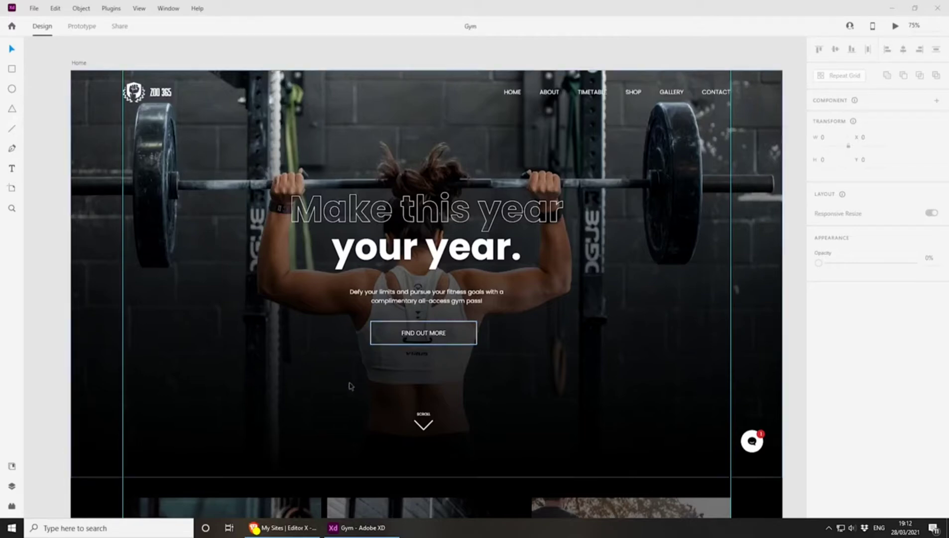
Switch to the browser window showing the Editor X My Sites page
click(282, 528)
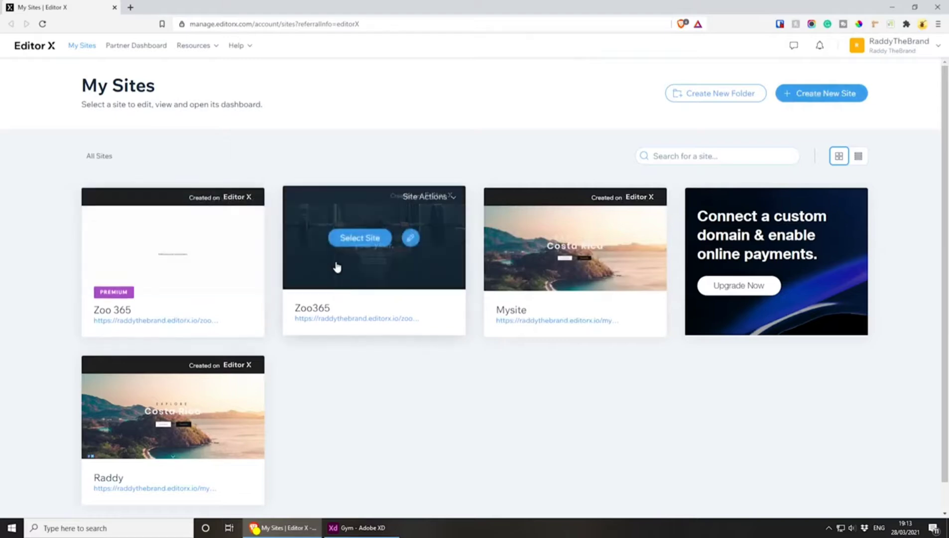
Create a new Fitness website on the Editor X platform, starting from scratch
click(822, 96)
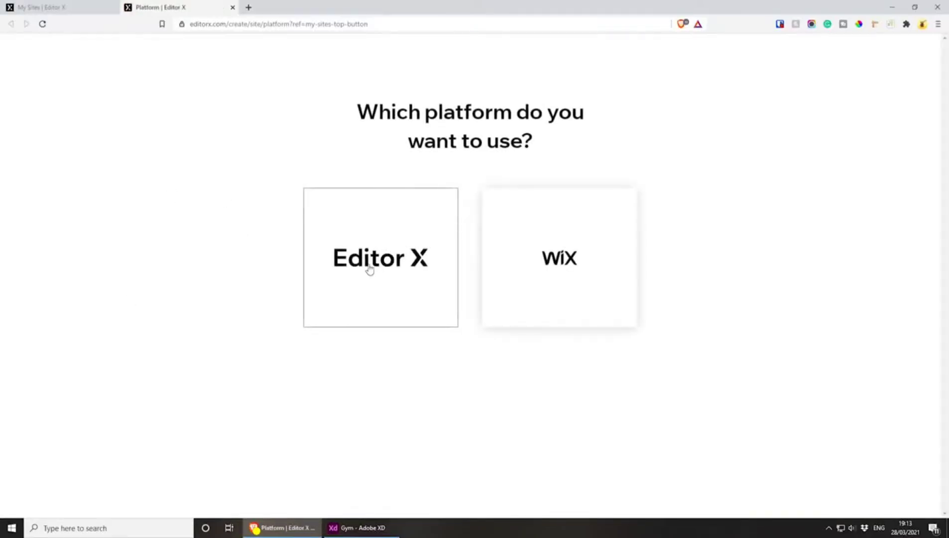
click(371, 274)
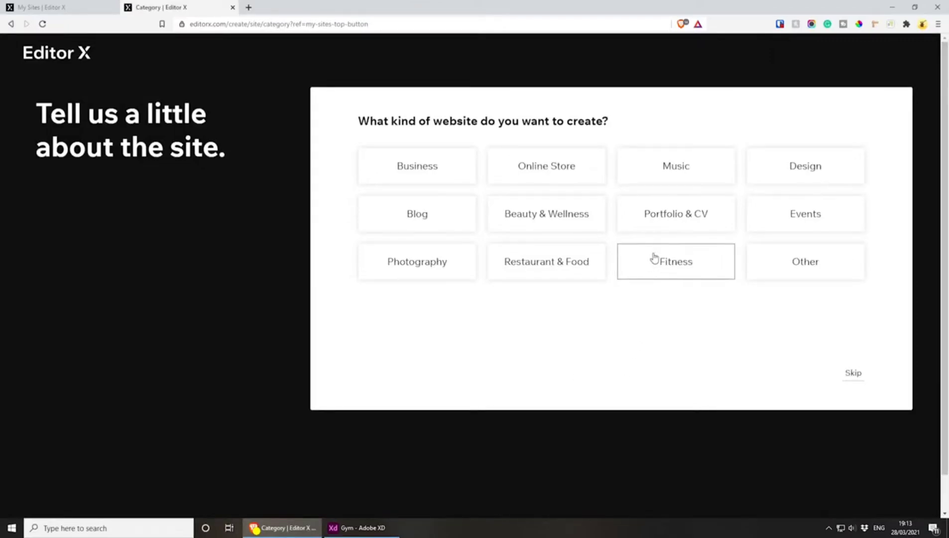
click(680, 268)
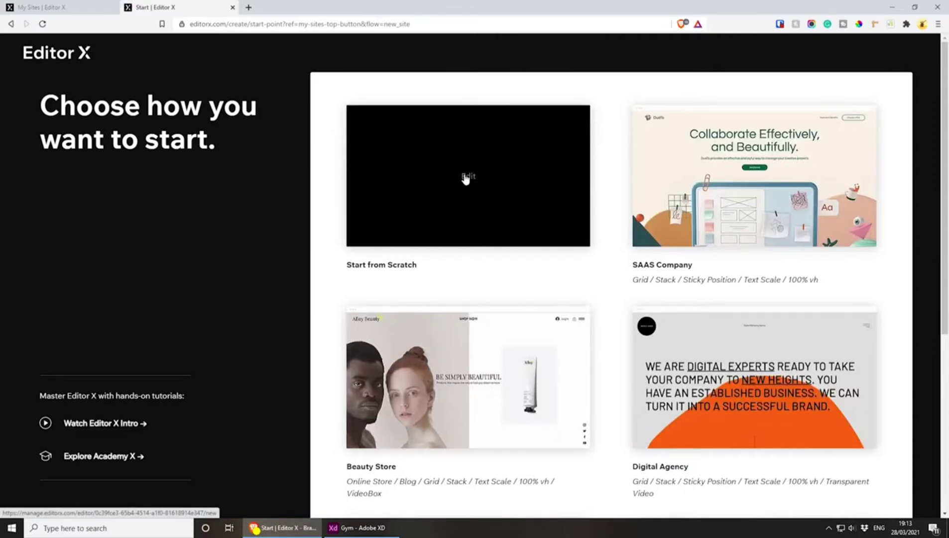
click(466, 178)
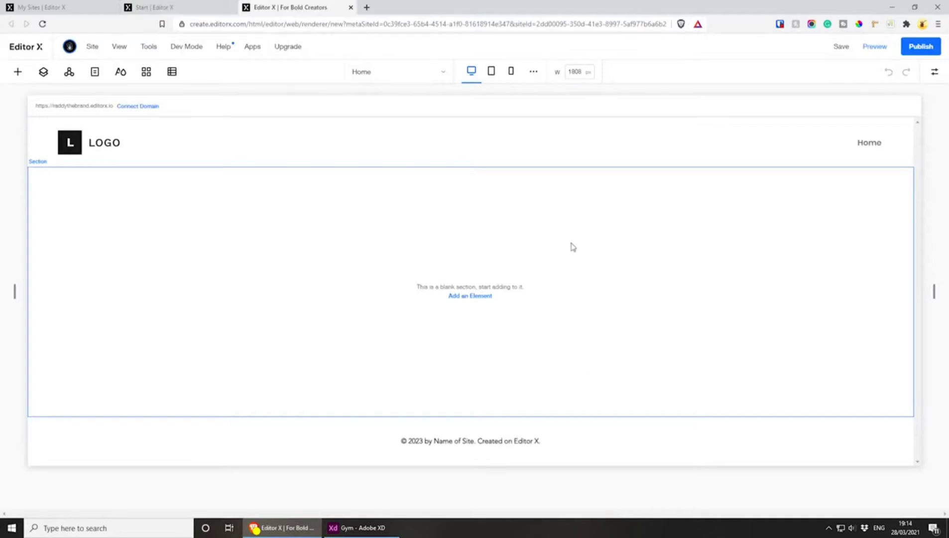
View the domain options for saving the new site, dismiss them without saving, and close the site's browser tabs
click(840, 48)
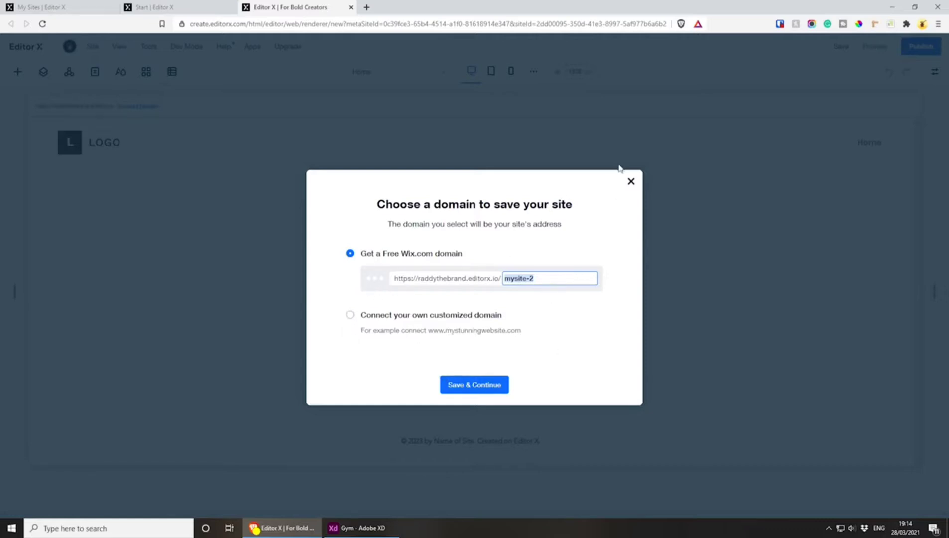
click(631, 184)
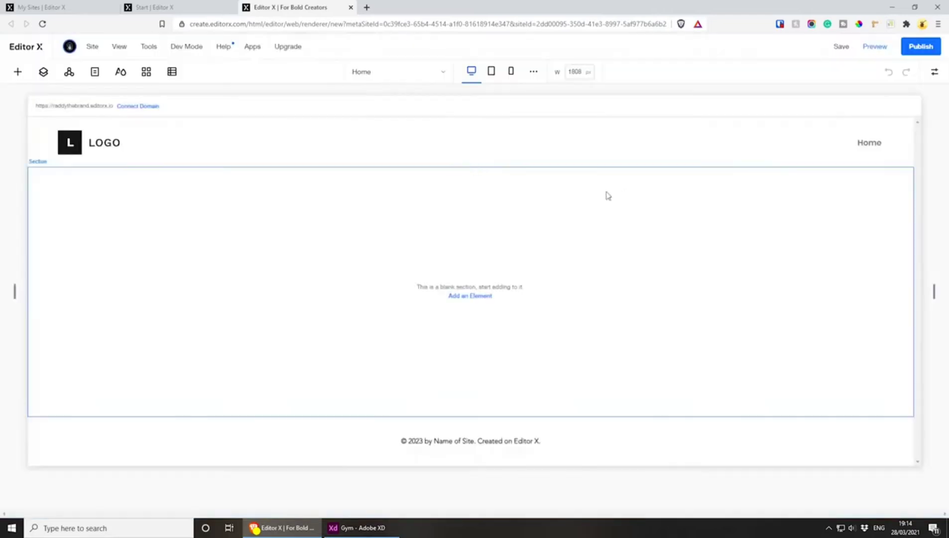
click(351, 7)
click(233, 7)
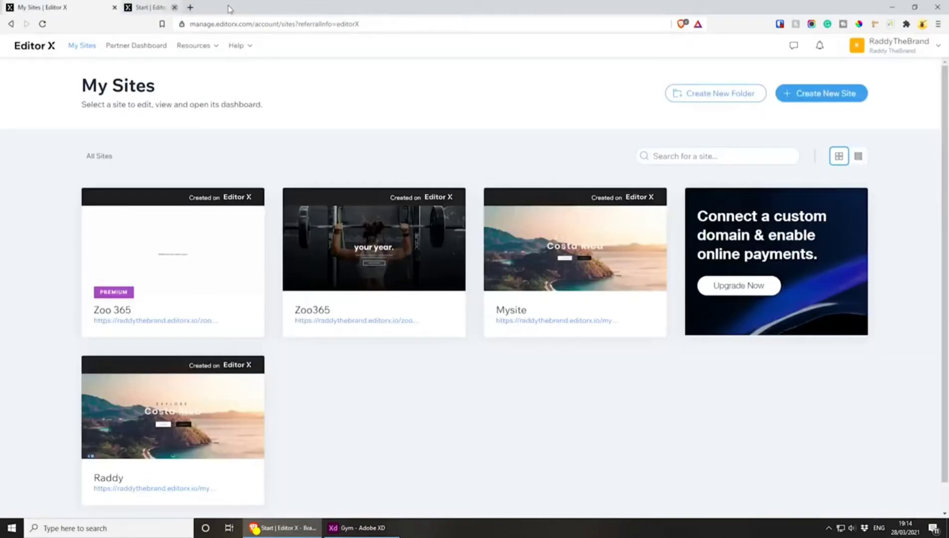
Open the premium Zoo 365 site in the editor and display its typography themes
click(209, 238)
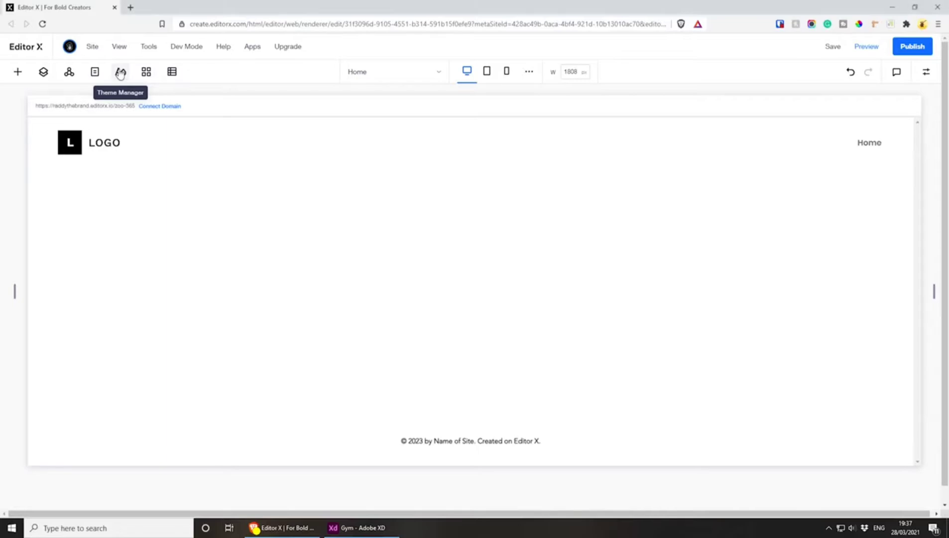
click(120, 72)
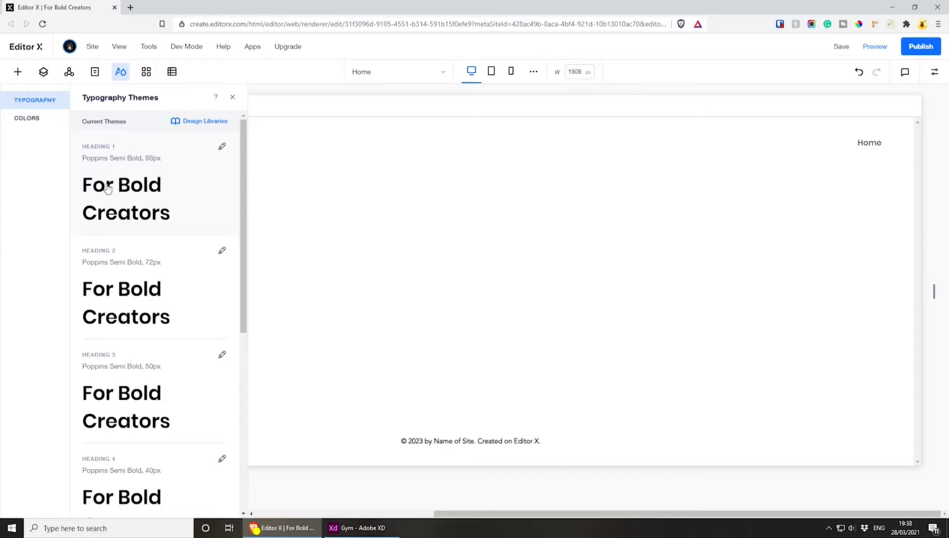
Set the Heading 1 typography theme's text colour to white and apply the theme
click(222, 146)
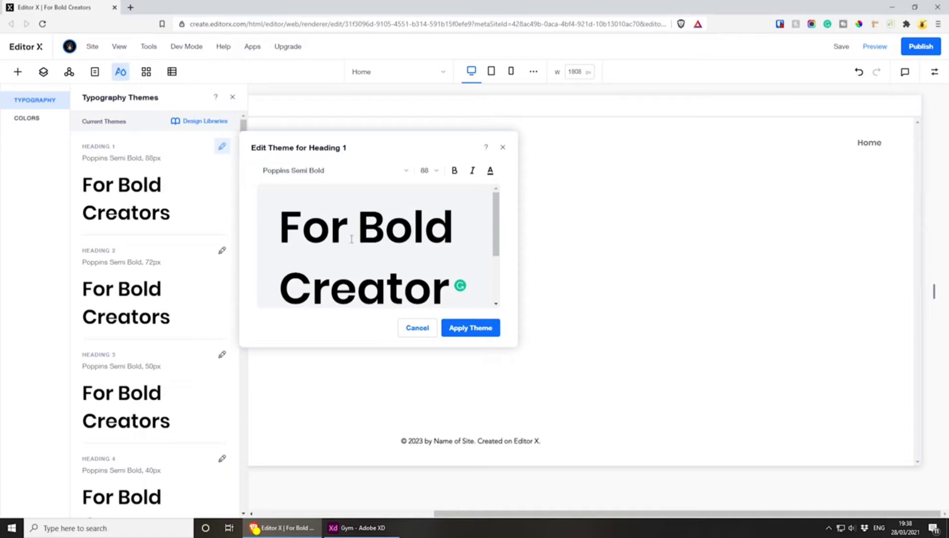
click(490, 172)
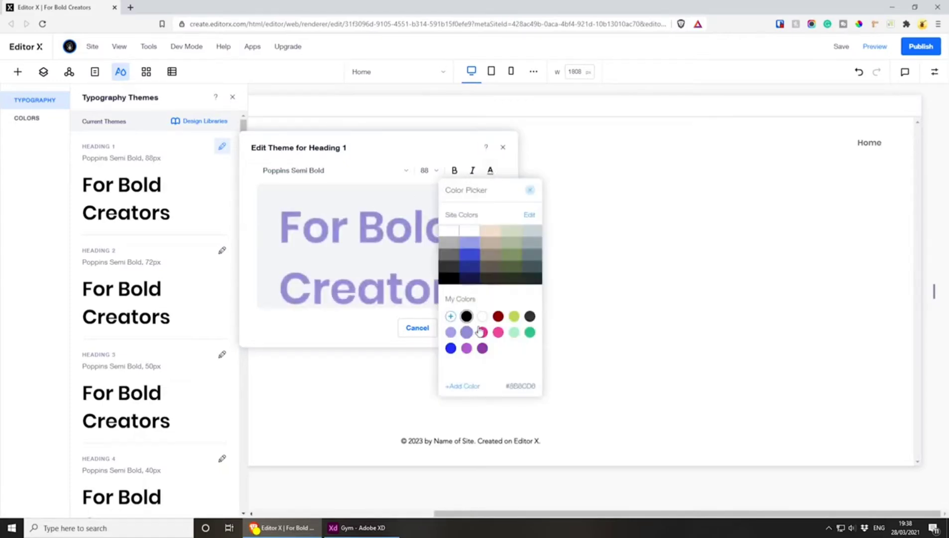
click(483, 319)
click(355, 328)
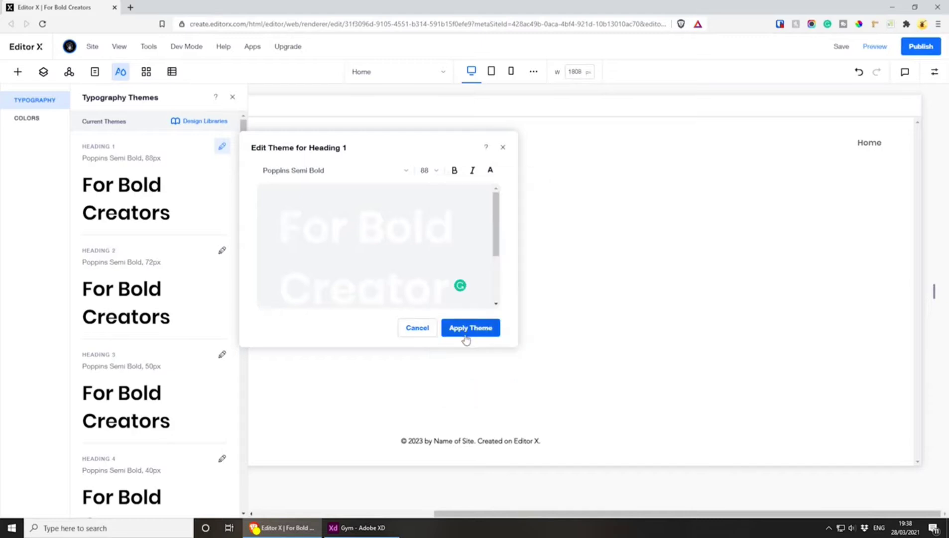
click(468, 328)
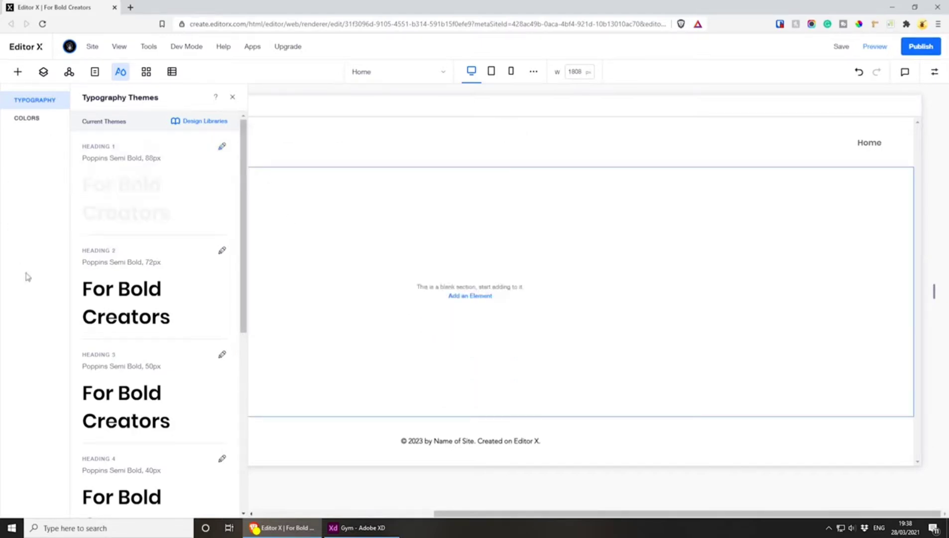
Set the Heading 2 typography theme's text colour to white and apply the theme
scroll(157, 186, down, 2)
click(222, 150)
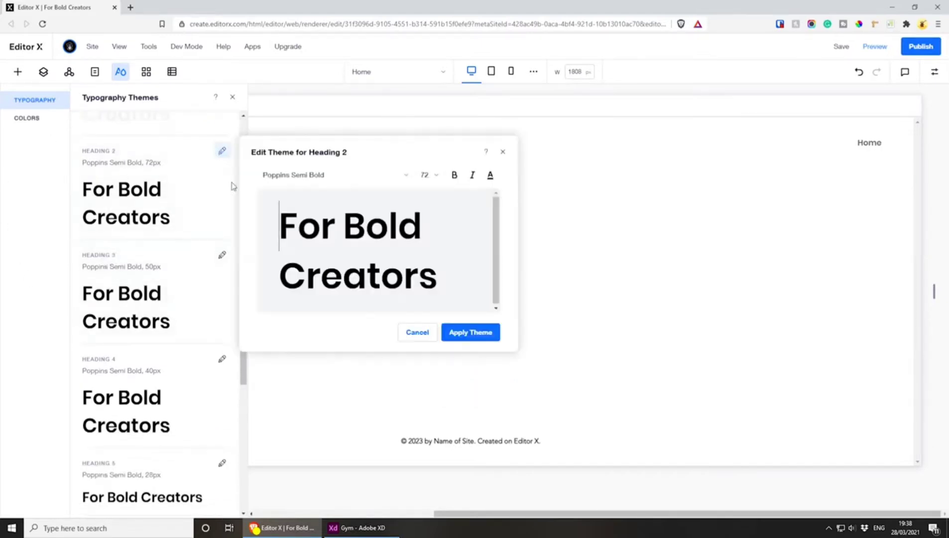
click(490, 175)
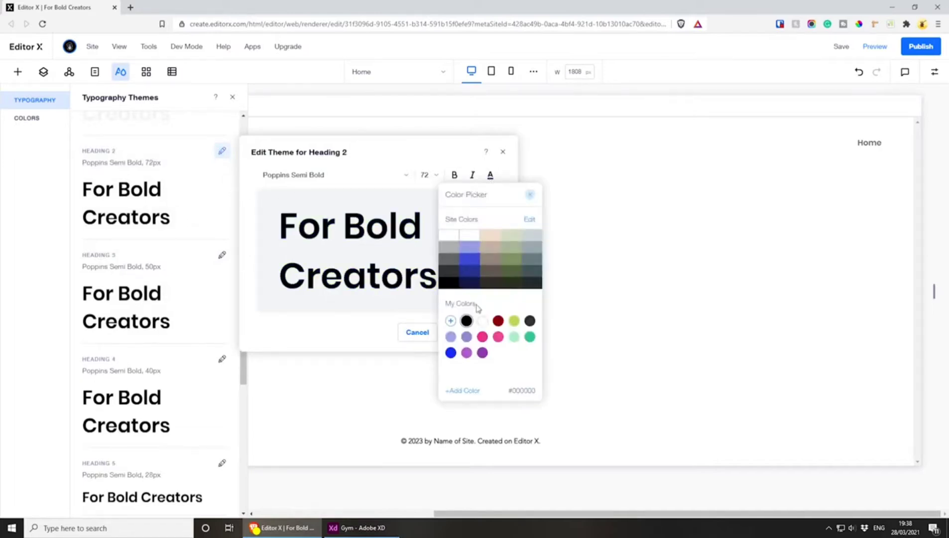
click(482, 320)
click(361, 339)
click(453, 332)
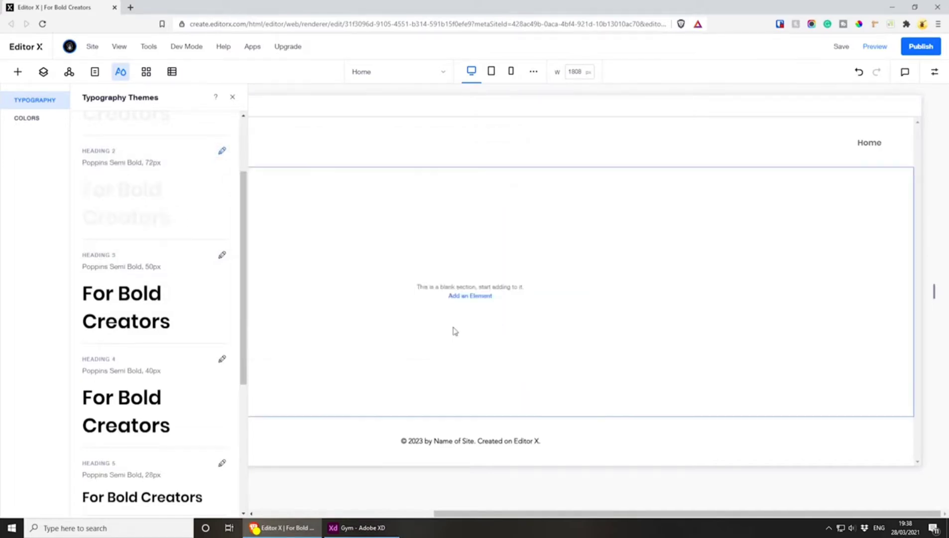
Set the Heading 3 typography theme's text colour to white (#FFFFFF) and apply the theme
click(222, 254)
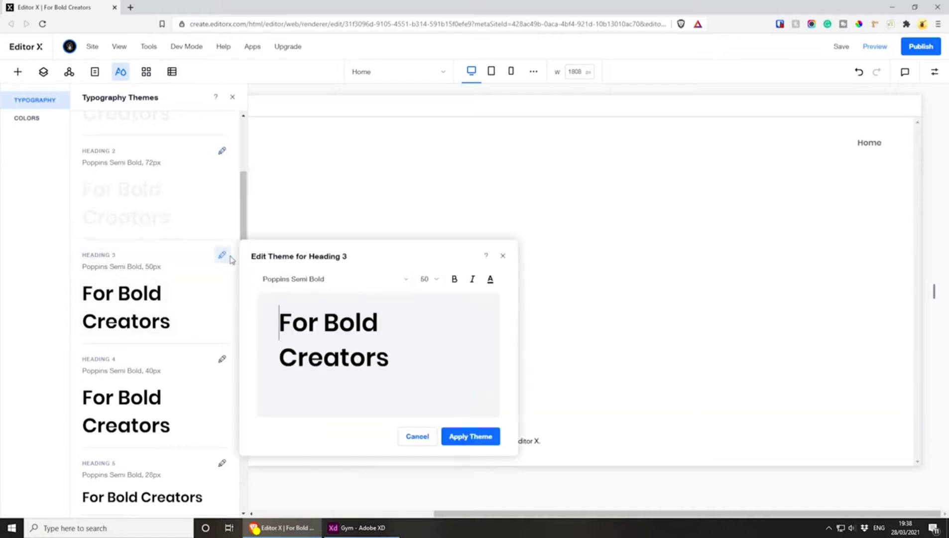
click(490, 279)
click(485, 425)
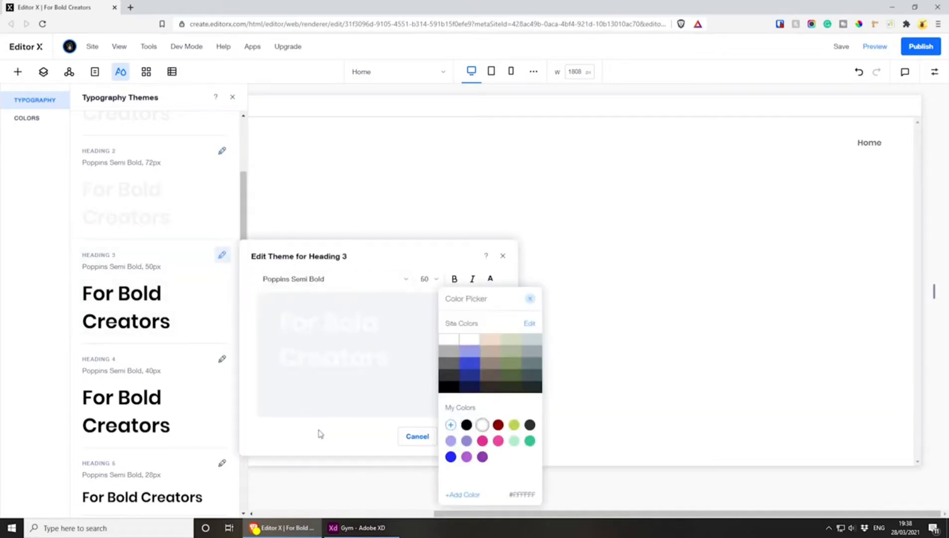
click(320, 432)
click(486, 438)
Set the Heading 4 typography theme's text colour to the white site colour (#FFFFFF) and apply the theme
scroll(136, 277, down, 3)
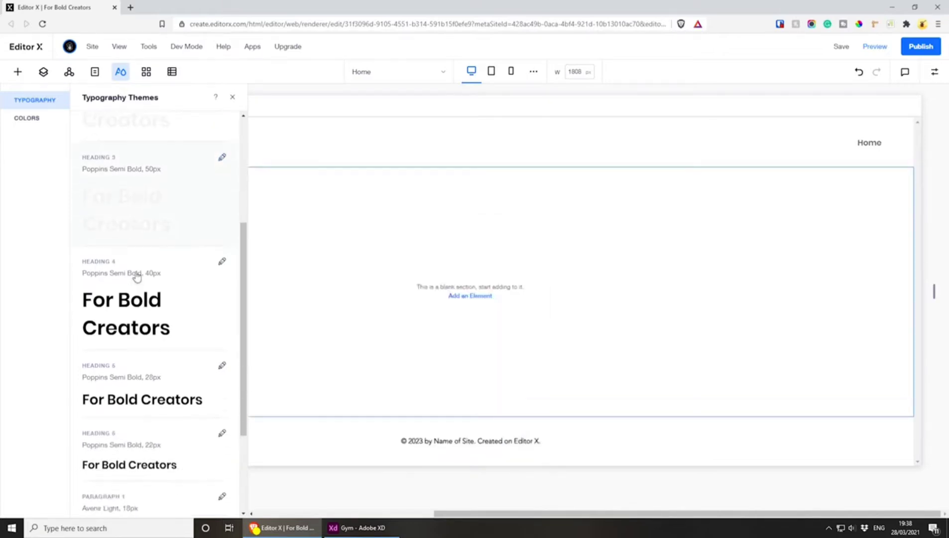
click(220, 211)
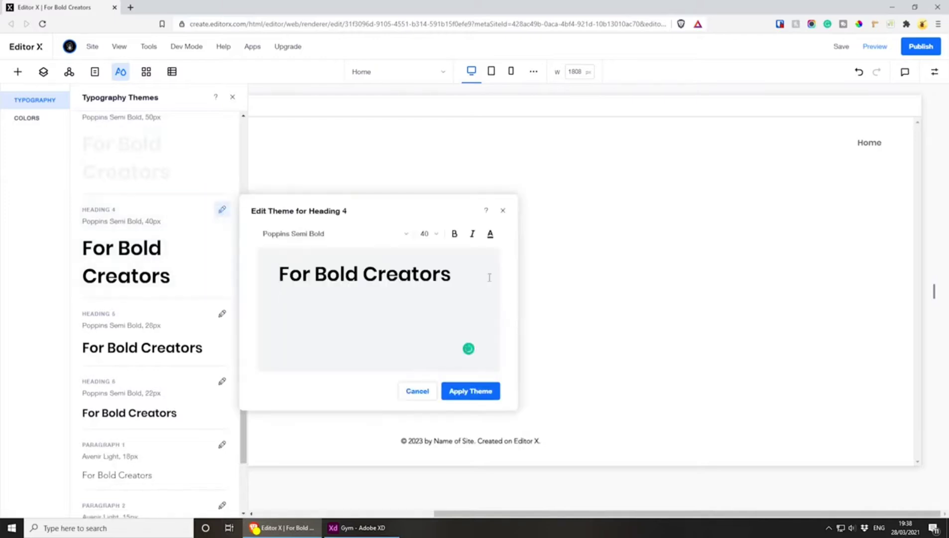
click(490, 234)
click(459, 296)
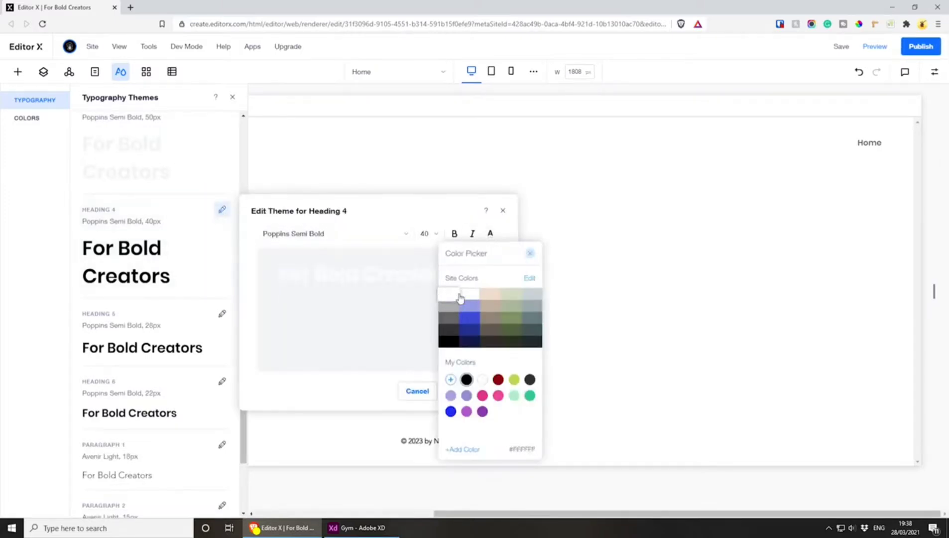
click(324, 397)
click(475, 402)
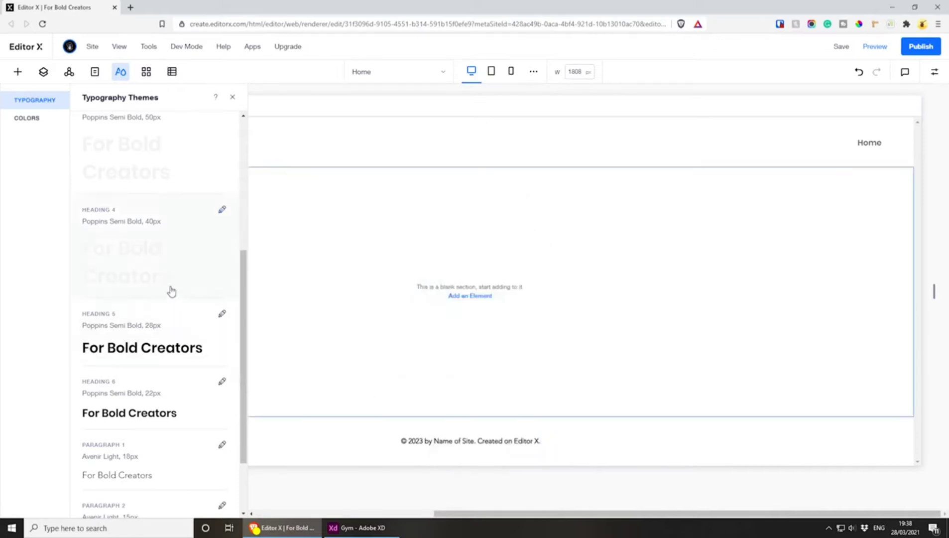
Set the Heading 5 typography theme's text colour to white (#FFFFFF) and apply the theme
scroll(169, 284, down, 2)
click(222, 226)
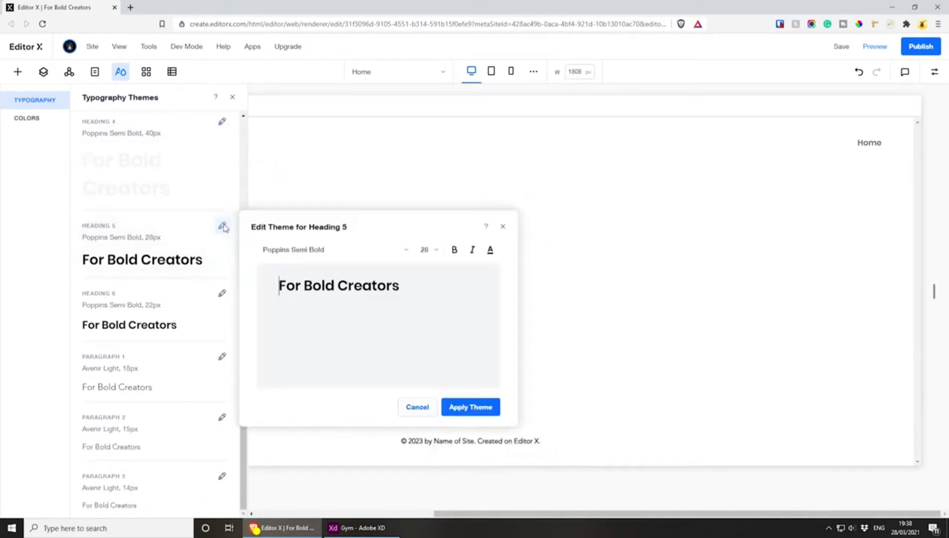
click(489, 249)
click(483, 396)
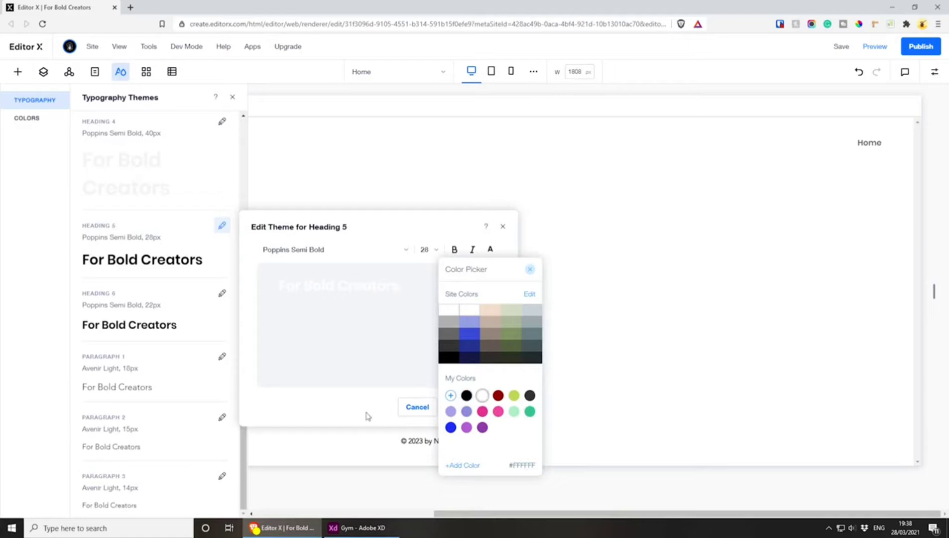
click(368, 417)
click(472, 405)
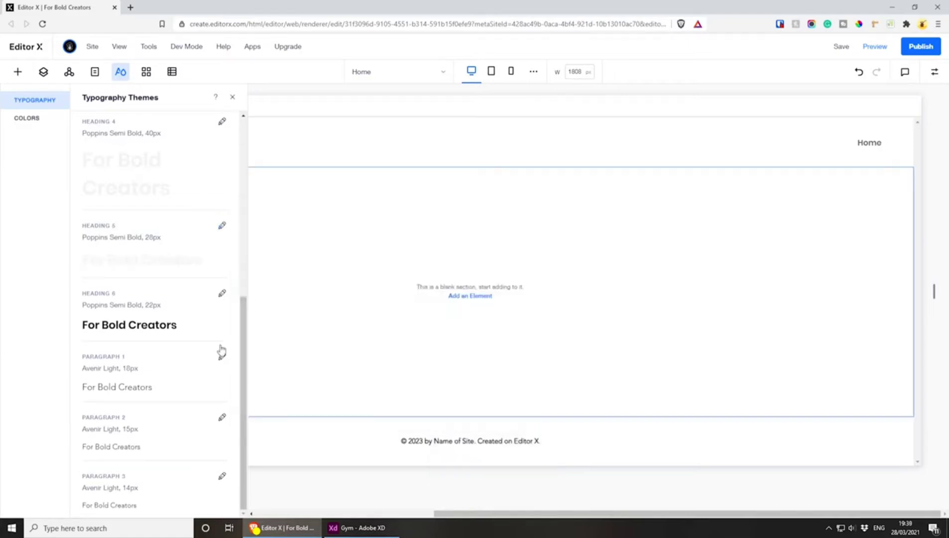
Set the Heading 6 typography theme's text colour to white and apply the theme
click(222, 292)
click(490, 317)
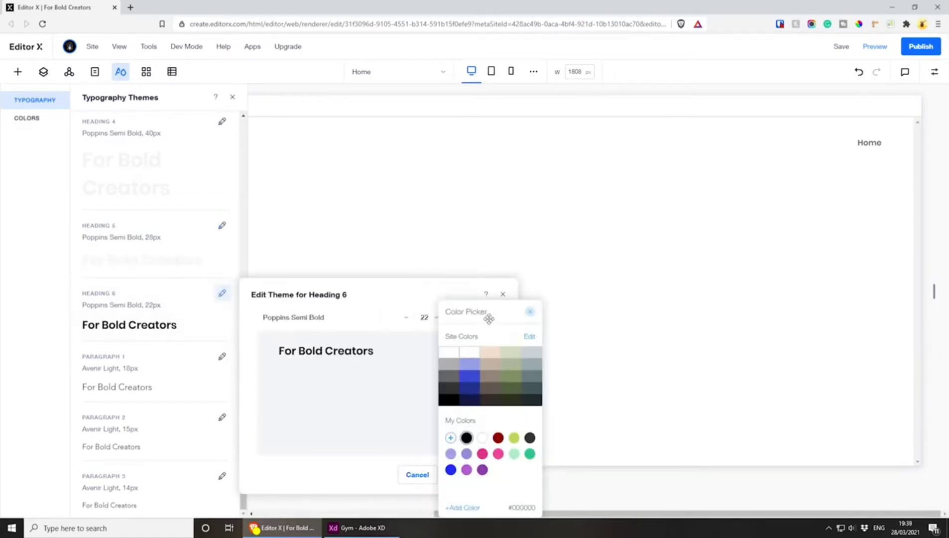
click(482, 437)
click(398, 345)
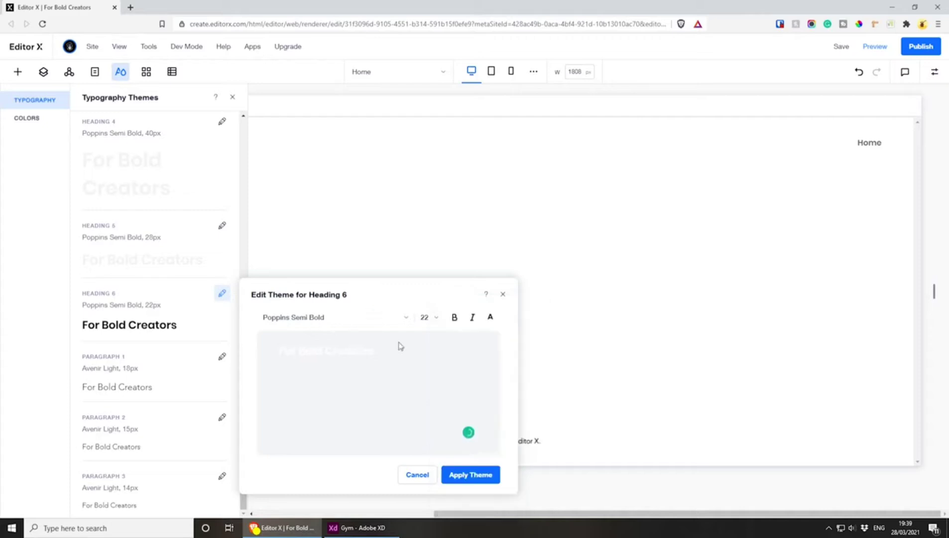
click(484, 478)
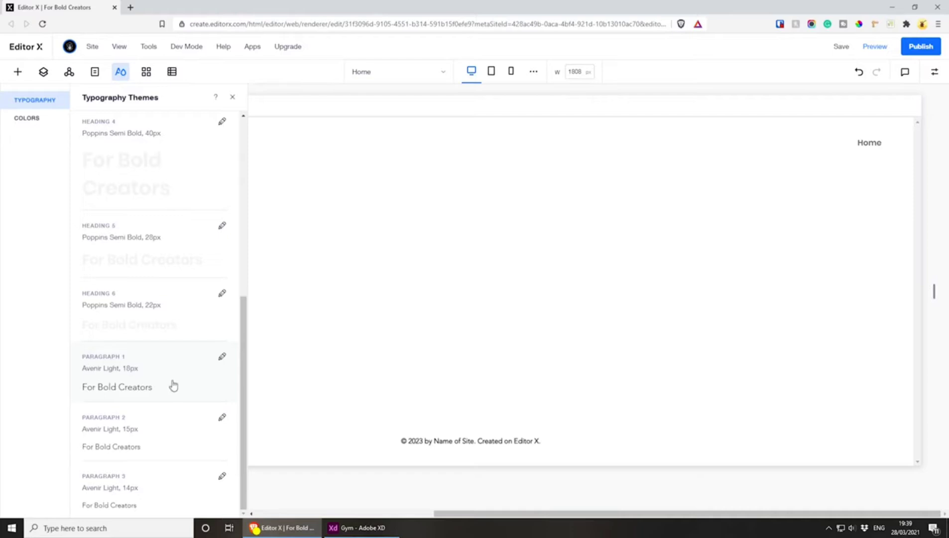
Change the font of the Paragraph 1 typography theme to Proxima Nova
click(221, 358)
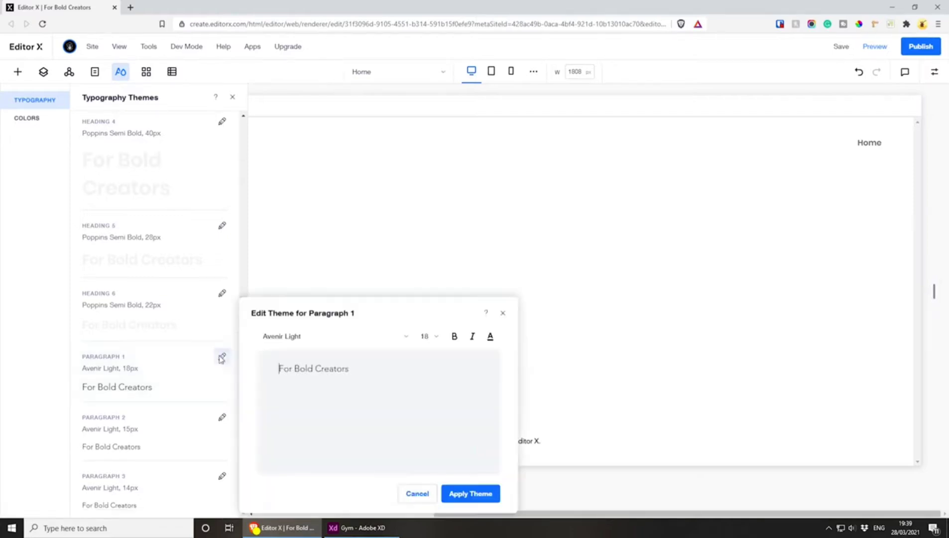
click(351, 338)
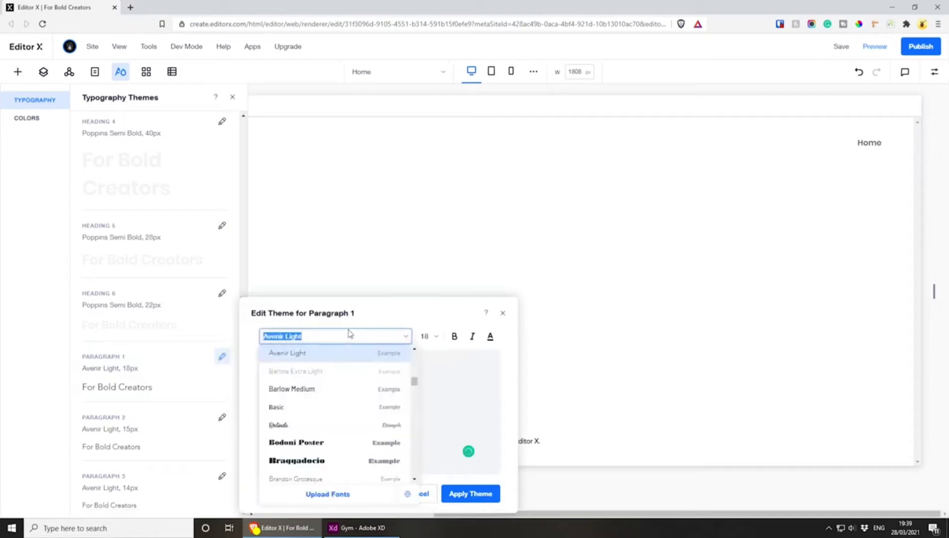
text(Pro)
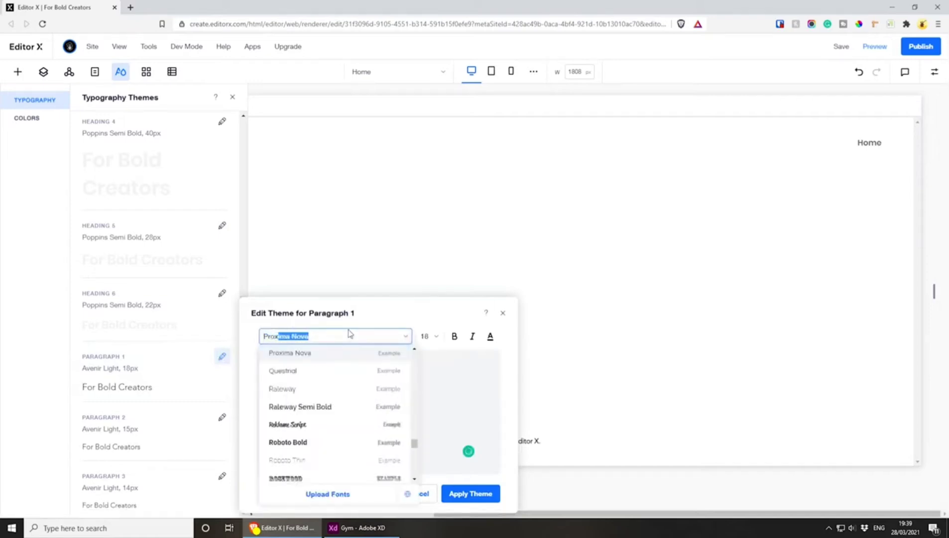
text(xima)
key(Return)
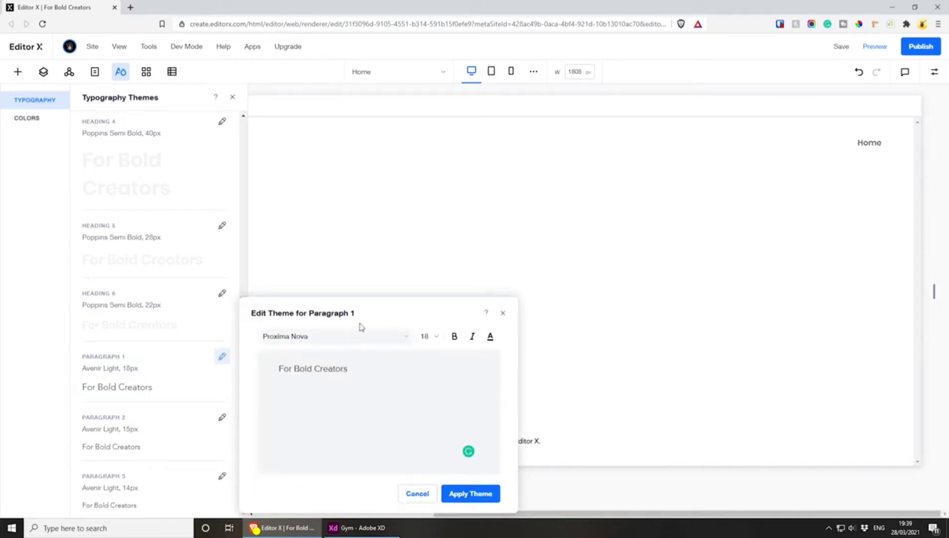
Set the font size of the Paragraph 1 typography theme to 16
click(439, 337)
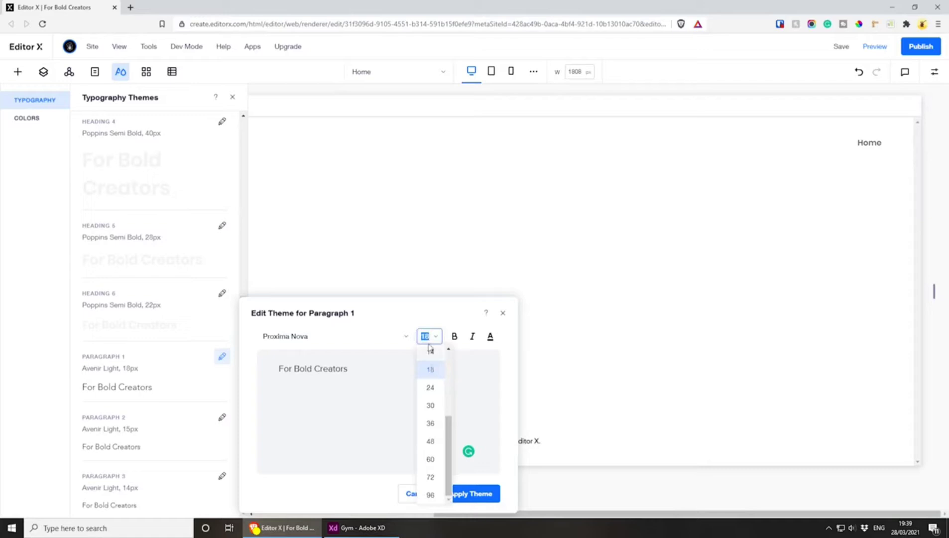
click(427, 338)
click(428, 340)
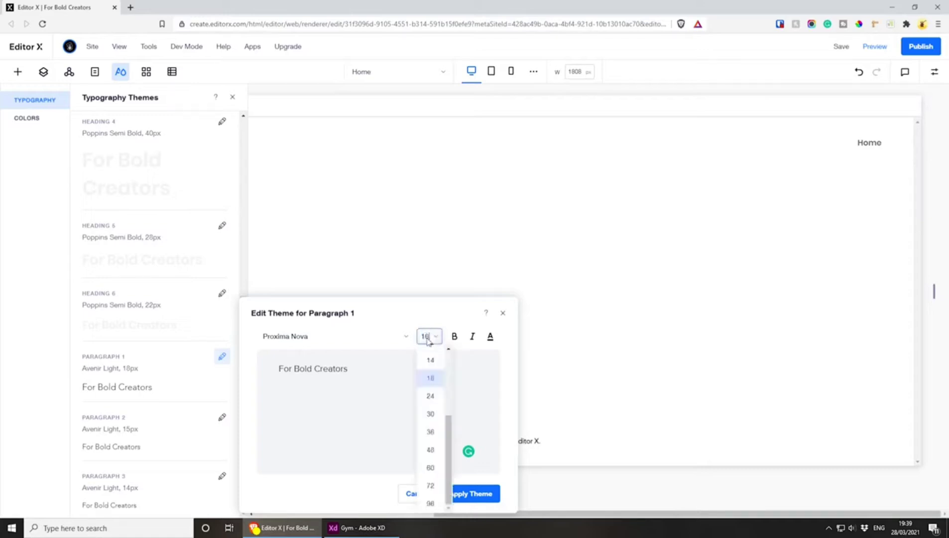
text(16)
key(Return)
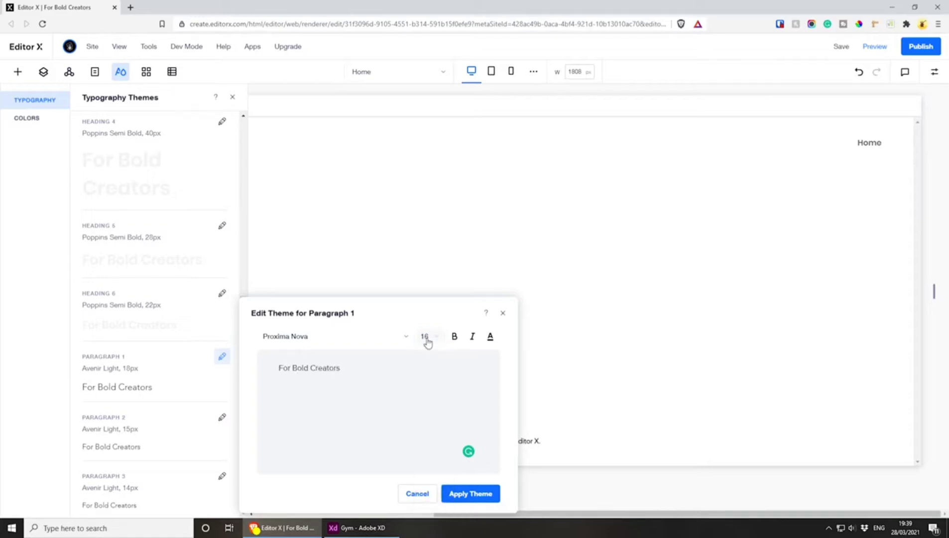
Set the Paragraph 1 typography theme's text colour to white (#FFFFFF) and apply the theme
click(490, 336)
click(457, 355)
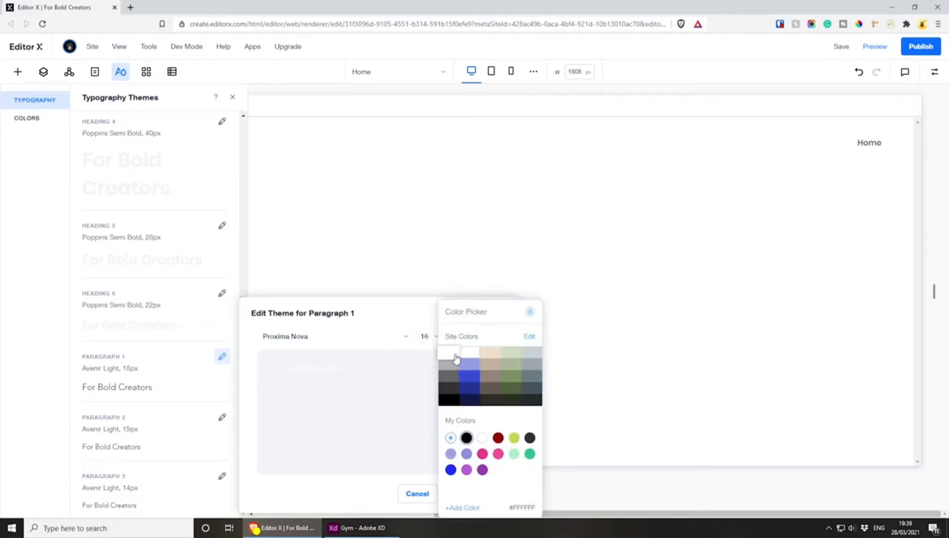
click(482, 437)
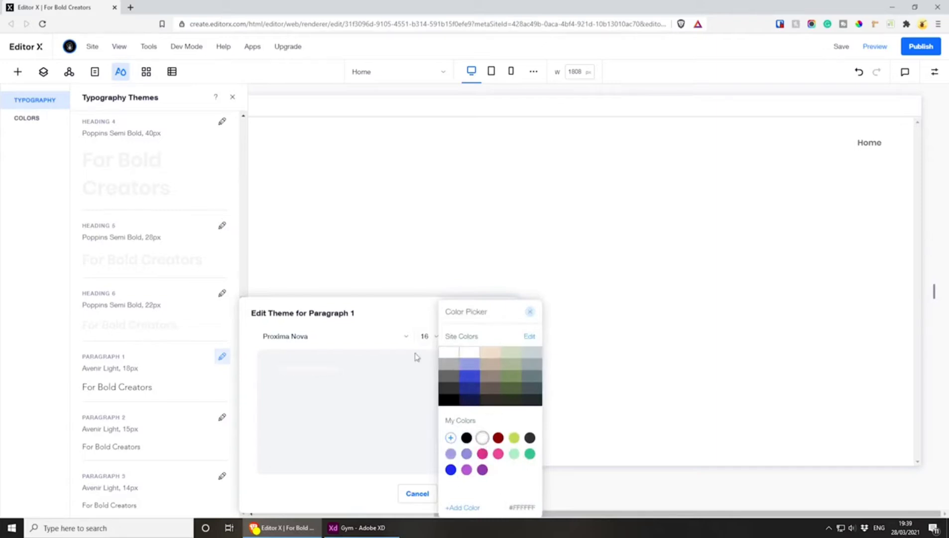
click(407, 313)
click(471, 493)
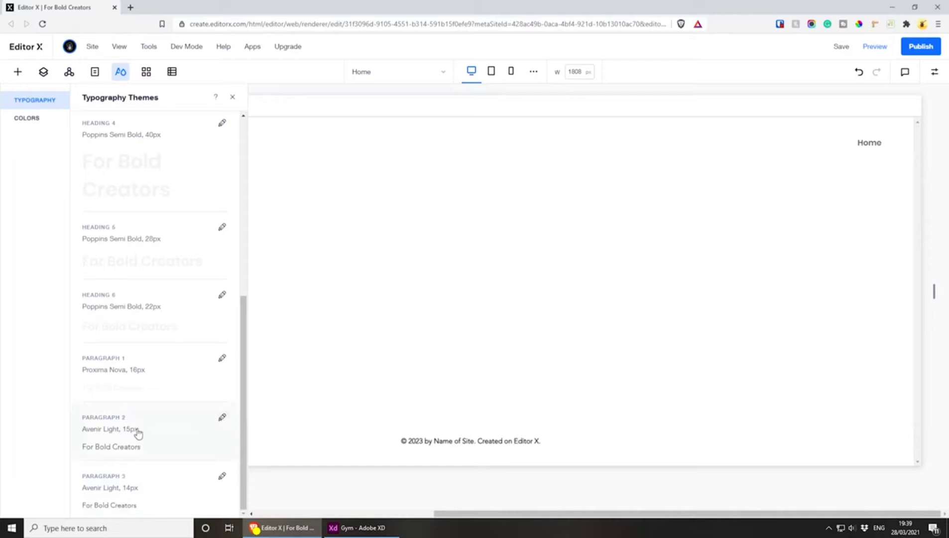
Change the Paragraph 2 typography theme to the Proxima Nova font at size 16
click(222, 418)
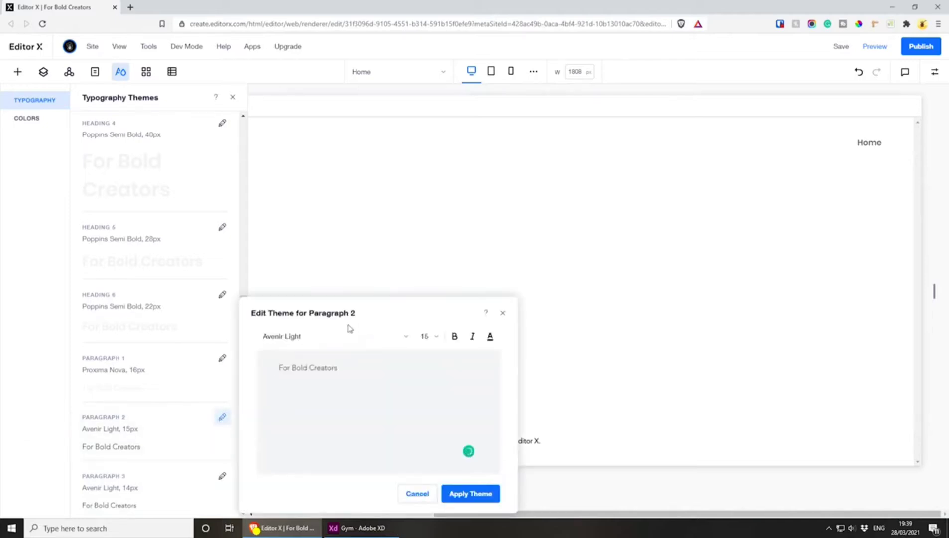
click(337, 340)
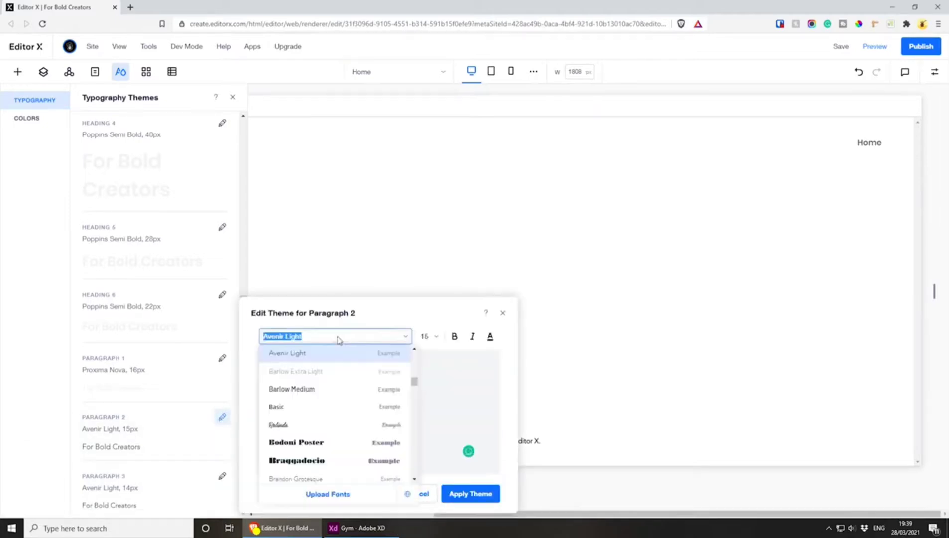
text(pro)
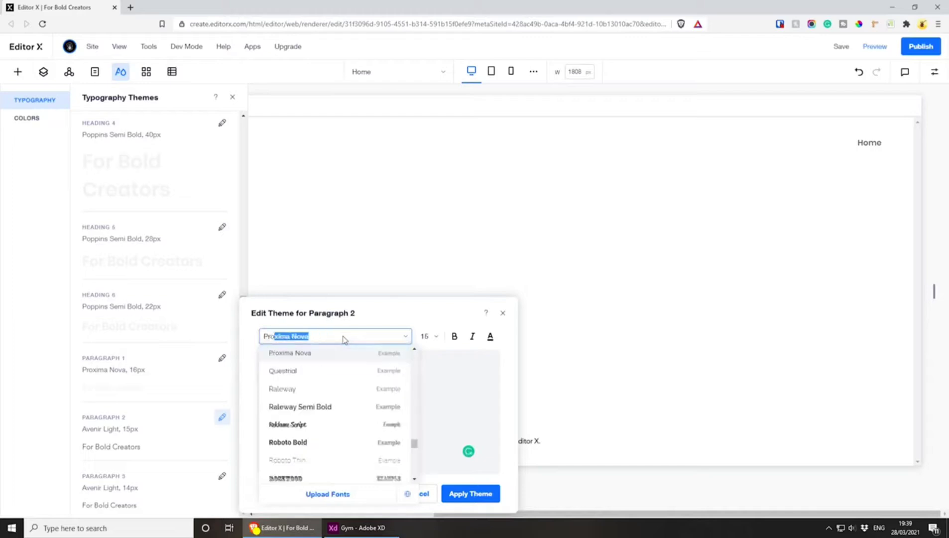
key(Return)
click(429, 337)
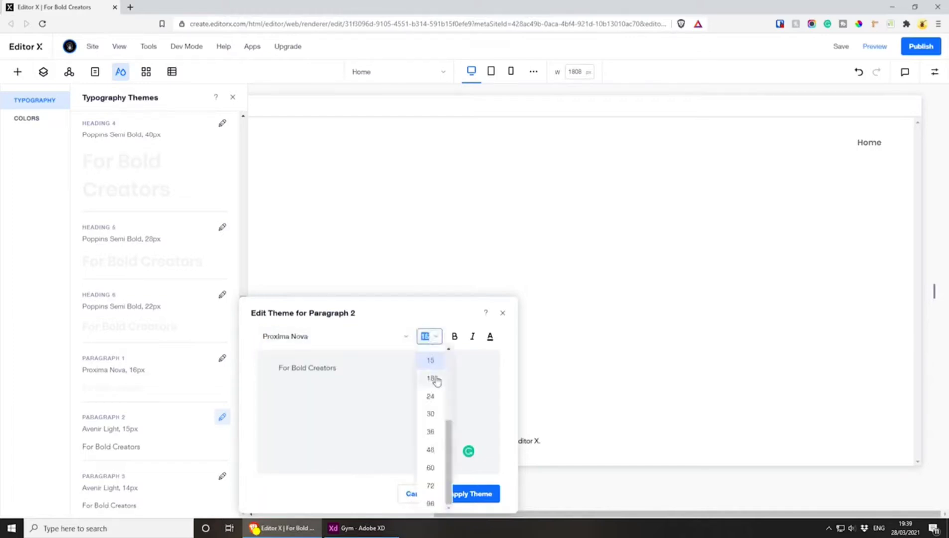
click(430, 338)
click(429, 339)
text(16)
key(Return)
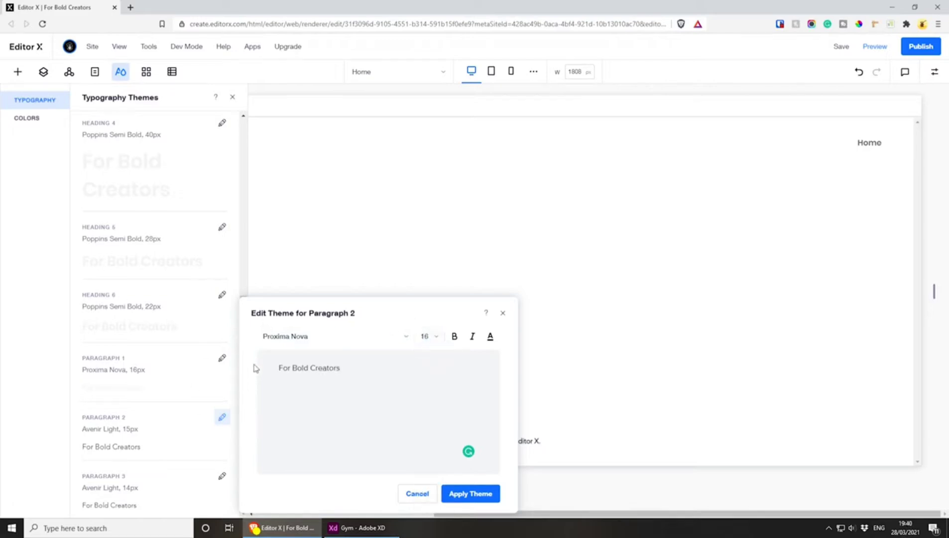
Set the Paragraph 2 typography theme's text colour to white and apply the theme
click(490, 337)
click(483, 439)
click(381, 331)
click(475, 500)
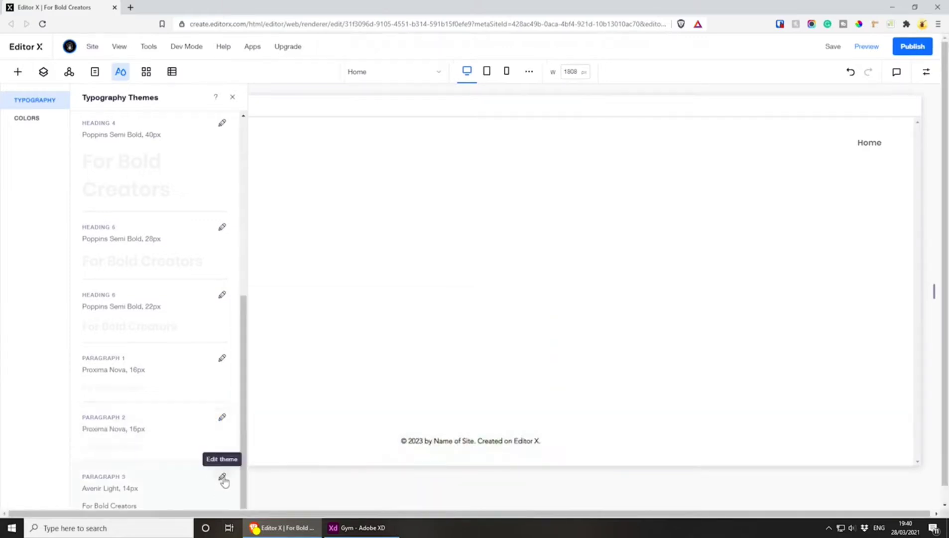
Change the Paragraph 3 typography theme to the Proxima Nova font at size 16
click(222, 476)
click(324, 340)
text(Proxima Nova)
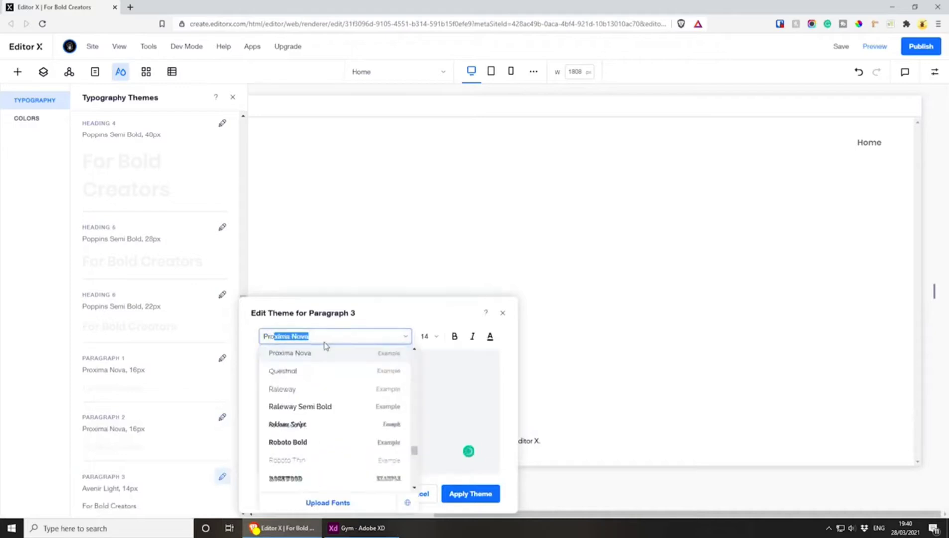
key(Return)
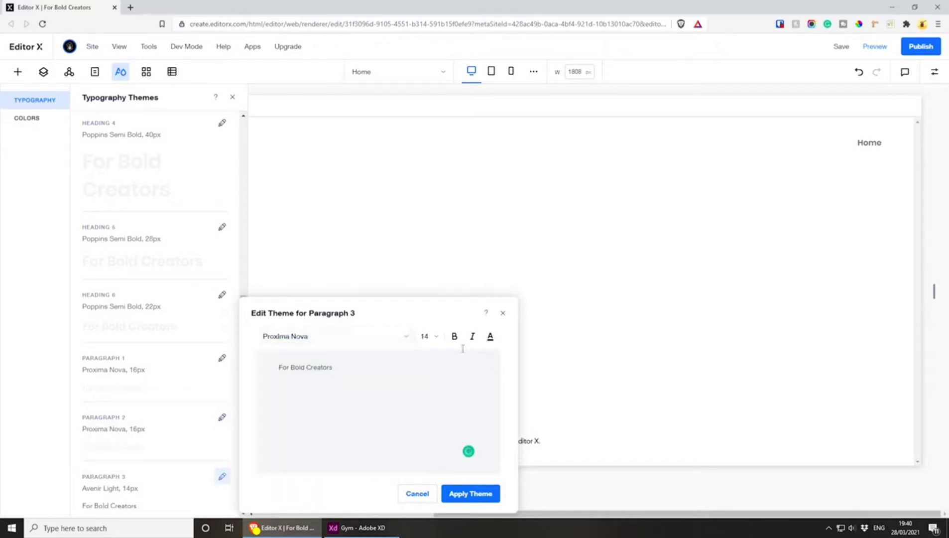
click(423, 336)
text(16)
key(Return)
Set the Paragraph 3 typography theme's text colour to white (#FFFFFF) and apply the theme
click(491, 337)
click(482, 437)
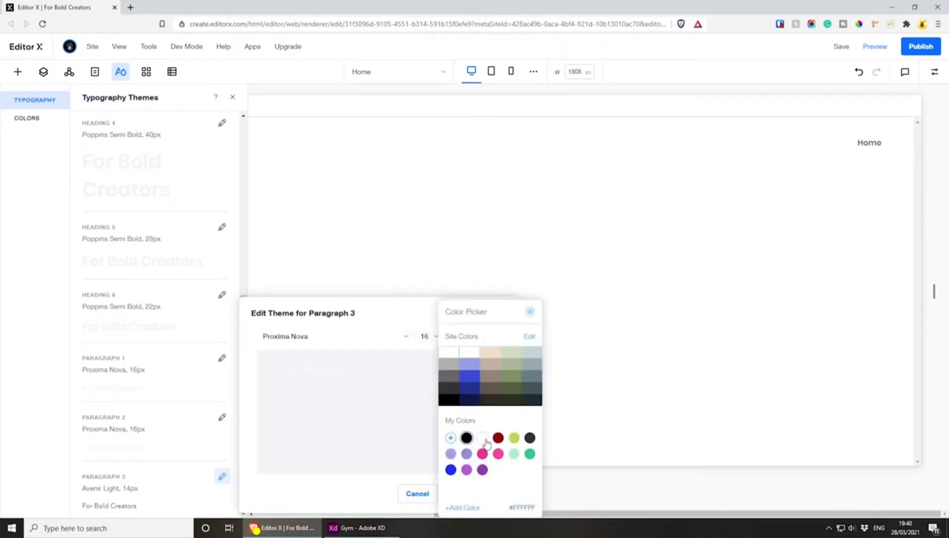
click(407, 315)
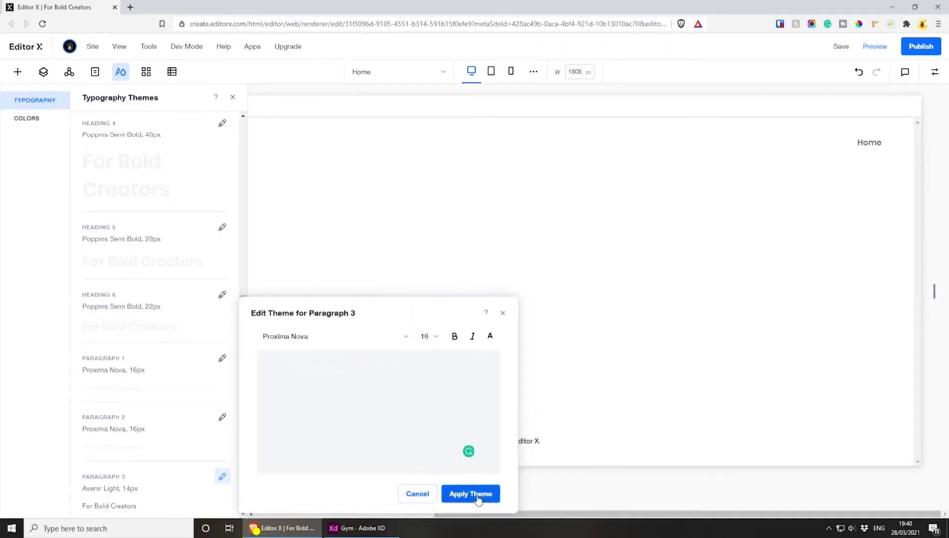
click(477, 496)
Switch from the site's typography themes to its colour themes
scroll(160, 384, up, 6)
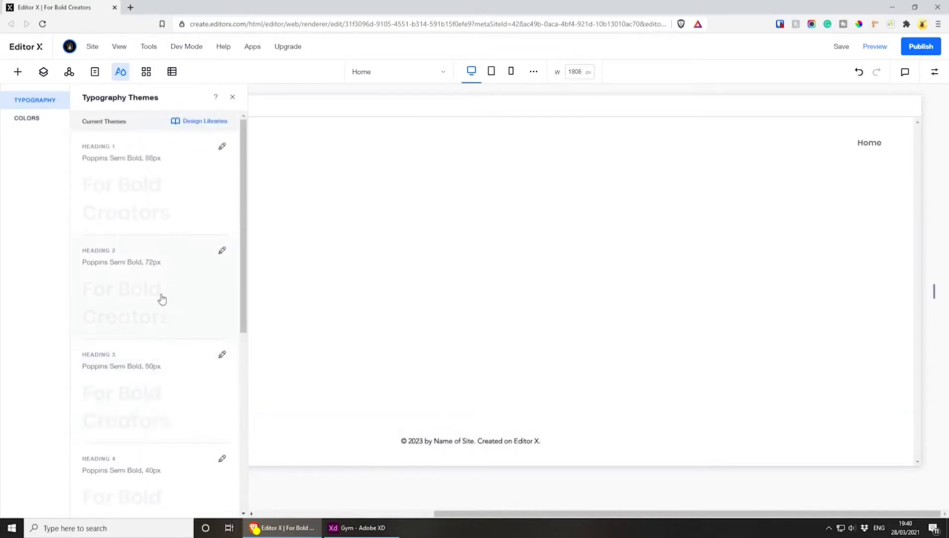
click(25, 119)
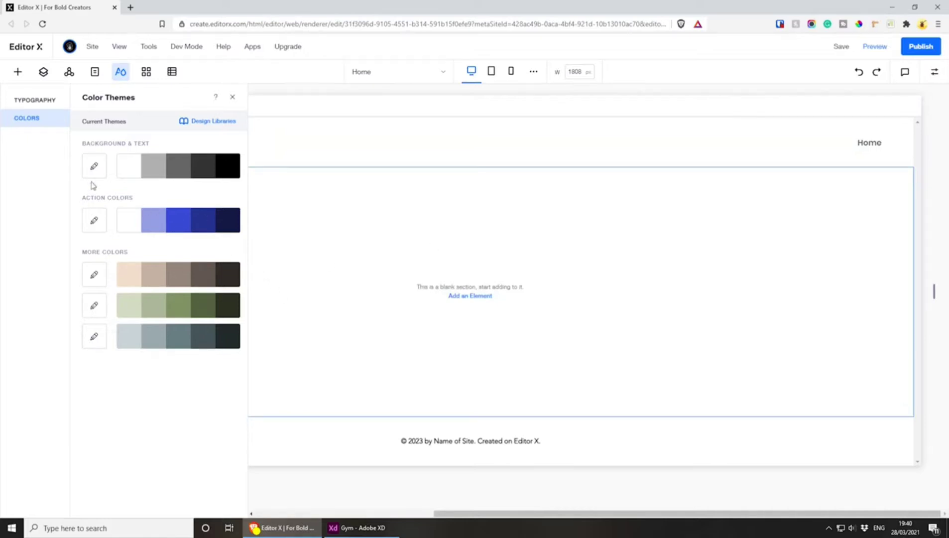
click(127, 167)
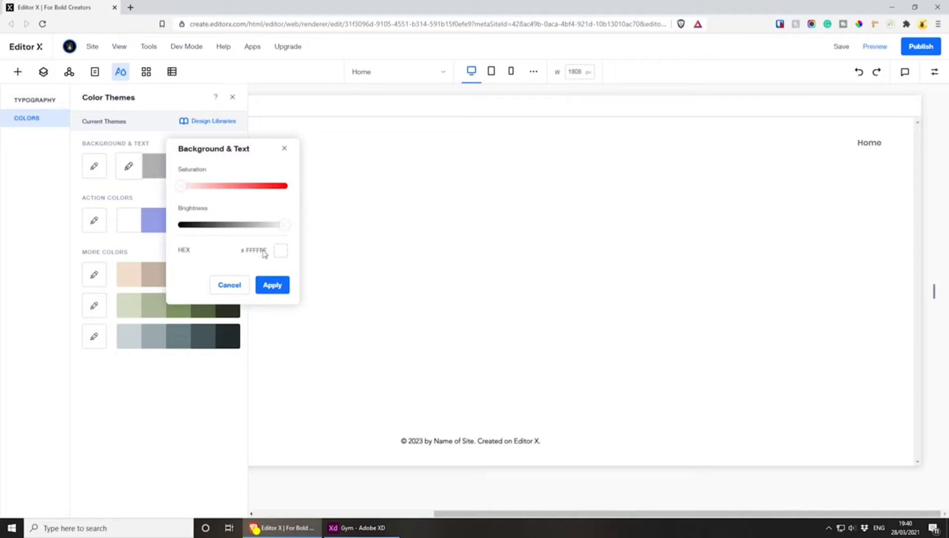
click(283, 253)
drag(314, 200, 272, 231)
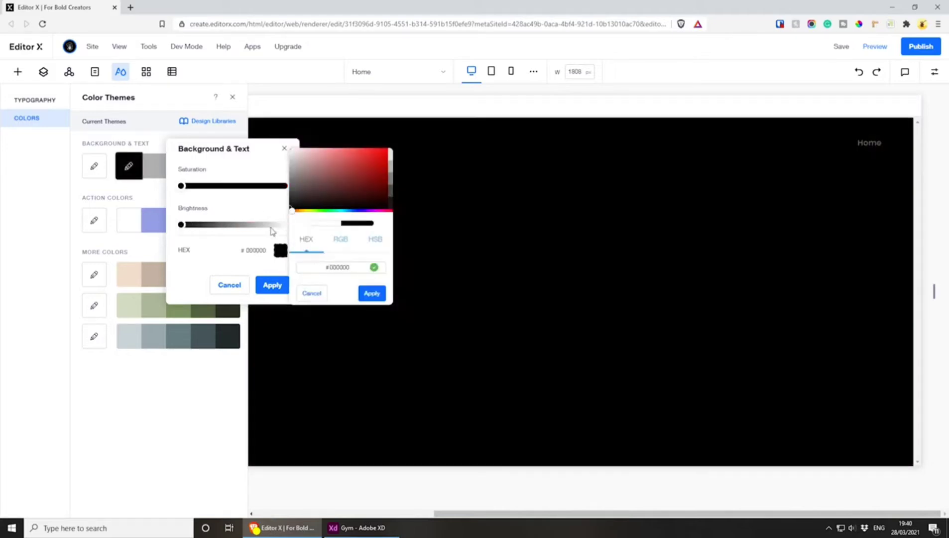
click(368, 294)
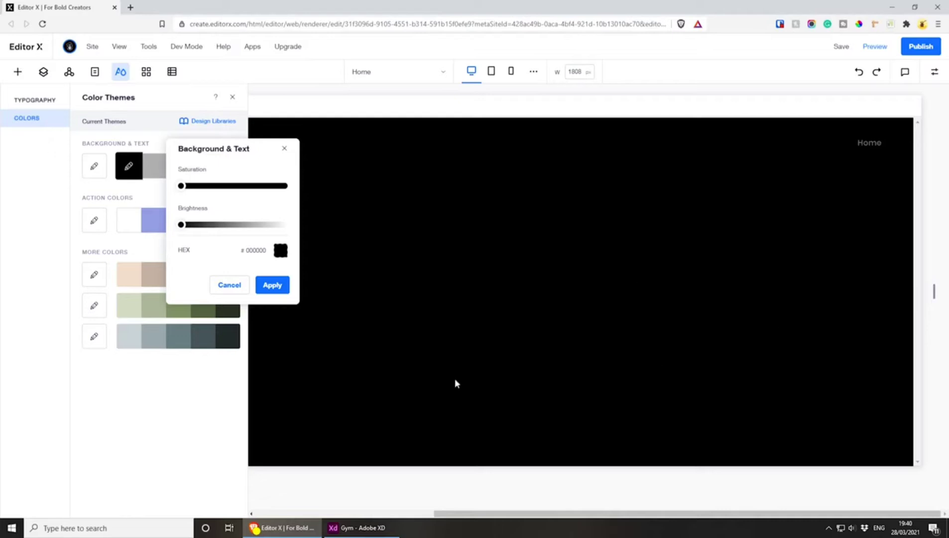
click(152, 197)
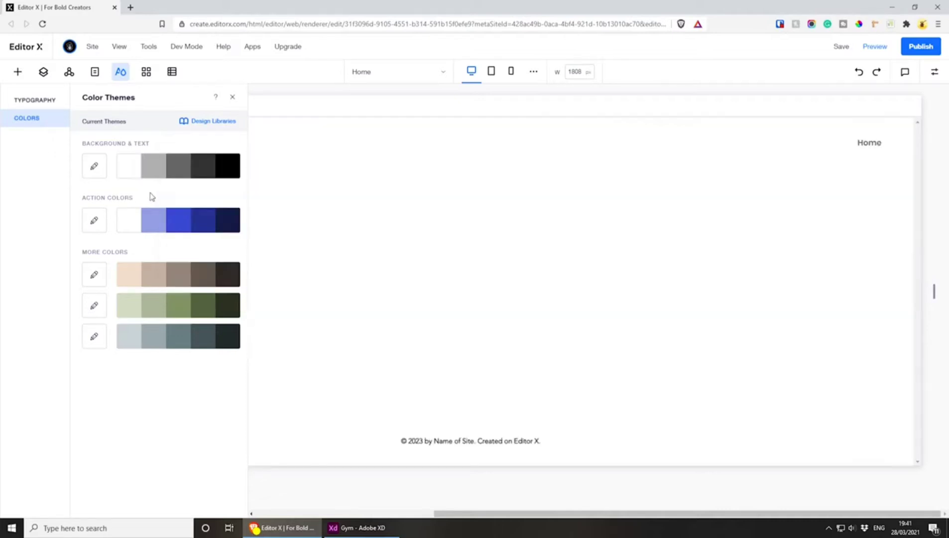
Set the first Background & Text theme colour to black (#000000) and apply white (#FFFFFF) as the first action colour
click(129, 167)
click(280, 251)
drag(313, 195, 238, 269)
click(372, 292)
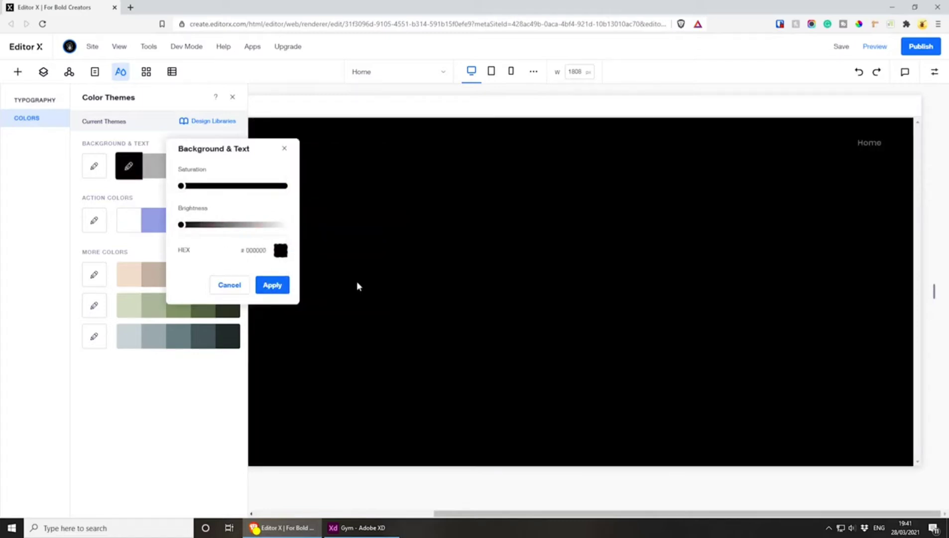
click(272, 285)
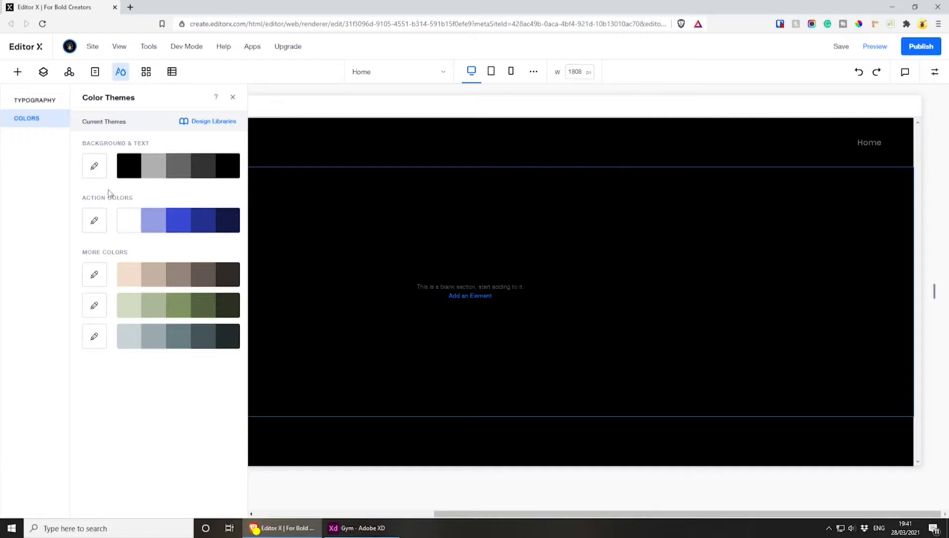
click(128, 221)
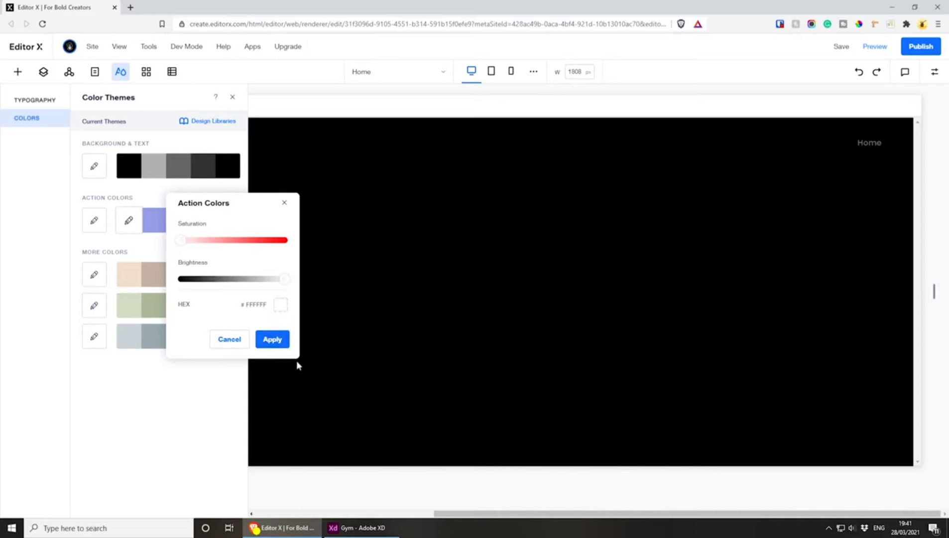
click(272, 339)
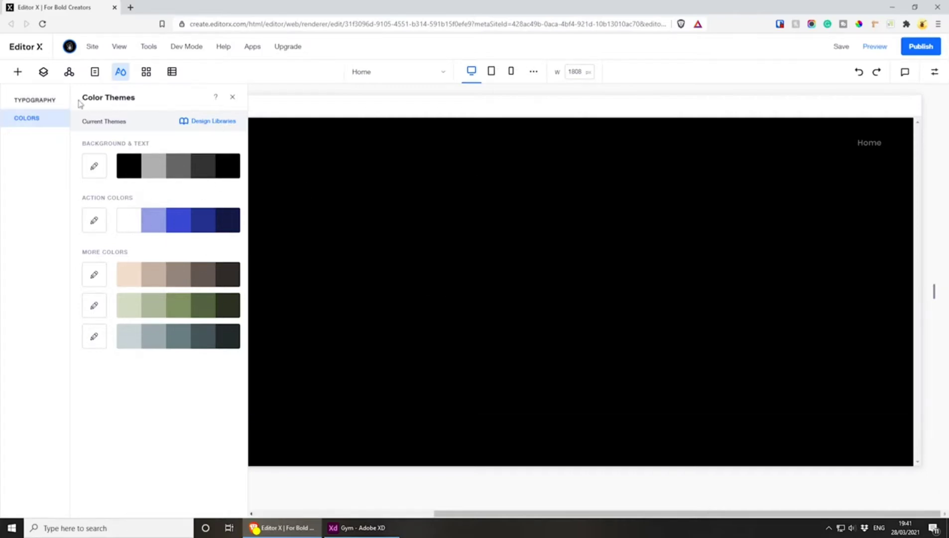
Try applying the colour themes from the Zoo365 design library, and close the theme settings
click(211, 123)
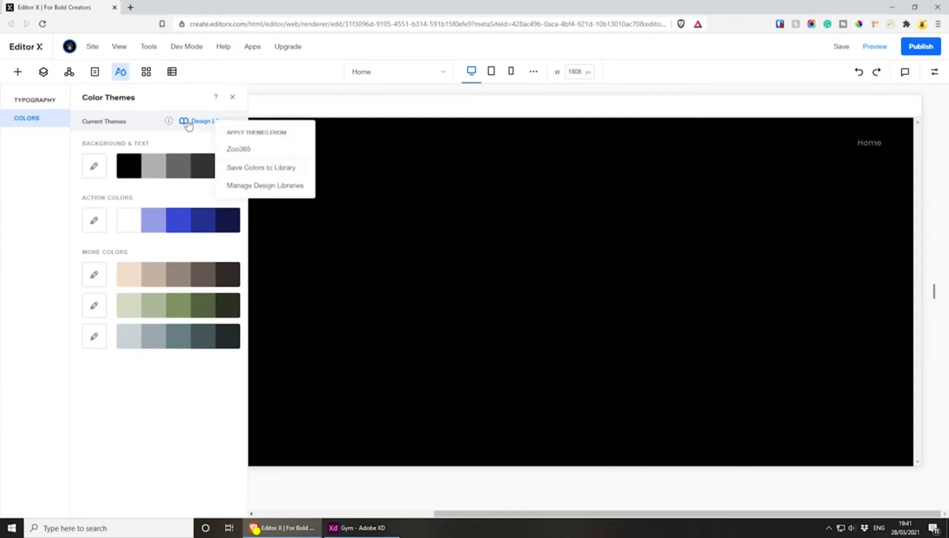
click(263, 150)
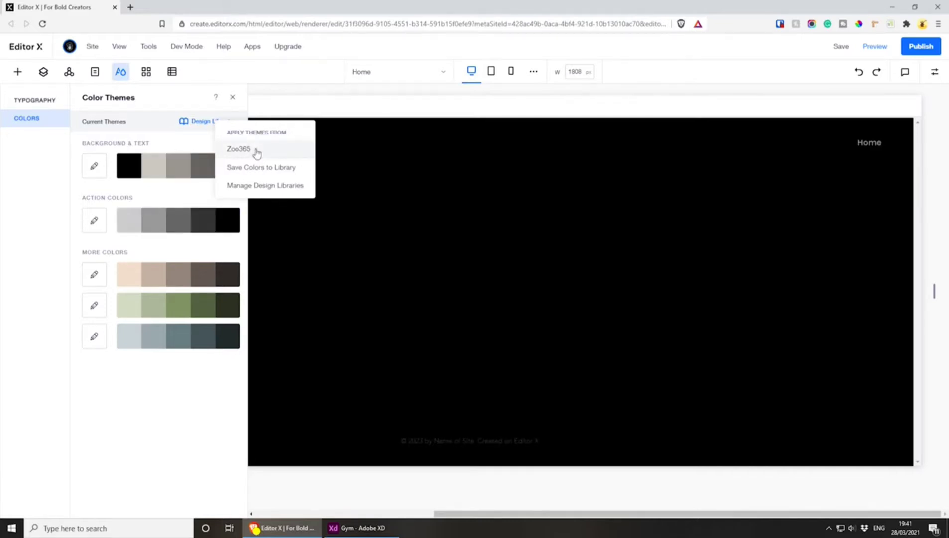
click(257, 153)
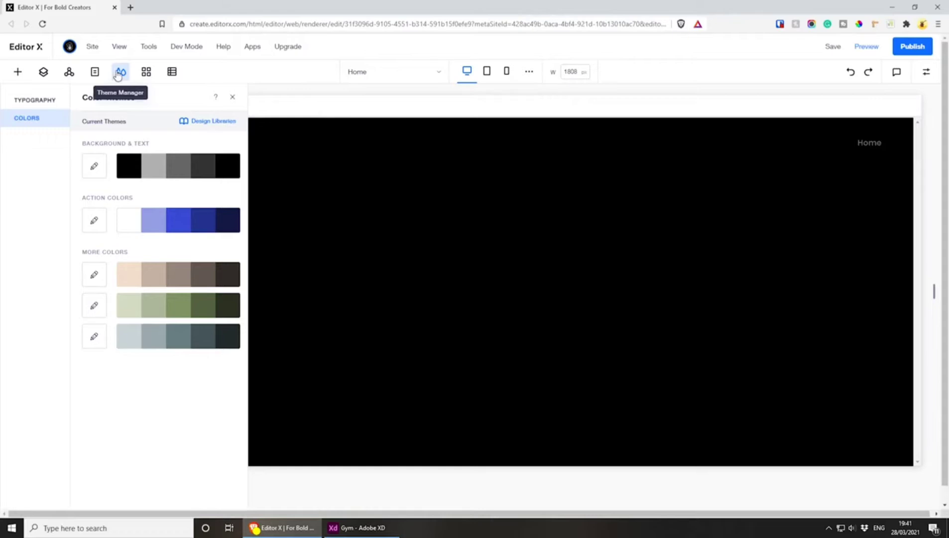
click(233, 98)
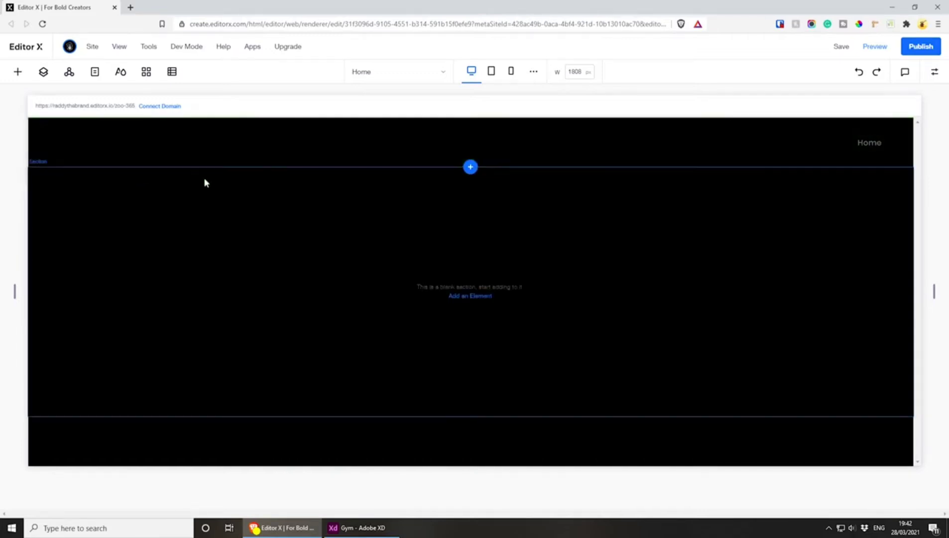
Review the site's header and footer masters
click(69, 71)
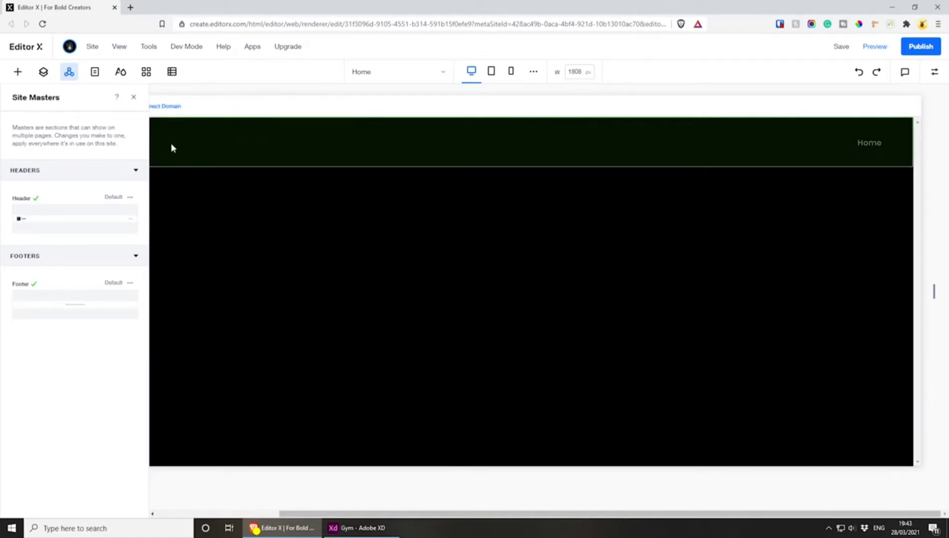
click(133, 97)
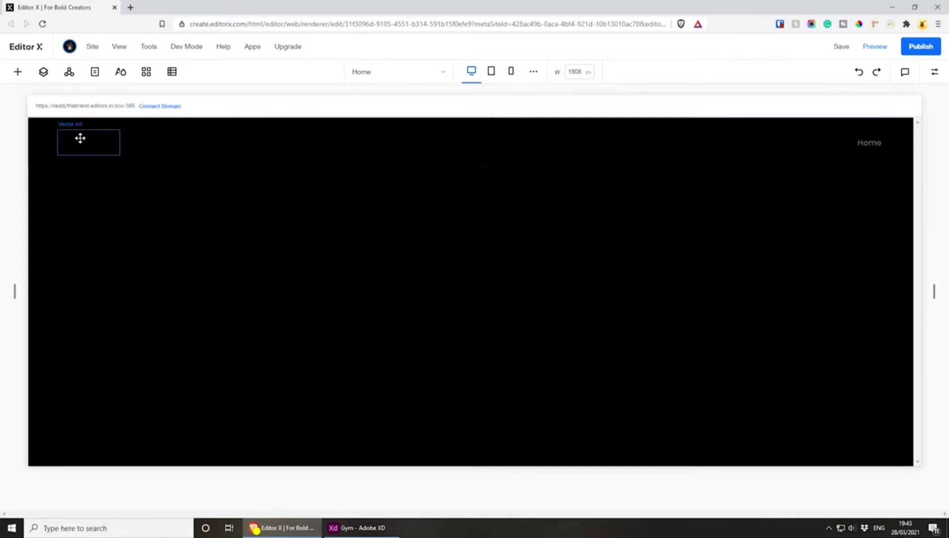
Review the header's background fill and its size settings in the inspector
click(80, 138)
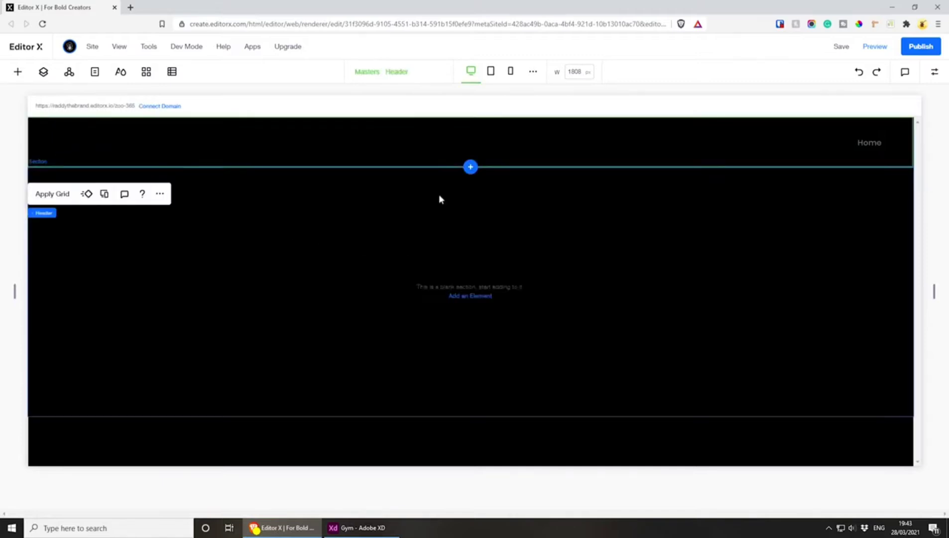
click(928, 73)
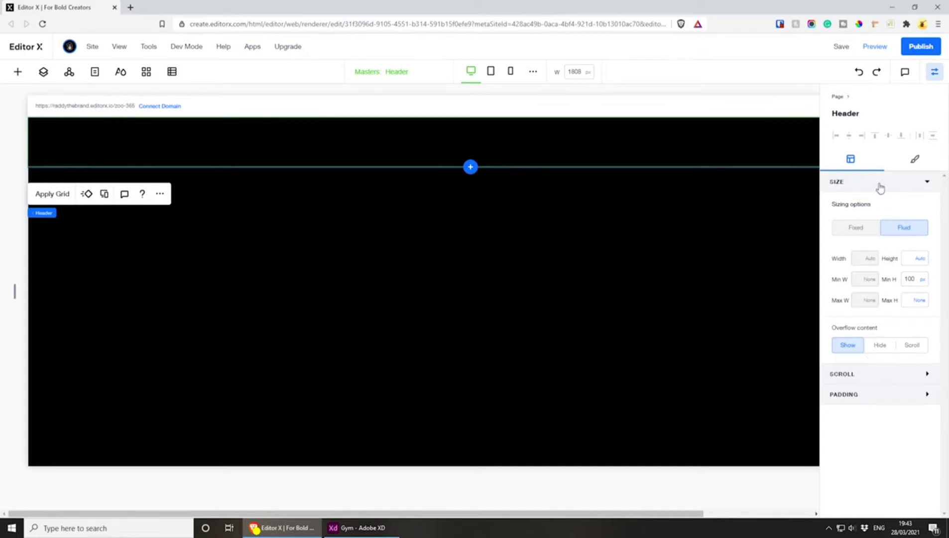
click(911, 163)
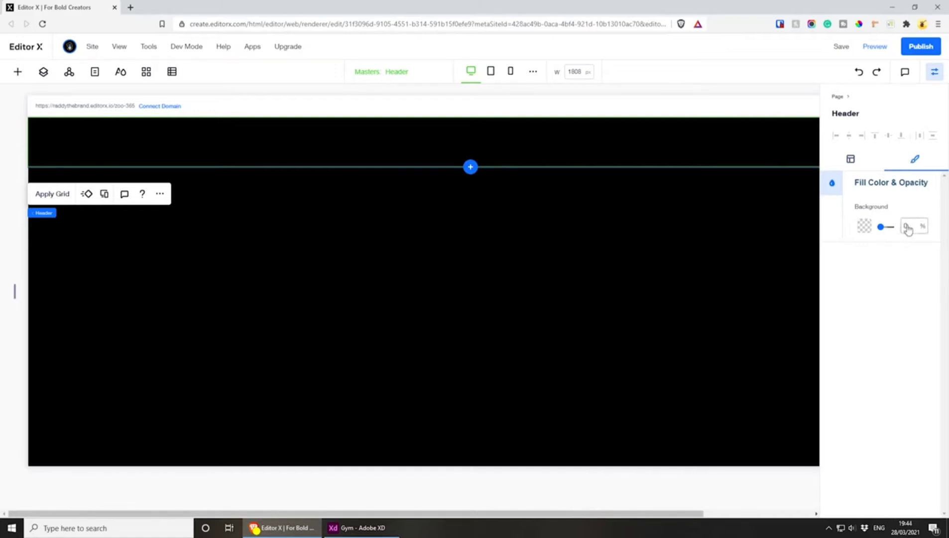
click(852, 162)
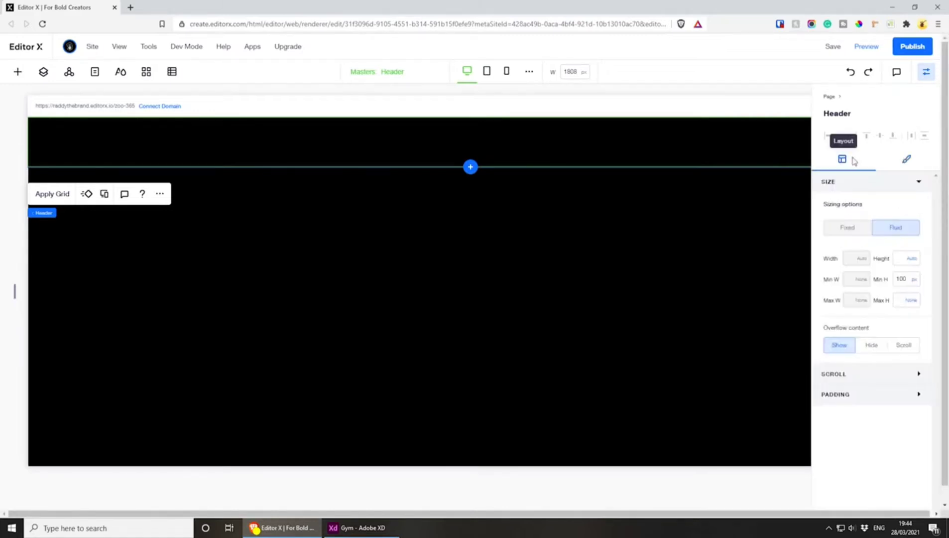
click(927, 72)
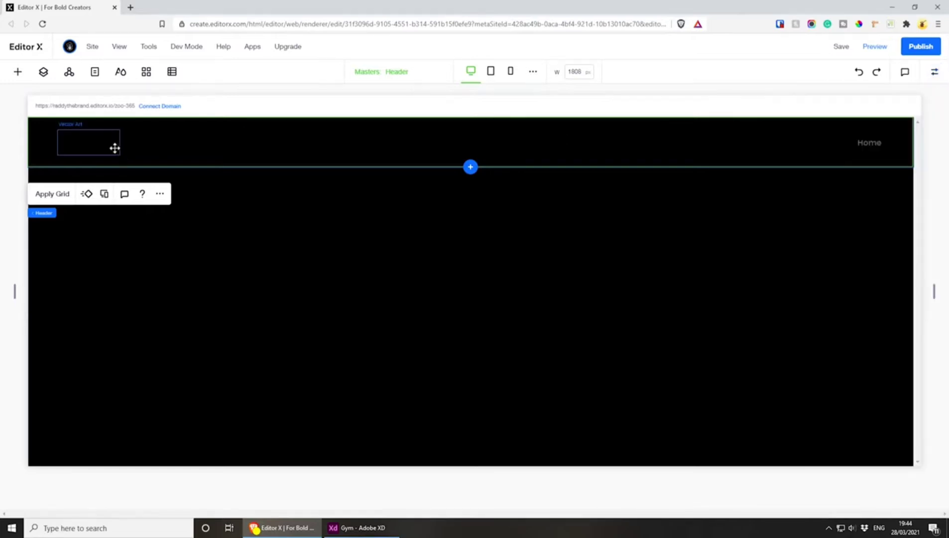
Replace the header's placeholder vector art with the logo by uploading logo.svg from the computer and adding it to the page
click(82, 144)
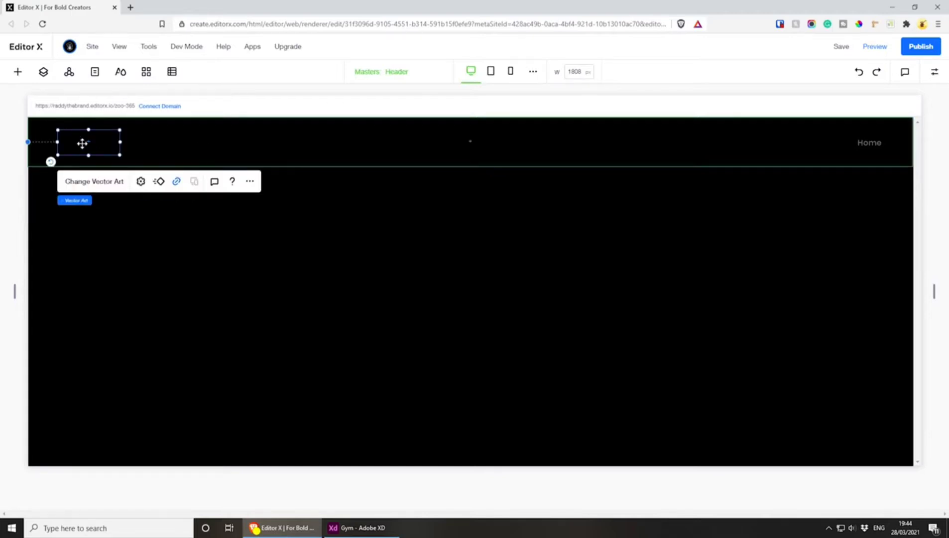
click(95, 181)
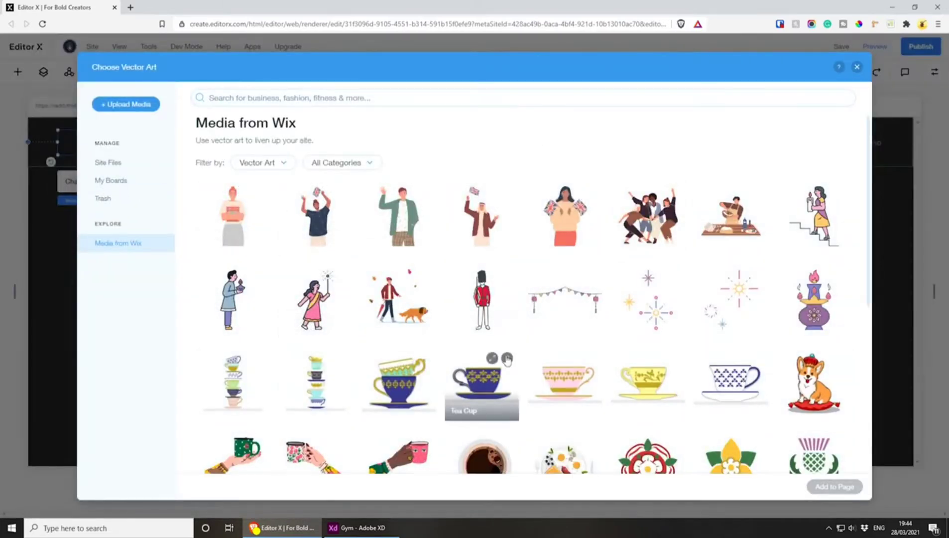
scroll(512, 350, down, 1)
scroll(512, 350, down, 2)
scroll(511, 350, up, 4)
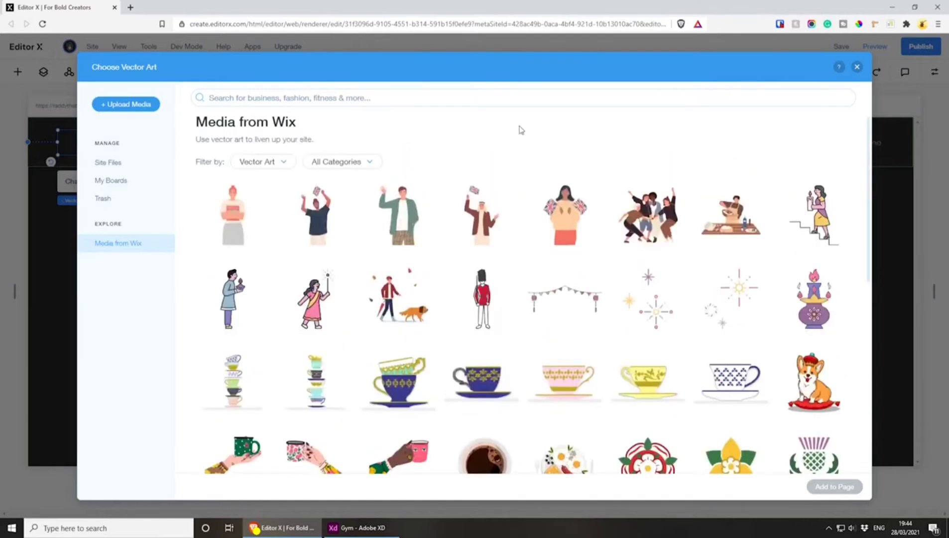
click(116, 106)
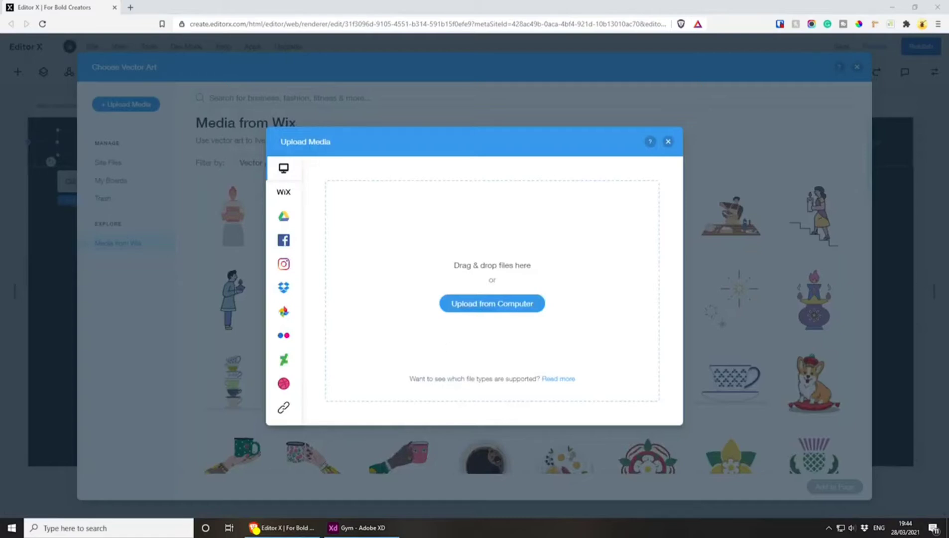
drag(643, 153, 470, 264)
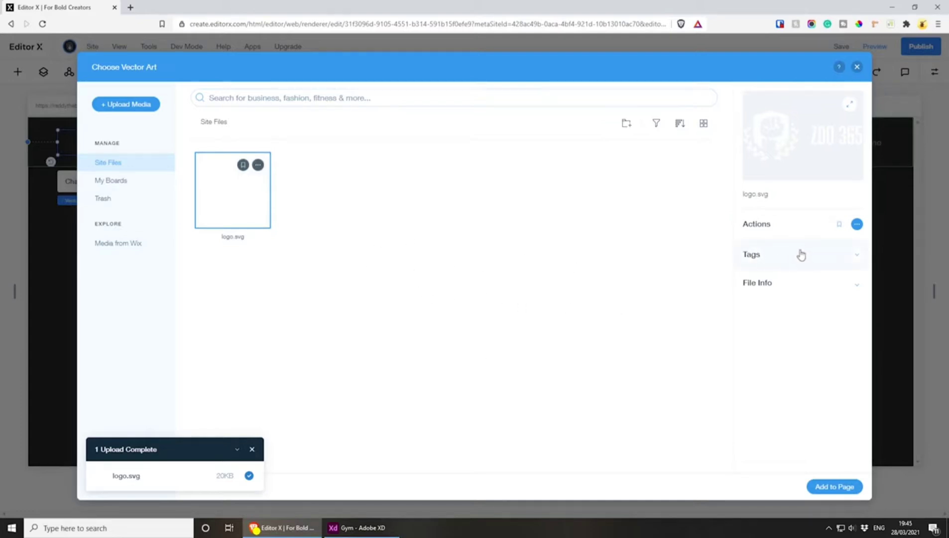
click(759, 256)
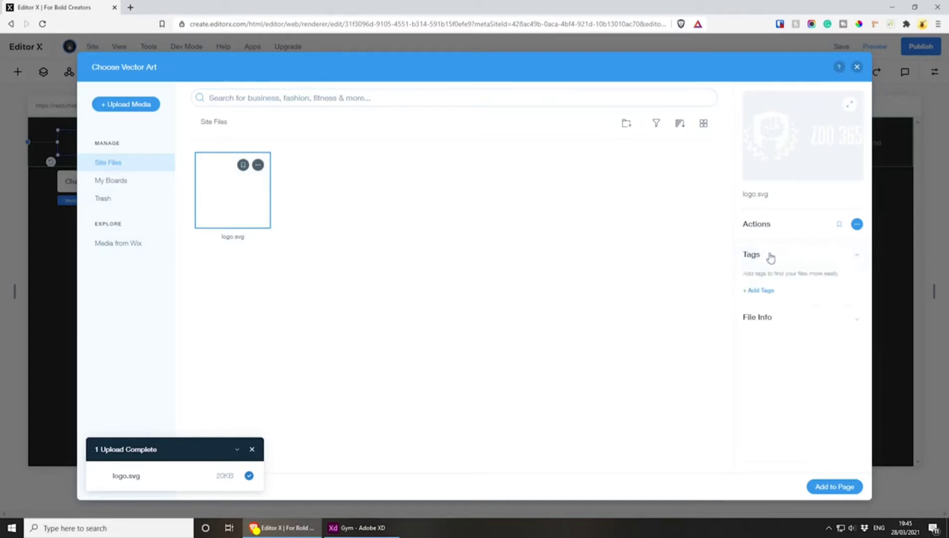
click(808, 258)
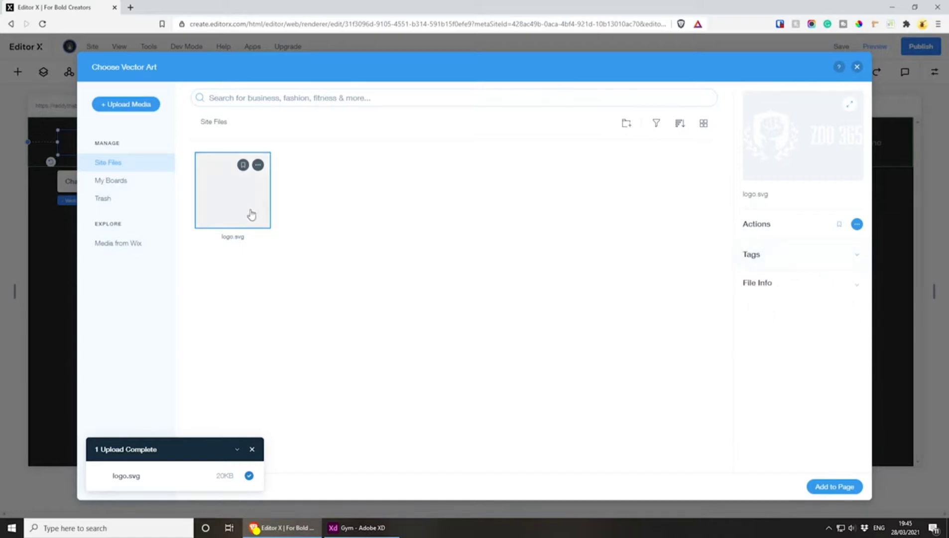
click(842, 487)
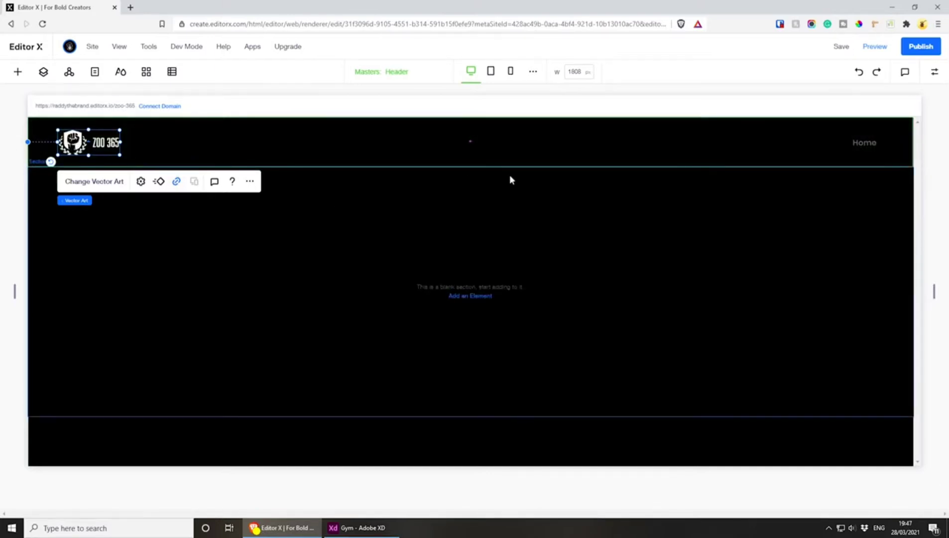
click(856, 143)
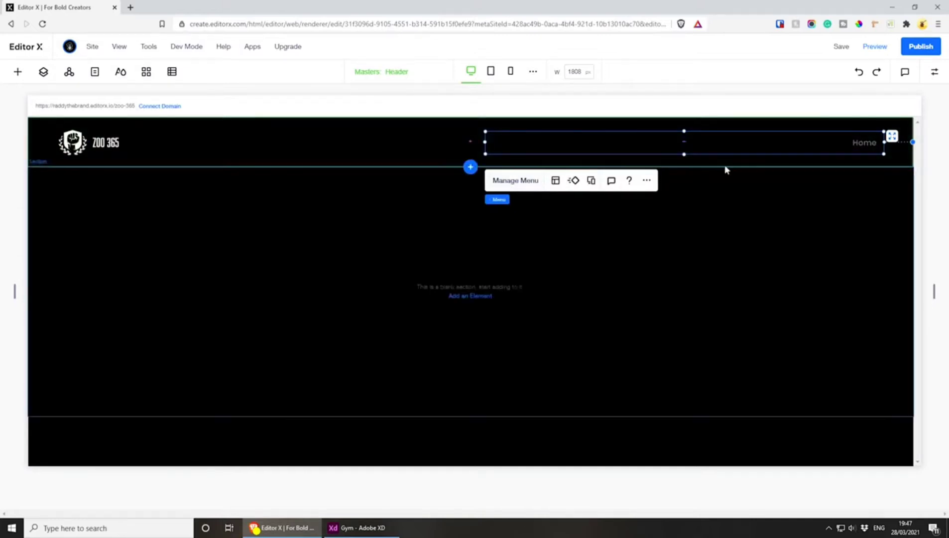
click(511, 181)
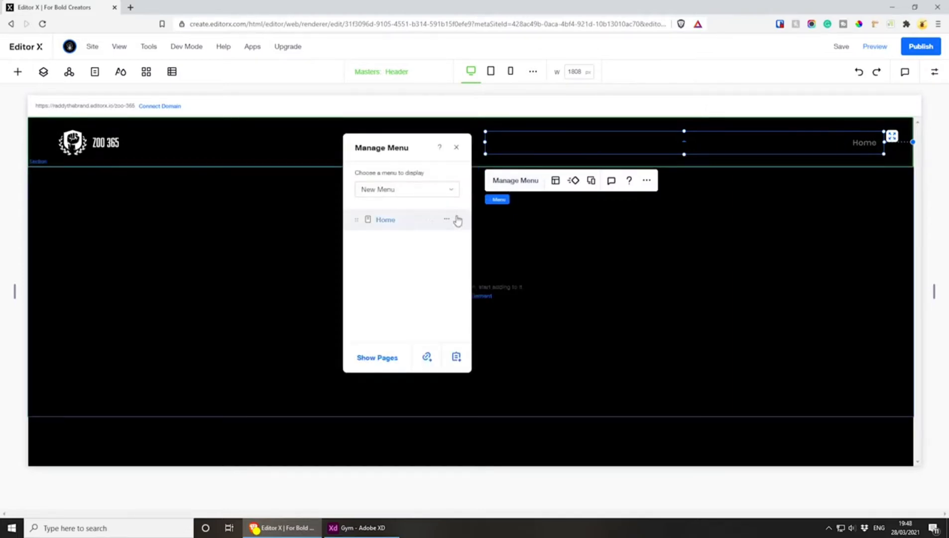
click(426, 356)
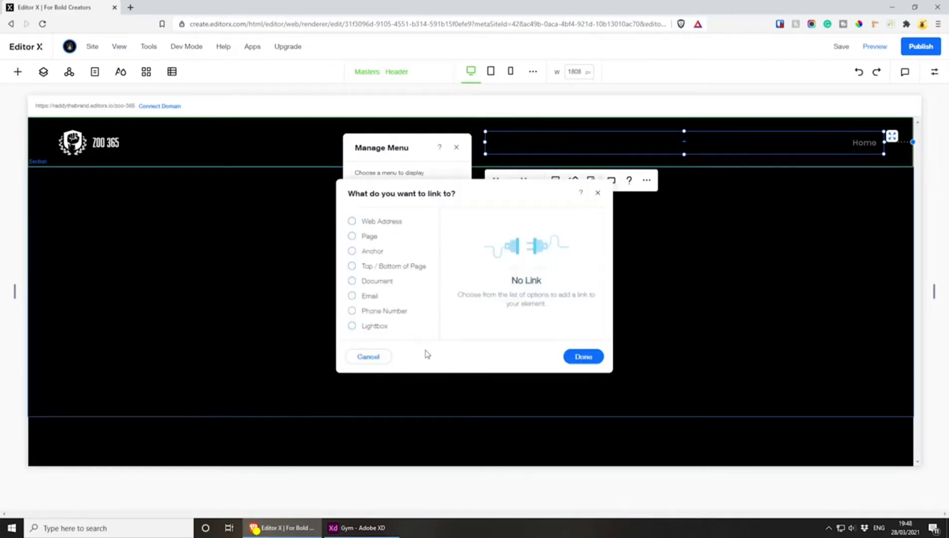
click(370, 223)
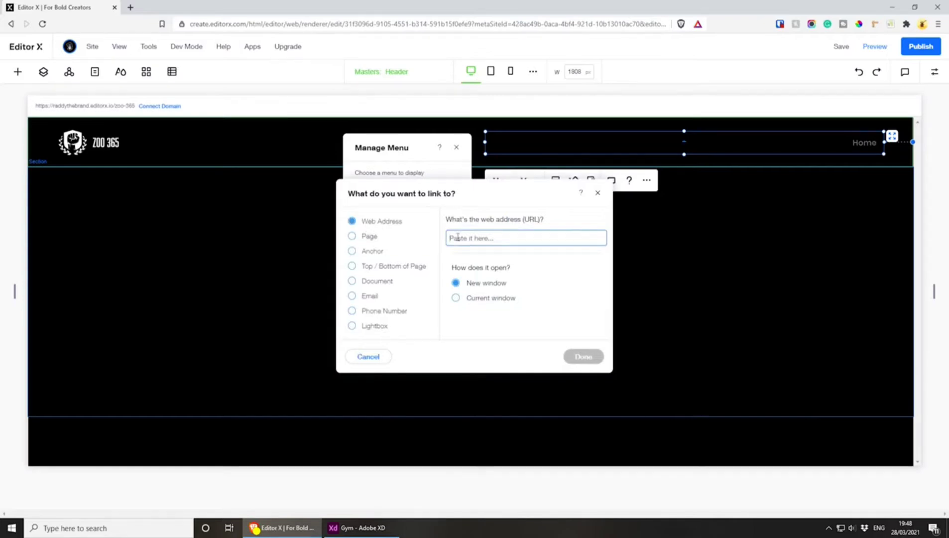
text(https://rad)
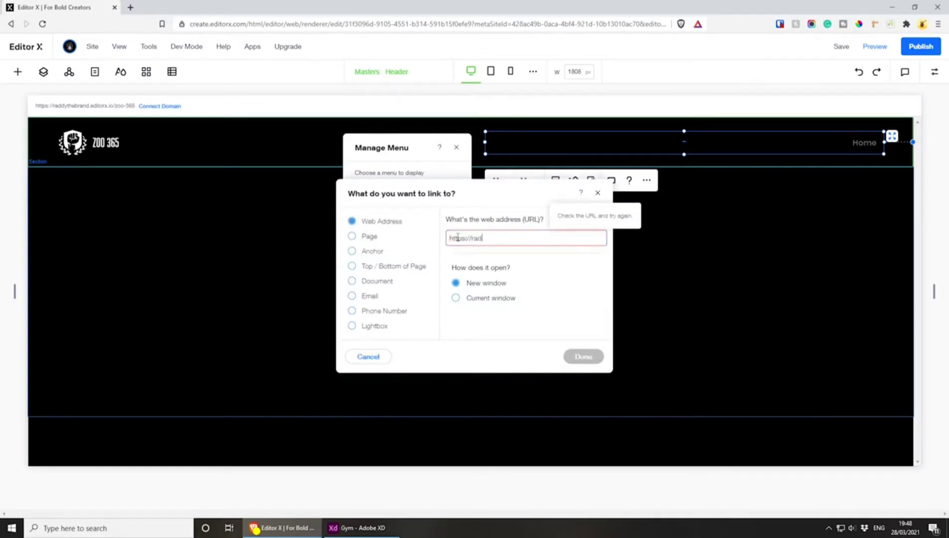
text(dy.co.uk)
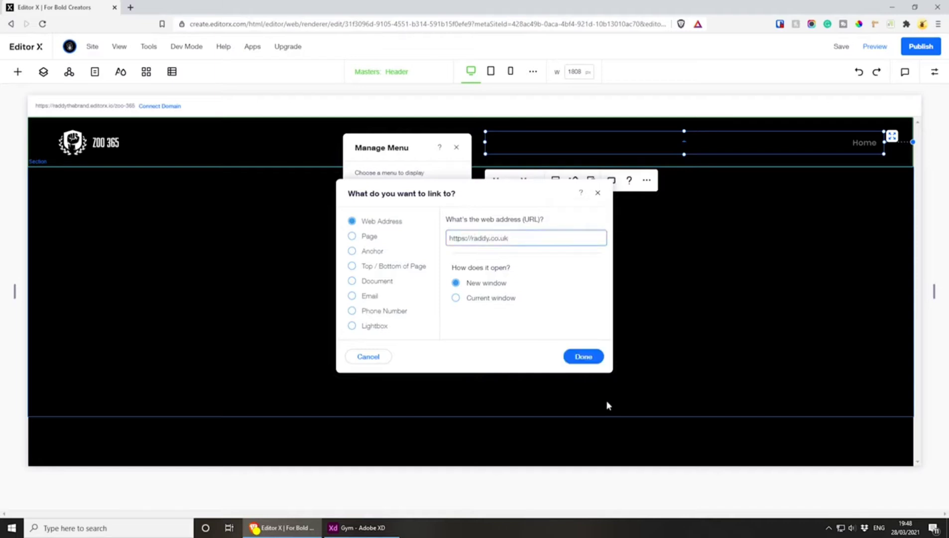
click(582, 356)
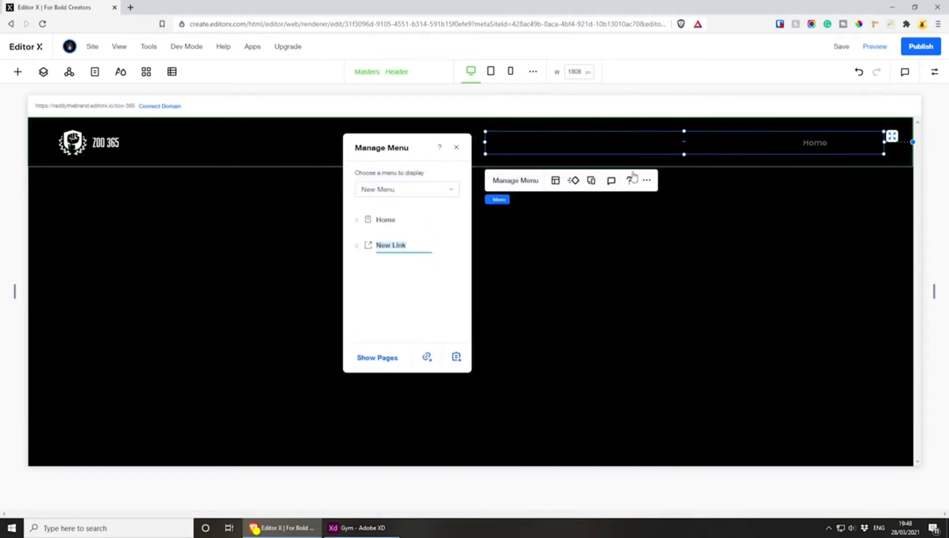
Rename the new header menu link as About and close the menu manager
click(406, 297)
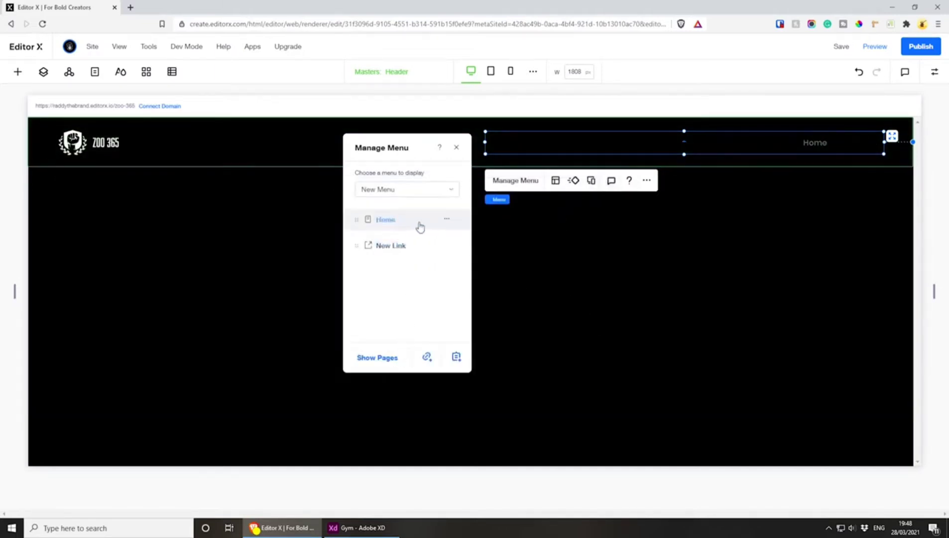
double_click(402, 248)
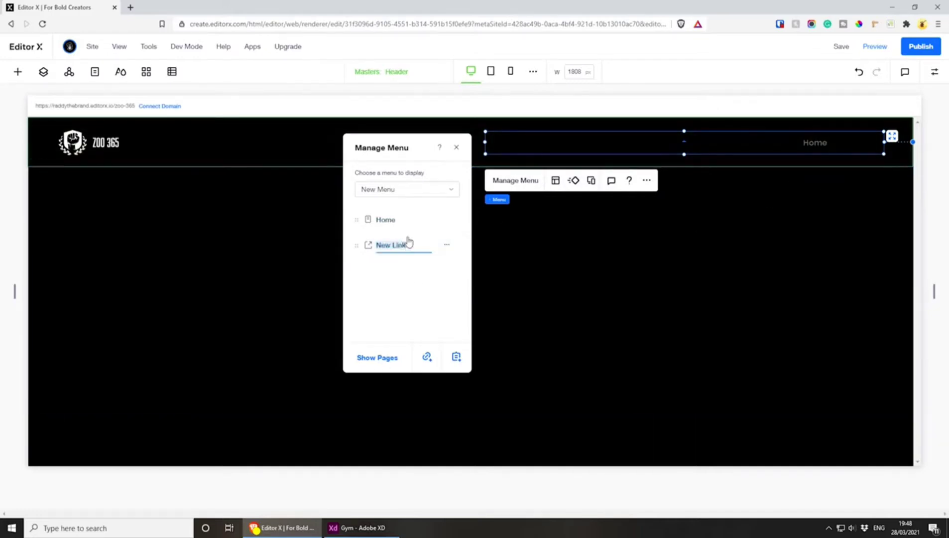
text(About)
key(Return)
click(456, 147)
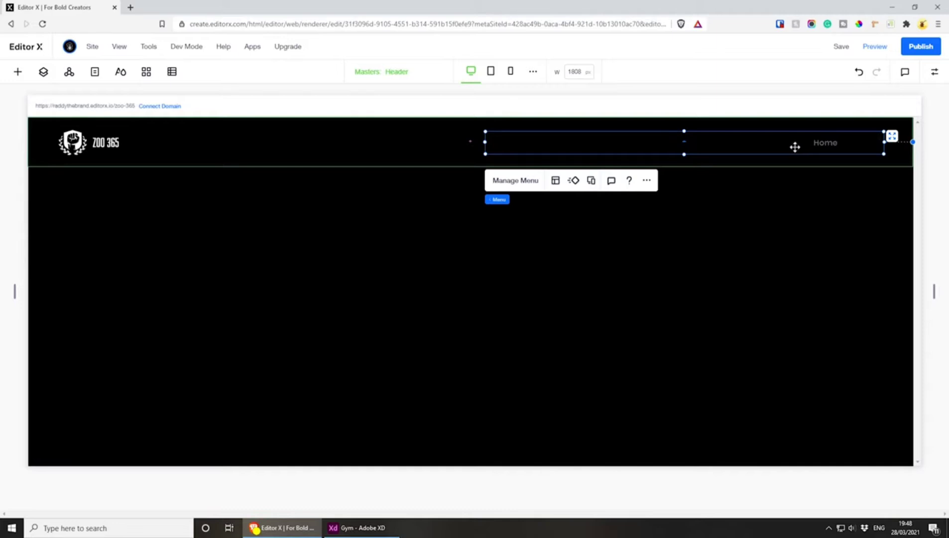
Set the header menu's regular-state text colour to white (#FFFFFF)
click(934, 71)
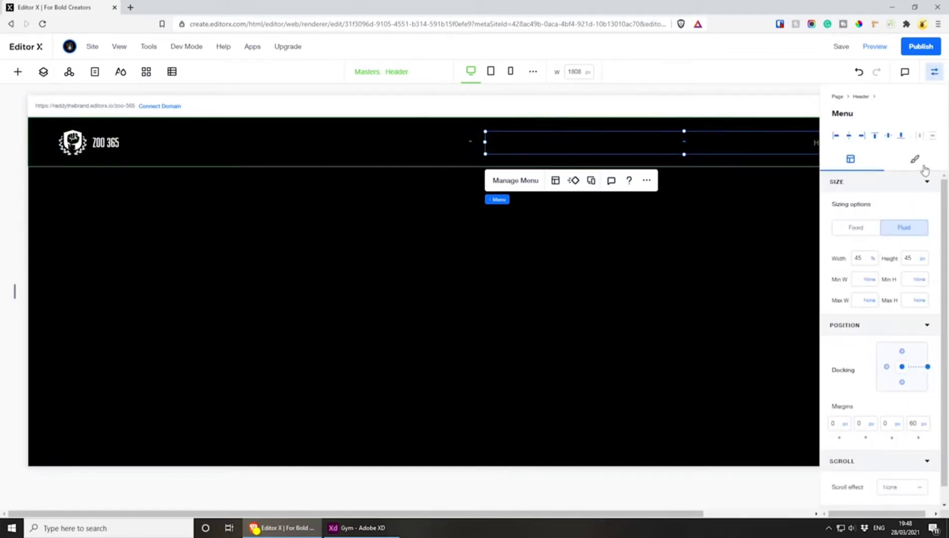
click(914, 160)
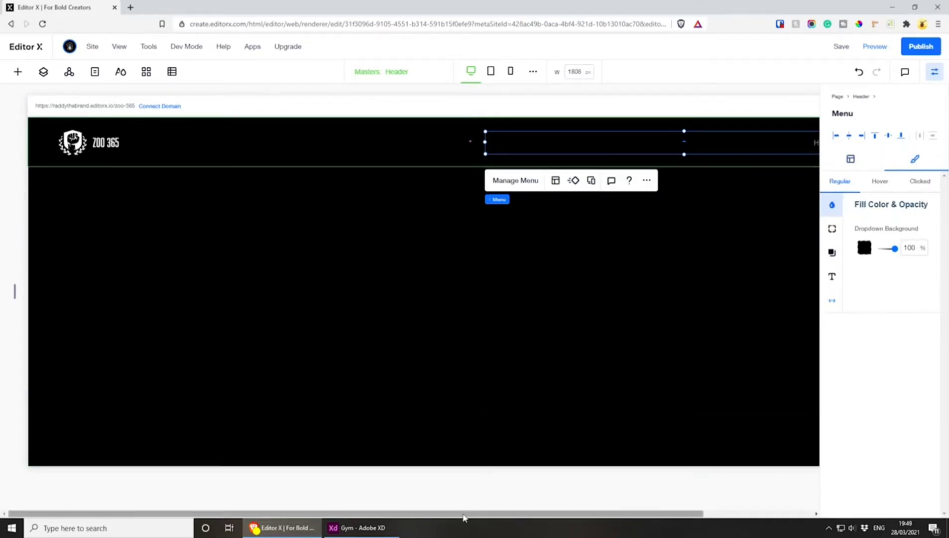
drag(464, 513, 606, 516)
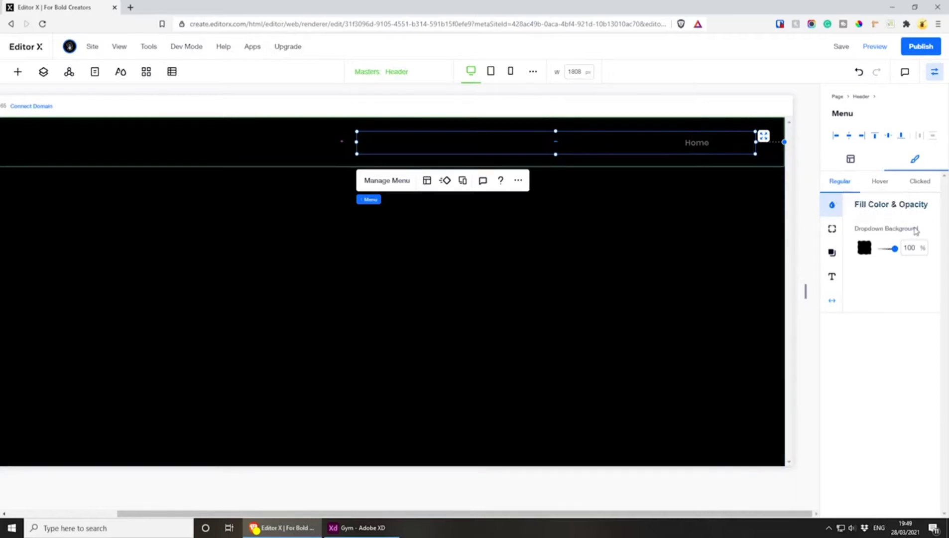
click(834, 231)
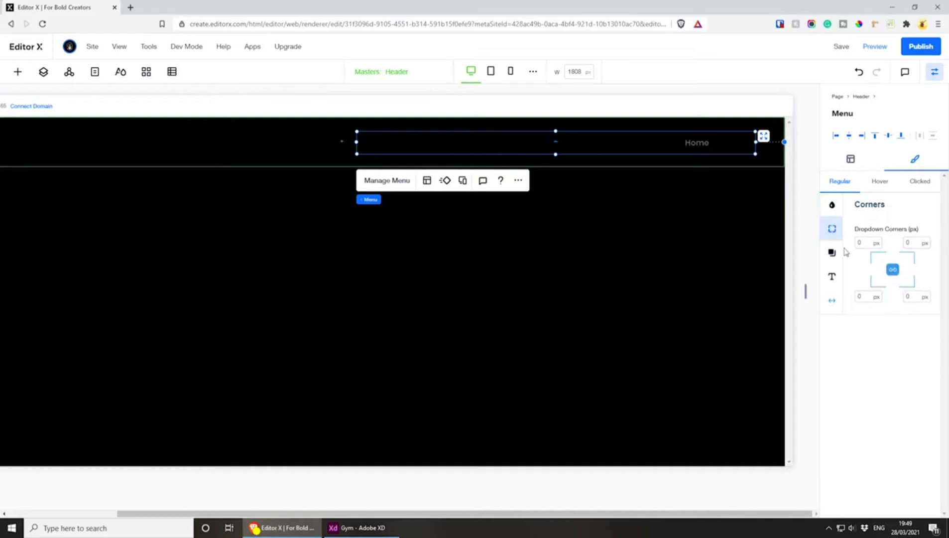
click(841, 255)
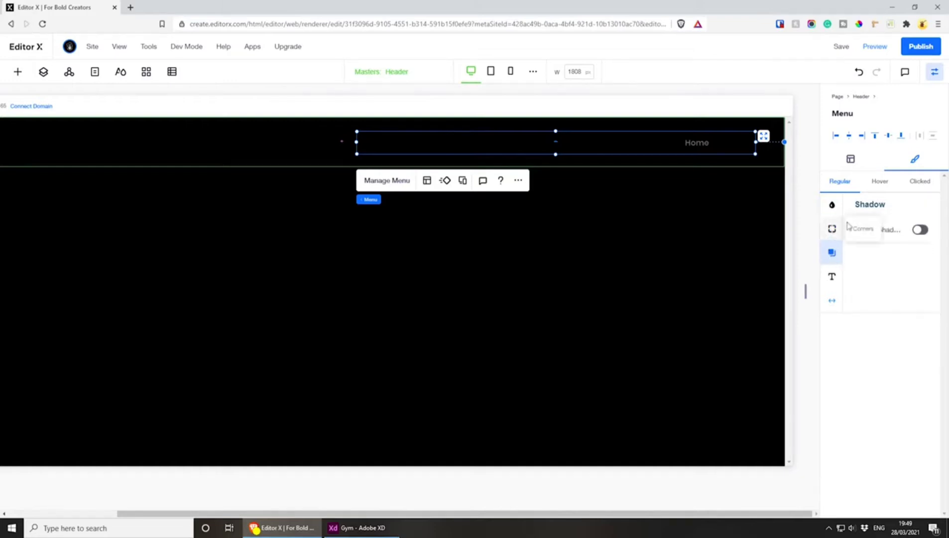
click(829, 277)
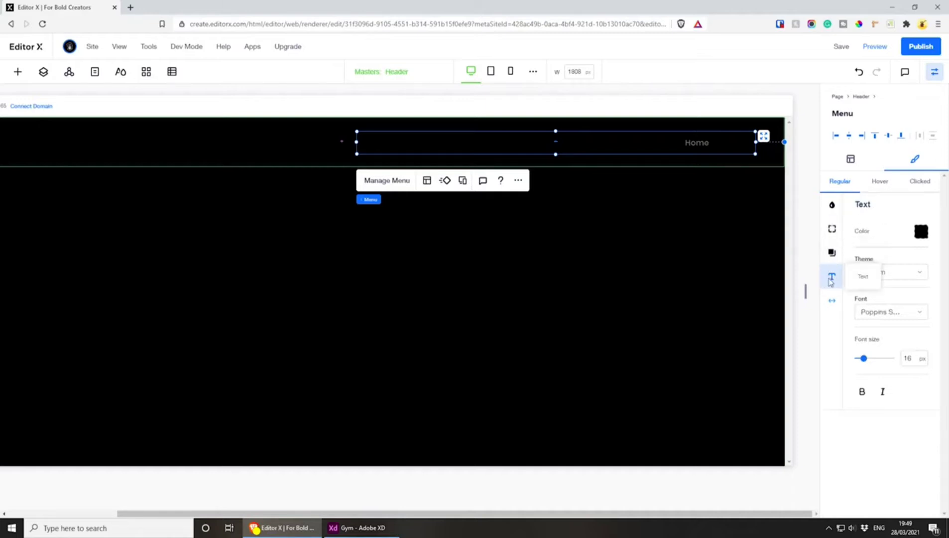
click(921, 232)
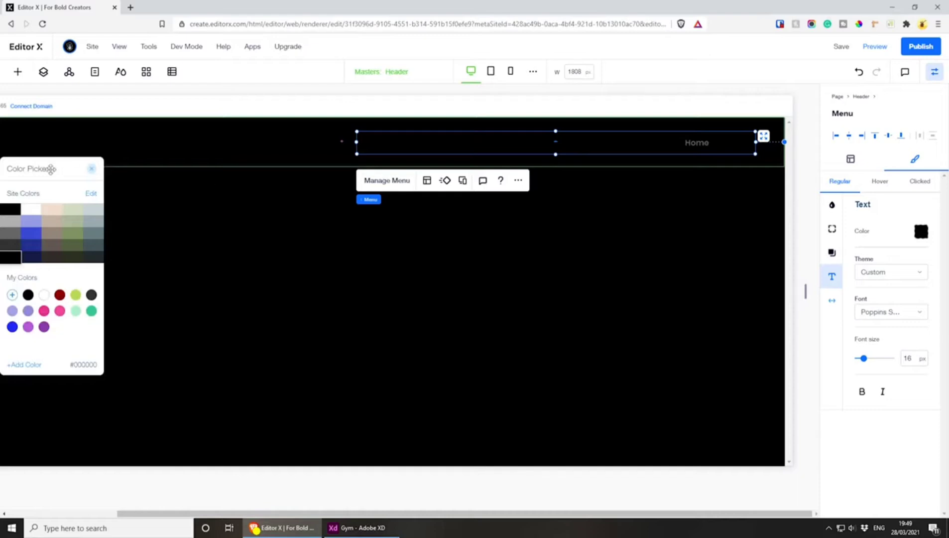
drag(51, 167, 597, 207)
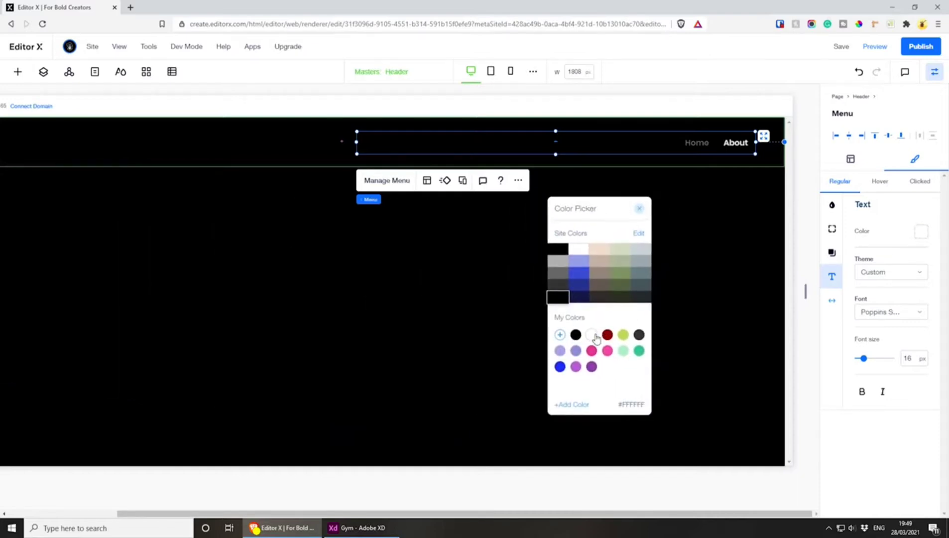
click(593, 337)
click(638, 210)
Look through the text themes and fonts available for the header menu without changing them
click(917, 271)
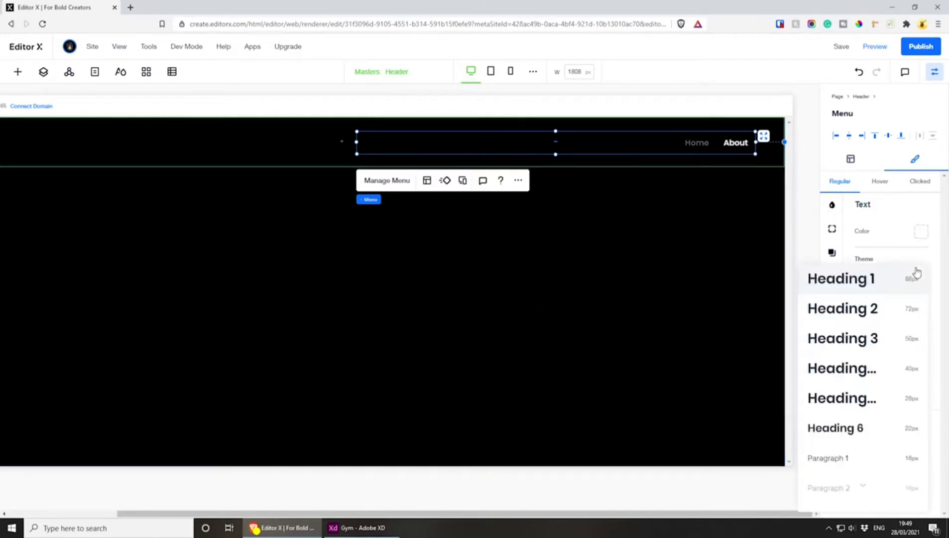
click(935, 261)
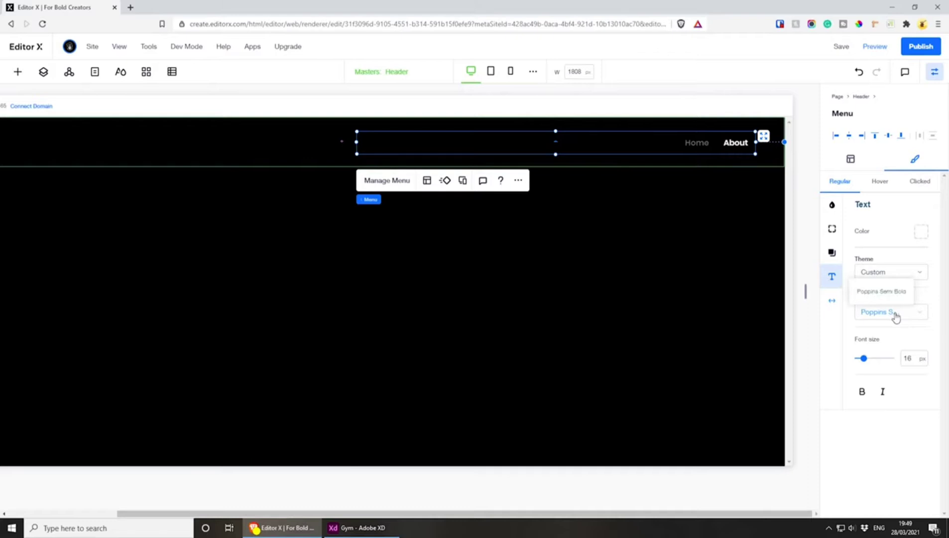
click(923, 314)
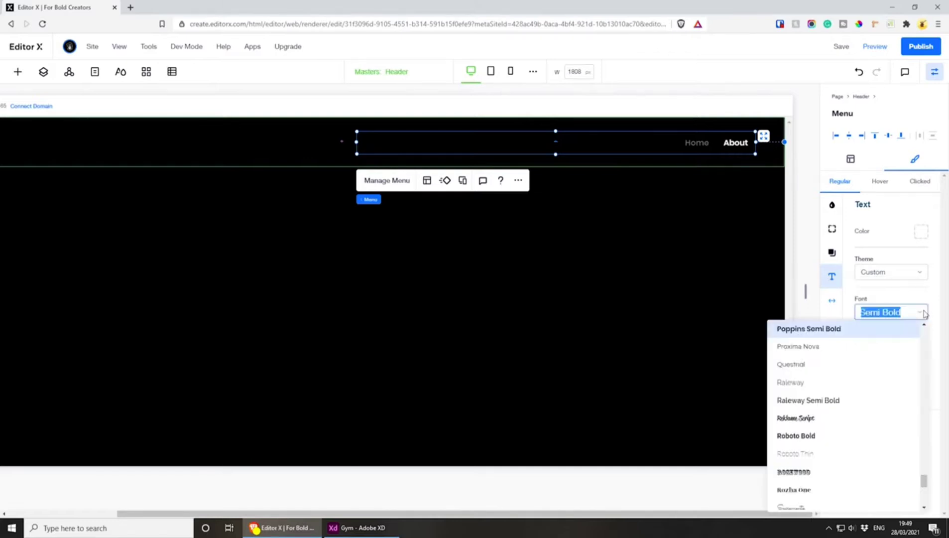
click(923, 313)
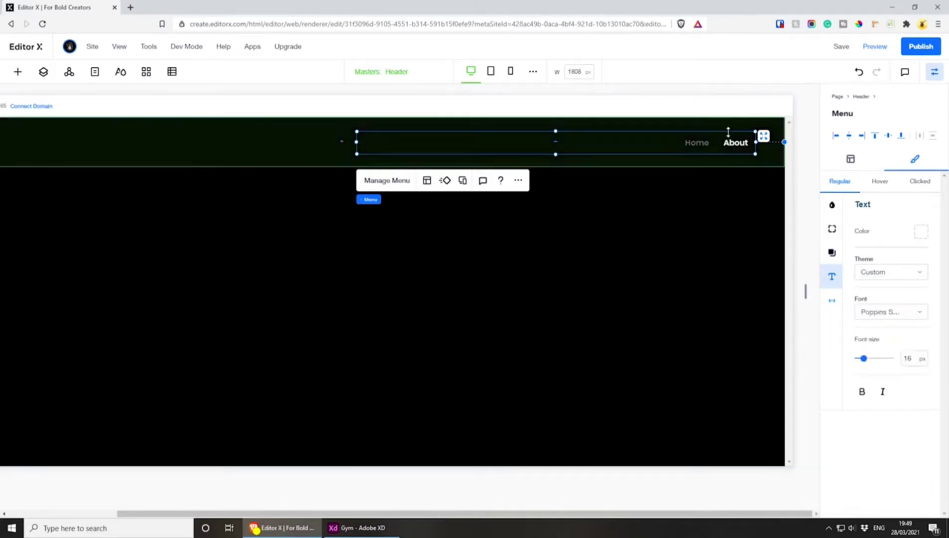
Set the header menu's regular-state font to Poppins Extra Light
click(923, 315)
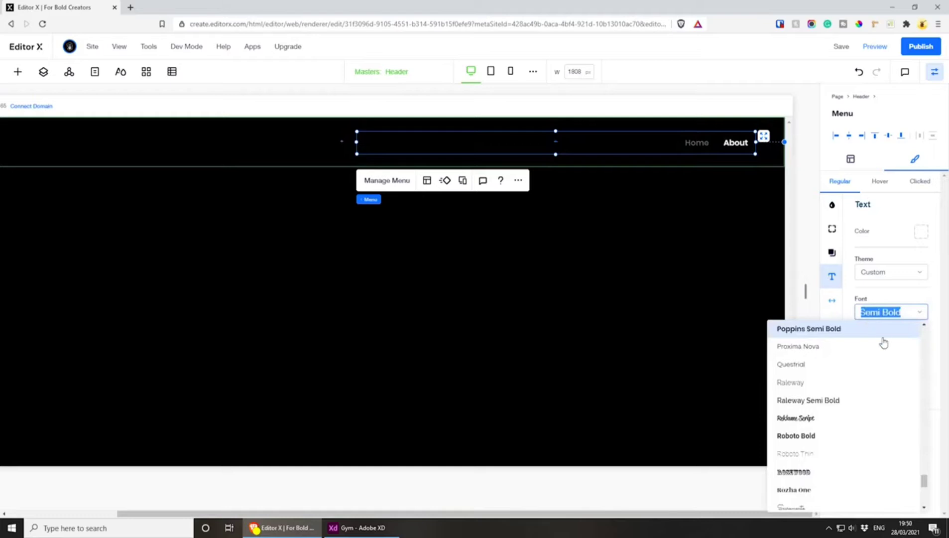
text(Poppins E)
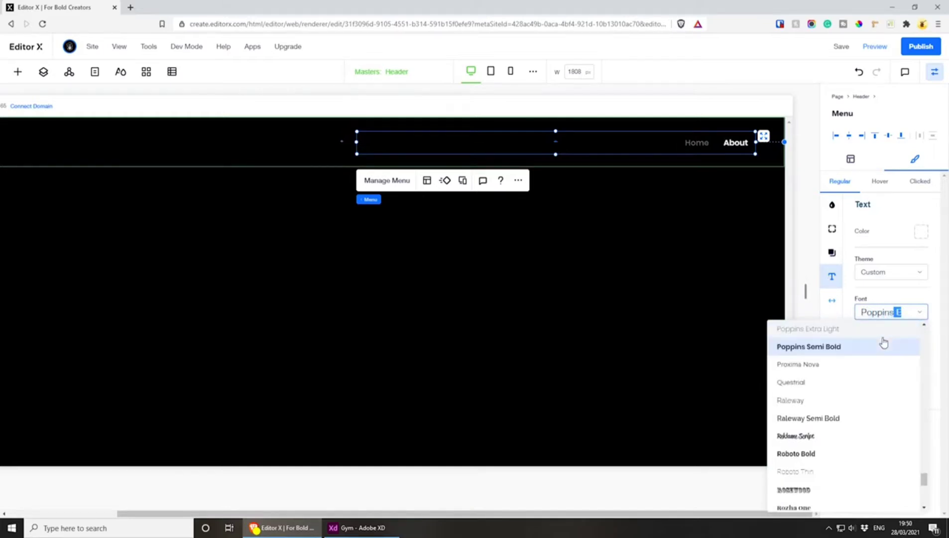
click(824, 332)
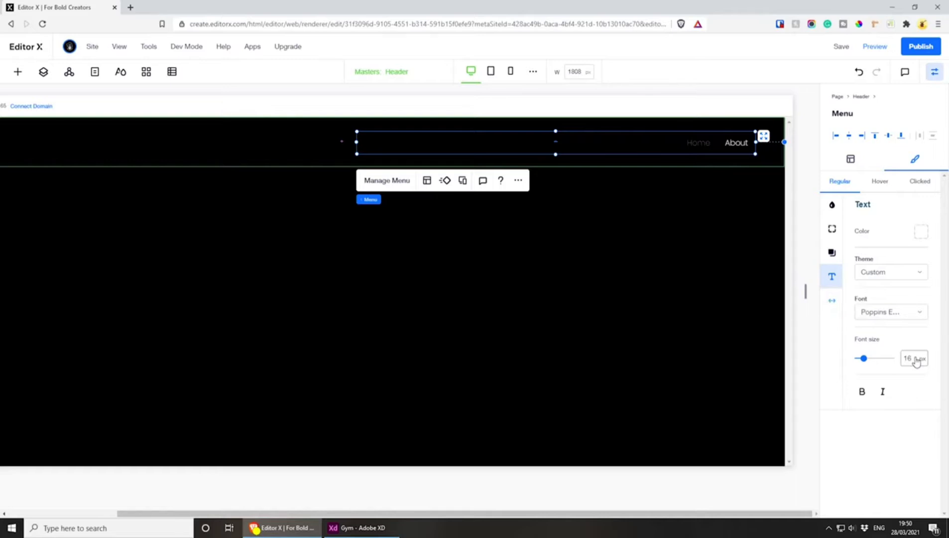
Try bold on the header menu's regular-state text and check the menu's spacing settings
click(862, 392)
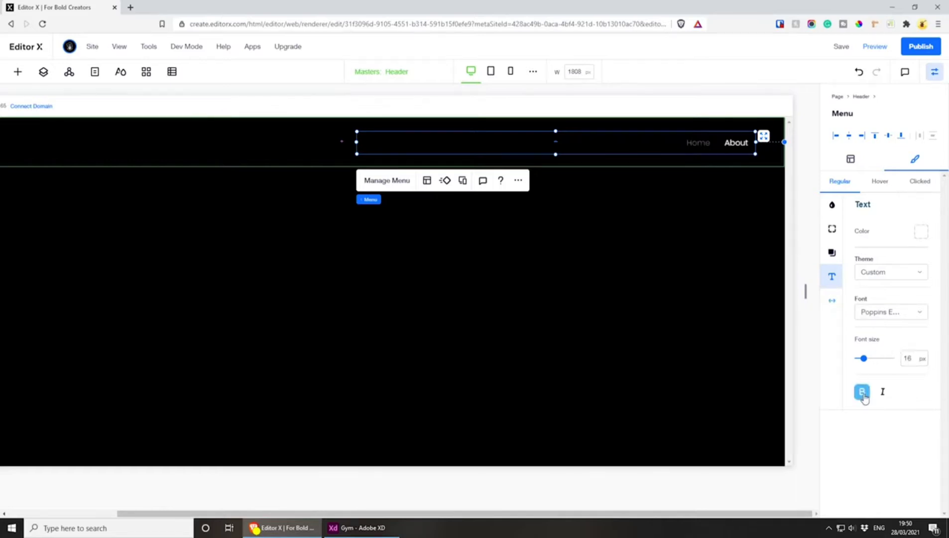
click(863, 394)
click(863, 394)
click(863, 393)
click(832, 303)
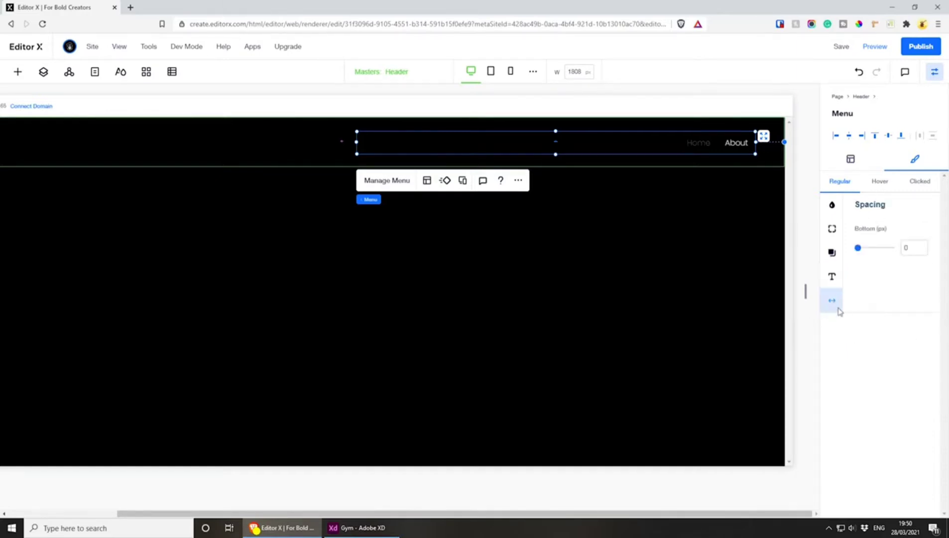
Set the header menu's hover text colour to a custom light grey and add that colour to the saved colours
click(880, 185)
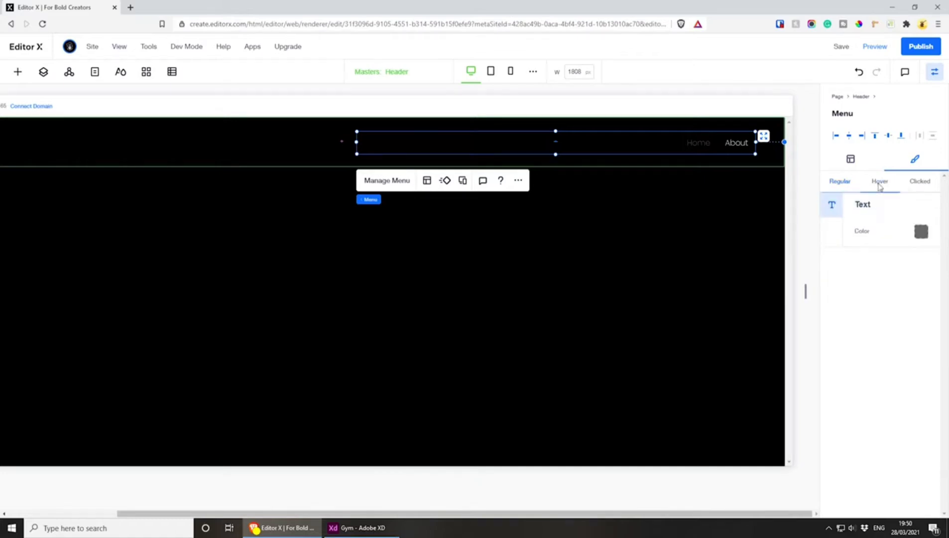
click(921, 233)
drag(40, 159, 565, 218)
click(569, 354)
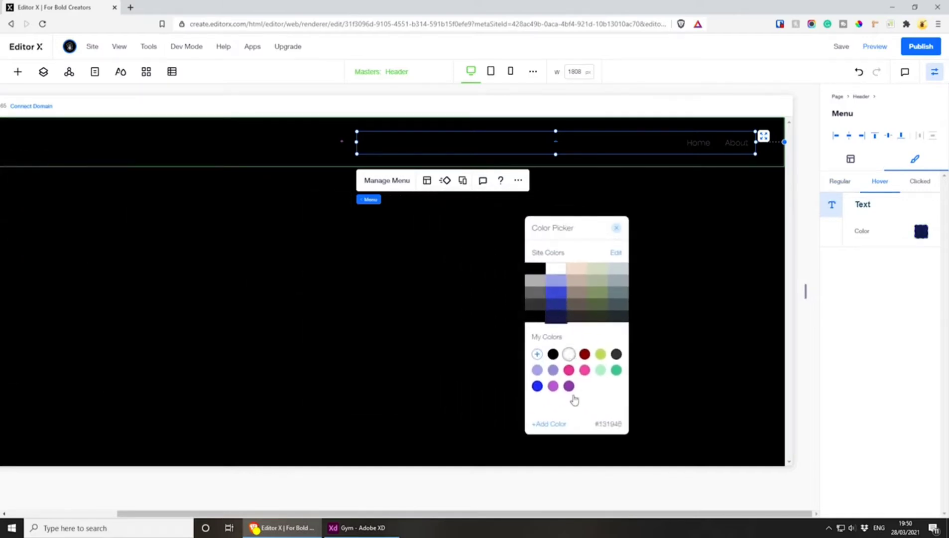
click(537, 281)
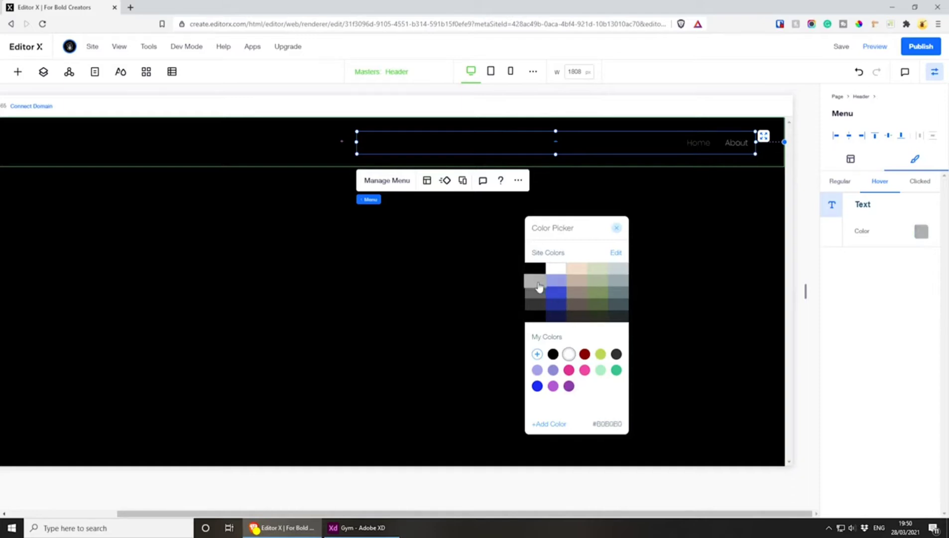
click(550, 424)
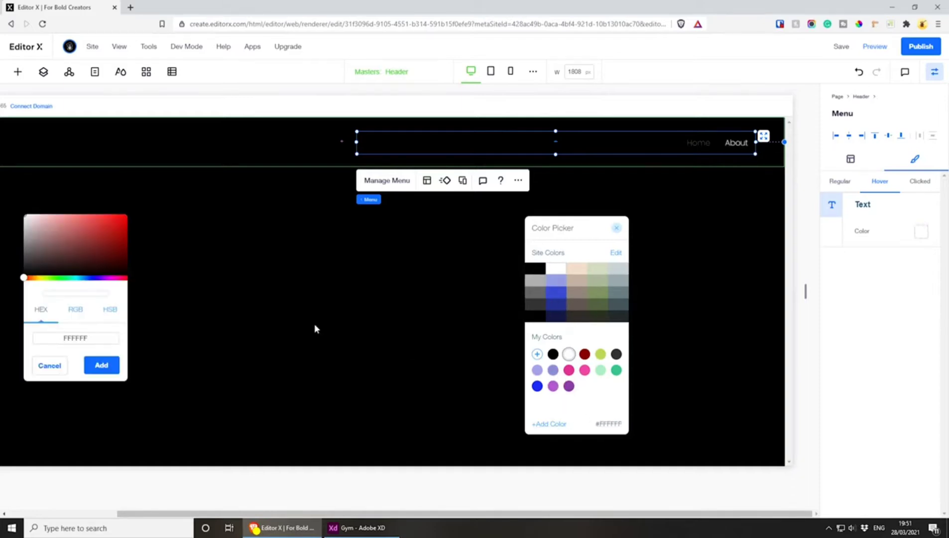
drag(53, 239, 22, 223)
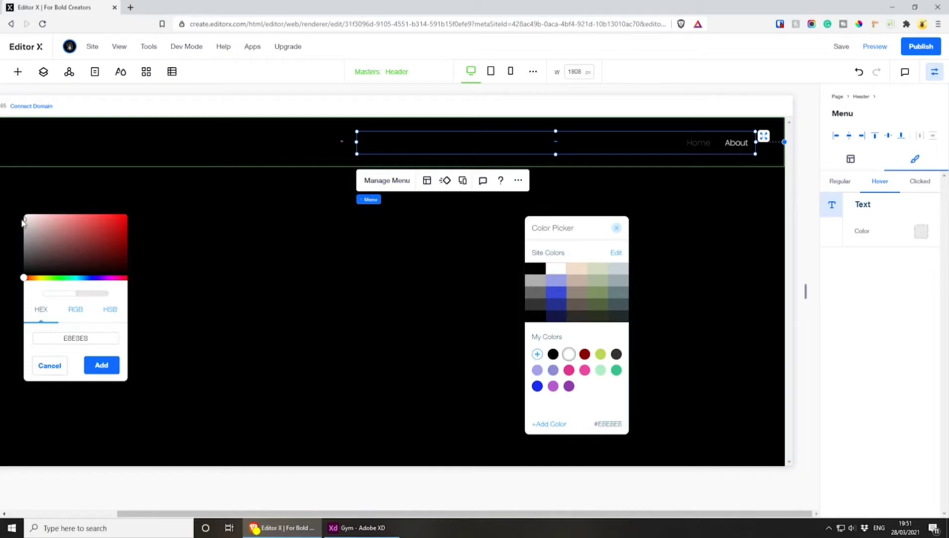
click(103, 366)
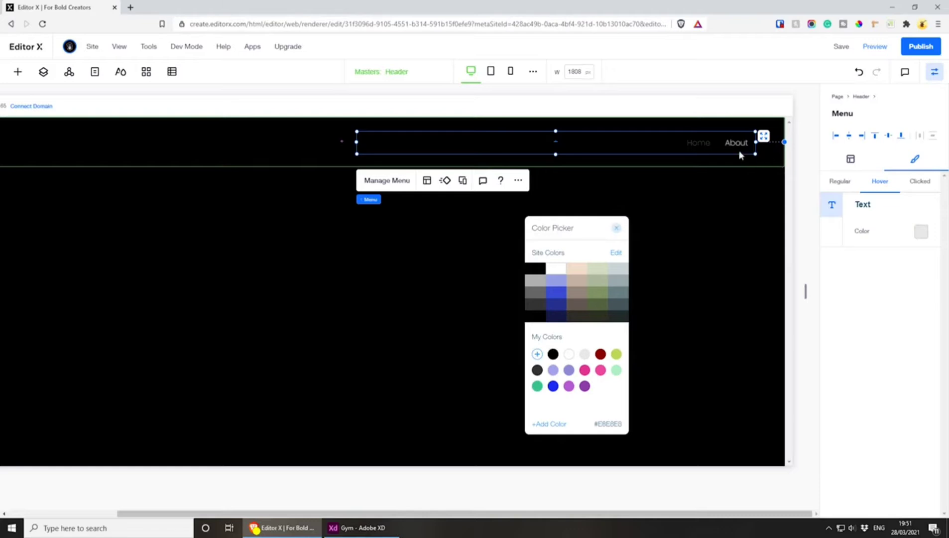
click(618, 232)
Set the header menu's clicked-state text colour to the grey site colour #B0B0B0 and save the site
click(925, 182)
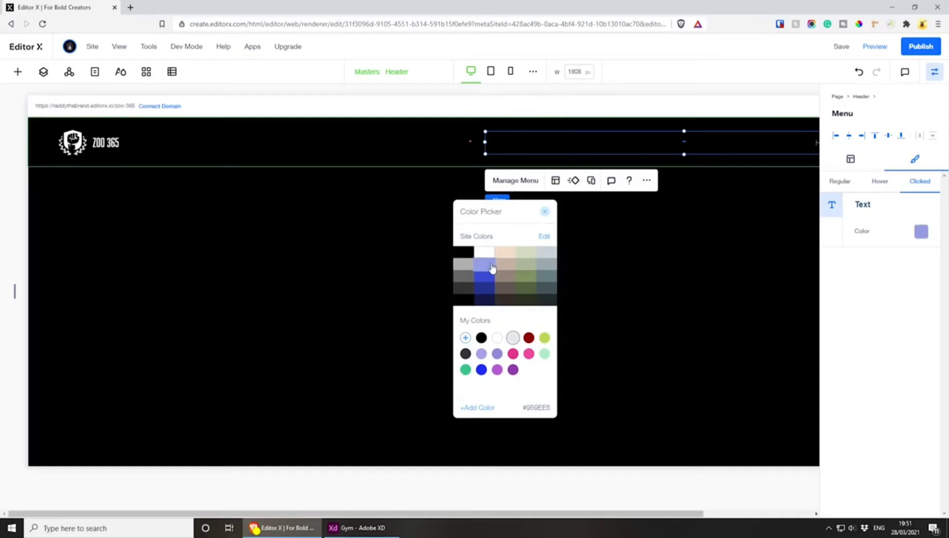
click(463, 267)
click(546, 213)
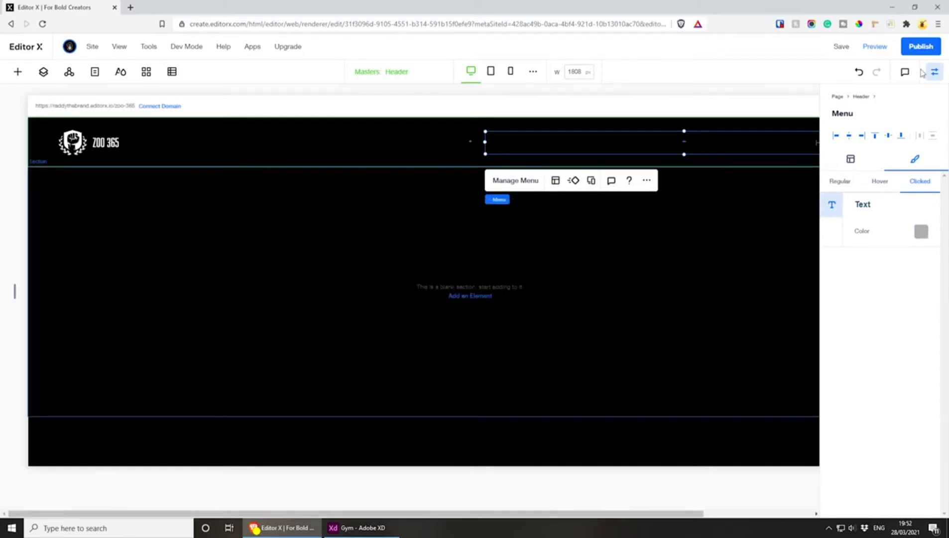
click(840, 47)
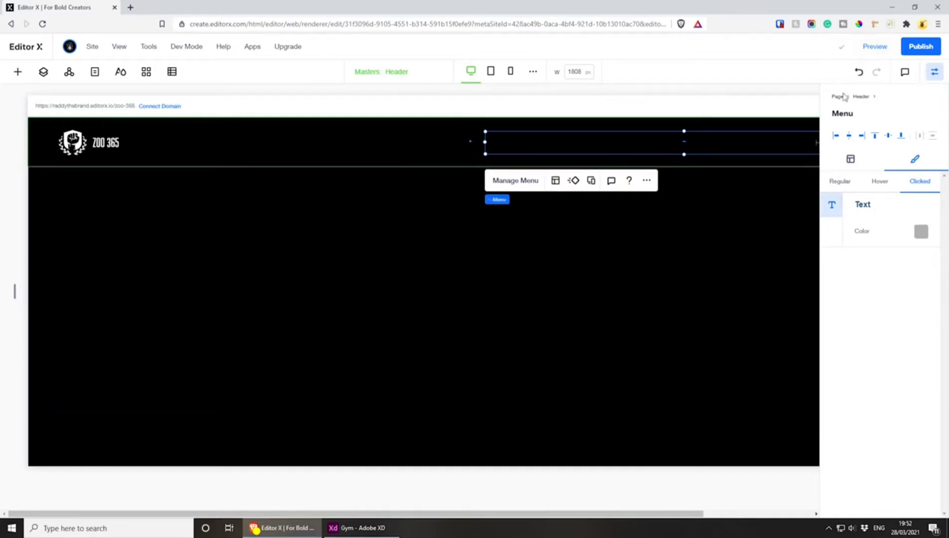
Preview the site to check the header menu's Home and About links, and return to editing
drag(697, 513, 852, 515)
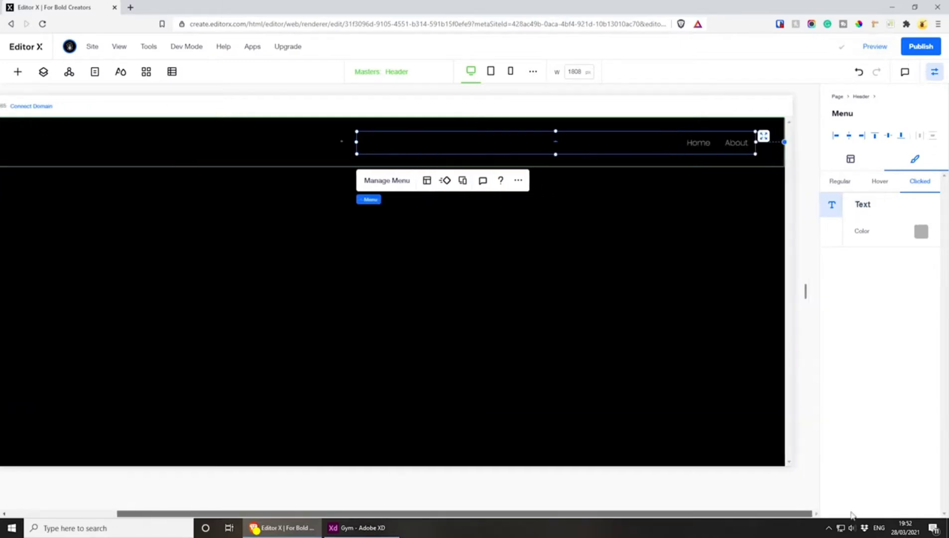
click(872, 47)
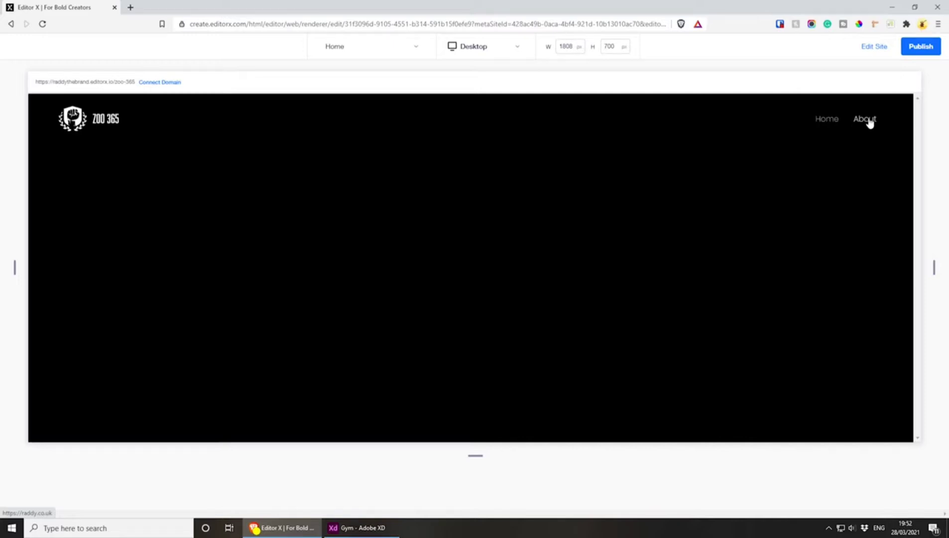
click(870, 46)
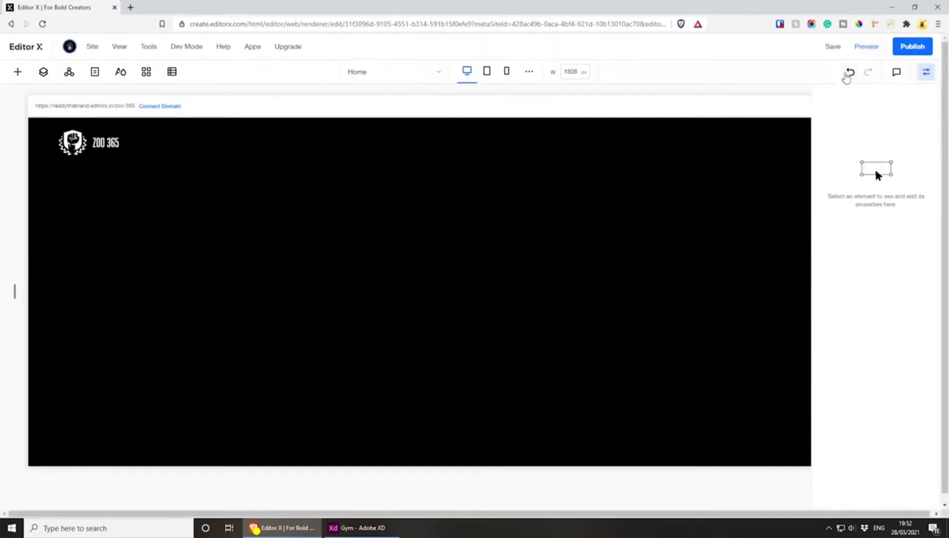
drag(606, 512, 755, 514)
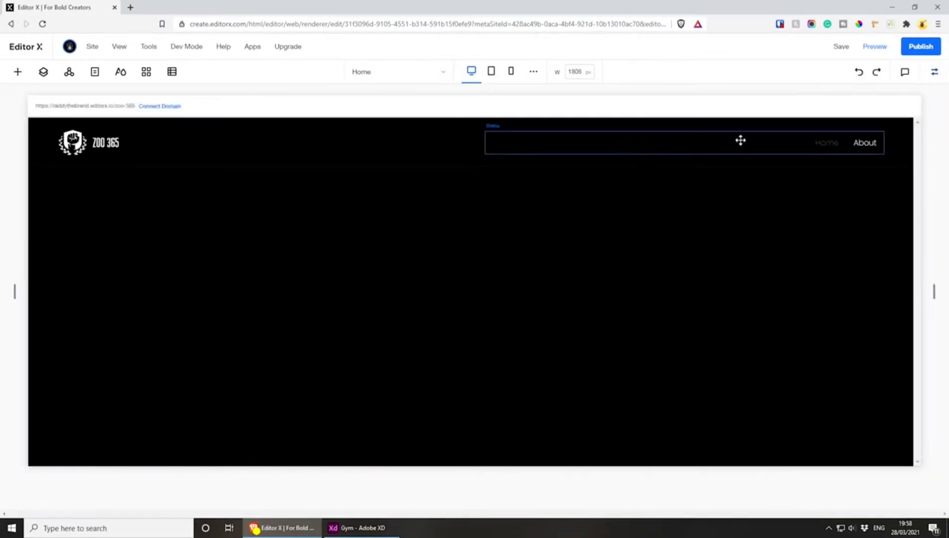
Check the header at the tablet and mobile breakpoints, ending on the tablet breakpoint (751 to 1000px)
click(491, 71)
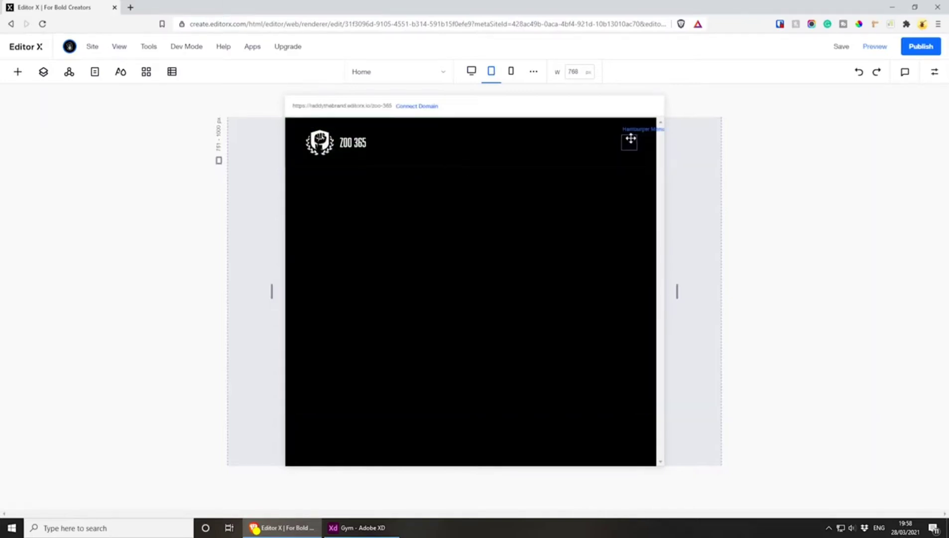
click(511, 71)
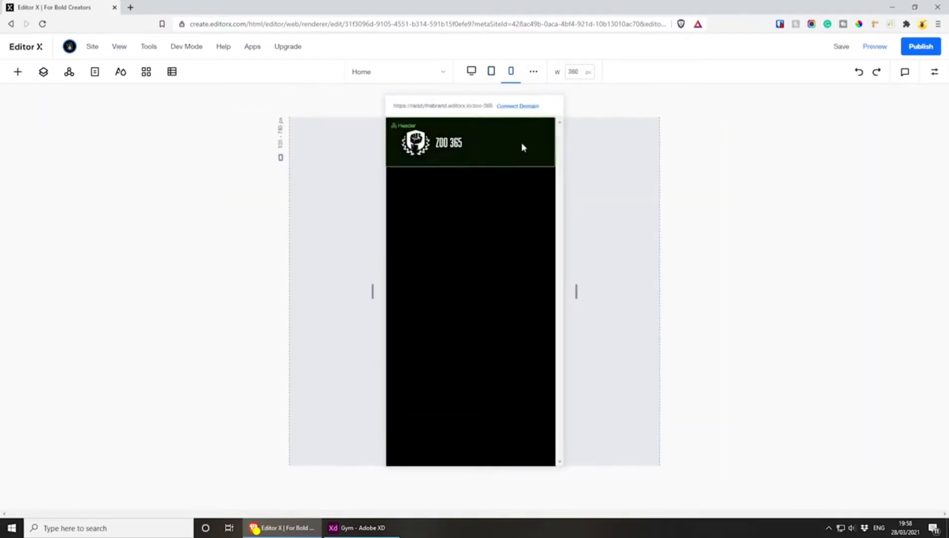
click(491, 72)
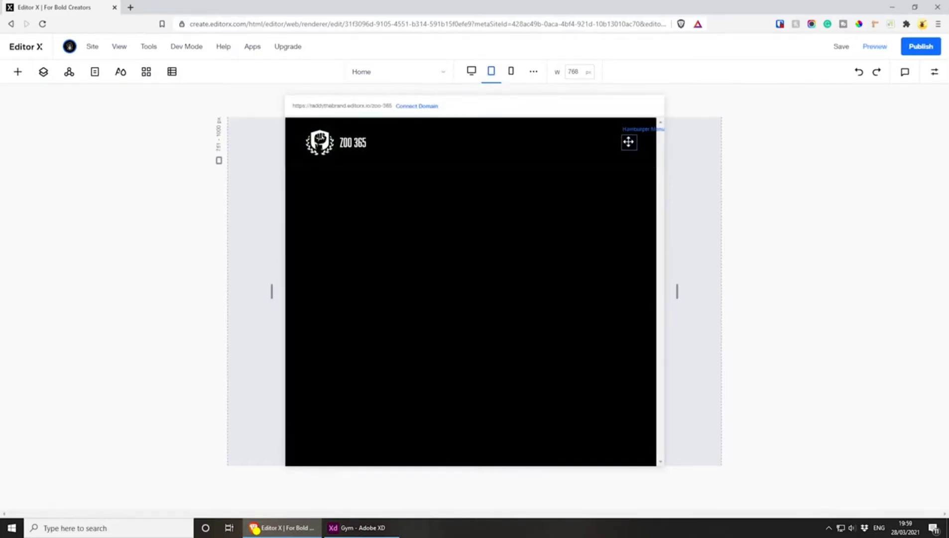
Set the fill colour of the header's hamburger menu icon to white (#FFFFFF) at the tablet breakpoint
click(628, 142)
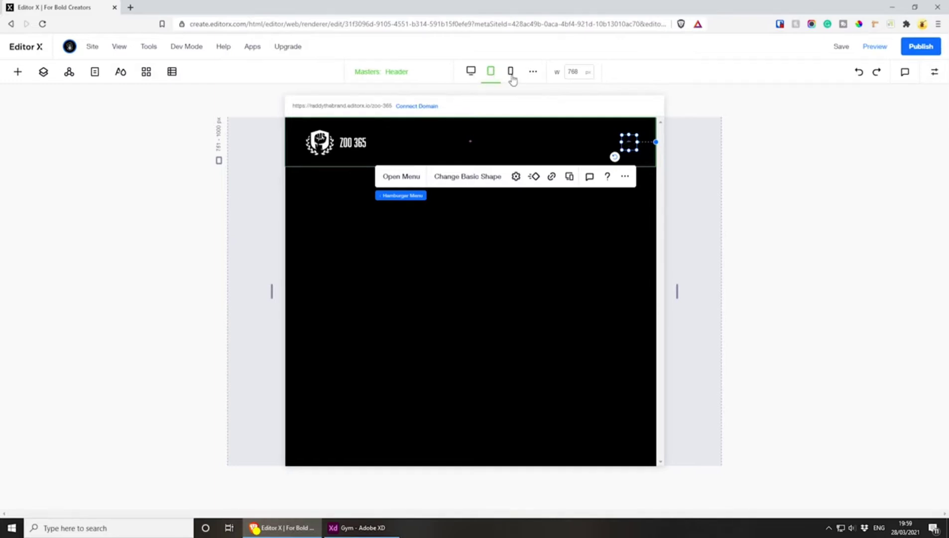
click(935, 72)
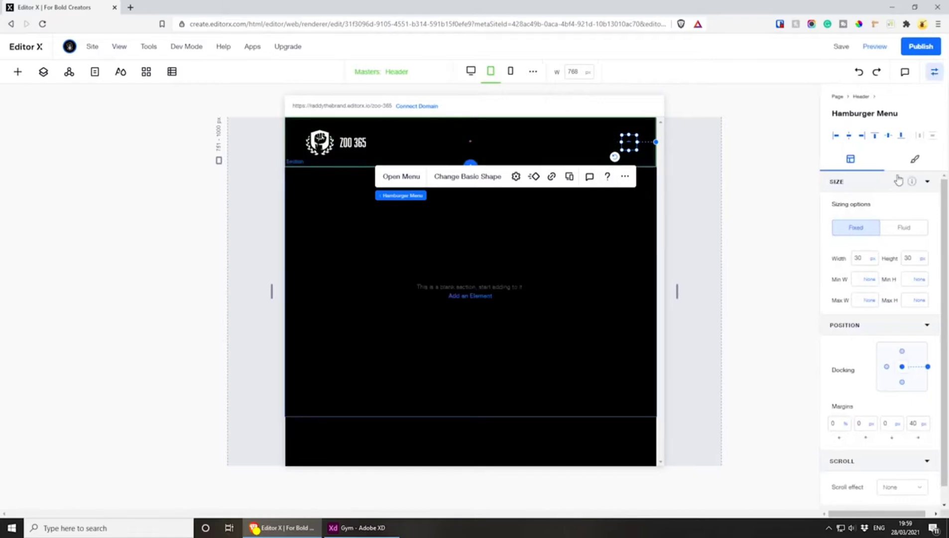
click(912, 164)
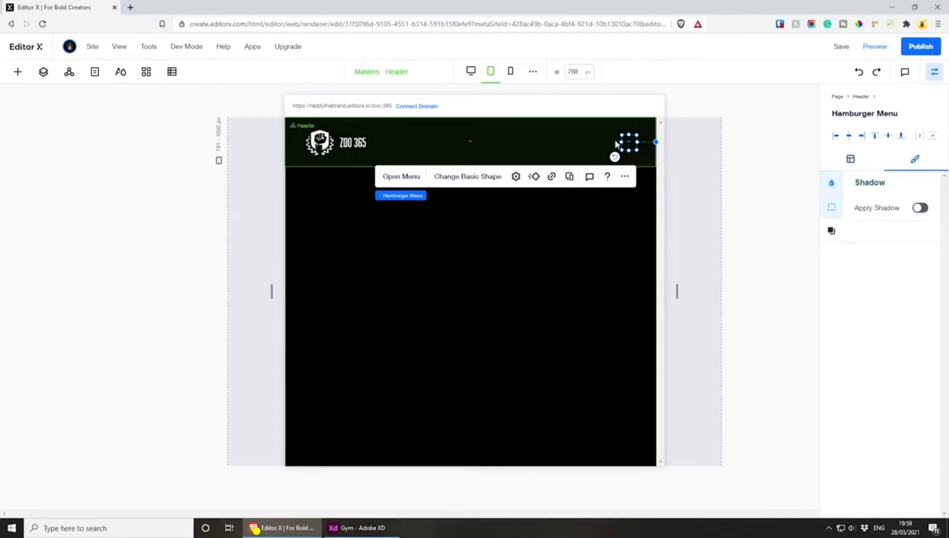
click(832, 185)
click(864, 227)
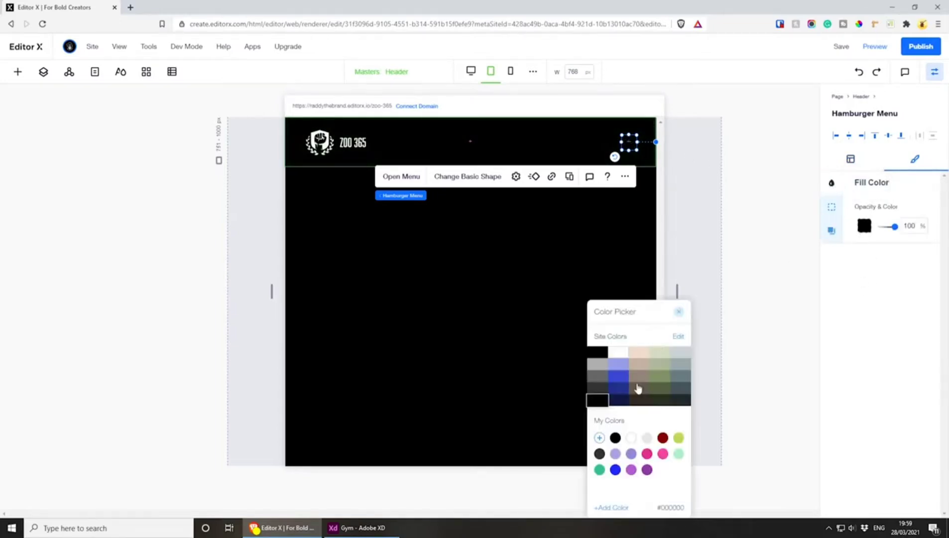
click(631, 438)
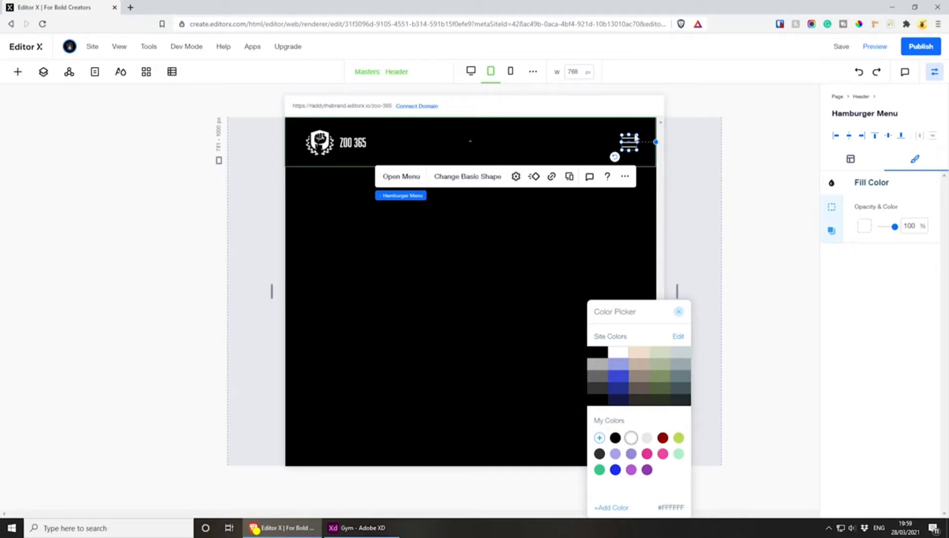
Open the hamburger menu and inspect the menu container's background colour without changing it
click(399, 179)
click(399, 177)
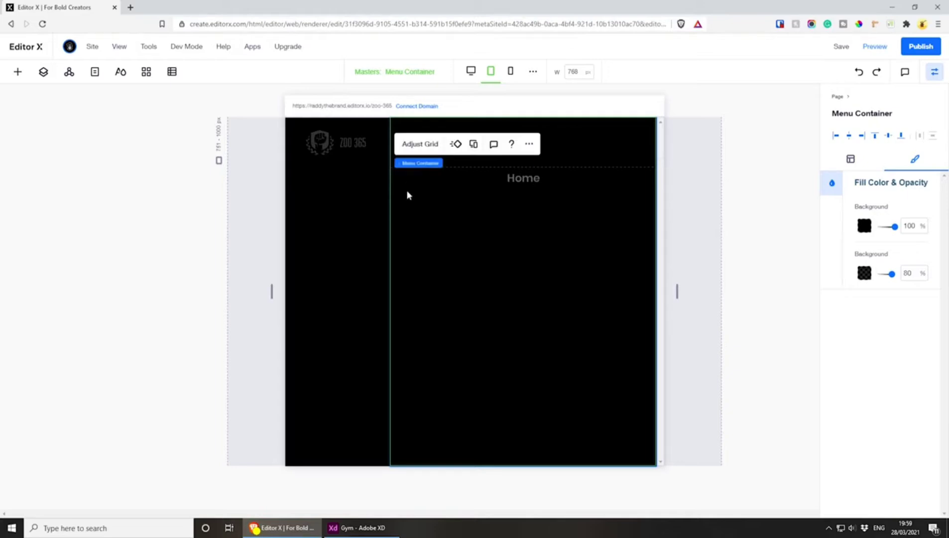
click(864, 226)
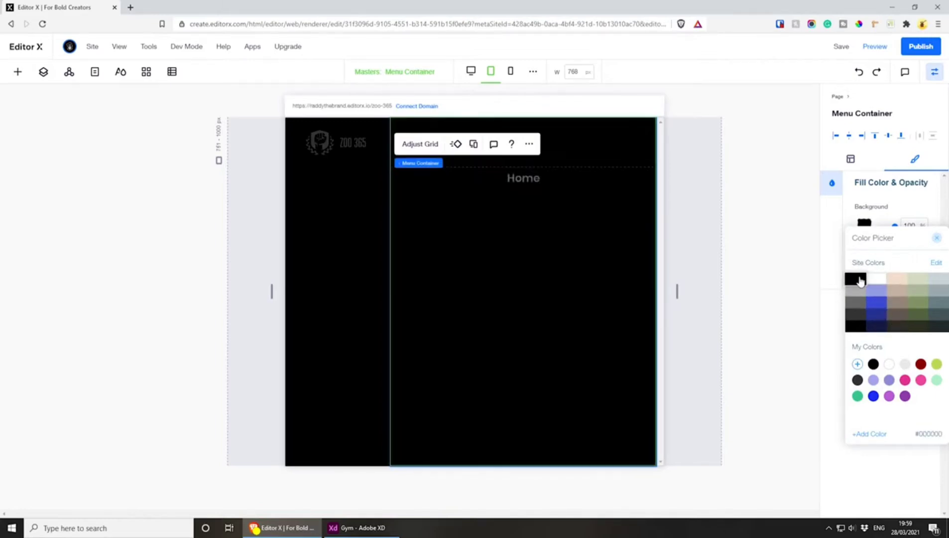
click(936, 238)
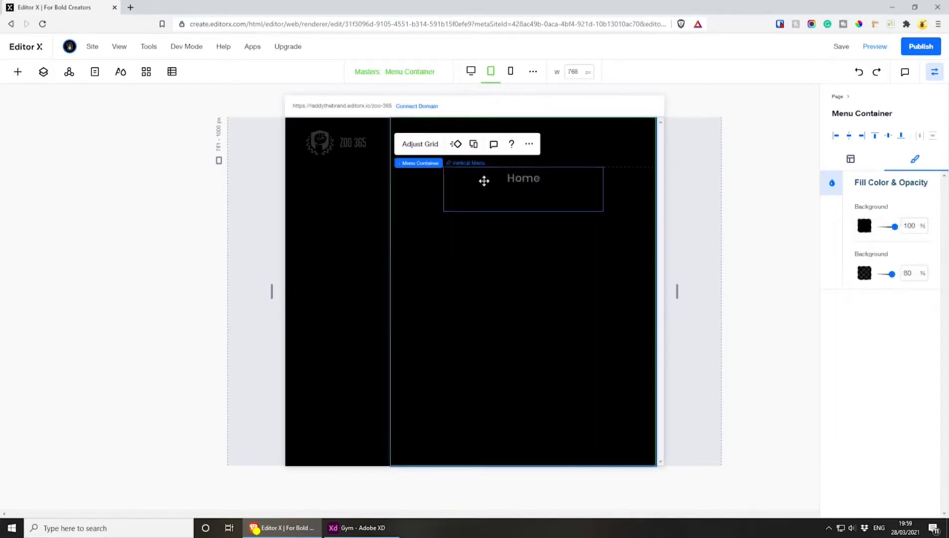
Set both the main text colour and the submenu text colour of the vertical menu to white (#FFFFFF)
click(528, 183)
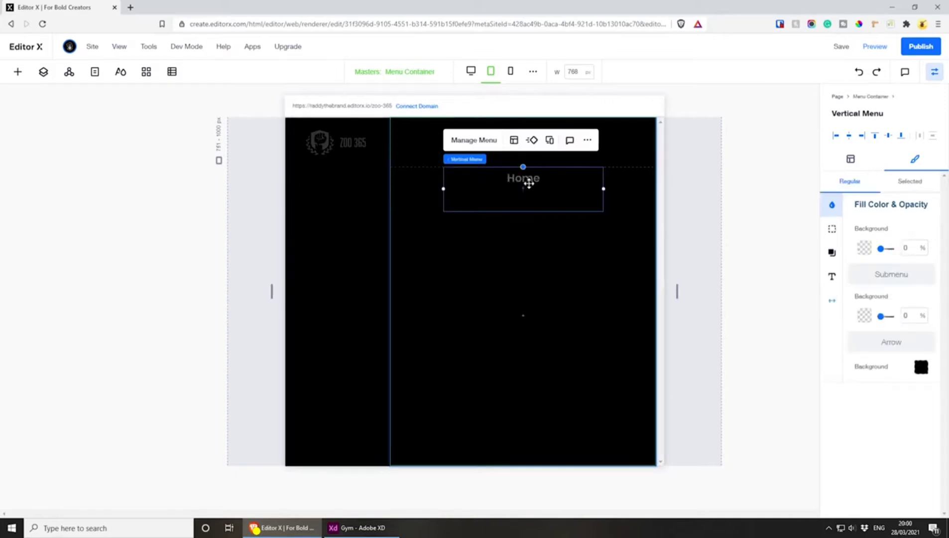
click(832, 276)
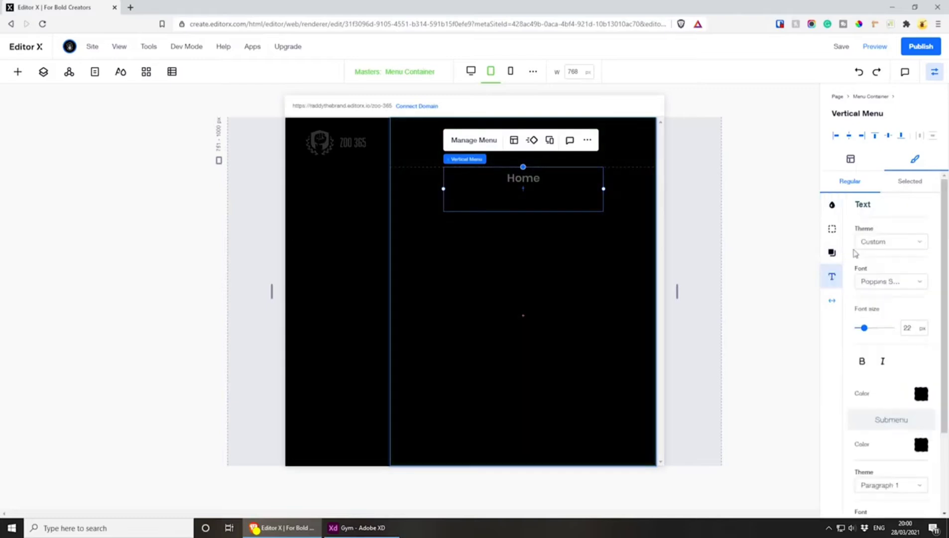
click(921, 394)
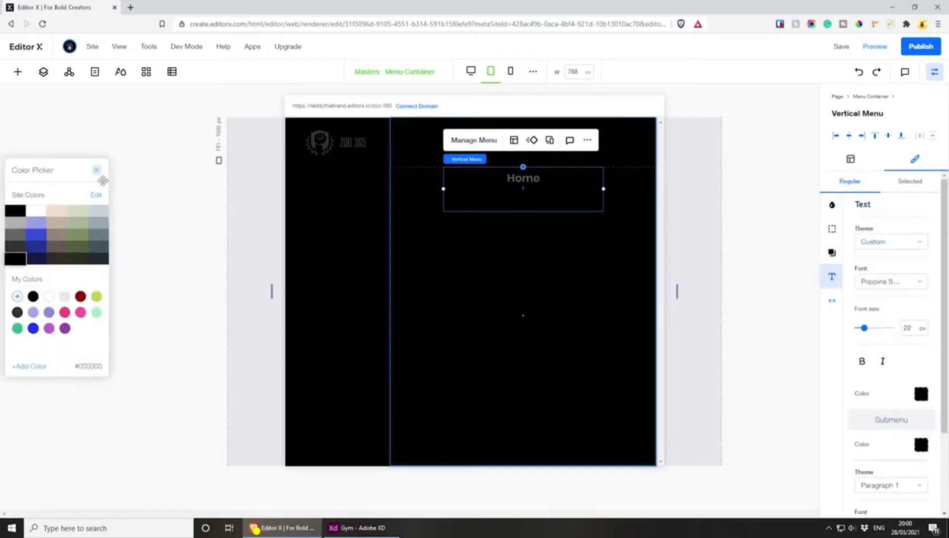
drag(102, 181, 410, 226)
click(357, 342)
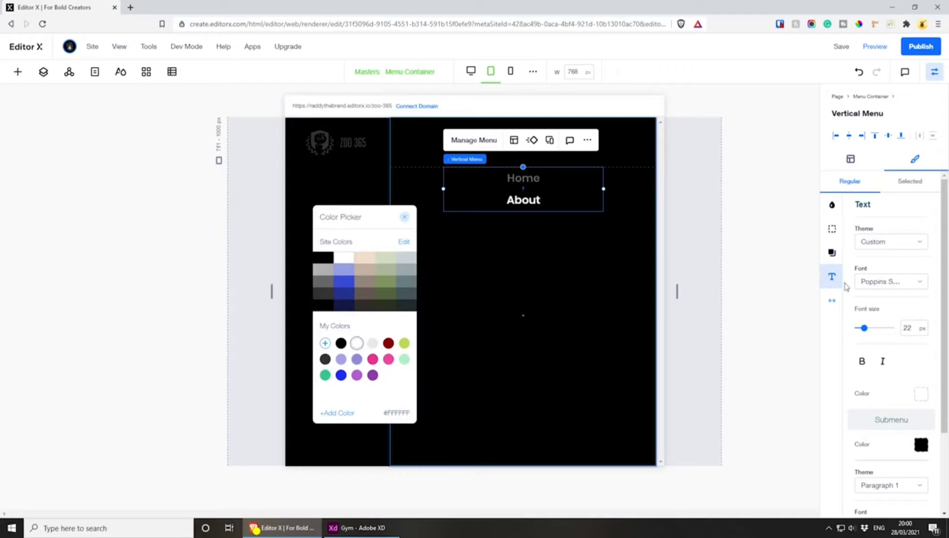
click(921, 444)
click(31, 208)
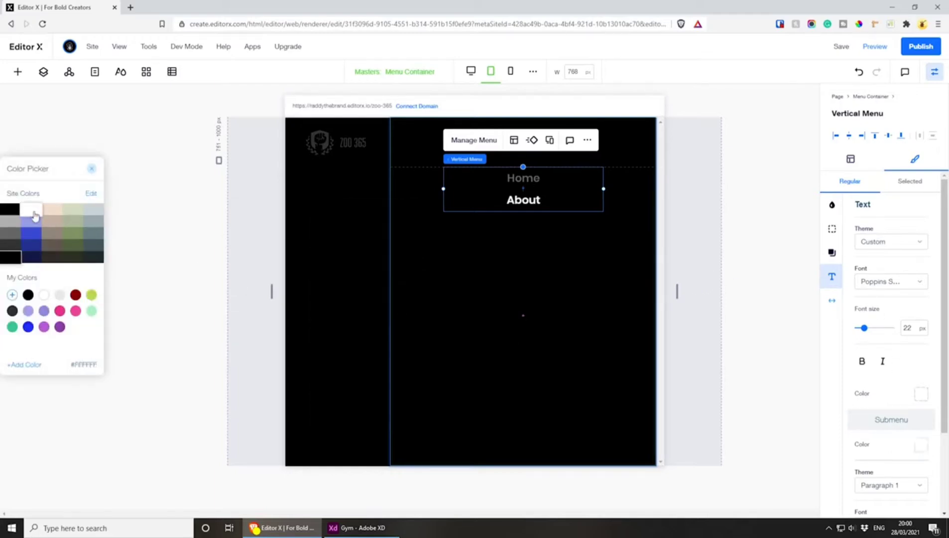
Close the colour picker and set the vertical menu's submenu font to Poppins Extra Light
drag(43, 166, 343, 225)
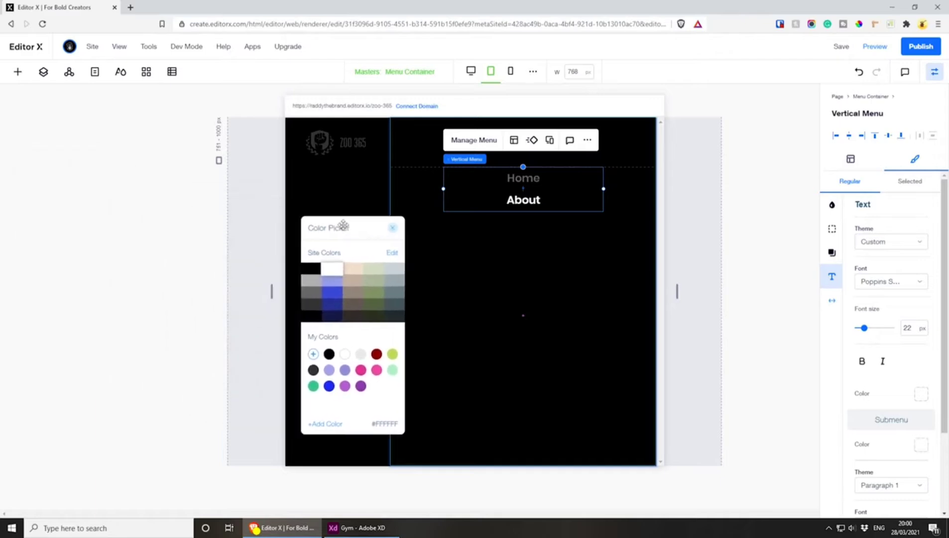
click(392, 228)
scroll(896, 428, down, 2)
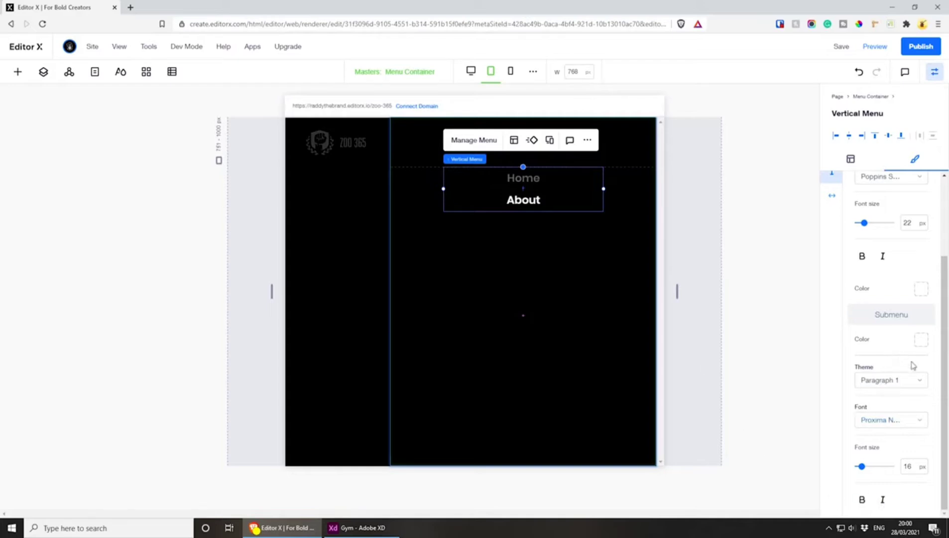
click(922, 423)
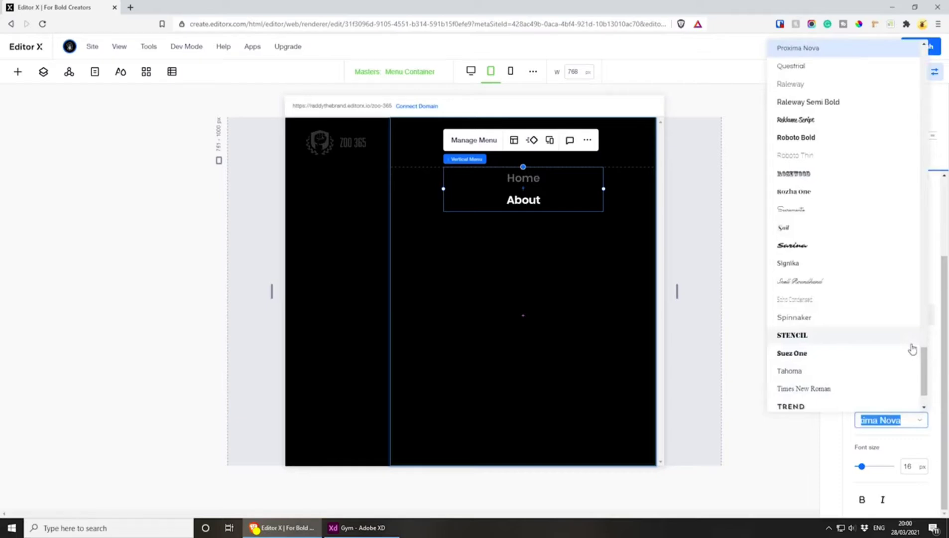
text(Poppins E)
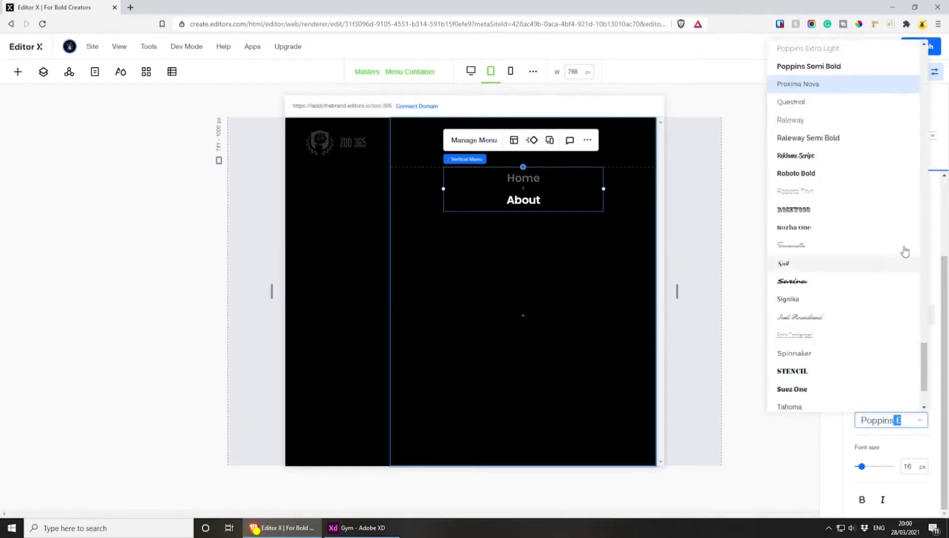
click(832, 51)
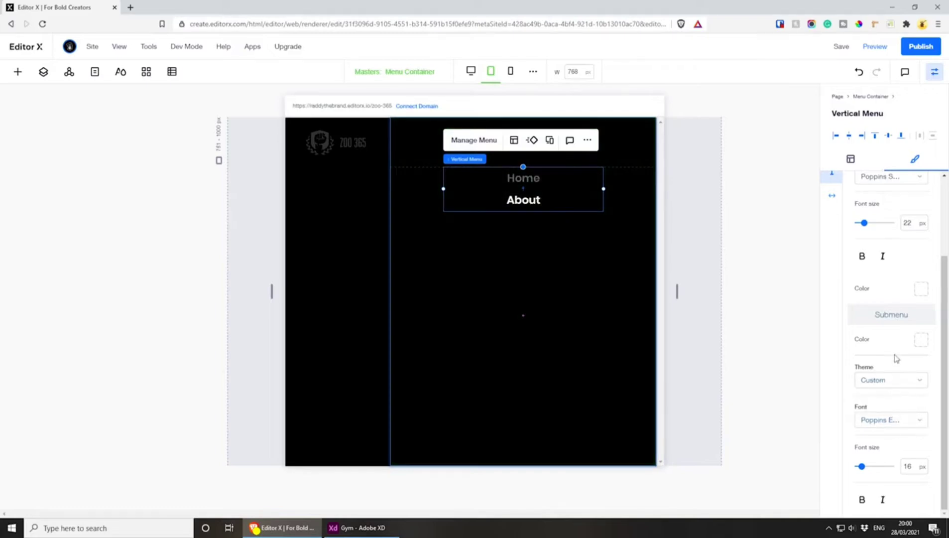
Change the vertical menu's main text font to Poppins Extra Light
scroll(892, 440, up, 2)
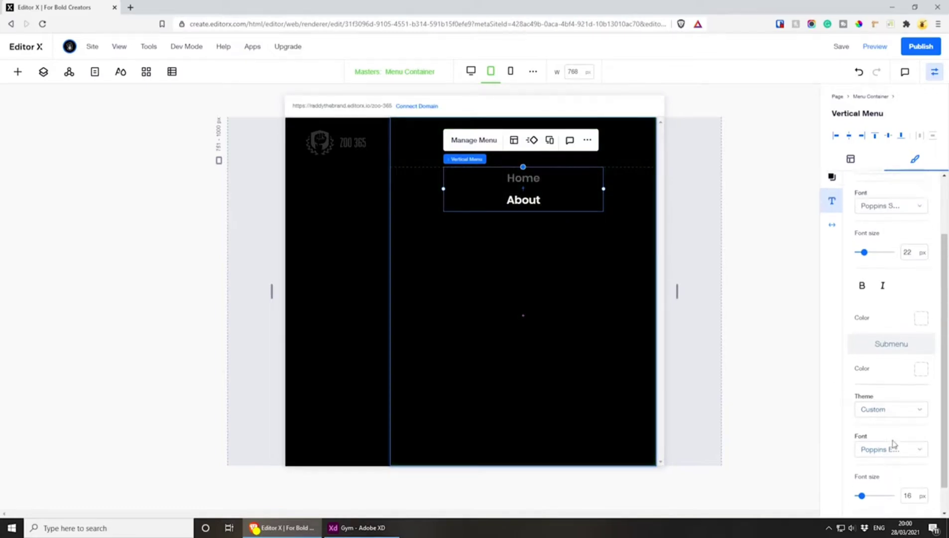
scroll(881, 314, up, 1)
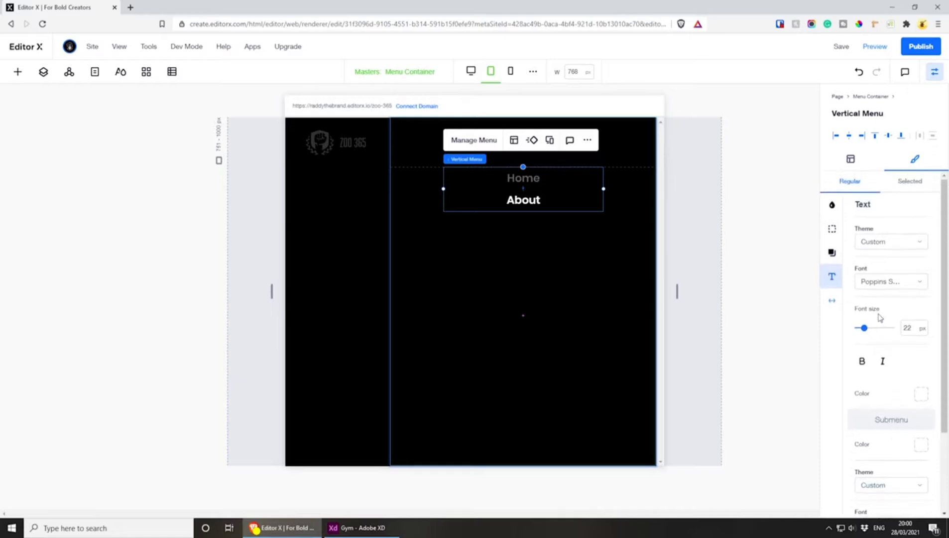
click(886, 290)
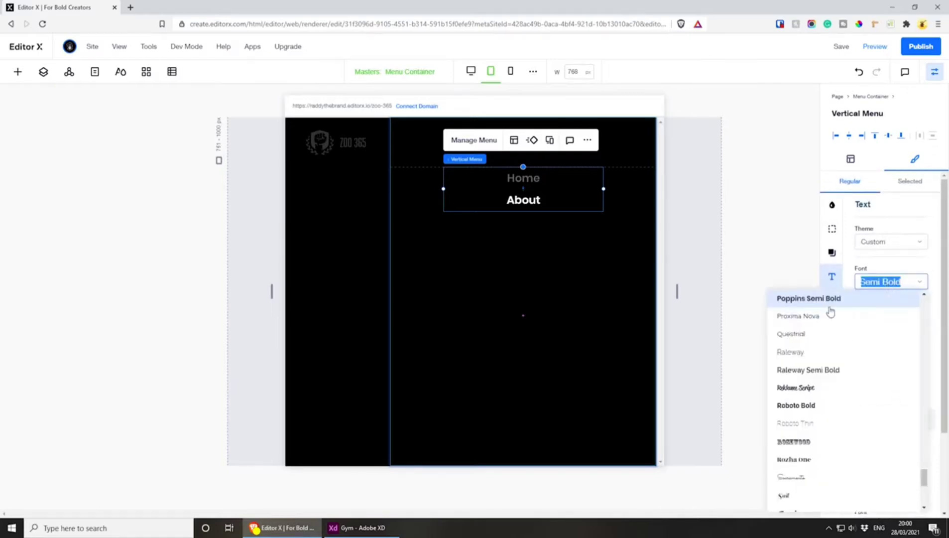
scroll(827, 323, up, 1)
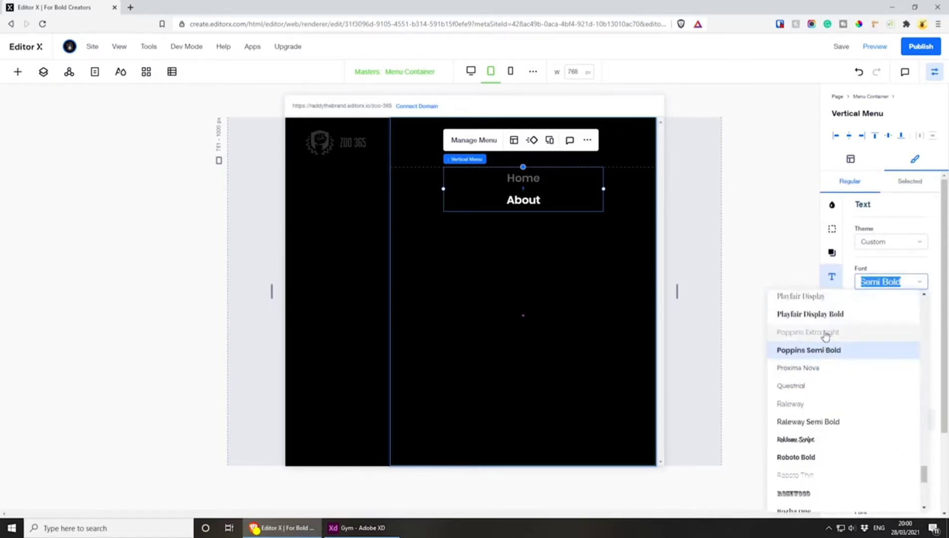
click(825, 334)
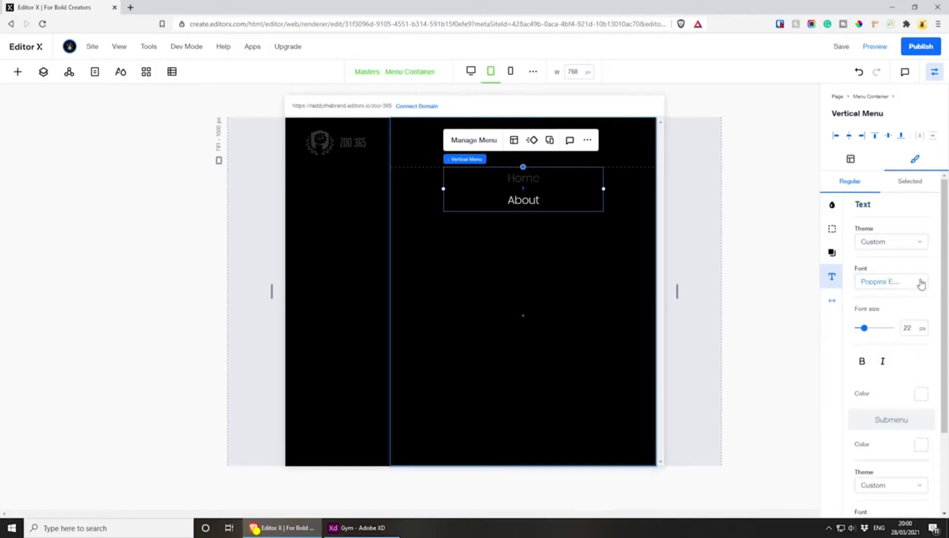
Set the vertical menu's main text size to 16 px
click(911, 328)
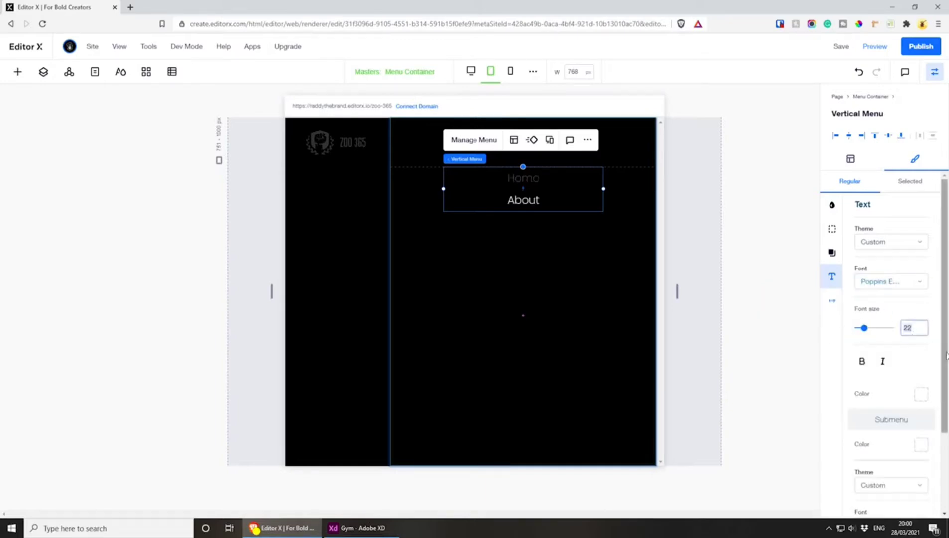
text(16)
key(Return)
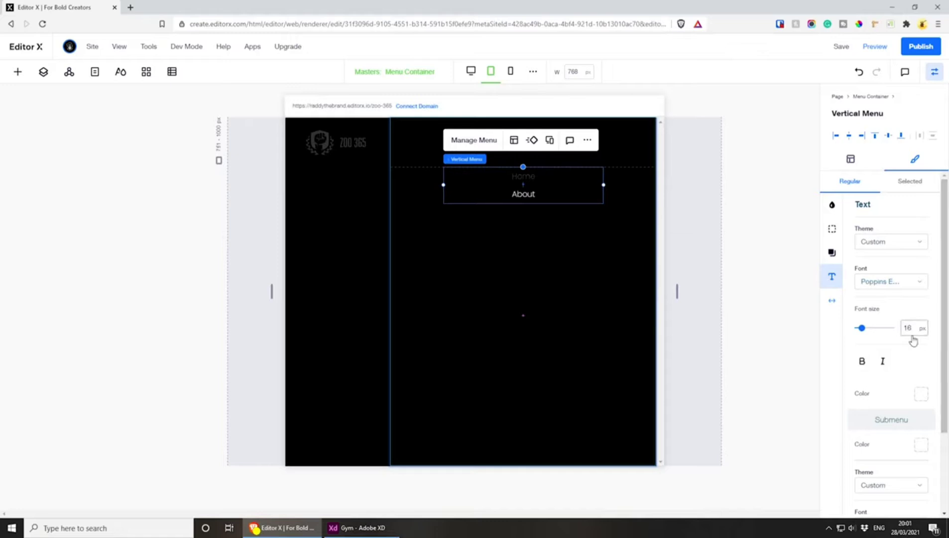
Set the vertical menu's vertical spacing to 12 and its main text size to 18 px
click(829, 303)
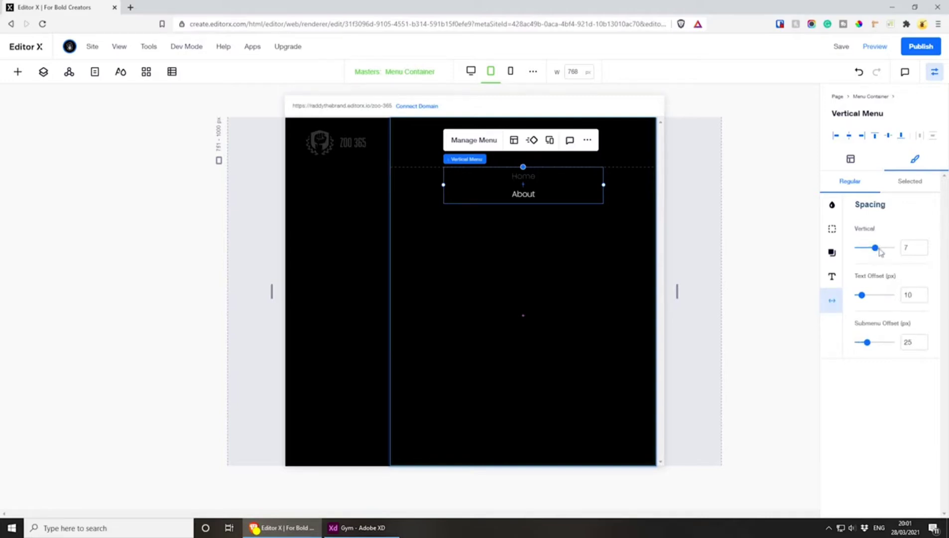
drag(875, 248, 887, 248)
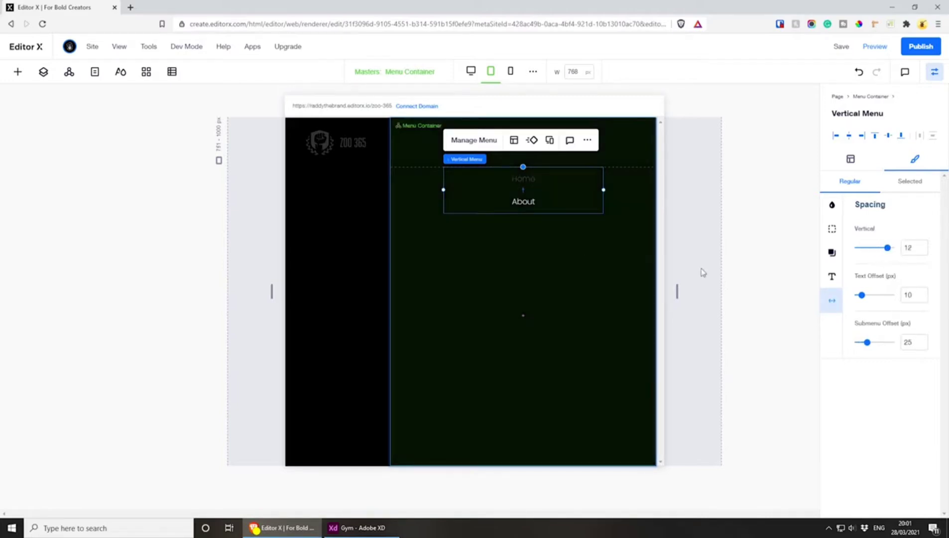
click(831, 275)
click(911, 331)
text(1)
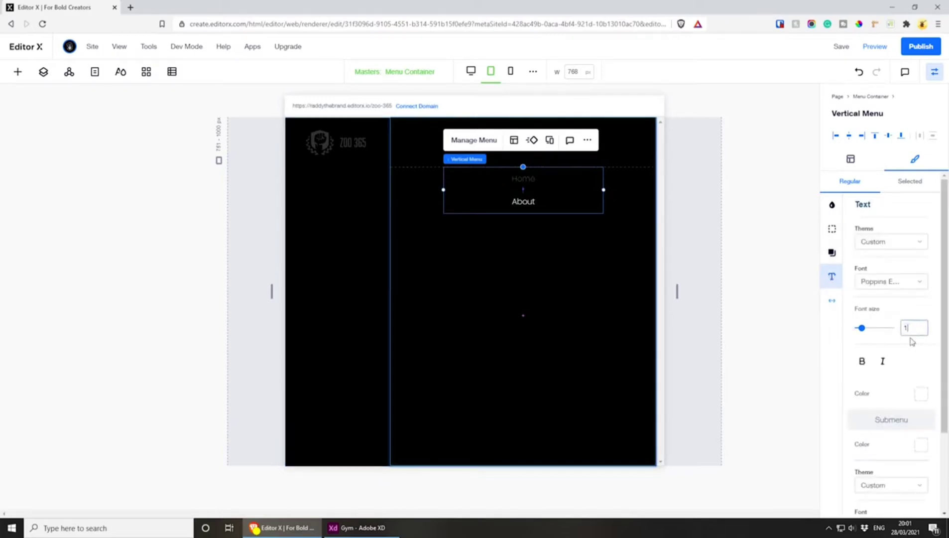
text(8)
key(Return)
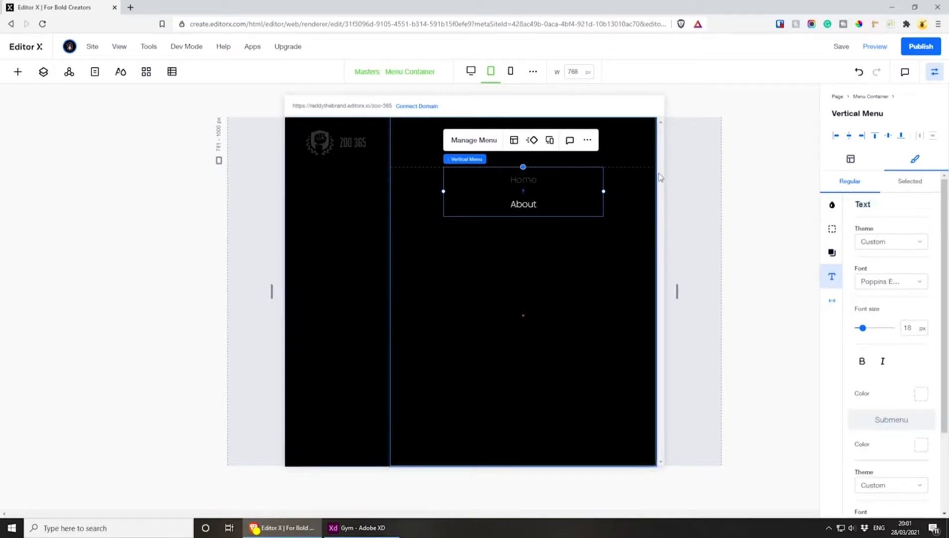
Set the fill colour of the menu container's close icon to white (#FFFFFF) and save the site
click(632, 143)
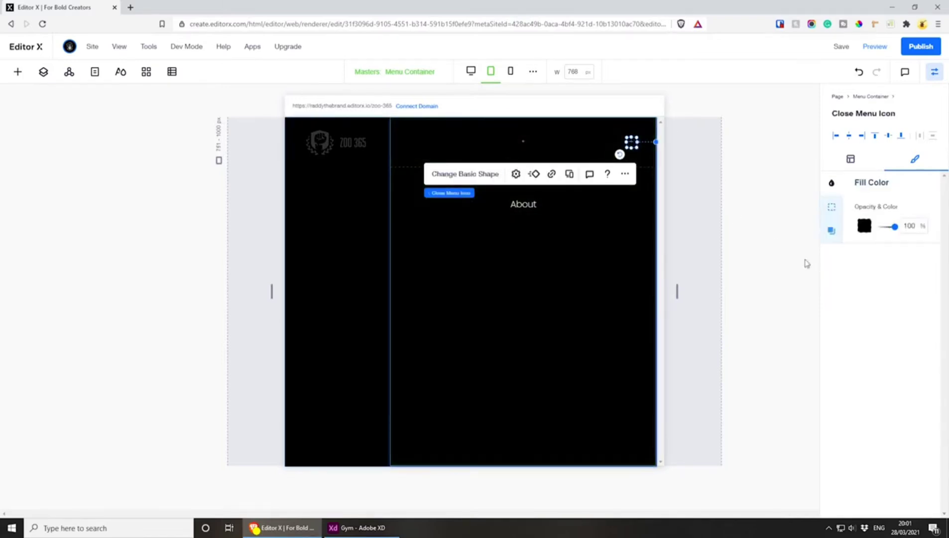
click(865, 226)
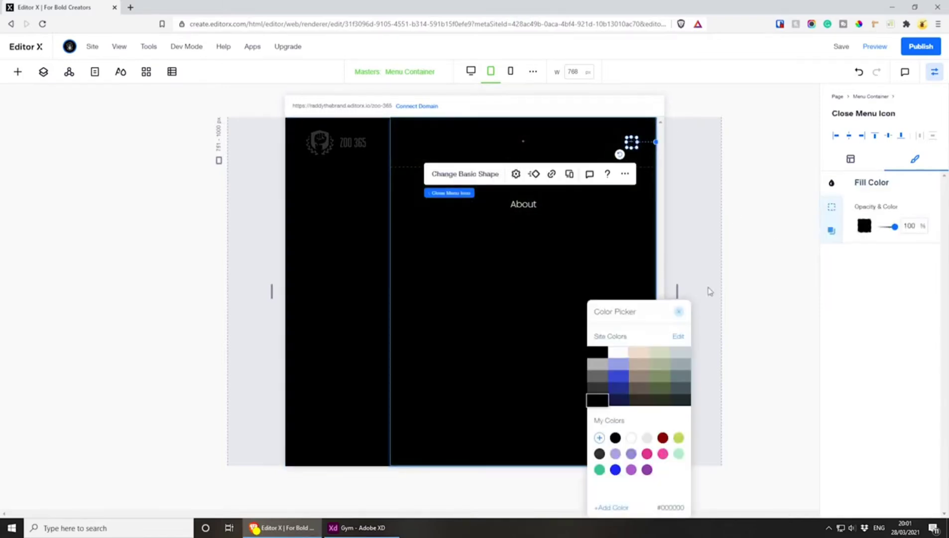
click(631, 438)
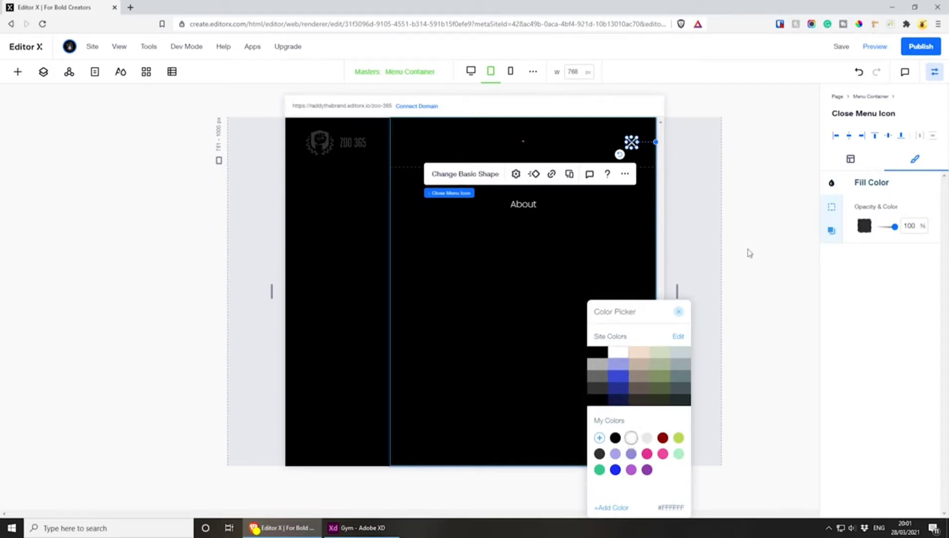
click(842, 47)
Preview the site at tablet width, open and close the hamburger menu, and check the header while resizing the viewport
click(875, 47)
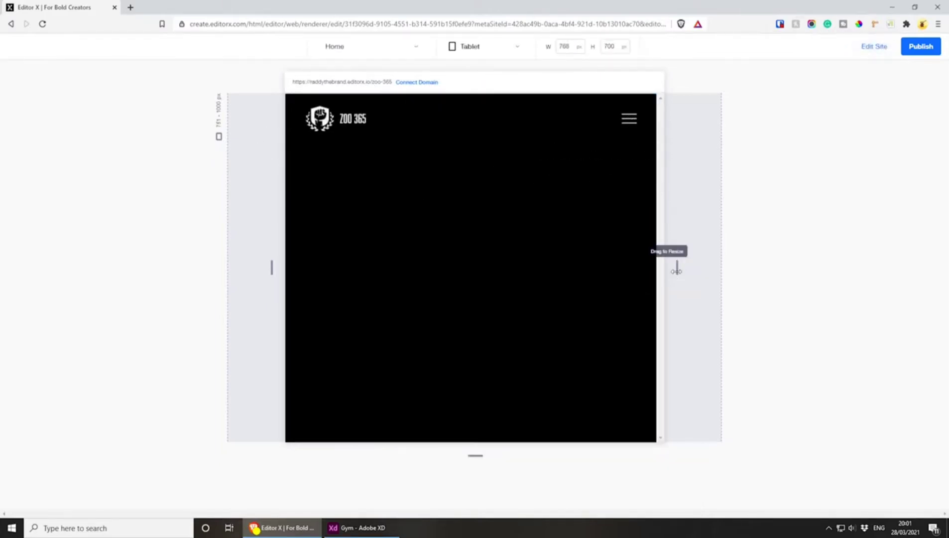
mouse_move(677, 268)
mouse_down()
mouse_move(871, 268)
mouse_move(675, 255)
mouse_up()
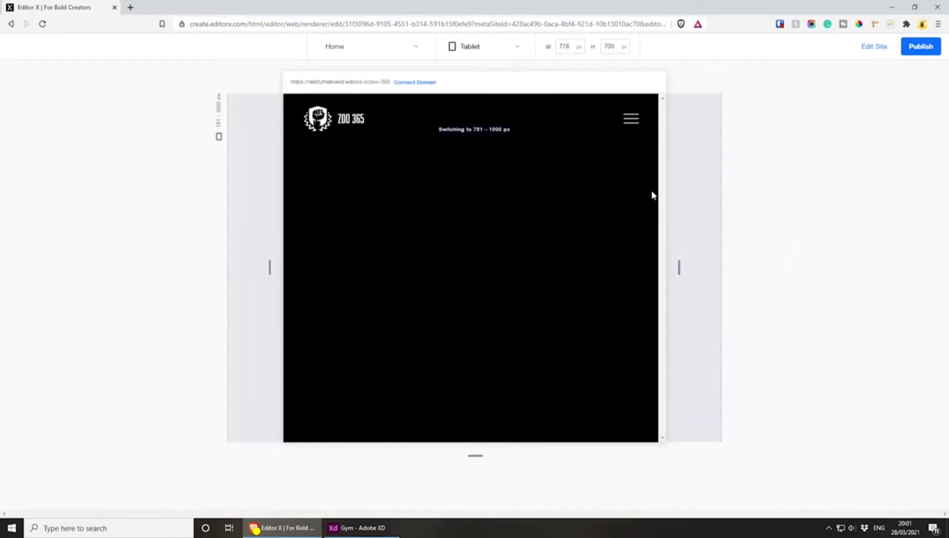
click(630, 120)
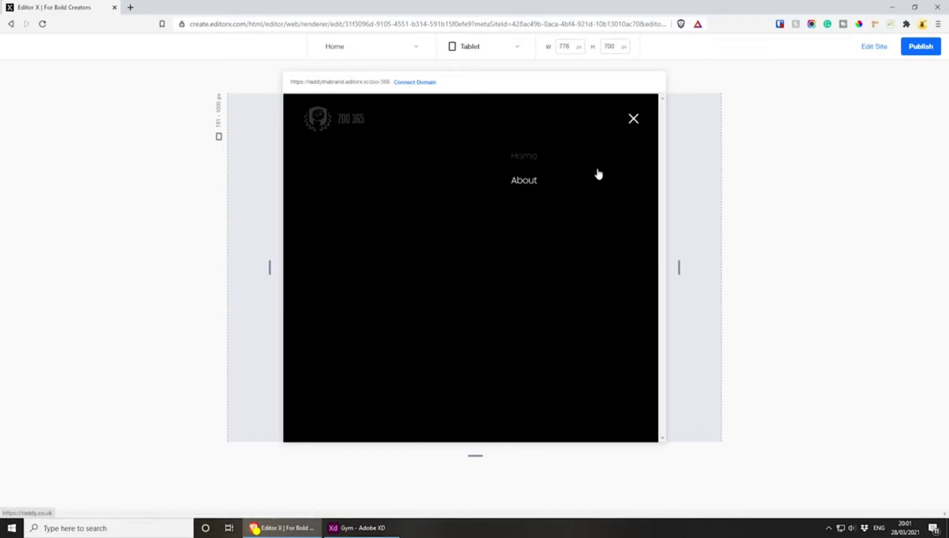
click(632, 121)
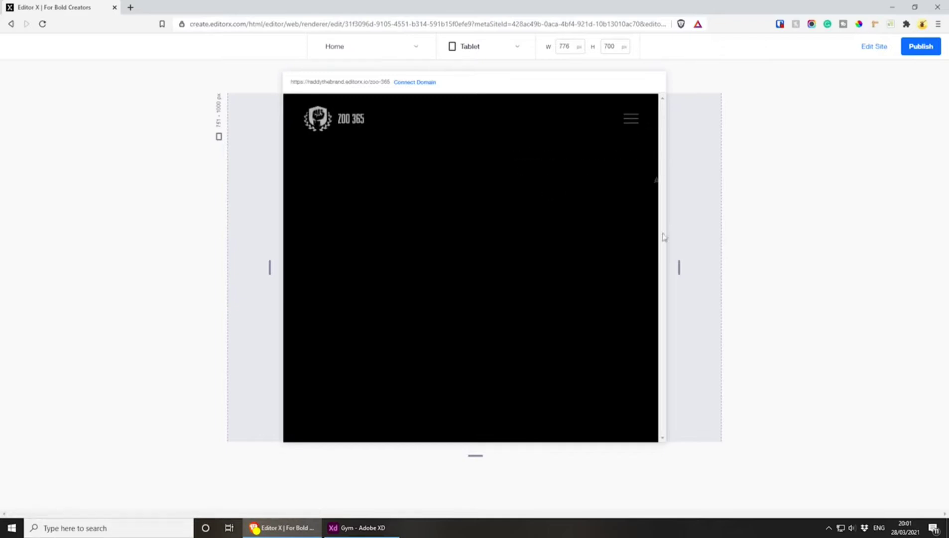
drag(681, 271, 723, 267)
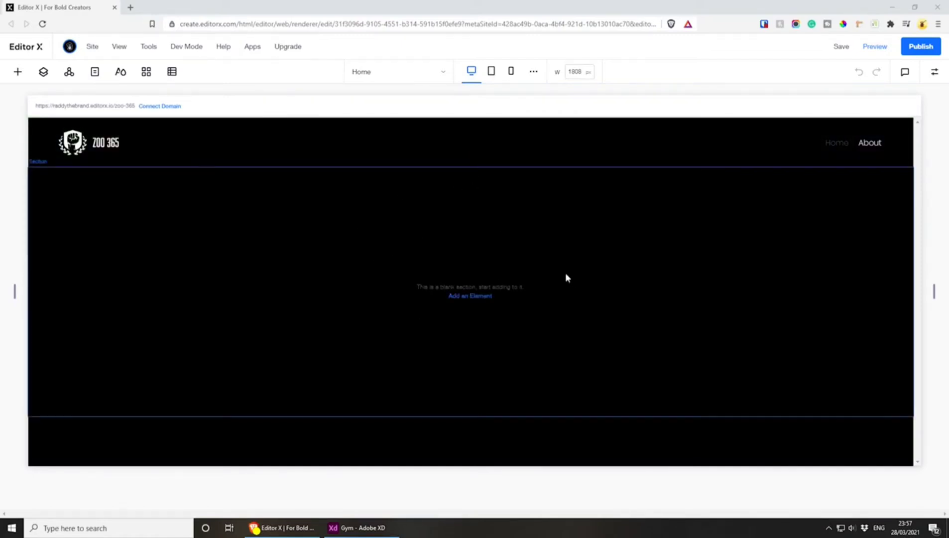
Add an image element to the blank section of the desktop Home page and stretch it to fill the section
click(461, 296)
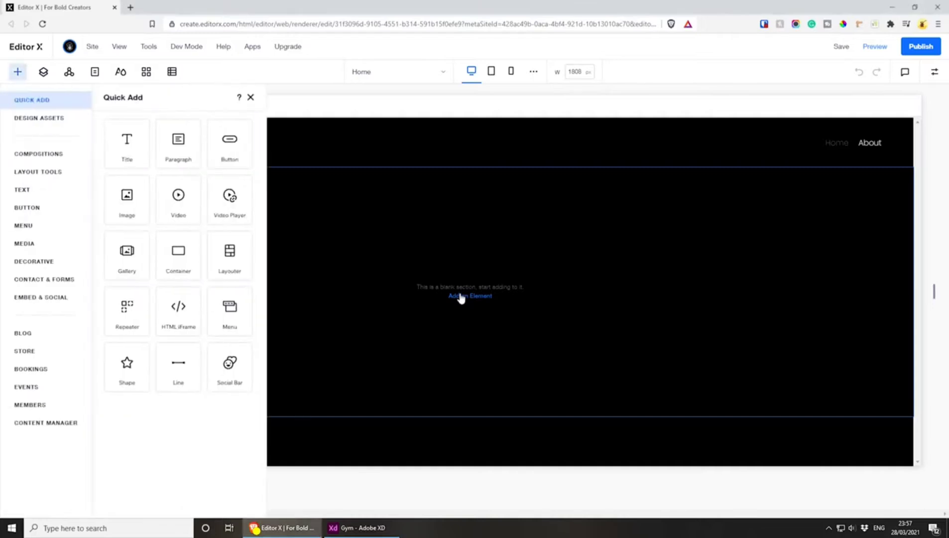
click(125, 213)
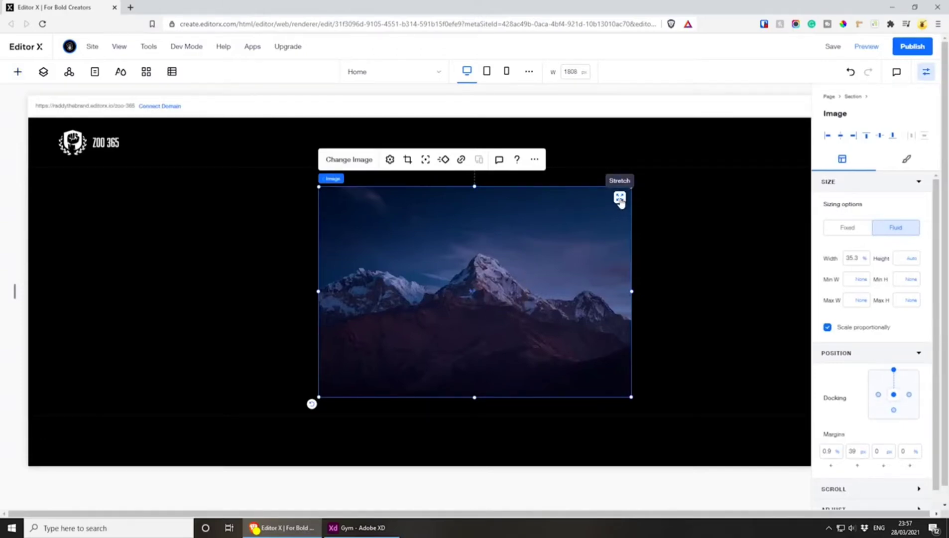
click(619, 197)
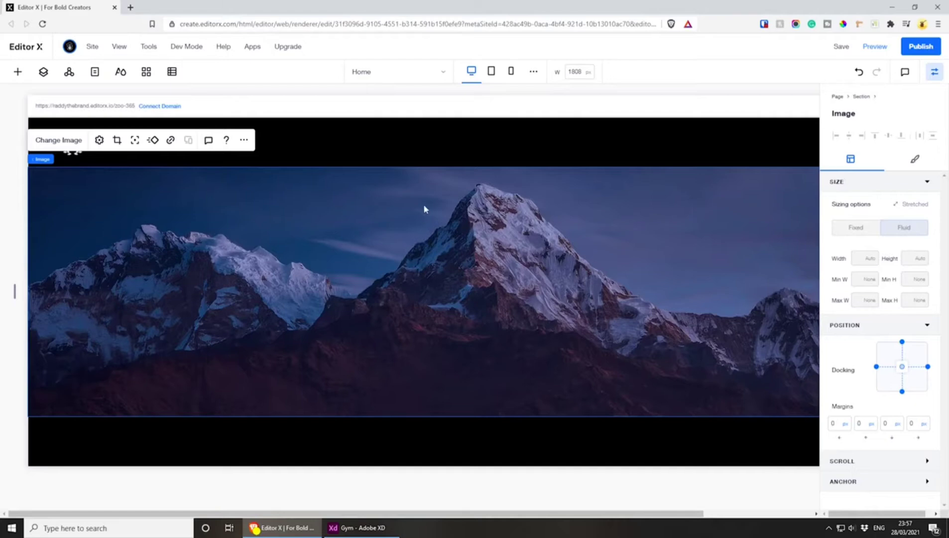
Switch to Adobe XD and examine how the header sits over the hero image on the Home artboard, then return to Editor X
click(426, 154)
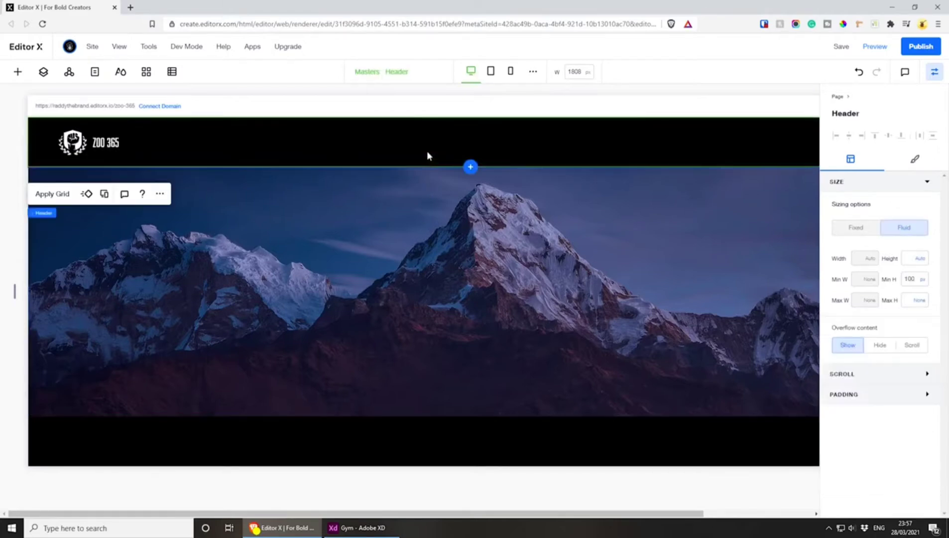
click(366, 527)
scroll(424, 198, up, 4)
key(ctrl+plus)
key(ctrl+plus)
key(ctrl+plus)
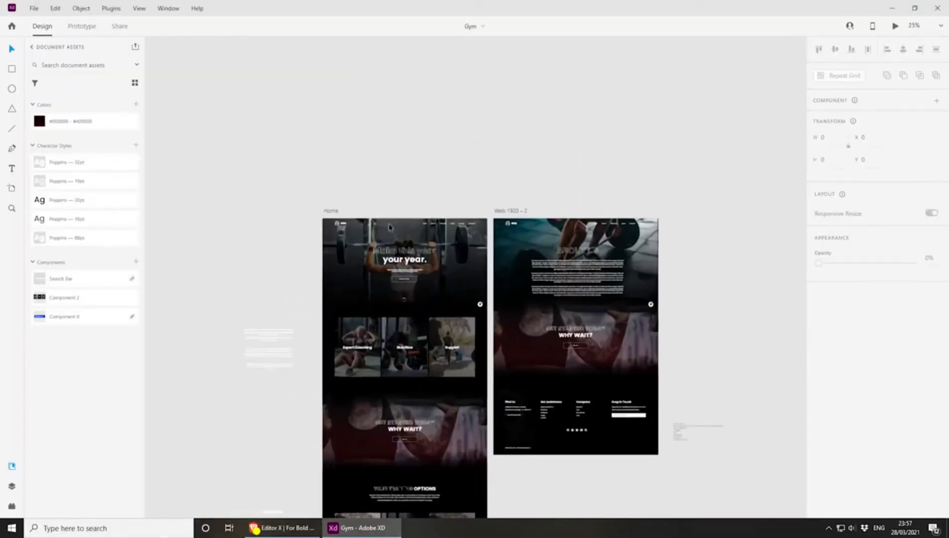
drag(386, 256, 687, 381)
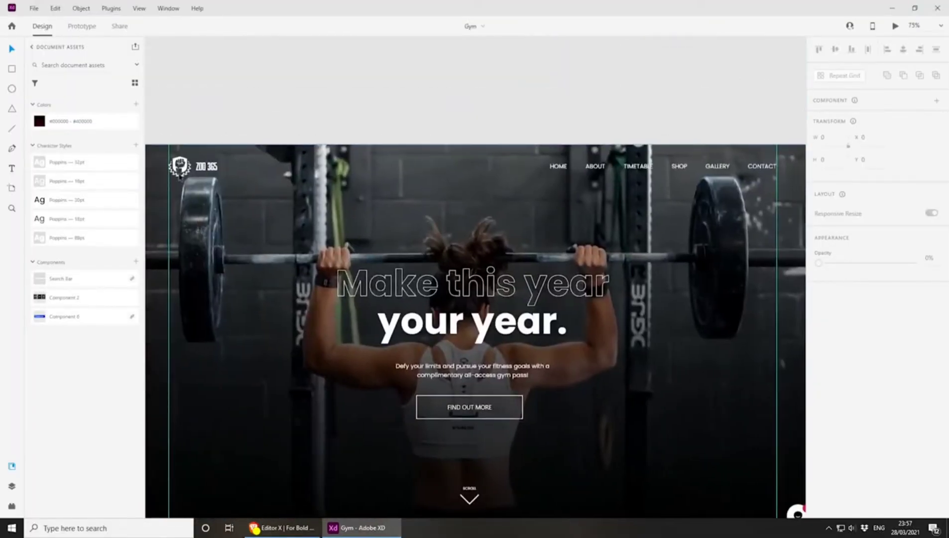
click(892, 8)
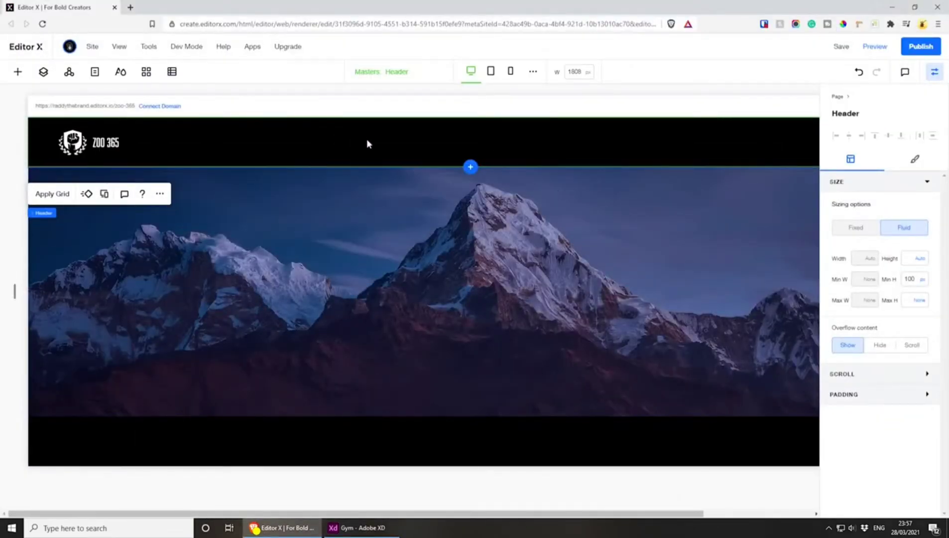
Set the header's scroll effect to Fixed and make it overlap the next section
click(349, 189)
click(335, 146)
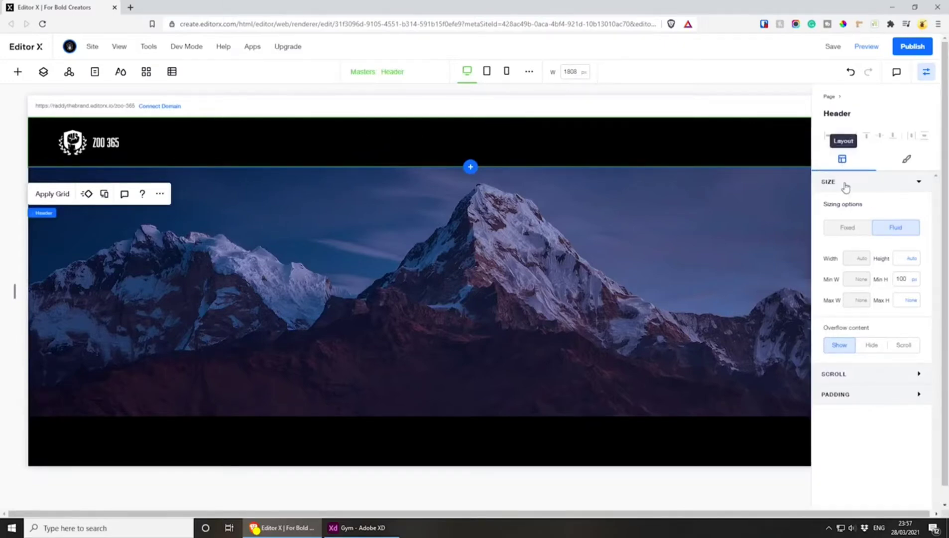
click(879, 379)
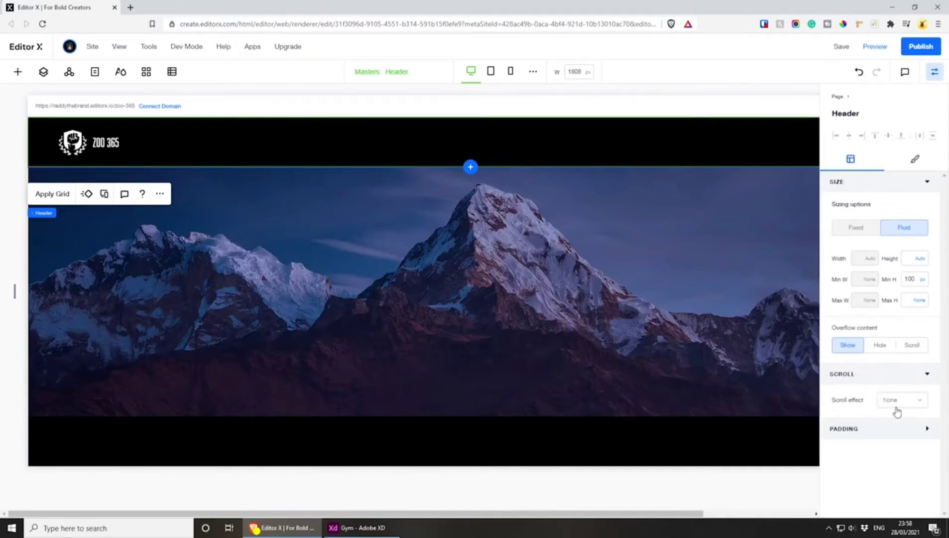
click(912, 403)
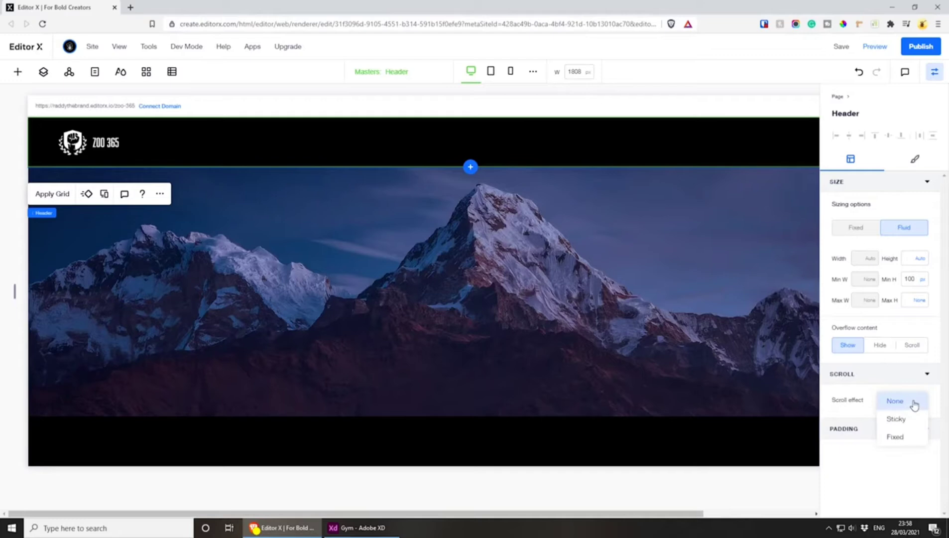
click(907, 438)
scroll(884, 344, down, 2)
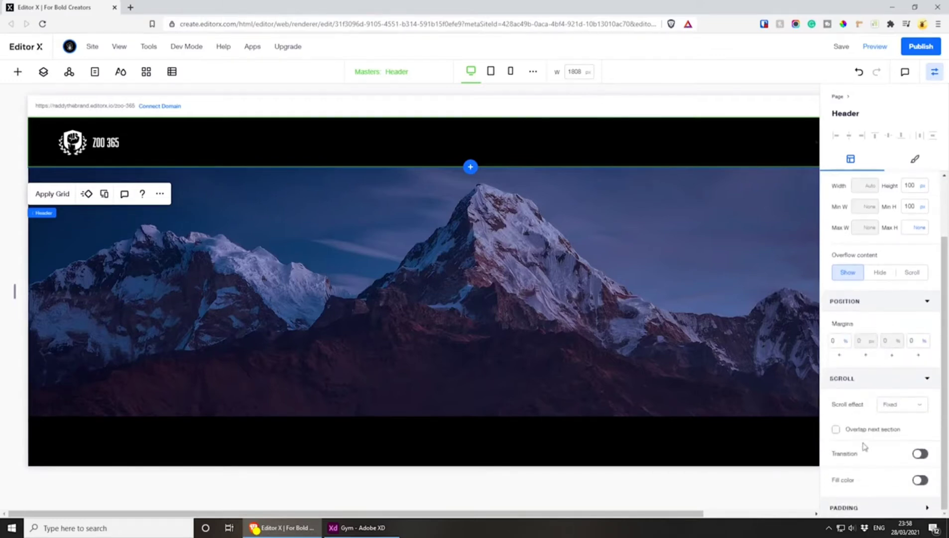
click(836, 430)
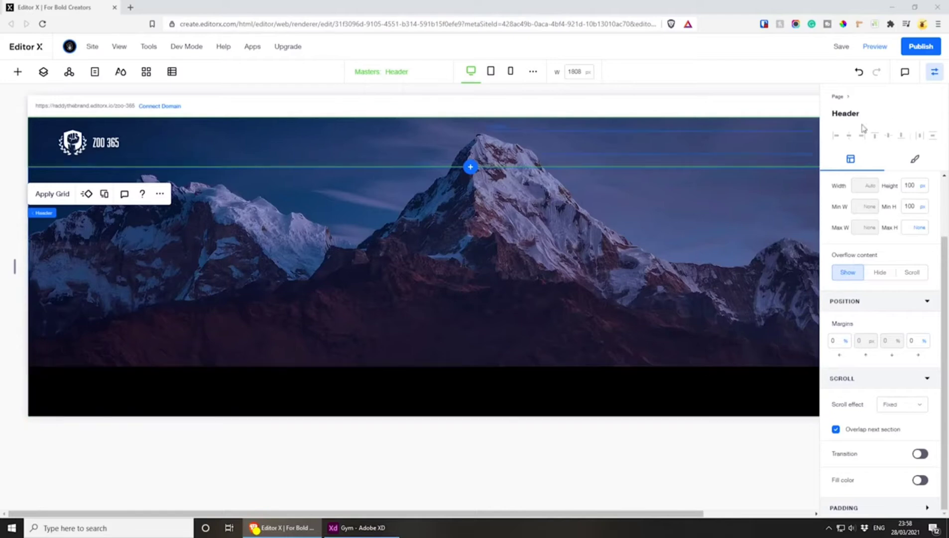
Enable the header's scroll fill colour in black at 40% opacity and save the site
drag(627, 513, 739, 513)
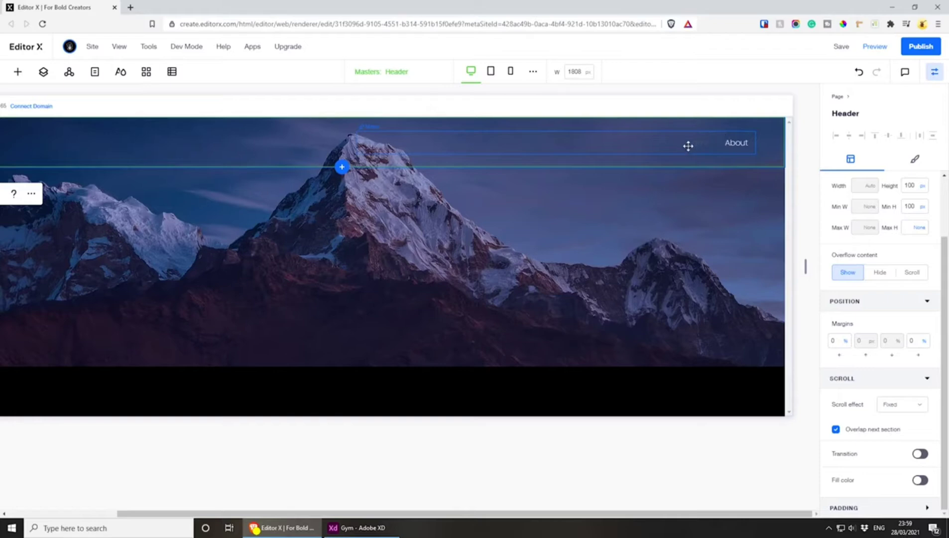
click(919, 480)
scroll(919, 482, down, 1)
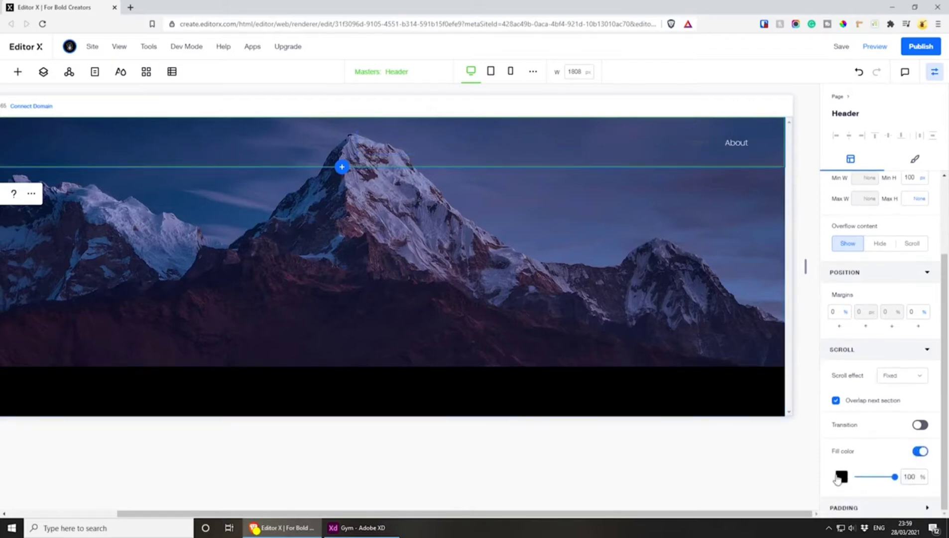
click(922, 477)
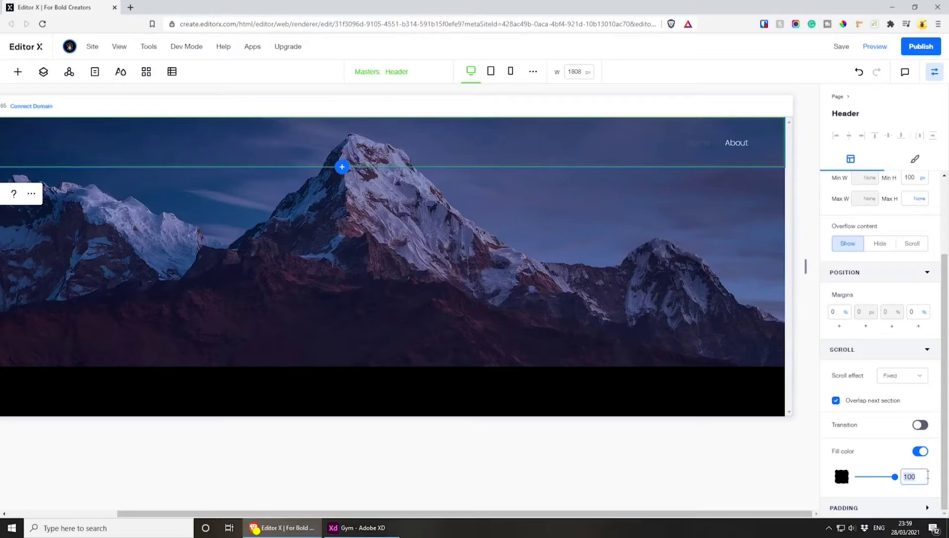
text(40)
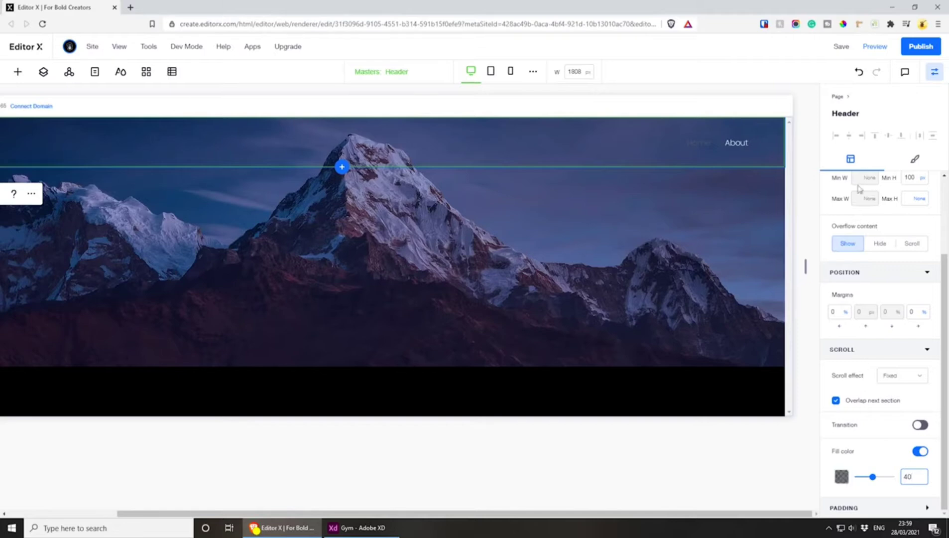
click(841, 47)
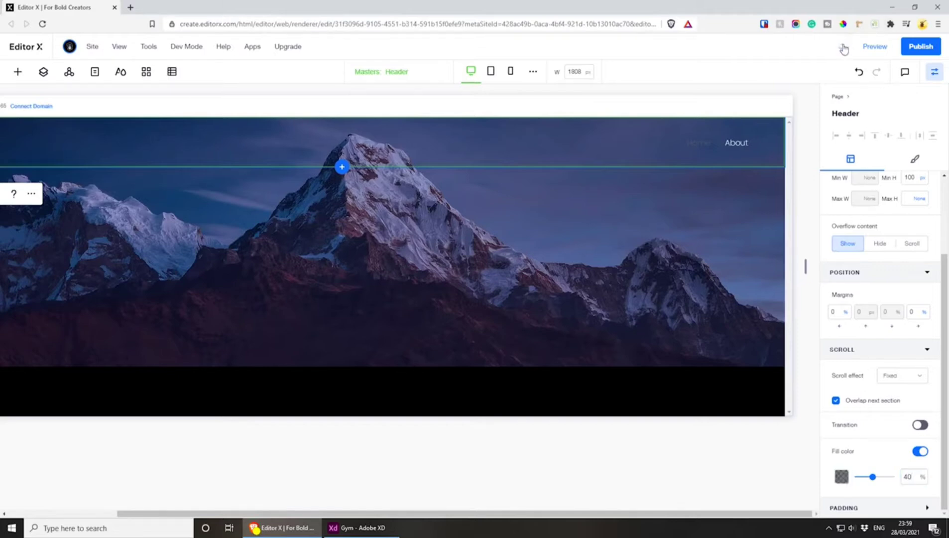
Preview the Home page at desktop size, shorten the viewport and scroll to check the fixed header over the image, then return to editing
click(875, 46)
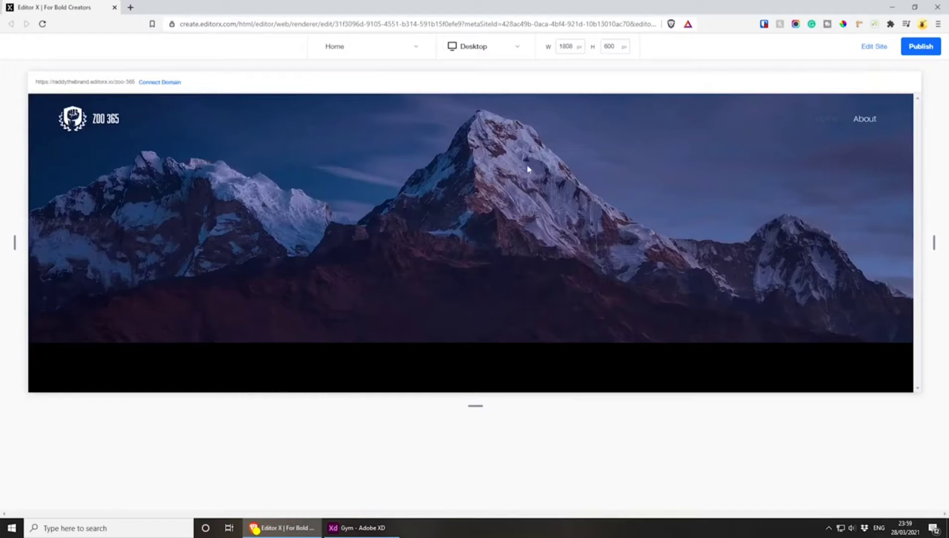
drag(475, 406, 476, 291)
scroll(515, 174, down, 2)
scroll(515, 174, down, 3)
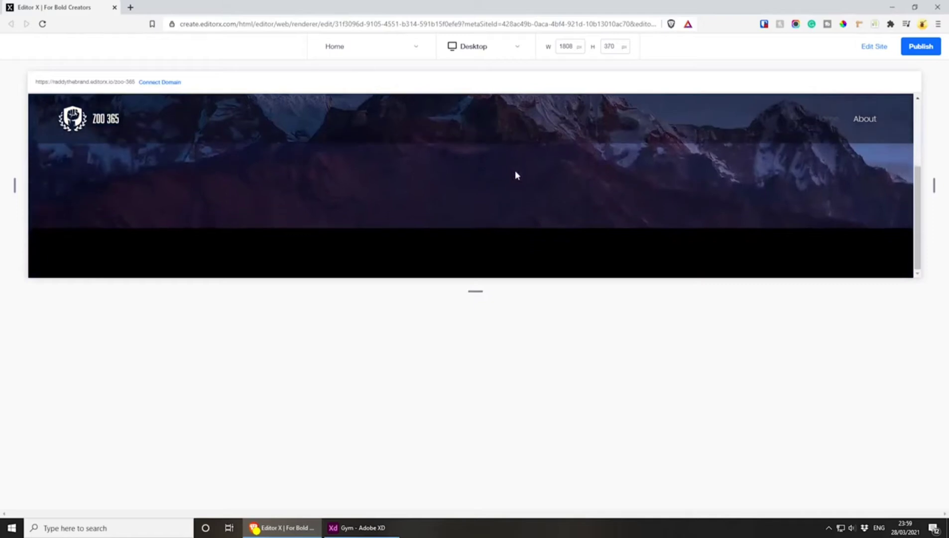
scroll(515, 170, up, 4)
scroll(563, 178, down, 2)
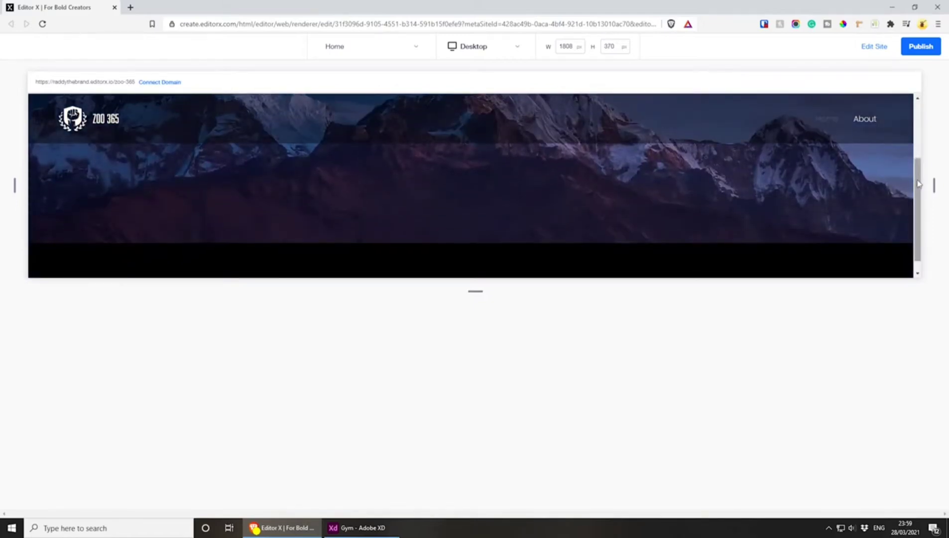
drag(918, 191, 919, 134)
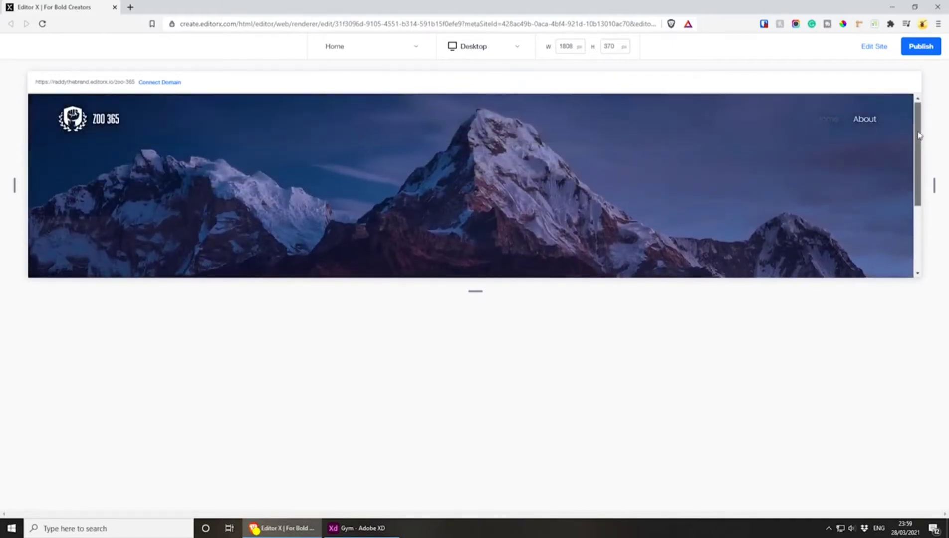
scroll(856, 228, down, 3)
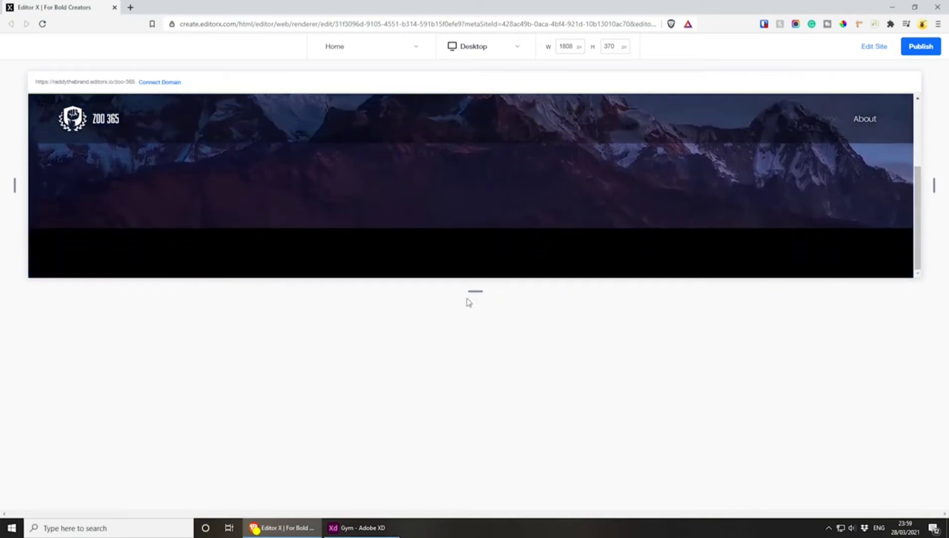
drag(474, 296, 485, 457)
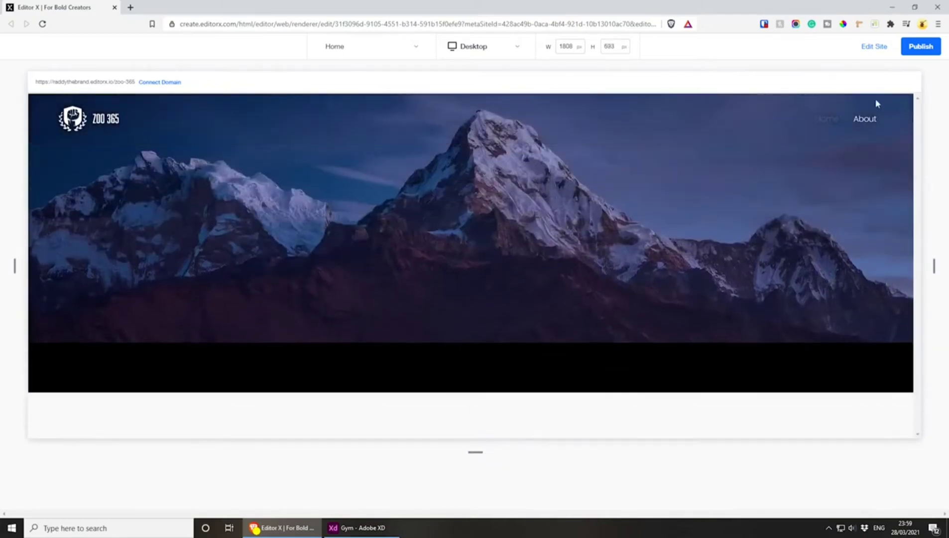
click(877, 47)
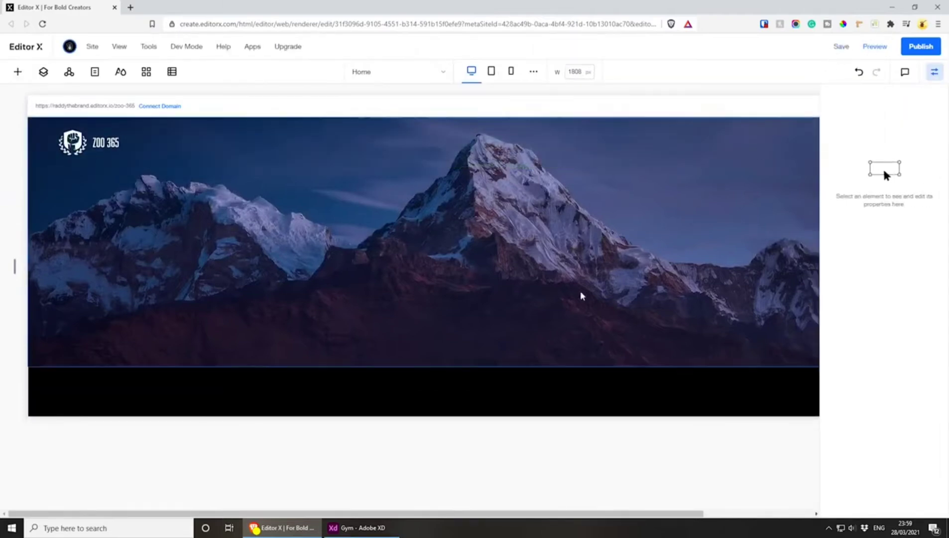
Switch to Adobe XD, examine the hero section on the Home artboard, and return to Editor X
click(371, 530)
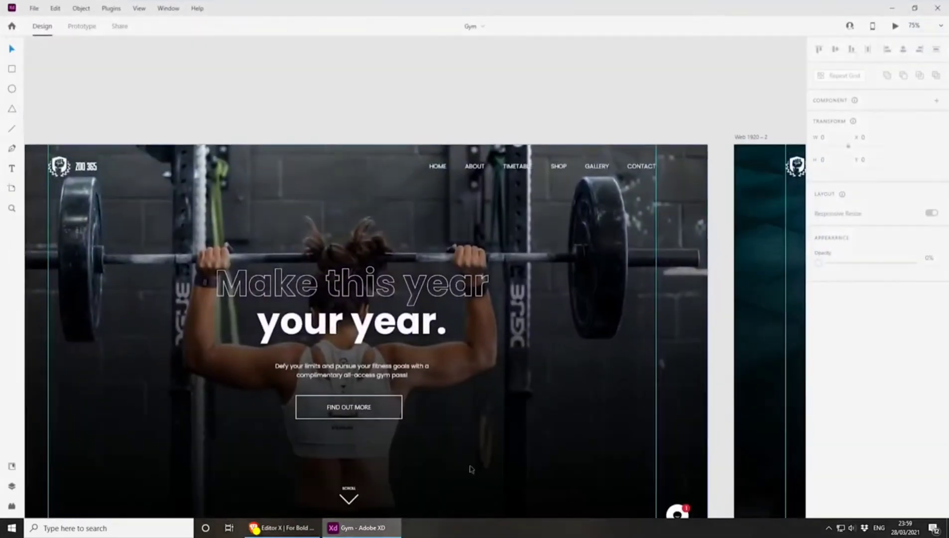
drag(416, 421, 498, 358)
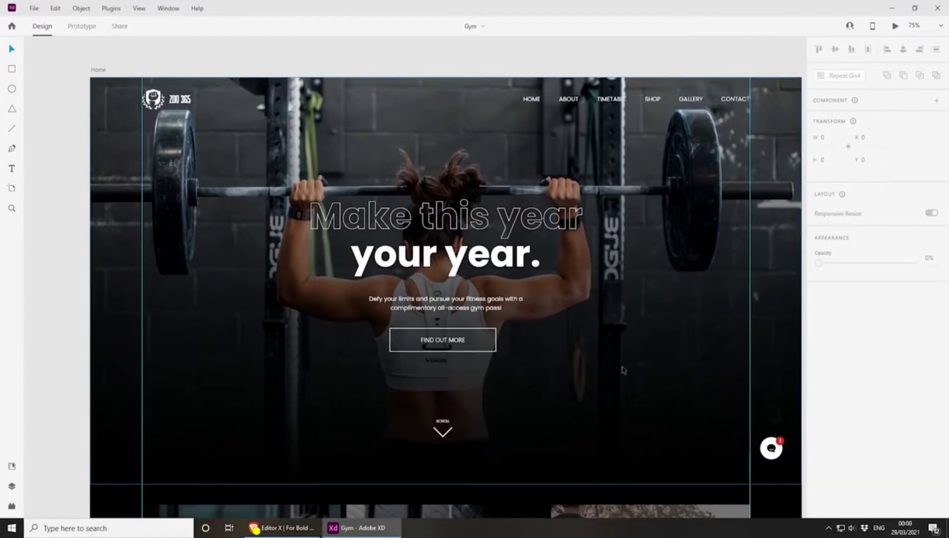
click(893, 9)
Extend the footer downward to make the black area below the hero image taller
drag(735, 413, 738, 489)
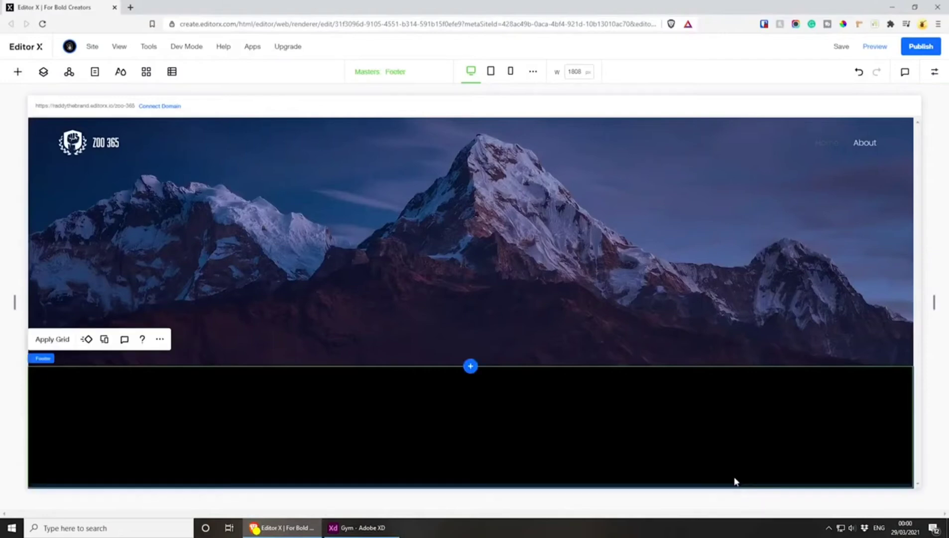
drag(401, 486, 403, 505)
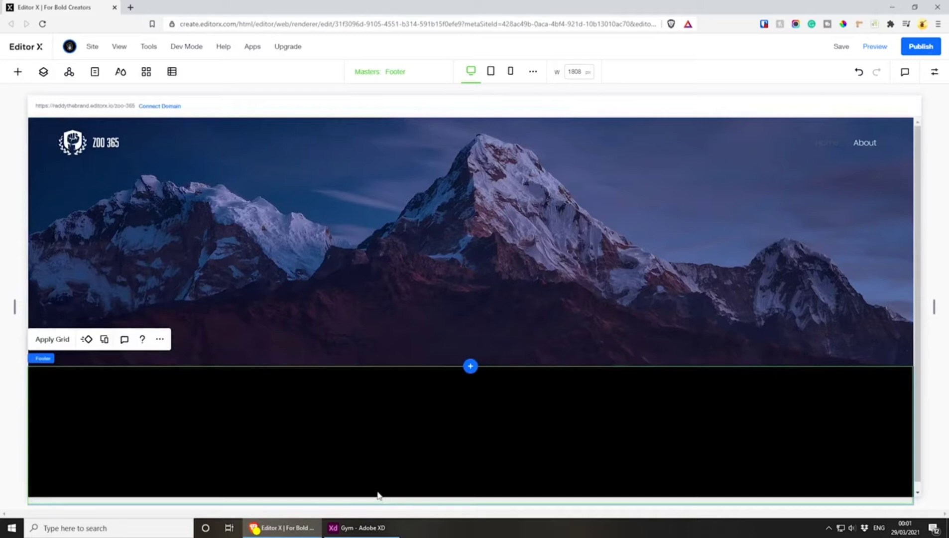
Start replacing the stretched mountain image on the Home page and search Unsplash for "gym"
click(585, 353)
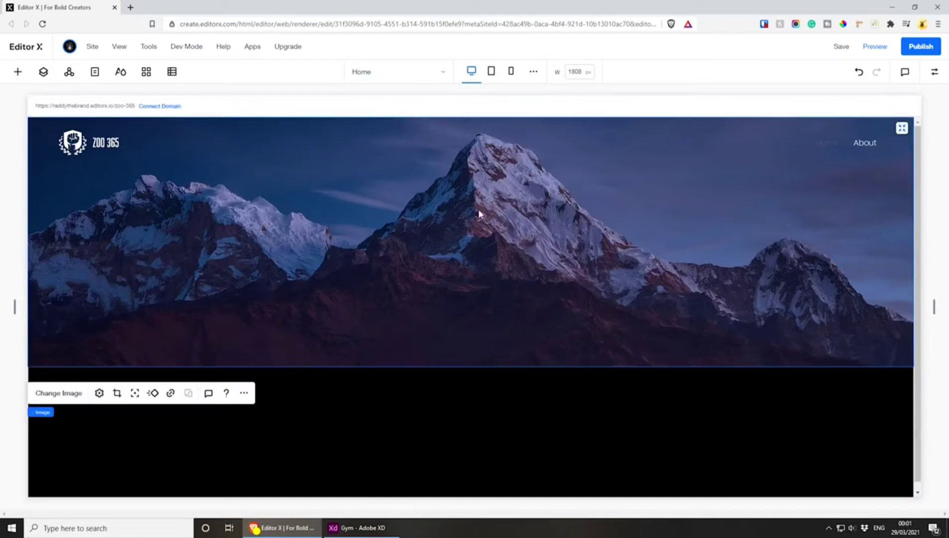
click(902, 129)
click(58, 393)
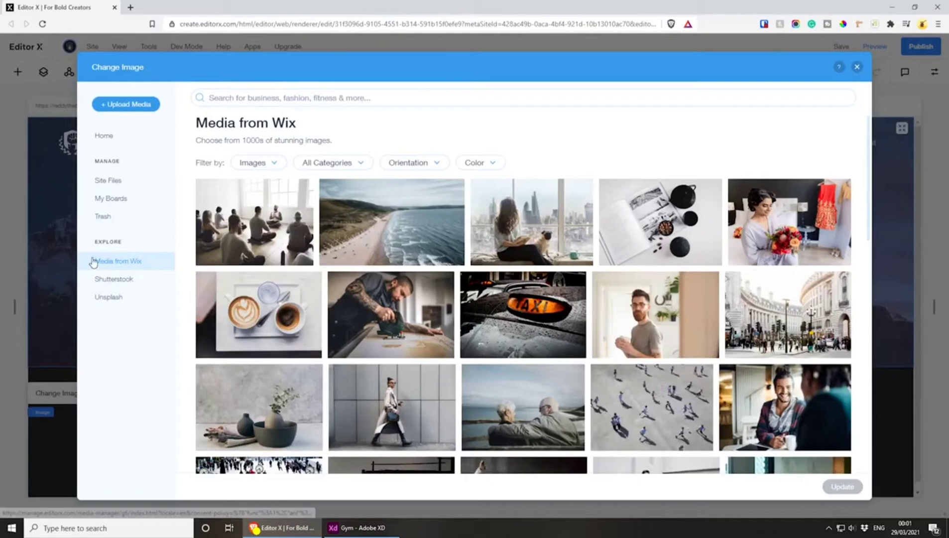
scroll(547, 299, down, 4)
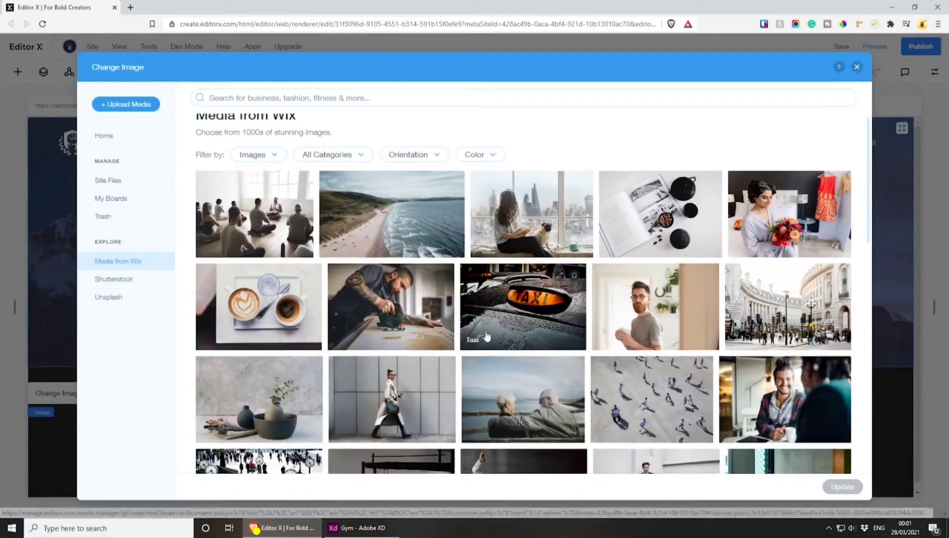
scroll(568, 295, down, 1)
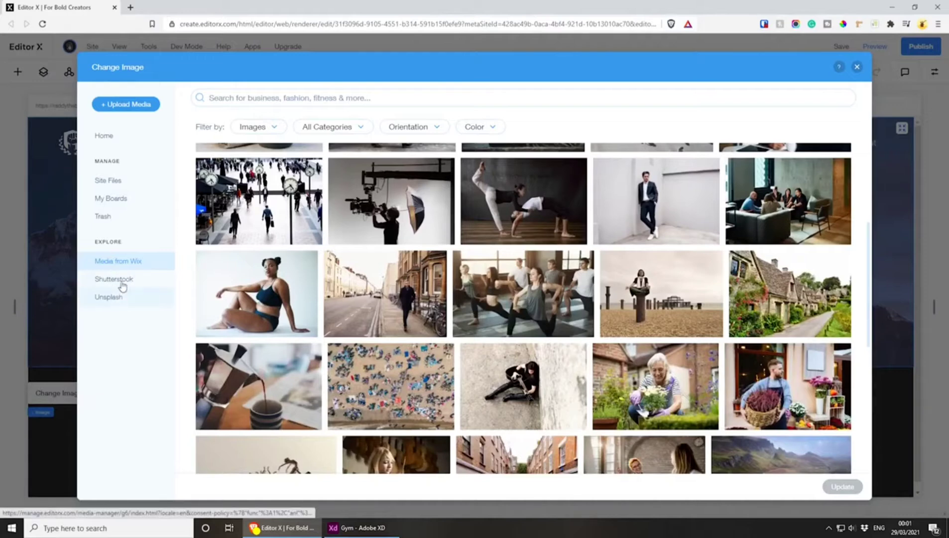
click(109, 297)
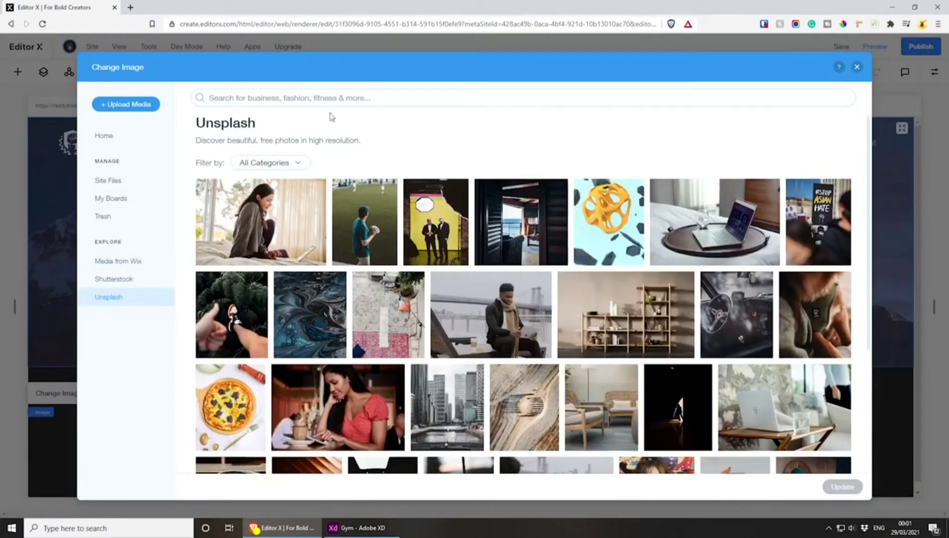
click(329, 96)
text(gym)
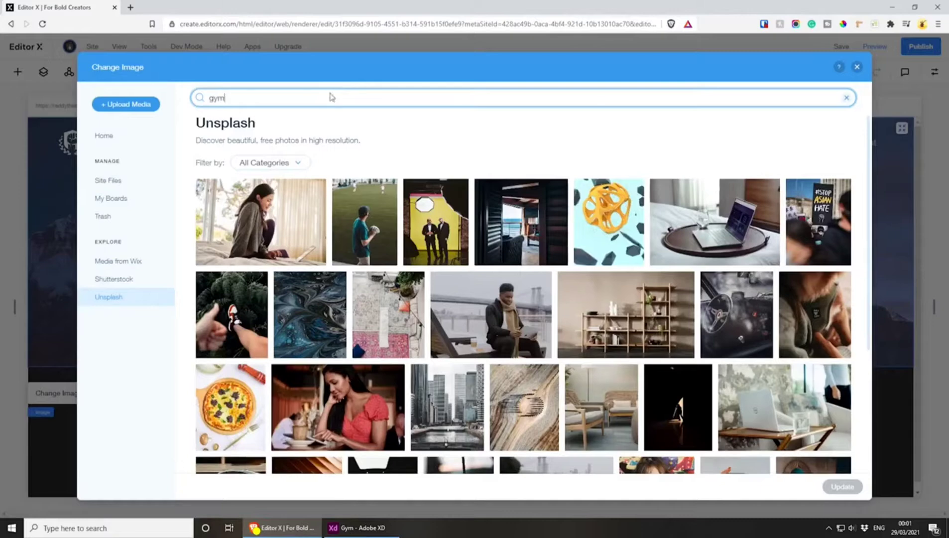
key(Return)
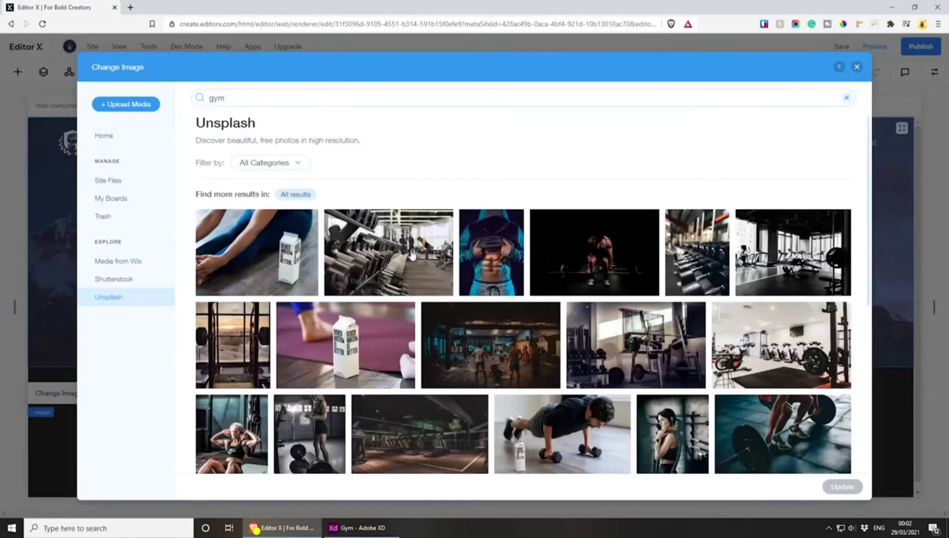
Replace the hero image with the Unsplash photo of a woman in a white top lifting a barbell, seen from behind
scroll(417, 258, down, 5)
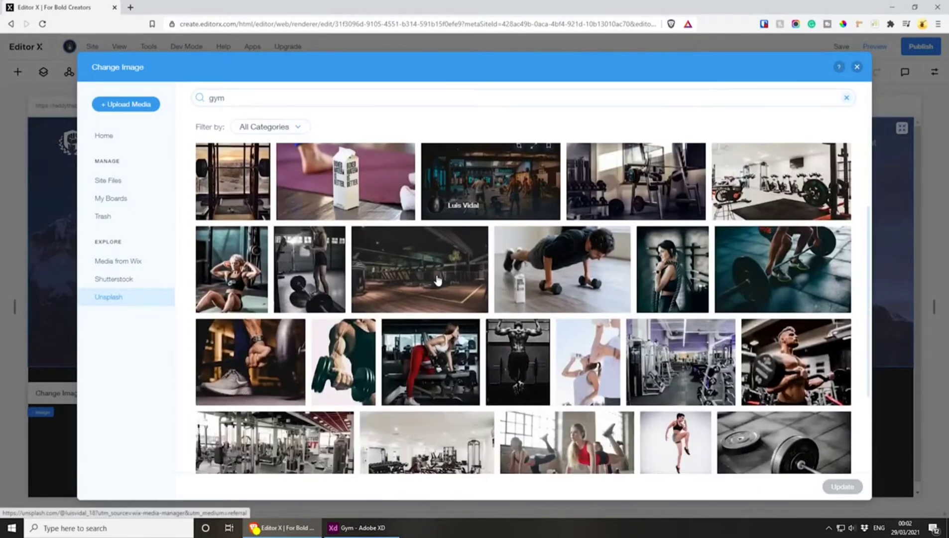
scroll(437, 279, down, 3)
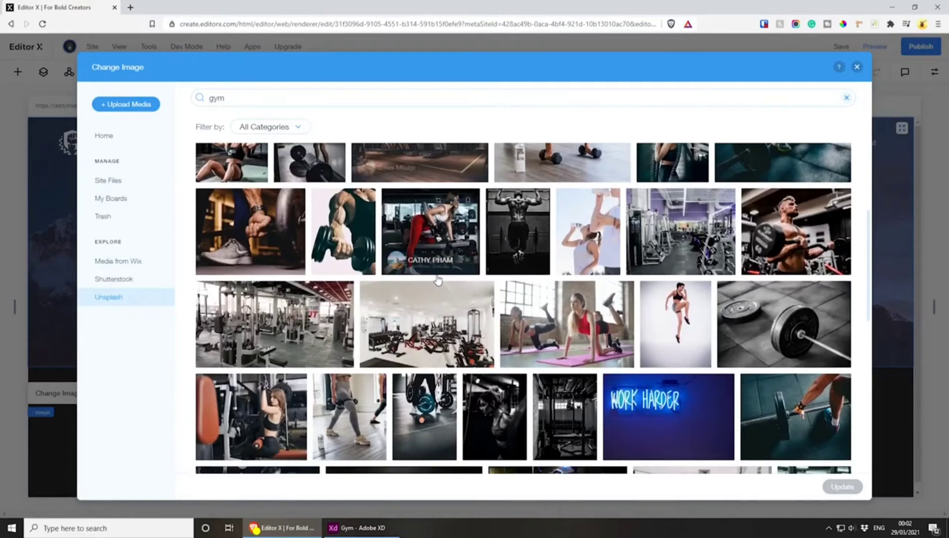
scroll(438, 279, down, 5)
scroll(438, 279, down, 6)
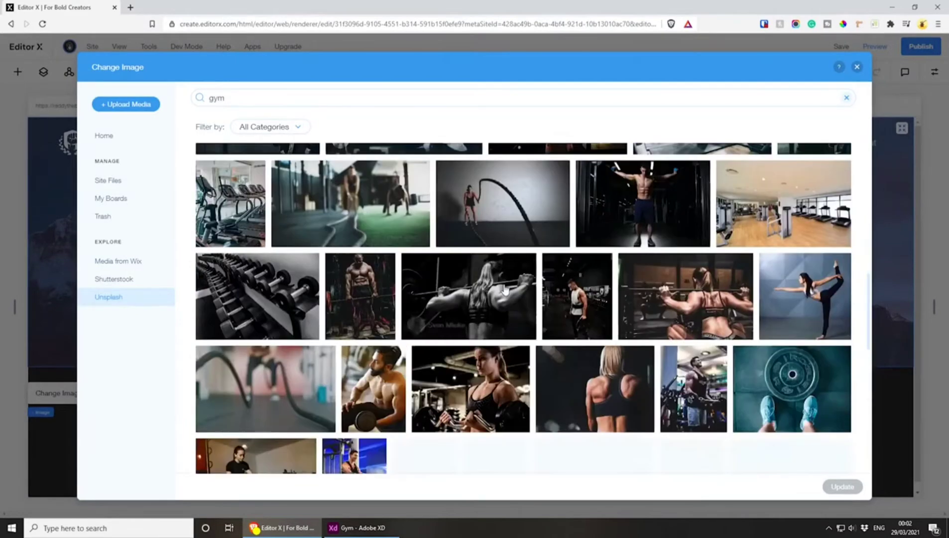
scroll(506, 289, down, 2)
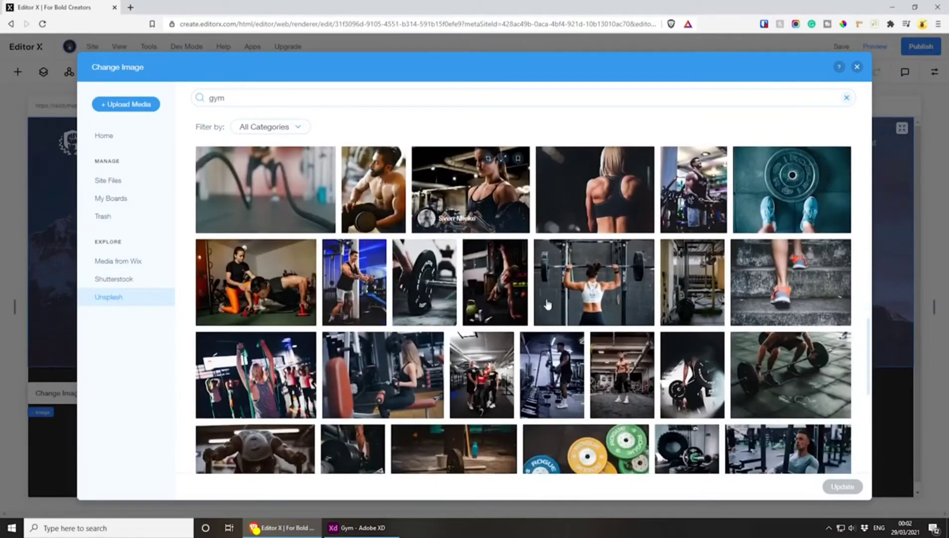
click(587, 273)
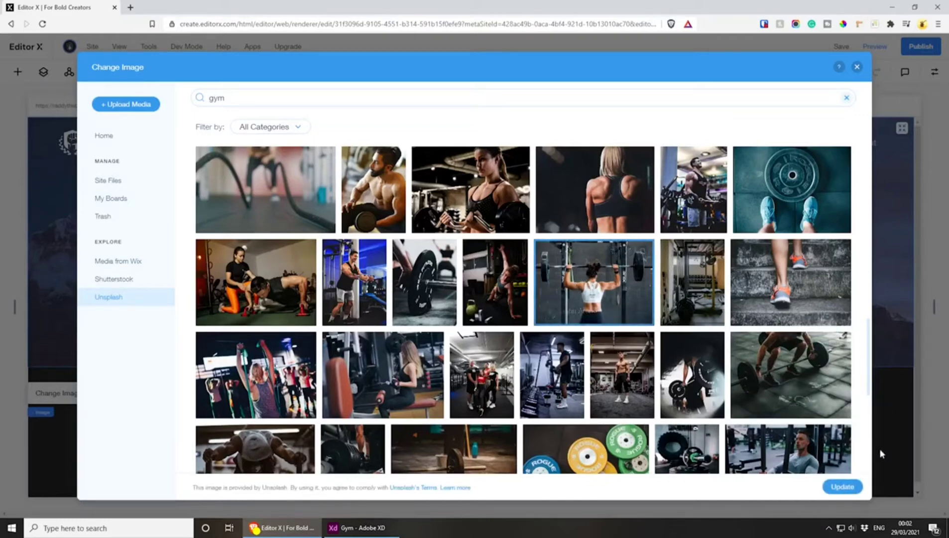
click(841, 487)
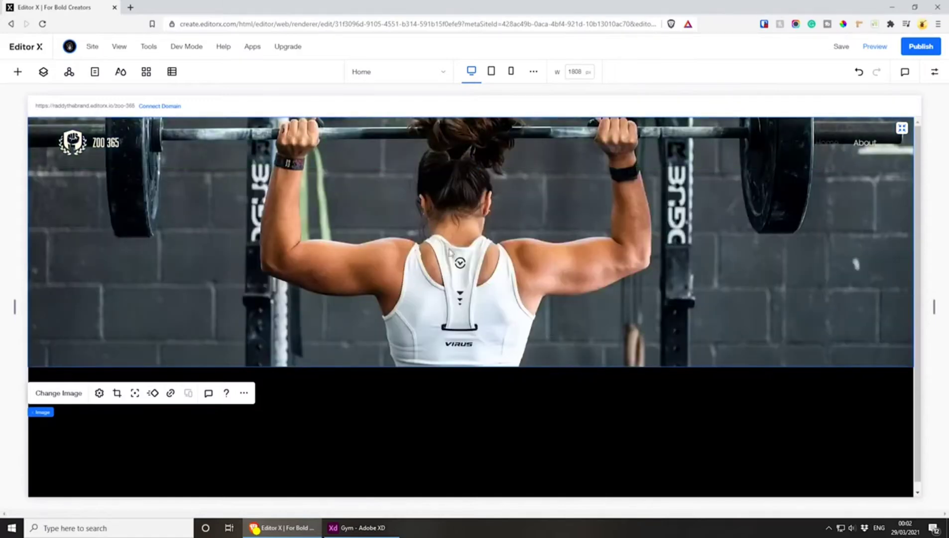
Check the hero design in Adobe XD, return to Editor X, and set the hero section's minimum height to None
click(356, 527)
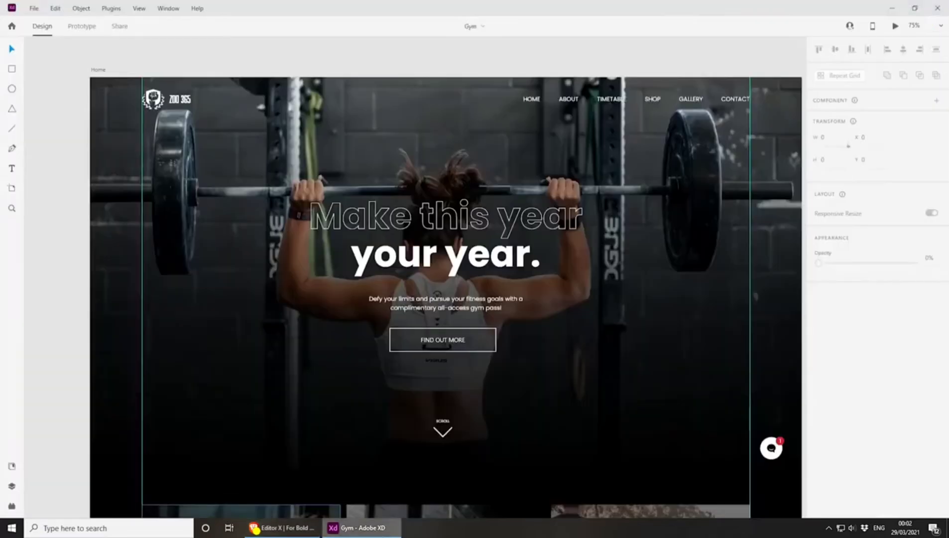
click(892, 8)
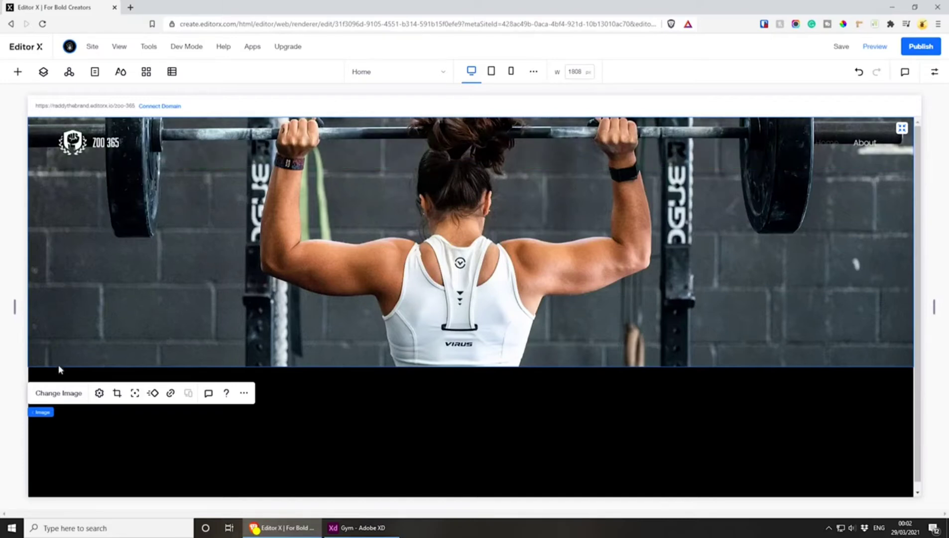
mouse_move(38, 417)
click(44, 413)
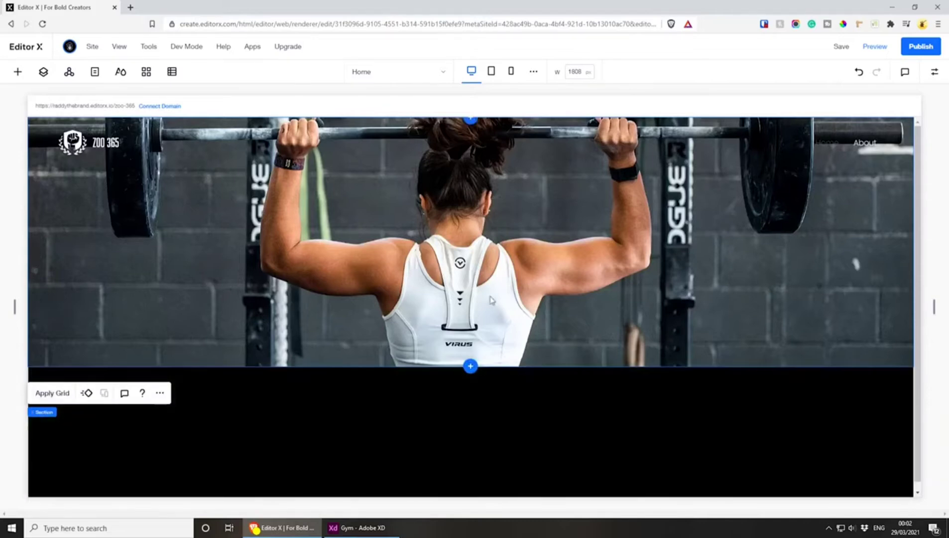
click(927, 72)
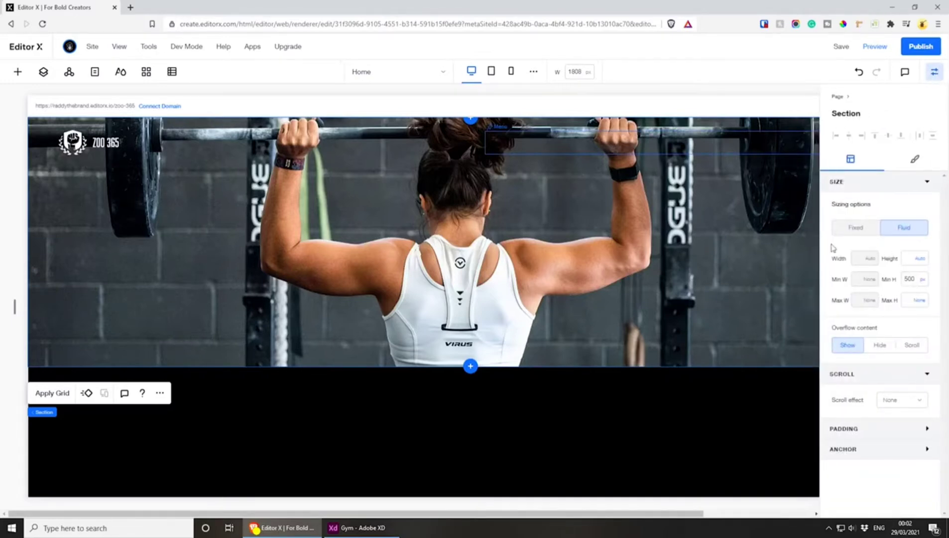
click(923, 282)
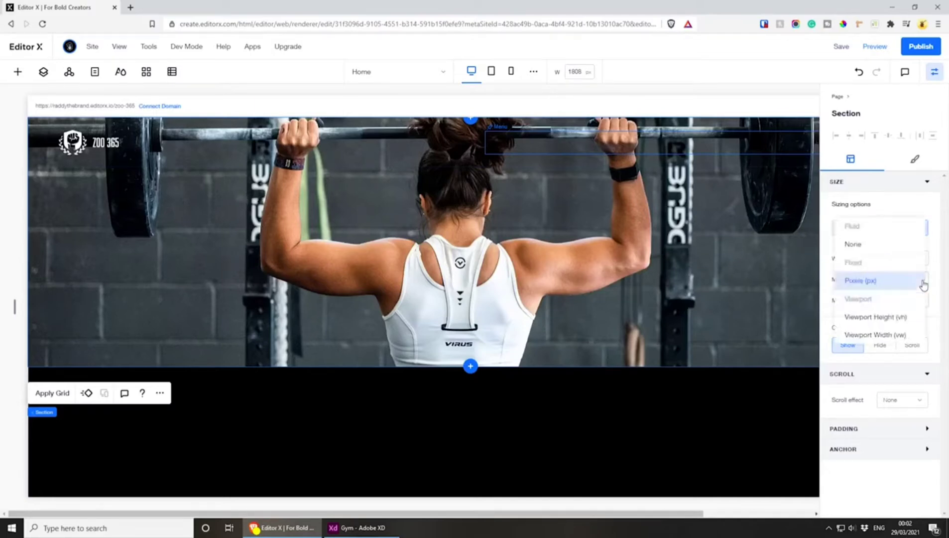
click(869, 249)
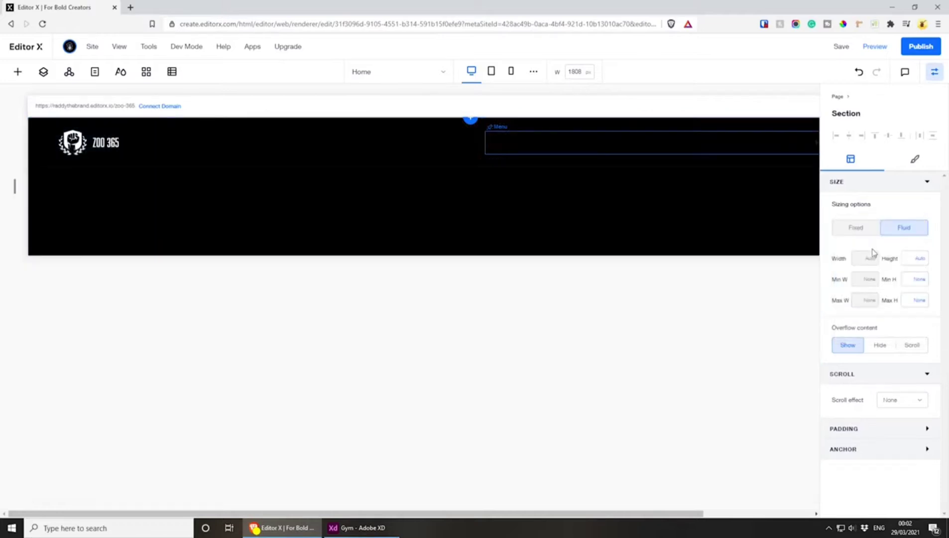
Set the hero section's height to 100 vh
click(914, 258)
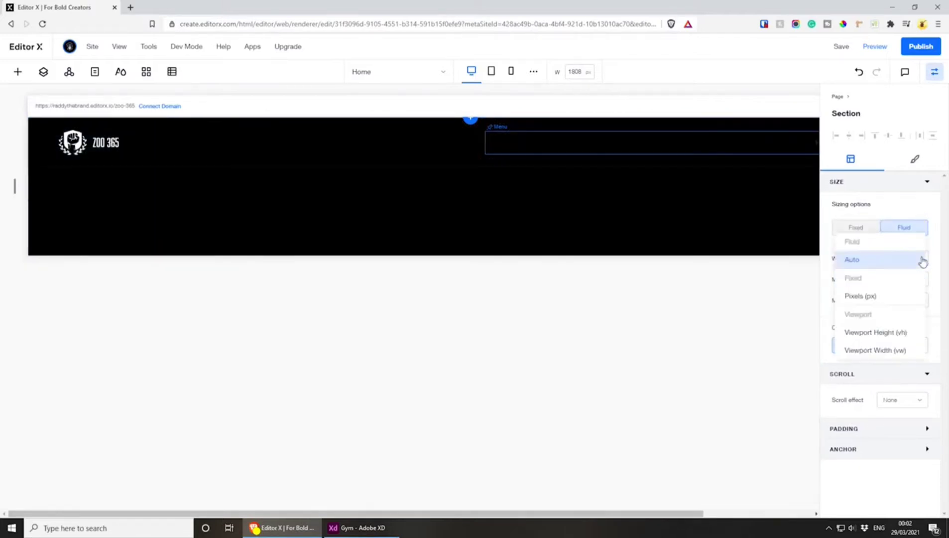
click(898, 333)
click(906, 256)
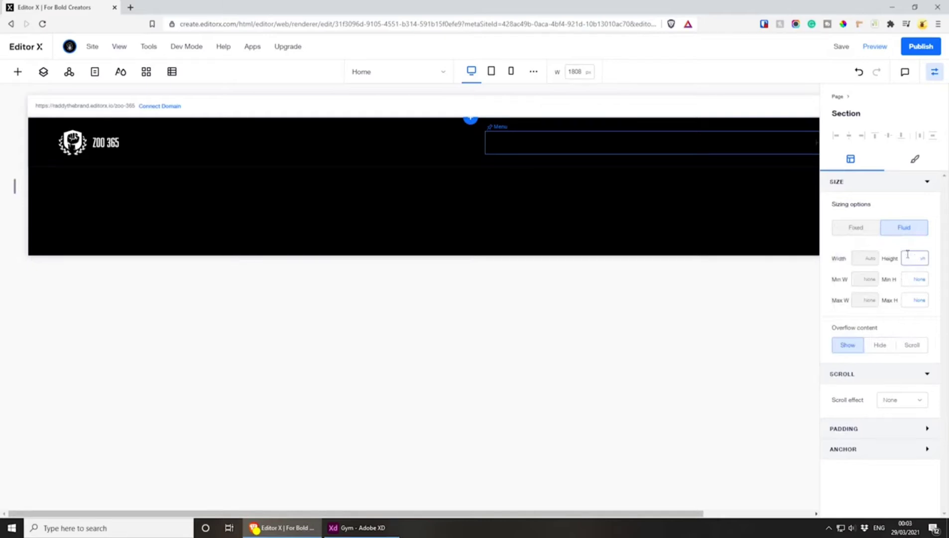
text(100)
key(Return)
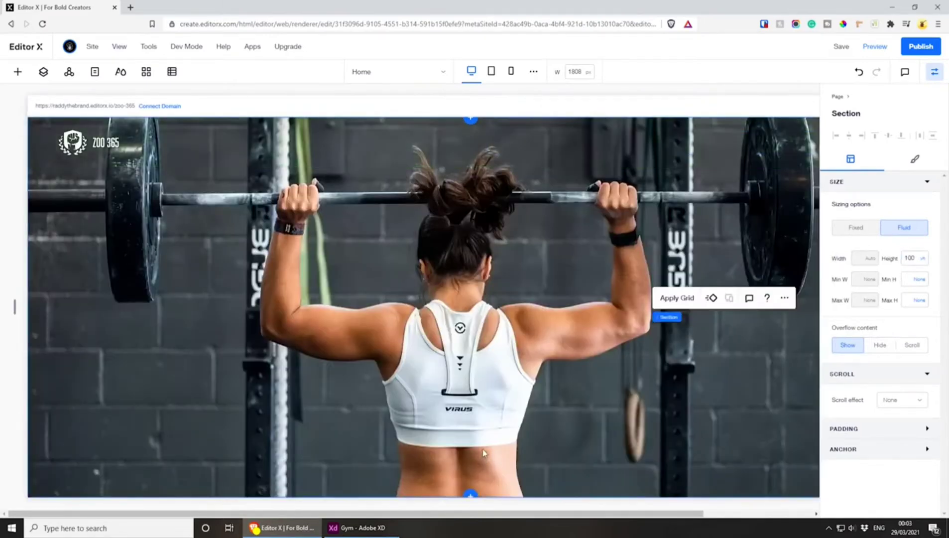
Save and publish the Zoo 365 site, and open the live page in the browser
click(841, 48)
click(921, 47)
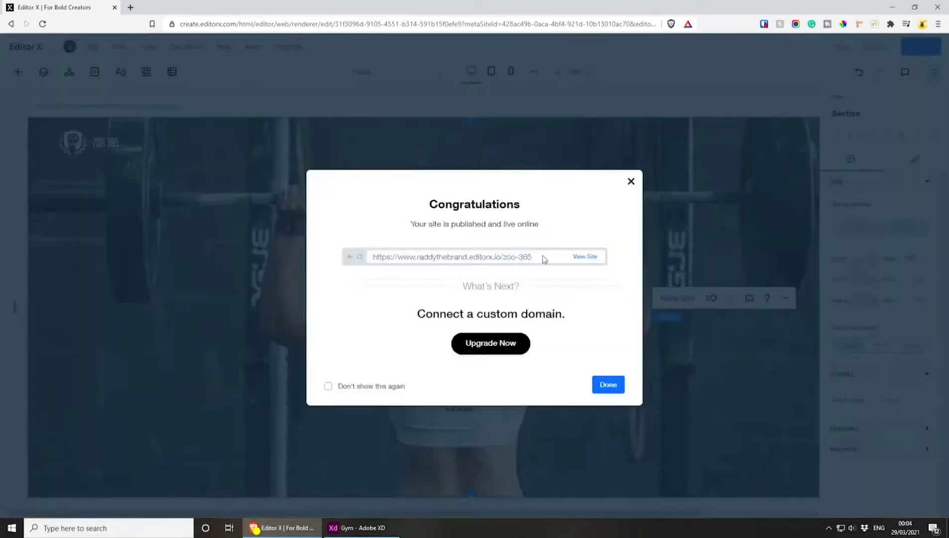
click(586, 257)
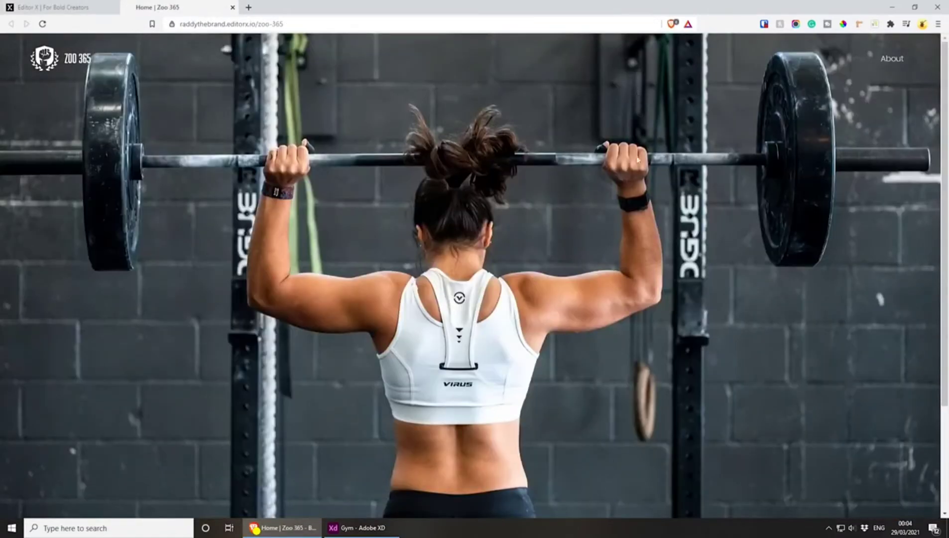
Inspect the live Home page with the developer tools and preview its hero section in mobile device emulation
right_click(529, 105)
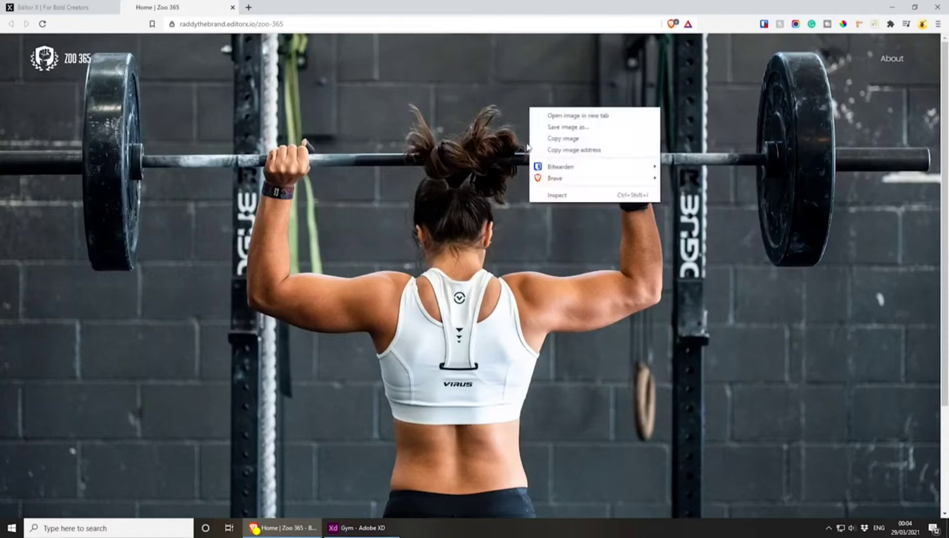
click(557, 198)
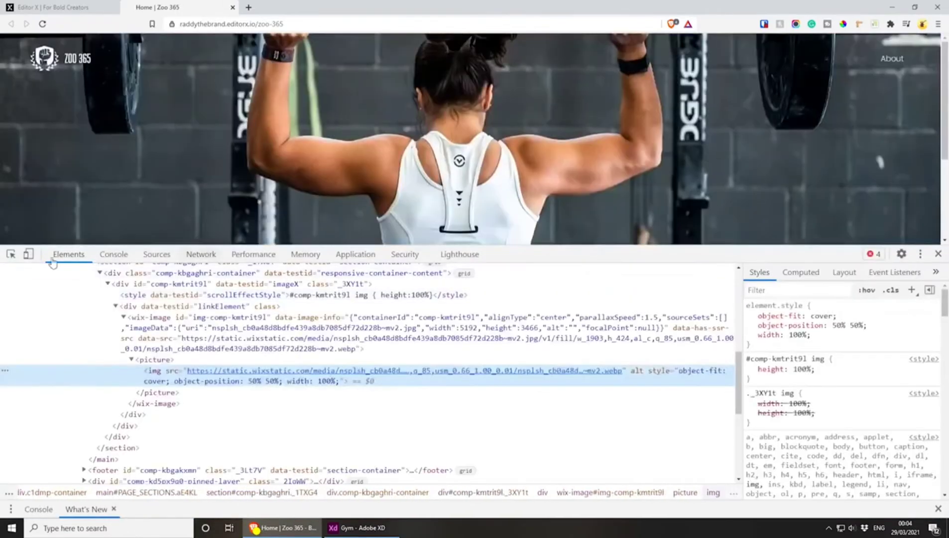
click(29, 254)
drag(612, 252, 621, 481)
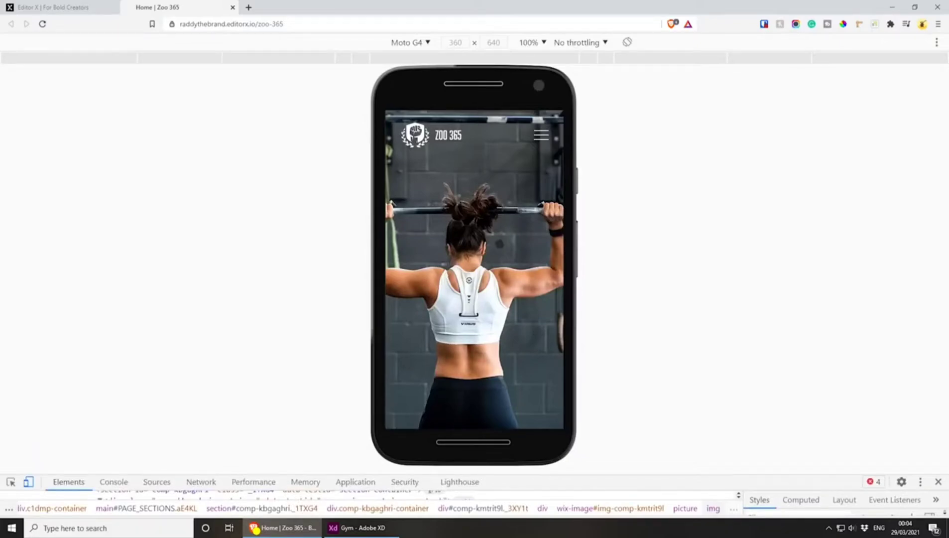
mouse_move(518, 480)
mouse_down()
mouse_move(522, 423)
mouse_move(523, 466)
mouse_up()
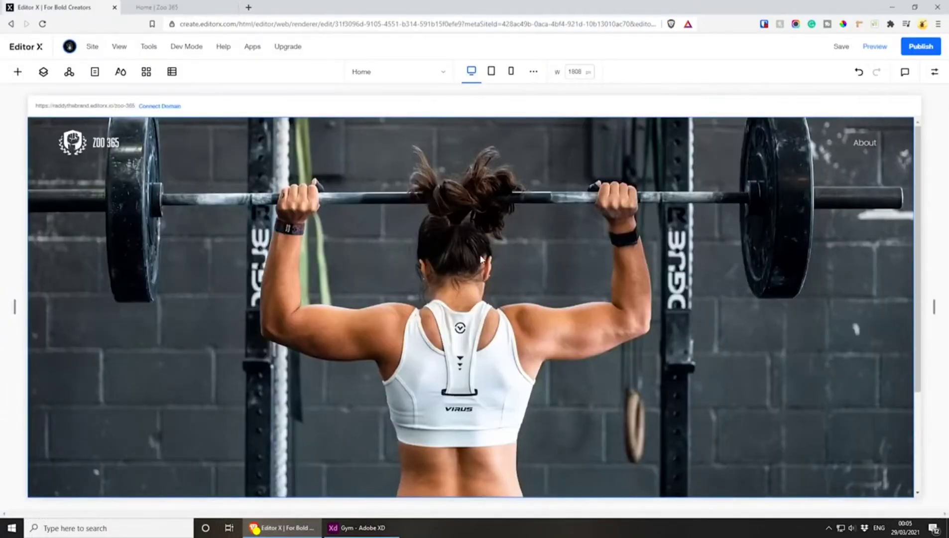
Switch to Adobe XD and examine the gradient overlay covering the hero photo on the Home artboard
scroll(469, 256, down, 3)
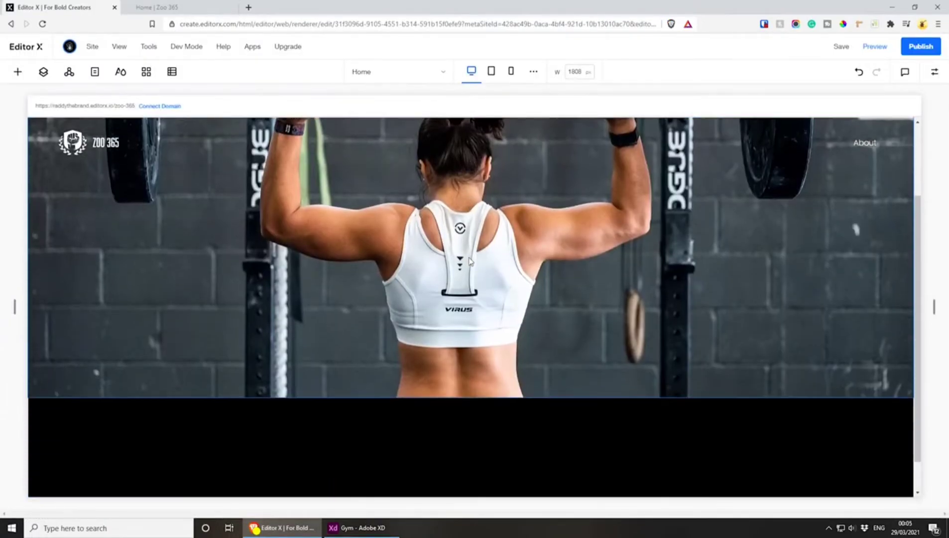
scroll(442, 239, up, 3)
click(358, 527)
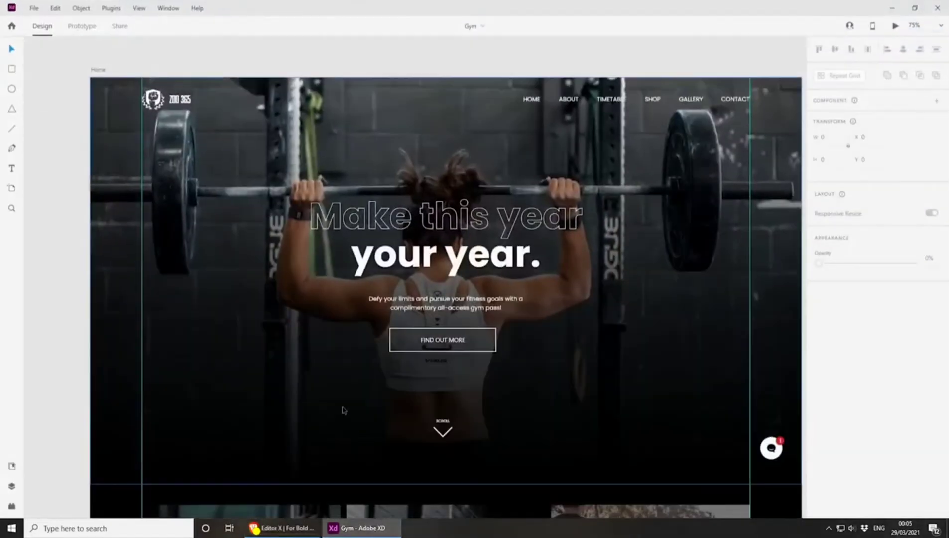
drag(366, 431, 340, 413)
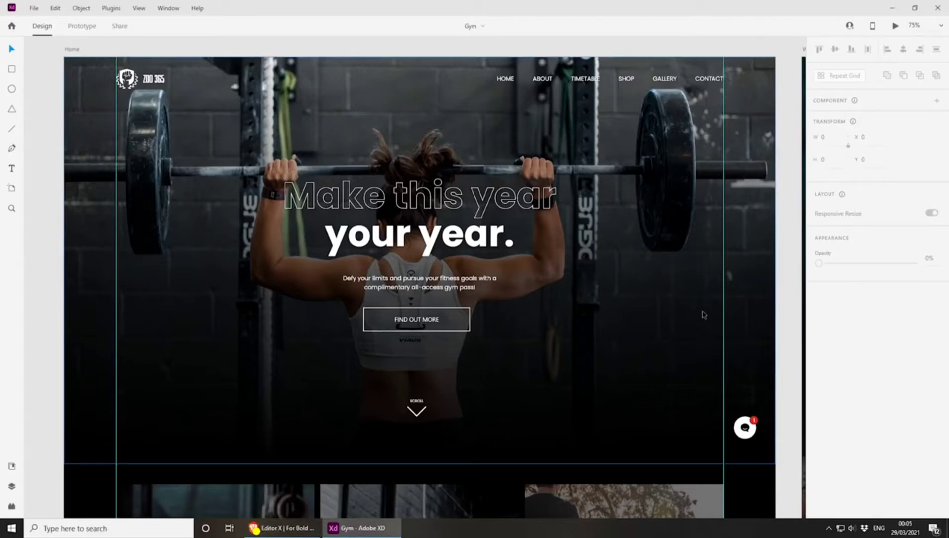
click(87, 218)
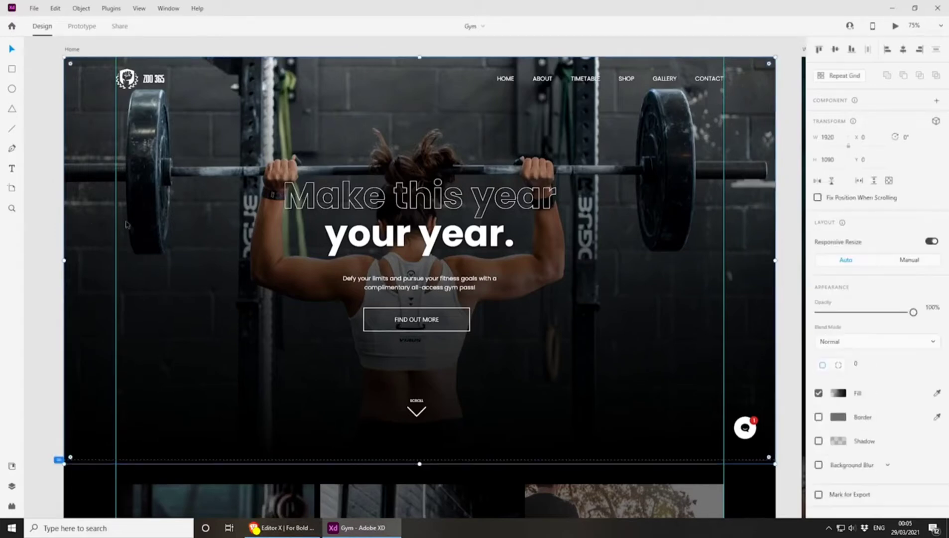
Move the gradient overlay aside from the hero photo to reveal it, and undo the moves
drag(170, 283, 223, 286)
key(ctrl+z)
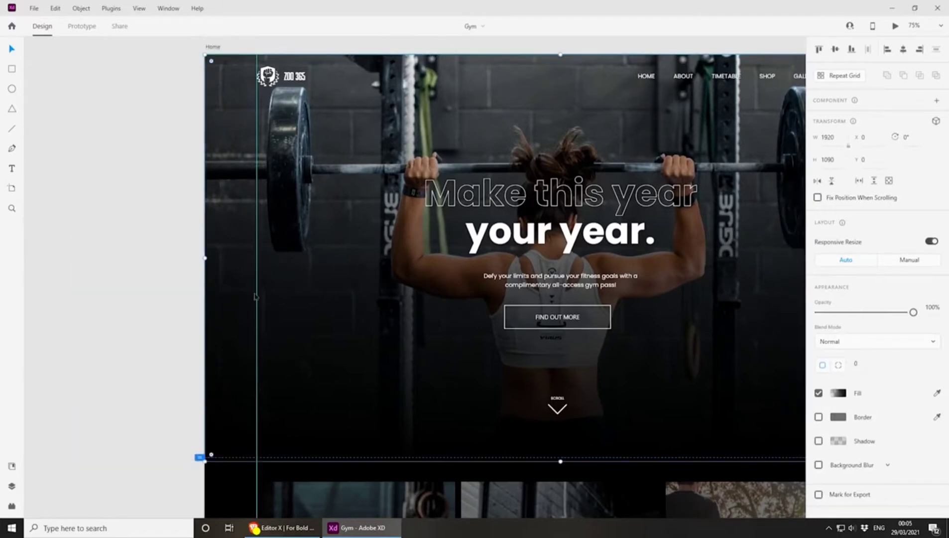
drag(355, 309, 148, 296)
drag(310, 315, 253, 327)
key(ctrl+z)
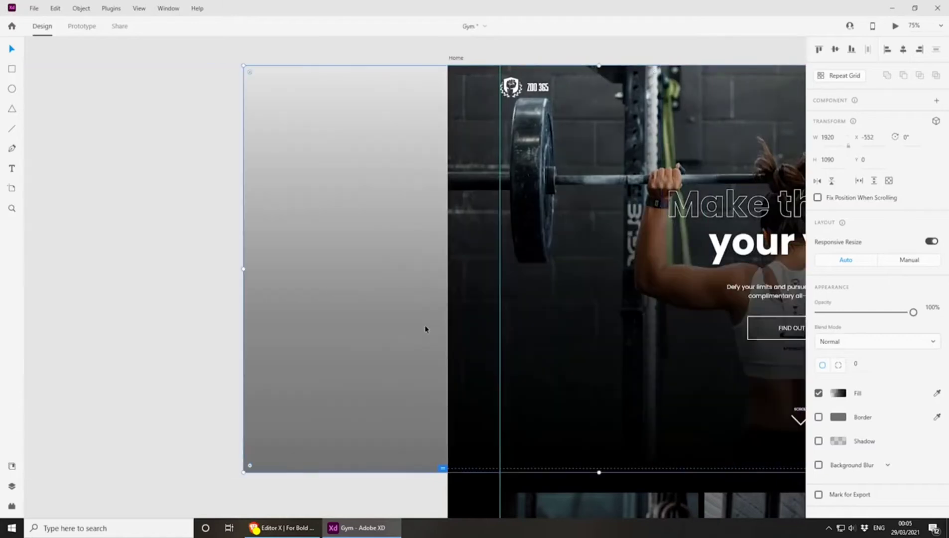
drag(426, 329, 123, 318)
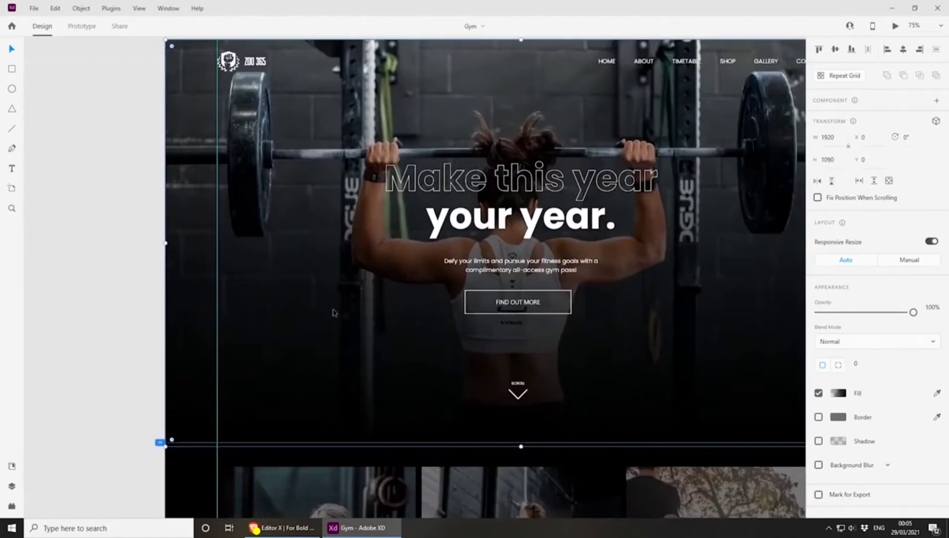
Duplicate the gradient overlay and place the copy on the empty canvas beside the Home artboard
drag(241, 329, 711, 337)
key(ctrl+d)
drag(682, 290, 109, 291)
drag(371, 288, 170, 284)
drag(443, 261, 555, 271)
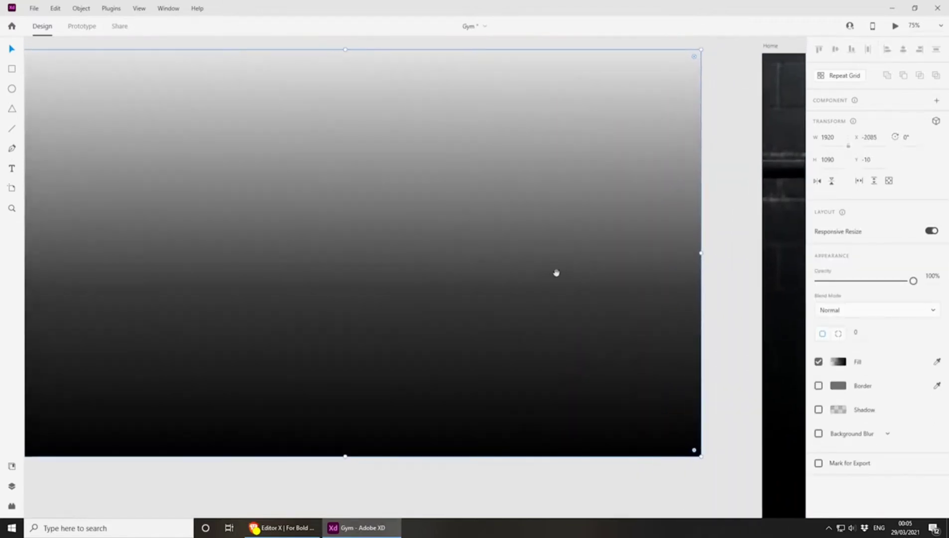
Narrow the copied gradient rectangle to a thin vertical strip with a width of 10
drag(700, 254, 481, 275)
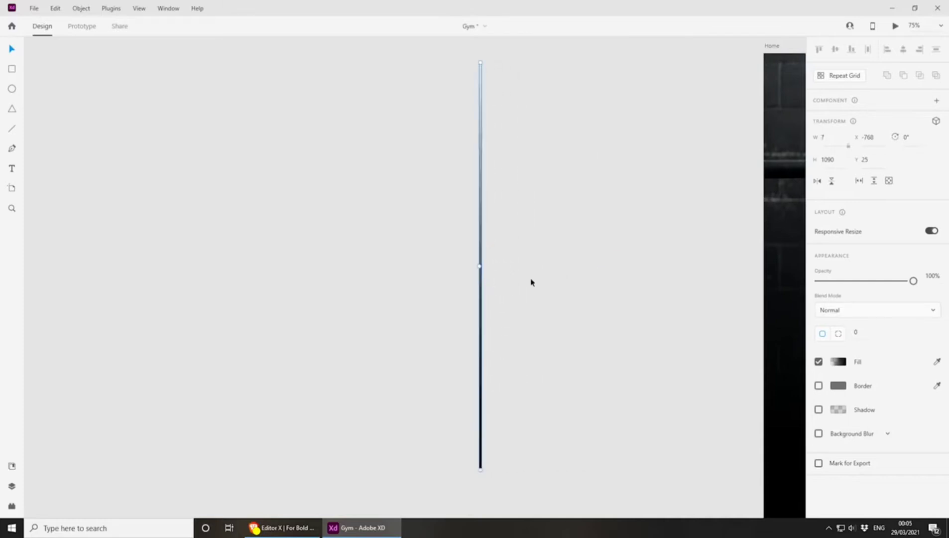
click(828, 140)
key(Return)
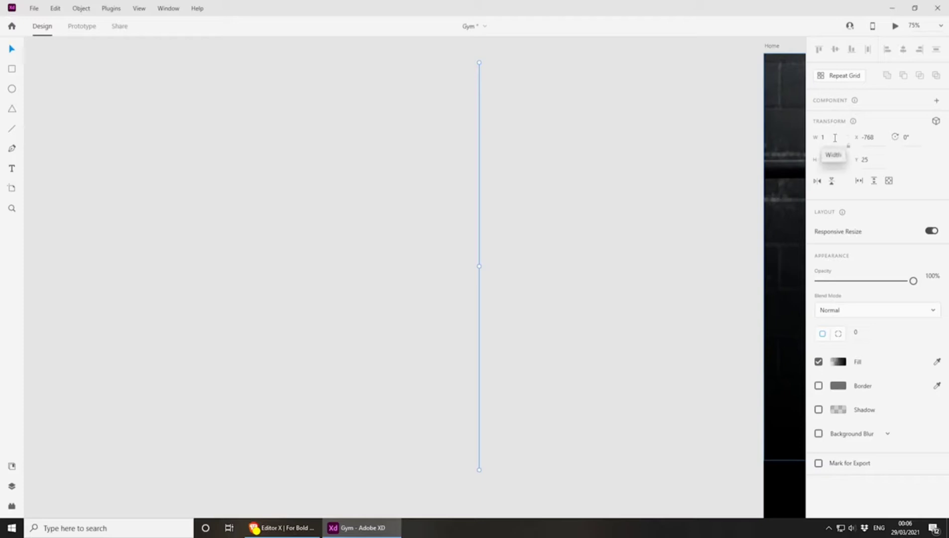
click(835, 137)
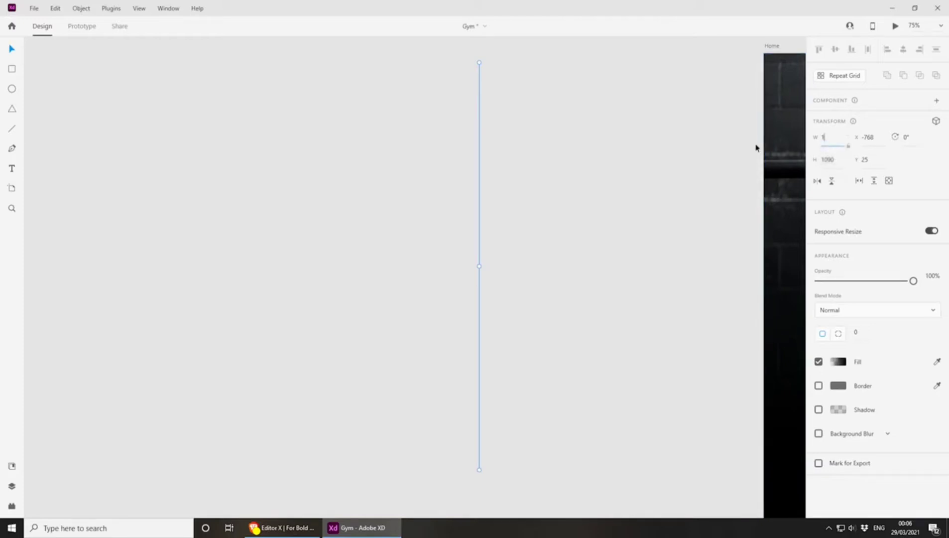
text(10)
key(Return)
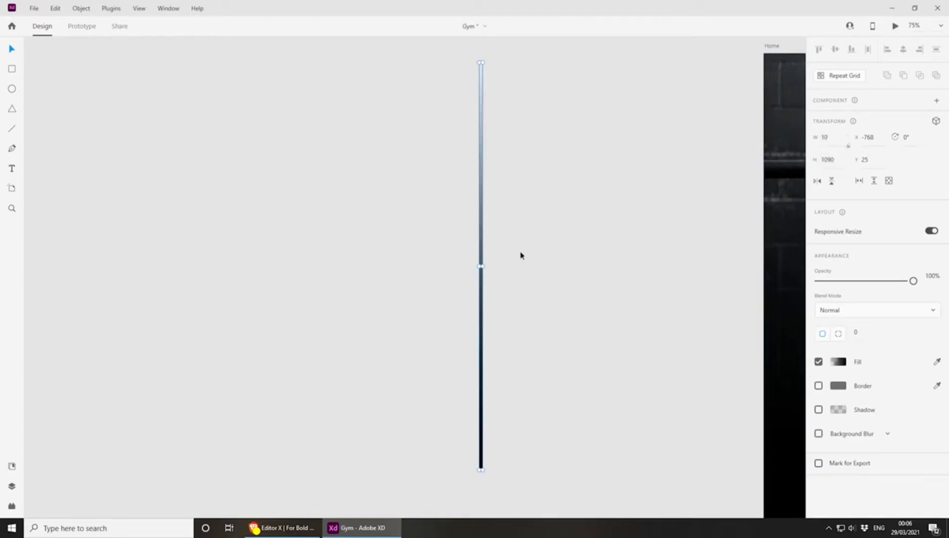
Export the selected gradient strip as an optimized (minified) SVG to the Desktop
click(547, 274)
drag(678, 323, 188, 147)
drag(638, 386, 222, 48)
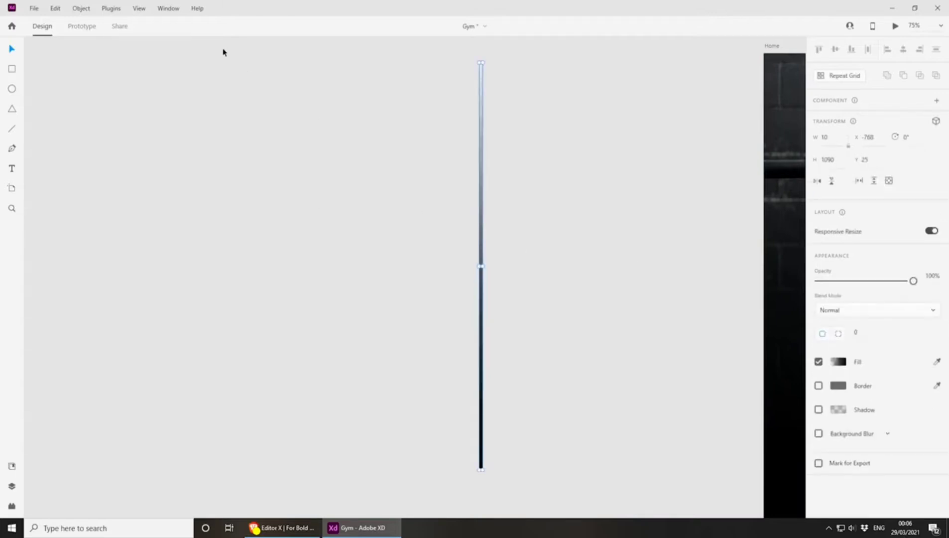
click(34, 8)
mouse_move(141, 209)
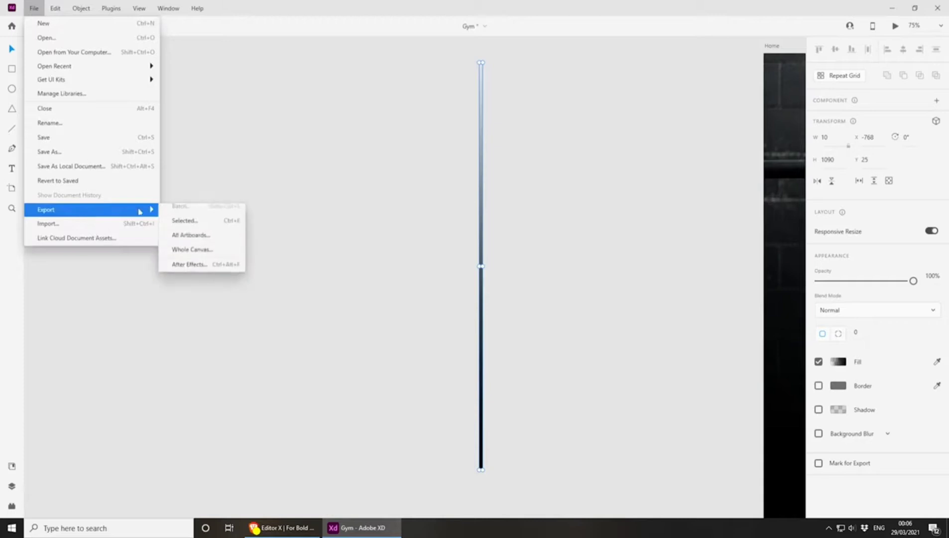
click(211, 222)
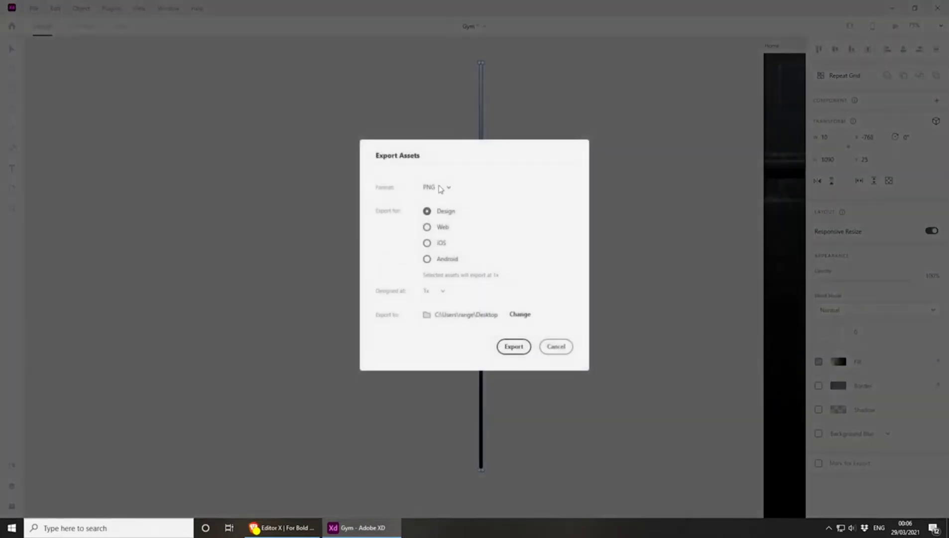
click(440, 188)
click(443, 208)
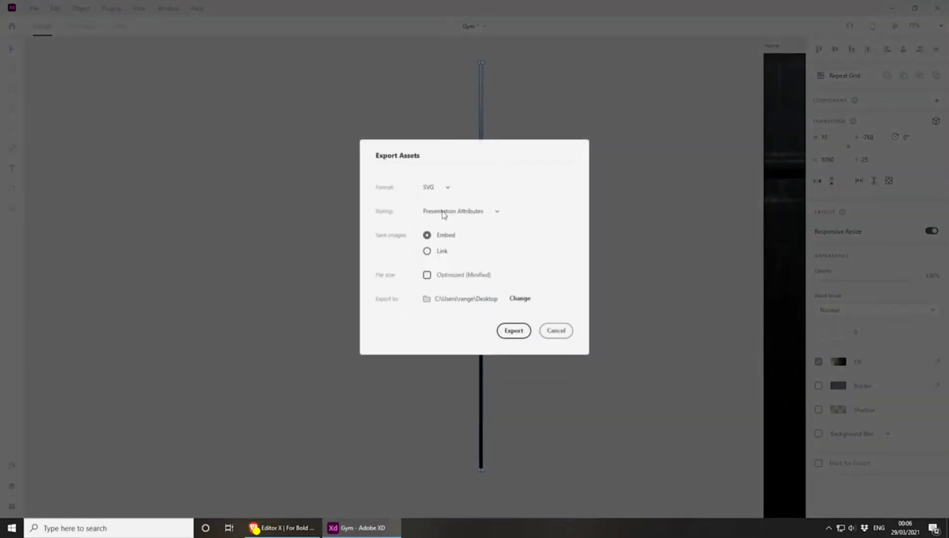
click(433, 185)
click(442, 195)
click(427, 276)
click(514, 331)
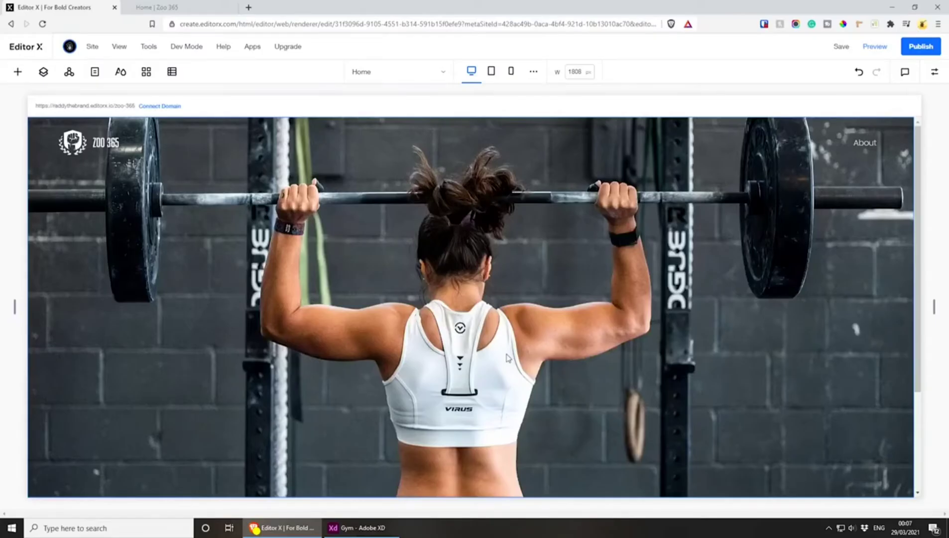
Add a basic shape to the hero section and replace it with the uploaded hero-fade.svg vector art
click(18, 72)
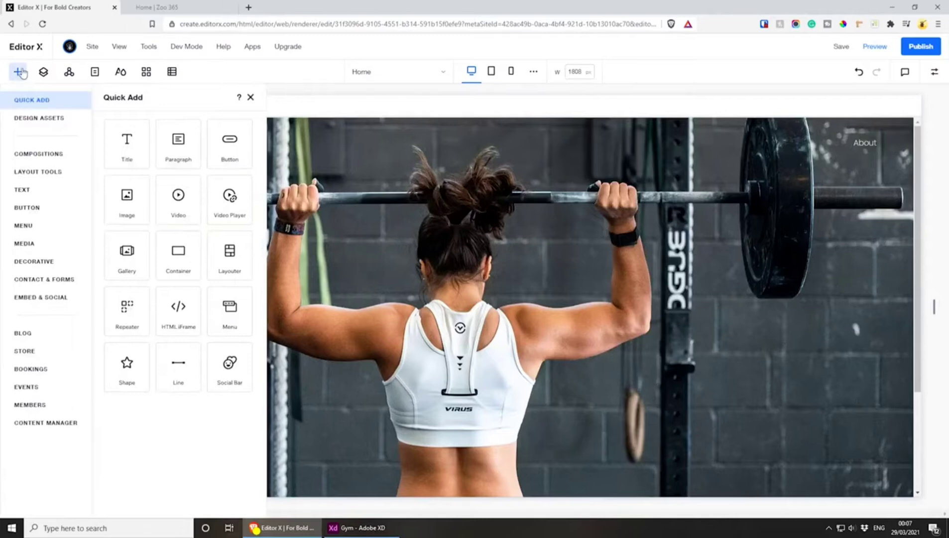
click(139, 372)
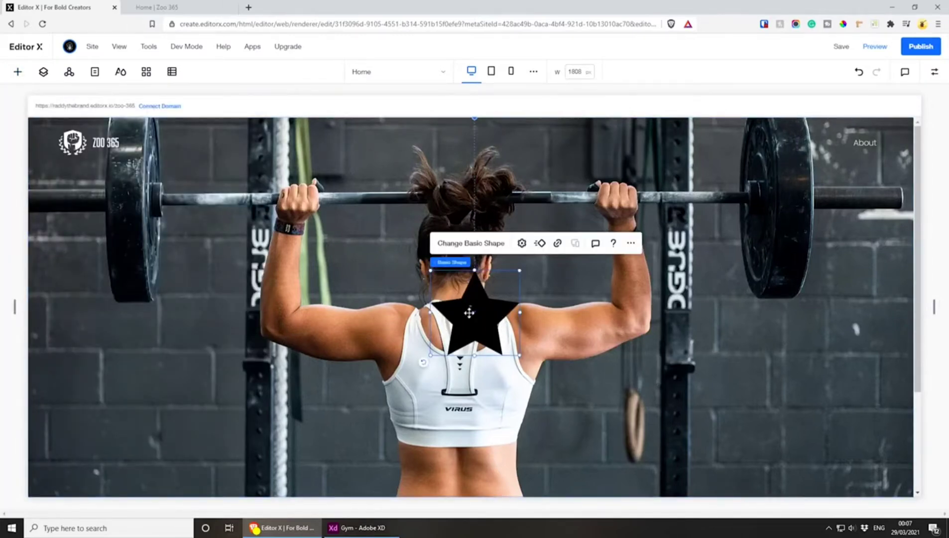
click(460, 243)
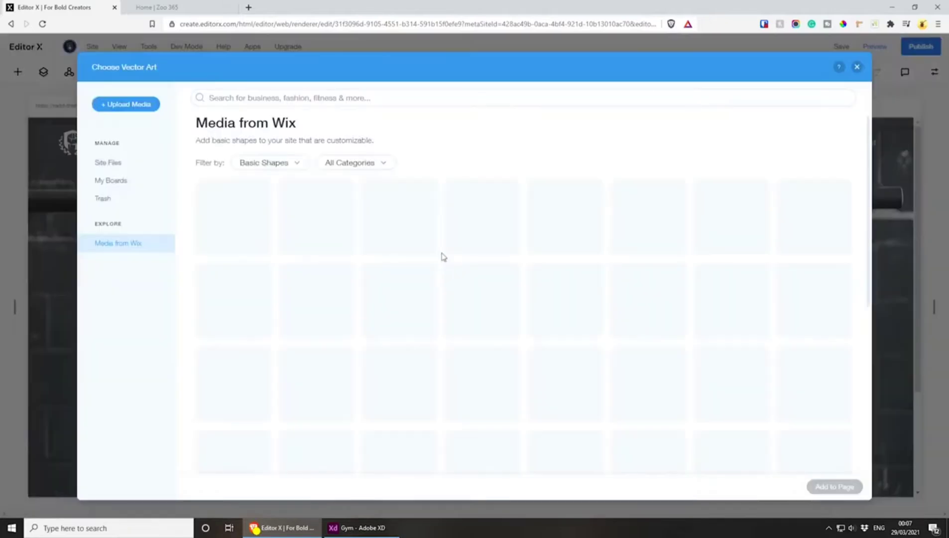
click(128, 104)
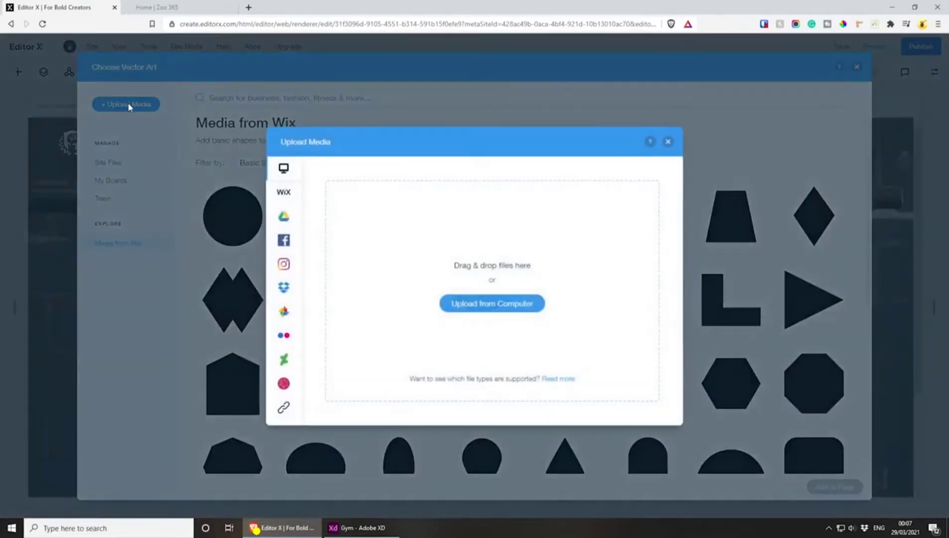
drag(0, 223, 349, 224)
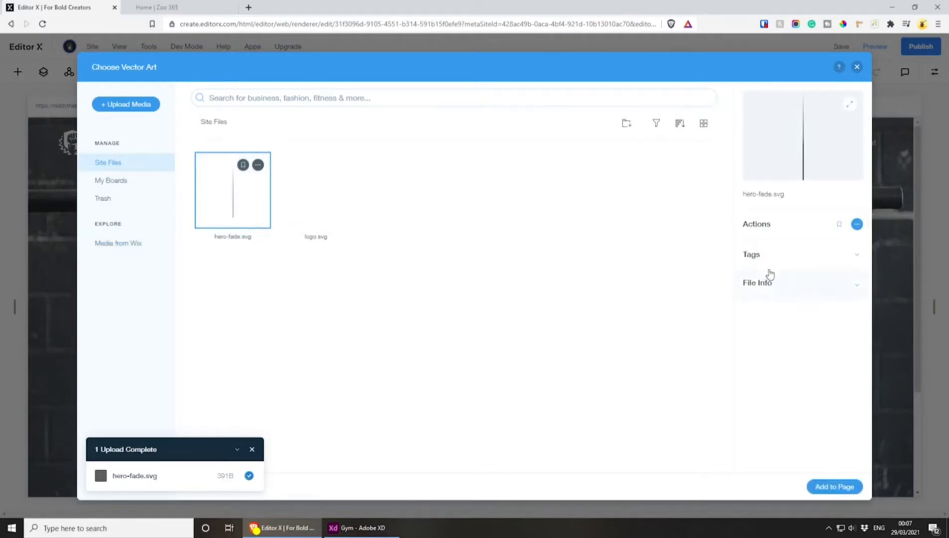
click(836, 487)
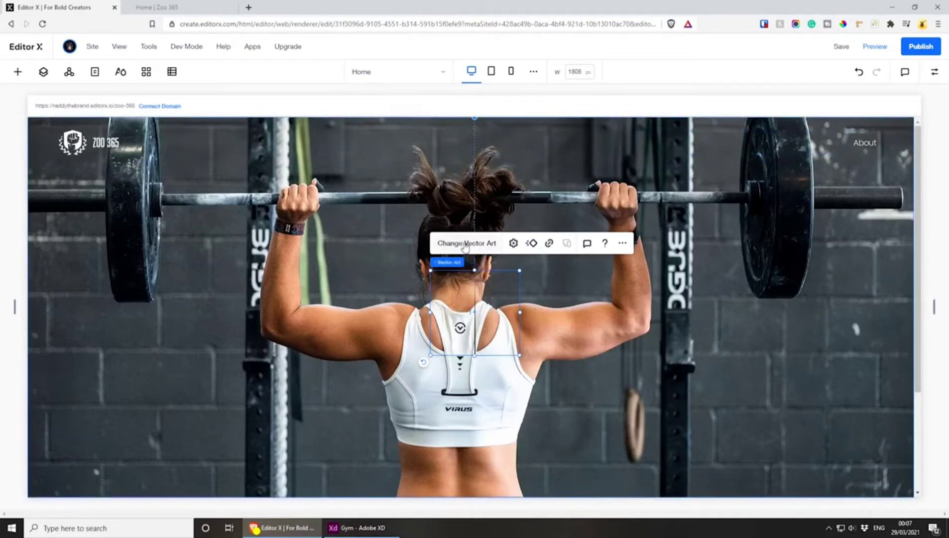
Turn off keeping original proportions for the hero-fade vector art so the gradient fills its box
click(513, 243)
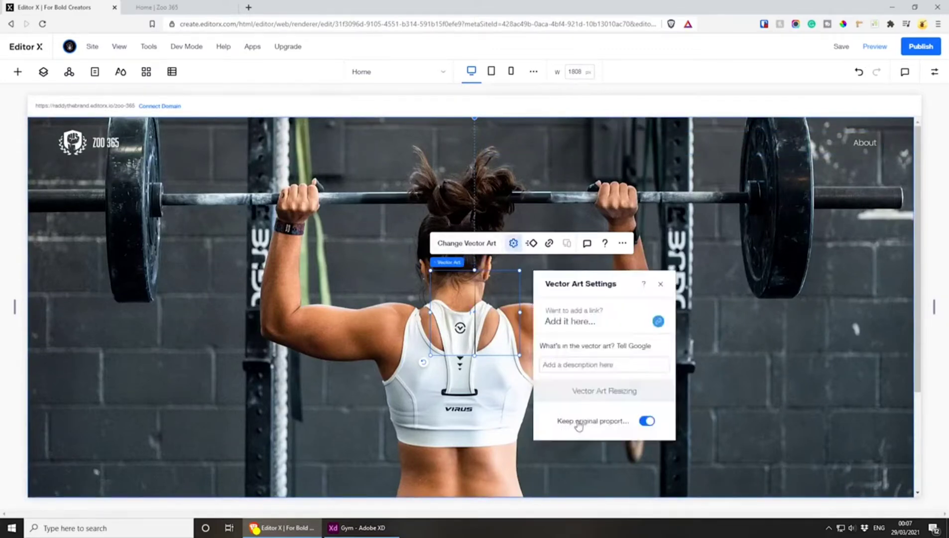
click(647, 422)
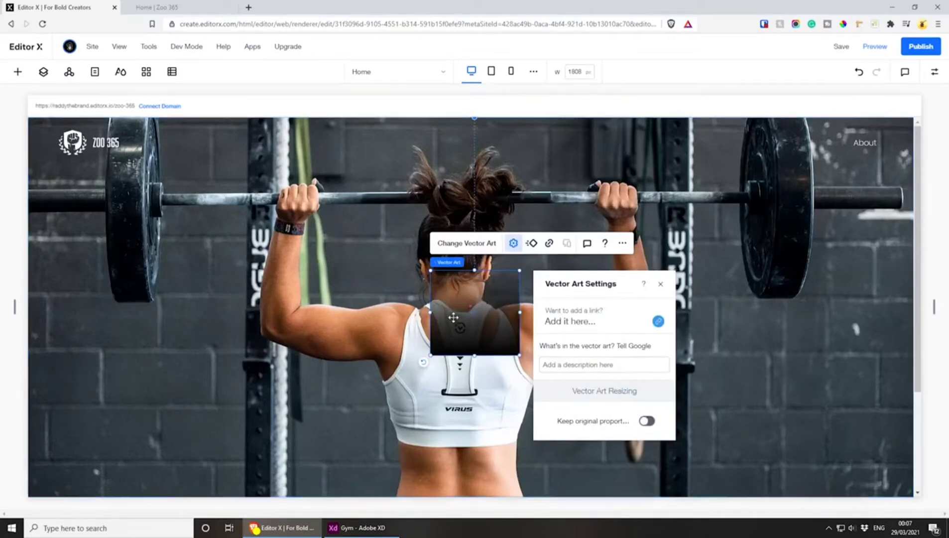
click(450, 319)
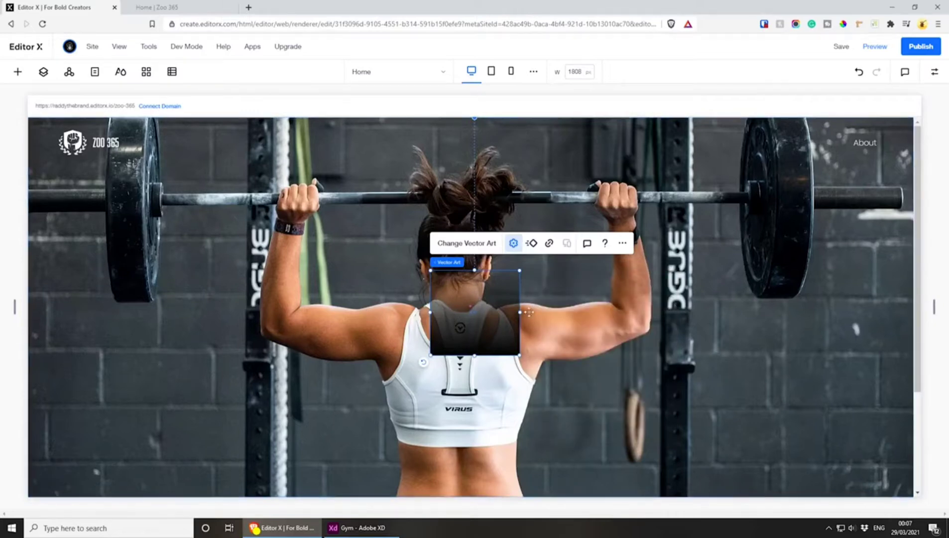
key(ctrl+z)
click(468, 307)
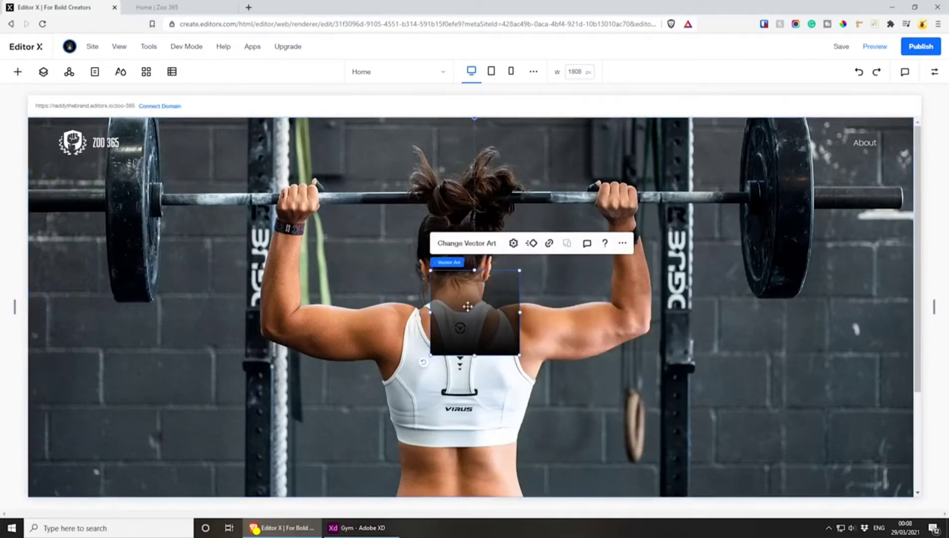
Dock the gradient vector art to the center only and set its nonzero margins to 0
click(935, 72)
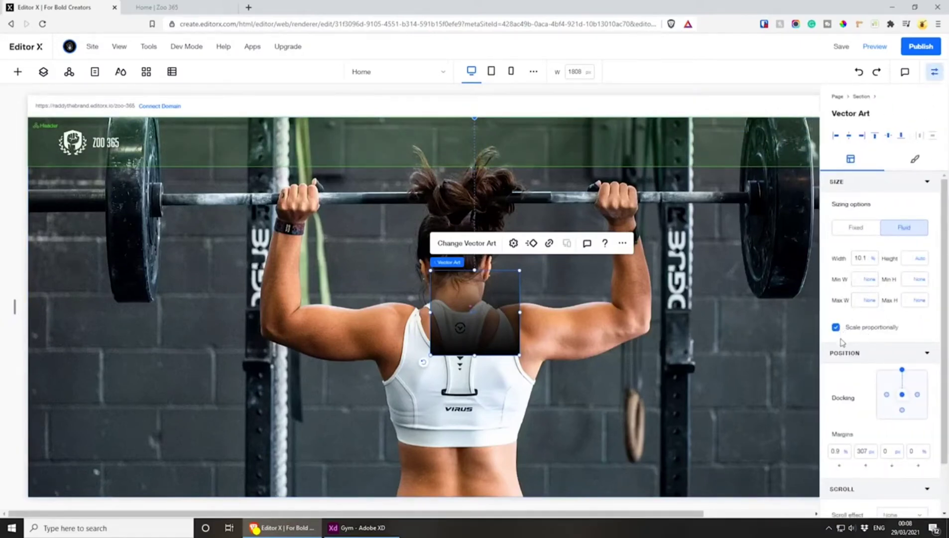
click(902, 394)
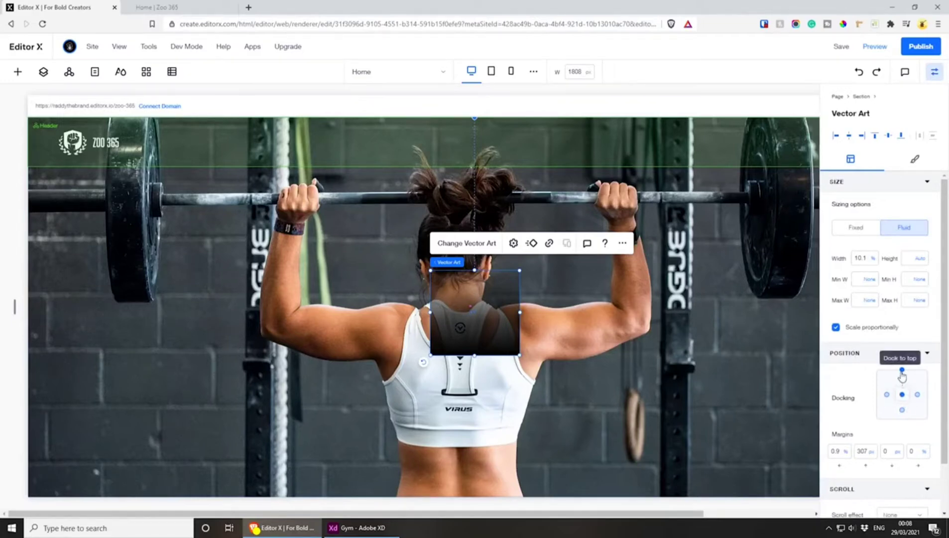
click(902, 371)
click(902, 395)
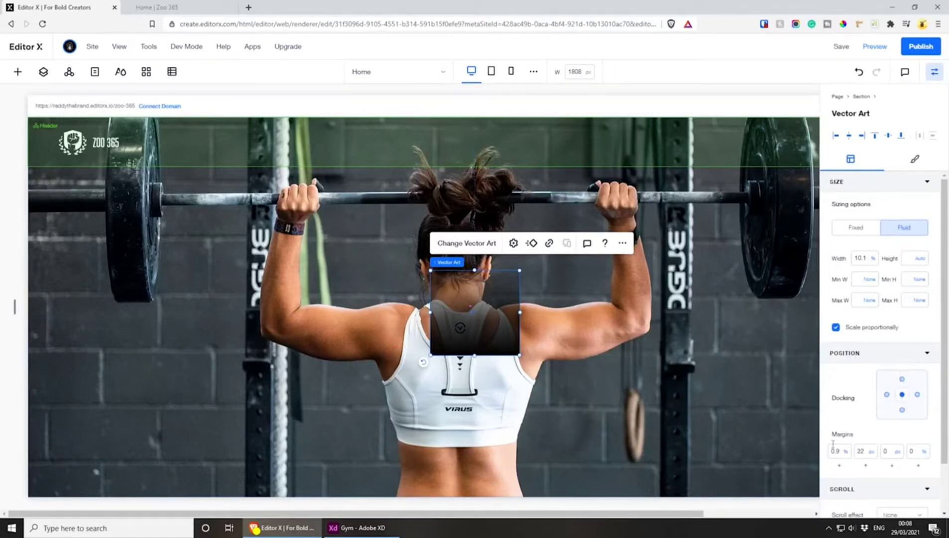
click(844, 451)
click(852, 418)
text(0)
key(Return)
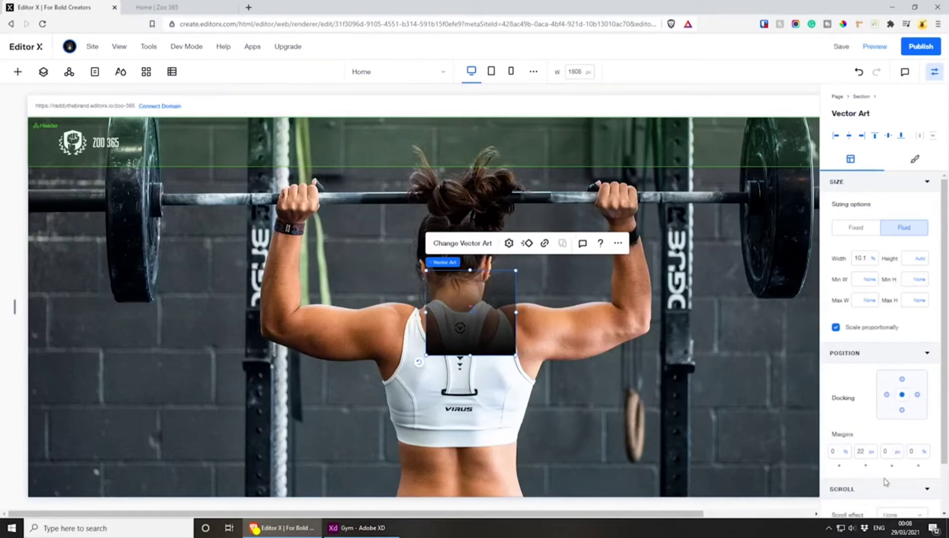
double_click(852, 453)
text(0)
key(Return)
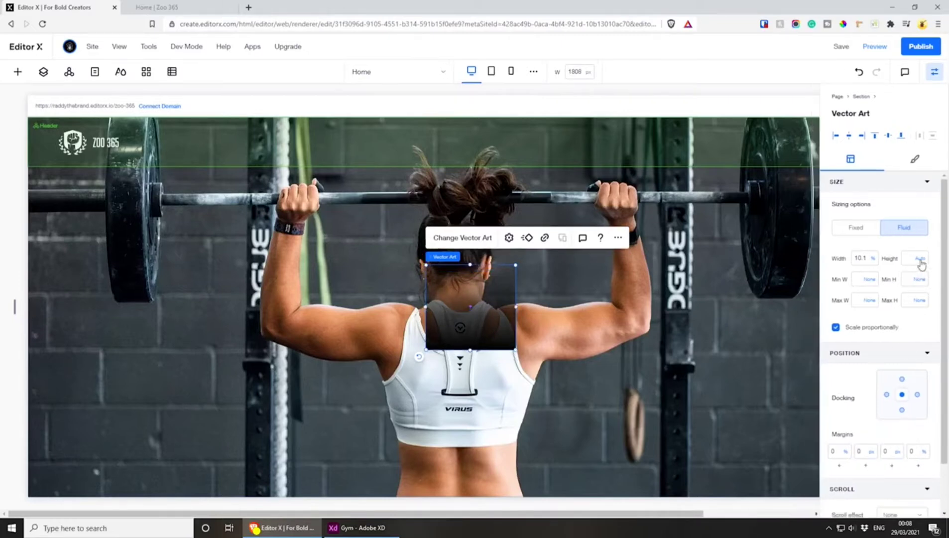
Size the gradient vector art to 100% height and 100% width of the hero section
click(911, 258)
text(100)
click(920, 259)
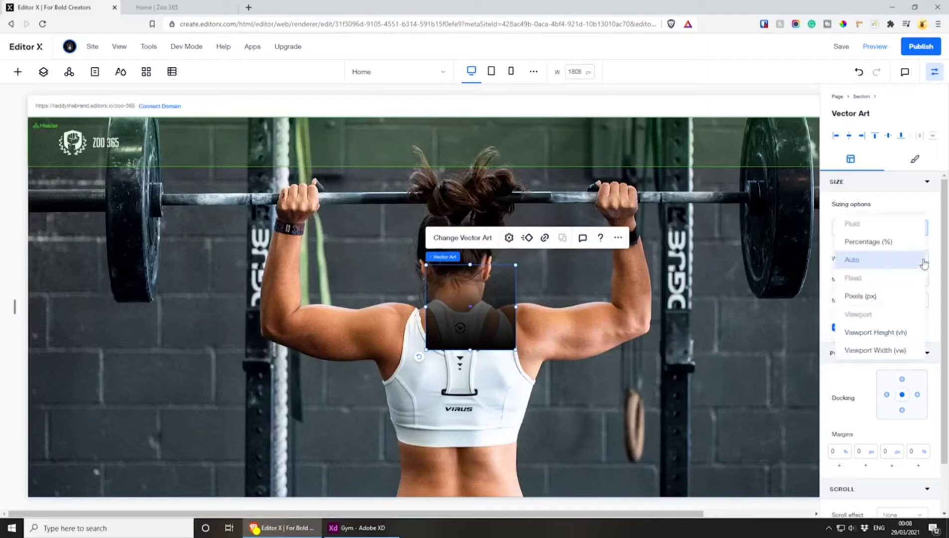
click(905, 246)
click(918, 260)
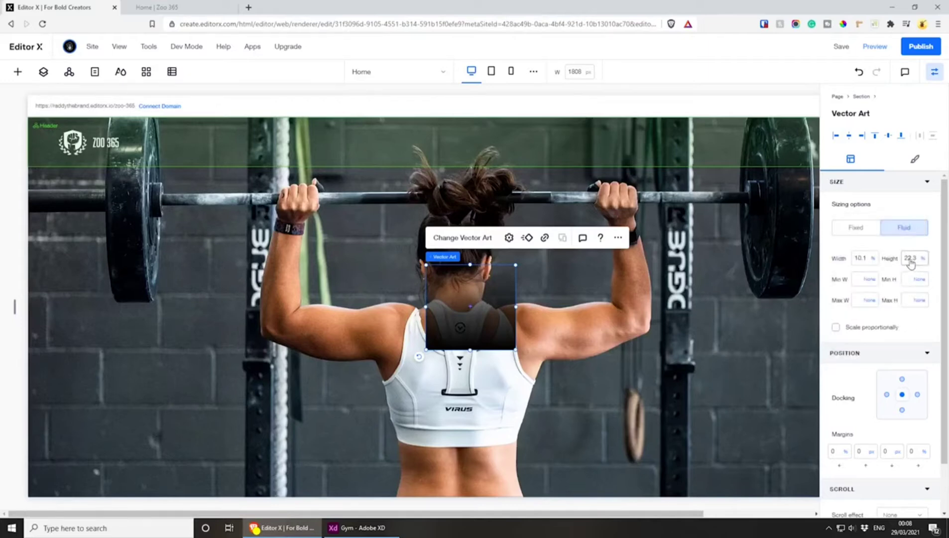
key(Return)
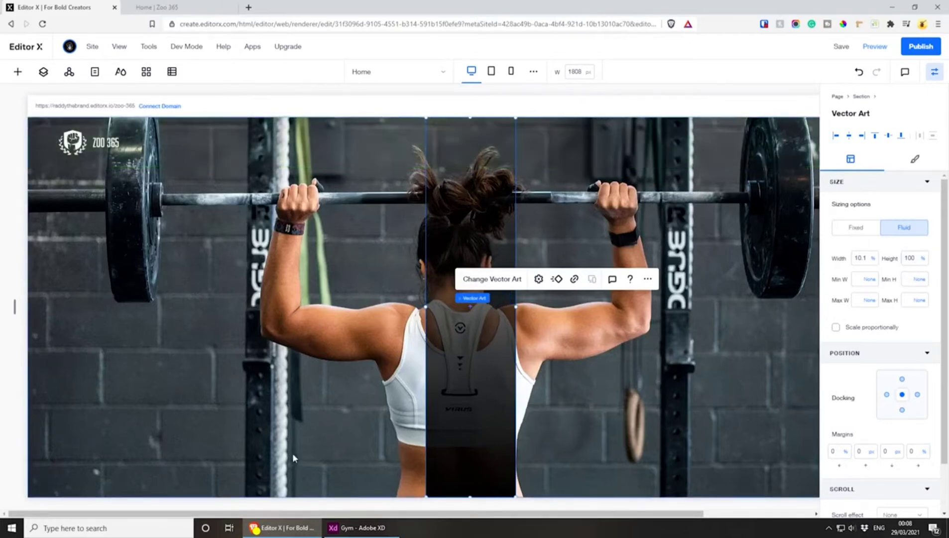
click(865, 262)
key(Return)
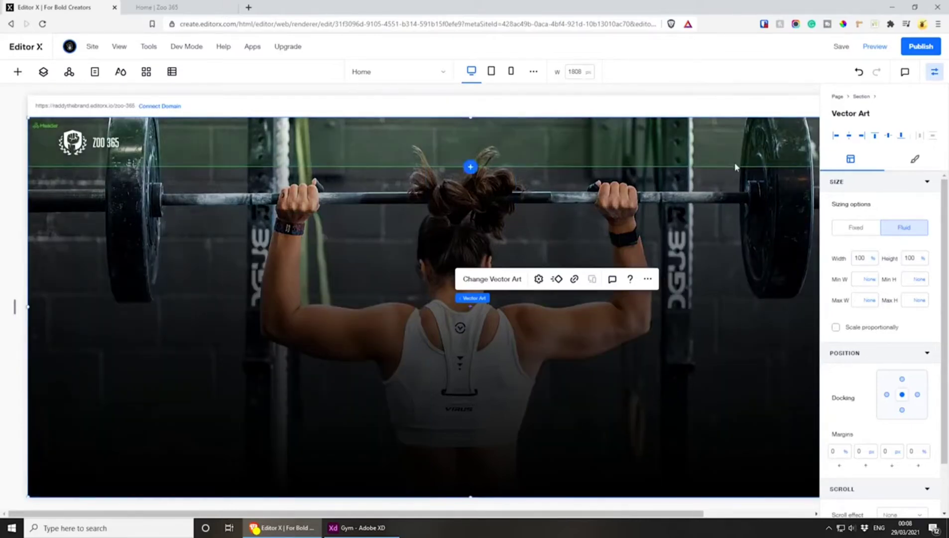
Try site greys and white as the text color for the header menu's clicked state
drag(400, 512, 597, 511)
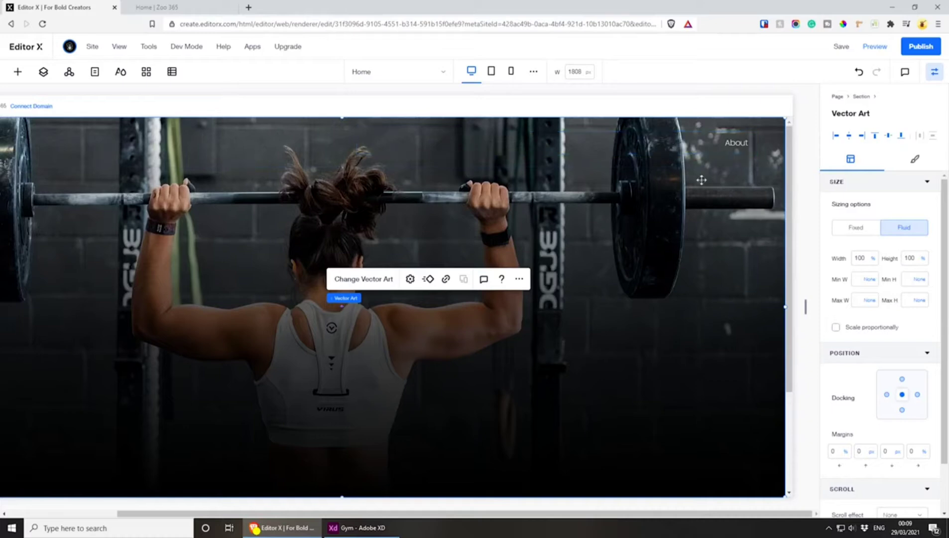
click(706, 144)
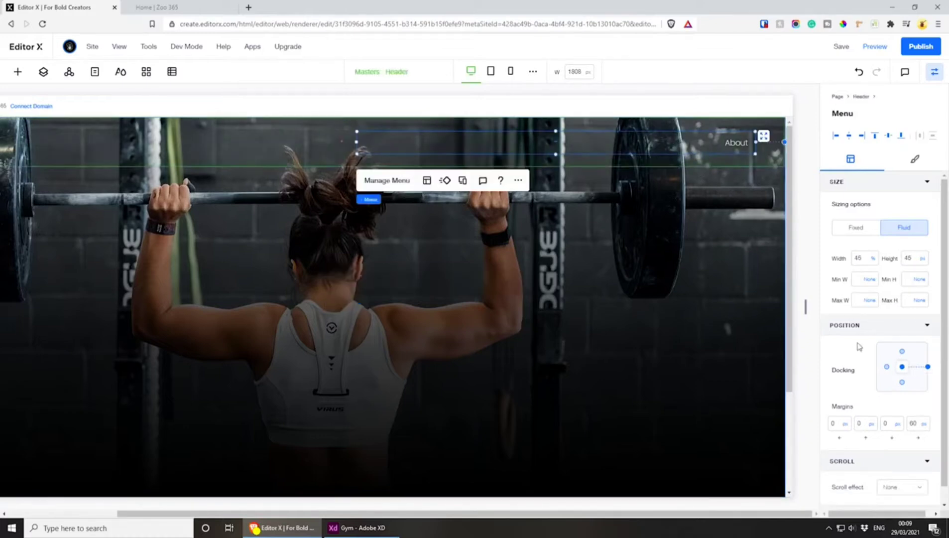
click(915, 160)
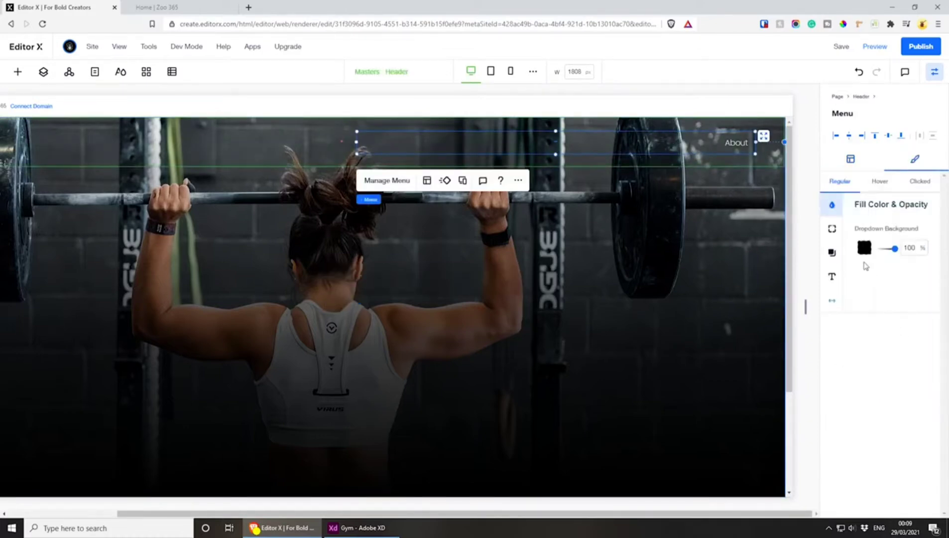
click(909, 186)
click(920, 231)
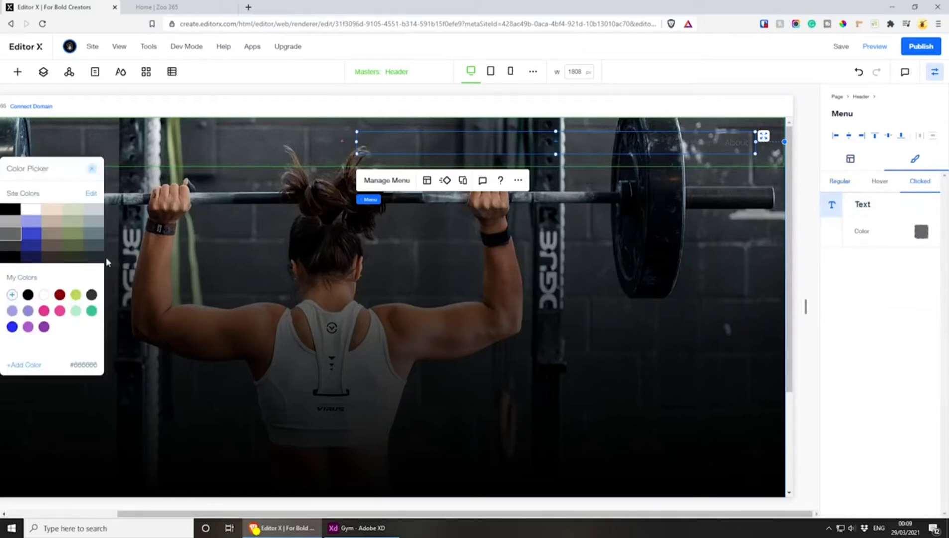
click(6, 222)
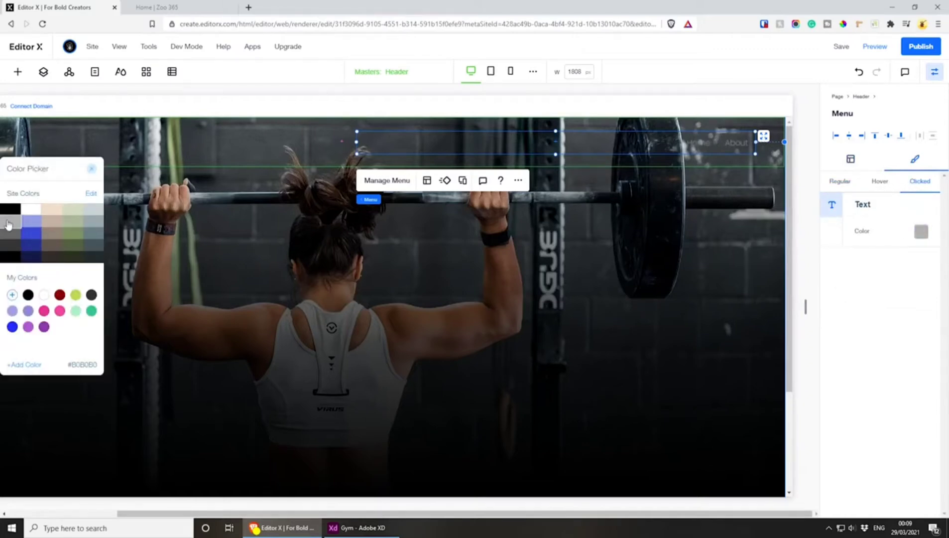
click(28, 294)
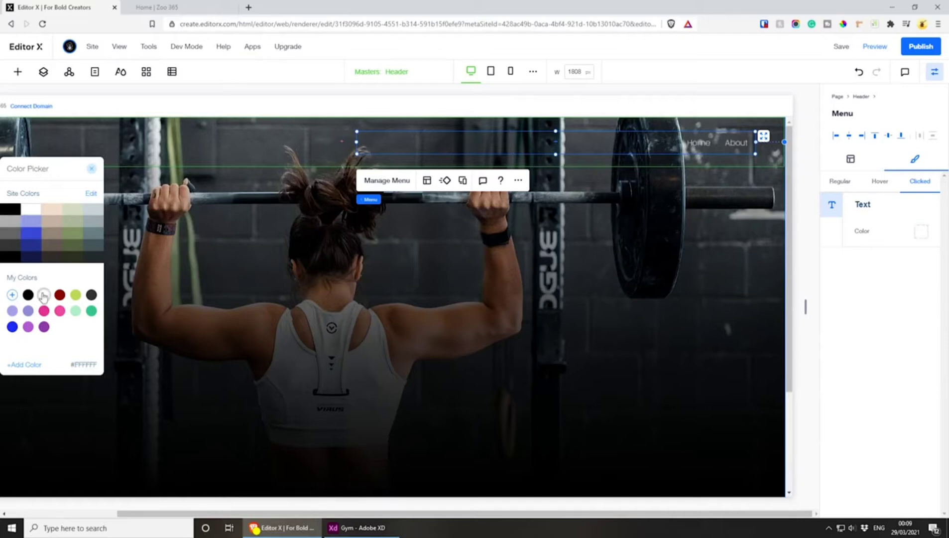
click(8, 223)
click(9, 233)
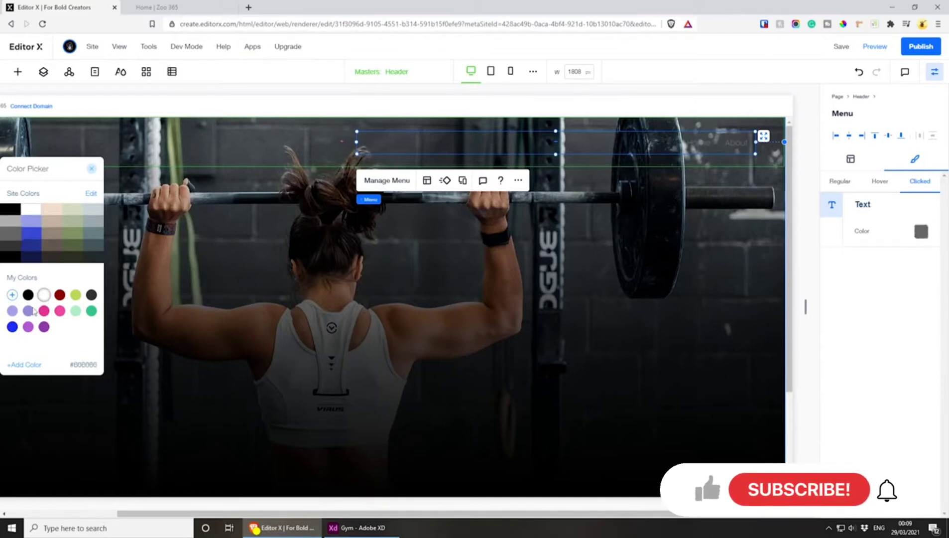
Try a custom #EDEDED for the menu's clicked-state text, and switch it to the site grey #B0B0B0
click(43, 295)
click(21, 366)
drag(29, 223, 19, 219)
click(96, 371)
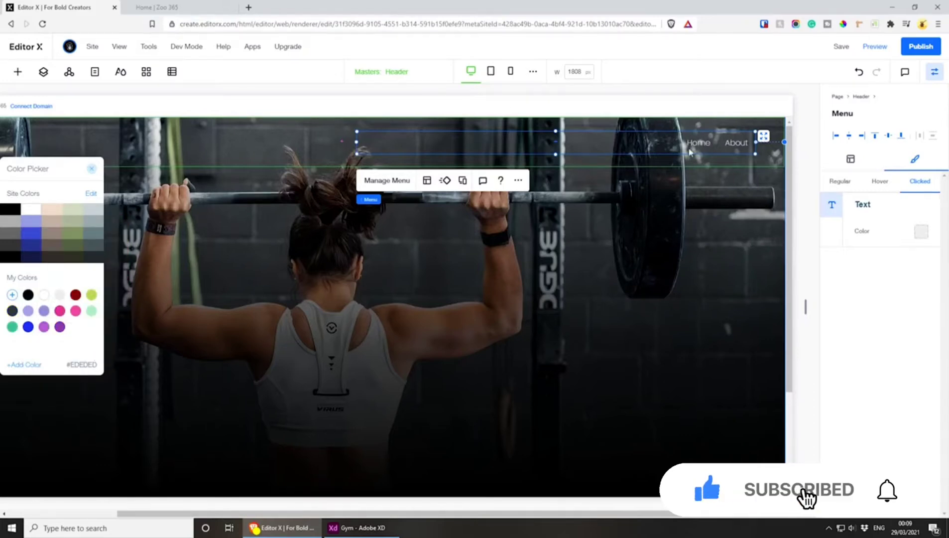
click(4, 225)
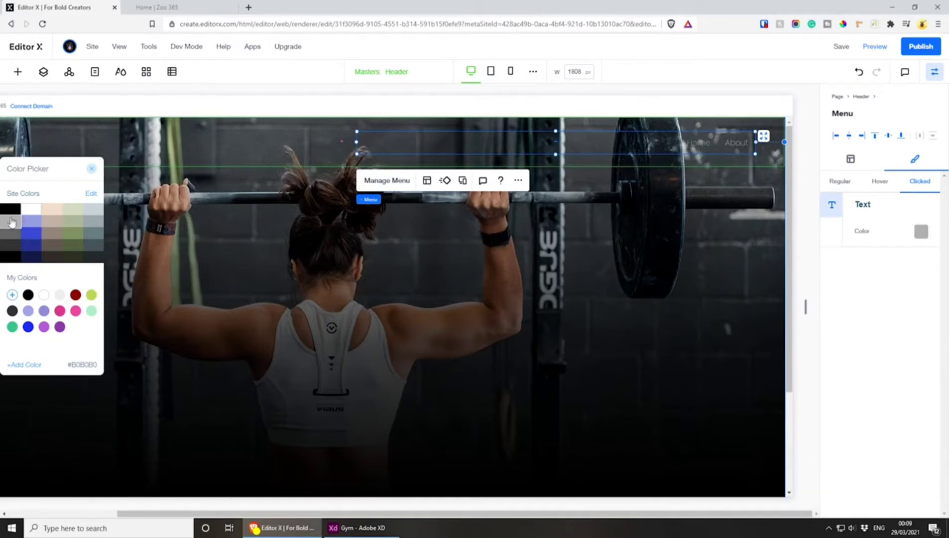
drag(40, 163, 406, 184)
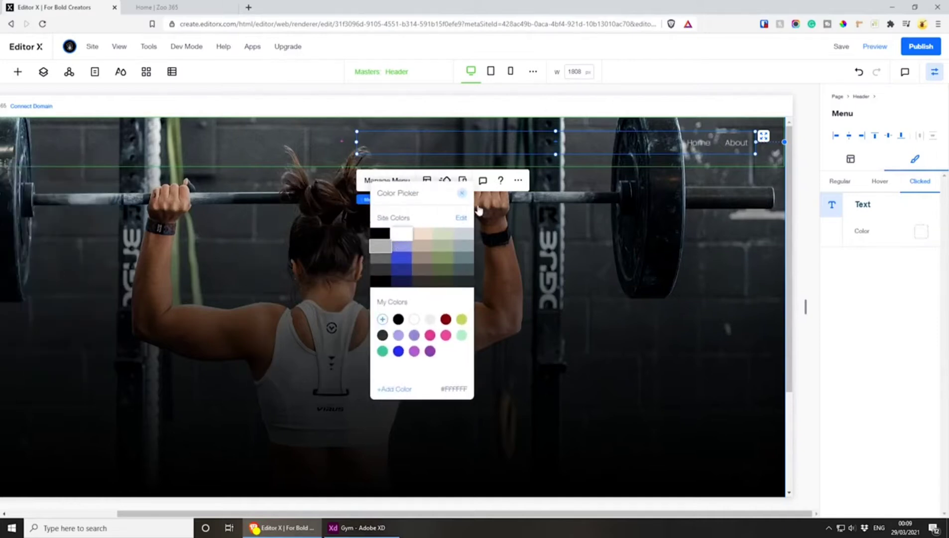
click(461, 189)
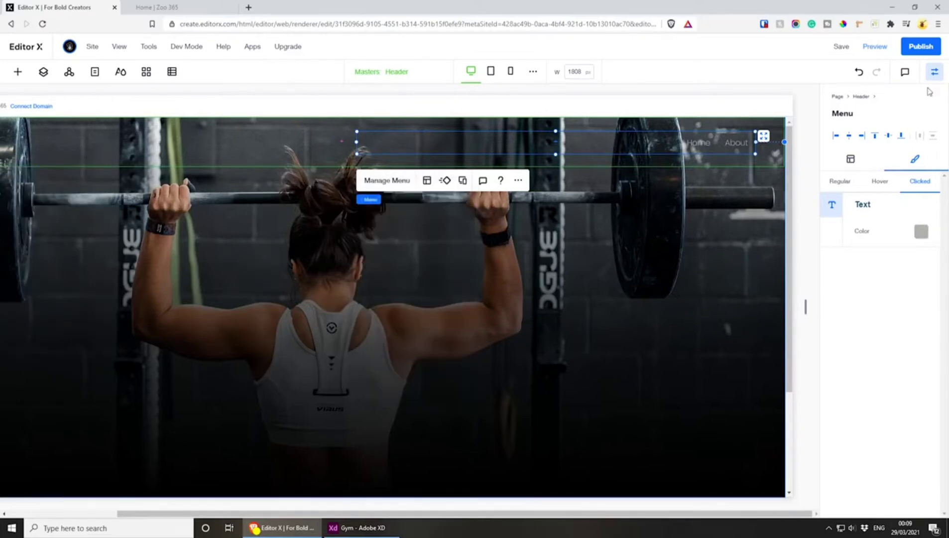
Compare the menu's regular text style, and set the clicked-state text to a new custom color, #D9D9D9
click(849, 185)
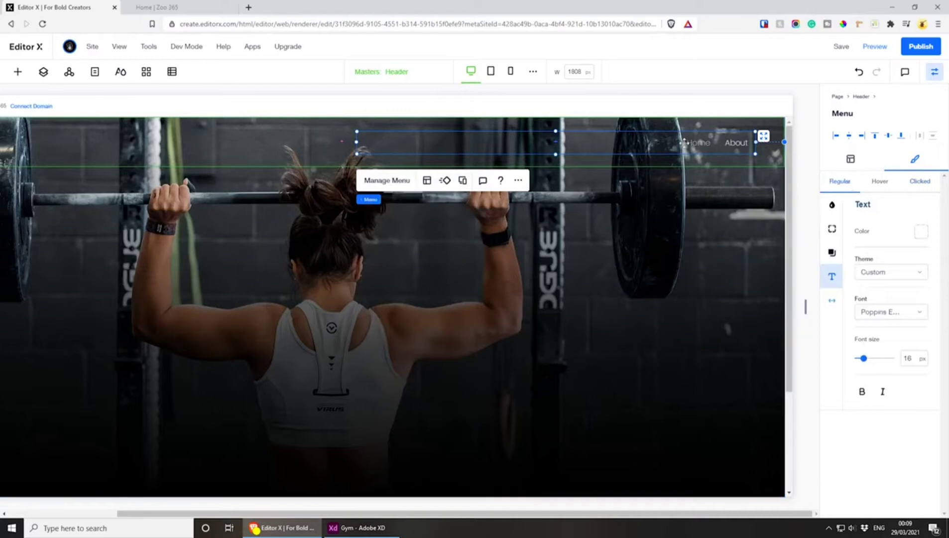
click(919, 181)
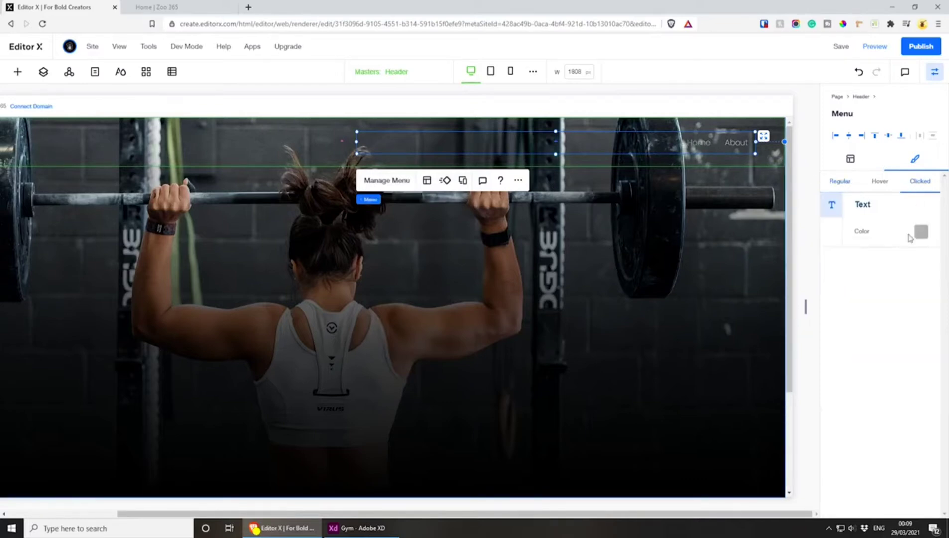
click(921, 232)
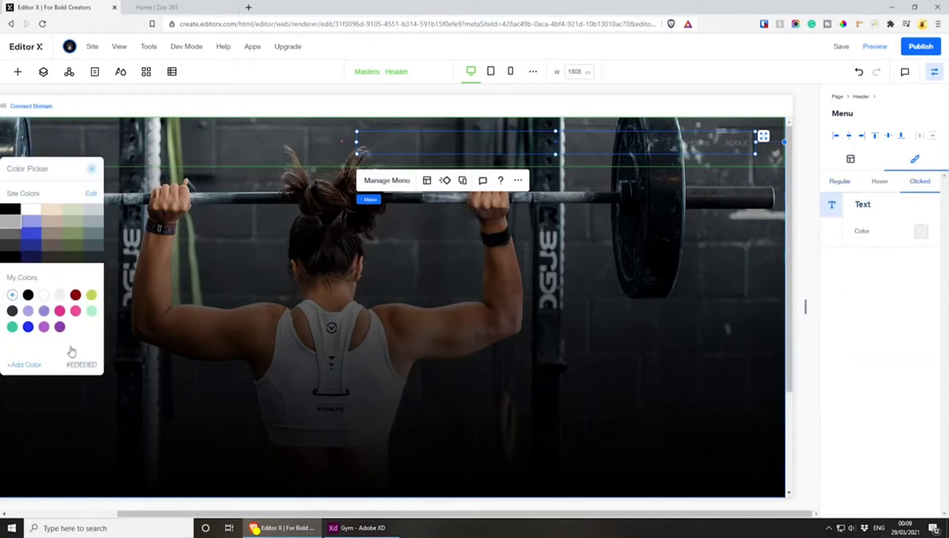
click(24, 364)
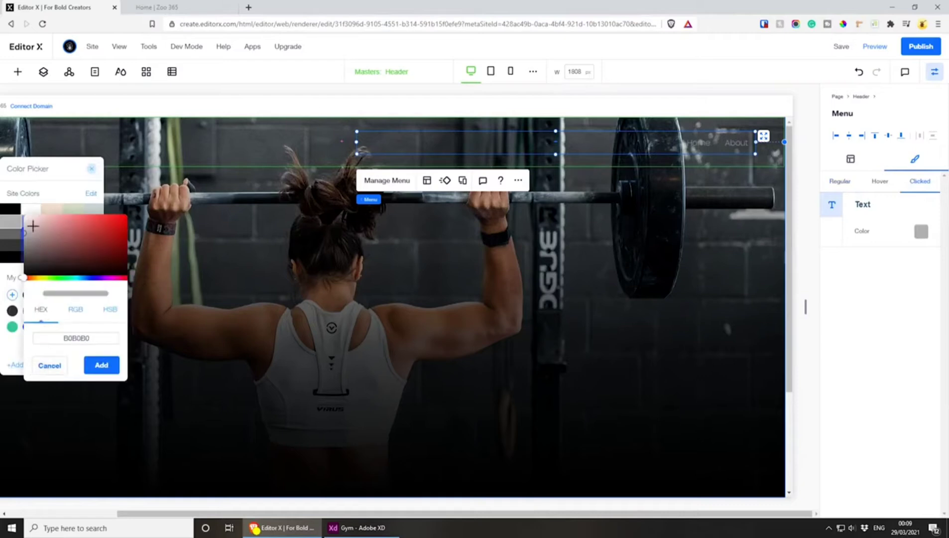
click(17, 227)
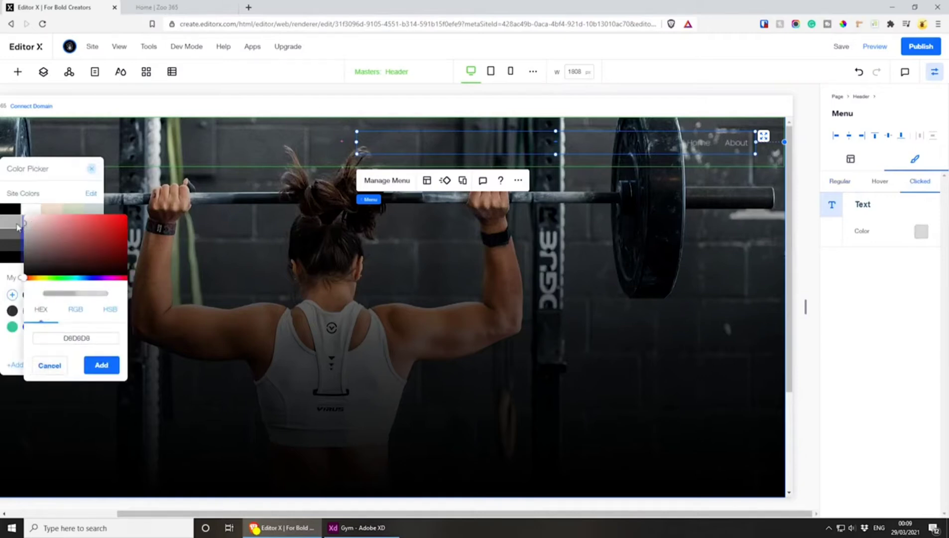
click(101, 364)
drag(84, 169, 468, 232)
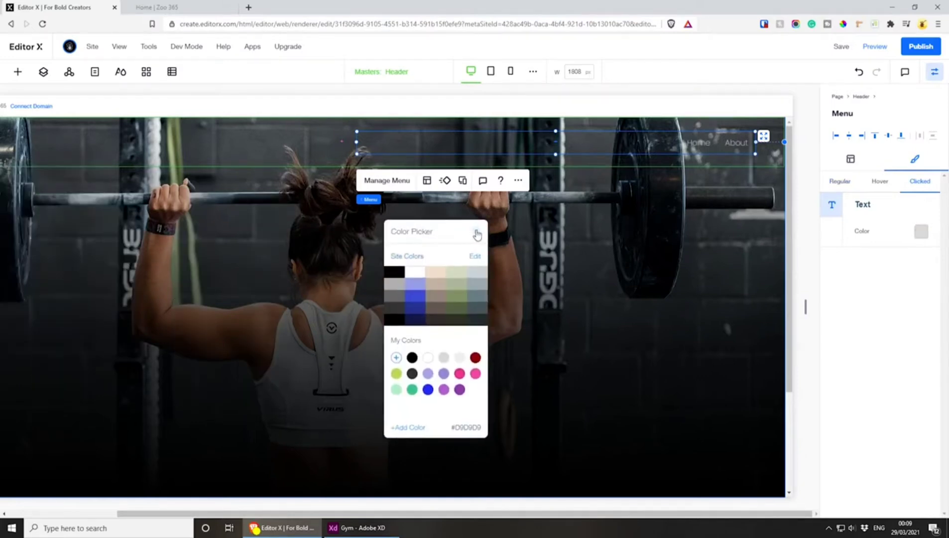
click(477, 233)
Review the menu's regular text style, save the site and close the inspector
click(843, 182)
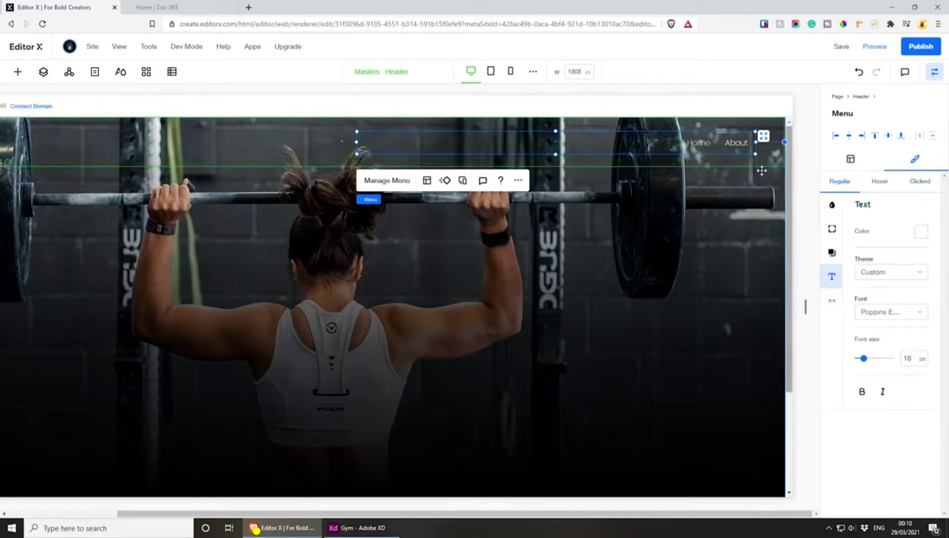
click(838, 47)
click(934, 72)
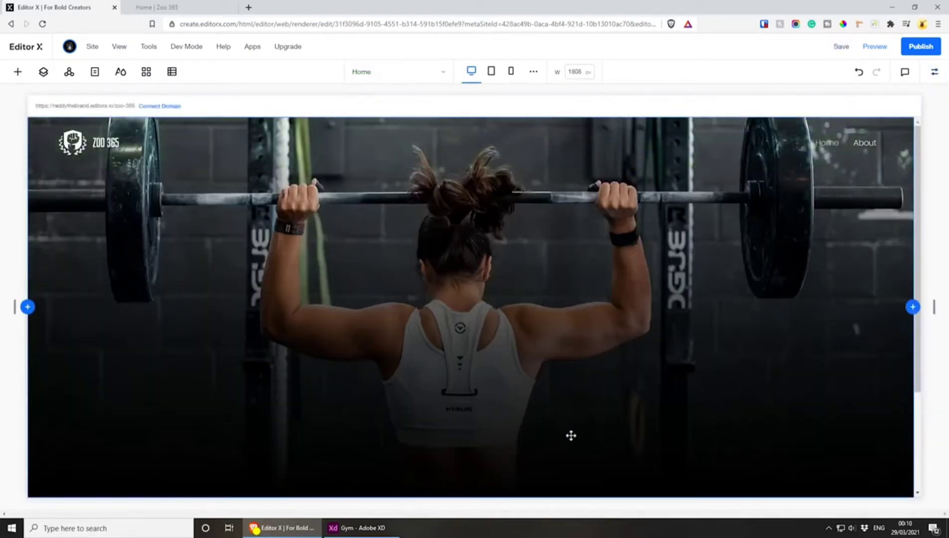
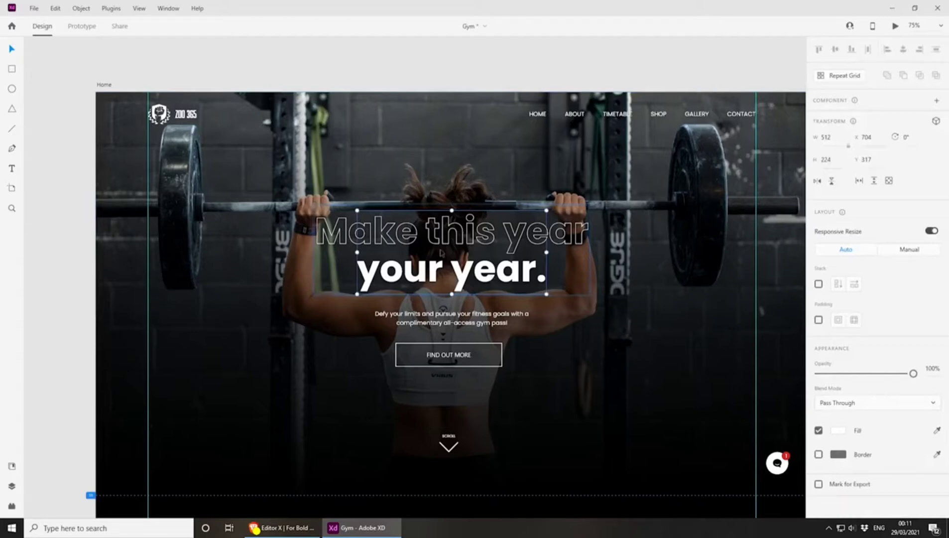
Select the whole "Make this year your year." title group in the hero and export it as an optimized SVG with embedded images
double_click(351, 225)
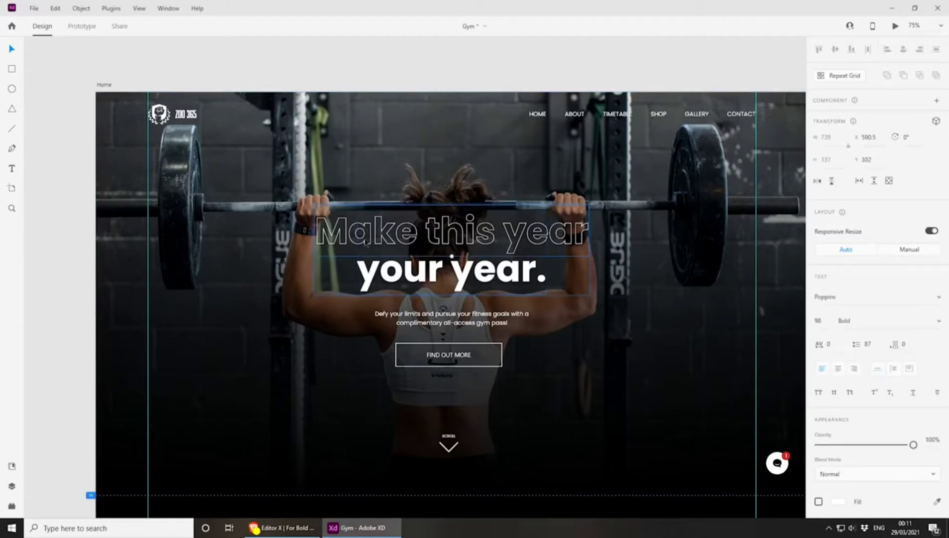
click(296, 80)
click(441, 243)
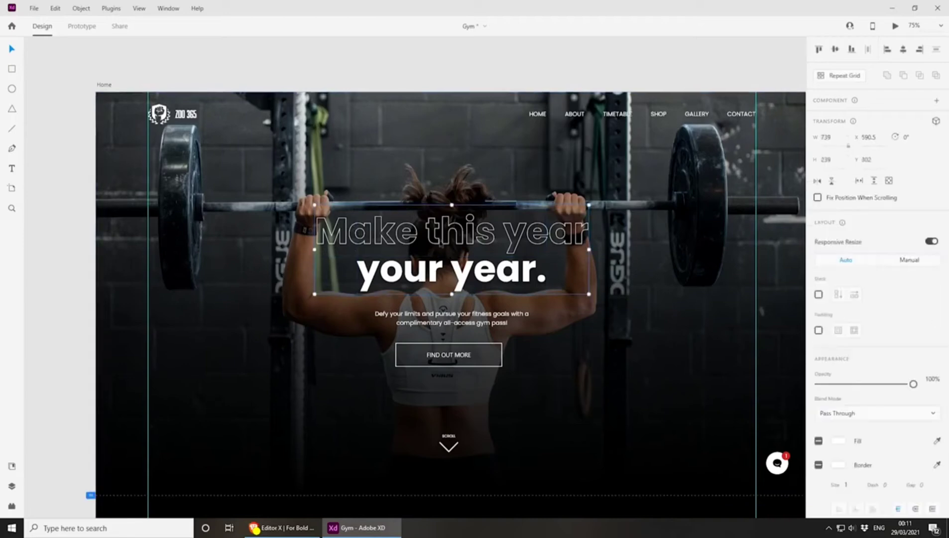
click(33, 9)
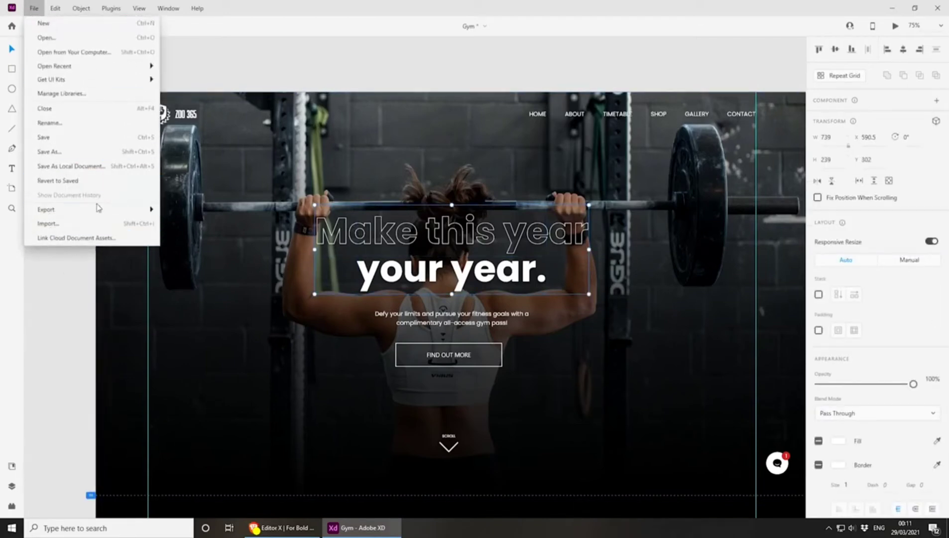
mouse_move(102, 213)
click(212, 224)
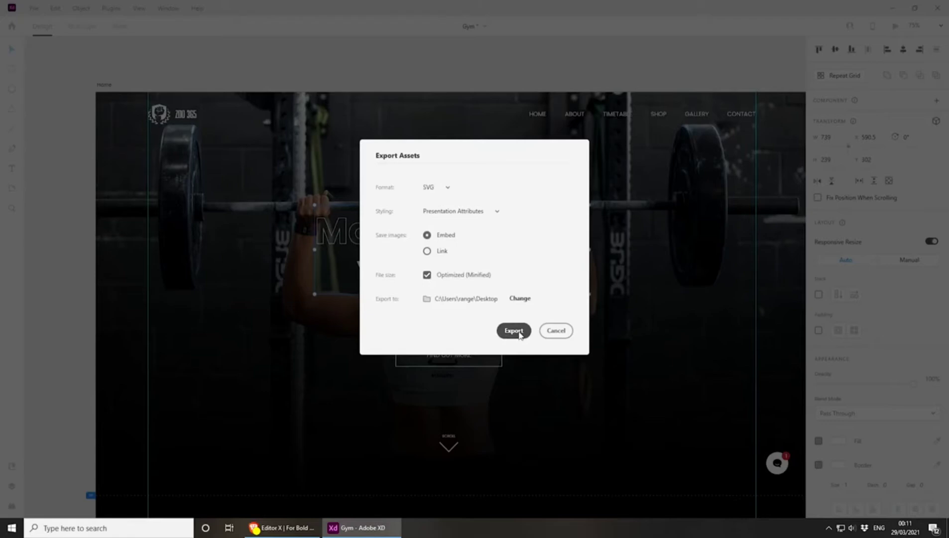
click(519, 333)
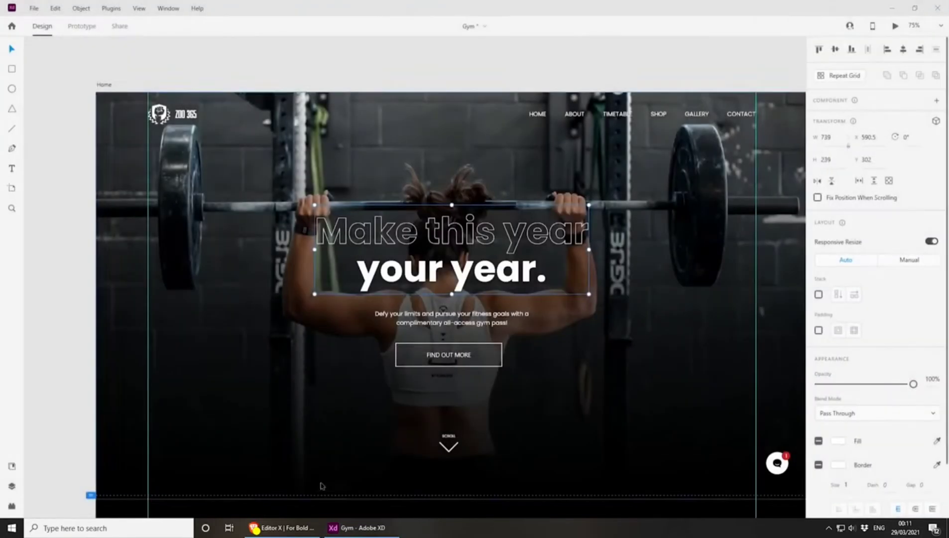
Switch to Editor X and add a basic star shape in the middle of the hero section
click(287, 534)
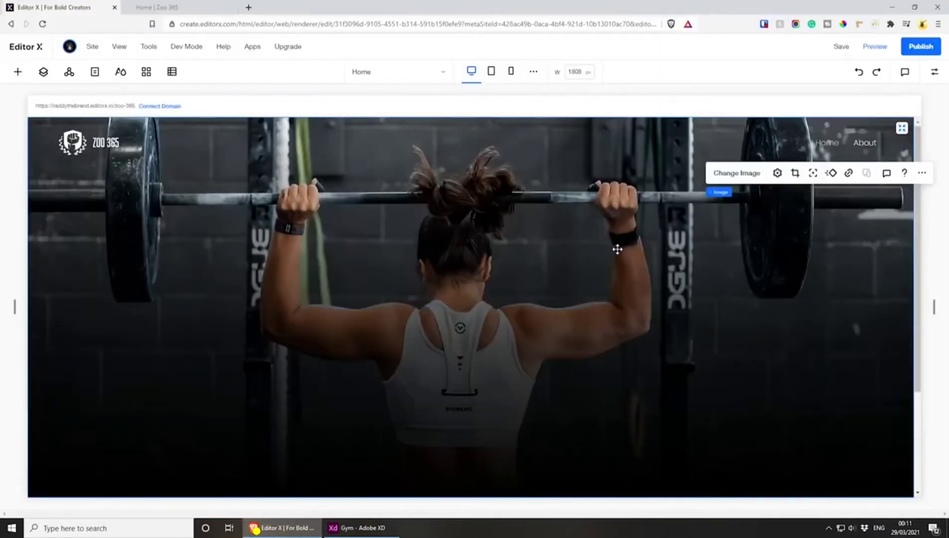
click(18, 71)
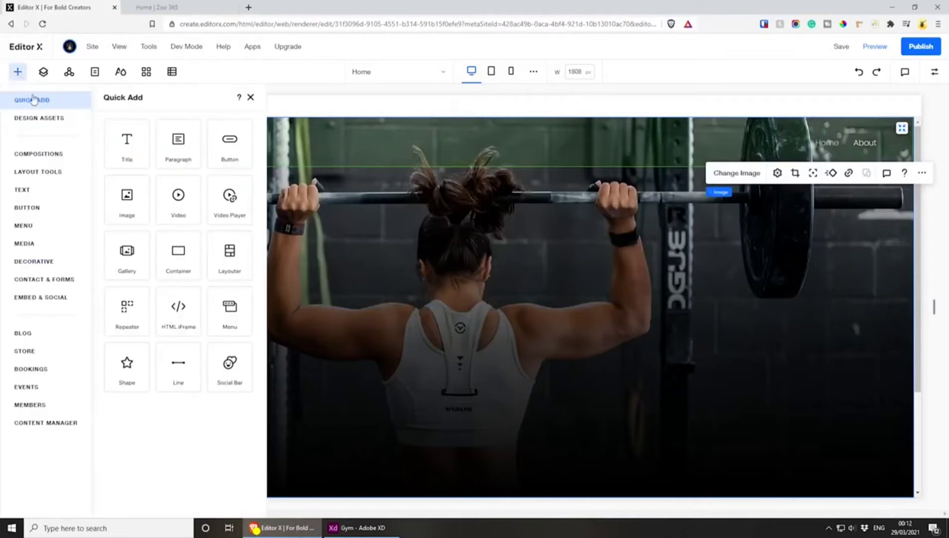
click(127, 367)
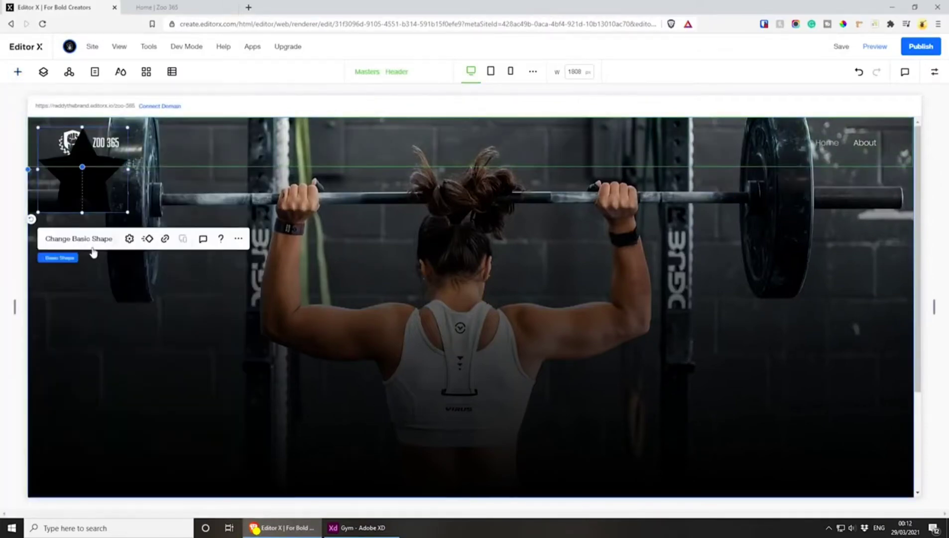
drag(76, 180, 470, 319)
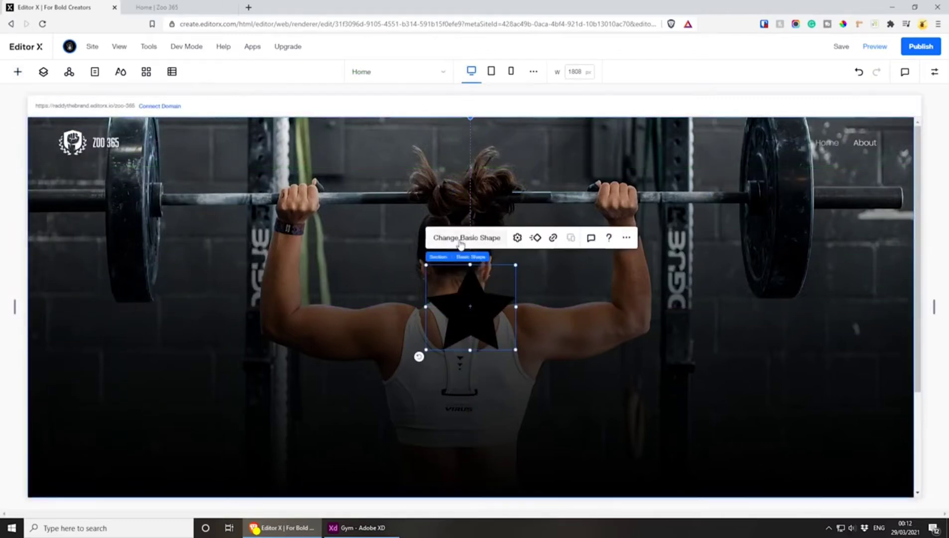
Upload title.svg to the site files and replace the star shape with it
click(461, 244)
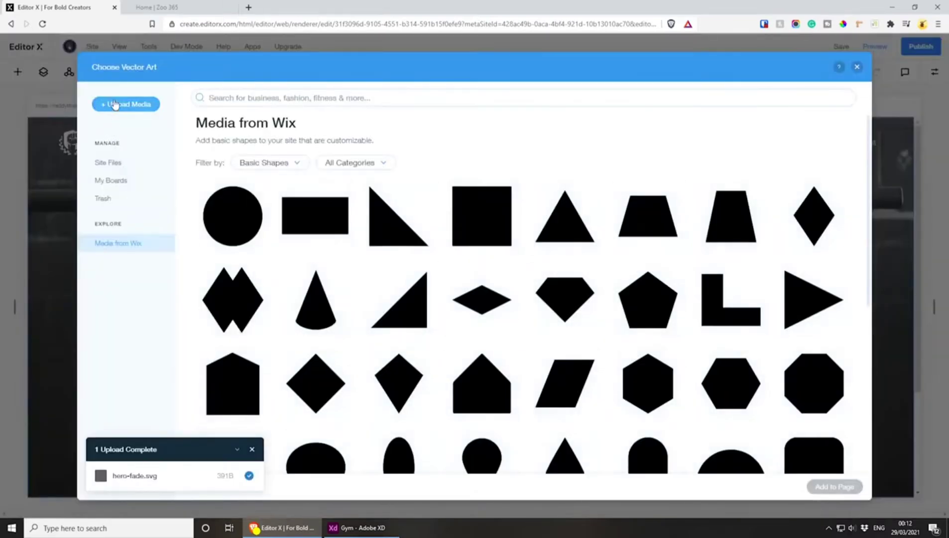
click(114, 105)
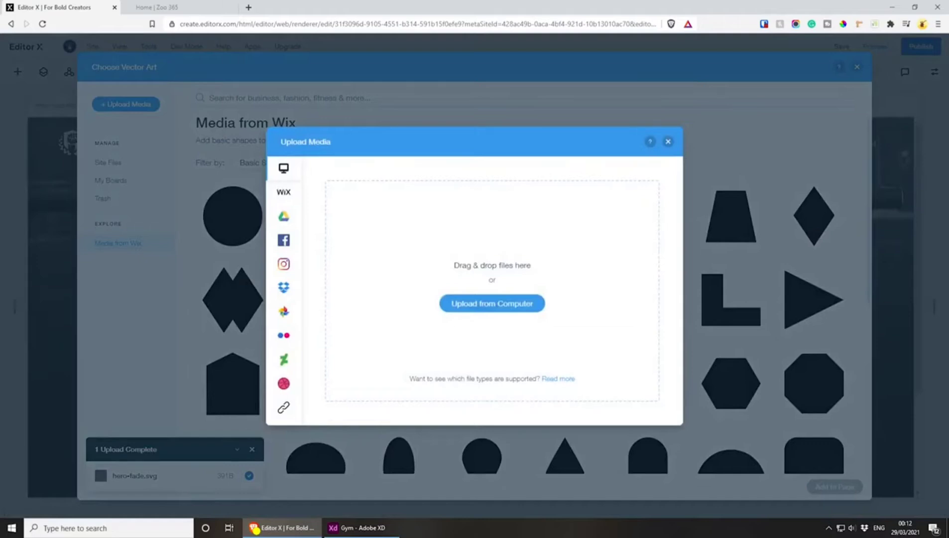
drag(515, 212, 541, 349)
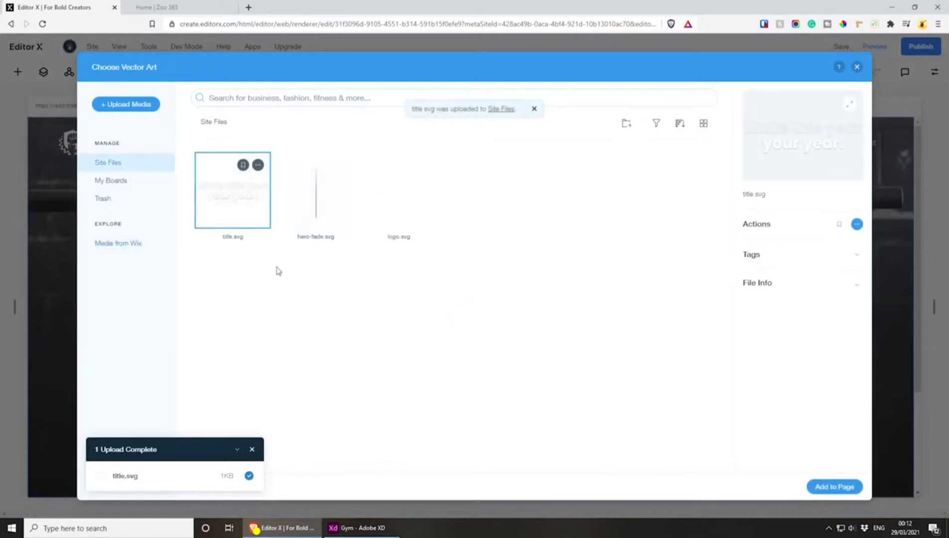
click(834, 487)
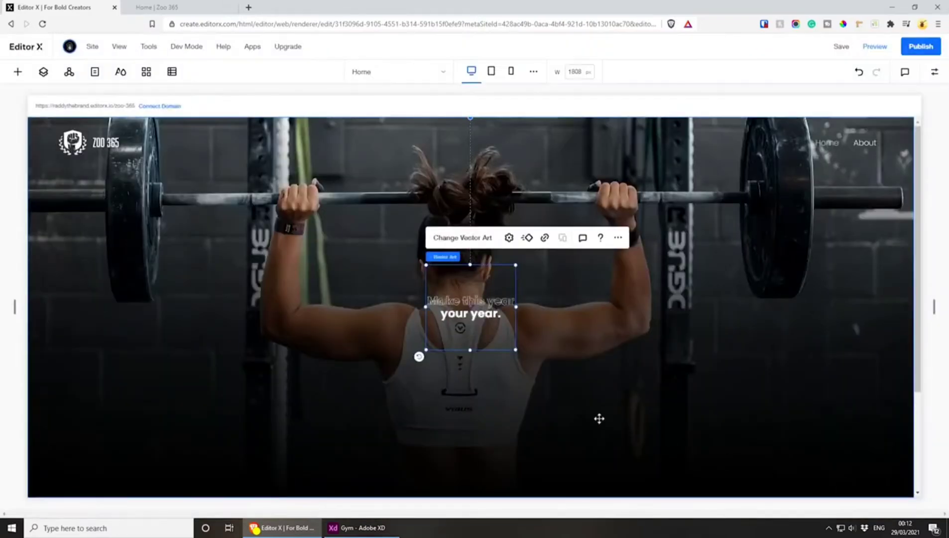
Enlarge the title vector art to nearly three times its width and center it in the hero section
drag(515, 350, 641, 441)
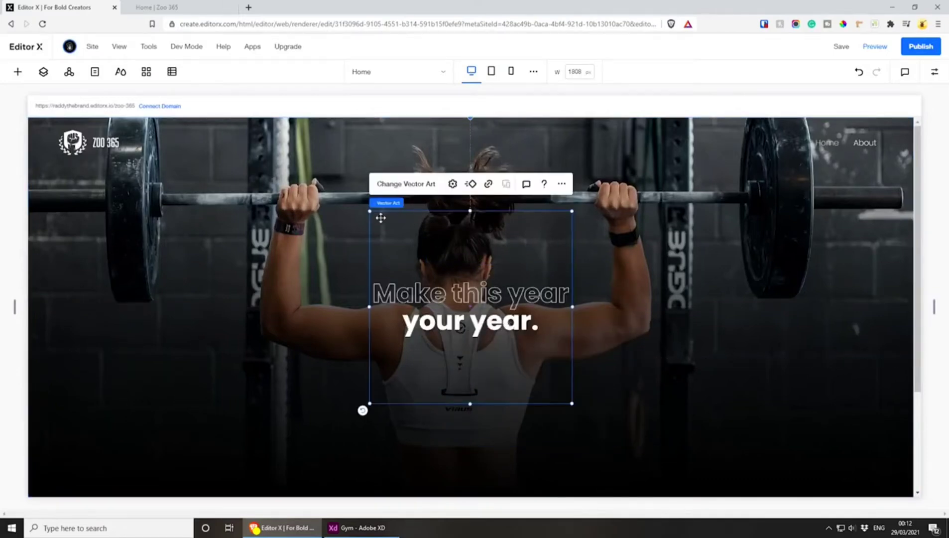
drag(573, 211, 632, 154)
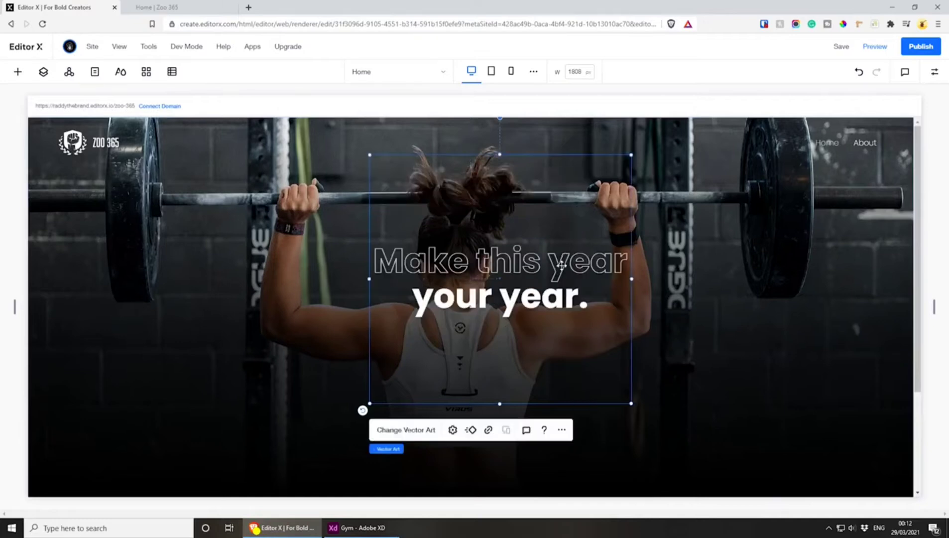
drag(559, 268, 530, 298)
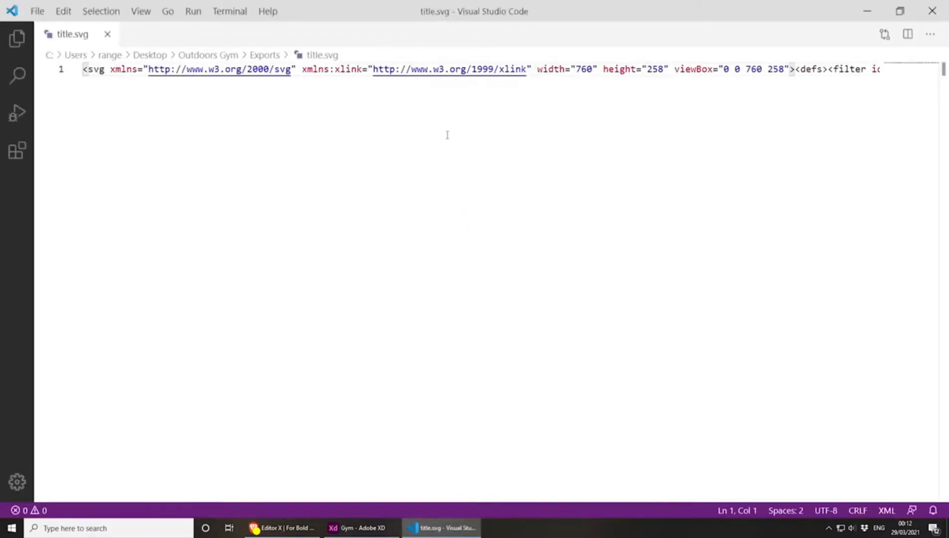
Examine the font family, font size, weight and text content in the code of title.svg in Visual Studio Code
drag(138, 491, 634, 469)
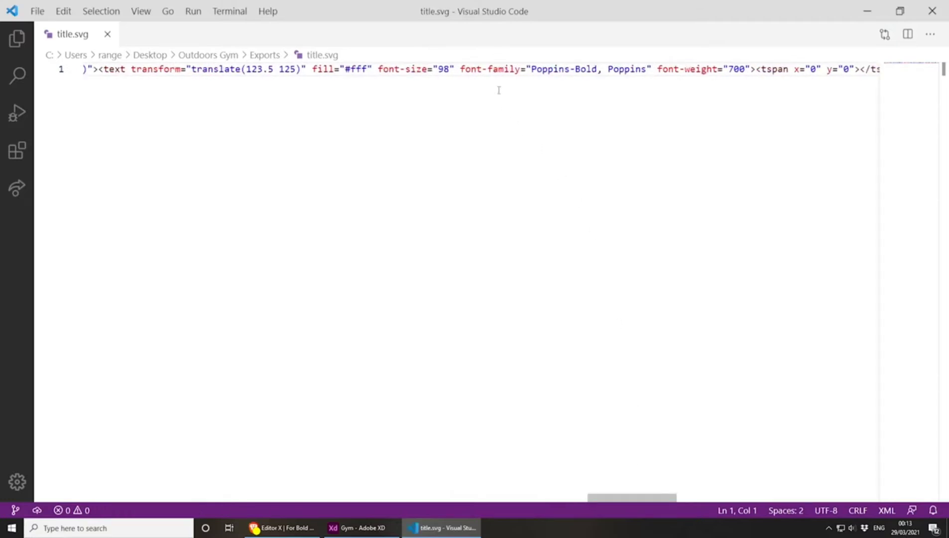
mouse_move(460, 70)
mouse_down()
mouse_move(636, 69)
mouse_move(465, 70)
mouse_up()
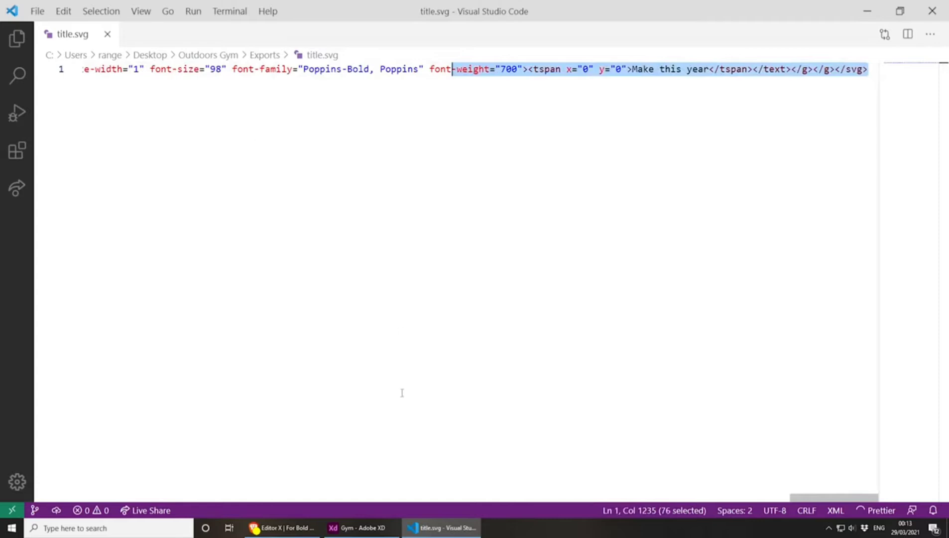
drag(330, 112, 333, 77)
click(420, 69)
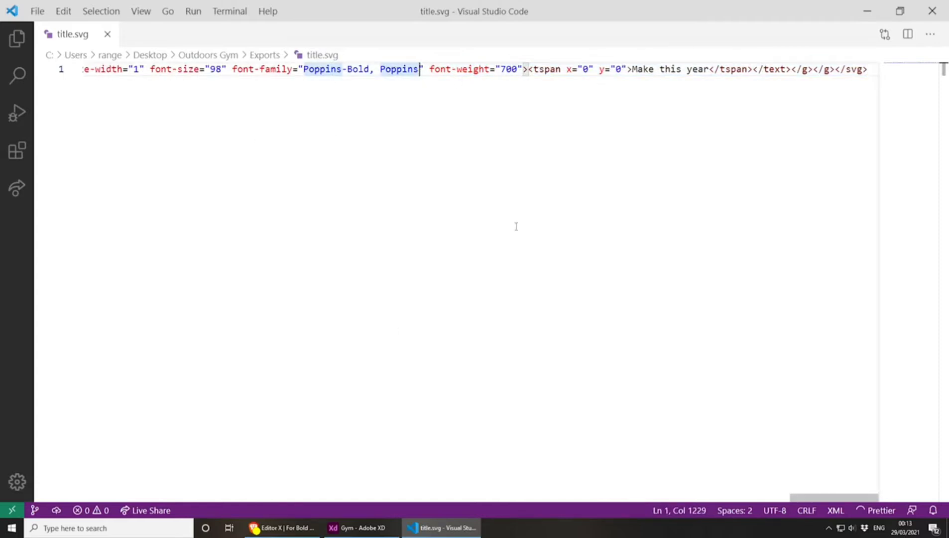
mouse_move(632, 69)
mouse_down()
mouse_move(871, 69)
mouse_move(628, 69)
mouse_up()
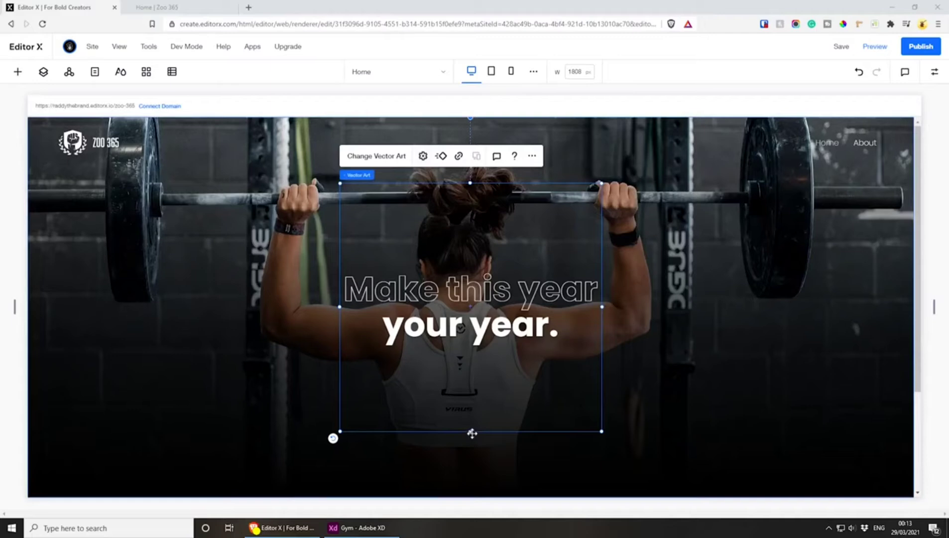
Reduce the title vector art's box height to about 181 px and center it vertically in the hero in Editor X
drag(472, 433, 476, 273)
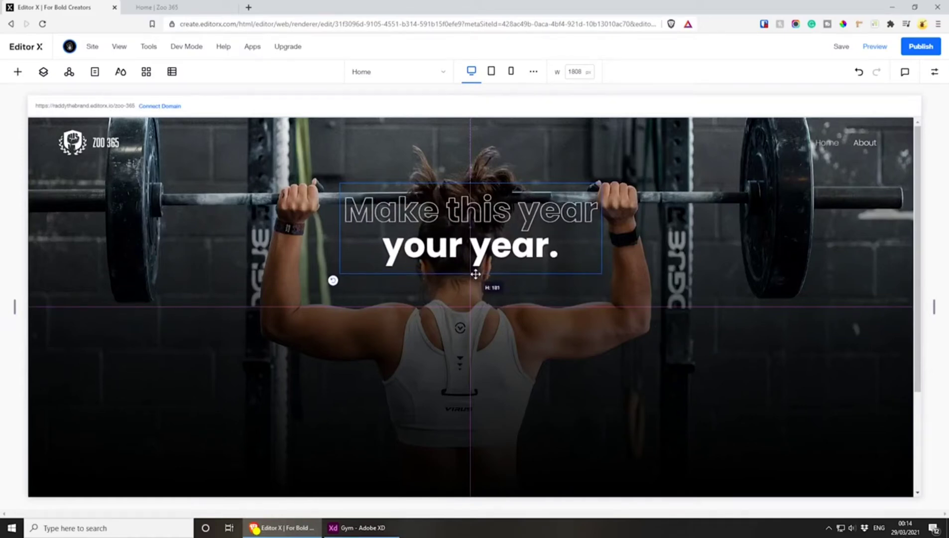
drag(476, 274, 475, 274)
drag(483, 214, 483, 291)
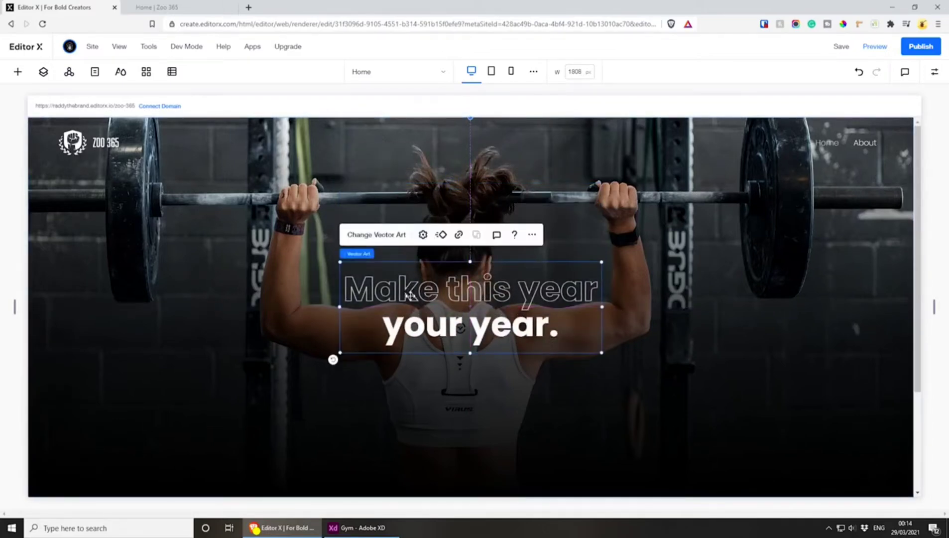
Switch to Adobe XD and copy the hero's paragraph text from below the title
click(357, 528)
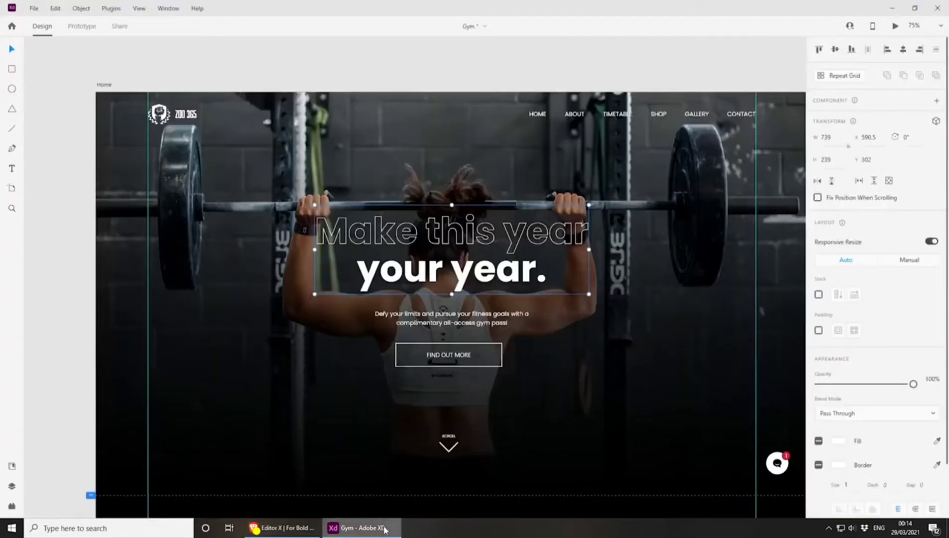
click(437, 314)
scroll(438, 313, up, 2)
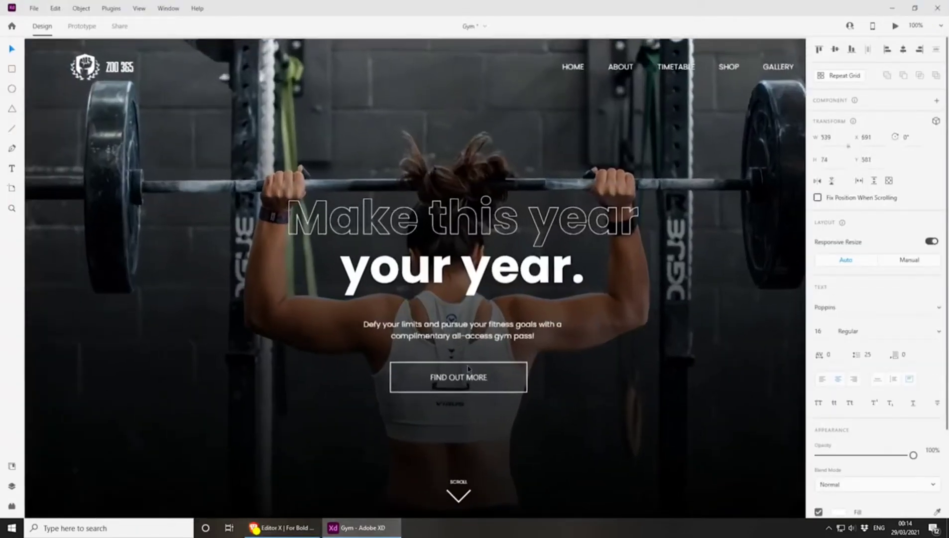
scroll(473, 297, down, 2)
key(Return)
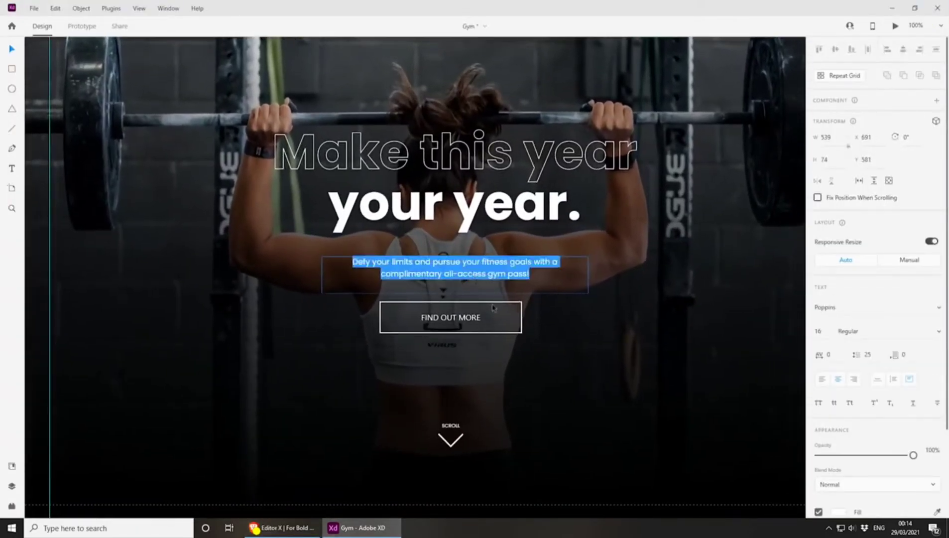
Switch to Editor X, add a paragraph text element and center it just below the hero title
click(282, 527)
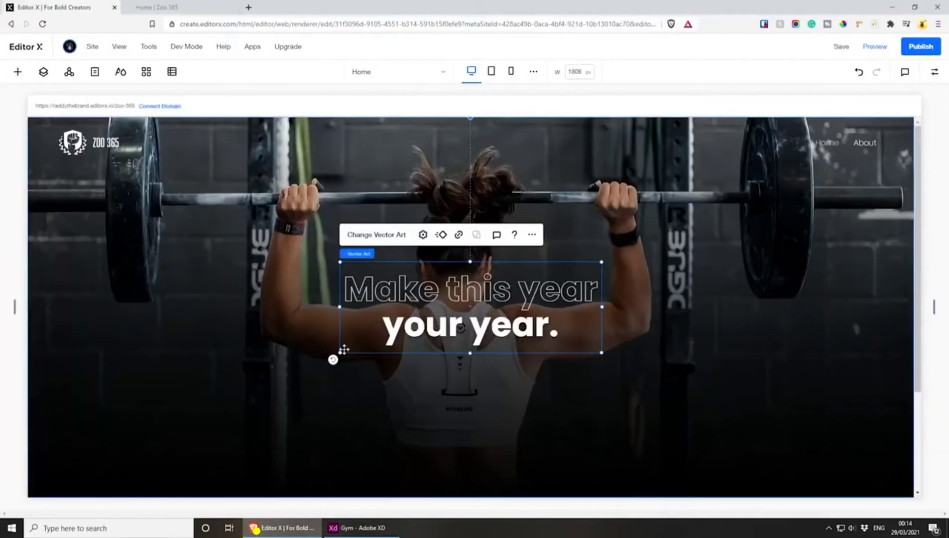
click(19, 73)
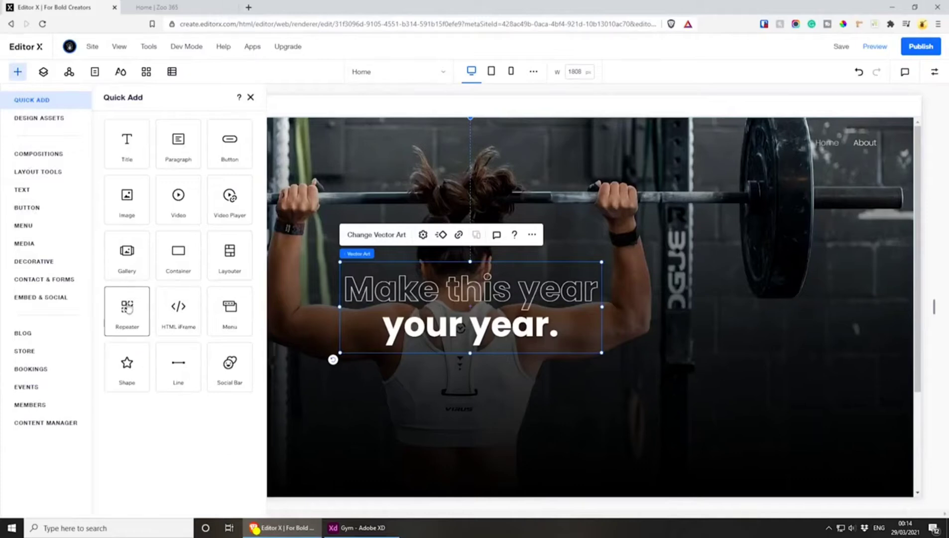
click(178, 142)
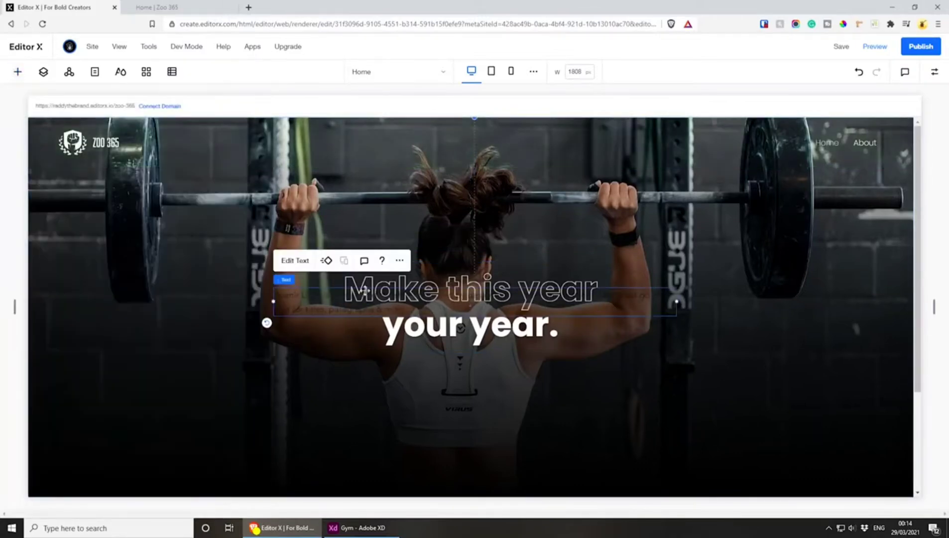
drag(313, 297, 356, 375)
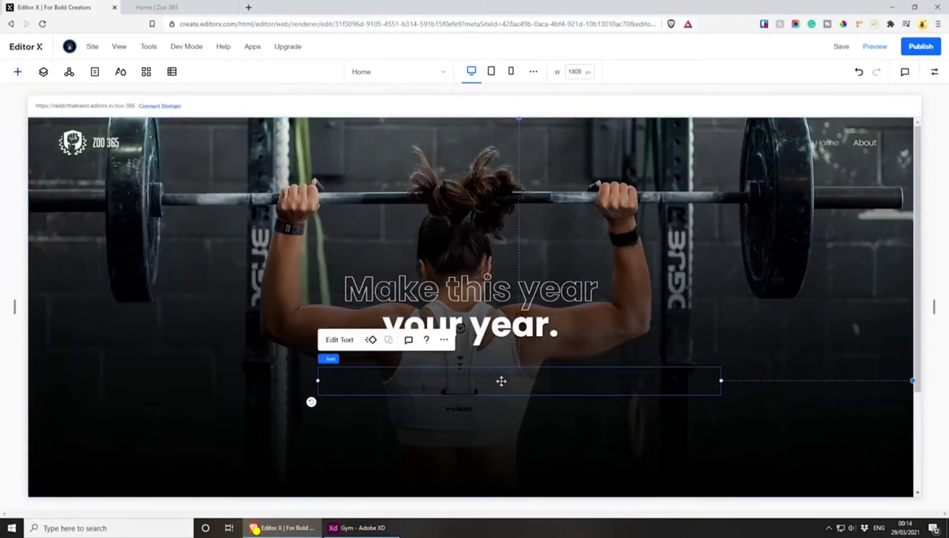
drag(502, 382, 473, 382)
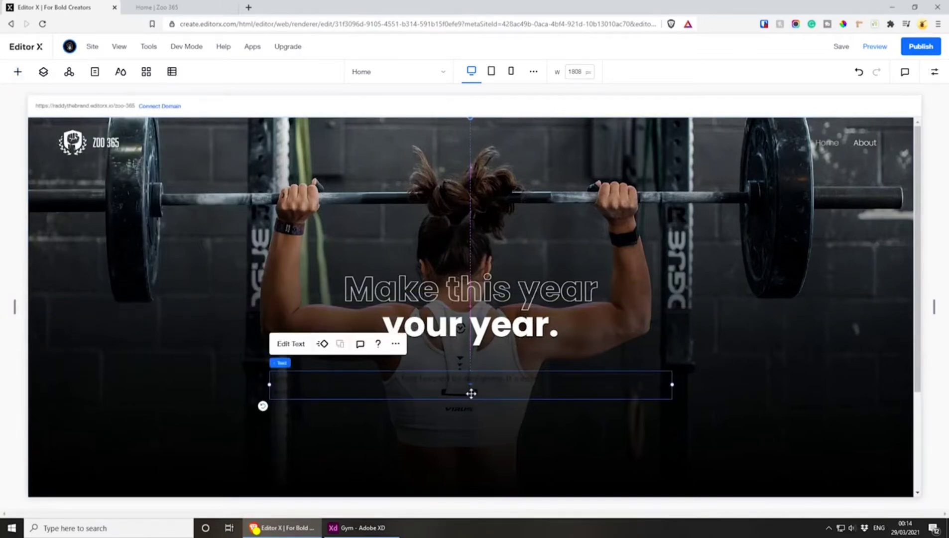
Replace the paragraph's placeholder with "Defy your limits and pursue your fitness goals with a complimentary all-access gym pass!"
double_click(353, 382)
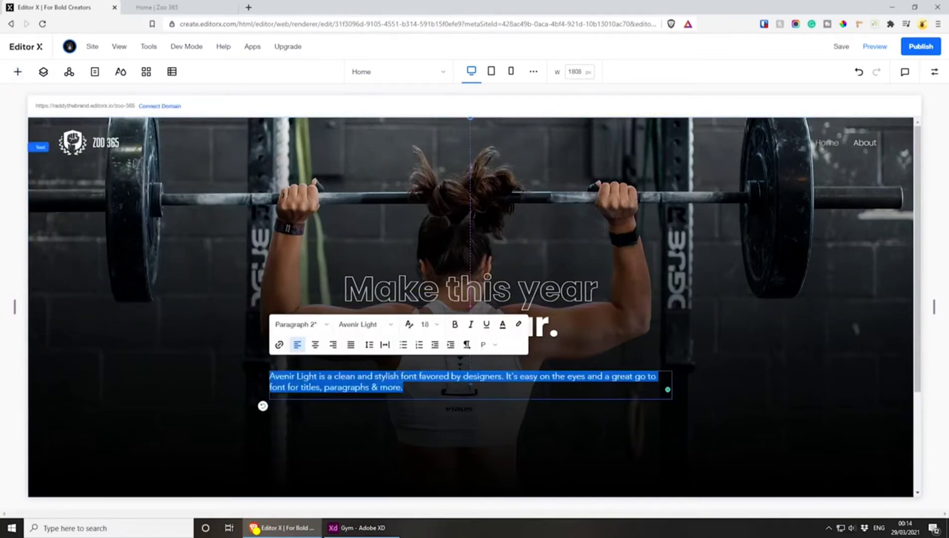
key(BackSpace)
key(ctrl+z)
key(BackSpace)
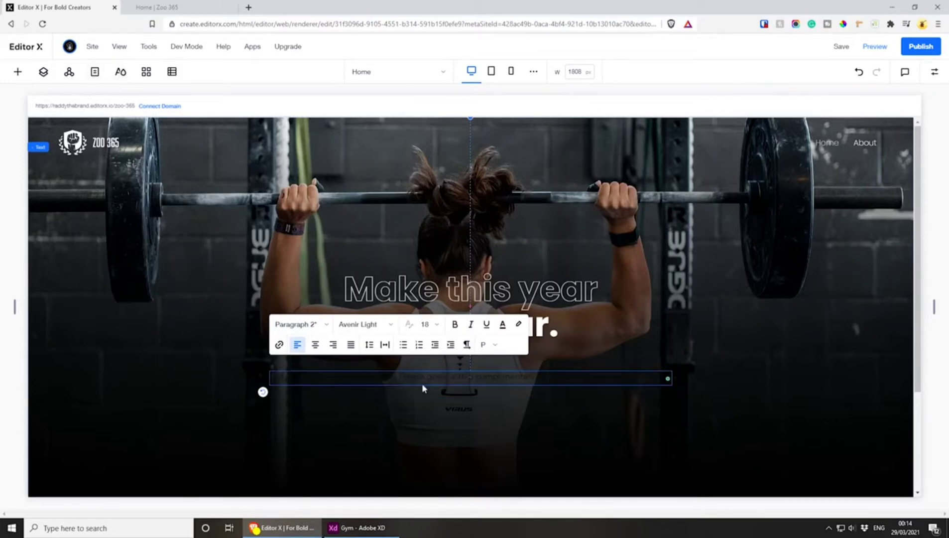
Choose white as the hero paragraph's text color and center-align the text
click(504, 326)
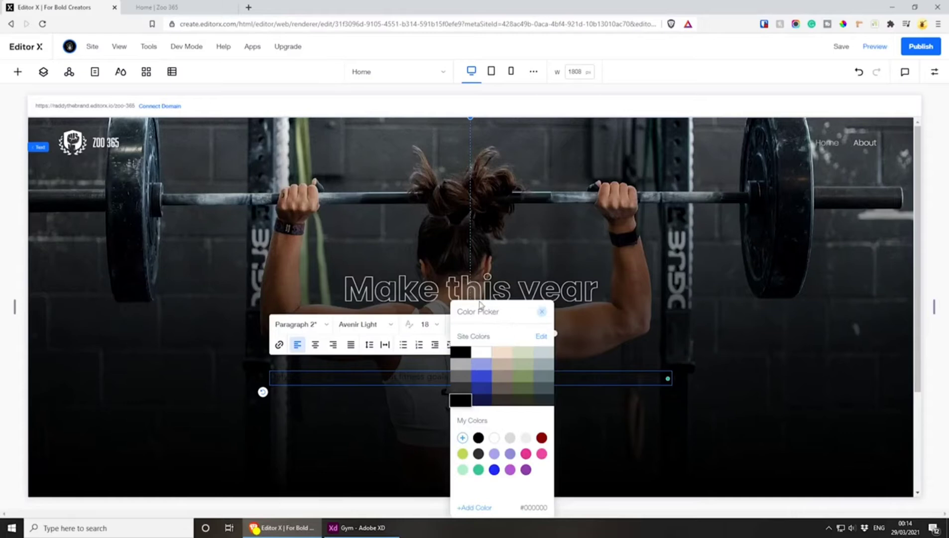
click(494, 438)
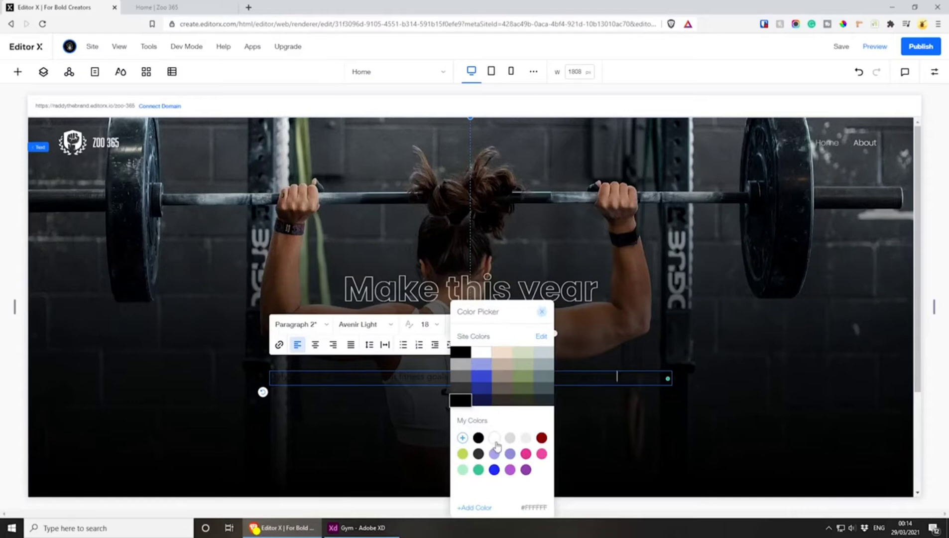
click(315, 349)
click(314, 349)
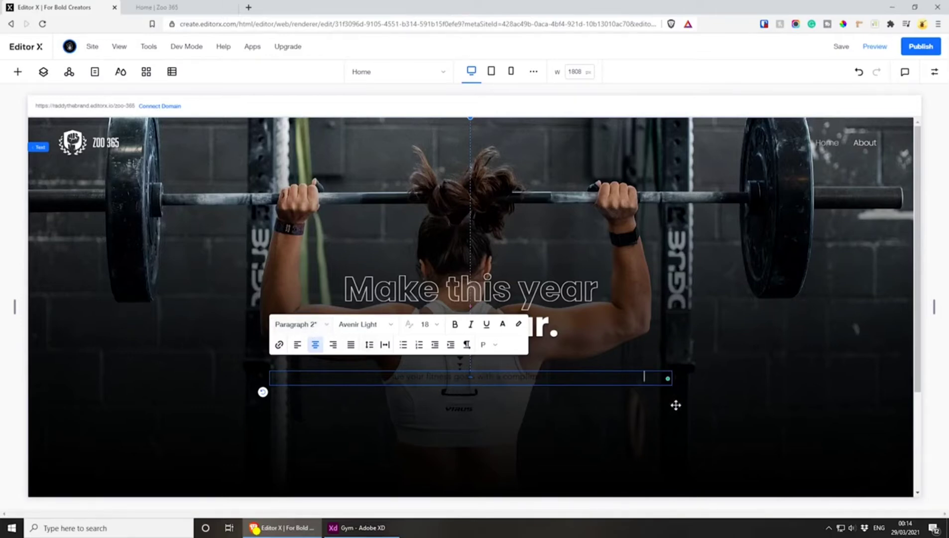
Apply the Paragraph 1 style to the hero paragraph and narrow its text box so the text wraps onto two lines
click(327, 327)
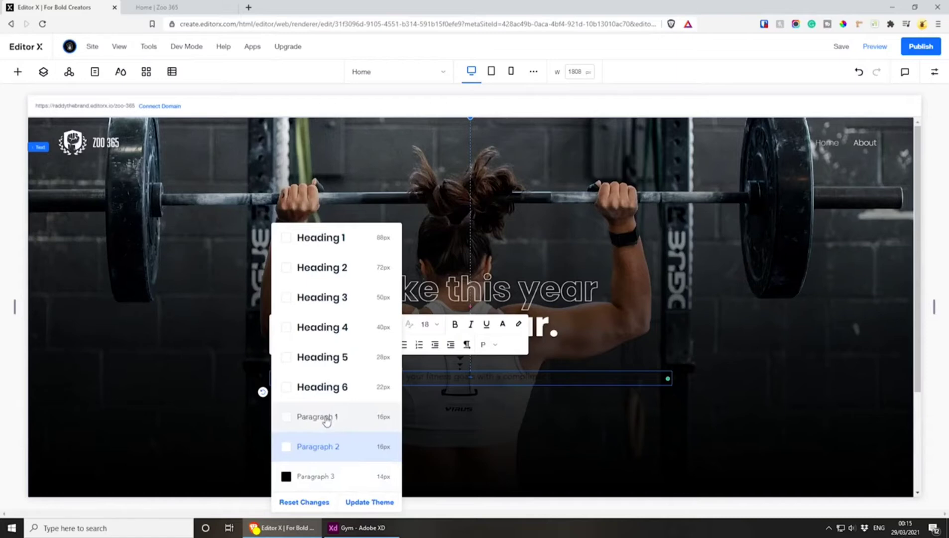
click(326, 421)
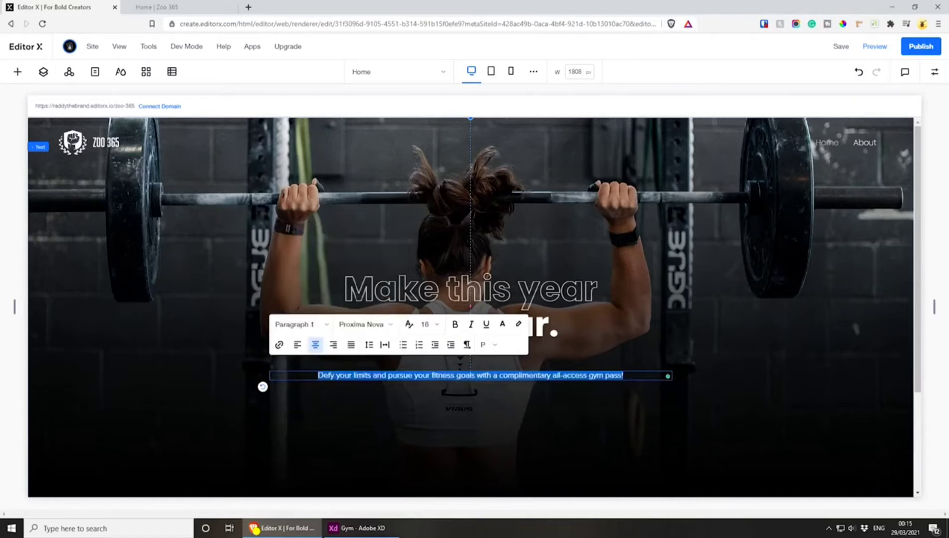
click(514, 391)
click(394, 384)
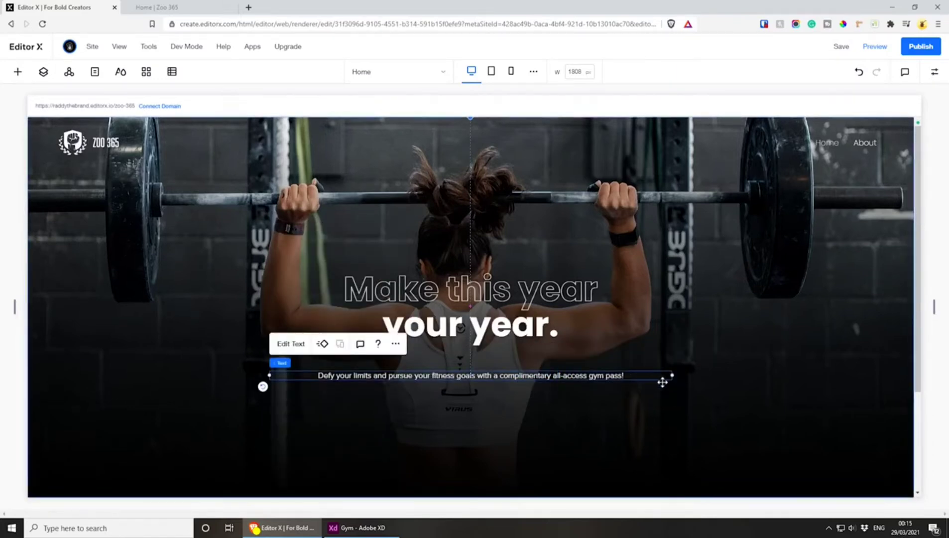
drag(671, 375, 541, 373)
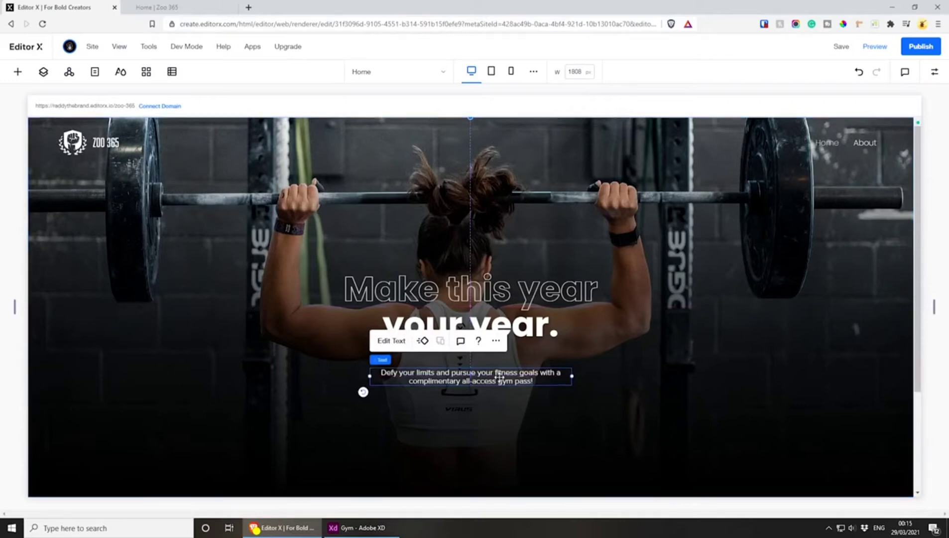
drag(499, 377, 499, 377)
Turn off auto spacing for the hero paragraph and set its line spacing to 1.6
click(392, 341)
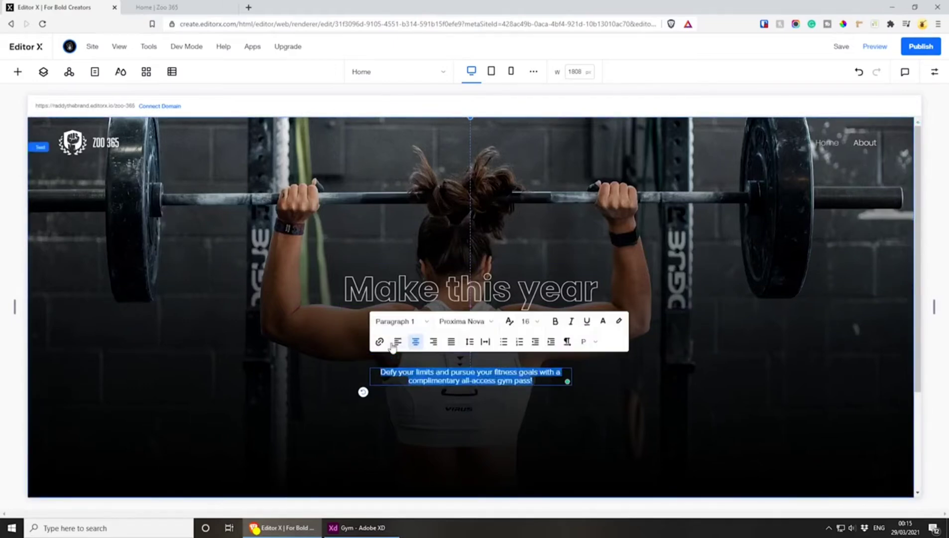
click(470, 343)
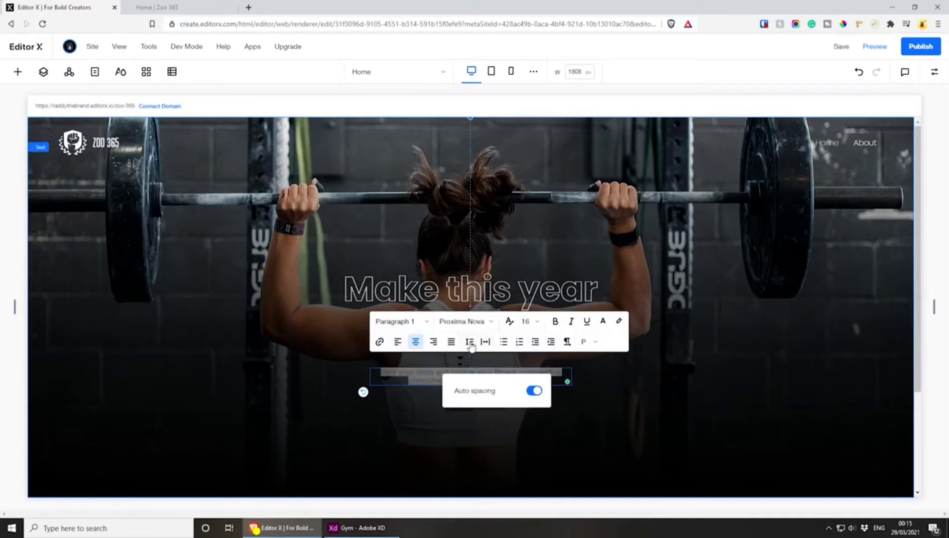
click(533, 391)
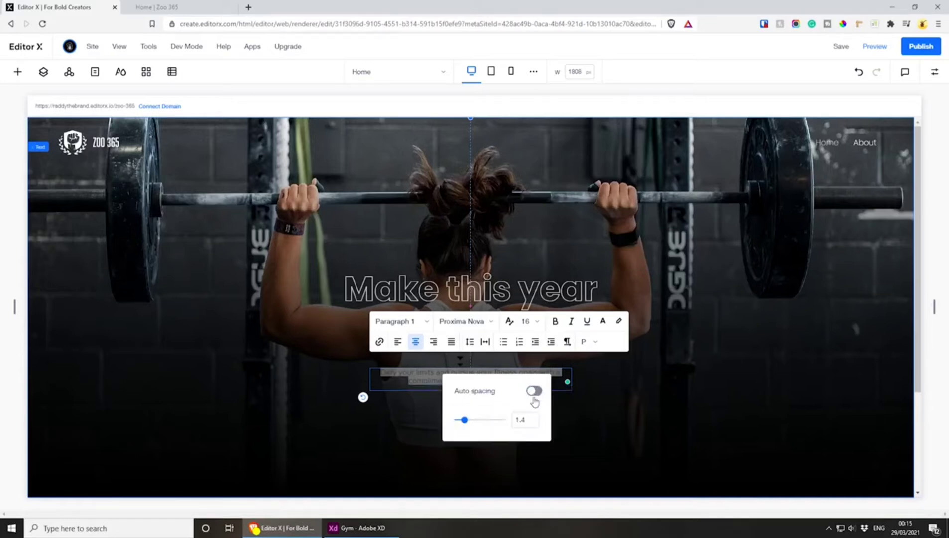
click(529, 423)
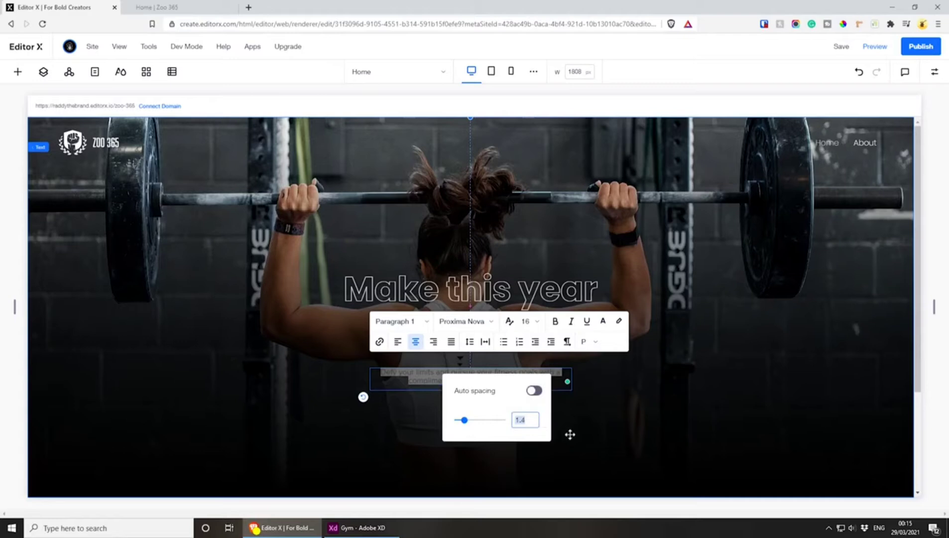
text(1)
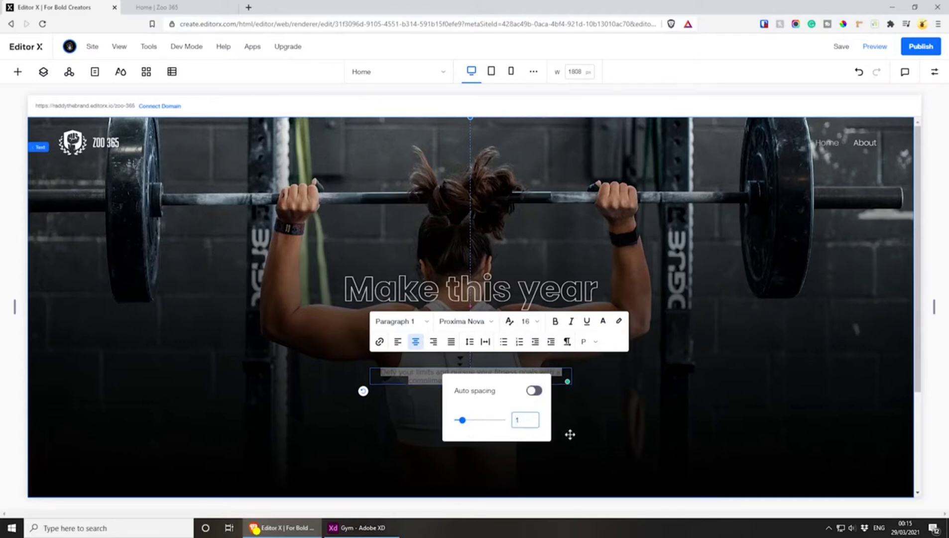
text(6.6)
key(Return)
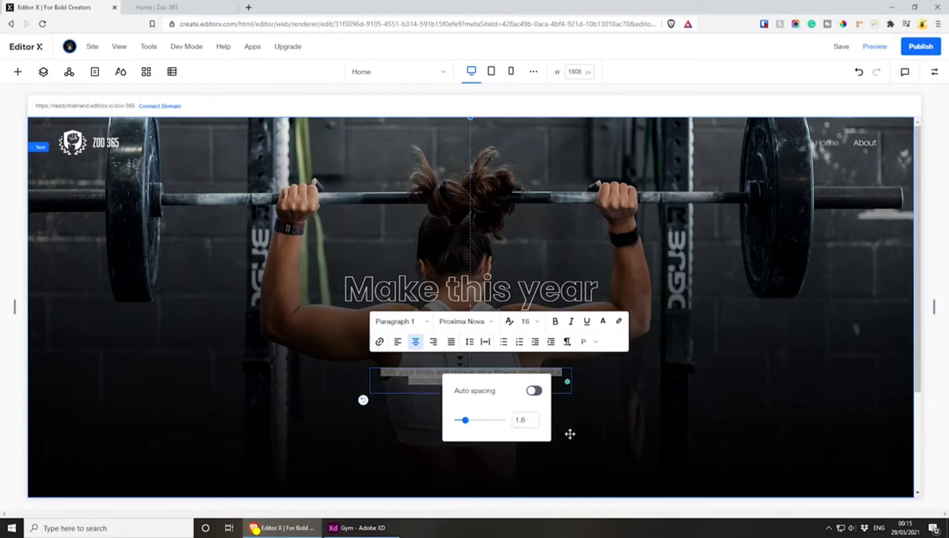
click(617, 358)
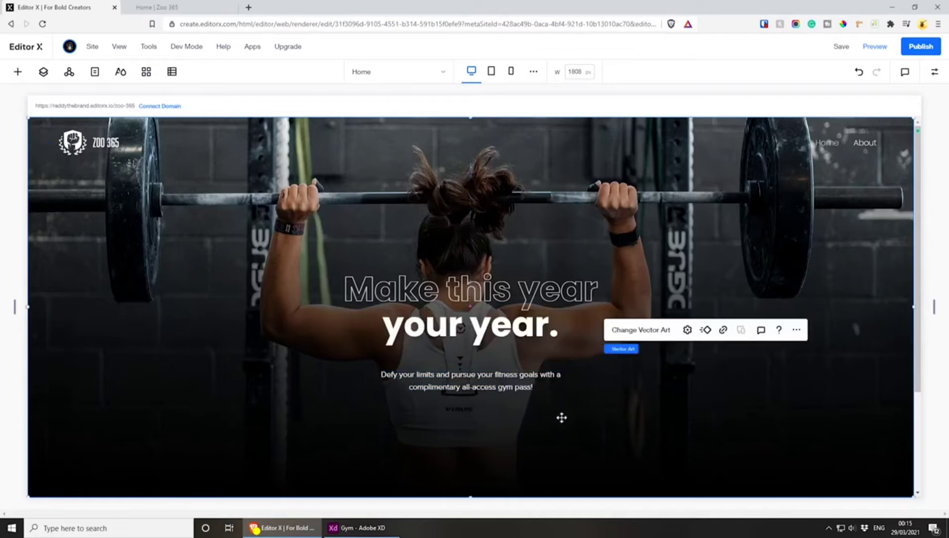
Move the hero paragraph slightly up, closer to the title
click(481, 384)
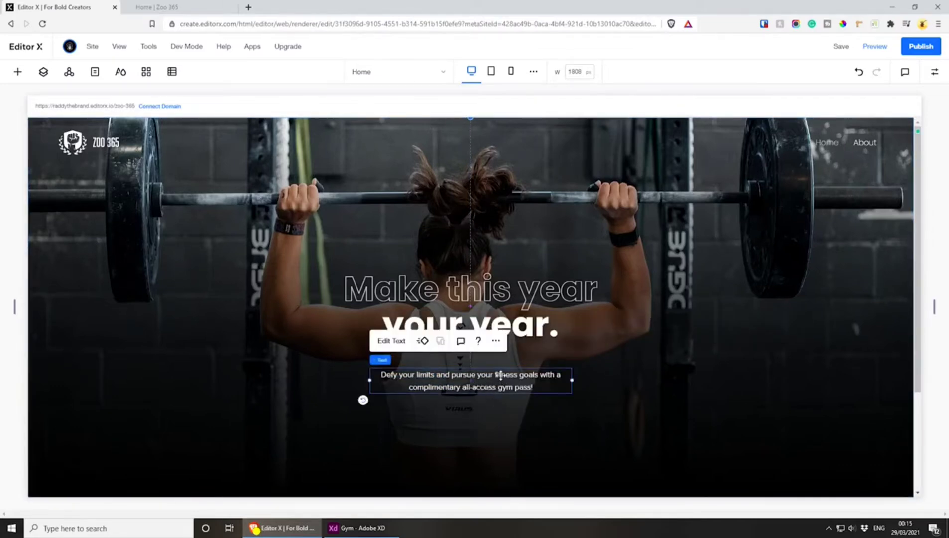
drag(502, 374, 501, 371)
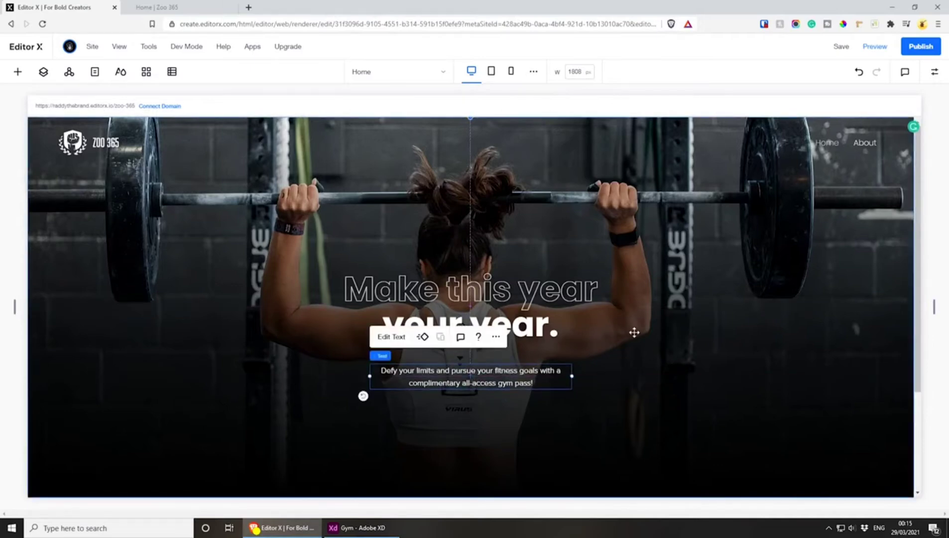
scroll(625, 336, down, 1)
click(616, 342)
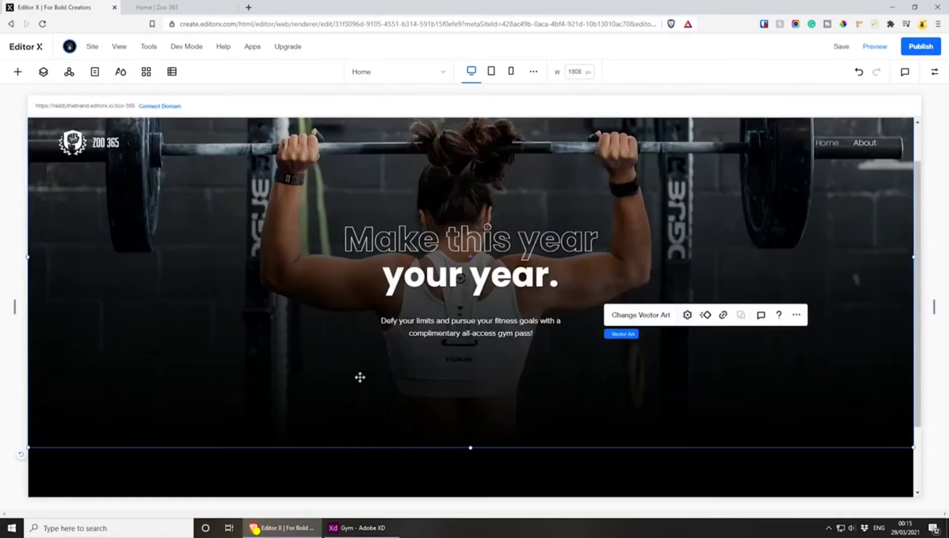
Switch to Adobe XD and select the label text of the hero's "FIND OUT MORE" button
click(374, 527)
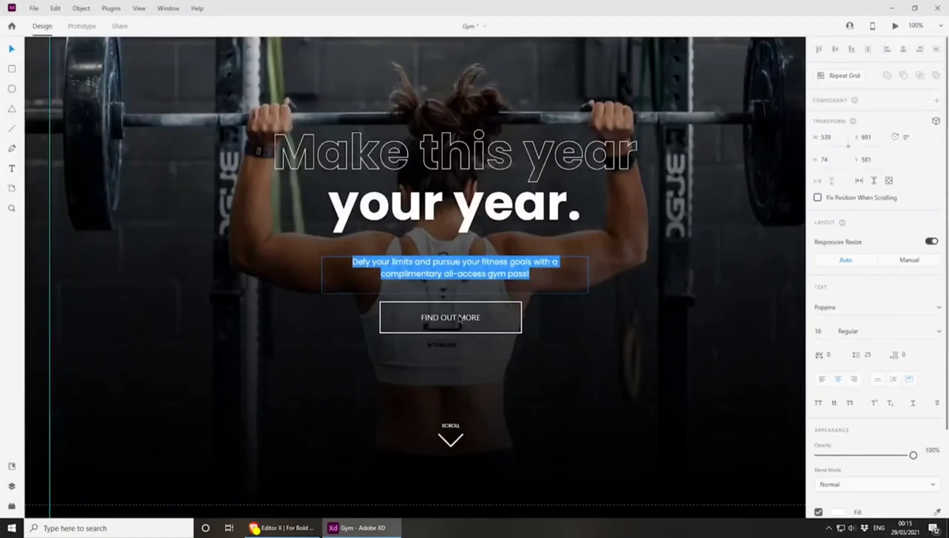
key(Escape)
click(461, 319)
double_click(466, 317)
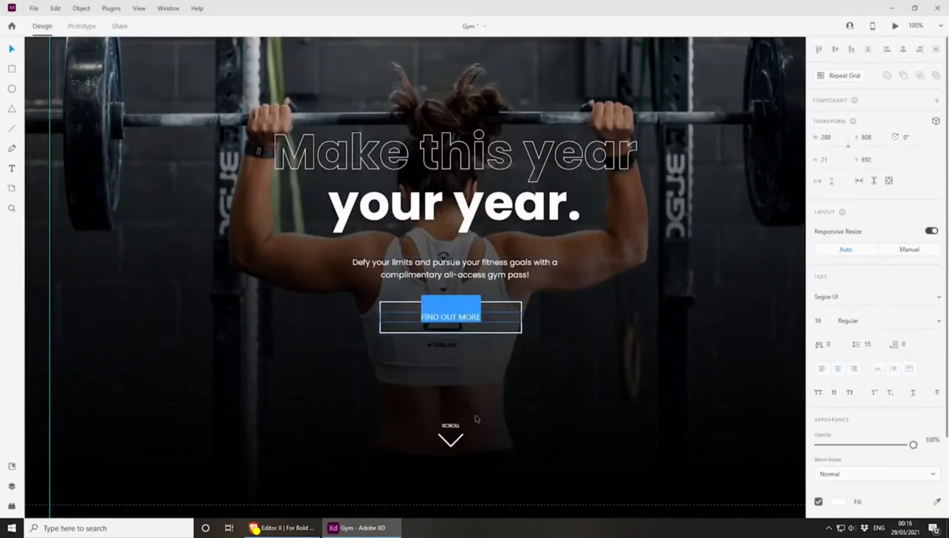
Switch to Editor X, add a button and center it just below the hero paragraph
click(282, 528)
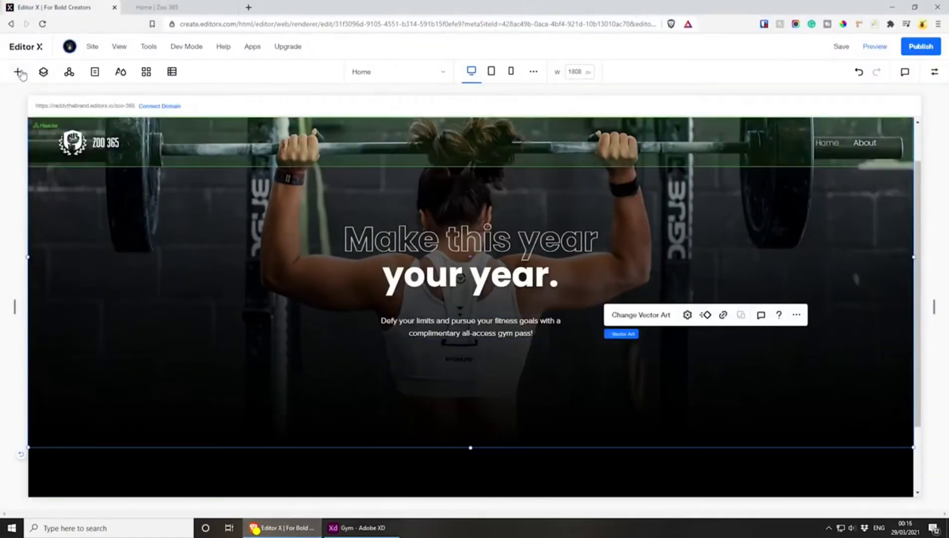
click(18, 73)
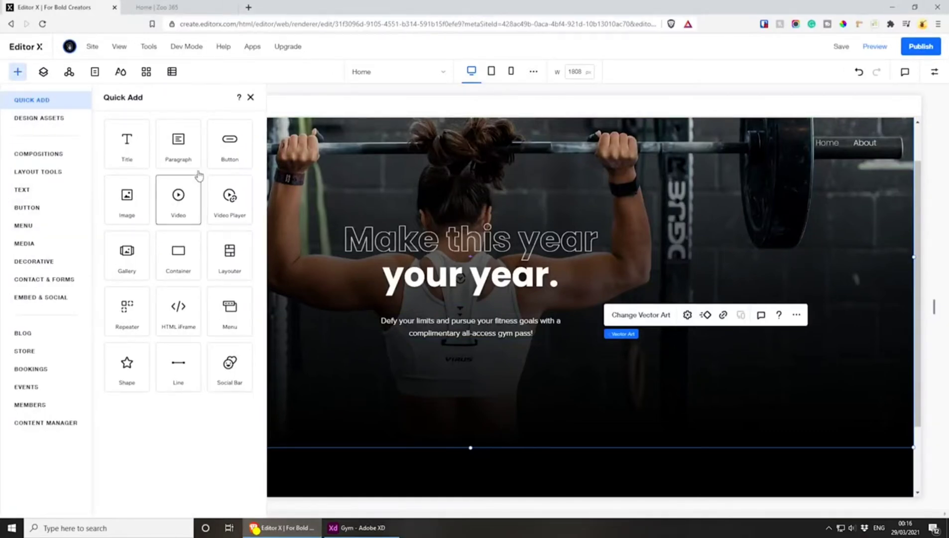
click(219, 142)
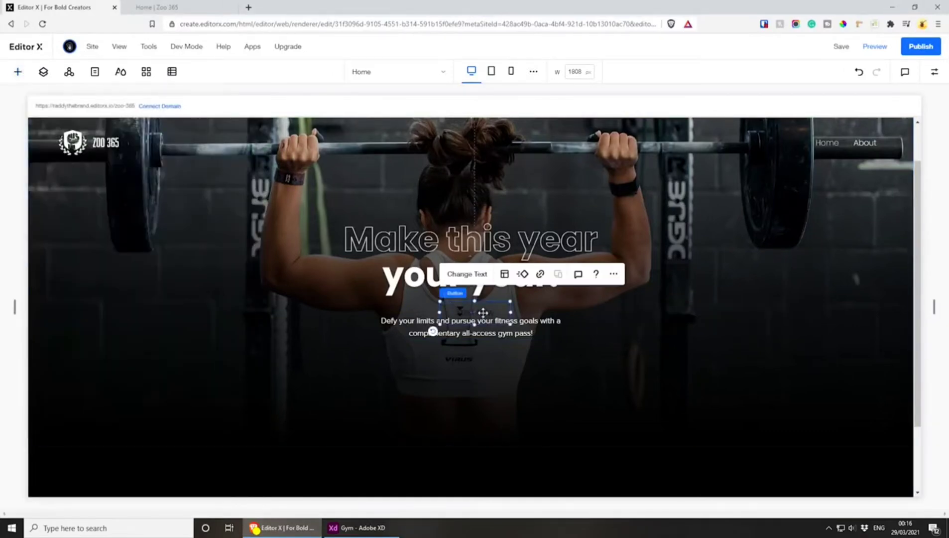
drag(483, 312, 480, 374)
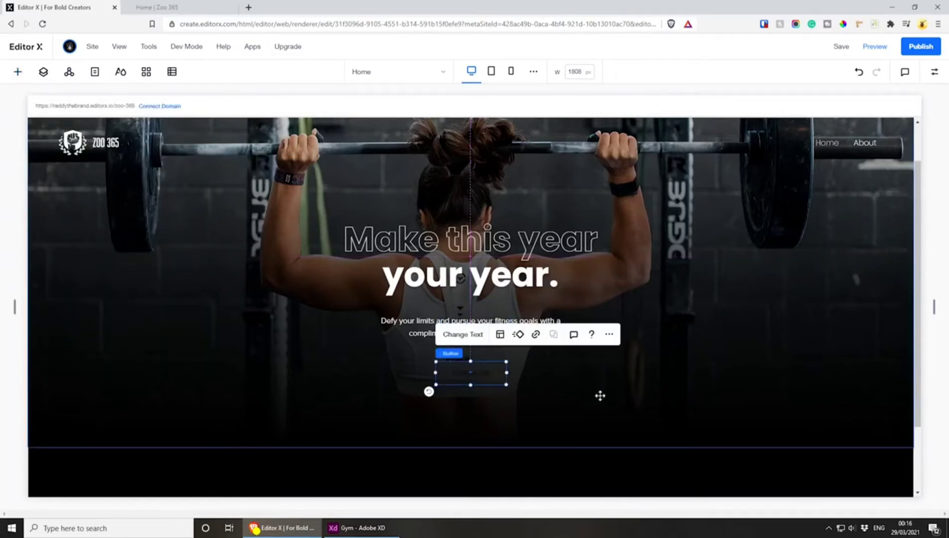
click(16, 72)
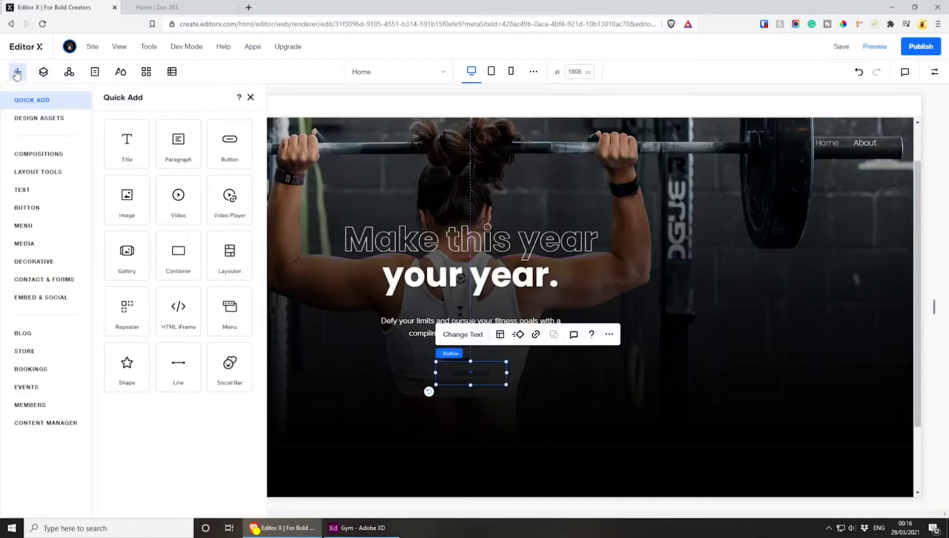
click(33, 212)
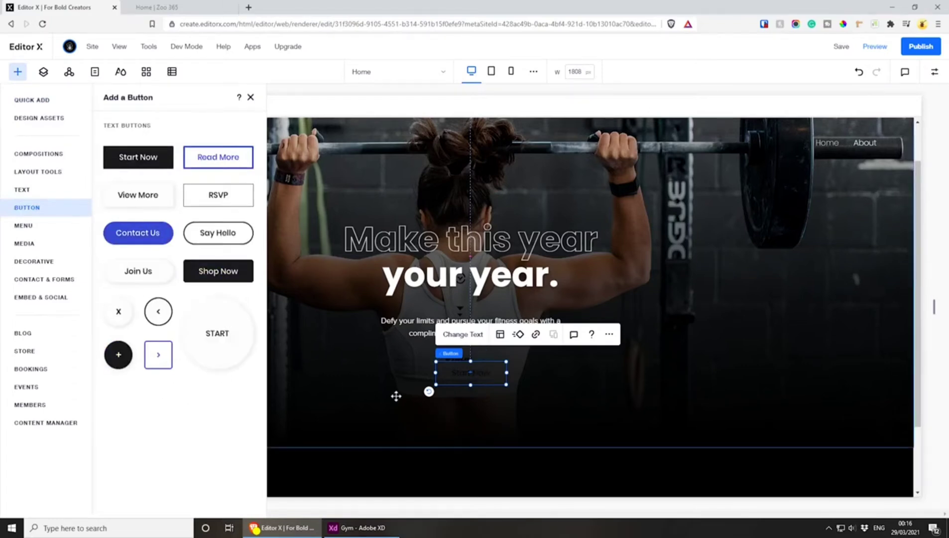
click(250, 97)
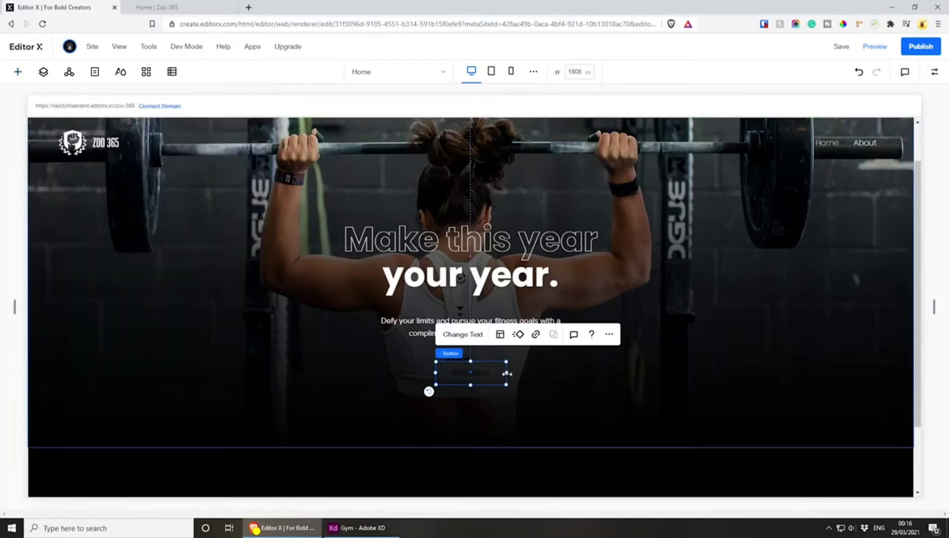
Widen the hero button to about 197 px and set its border color to white
drag(506, 373, 484, 375)
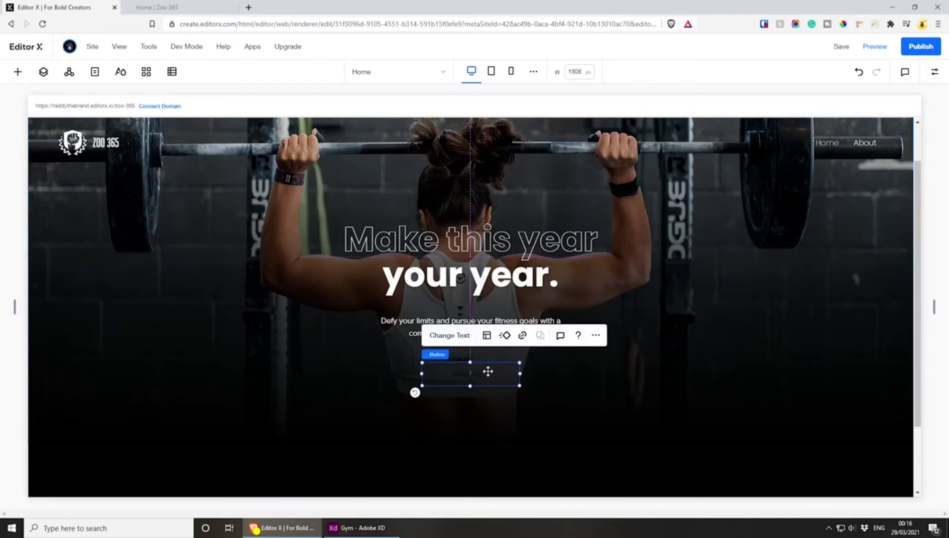
click(934, 73)
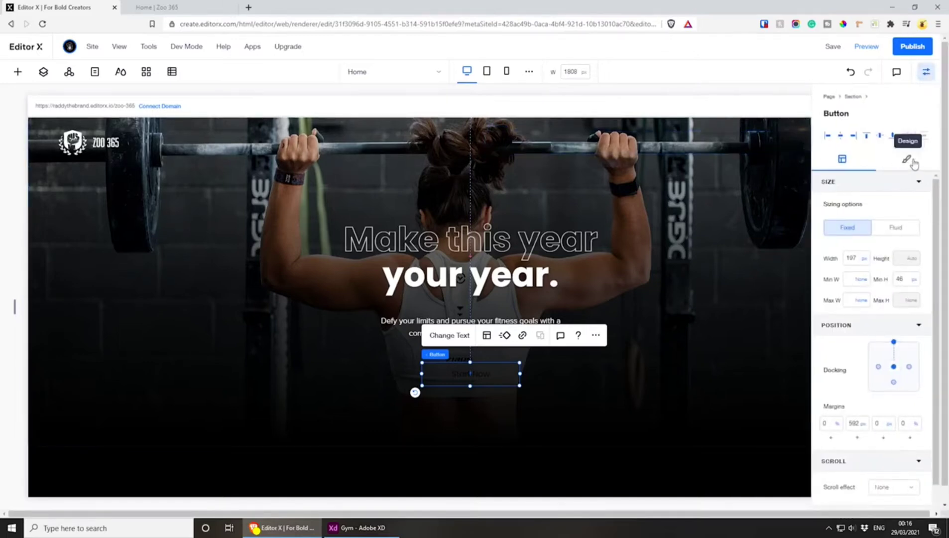
click(913, 163)
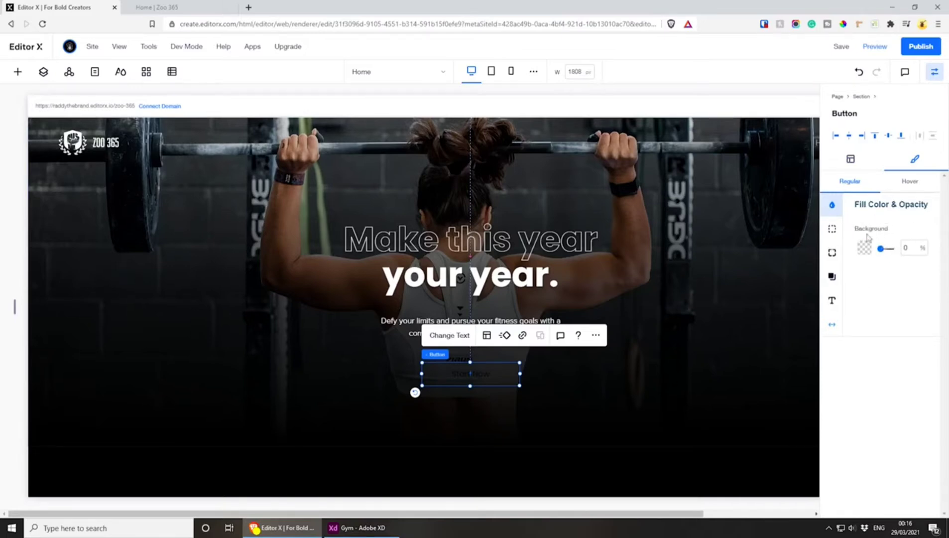
click(832, 229)
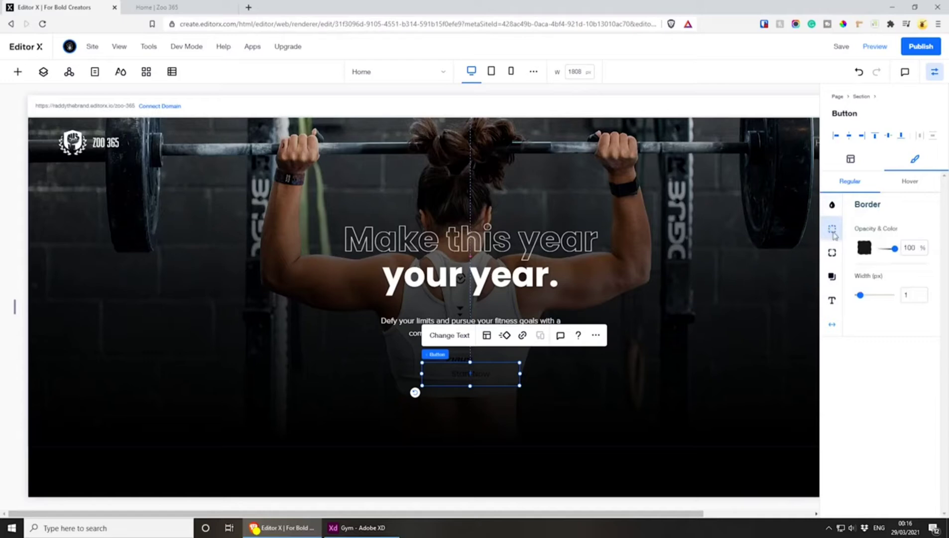
click(864, 247)
click(876, 310)
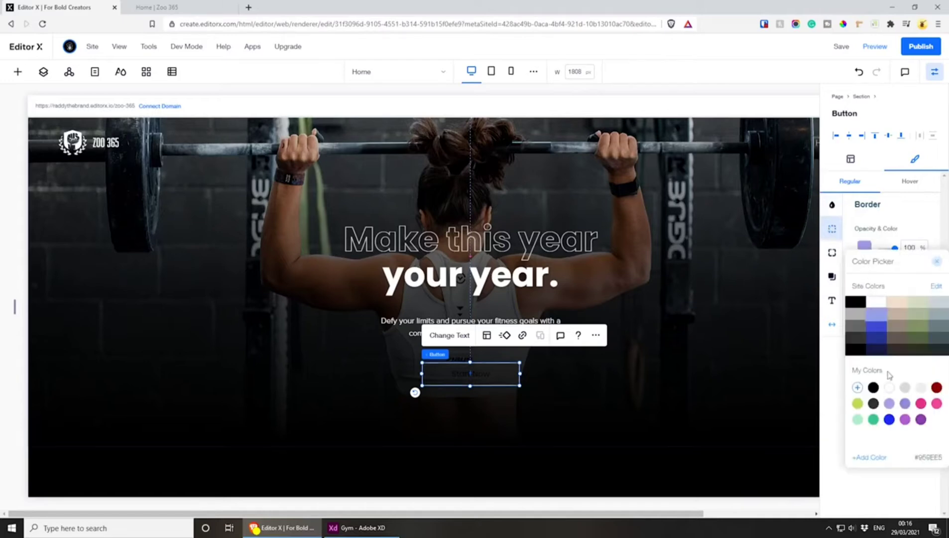
click(889, 387)
click(912, 215)
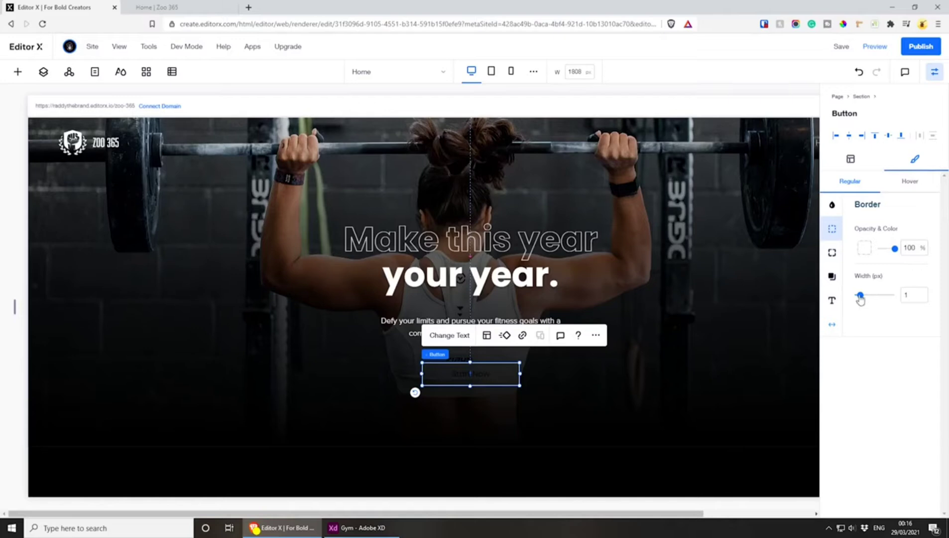
Check the button's border size in Adobe XD, and set the hero button's border width to 2 px in Editor X
click(911, 295)
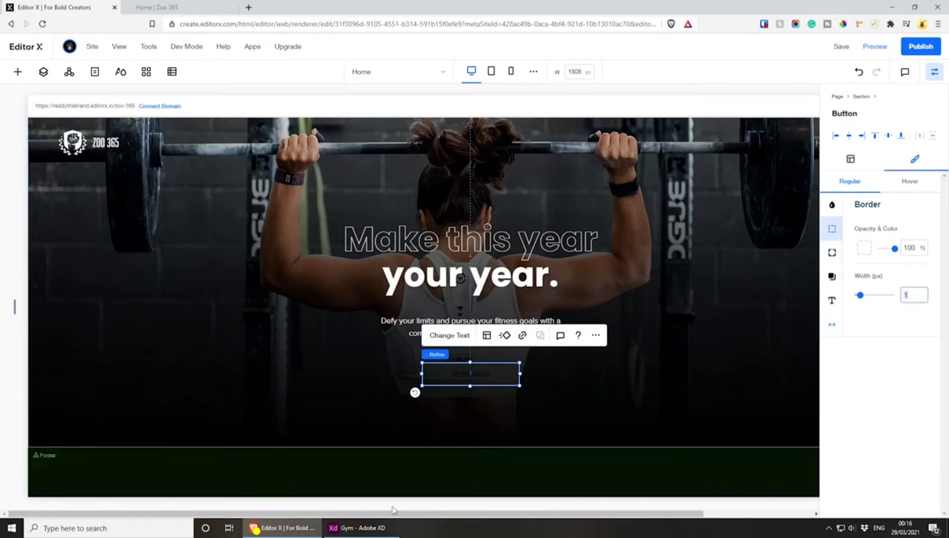
click(357, 527)
click(427, 335)
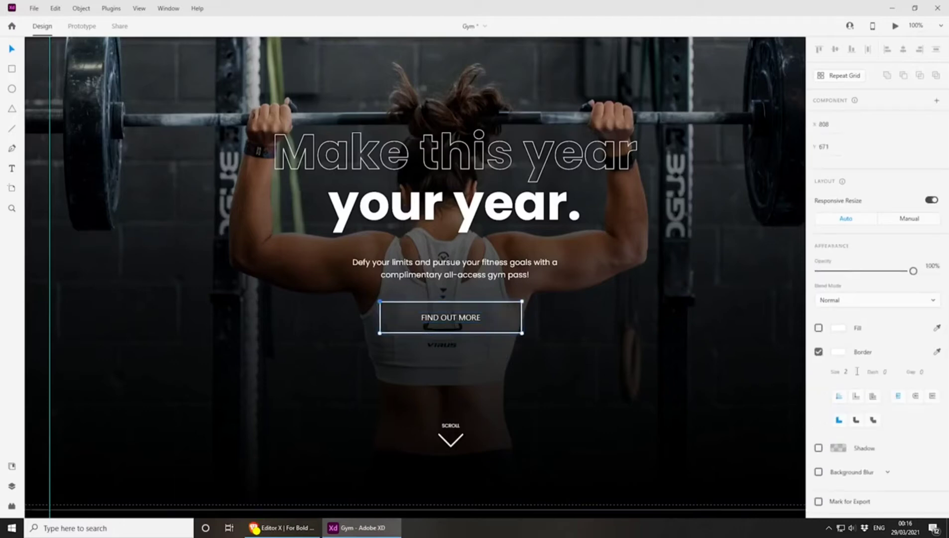
click(282, 527)
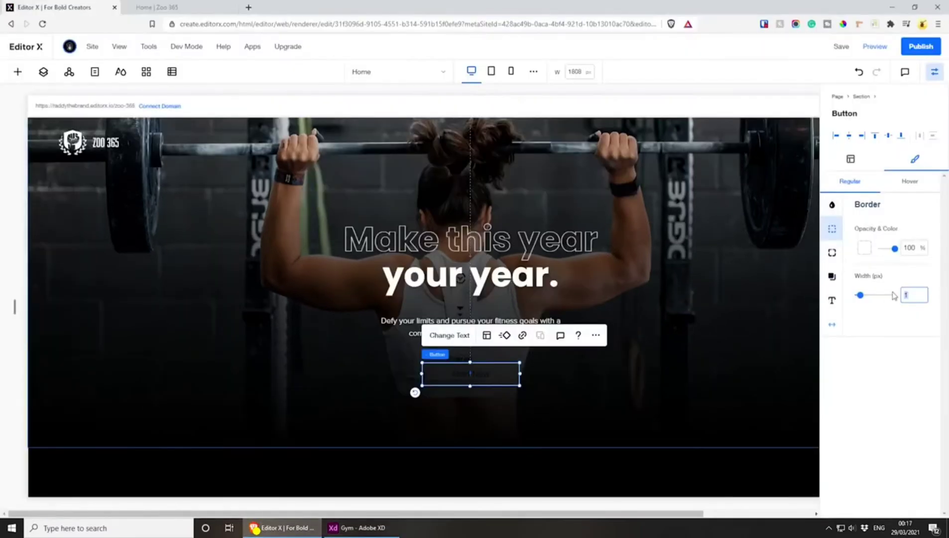
text(2)
key(Return)
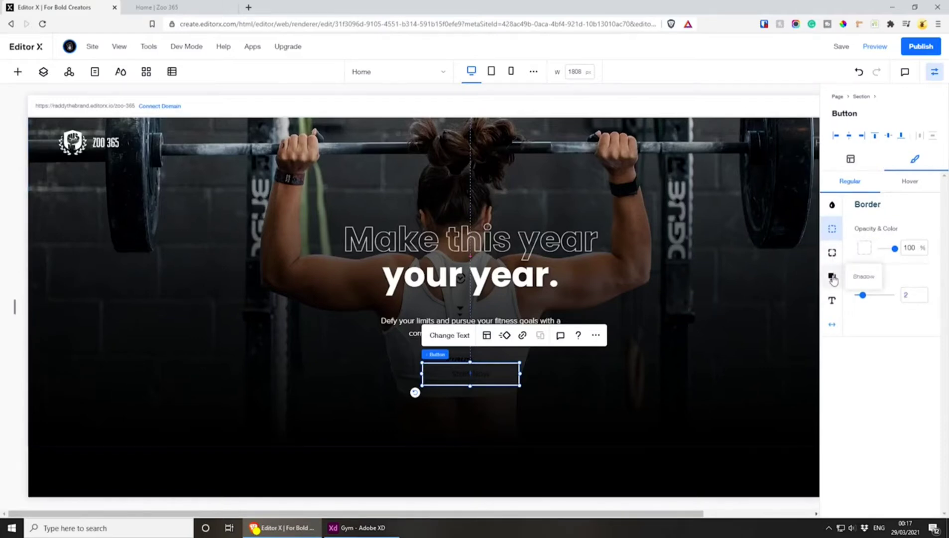
Set the hero button's text color to white (#FFFFFF) in its regular state
click(831, 300)
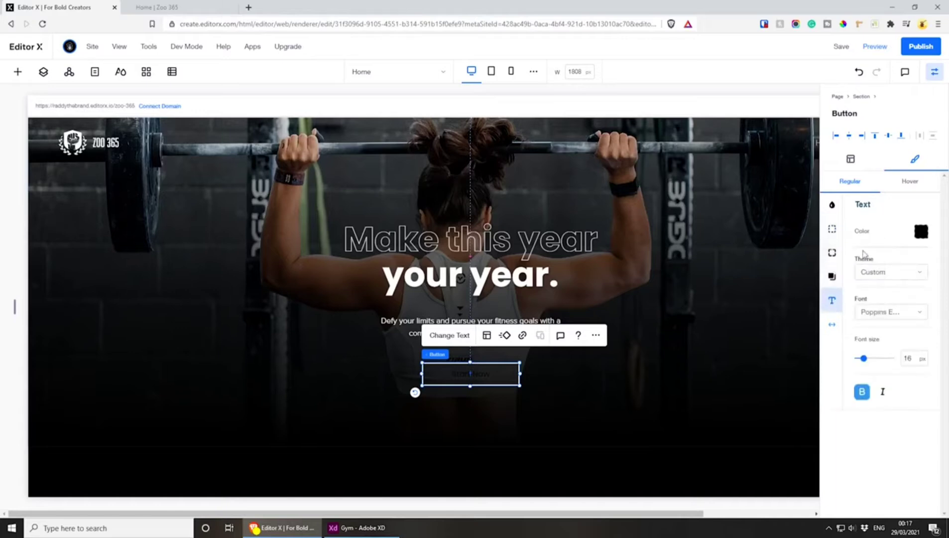
click(920, 233)
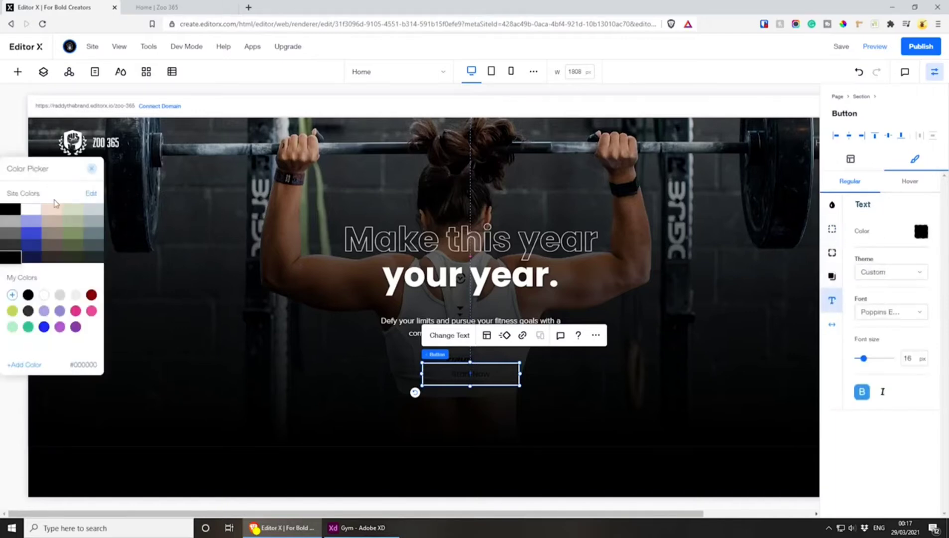
click(44, 295)
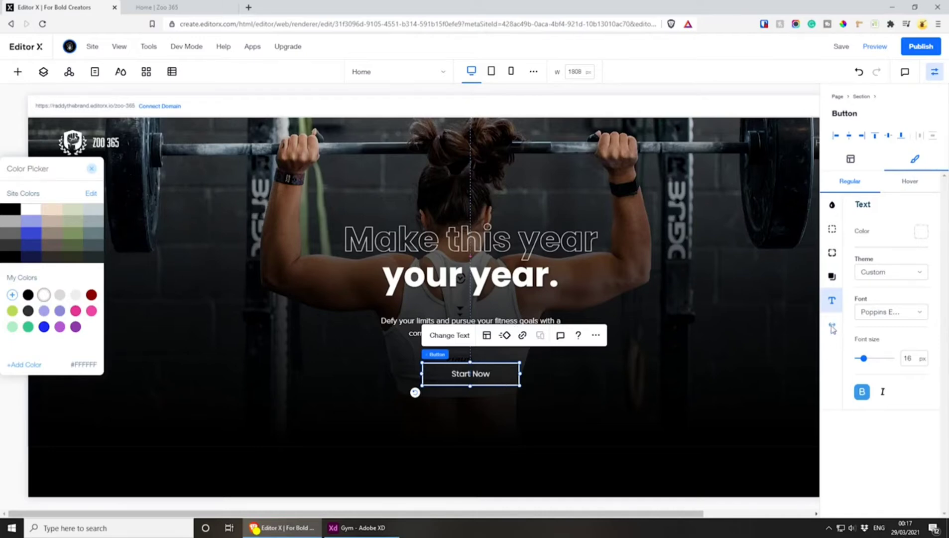
Set the hero button's text color to white (#FFFFFF) in its hover state
click(910, 183)
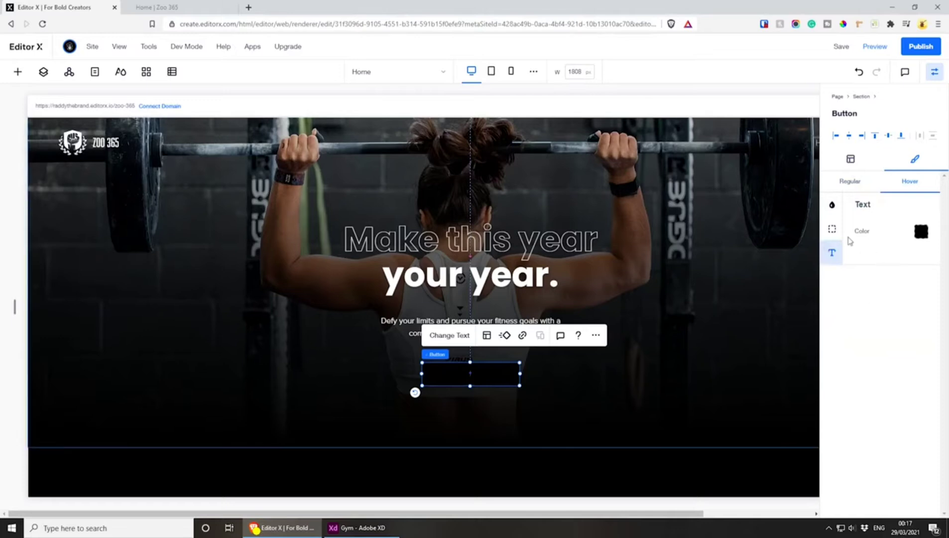
click(921, 232)
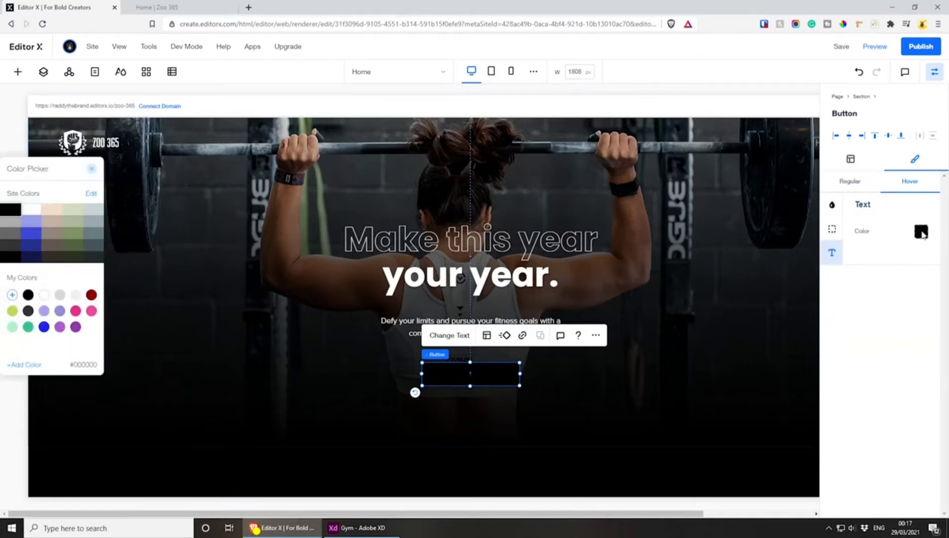
click(30, 221)
click(28, 211)
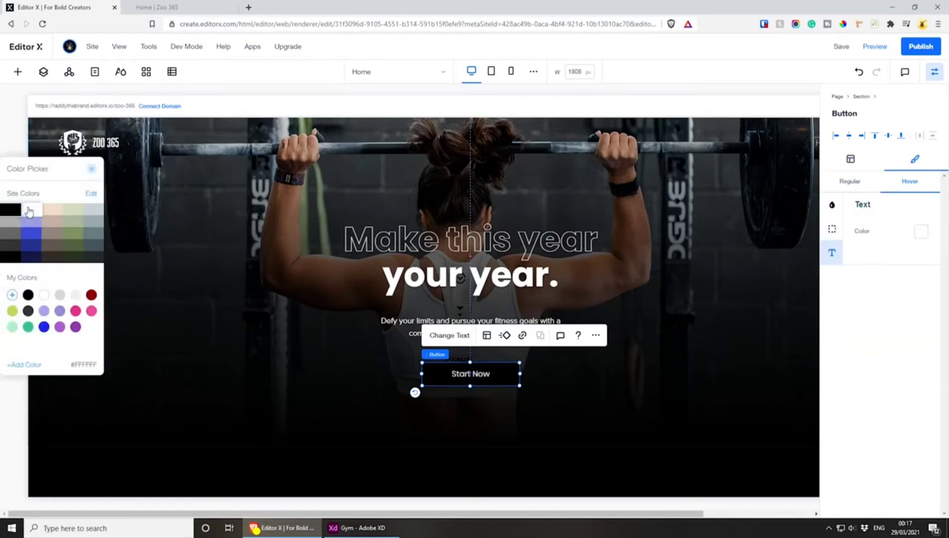
click(44, 294)
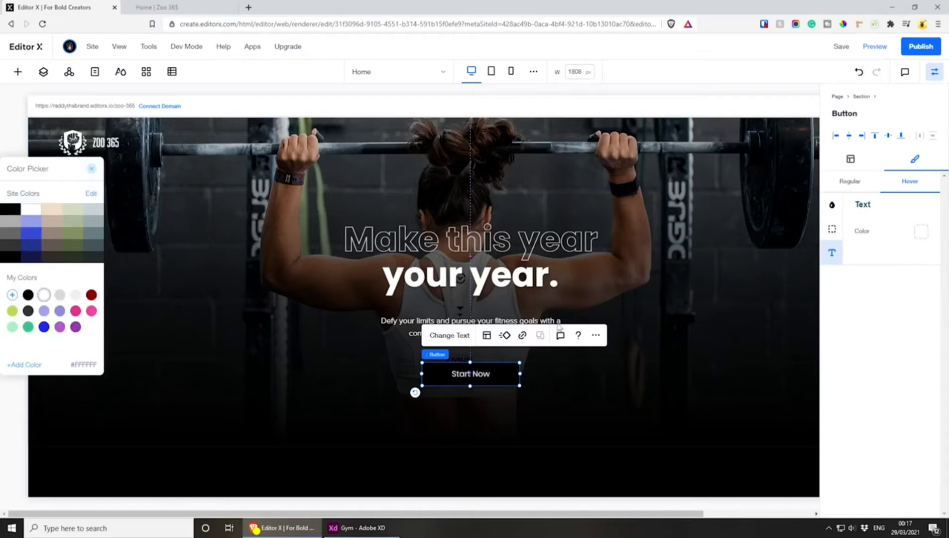
Make the hero button's hover background fully transparent with 0% opacity
click(831, 205)
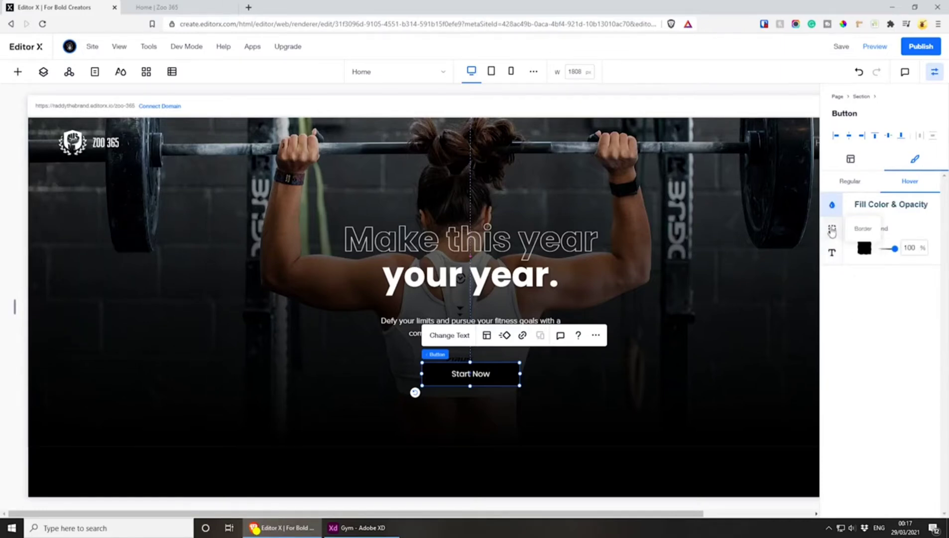
click(910, 248)
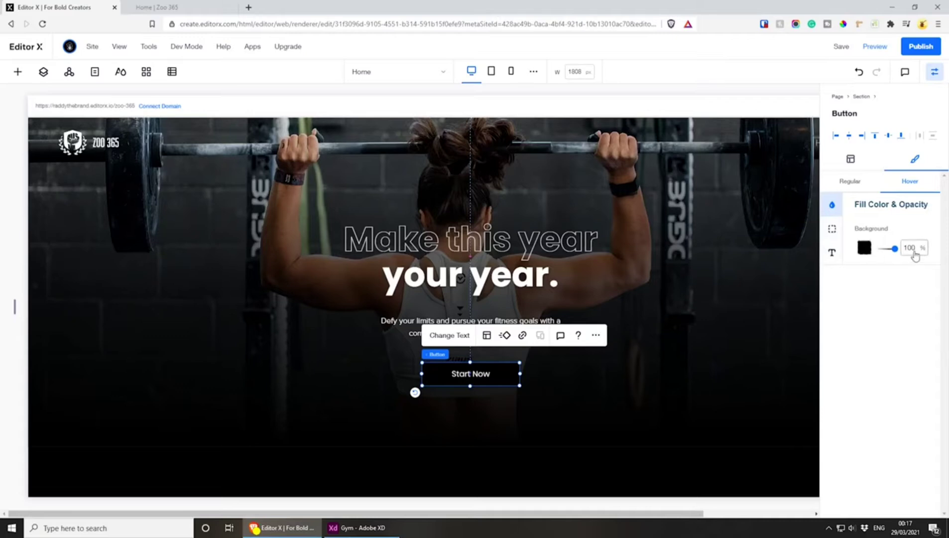
text(0)
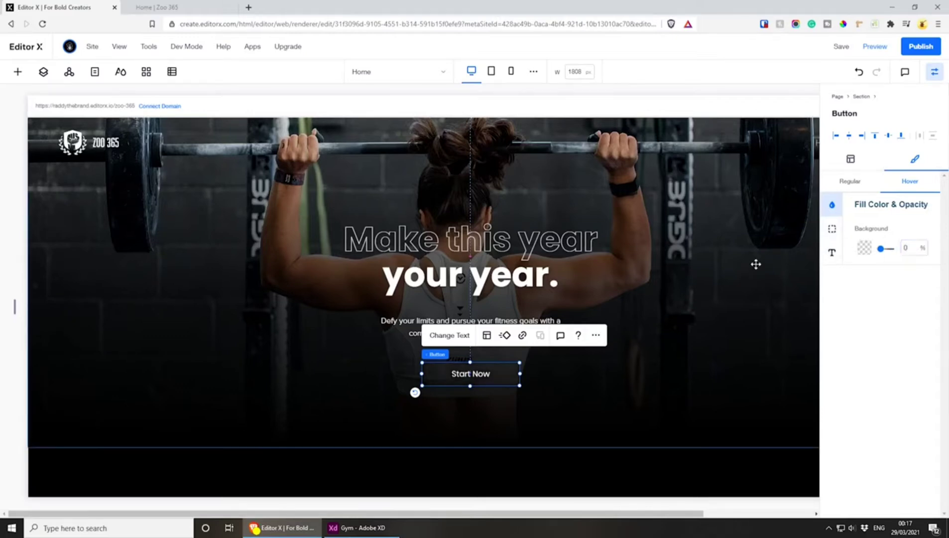
Set the hero button's hover border to gray #B0B0B0 at 100% opacity
click(831, 229)
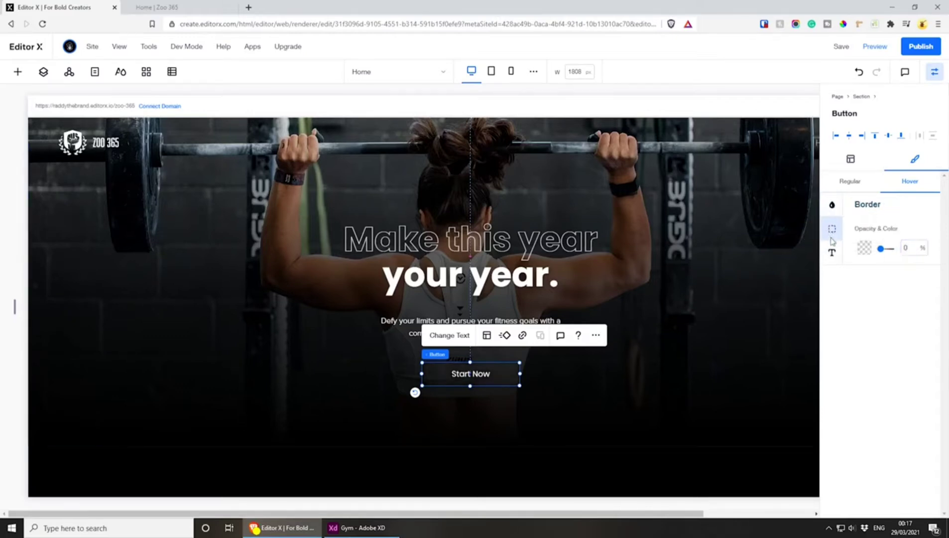
click(910, 249)
click(863, 248)
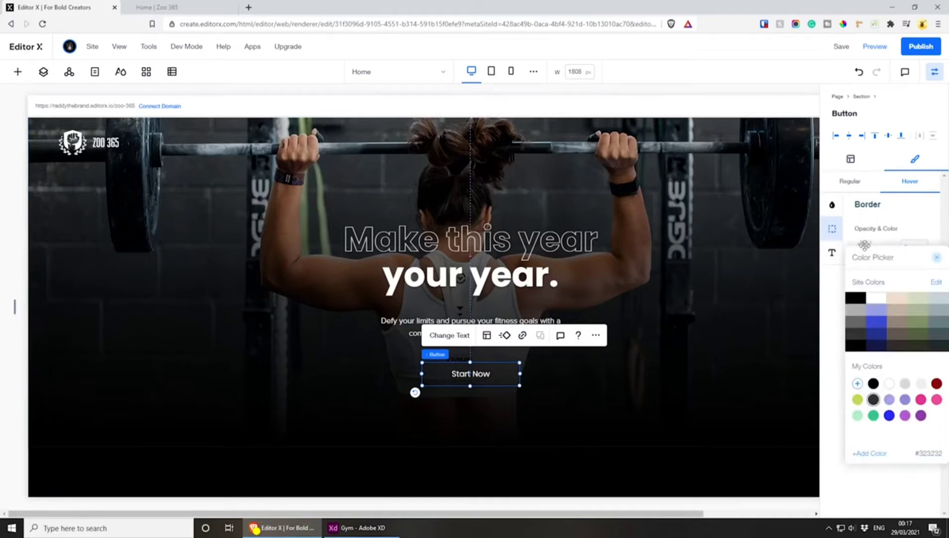
click(889, 384)
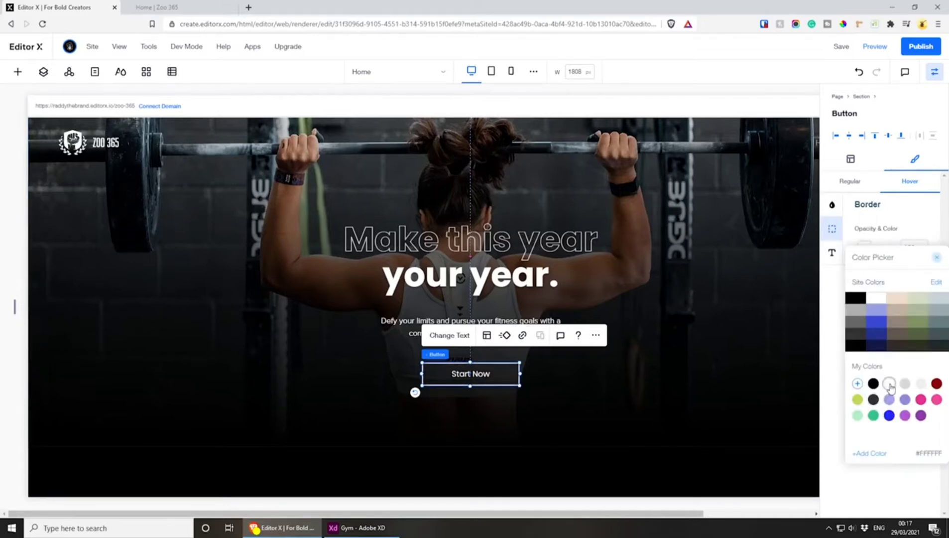
click(896, 220)
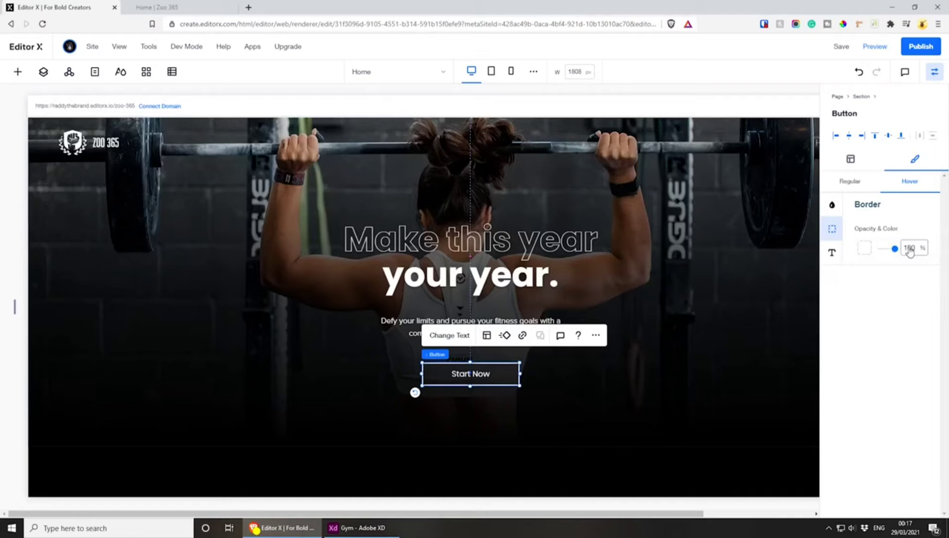
click(863, 248)
click(856, 315)
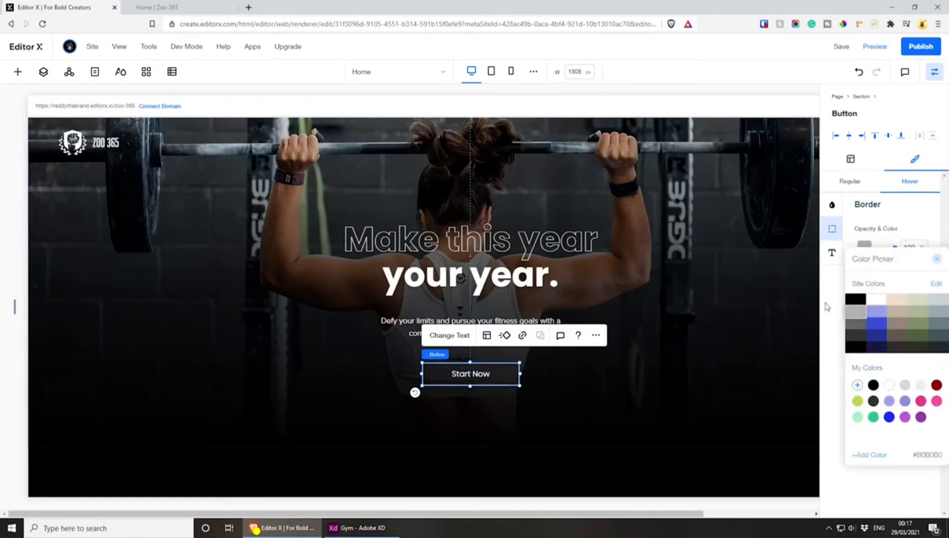
click(906, 224)
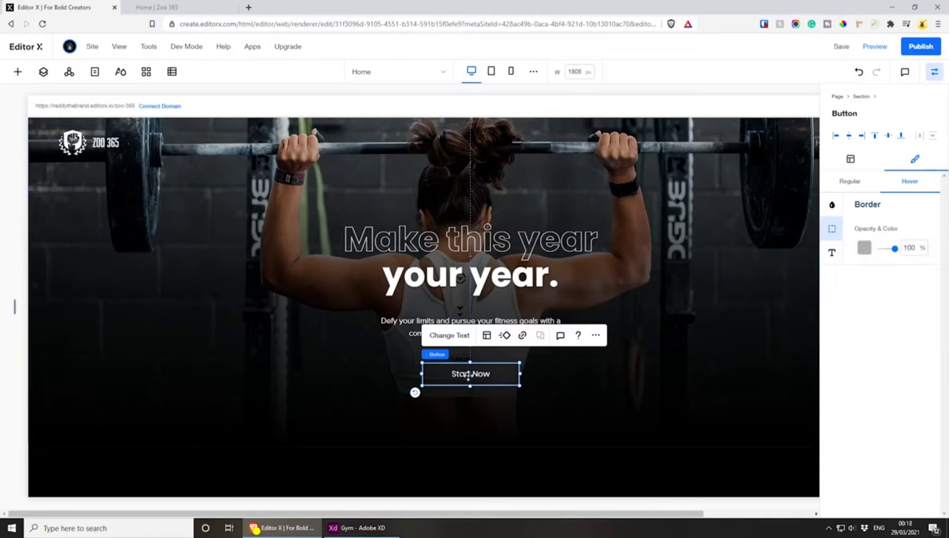
Compare the hero button's border settings in the regular and hover states, and deselect the button
click(859, 178)
click(905, 183)
click(852, 183)
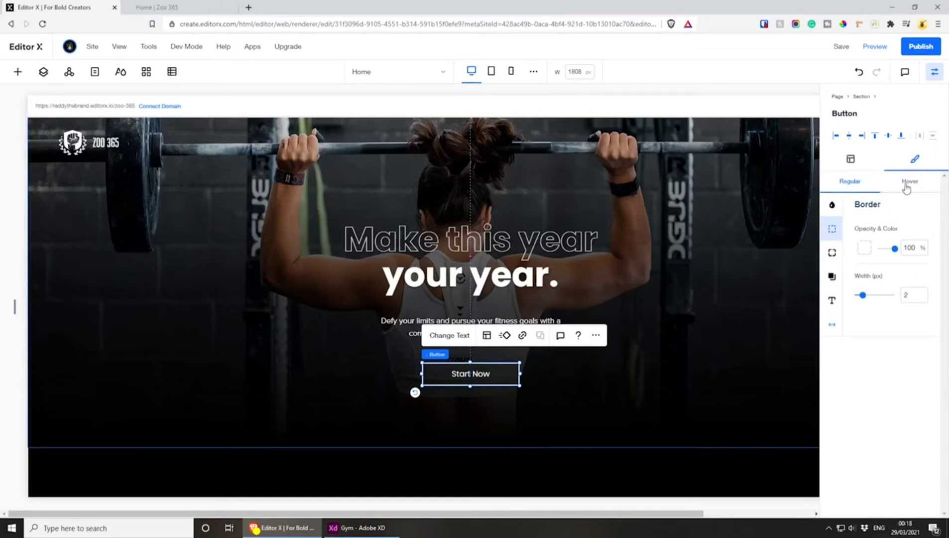
click(656, 378)
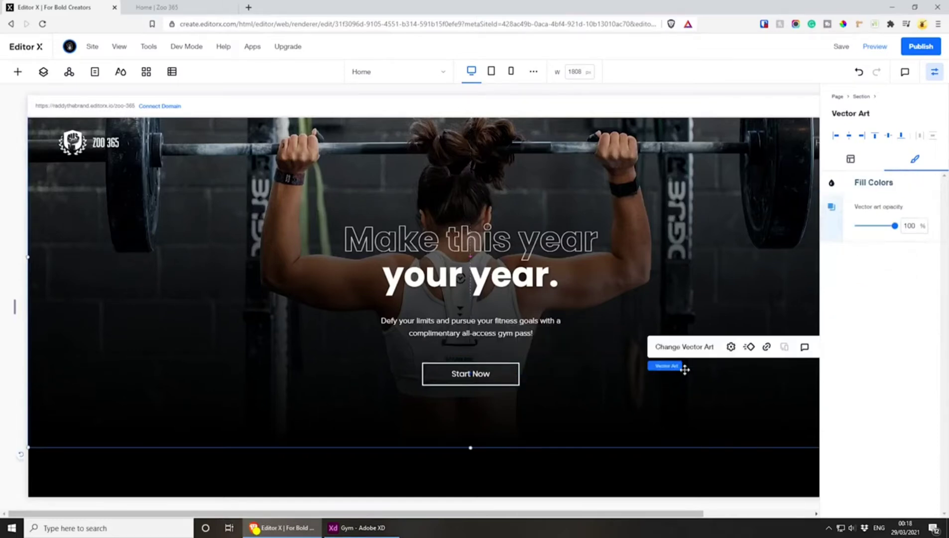
Move the hero headline, the paragraph and the button higher in the section, keeping them horizontally centered
scroll(662, 323, up, 1)
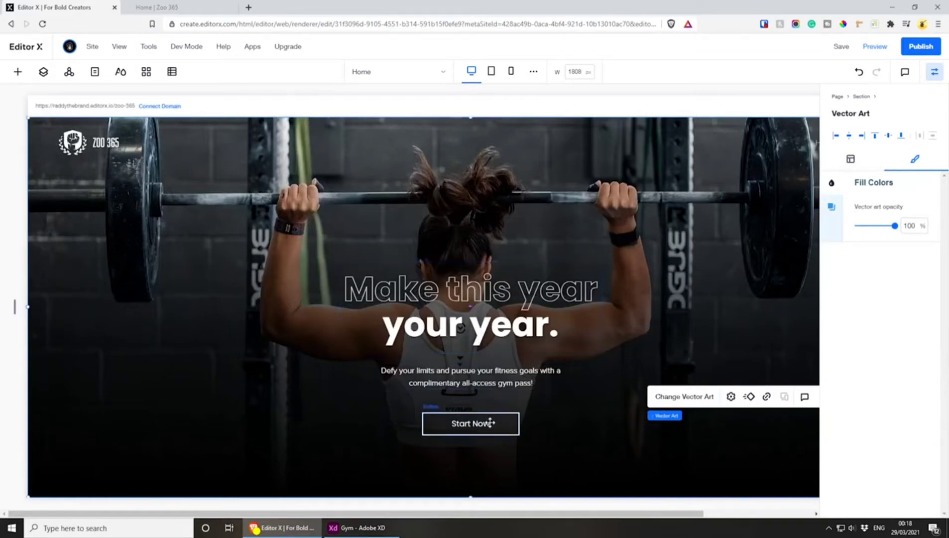
scroll(489, 415, down, 2)
scroll(492, 368, up, 2)
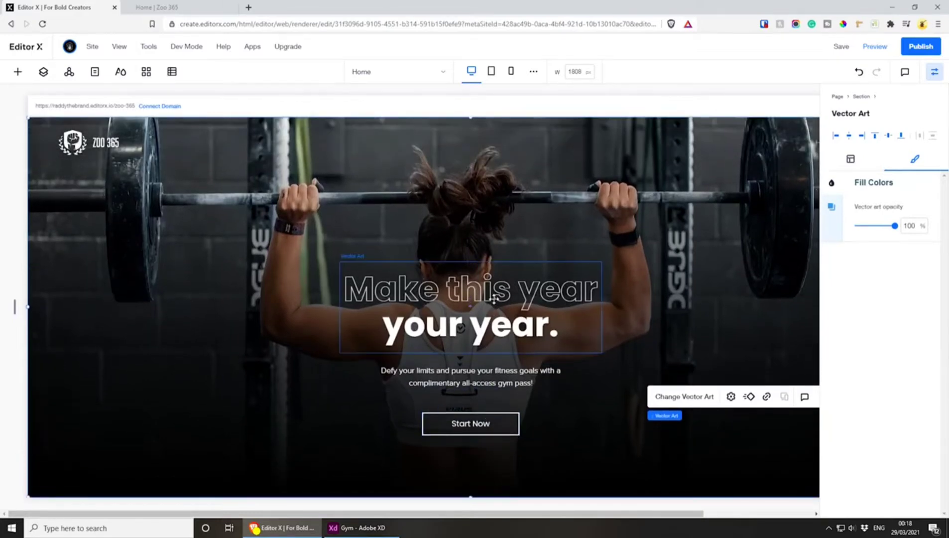
drag(494, 298, 494, 258)
drag(500, 371, 501, 321)
drag(485, 421, 489, 362)
key(ctrl+a)
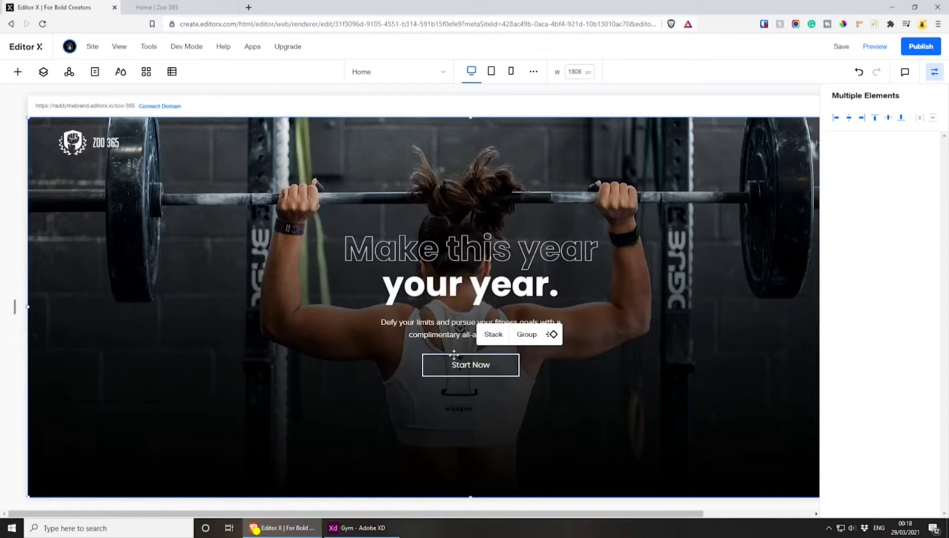
key(ctrl+z)
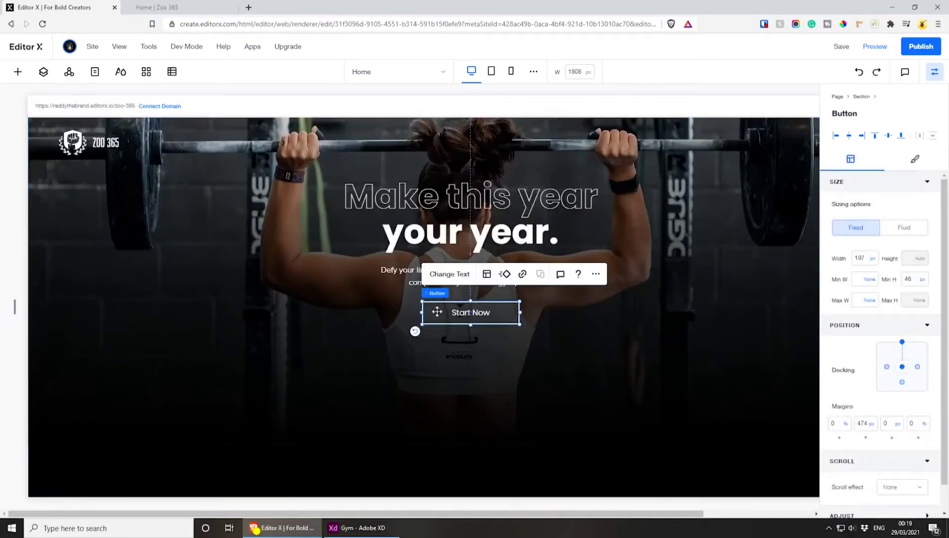
Stack the hero headline, paragraph and button together, and give the paragraph a 10 px top margin inside the stack
shift+click(389, 268)
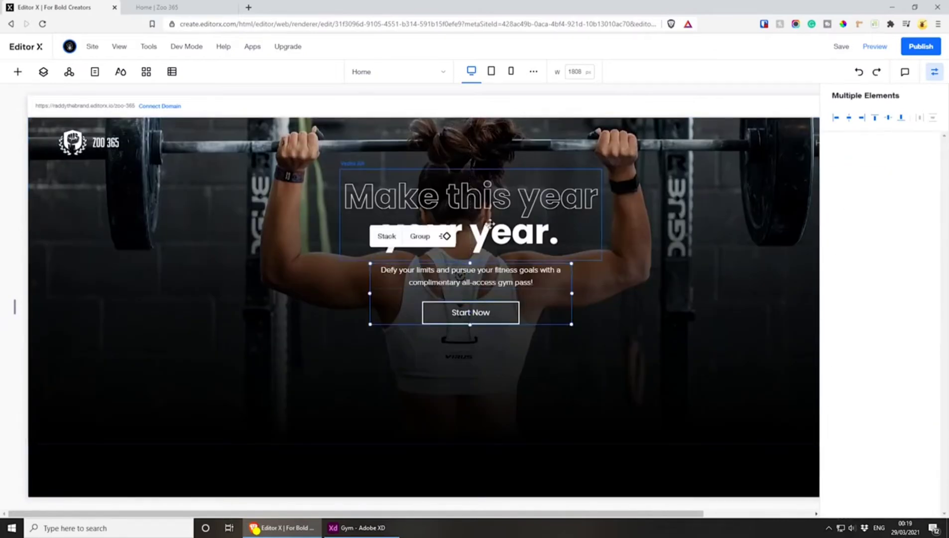
shift+click(478, 197)
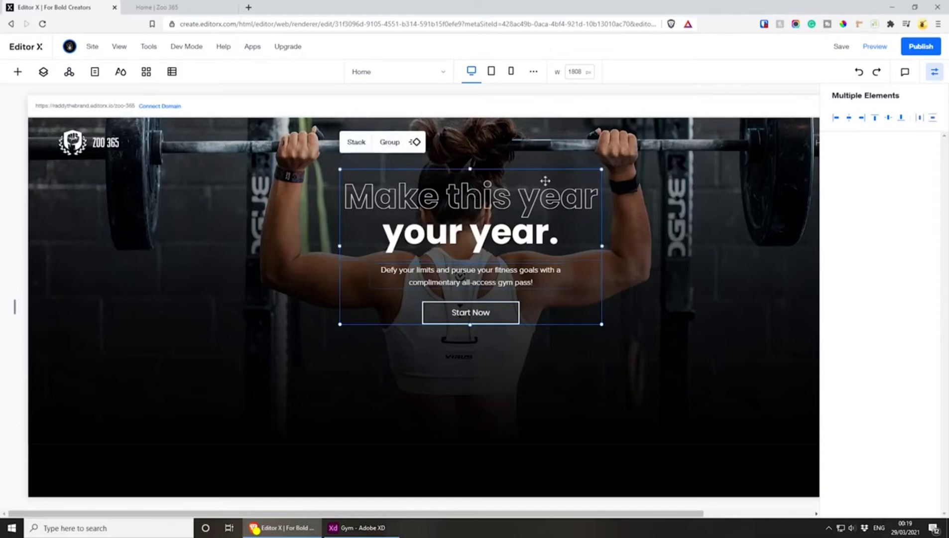
click(351, 144)
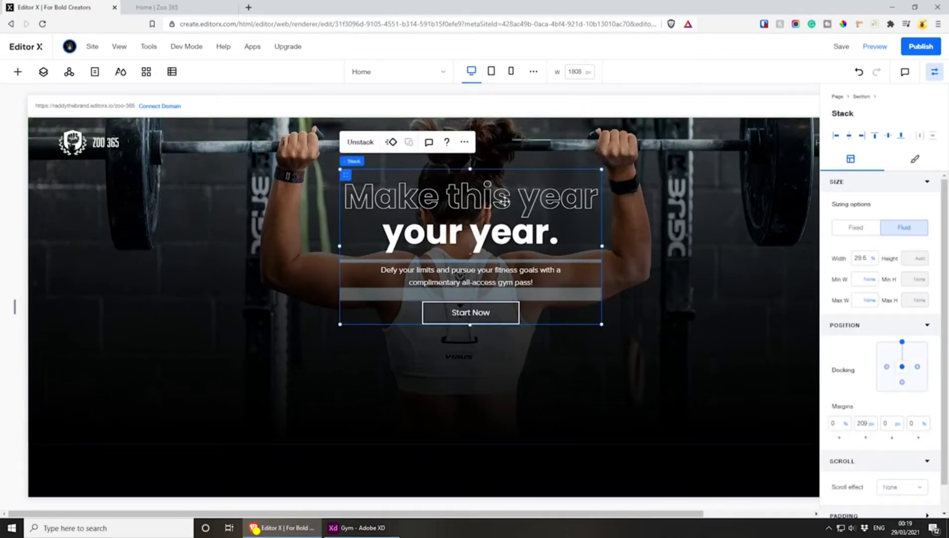
click(500, 276)
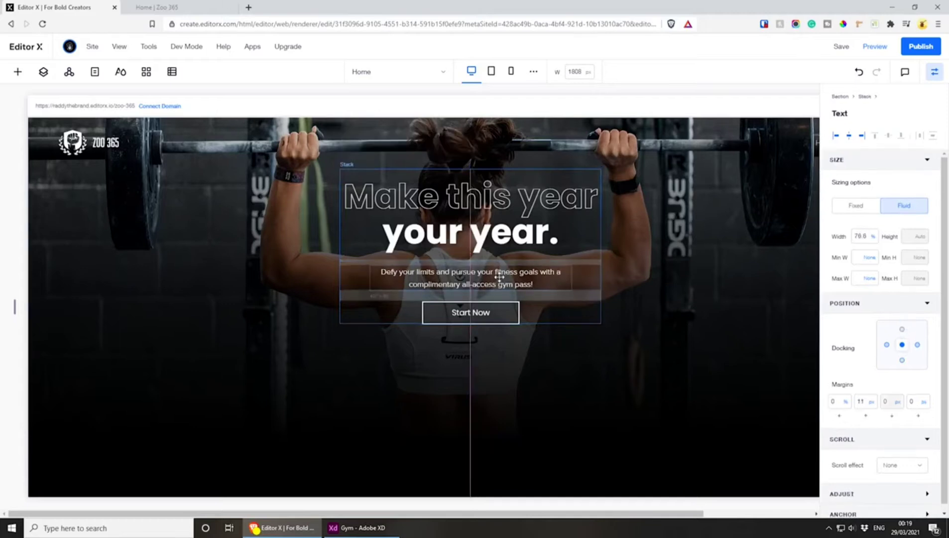
drag(500, 277, 499, 277)
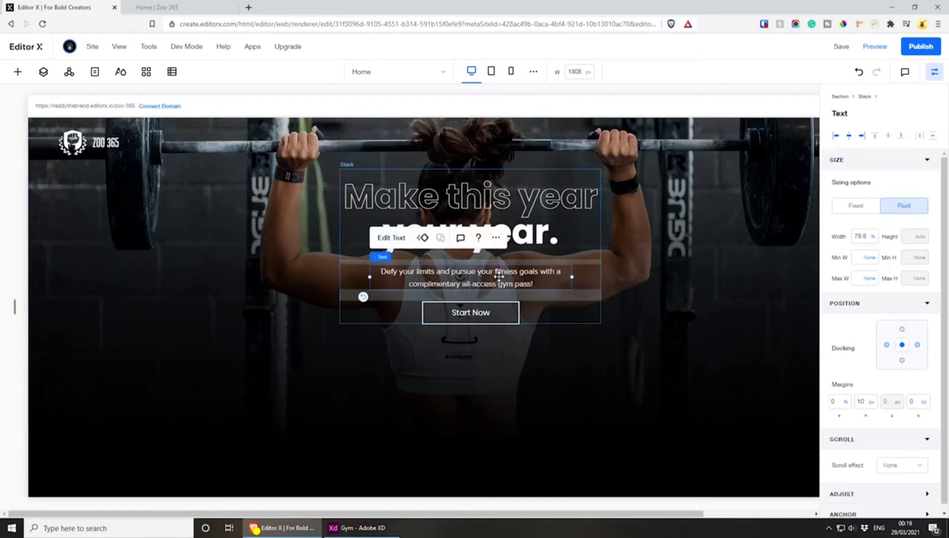
Select the whole stack, remove its top docking and set its top margin to 0 px to center it vertically in the hero
click(403, 190)
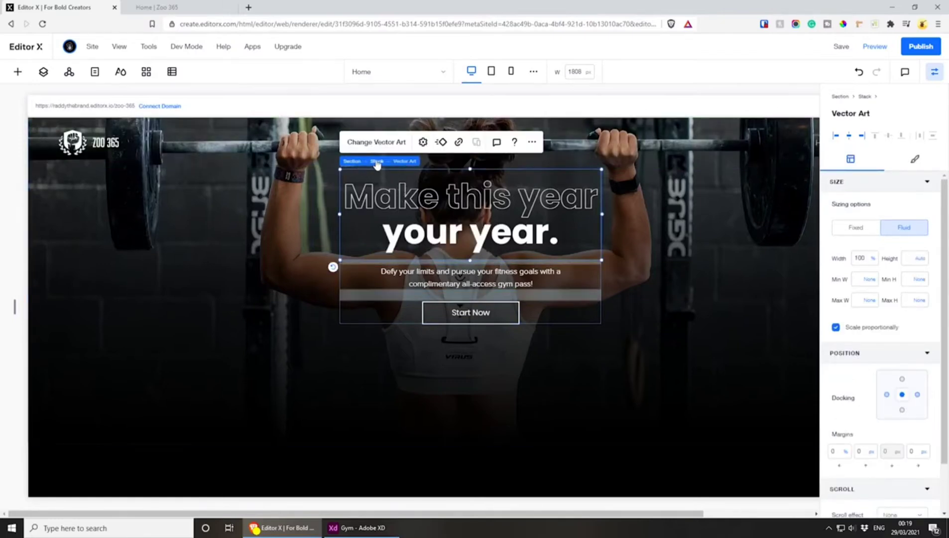
click(374, 160)
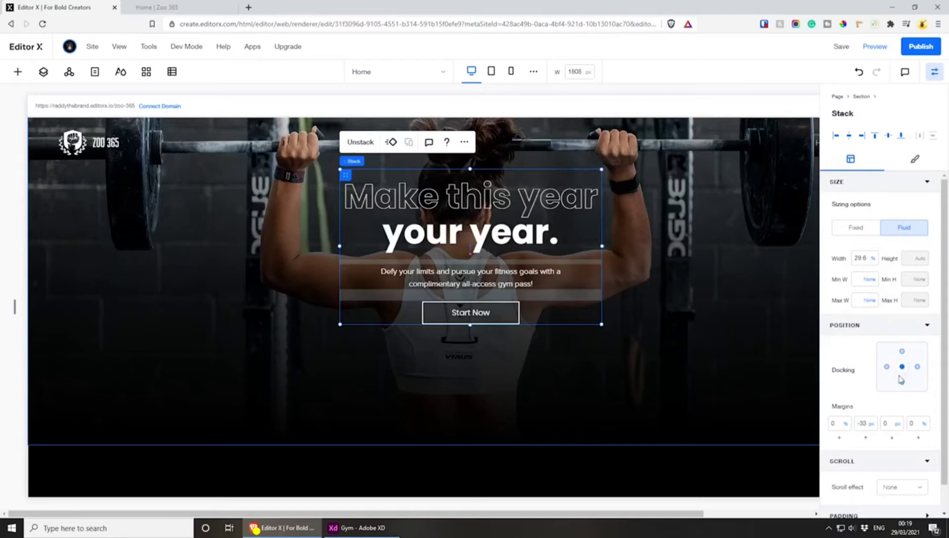
click(855, 426)
text(0)
key(Return)
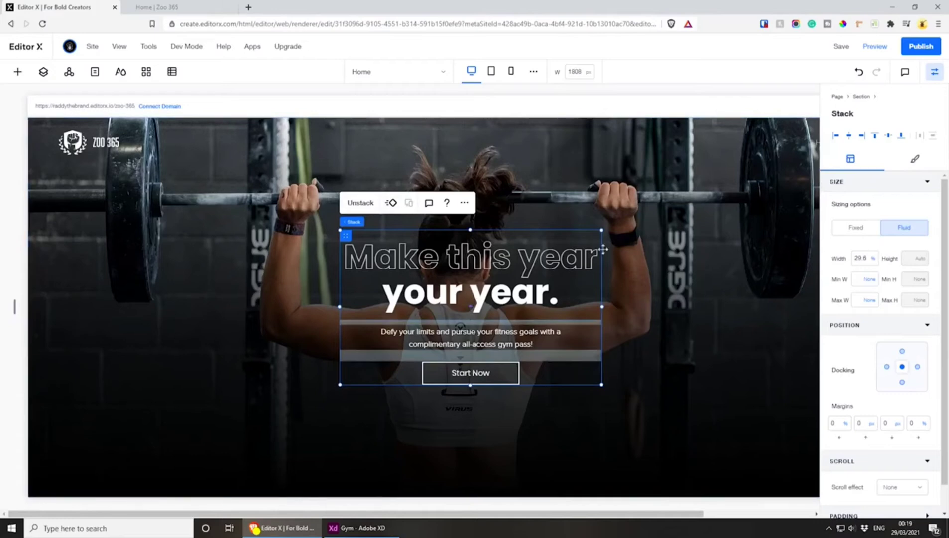
Save and publish the site, and check the hero section on the live Zoo 365 page
click(841, 46)
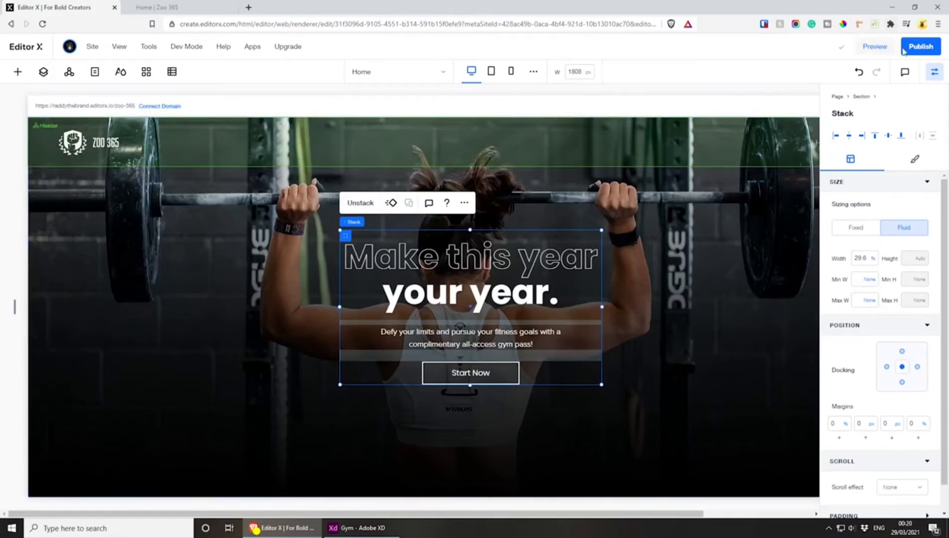
click(192, 8)
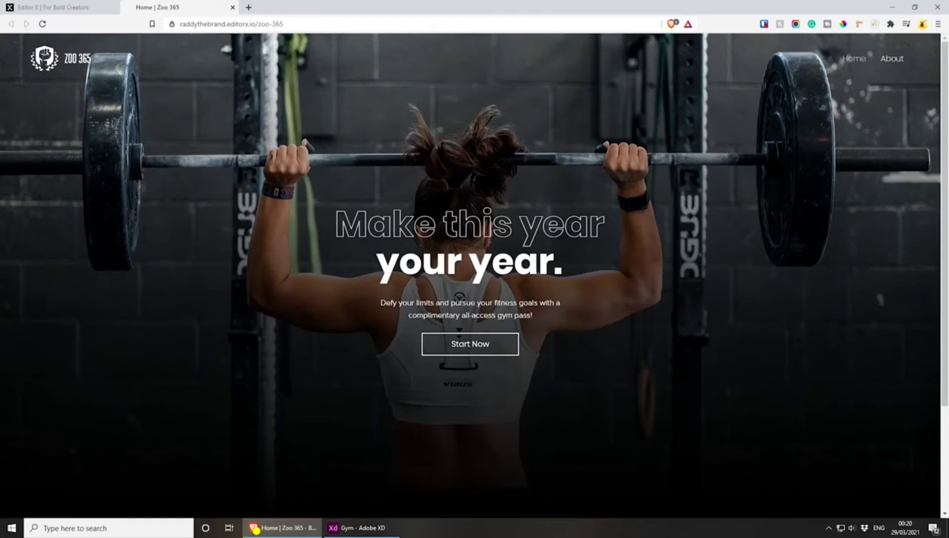
scroll(555, 291, down, 2)
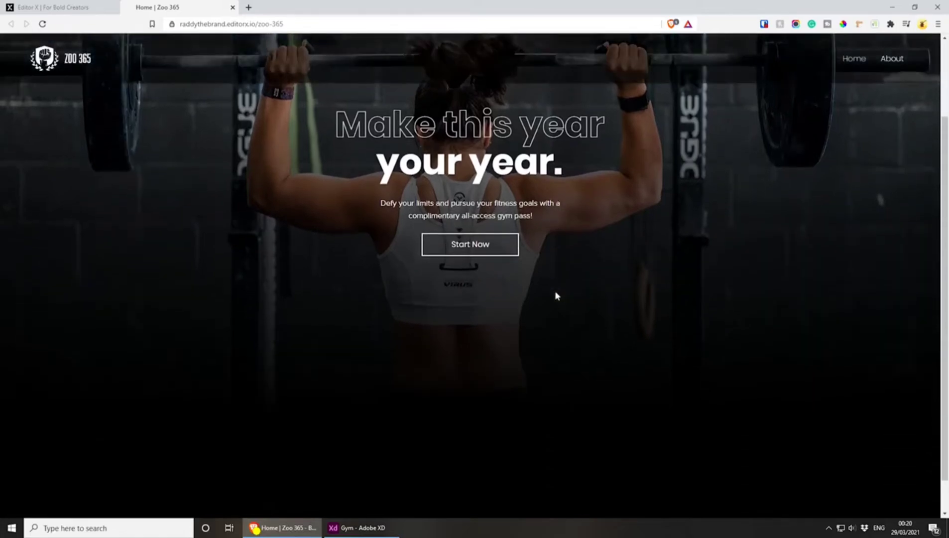
scroll(558, 293, up, 2)
Return to the Editor X page and dismiss the publishing confirmation, opting not to show it again
click(100, 8)
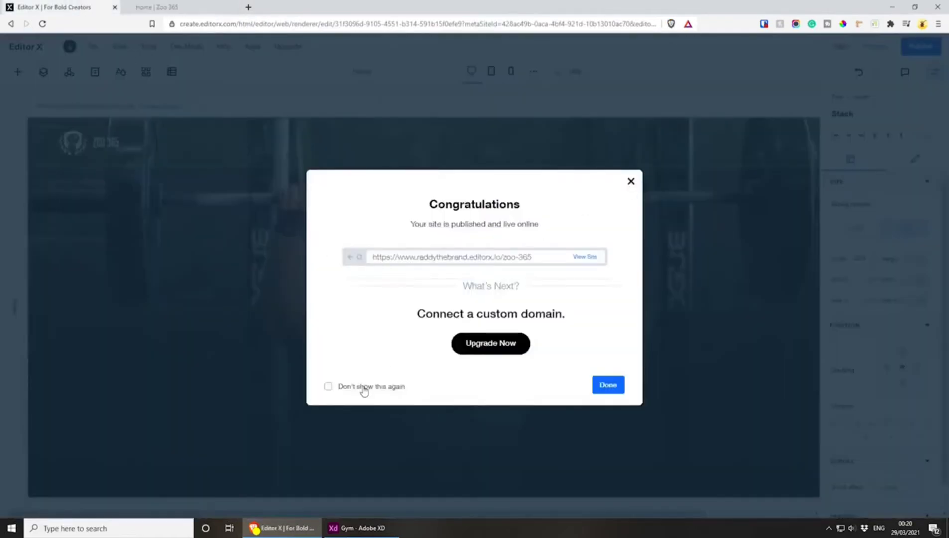
click(364, 391)
click(616, 388)
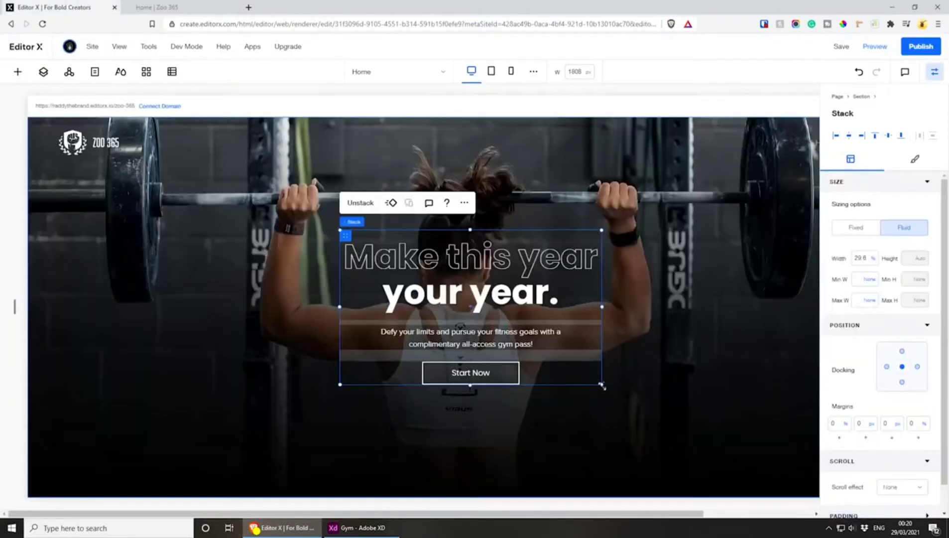
click(479, 342)
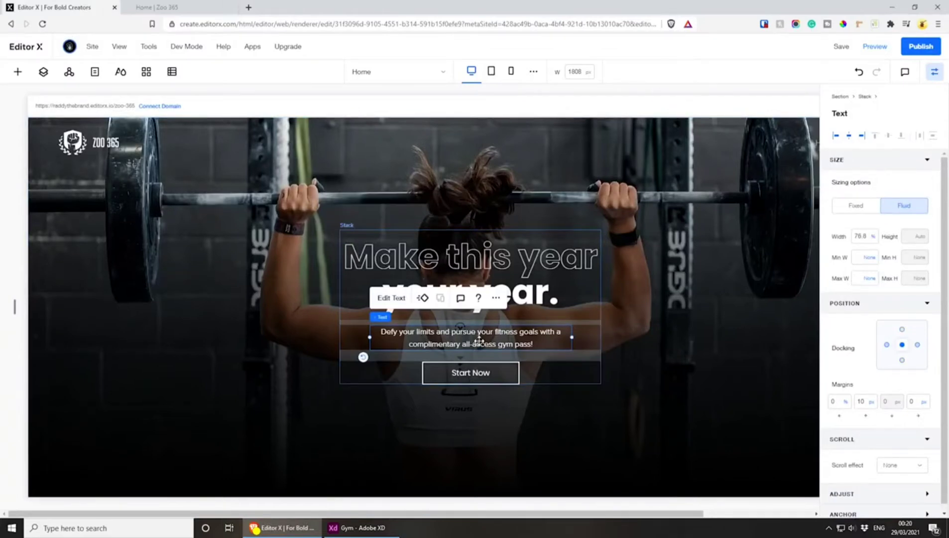
drag(479, 341, 479, 342)
click(691, 309)
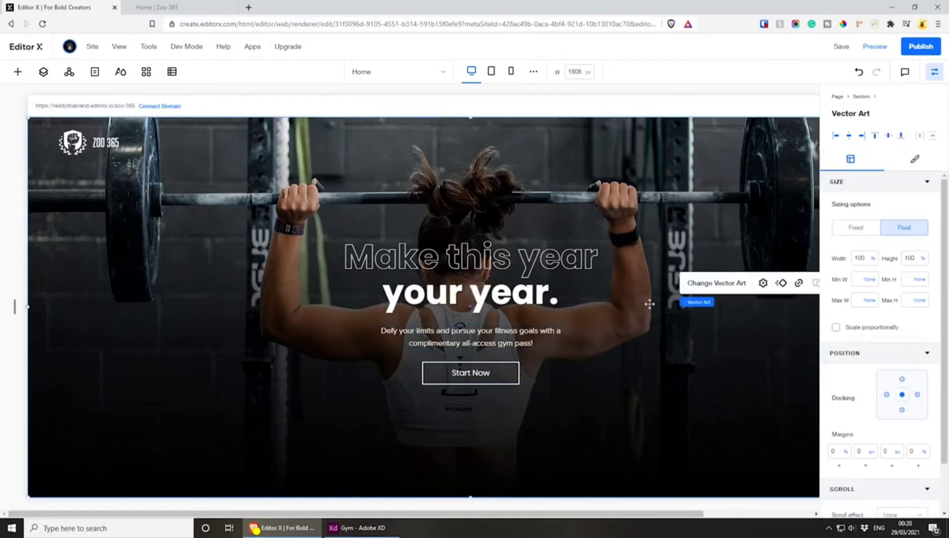
Switch to the Adobe XD design, examine the scroll indicator below the hero button, and return to Editor X
key(alt+Tab)
scroll(578, 445, down, 2)
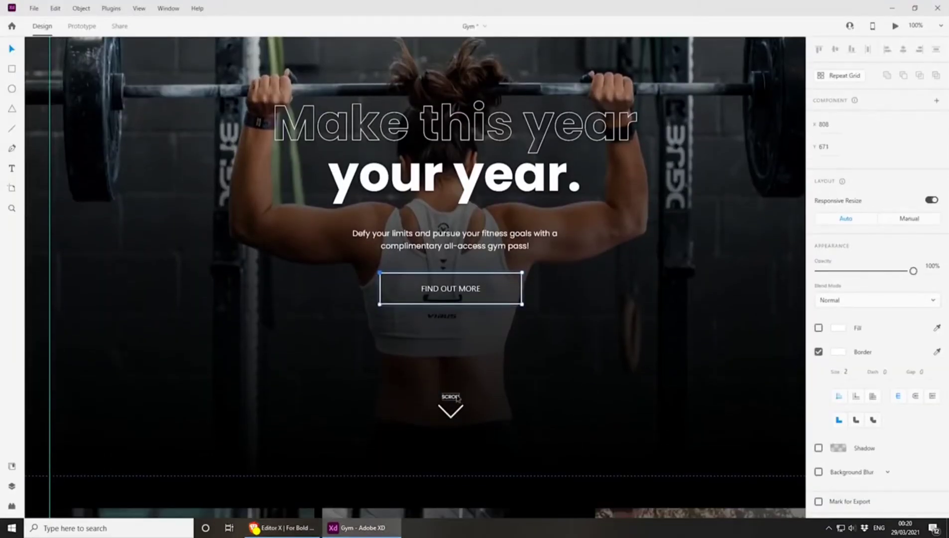
click(368, 529)
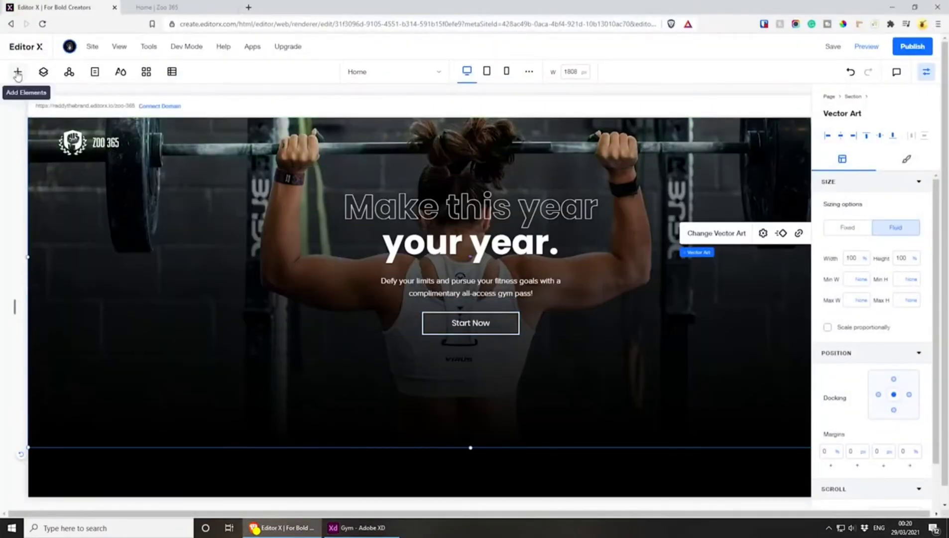
Add a basic shape to the hero section, below and beside the Start Now button
click(17, 73)
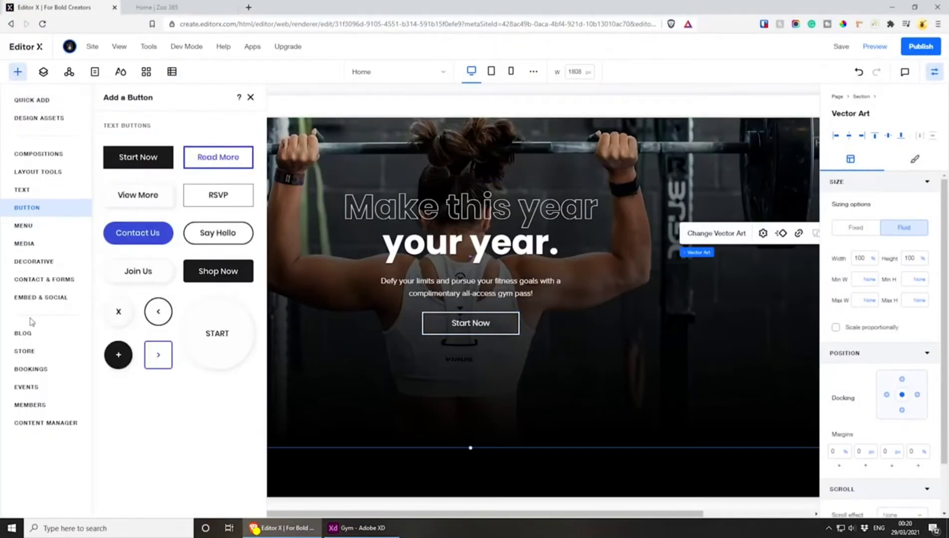
click(22, 154)
click(24, 101)
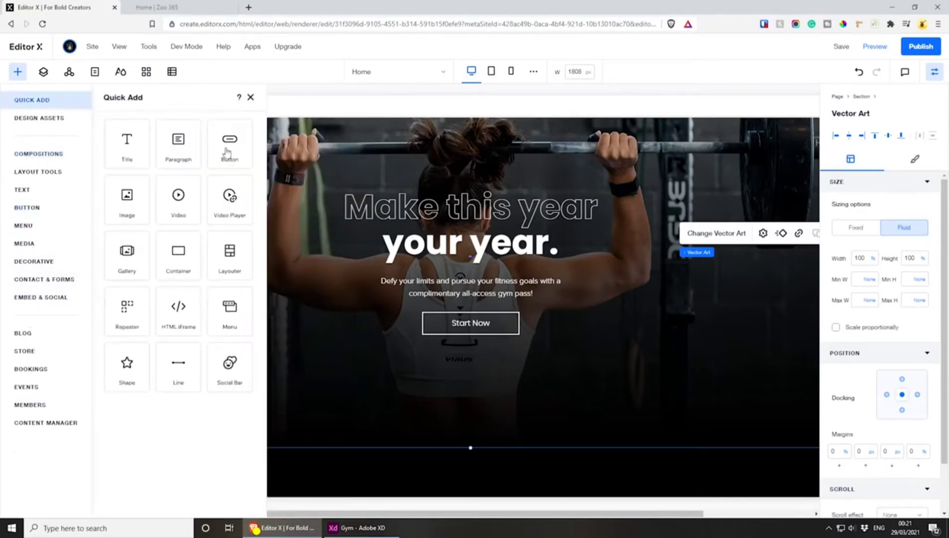
drag(130, 369, 350, 365)
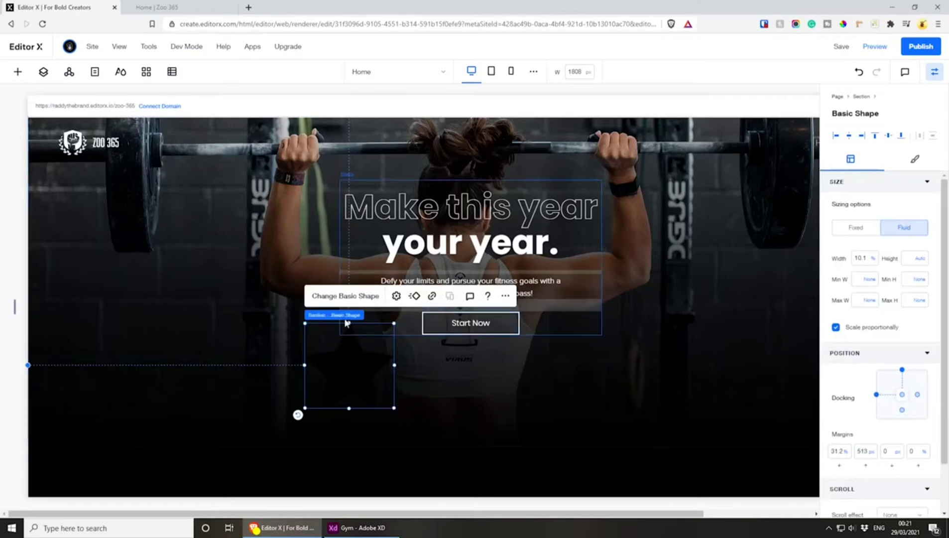
Replace the new shape with the rounded Down Arrow chevron from the Wix basic shapes library
click(335, 297)
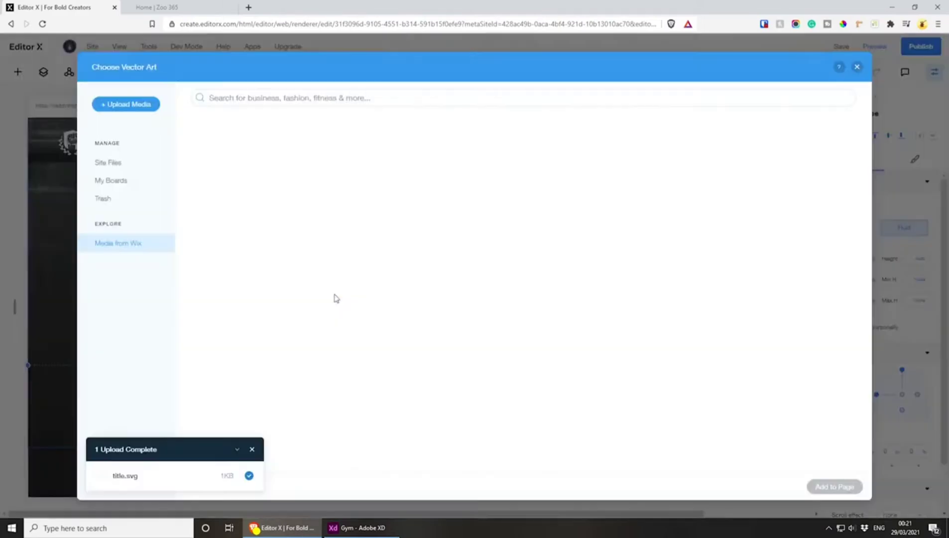
scroll(509, 306, down, 5)
scroll(509, 306, down, 8)
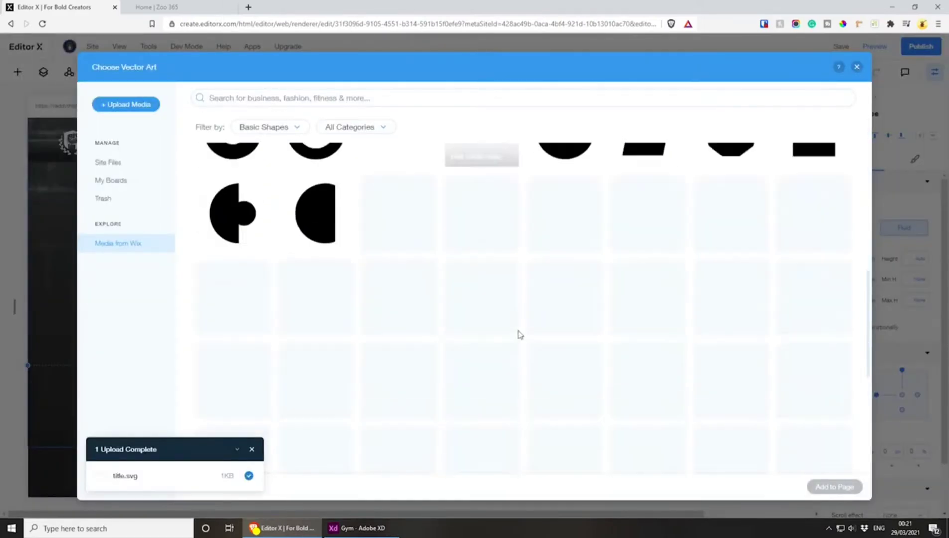
scroll(532, 351, down, 8)
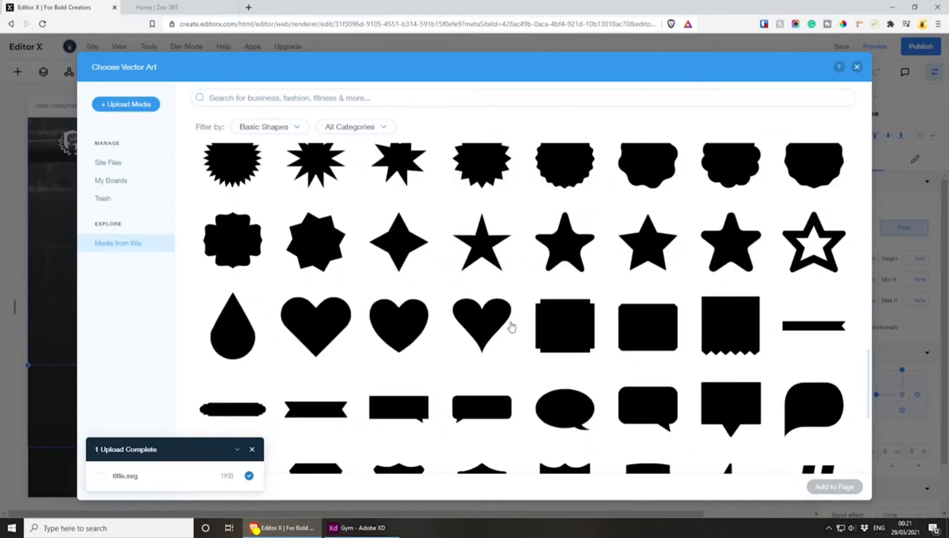
scroll(513, 331, down, 8)
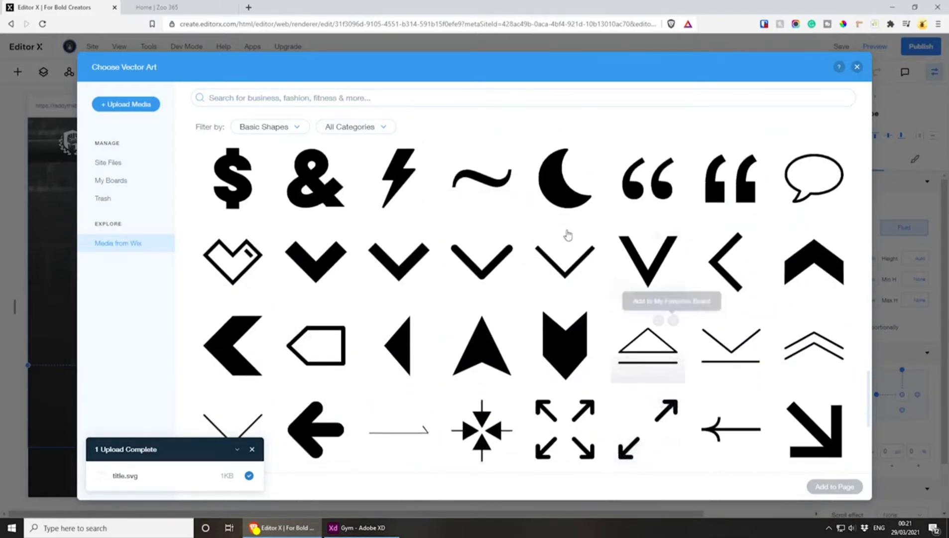
click(471, 266)
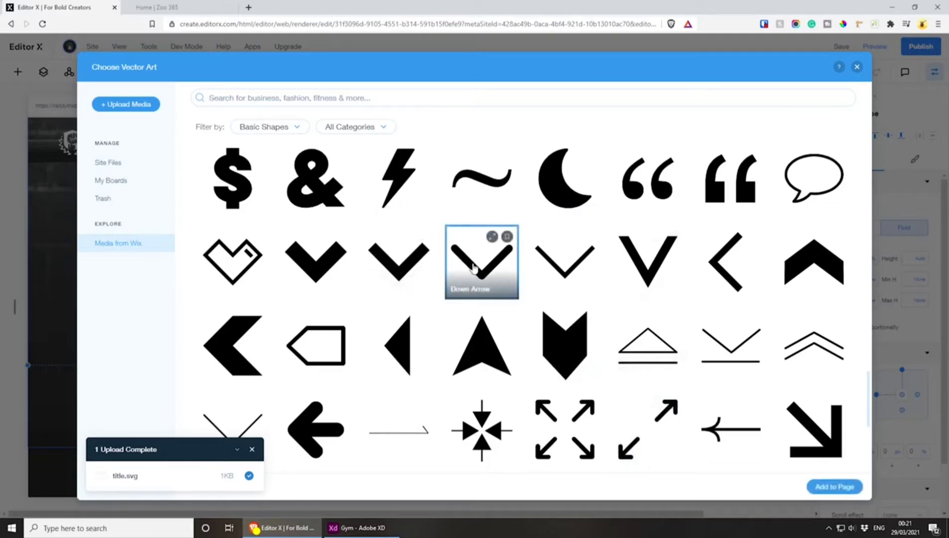
click(812, 486)
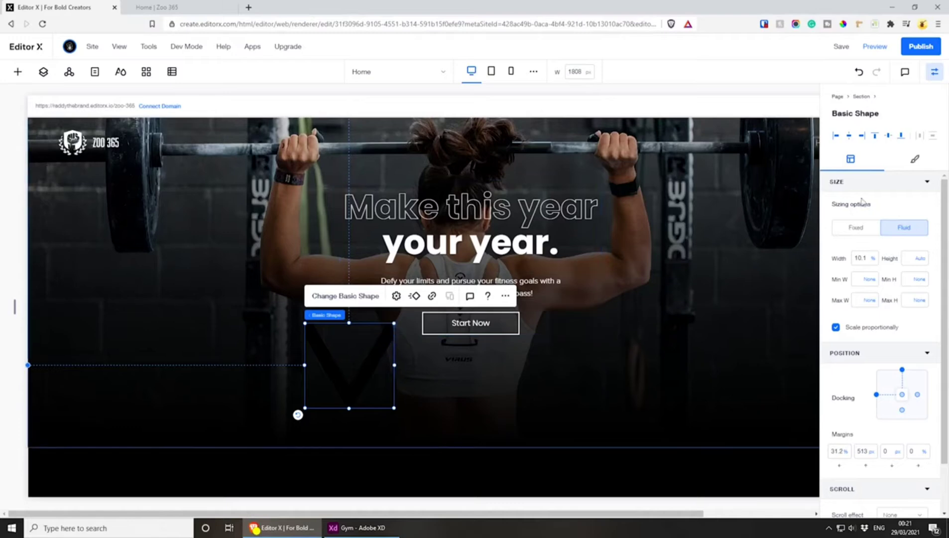
Fill the arrow with white (#FFFFFF) and reduce its height to make a flatter chevron
click(912, 160)
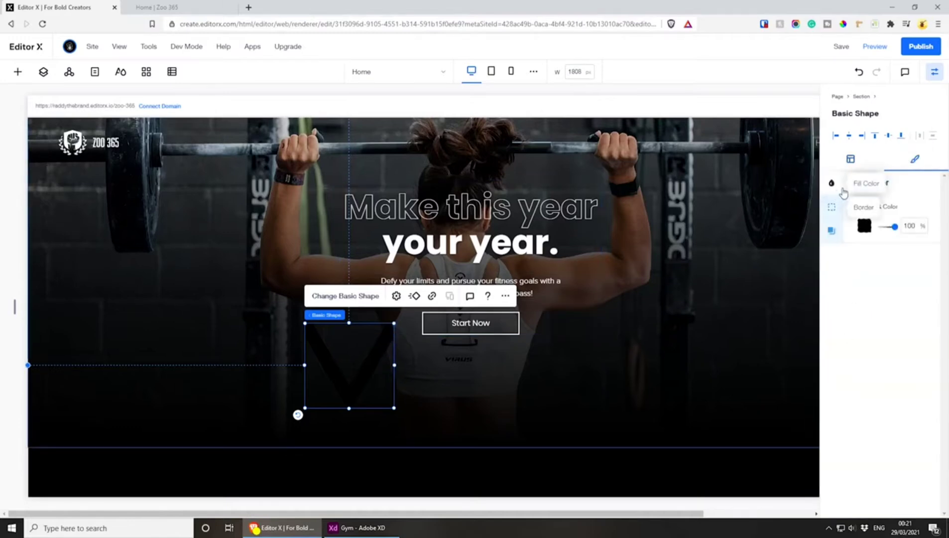
click(862, 228)
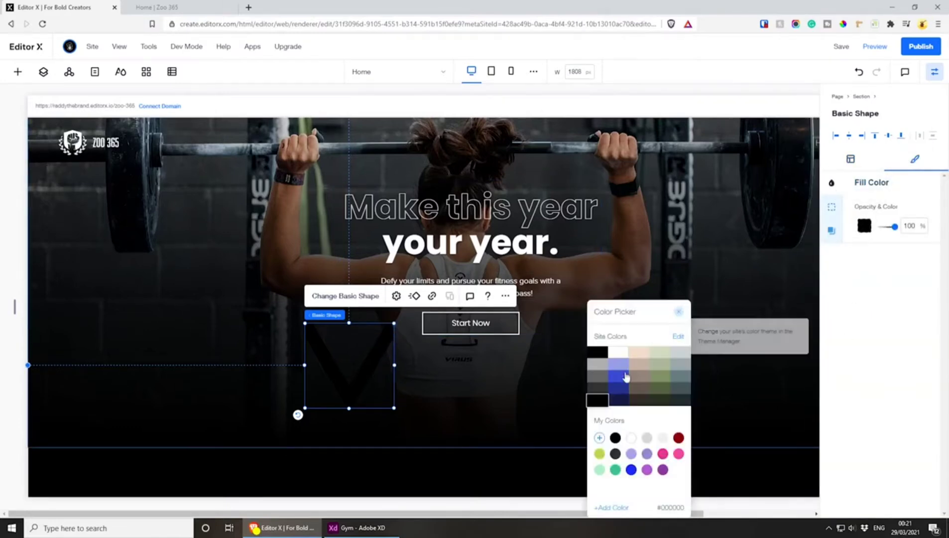
click(631, 438)
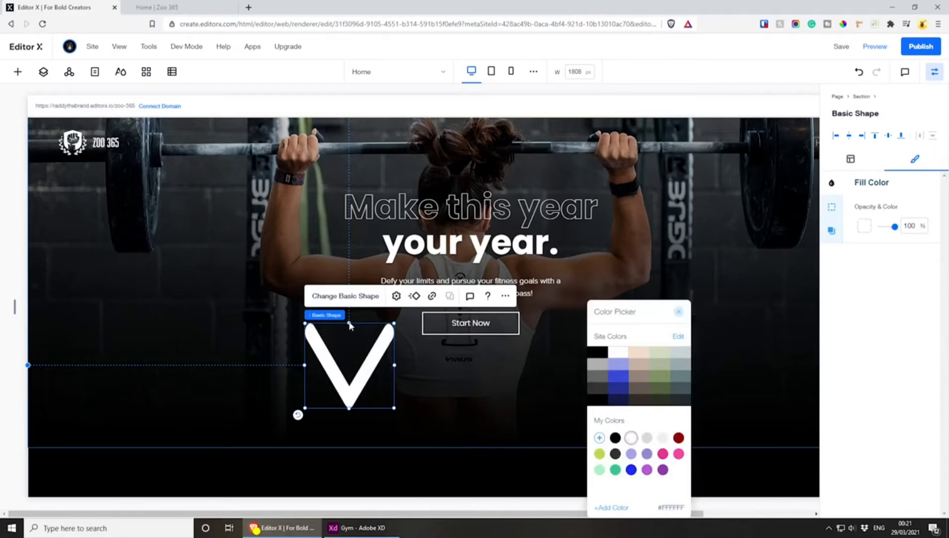
drag(350, 326, 350, 356)
Turn on keeping the arrow's original proportions, then shrink it and center it horizontally near the hero's lower edge
click(396, 331)
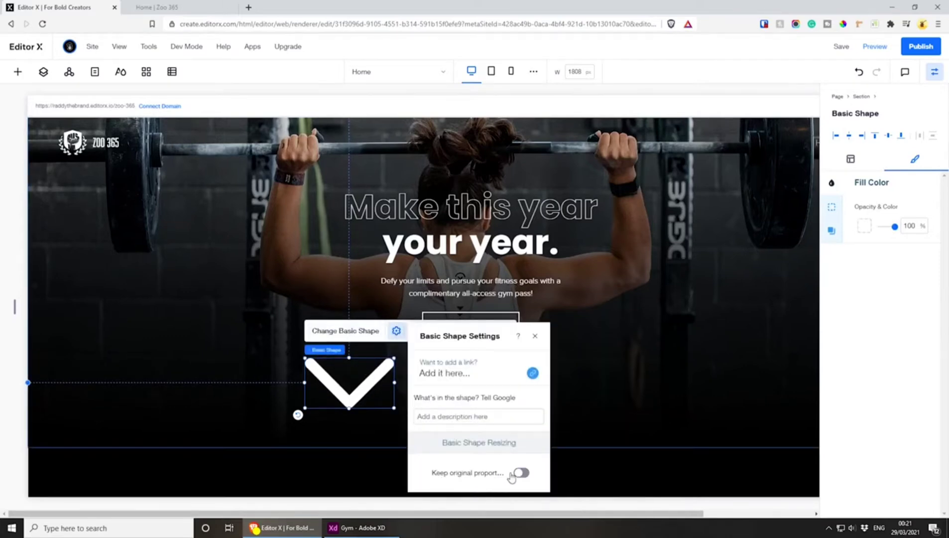
click(520, 472)
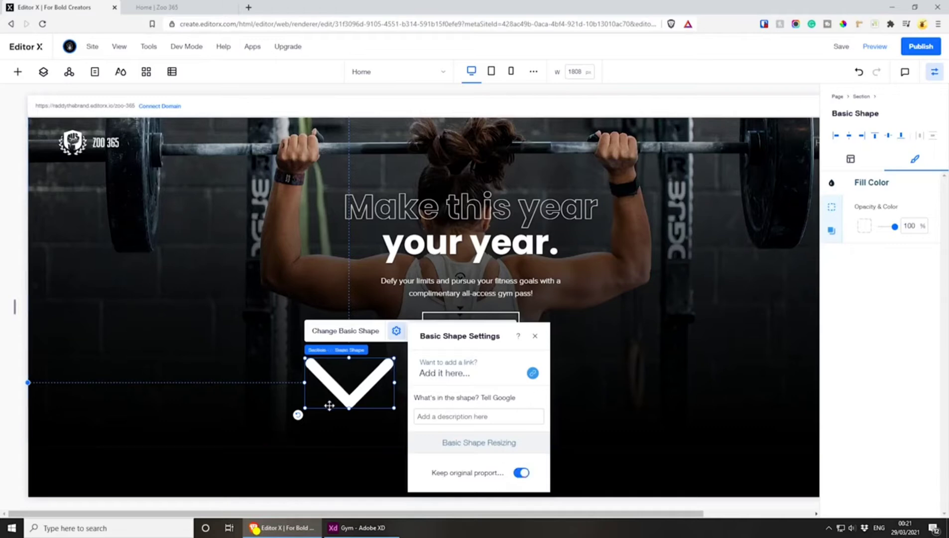
click(534, 337)
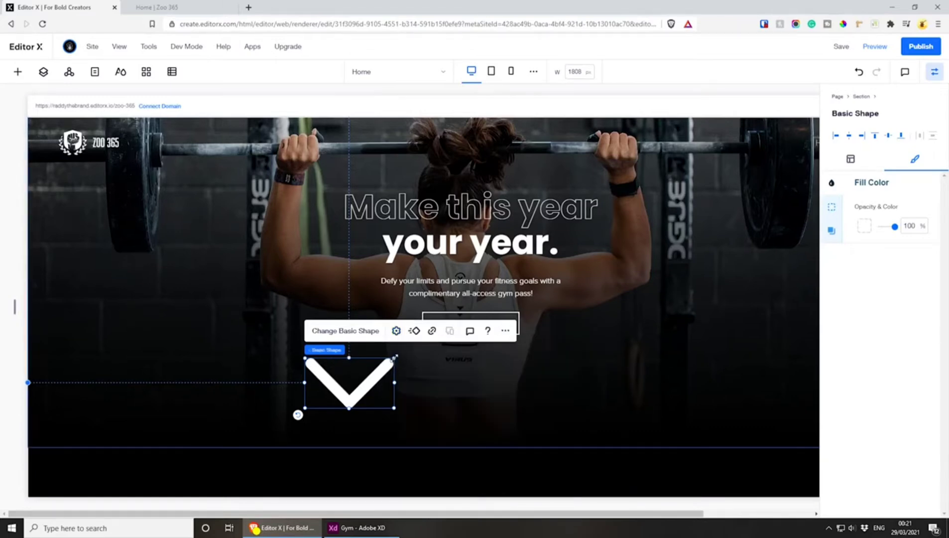
drag(395, 357, 471, 422)
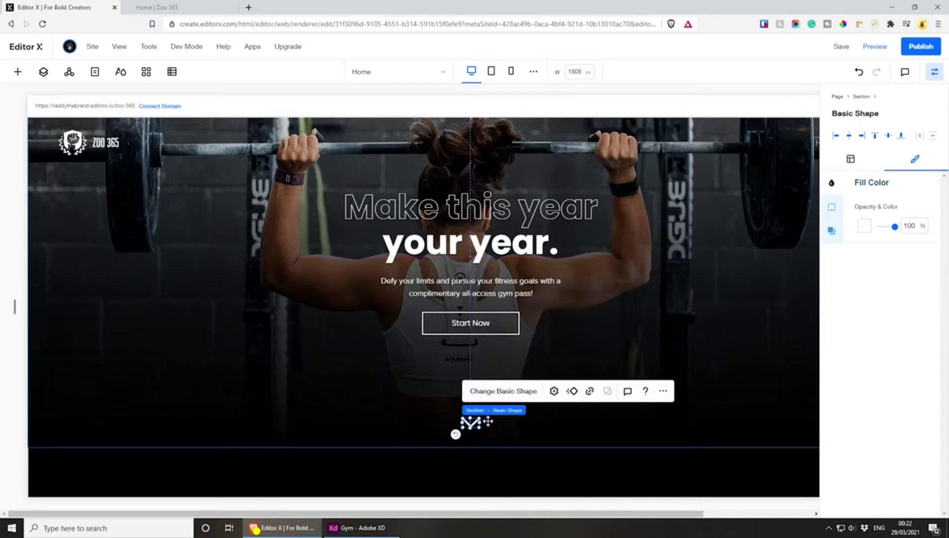
click(485, 260)
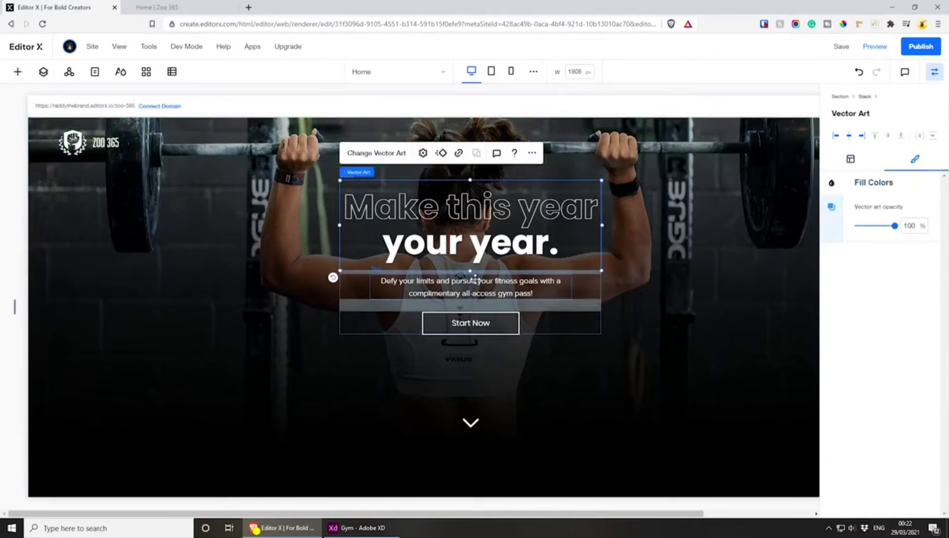
Add a paragraph between the Start Now button and the arrow, and replace its placeholder text with SCROLL
click(12, 73)
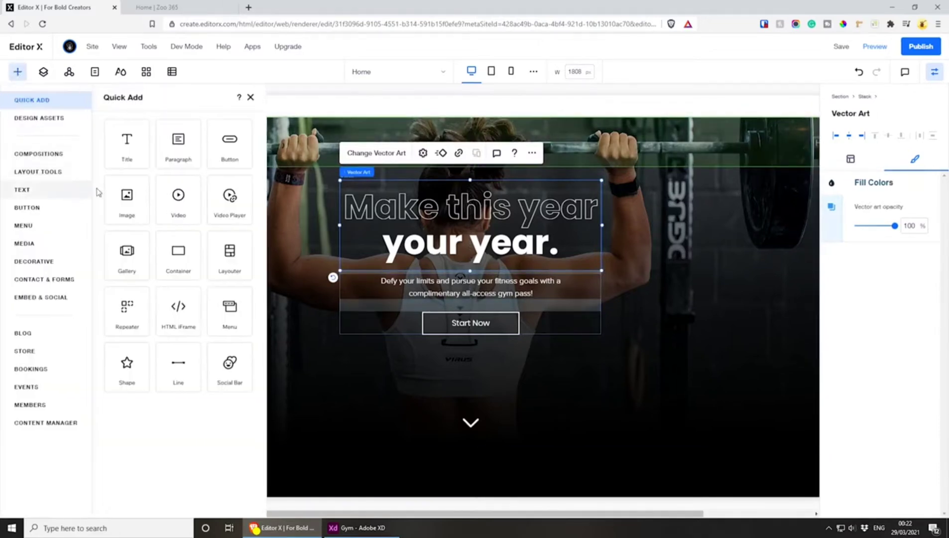
click(185, 149)
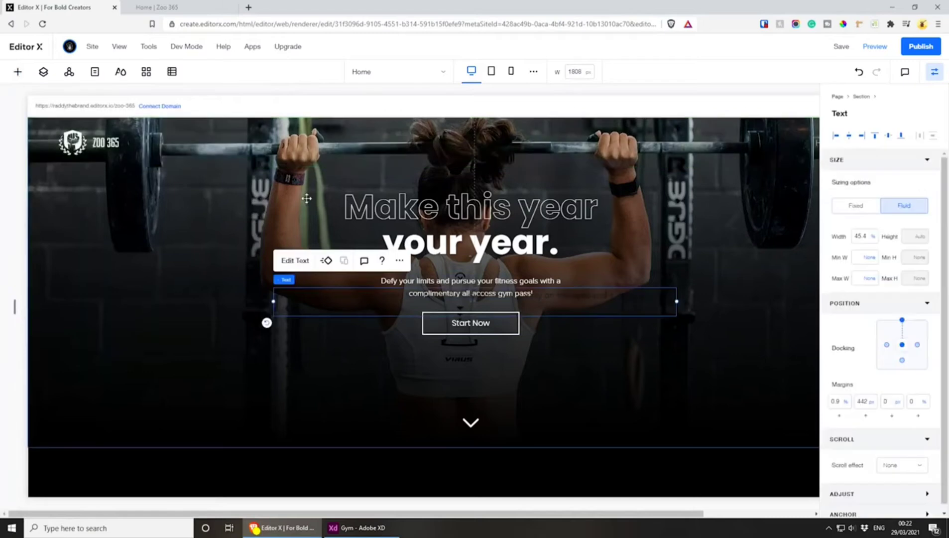
drag(301, 312, 398, 387)
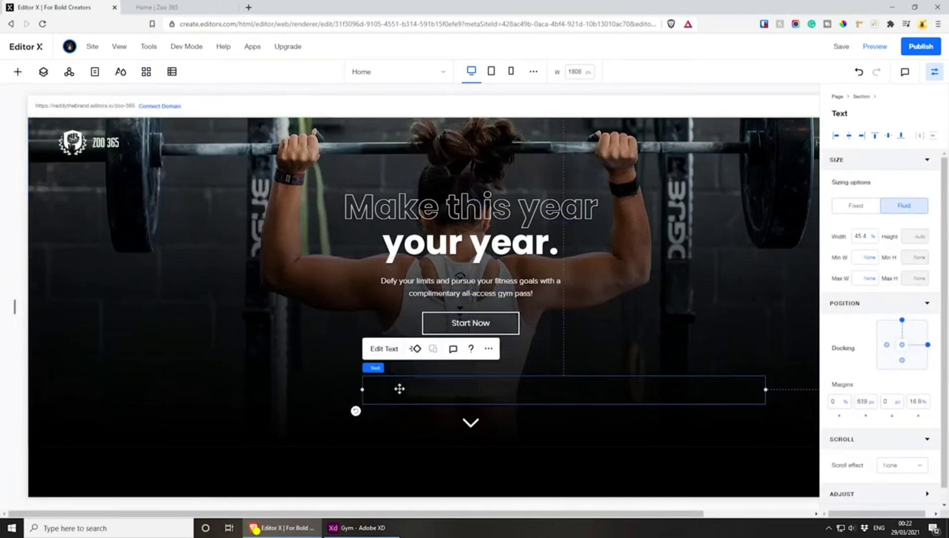
double_click(411, 387)
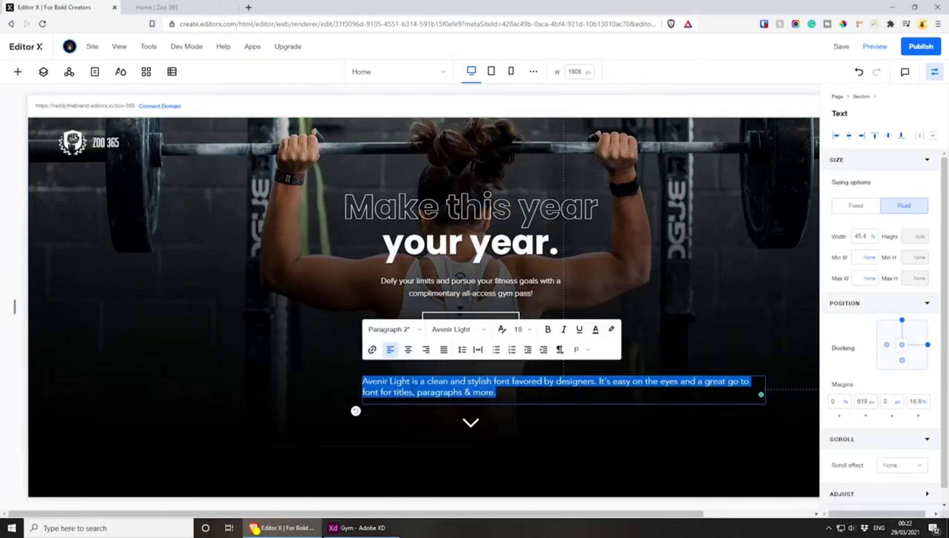
key(BackSpace)
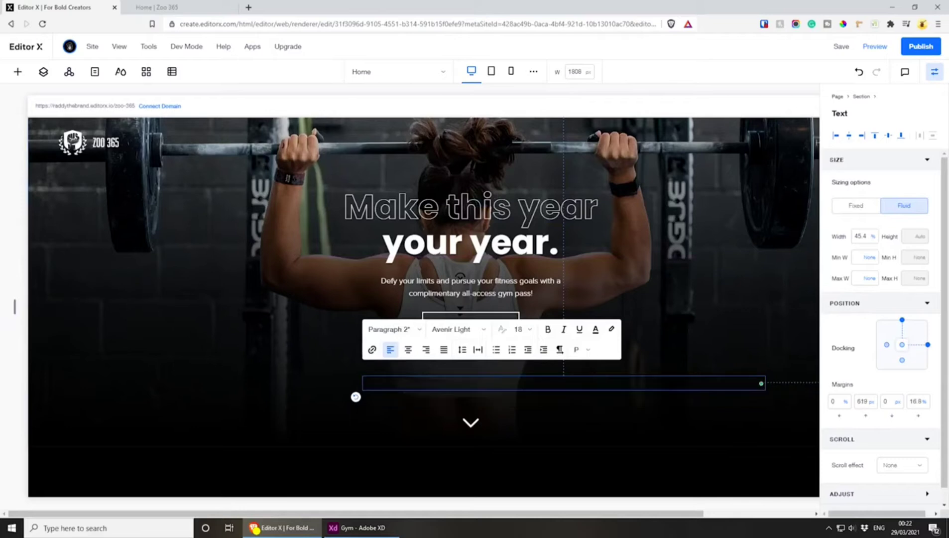
click(393, 420)
click(380, 384)
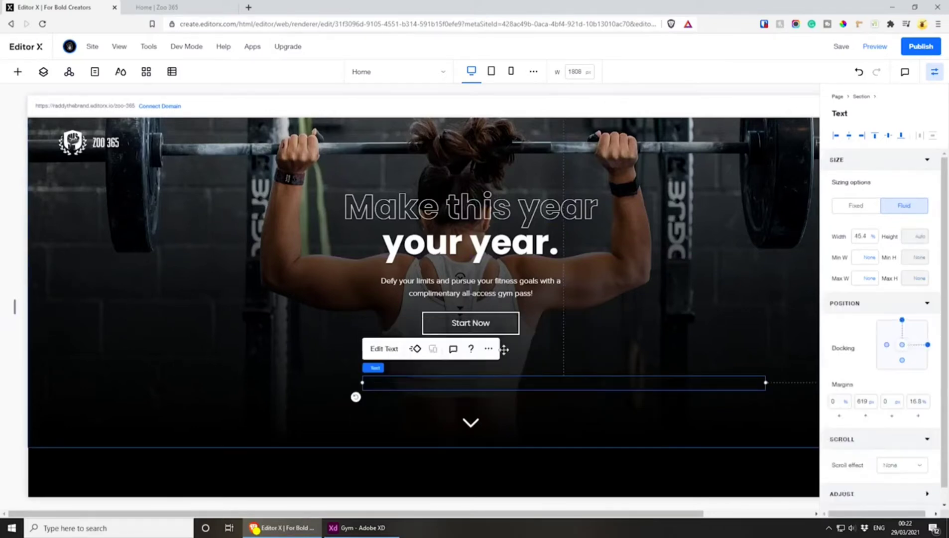
Format the SCROLL text in white (#FFFFFF), center-aligned, with font size 14
click(390, 349)
click(591, 329)
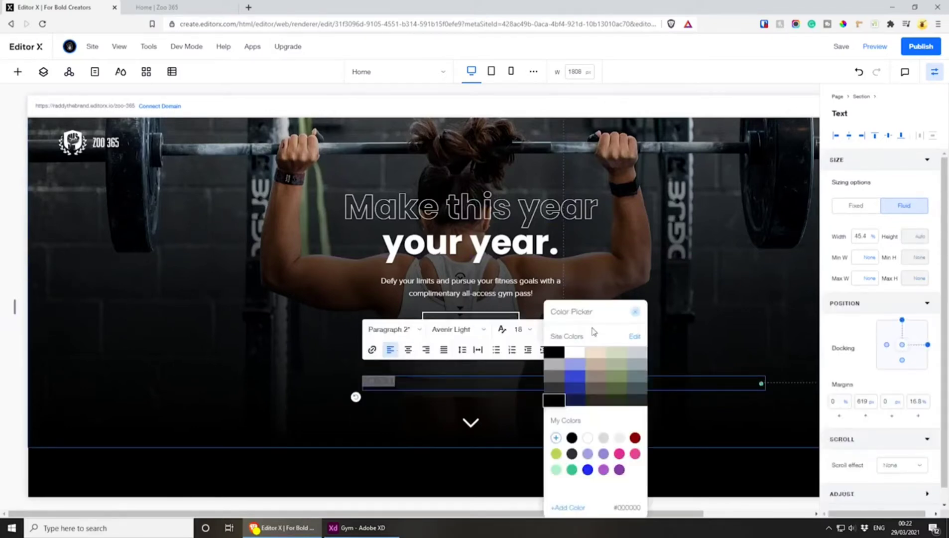
click(587, 437)
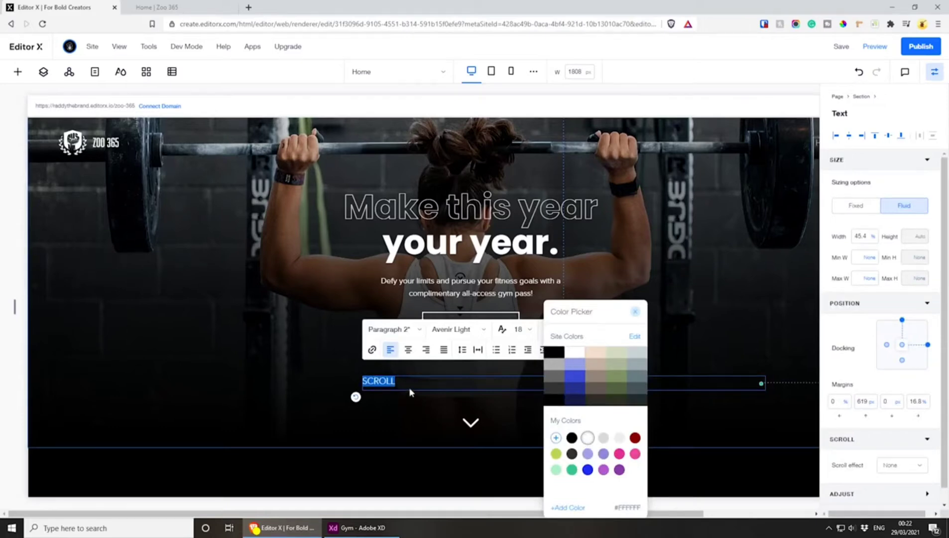
click(408, 352)
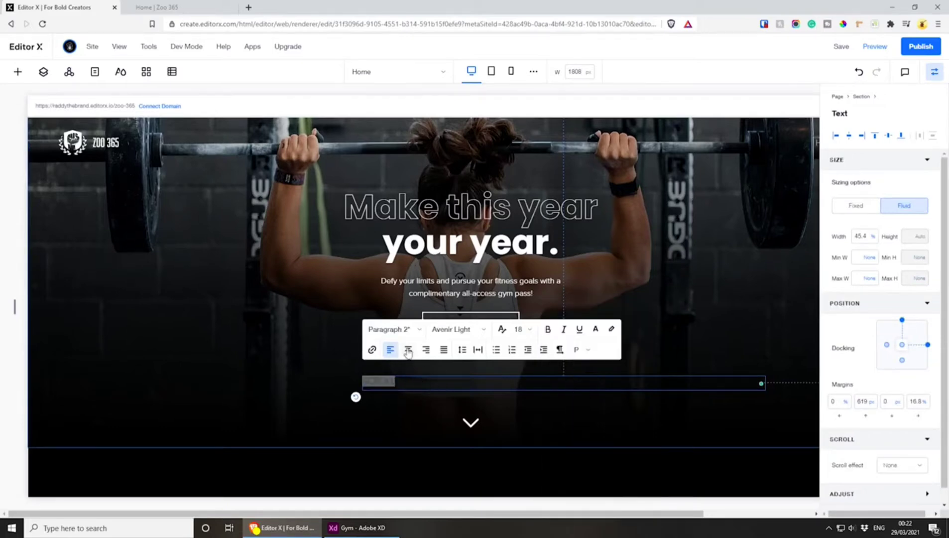
click(408, 351)
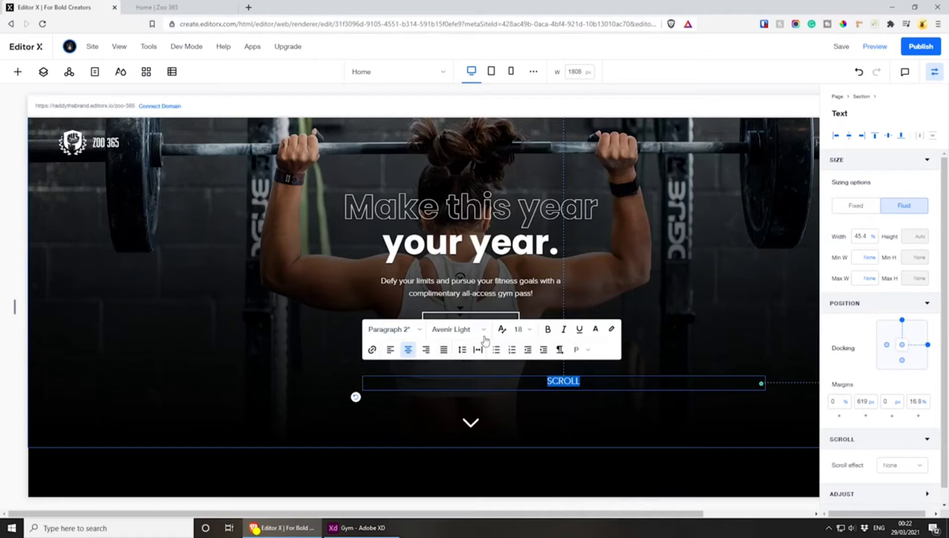
click(520, 330)
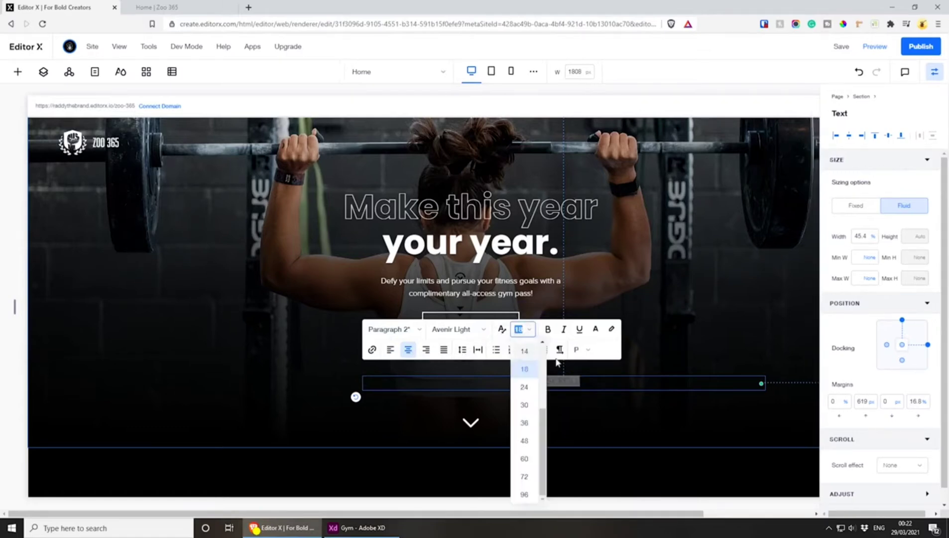
text(14)
key(Return)
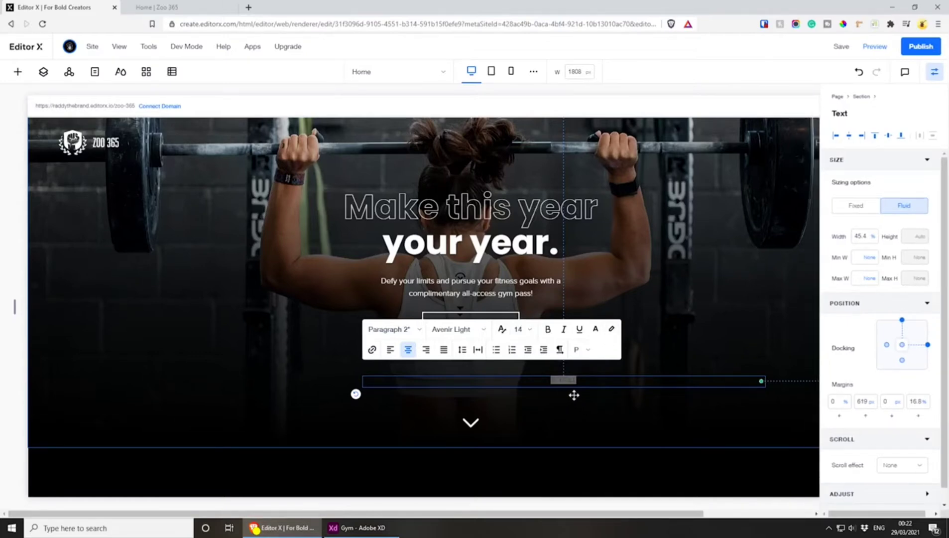
Narrow the SCROLL text box to about 4.3% width and center it directly above the arrow
click(554, 384)
drag(548, 381, 460, 397)
drag(671, 397, 465, 407)
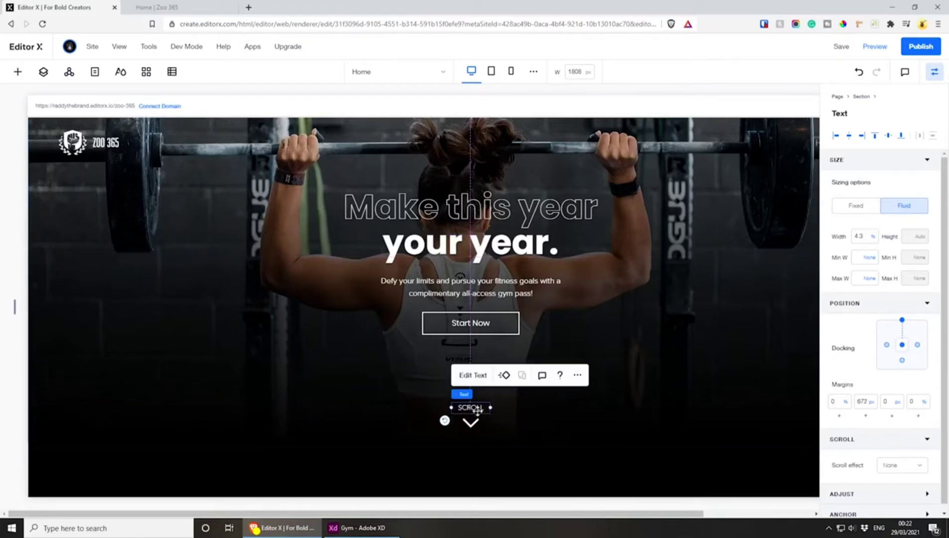
Set the SCROLL text's font size to 12 and move the label slightly closer to the arrow
click(474, 376)
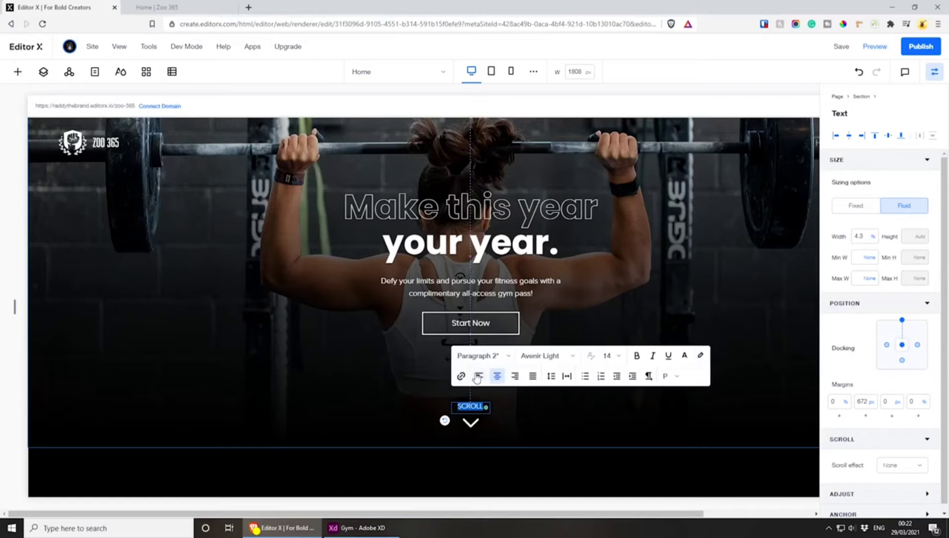
click(609, 356)
text(12)
key(Return)
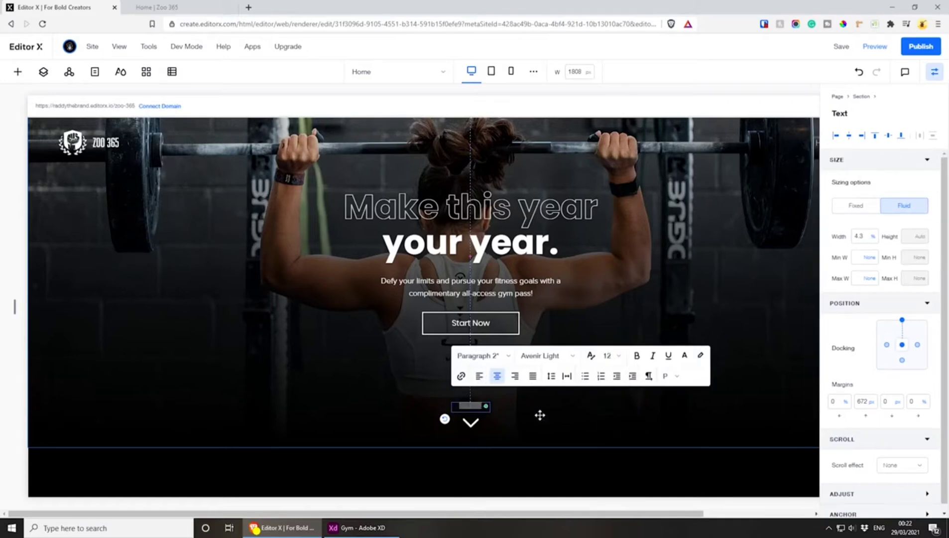
click(532, 414)
click(471, 407)
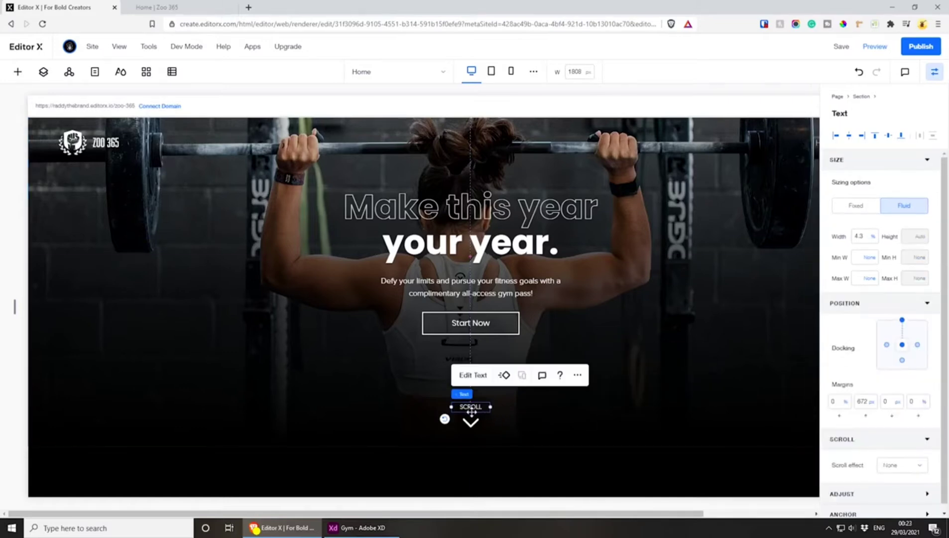
drag(471, 411, 482, 401)
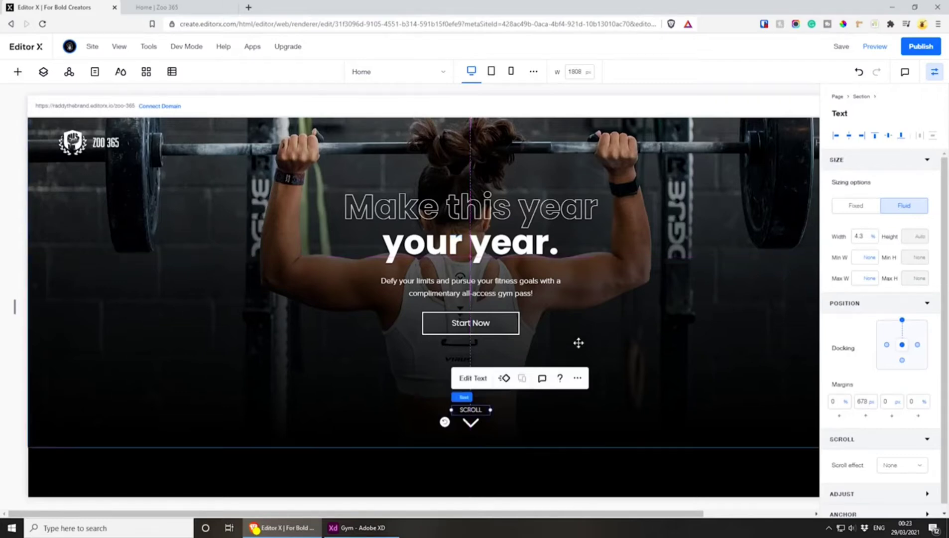
Examine how the SCROLL text and the arrow are docked within the hero section
scroll(528, 368, down, 2)
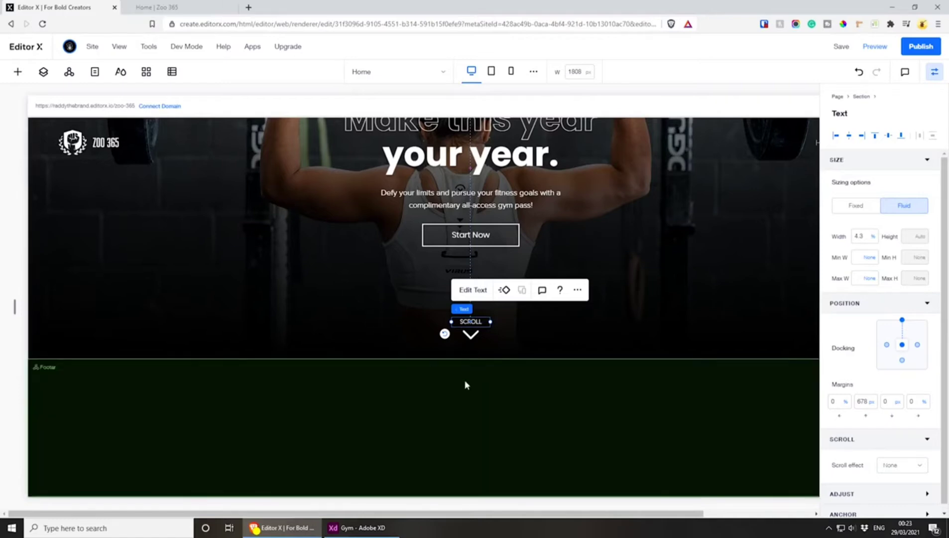
mouse_move(466, 366)
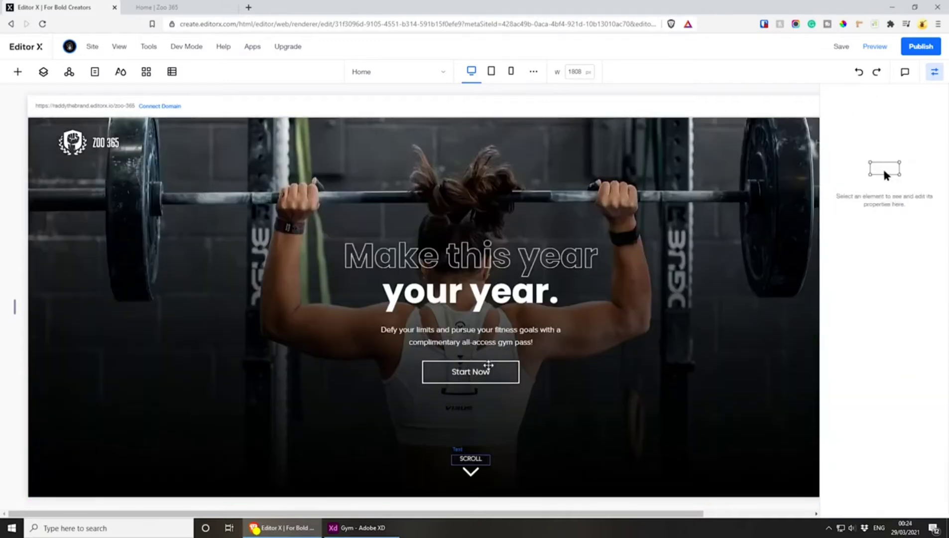
scroll(487, 366, down, 3)
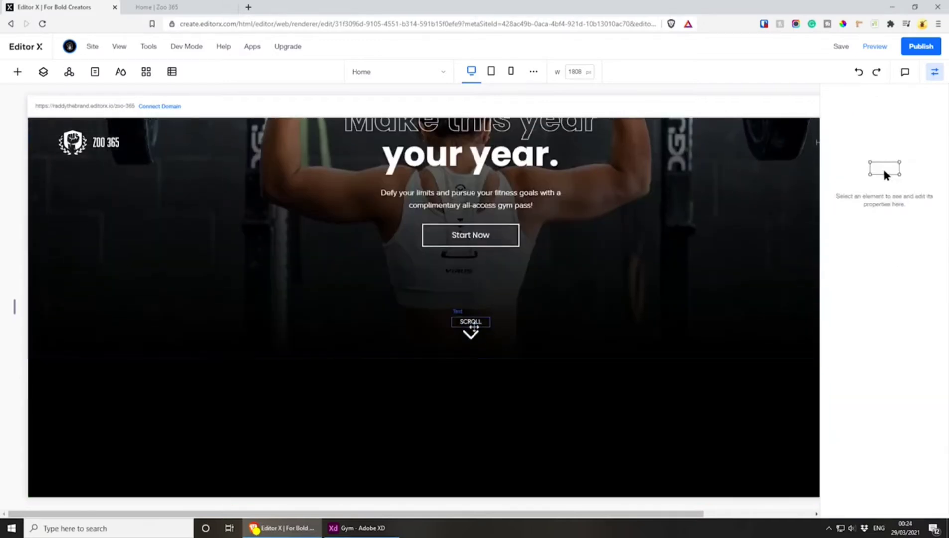
click(471, 321)
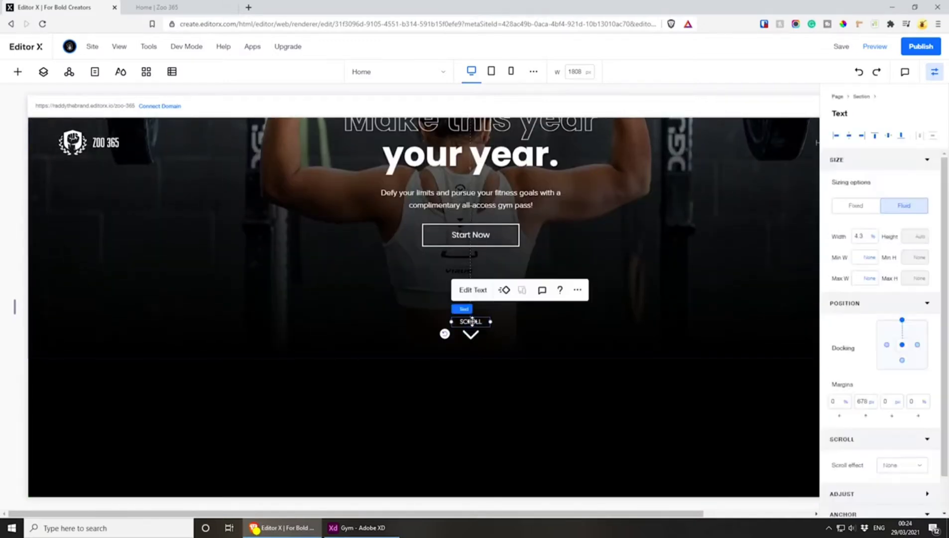
scroll(471, 321, up, 3)
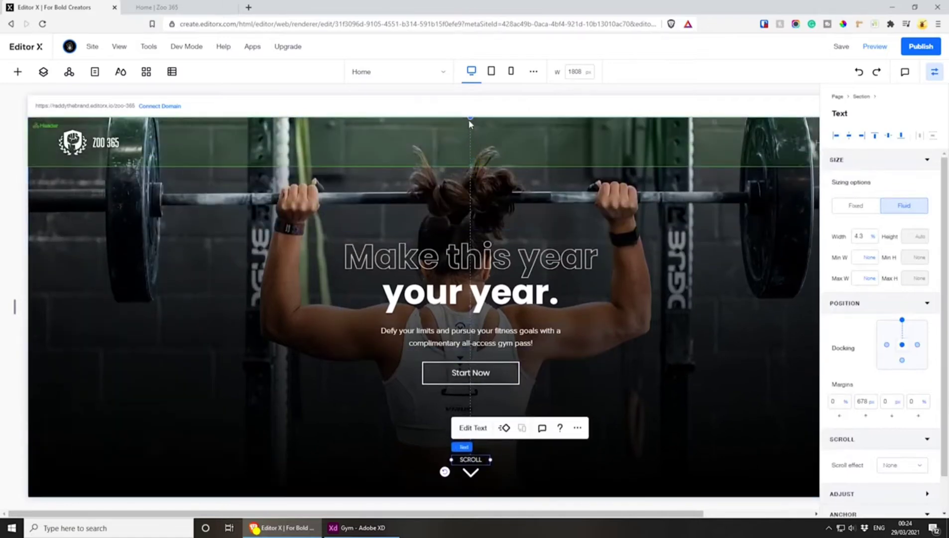
scroll(471, 349, down, 2)
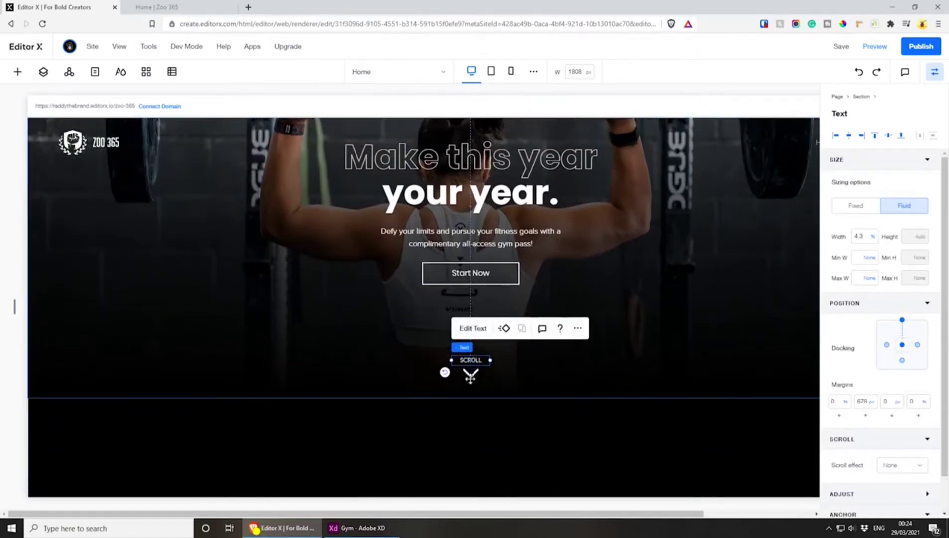
click(471, 372)
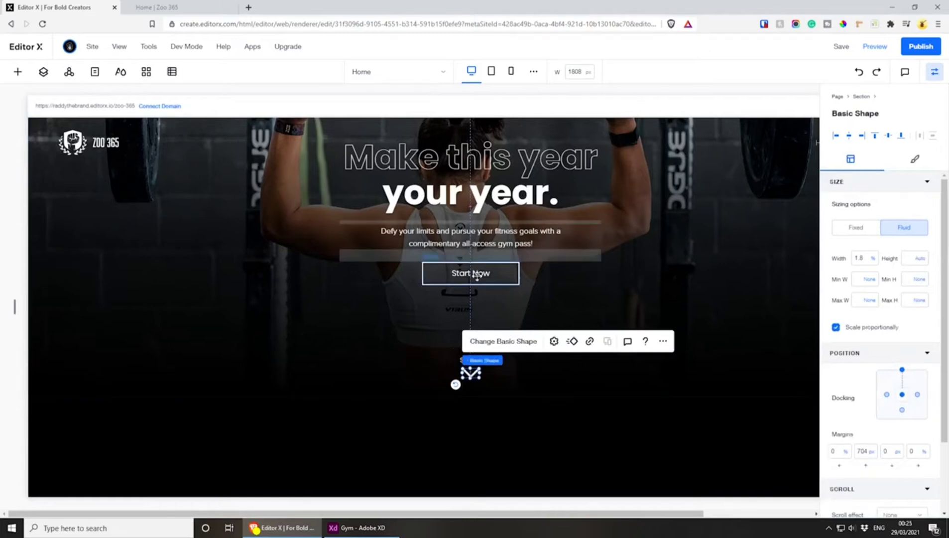
click(788, 312)
Combine the SCROLL text and the down arrow into a single stack
click(473, 359)
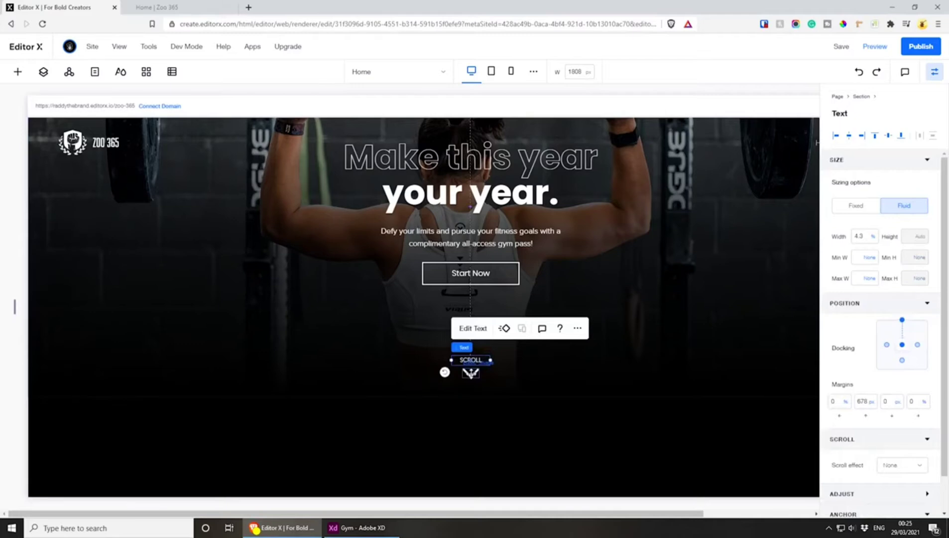
shift+click(471, 373)
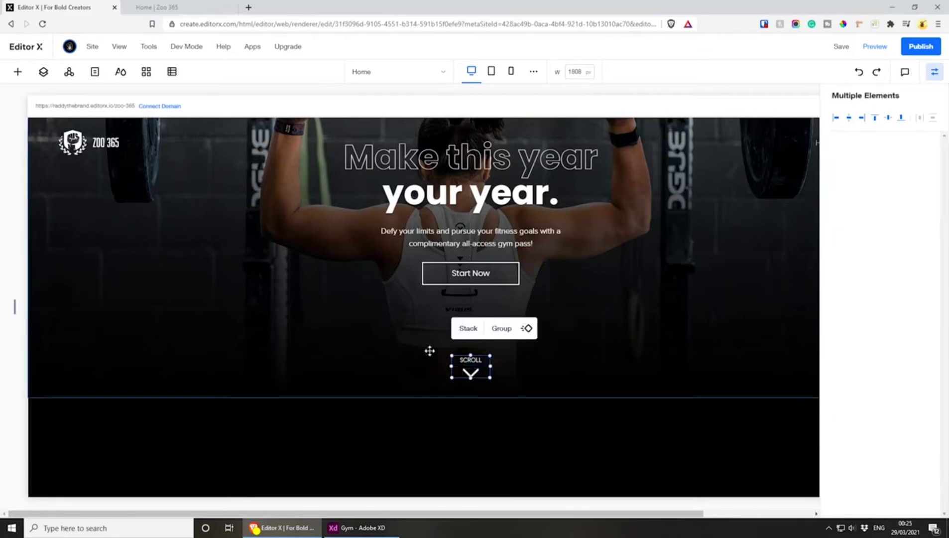
click(466, 326)
click(467, 362)
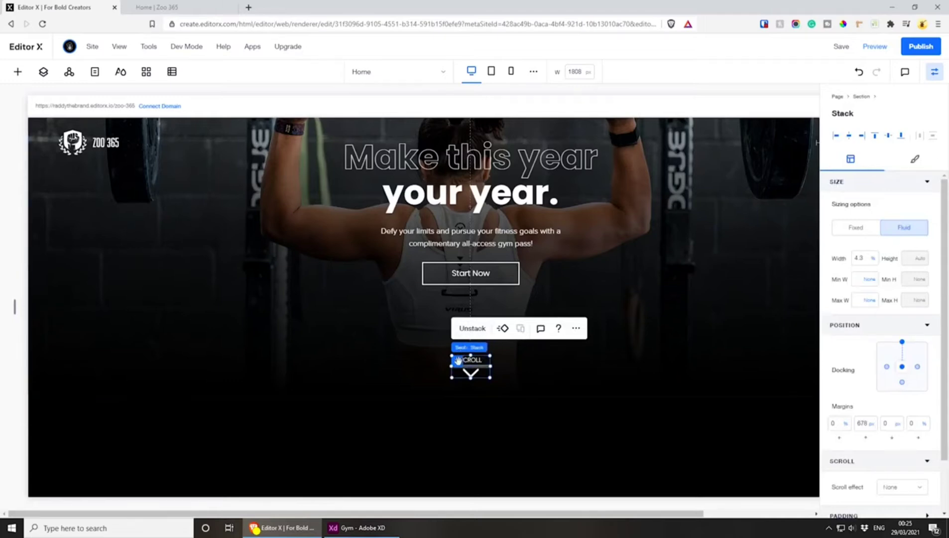
Nudge the scroll stack slightly lower and dock it to the hero section's bottom edge instead of its top edge
mouse_move(468, 362)
mouse_down()
mouse_move(486, 311)
mouse_move(639, 282)
mouse_move(441, 332)
mouse_move(459, 366)
mouse_up()
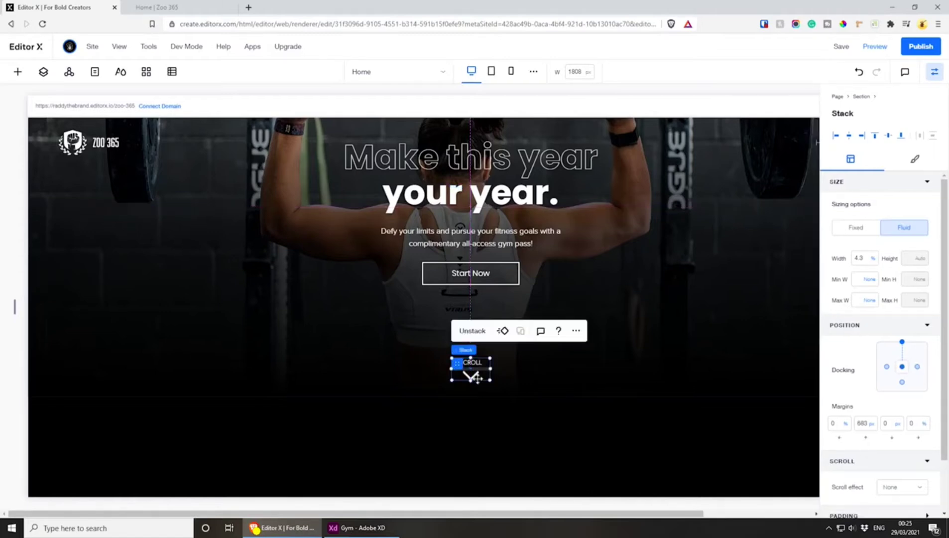
click(902, 344)
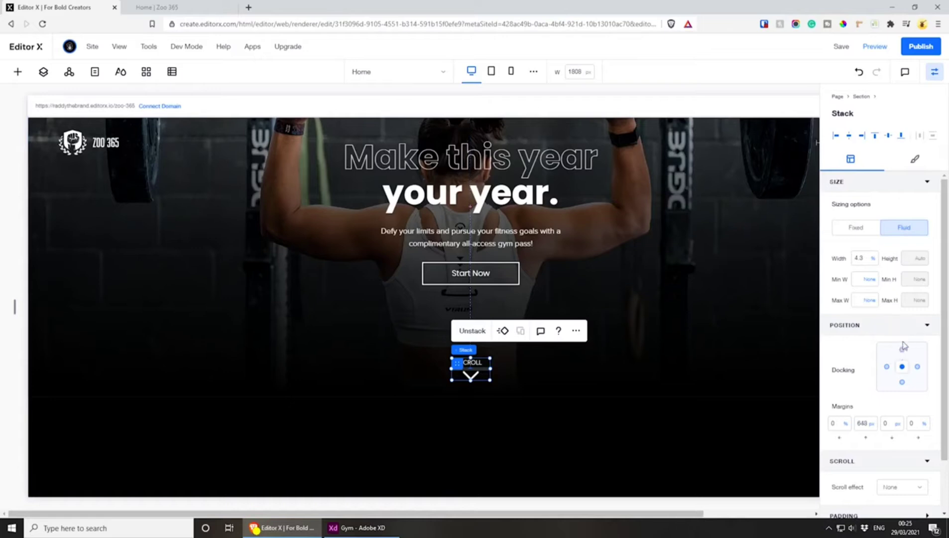
click(903, 384)
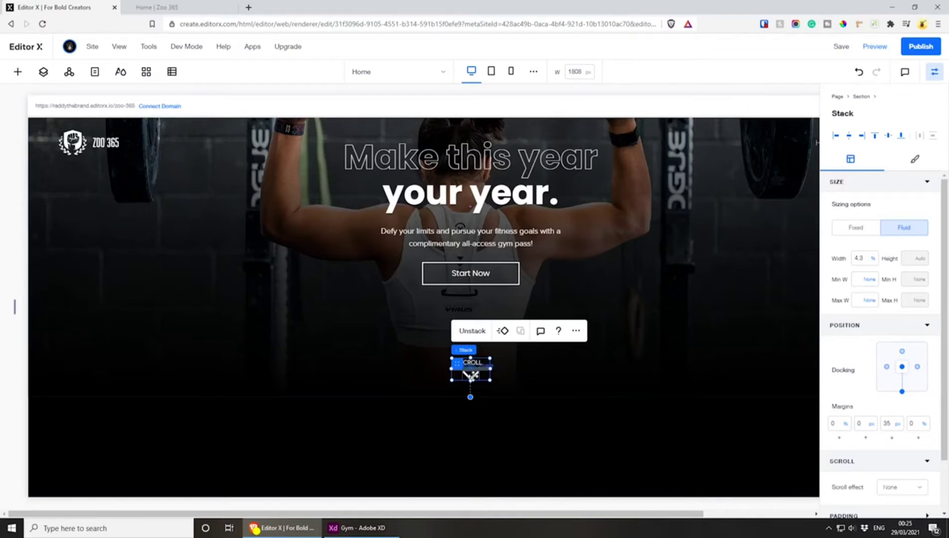
Add a blank section between the hero section and the footer
scroll(471, 374, down, 1)
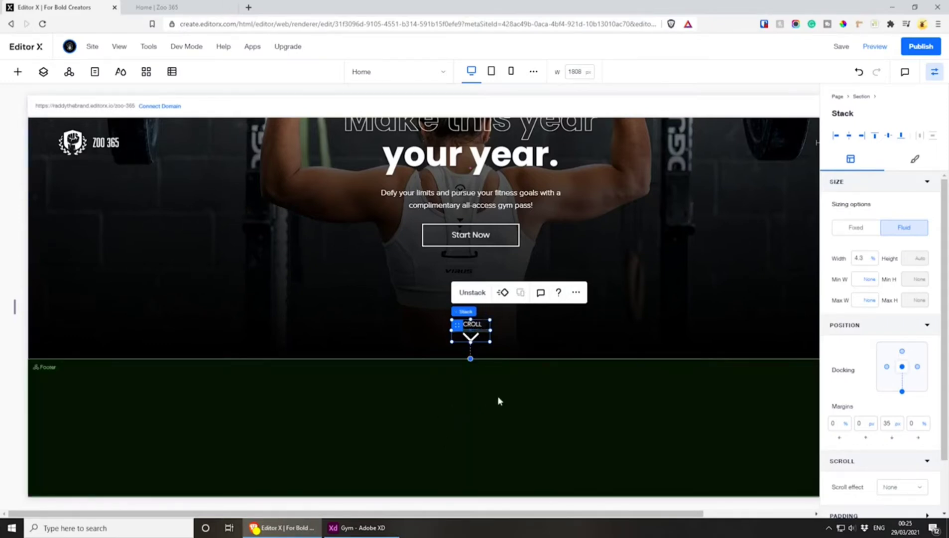
click(471, 359)
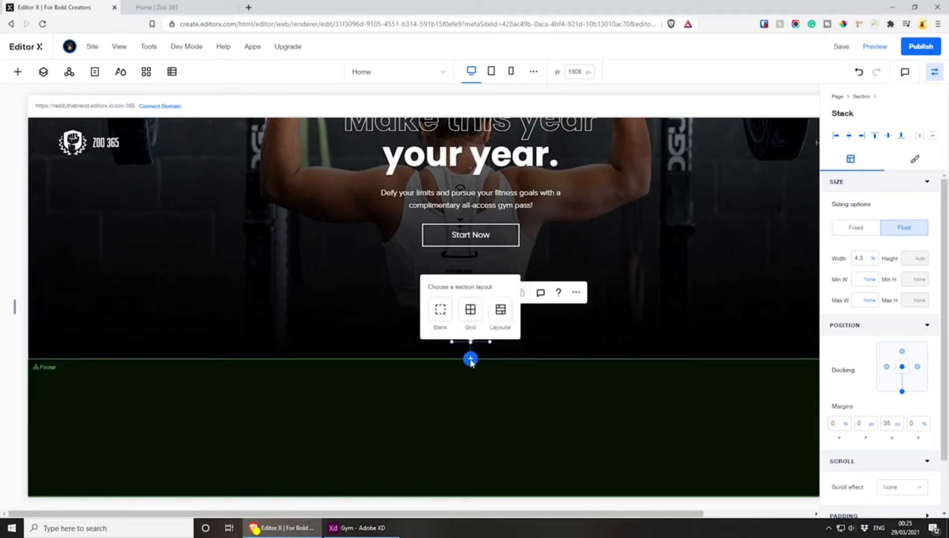
click(439, 310)
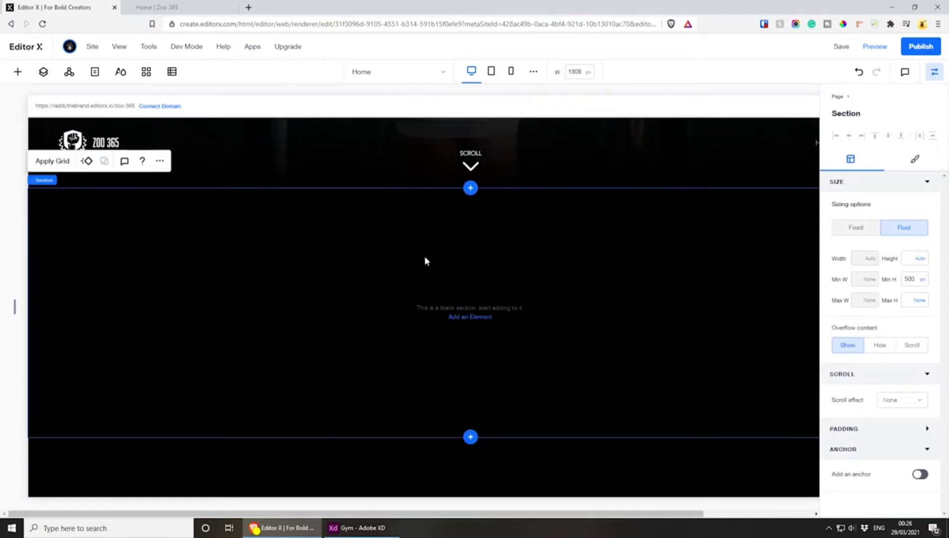
Enable an anchor on the new blank section and name it Section 1
click(920, 474)
click(865, 500)
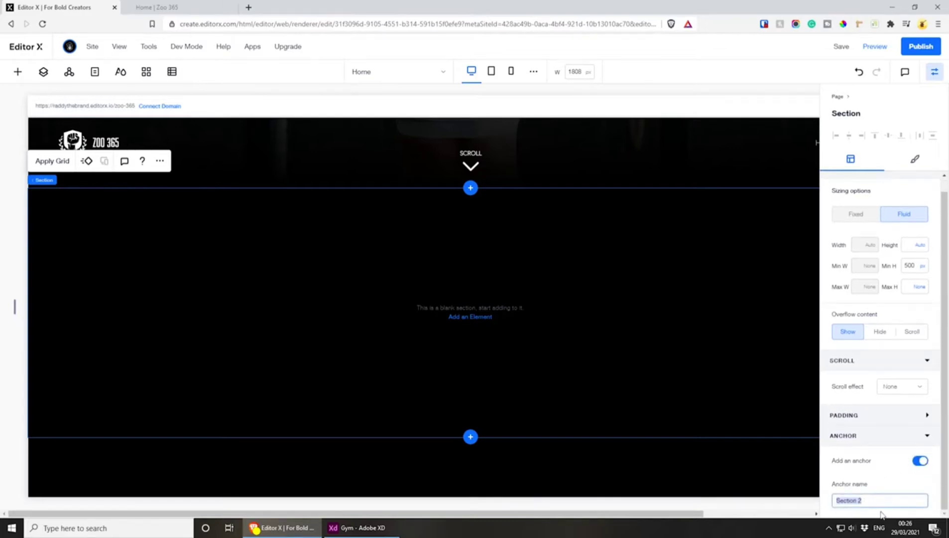
key(Right)
key(Return)
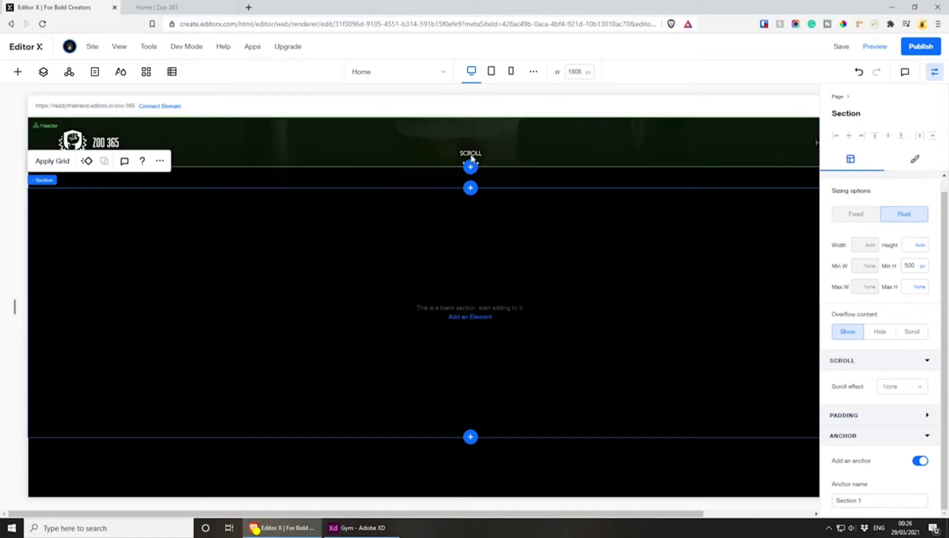
Link the SCROLL text to the Section 1 anchor on the Home page
drag(471, 154, 470, 254)
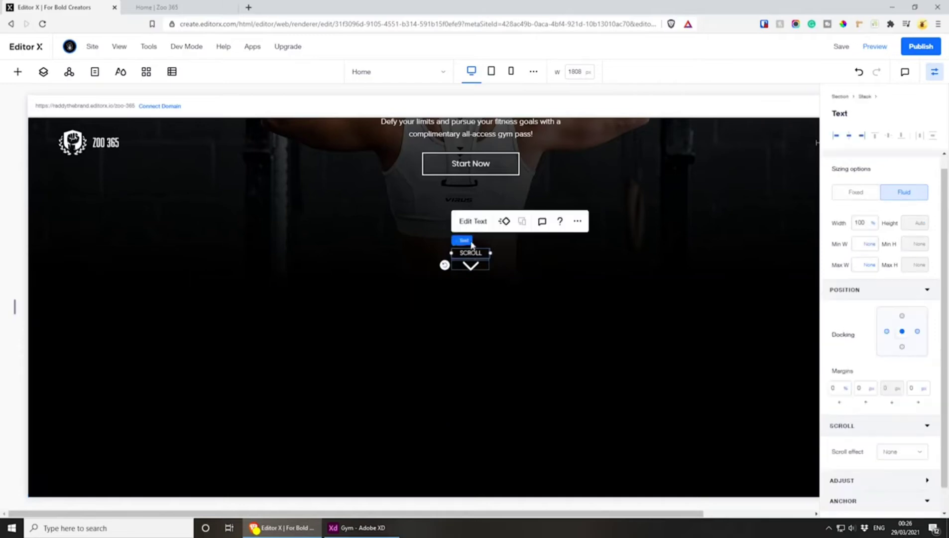
click(472, 221)
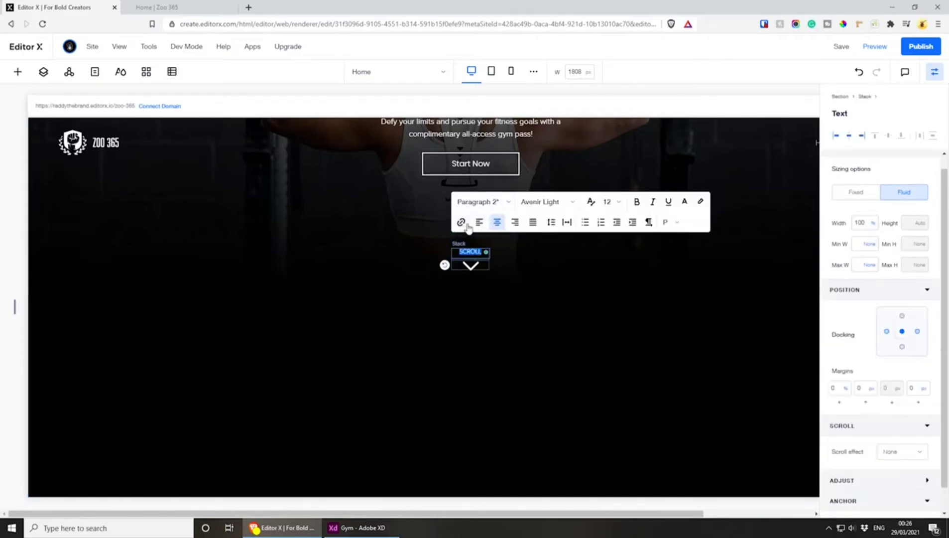
click(467, 225)
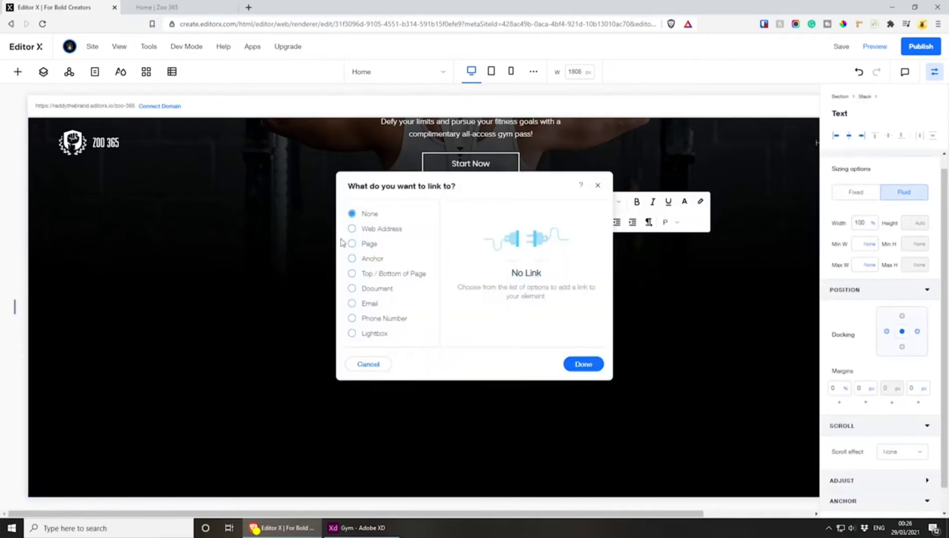
click(352, 258)
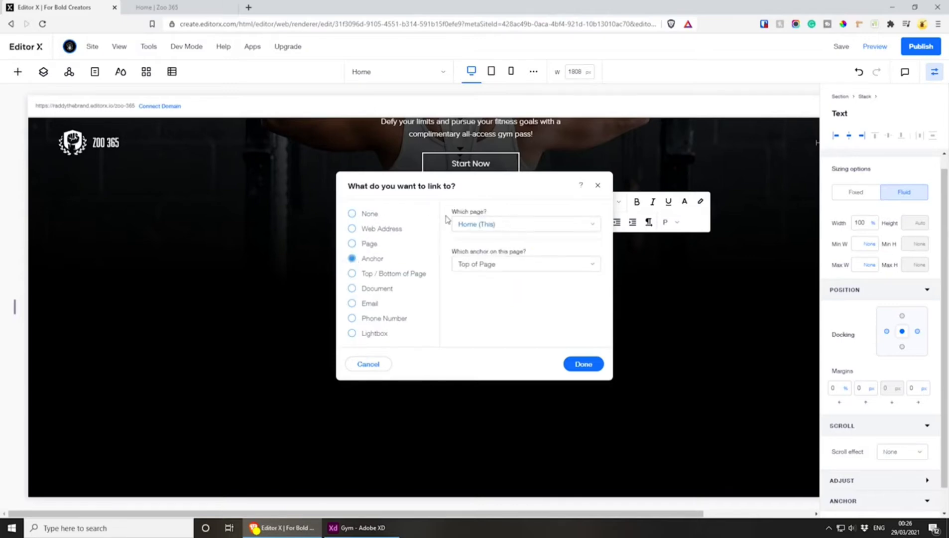
click(479, 227)
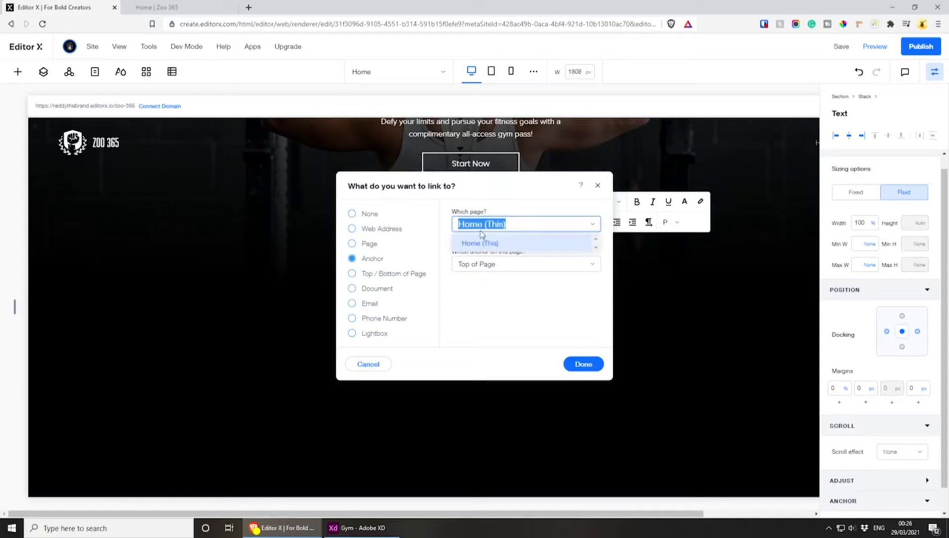
click(508, 222)
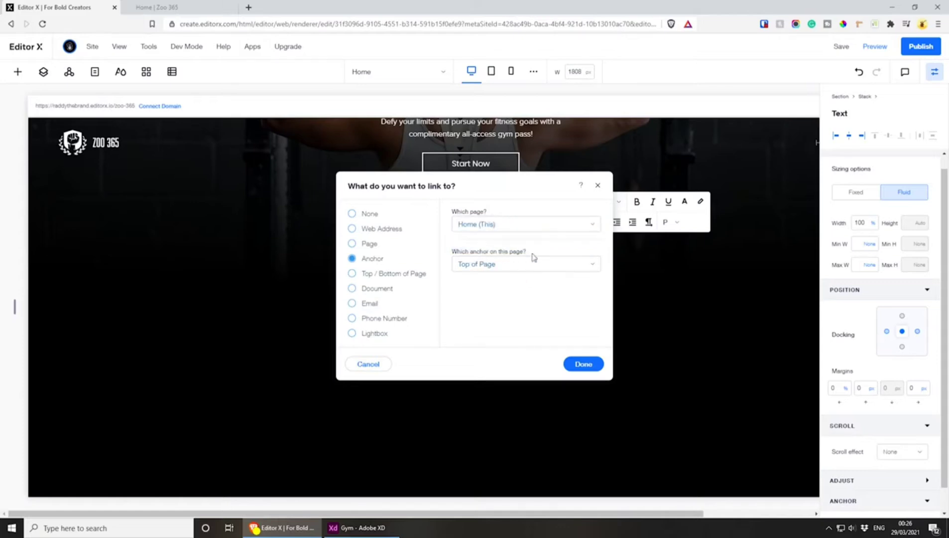
click(516, 268)
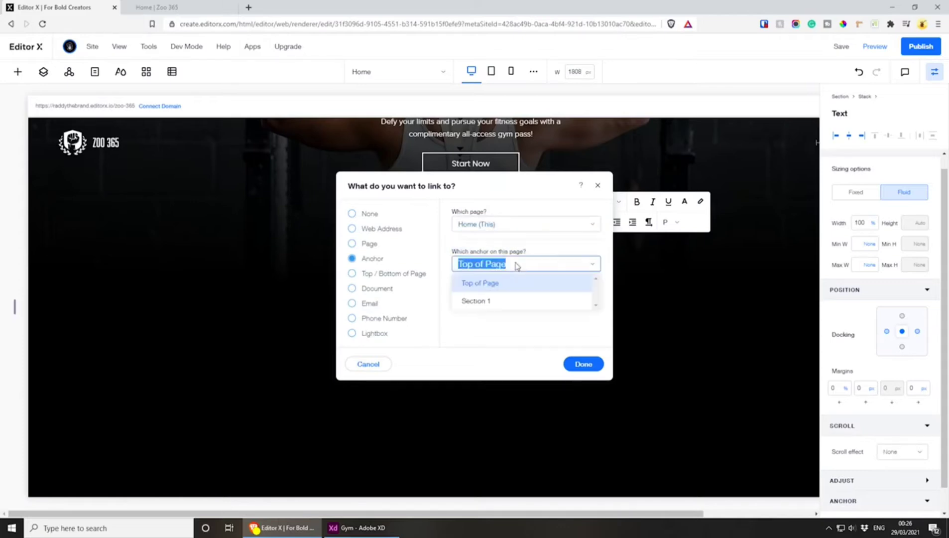
click(485, 301)
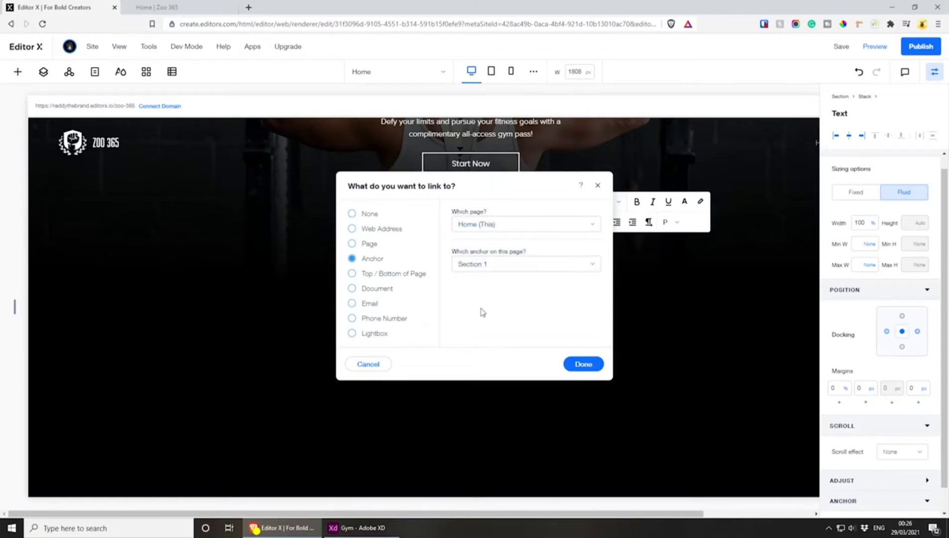
click(581, 364)
Link the down arrow shape to the Section 1 anchor on the Home page
click(470, 265)
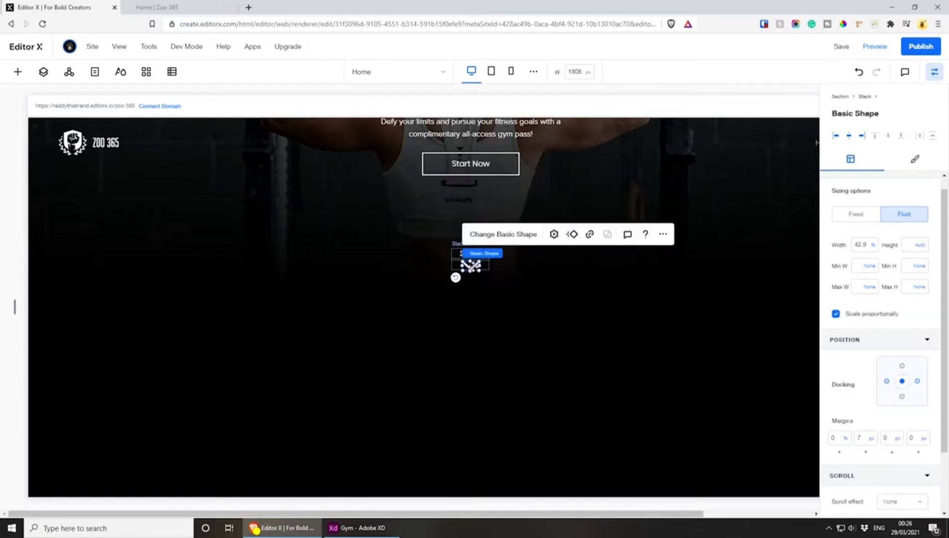
click(589, 235)
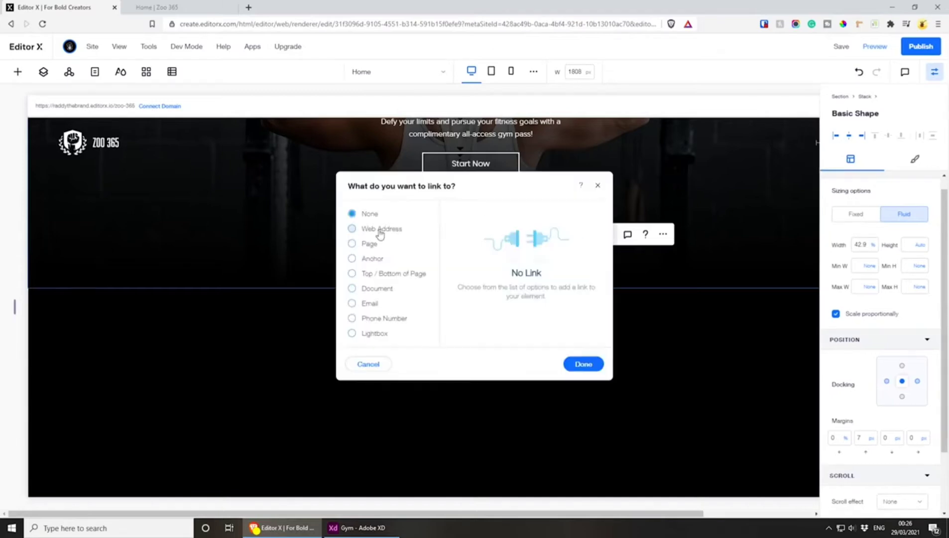
click(367, 262)
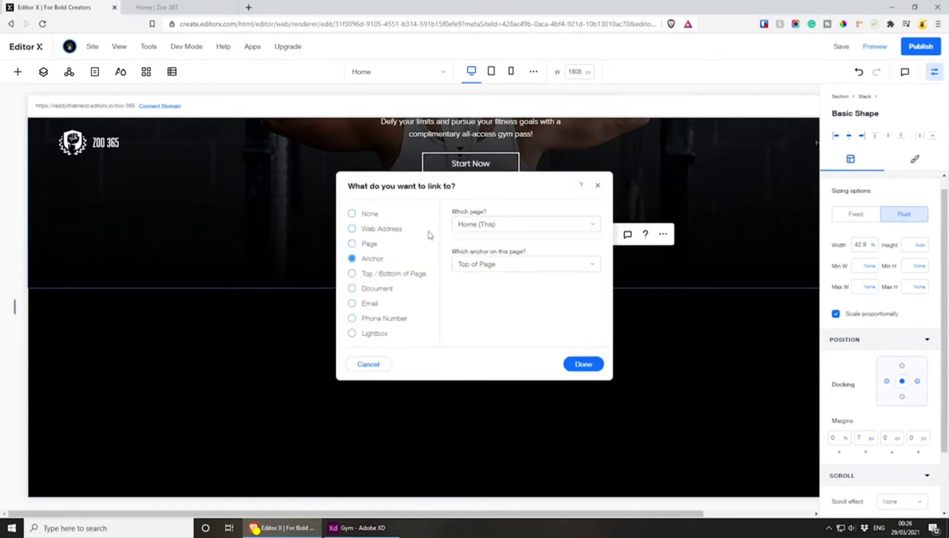
click(508, 265)
click(490, 303)
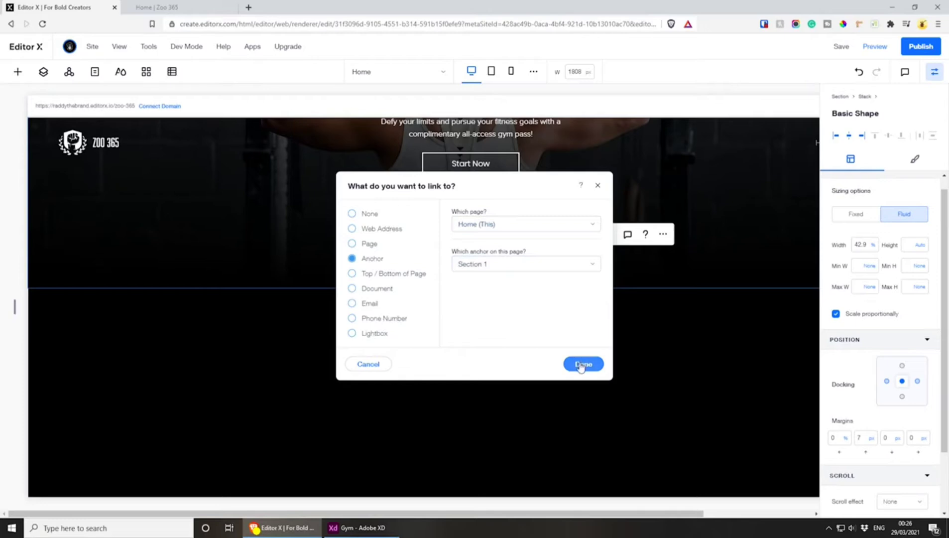
click(583, 364)
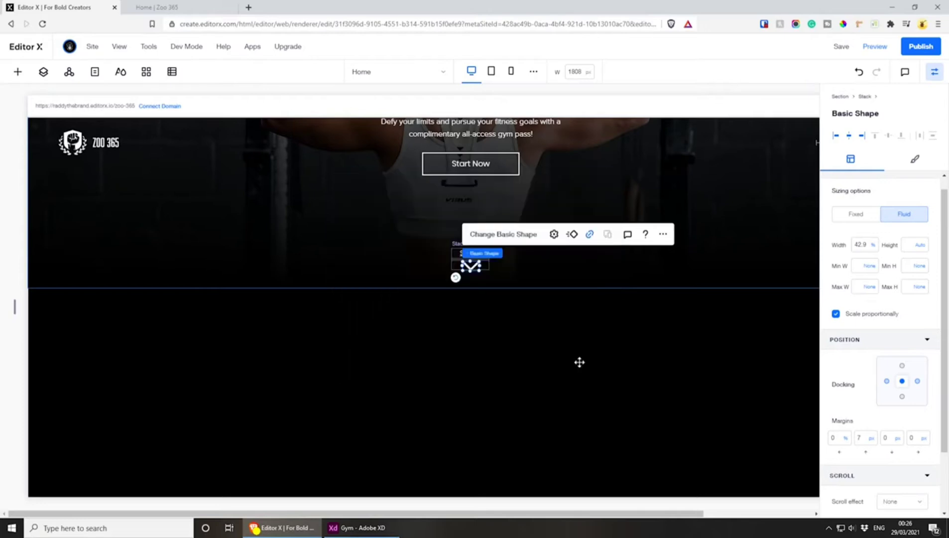
Save and publish the site, and switch to the live Zoo 365 page to check it
click(839, 48)
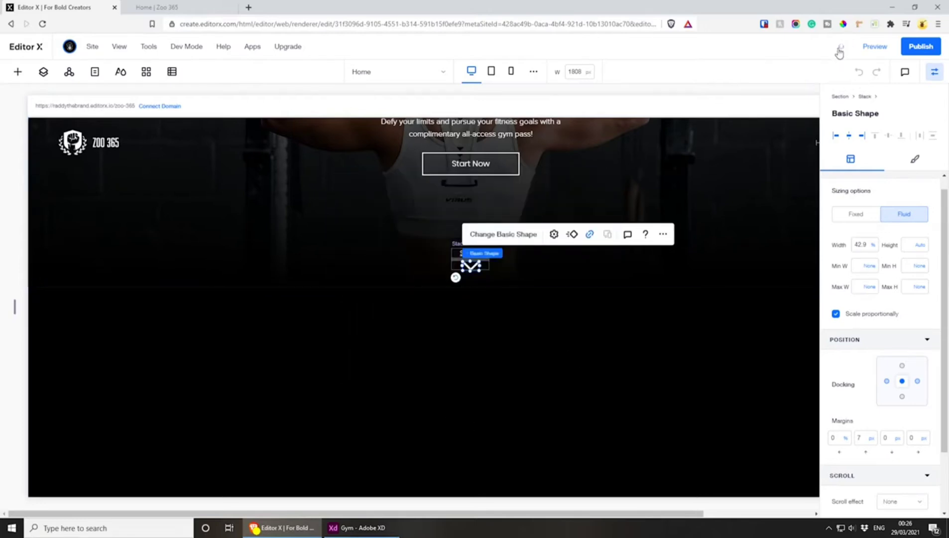
click(920, 47)
click(154, 5)
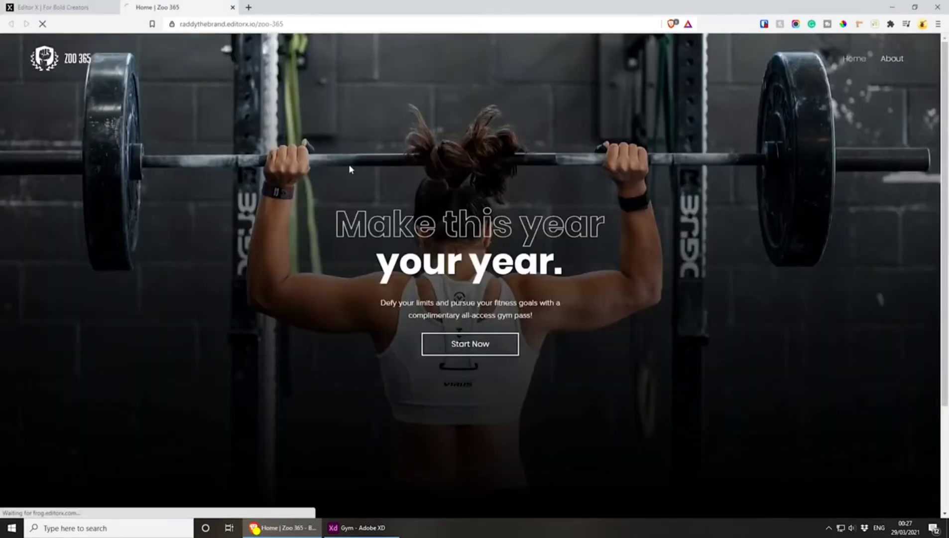
Test the hero's scroll indicator on the live page and examine where it lands relative to the blank section
scroll(389, 233, down, 3)
scroll(406, 314, up, 3)
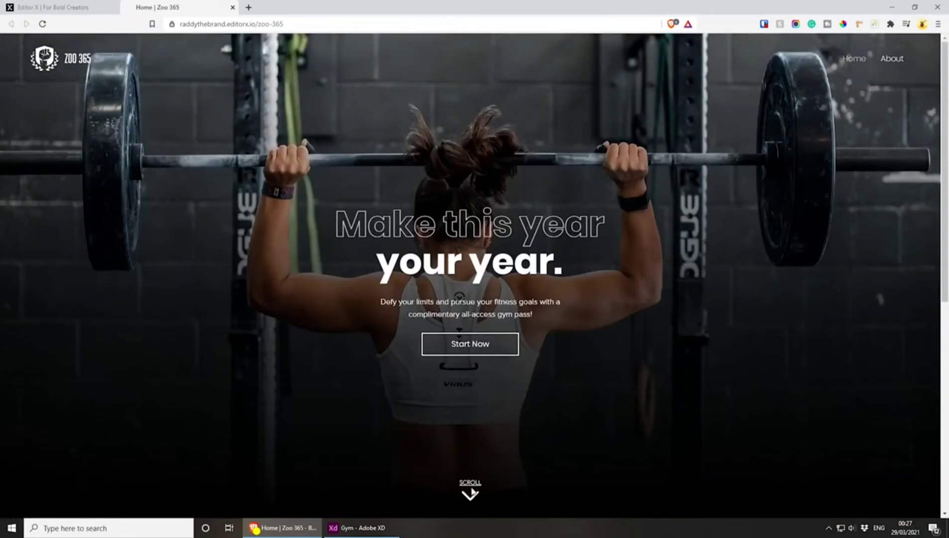
click(474, 485)
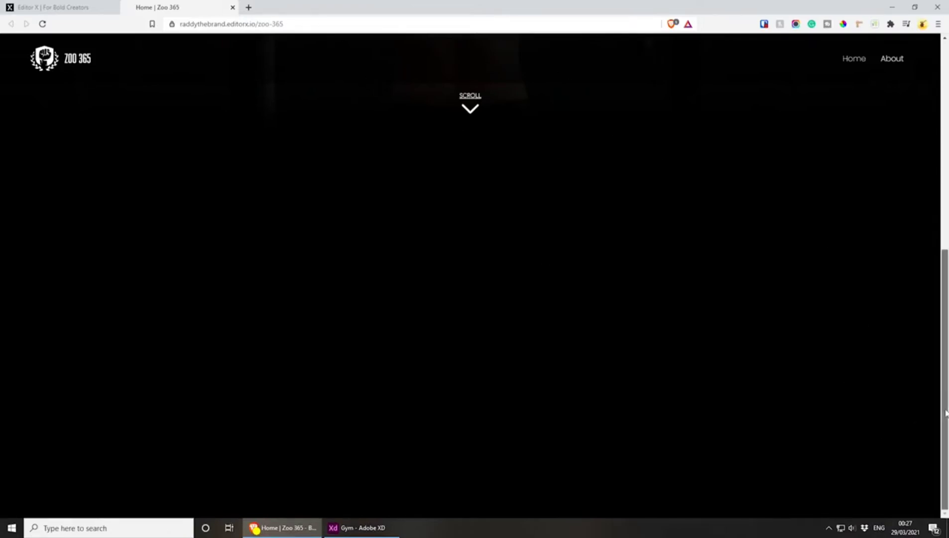
drag(944, 409, 942, 377)
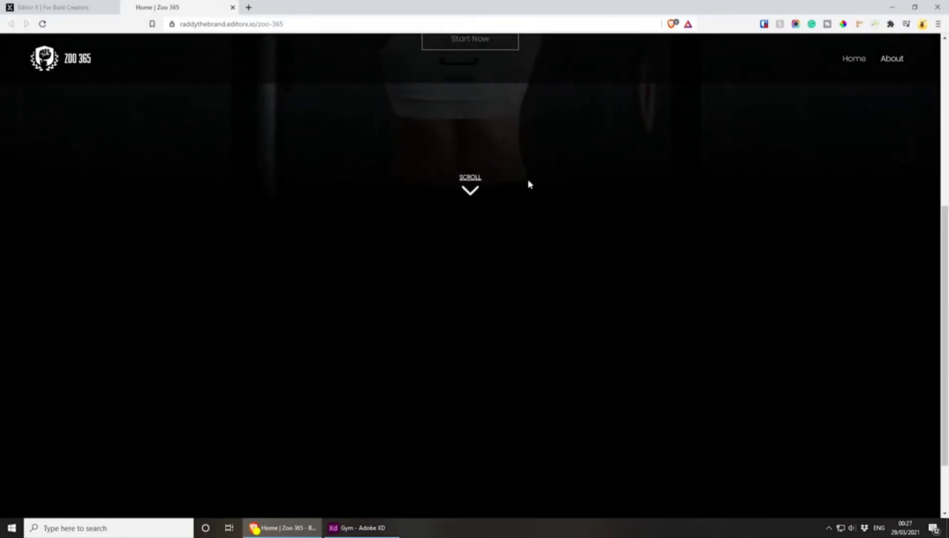
scroll(598, 382, down, 1)
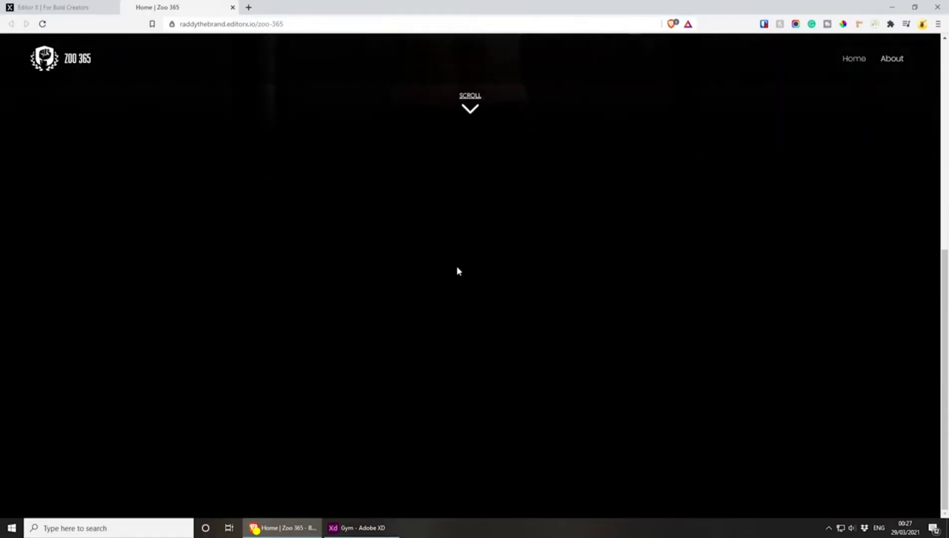
scroll(454, 240, up, 4)
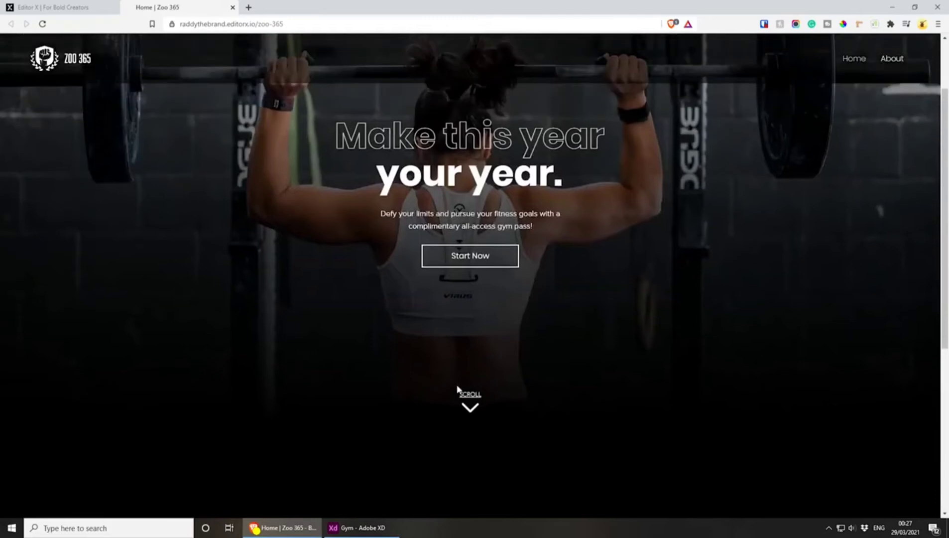
Switch back to the Editor X tab and set the scroll indicator stack's bottom margin to 46 px
key(ctrl+Tab)
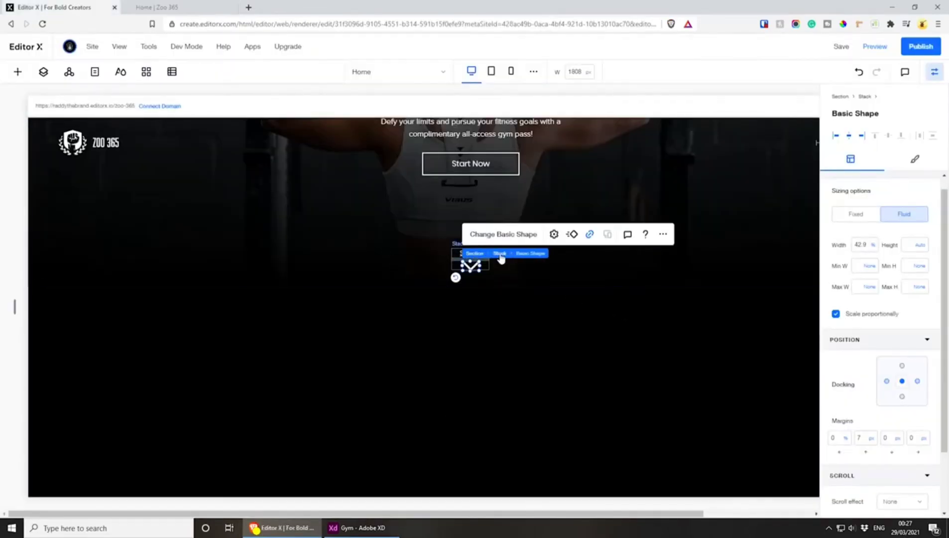
click(500, 255)
click(890, 412)
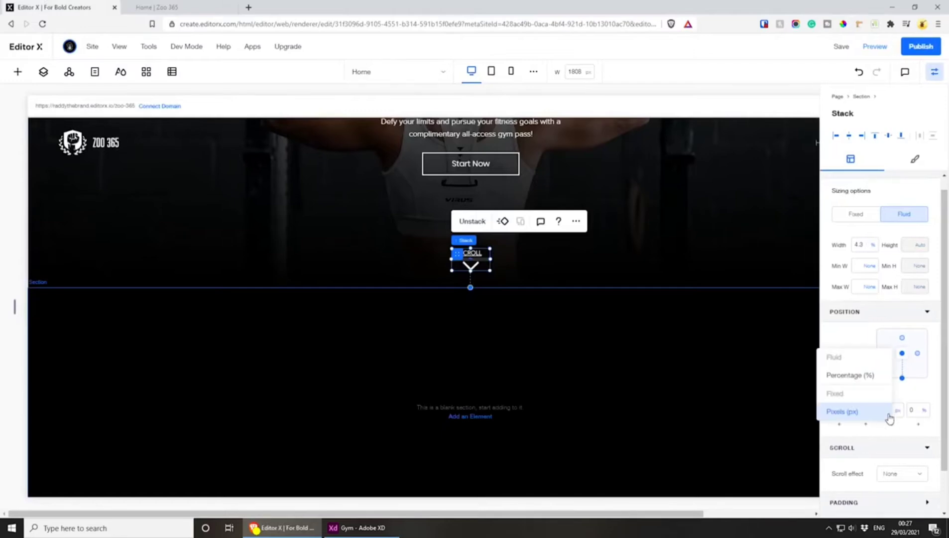
click(918, 393)
click(886, 413)
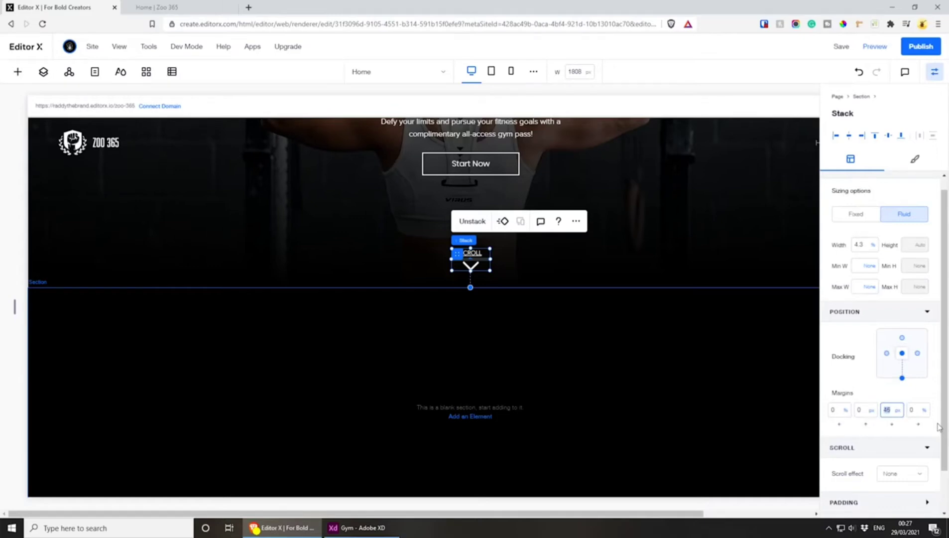
key(Return)
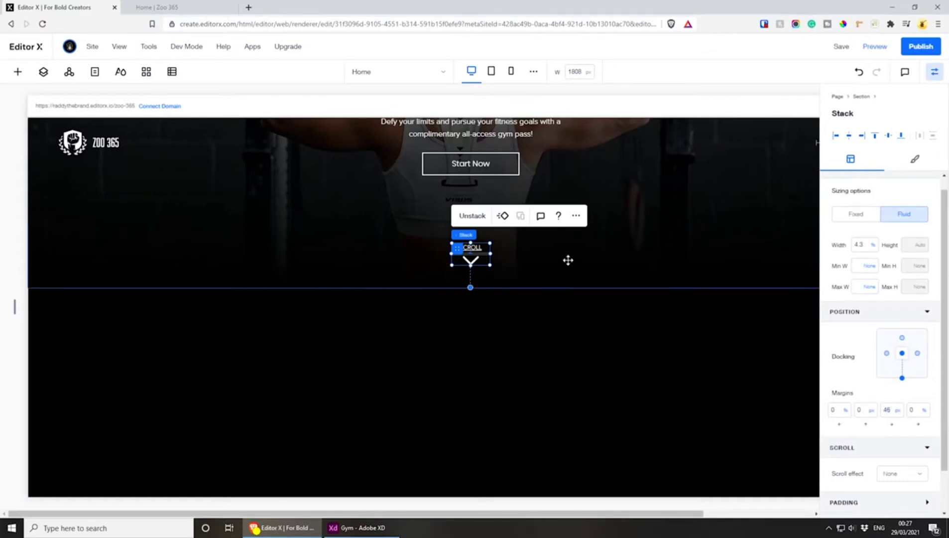
click(568, 260)
Set the desktop canvas width to 1608 px and examine the whole hero section with its header
scroll(570, 271, up, 4)
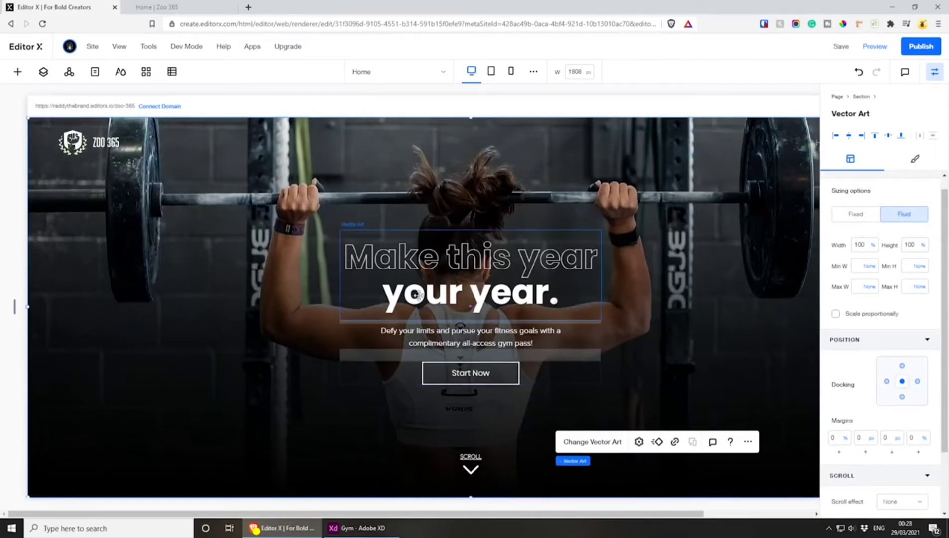
click(574, 73)
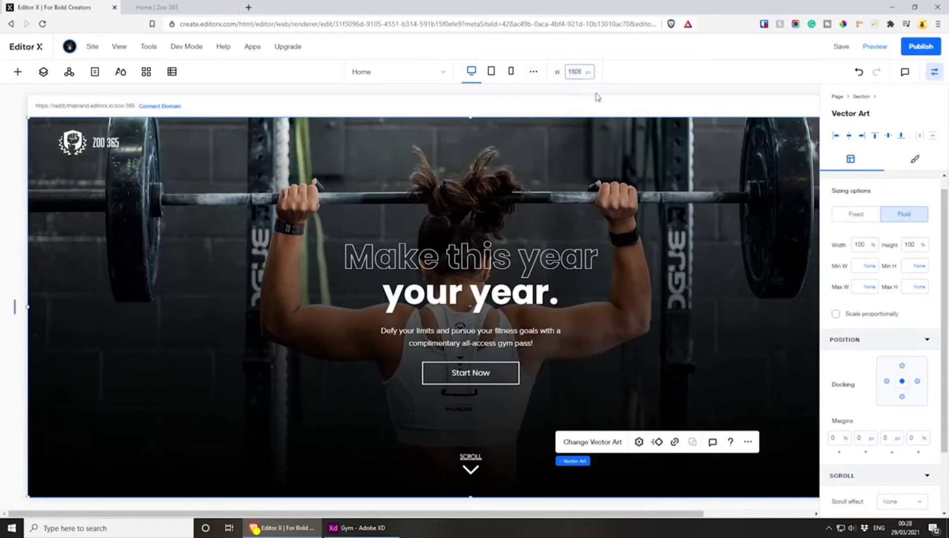
key(Return)
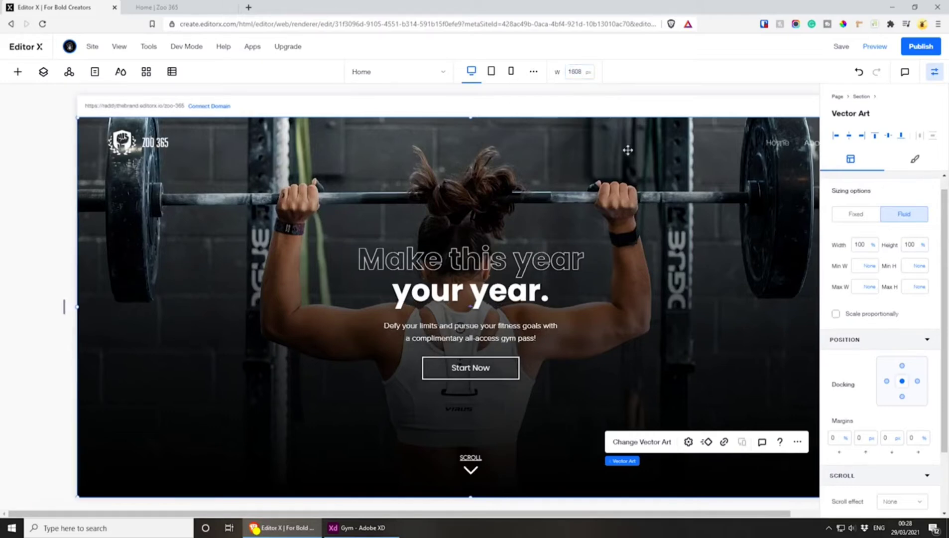
drag(250, 514, 304, 514)
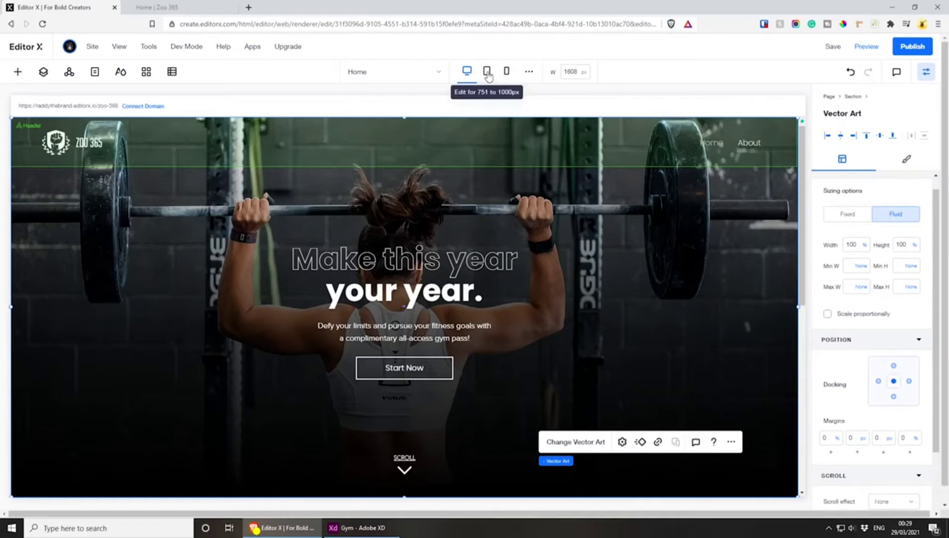
At the tablet breakpoint, widen the hero text stack to about 62.6% and center it in the section without top docking
click(490, 74)
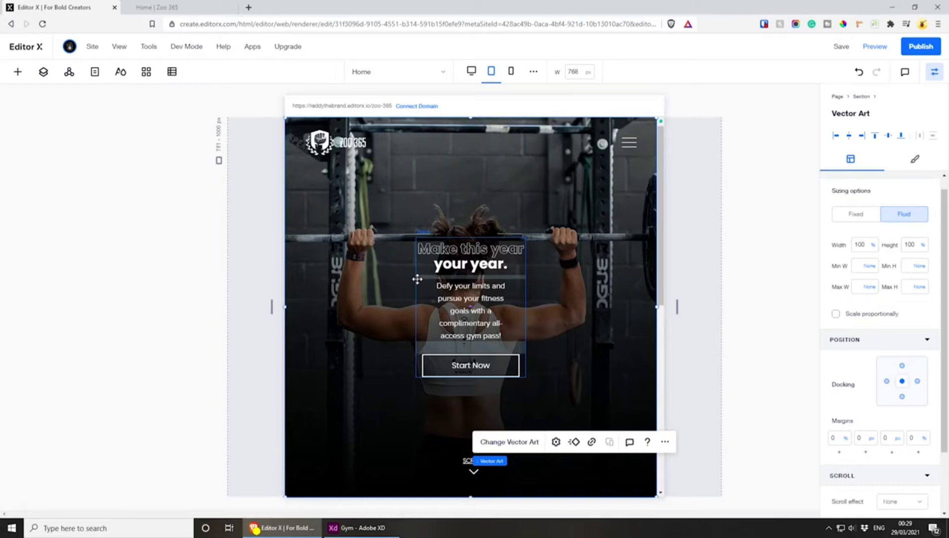
click(417, 279)
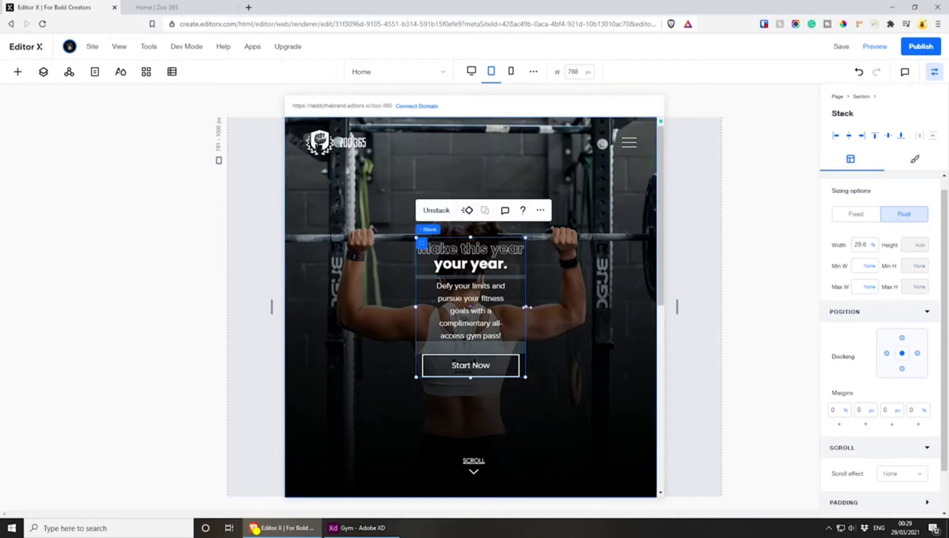
drag(527, 306, 648, 309)
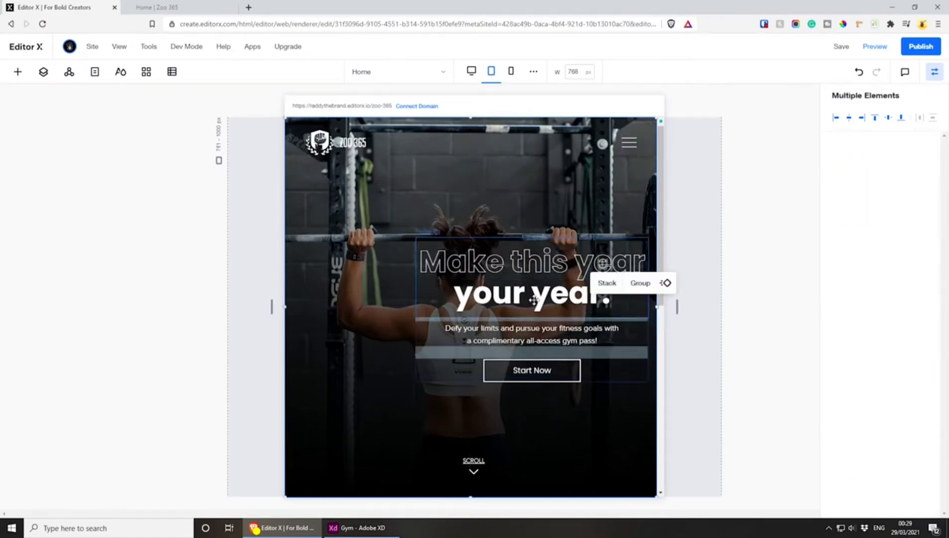
drag(534, 300, 504, 298)
key(ctrl+z)
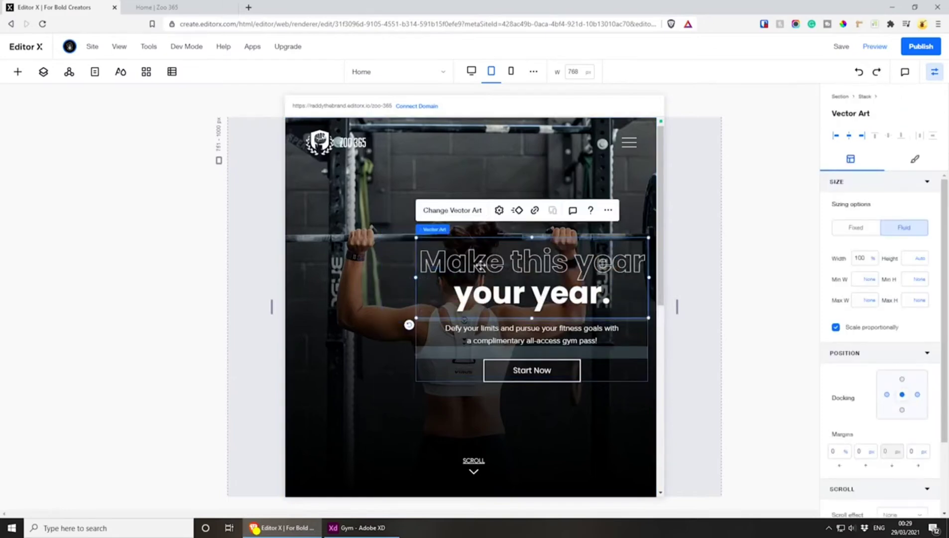
click(451, 230)
drag(422, 244, 359, 242)
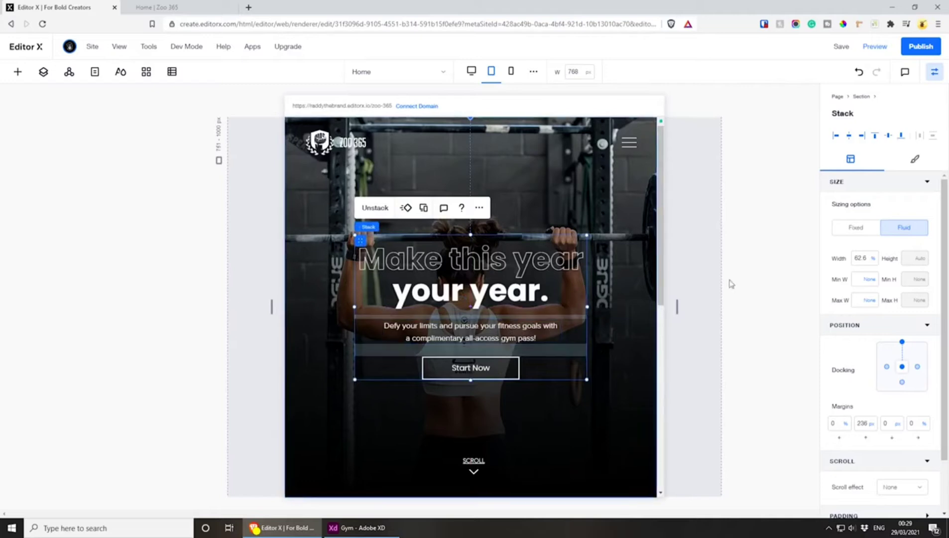
click(901, 342)
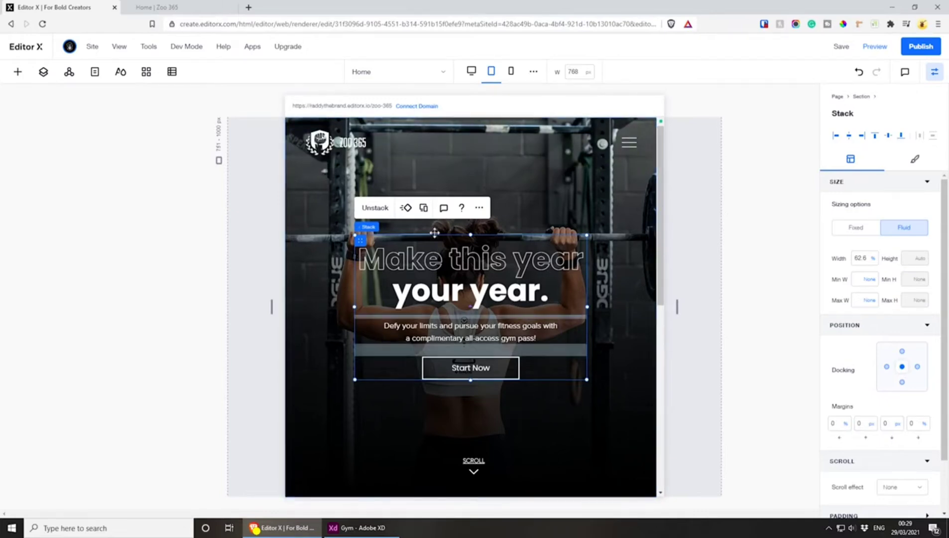
At the mobile breakpoint, widen the hero text stack to about 89.4% and center it in the section without top docking
click(511, 71)
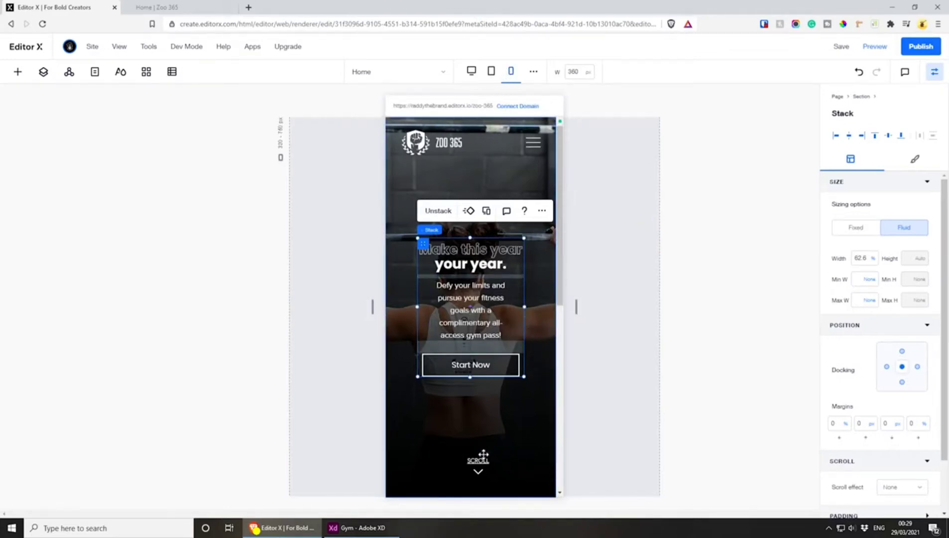
click(477, 462)
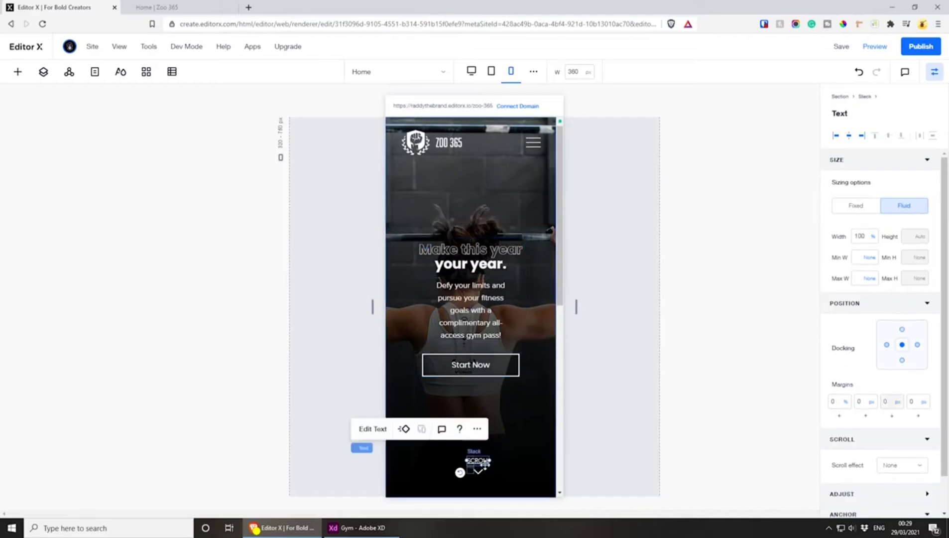
click(495, 301)
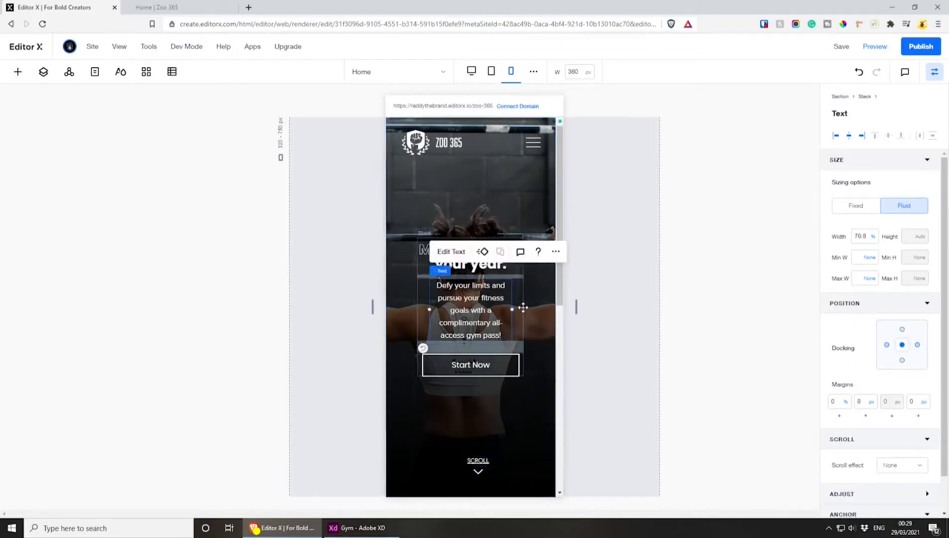
click(430, 232)
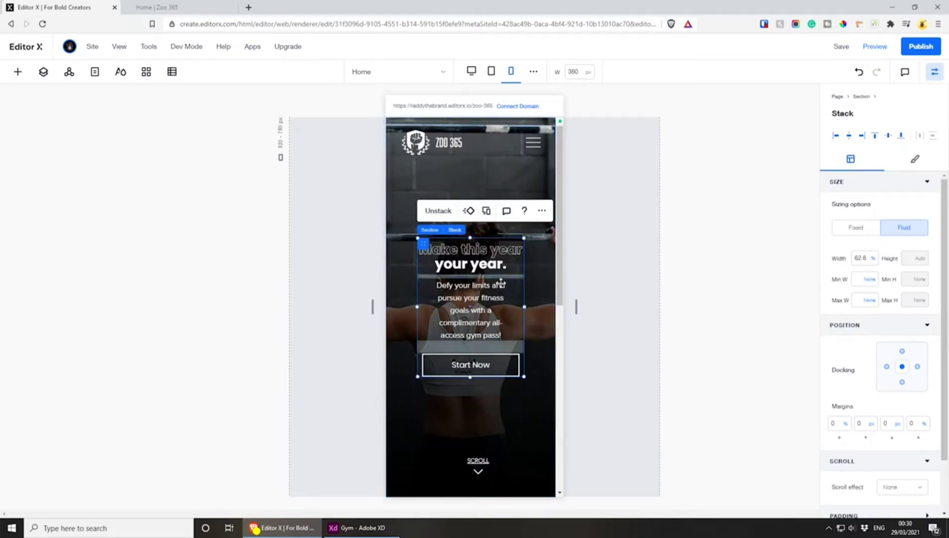
drag(524, 307, 554, 305)
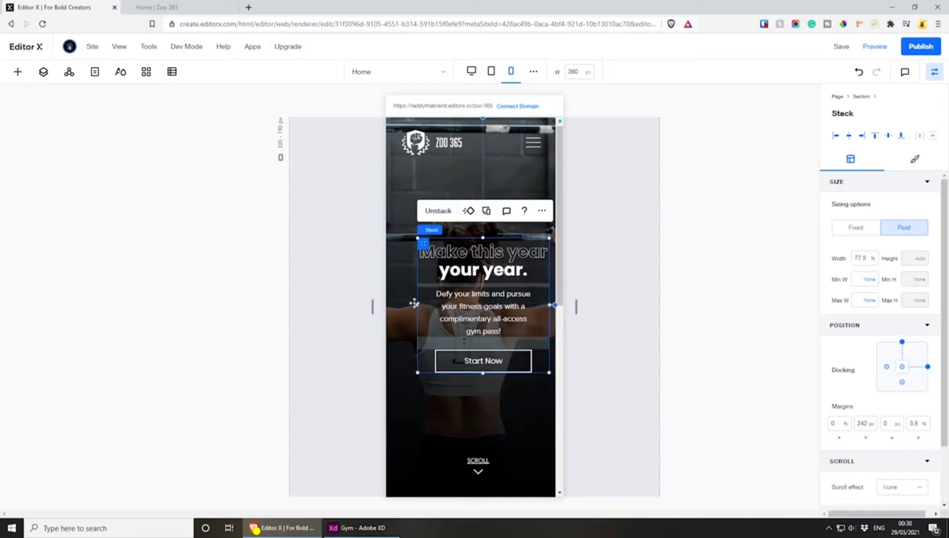
drag(414, 304, 395, 305)
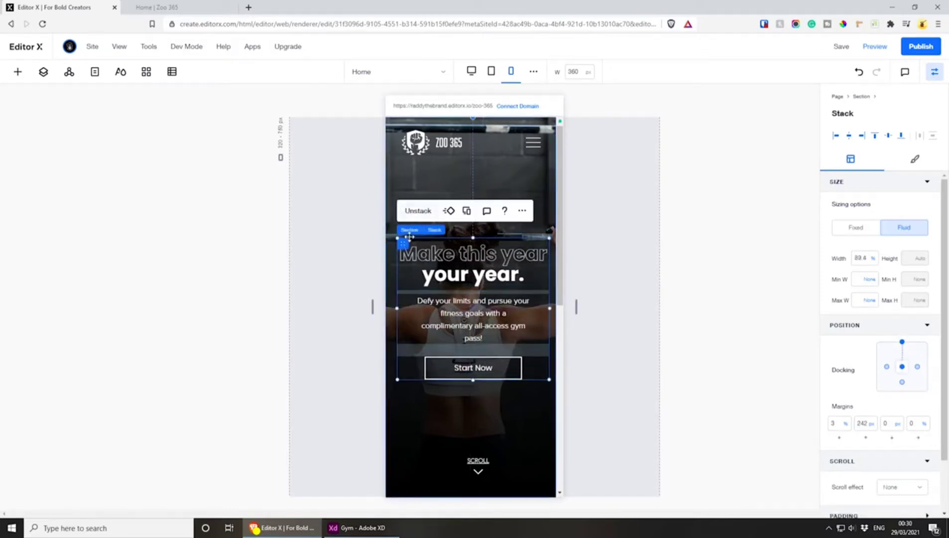
mouse_move(403, 245)
mouse_down()
mouse_move(396, 265)
mouse_move(400, 242)
mouse_move(401, 253)
mouse_up()
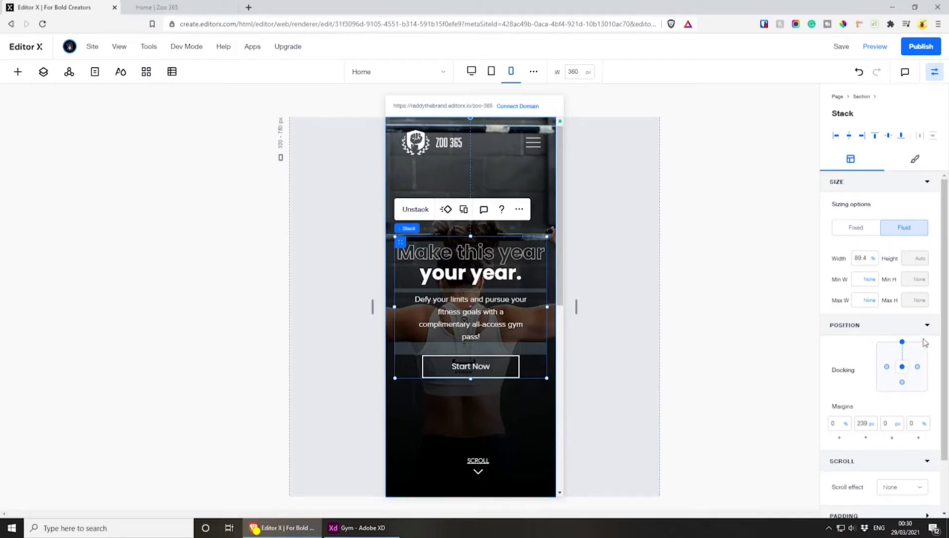
click(901, 342)
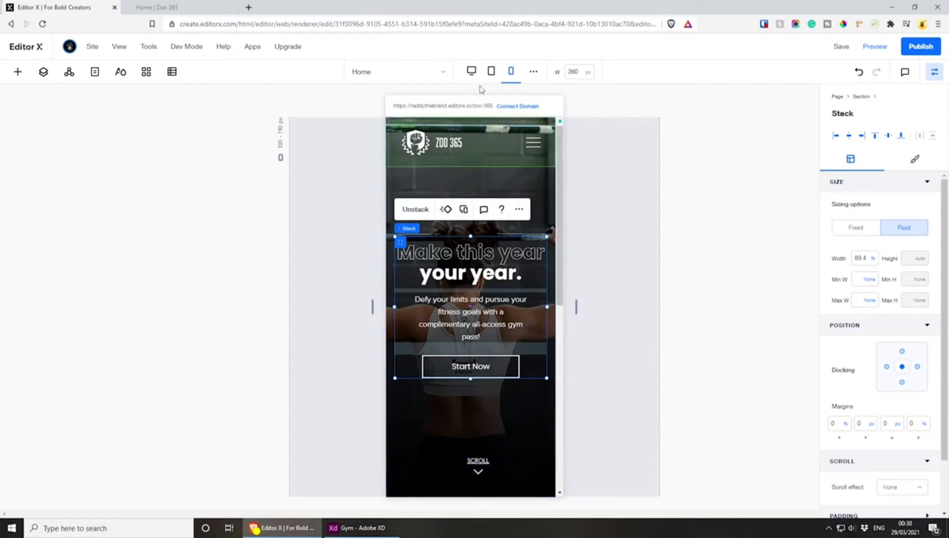
Select the scroll indicator stack on desktop and widen it to about 9.1% at the tablet breakpoint
click(471, 71)
click(470, 457)
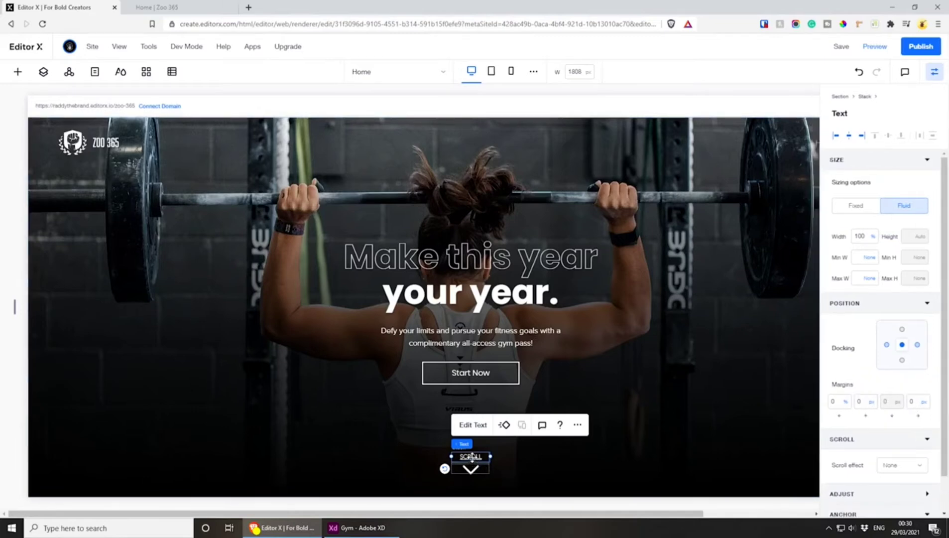
mouse_move(486, 443)
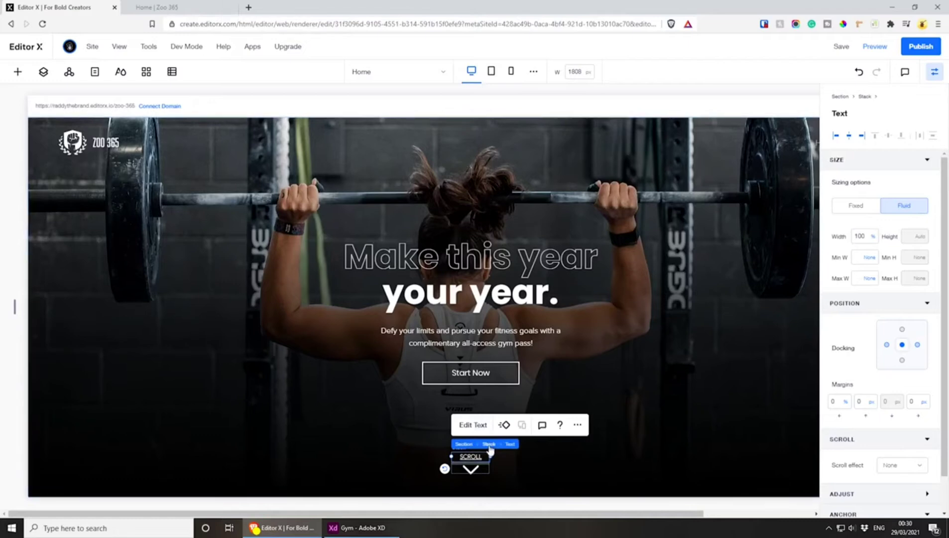
click(487, 444)
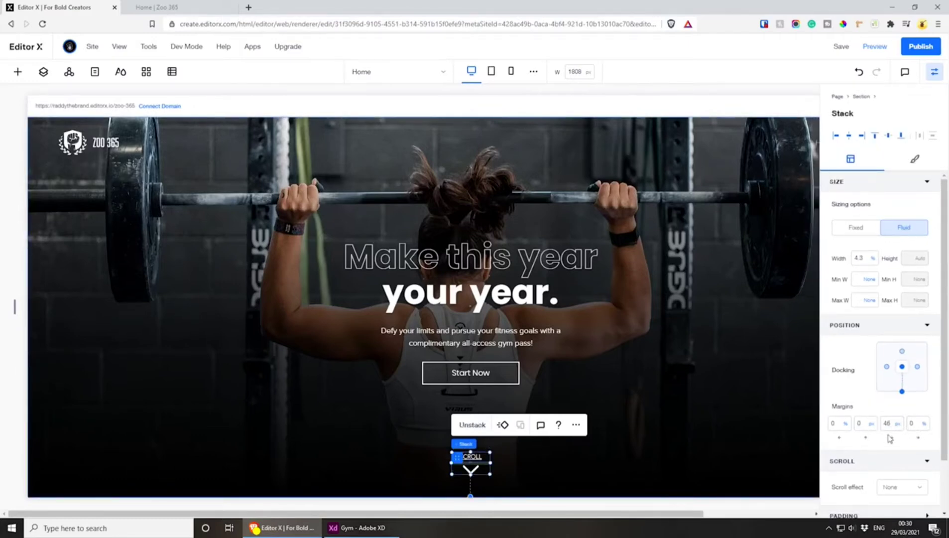
click(490, 71)
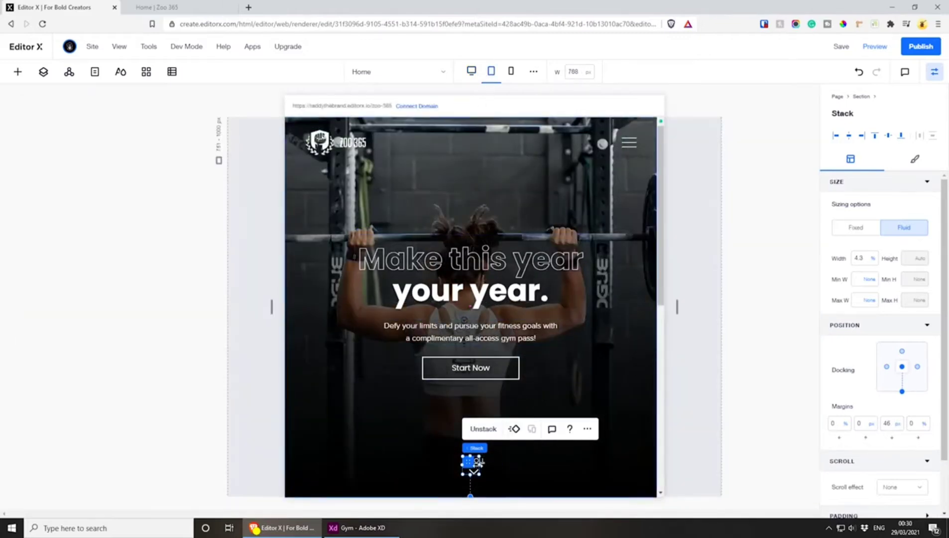
drag(479, 462, 496, 464)
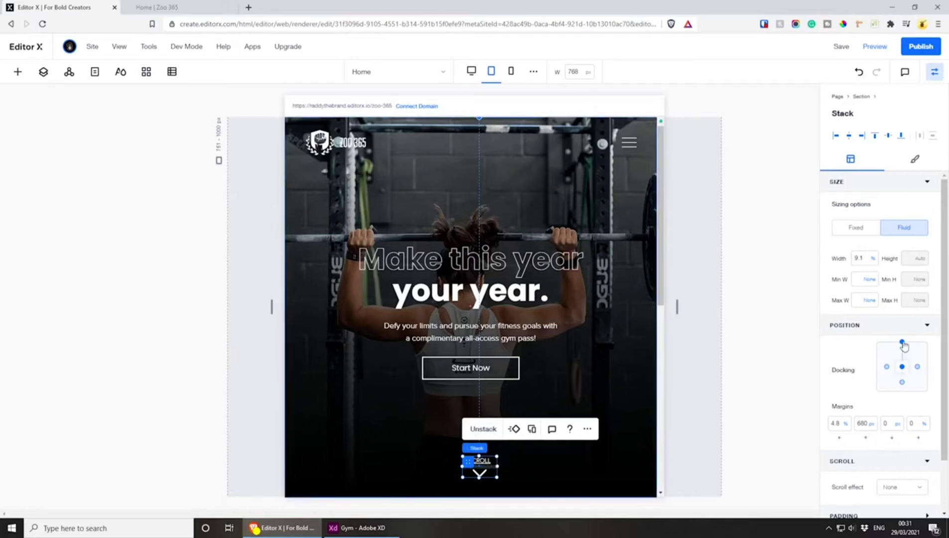
Dock the tablet scroll indicator stack to the section's bottom and set its left margin to 0%
click(902, 382)
click(839, 423)
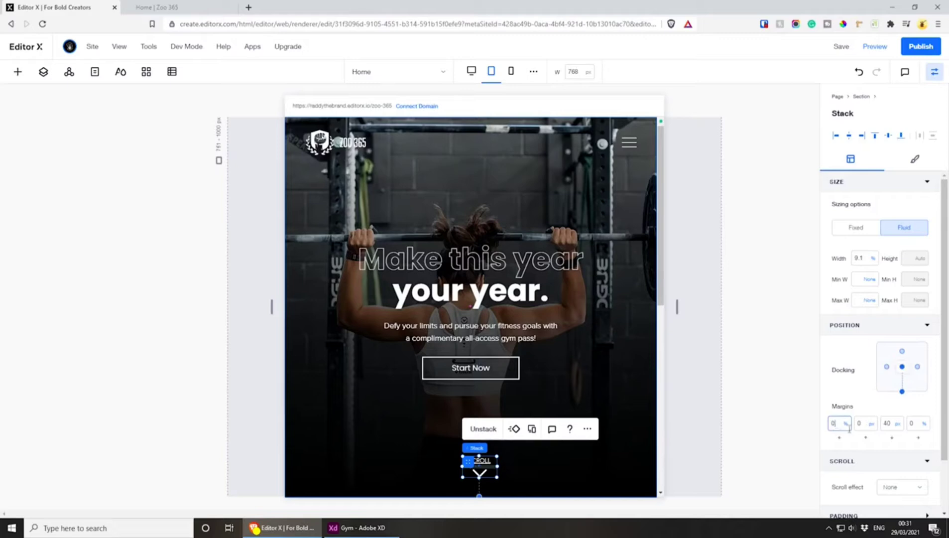
text(0)
key(Return)
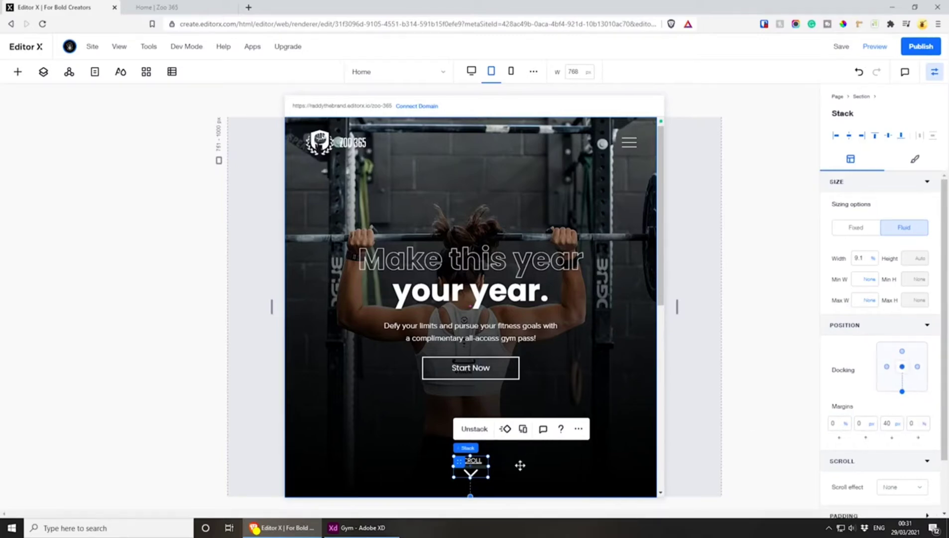
At the mobile breakpoint, widen the scroll indicator stack to about 17.2% and dock it to the section's bottom with a 0% left margin
click(511, 72)
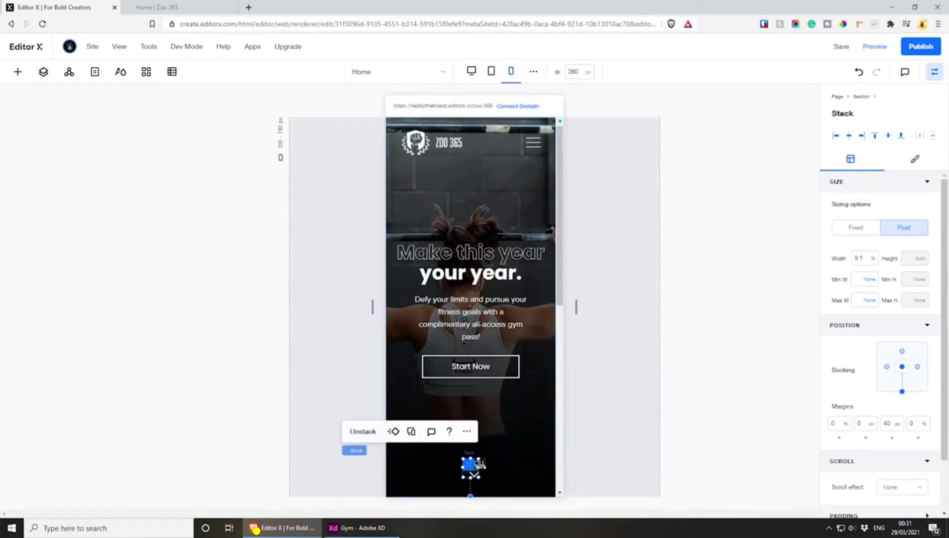
drag(480, 464, 493, 465)
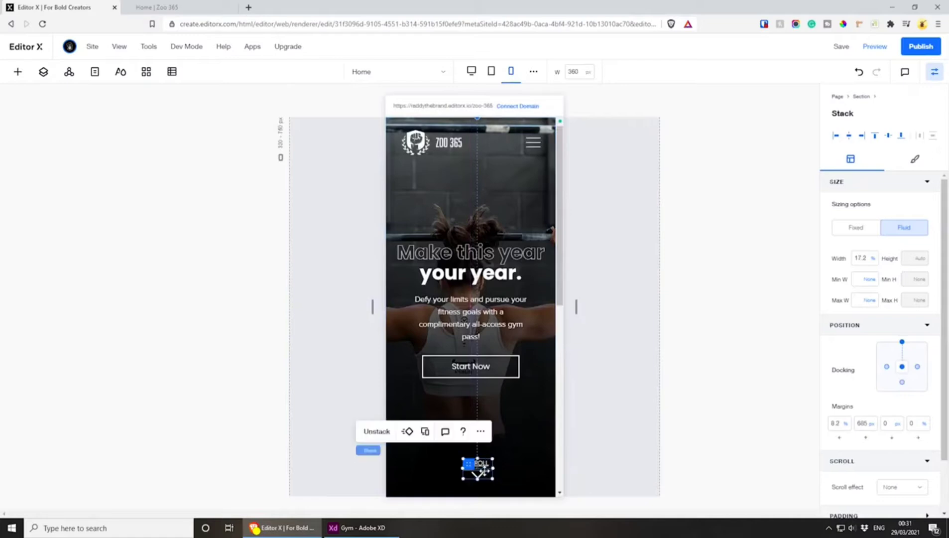
click(902, 383)
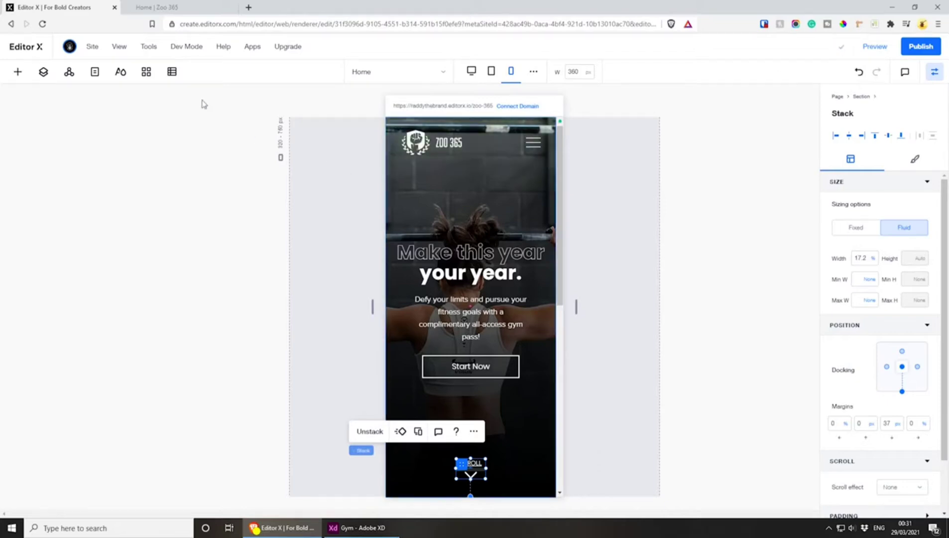
Reload the published Zoo 365 page and inspect it in the developer tools' iPhone 6/7/8 Plus preview
click(176, 7)
key(F5)
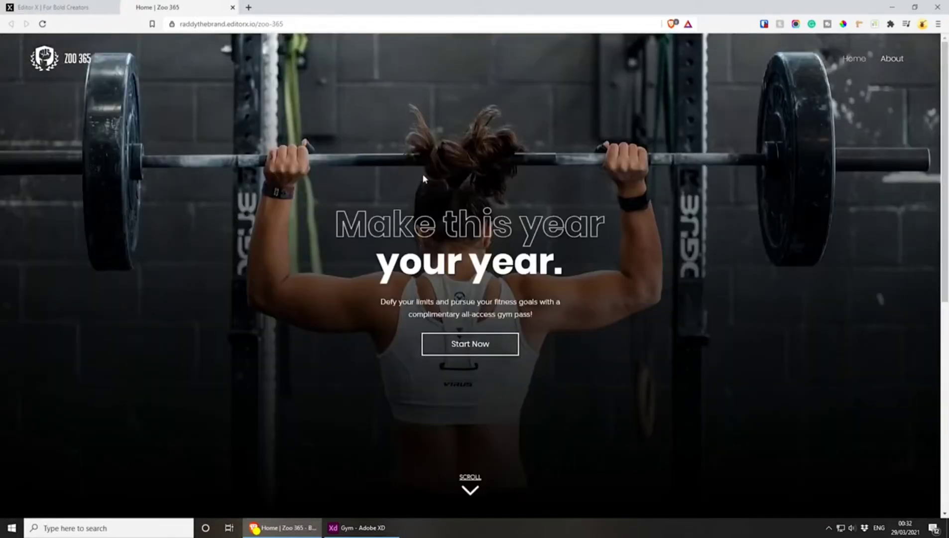
right_click(423, 176)
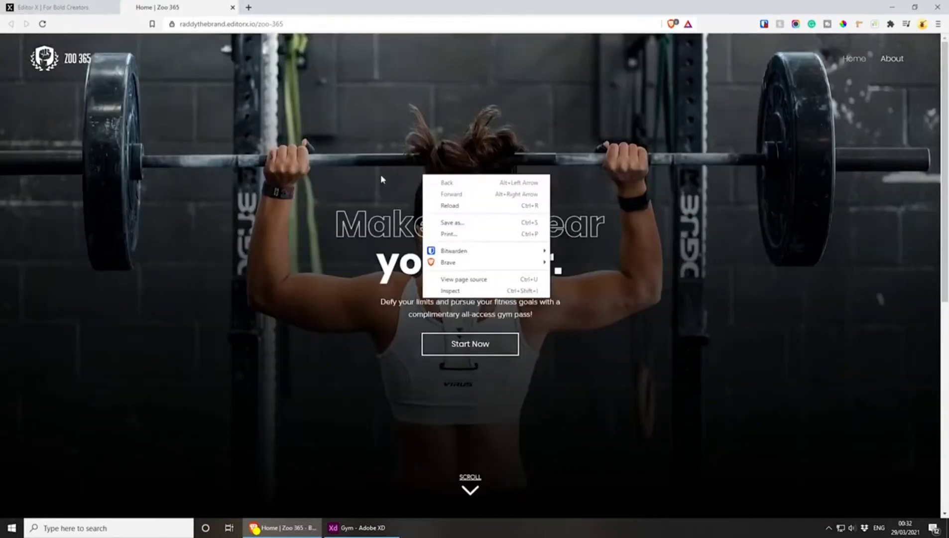
click(486, 291)
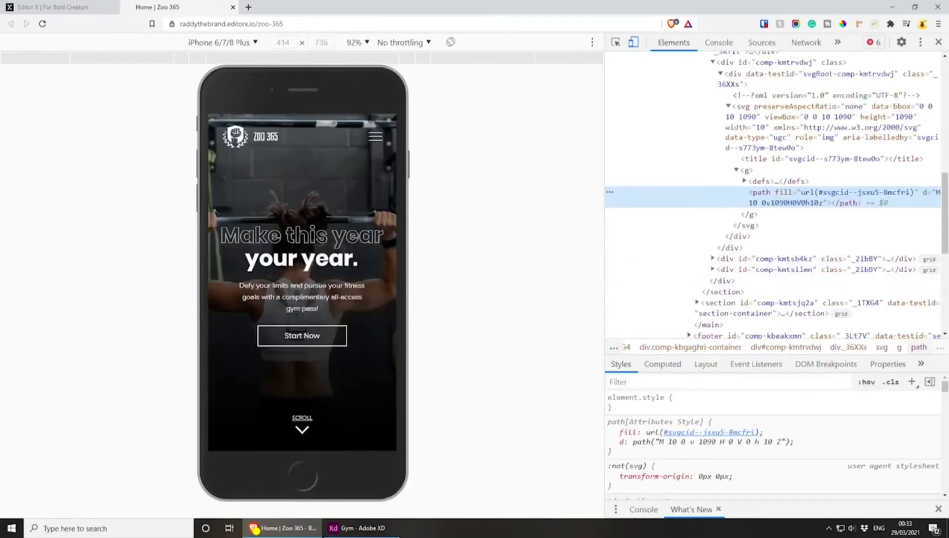
Test the mobile menu's opening and closing and the hero's scroll link, then close the developer tools
click(376, 137)
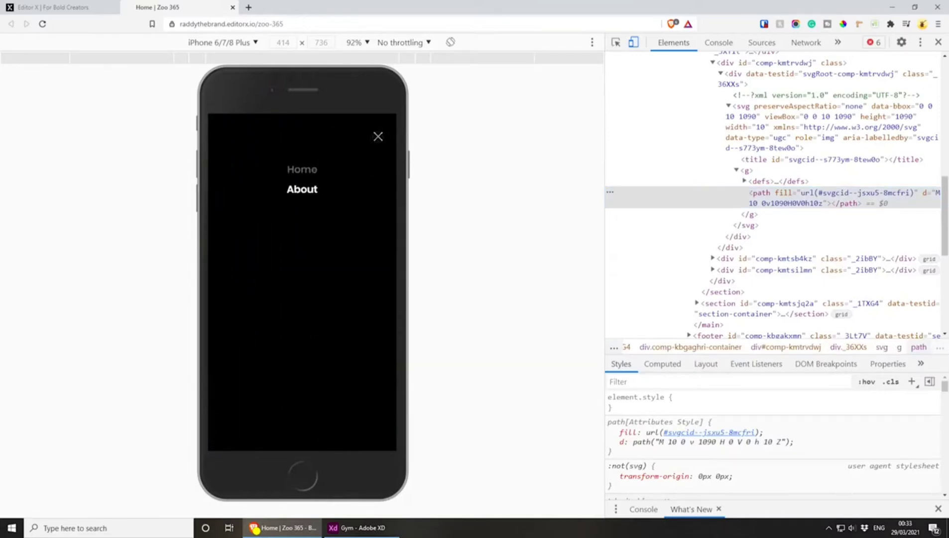
click(378, 136)
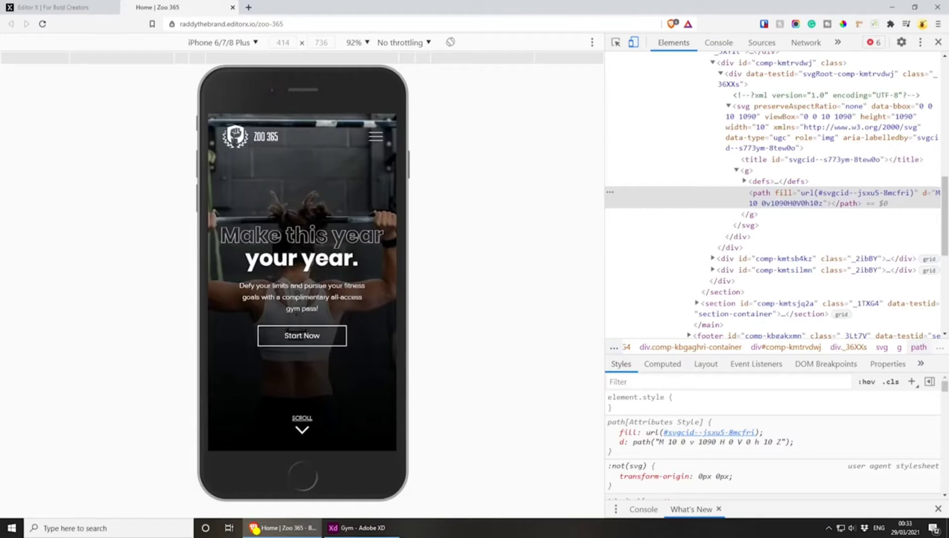
click(303, 421)
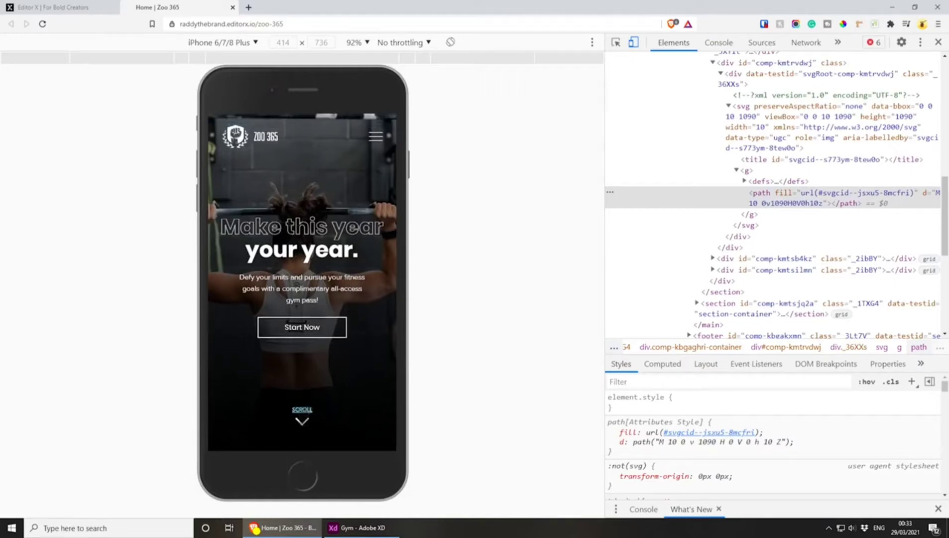
scroll(306, 218, up, 5)
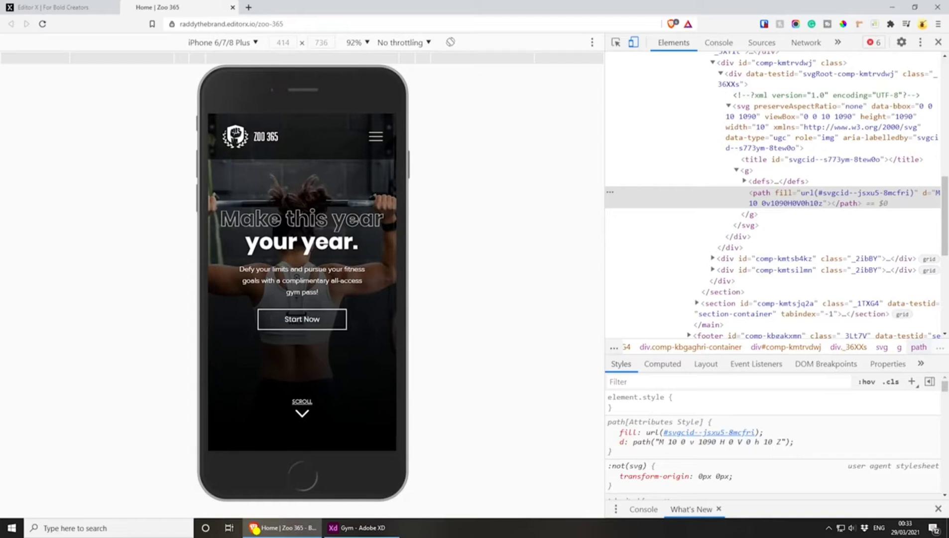
scroll(297, 275, up, 1)
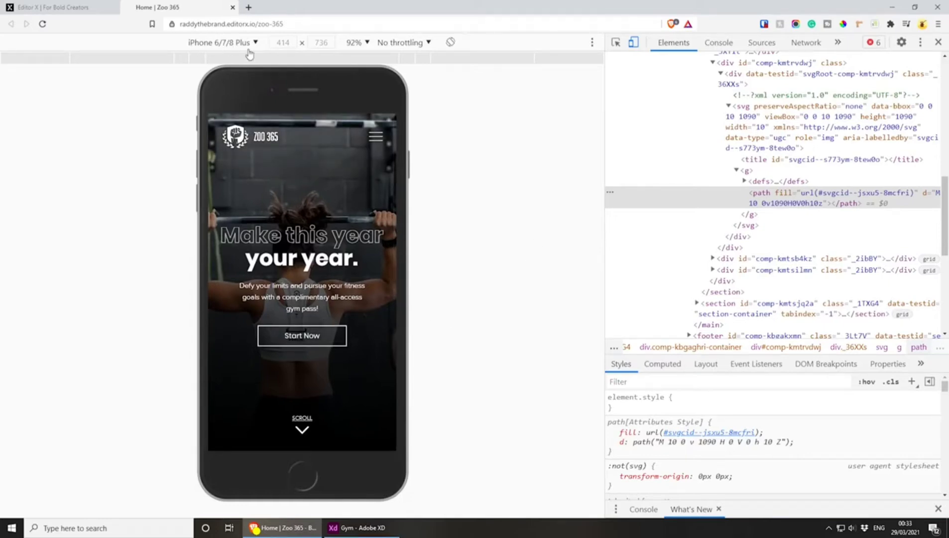
click(937, 42)
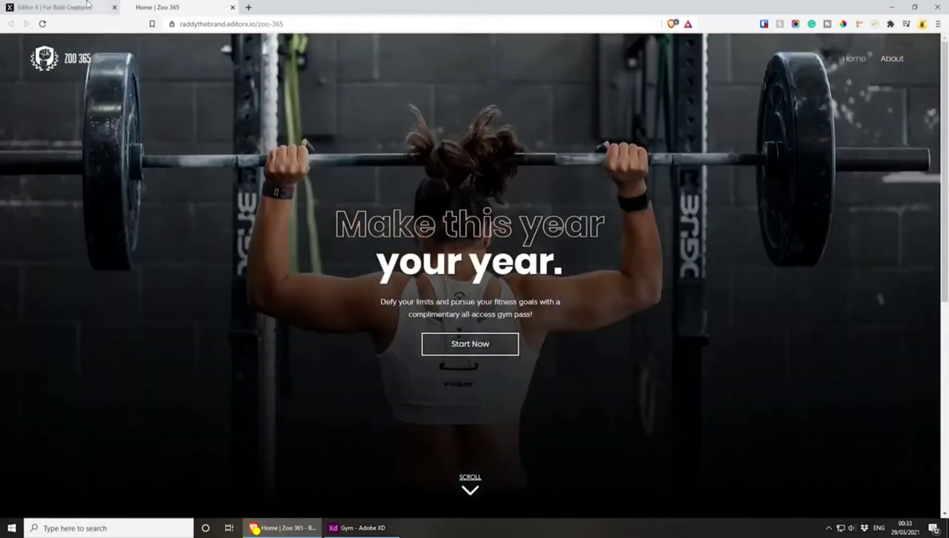
Return to Editor X and switch the page to the desktop breakpoint
click(60, 6)
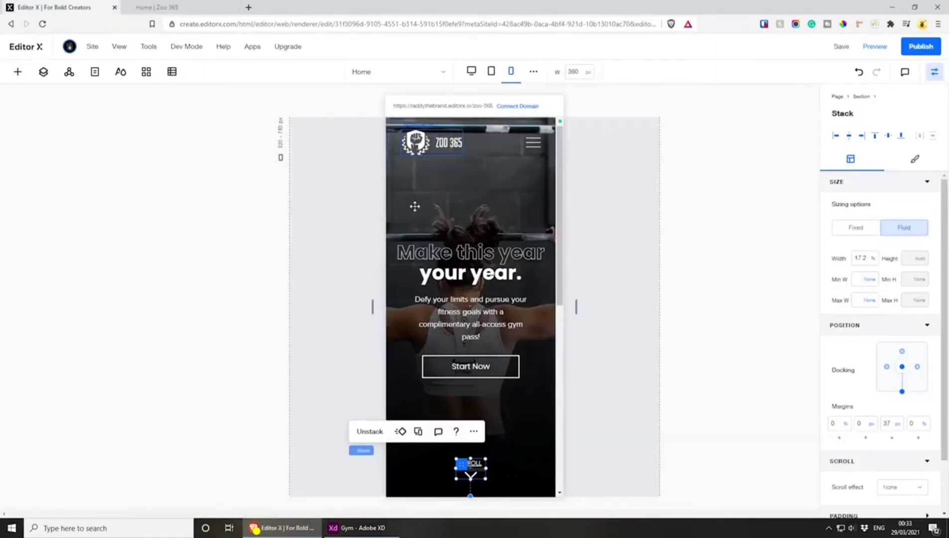
click(471, 73)
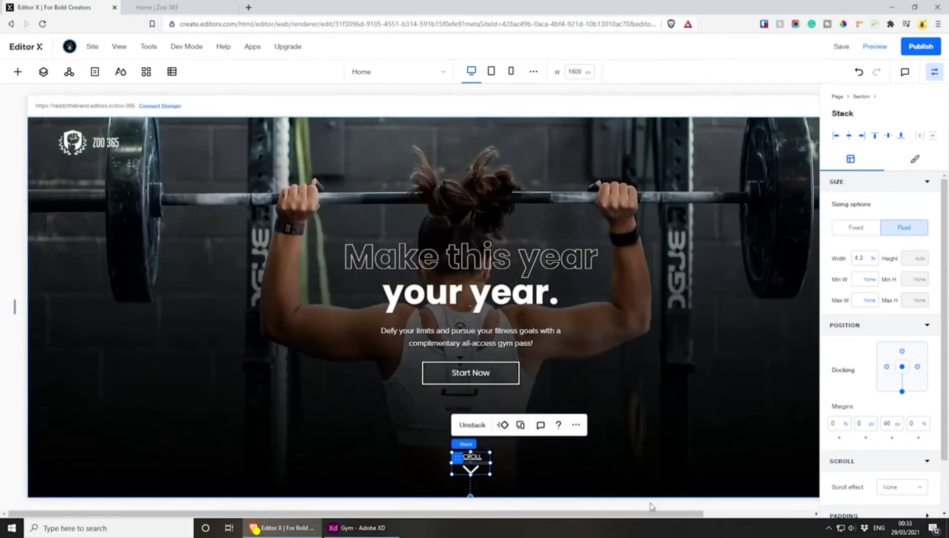
click(574, 74)
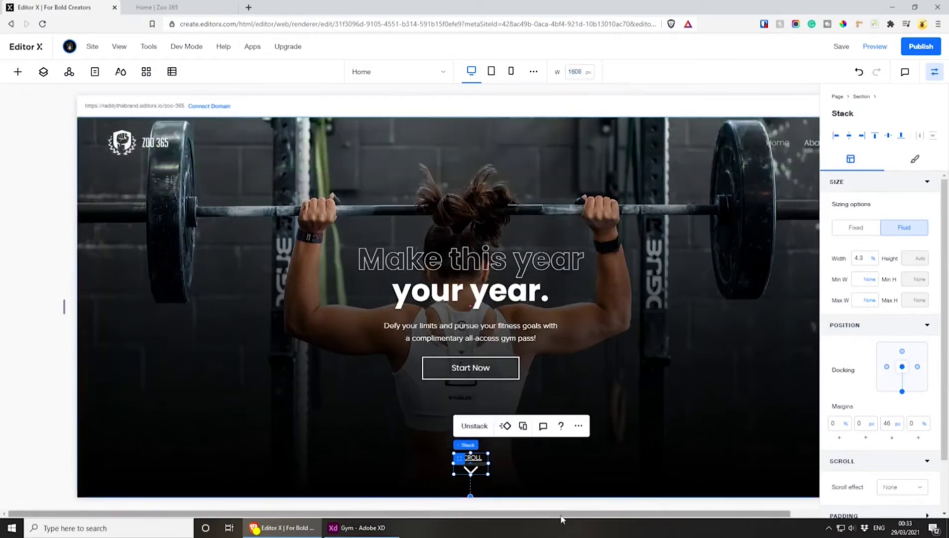
drag(563, 515, 622, 509)
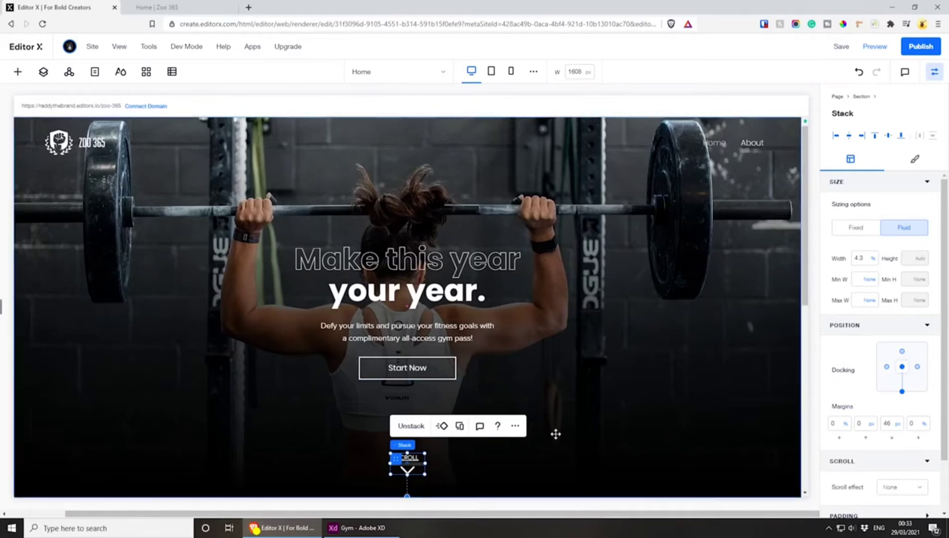
Switch to Adobe XD and examine the Home artboard's hero section and its fixed chat bubble
click(357, 527)
scroll(587, 434, up, 5)
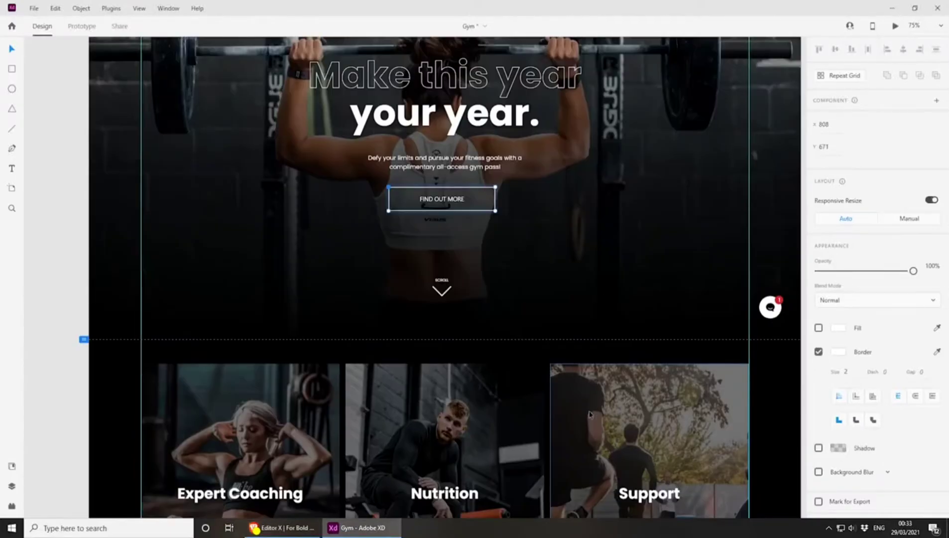
scroll(526, 419, up, 2)
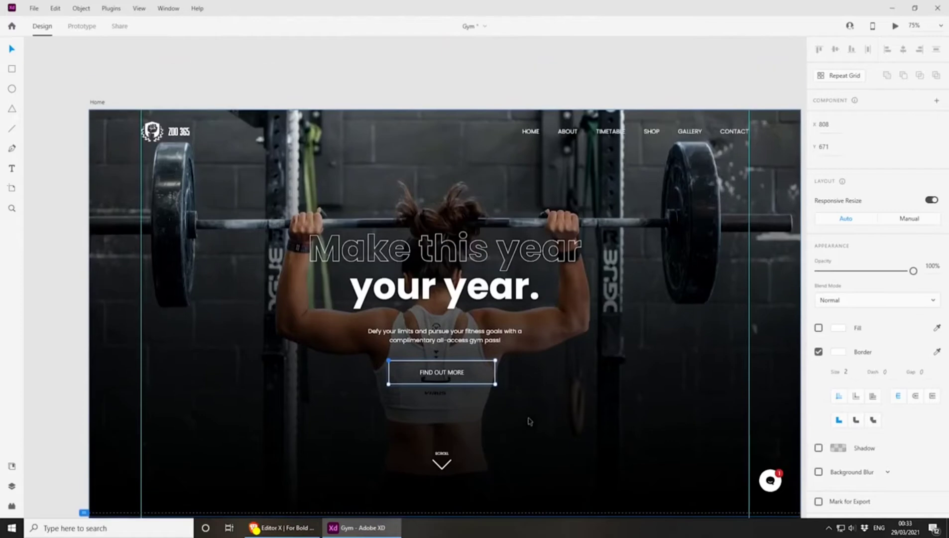
scroll(527, 419, down, 1)
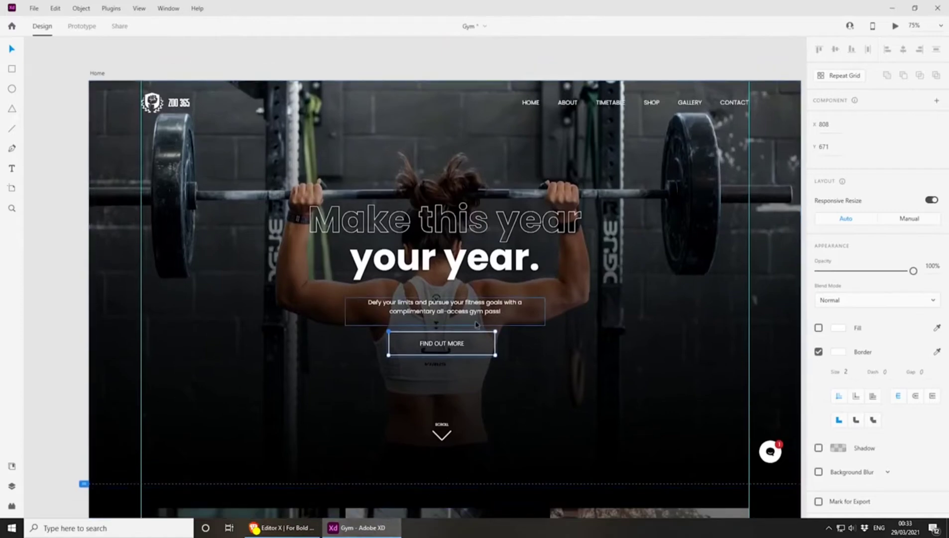
scroll(499, 322, right, 2)
scroll(498, 322, down, 1)
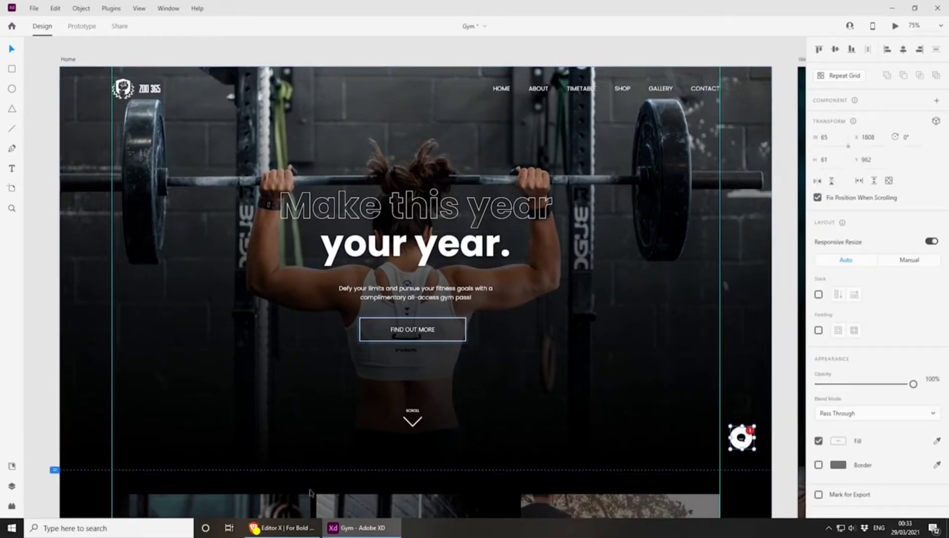
Back in Editor X, search the App Market for "chat" and add Wix Chat to the site
click(304, 531)
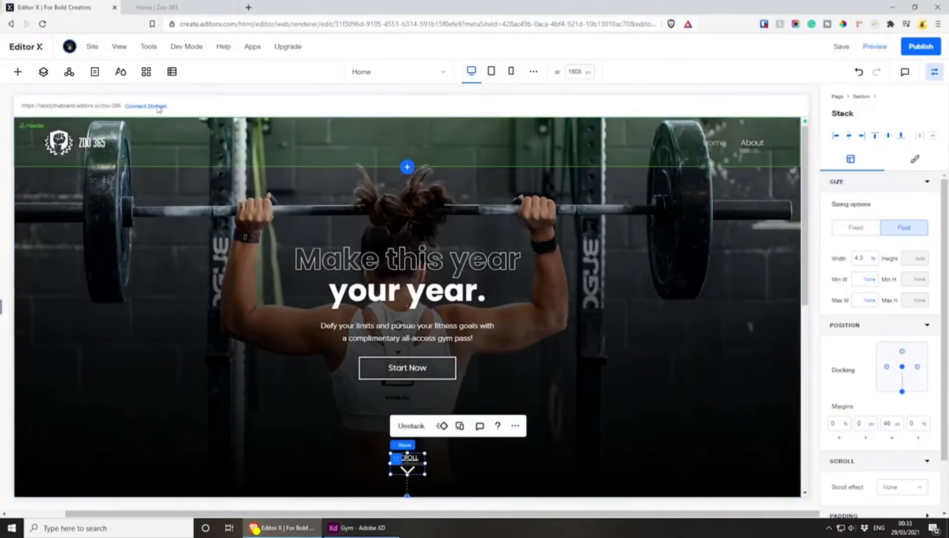
click(146, 74)
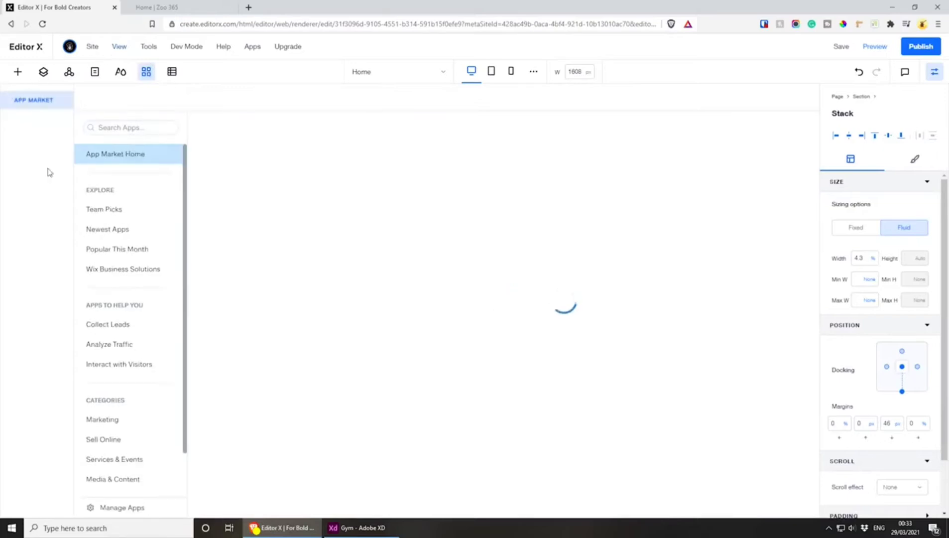
click(118, 128)
text(chat)
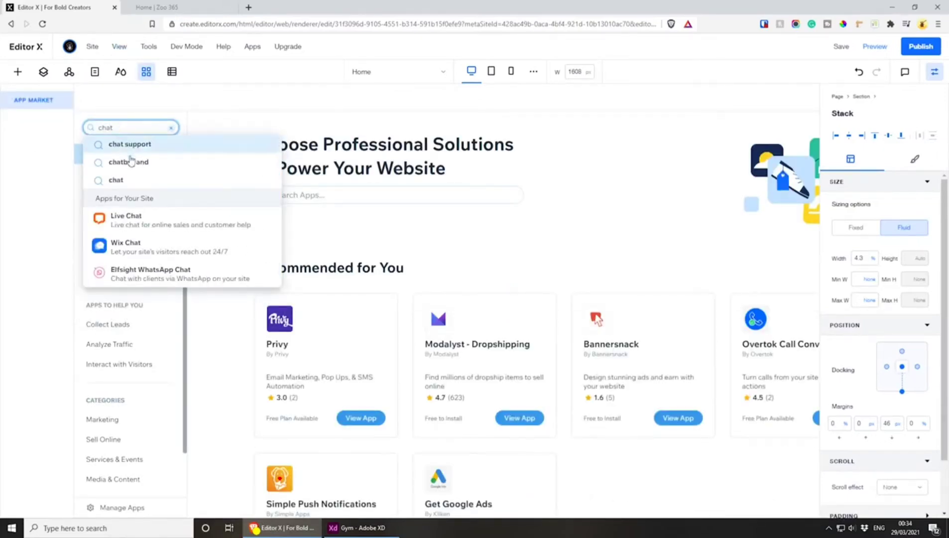
click(144, 249)
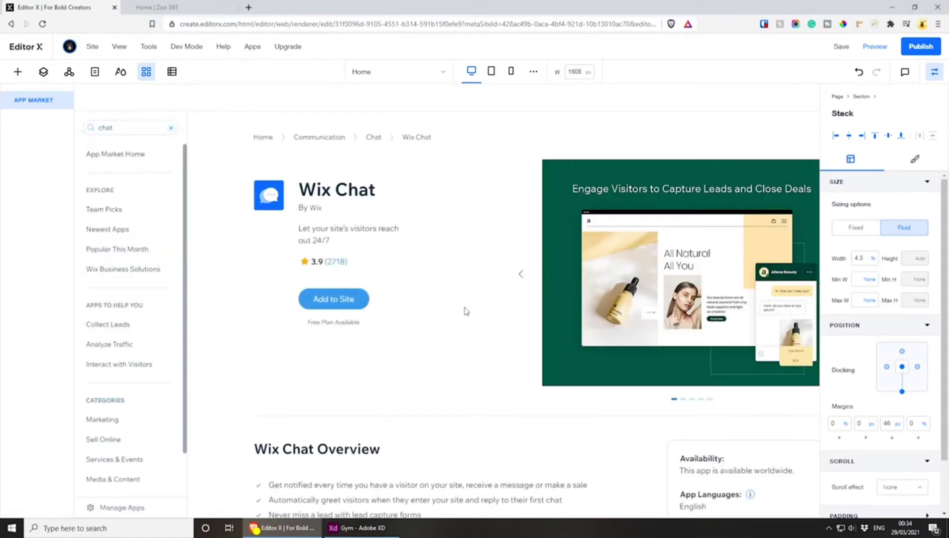
click(321, 300)
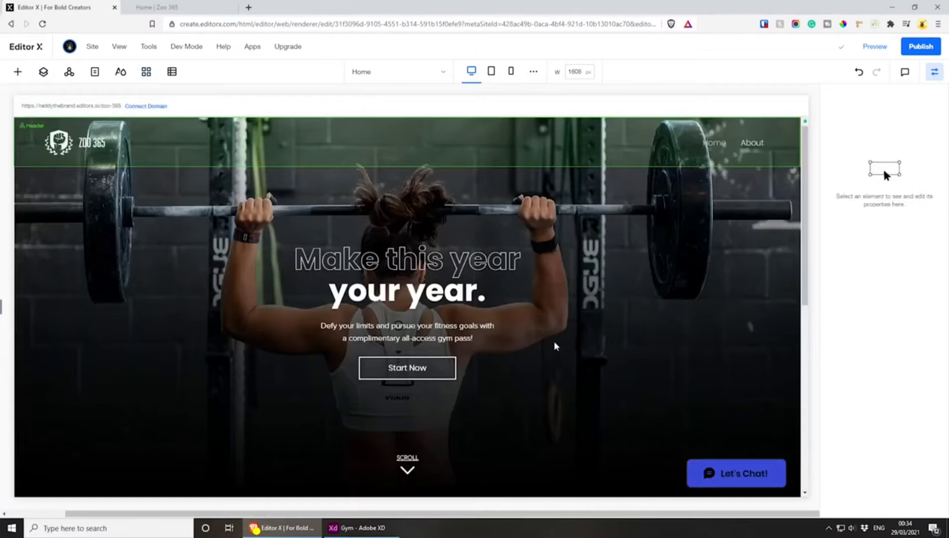
Open the design settings of the Let's Chat! widget
click(728, 473)
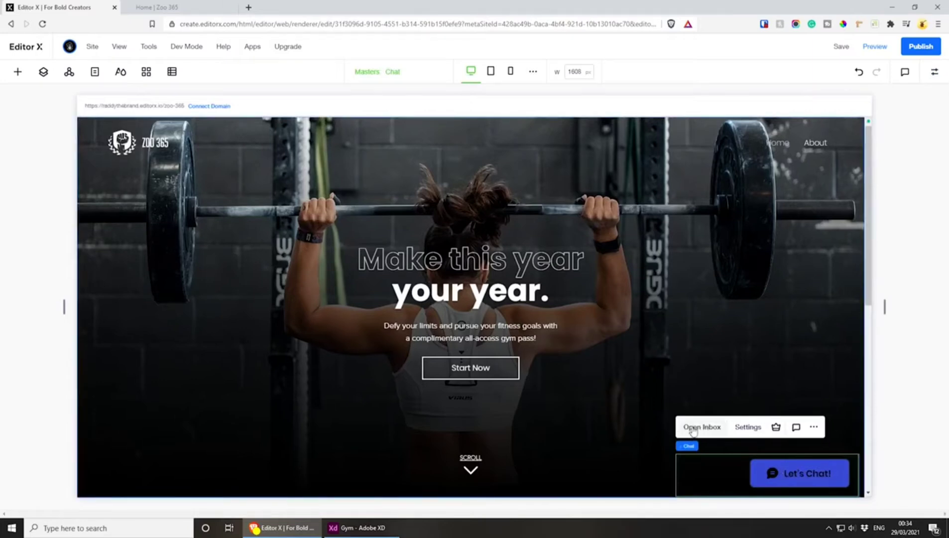
click(748, 429)
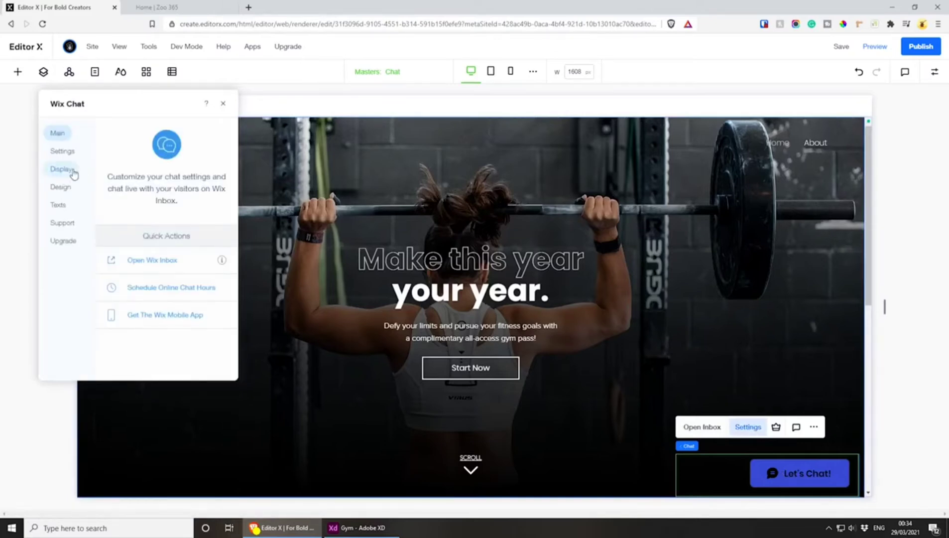
click(60, 187)
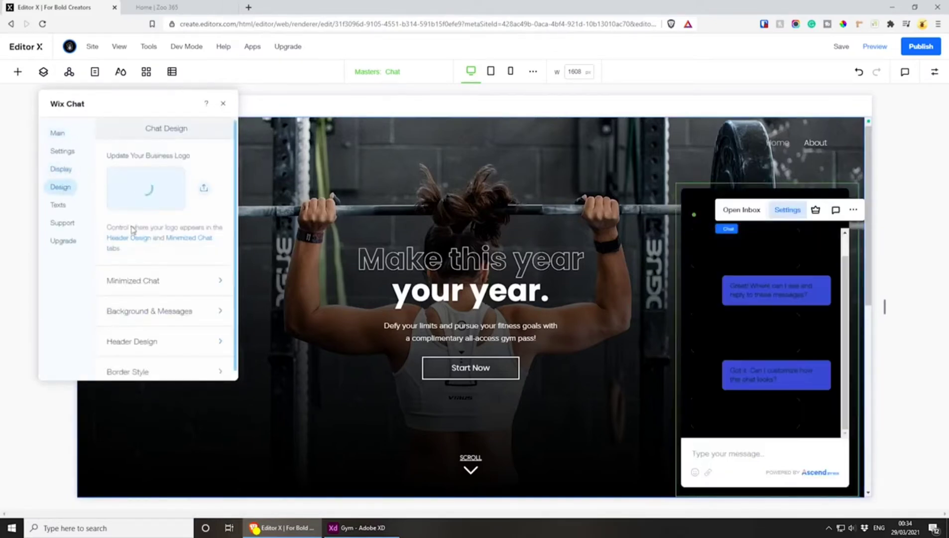
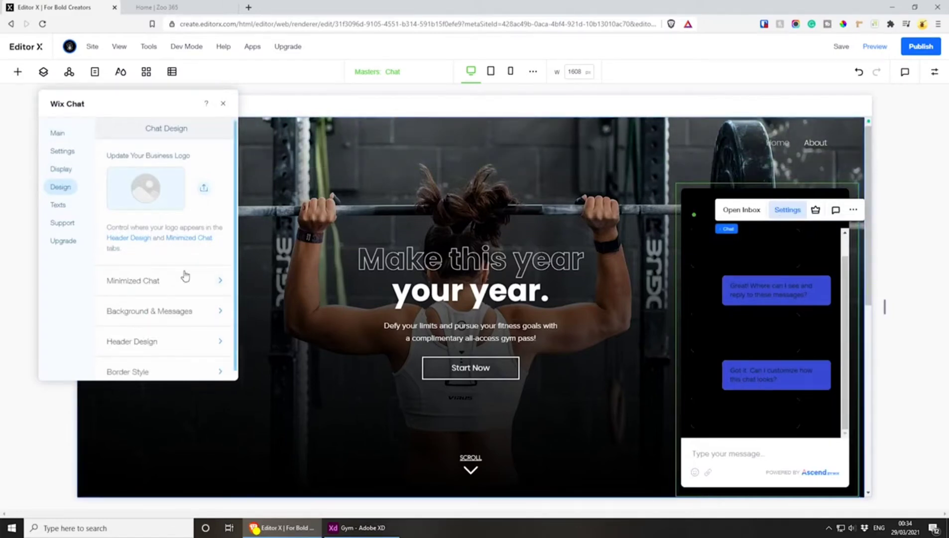
Preview the site to check how the Let's Chat! button looks, and return to editing
click(877, 46)
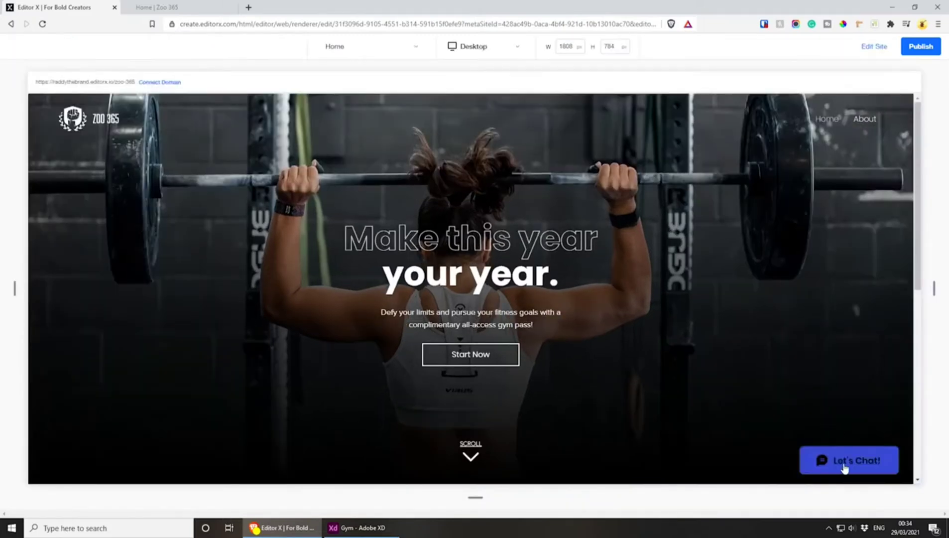
click(873, 47)
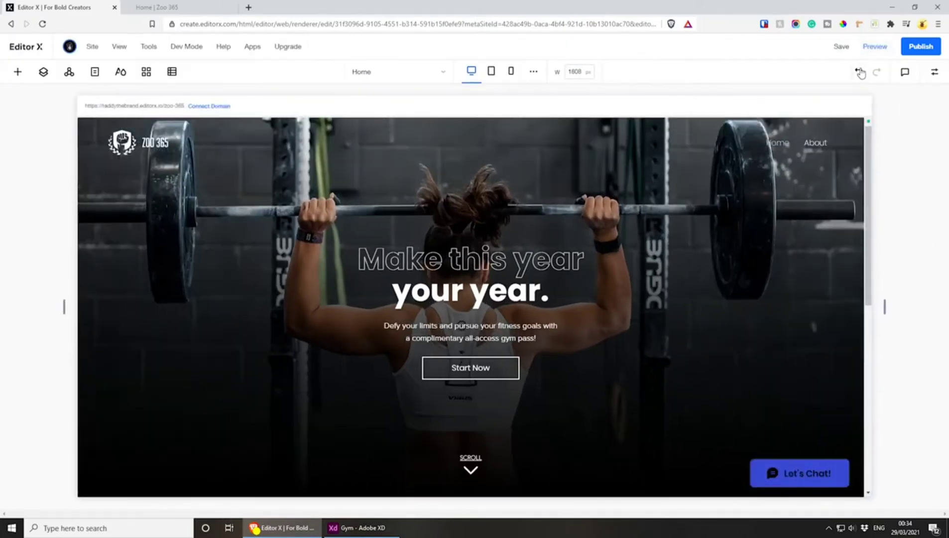
In the chat widget's minimized chat design, choose the outlined speech bubble with three dots as the chat icon
click(821, 467)
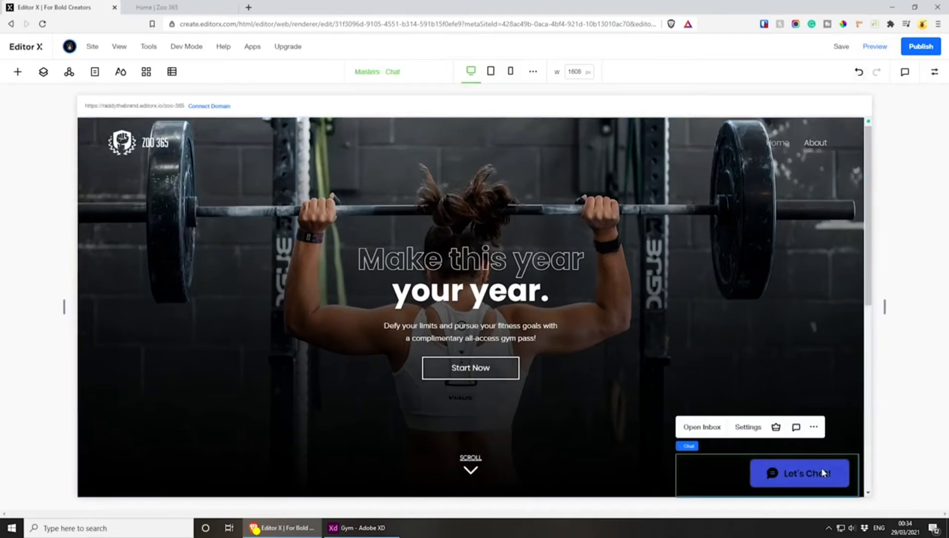
click(747, 428)
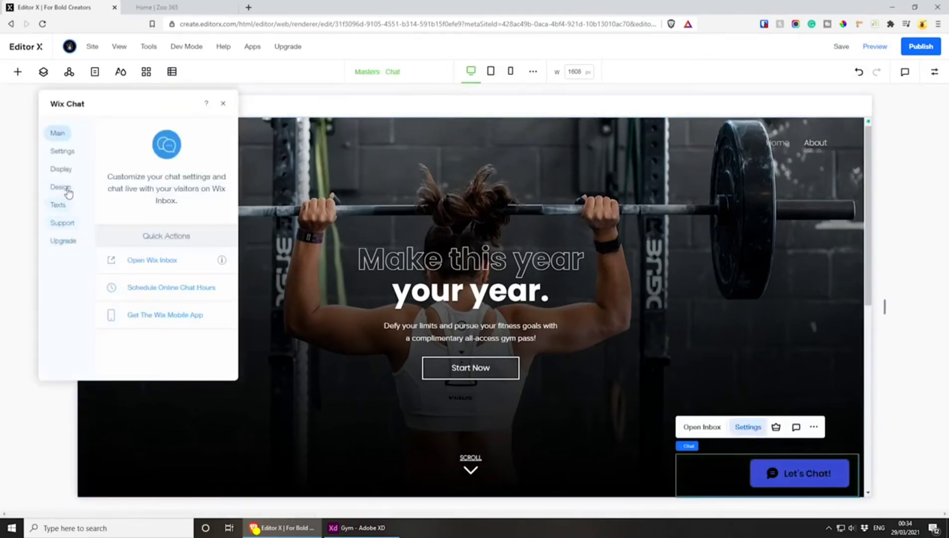
click(69, 192)
click(71, 171)
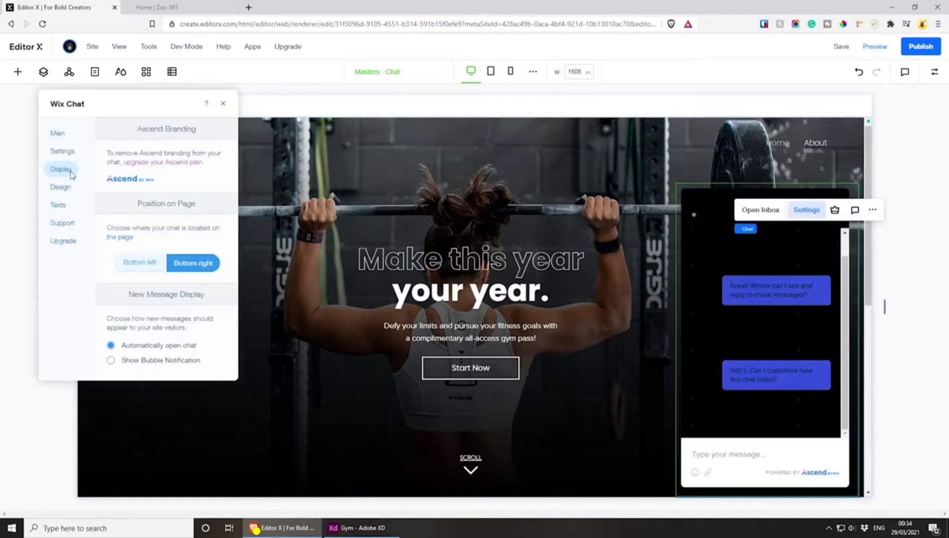
click(60, 186)
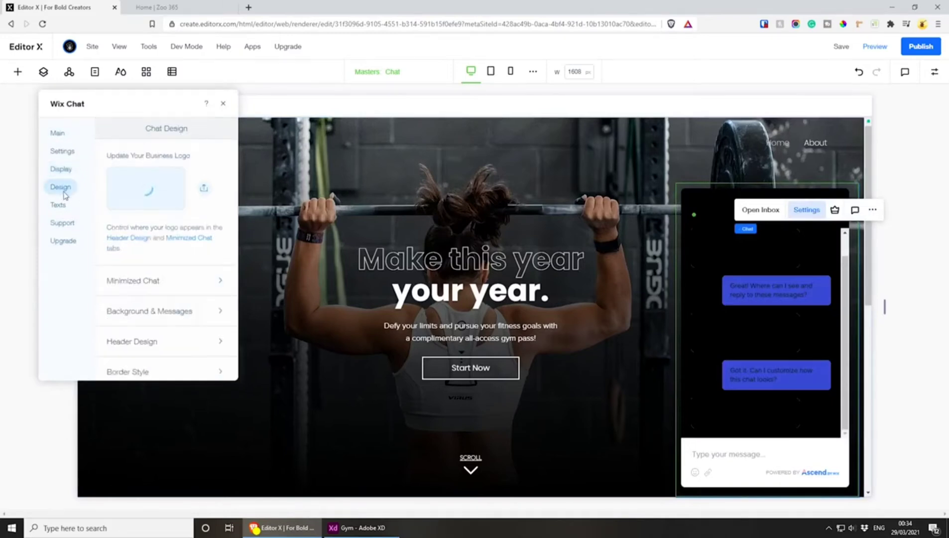
click(175, 285)
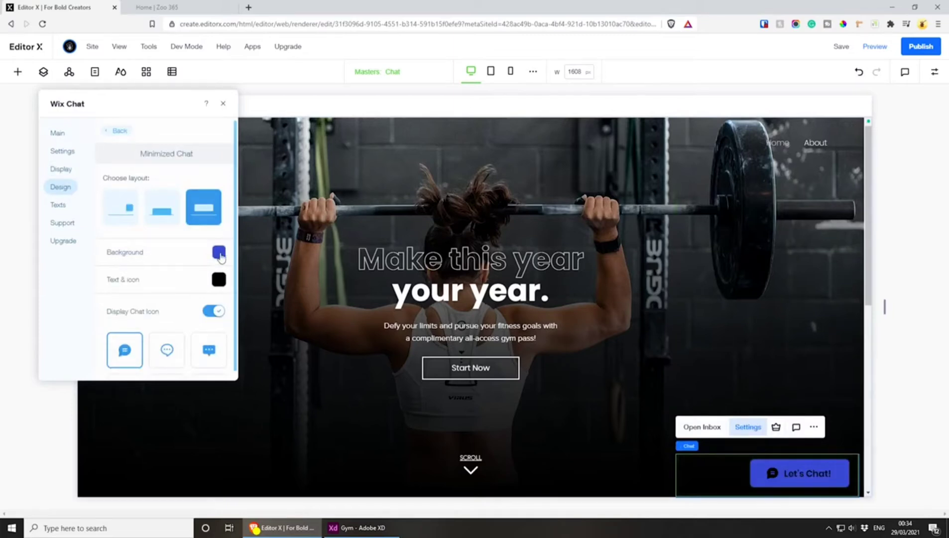
scroll(219, 255, down, 1)
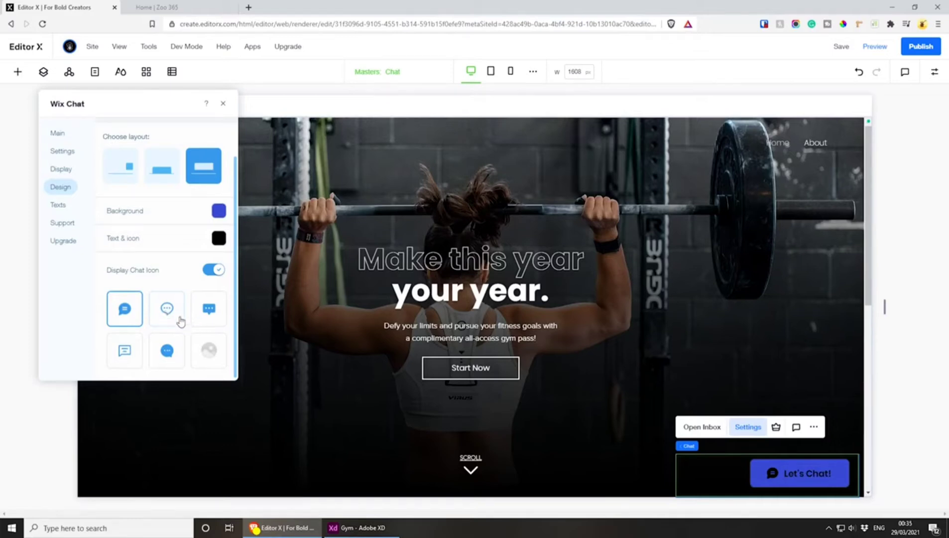
click(166, 307)
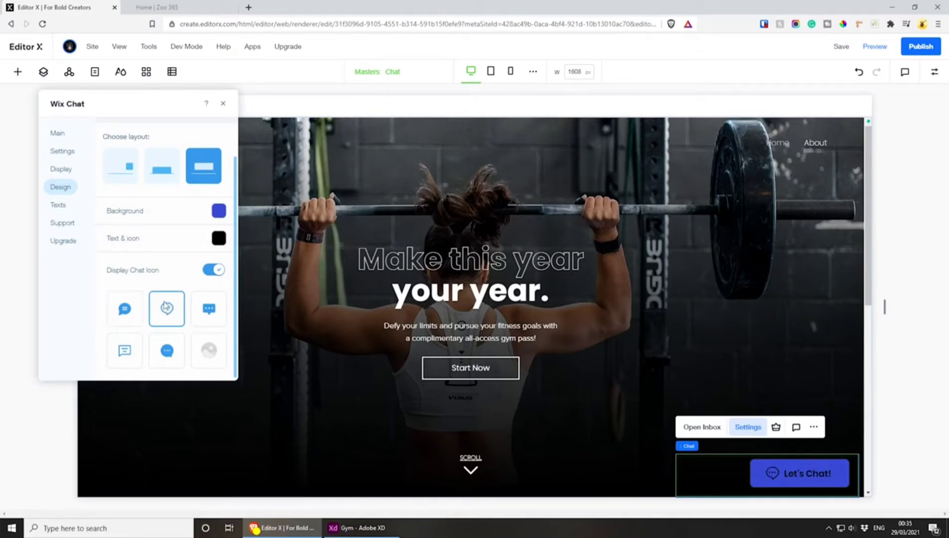
Set the minimized chat's text and icon colour to white #FFFFFF and its background to black #000000
click(225, 241)
click(260, 283)
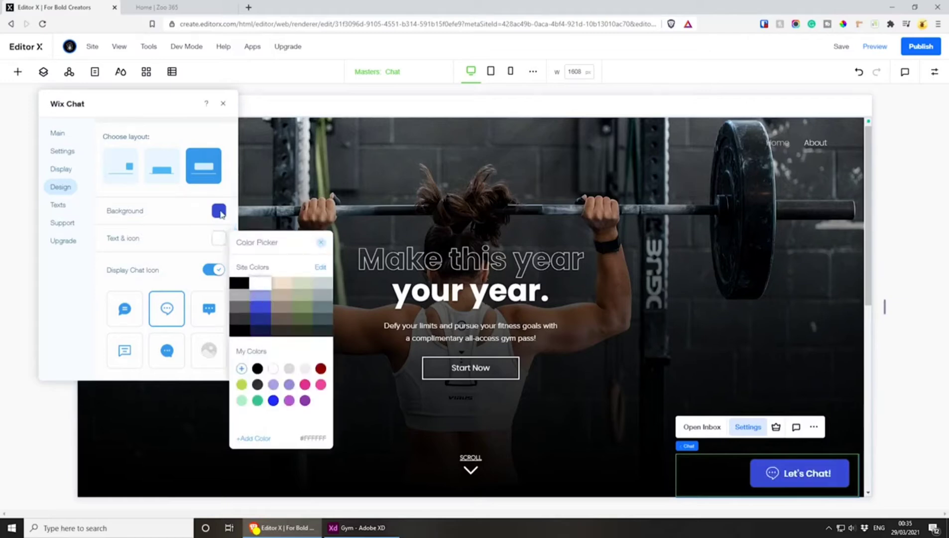
click(220, 211)
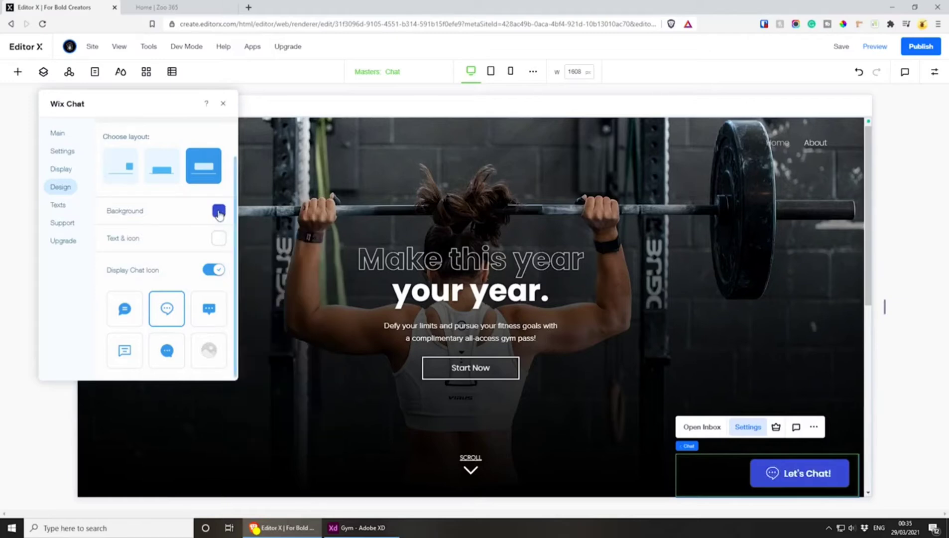
click(244, 303)
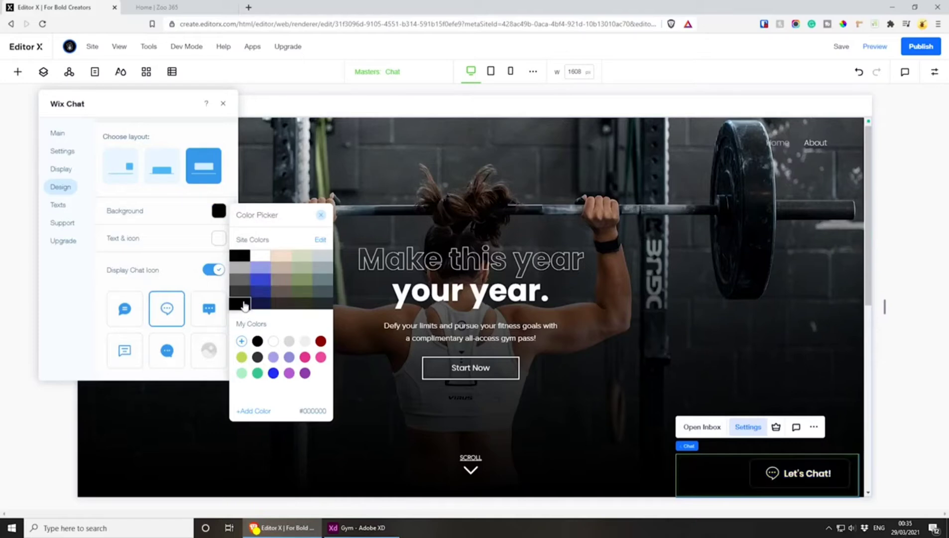
click(242, 302)
click(240, 301)
click(173, 272)
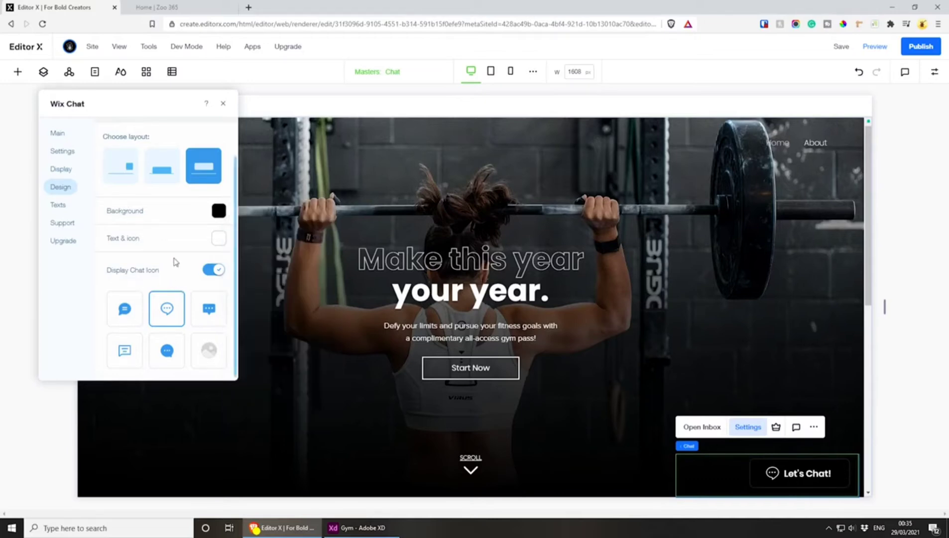
Save the site with the restyled chat button and publish it
click(222, 106)
click(840, 46)
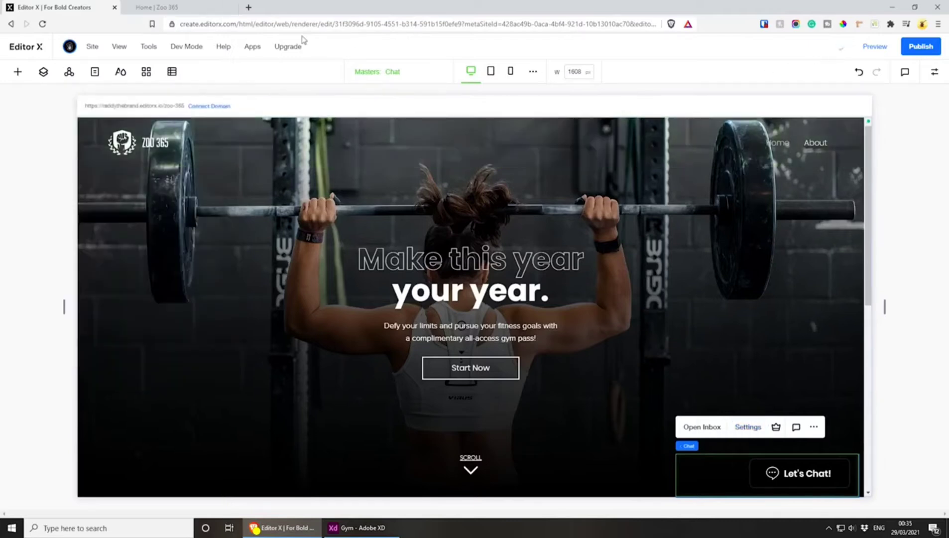
click(921, 46)
Reload the live Zoo 365 site, open its chat window and examine whether the header text is readable
click(182, 7)
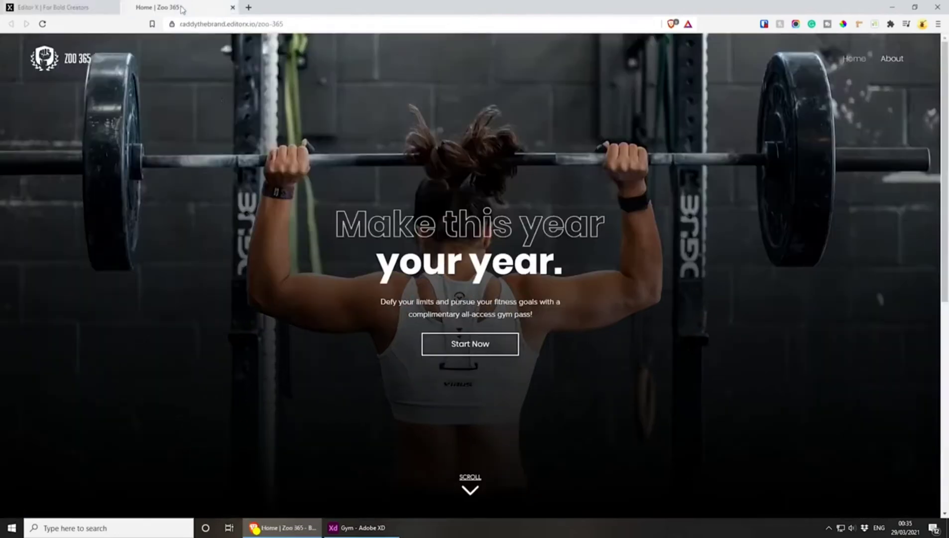
key(F5)
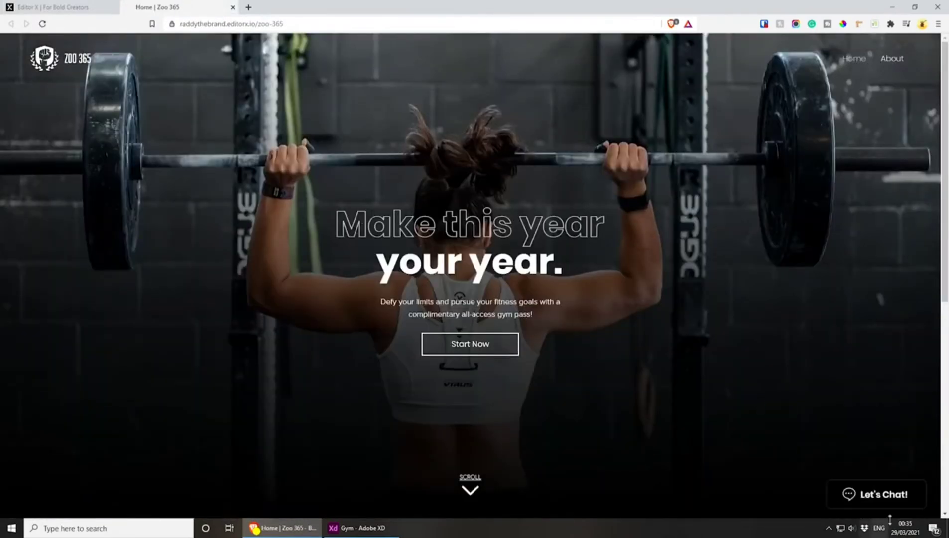
scroll(739, 397, down, 5)
scroll(739, 396, up, 5)
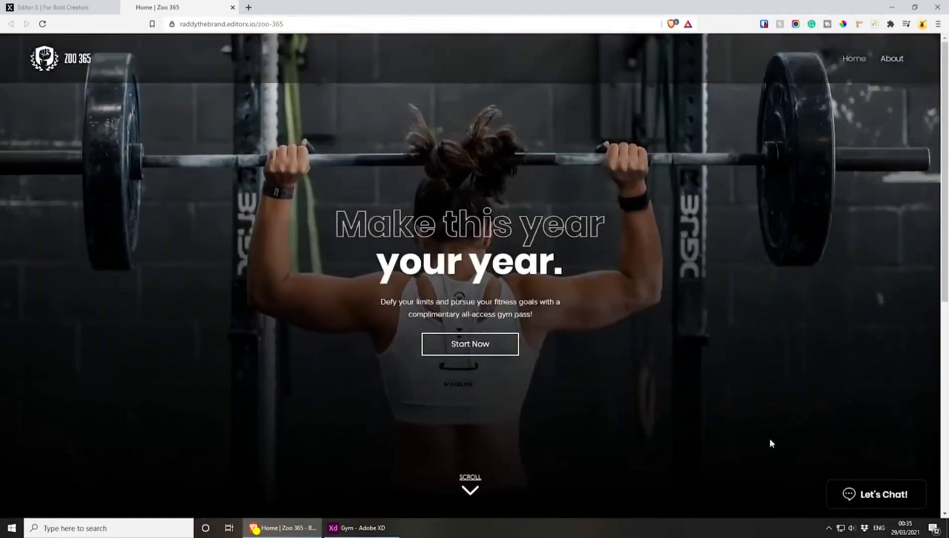
click(877, 497)
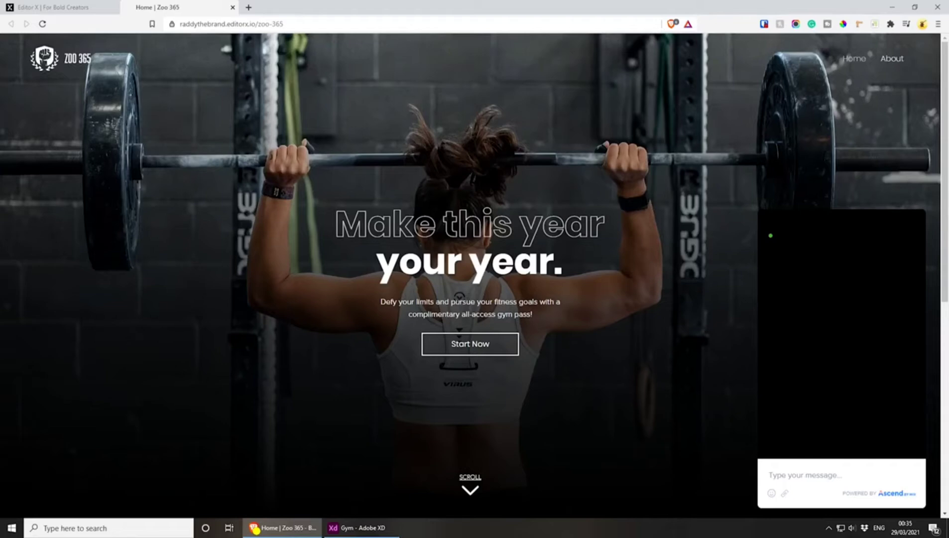
drag(774, 236, 797, 346)
click(802, 362)
drag(782, 236, 870, 245)
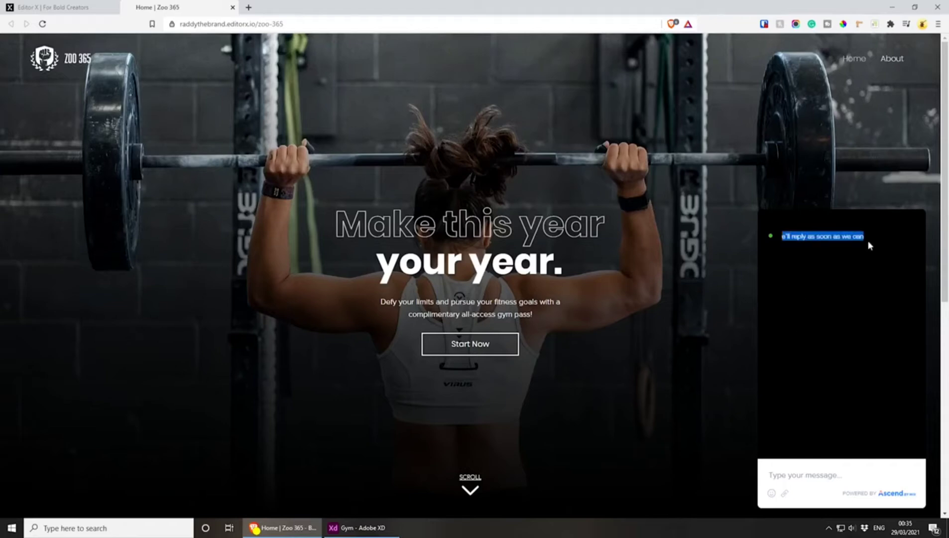
click(864, 260)
Back in the editor, set the chat window's background colour to white #FFFFFF in the background and messages design
click(90, 6)
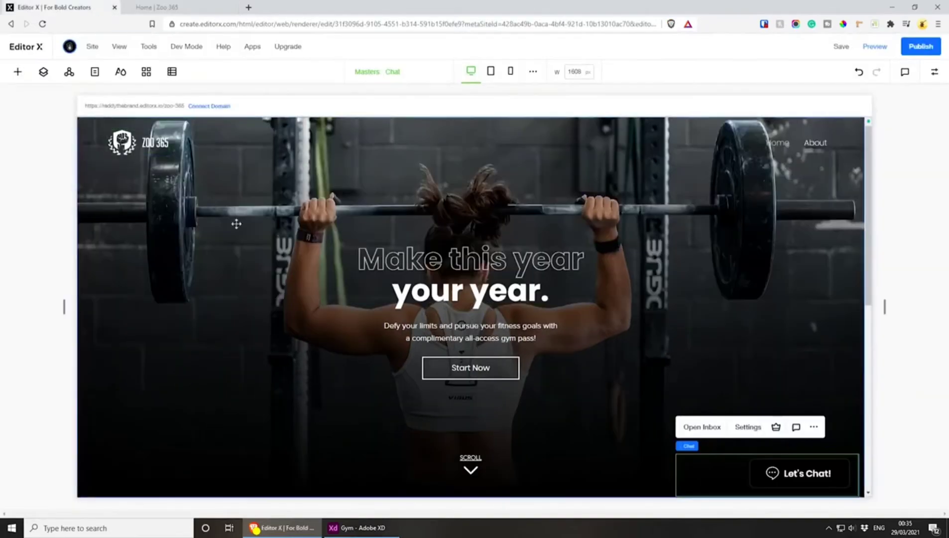
click(747, 428)
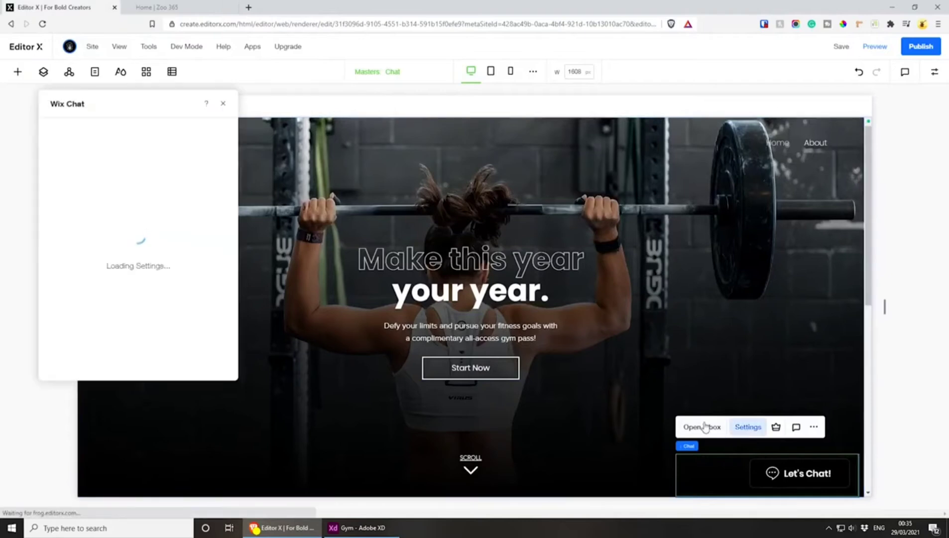
click(64, 170)
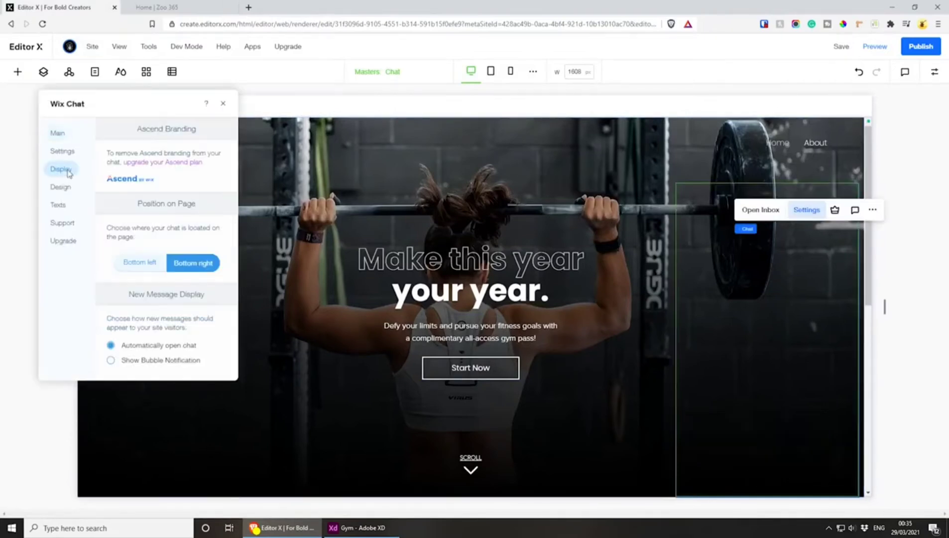
click(62, 187)
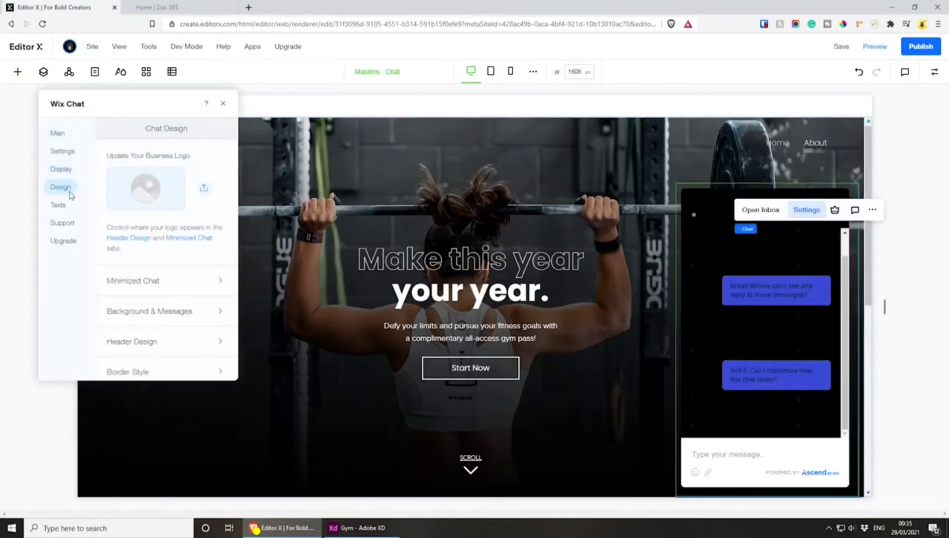
scroll(171, 329, down, 1)
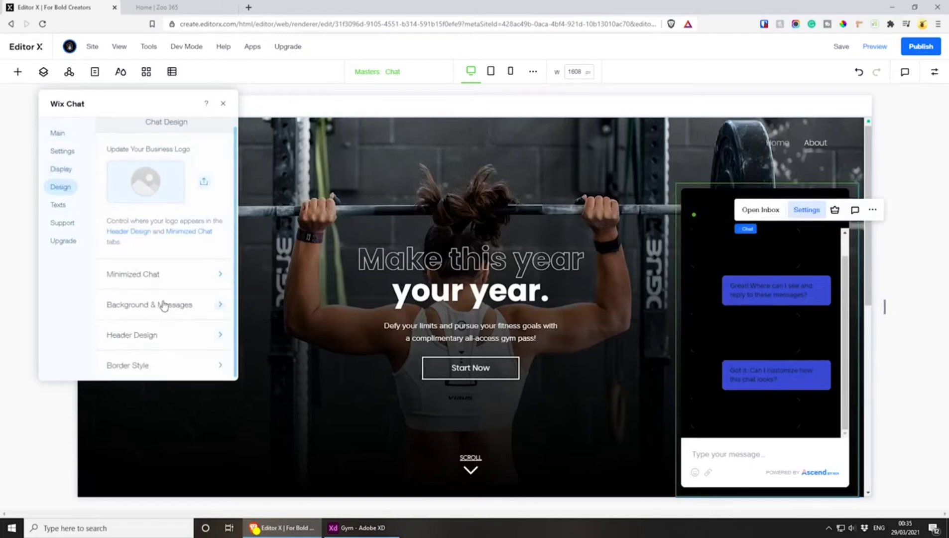
click(164, 306)
click(218, 172)
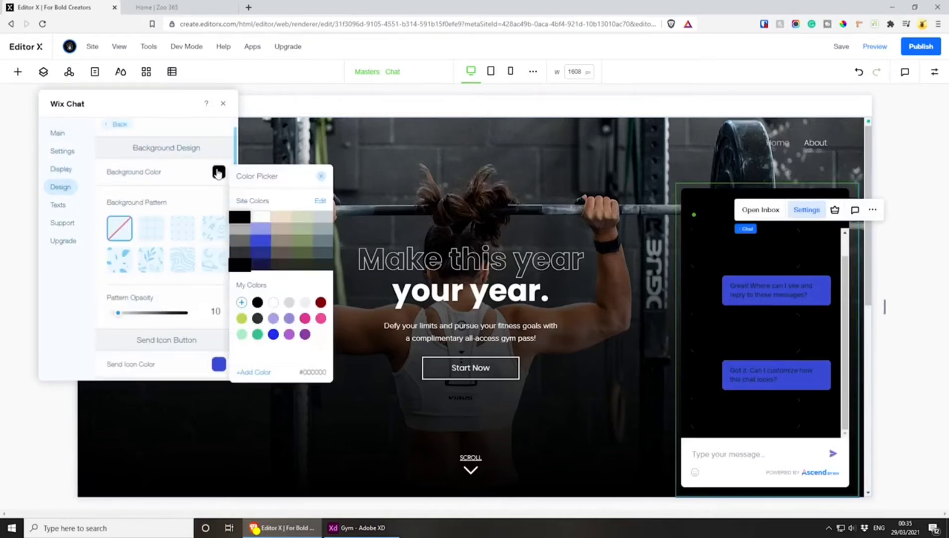
click(258, 220)
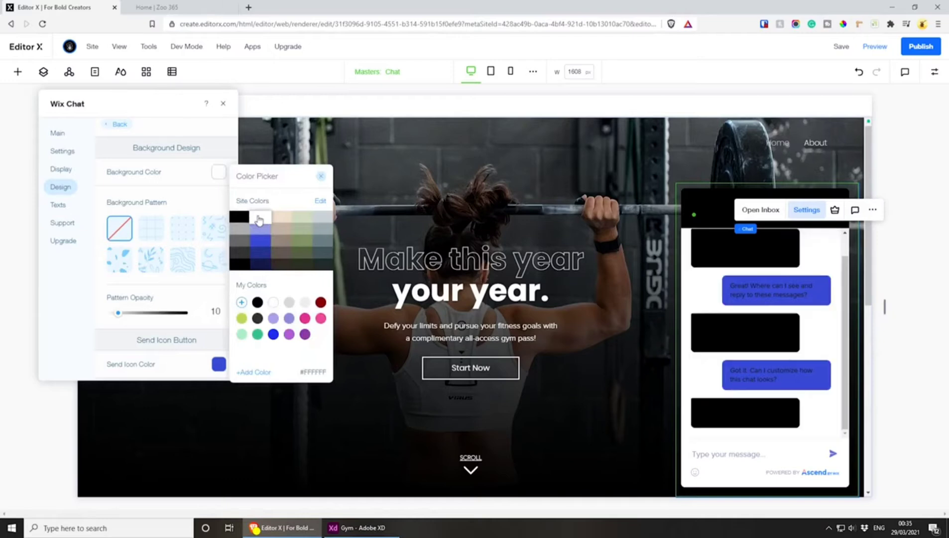
click(155, 194)
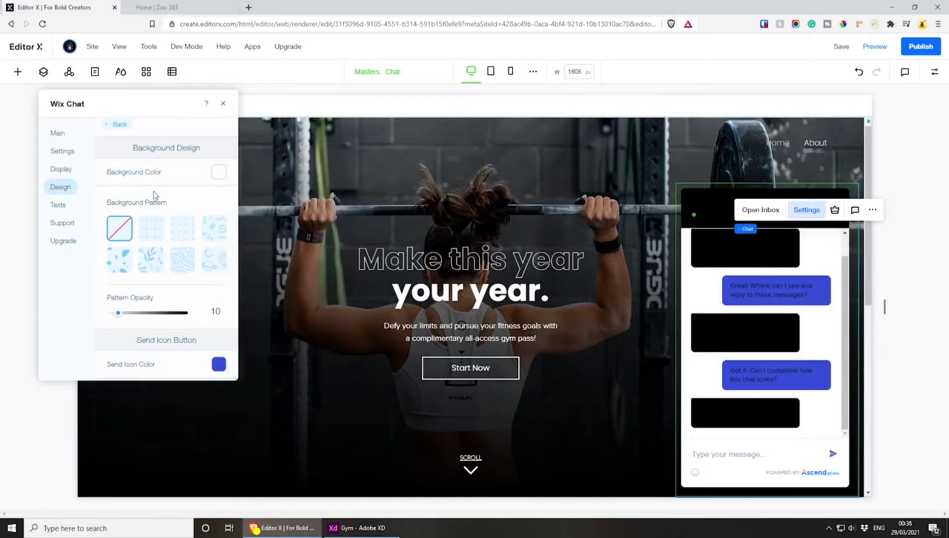
Set the chat's send icon colour to black #000000
scroll(159, 189, down, 5)
scroll(187, 274, up, 1)
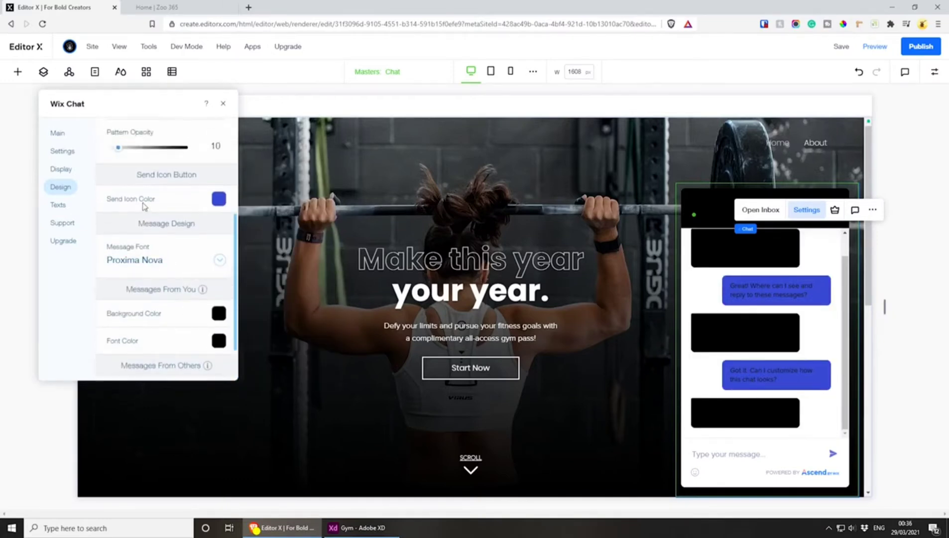
click(218, 199)
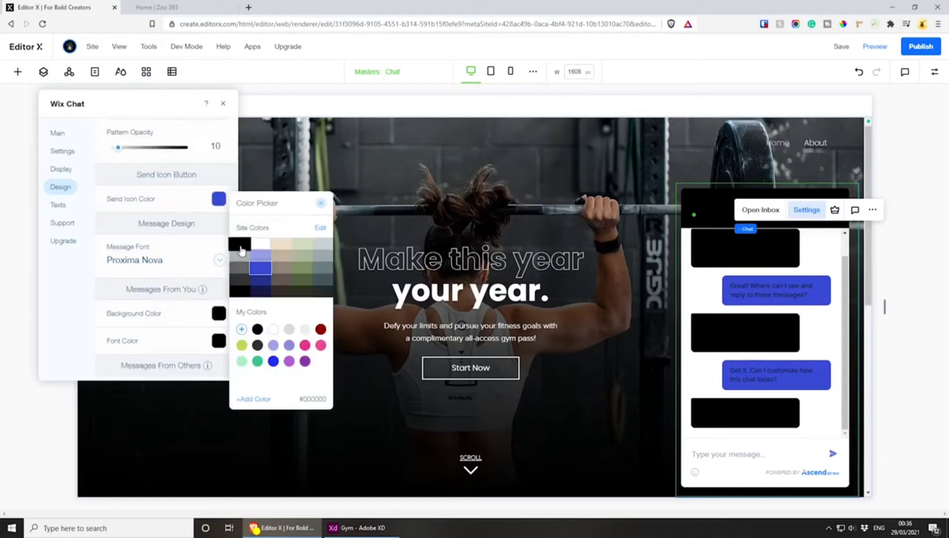
click(240, 244)
click(172, 247)
Set the background colour of Messages From You to white #FFFFFF
scroll(181, 251, down, 1)
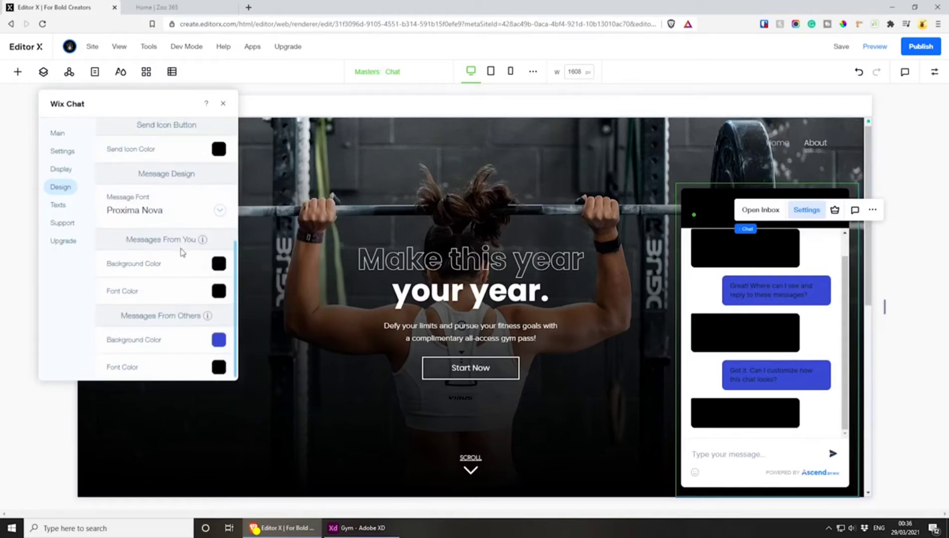
click(219, 263)
click(257, 312)
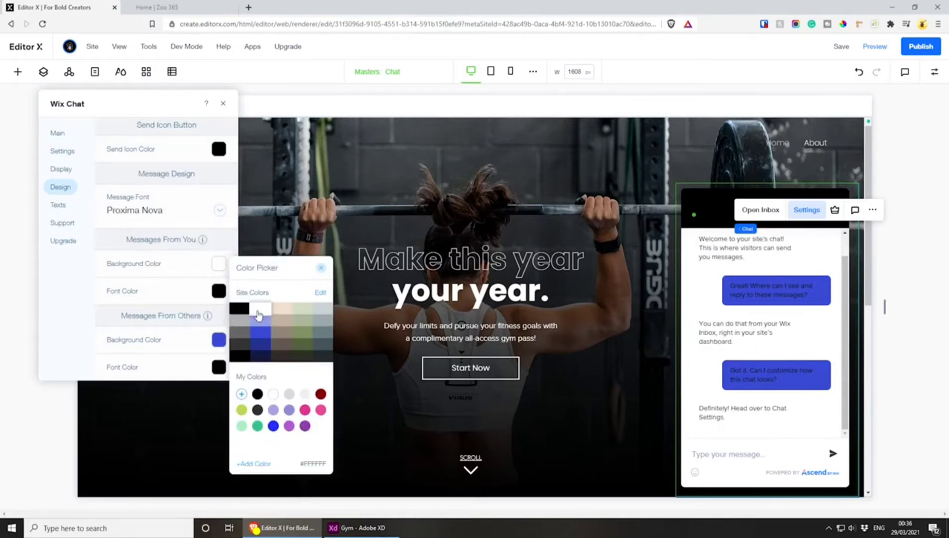
click(219, 292)
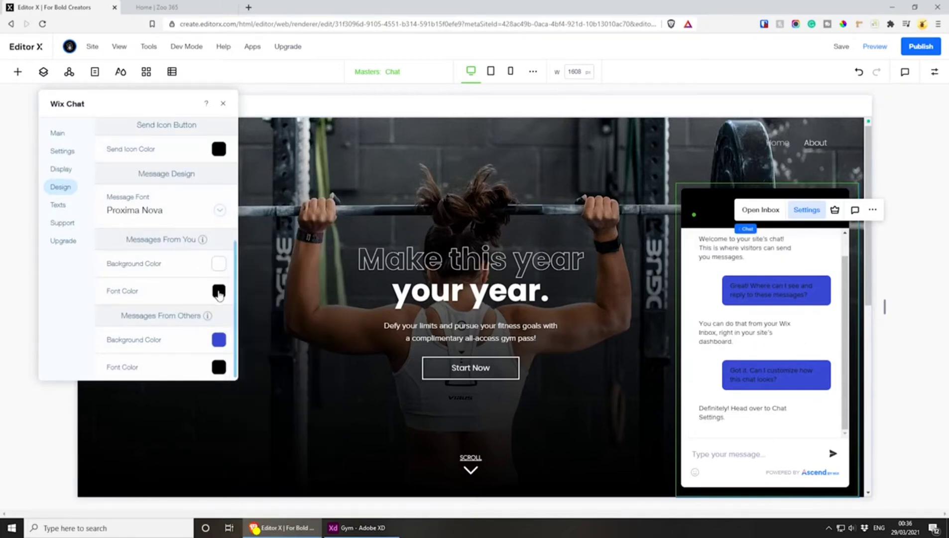
Set the background colour of Messages From Others to the light purple #B45AD3 from the saved colours
click(218, 341)
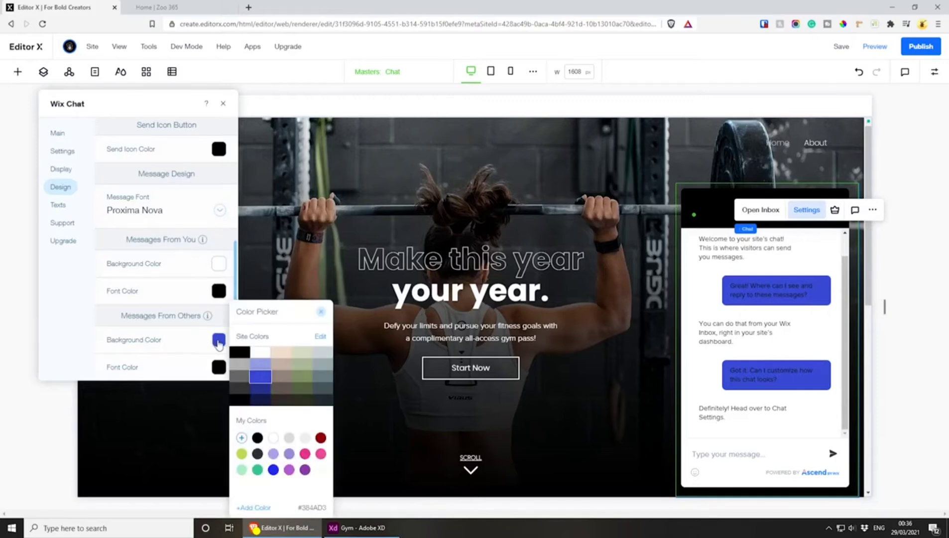
click(289, 469)
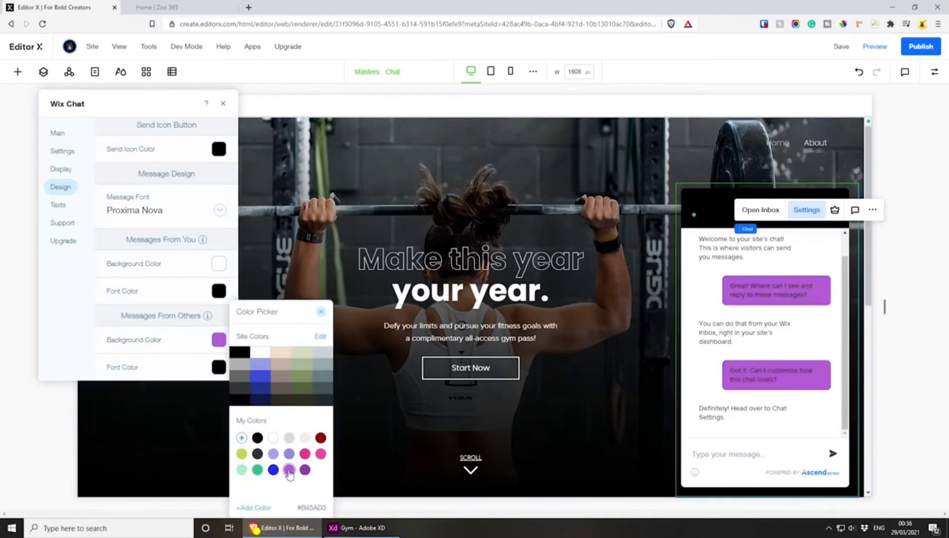
click(171, 303)
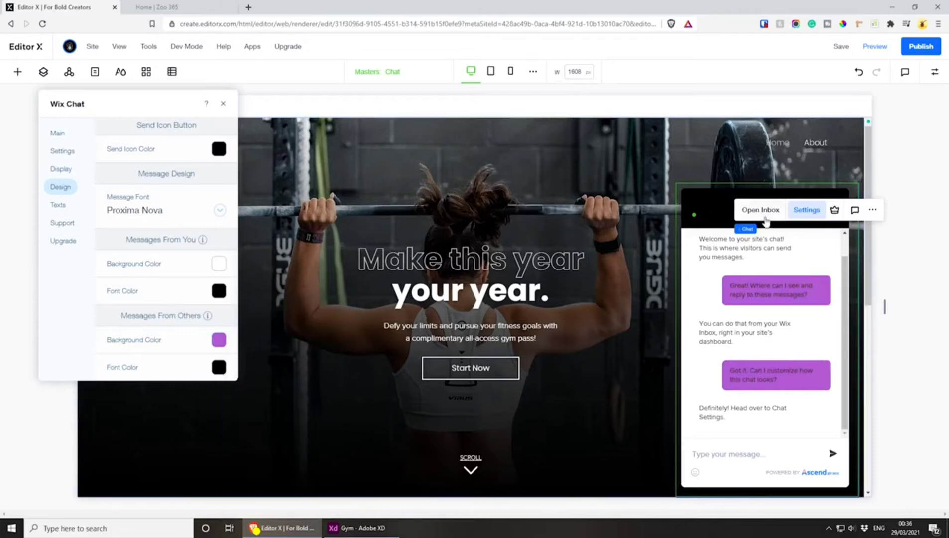
Try several background patterns for the chat window in the background and messages design
scroll(169, 330, up, 5)
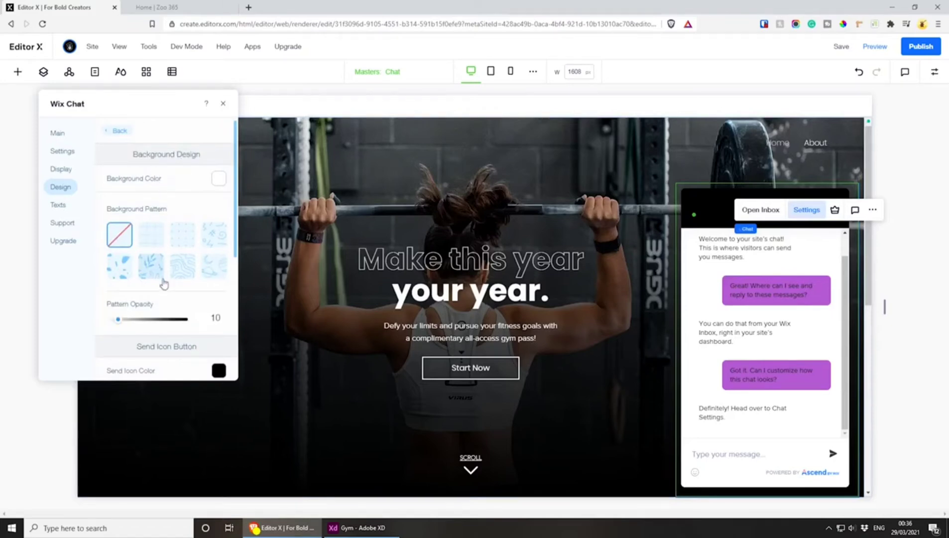
scroll(160, 284, down, 4)
scroll(154, 293, down, 1)
scroll(152, 278, up, 5)
click(149, 238)
click(182, 245)
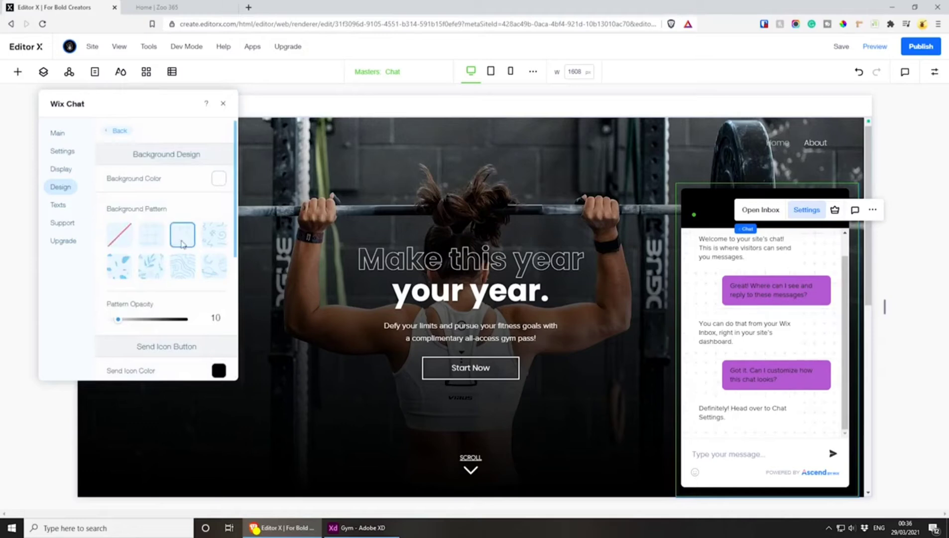
click(209, 244)
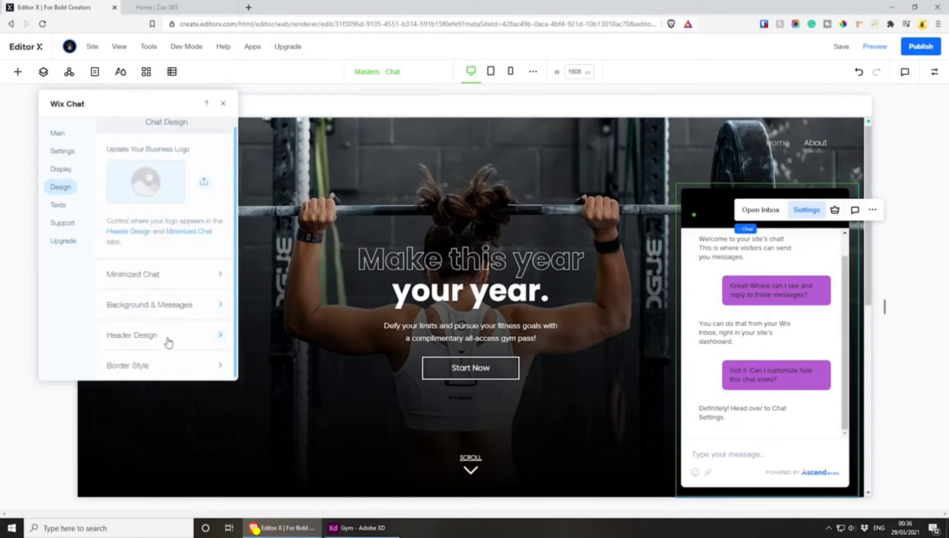
Set the chat header's background colour to white in the header design and close the chat settings
click(168, 339)
click(219, 213)
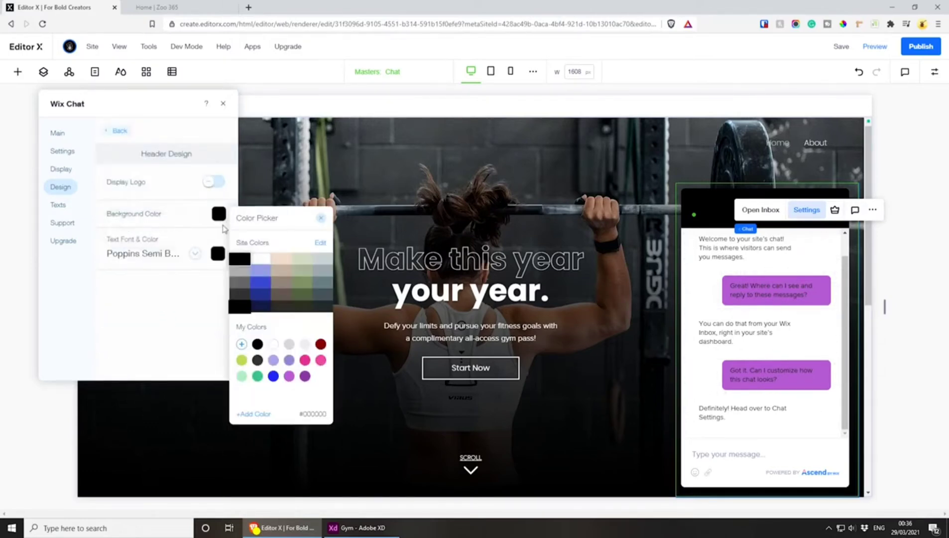
click(259, 266)
click(143, 300)
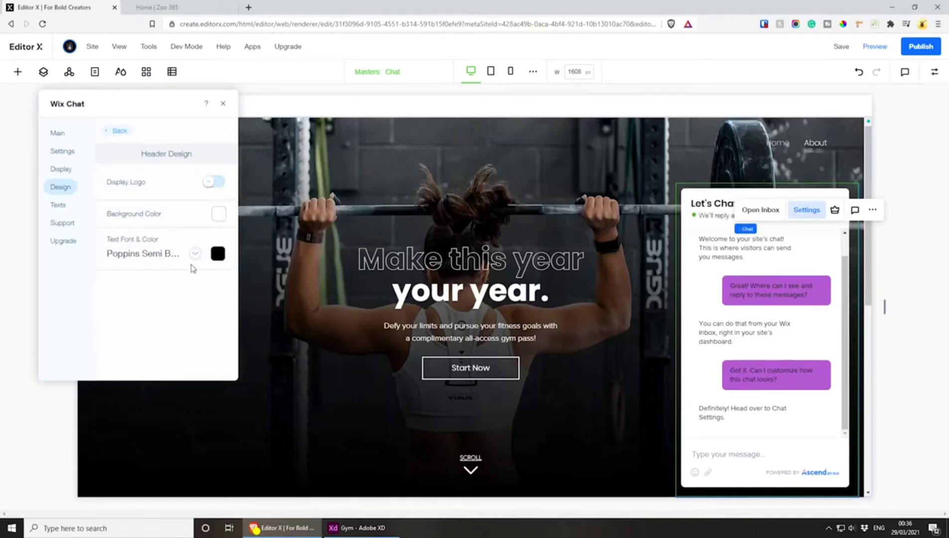
click(223, 103)
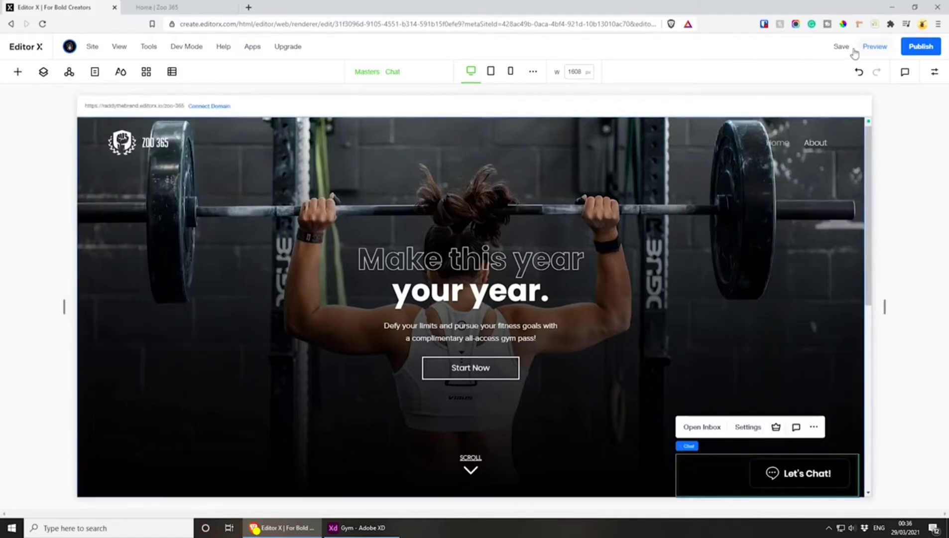
Preview the site, open the Let's Chat! window to check its styling, and close the chat window again
click(156, 7)
click(53, 7)
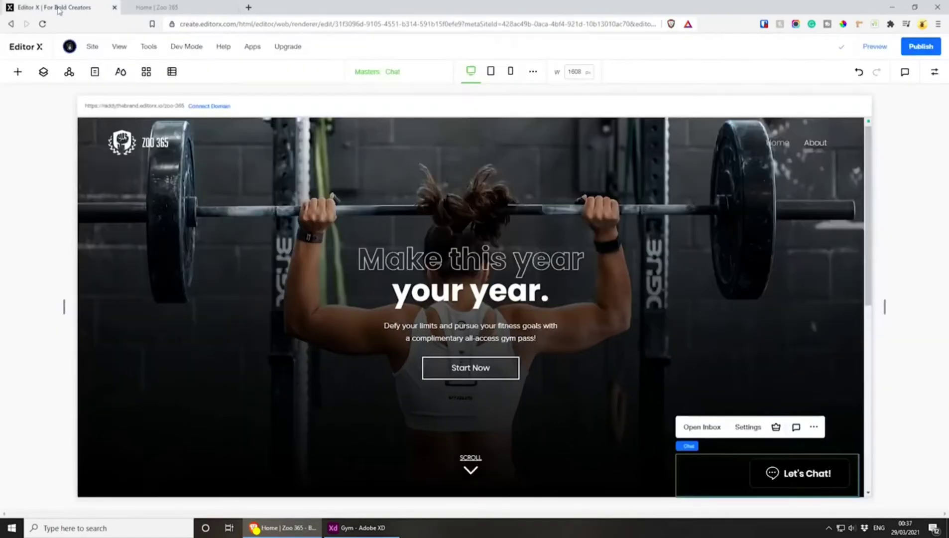
click(878, 46)
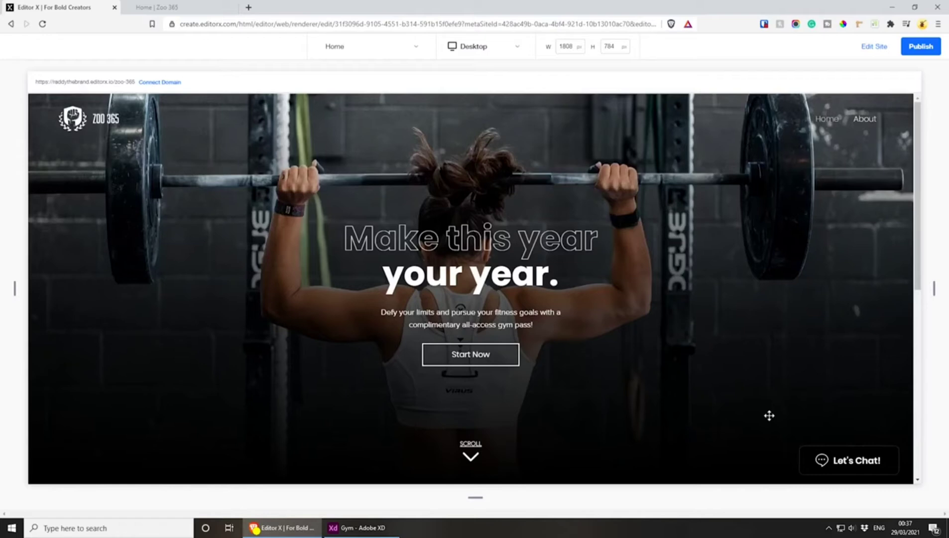
click(845, 461)
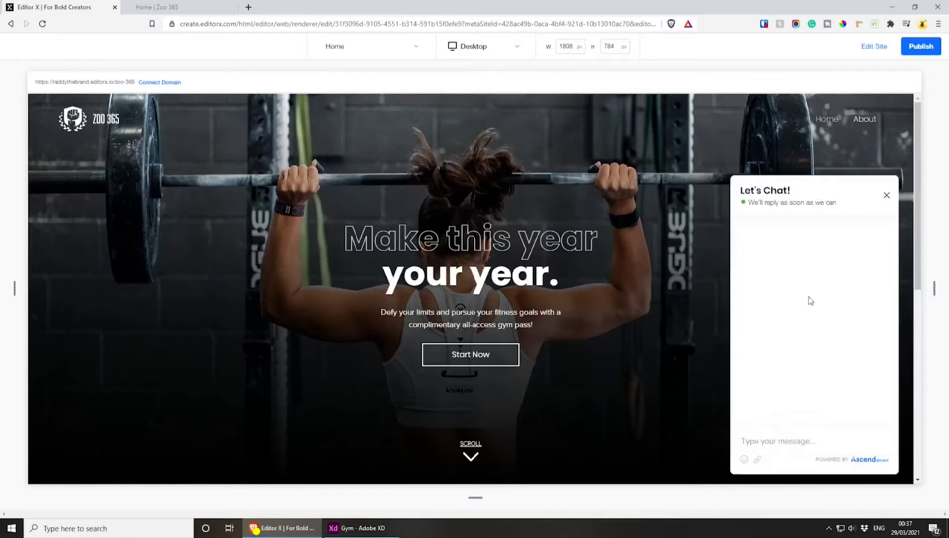
click(886, 195)
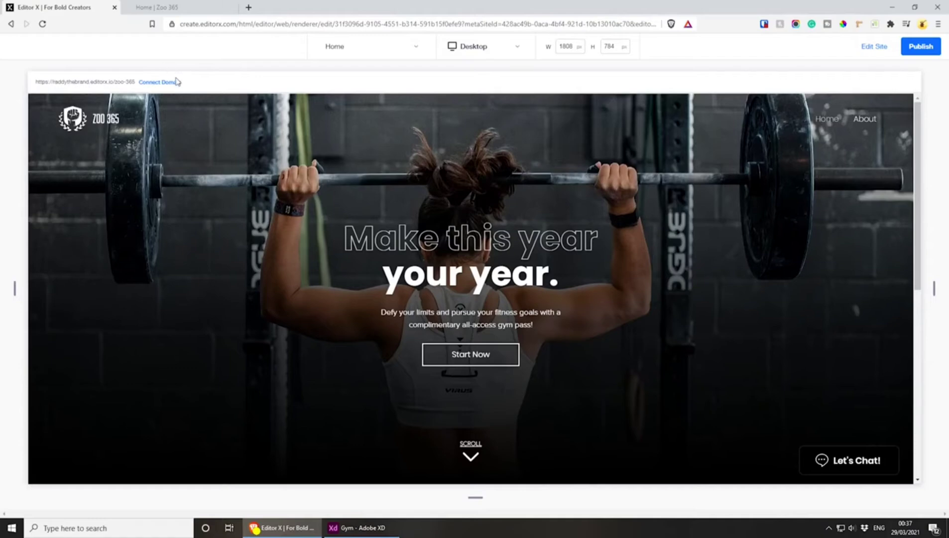
Switch to Adobe XD and examine the Expert Coaching, Nutrition and Support cards below the hero
key(alt+Tab)
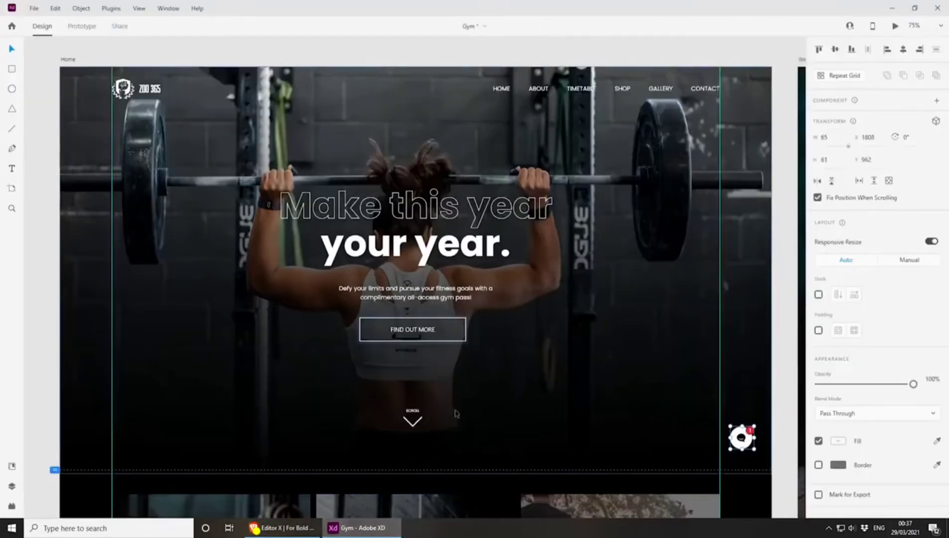
scroll(493, 359, down, 6)
scroll(493, 359, down, 2)
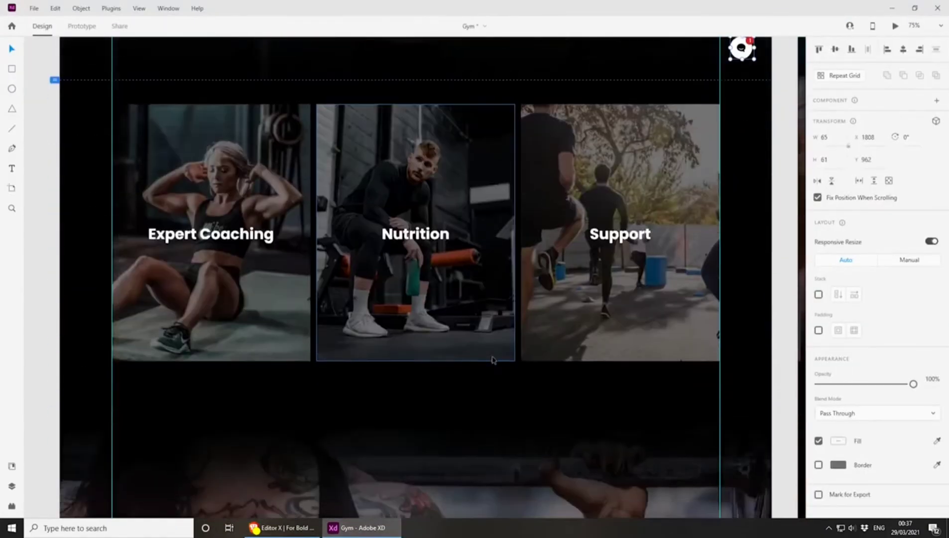
scroll(493, 360, up, 2)
scroll(493, 359, down, 2)
scroll(436, 306, up, 2)
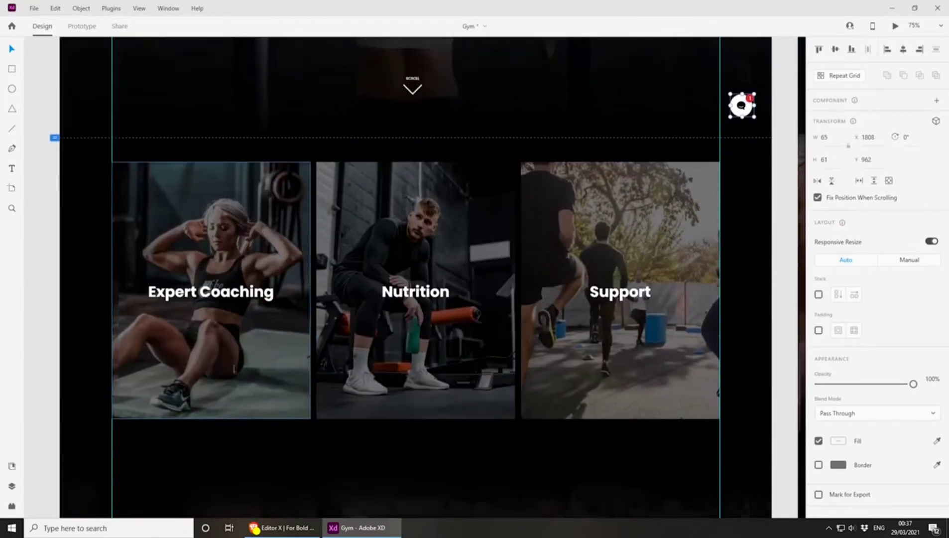
scroll(231, 366, down, 1)
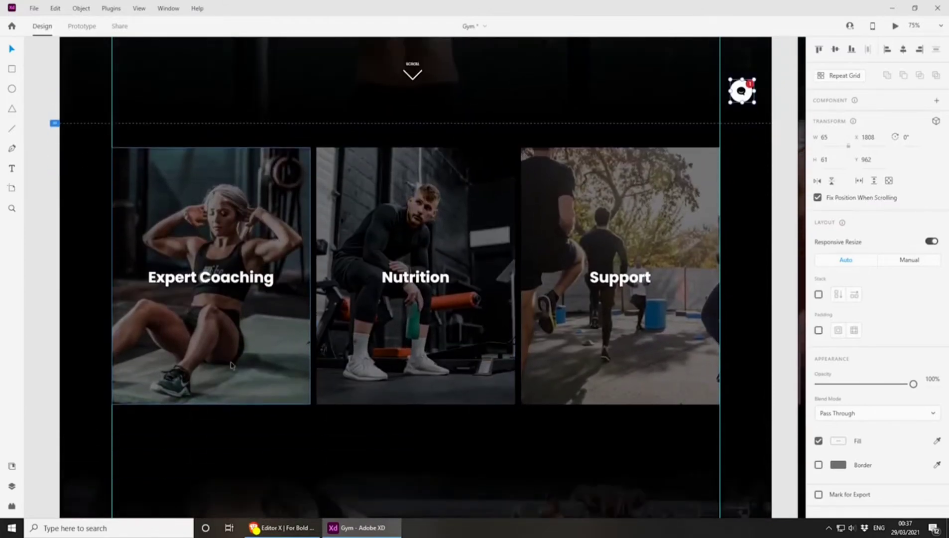
click(199, 282)
click(414, 279)
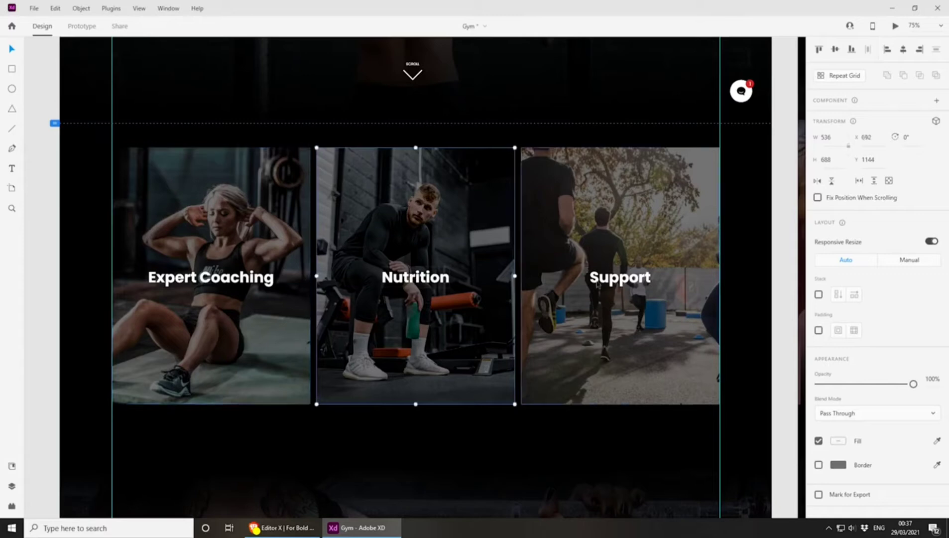
click(599, 285)
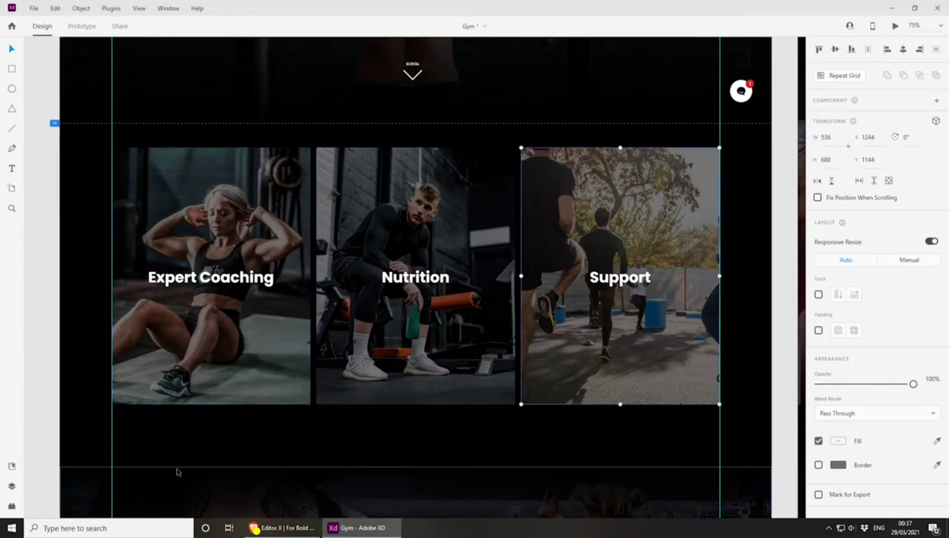
Check the gradient overlays bordering the card section and select the height value of the one above the cards
click(178, 471)
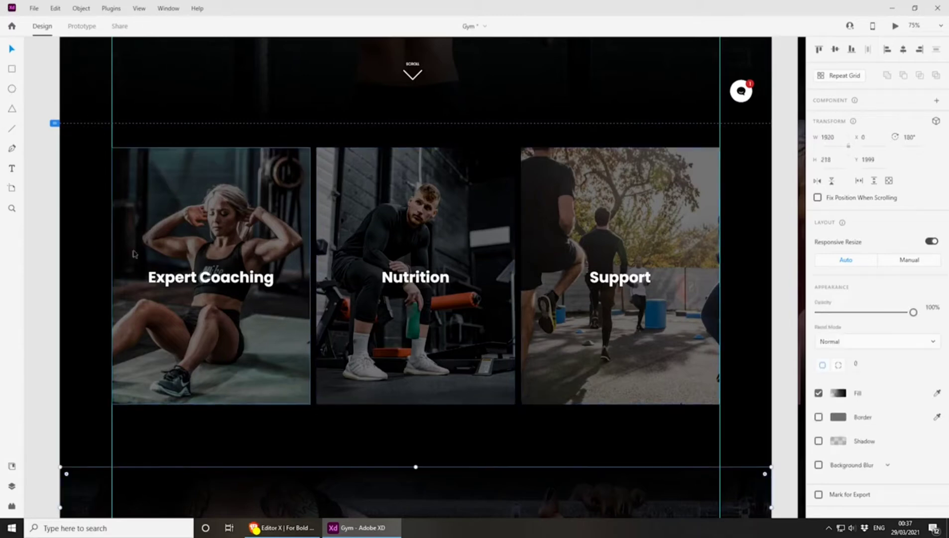
click(91, 131)
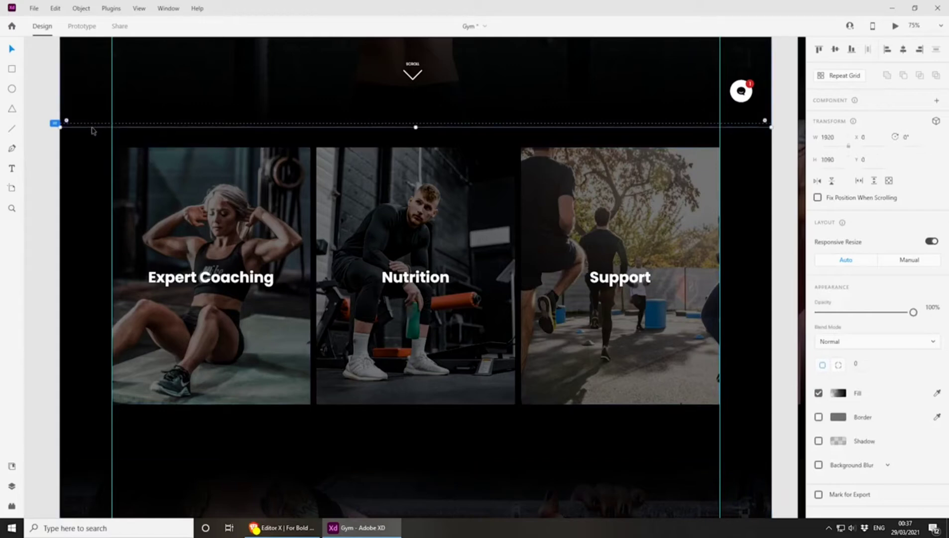
click(834, 161)
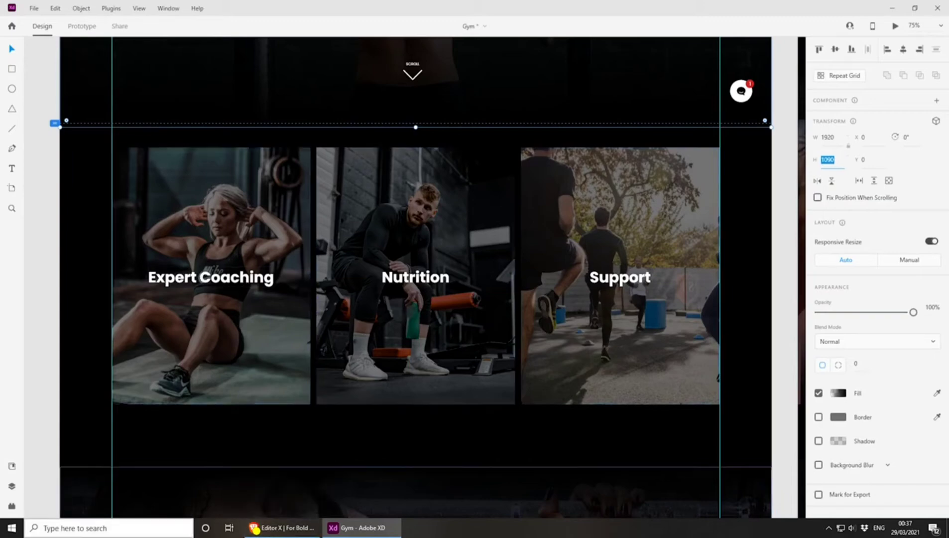
Back in Editor X, set the blank section below the hero to a height of 1090 px with no minimum height
click(281, 527)
scroll(384, 302, down, 4)
scroll(410, 291, down, 3)
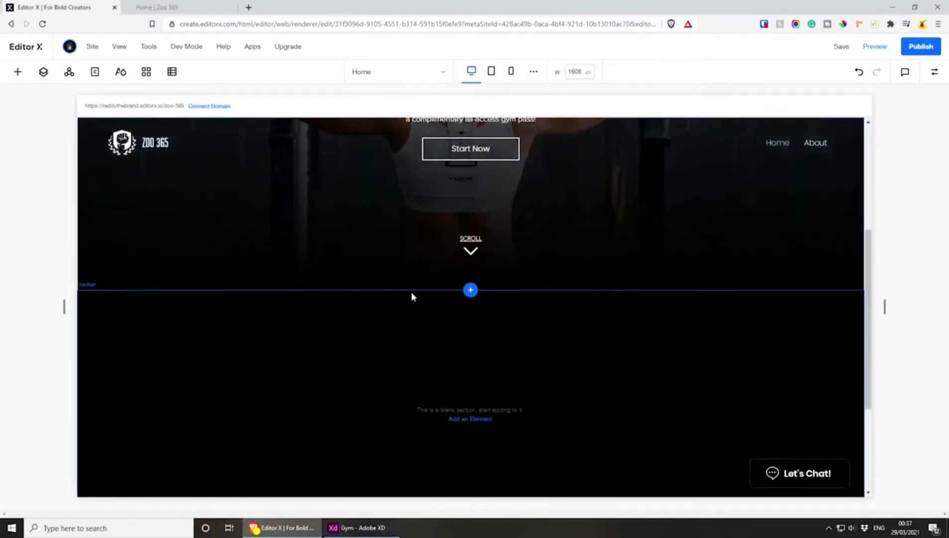
scroll(438, 309, up, 2)
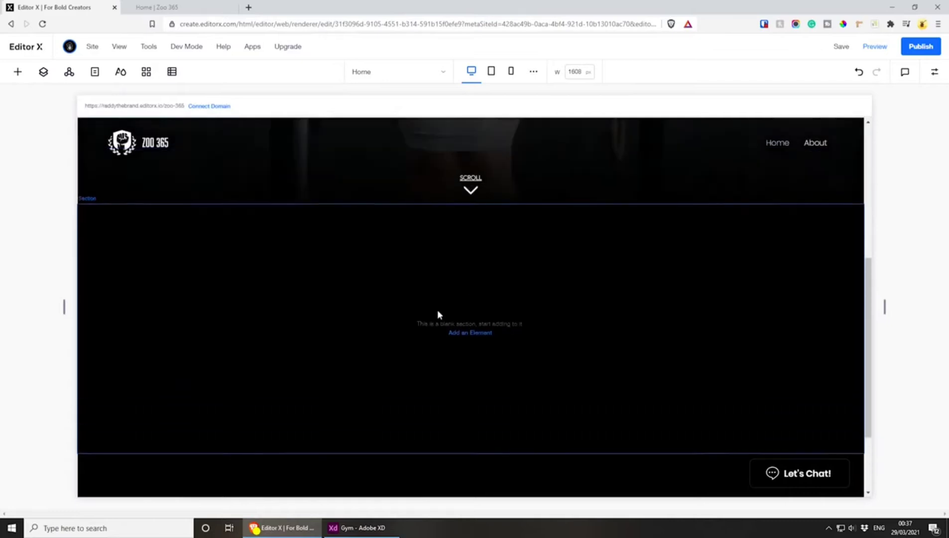
scroll(469, 286, down, 3)
scroll(469, 309, up, 1)
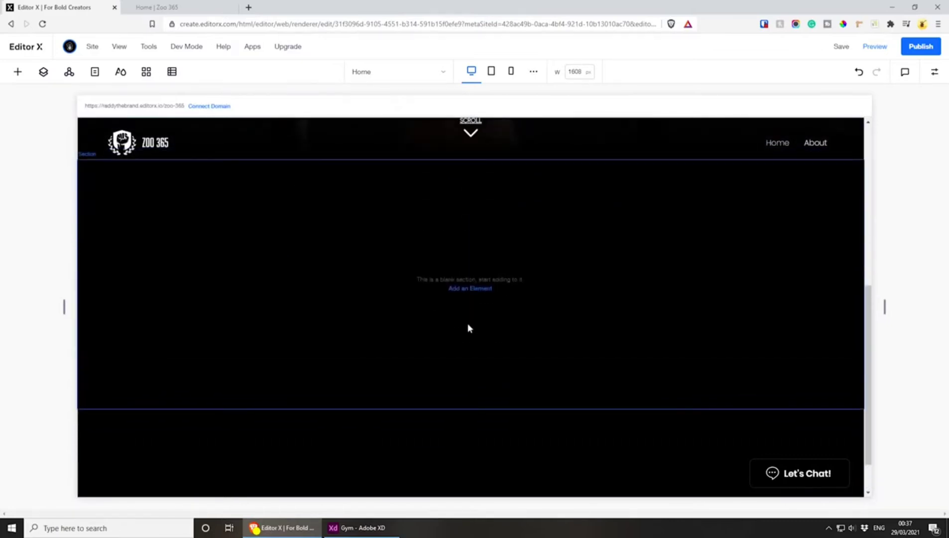
click(688, 247)
click(935, 71)
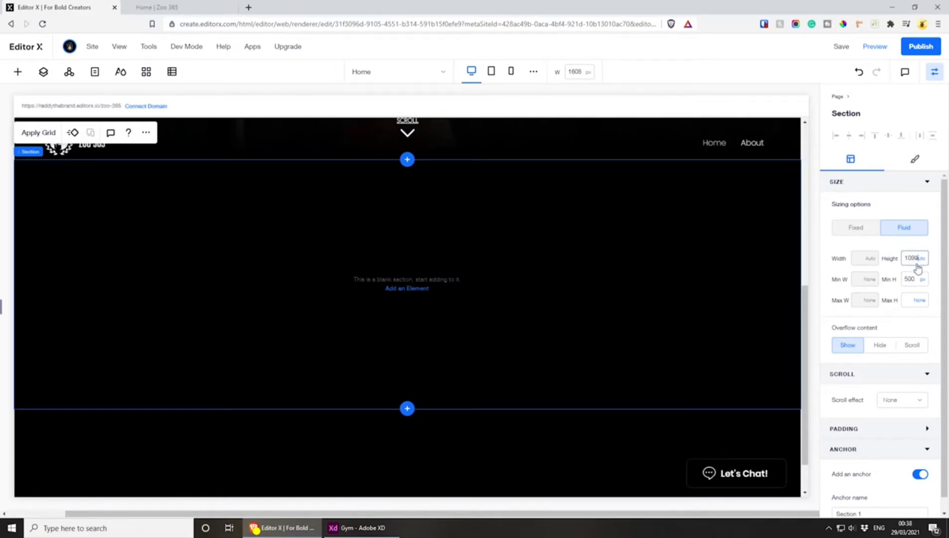
click(919, 266)
click(903, 299)
click(911, 280)
key(BackSpace)
click(921, 262)
key(Return)
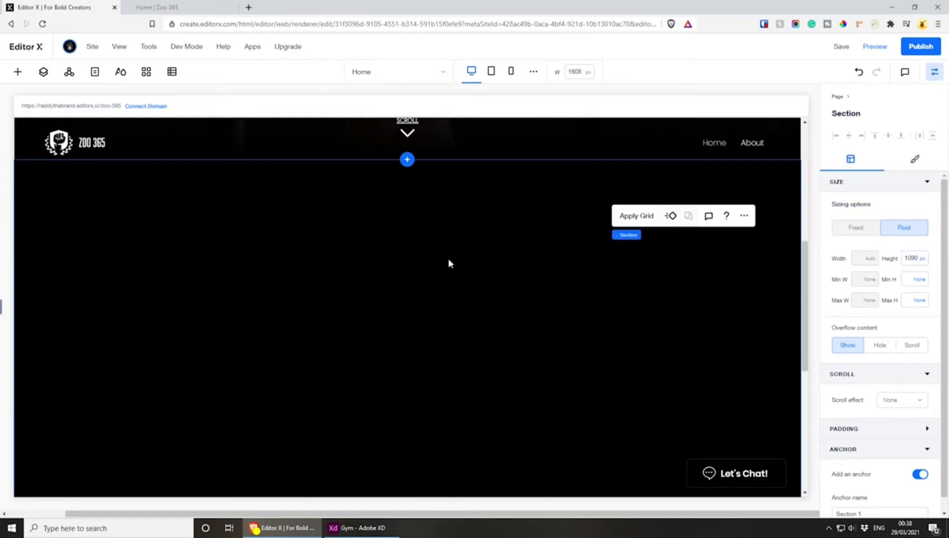
right_click(370, 253)
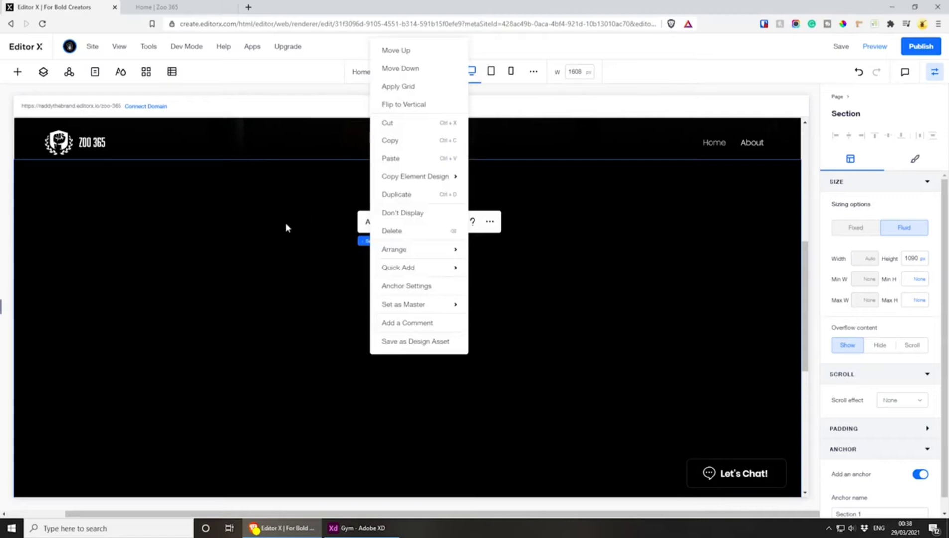
mouse_move(422, 271)
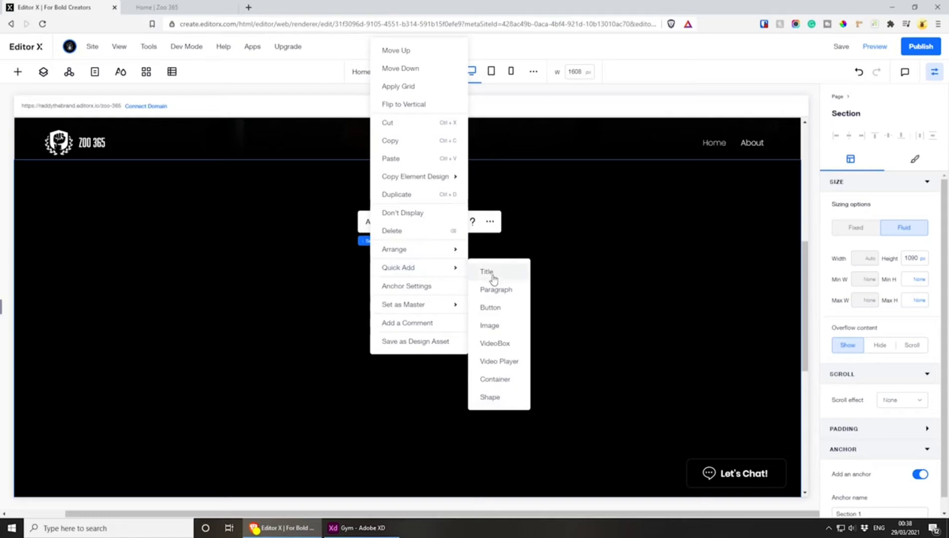
click(560, 271)
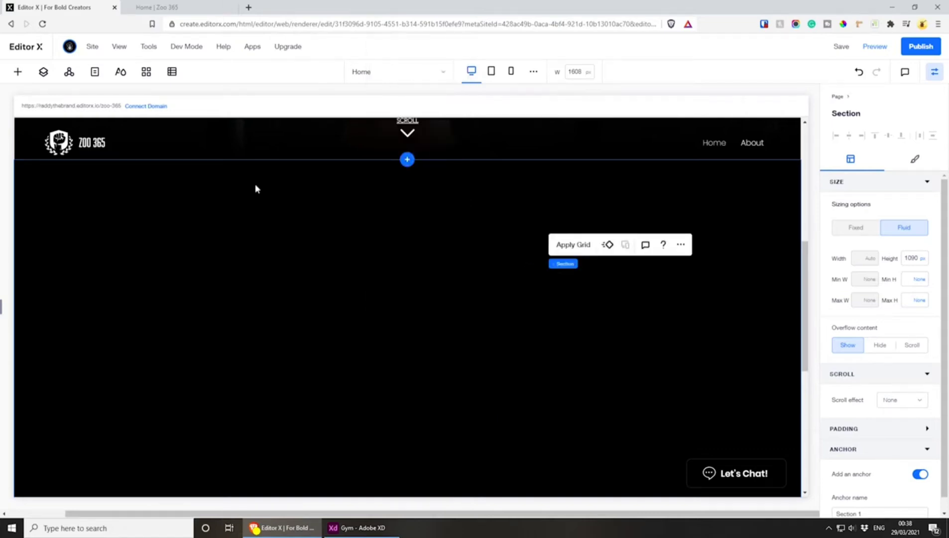
Add a repeater to the blank section and place it horizontally centred, about 187 px below the section's top edge
click(17, 72)
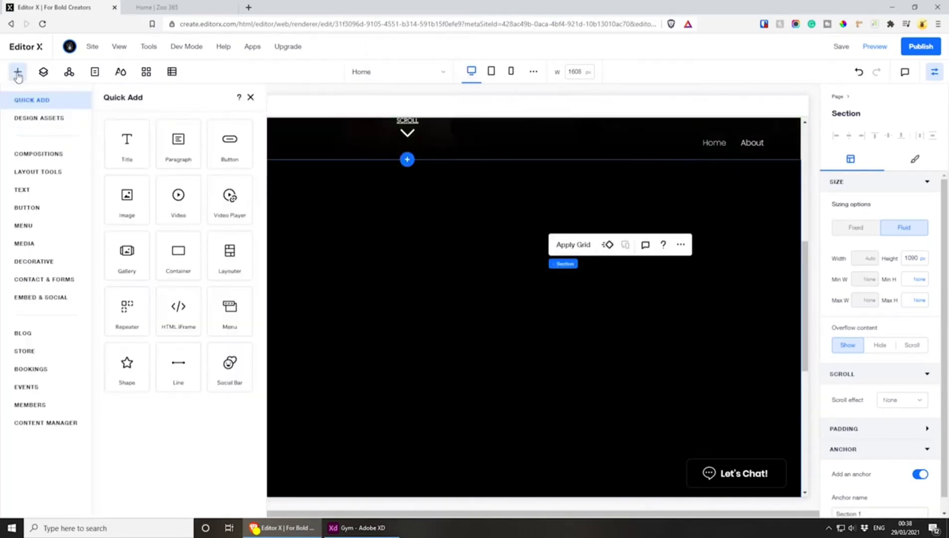
click(127, 311)
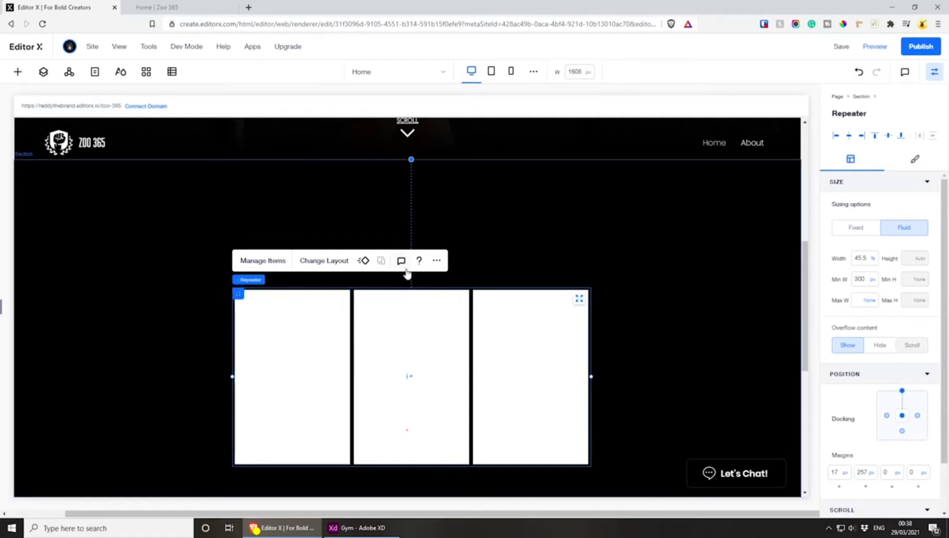
scroll(358, 288, up, 3)
scroll(402, 243, up, 2)
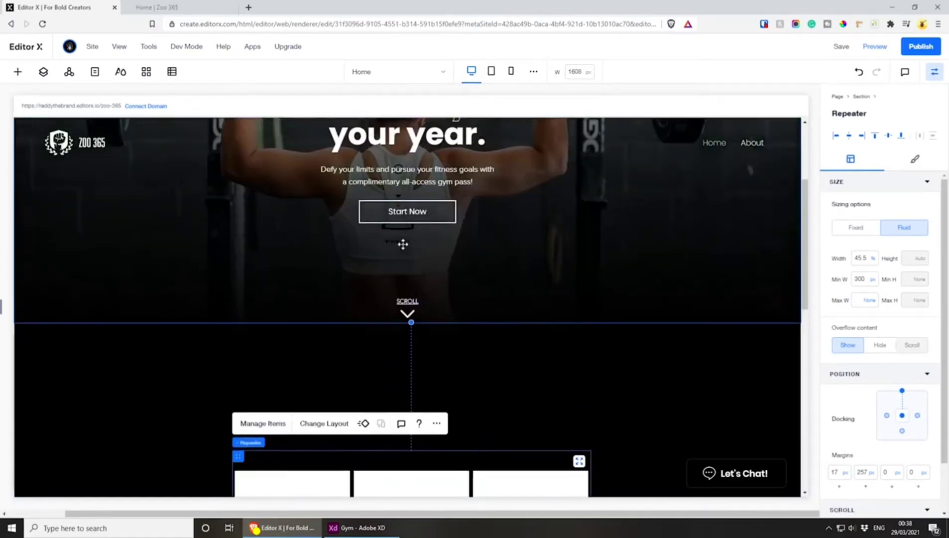
scroll(361, 276, down, 5)
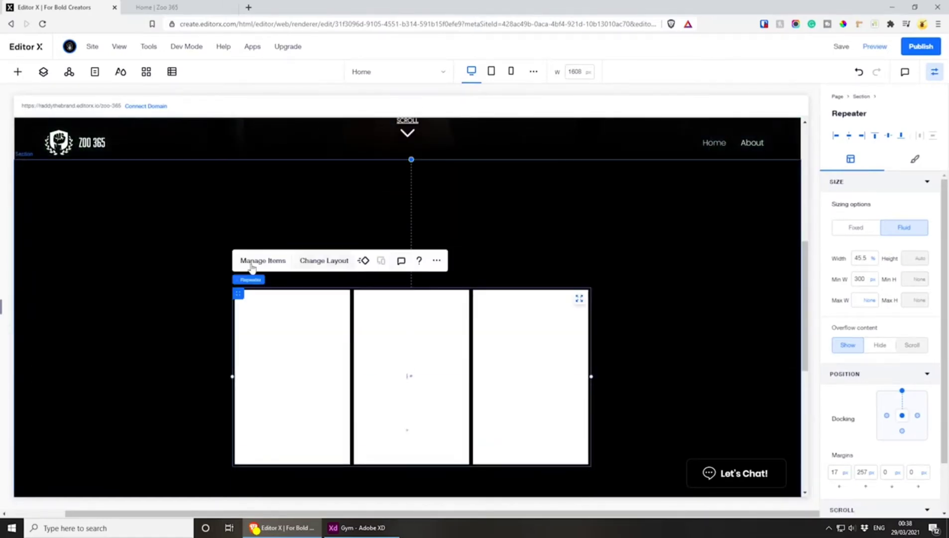
drag(238, 294, 223, 262)
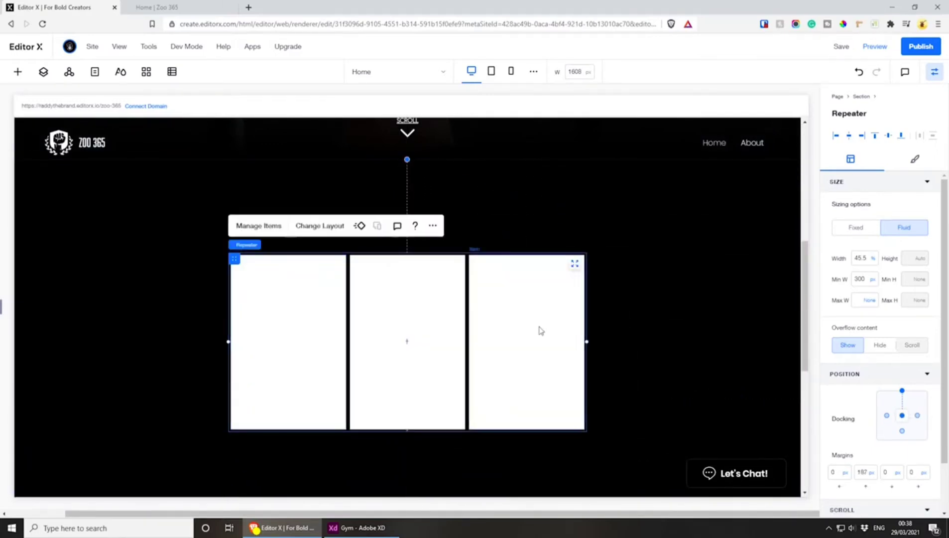
Widen the repeater towards the section's right edge and set its width to 80%
drag(587, 341, 752, 331)
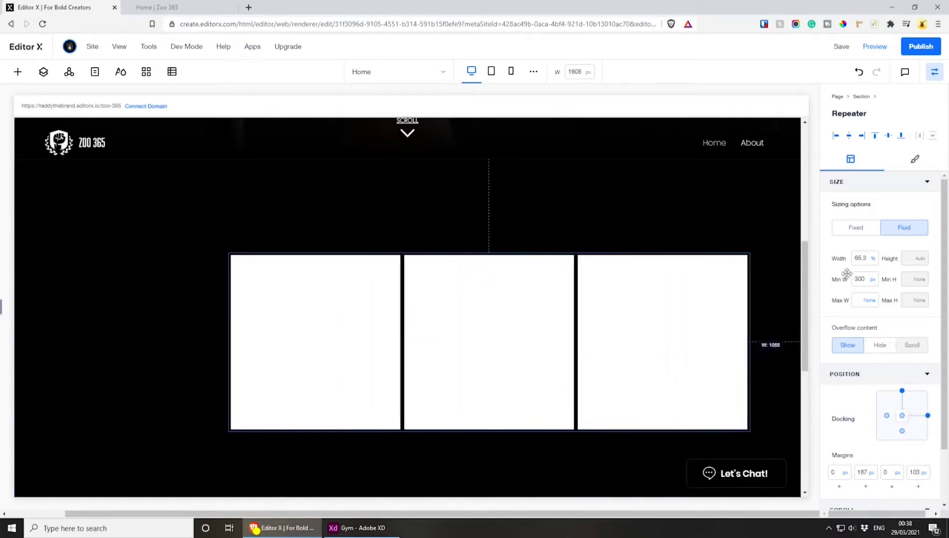
click(867, 259)
text(8)
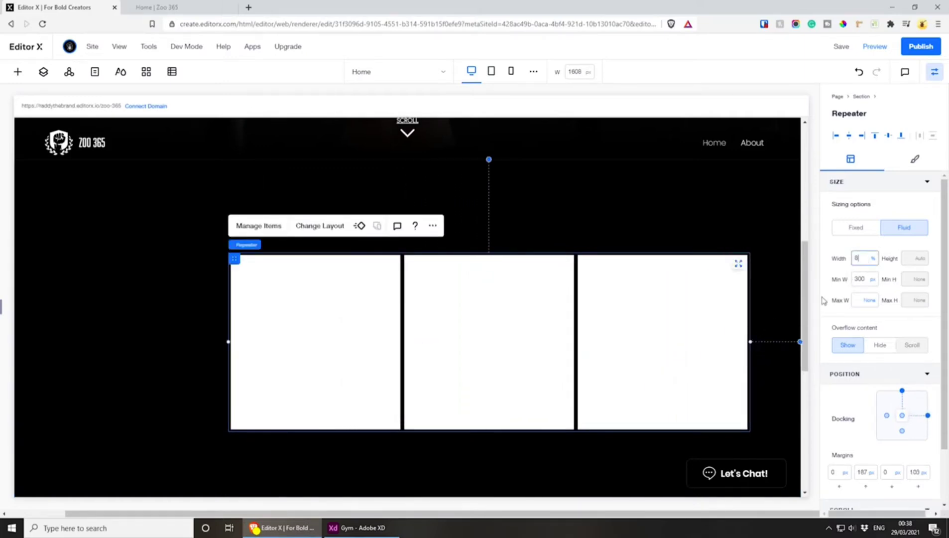
text(0)
key(Return)
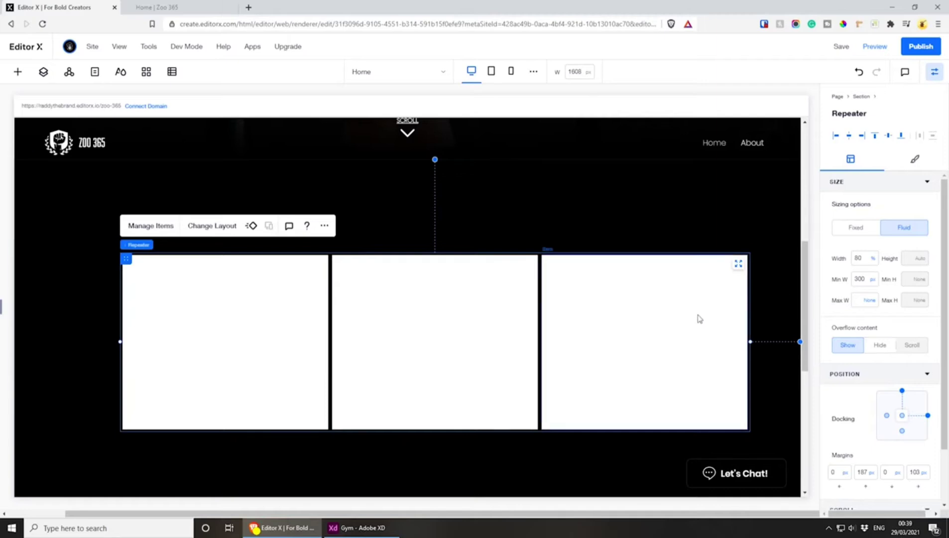
Dock the repeater only to the centre of the section and set its top and left-right offset margins to 0 px
click(903, 392)
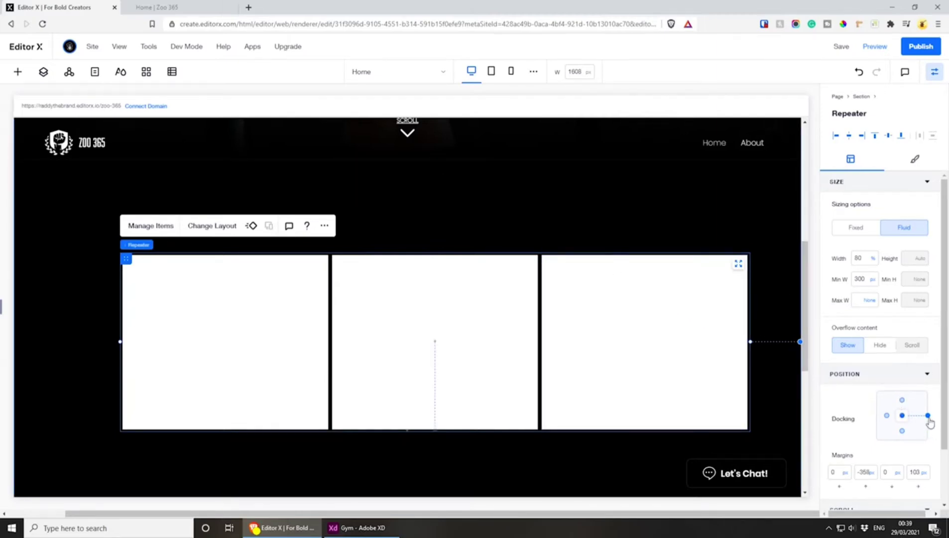
click(928, 415)
click(866, 472)
text(0)
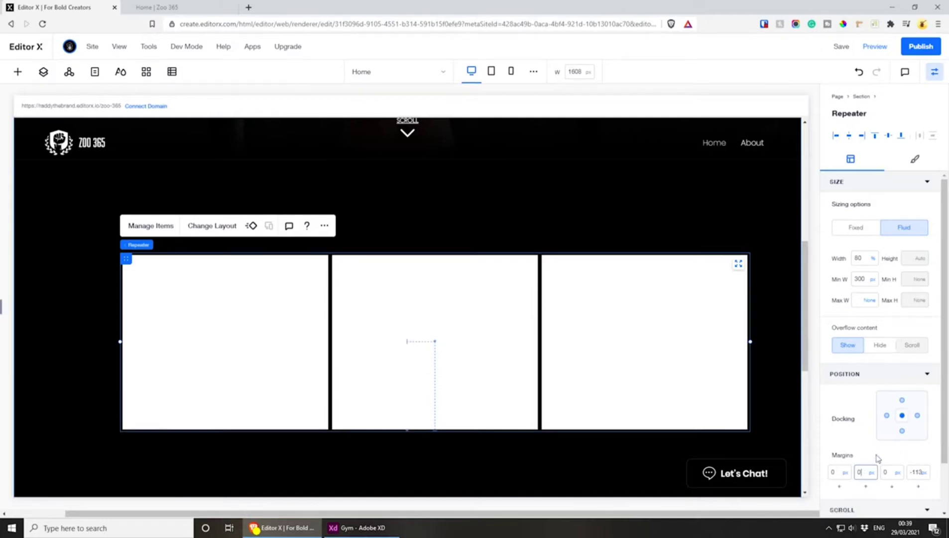
click(915, 472)
click(914, 474)
click(932, 459)
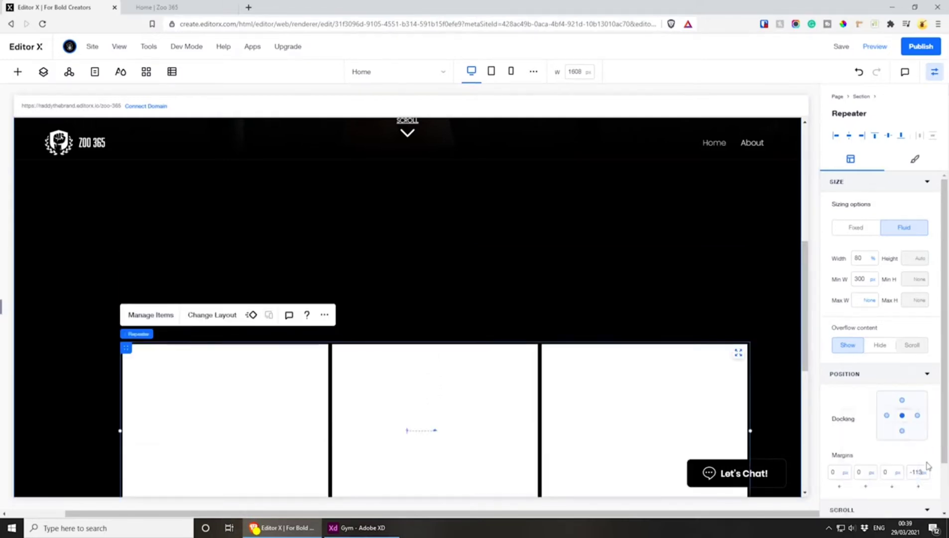
click(916, 472)
text(0)
click(889, 447)
scroll(523, 279, down, 5)
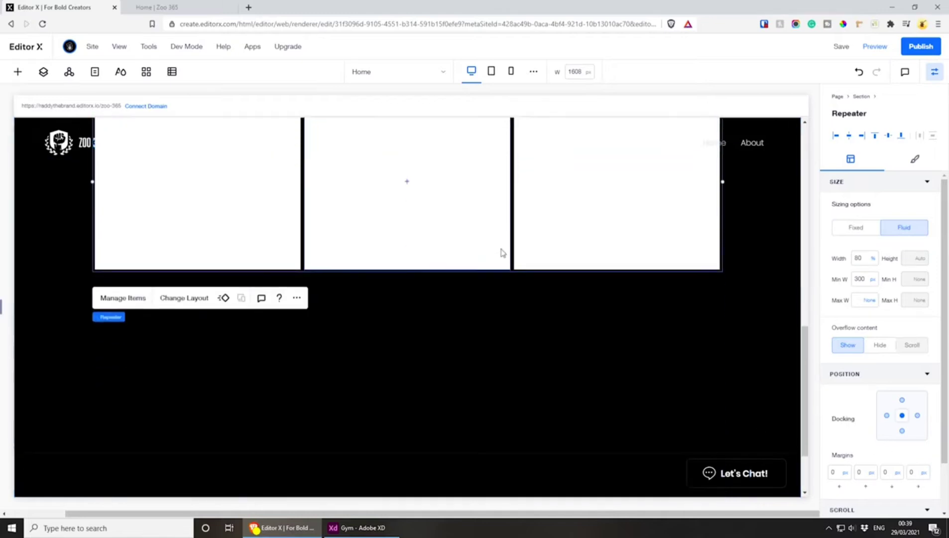
scroll(502, 253, up, 5)
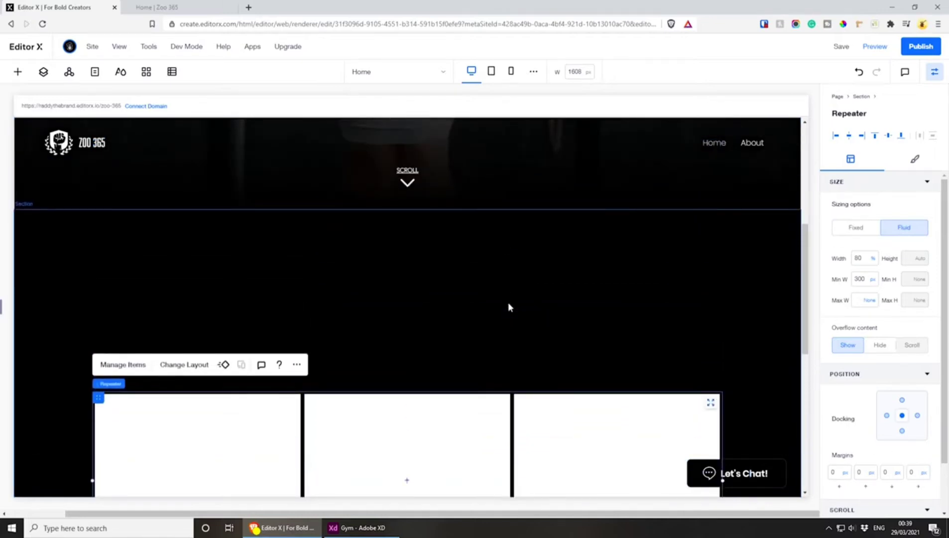
Select the section containing the repeater and reduce its height to 974 px
click(509, 307)
scroll(509, 307, down, 2)
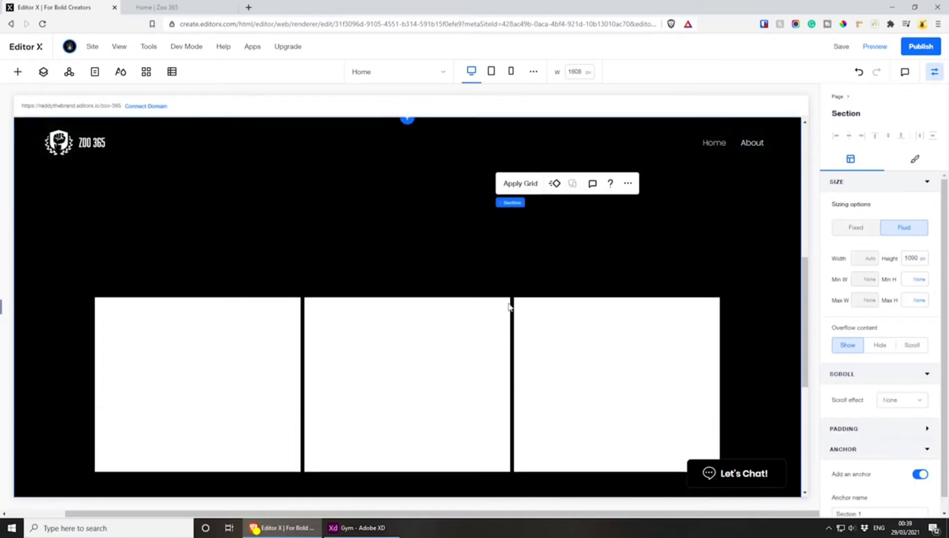
click(907, 258)
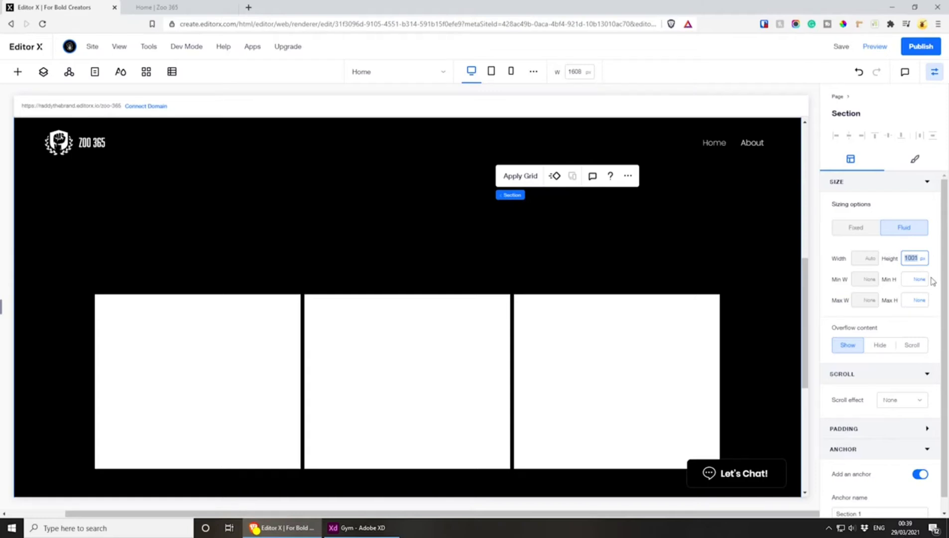
key(Return)
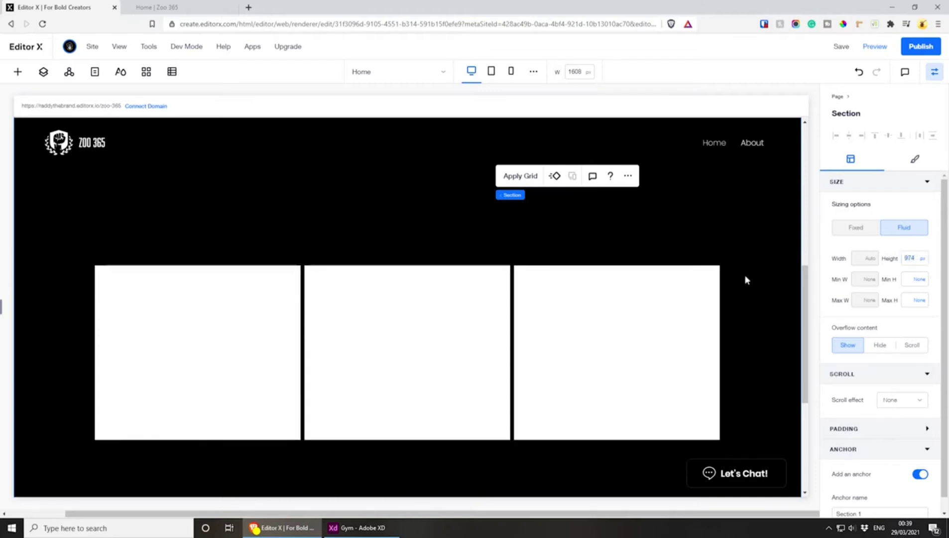
scroll(503, 311, up, 4)
scroll(468, 309, down, 4)
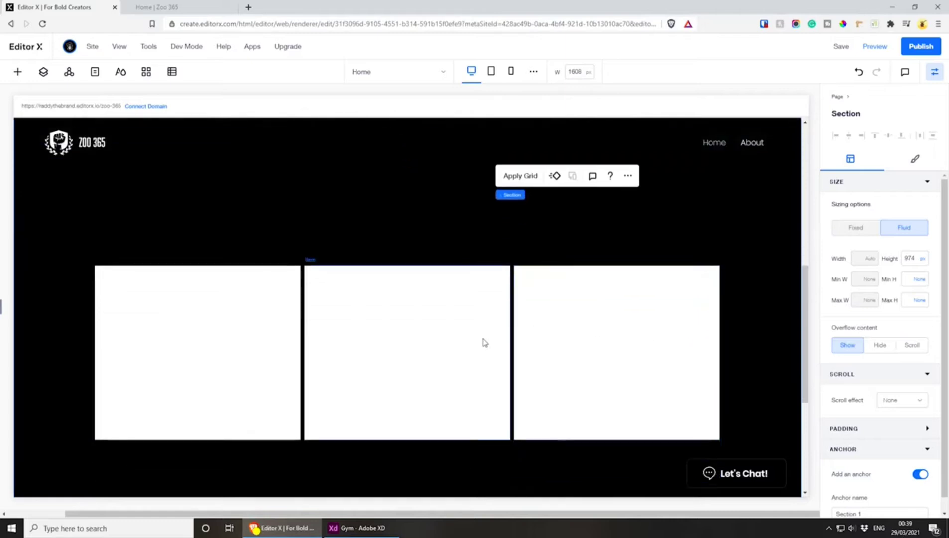
Switch to Adobe XD and measure the card section's height with a temporary rectangle spanning from the upper gradient to the lower one
click(356, 527)
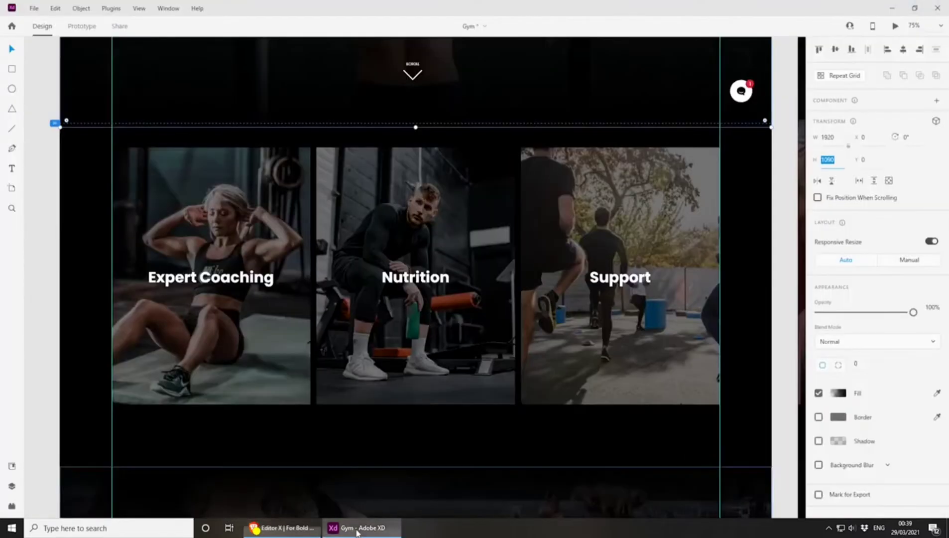
click(290, 240)
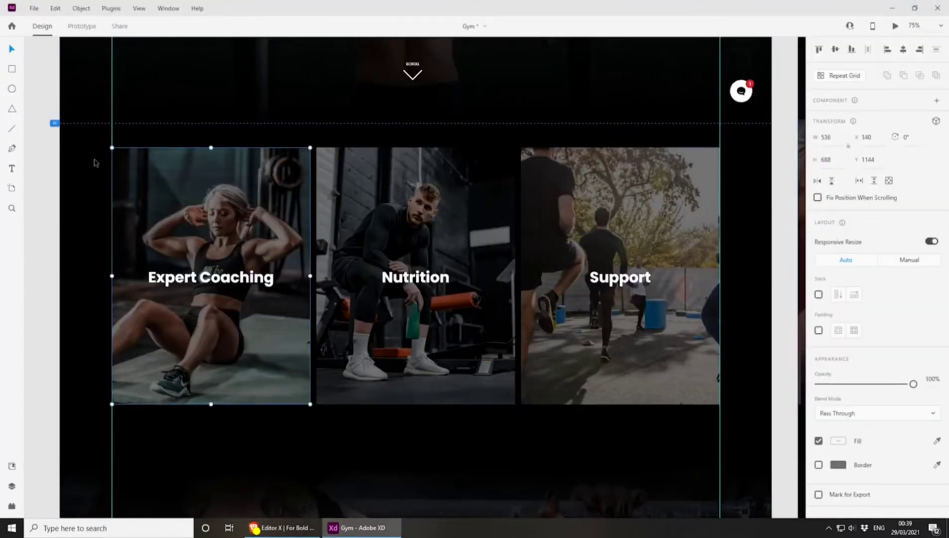
click(77, 124)
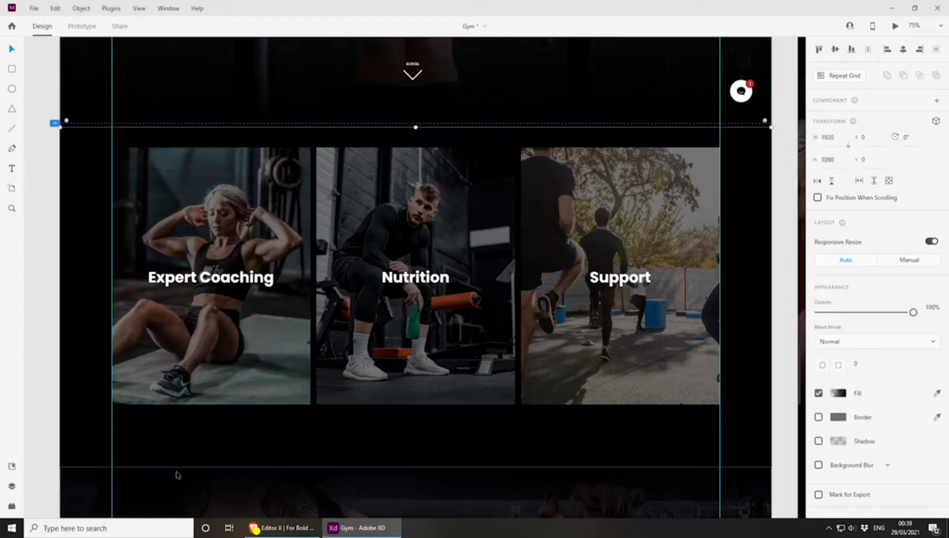
key(Escape)
click(12, 70)
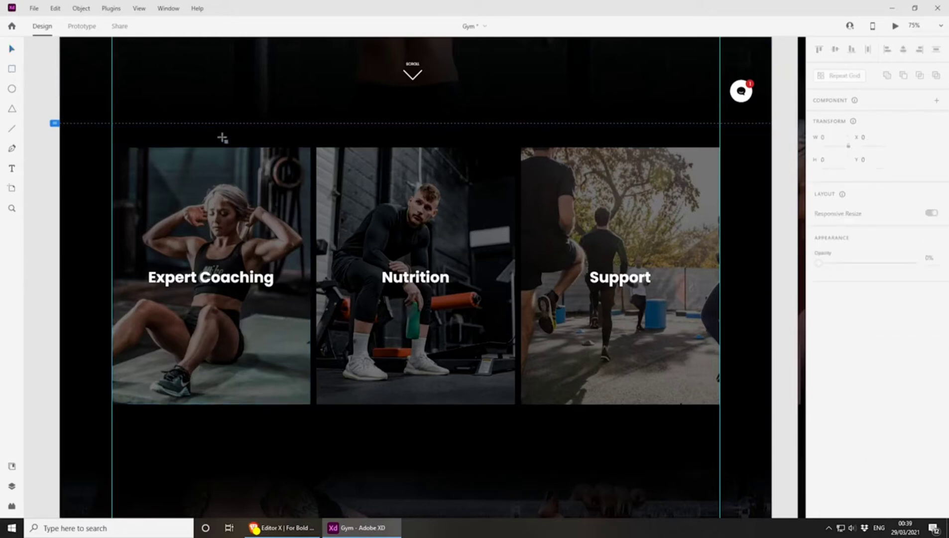
drag(225, 128, 395, 469)
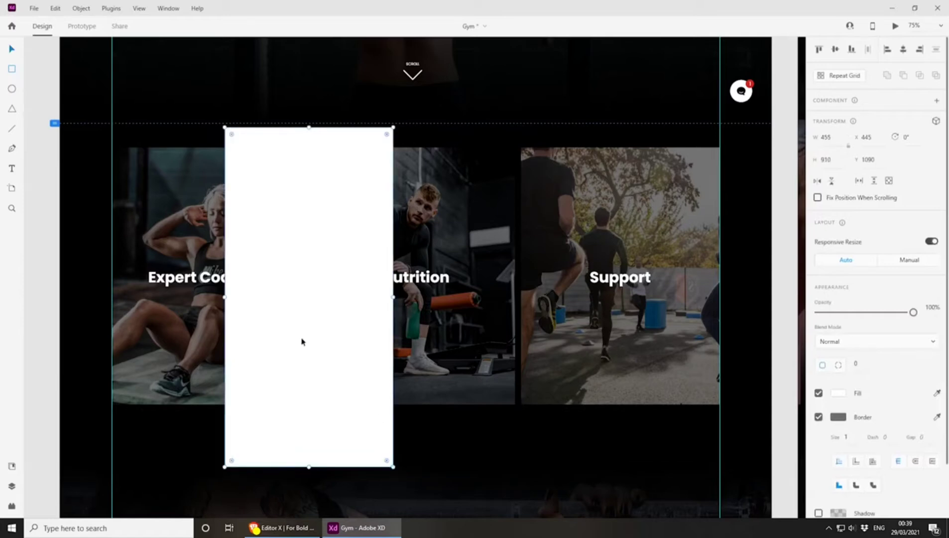
key(Delete)
Back in Editor X, set the height of the section containing the repeater to 910 px
click(300, 534)
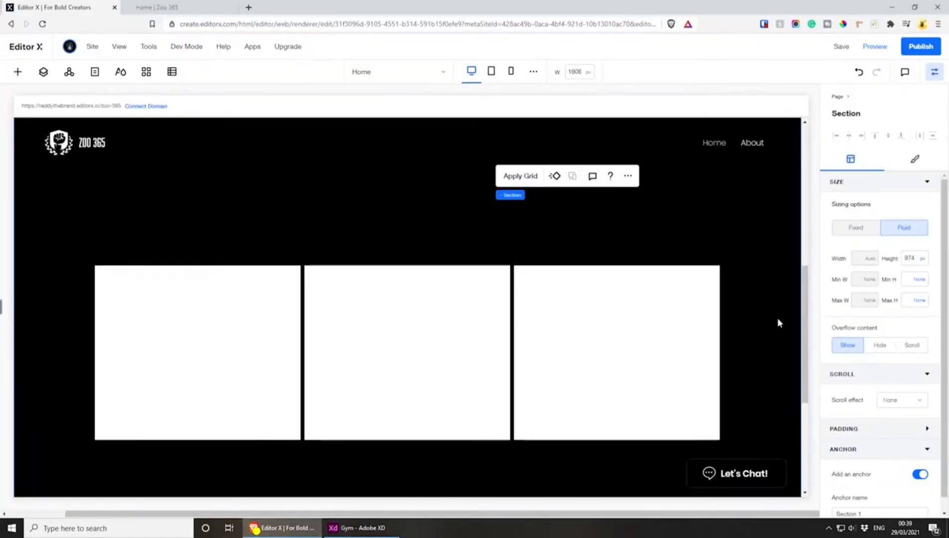
click(914, 258)
text(9)
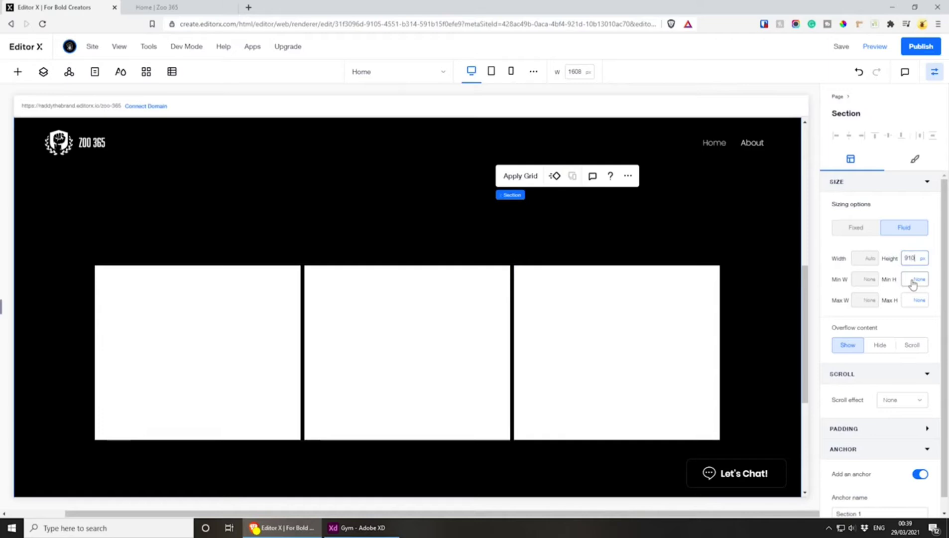
text(10)
key(Return)
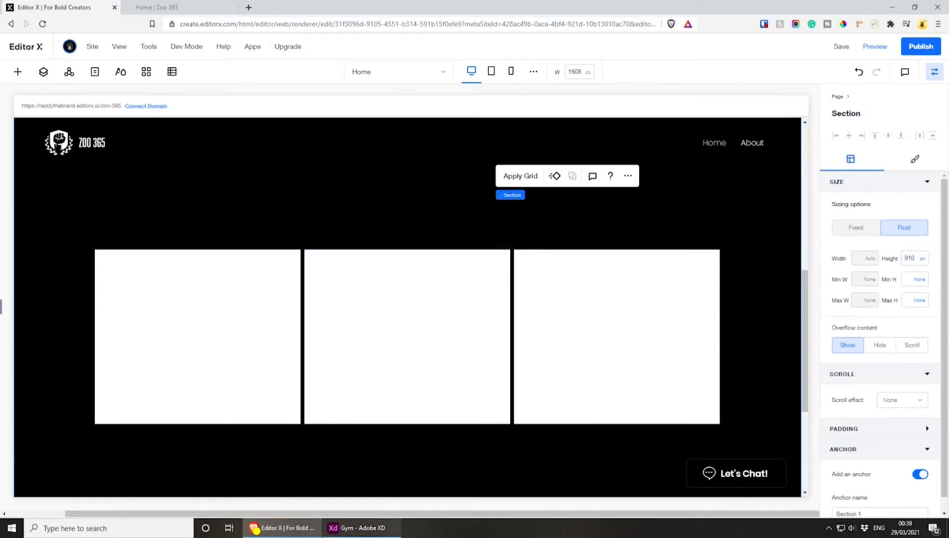
Check the dimensions of the Expert Coaching card in Adobe XD and return to Editor X
click(356, 533)
click(269, 341)
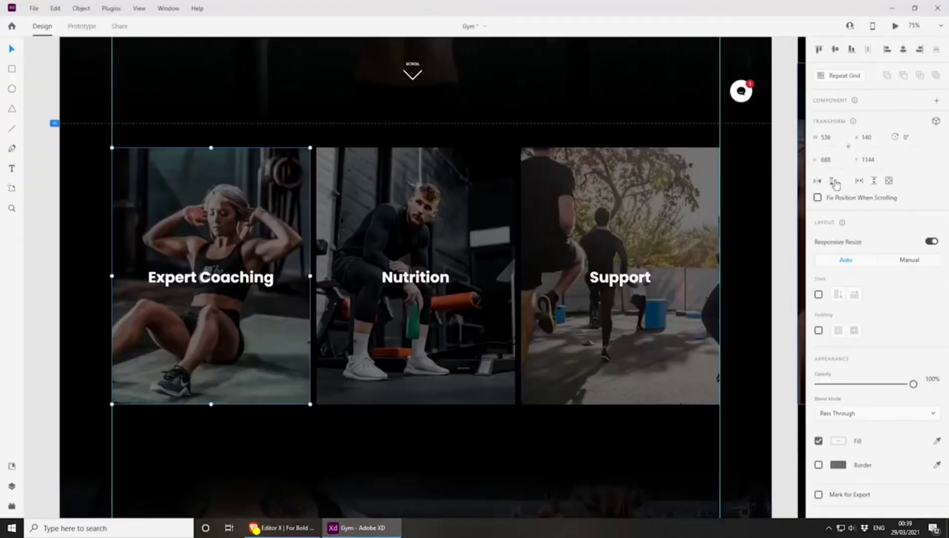
click(891, 8)
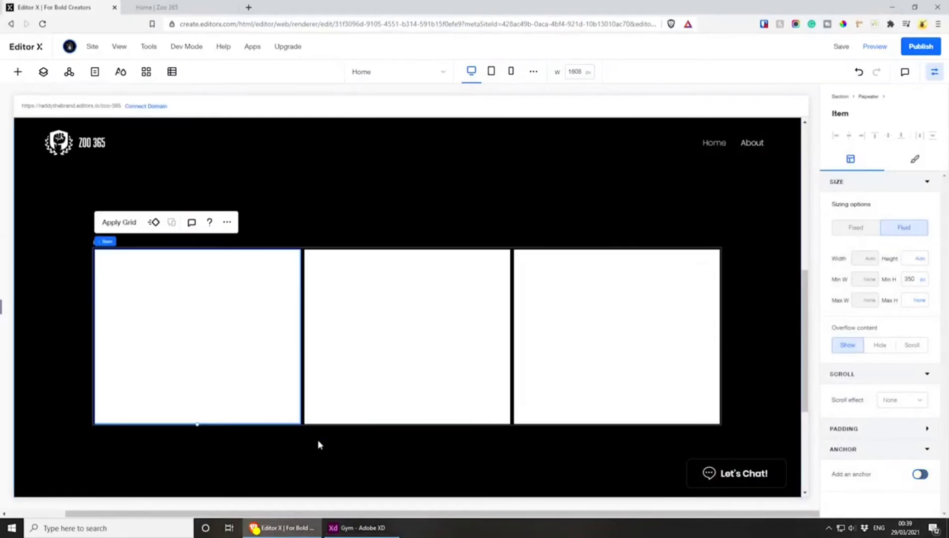
Extend the first repeater item downward to a minimum height of about 529 px
click(342, 418)
click(128, 260)
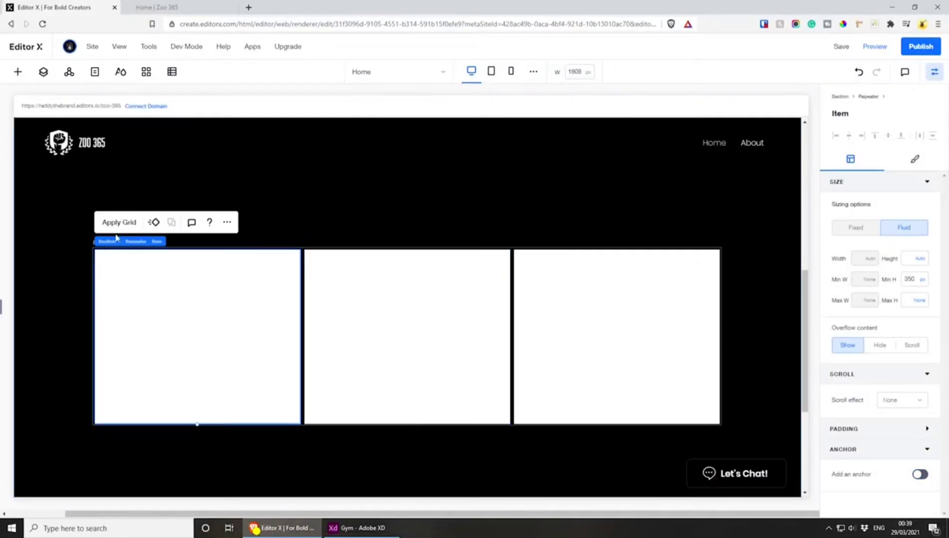
click(130, 243)
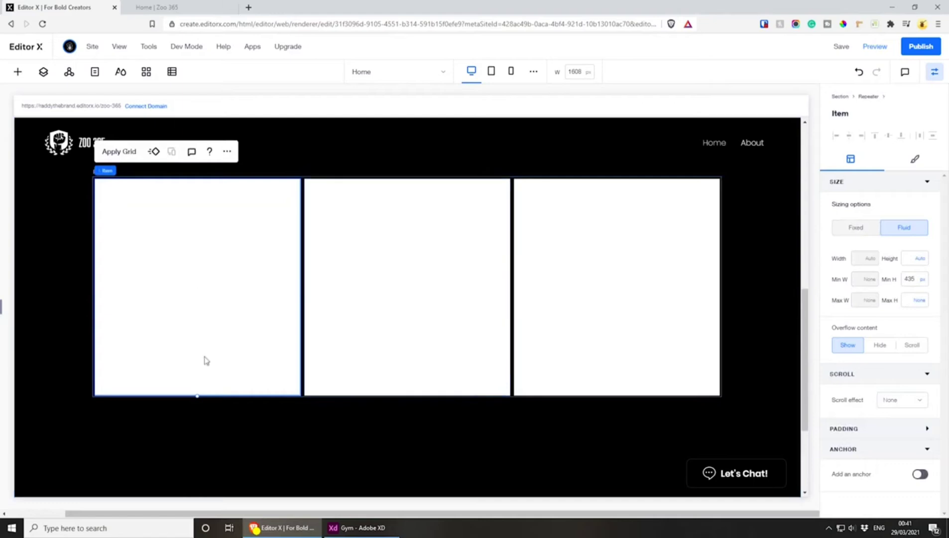
drag(195, 395, 194, 445)
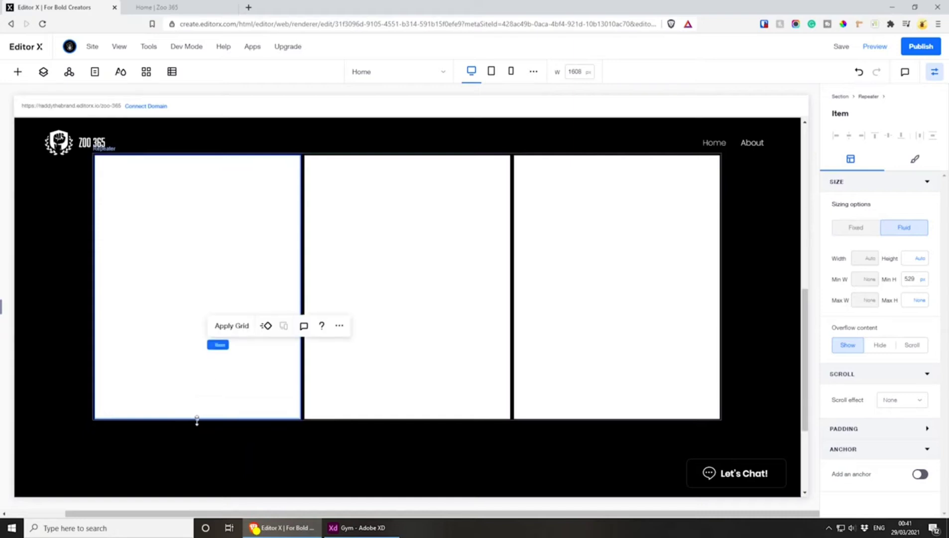
Try stretching the first repeater item to a minimum height of about 544 px and check the repeater's spacing within the section
drag(197, 419, 199, 432)
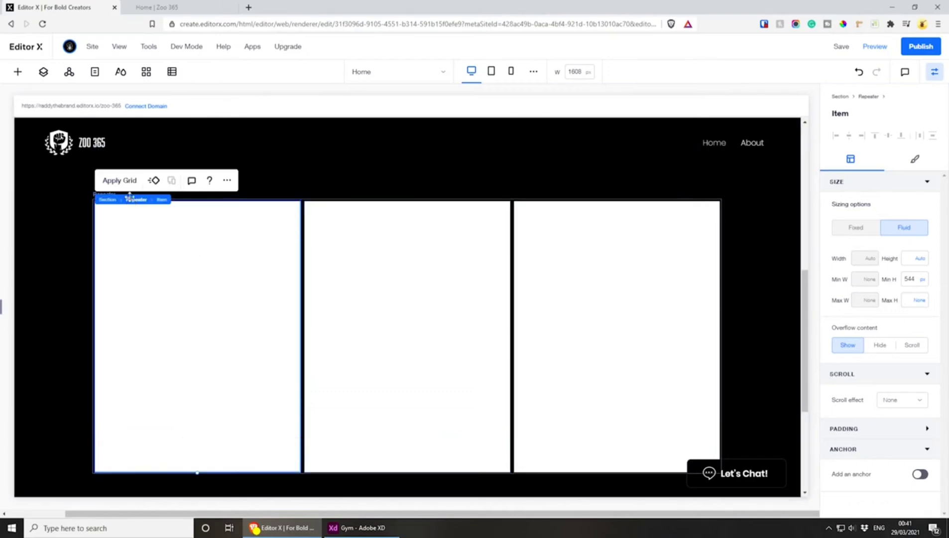
click(132, 199)
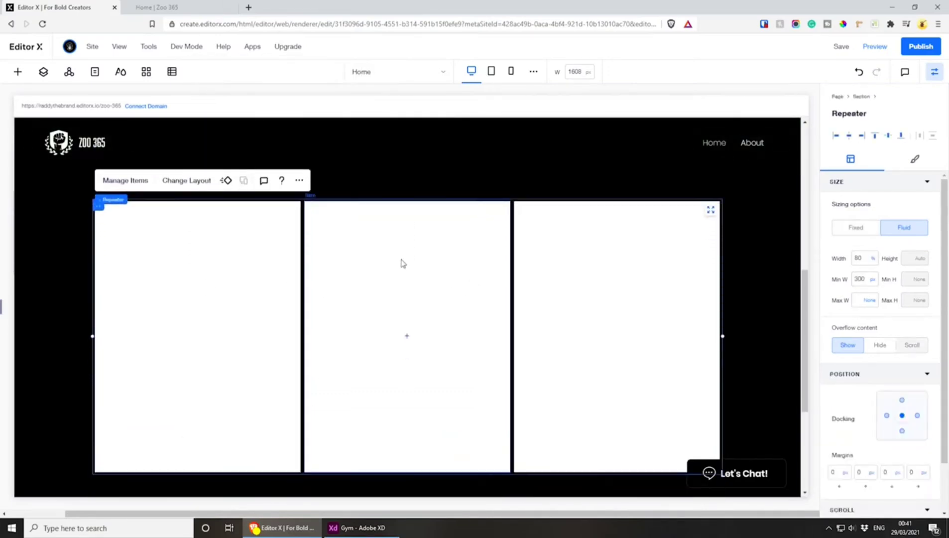
scroll(672, 269, down, 1)
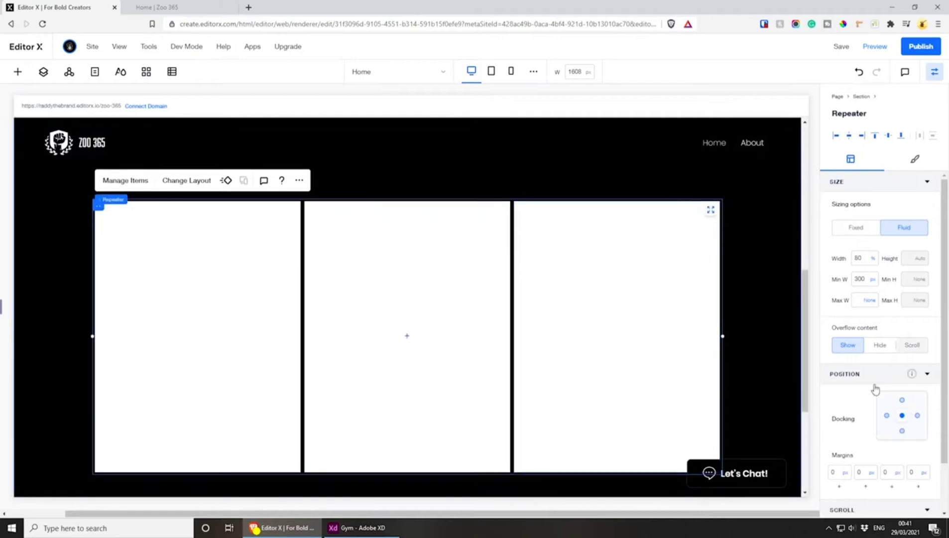
scroll(486, 300, down, 3)
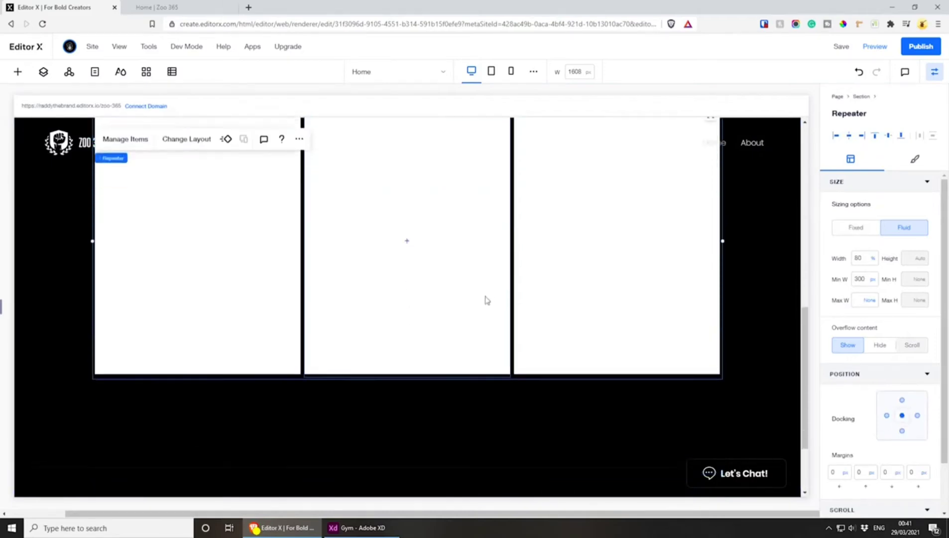
scroll(487, 300, up, 2)
scroll(487, 300, up, 1)
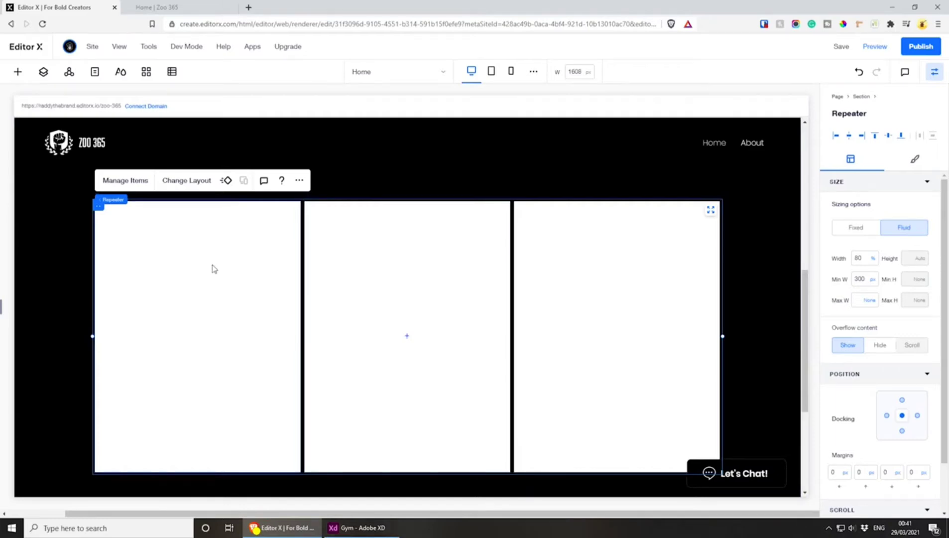
click(218, 371)
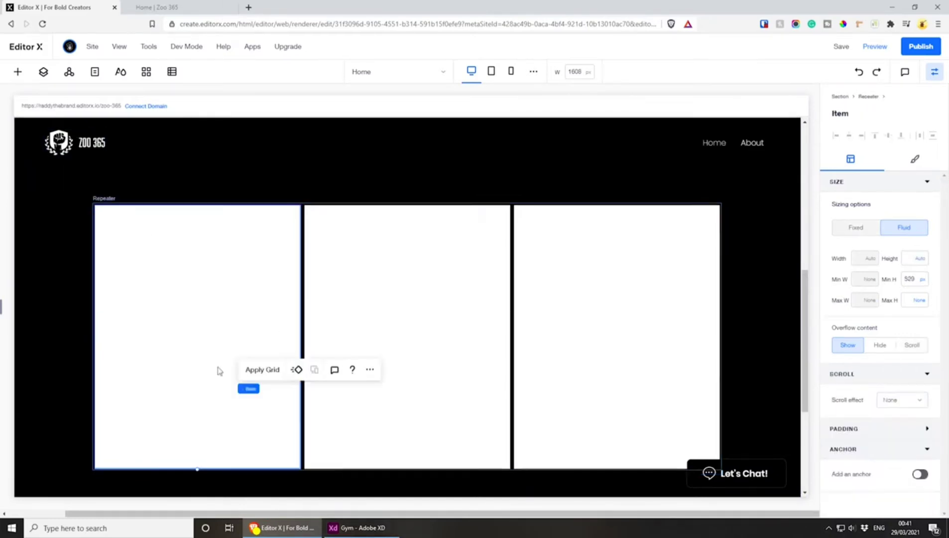
Add an image to the first repeater item, move it inside the card and stretch it to fill the item
scroll(199, 285, down, 1)
right_click(195, 269)
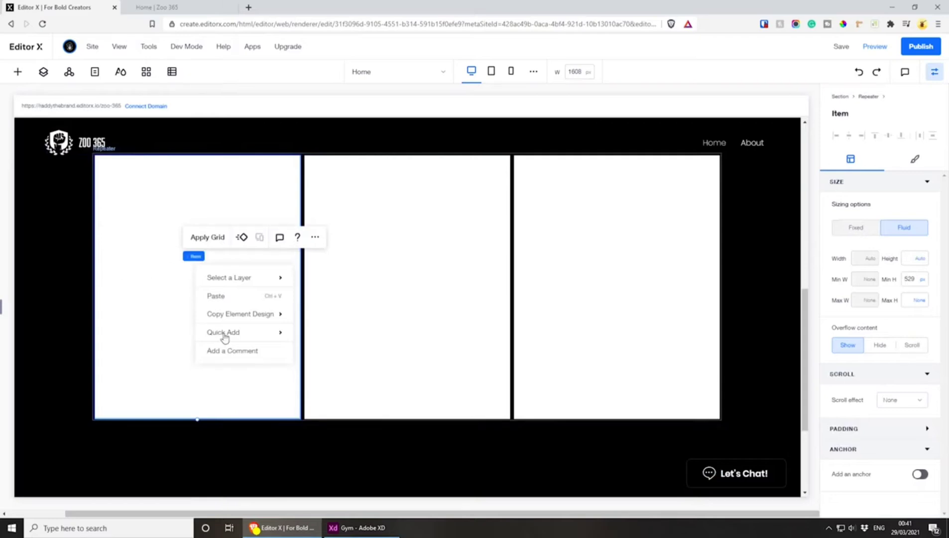
mouse_move(234, 338)
click(313, 390)
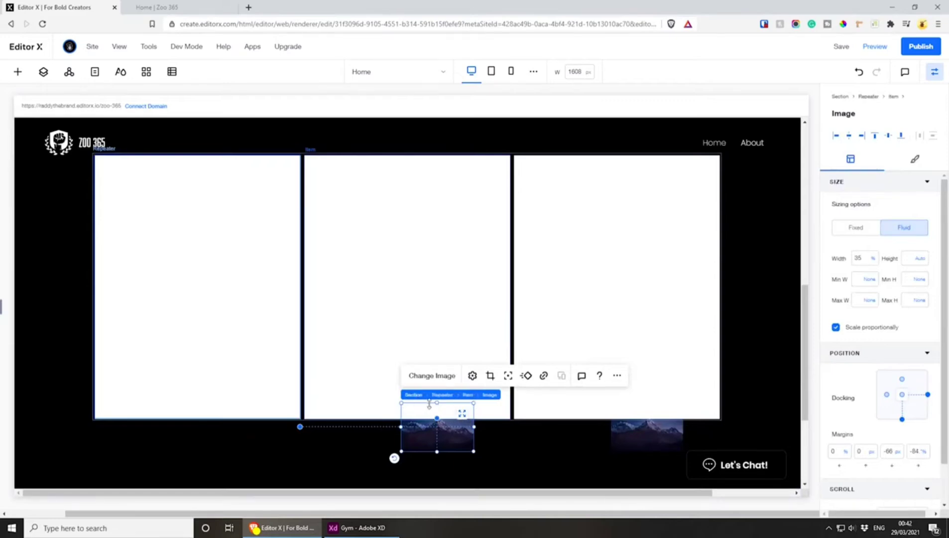
drag(431, 437, 188, 271)
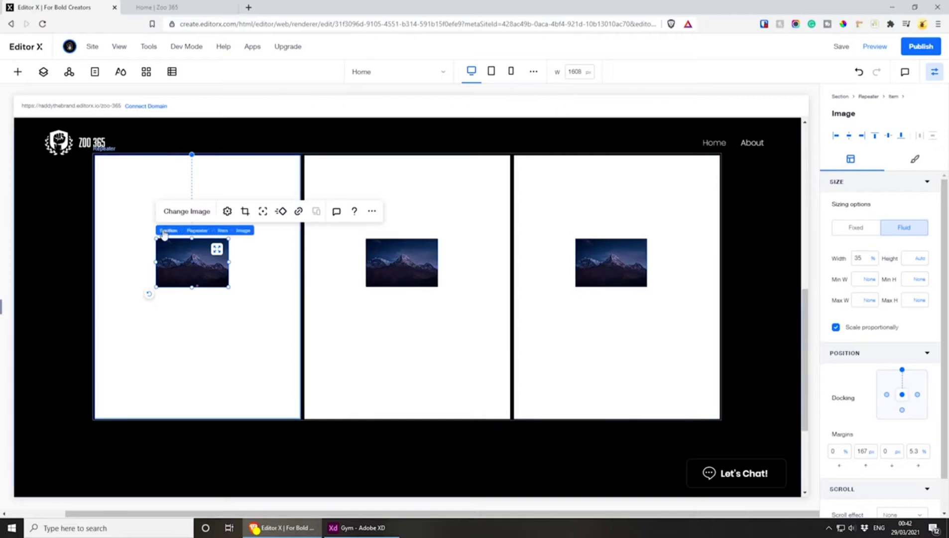
click(217, 250)
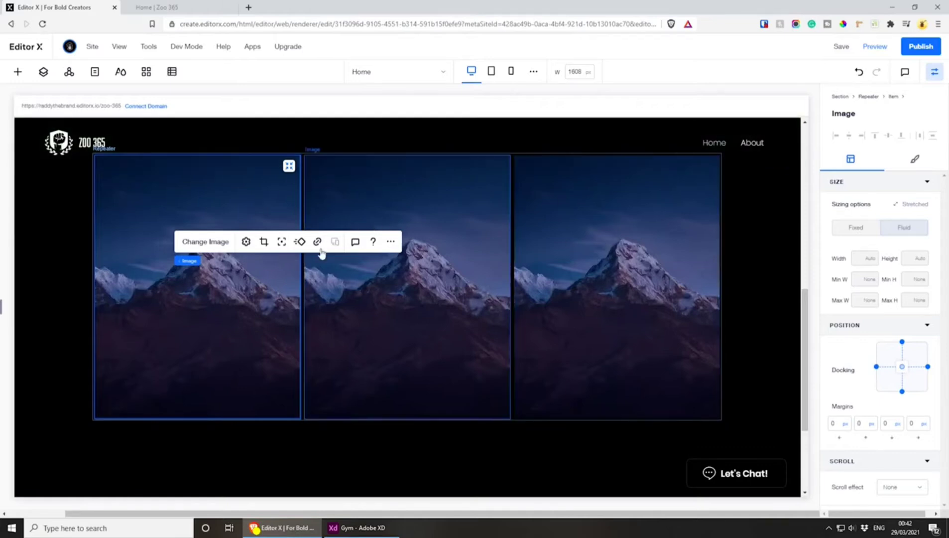
Set the horizontal margins in the repeater's card layout to 16 px
click(134, 200)
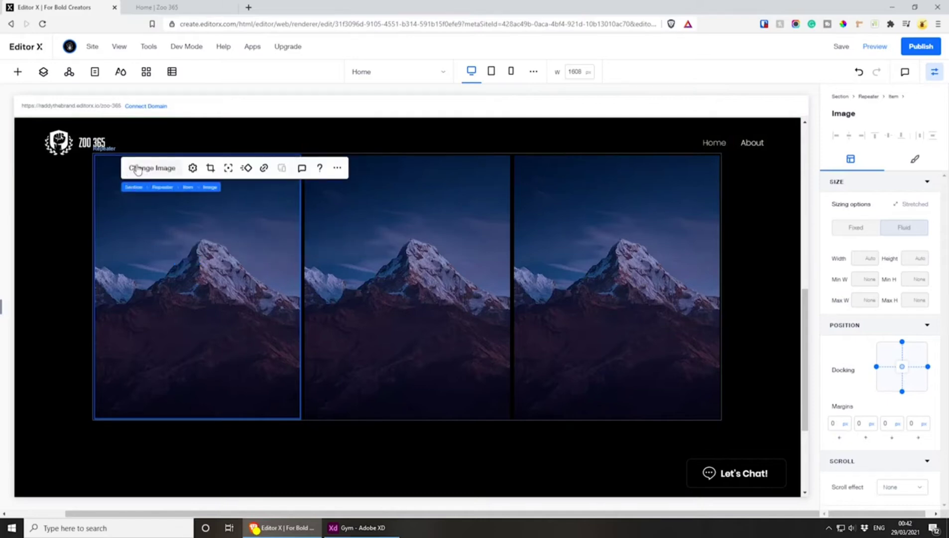
click(164, 187)
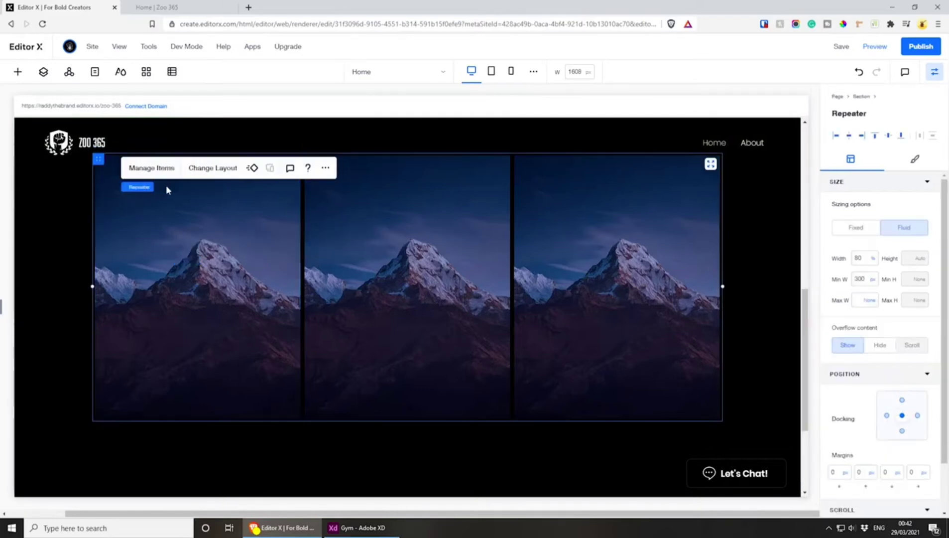
click(218, 170)
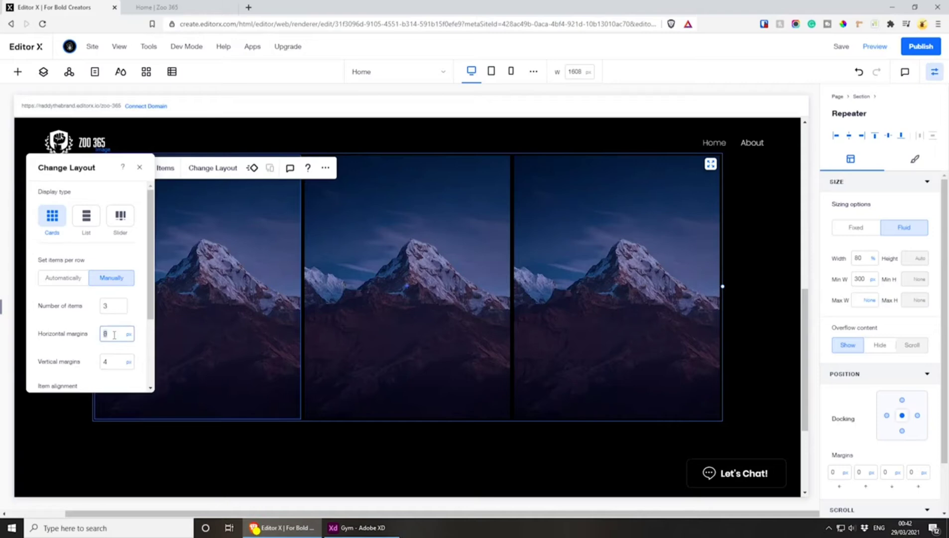
text(16)
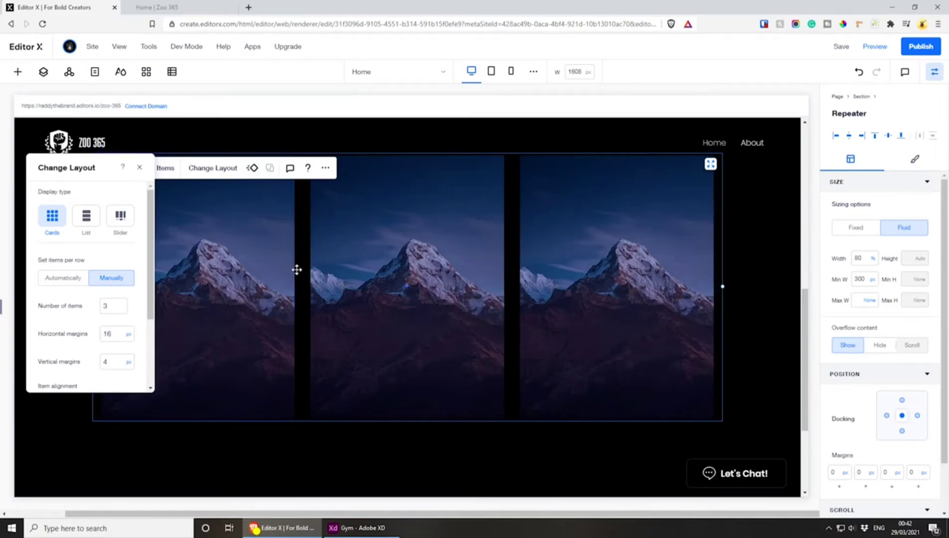
Add a title text inside the first repeater item and widen it to about 100.3% of the card
click(140, 168)
click(129, 205)
click(382, 263)
click(243, 258)
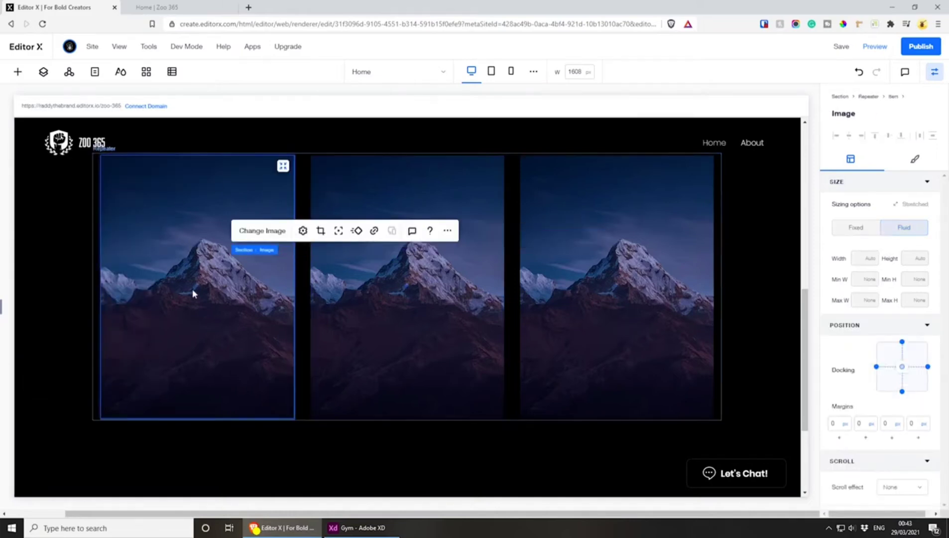
click(17, 73)
click(133, 153)
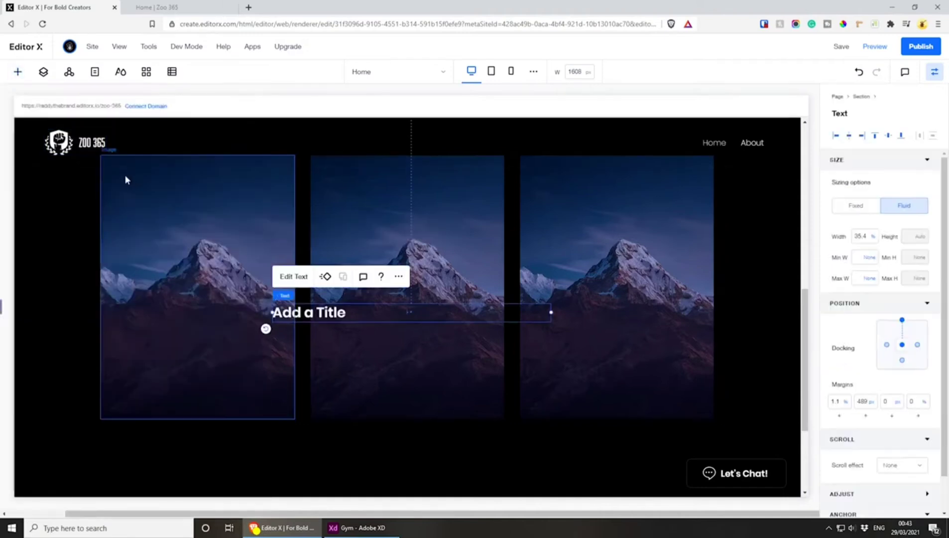
drag(307, 311, 140, 294)
drag(383, 298, 296, 296)
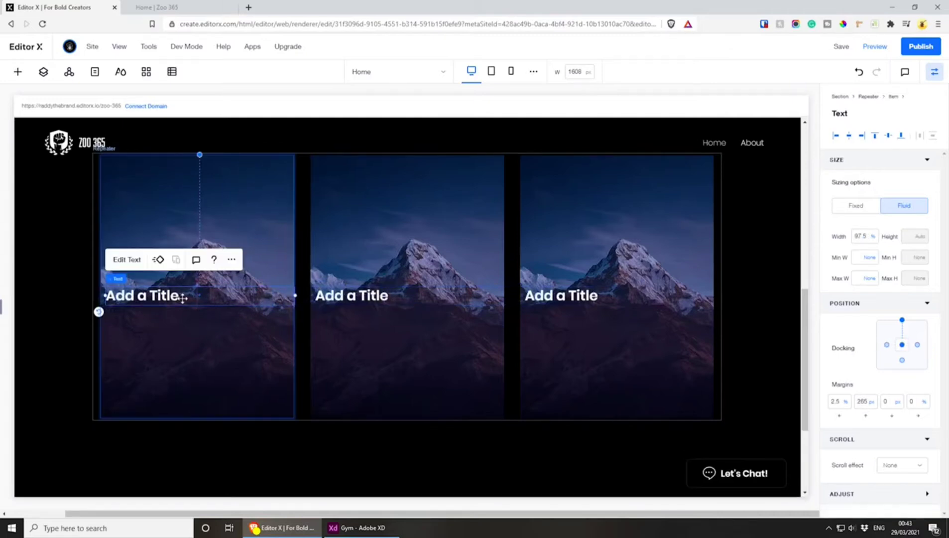
drag(103, 295, 101, 303)
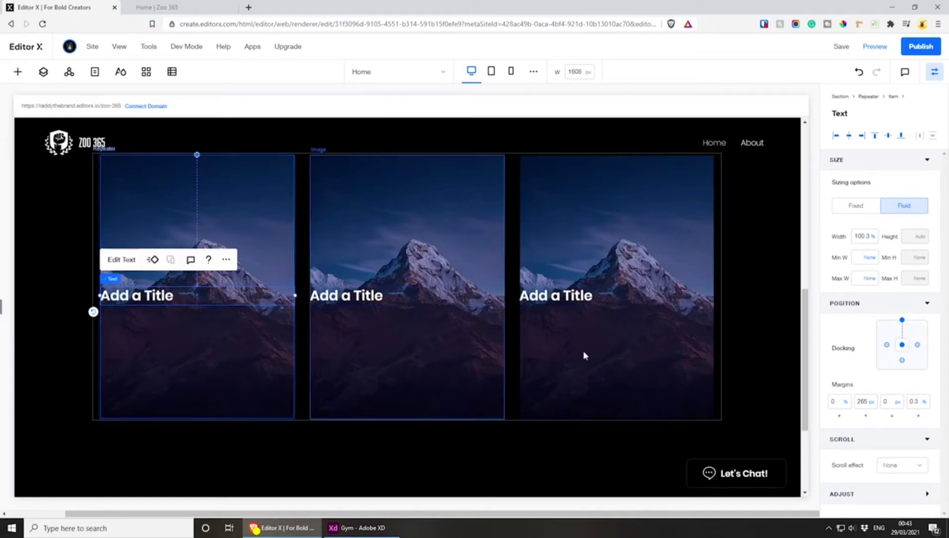
Dock the title to the centre of the card without a top dock and set its margins to 0
click(902, 321)
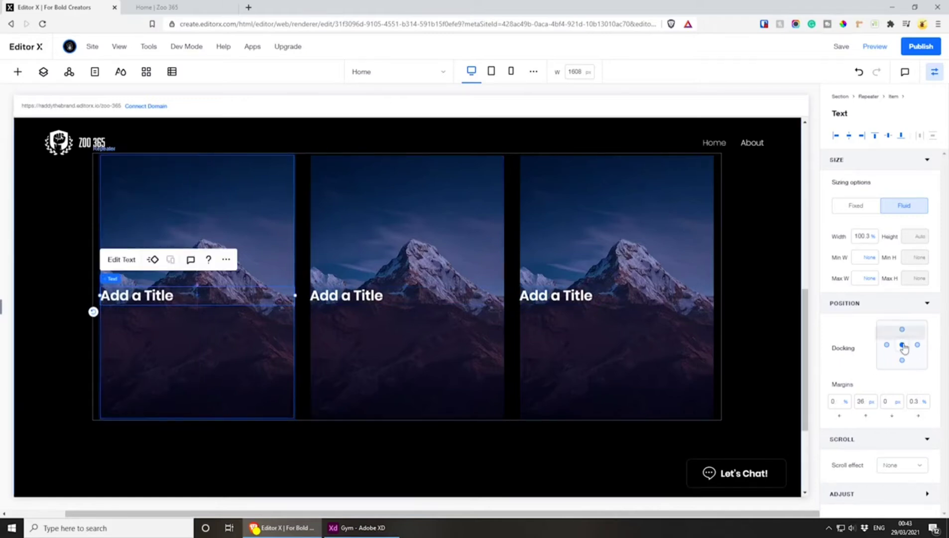
click(863, 406)
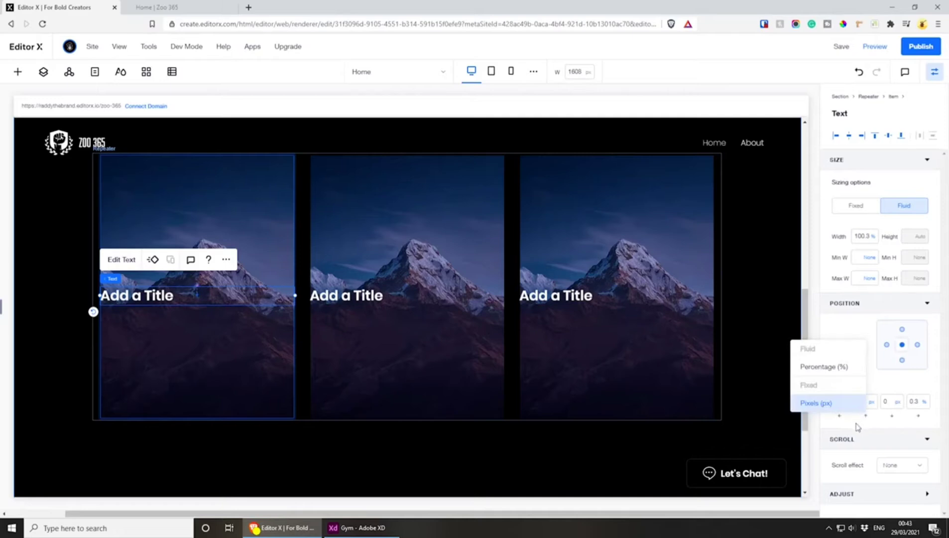
click(861, 402)
text(0)
click(914, 402)
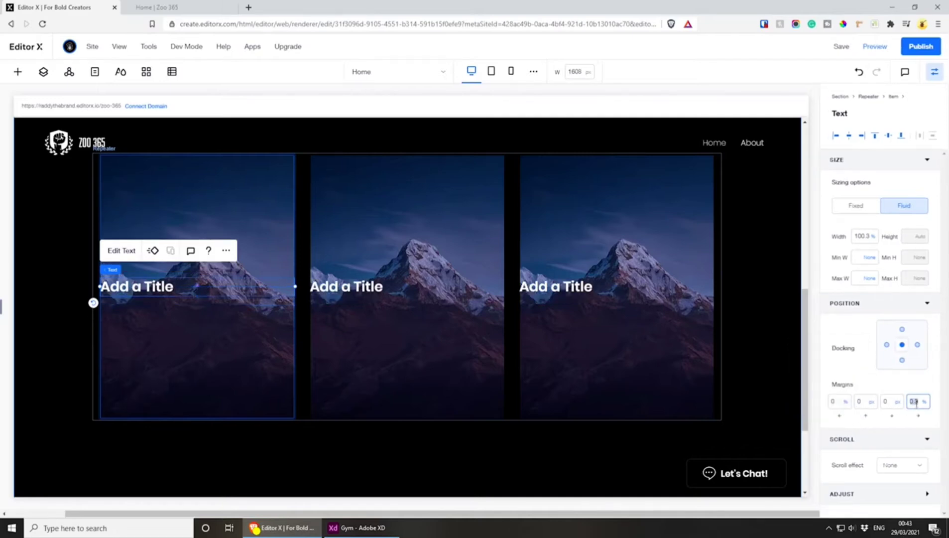
text(0)
click(893, 422)
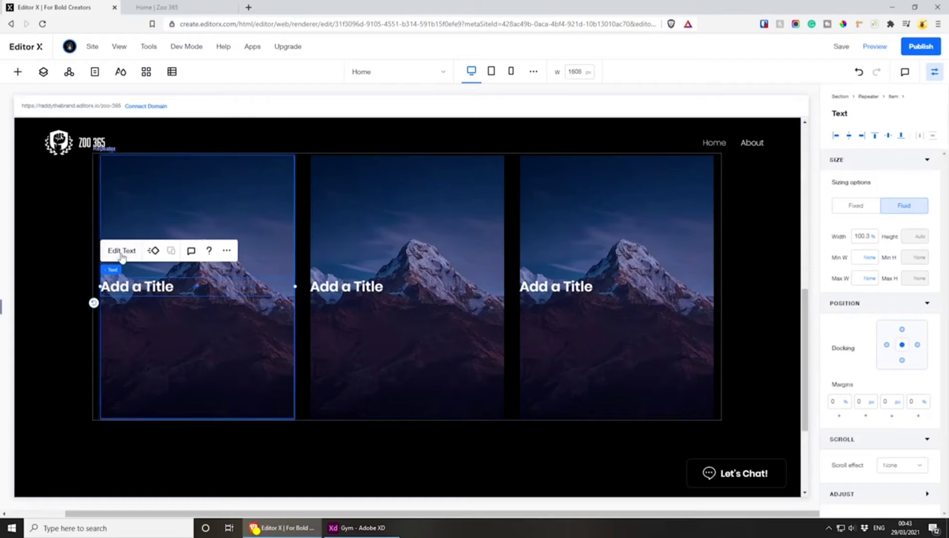
Centre-align the text of the repeater's card title
click(121, 251)
click(147, 252)
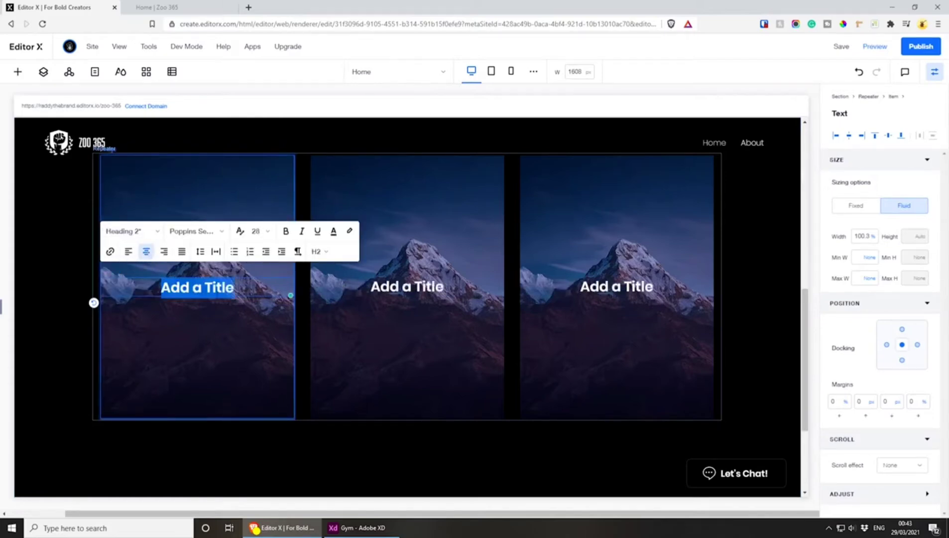
click(211, 288)
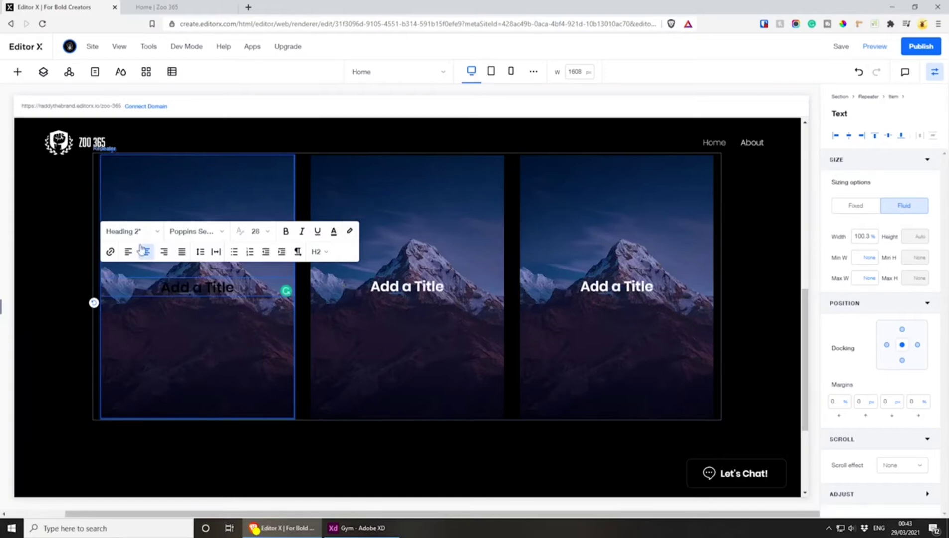
click(230, 319)
Change the first card's title to "Expert Coaching"
click(191, 283)
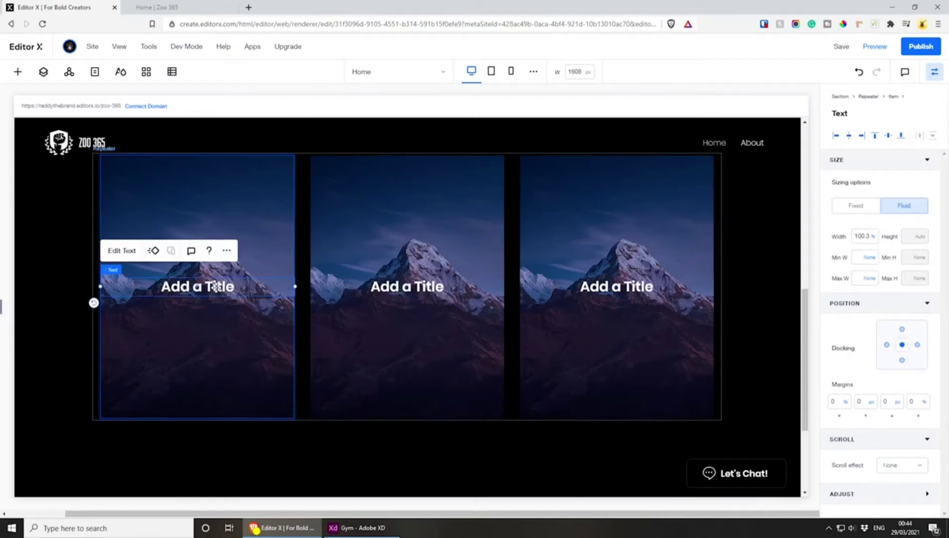
double_click(215, 287)
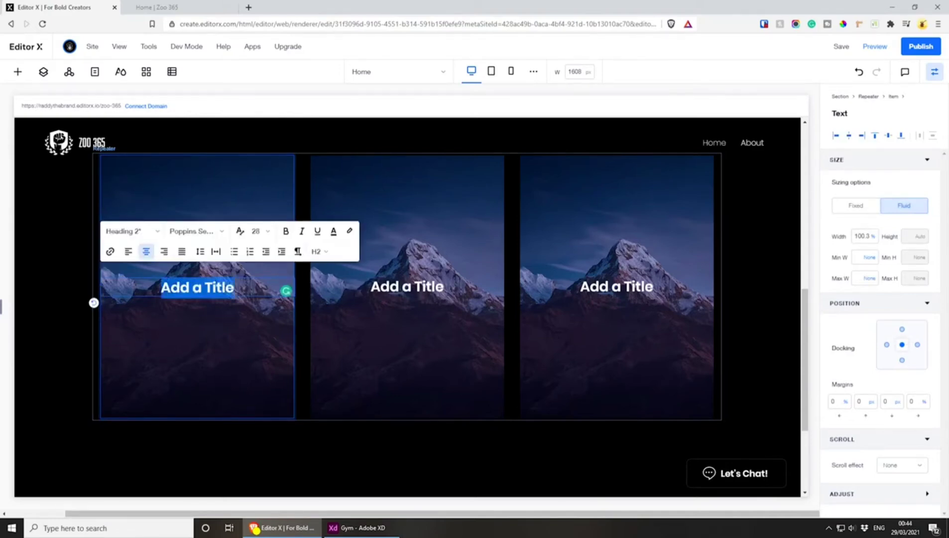
text(Expre)
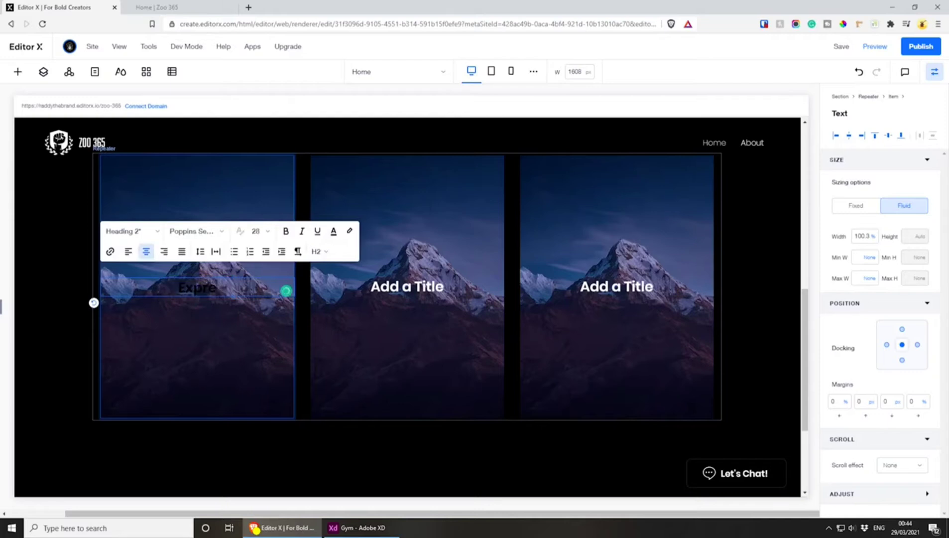
key(ctrl+a)
text(Expert Coaching)
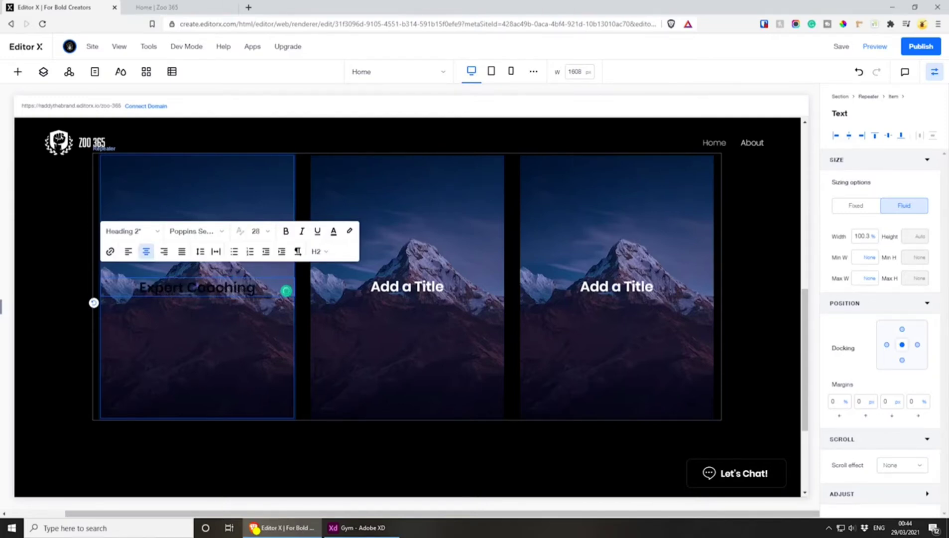
click(384, 302)
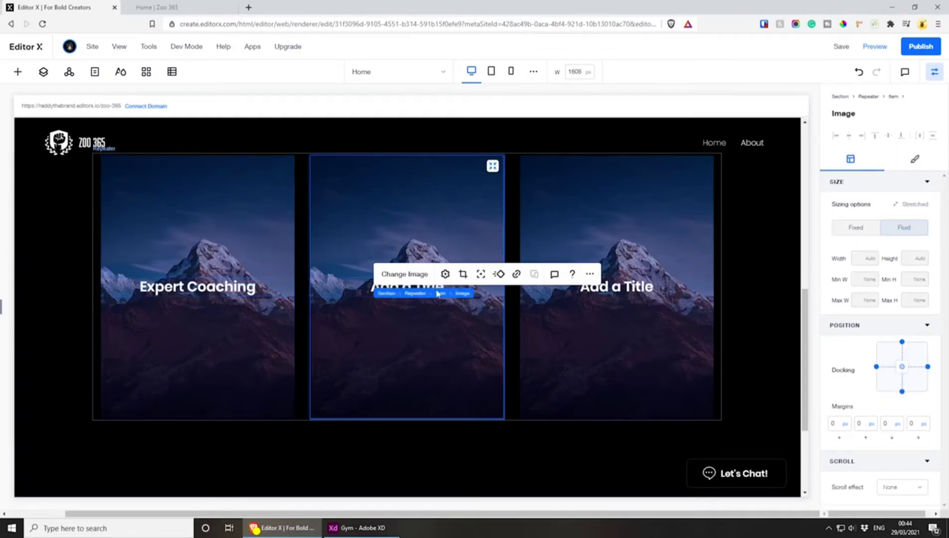
Change the middle card's title to "Nutrition"
click(369, 287)
double_click(369, 287)
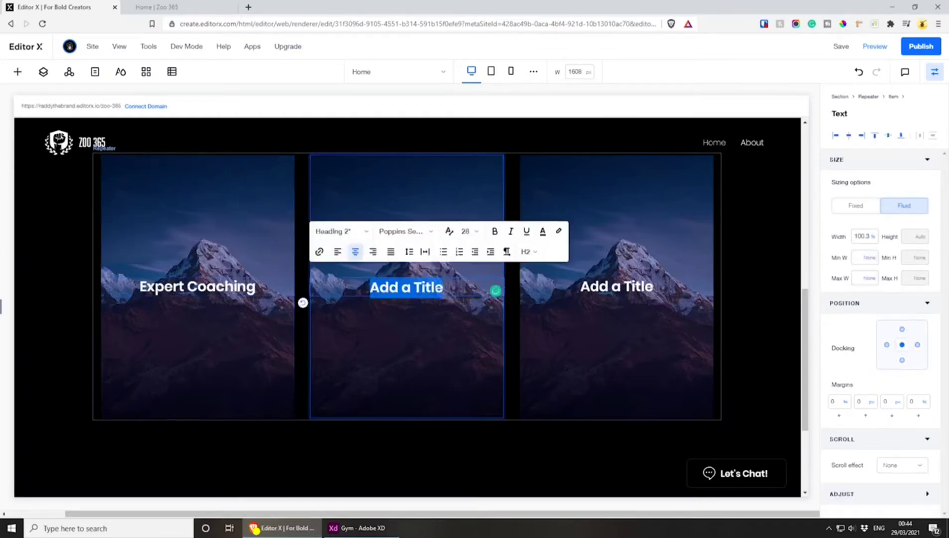
text(Nutrition)
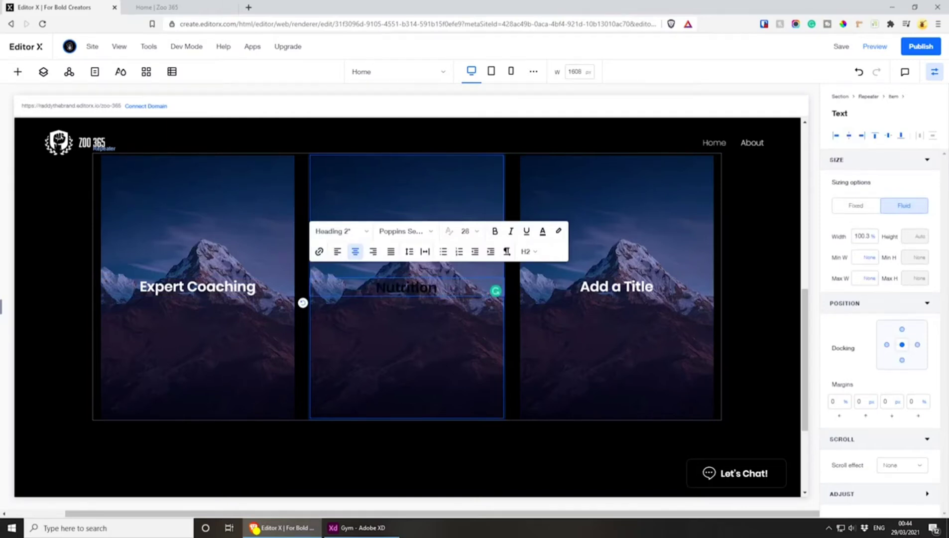
click(444, 306)
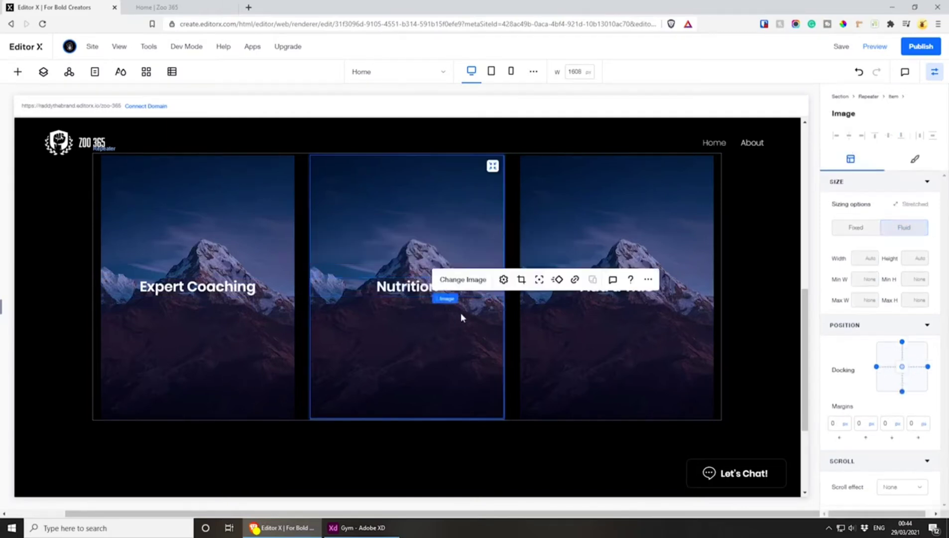
Change the third card's title to "Support"
click(670, 310)
double_click(598, 288)
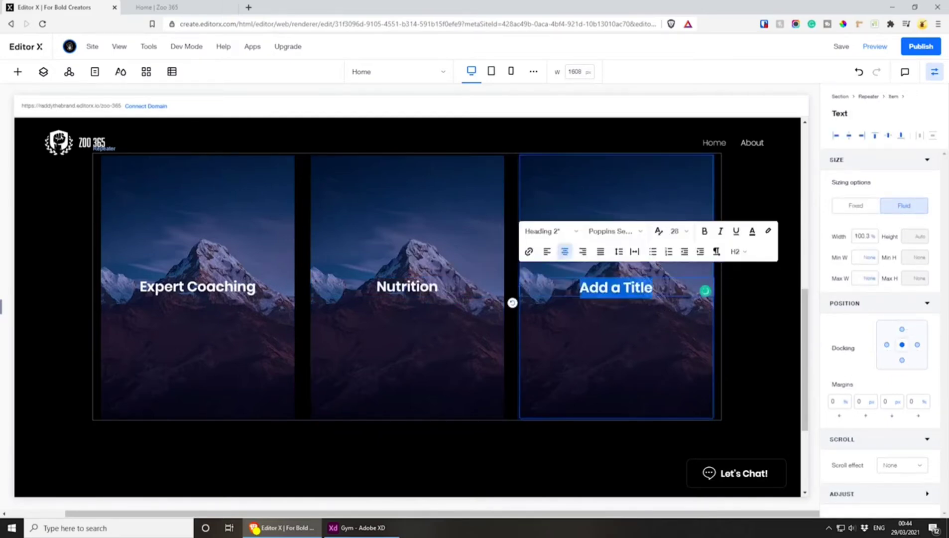
text(Support)
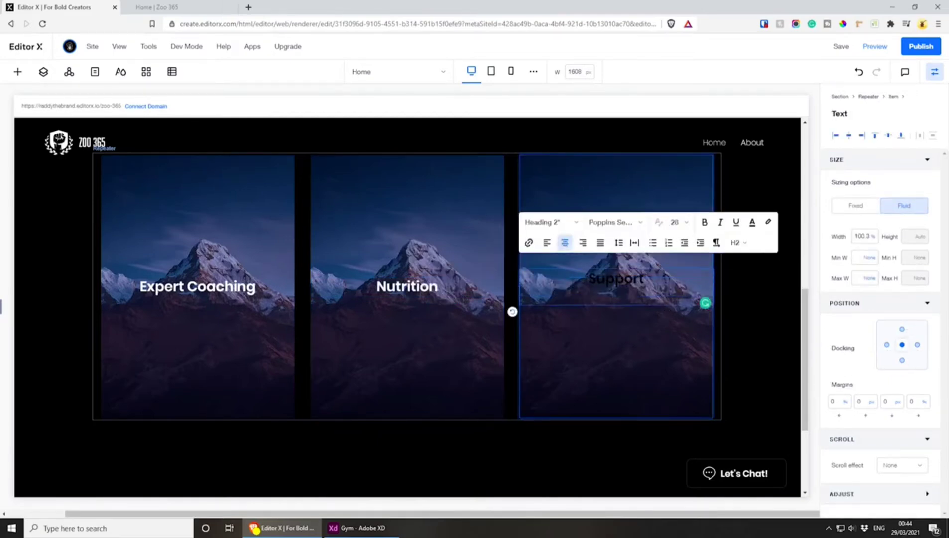
click(705, 303)
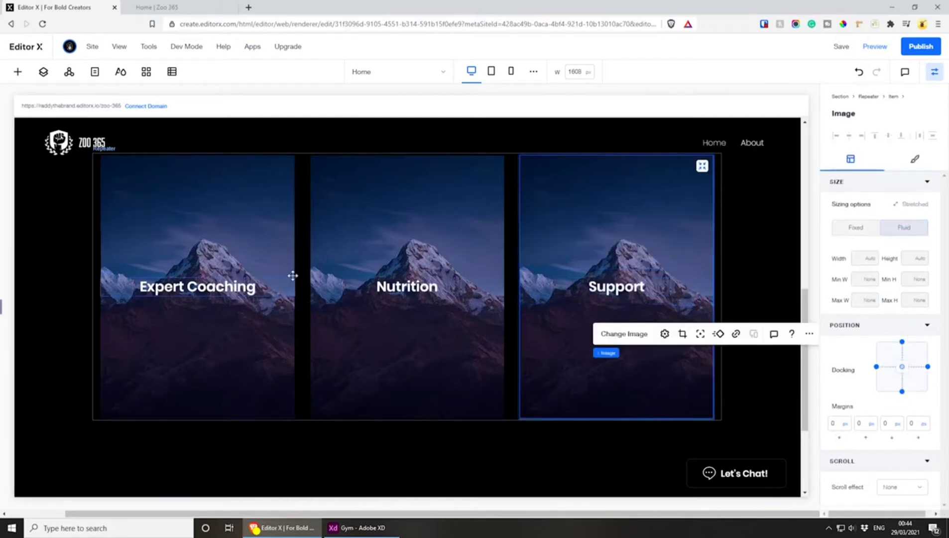
Try moving the Expert Coaching title higher in its card, and undo the move
click(211, 286)
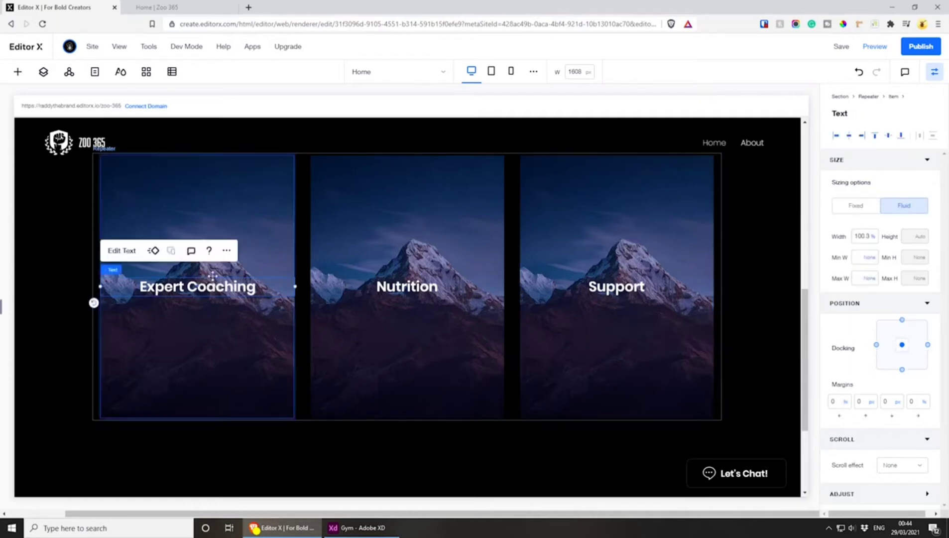
drag(212, 286, 211, 244)
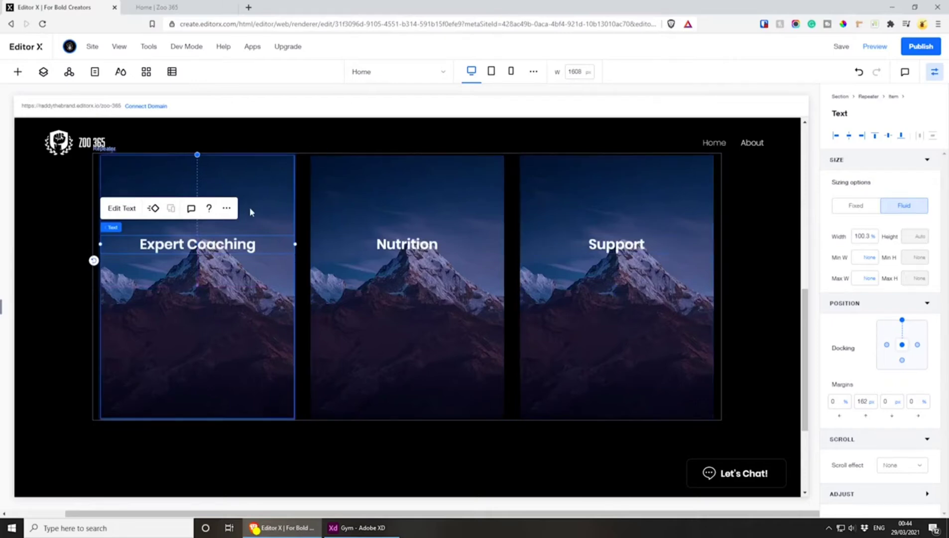
key(ctrl+z)
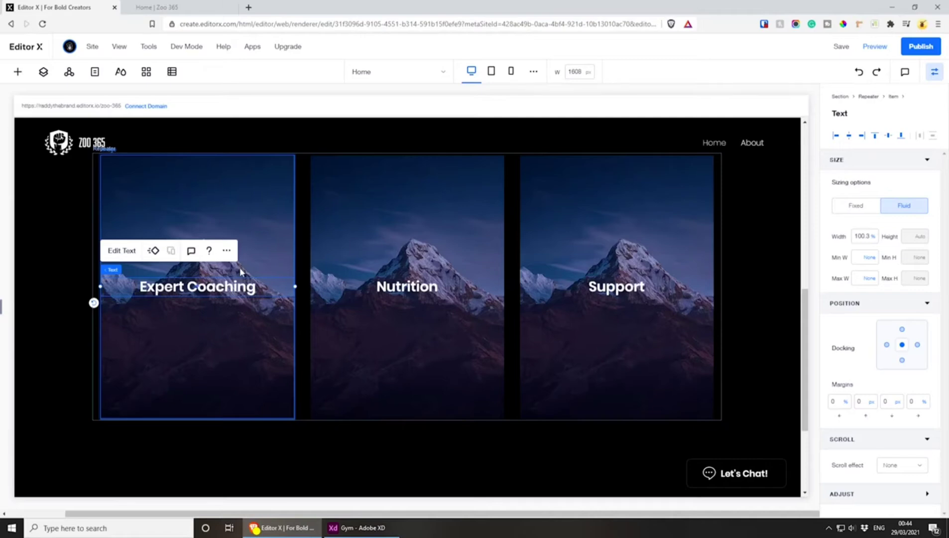
Replace the Expert Coaching card's image with the Unsplash photo of a woman doing sit-ups, found by searching "gym"
click(224, 196)
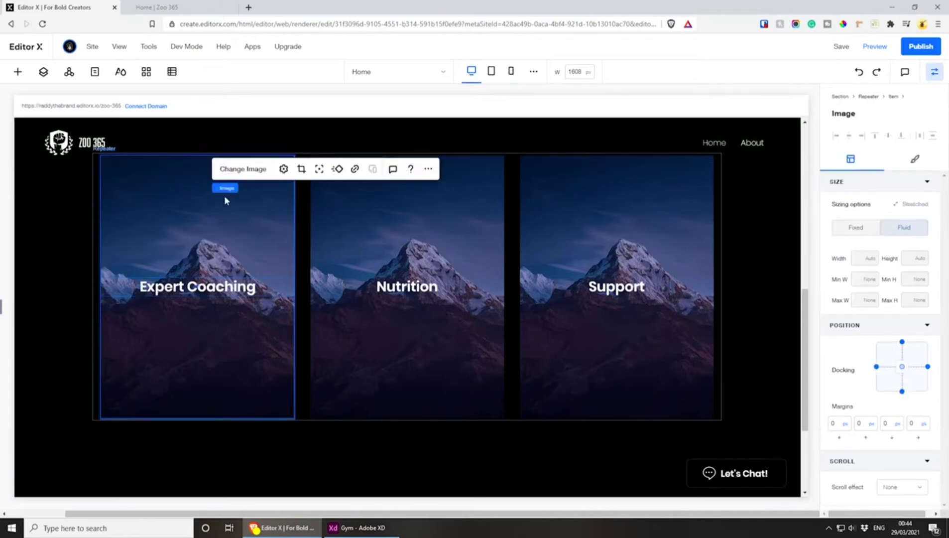
click(243, 169)
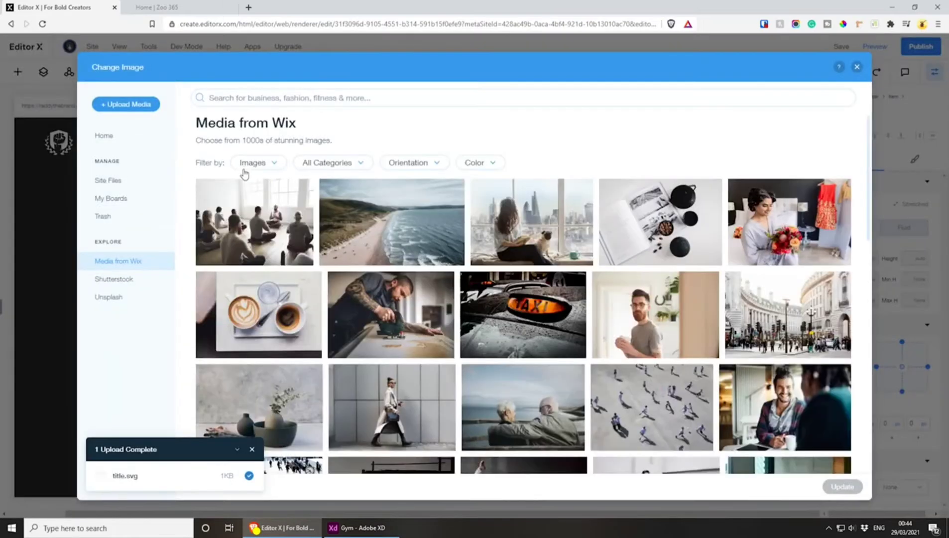
click(108, 297)
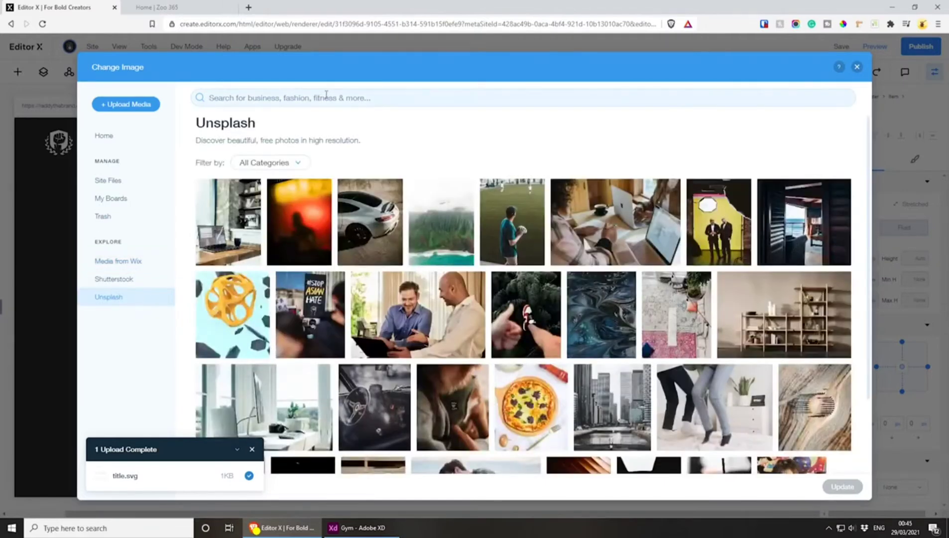
click(326, 96)
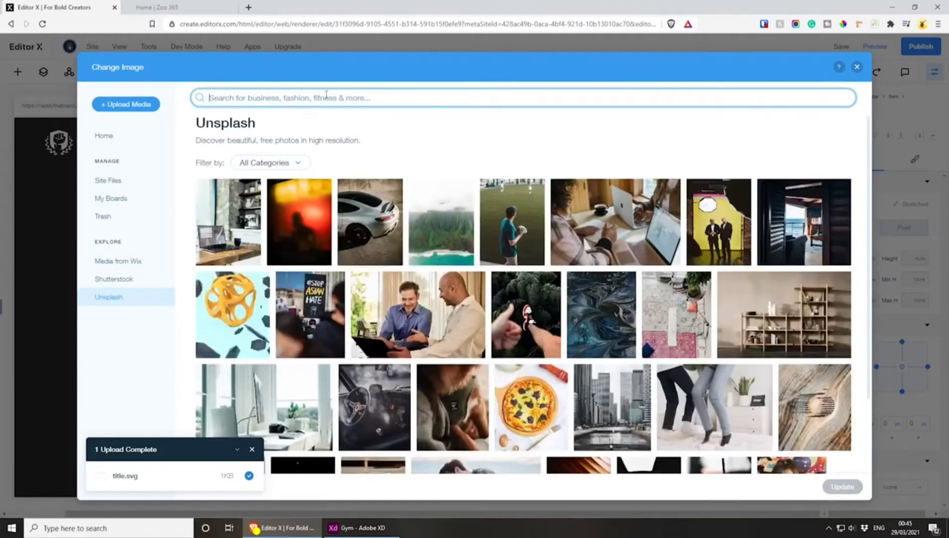
text(gym)
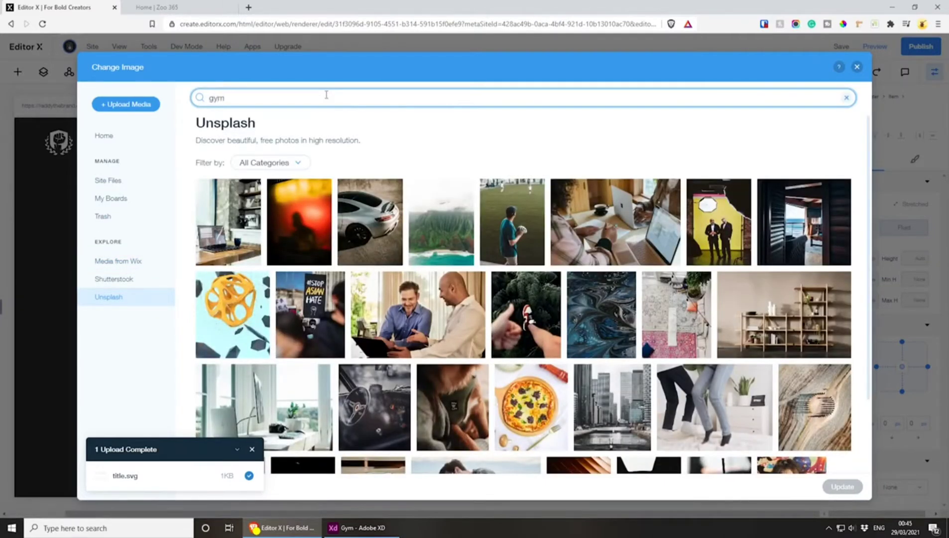
key(Return)
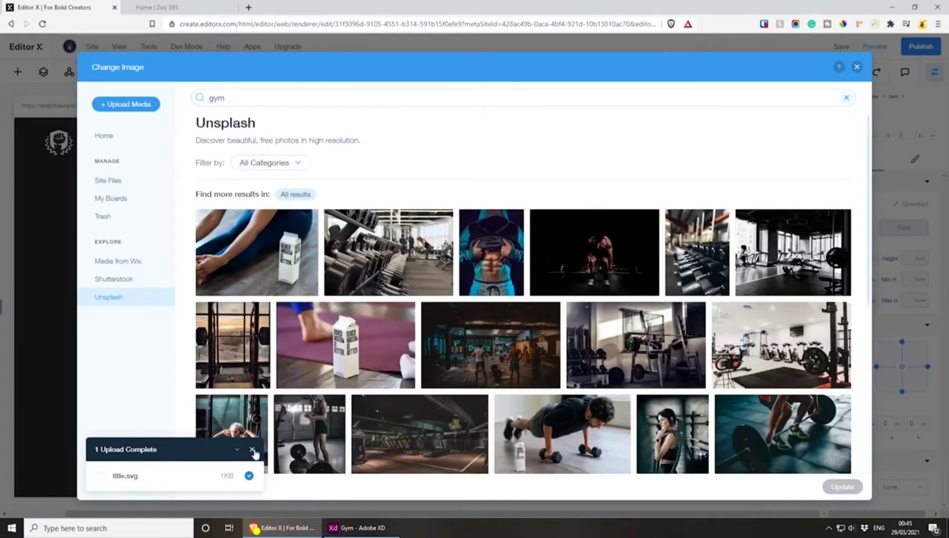
click(253, 450)
scroll(241, 296, down, 3)
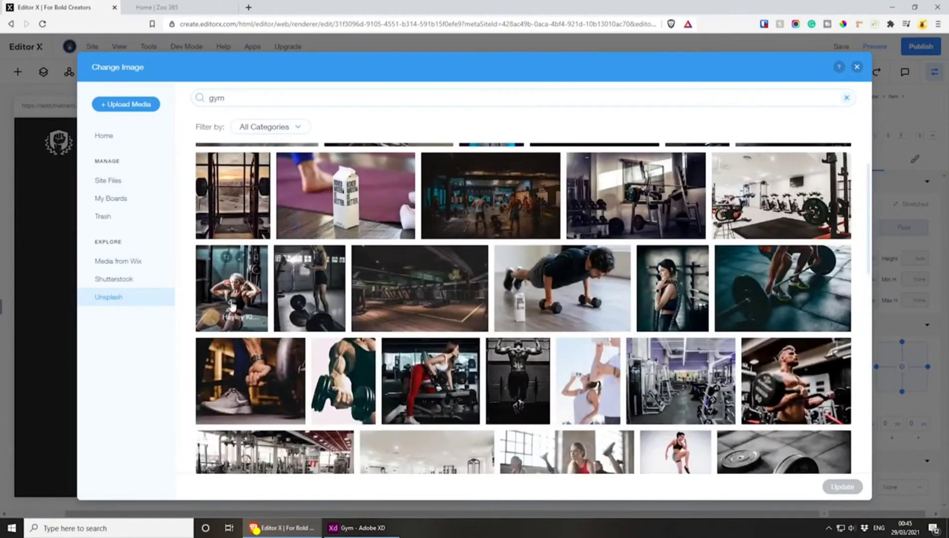
click(241, 295)
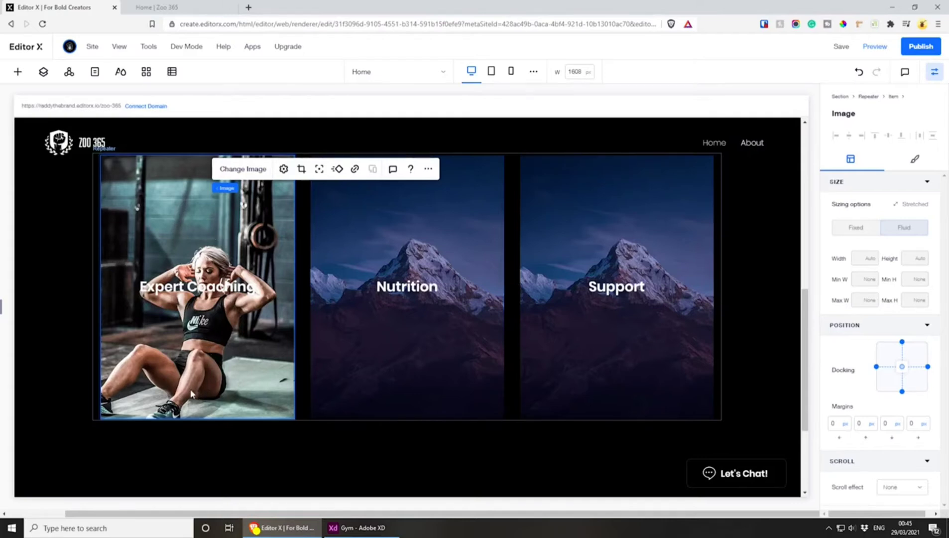
Try moving the focal point of the Expert Coaching image to its right edge and upper area, and undo the changes
click(319, 169)
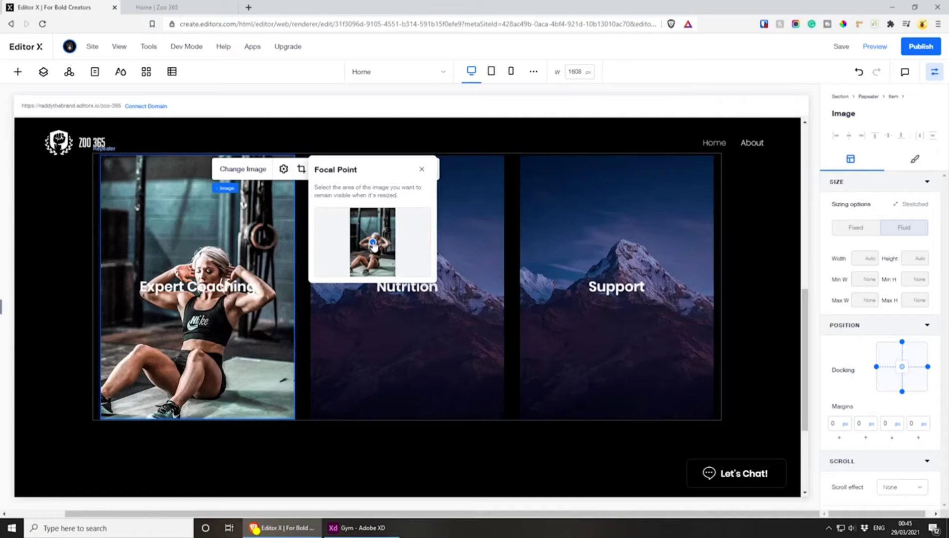
drag(374, 246, 392, 249)
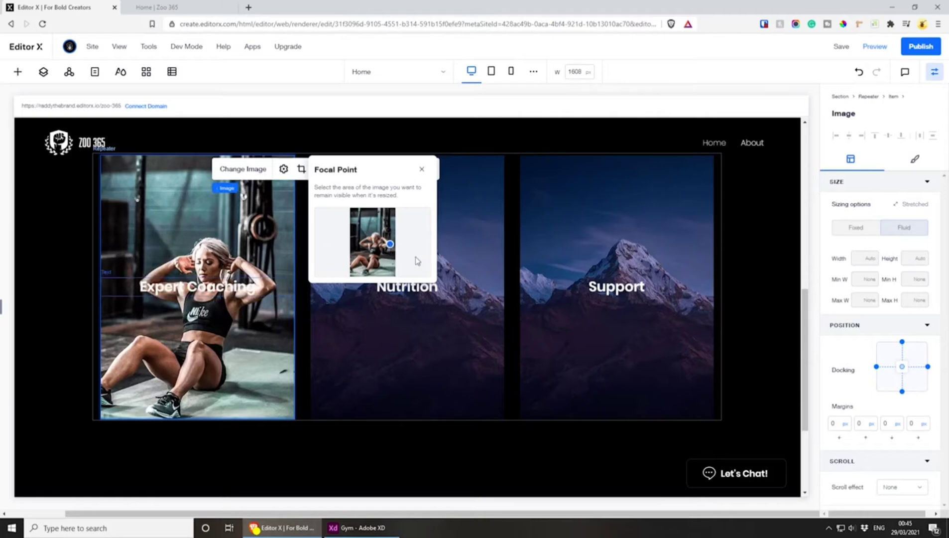
drag(390, 244, 375, 224)
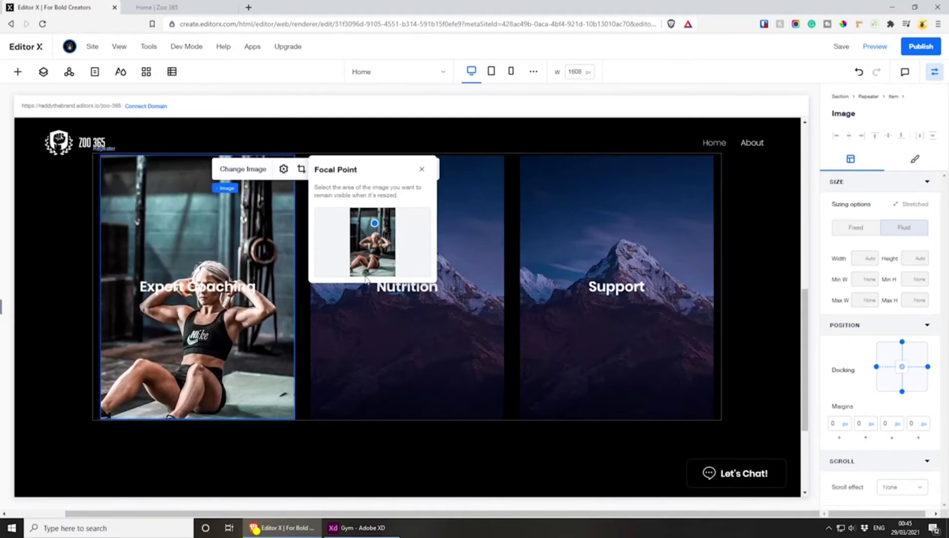
key(ctrl+z)
key(ctrl+z)
key(ctrl+z)
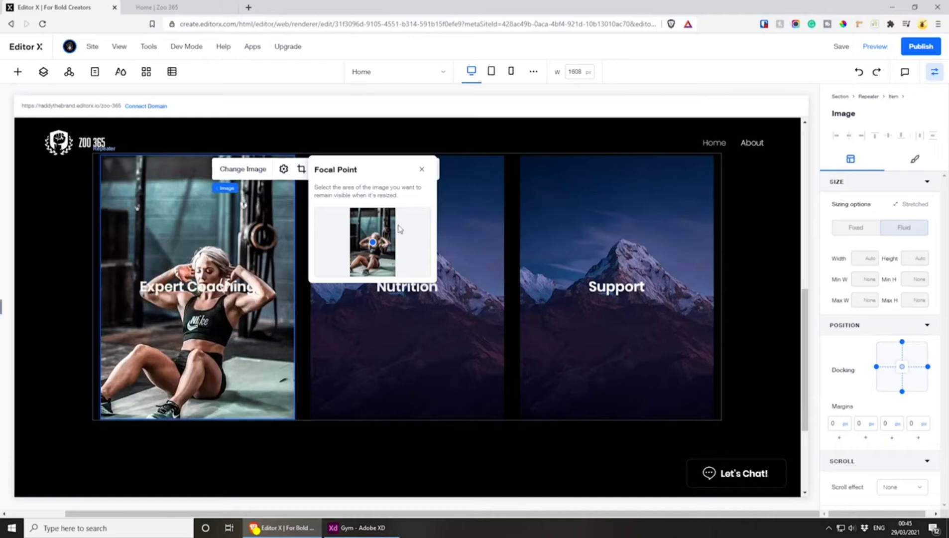
Search Unsplash for "gym" to find a replacement for the Nutrition card's image
click(421, 172)
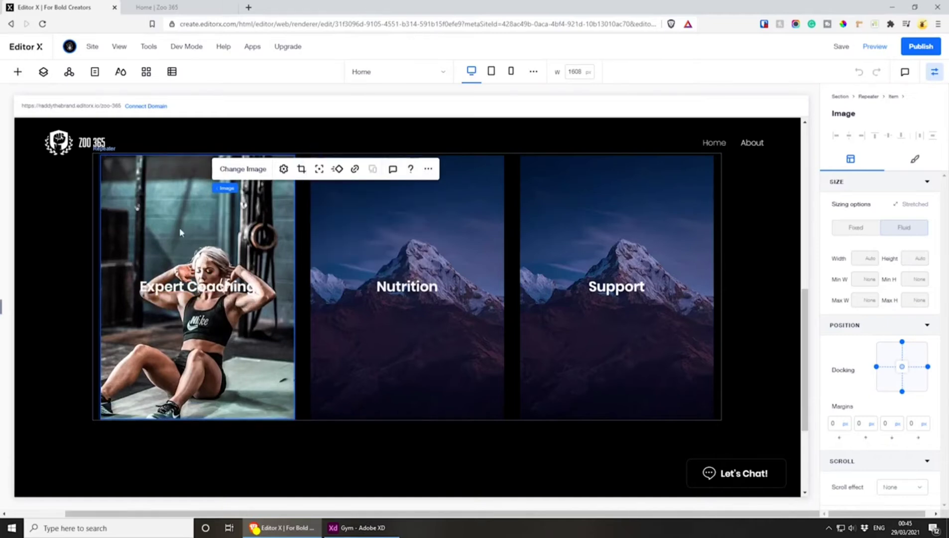
click(441, 200)
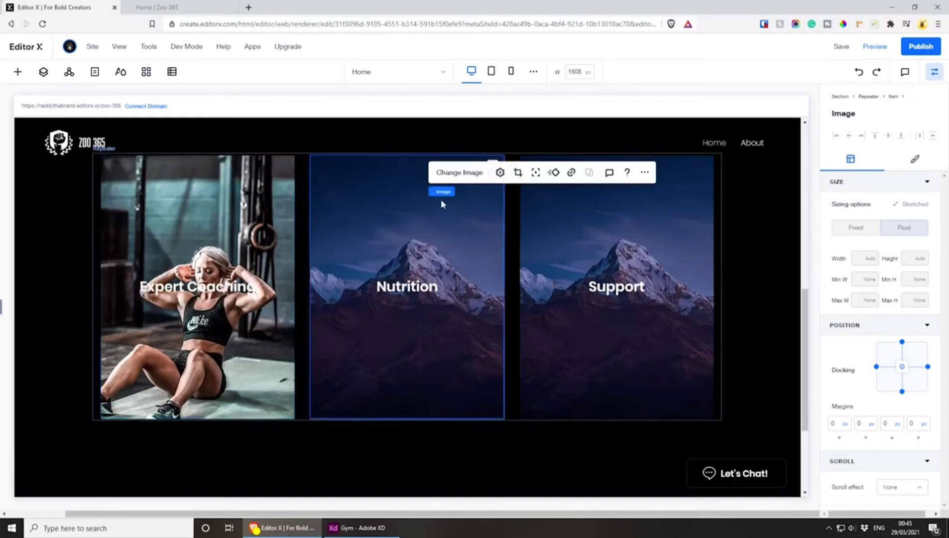
click(453, 174)
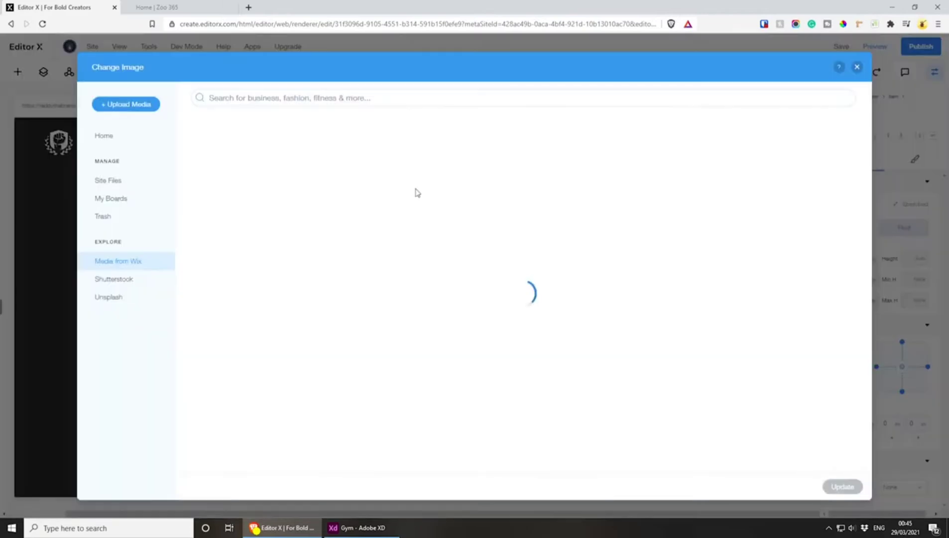
click(124, 297)
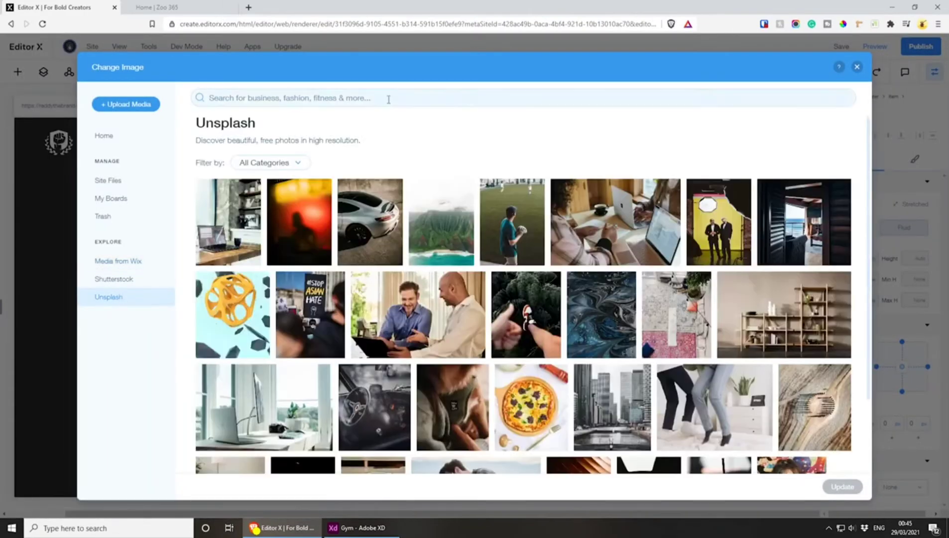
click(394, 93)
text(gym)
key(Return)
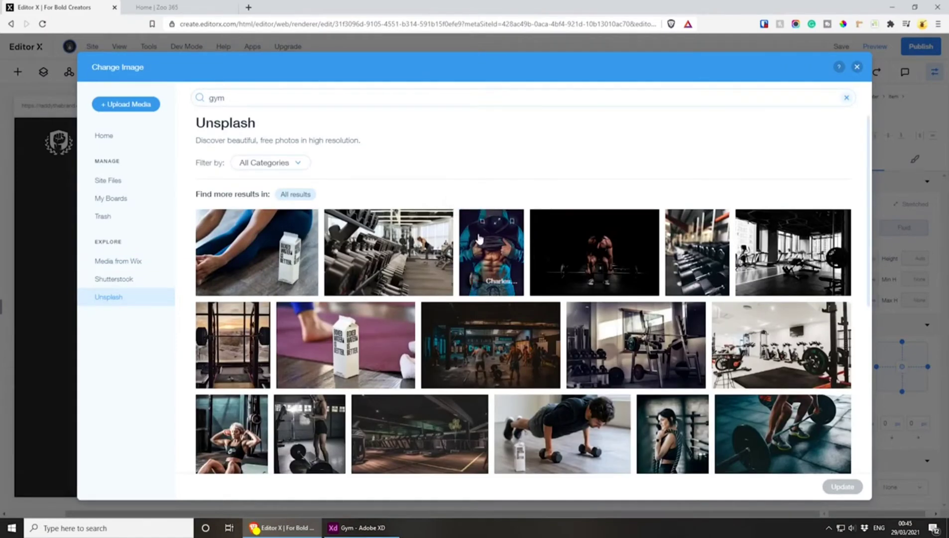
Replace the Nutrition card's image with the Unsplash photo of a seated man in black sportswear holding a green bottle
scroll(476, 229, down, 6)
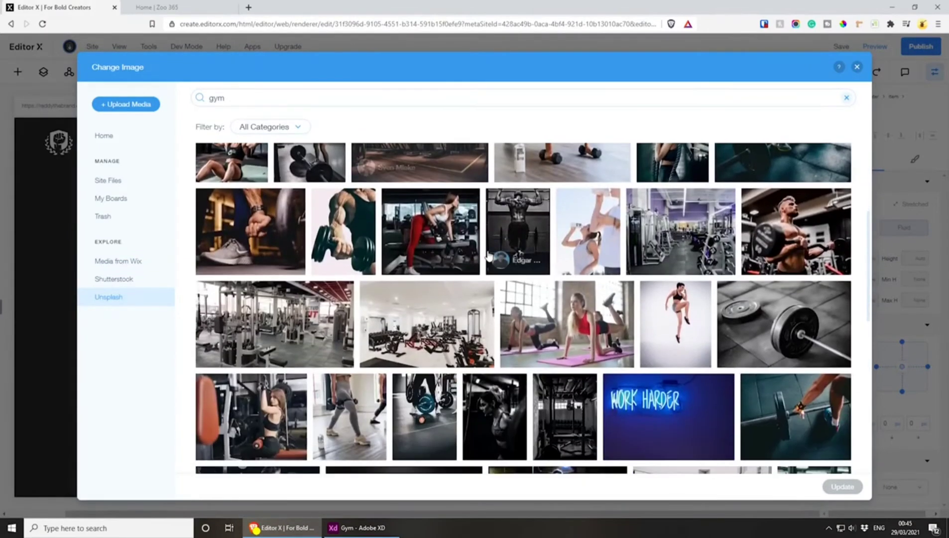
scroll(488, 255, down, 4)
scroll(487, 256, down, 3)
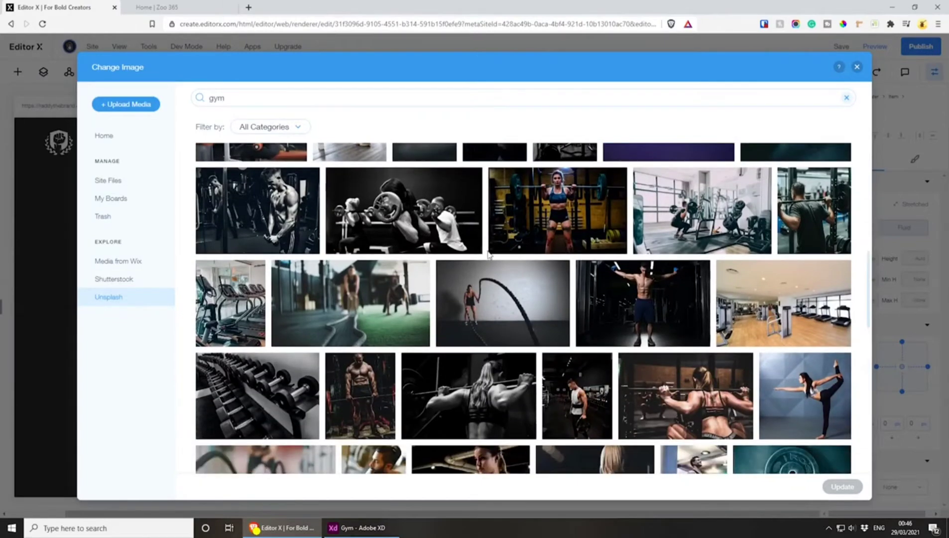
scroll(488, 255, down, 4)
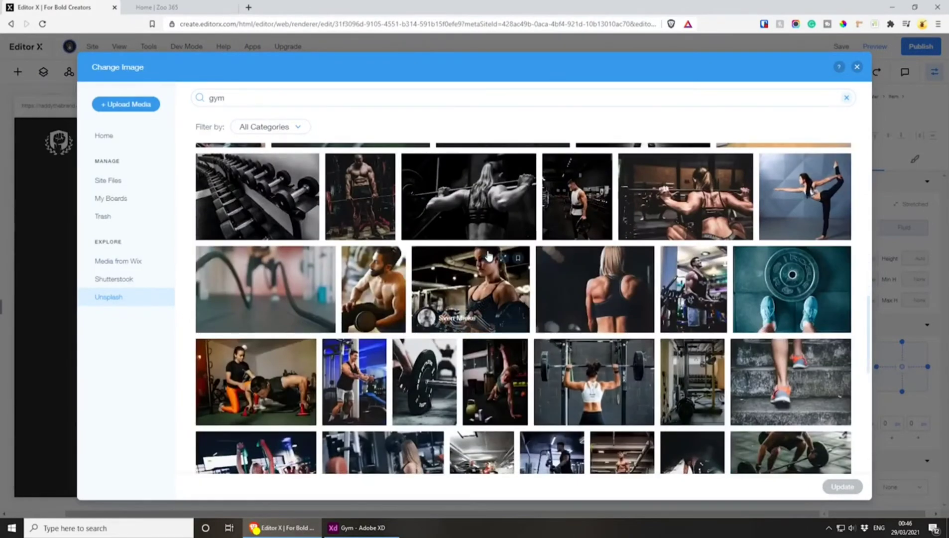
scroll(488, 256, down, 4)
scroll(488, 256, down, 4)
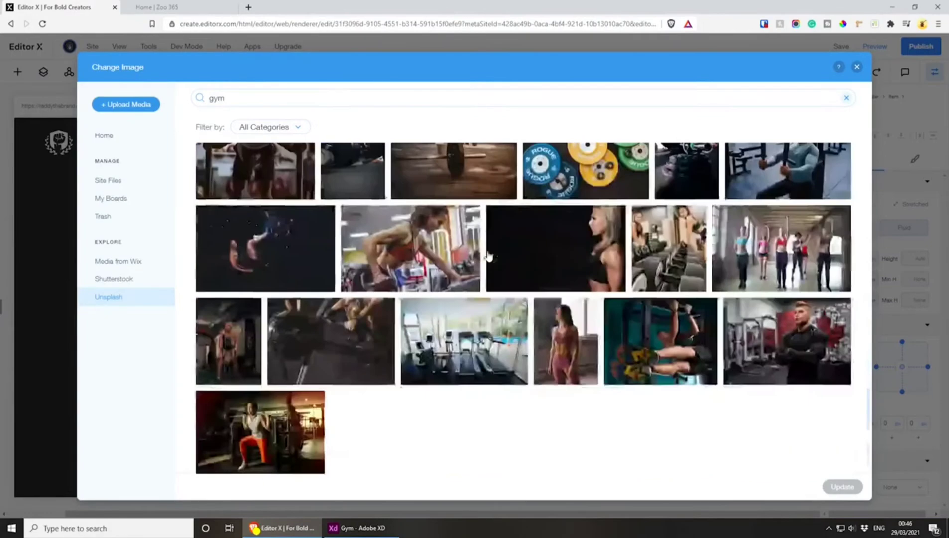
scroll(488, 256, down, 3)
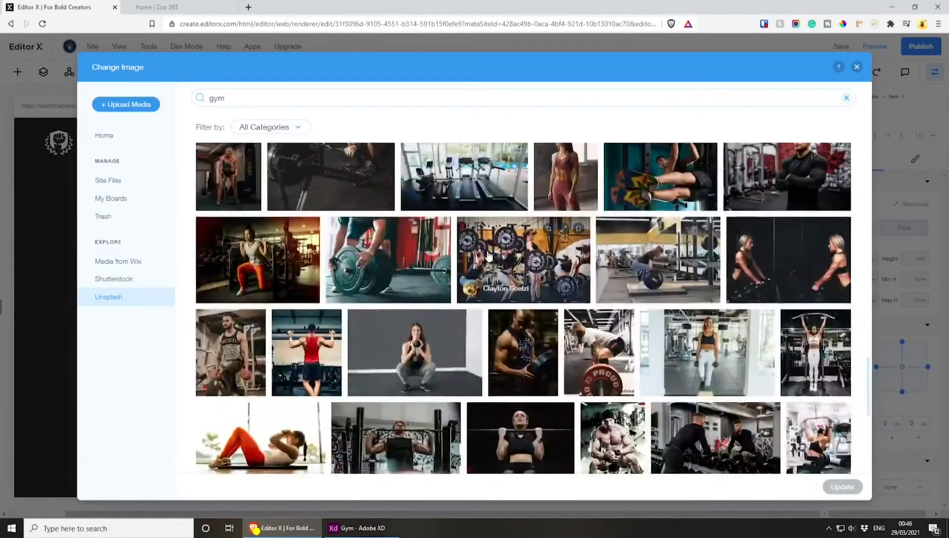
scroll(487, 256, down, 3)
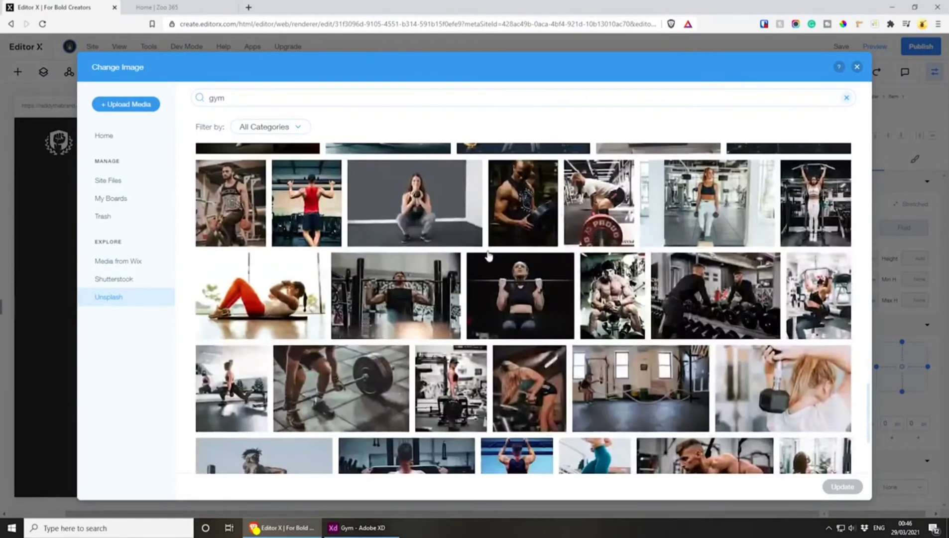
scroll(489, 255, down, 6)
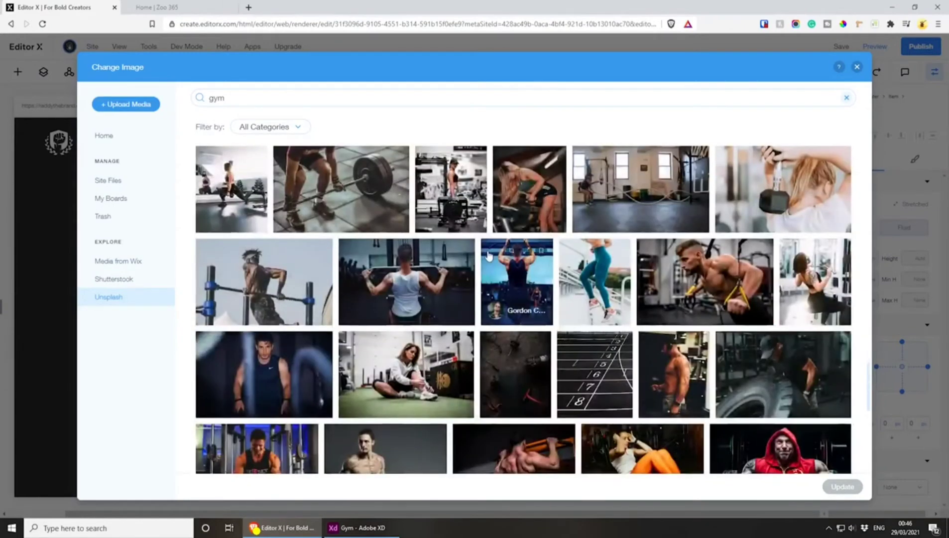
scroll(488, 255, down, 2)
scroll(489, 256, down, 4)
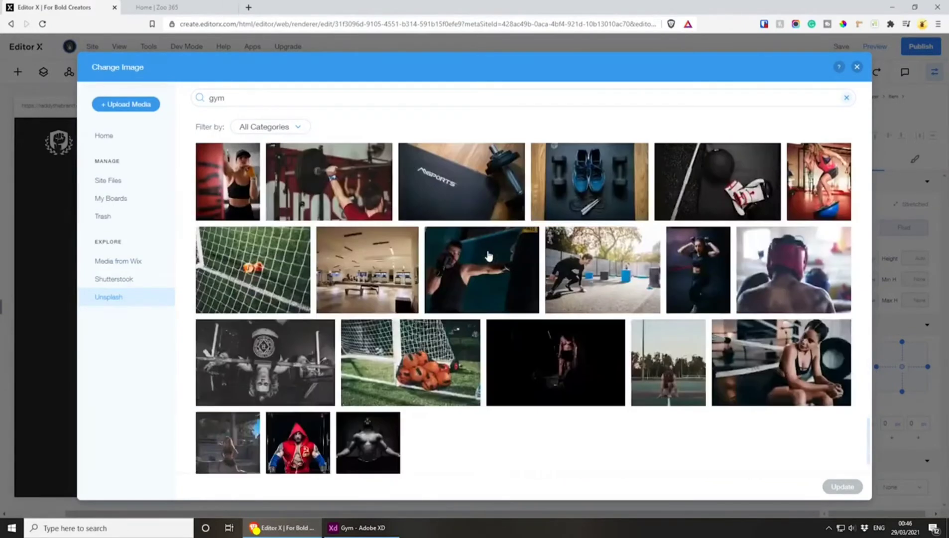
scroll(489, 255, down, 5)
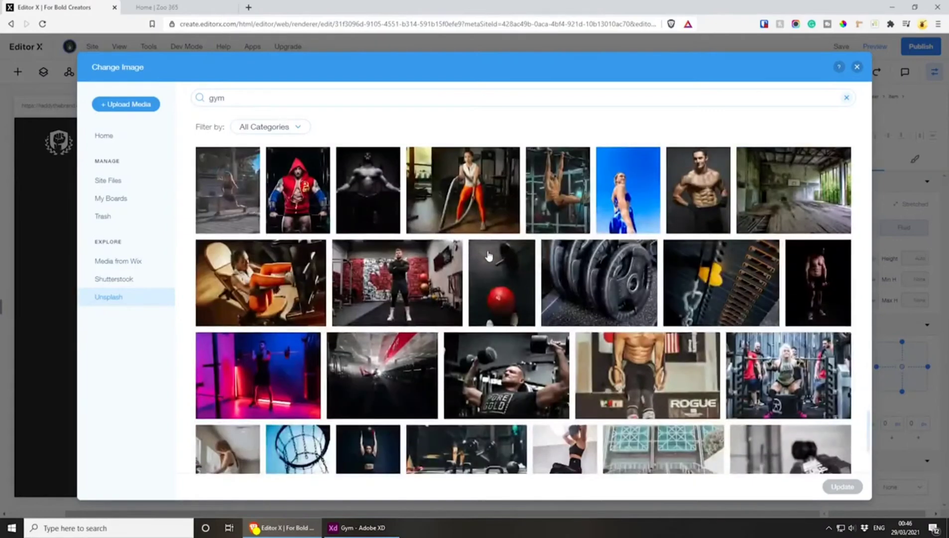
scroll(488, 255, down, 3)
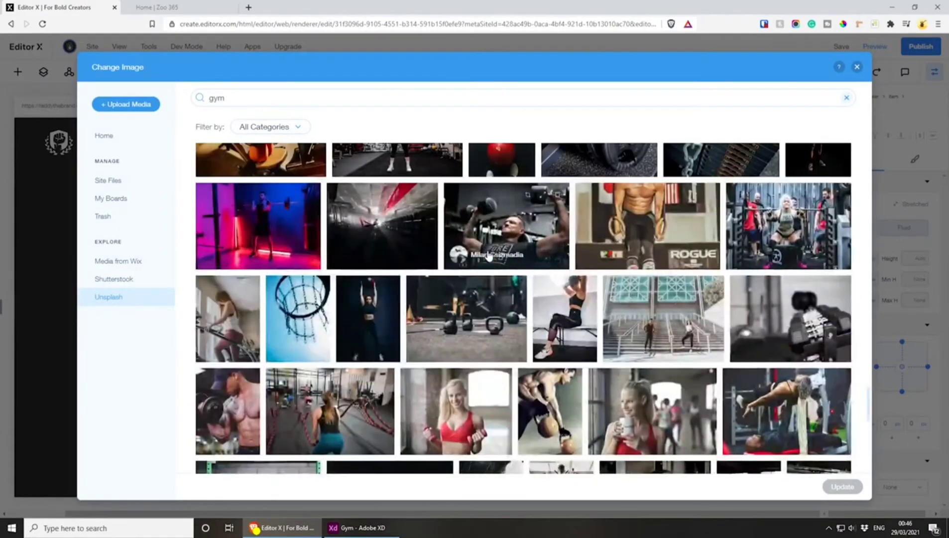
scroll(489, 255, down, 4)
scroll(488, 256, down, 2)
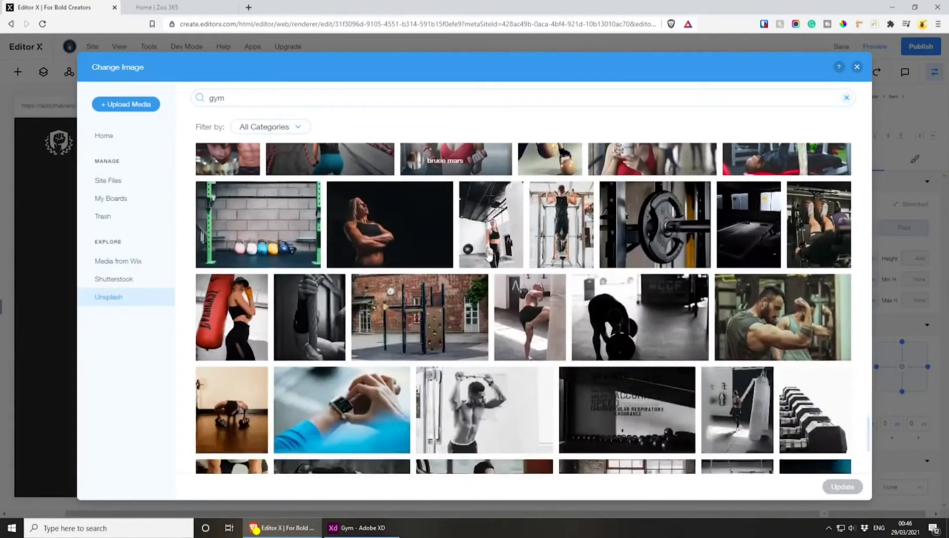
scroll(488, 255, down, 5)
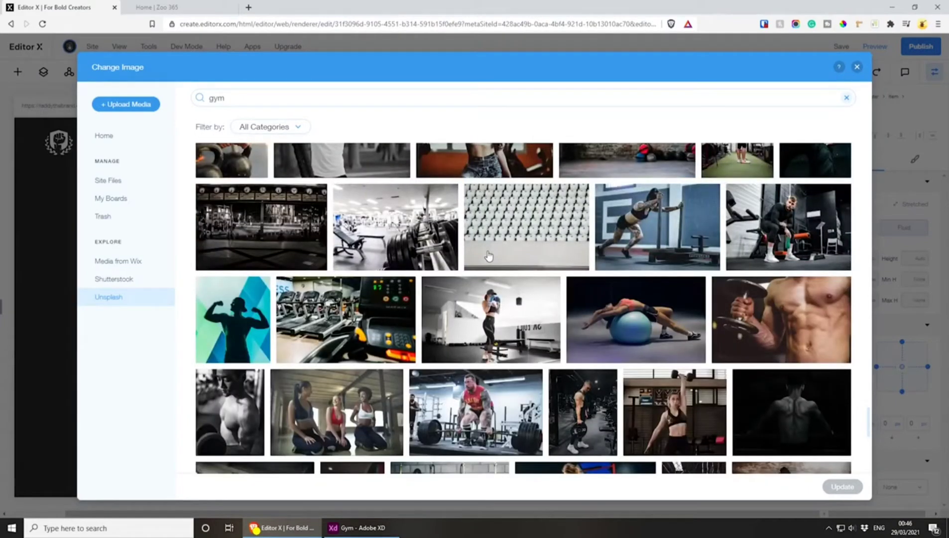
click(769, 219)
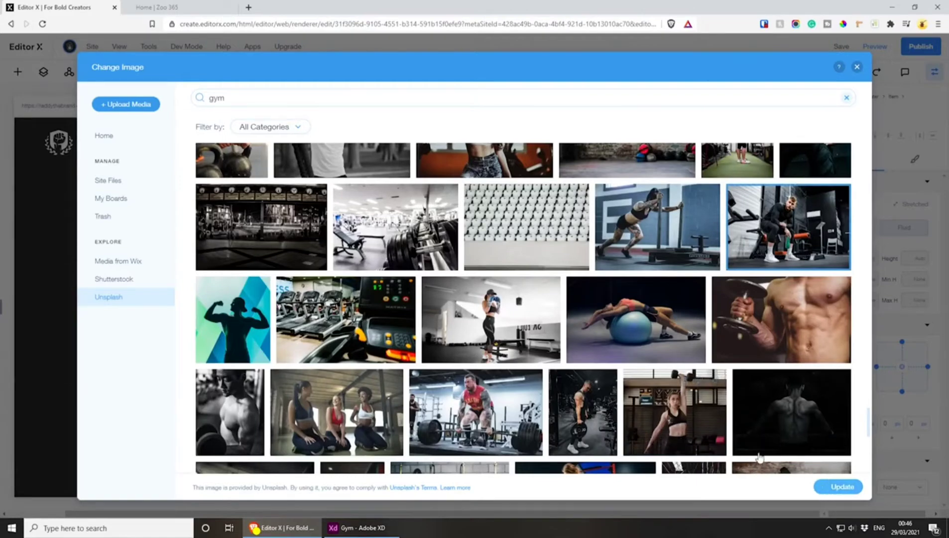
click(833, 487)
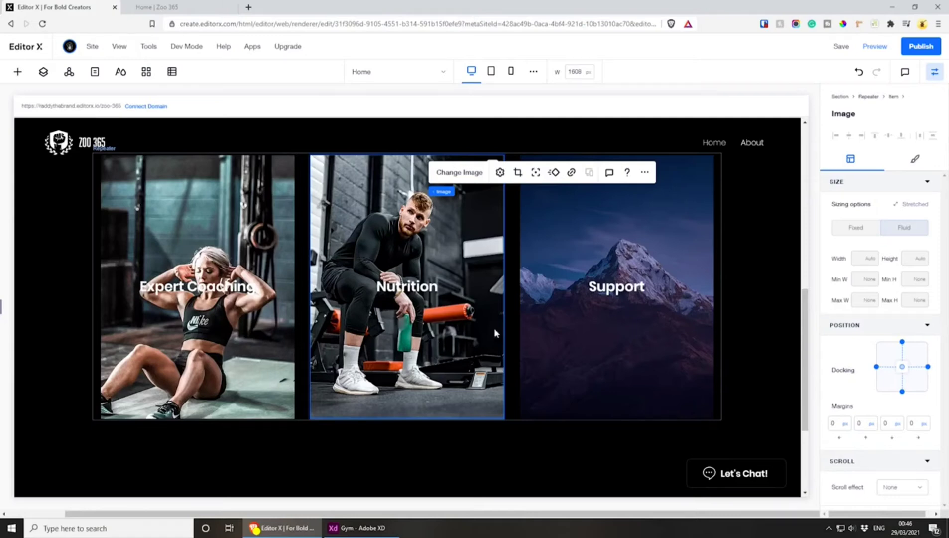
Replace the Support card's image with the Unsplash photo of a group exercising outdoors, searching "group fitness" and then "group gym"
click(654, 227)
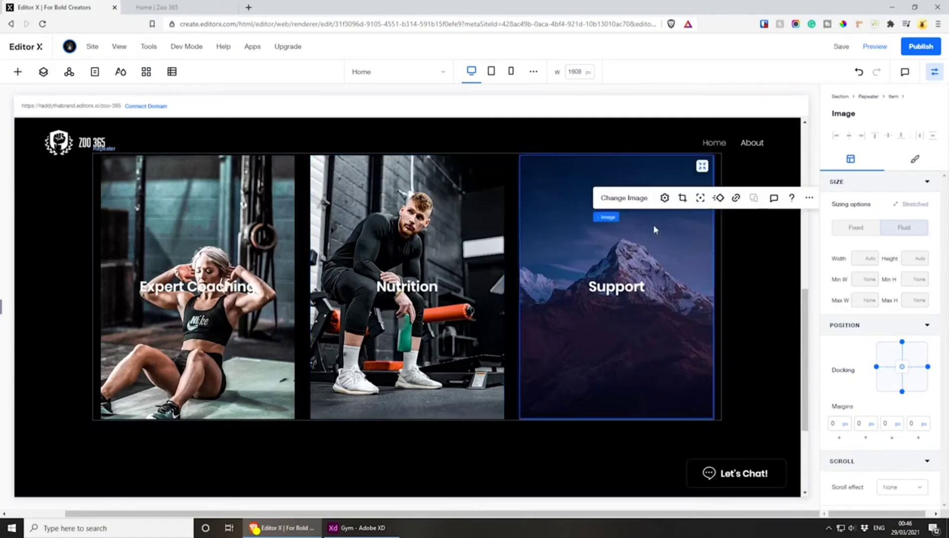
click(621, 198)
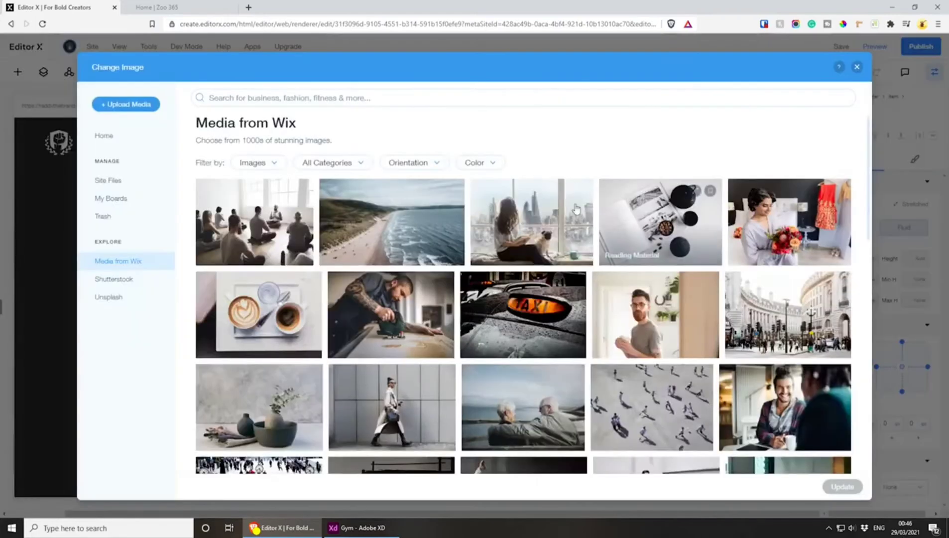
click(142, 298)
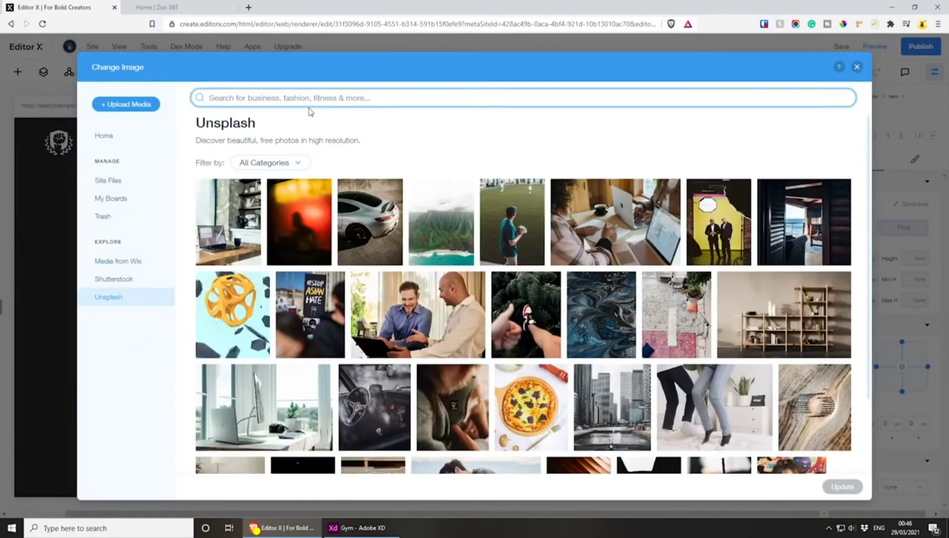
text(group fitne)
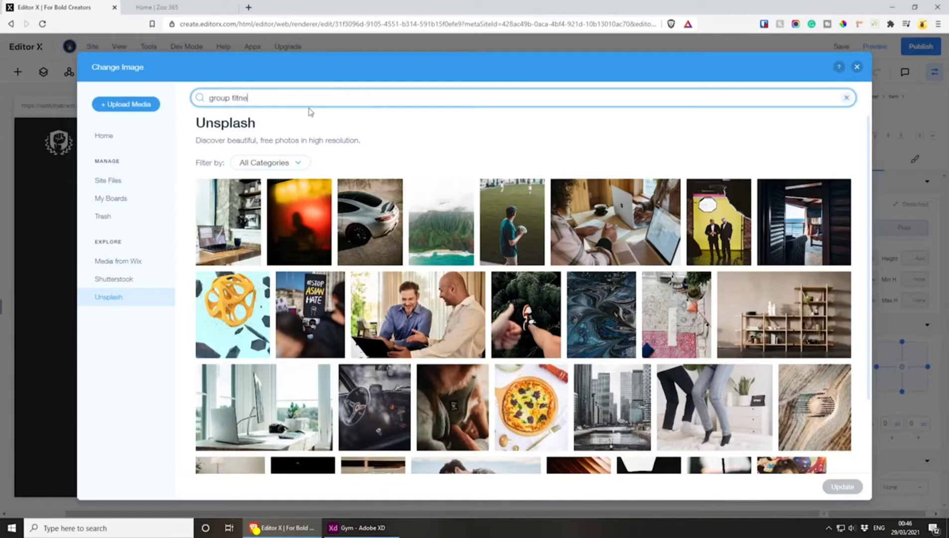
text(ss)
key(Return)
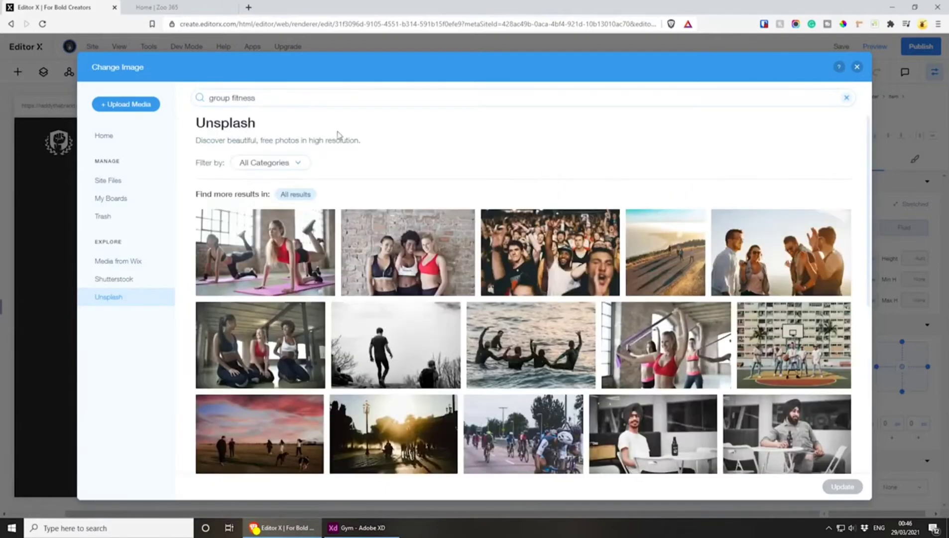
mouse_move(448, 218)
scroll(448, 217, down, 7)
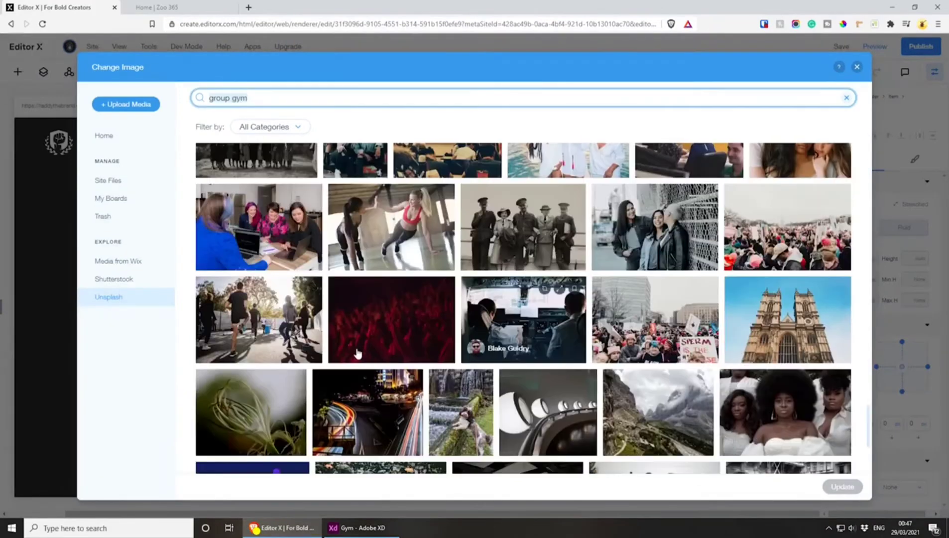
click(284, 313)
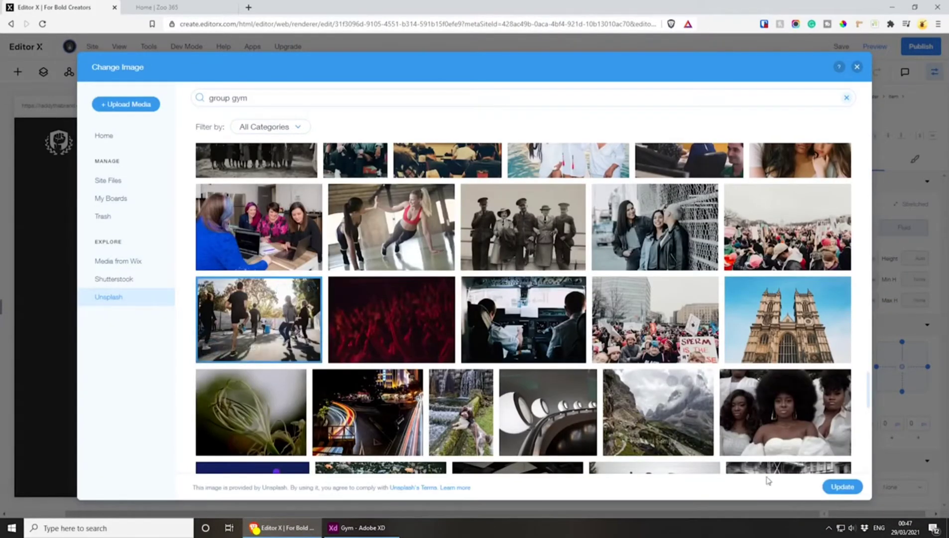
click(840, 487)
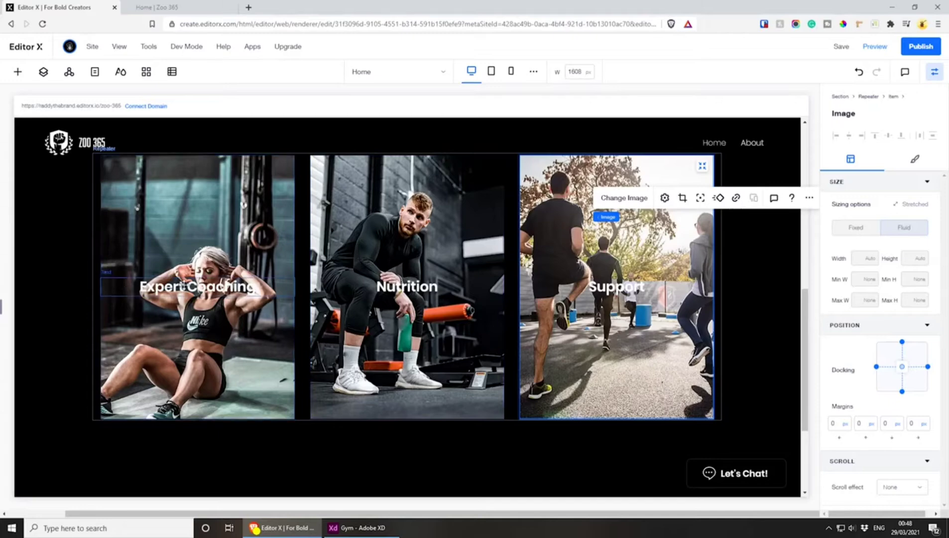
In the Adobe XD design, try shifting the dark overlay off the Expert Coaching card, undo the move, and return to Editor X
click(356, 527)
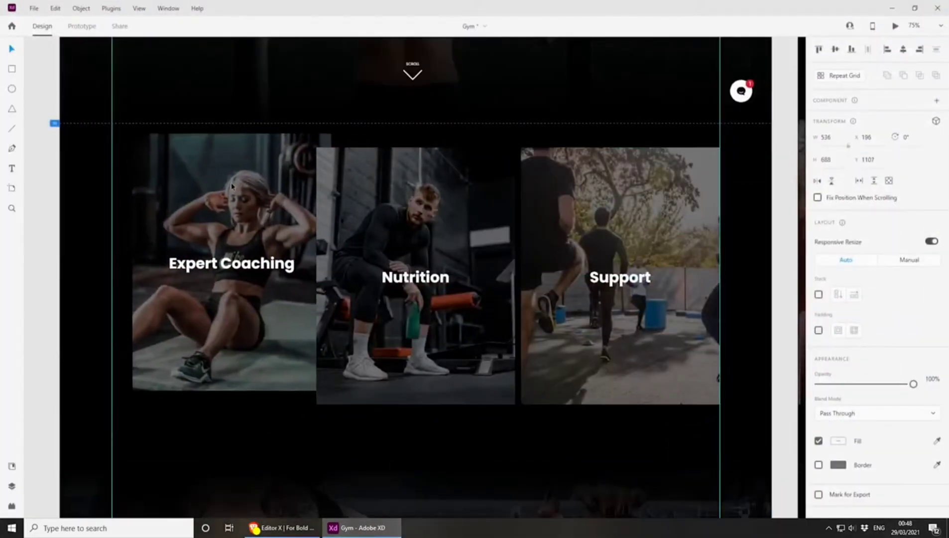
double_click(195, 197)
drag(166, 203, 200, 203)
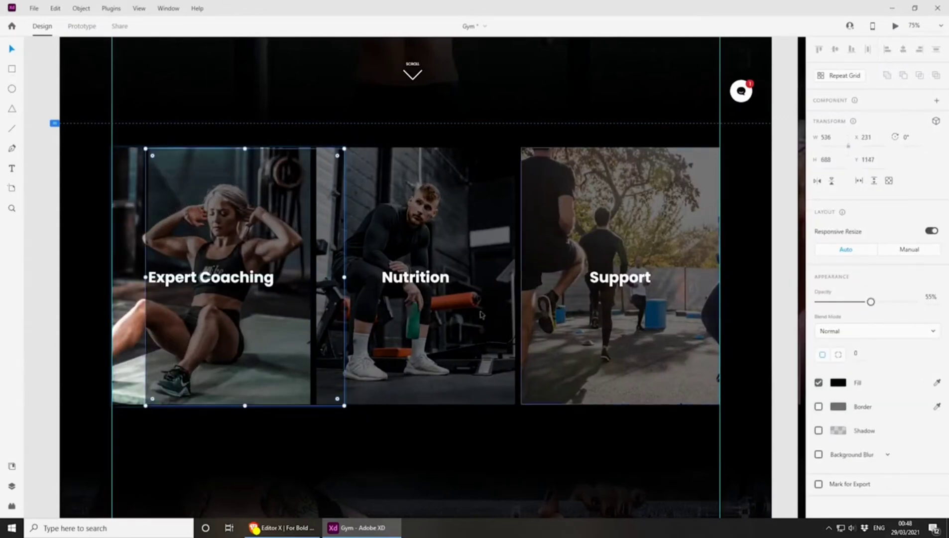
key(ctrl+z)
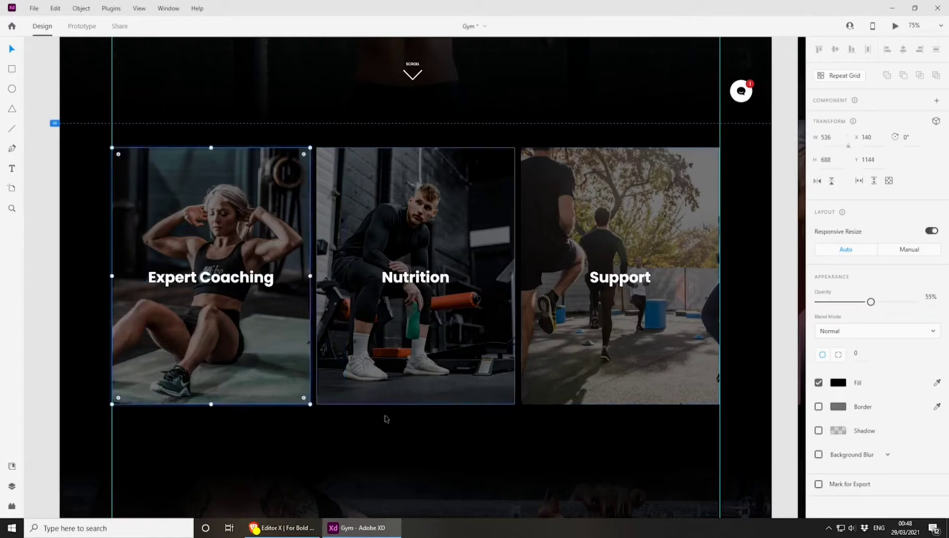
key(alt+Tab)
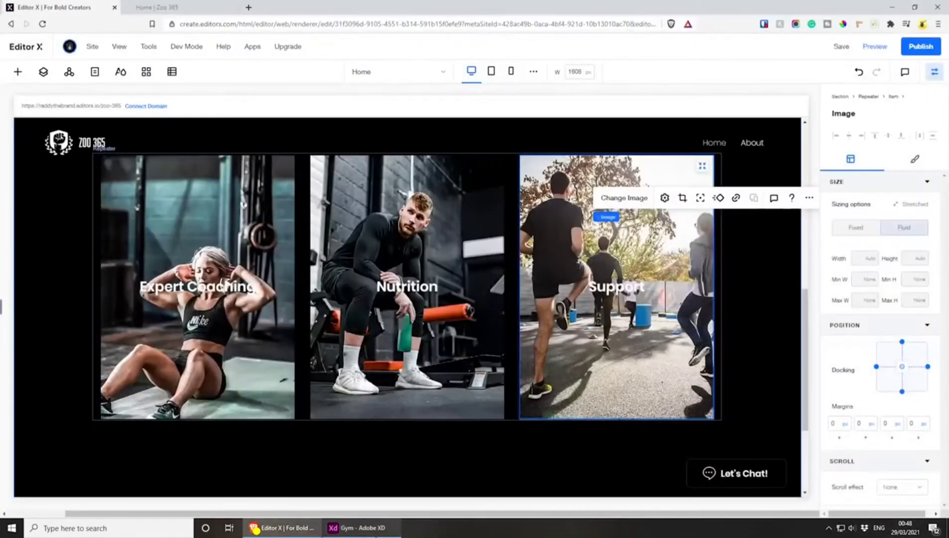
Add a black star basic shape to the page and place it in the Expert Coaching card above its title
click(180, 179)
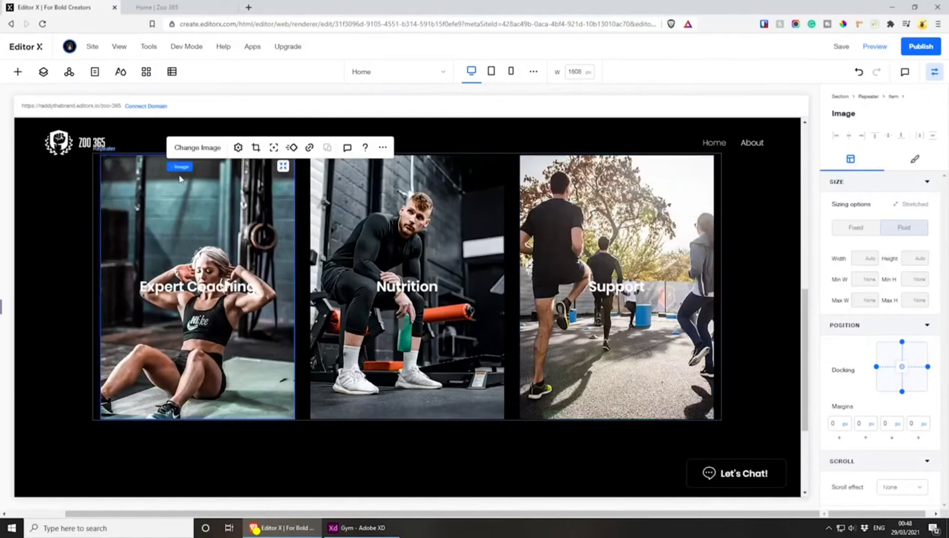
click(17, 71)
click(130, 381)
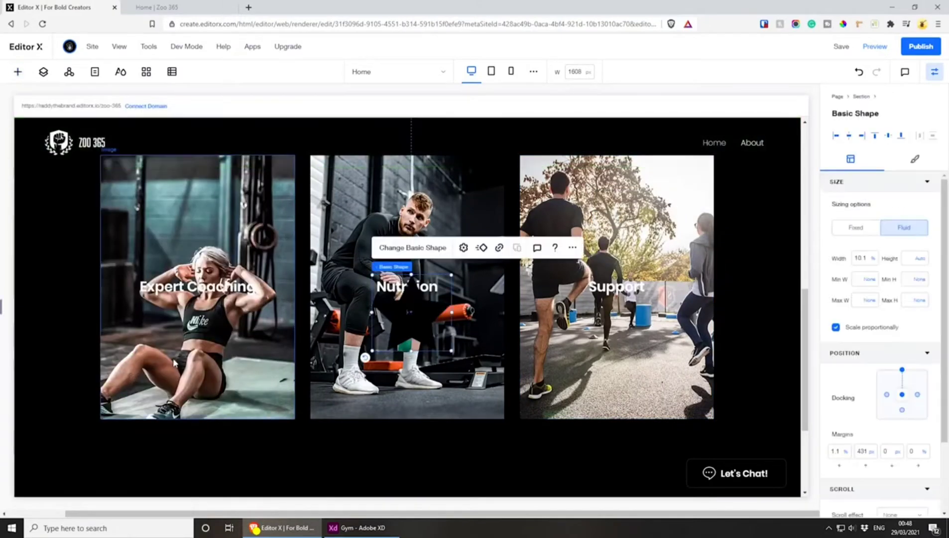
drag(413, 323, 189, 254)
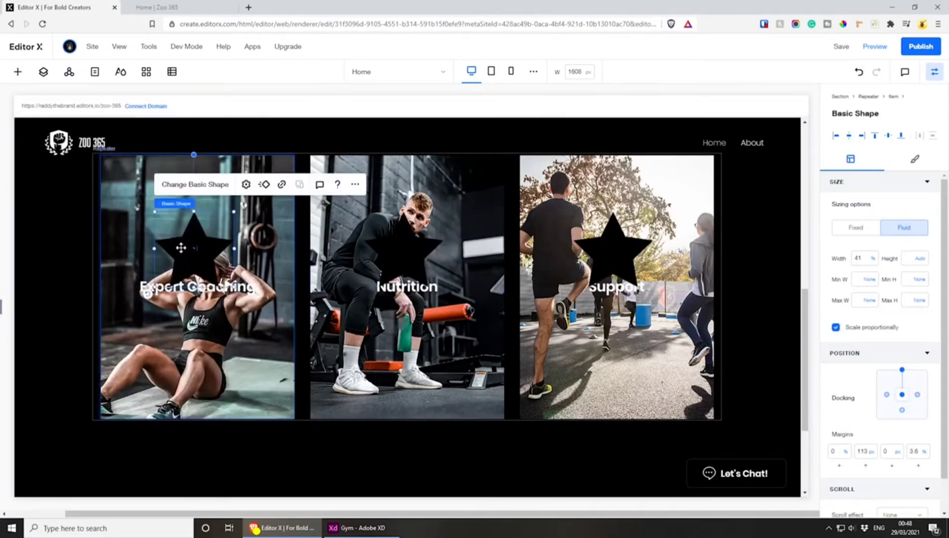
Change the star in the Expert Coaching card to the Square basic shape
click(211, 191)
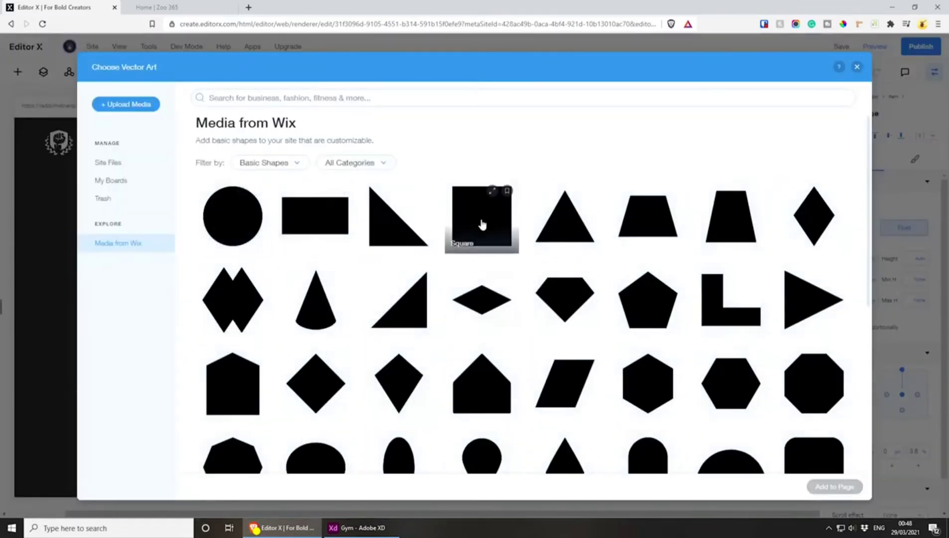
click(493, 192)
click(826, 487)
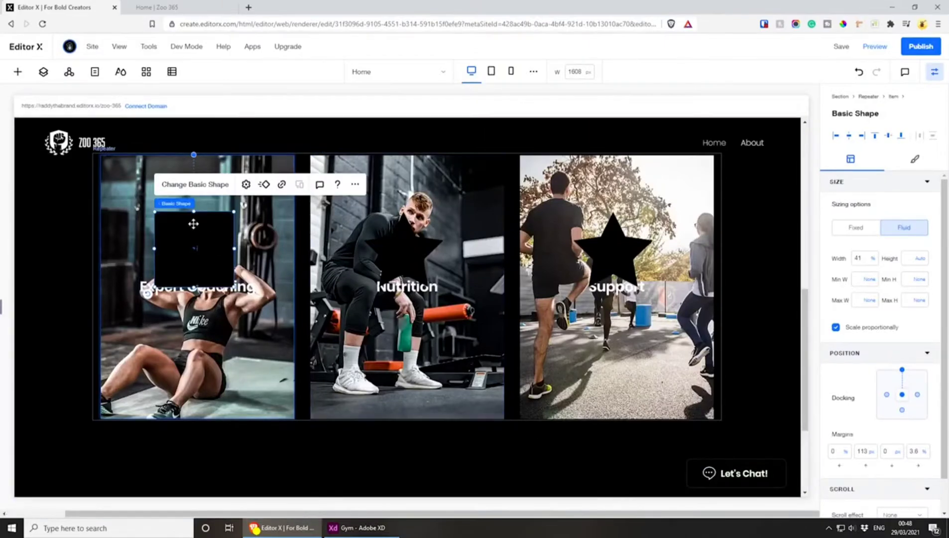
right_click(199, 240)
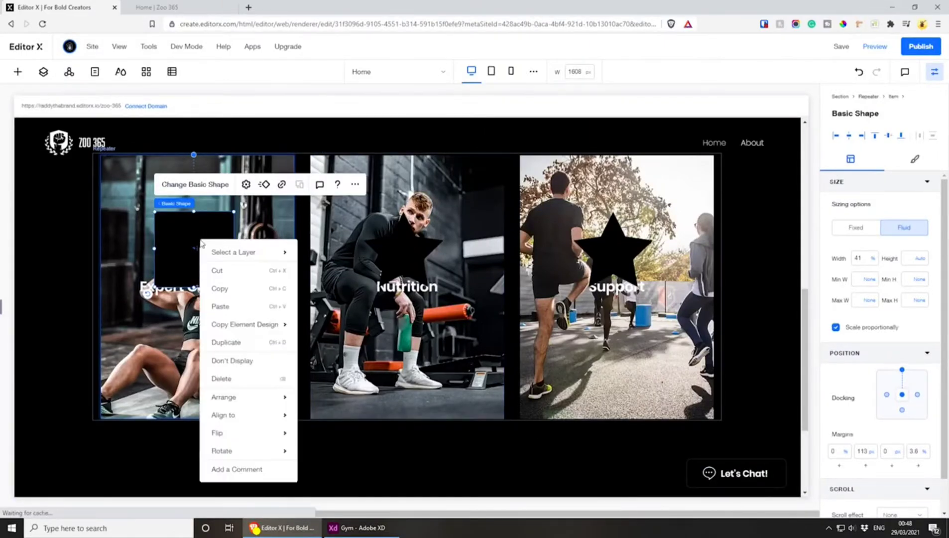
click(175, 240)
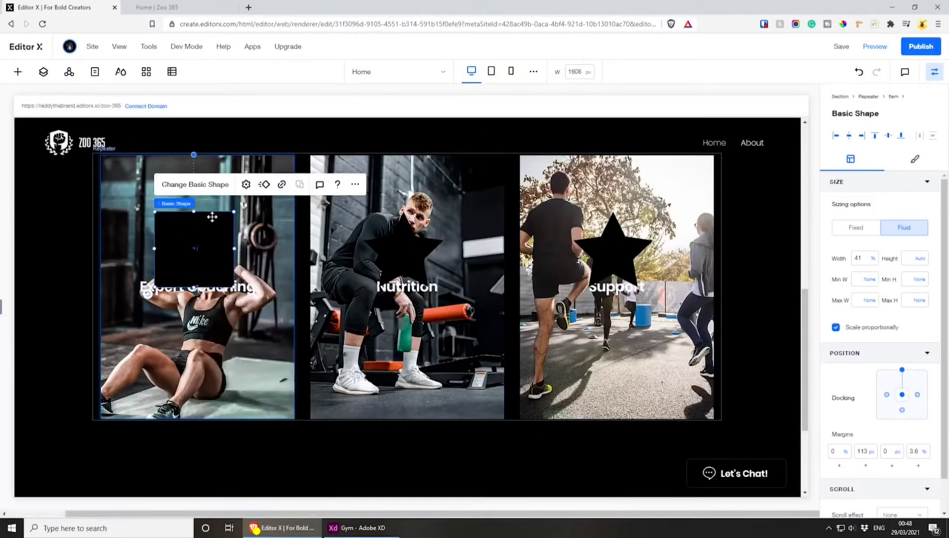
click(246, 185)
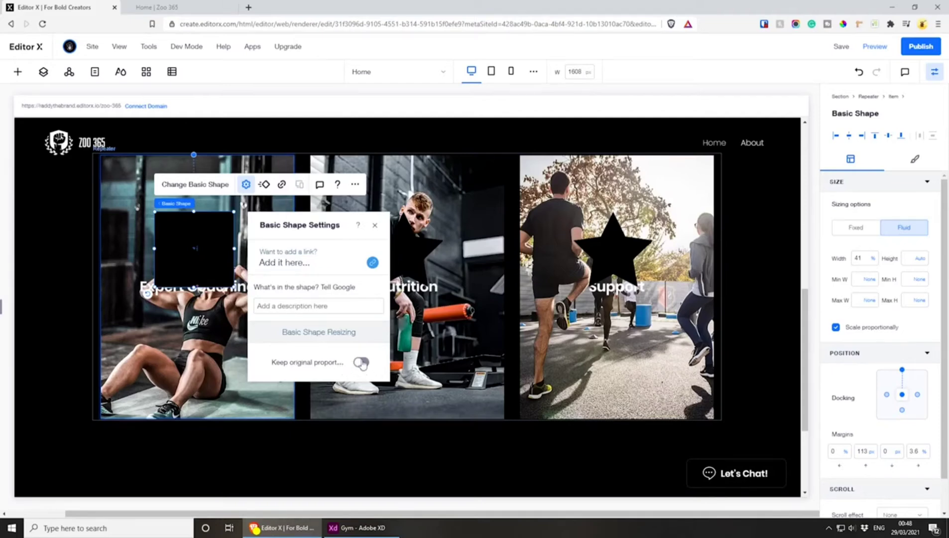
click(181, 228)
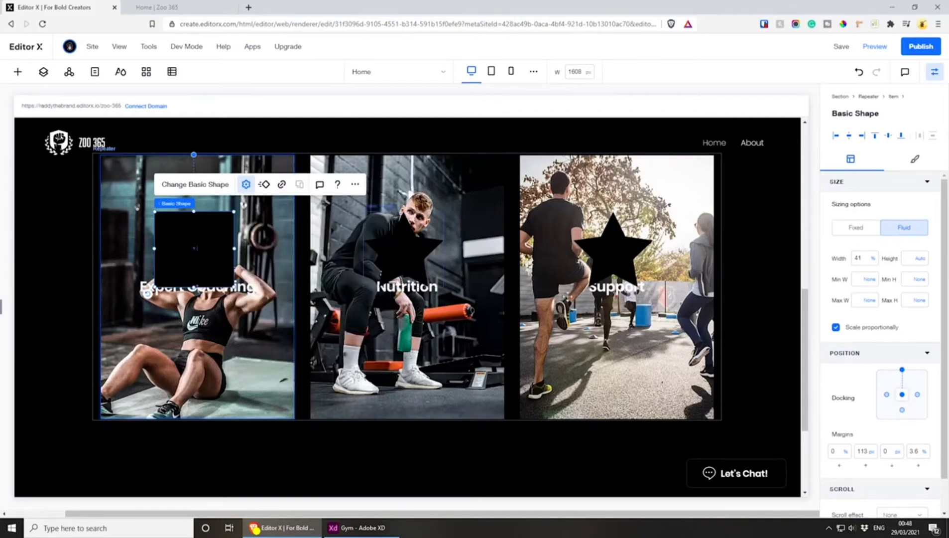
Set the Expert Coaching square's width to 100%, dock it to the card's centre only, and set its top and right margins to 0
click(859, 257)
text(100)
key(Return)
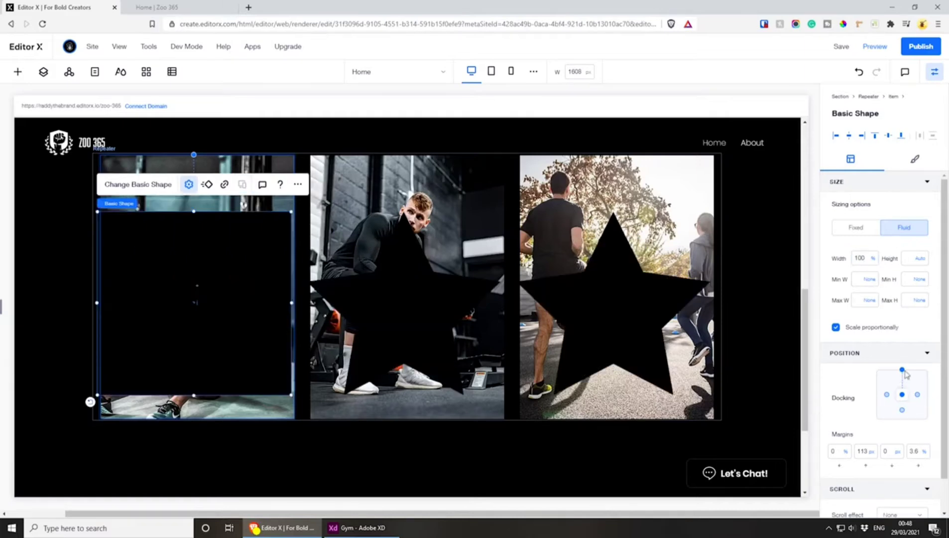
click(902, 395)
text(0)
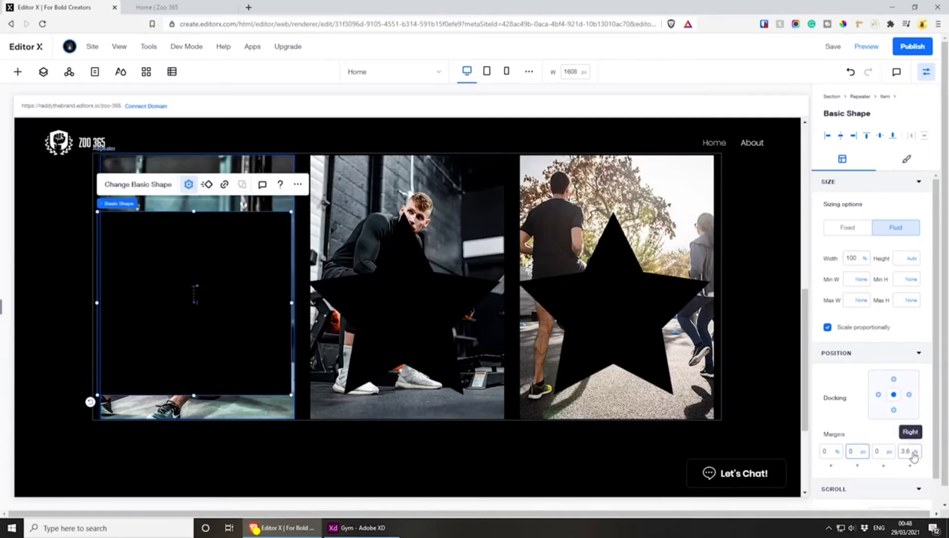
click(909, 453)
key(Return)
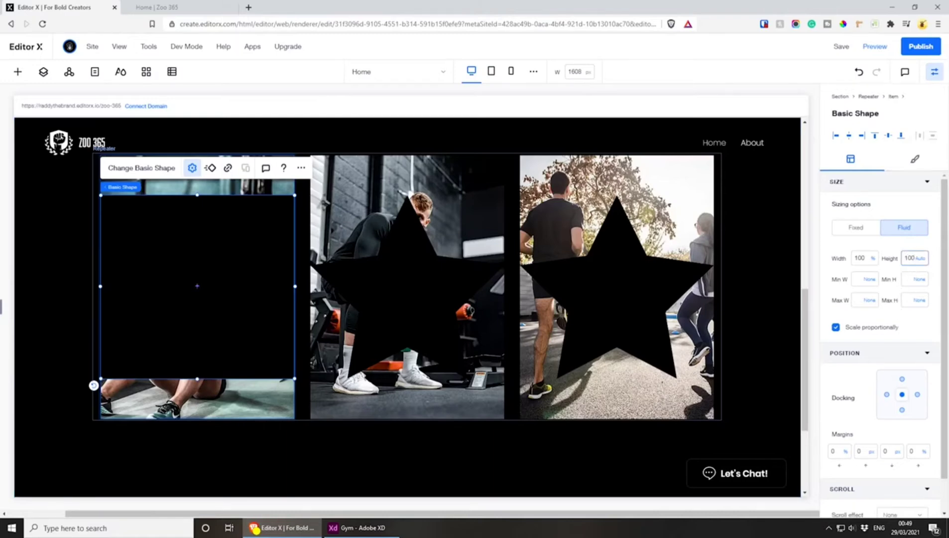
Set the Expert Coaching square's height to 100% so it is no longer scaled proportionally
click(922, 258)
click(914, 242)
click(912, 258)
text(100)
key(Return)
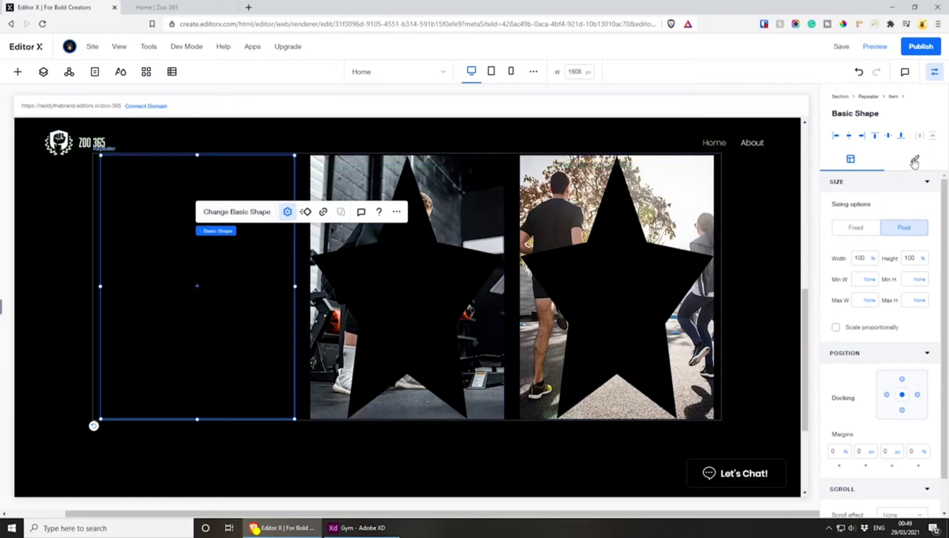
Set the fill opacity of the Expert Coaching square to 55%
click(914, 159)
click(912, 227)
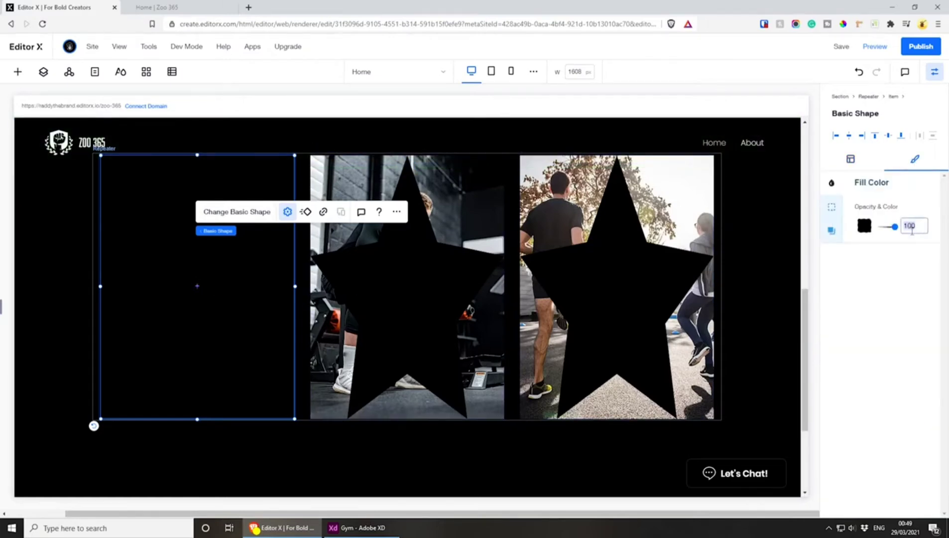
text(55)
click(908, 275)
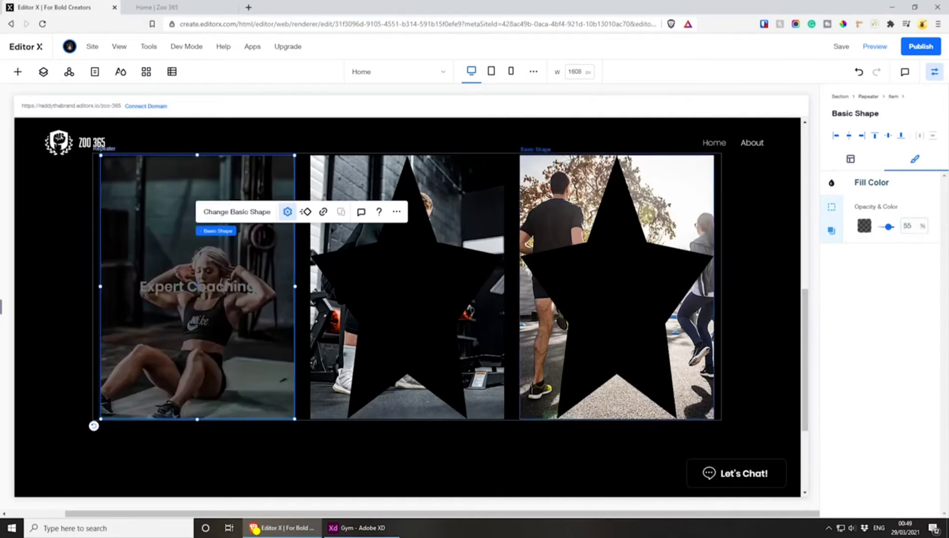
Move the basic shape below the Expert Coaching title and above the image in the layer order
click(43, 73)
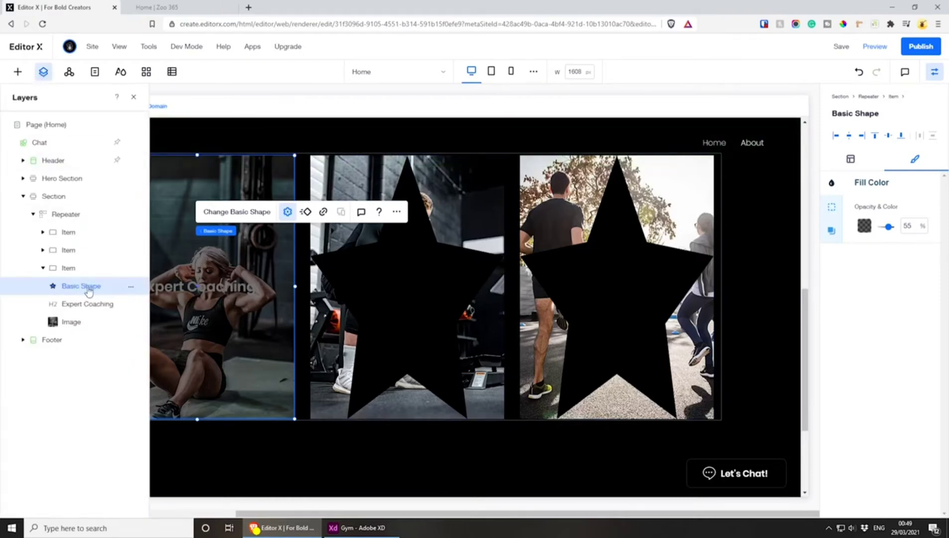
drag(88, 292, 86, 309)
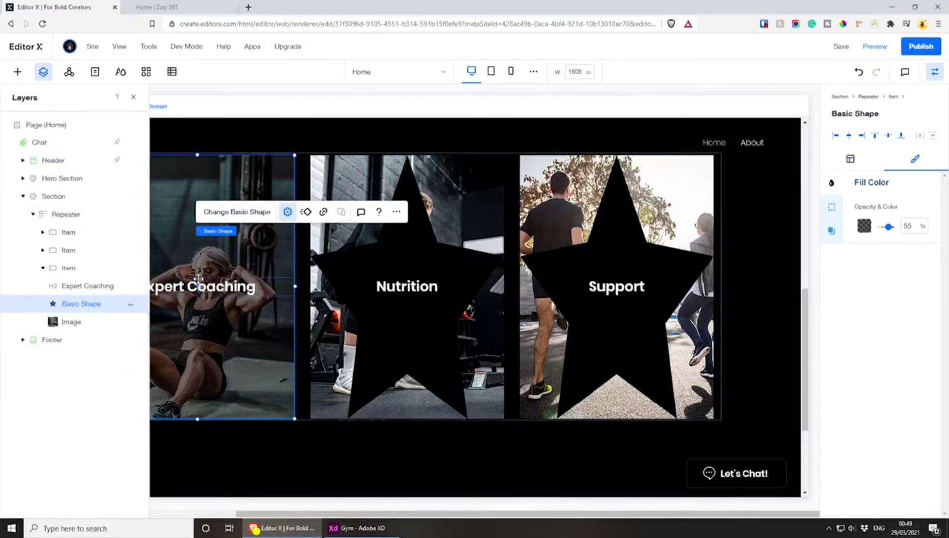
click(132, 97)
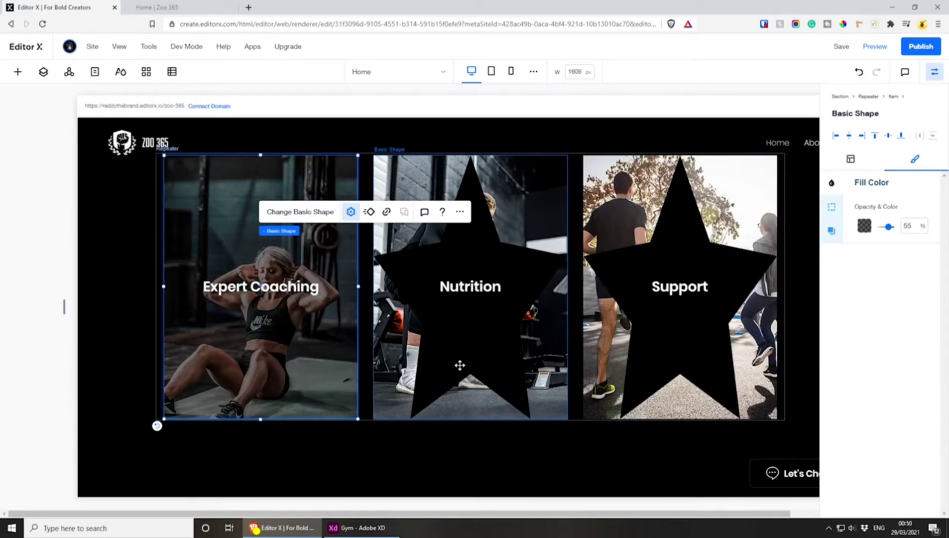
Change the Nutrition card's star to the Square shape and set its fill opacity to 55%
click(459, 365)
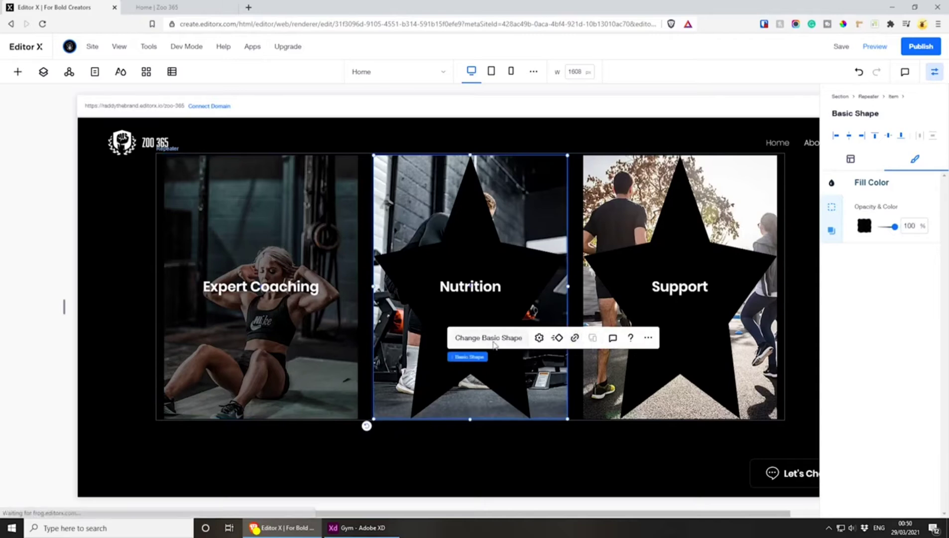
click(488, 337)
click(480, 217)
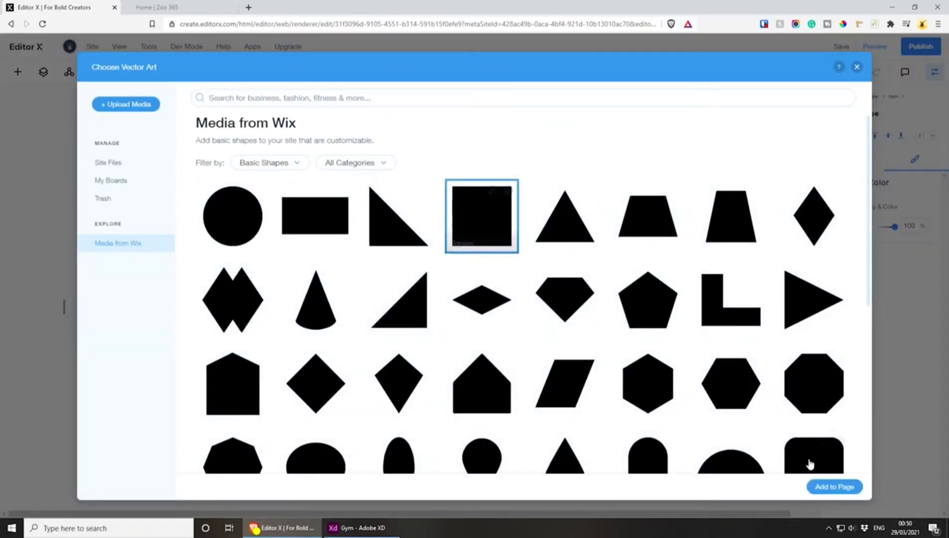
click(821, 486)
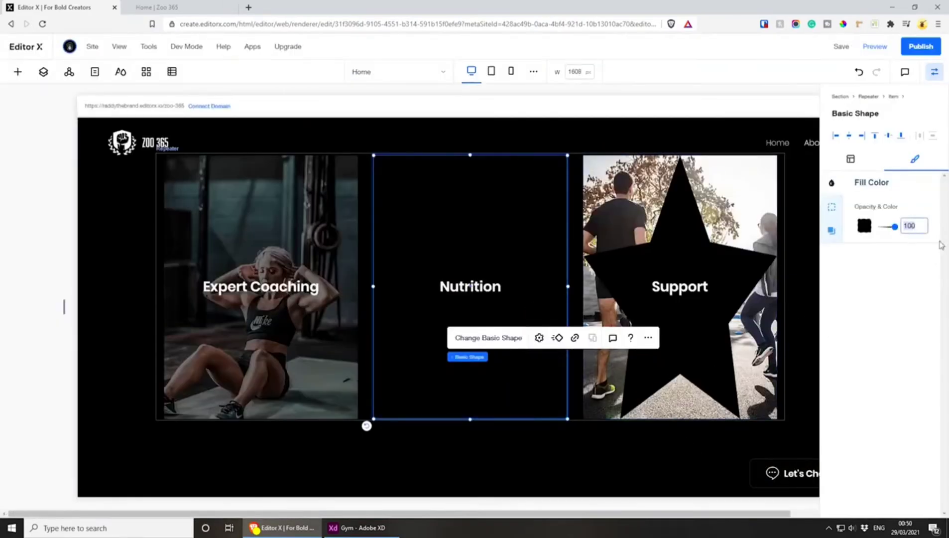
text(55)
key(Return)
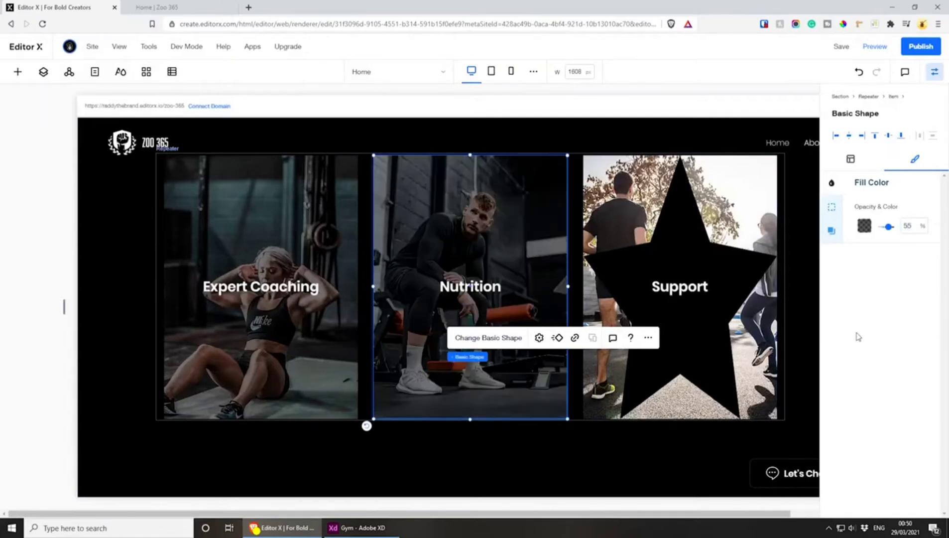
Change the Support card's star to the Square shape and set its fill opacity to 55%
click(693, 360)
click(713, 333)
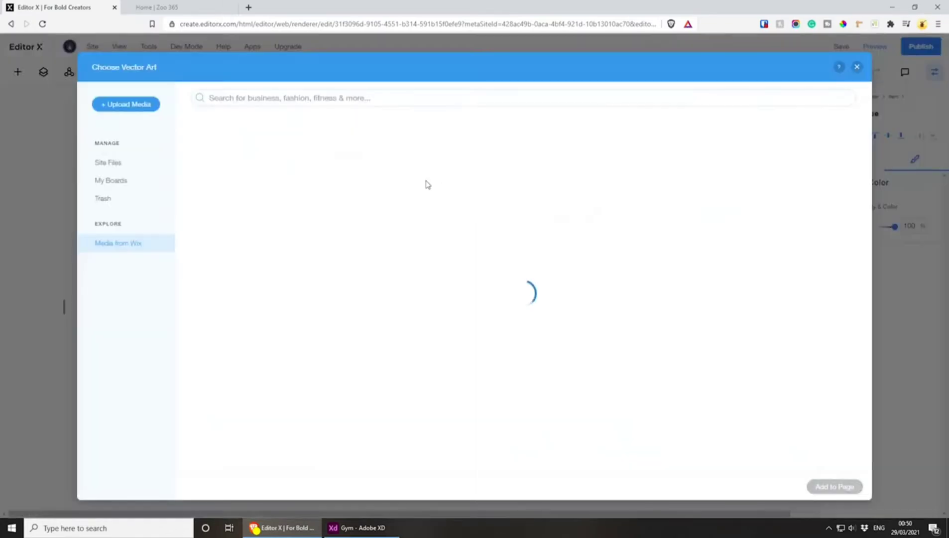
click(460, 206)
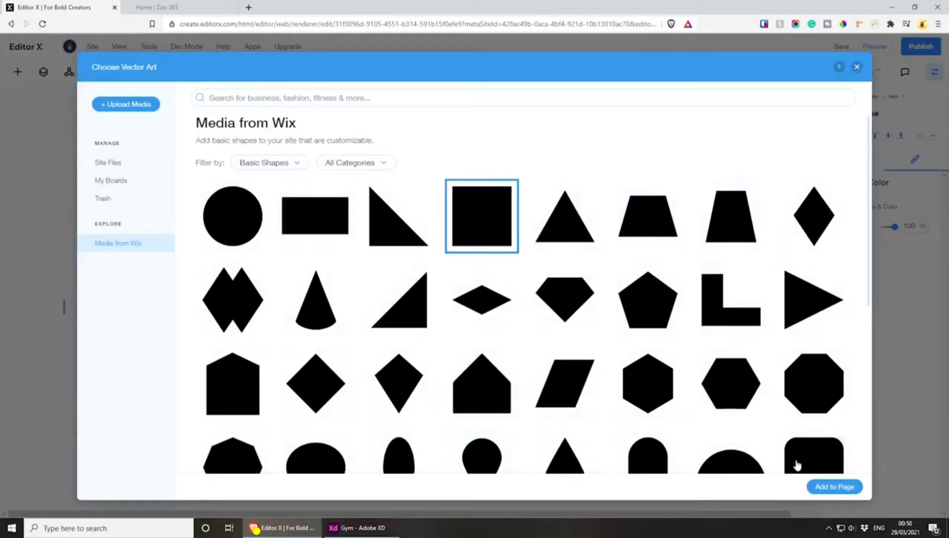
click(819, 485)
click(925, 228)
text(55)
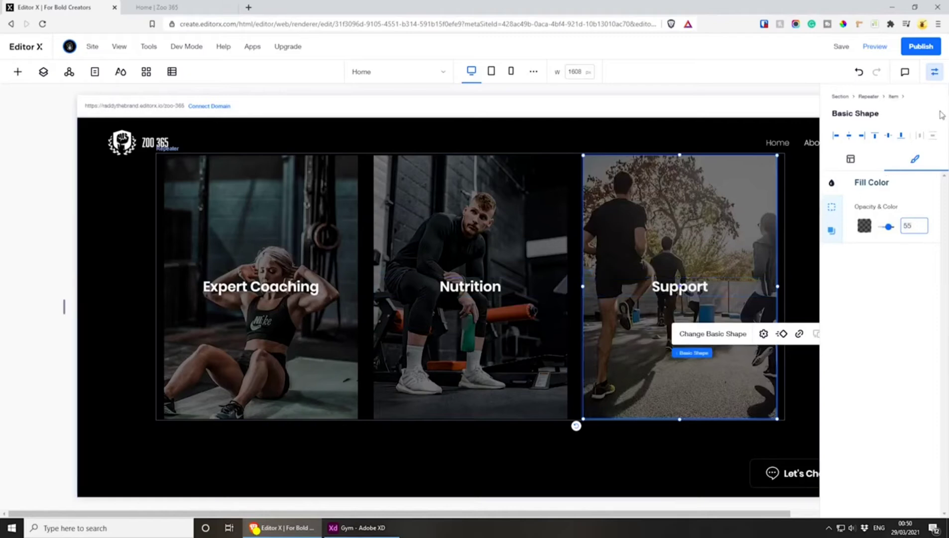
click(934, 75)
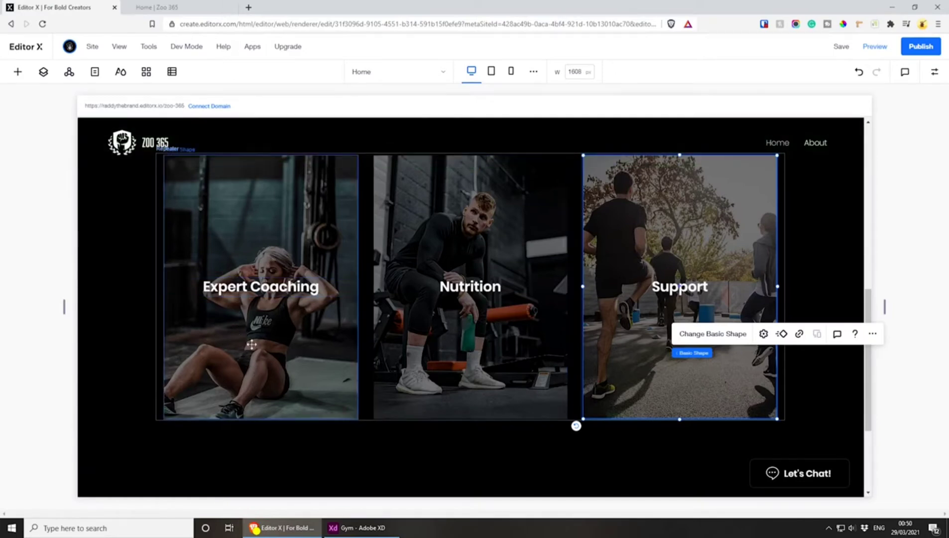
Link the Expert Coaching card's overlay shape to the Home page, opening in the current window
scroll(309, 304, up, 5)
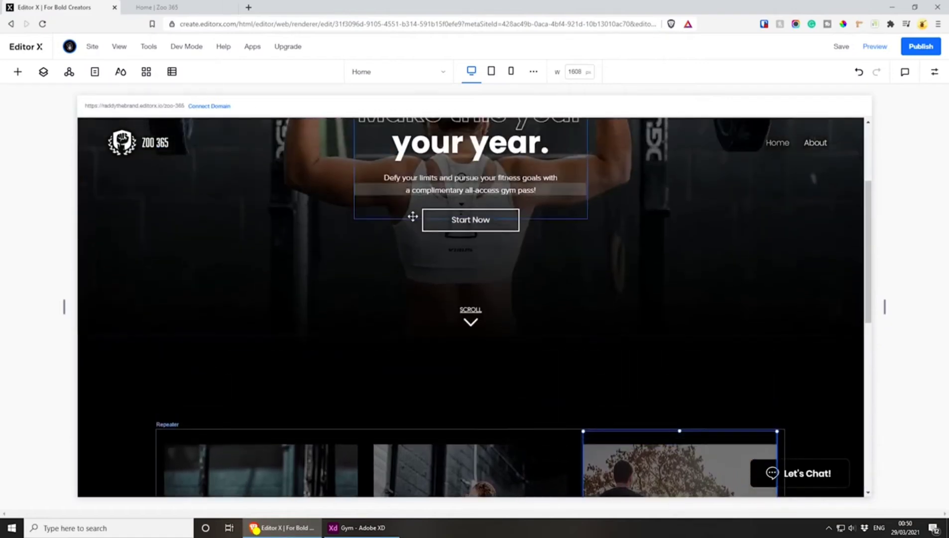
scroll(460, 226, up, 1)
scroll(460, 227, down, 5)
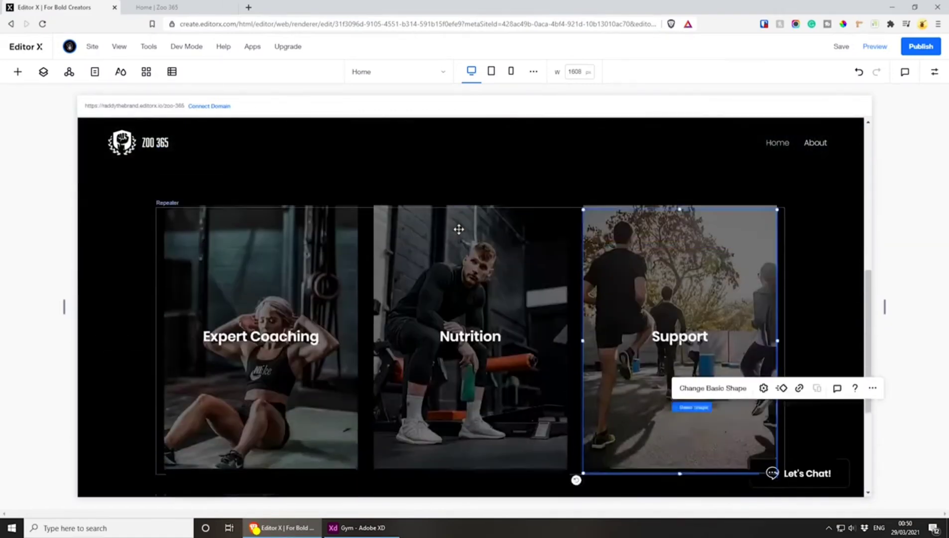
scroll(241, 271, down, 2)
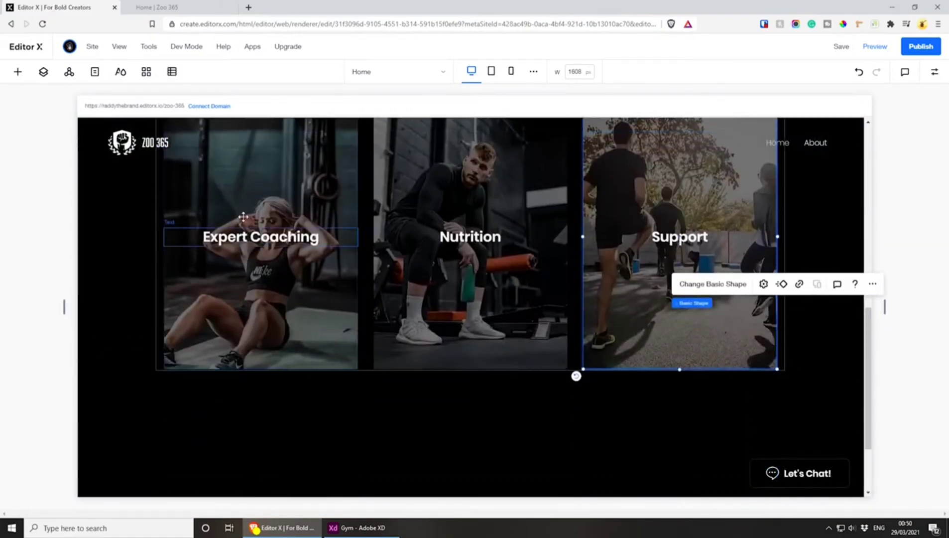
click(271, 330)
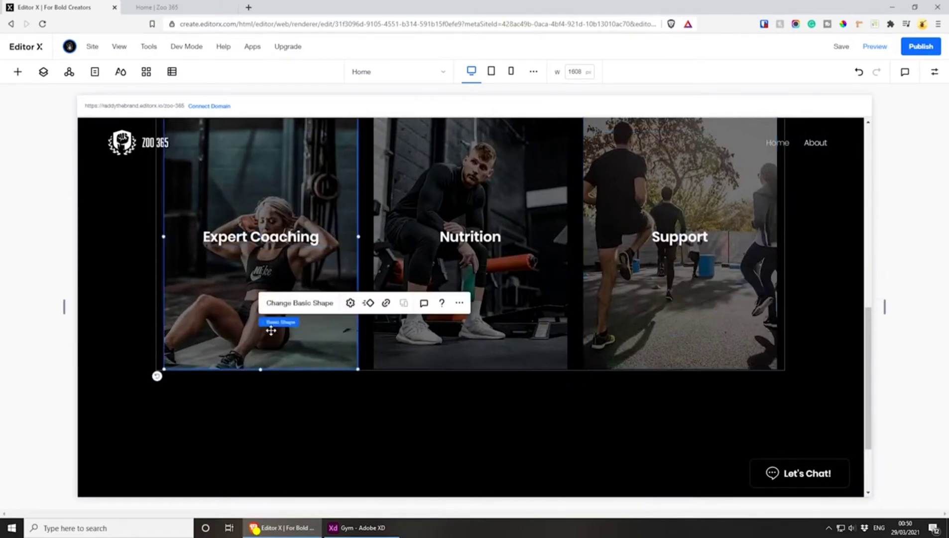
click(386, 302)
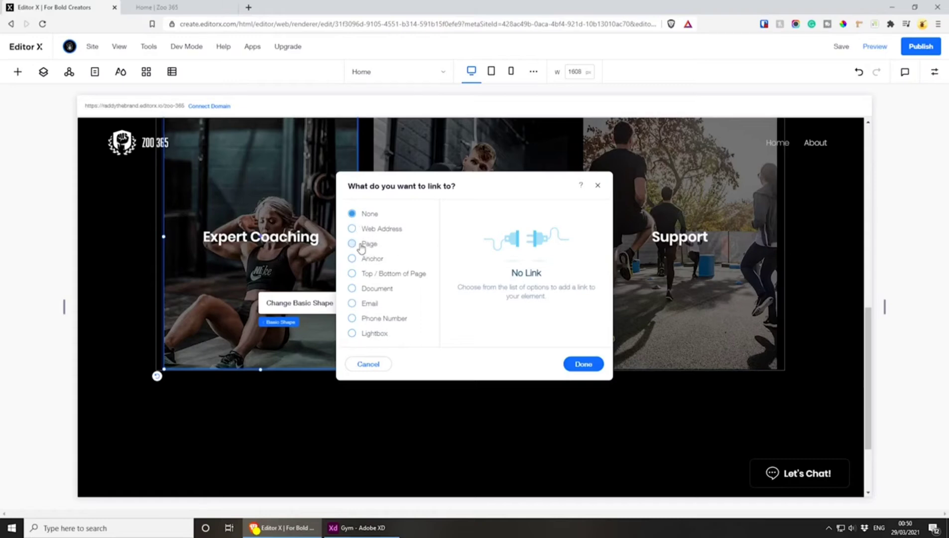
click(353, 243)
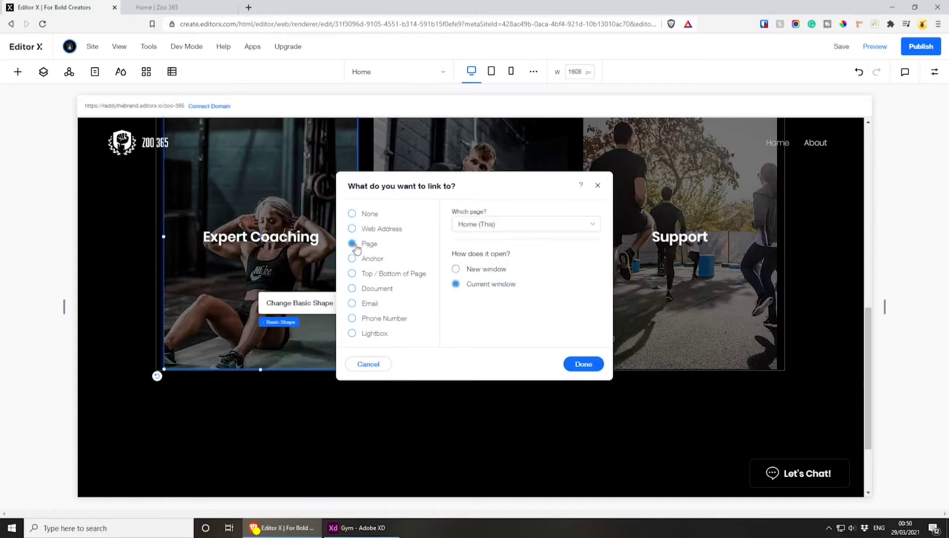
click(524, 225)
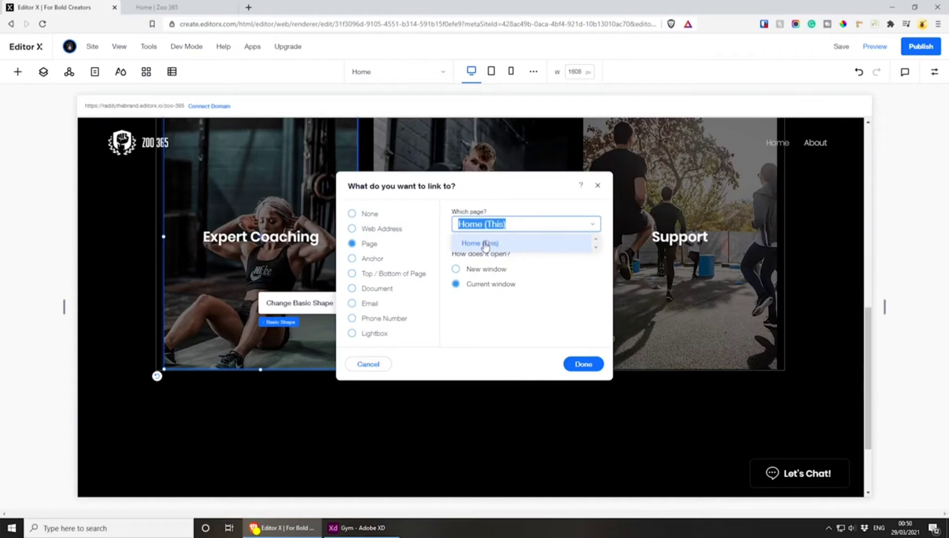
click(486, 243)
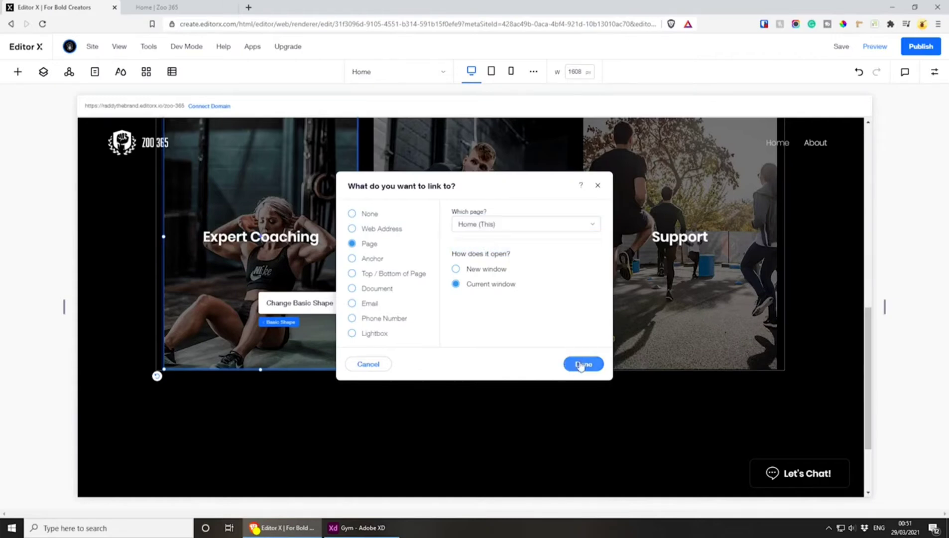
click(583, 364)
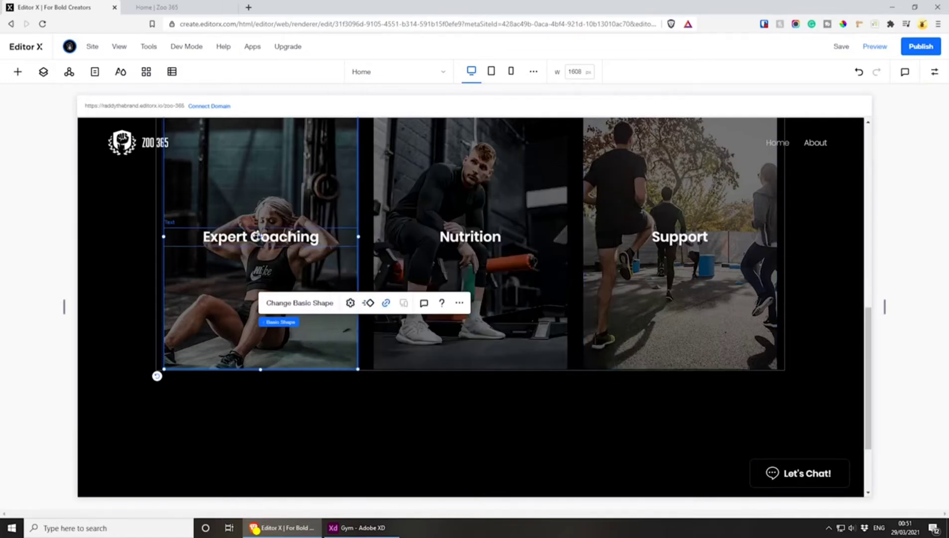
Inspect the Expert Coaching card's title, its repeater item and its overlay shape, including their design settings
click(264, 245)
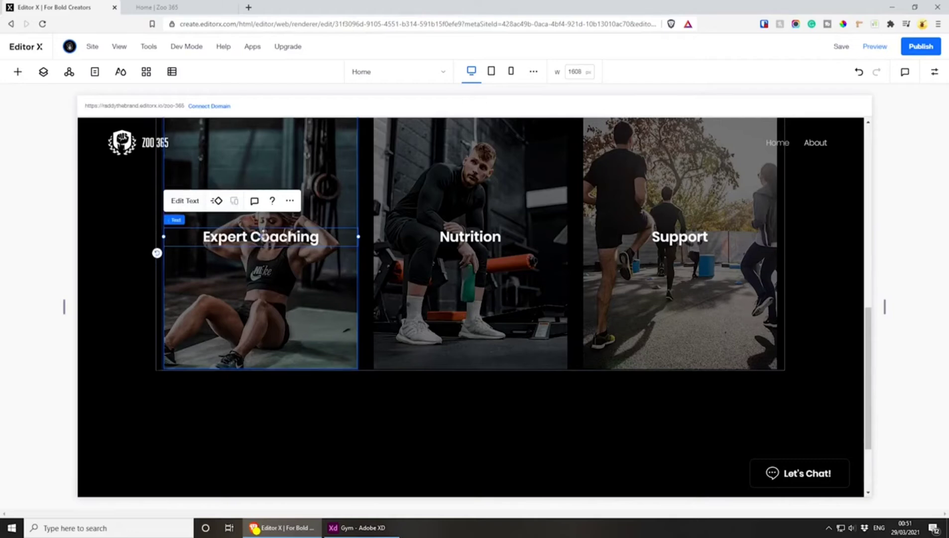
scroll(286, 278, up, 1)
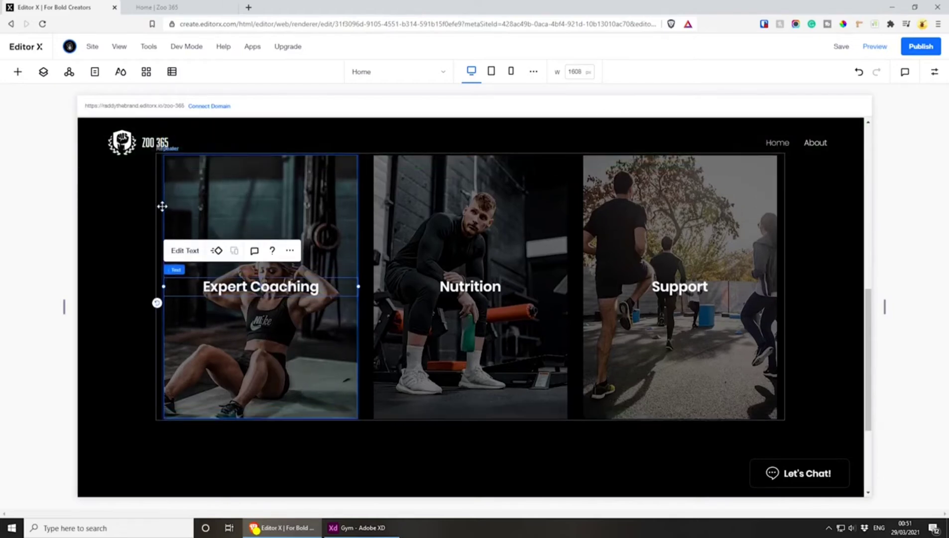
mouse_move(176, 272)
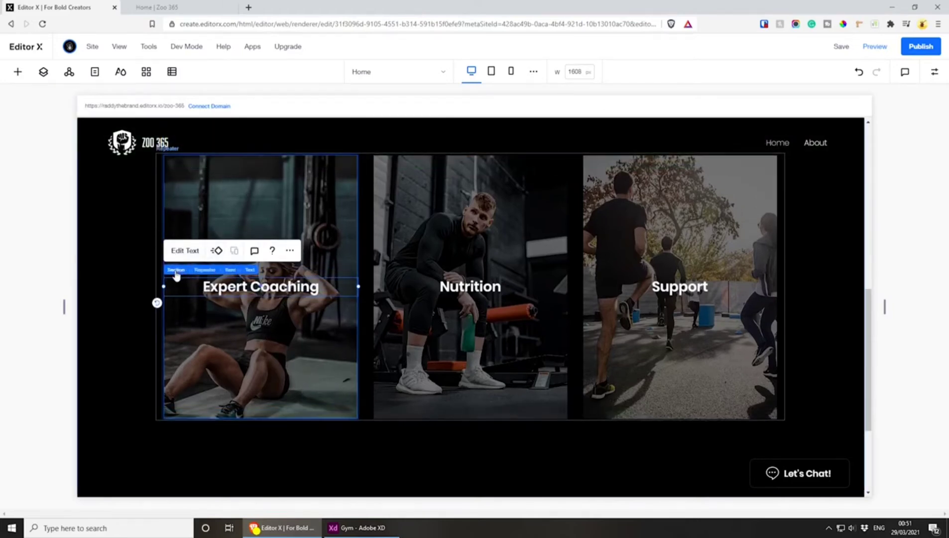
click(230, 270)
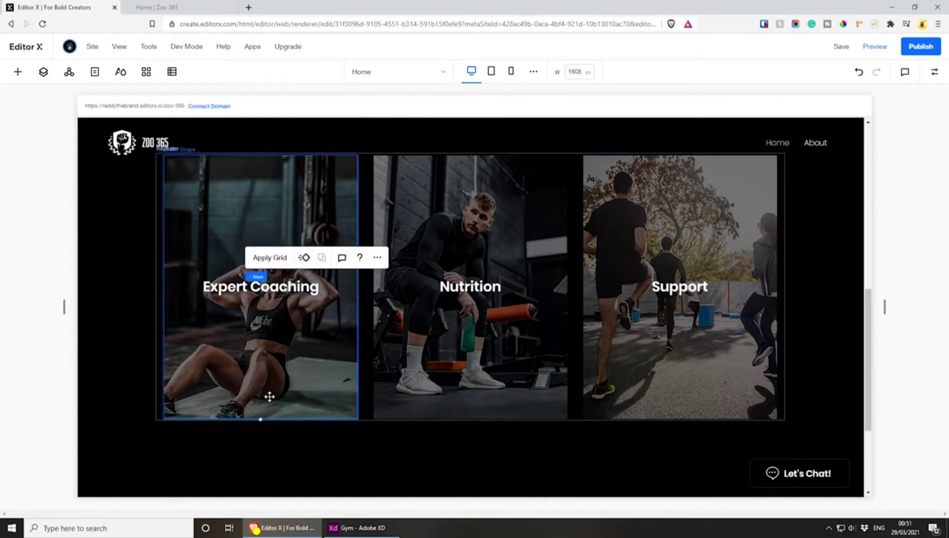
click(935, 72)
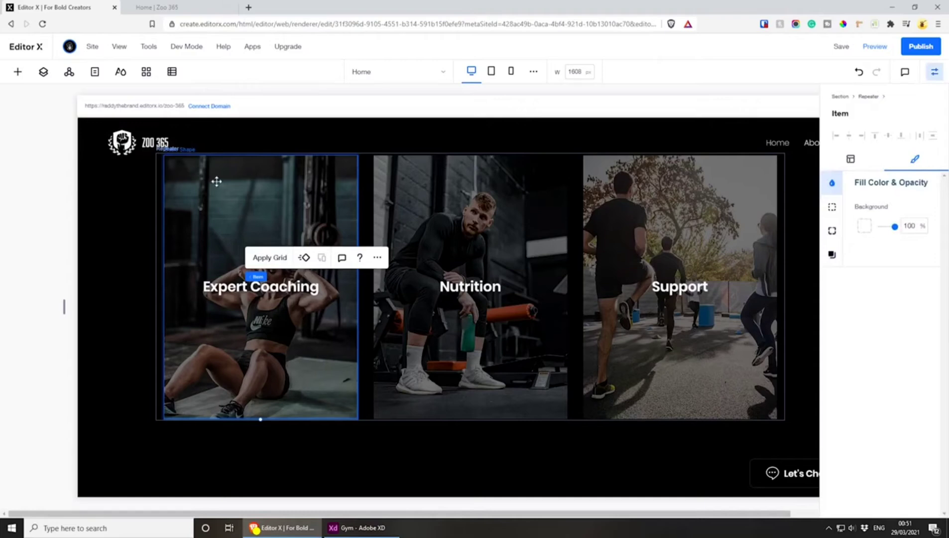
click(234, 173)
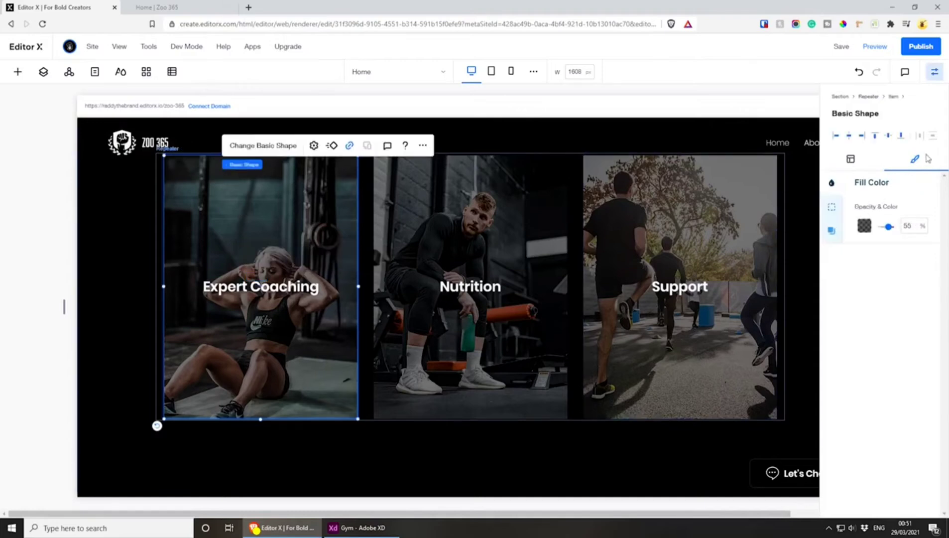
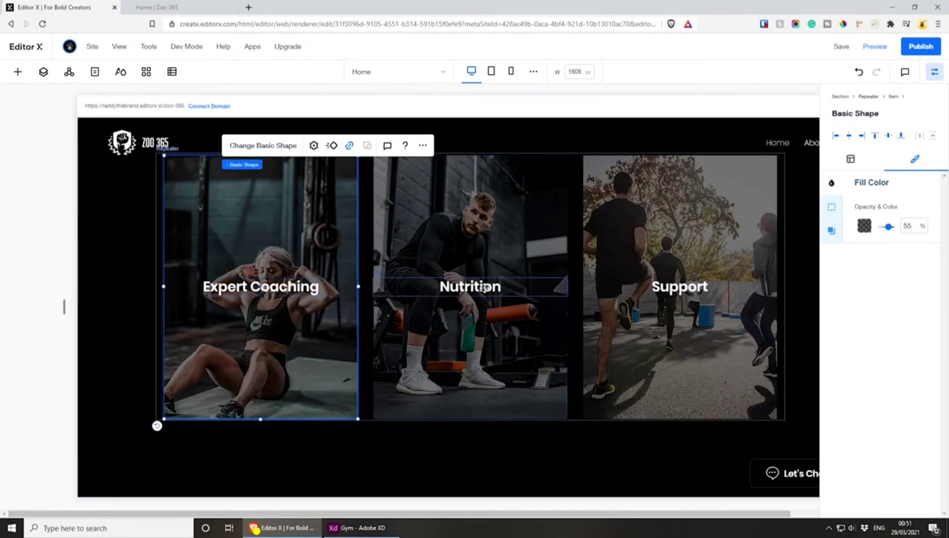
Save the site and publish the updated repeater with its overlay shapes
click(483, 287)
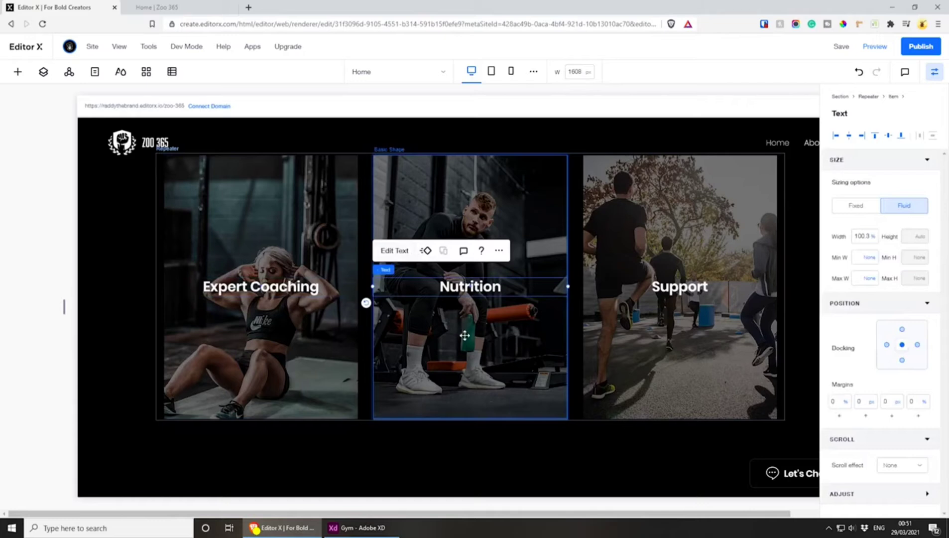
click(844, 50)
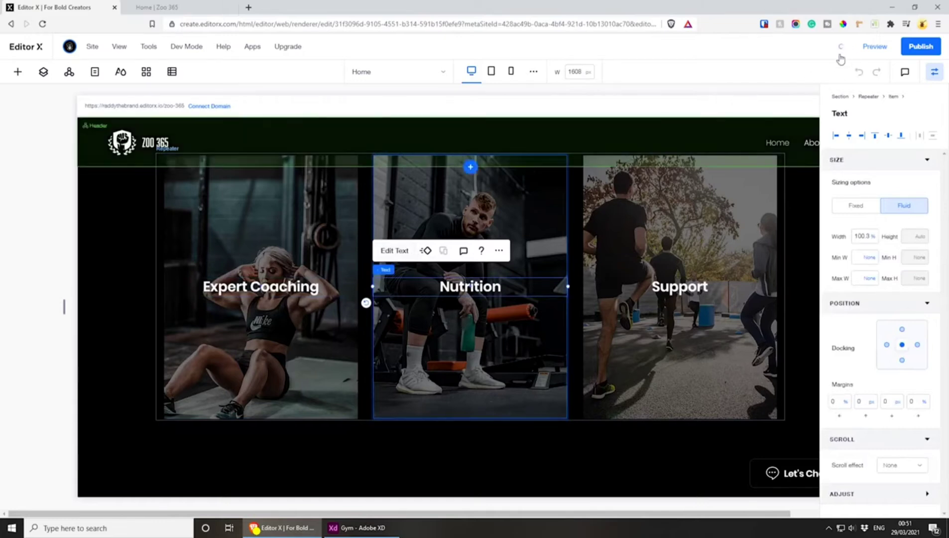
click(912, 50)
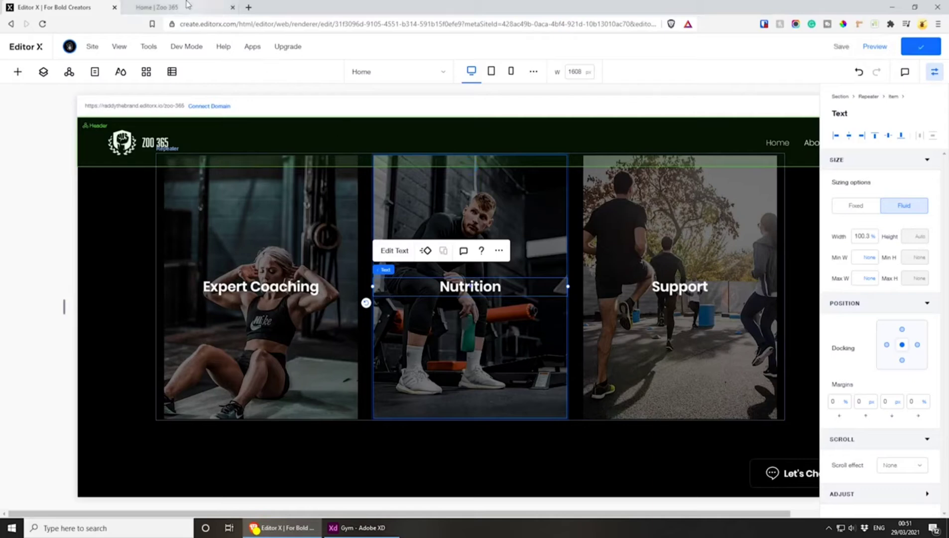
drag(594, 513, 648, 506)
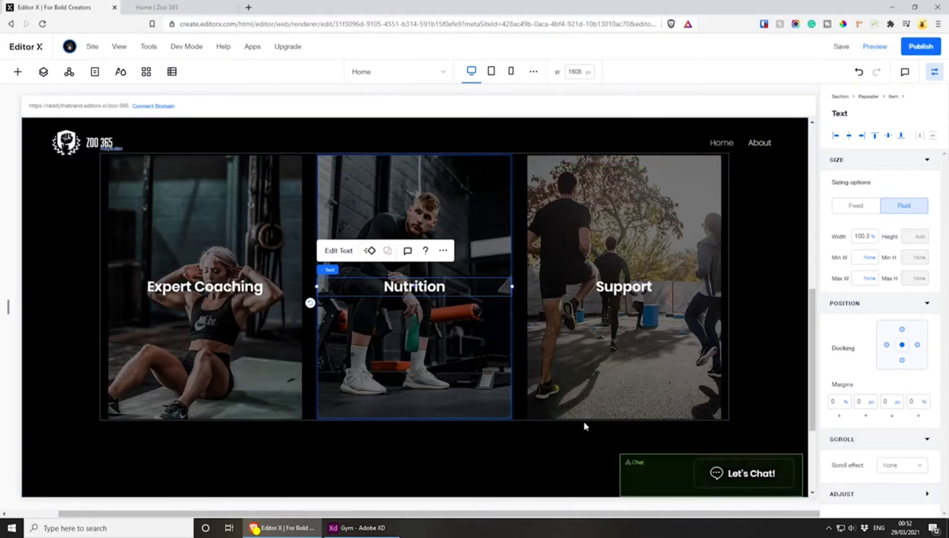
Switch to the live Zoo 365 page, reload it and check how the three repeater cards and their titles look
key(ctrl+Tab)
key(F5)
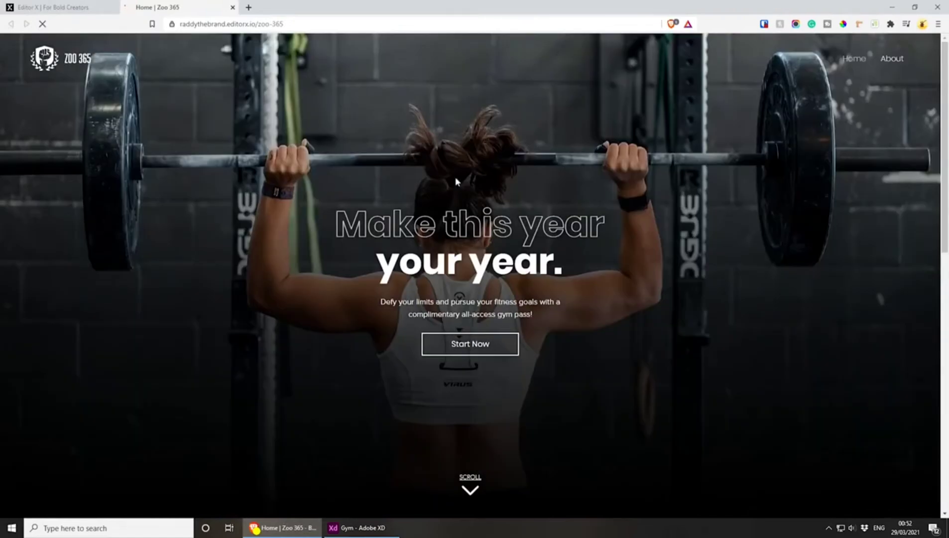
scroll(538, 184, down, 8)
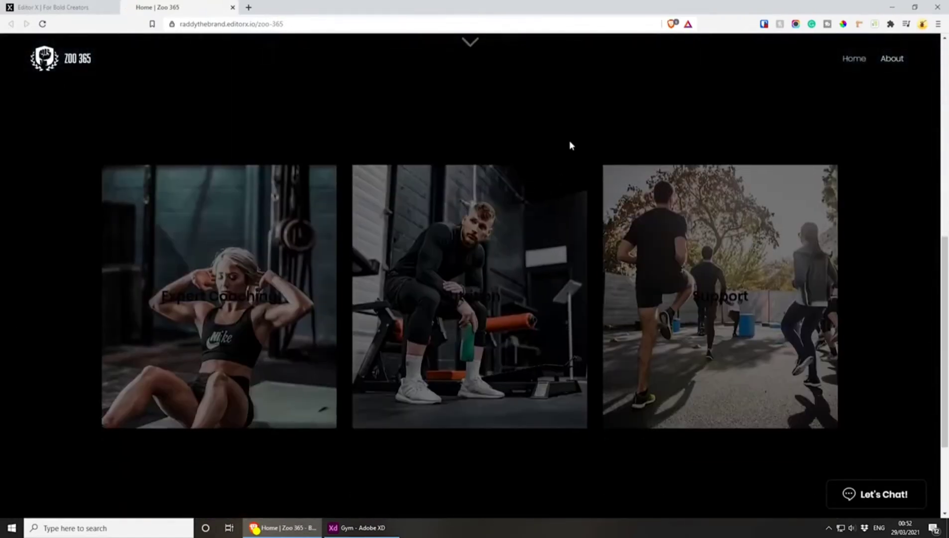
scroll(560, 132, down, 1)
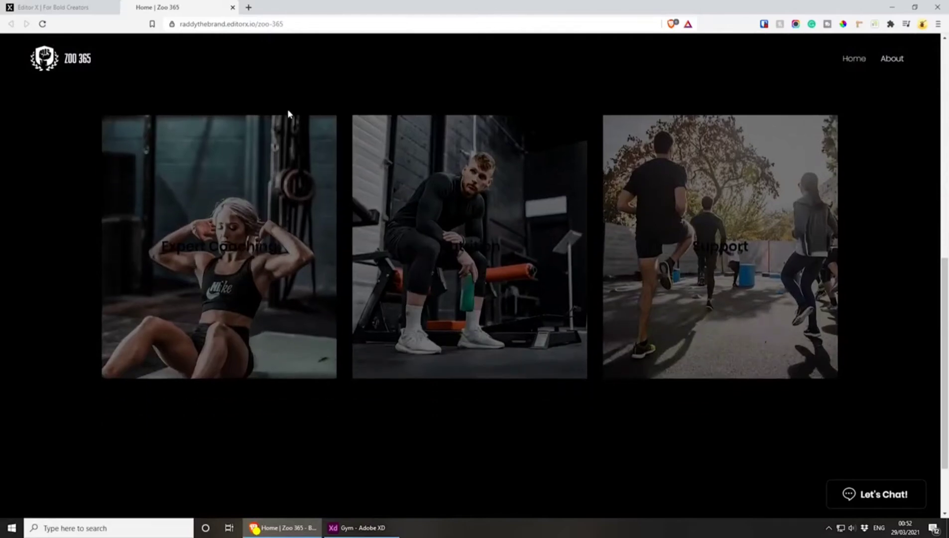
scroll(357, 317, up, 2)
scroll(358, 319, down, 1)
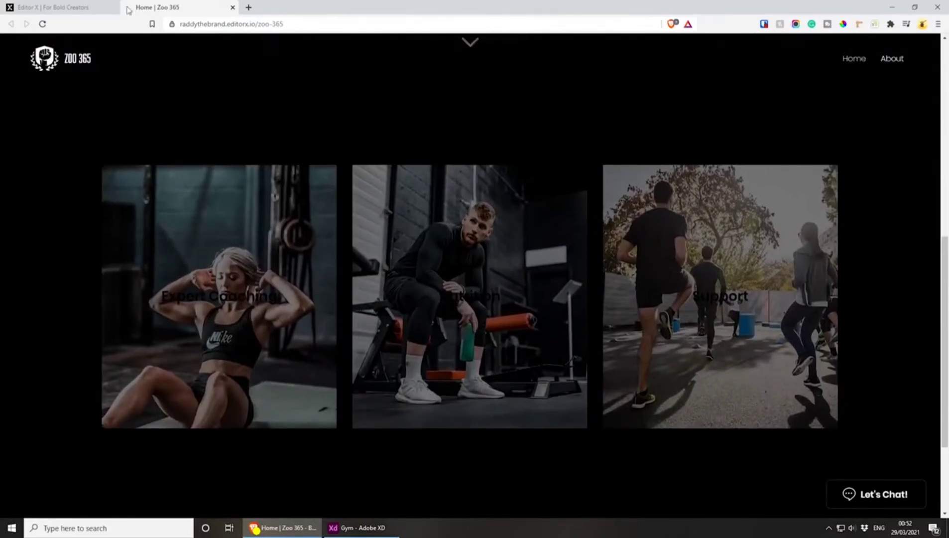
Back in the editor, set the Expert Coaching title's text color to white #FFFFFF, and save and publish the site
click(70, 7)
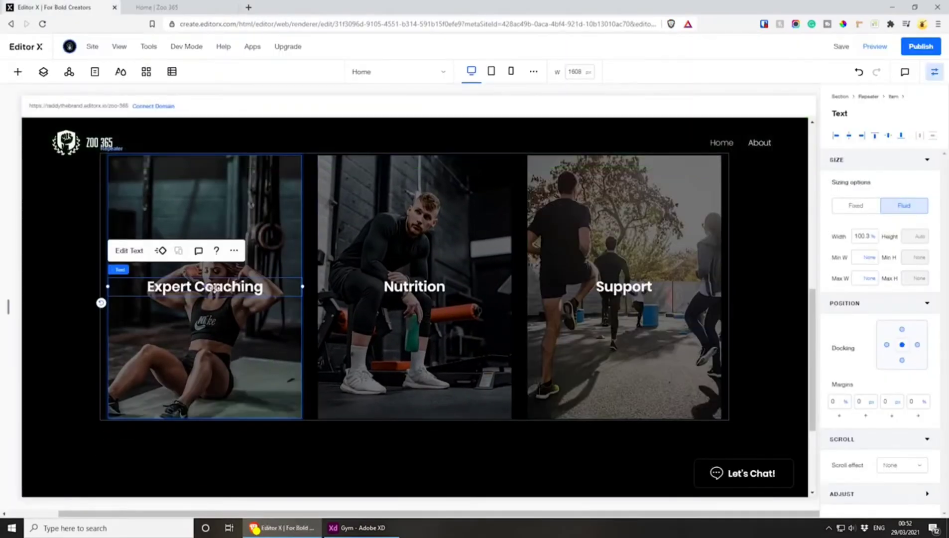
click(128, 251)
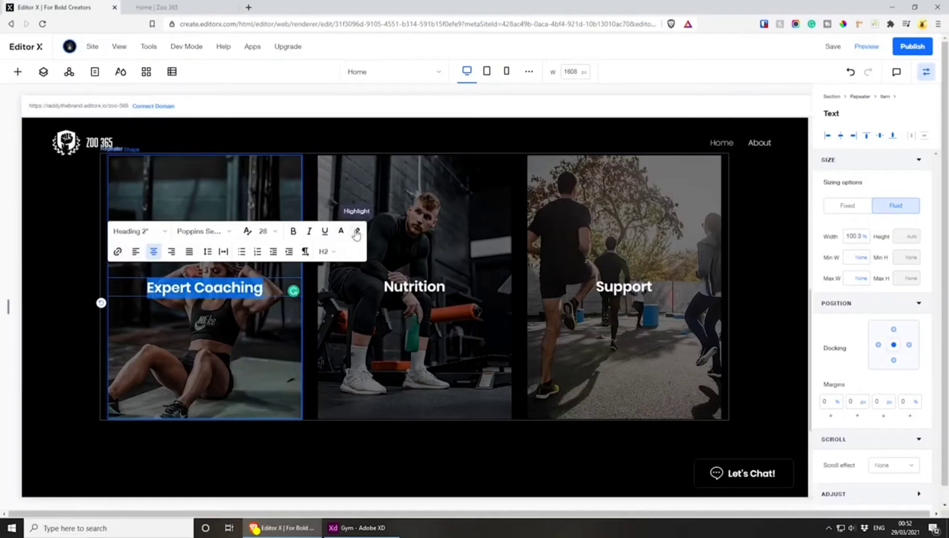
click(340, 231)
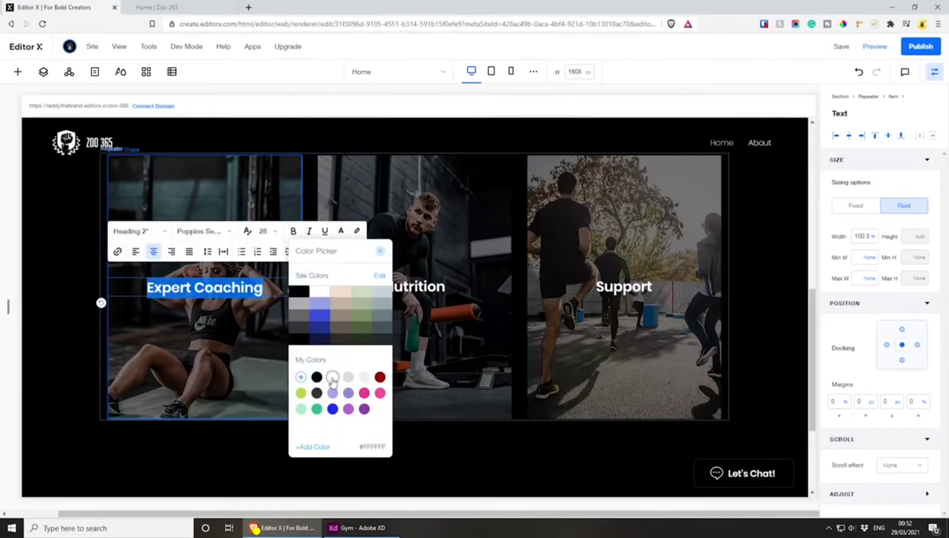
click(332, 378)
click(841, 48)
click(920, 50)
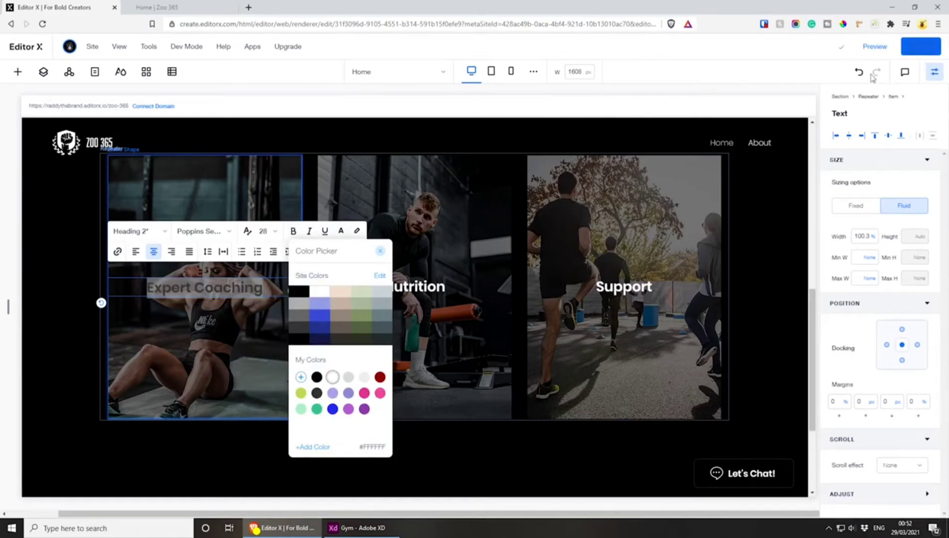
Reload the live Zoo 365 page and check the card titles' color and whether the Expert Coaching title is linked
click(170, 7)
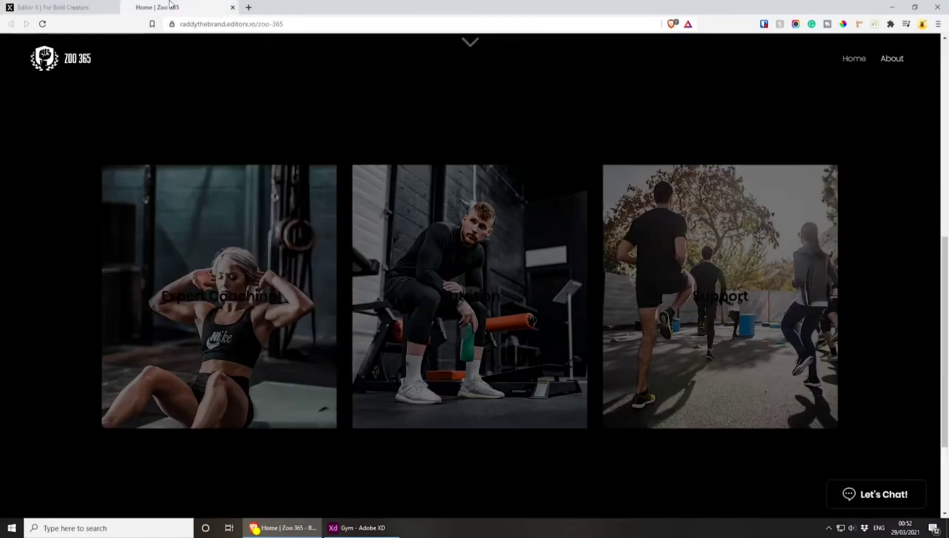
key(F5)
scroll(224, 188, up, 5)
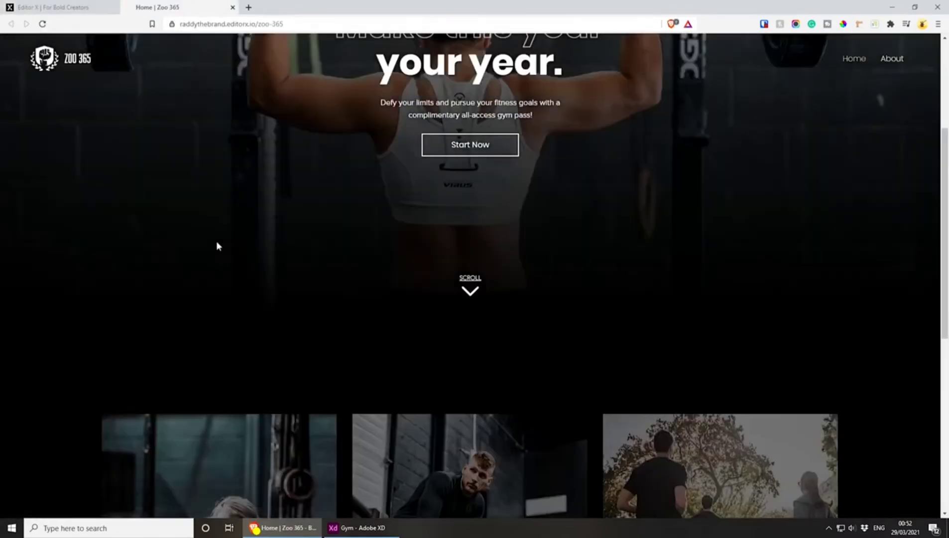
scroll(216, 244, down, 4)
scroll(216, 245, down, 2)
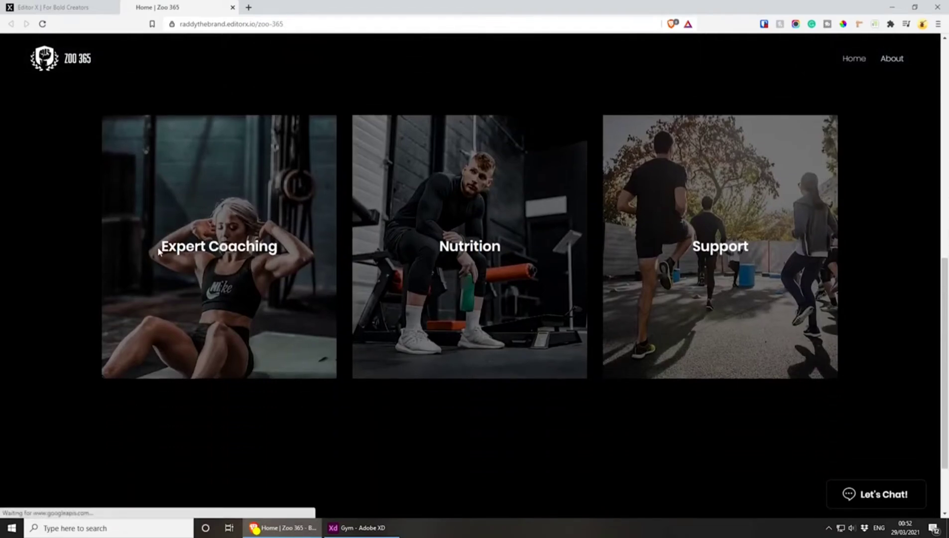
drag(167, 251, 270, 254)
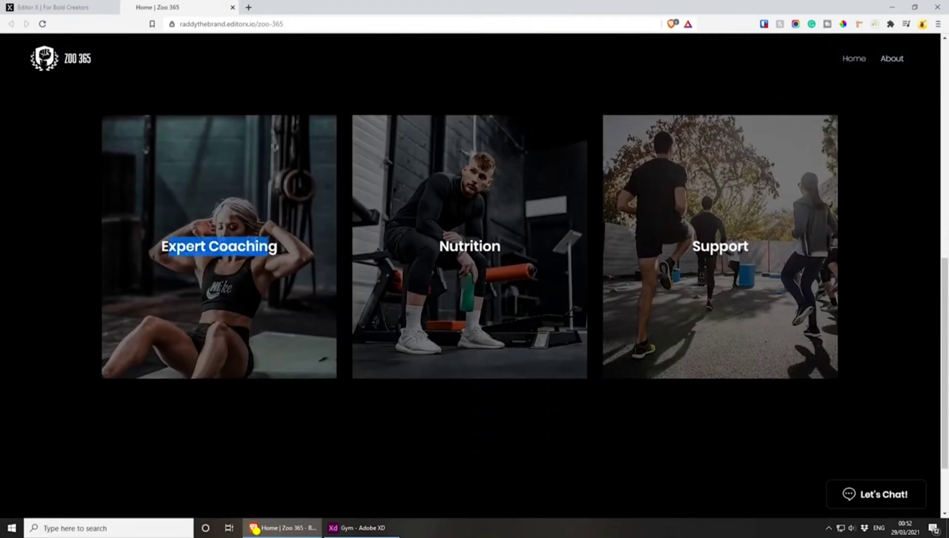
click(277, 428)
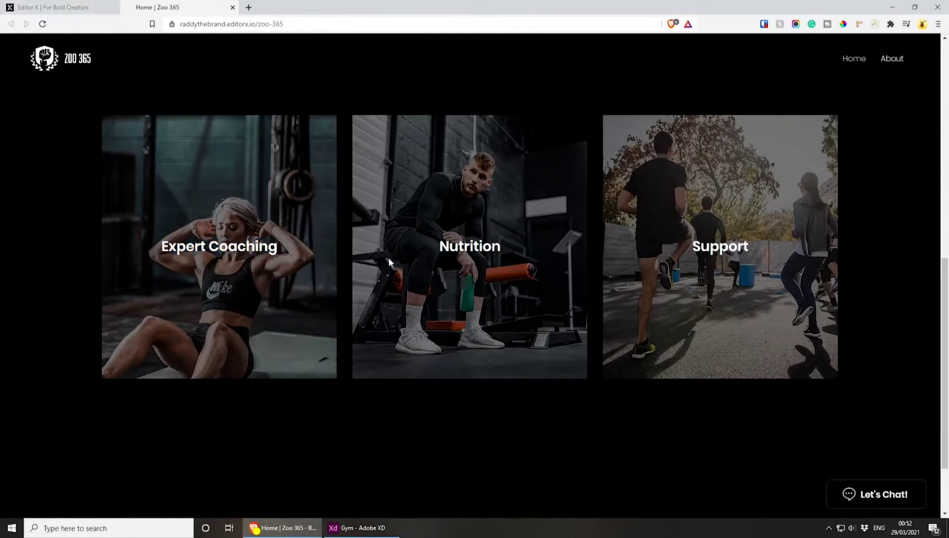
Return to the editor and link the Expert Coaching title text to the Home page, opening in the current window
click(7, 7)
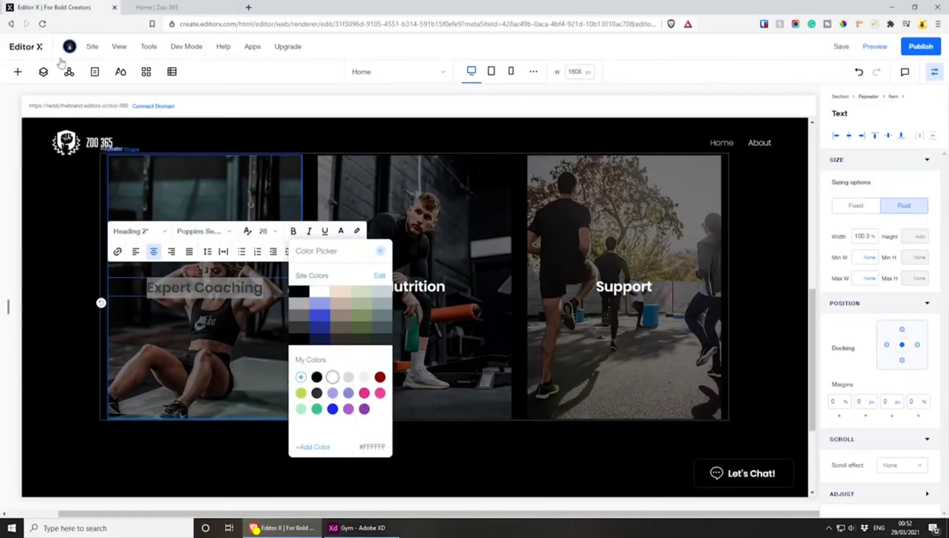
click(116, 252)
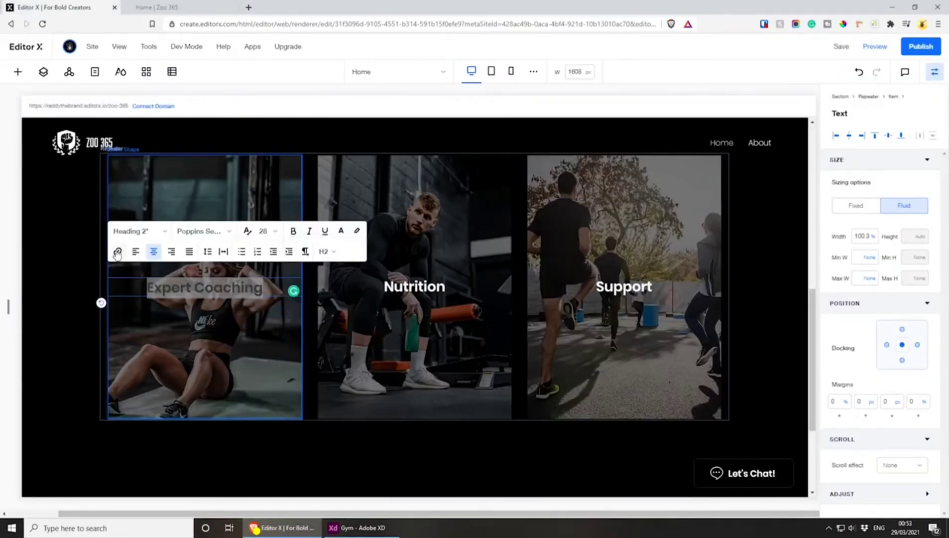
click(117, 252)
click(366, 244)
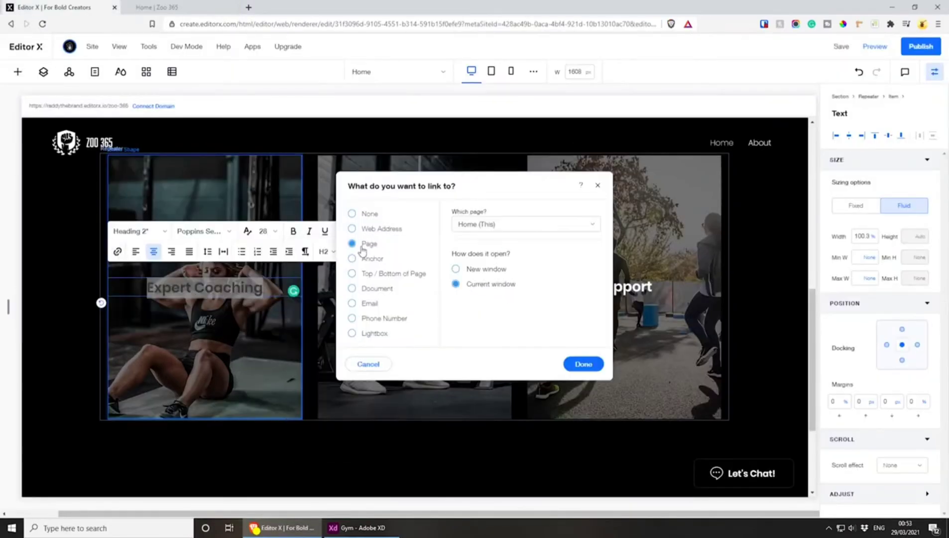
click(583, 364)
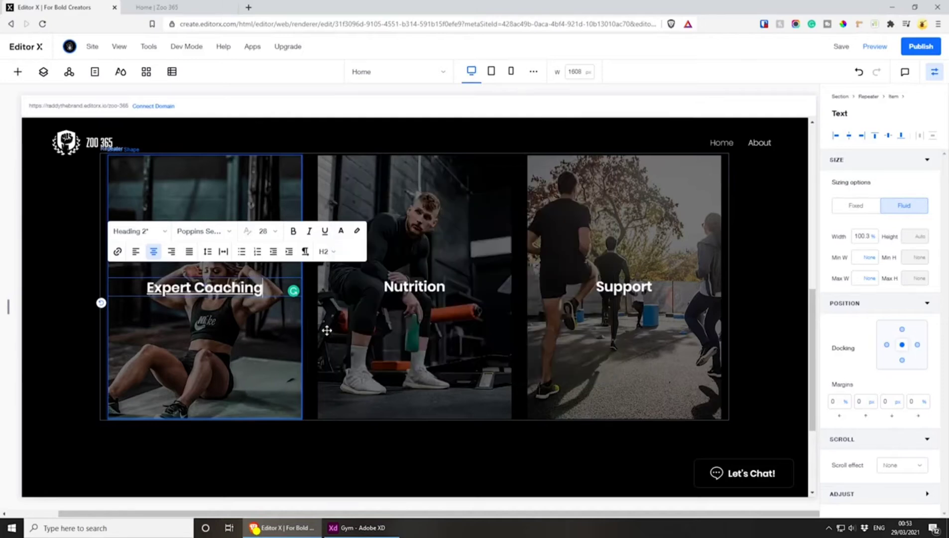
click(118, 252)
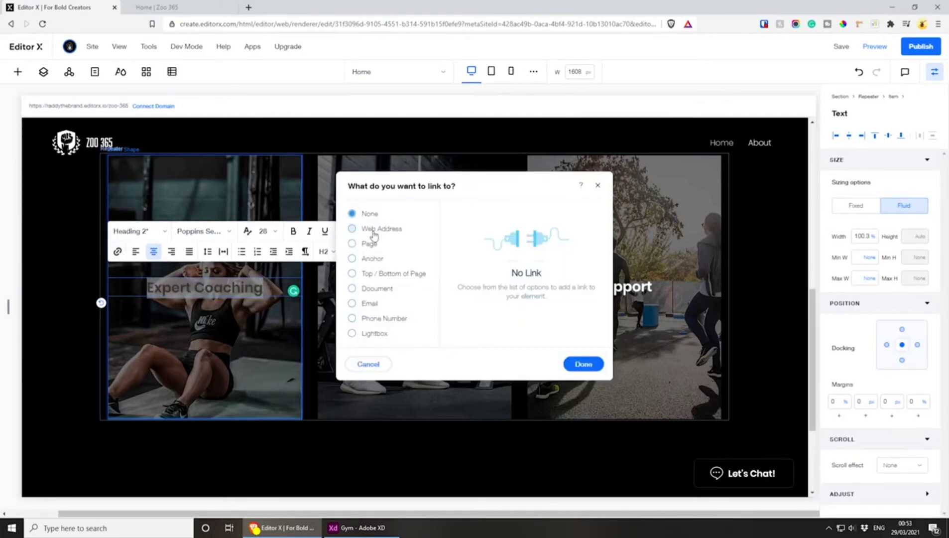
click(363, 244)
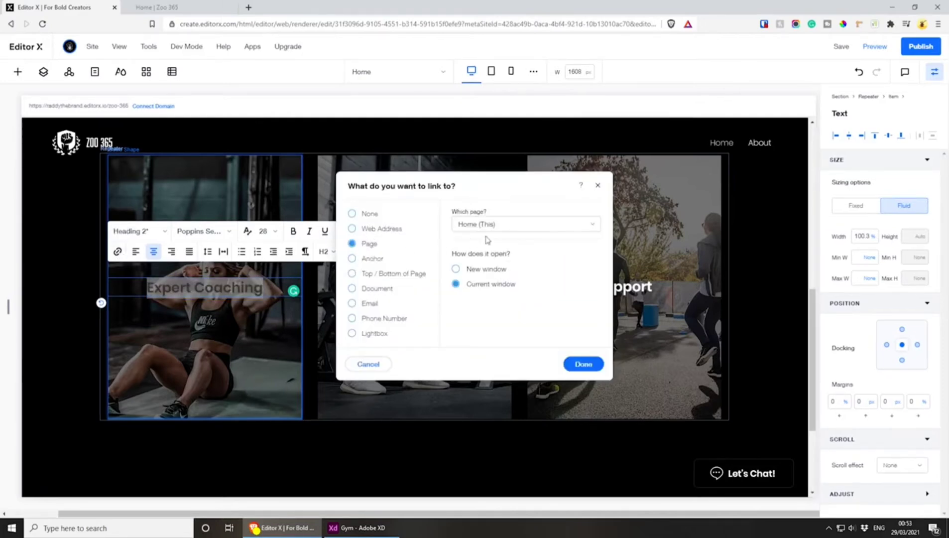
click(584, 364)
Remove the underline from the linked Expert Coaching title
drag(265, 289, 138, 300)
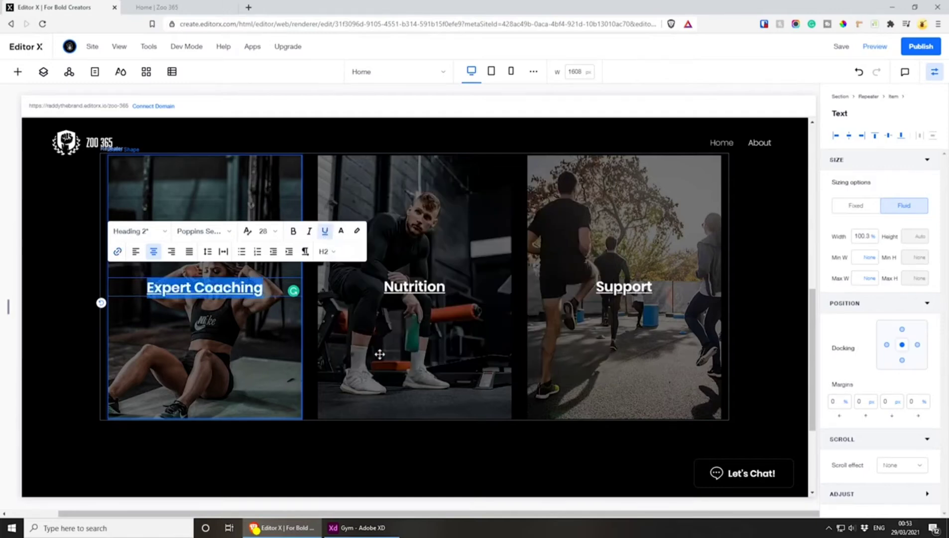
click(426, 295)
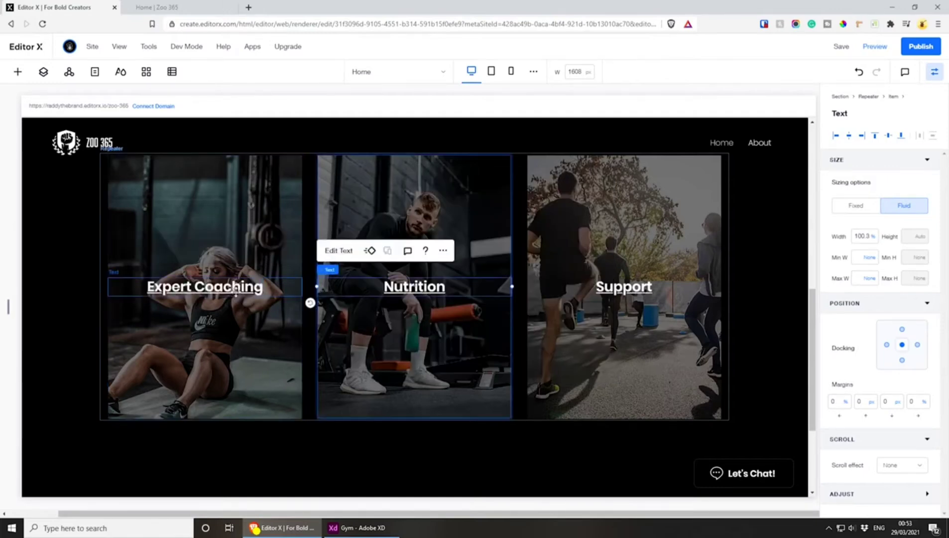
click(235, 292)
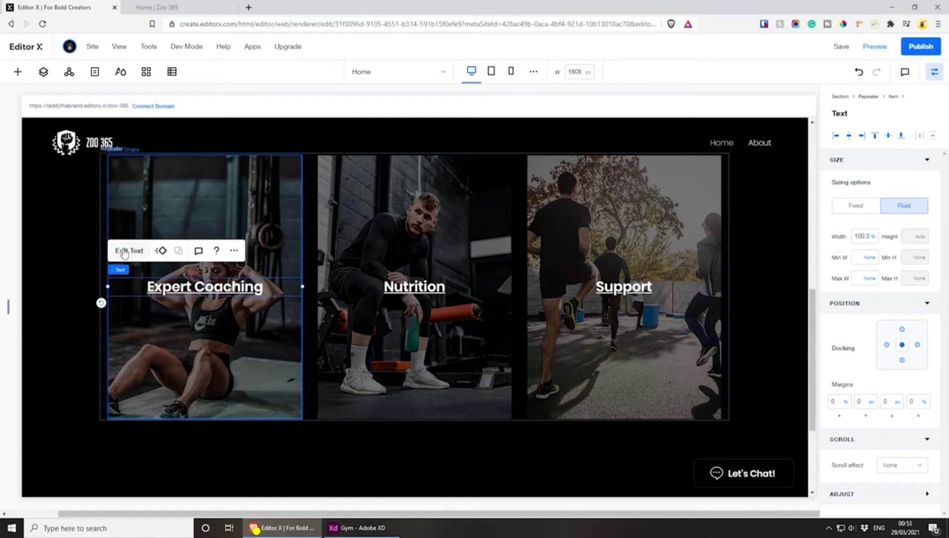
click(124, 251)
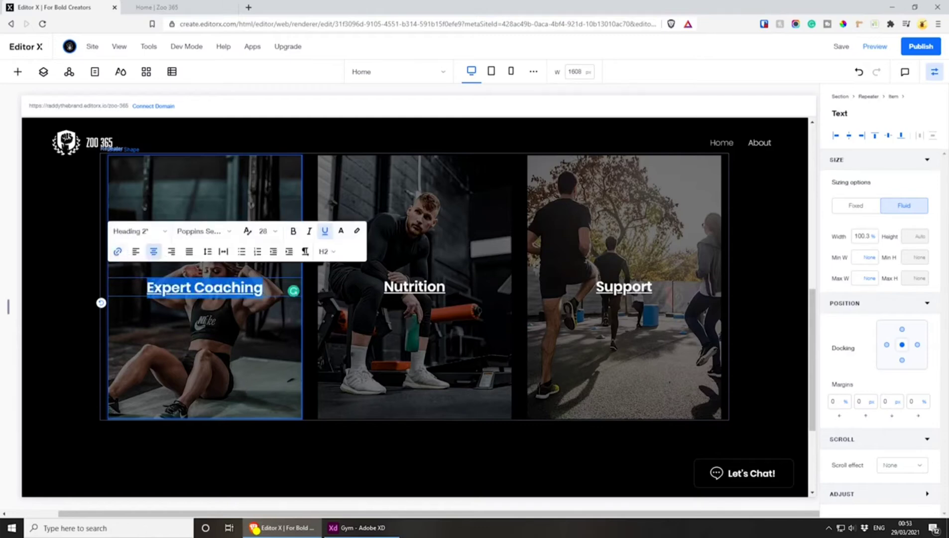
click(324, 231)
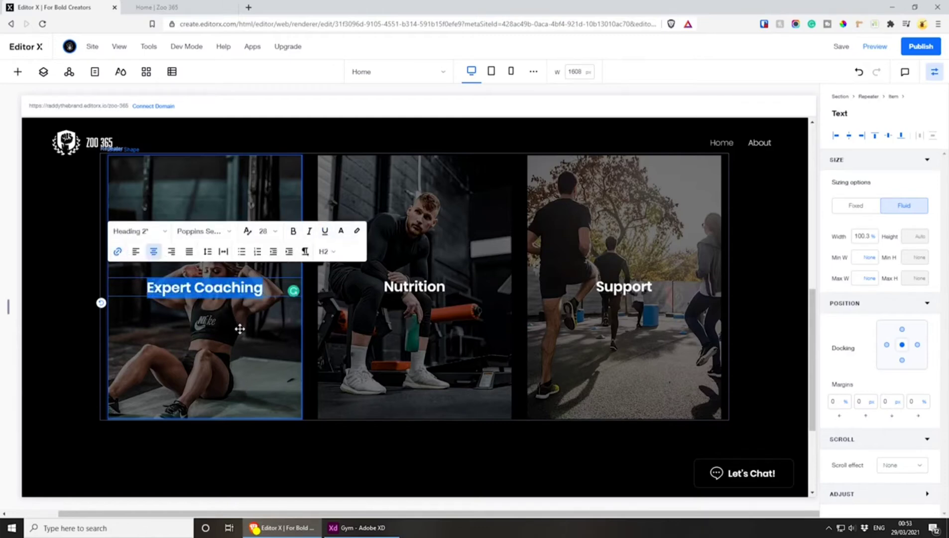
Link the Nutrition card's overlay shape to the Home page, opening in the current window
click(402, 347)
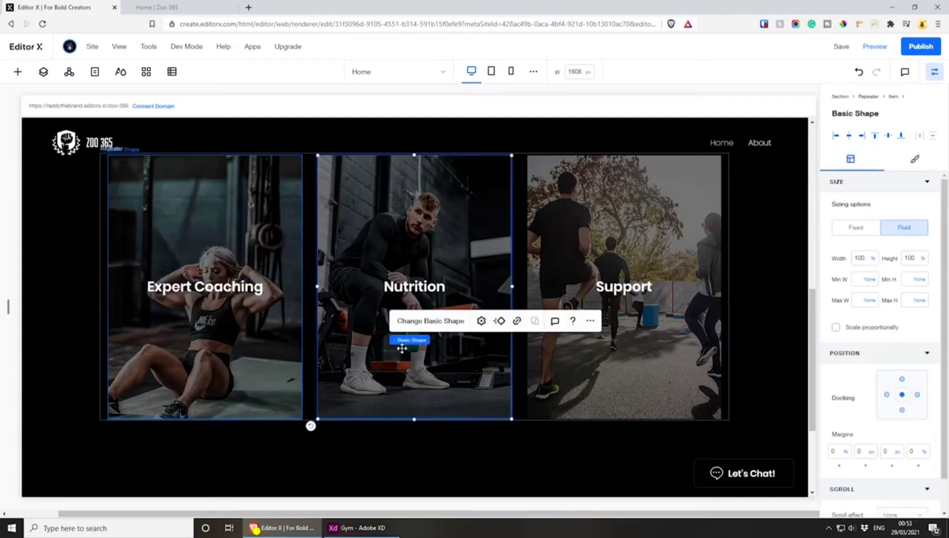
click(519, 321)
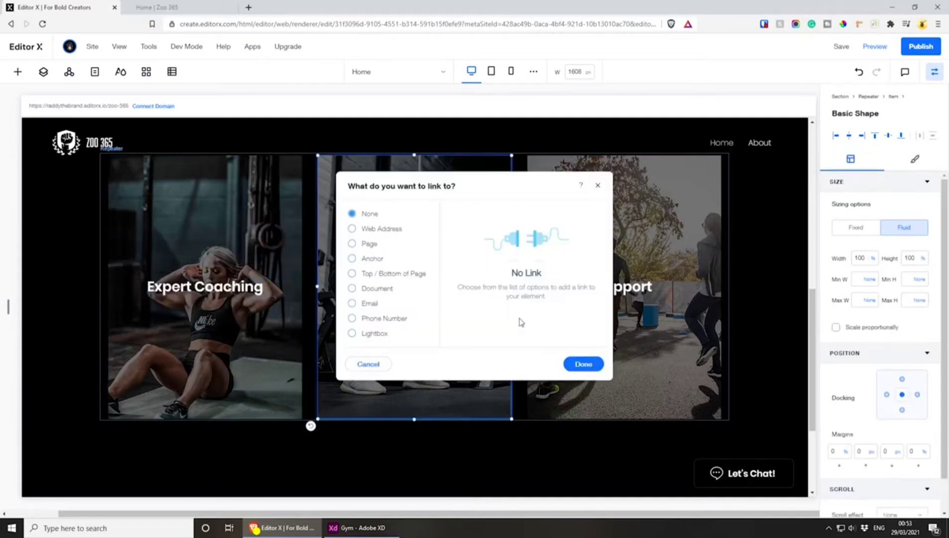
click(369, 243)
click(512, 228)
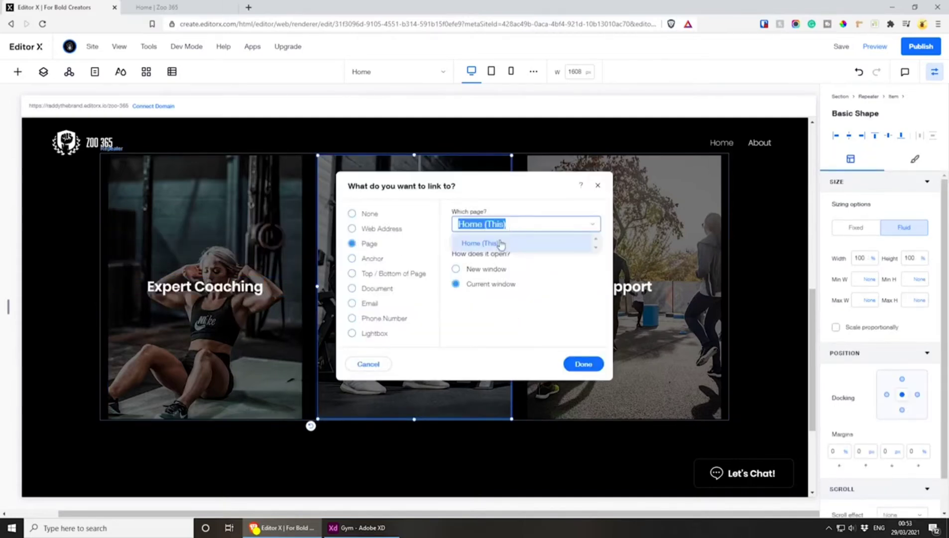
click(500, 244)
click(583, 364)
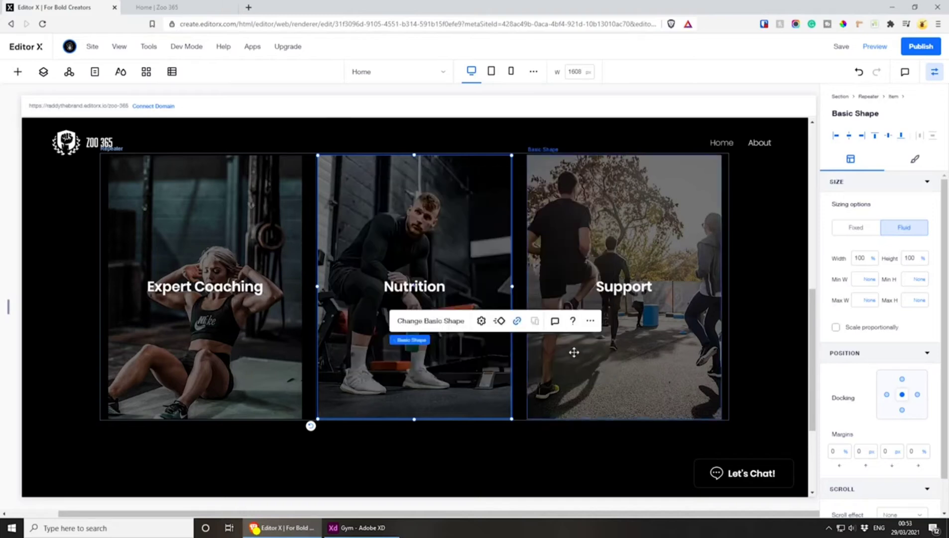
Link the Nutrition title text to the Home page, opening in the current window
click(394, 290)
double_click(394, 287)
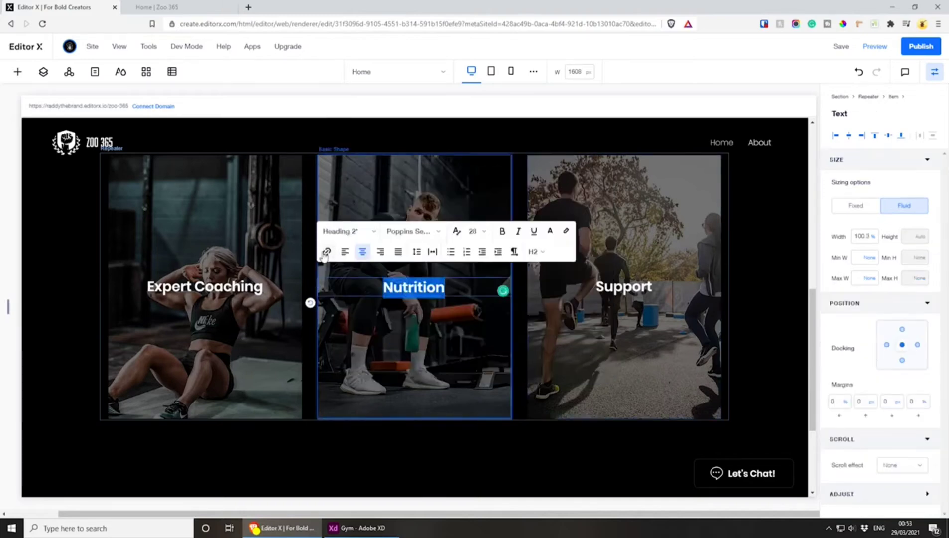
click(326, 251)
click(352, 243)
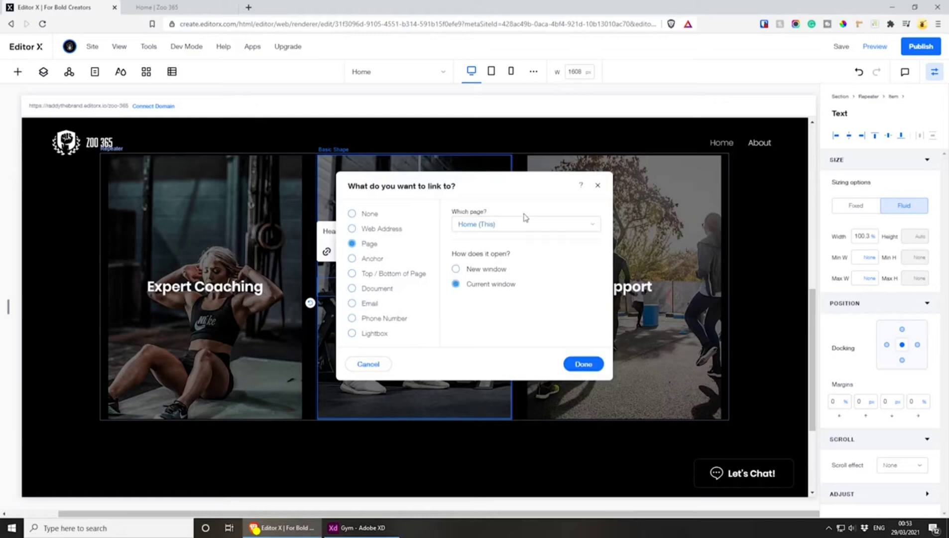
click(583, 364)
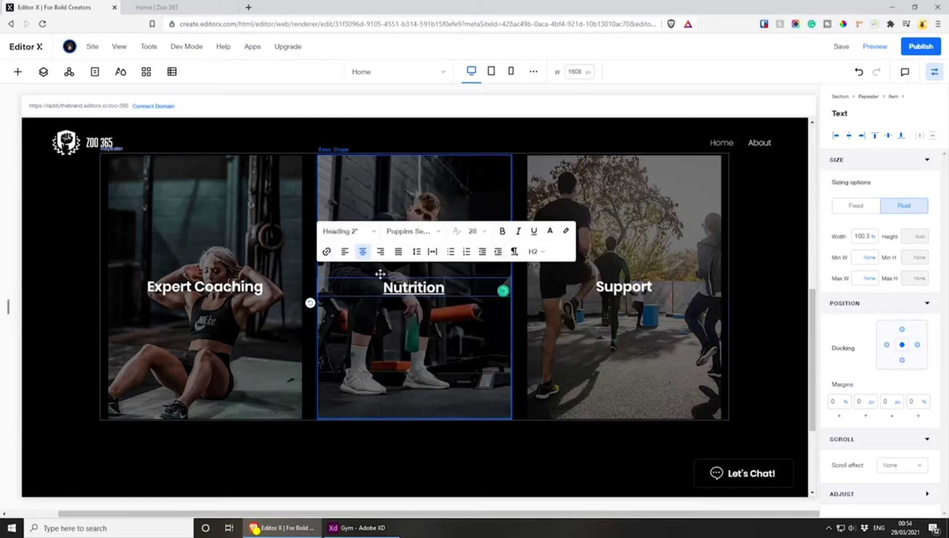
Remove the underline from the Nutrition title and link the Support card's overlay shape to the Home page, opening in the current window
click(534, 231)
click(635, 284)
click(663, 206)
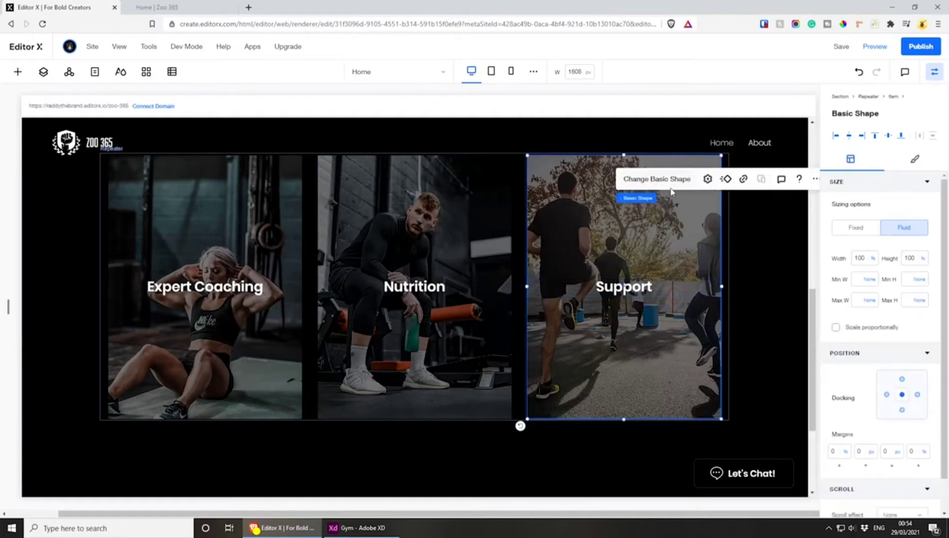
click(743, 178)
click(354, 244)
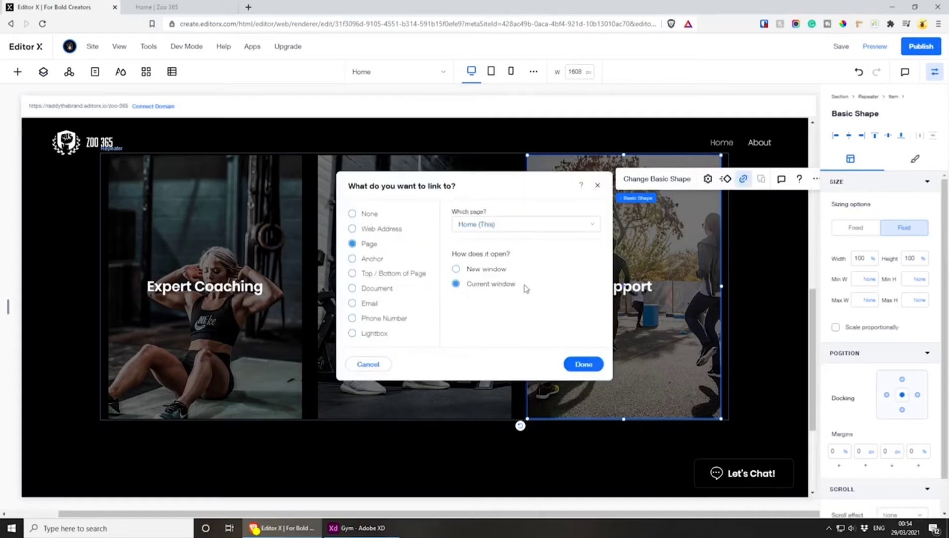
click(583, 363)
Link the Support title text to the Home page without an underline, and save the site
click(629, 287)
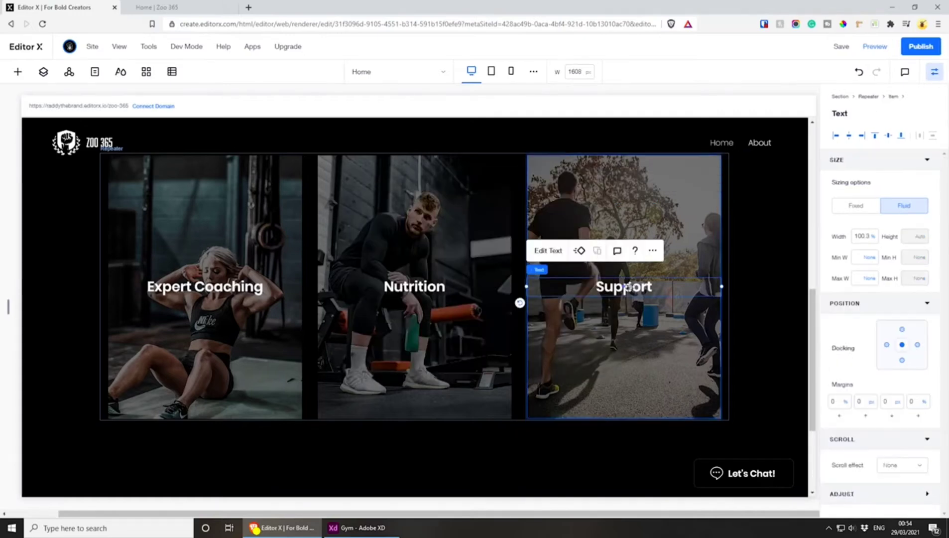
click(550, 252)
click(536, 255)
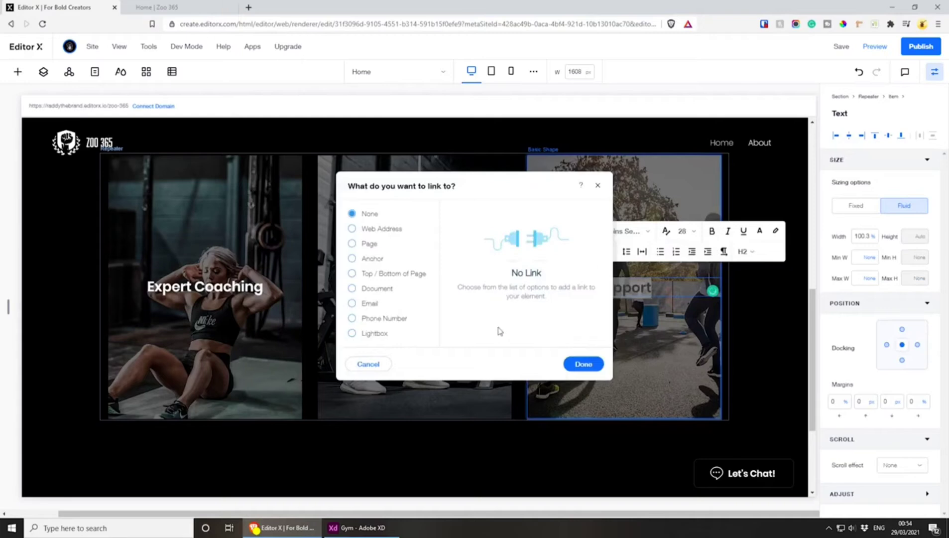
click(367, 244)
click(582, 363)
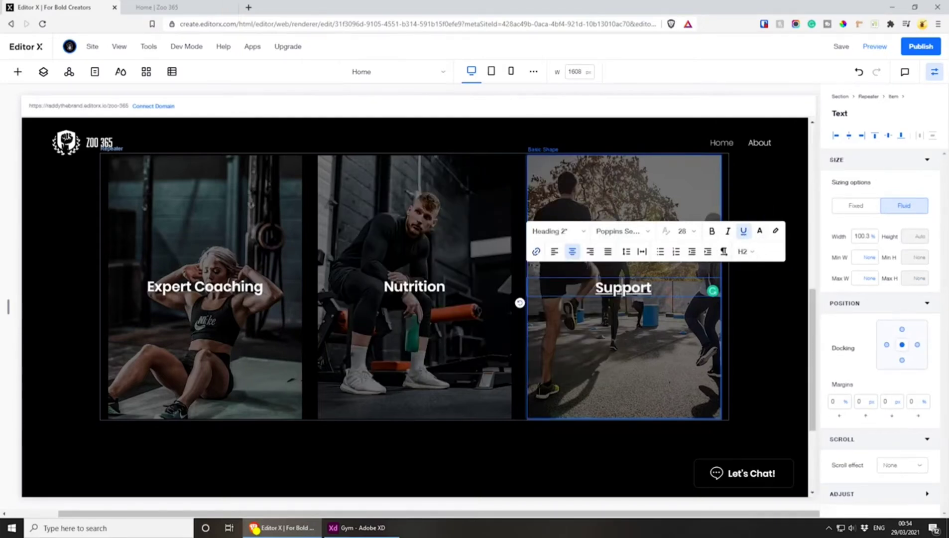
click(743, 232)
click(841, 47)
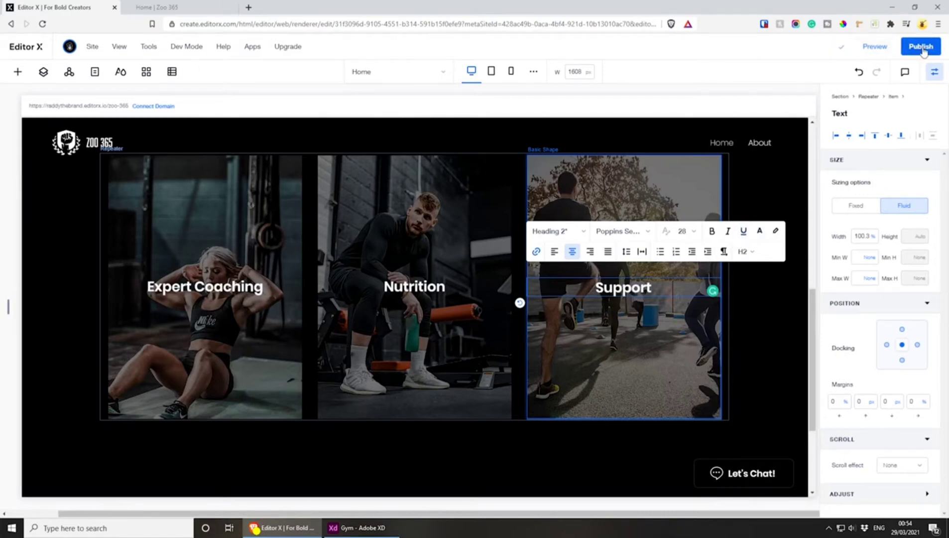
Reload the published Zoo 365 page and examine the three linked cards
click(164, 6)
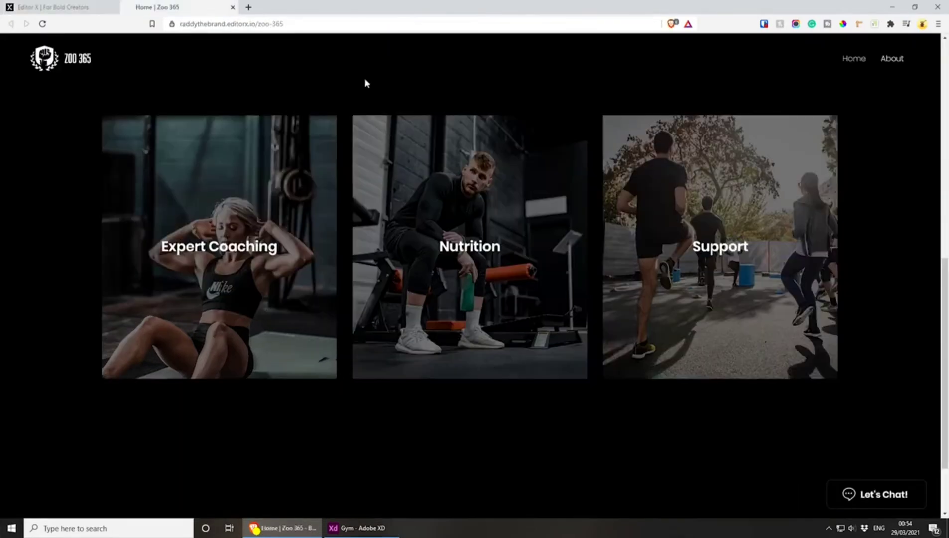
key(F5)
scroll(392, 137, up, 3)
key(F5)
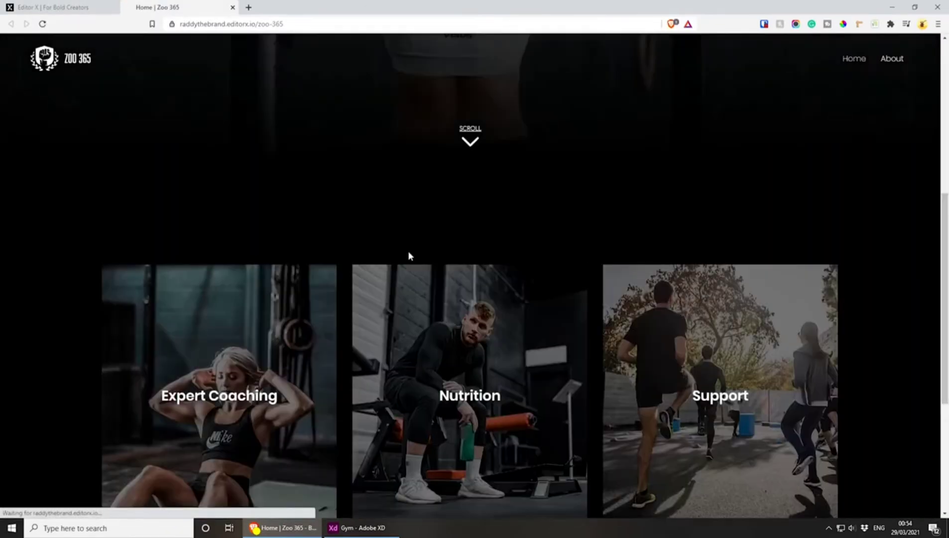
scroll(409, 254, down, 2)
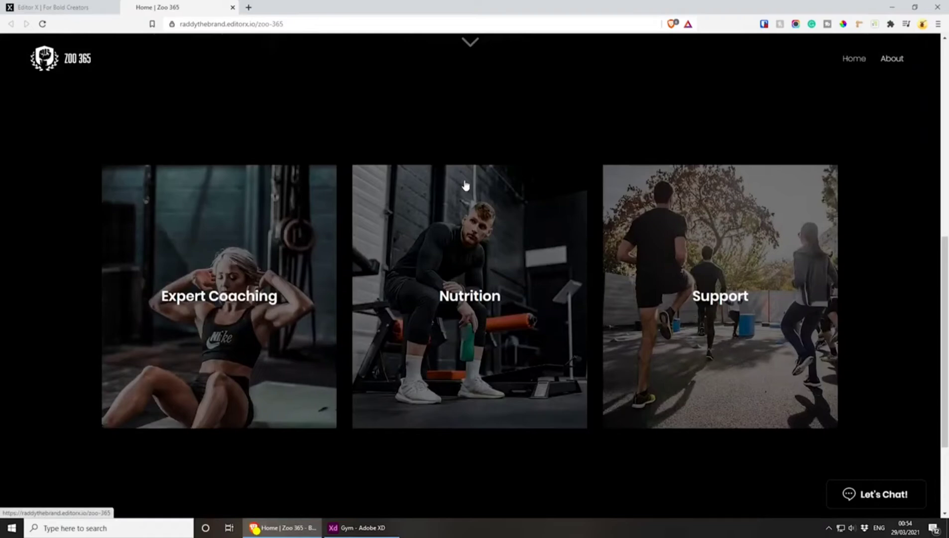
scroll(411, 418, down, 2)
scroll(278, 434, up, 2)
Switch to Adobe XD to compare the card proportions with the Gym design, and return to the Editor X site editor
click(356, 528)
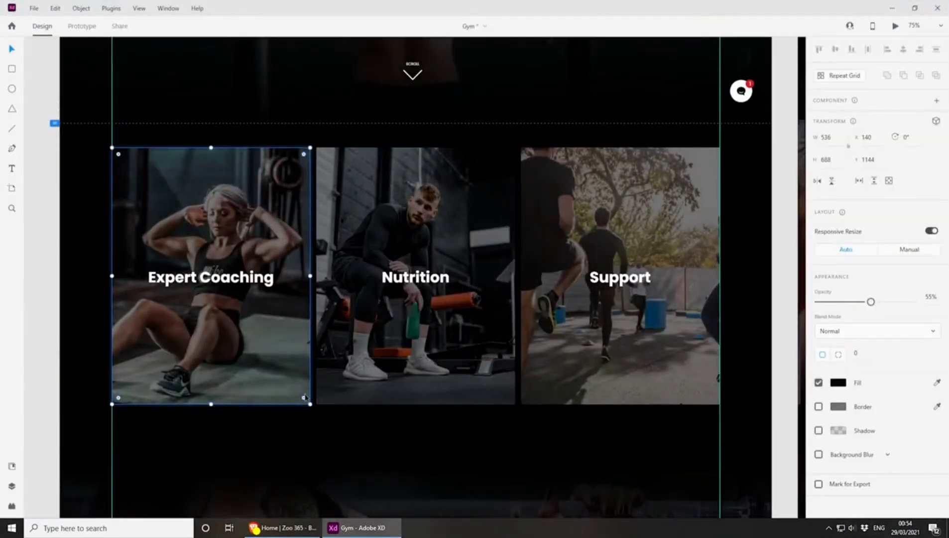
click(282, 527)
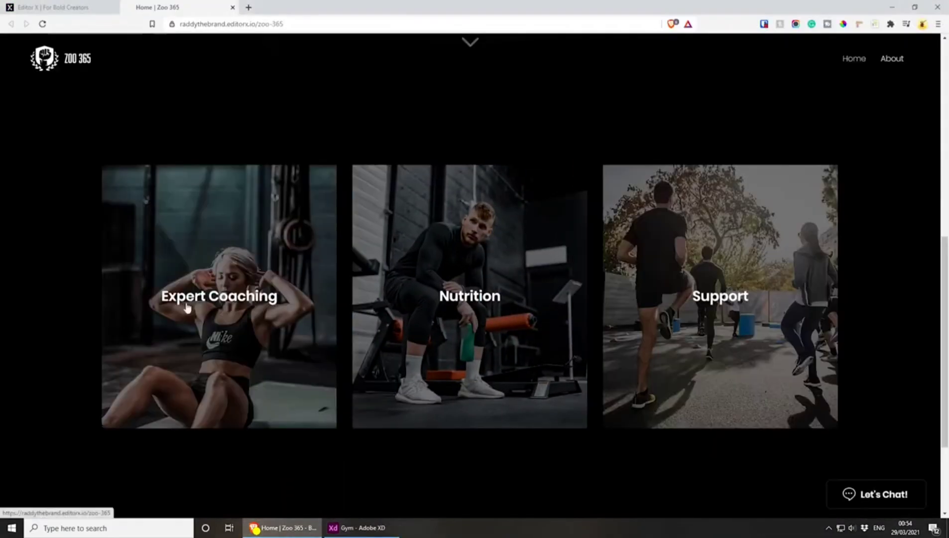
click(53, 7)
click(198, 365)
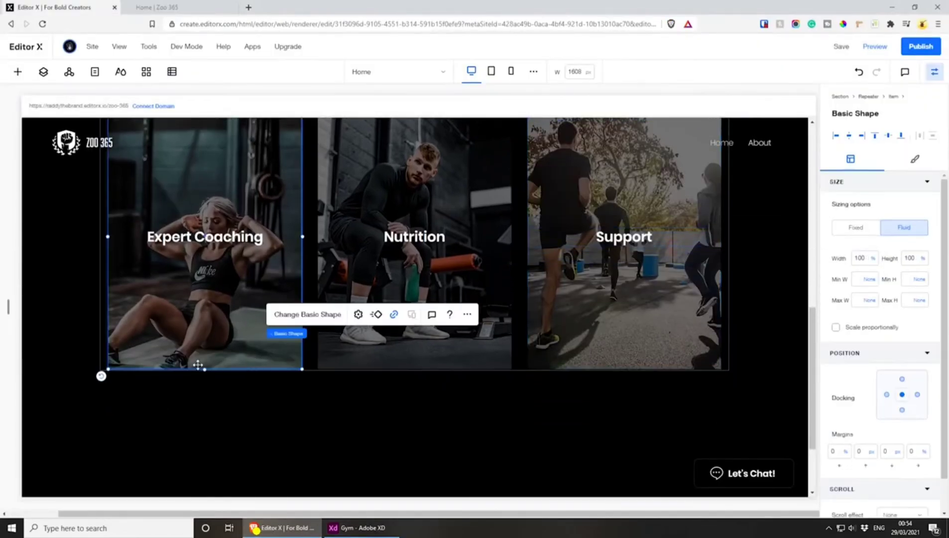
drag(205, 371, 209, 394)
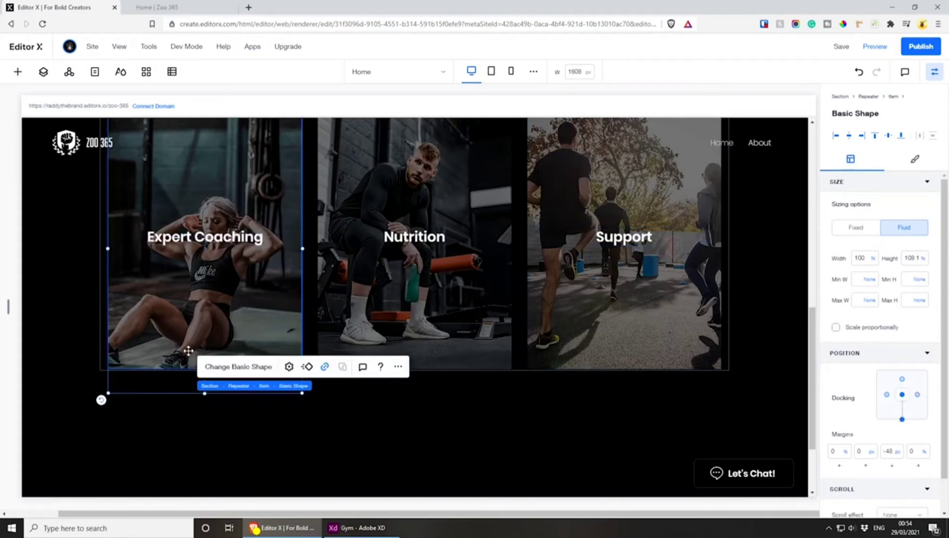
key(ctrl+z)
Increase the Expert Coaching repeater item's minimum height to about 590 px and save the site
scroll(232, 347, up, 3)
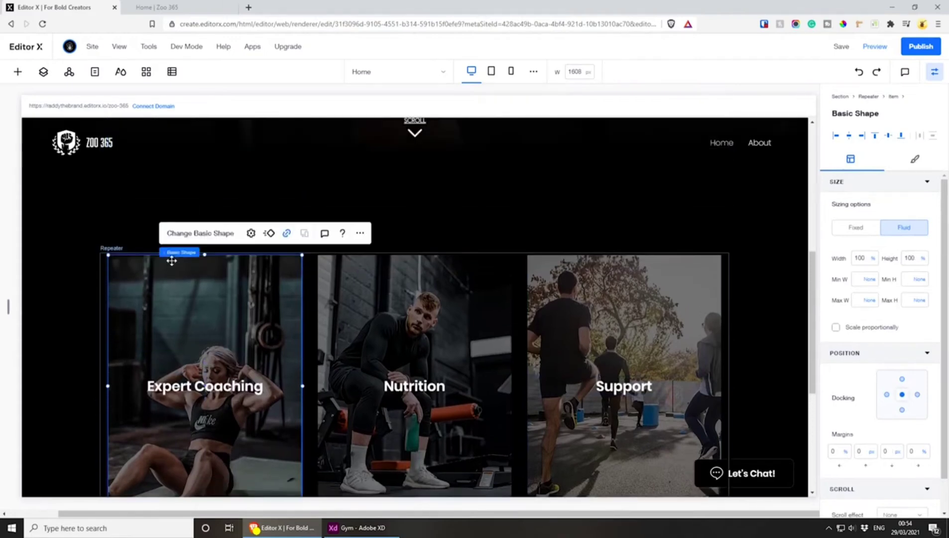
click(226, 253)
scroll(223, 417, down, 3)
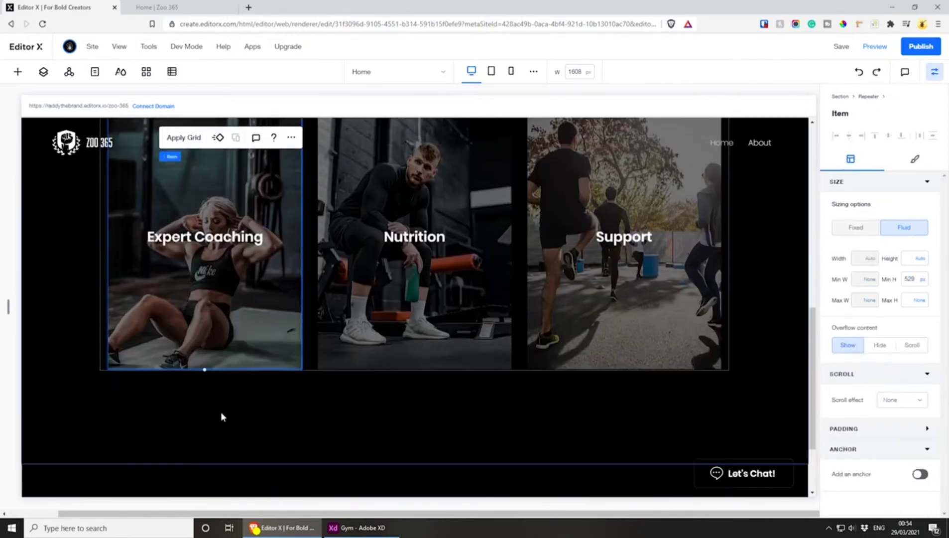
drag(205, 369, 204, 399)
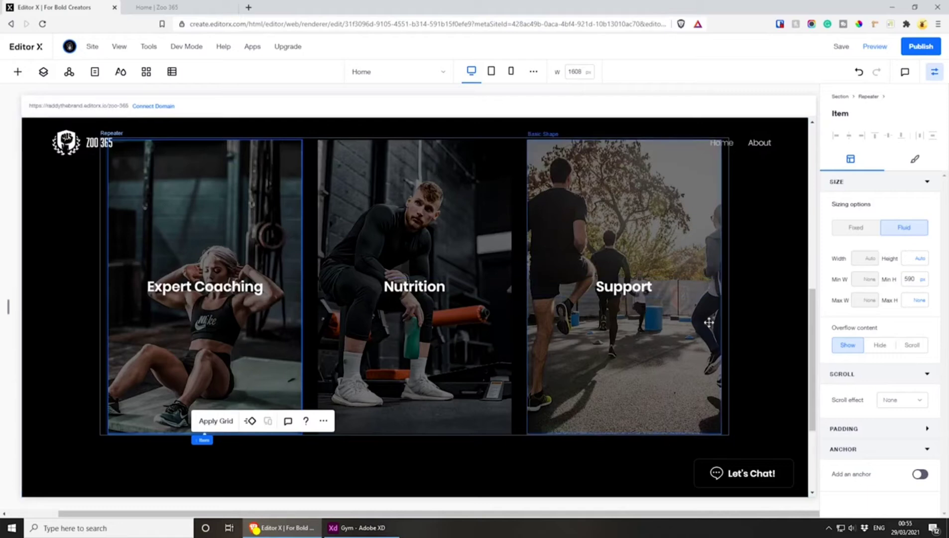
click(840, 46)
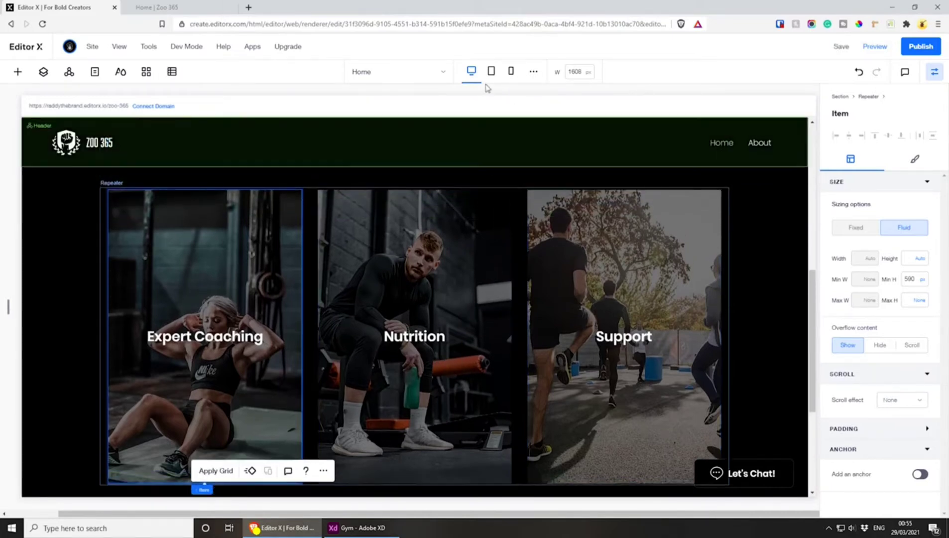
Change the three-card repeater's display type to List at the tablet breakpoint
click(490, 71)
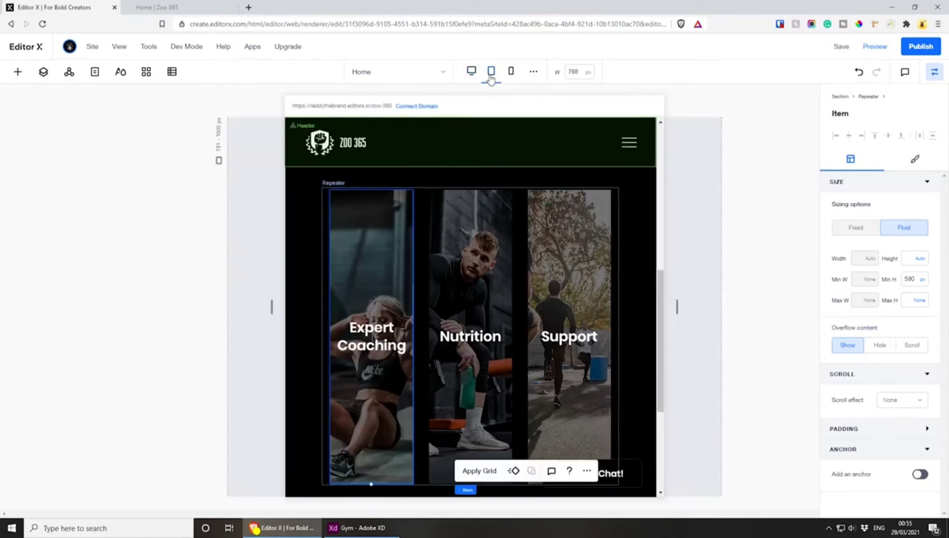
scroll(495, 218, down, 1)
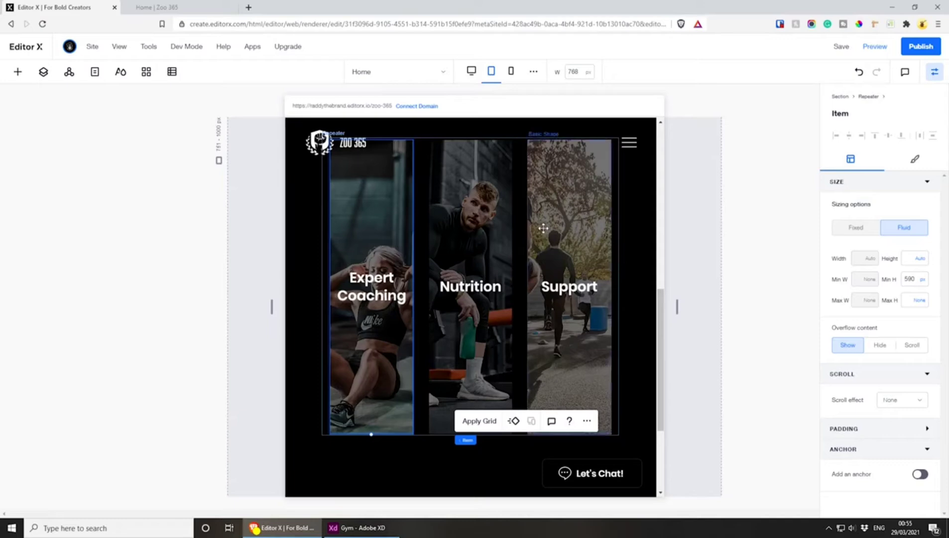
click(543, 228)
mouse_move(512, 222)
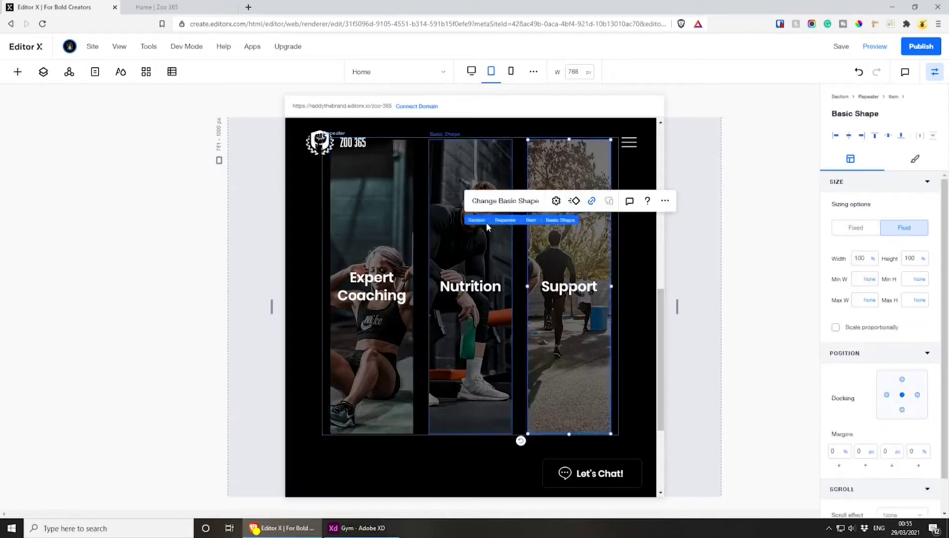
click(510, 221)
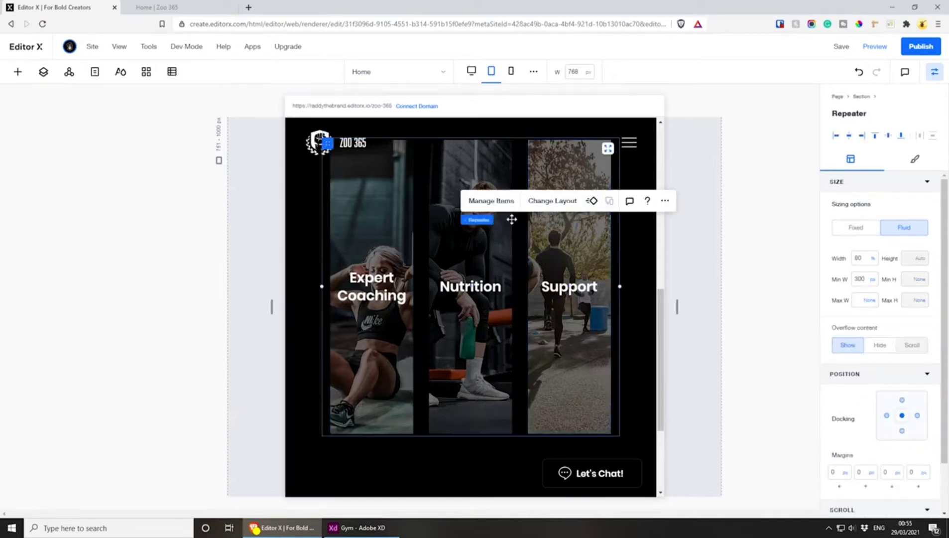
click(542, 202)
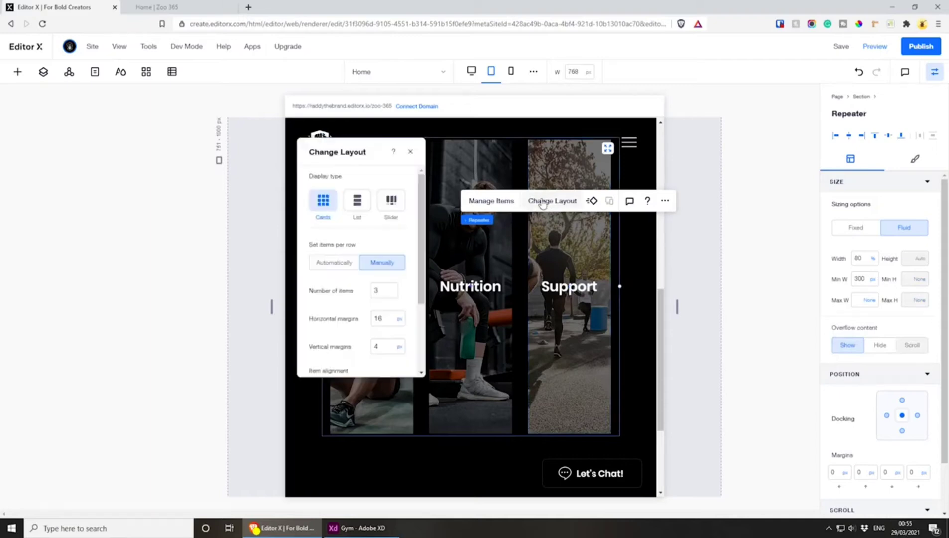
click(358, 201)
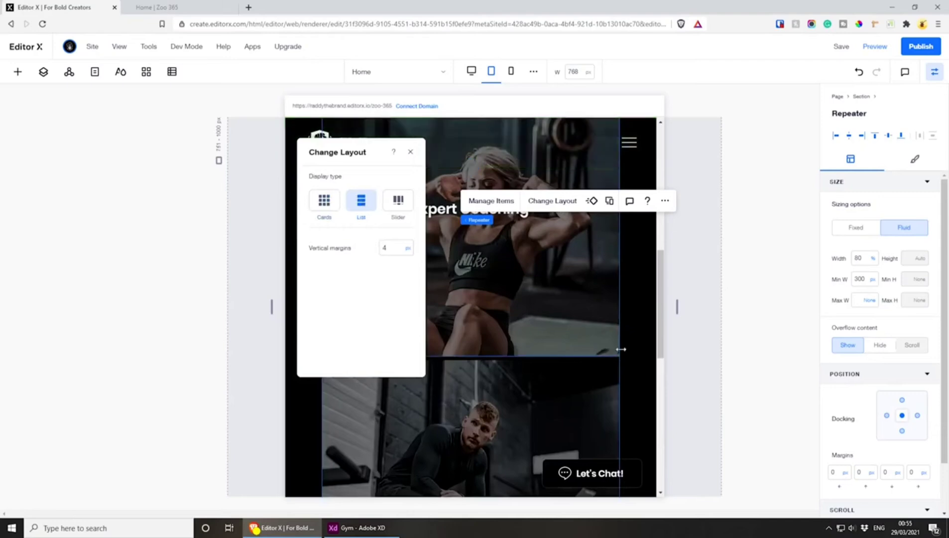
Examine how the stacked repeater cards fit within the black section in the tablet layout
scroll(630, 357, up, 5)
scroll(577, 247, down, 3)
scroll(574, 241, down, 5)
scroll(549, 284, down, 2)
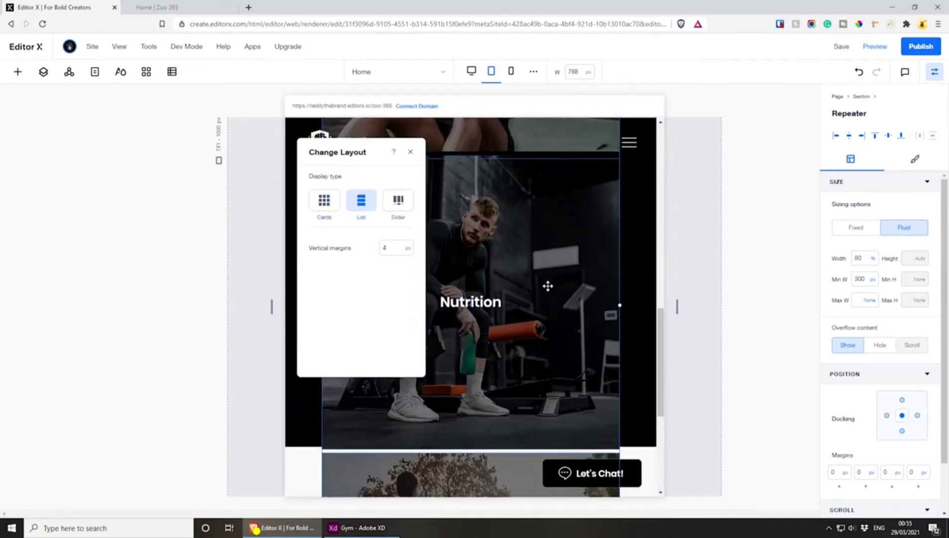
scroll(532, 312, up, 2)
scroll(529, 290, down, 4)
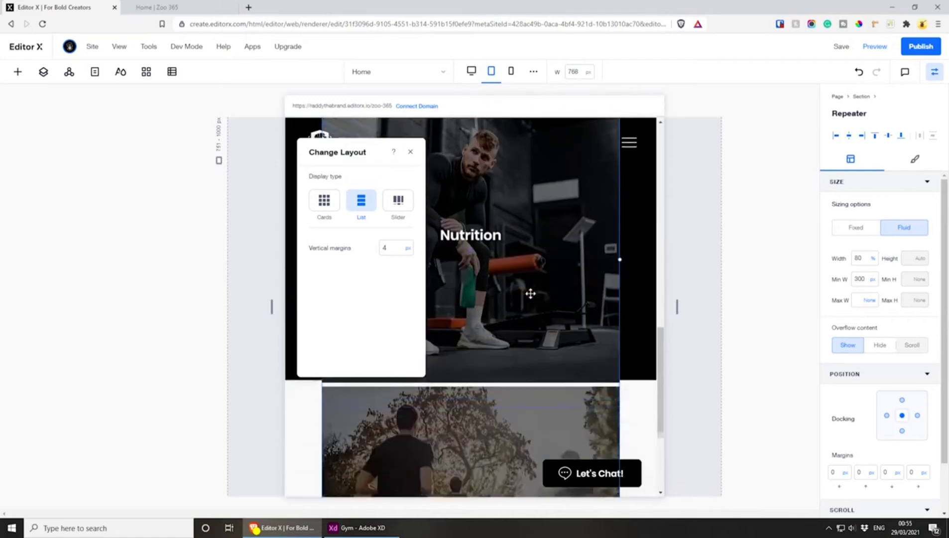
scroll(530, 290, up, 1)
scroll(530, 290, down, 1)
scroll(530, 298, up, 3)
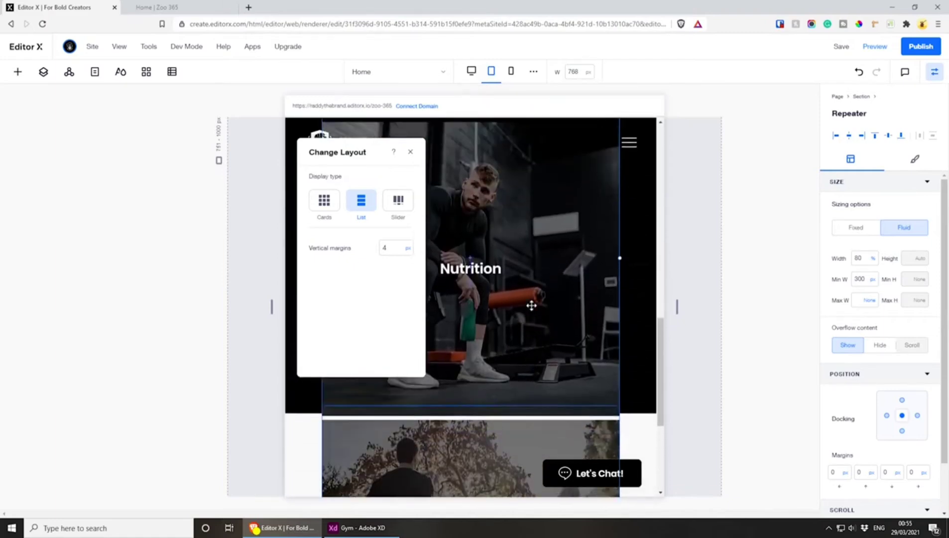
Reduce the Expert Coaching repeater item's minimum height to about 272 px at the tablet breakpoint
click(520, 387)
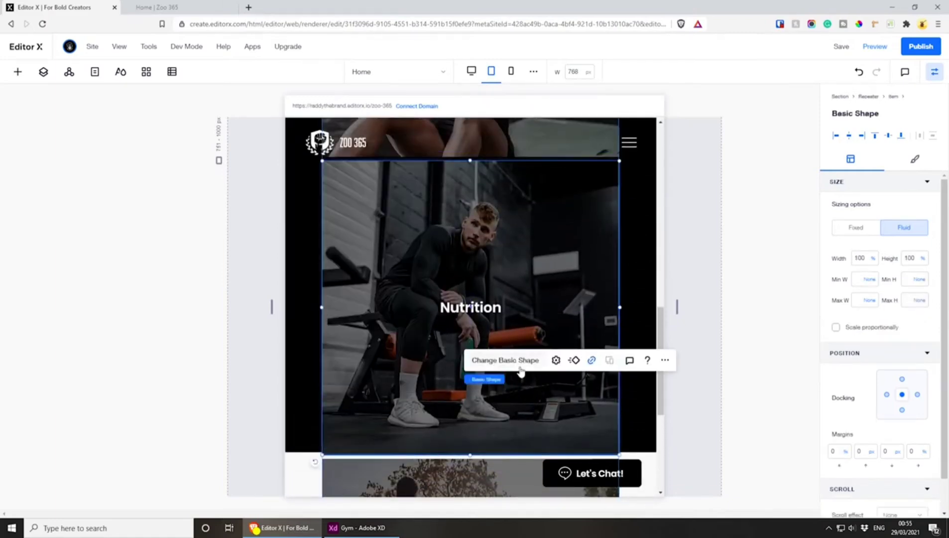
scroll(492, 383, up, 3)
click(477, 225)
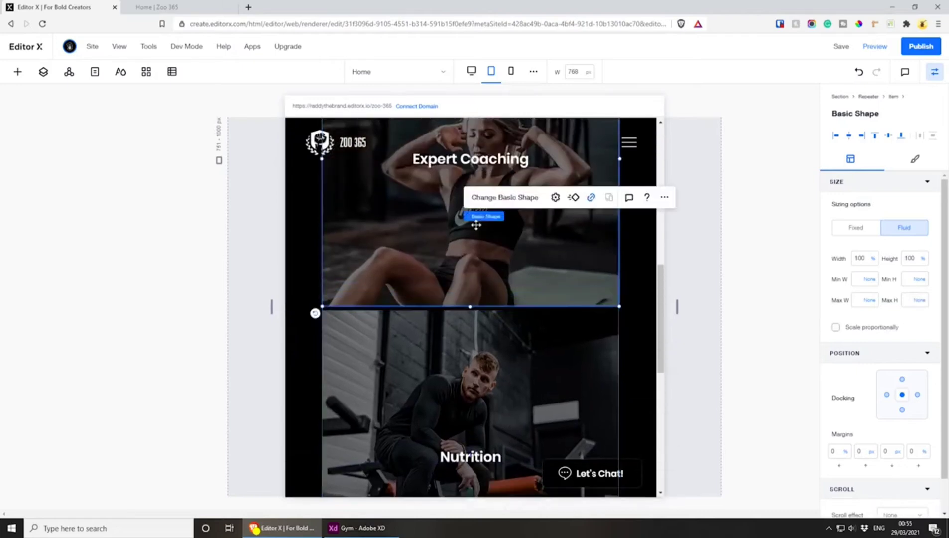
mouse_move(483, 218)
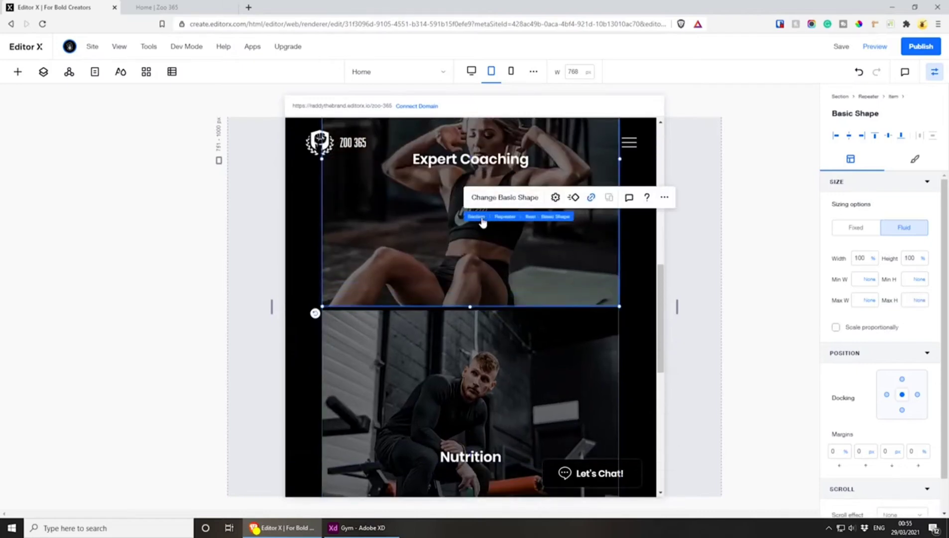
click(531, 217)
scroll(508, 316, down, 6)
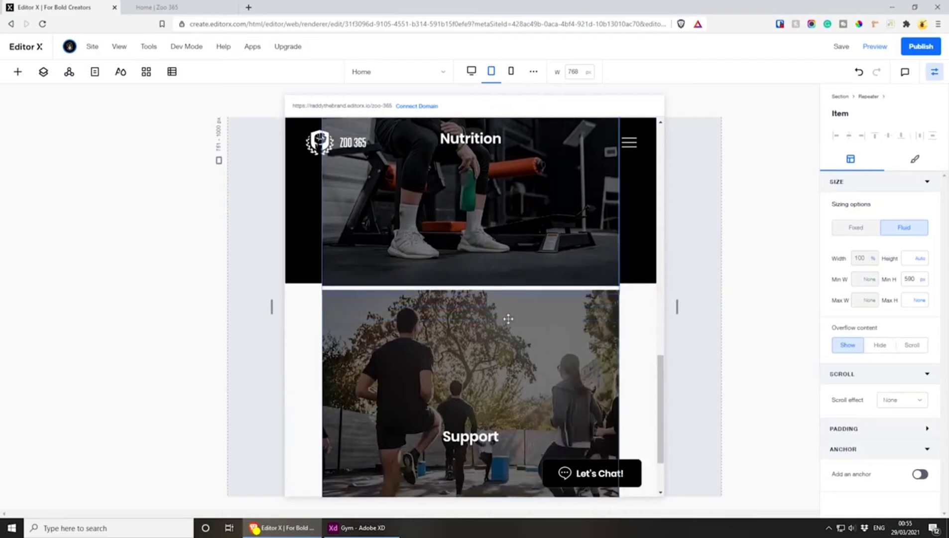
scroll(508, 319, down, 2)
scroll(505, 322, up, 10)
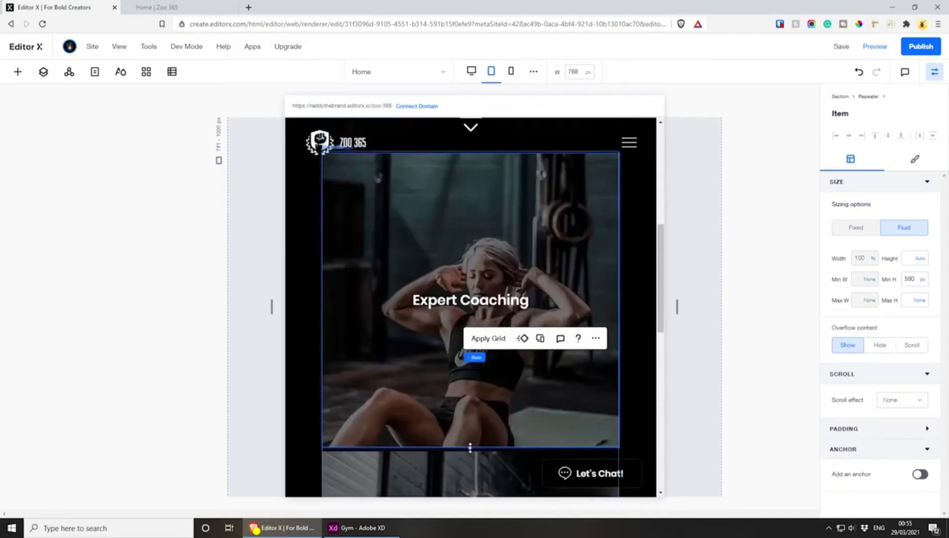
drag(469, 447, 463, 289)
scroll(463, 289, down, 3)
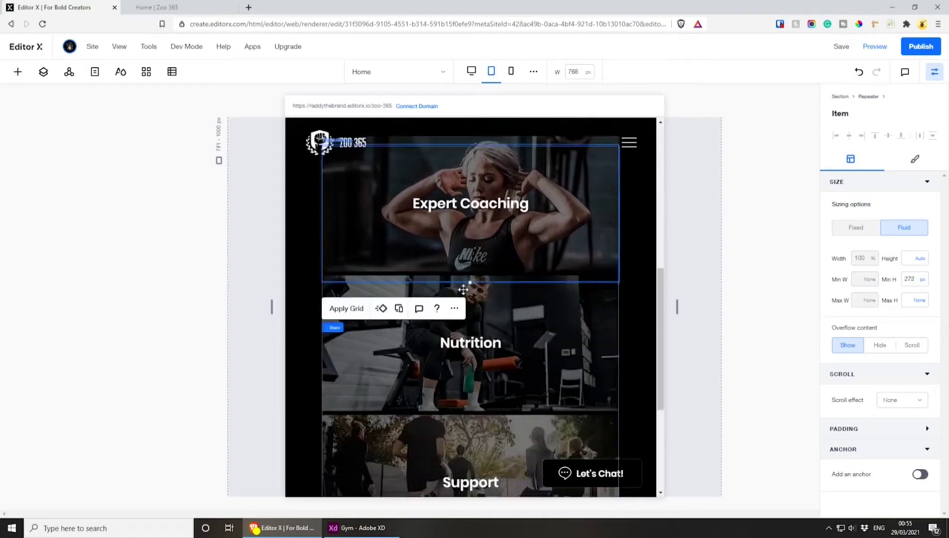
Examine the shortened stacked cards at the tablet breakpoint and in the mobile view
scroll(464, 274, up, 3)
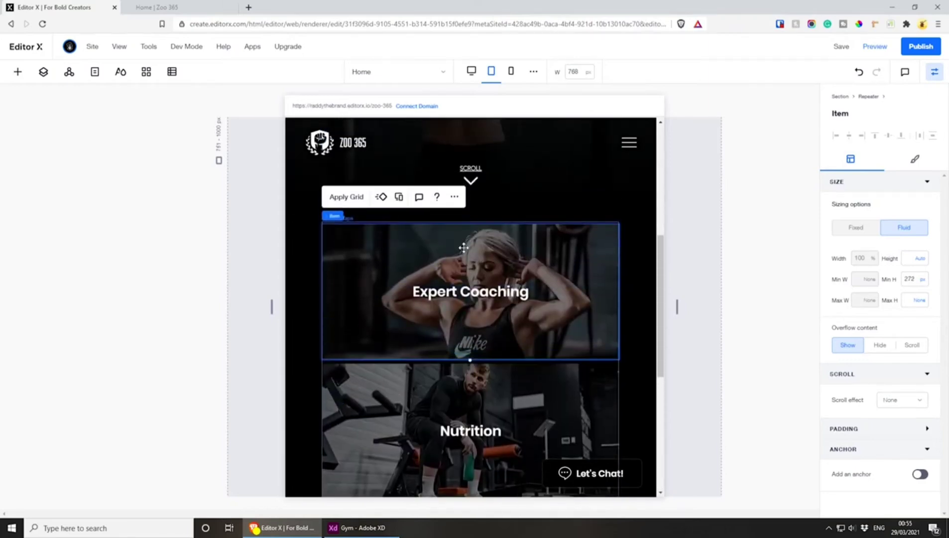
scroll(461, 261, down, 4)
scroll(461, 264, up, 3)
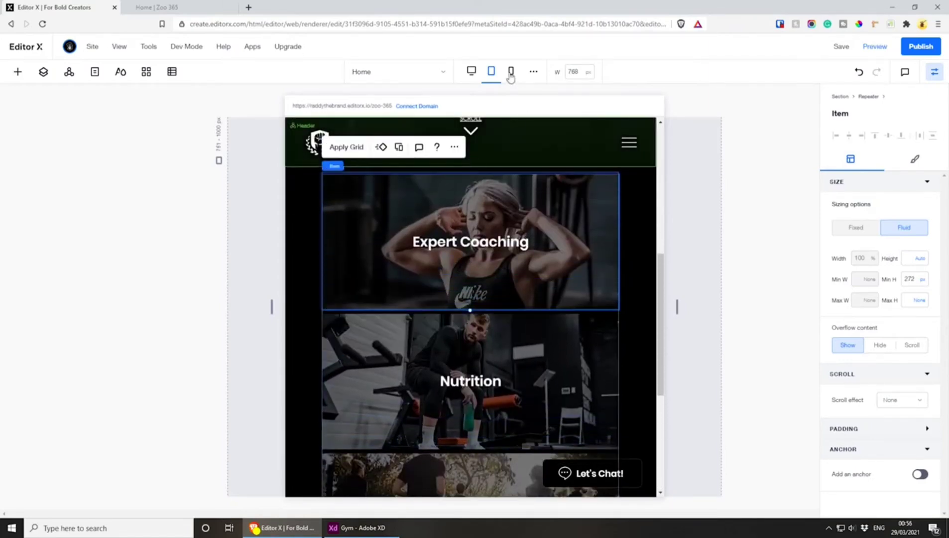
click(511, 72)
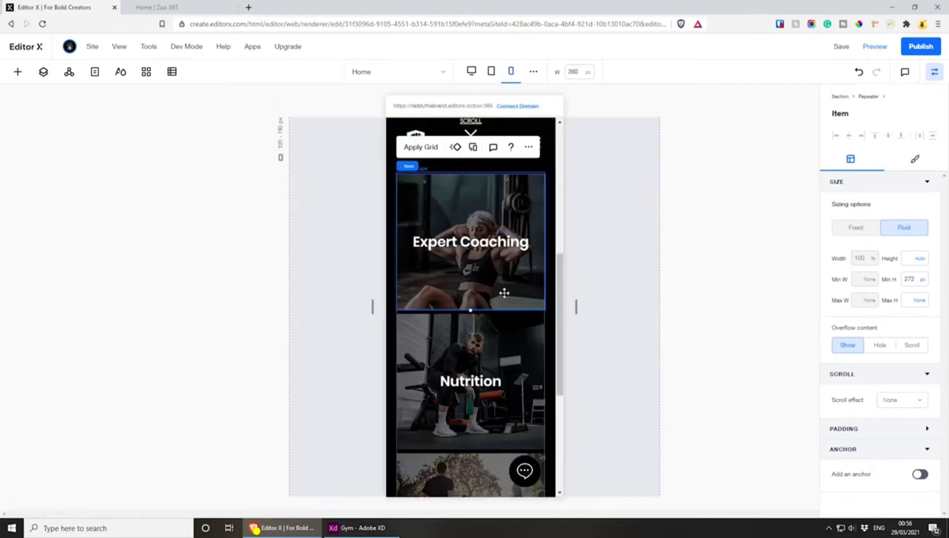
Compare the three-card repeater's layout at the mobile, tablet and desktop breakpoints
scroll(504, 292, down, 5)
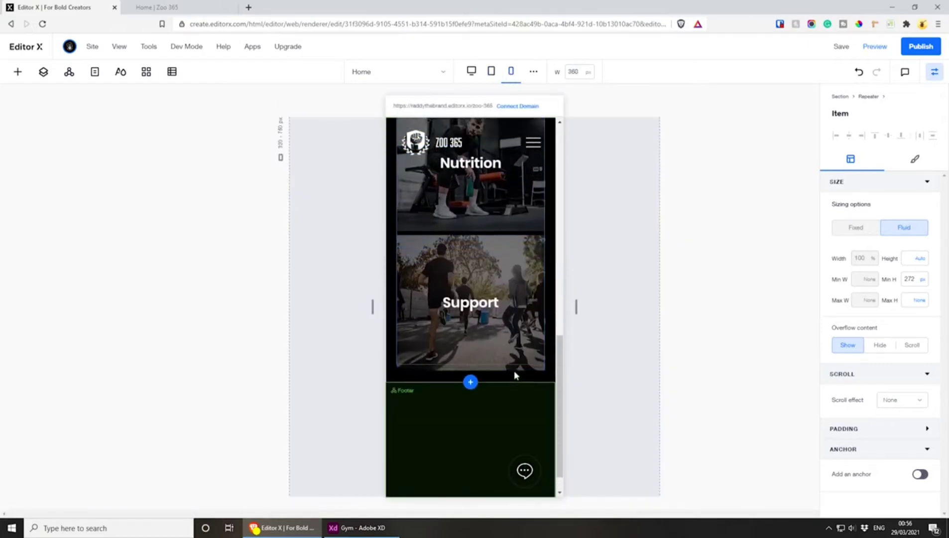
scroll(514, 371, up, 5)
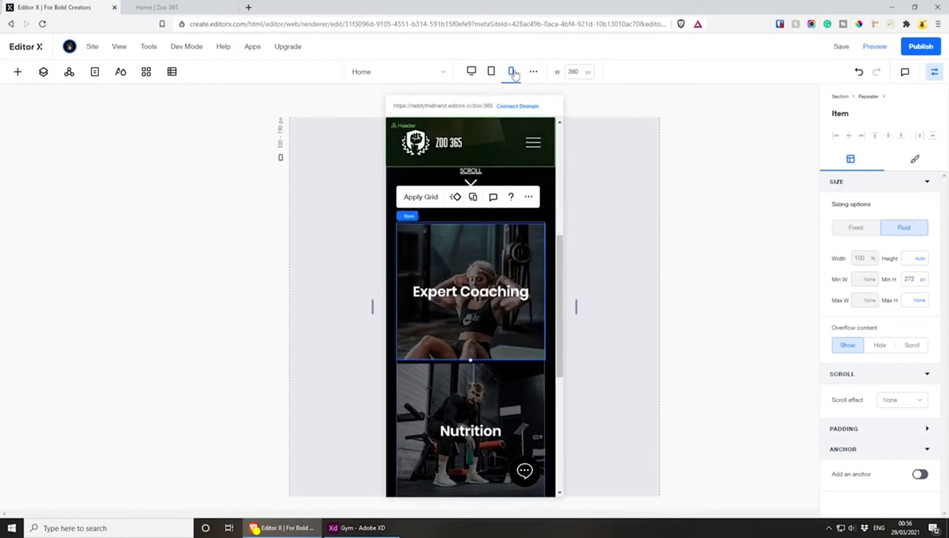
click(492, 72)
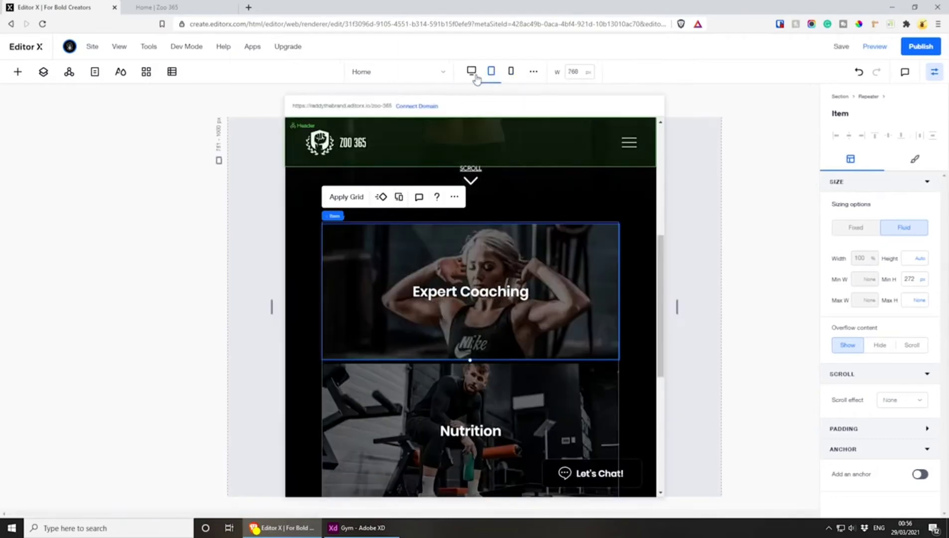
click(471, 72)
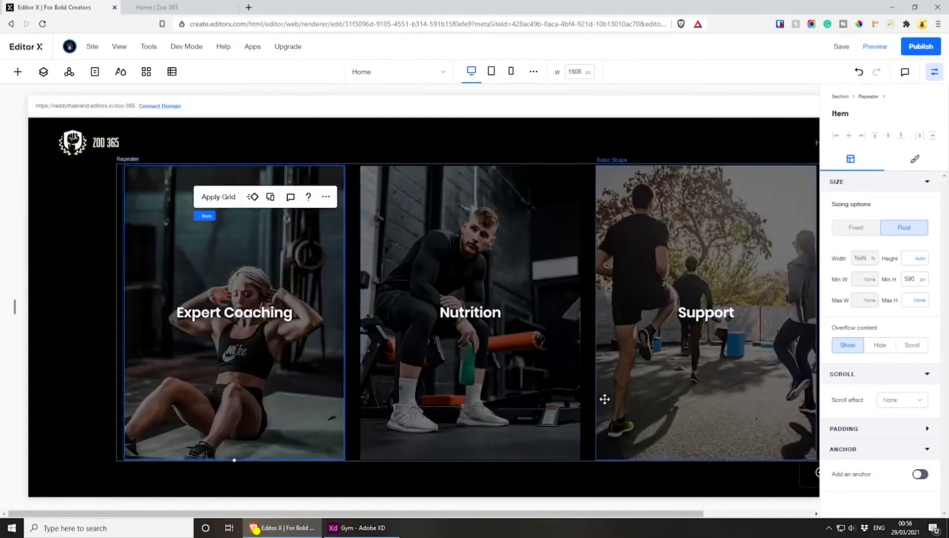
Save the site and publish the updated version
drag(496, 513, 517, 517)
click(838, 47)
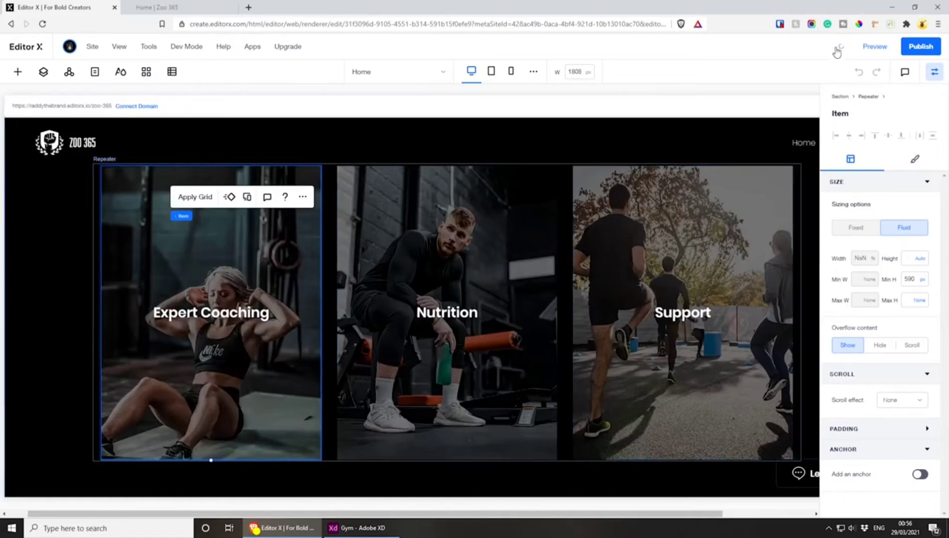
click(920, 46)
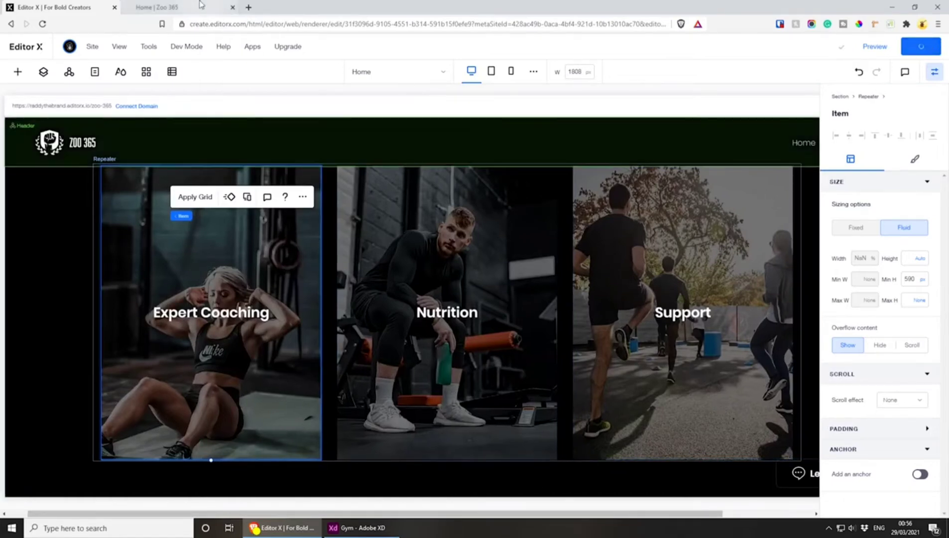
Examine the three-card section and the spacing around it on the live Zoo 365 page
click(617, 128)
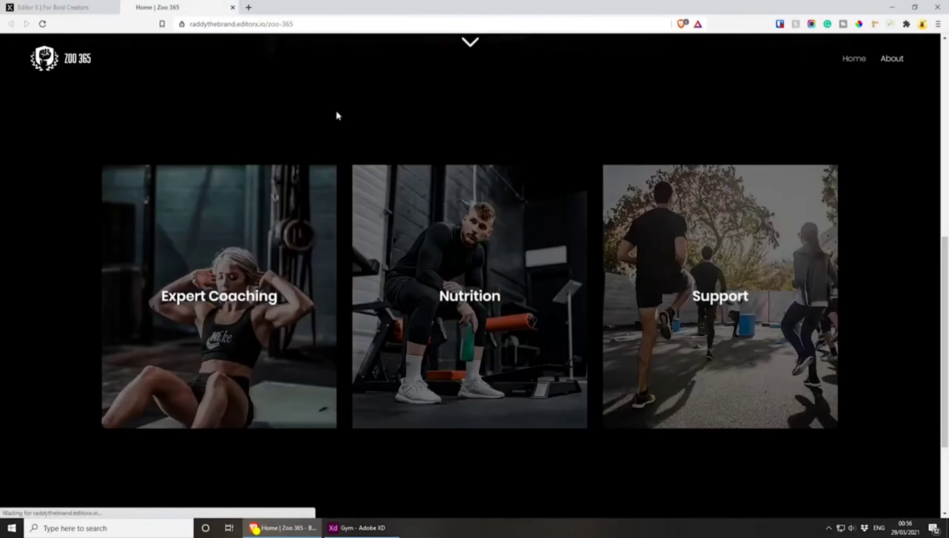
scroll(424, 294, up, 4)
scroll(425, 294, down, 5)
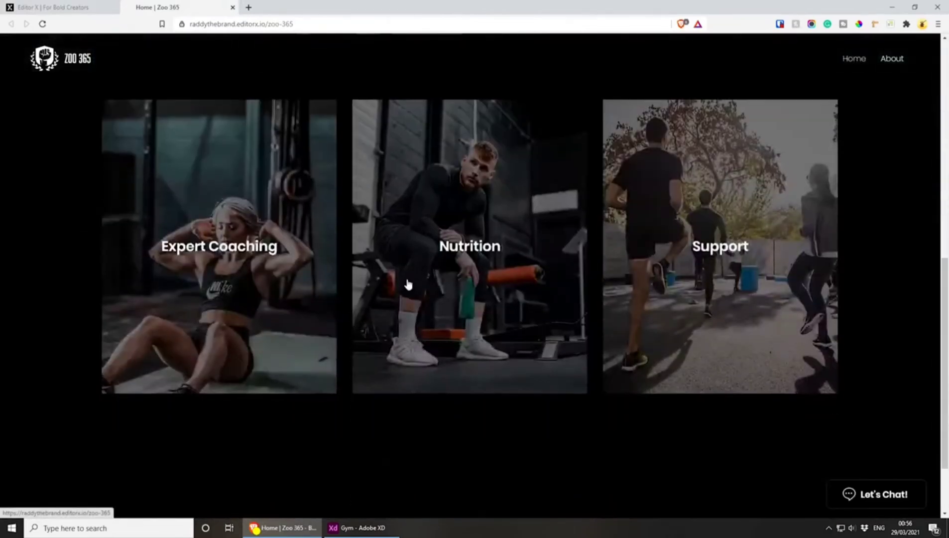
scroll(484, 336, up, 2)
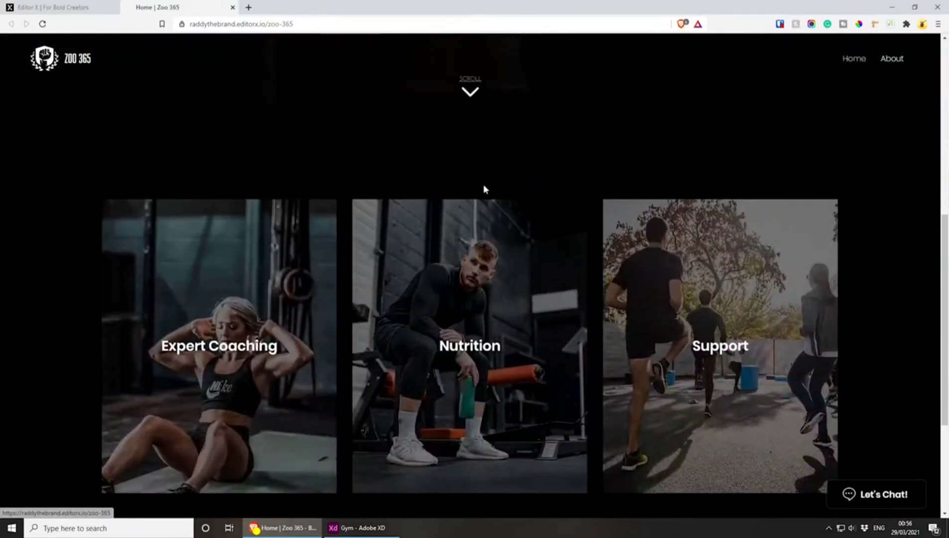
scroll(349, 169, up, 1)
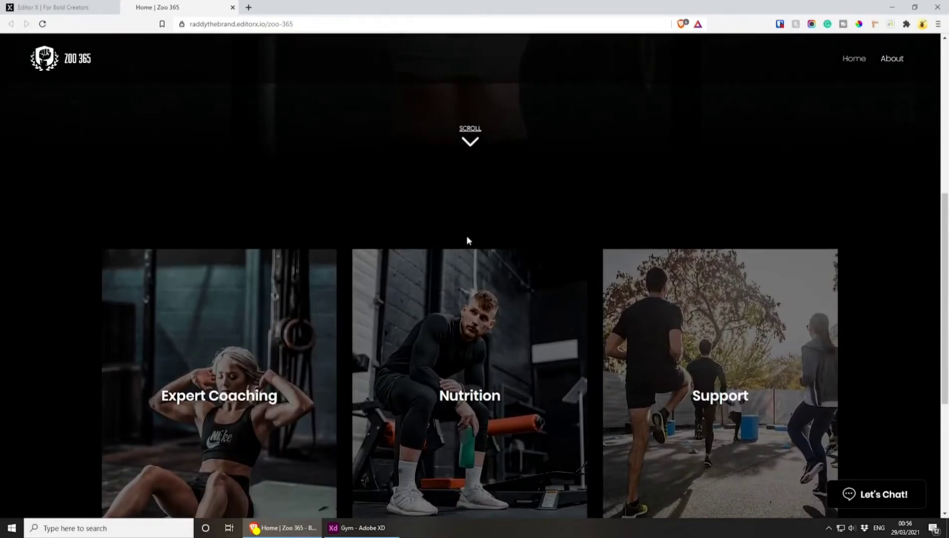
scroll(423, 404, down, 5)
scroll(423, 393, up, 12)
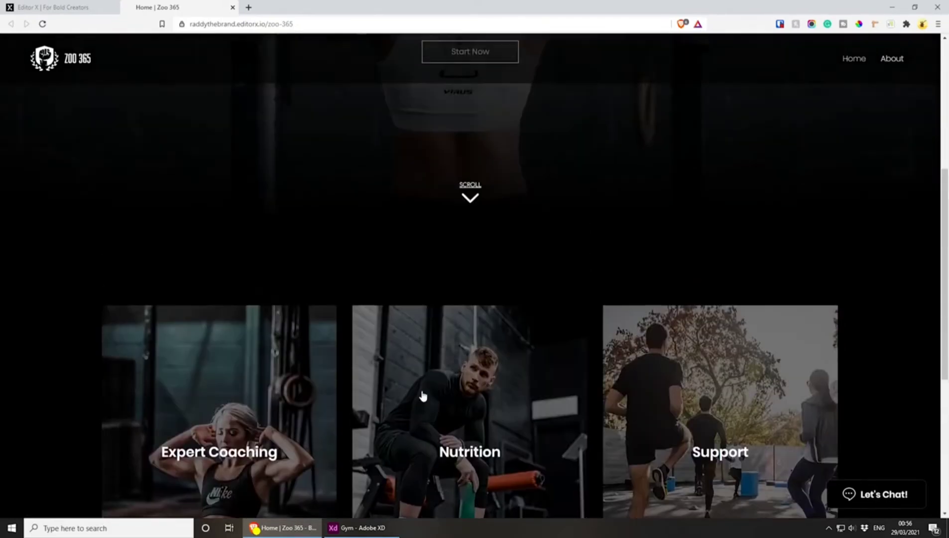
scroll(421, 396, down, 7)
scroll(417, 349, down, 1)
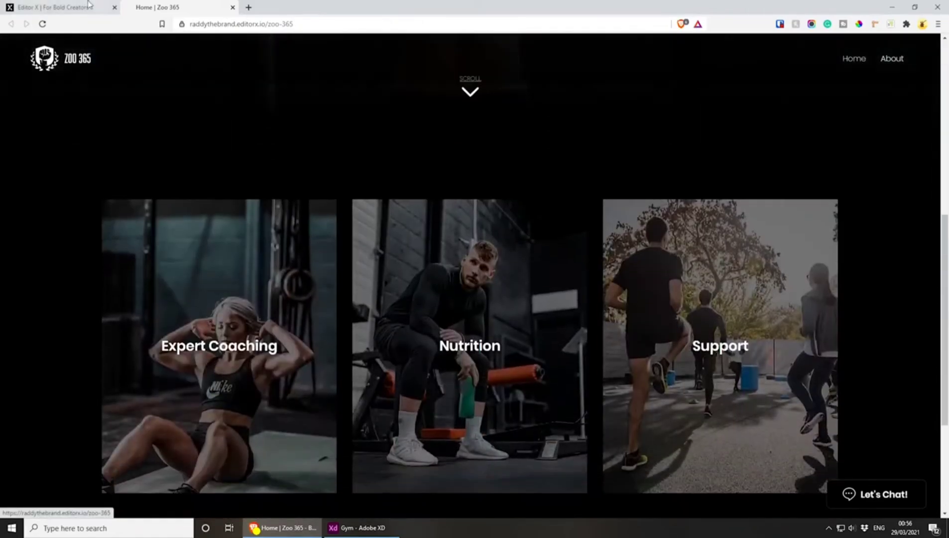
Switch to Adobe XD and examine the "Get Started Today / Why Wait?" section below the three cards in the Gym design
click(75, 7)
click(358, 527)
scroll(445, 339, down, 6)
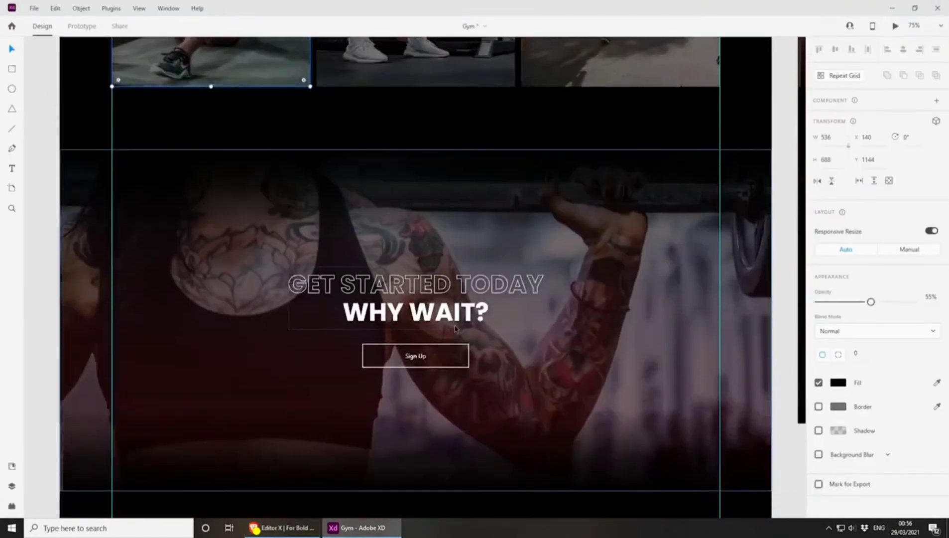
click(611, 287)
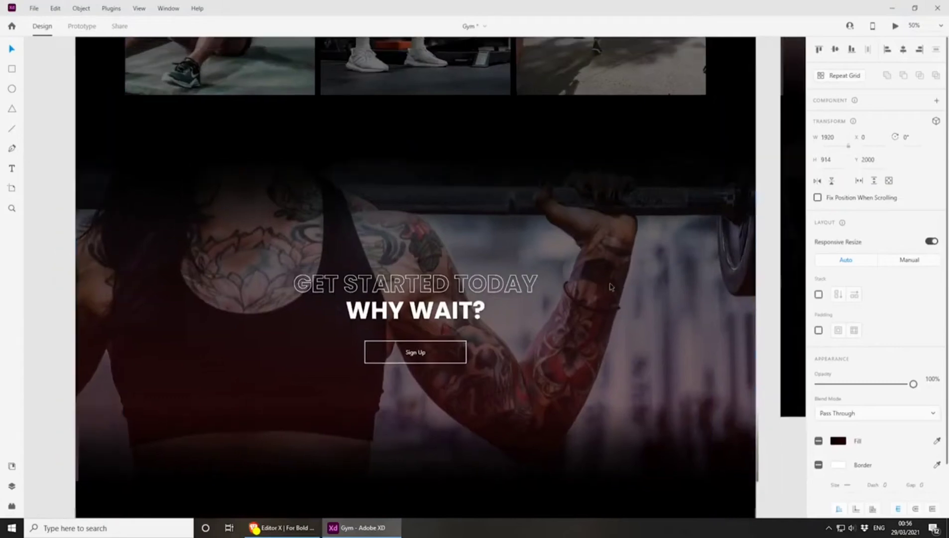
key(ctrl+minus)
scroll(593, 299, down, 1)
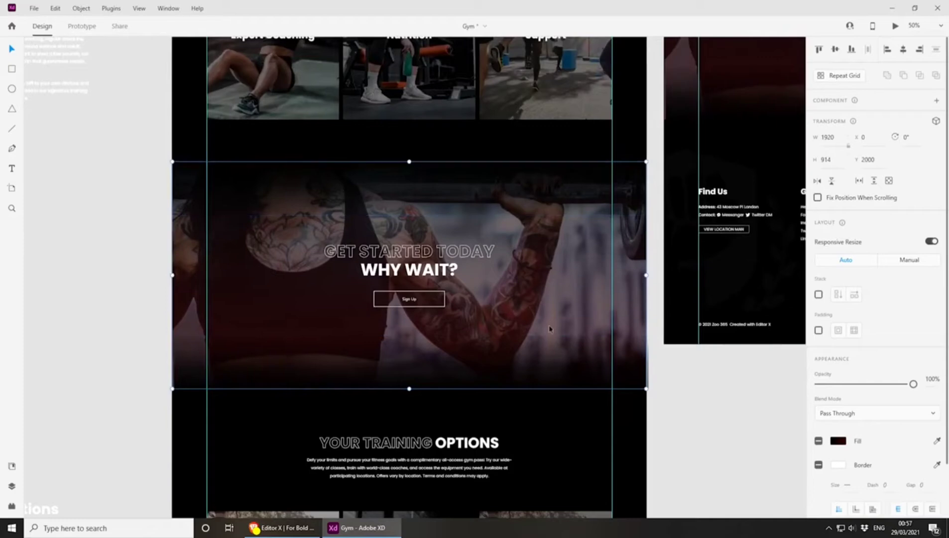
key(ctrl+plus)
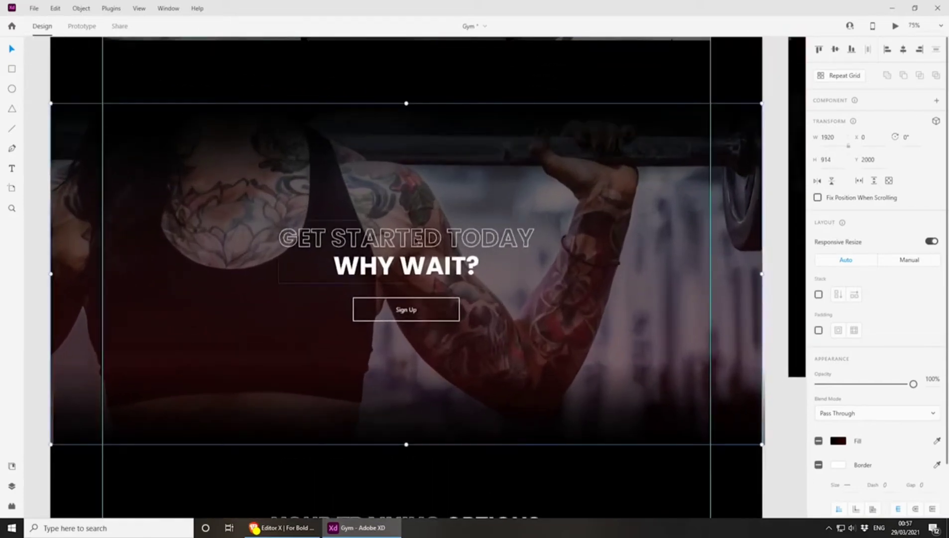
click(418, 240)
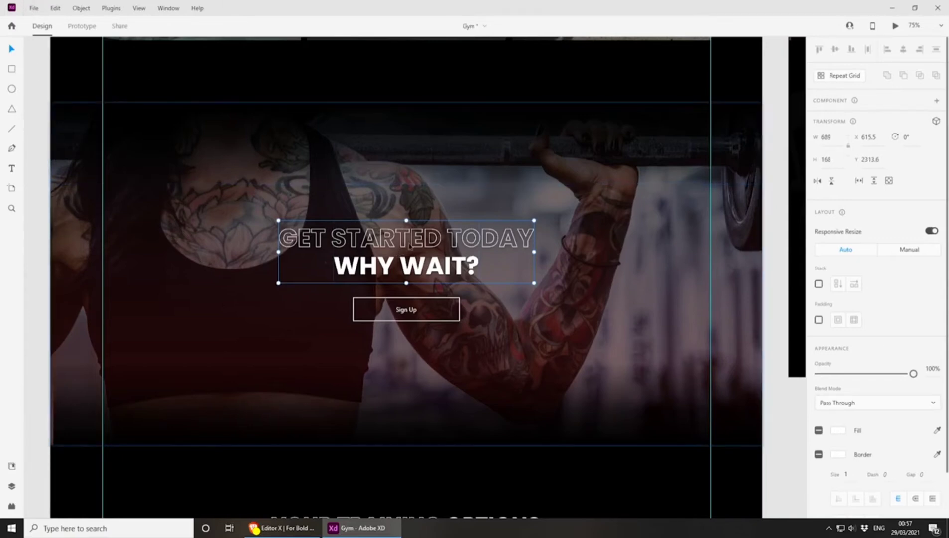
click(33, 8)
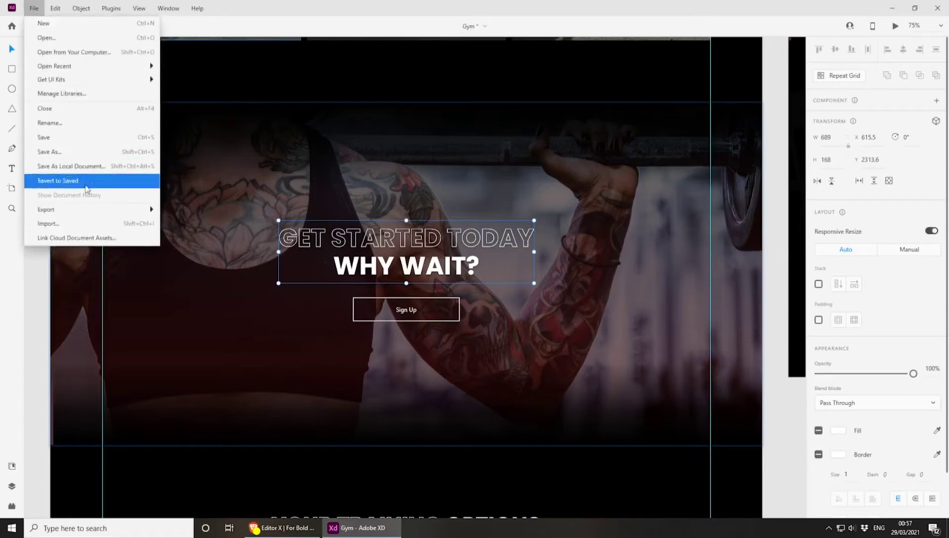
mouse_move(86, 209)
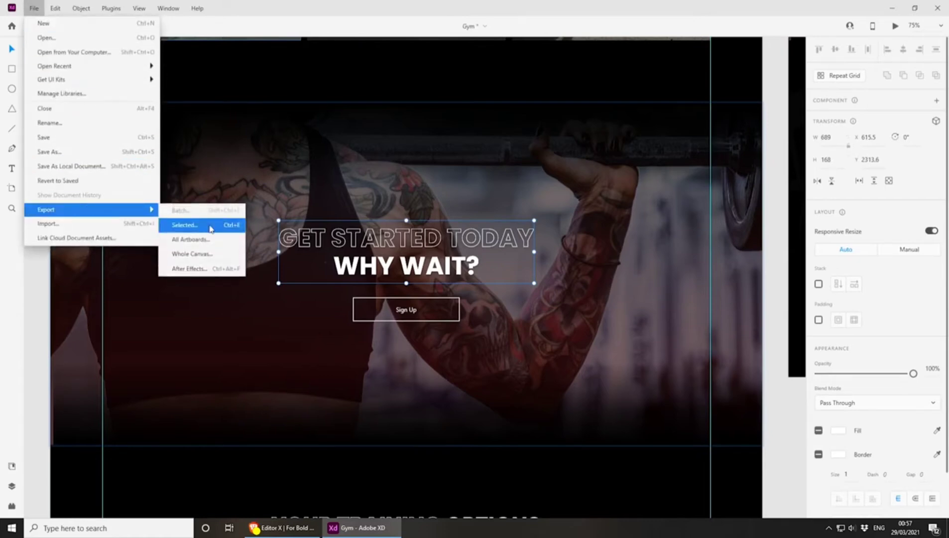
click(210, 228)
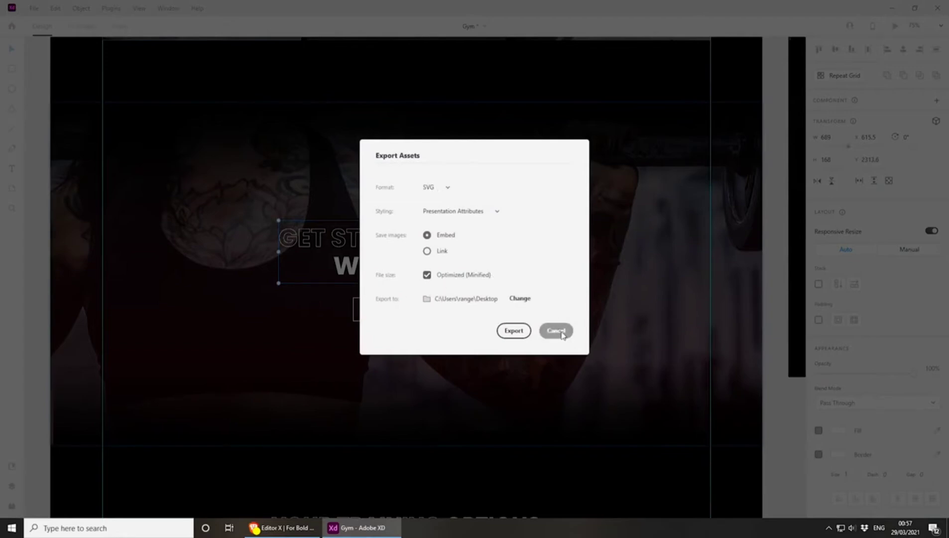
click(556, 331)
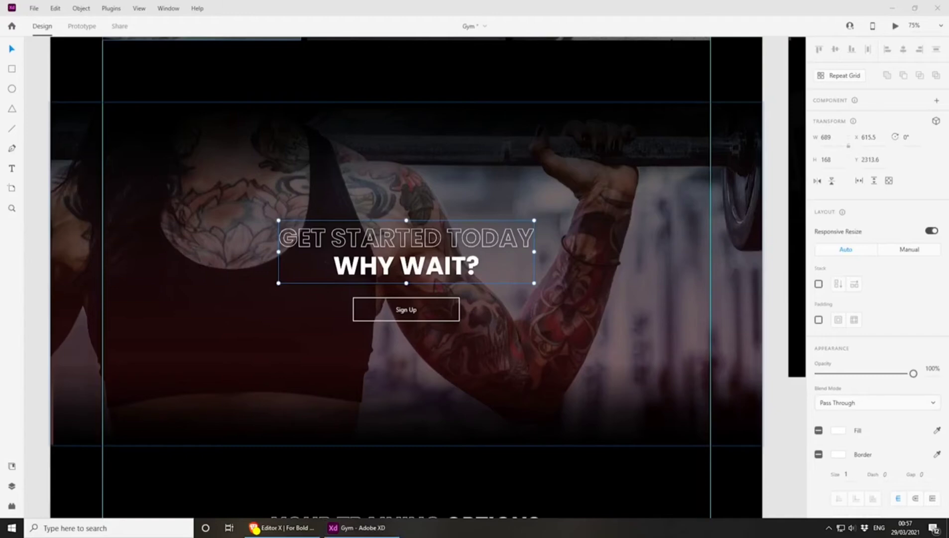
Return to Editor X and add a blank section between the three-card section and the footer
click(294, 527)
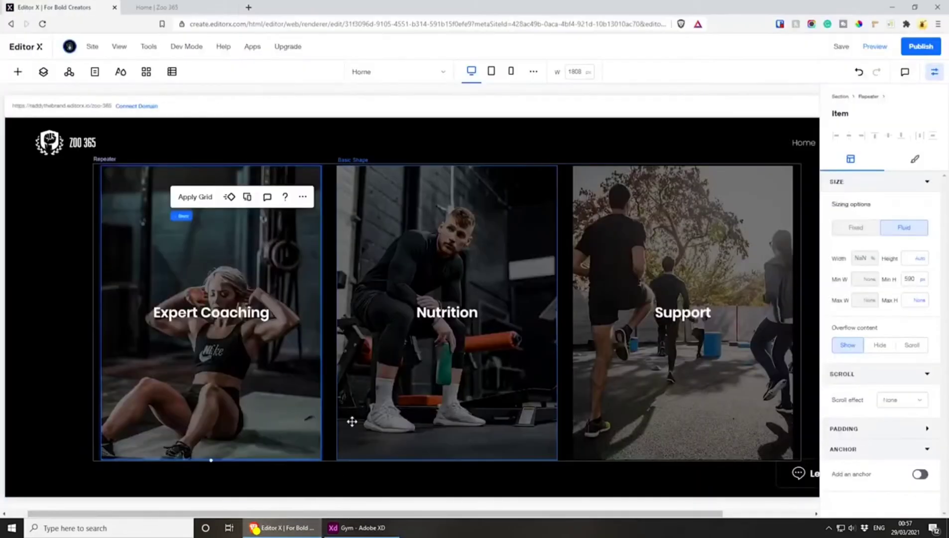
scroll(361, 401, down, 3)
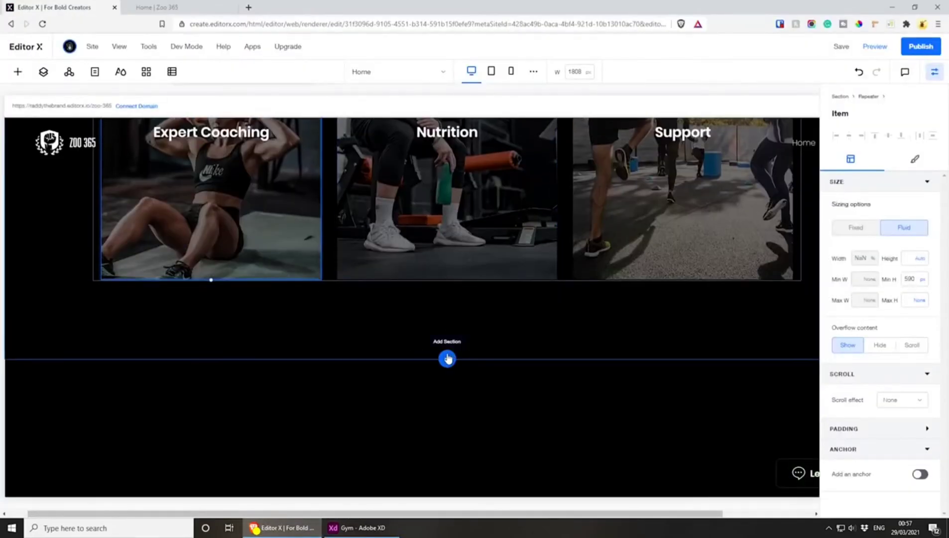
click(447, 358)
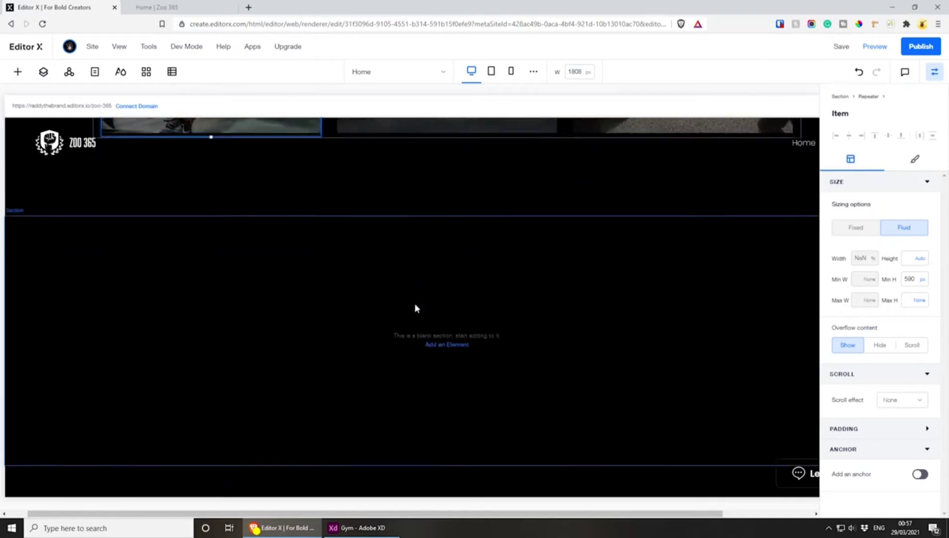
click(420, 304)
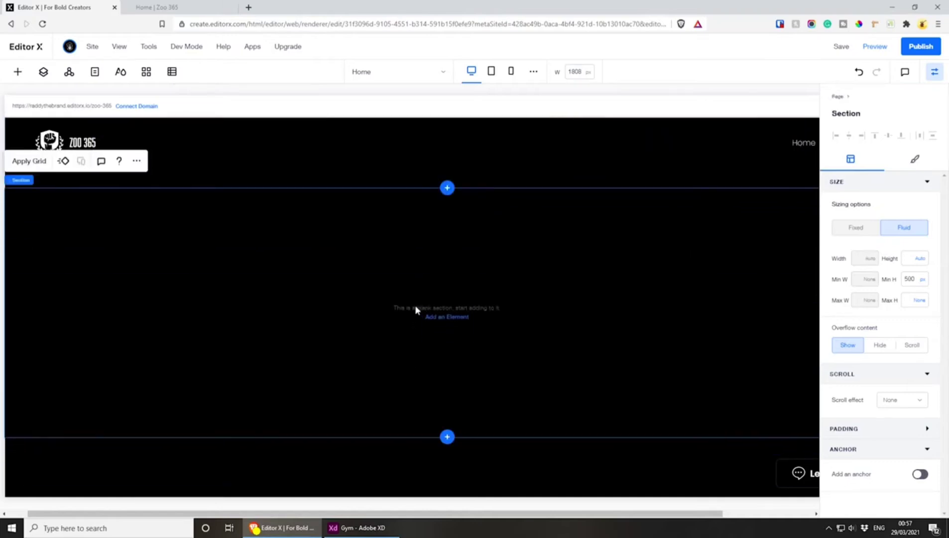
Rename the new blank section's layer as Get Started Today
click(43, 72)
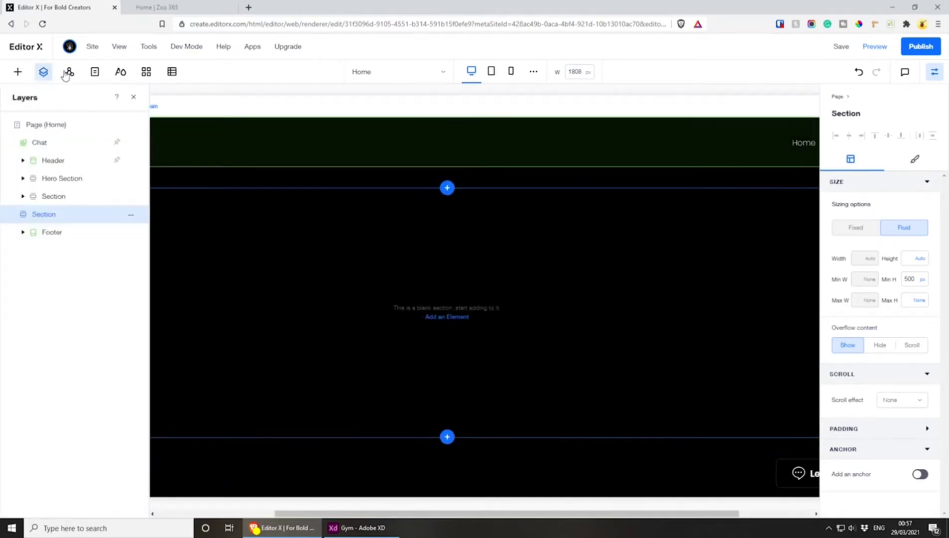
click(92, 72)
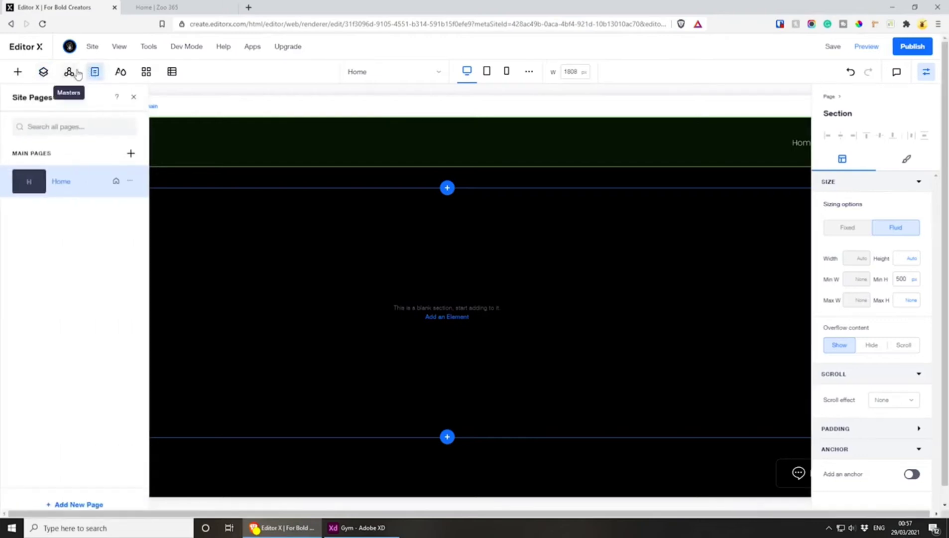
click(44, 73)
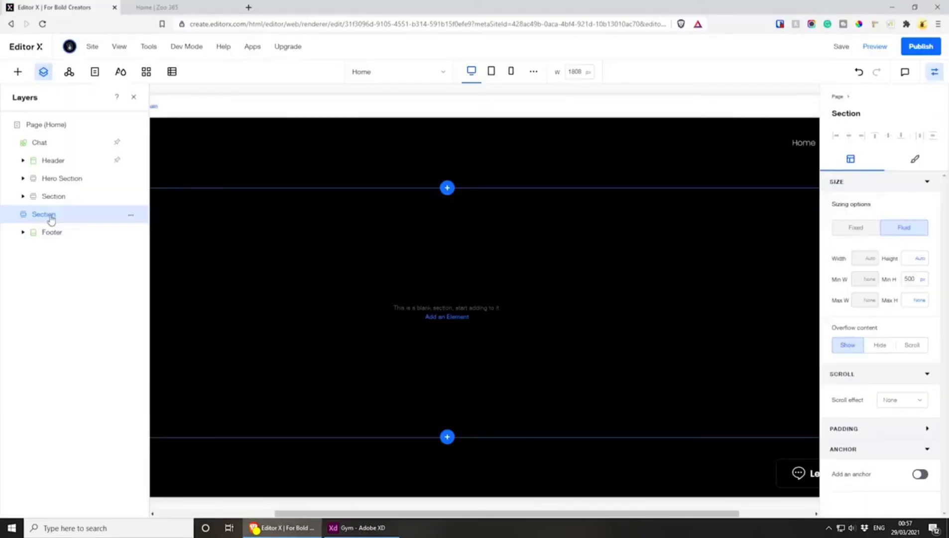
double_click(48, 215)
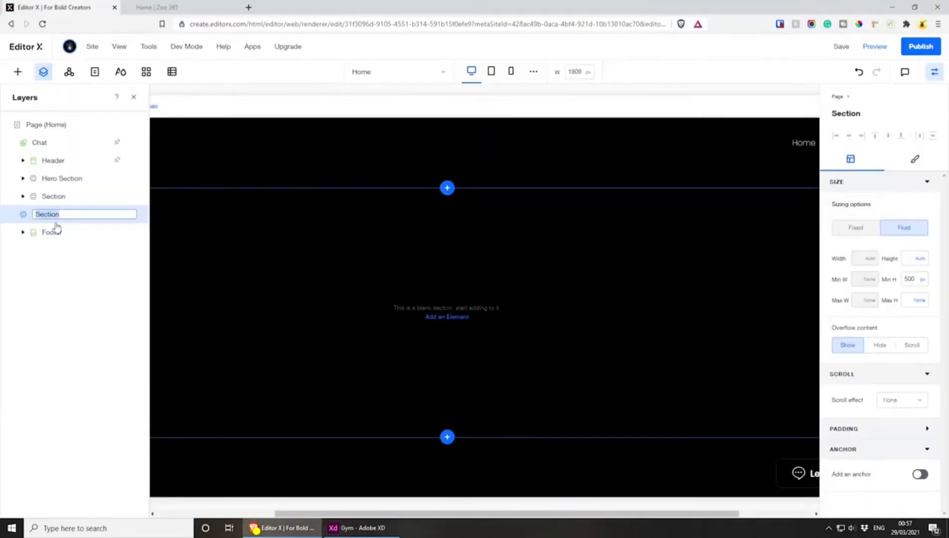
text(Get Started Today)
Rename the layer of the section holding the three-card repeater as Option
click(63, 179)
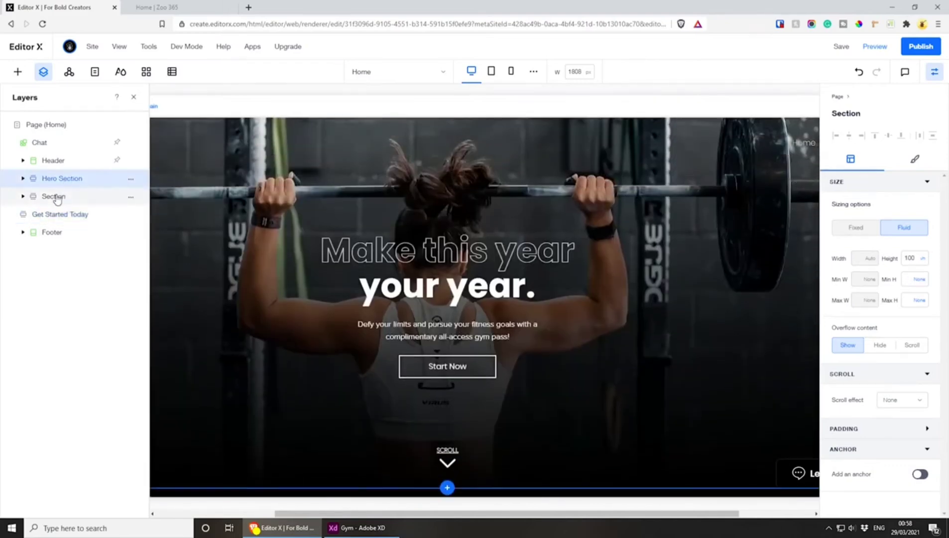
click(58, 197)
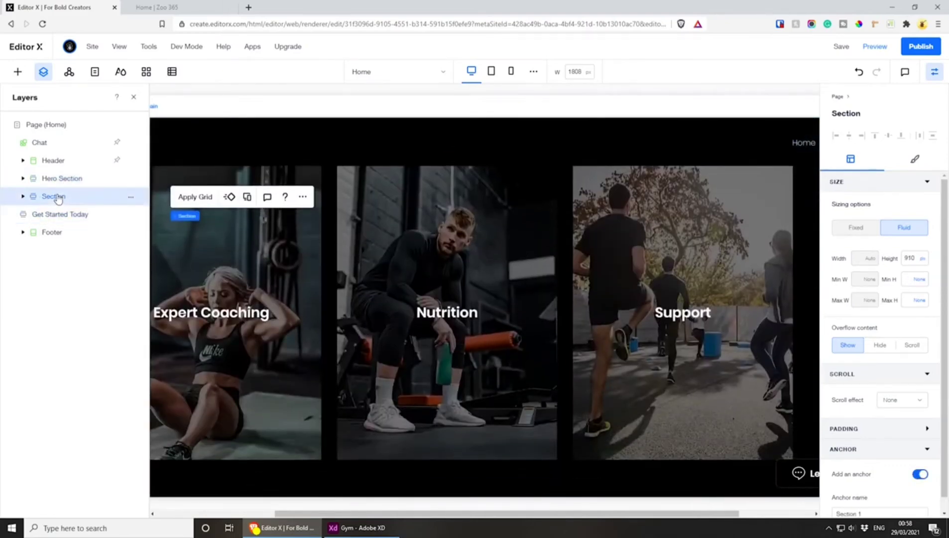
double_click(61, 194)
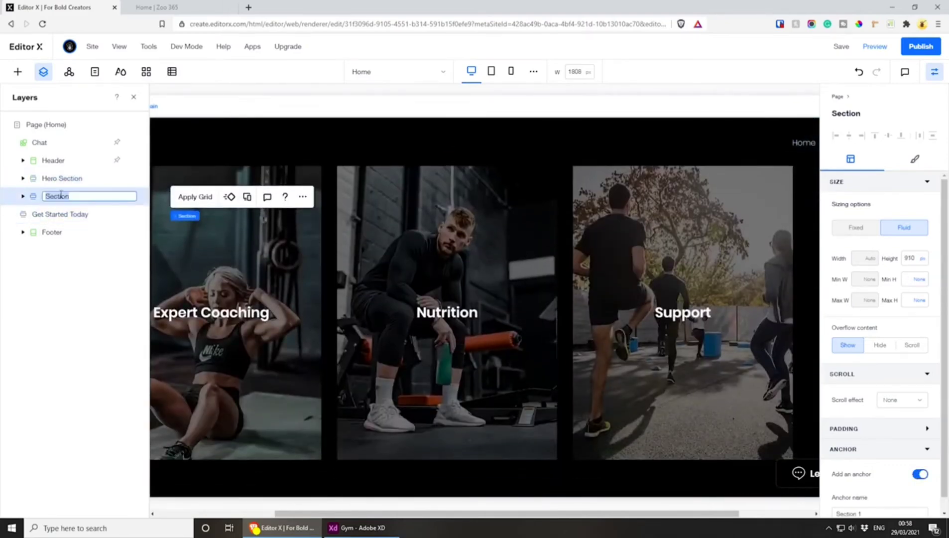
text(Op)
key(Return)
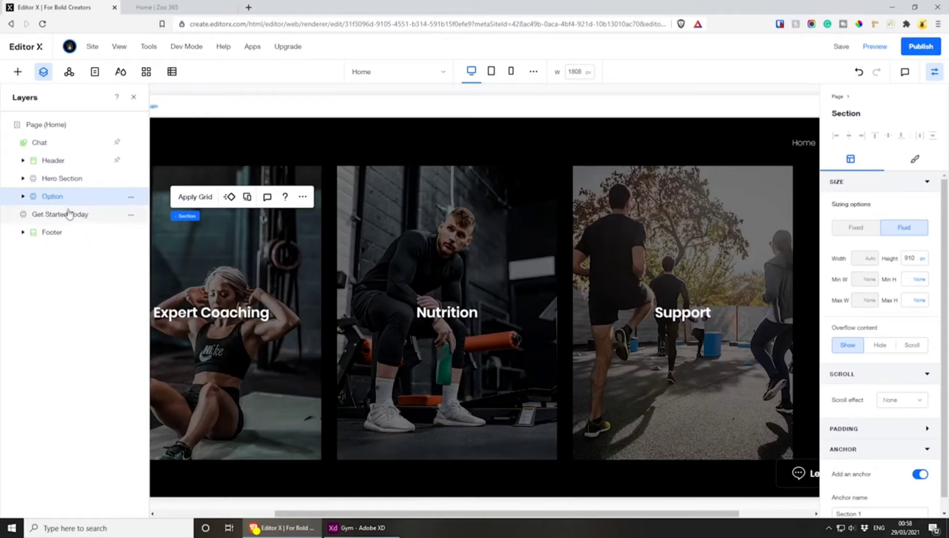
Select the Get Started Today section, close the layer list, and switch to that section's design in Adobe XD
click(68, 218)
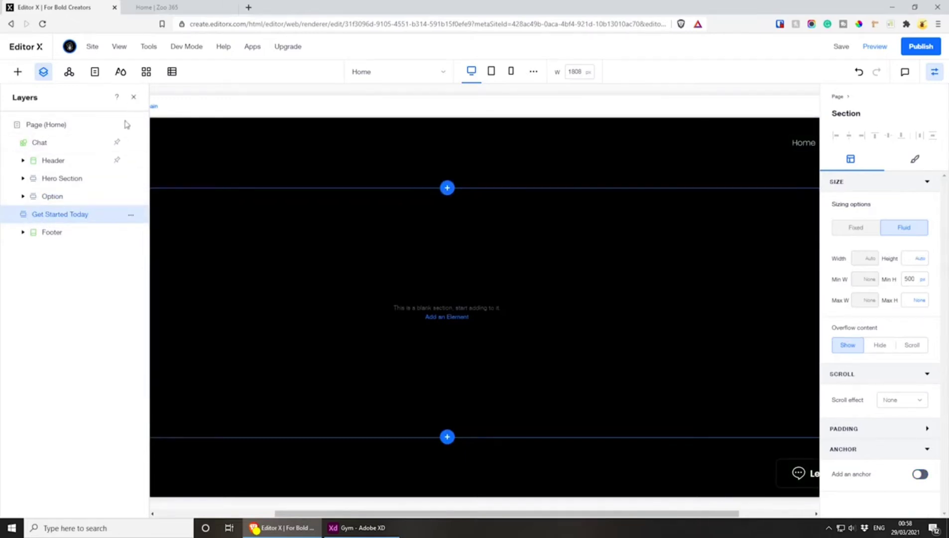
click(134, 96)
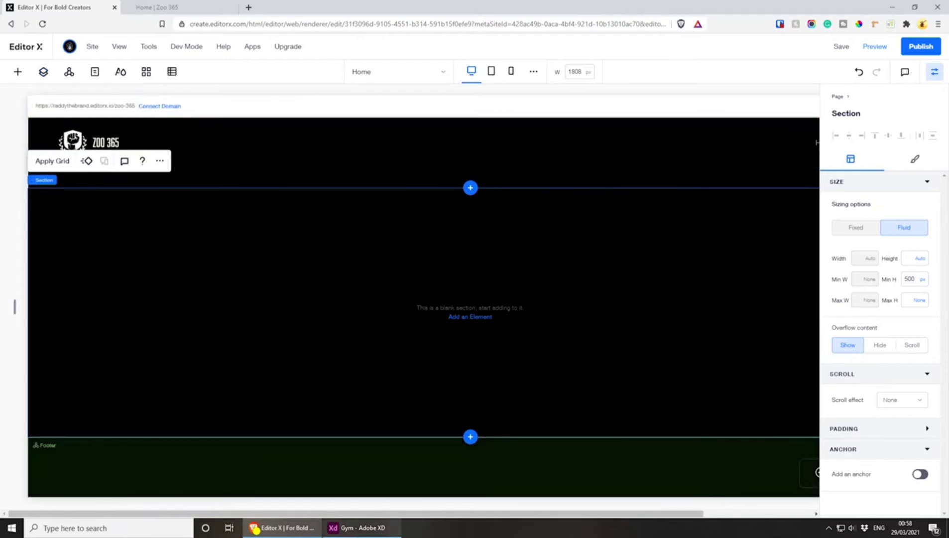
click(357, 527)
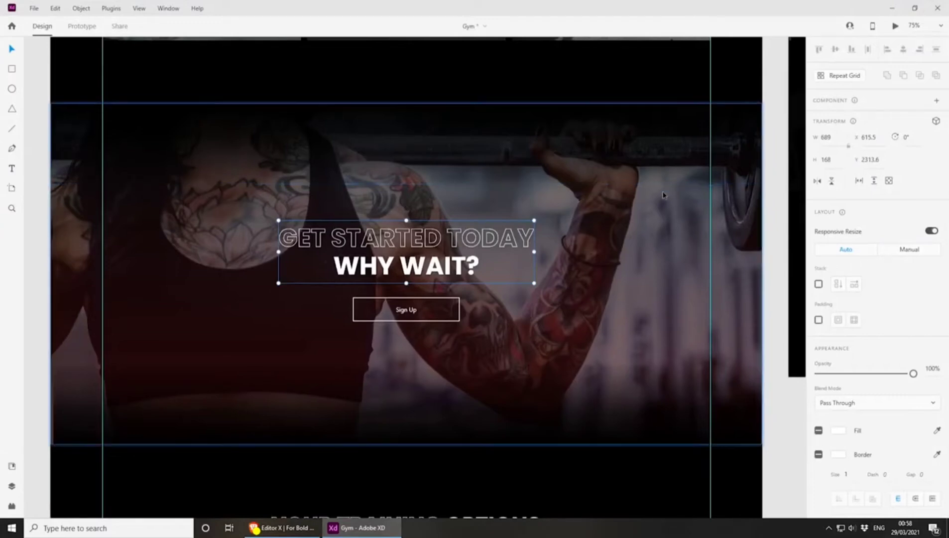
scroll(636, 256, down, 2)
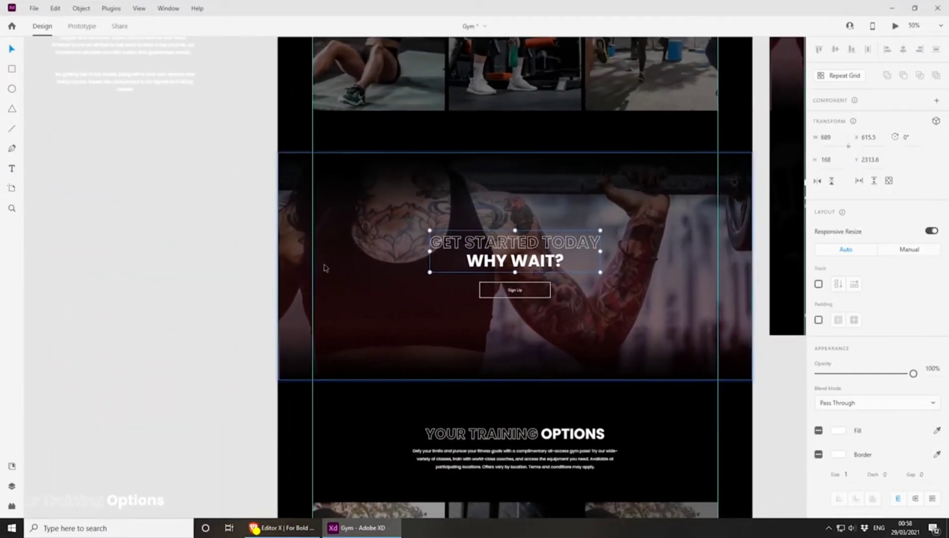
Move the dark red overlay and the gym photo aside to examine the stacked layers behind Get Started Today, undoing the photo move
drag(351, 265, 590, 295)
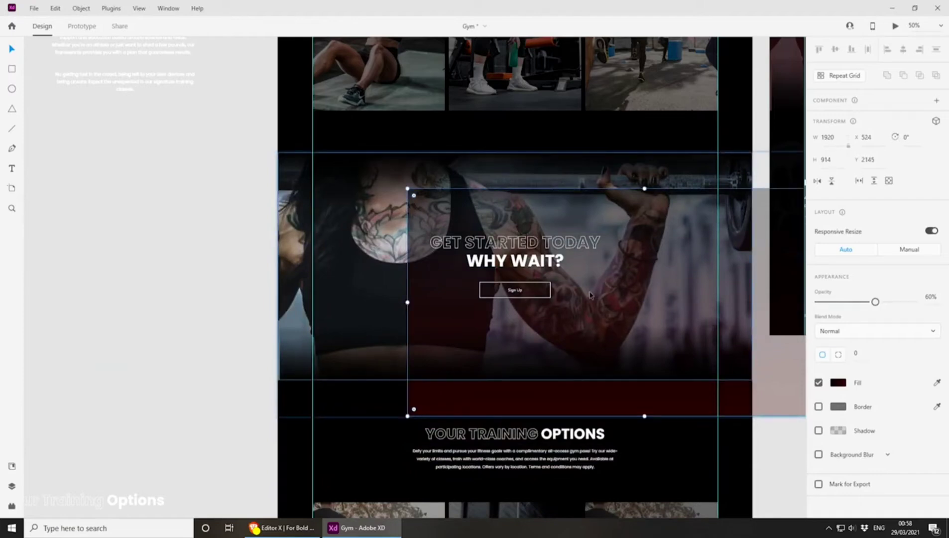
mouse_move(452, 329)
mouse_down()
mouse_move(470, 318)
mouse_move(449, 346)
mouse_up()
drag(438, 286, 455, 244)
key(ctrl+z)
click(366, 165)
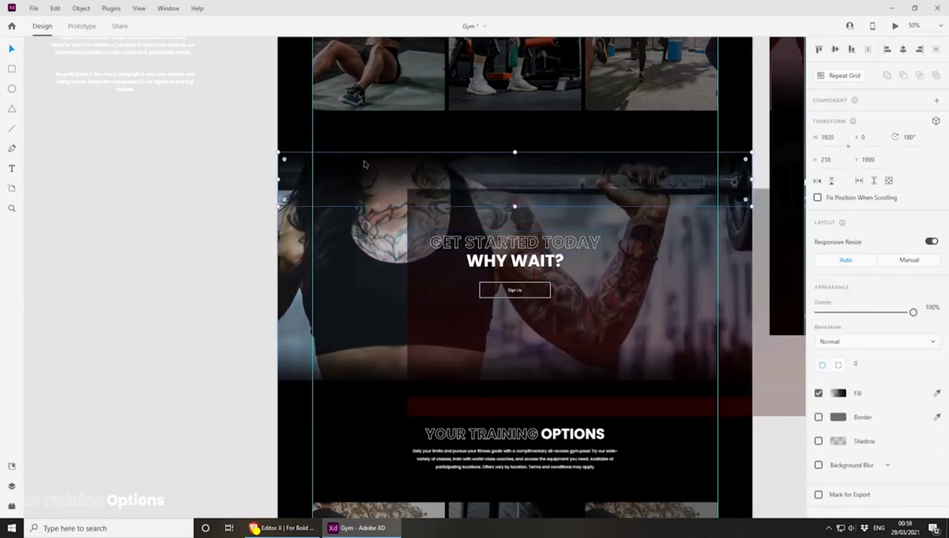
scroll(366, 182, up, 2)
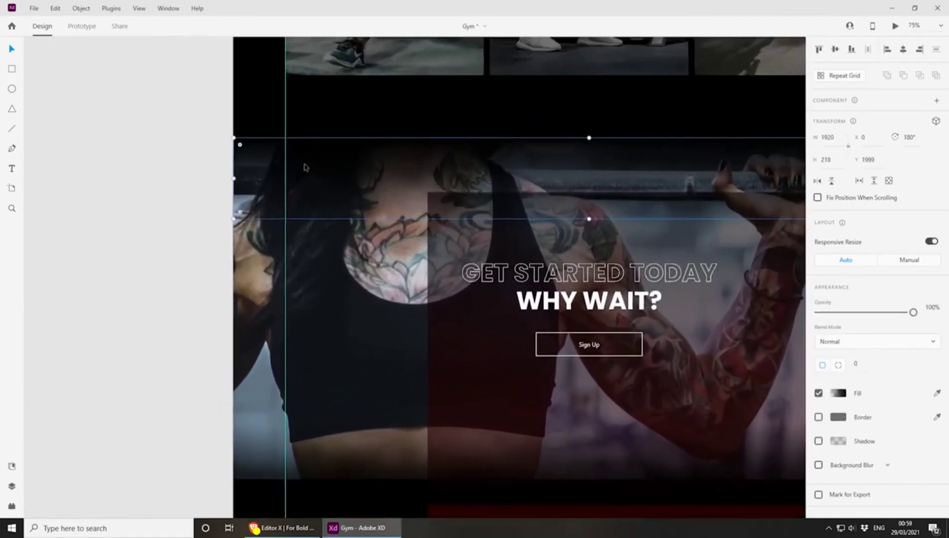
drag(455, 371, 400, 300)
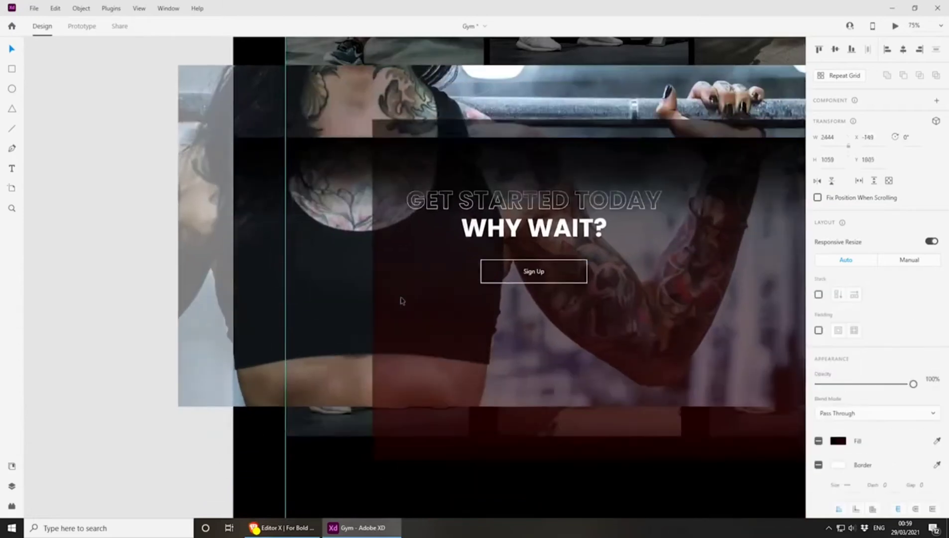
key(ctrl+z)
scroll(412, 331, down, 2)
scroll(413, 333, up, 2)
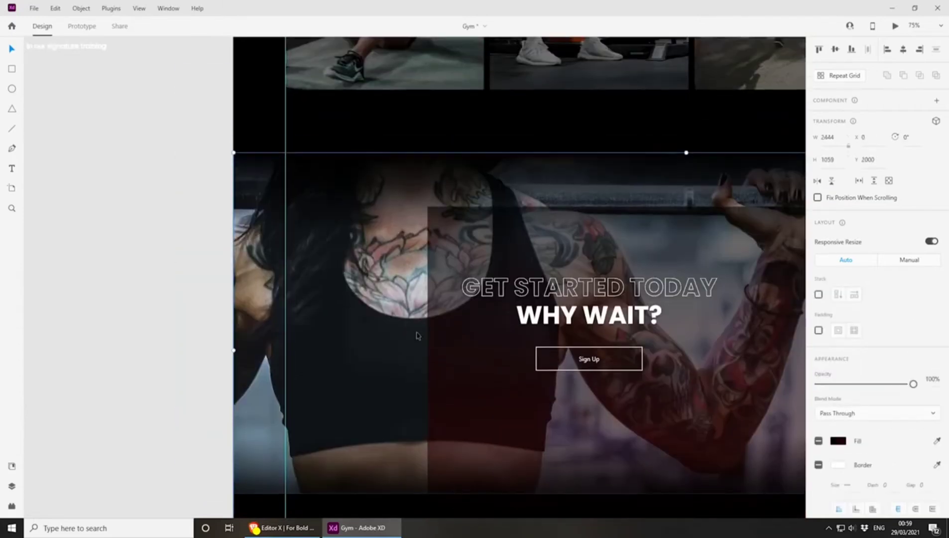
Undo the overlay moves in the Get Started Today design and delete the white rectangle above that section
click(343, 186)
scroll(366, 278, down, 3)
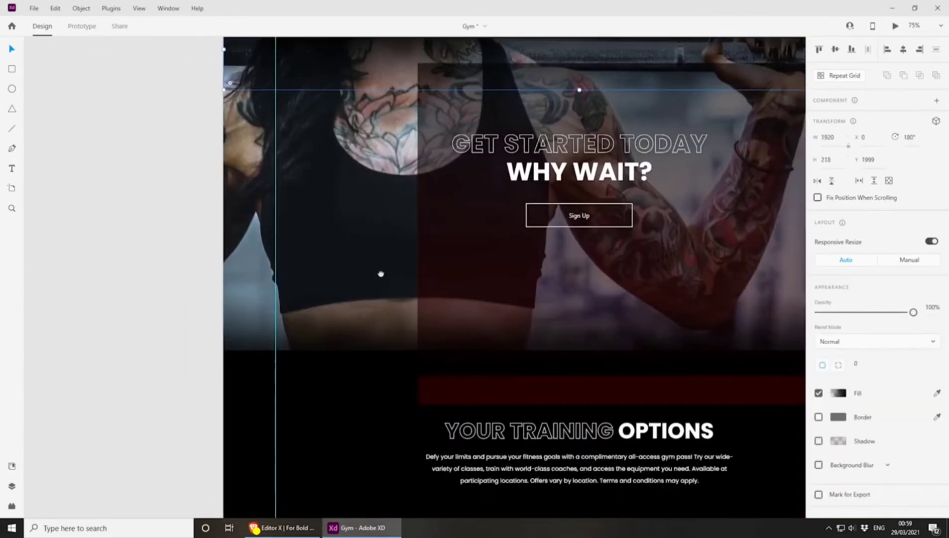
click(404, 366)
key(ctrl+z)
key(ctrl+z)
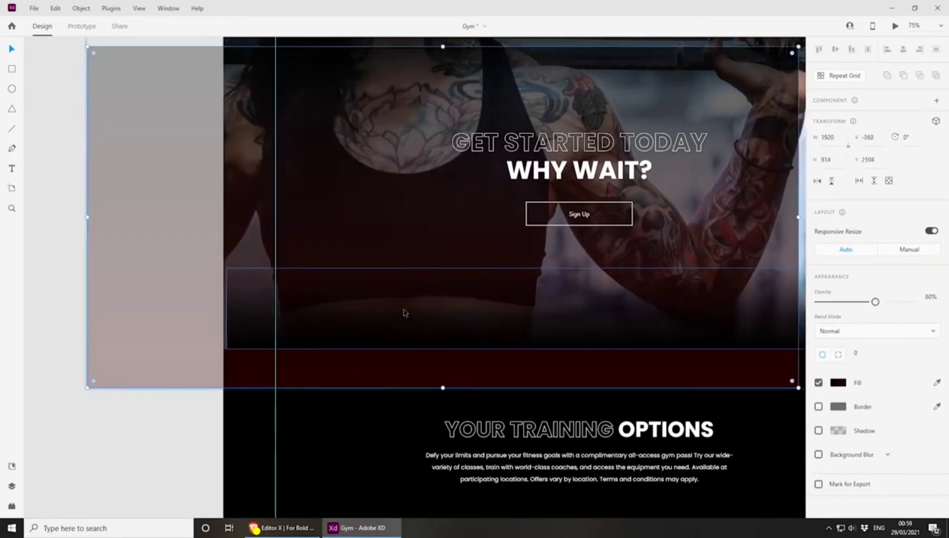
scroll(409, 291, up, 2)
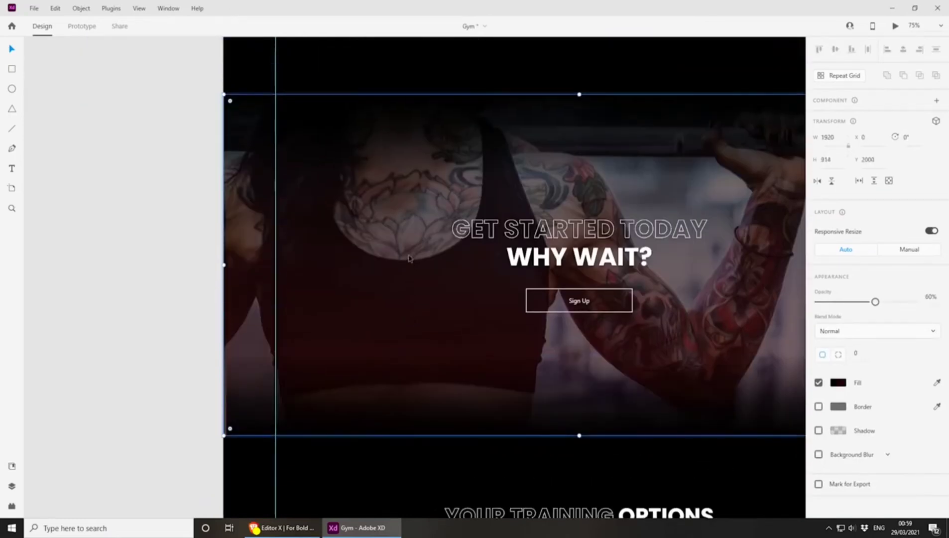
key(ctrl+z)
drag(411, 253, 282, 304)
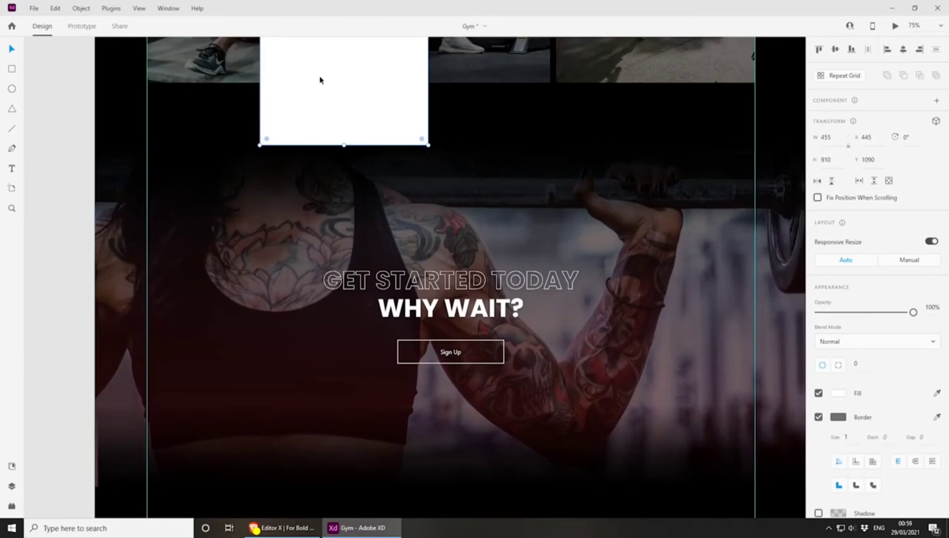
key(Delete)
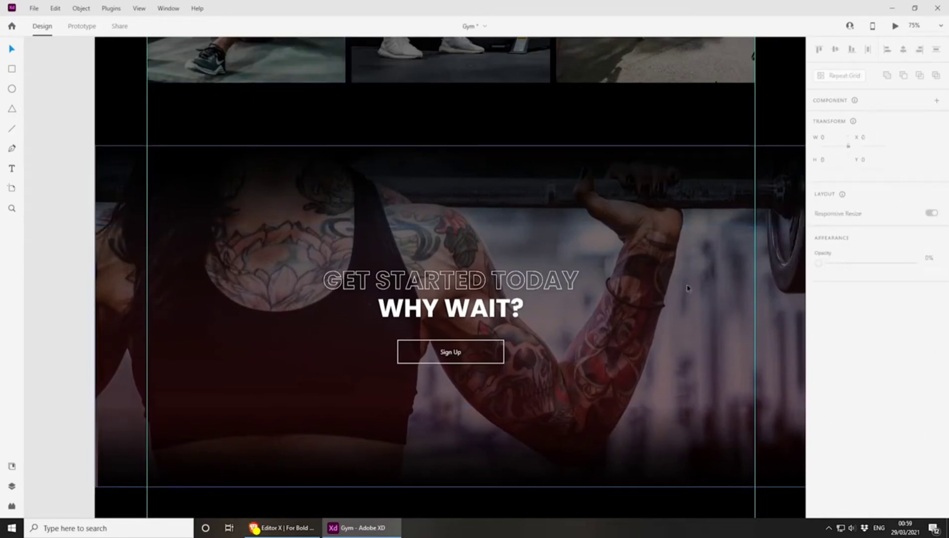
Check the design background's height, return to Editor X, and set the Get Started Today section's minimum height to 914 px
click(745, 330)
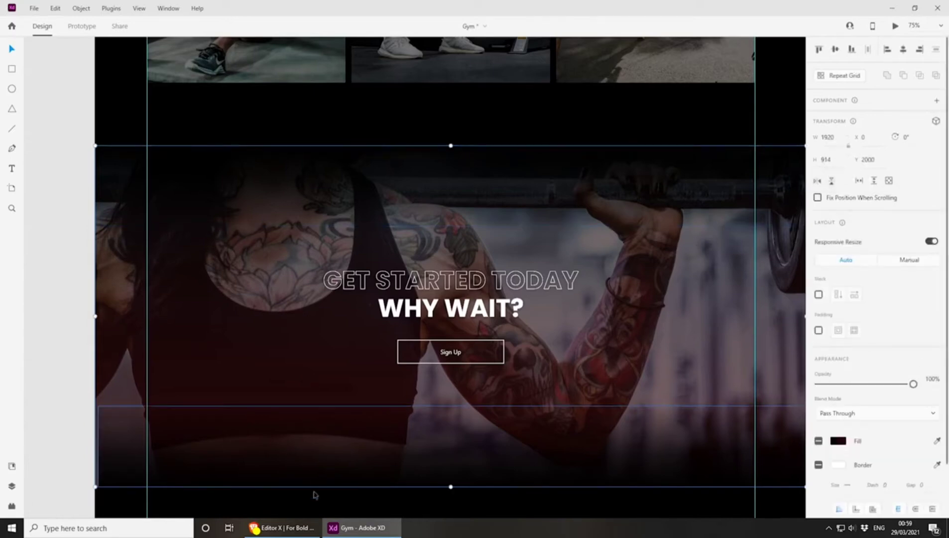
click(282, 527)
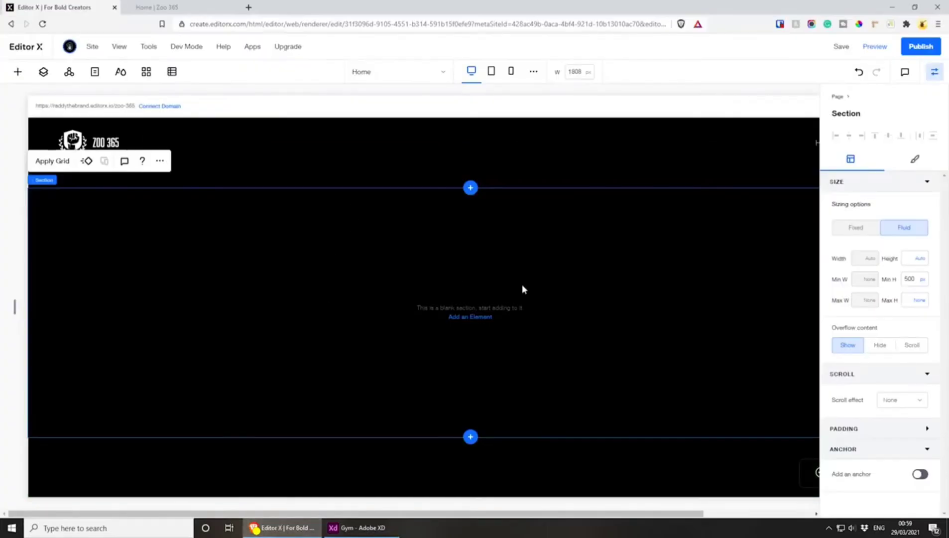
click(913, 279)
key(Return)
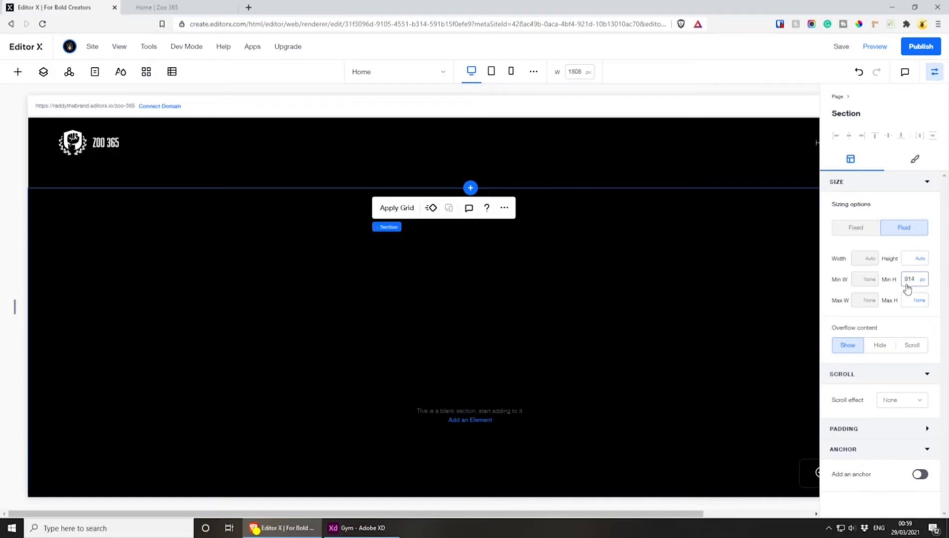
scroll(376, 330, up, 1)
scroll(376, 326, up, 3)
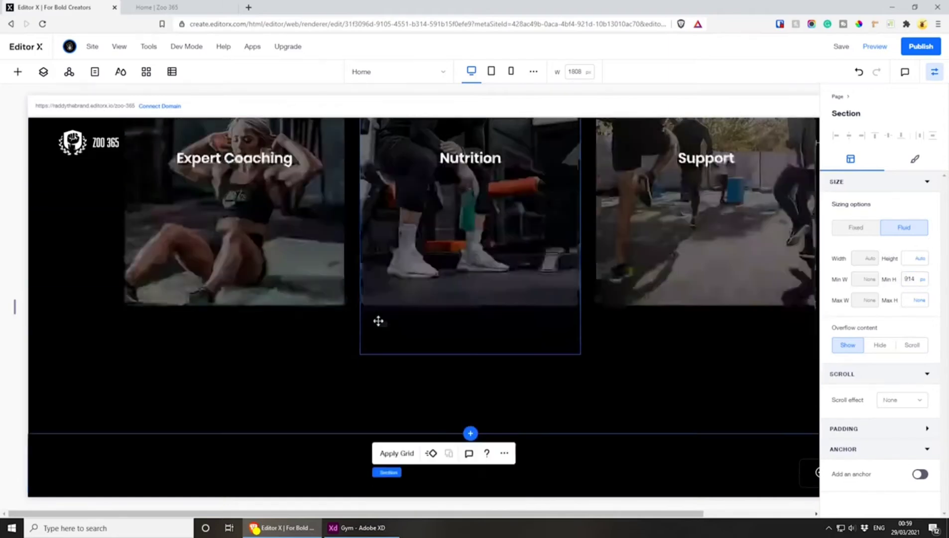
scroll(379, 320, down, 8)
scroll(379, 323, up, 1)
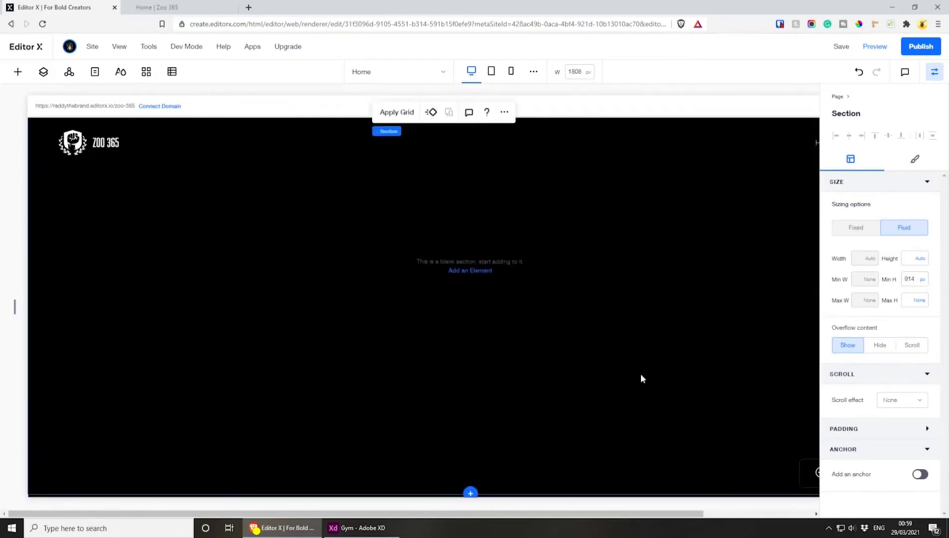
Set the editing canvas width to 1608 px so the page fits the workspace
drag(457, 516, 485, 516)
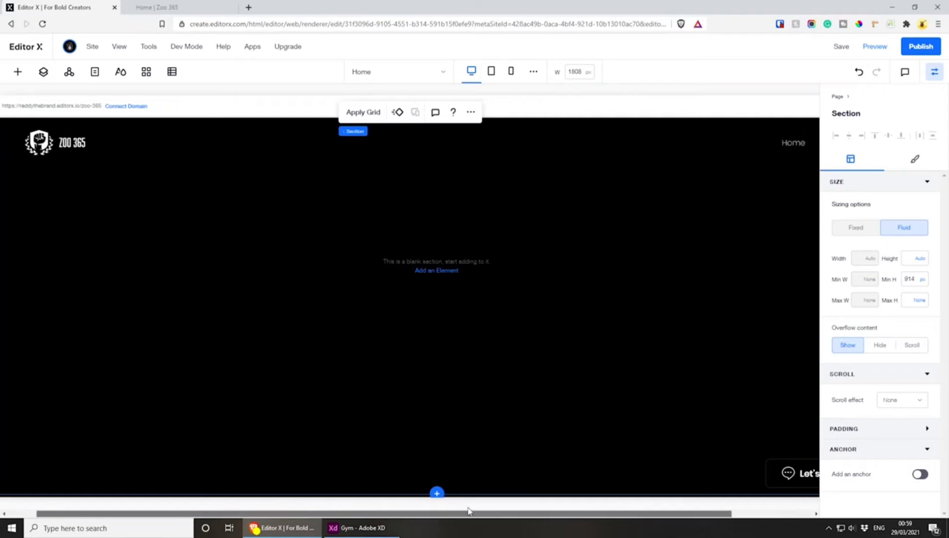
click(578, 73)
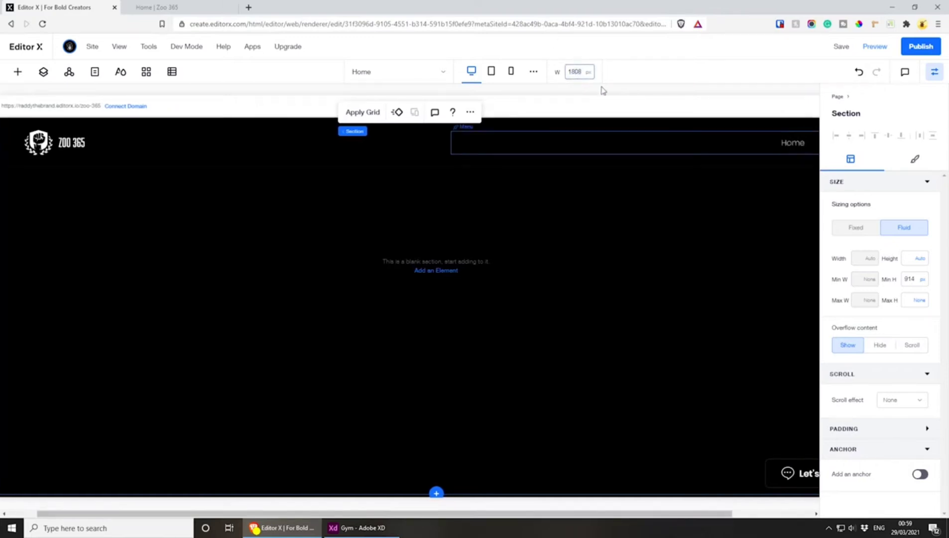
key(BackSpace)
text(6)
key(Return)
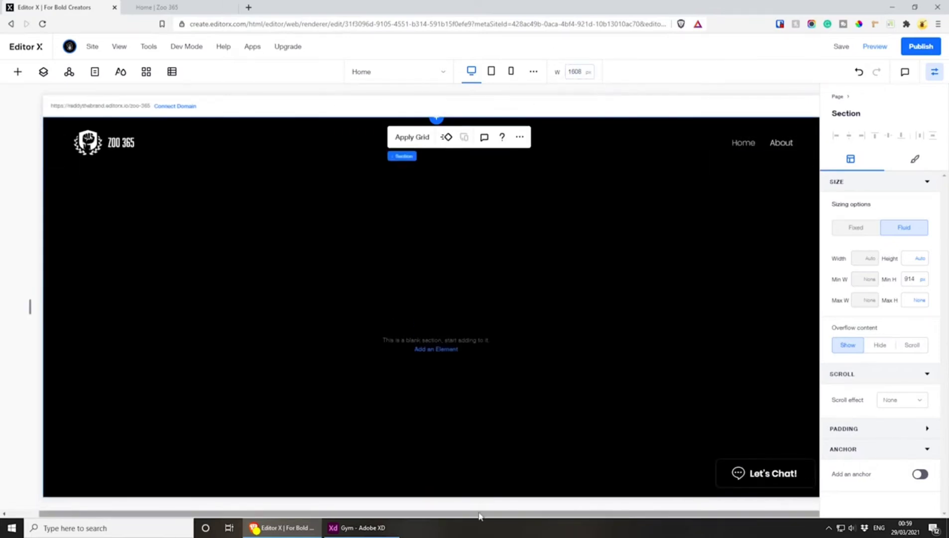
drag(480, 515, 505, 519)
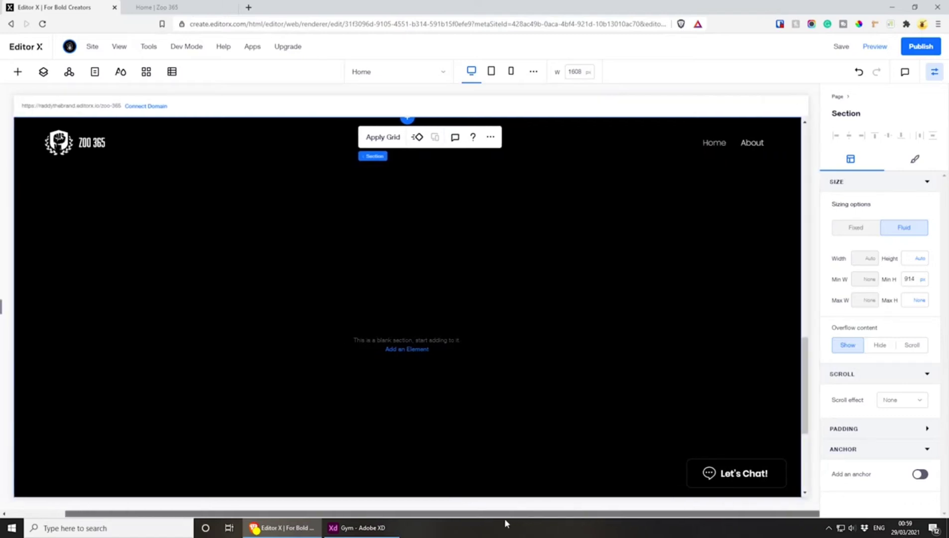
Add an image element to the blank Get Started Today section and stretch it to fill the section
click(403, 350)
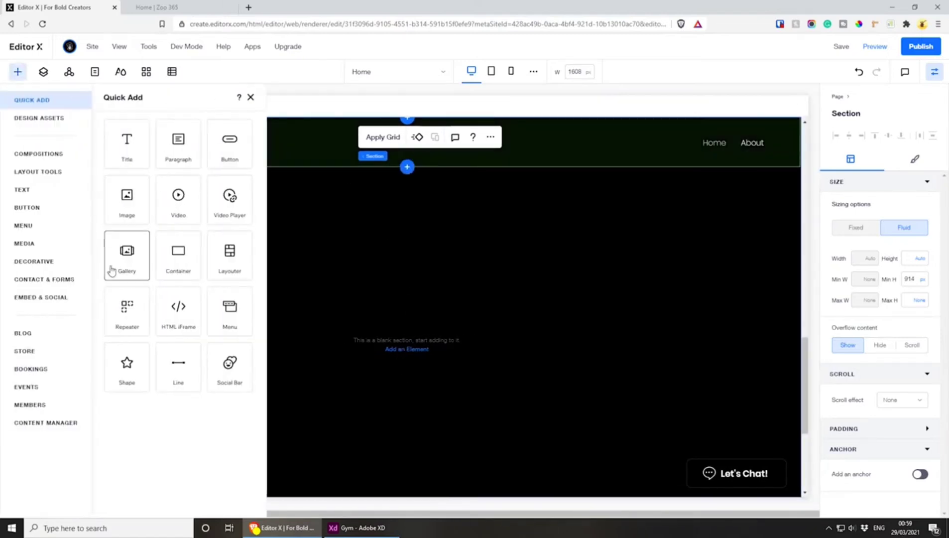
click(127, 199)
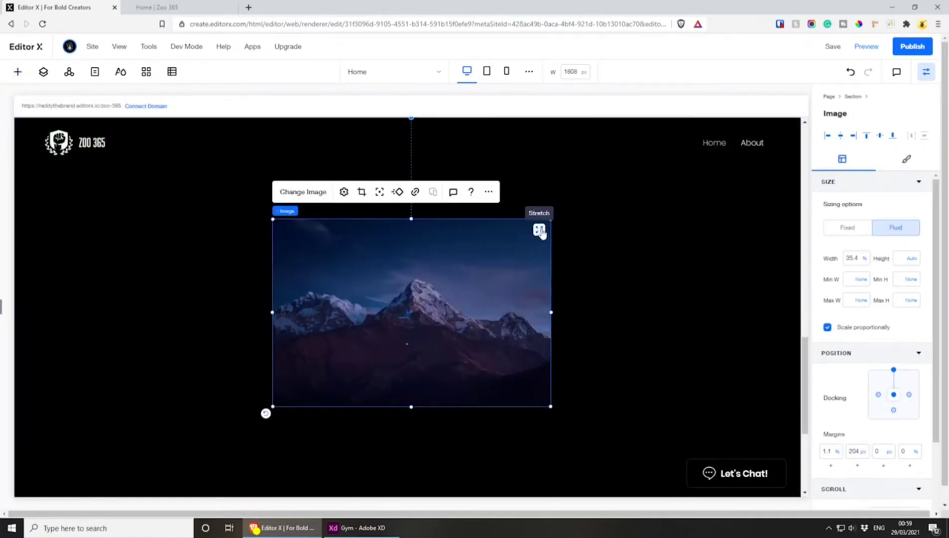
click(539, 230)
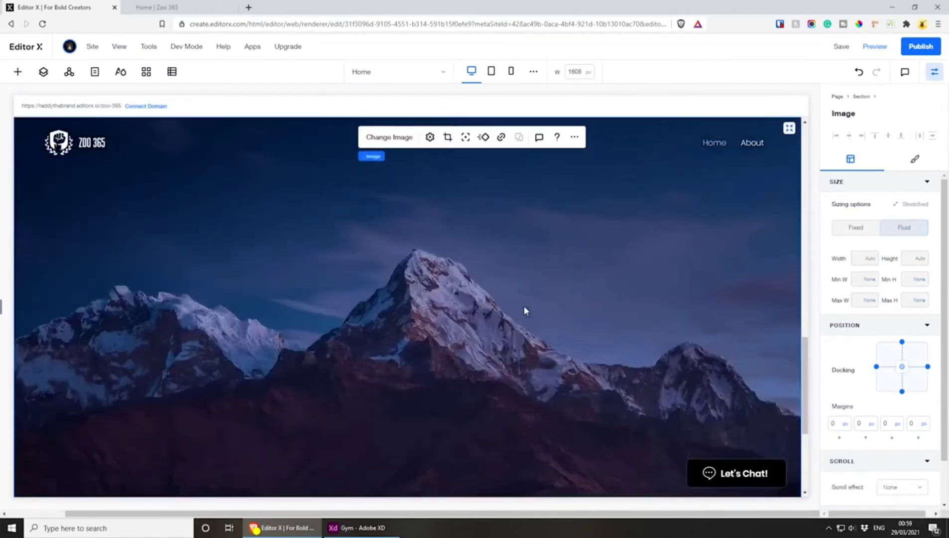
Open the replacement choices for the stretched image, search Unsplash for "gym girl" and browse the photos
click(401, 142)
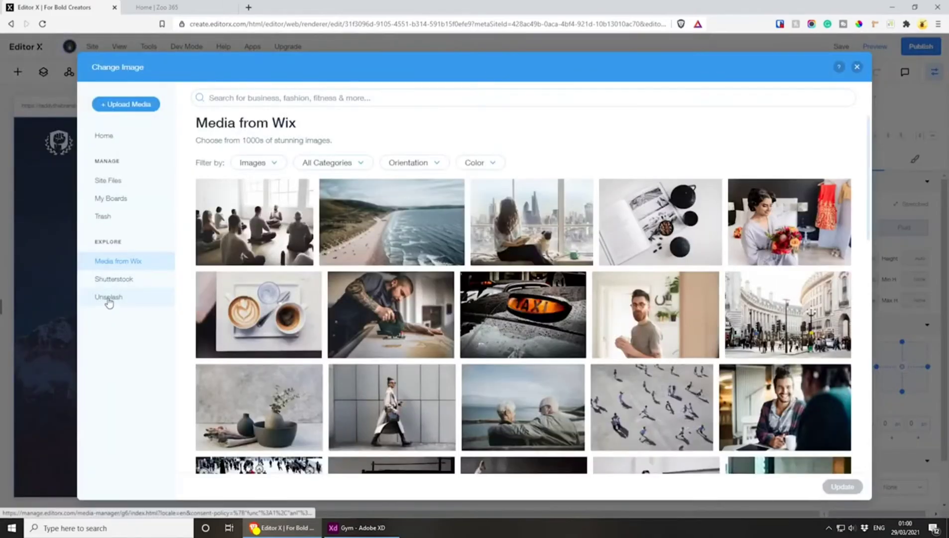
click(108, 298)
click(392, 95)
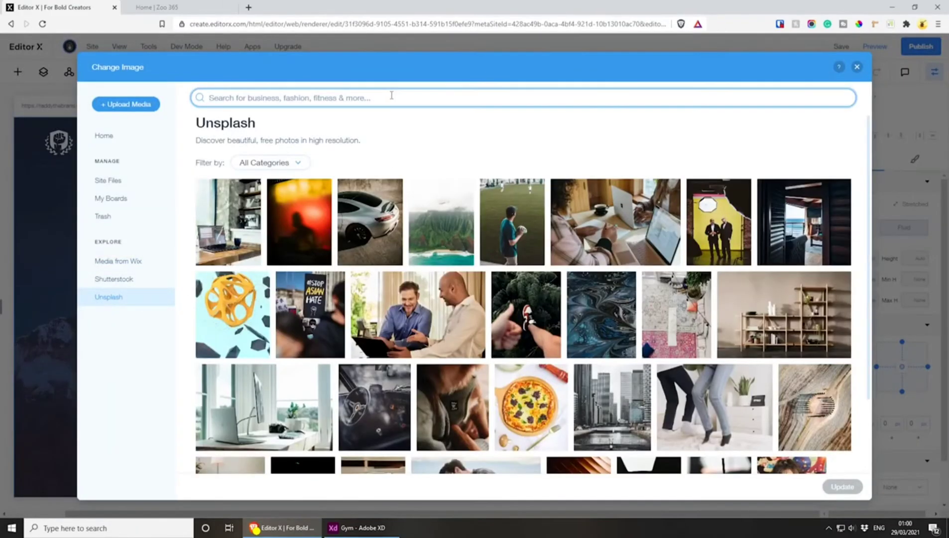
text(gym girl)
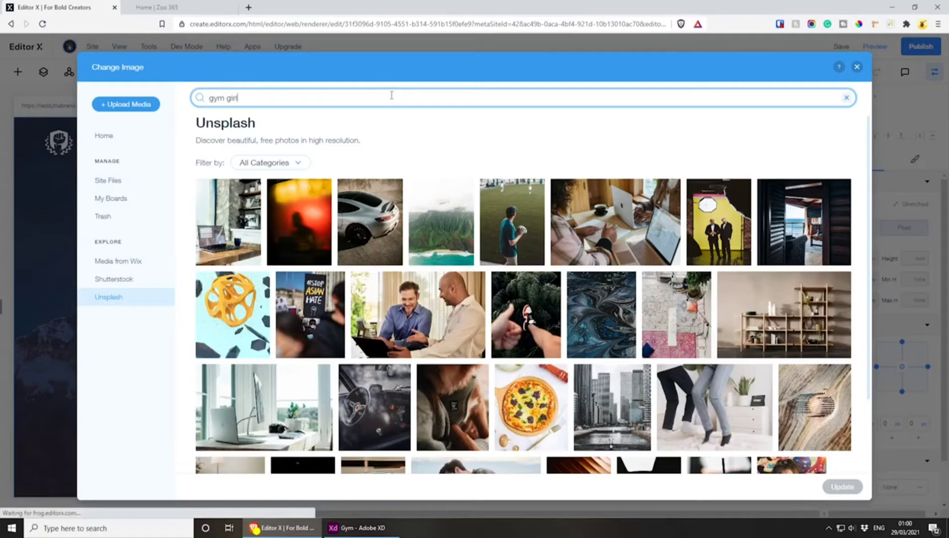
key(Return)
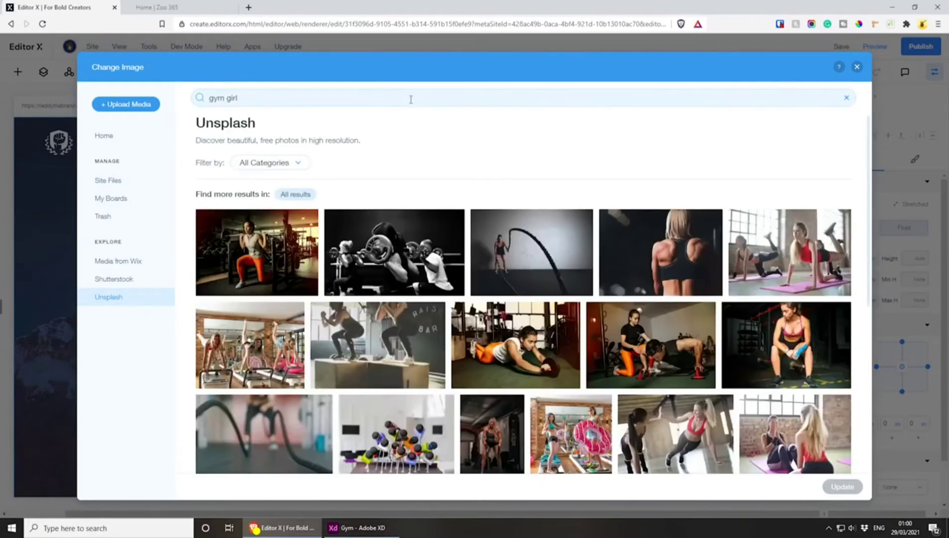
scroll(433, 209, down, 3)
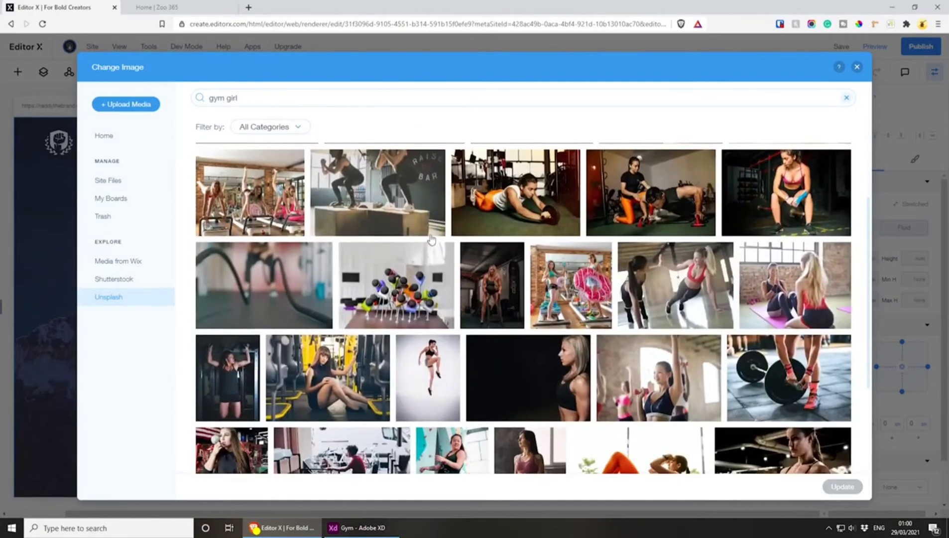
scroll(438, 241, down, 3)
scroll(457, 241, down, 6)
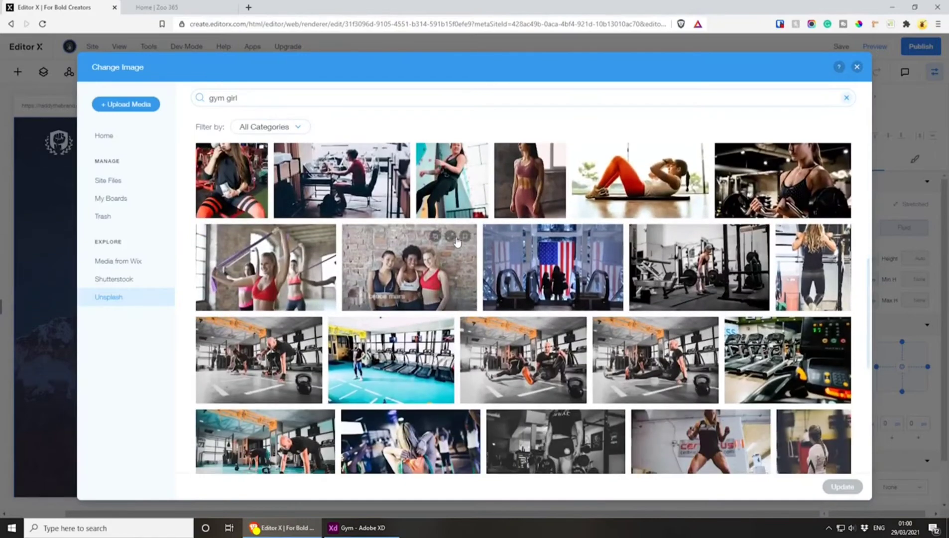
scroll(456, 241, down, 10)
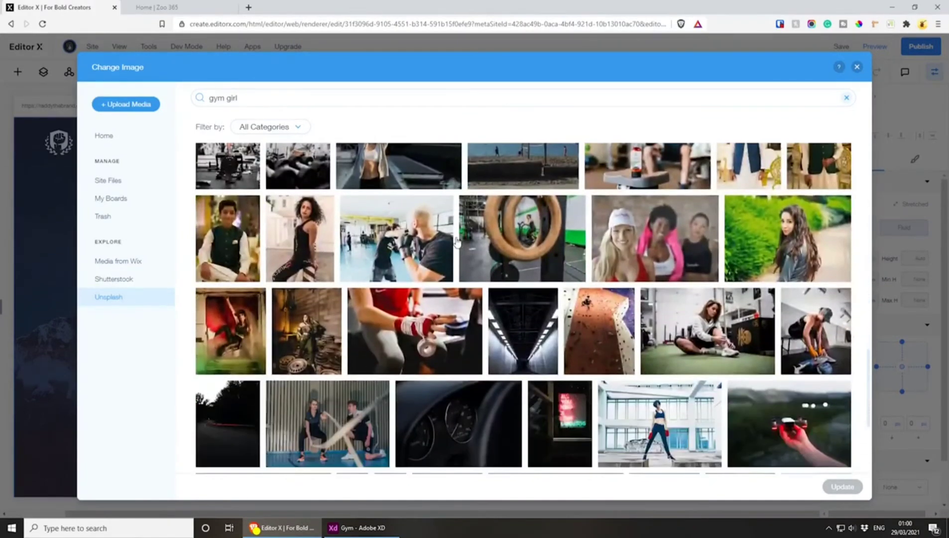
scroll(456, 240, down, 3)
Search Unsplash for "gym tattoo" and replace the section image with the tattooed woman in a black top holding a barbell
click(236, 97)
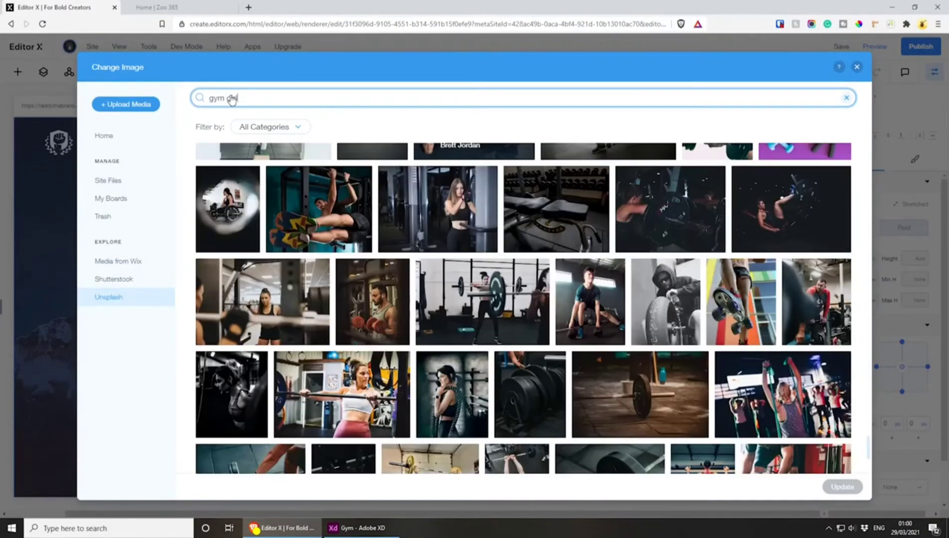
text(tat)
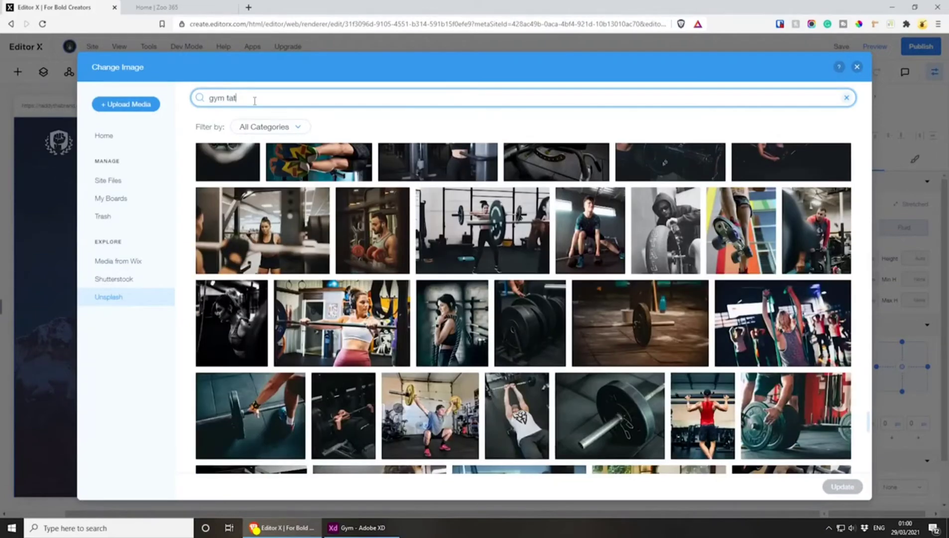
text(ooo)
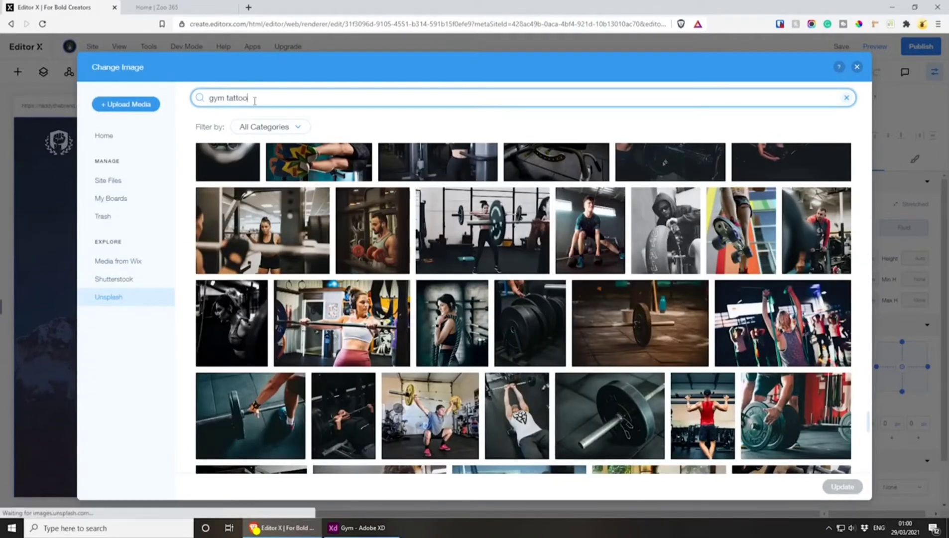
key(Return)
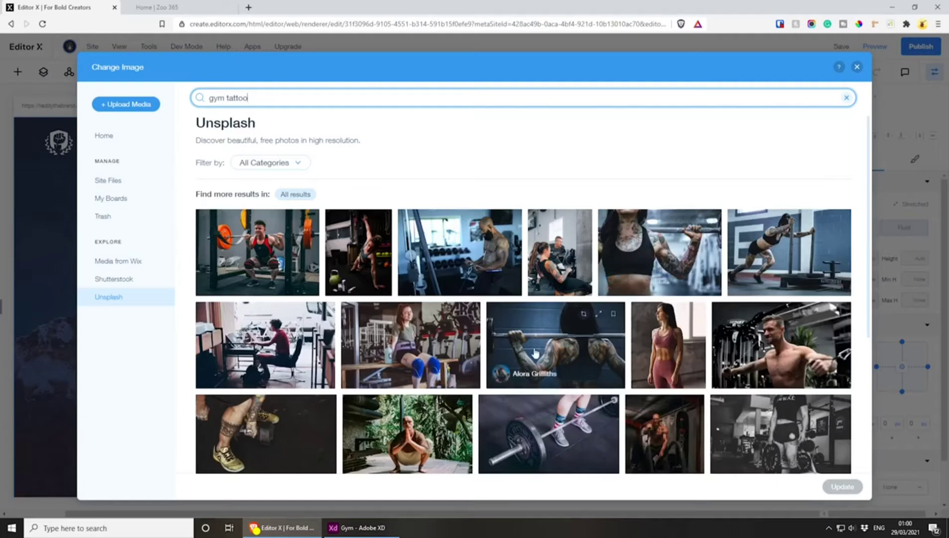
click(646, 251)
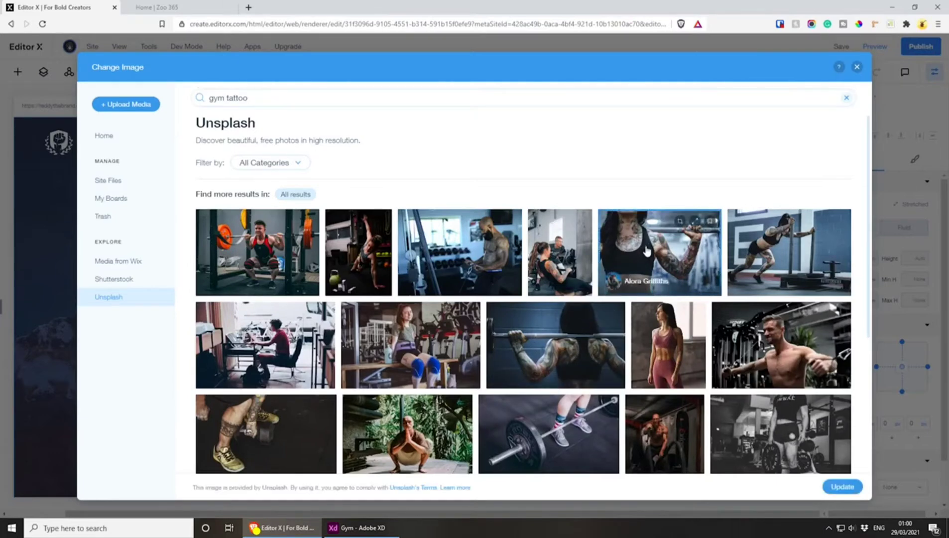
click(842, 487)
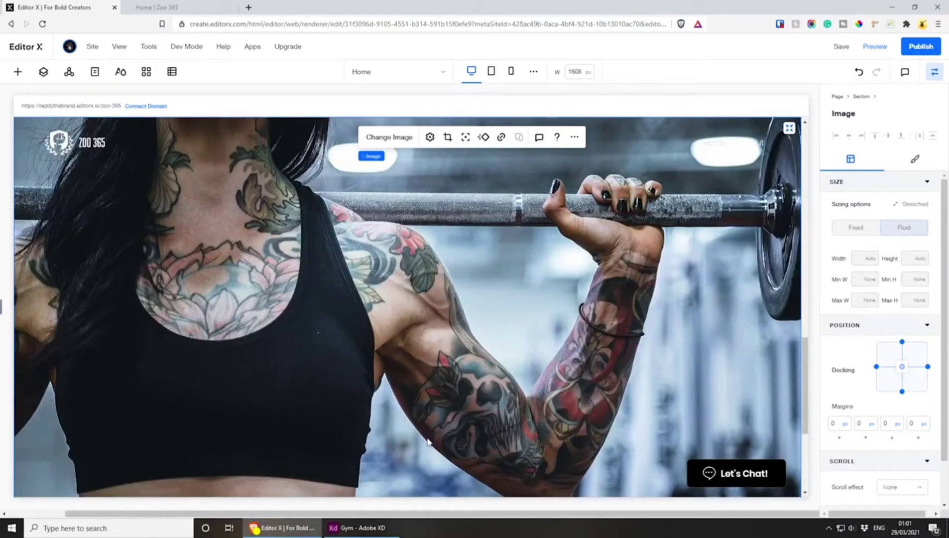
Add a basic shape to the Get Started Today section and replace it with the uploaded vector file red-fade.svg
click(17, 72)
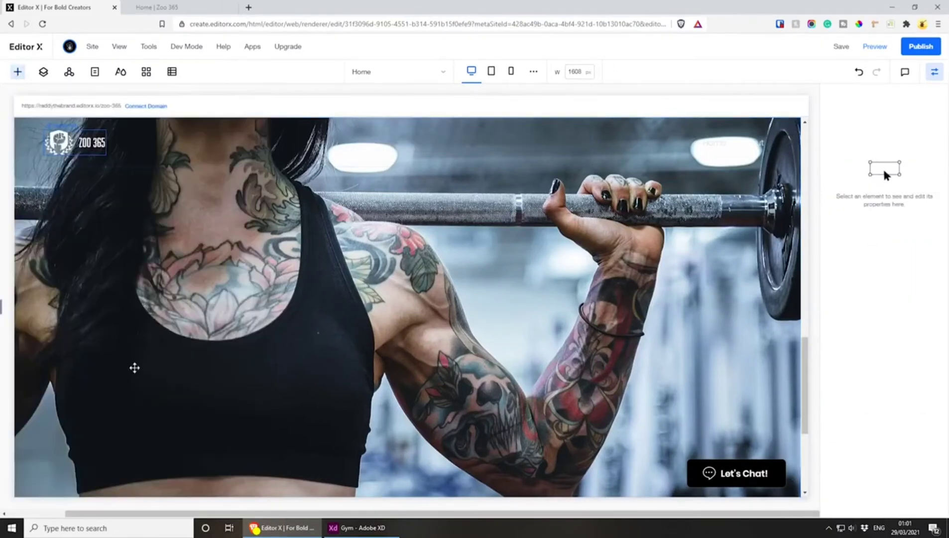
key(ctrl+v)
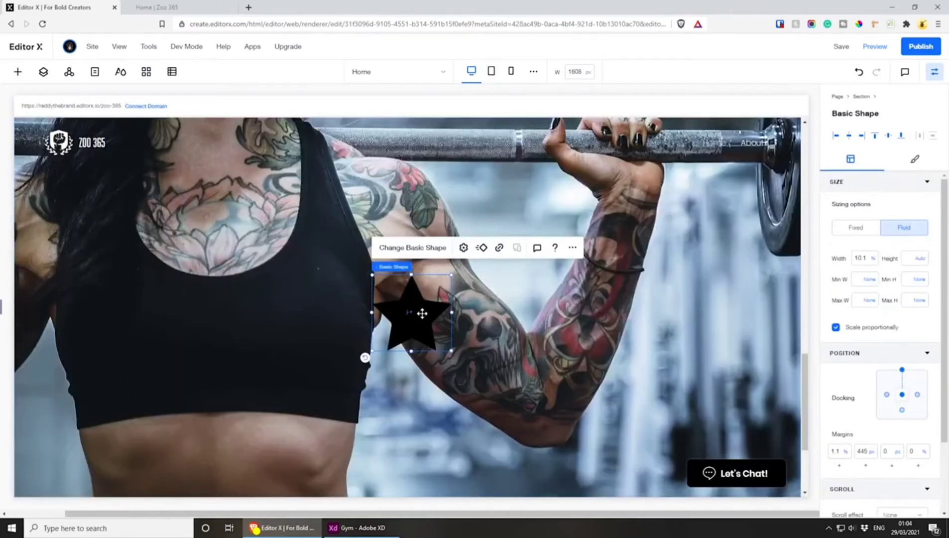
click(420, 249)
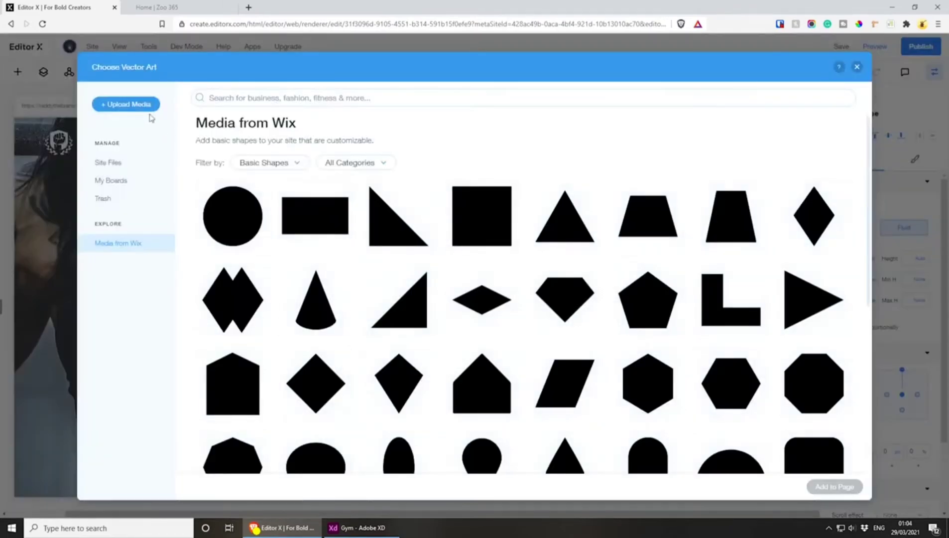
click(144, 103)
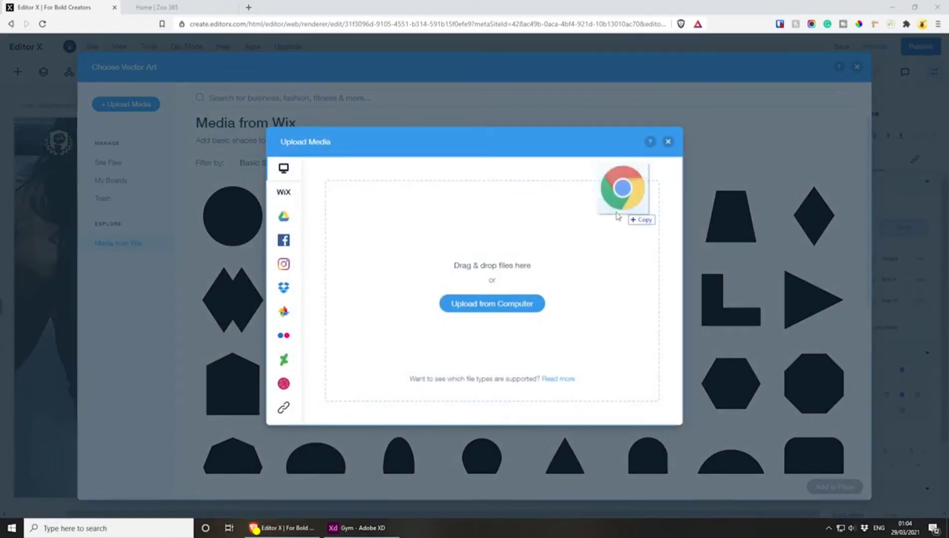
drag(617, 217, 577, 241)
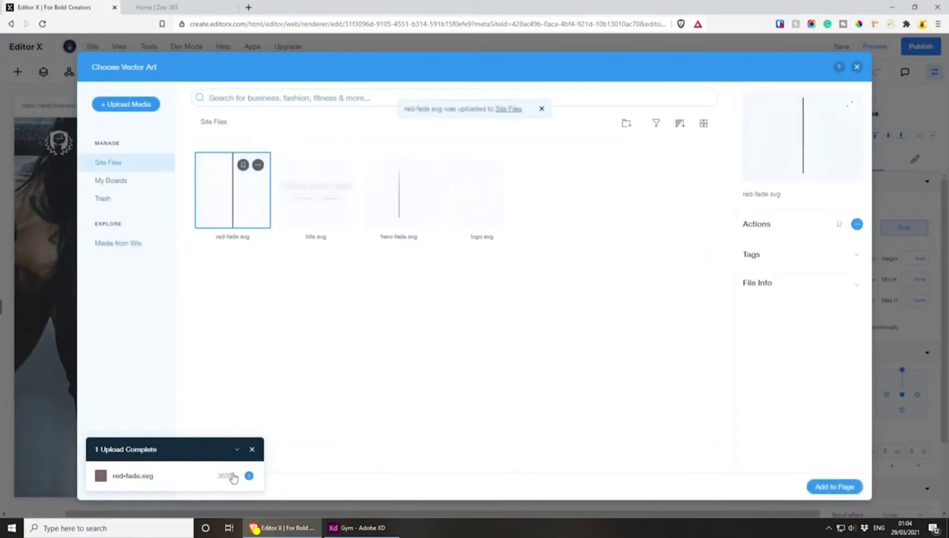
click(809, 484)
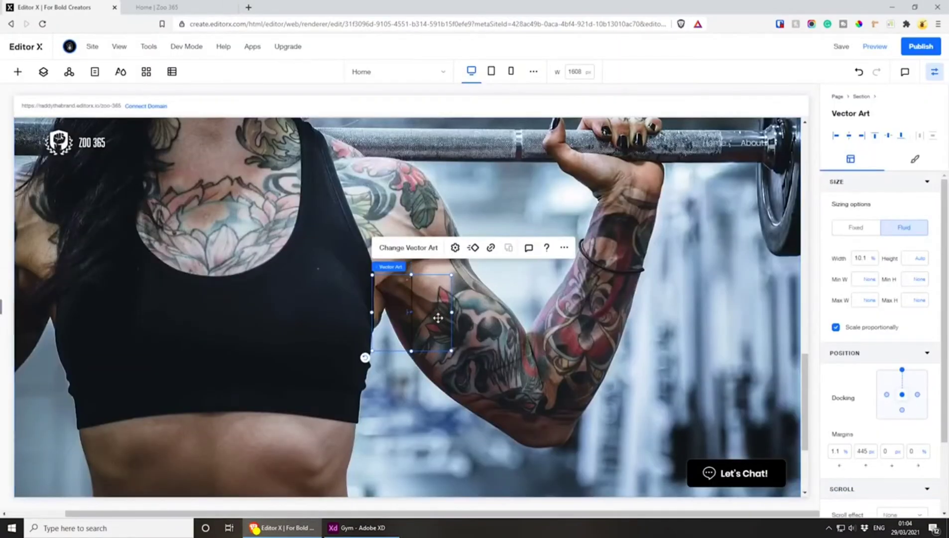
Turn off original proportions for the red fade and set its left margin to 0% and top margin to 0 px
click(455, 247)
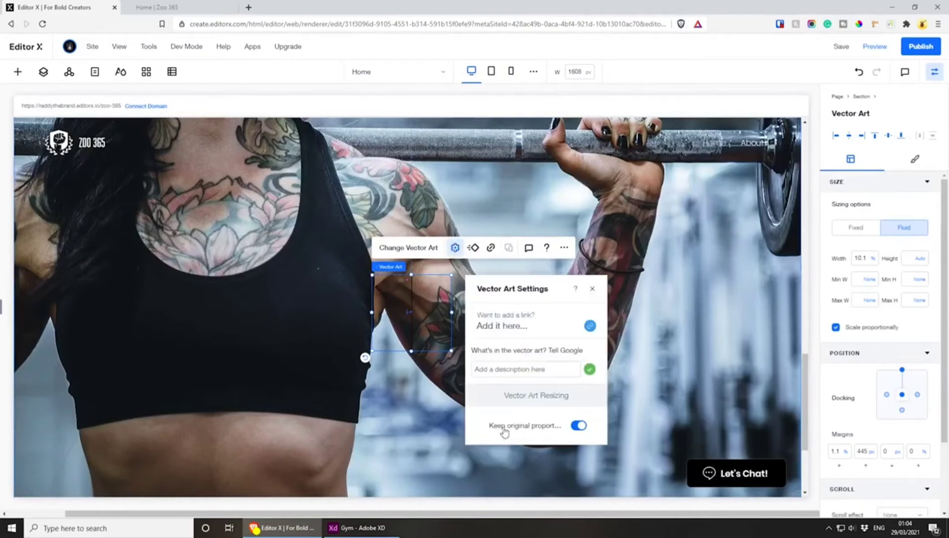
click(579, 425)
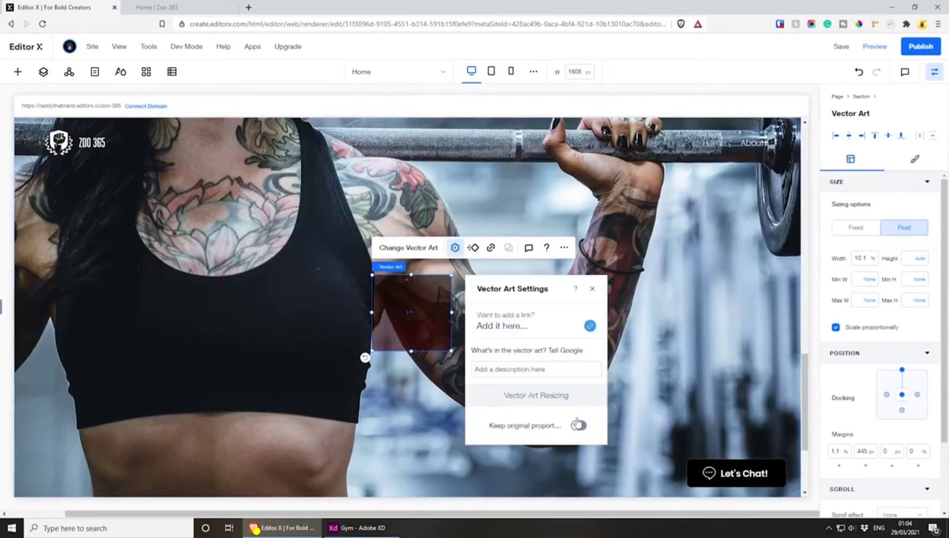
click(592, 289)
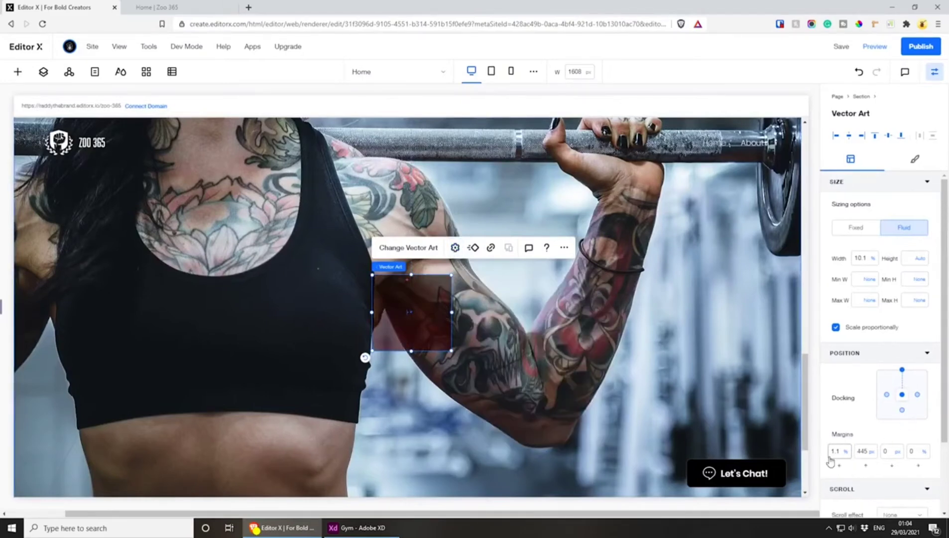
text(0)
click(858, 452)
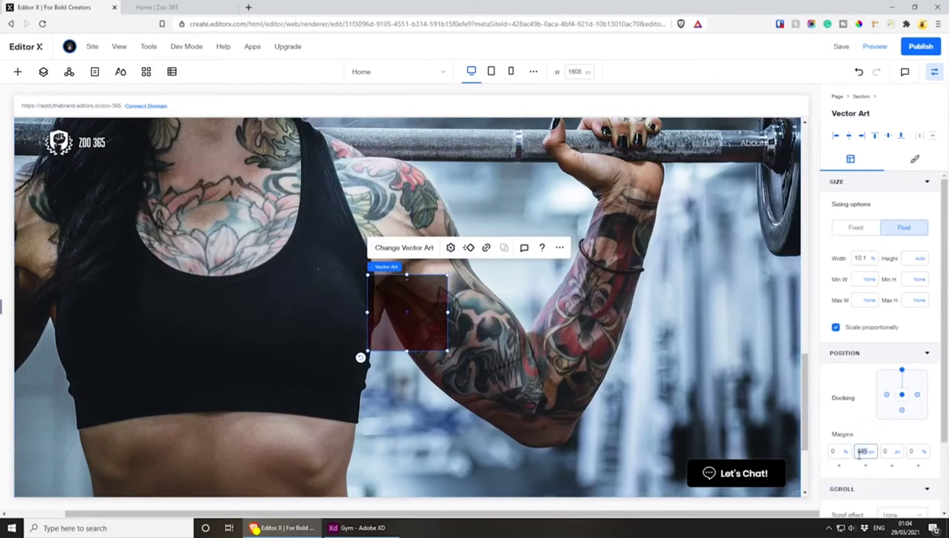
text(0)
key(Return)
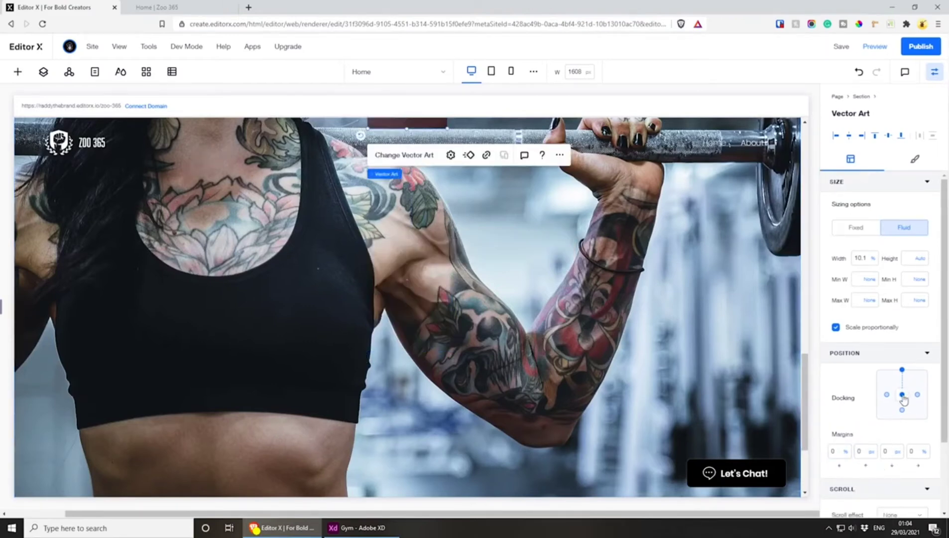
Dock the red fade to the vertical centre of the section and set its top margin to 0 px
click(902, 395)
scroll(556, 345, up, 3)
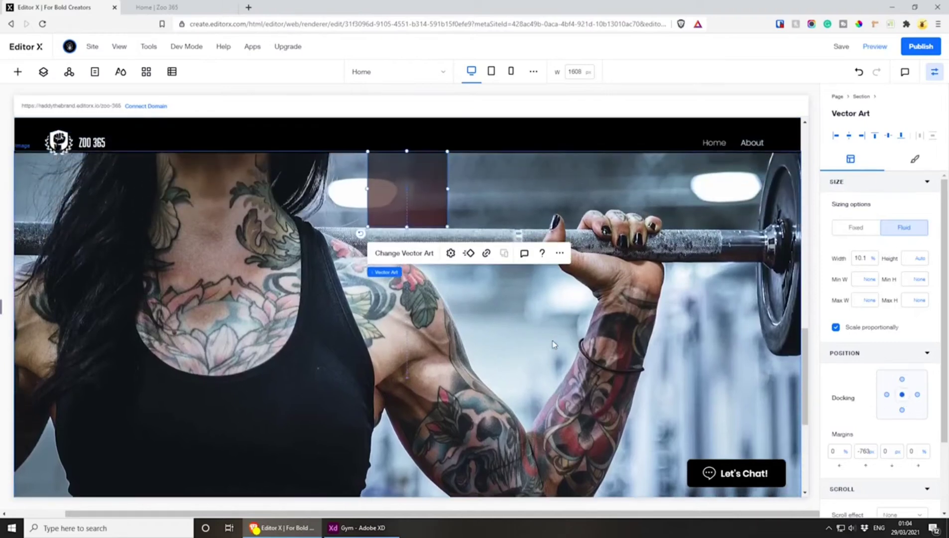
click(869, 452)
click(881, 476)
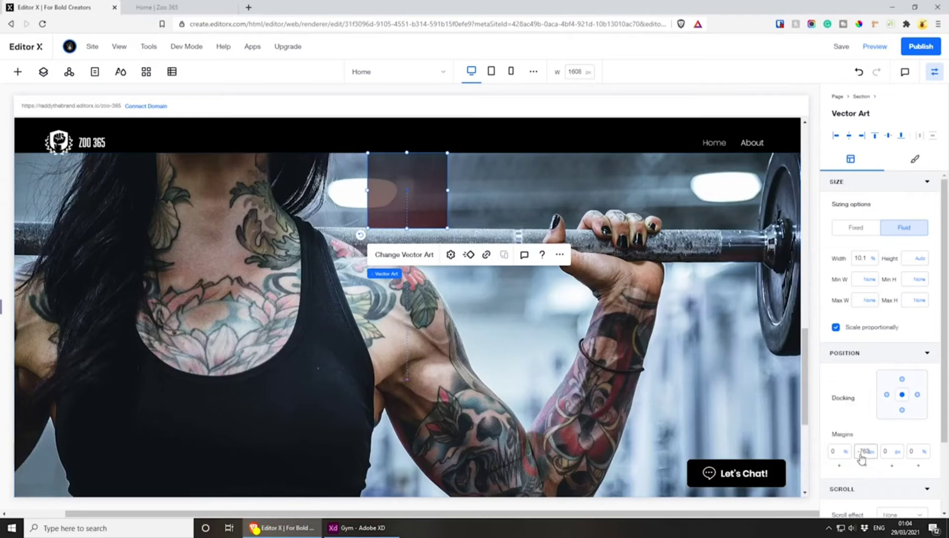
click(869, 452)
click(860, 477)
click(860, 452)
text(0)
key(Return)
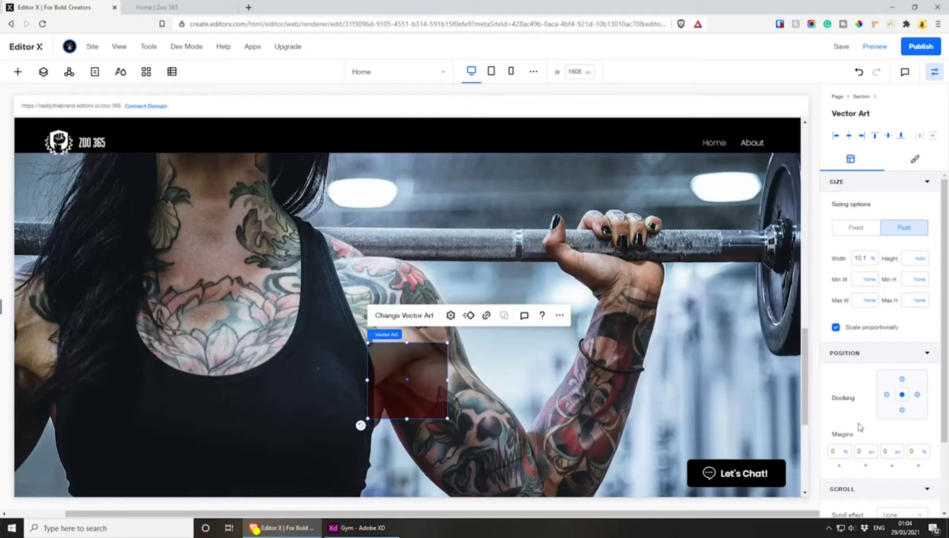
Set the red fade's width and height to 100% so it covers the whole section image
click(862, 258)
text(100)
key(Return)
click(914, 258)
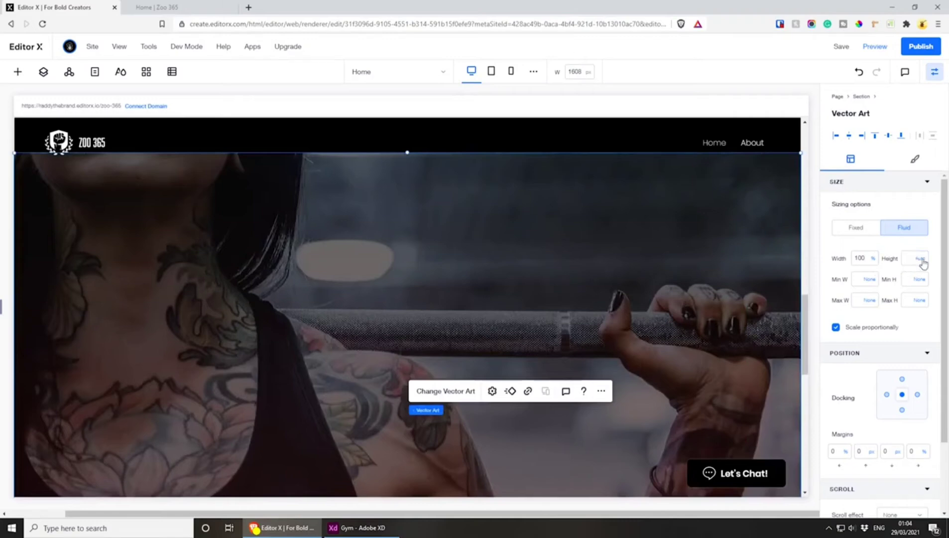
click(920, 258)
click(892, 242)
text(100)
key(Return)
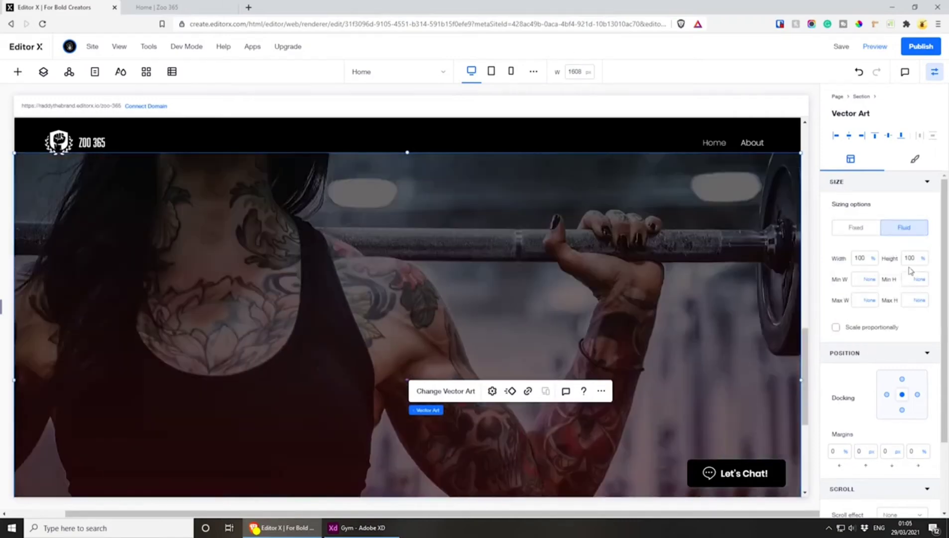
Examine the dark fades along the Get Started Today background's edges in the Adobe XD design, and return to Editor X
scroll(489, 298, up, 3)
scroll(467, 274, down, 4)
scroll(385, 240, up, 4)
click(361, 528)
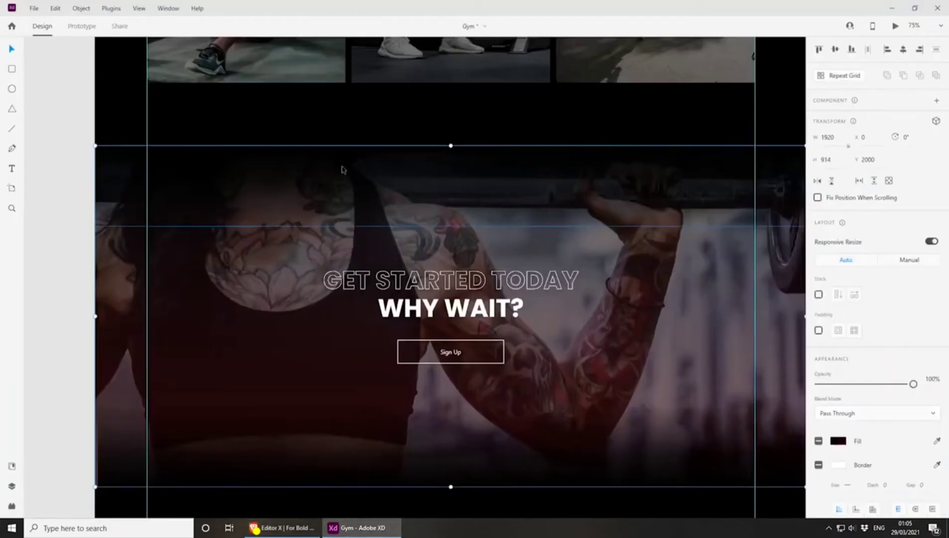
scroll(347, 194, up, 2)
click(404, 164)
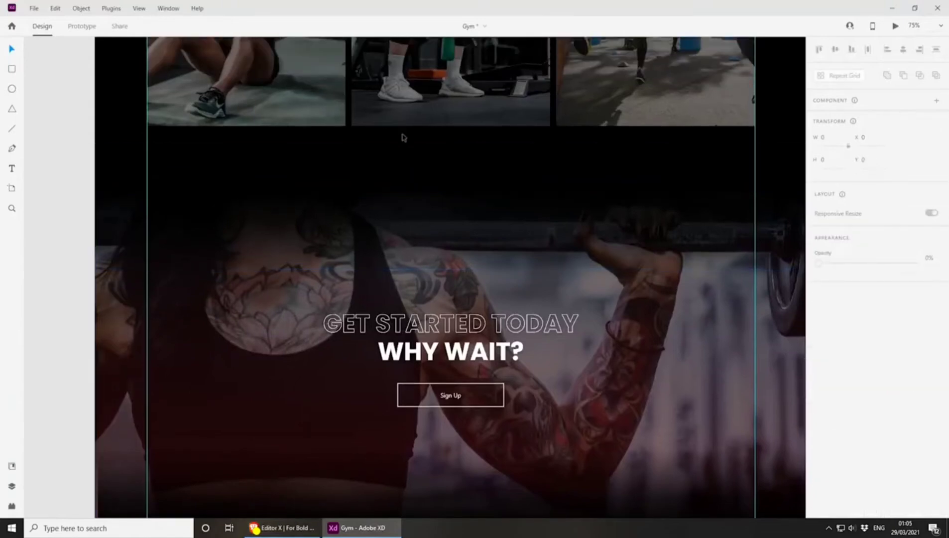
scroll(412, 241, down, 4)
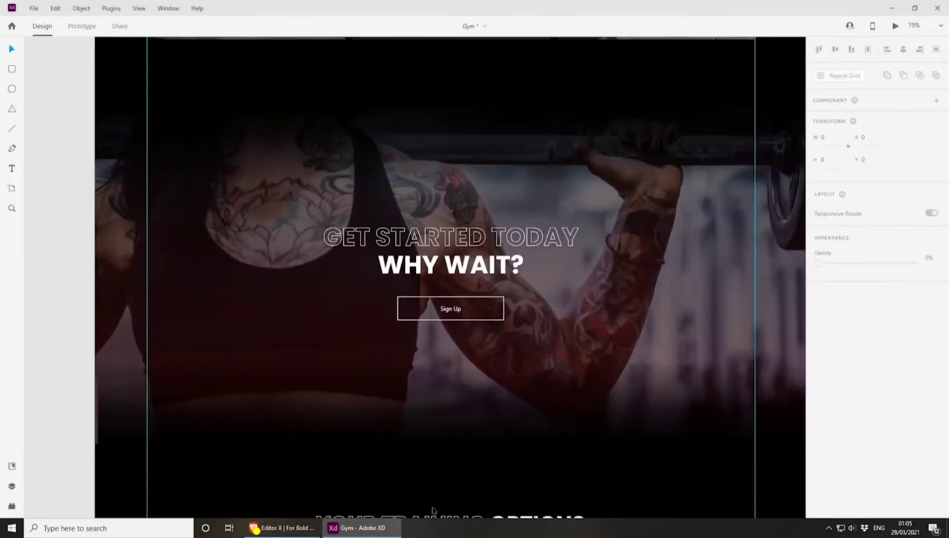
click(281, 528)
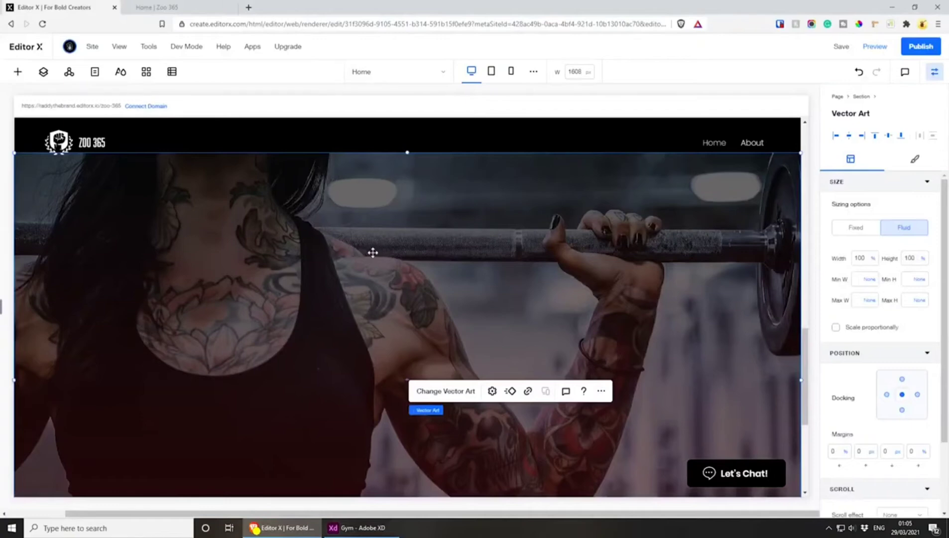
Add another basic shape over the Get Started Today image and replace it with the uploaded vector file small-fade.svg
click(18, 72)
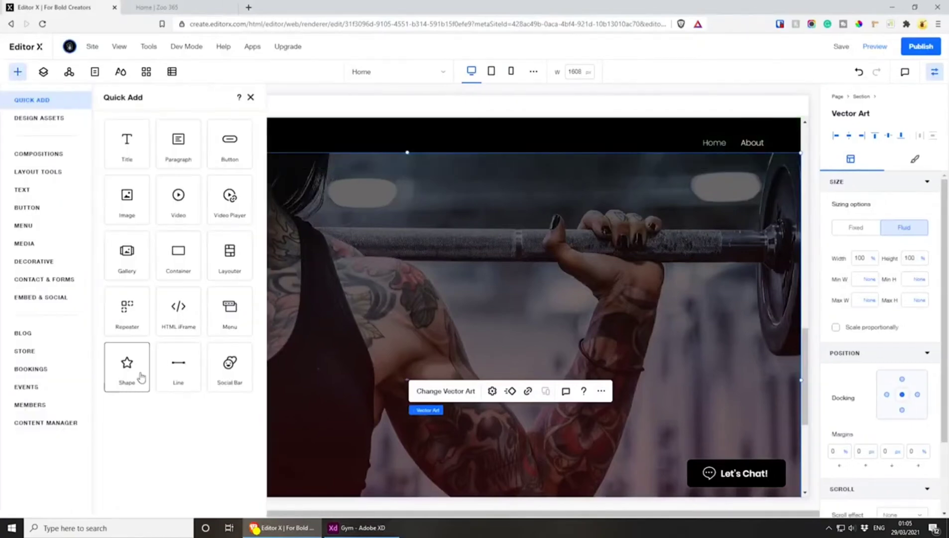
click(142, 377)
drag(51, 197, 430, 271)
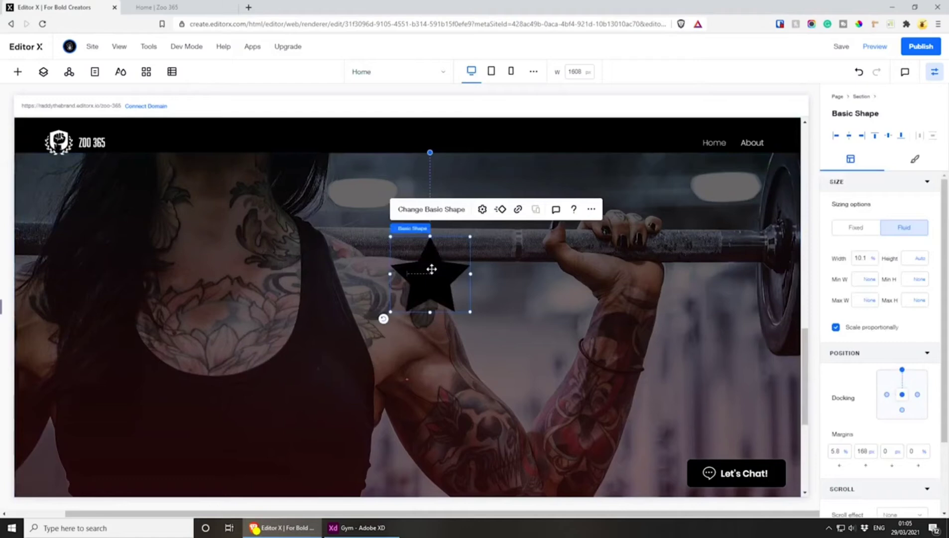
click(427, 210)
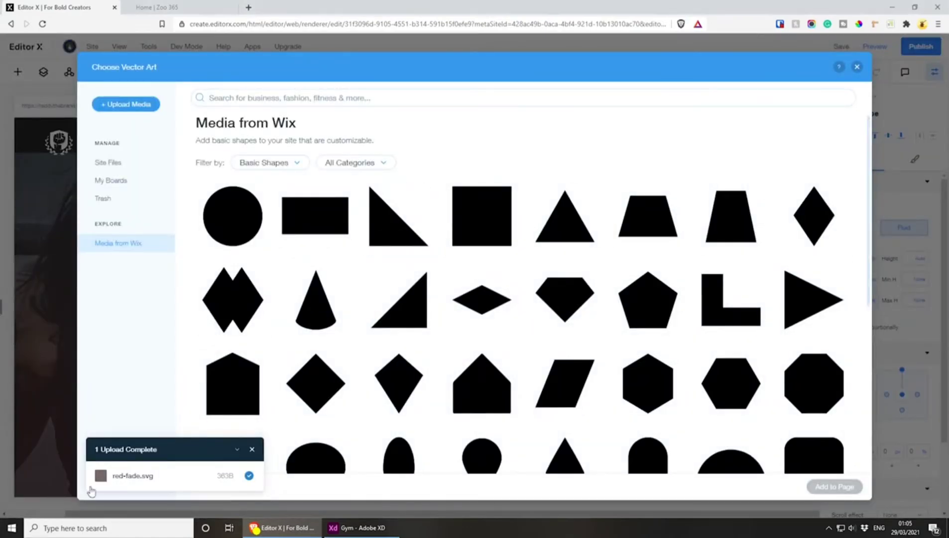
click(252, 449)
click(124, 103)
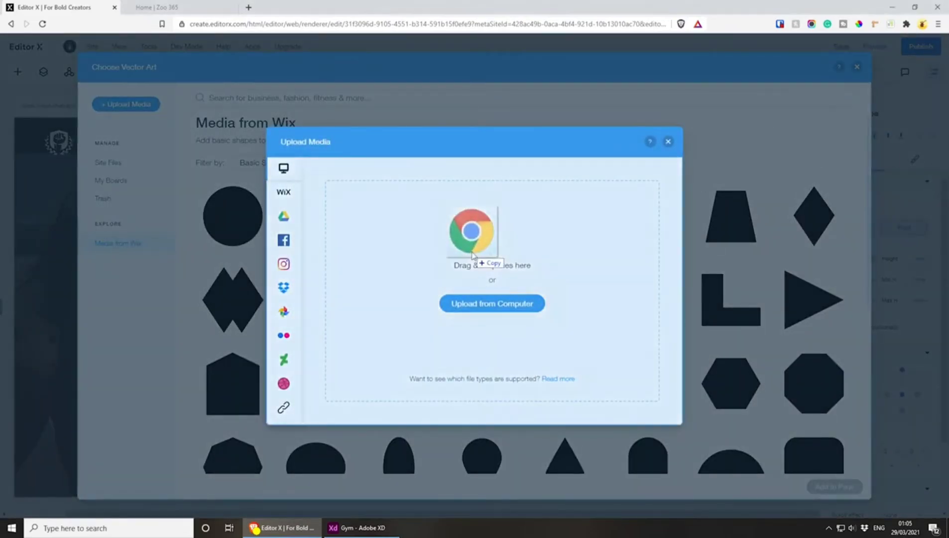
drag(470, 228, 471, 262)
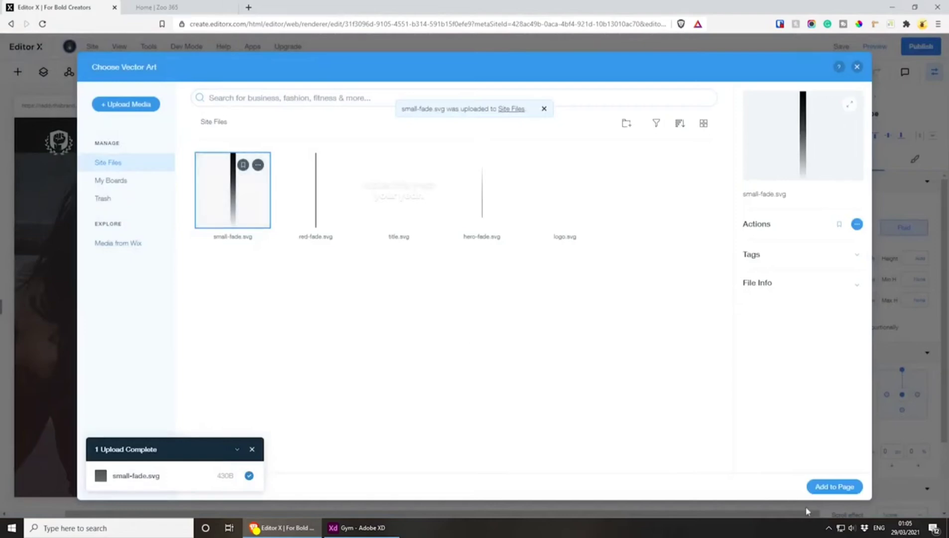
click(847, 486)
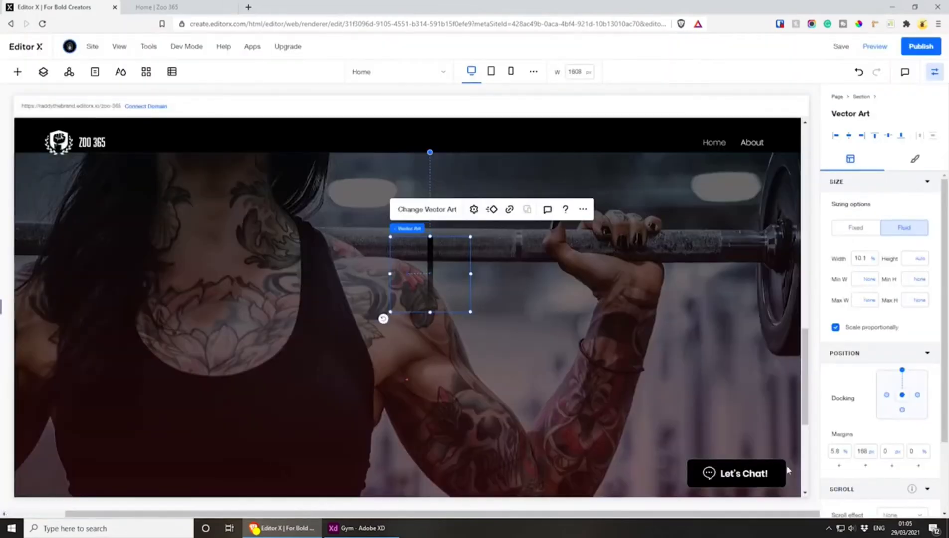
Turn off keeping original proportions for the small fade and set its left and top margins to 0
click(473, 209)
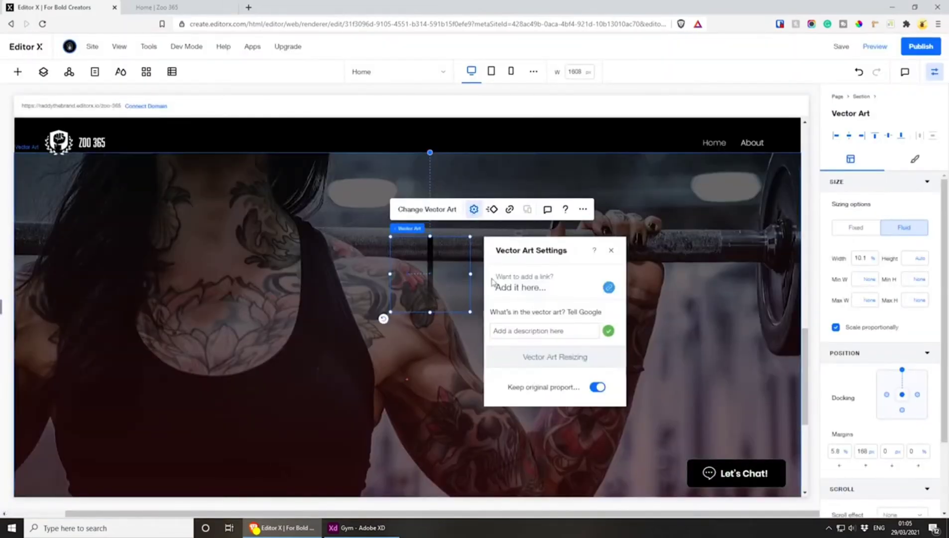
click(597, 387)
click(611, 251)
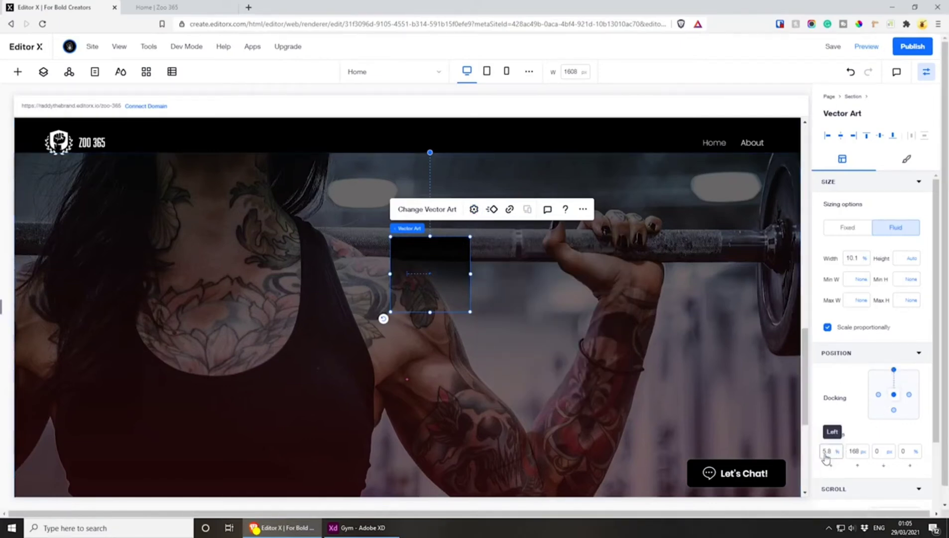
text(0)
click(862, 451)
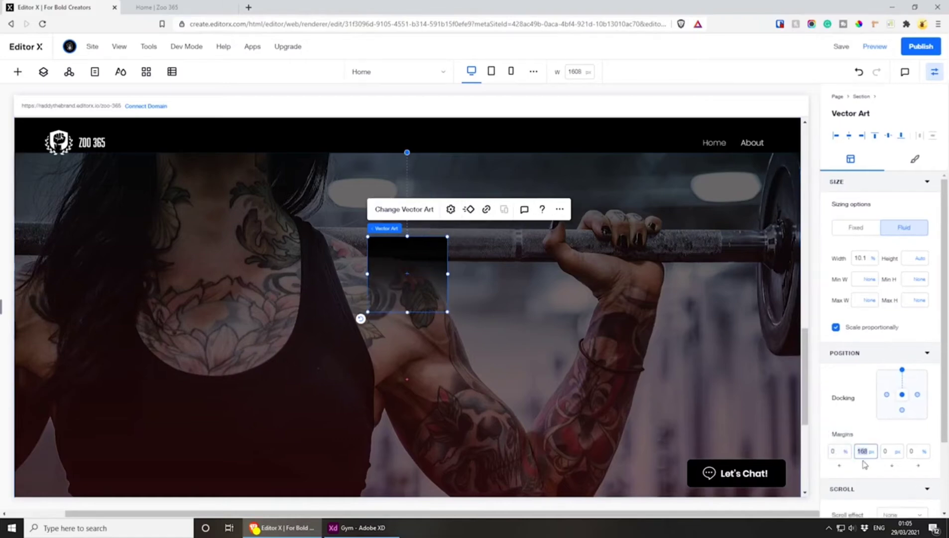
text(0)
click(866, 433)
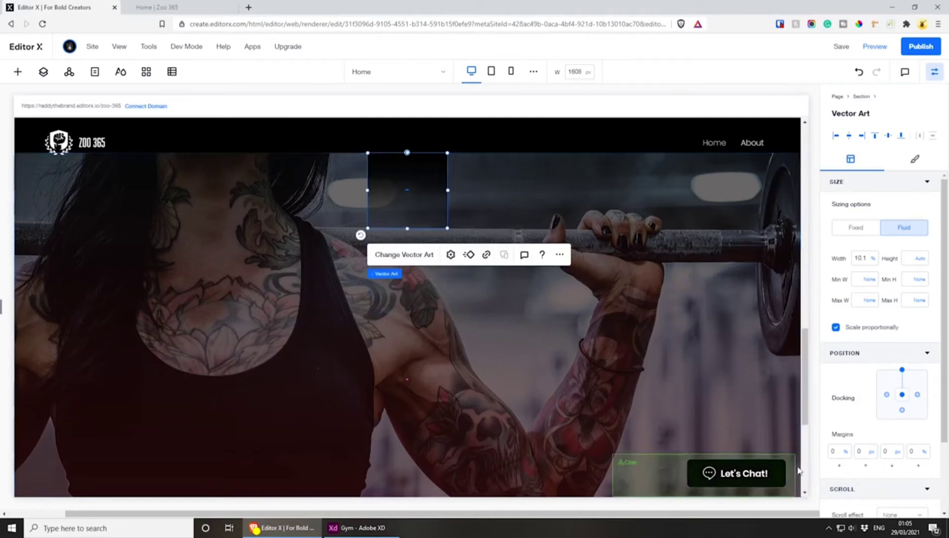
Set the small fade's width to 100% so it spans the Get Started Today section
click(869, 262)
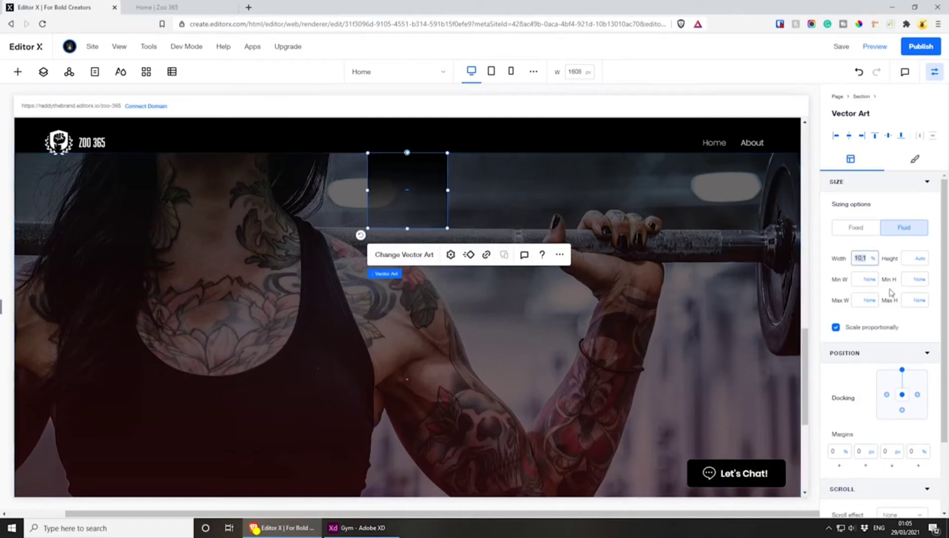
text(100)
key(Return)
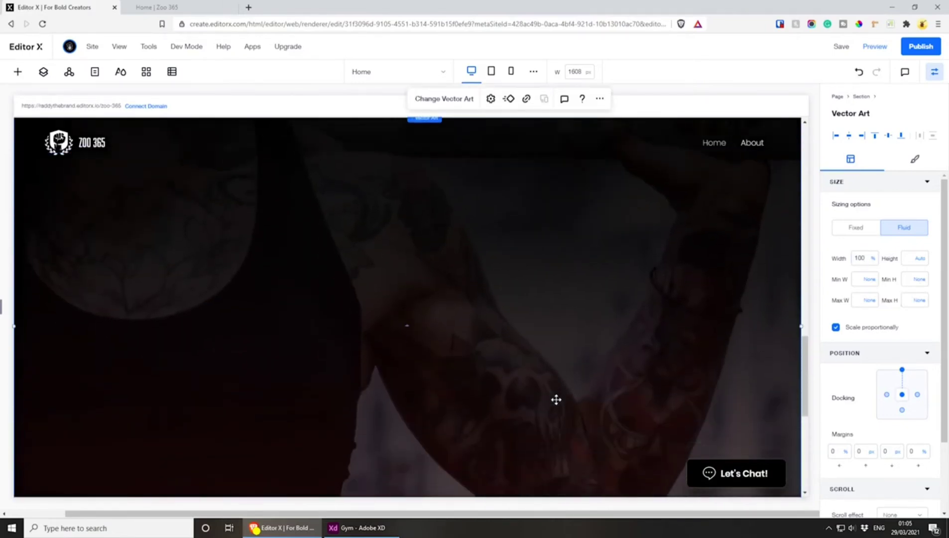
scroll(457, 301, down, 6)
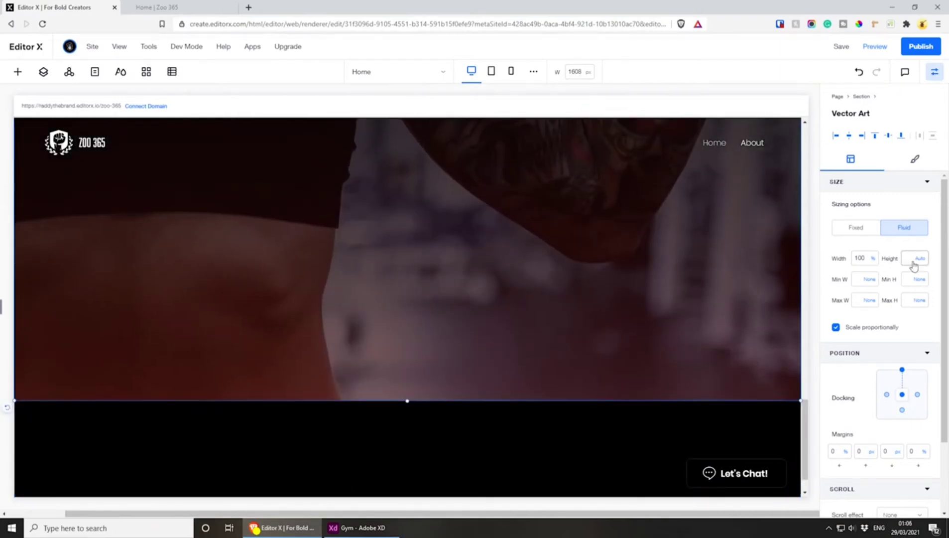
Check the height of the upper dark fade on the Get Started Today image in the Adobe XD design, and return to Editor X
click(358, 527)
scroll(361, 218, up, 1)
scroll(361, 217, up, 1)
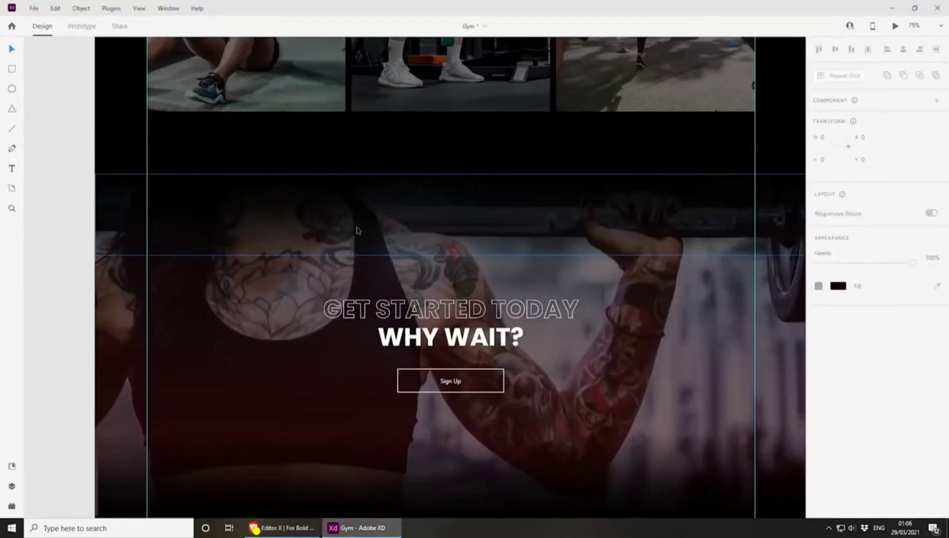
click(471, 235)
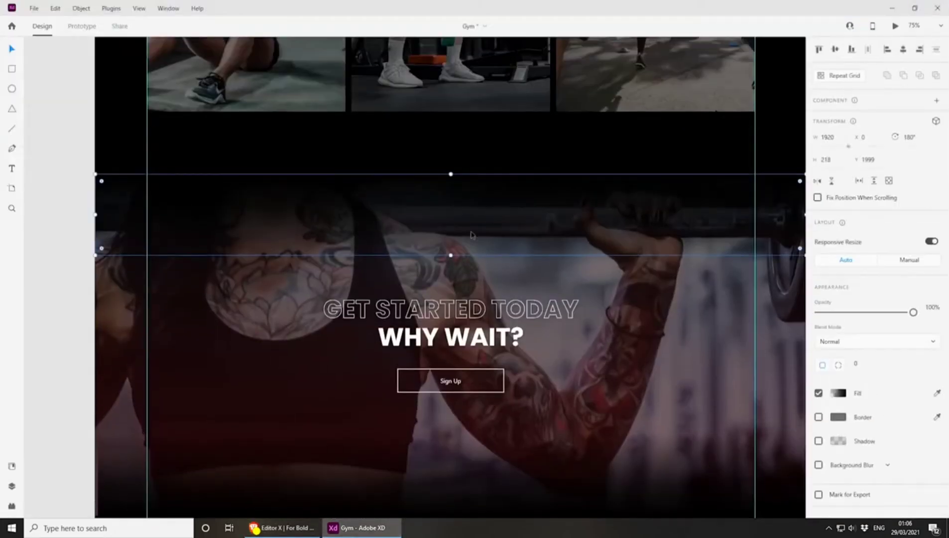
click(891, 8)
Change the small fade's height unit from auto to pixels and set the height to 118 px
click(916, 259)
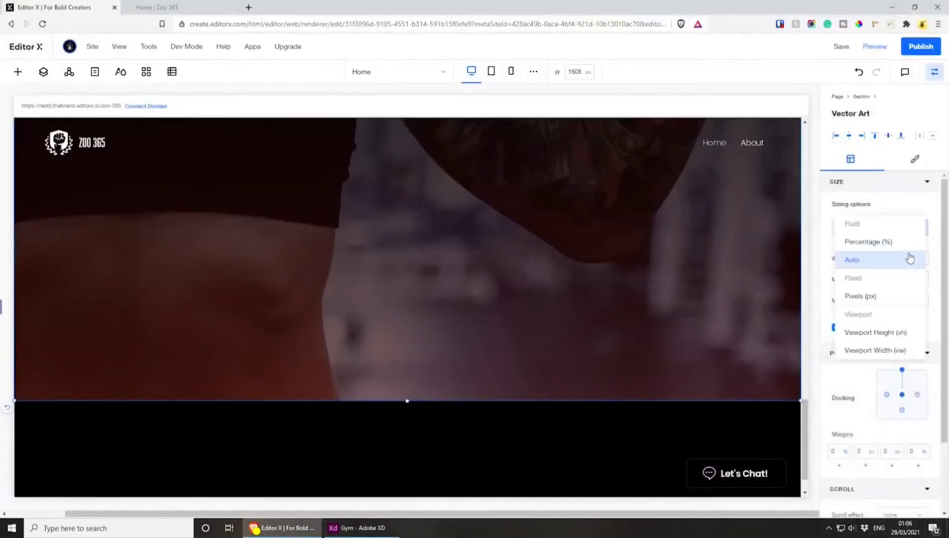
click(879, 296)
click(910, 258)
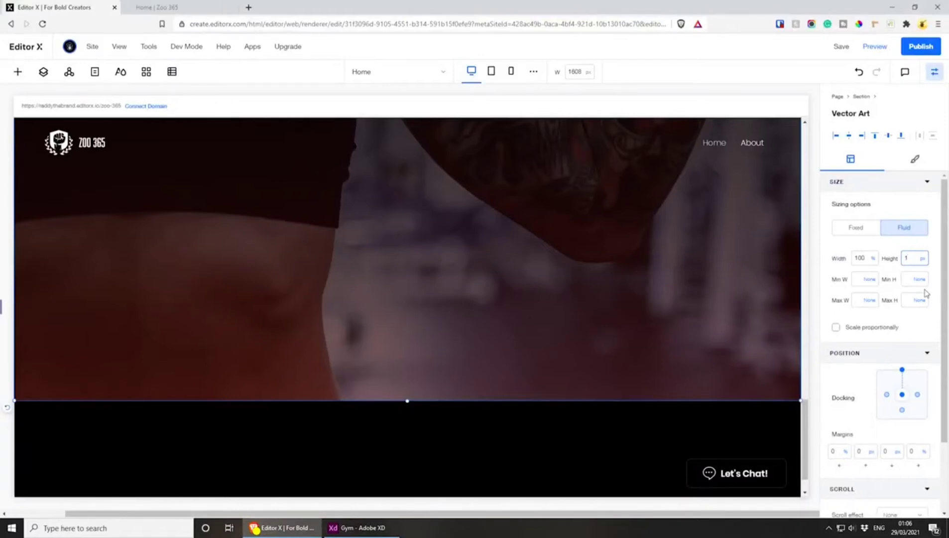
key(Return)
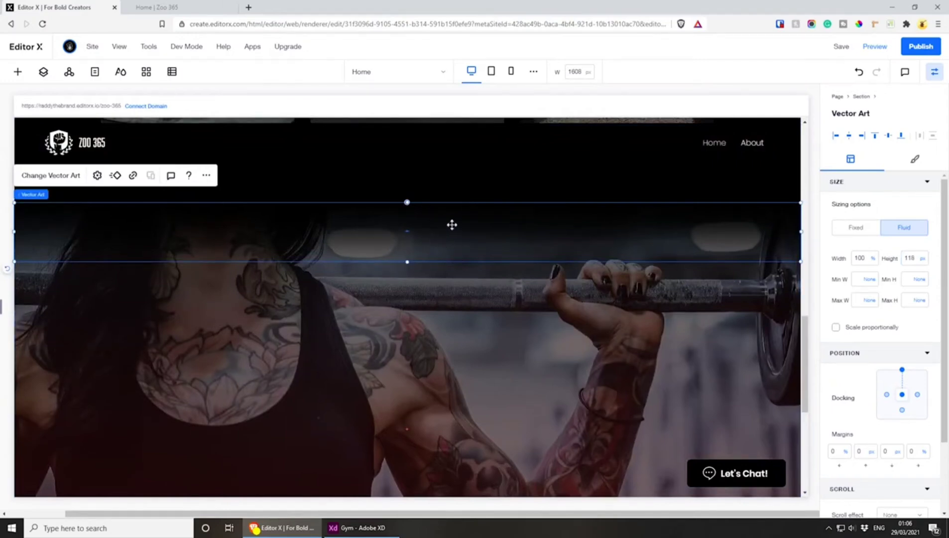
Duplicate the fade at the section's upper edge and dock the copy to the section's lower edge with a 0 px bottom margin
drag(451, 225, 452, 423)
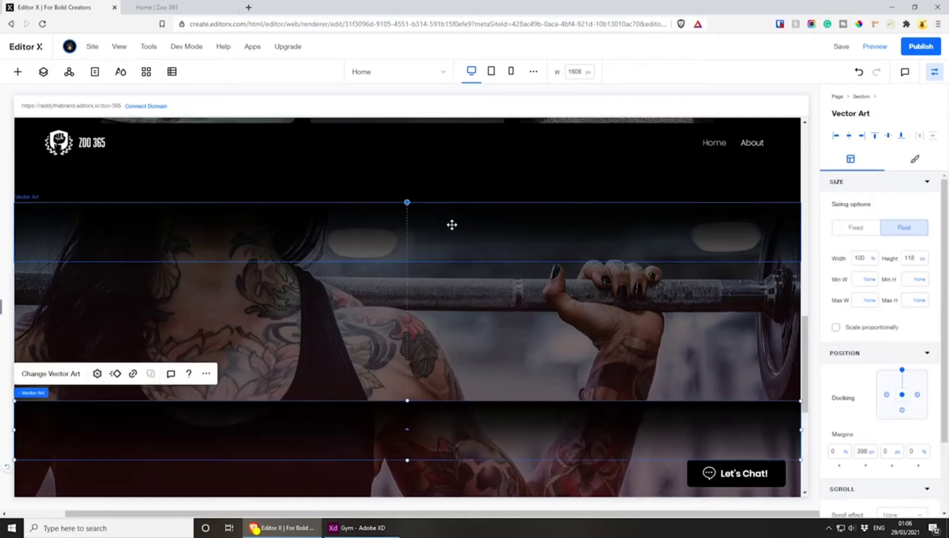
scroll(432, 381, down, 3)
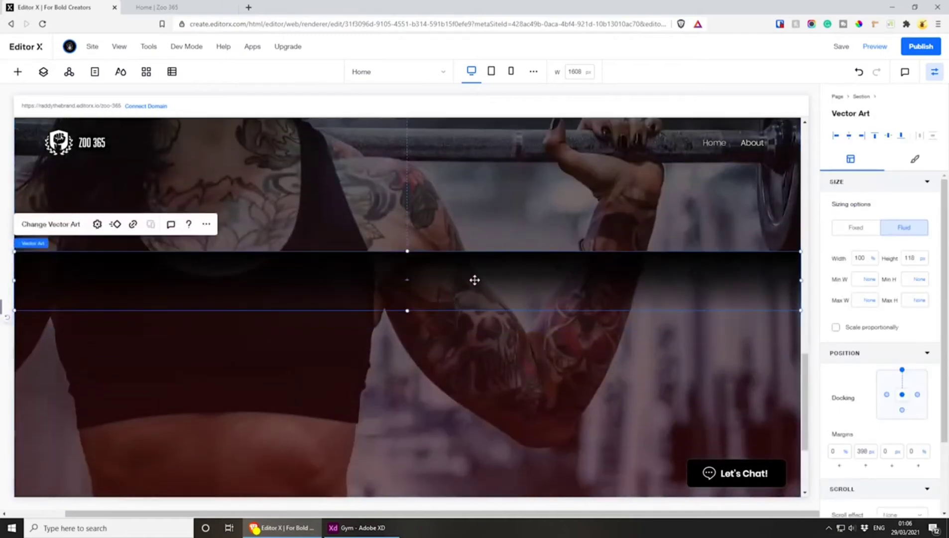
click(901, 409)
click(902, 371)
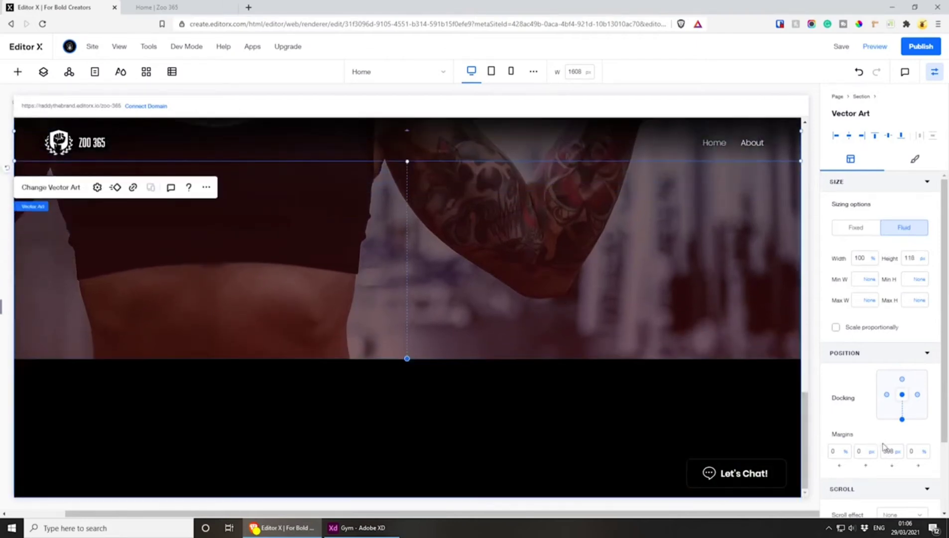
click(887, 453)
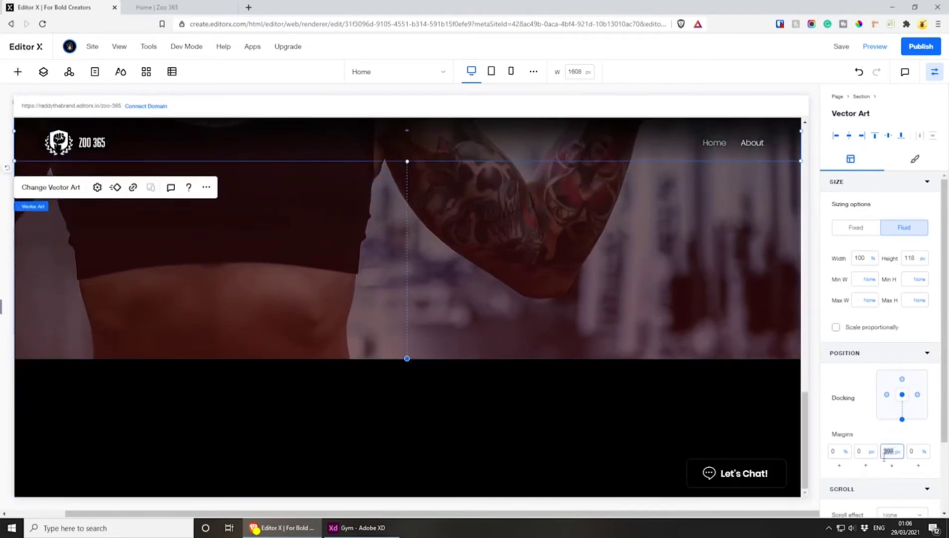
text(0)
click(875, 437)
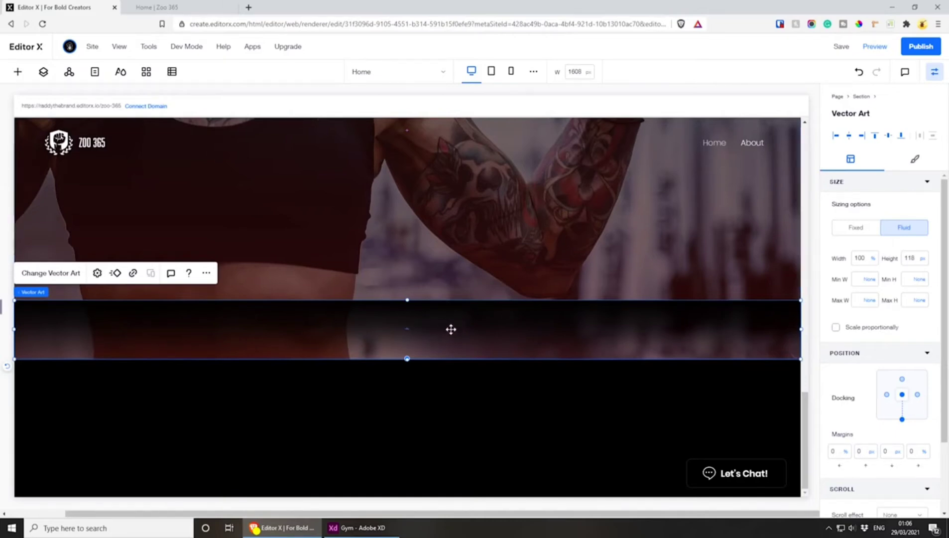
Rotate the duplicated fade by 180 degrees so it darkens towards the section's lower edge
scroll(891, 390, down, 1)
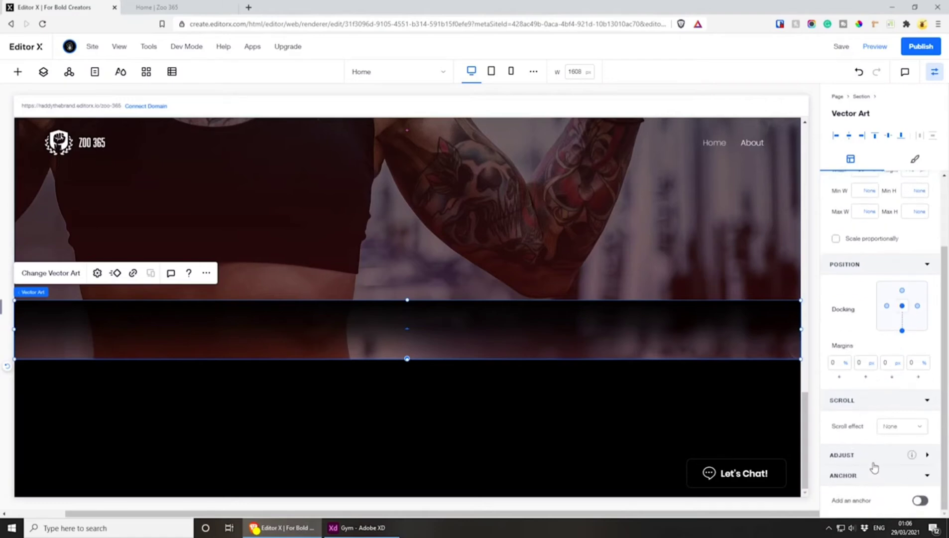
click(926, 476)
click(919, 489)
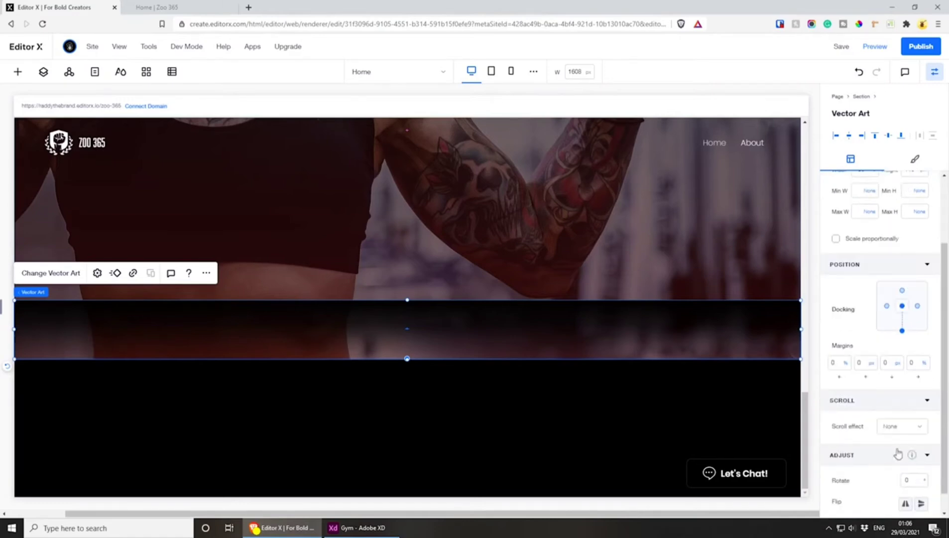
scroll(896, 448, down, 1)
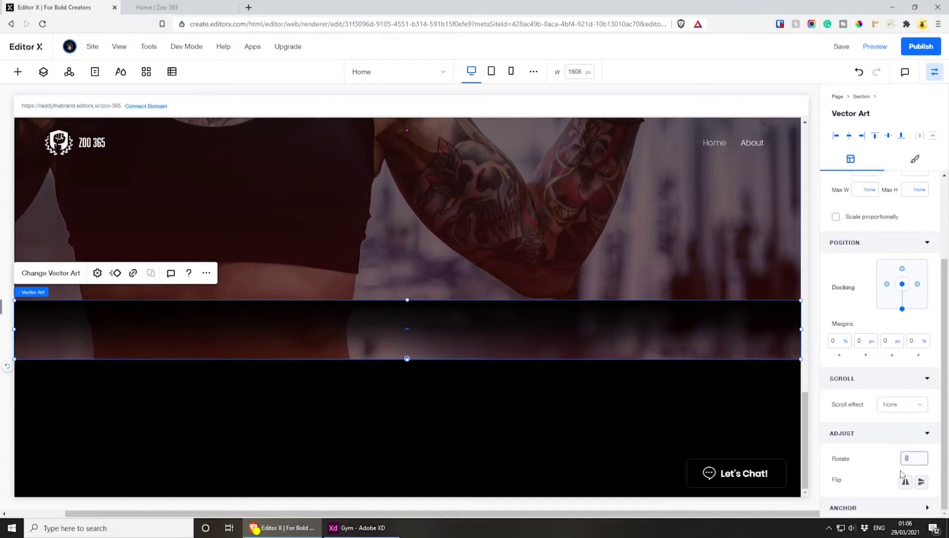
key(Return)
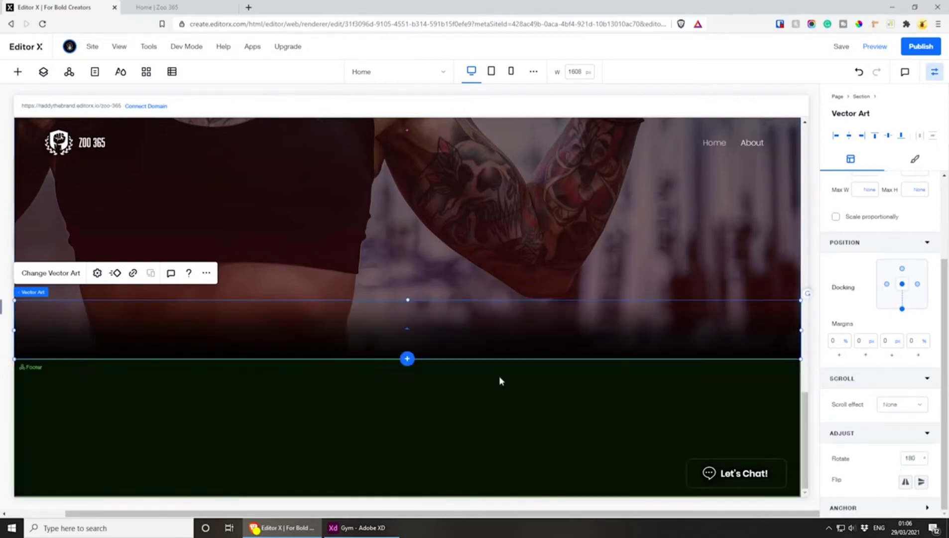
Look over the rotated fade where it meets the footer, and save the site
scroll(480, 342, up, 5)
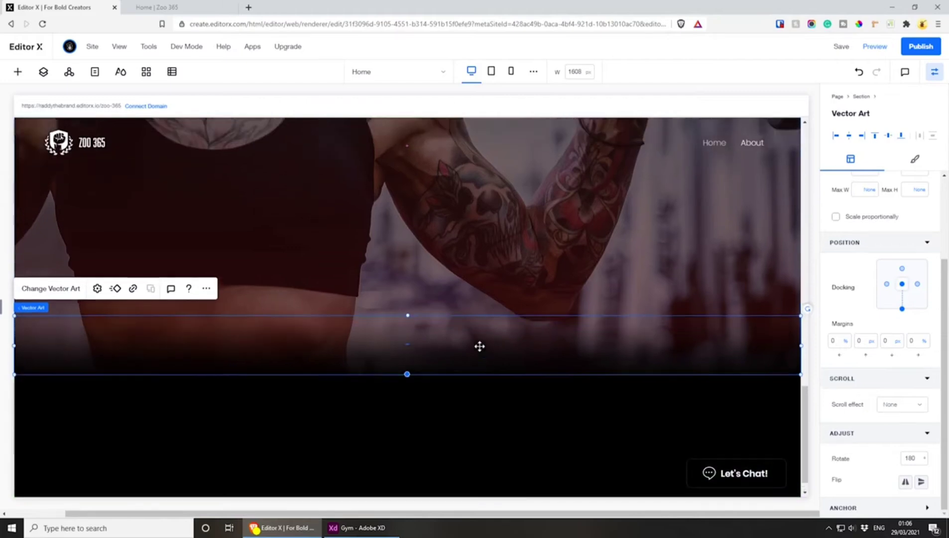
scroll(453, 188, down, 3)
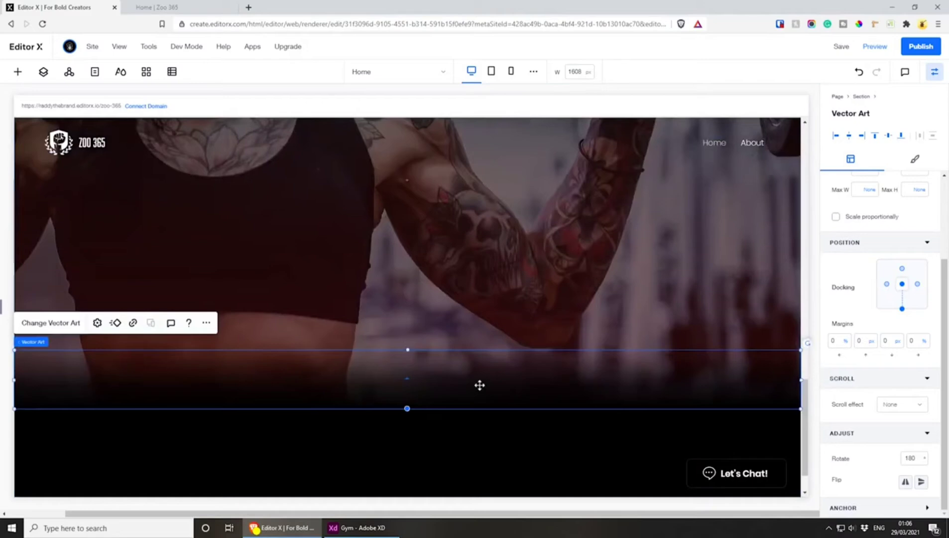
click(841, 46)
Add a basic shape and place it in the centre of the Get Started Today image
scroll(498, 410, up, 2)
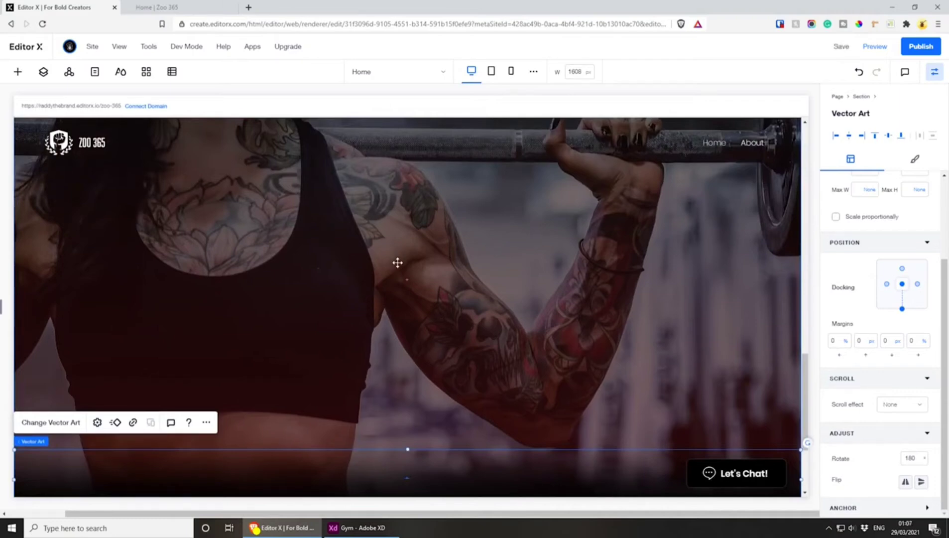
click(18, 72)
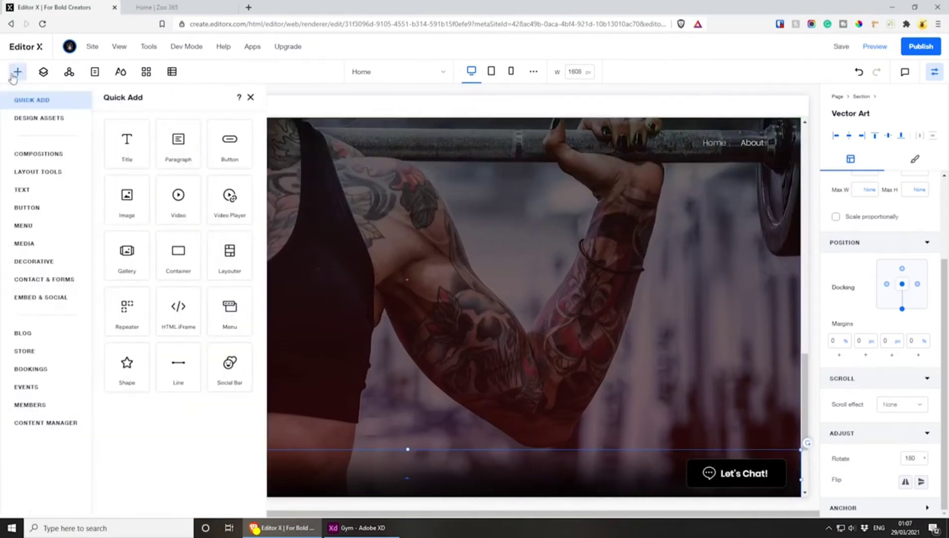
click(132, 364)
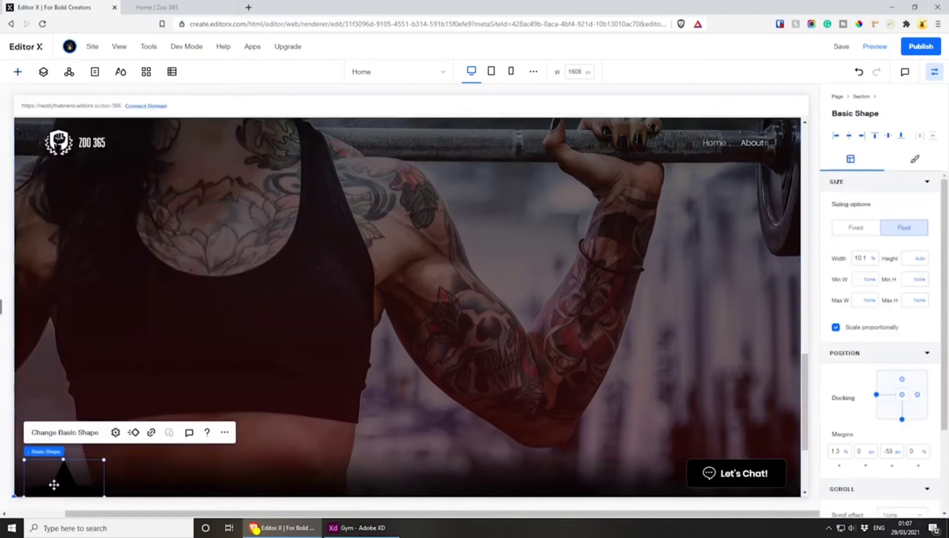
drag(54, 484, 398, 267)
click(902, 371)
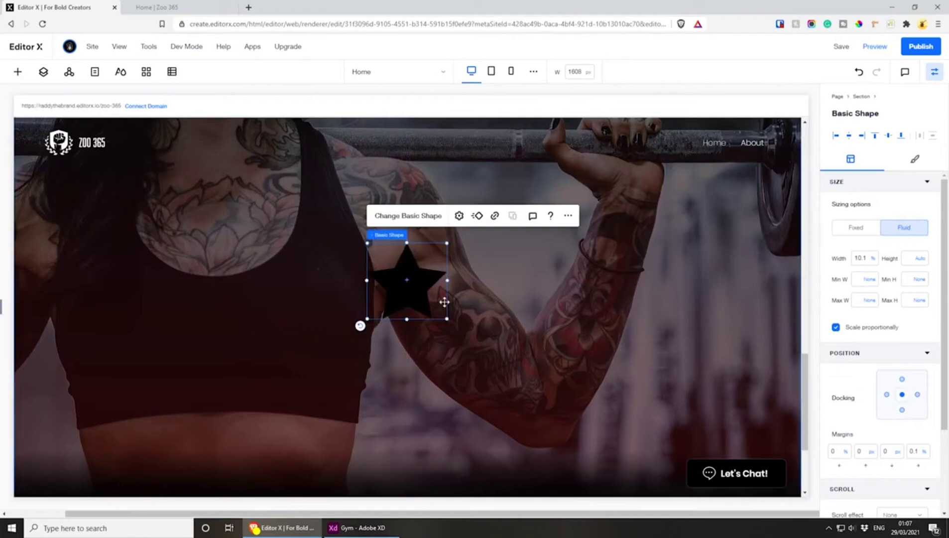
Upload get-started.svg to the site files and replace the centred basic shape with it
click(409, 215)
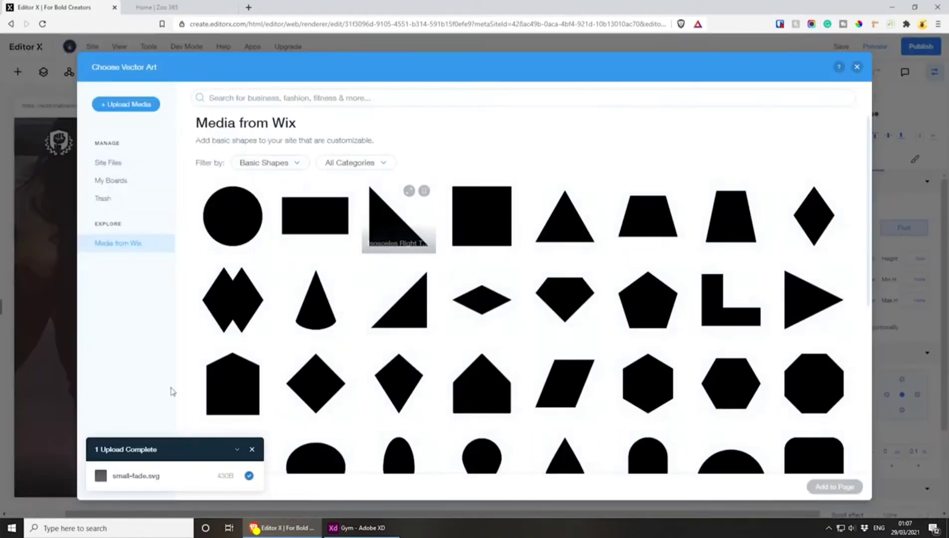
click(119, 105)
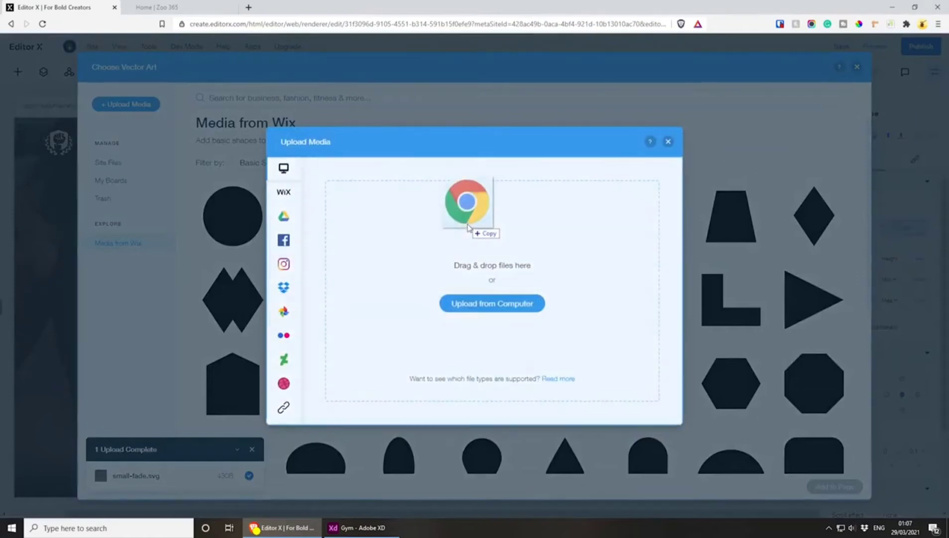
drag(470, 228, 470, 244)
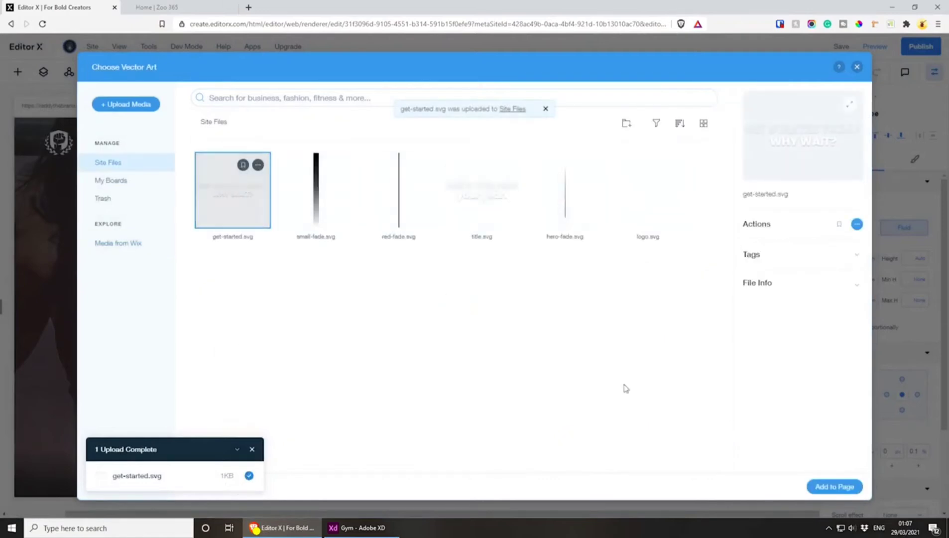
click(841, 488)
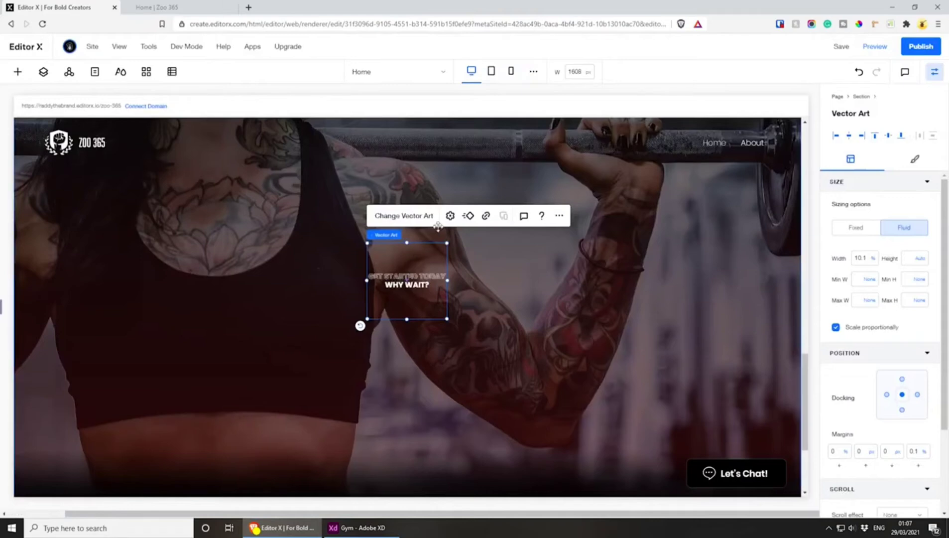
Enlarge the Get Started Today heading artwork to about 48.4% width and move it to the horizontal centre of the section
click(450, 215)
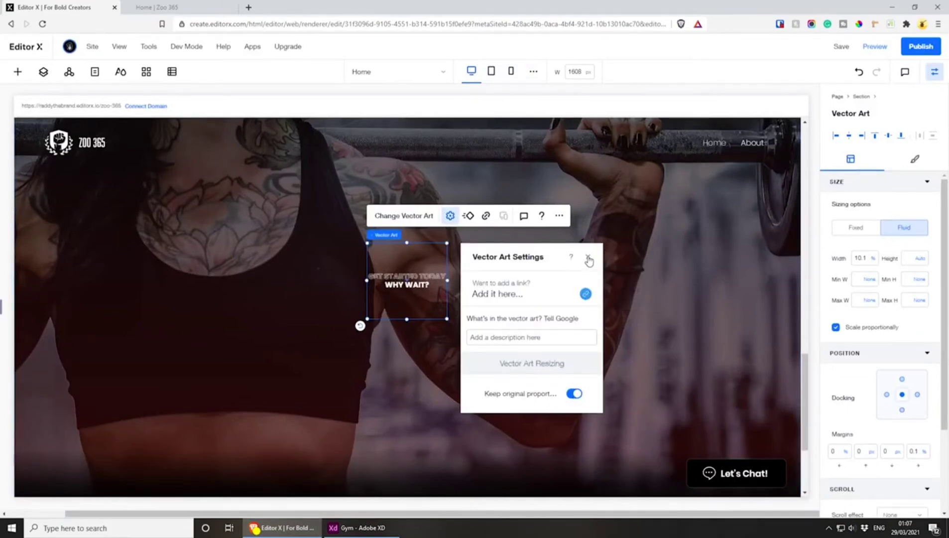
drag(420, 319, 420, 400)
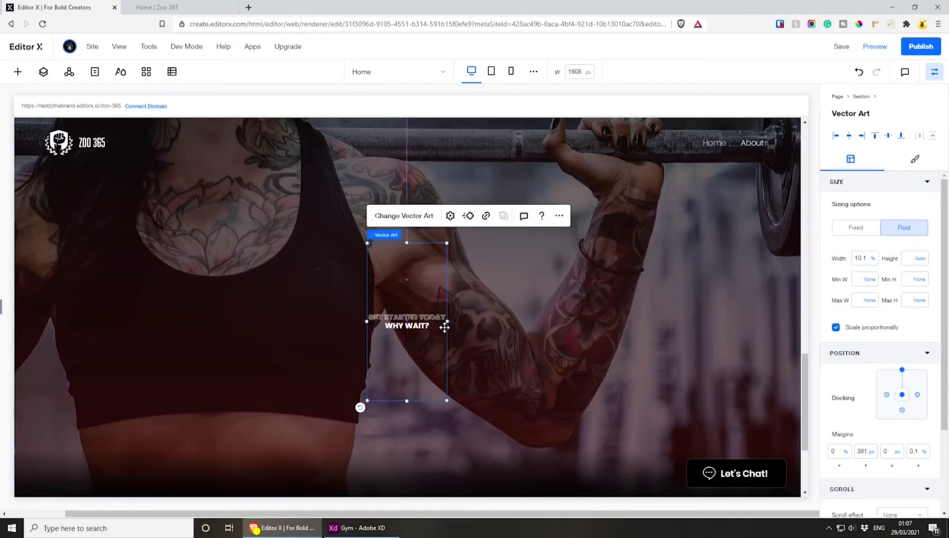
drag(448, 321, 746, 311)
drag(580, 309, 432, 273)
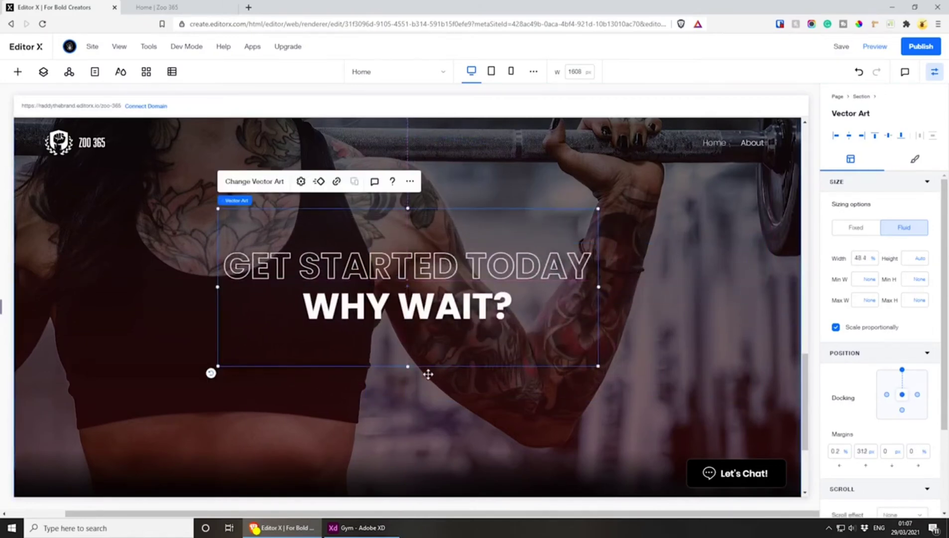
Reduce the heading artwork's height and narrow it to about 43.1% width, centring it horizontally with a top margin of about 367 px
drag(411, 367, 419, 284)
drag(599, 276, 558, 275)
drag(430, 260, 486, 252)
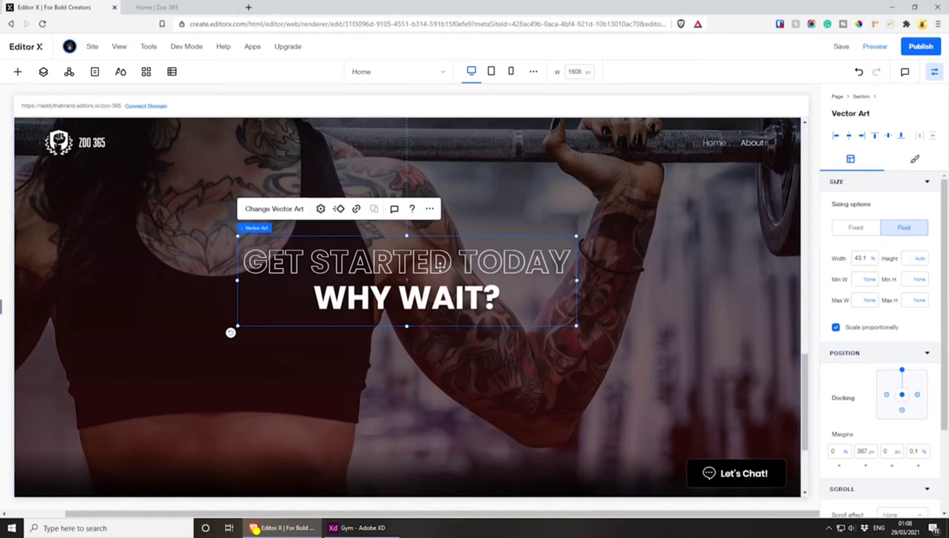
Copy the hero section's Start Now button into the Get Started Today section and centre it just below the heading, with a top margin of about 547 px
scroll(439, 298, up, 10)
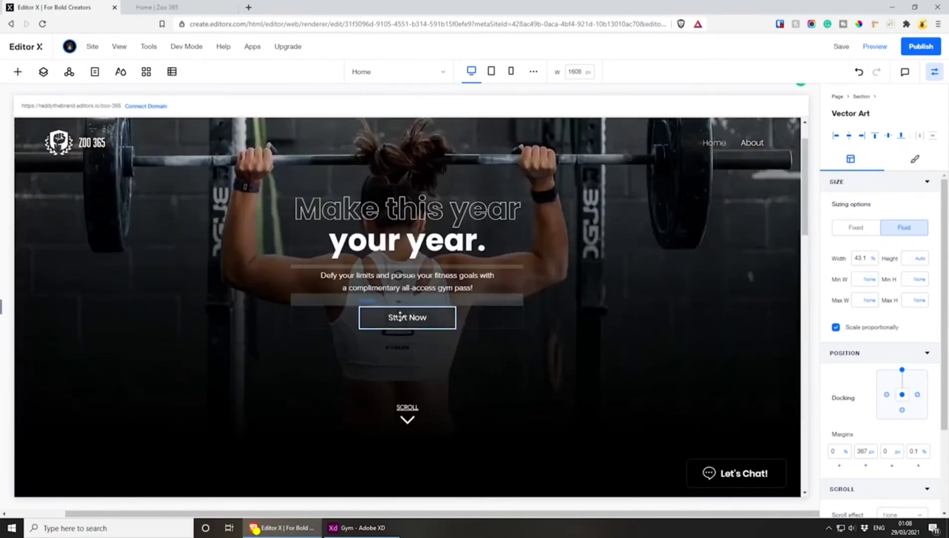
click(399, 319)
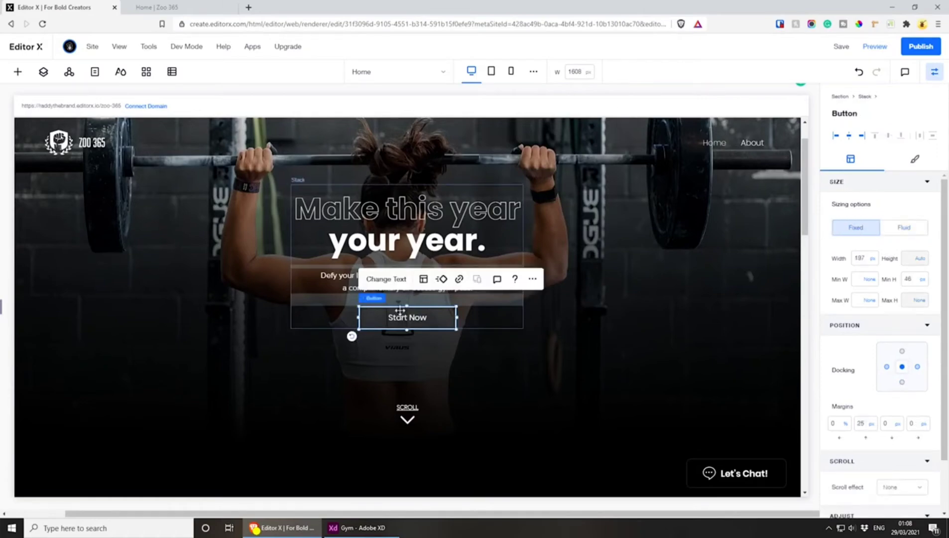
scroll(399, 311, down, 10)
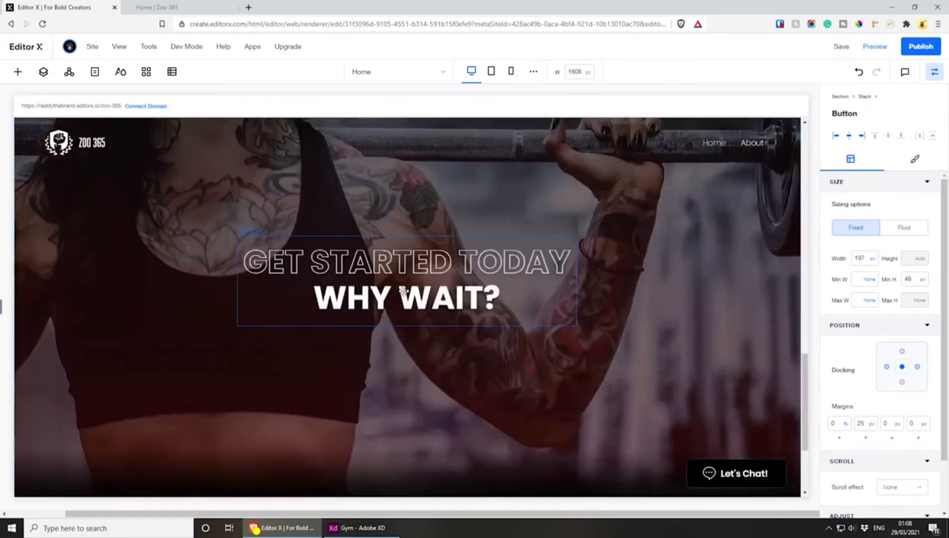
click(403, 291)
key(ctrl+v)
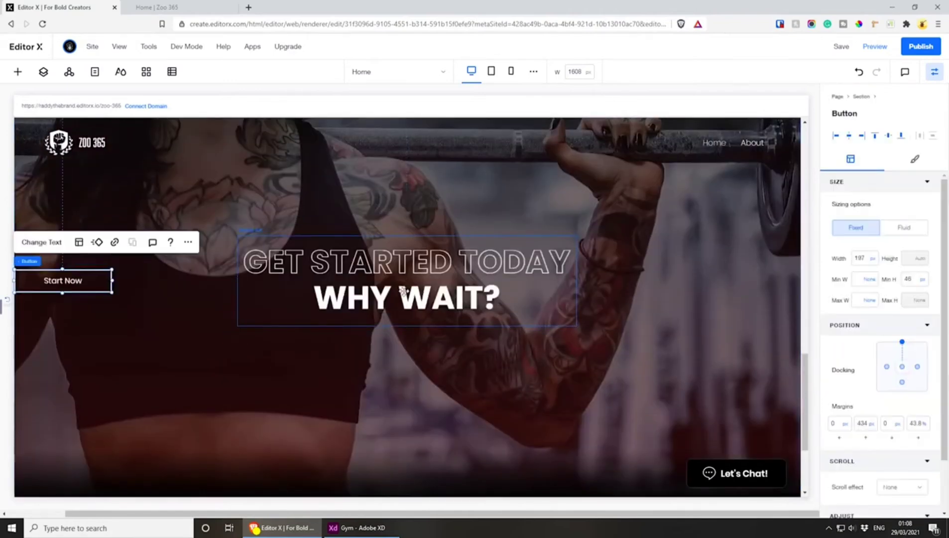
drag(54, 279, 398, 335)
Check the button wording in the Adobe XD design, return to Editor X and relabel the copied button Sign Up
click(358, 527)
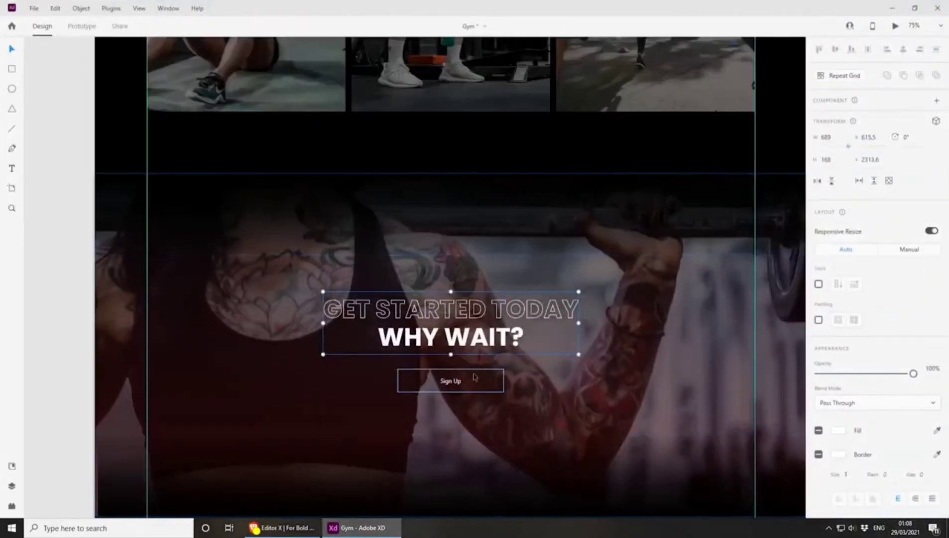
click(357, 527)
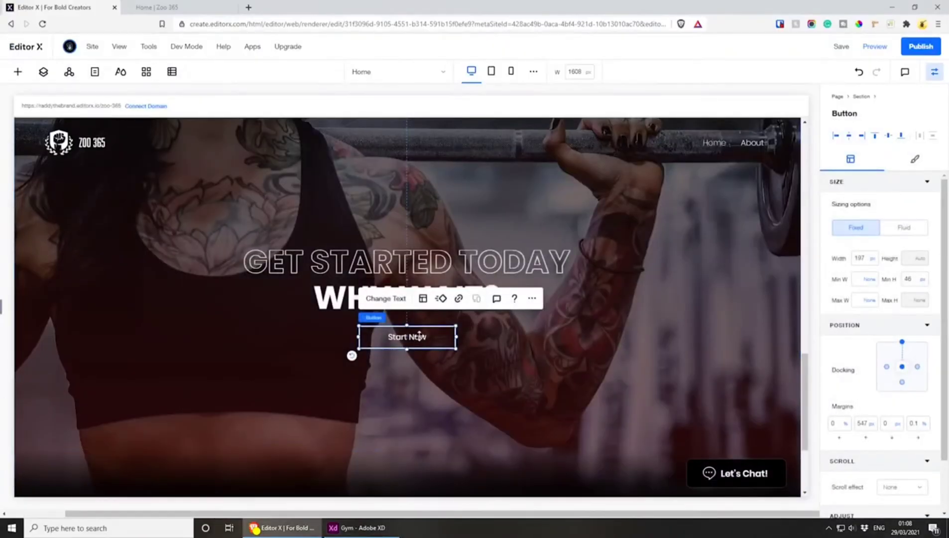
click(385, 299)
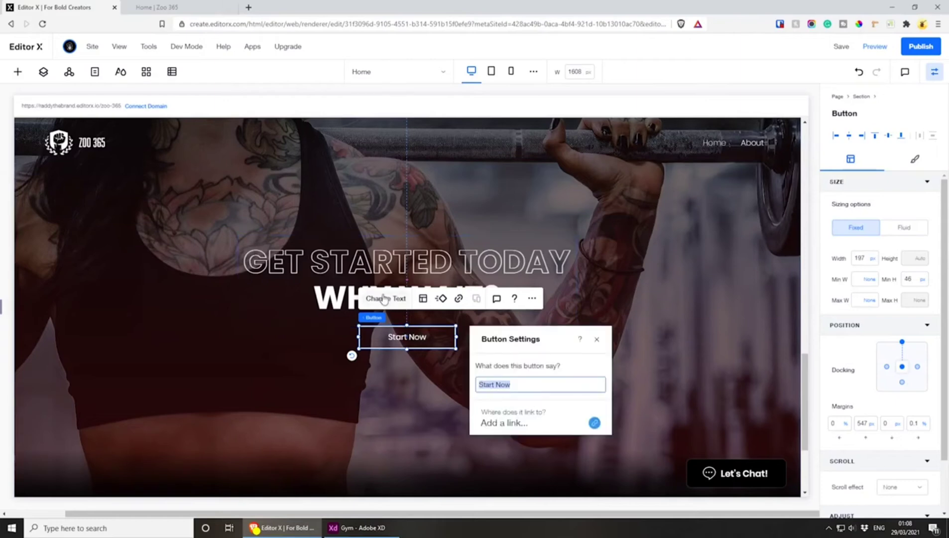
click(552, 384)
key(ctrl+a)
text(S)
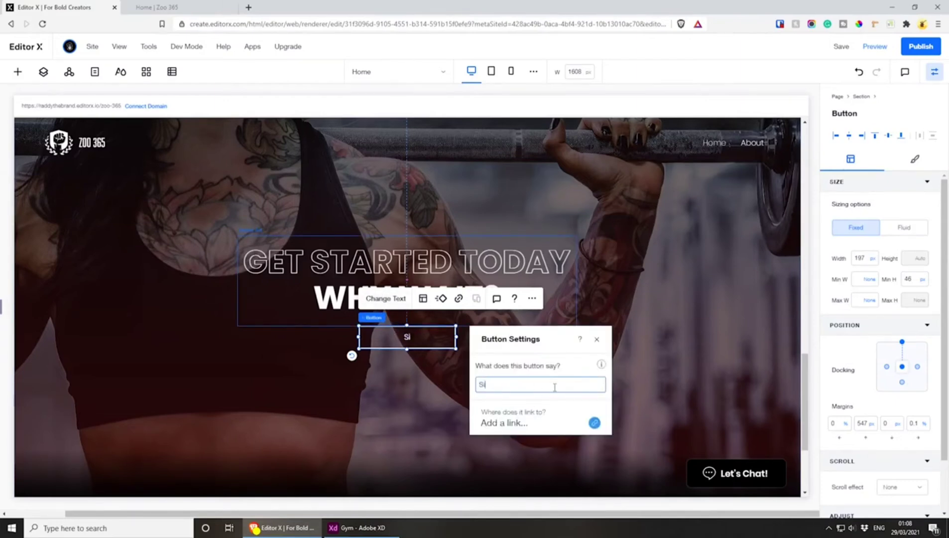
text(ign Up)
click(596, 339)
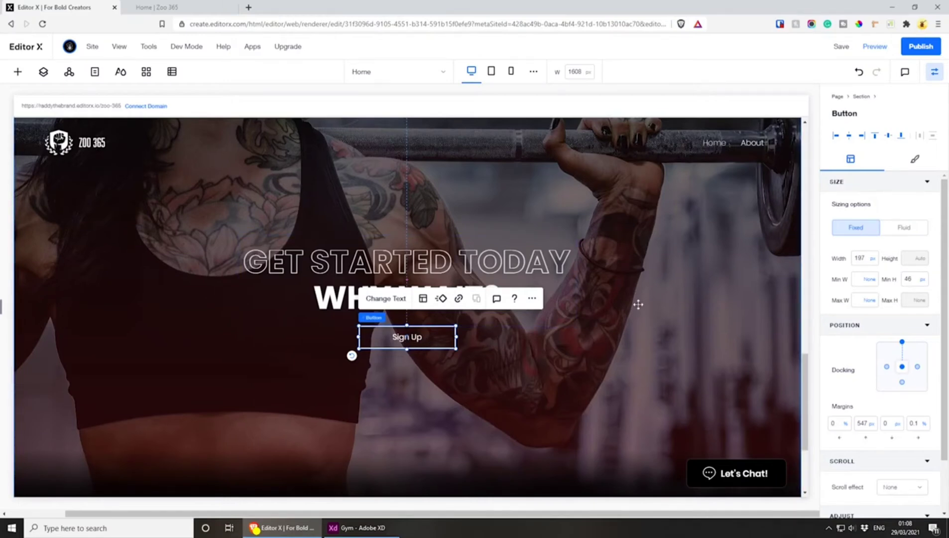
Move the "Get Started Today" heading vector art slightly higher above the Sign Up button in the desktop layout, keeping it horizontally centred
click(490, 74)
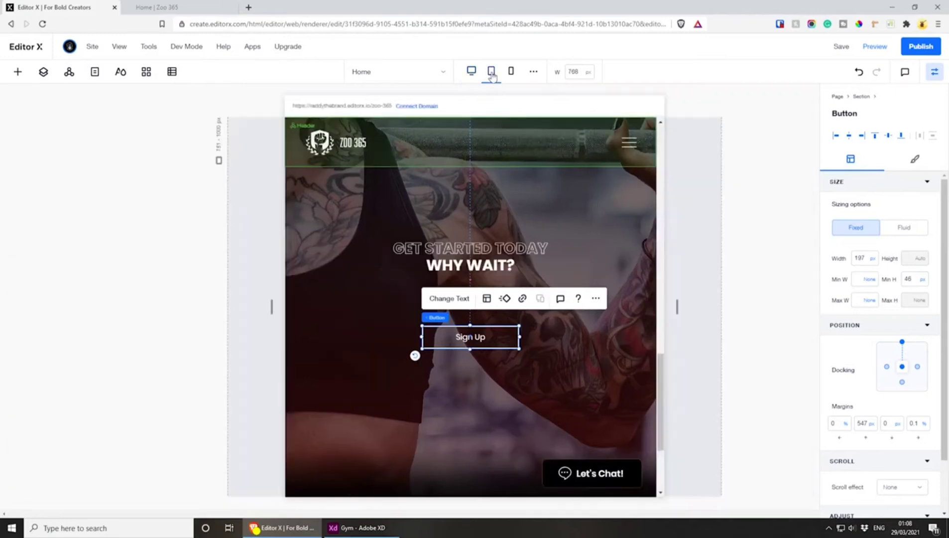
click(495, 251)
click(471, 71)
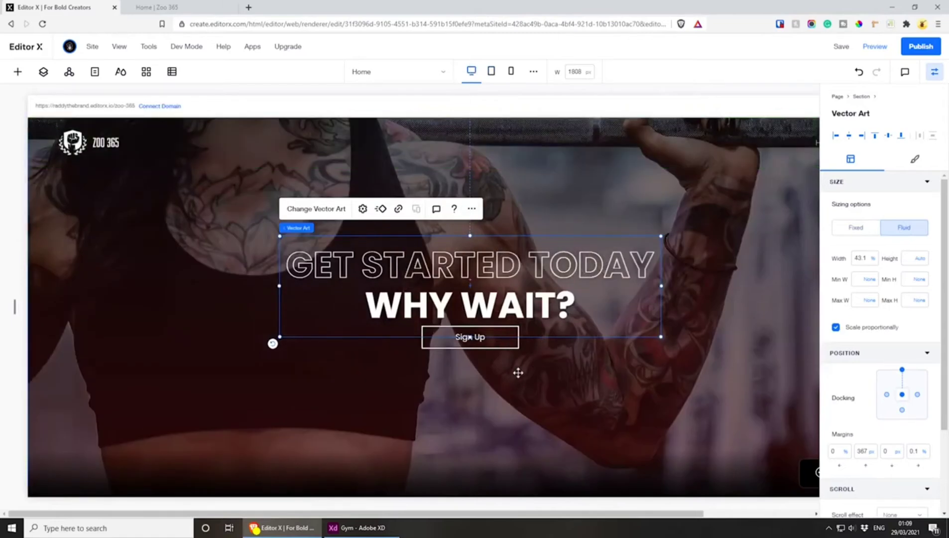
key(ctrl+z)
mouse_move(661, 285)
mouse_down()
mouse_move(652, 281)
mouse_move(661, 282)
mouse_up()
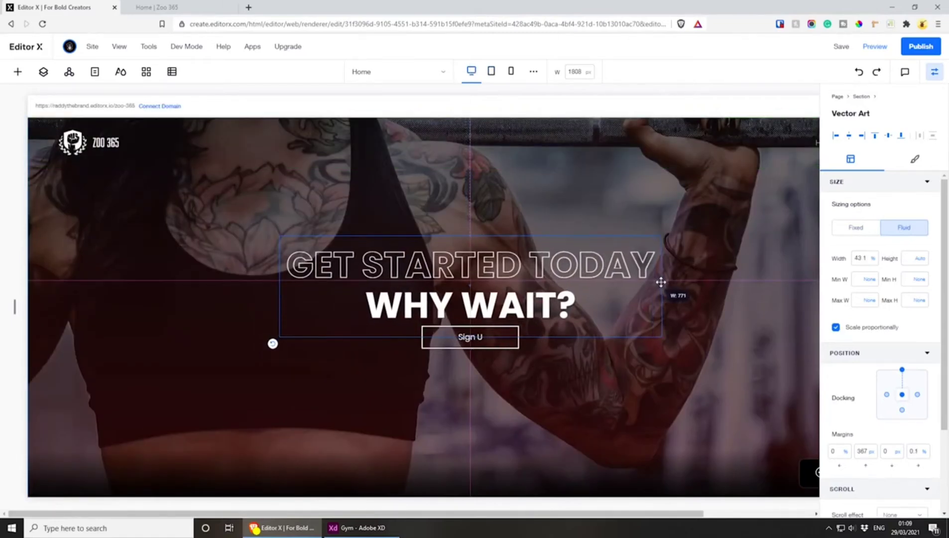
drag(515, 272, 513, 270)
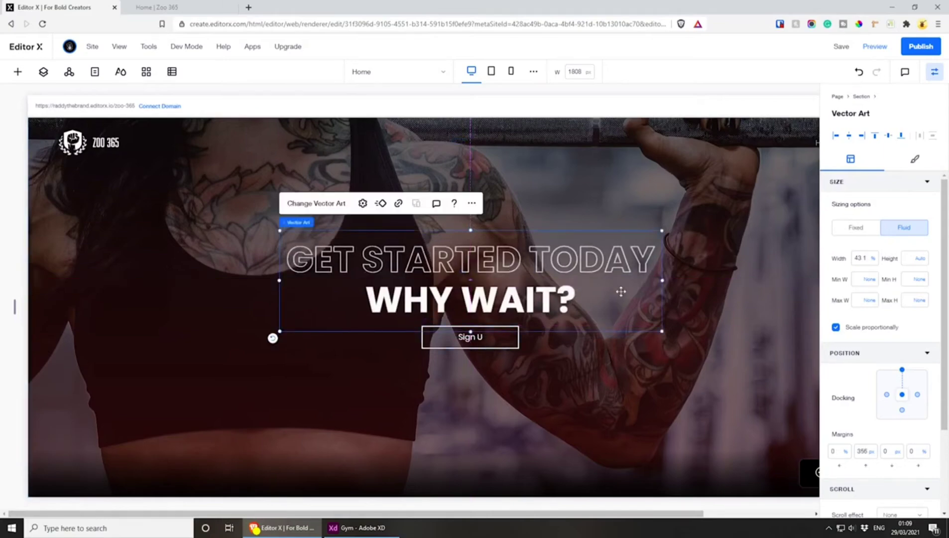
Compare the heading with the Adobe XD design, shrink the vector art to about 32.9% width, centre it and tighten its box height
click(368, 527)
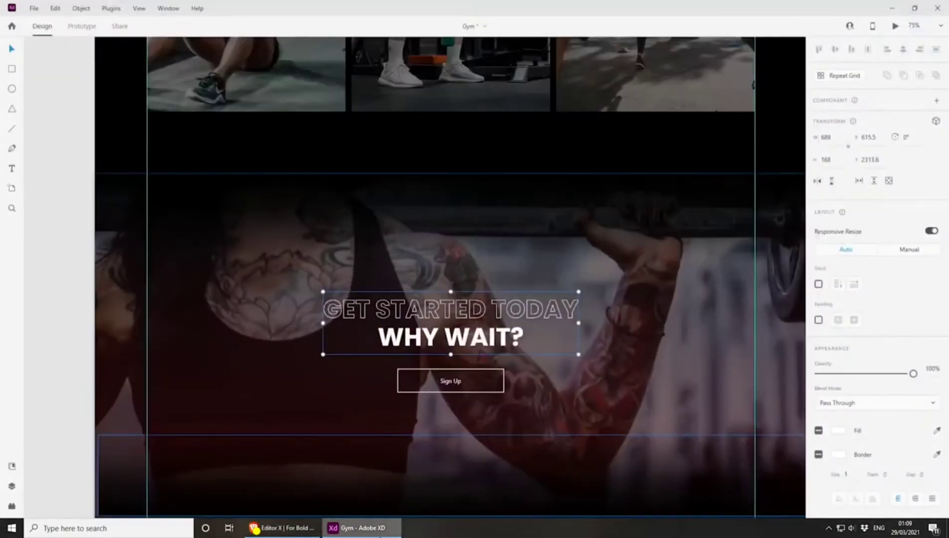
click(281, 527)
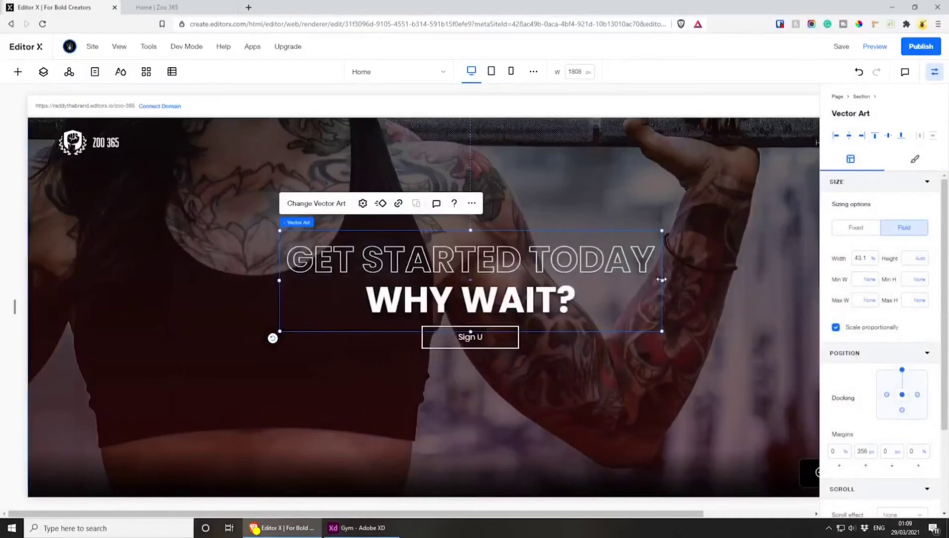
drag(661, 279, 571, 280)
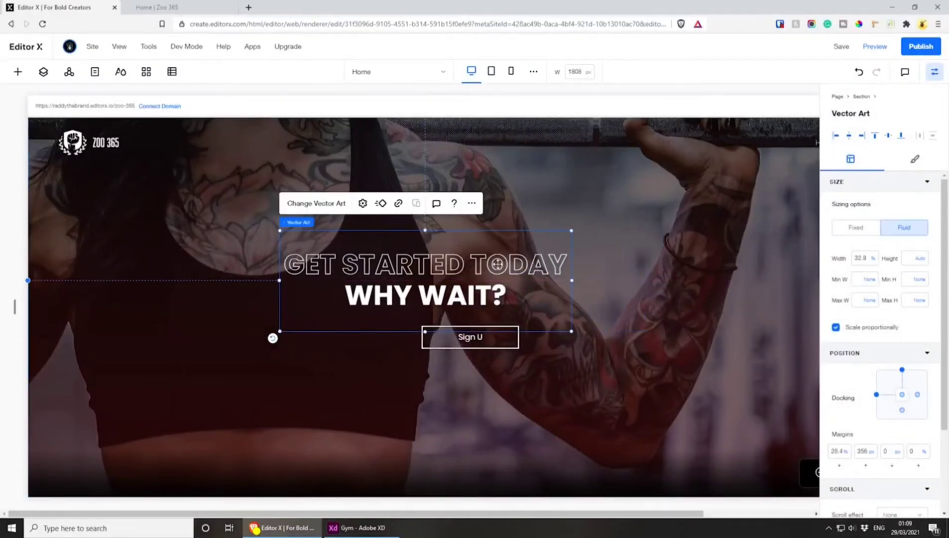
drag(496, 264, 542, 265)
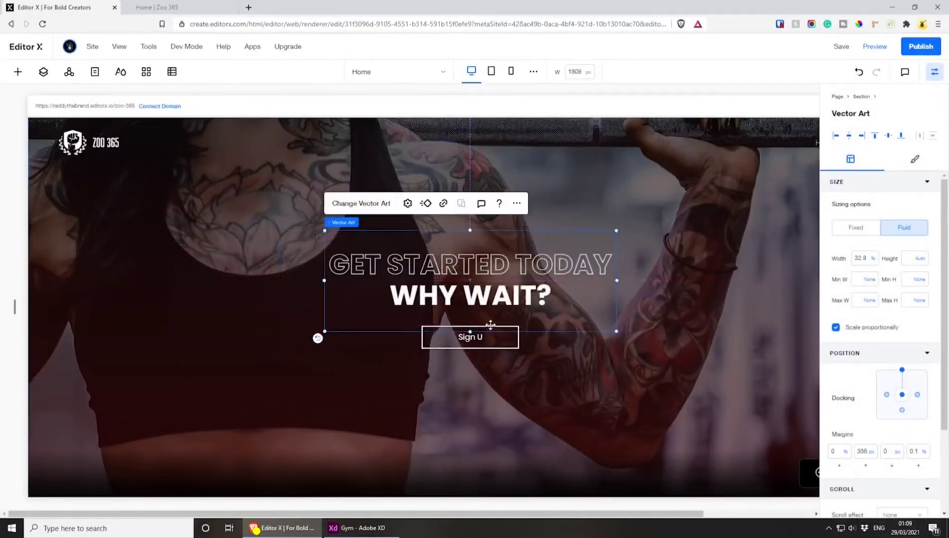
drag(471, 329, 482, 294)
click(585, 365)
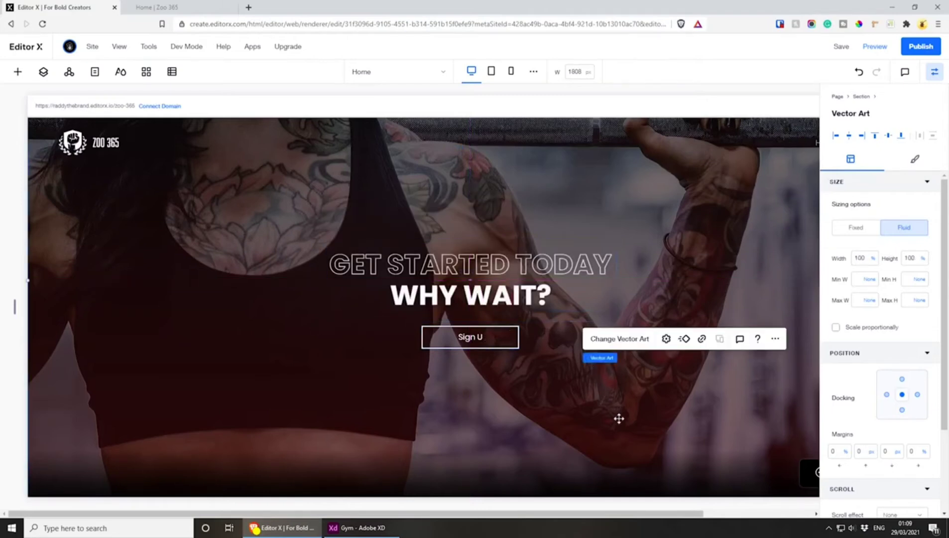
Set the button's text to "Sign Up"
click(483, 337)
click(449, 298)
triple_click(569, 384)
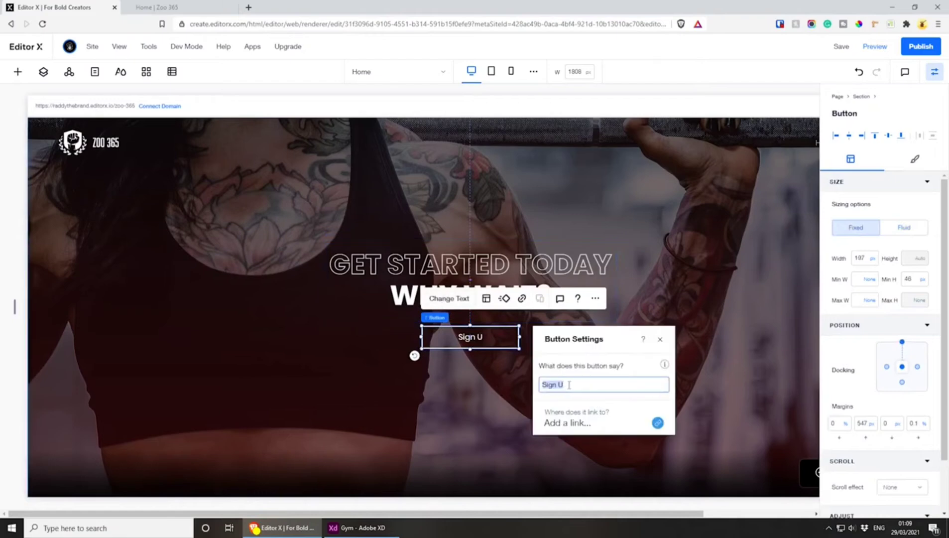
text(p)
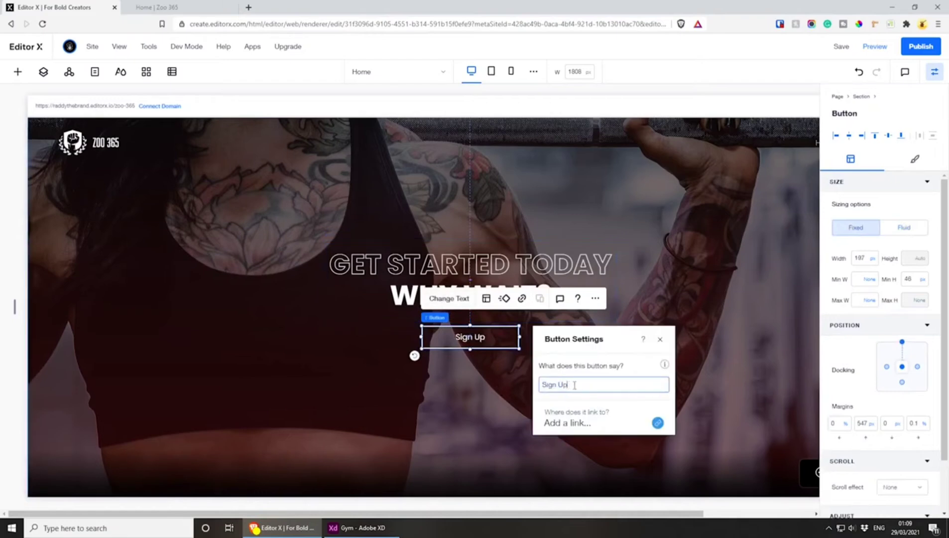
click(658, 279)
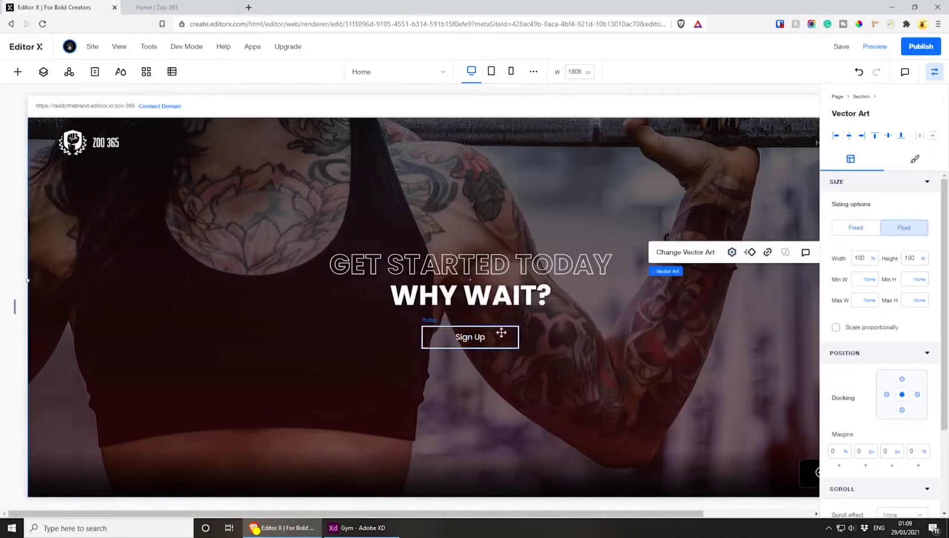
Stack the heading vector art with the Sign Up button and dock the stack to the section's centre with a 0 px top margin
click(490, 265)
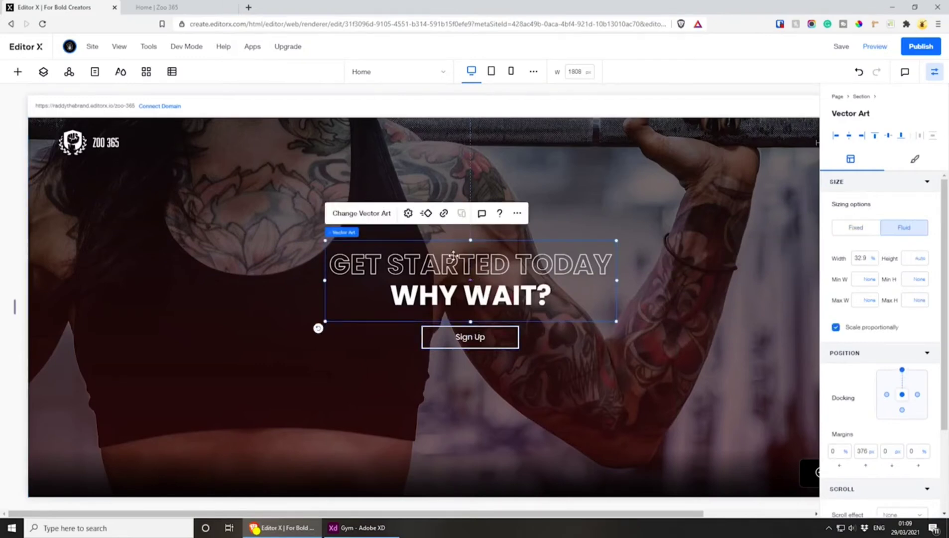
shift+click(470, 338)
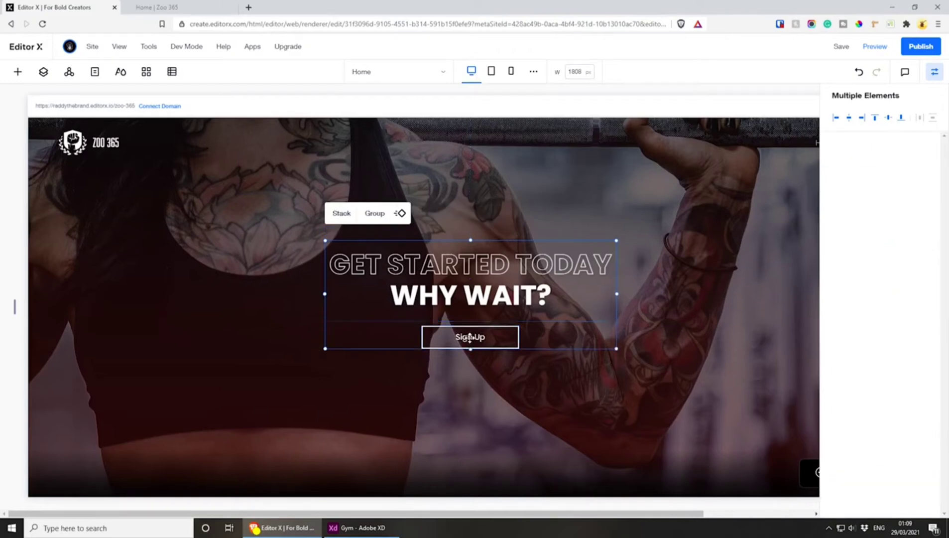
click(342, 212)
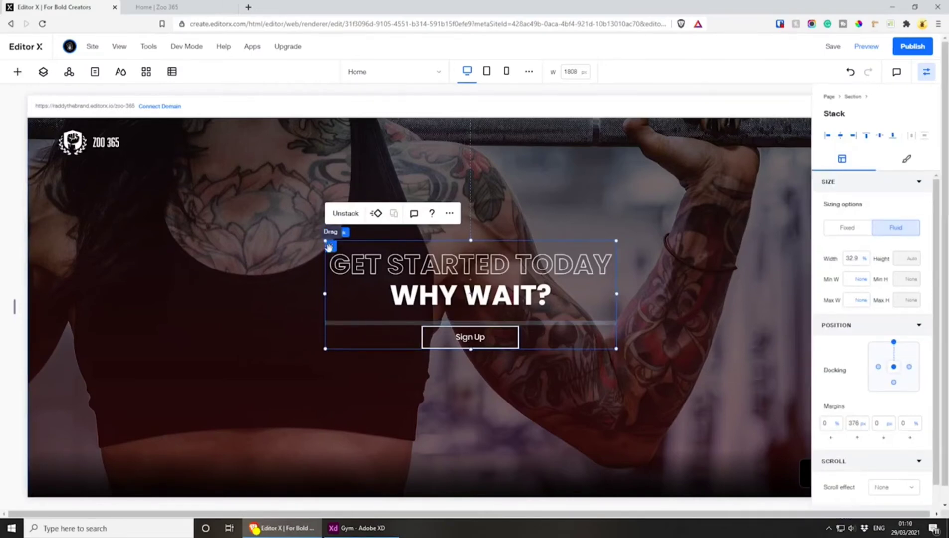
click(901, 343)
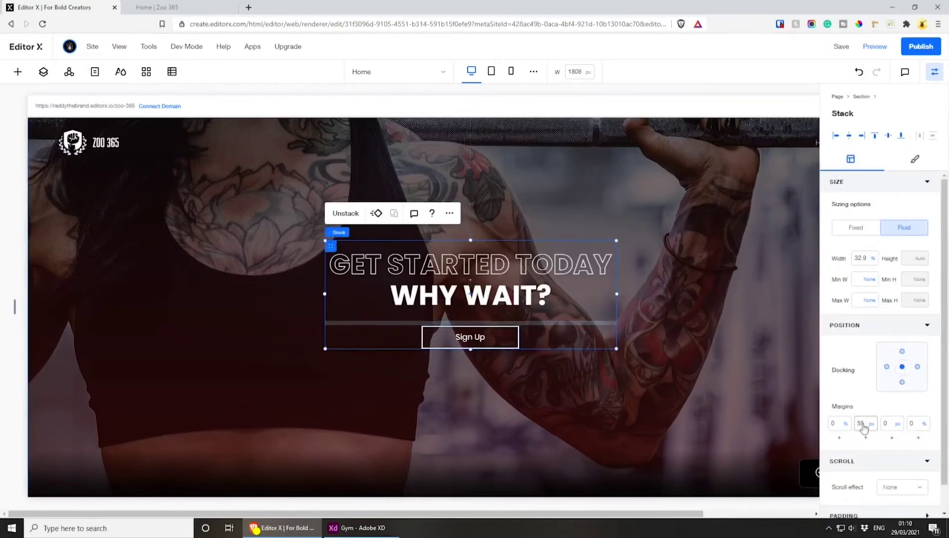
click(861, 394)
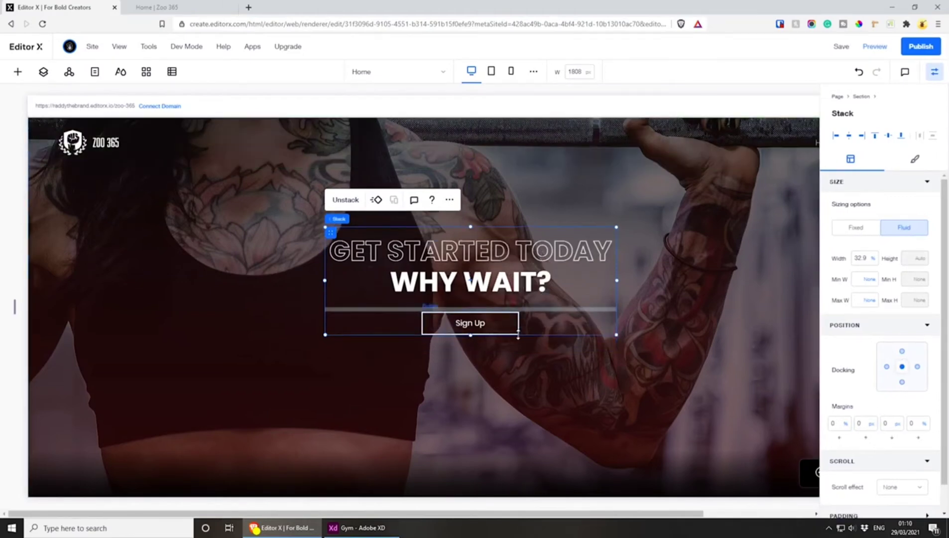
In the tablet layout, enlarge the stack to about 77.9% width and centre it horizontally in the section
click(490, 71)
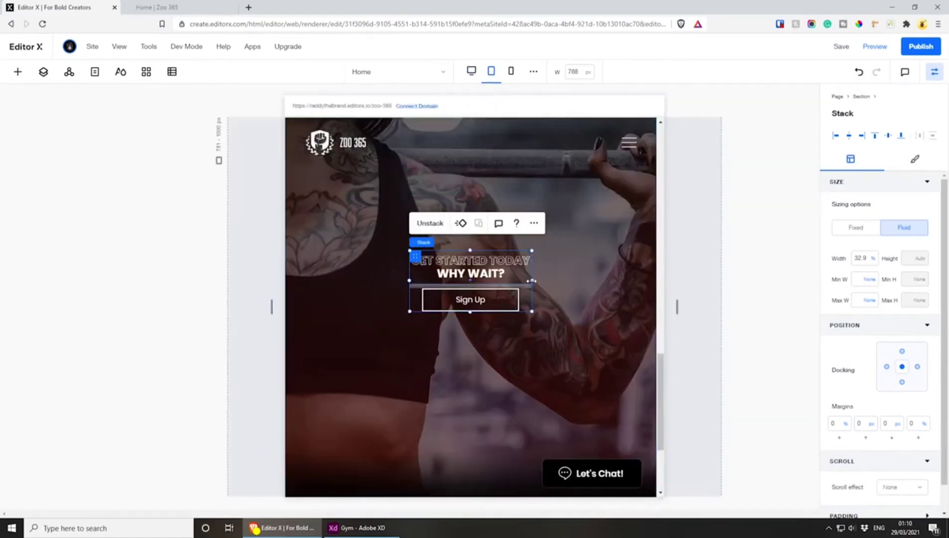
drag(531, 280, 643, 281)
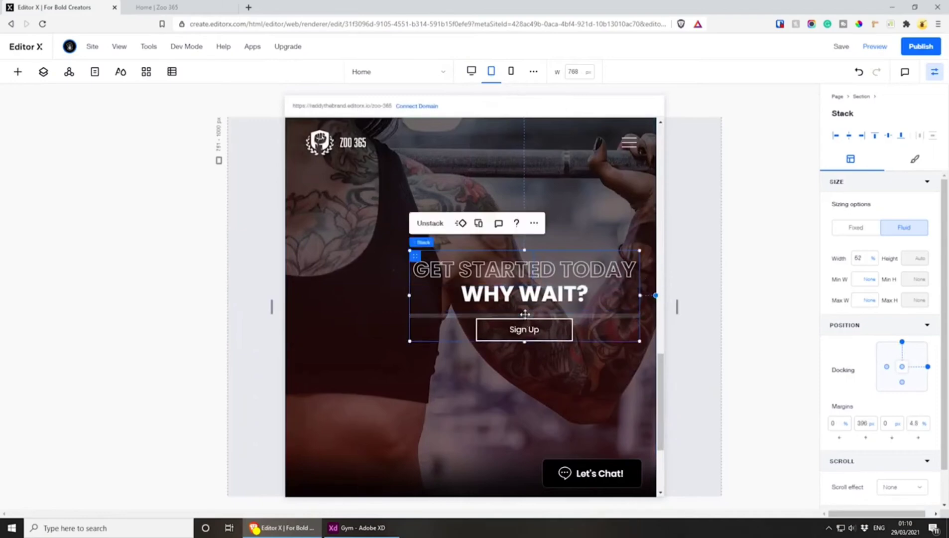
drag(512, 279, 473, 287)
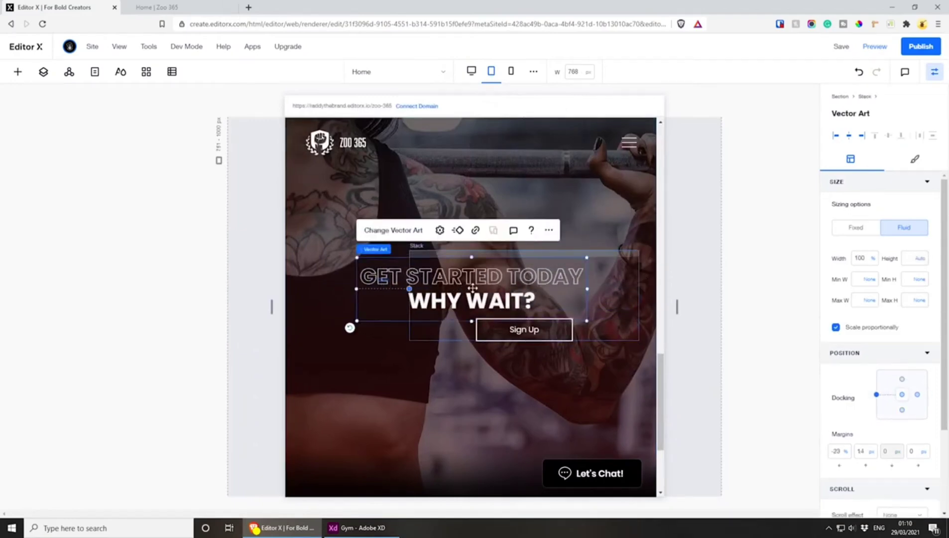
key(ctrl+z)
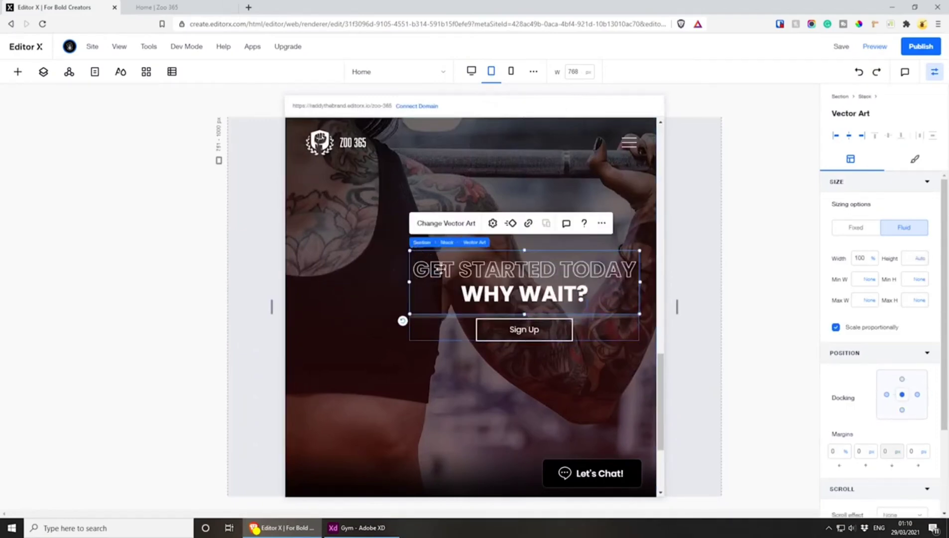
click(447, 243)
drag(416, 255, 362, 243)
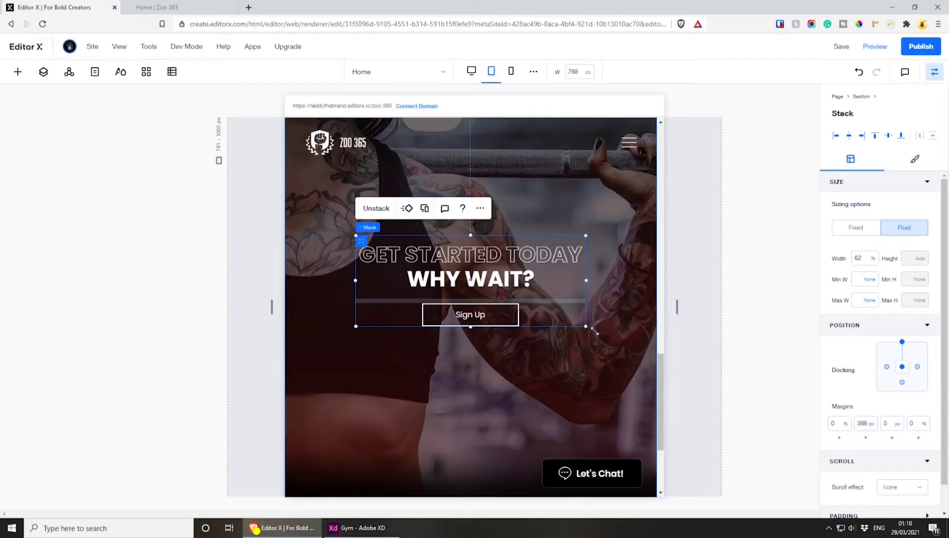
drag(594, 330, 646, 352)
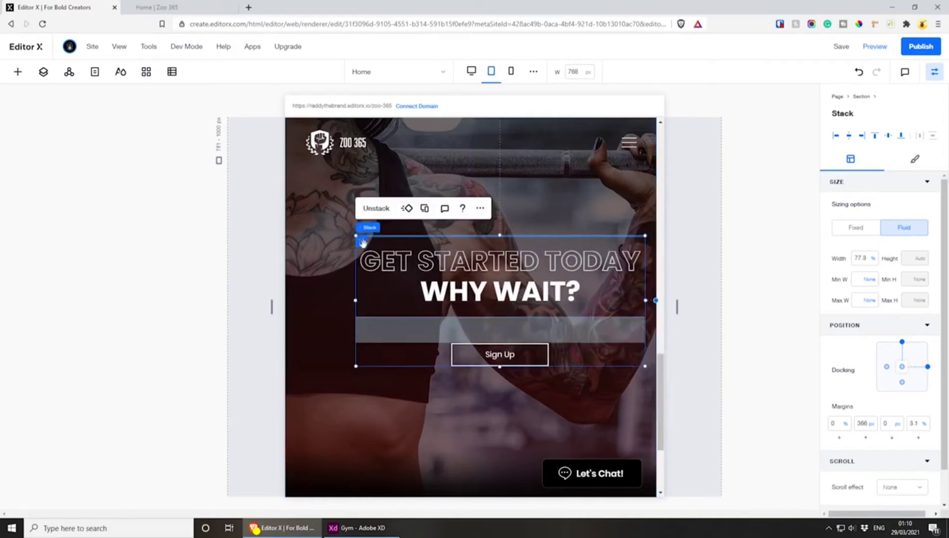
drag(362, 243, 336, 227)
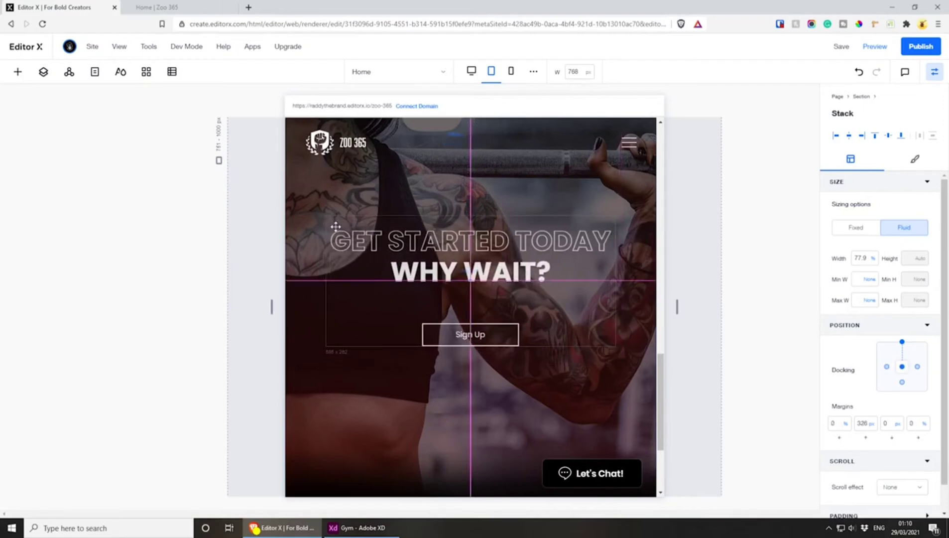
Move the Sign Up button closer to the heading inside the stack, leaving about a 19 px top margin
mouse_move(468, 312)
mouse_down()
mouse_move(478, 333)
mouse_move(474, 319)
mouse_up()
key(ctrl+z)
click(474, 343)
click(506, 257)
click(476, 312)
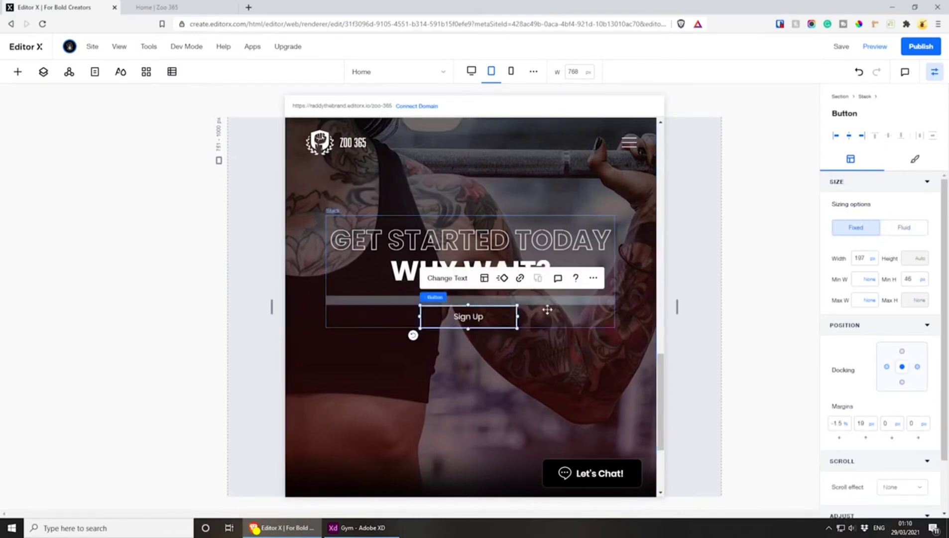
click(649, 297)
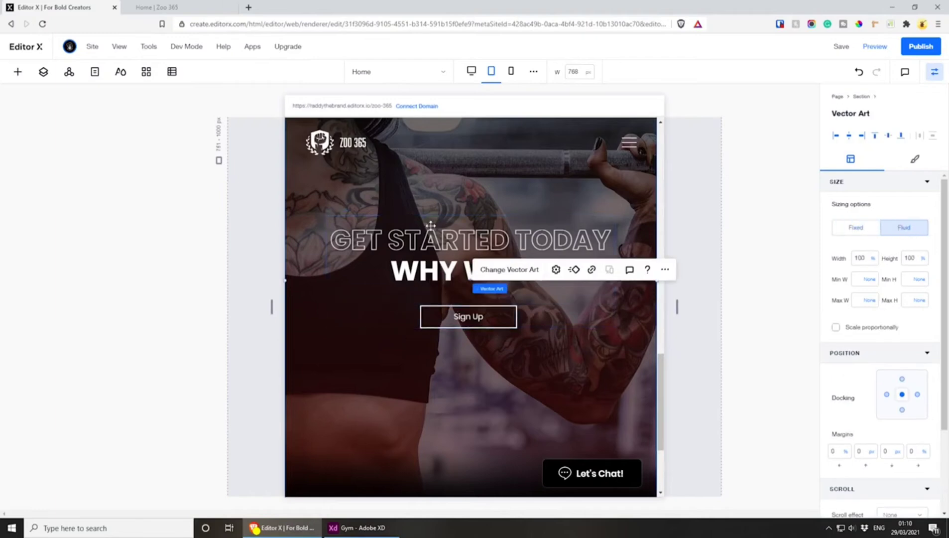
Try to move the heading vector art slightly lower inside the stack in the tablet layout
click(442, 244)
click(564, 375)
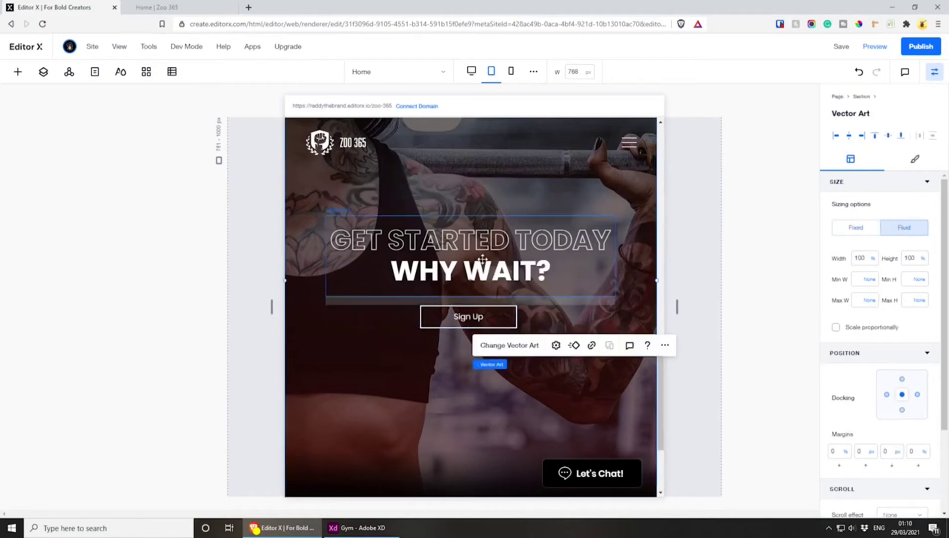
click(505, 252)
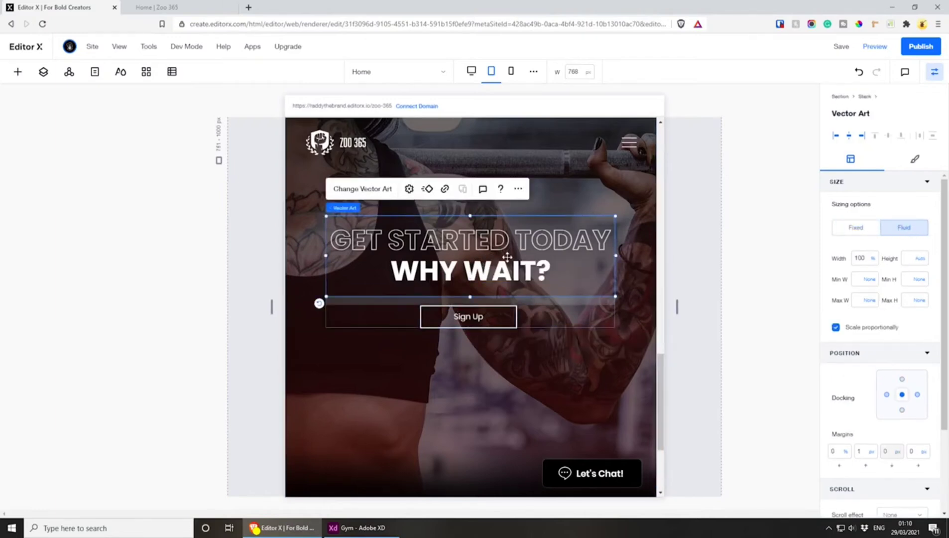
drag(508, 263, 511, 276)
key(ctrl+z)
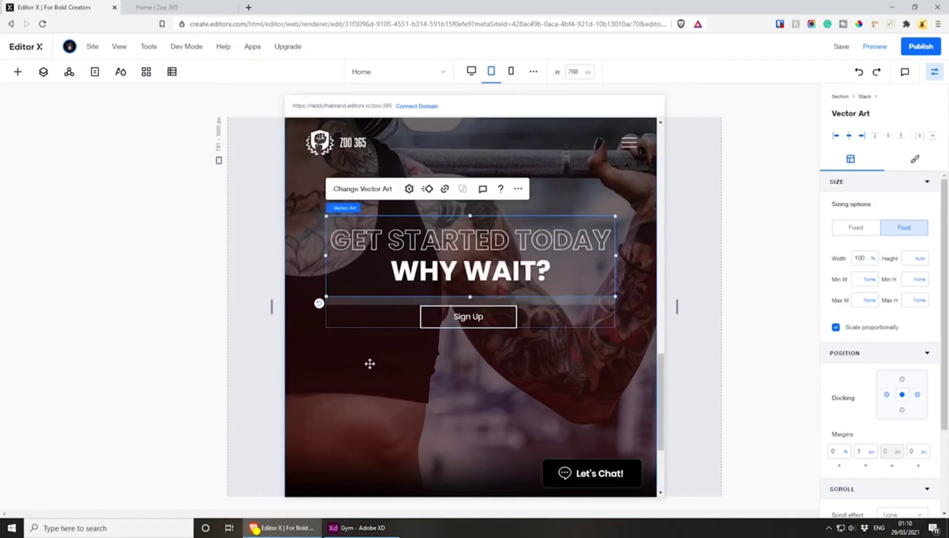
Dock the stack to the section's centre in the tablet layout and set its top margin to 0 px
click(381, 318)
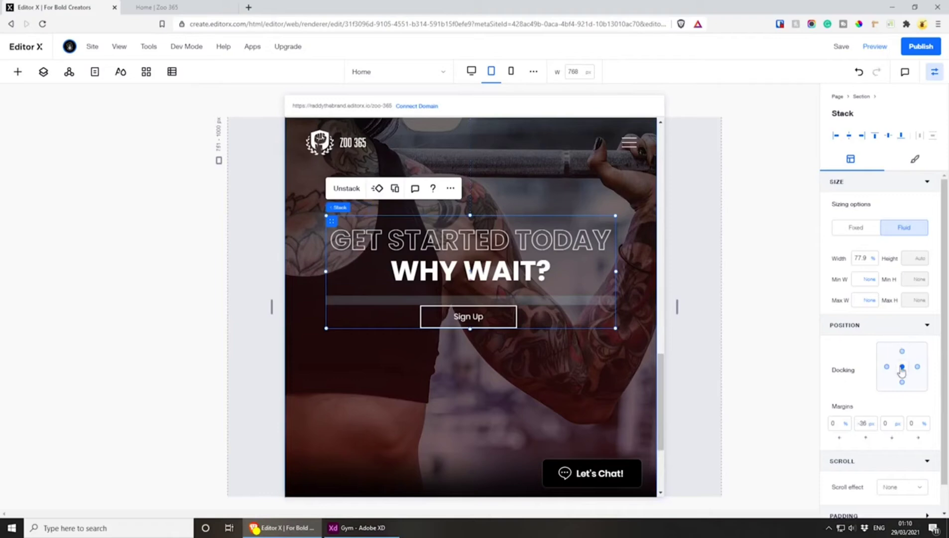
click(864, 424)
text(0)
click(860, 400)
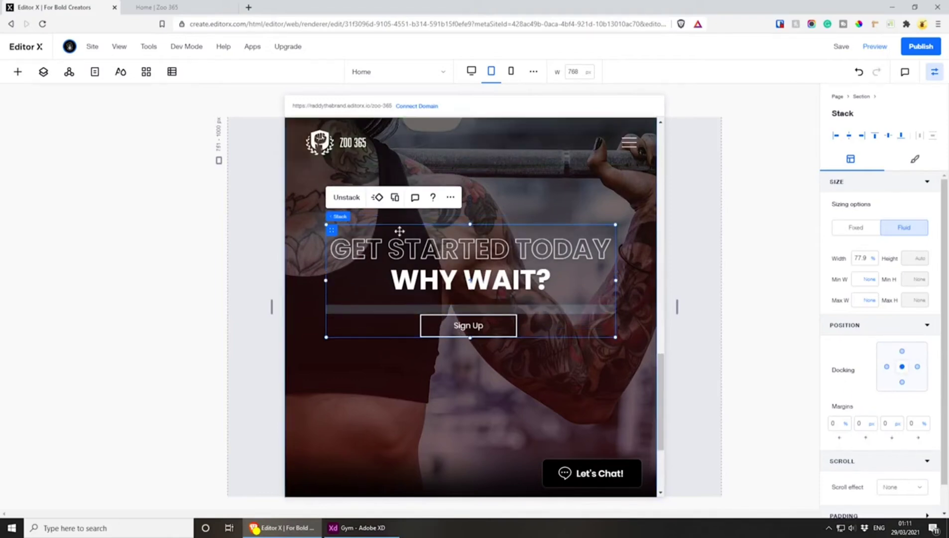
Switch to the mobile layout and examine how the "Get Started Today" section and its stack fit
click(511, 72)
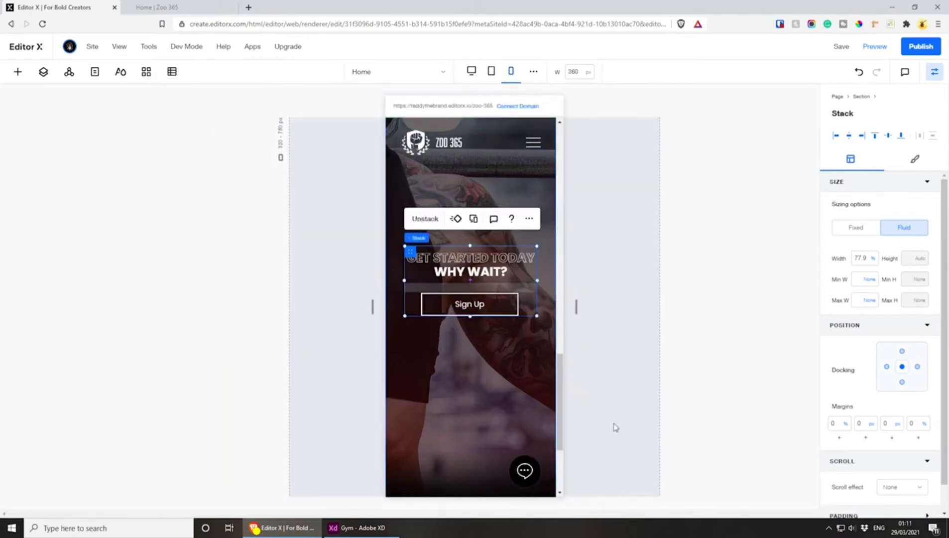
scroll(512, 427, up, 4)
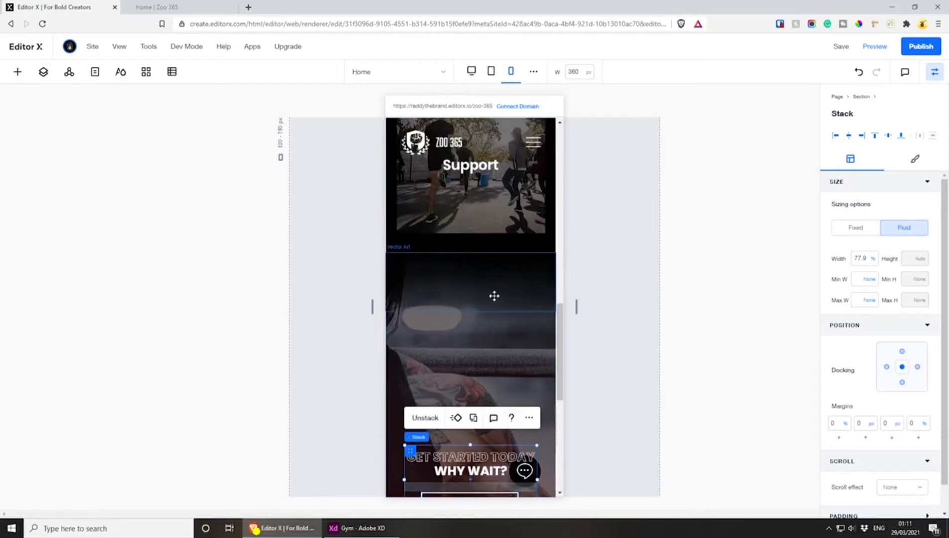
scroll(493, 297, down, 4)
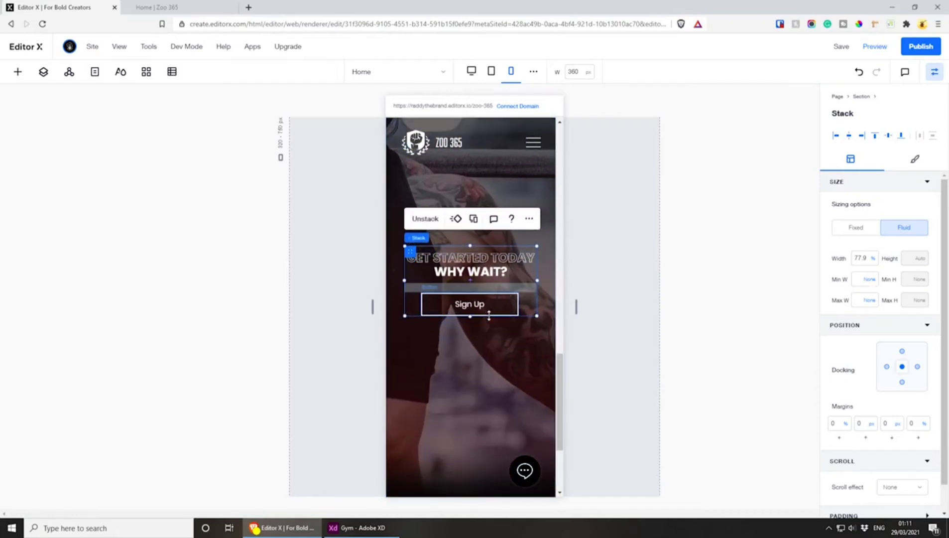
scroll(489, 314, up, 4)
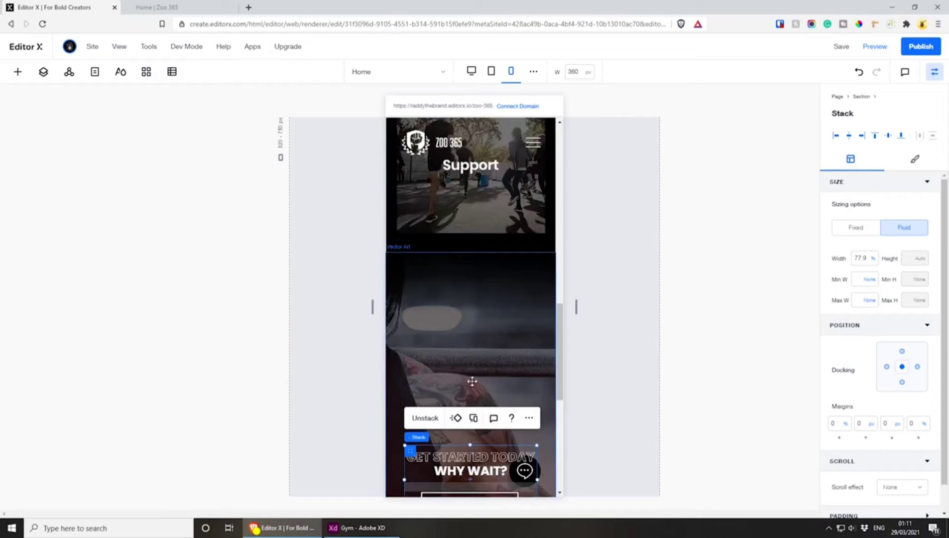
Select the "Get Started Today" section in the mobile layout and lower its minimum height to 775 px
scroll(475, 318, down, 4)
scroll(471, 303, up, 4)
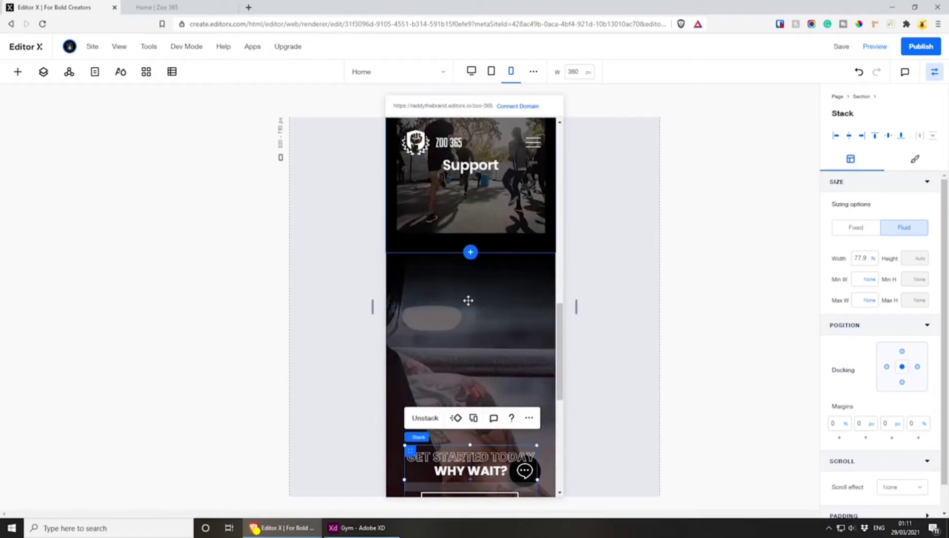
scroll(474, 274, up, 5)
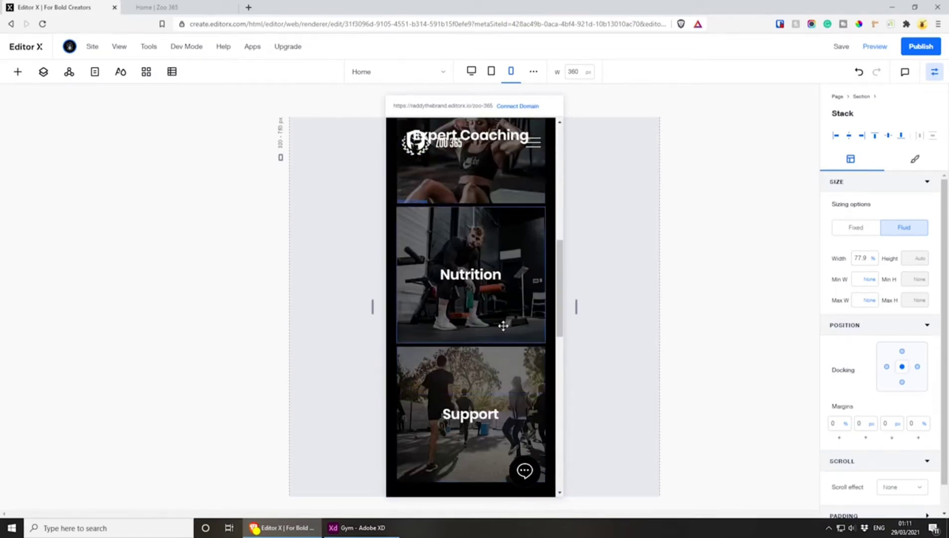
scroll(502, 314, up, 4)
scroll(499, 303, down, 8)
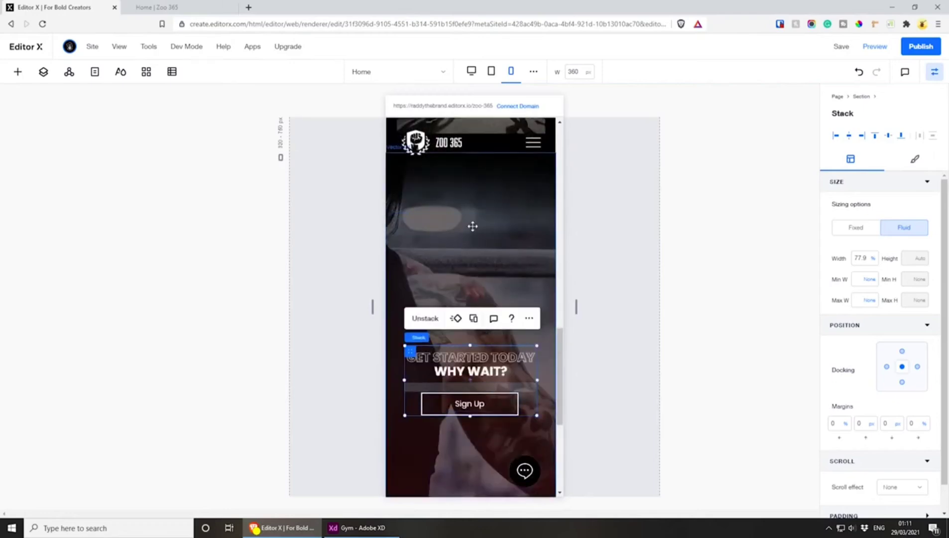
click(472, 226)
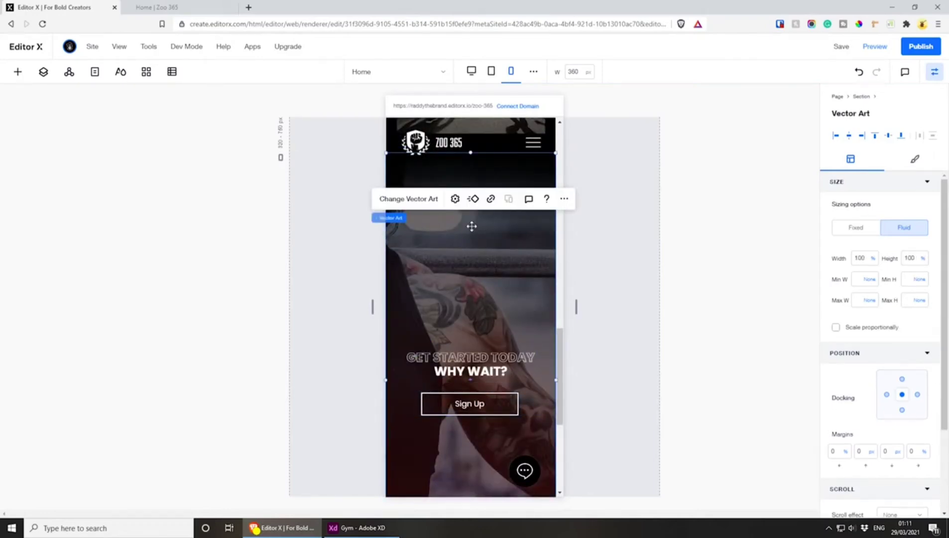
click(384, 218)
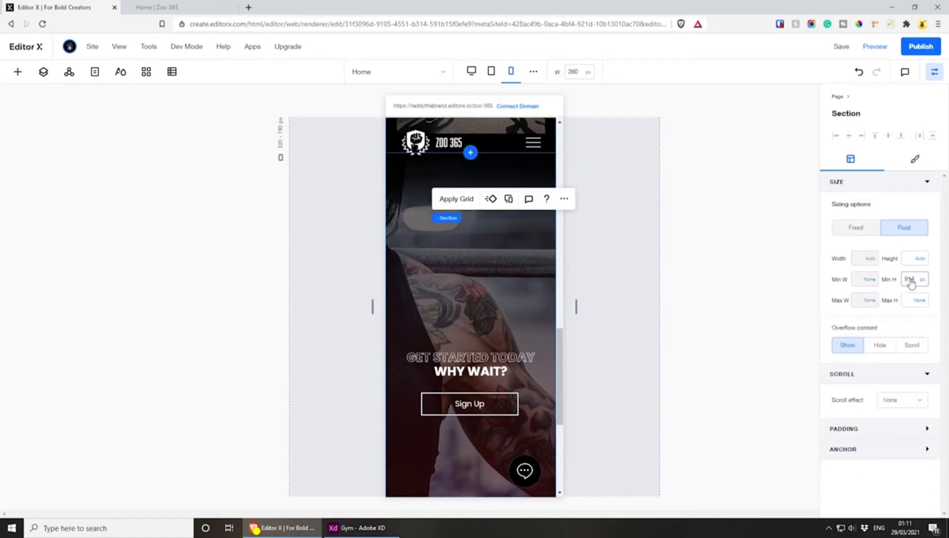
click(911, 281)
key(Down)
key(Down)
key(Down)
key(Down)
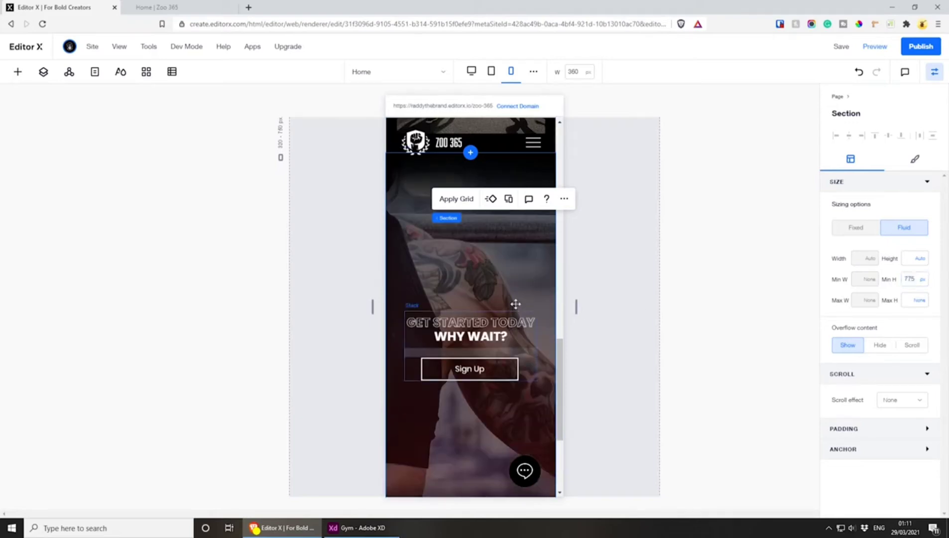
Reduce the mobile section's minimum height further to 508 px
scroll(490, 320, down, 3)
scroll(490, 321, up, 3)
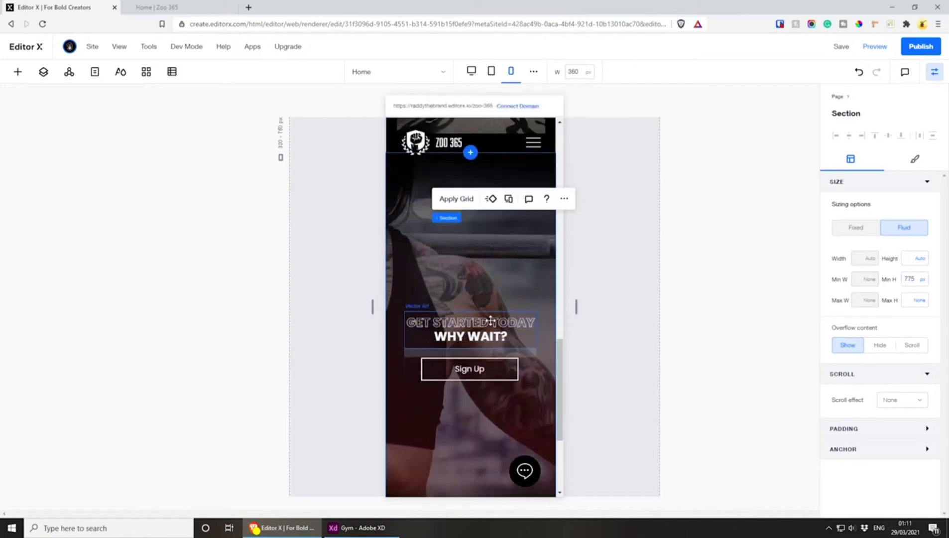
click(909, 280)
key(Down)
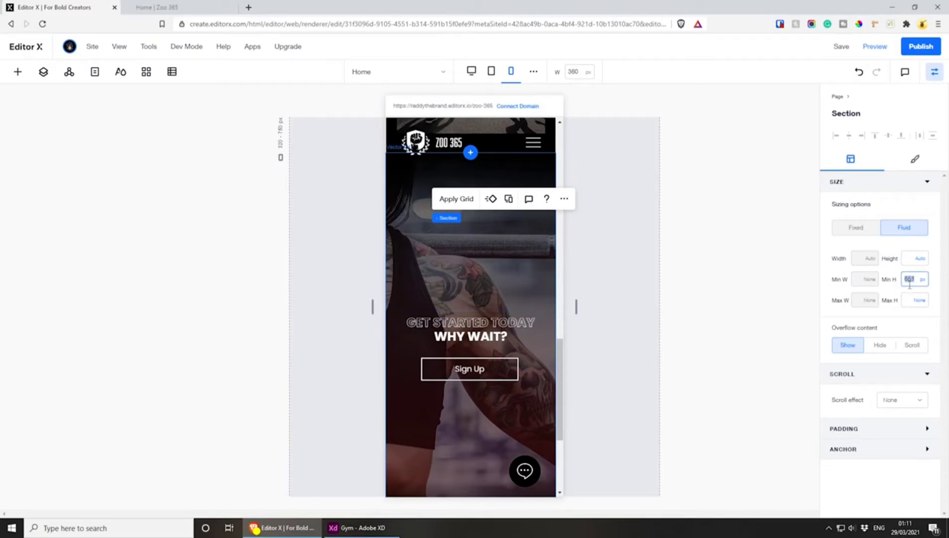
key(Return)
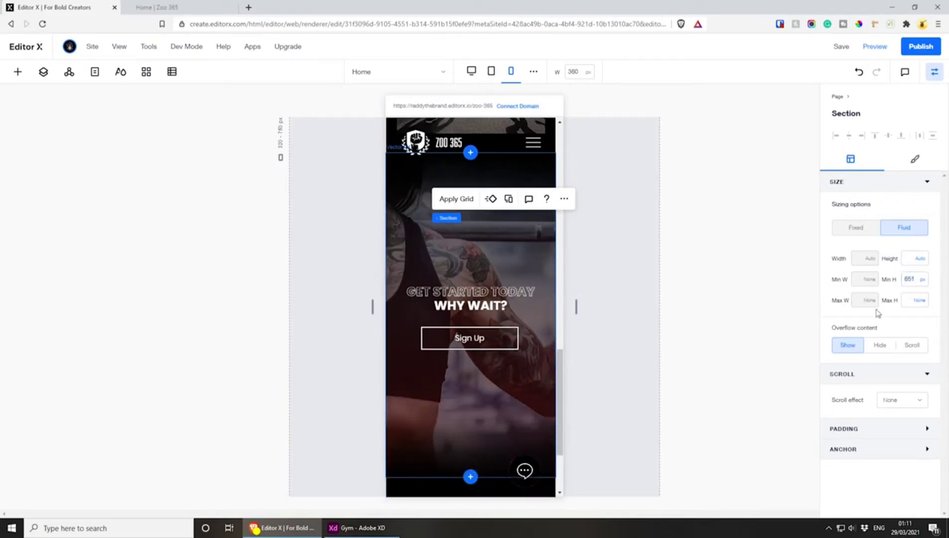
click(911, 277)
key(Return)
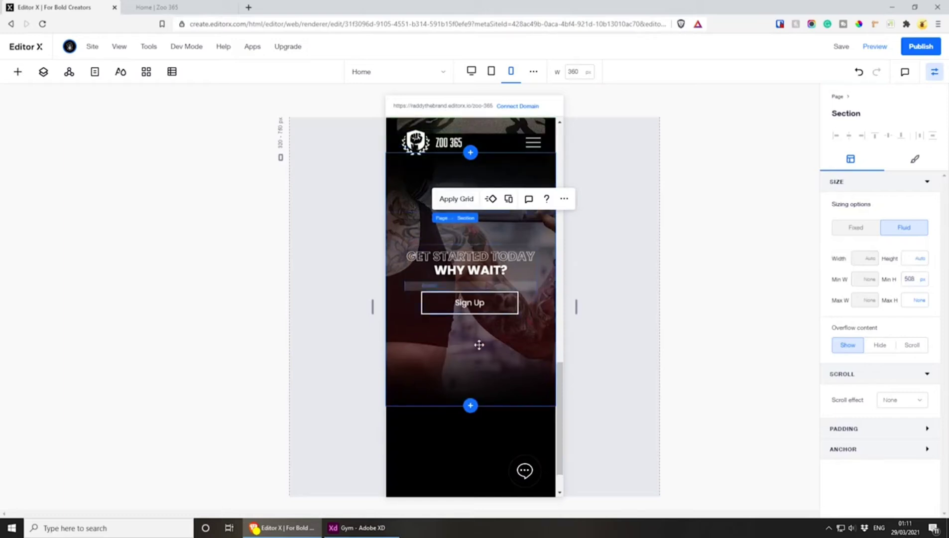
Try to widen the "Get Started Today" heading vector art inside the stack to about 107%
click(475, 260)
drag(537, 260, 548, 260)
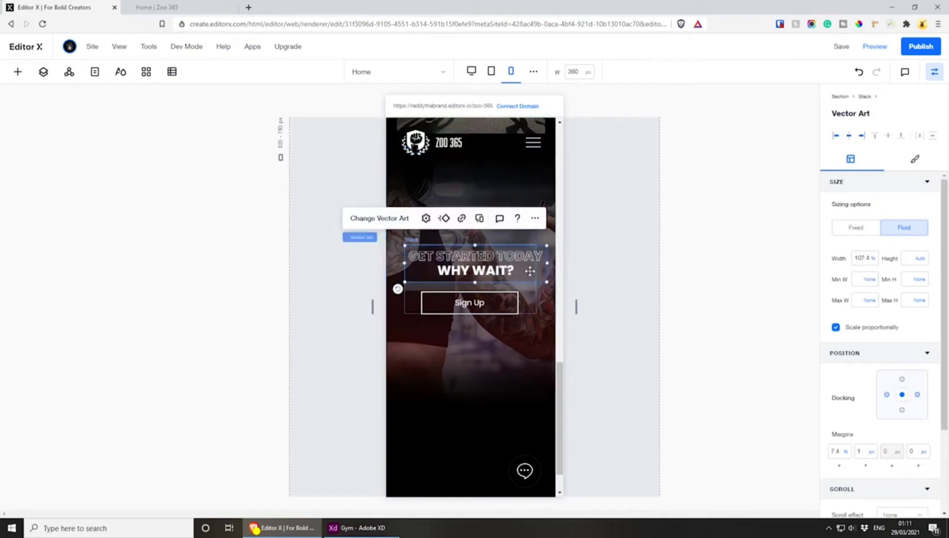
key(ctrl+z)
Widen the stack on both sides to about 89% of the section in the mobile layout
click(531, 308)
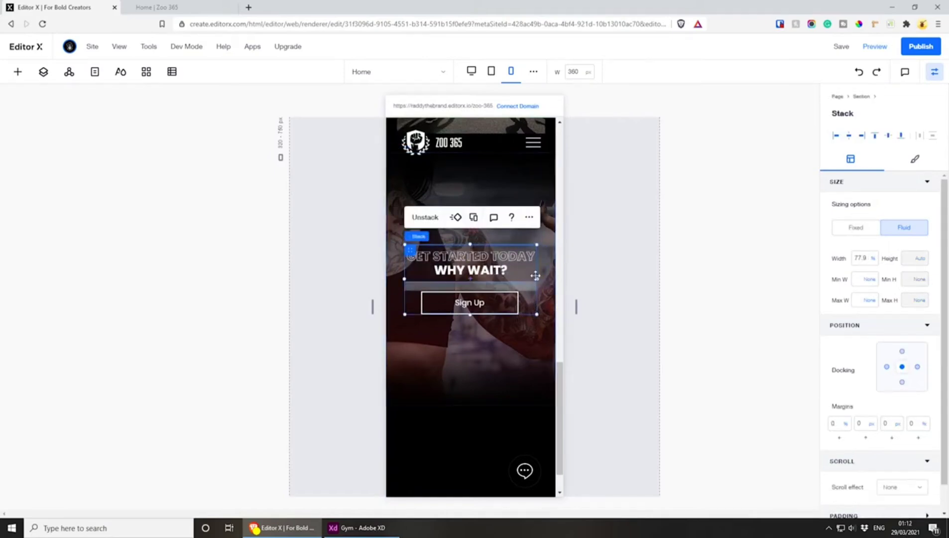
drag(537, 279, 552, 278)
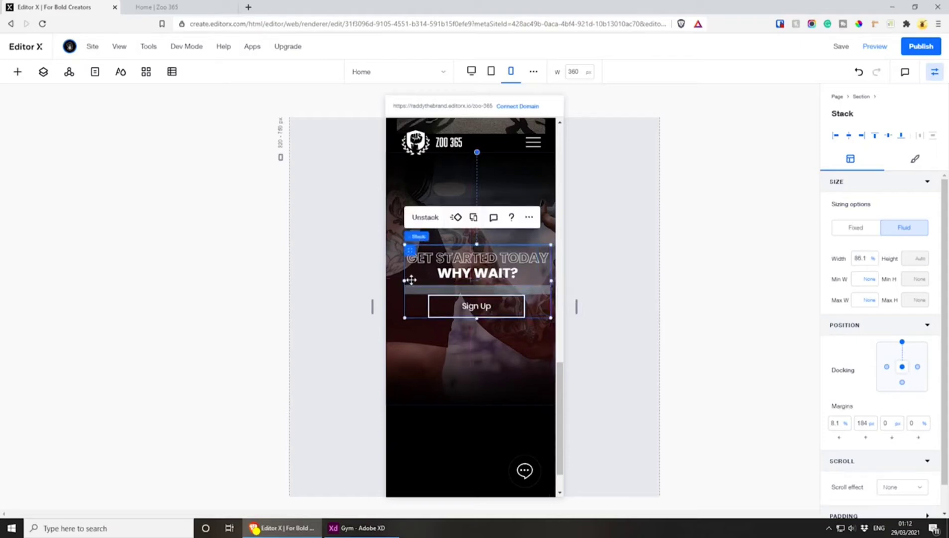
drag(404, 282, 400, 280)
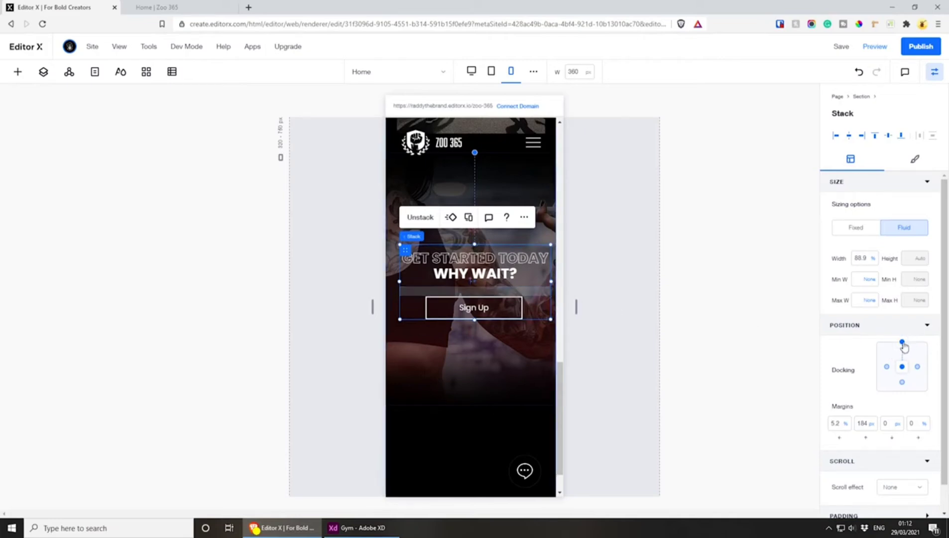
Center the stack in the mobile section without top docking, with 0% left and 0 px top margins, and save the site
click(836, 423)
text(0)
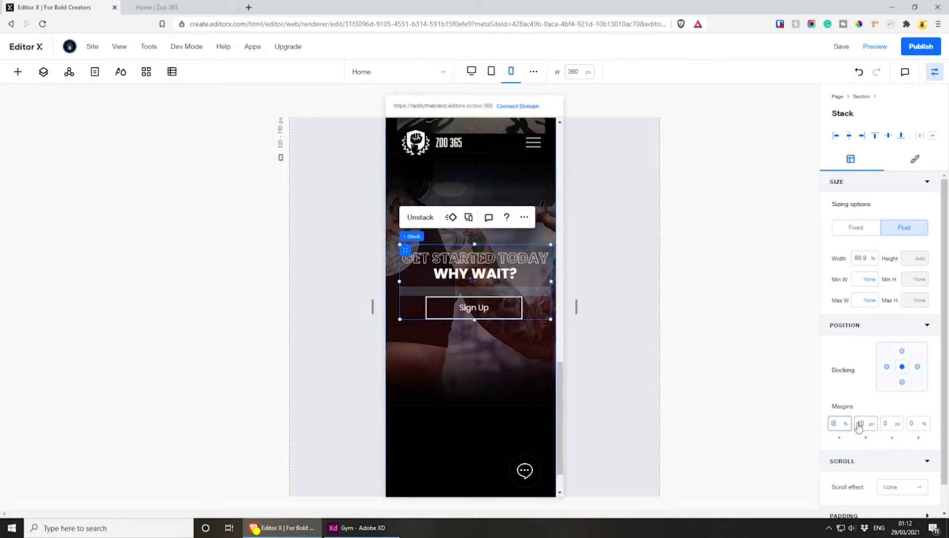
click(859, 427)
text(0)
click(846, 390)
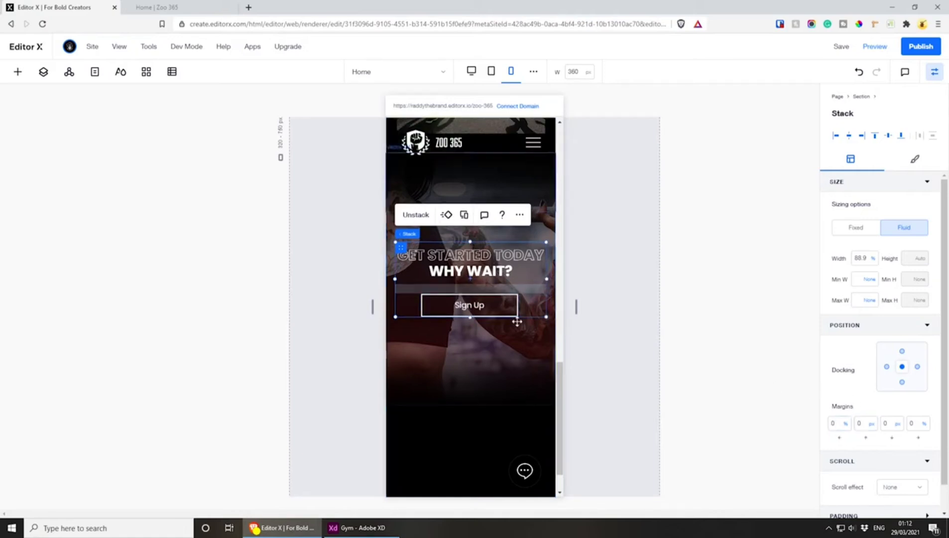
click(841, 46)
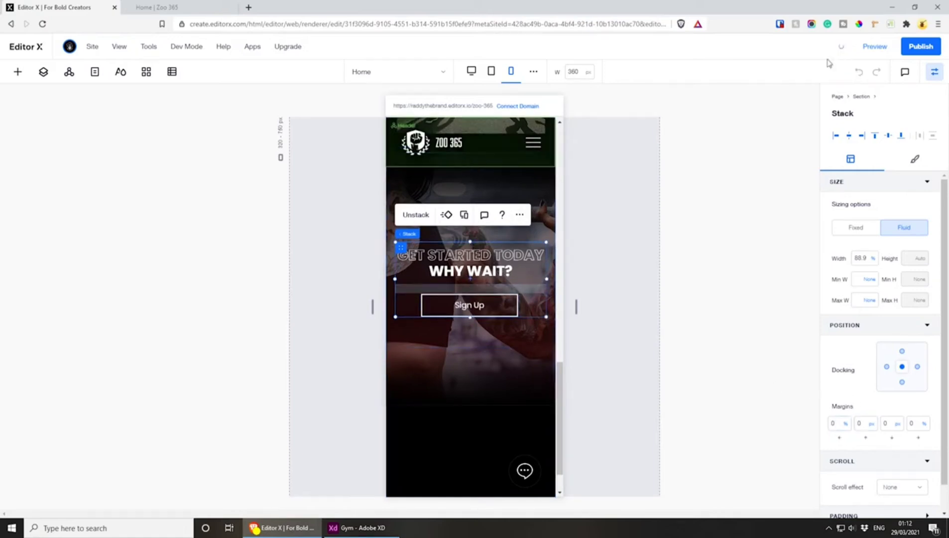
Check the "Get Started Today" section in the tablet layout and in the desktop layout
click(491, 71)
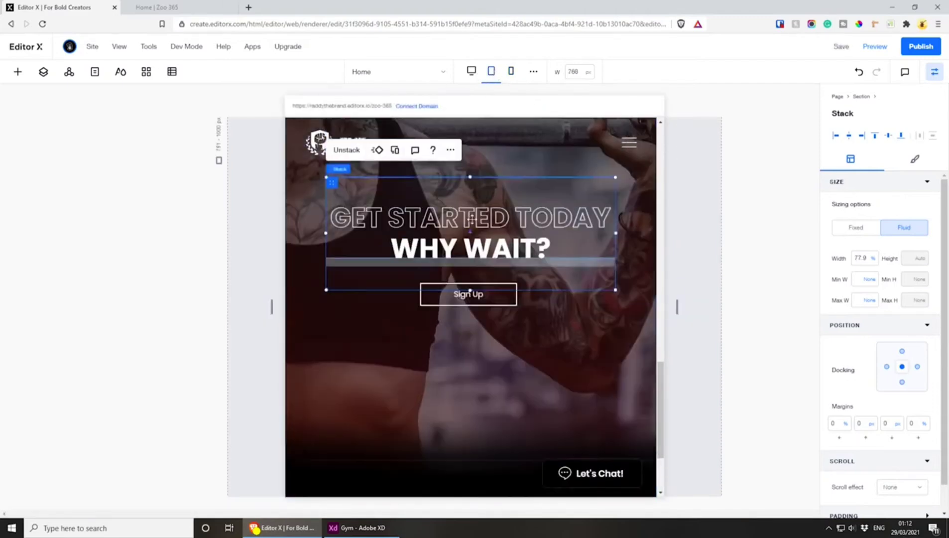
click(471, 72)
scroll(567, 268, down, 3)
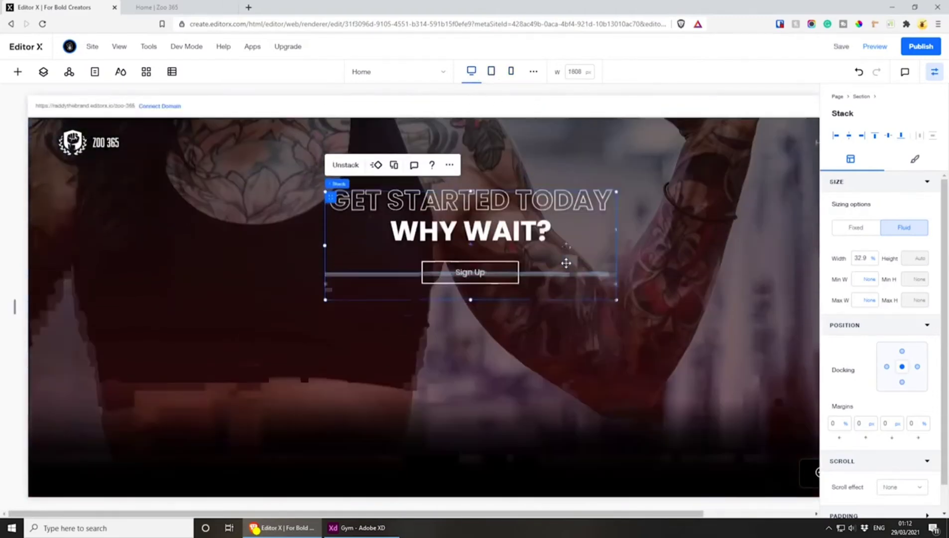
scroll(562, 269, up, 5)
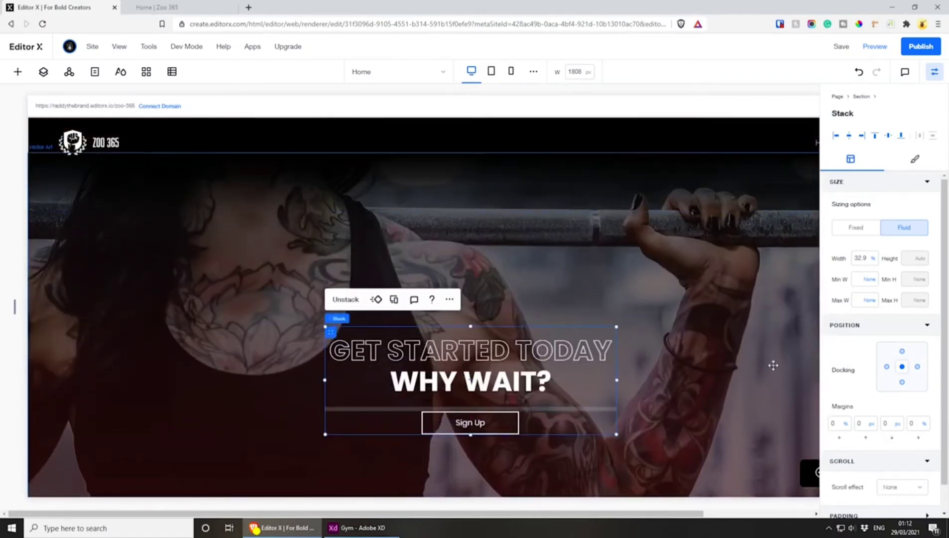
Switch to the Gym design in Adobe XD and export the "Your Training Options" heading to the Desktop as an SVG
click(357, 527)
scroll(598, 259, down, 1)
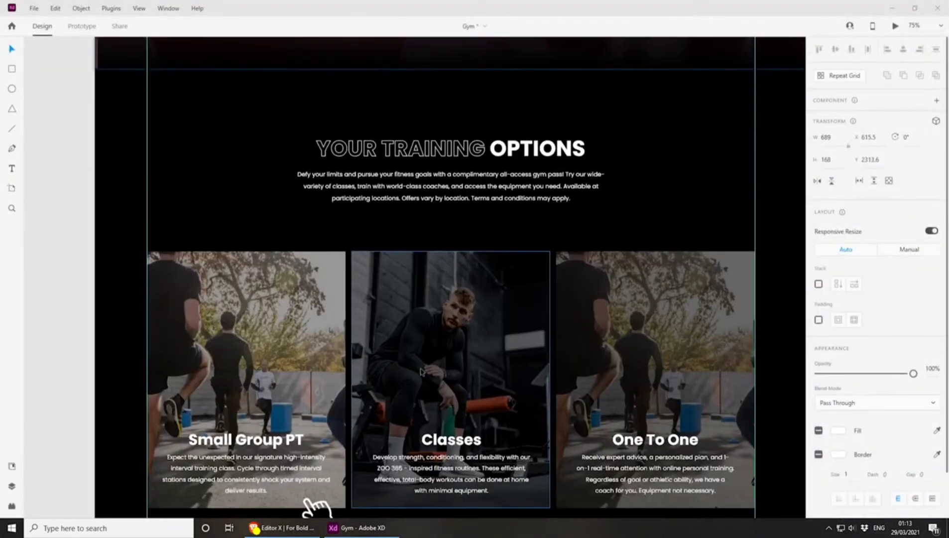
scroll(419, 379, down, 2)
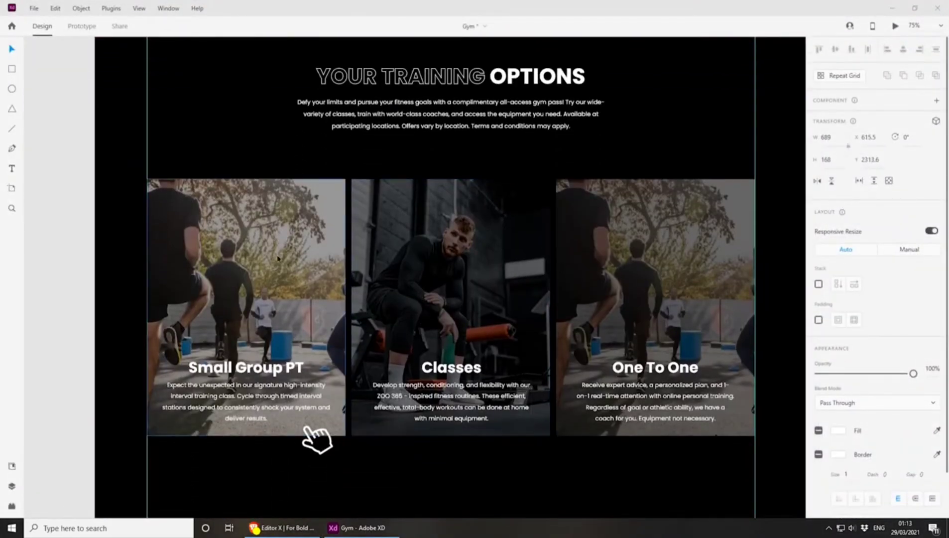
scroll(348, 279, up, 1)
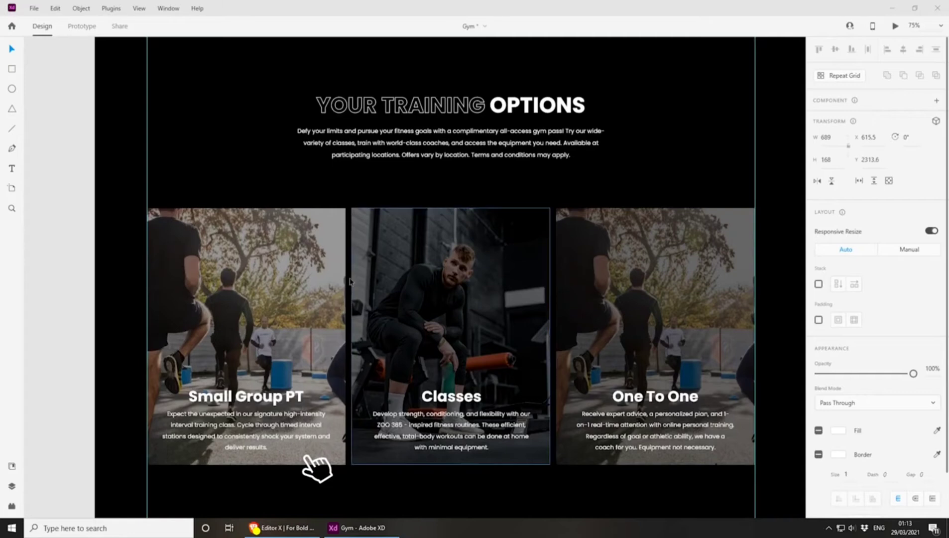
click(338, 99)
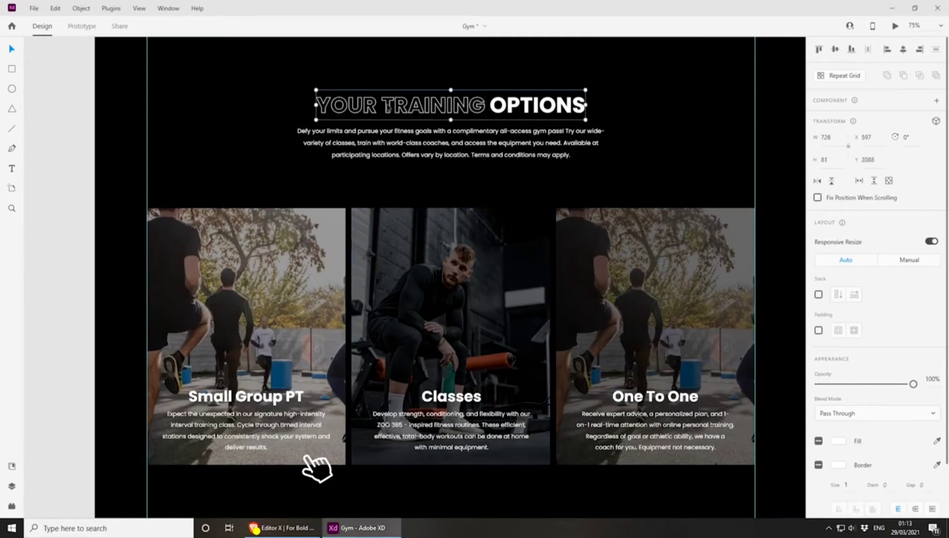
click(31, 9)
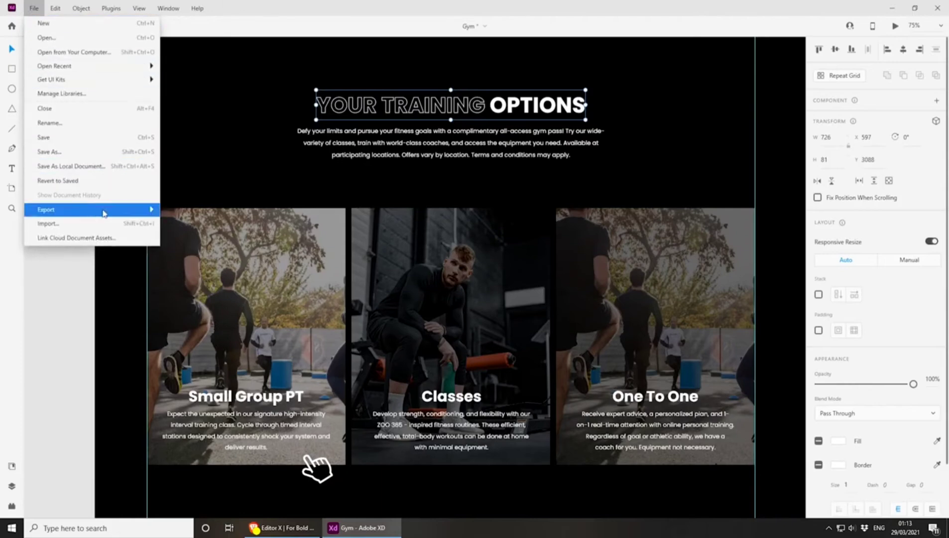
mouse_move(102, 212)
click(202, 224)
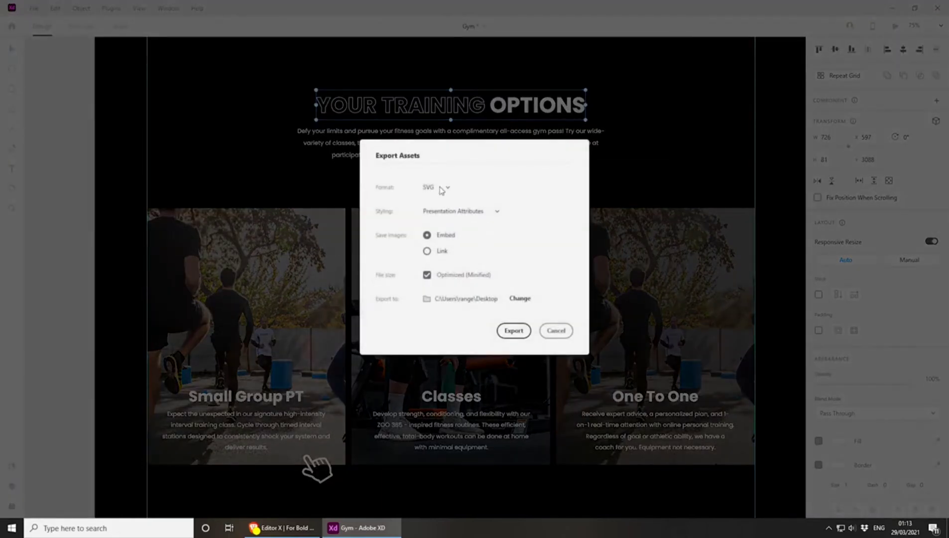
click(513, 331)
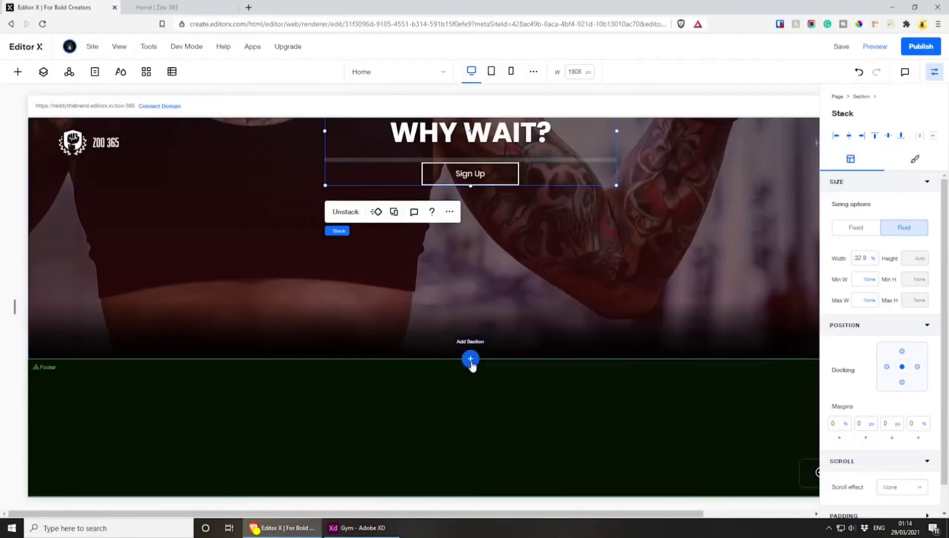
In Editor X, add a blank section between "Get Started Today" and the footer and rename it "Training Options"
click(470, 359)
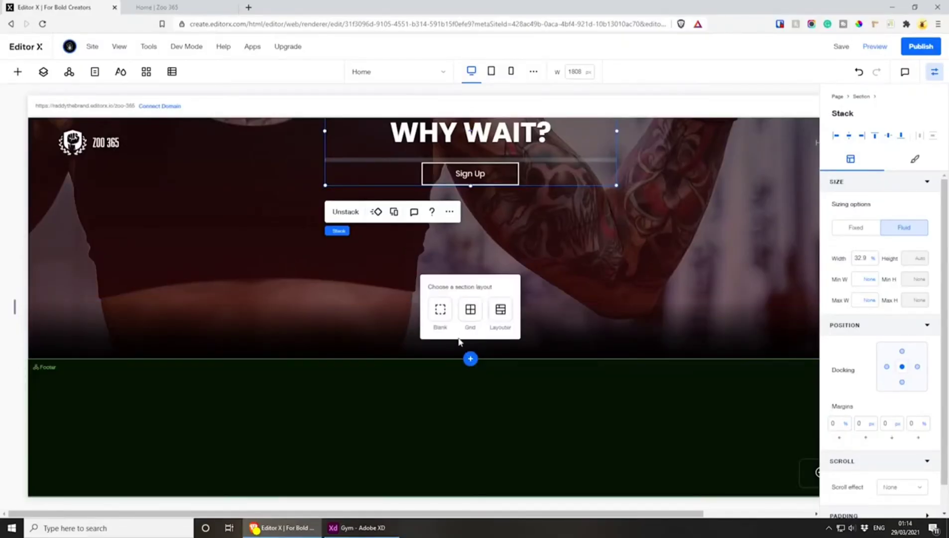
click(439, 311)
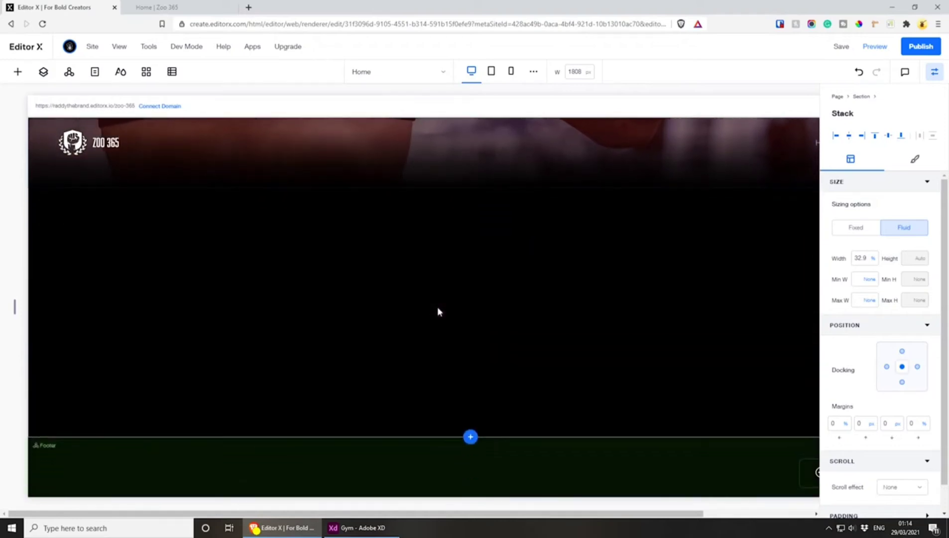
click(44, 71)
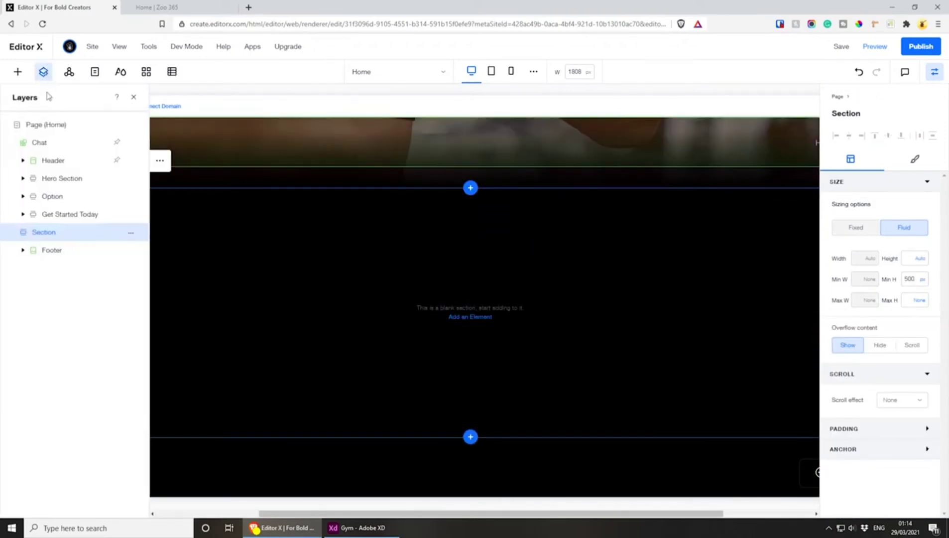
double_click(57, 235)
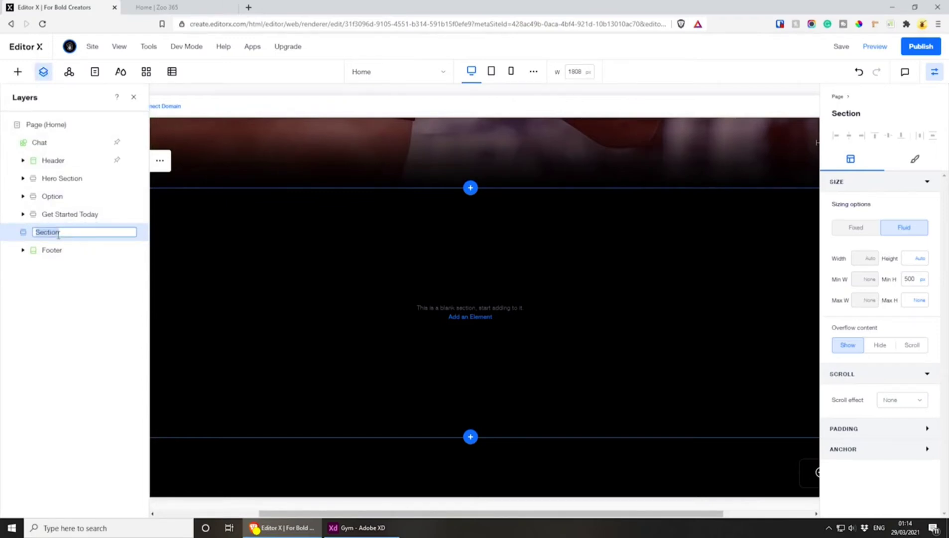
text(Training Op)
key(Return)
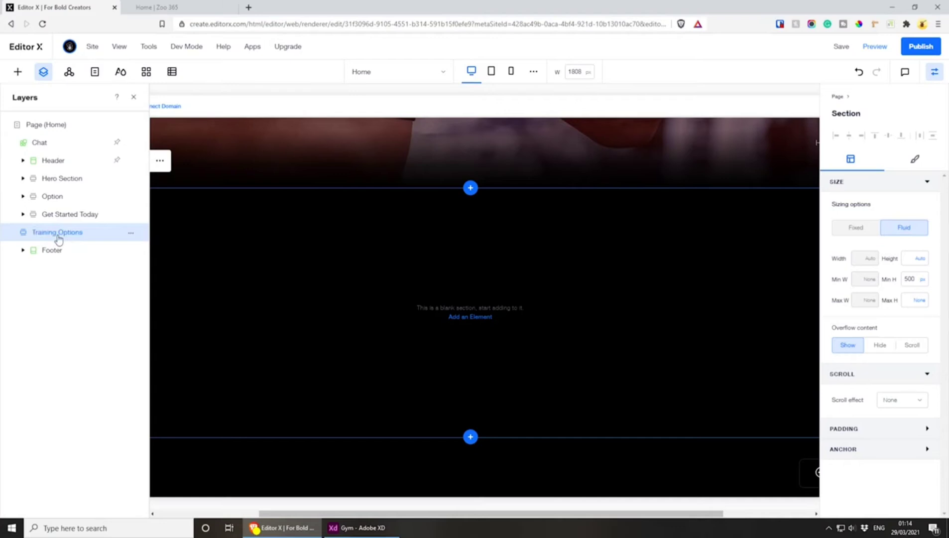
click(133, 97)
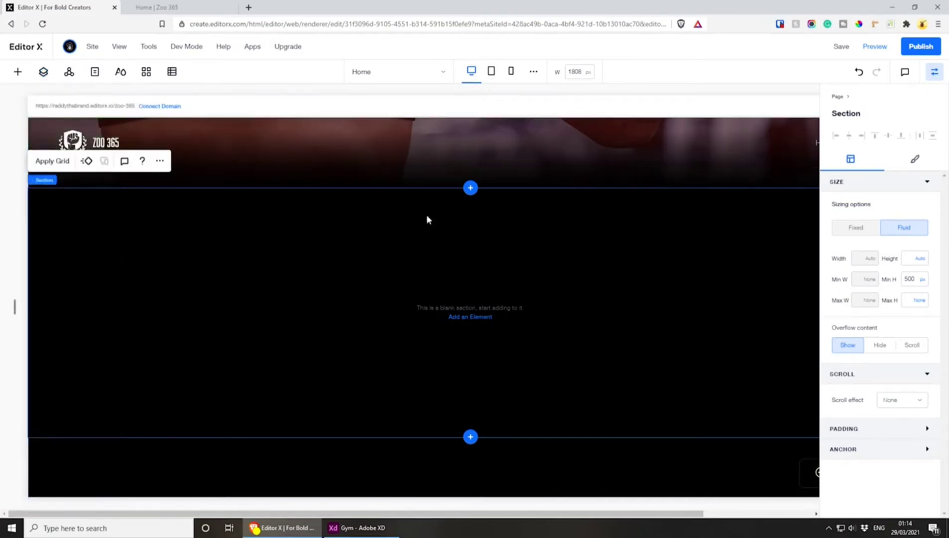
Add a basic shape to the Training Options section and replace it with the uploaded training-option.svg
click(462, 317)
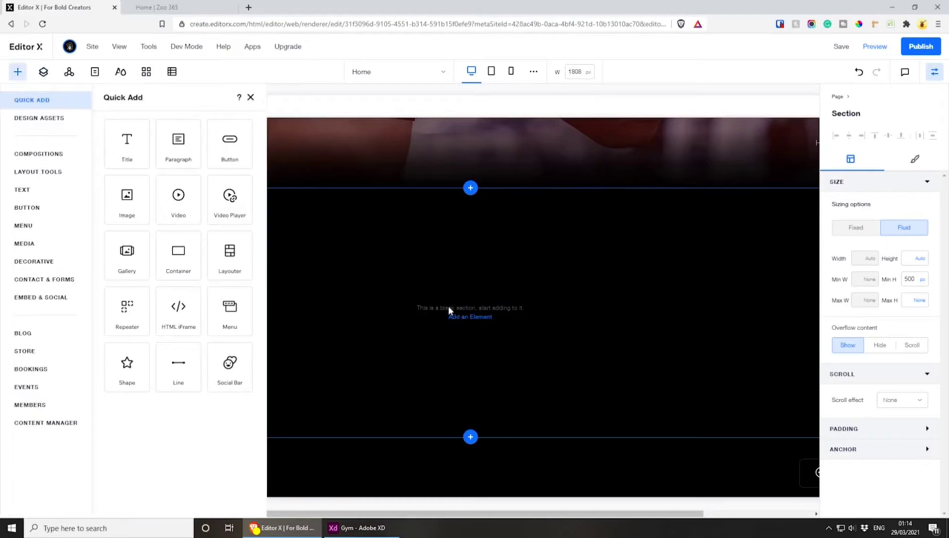
click(139, 363)
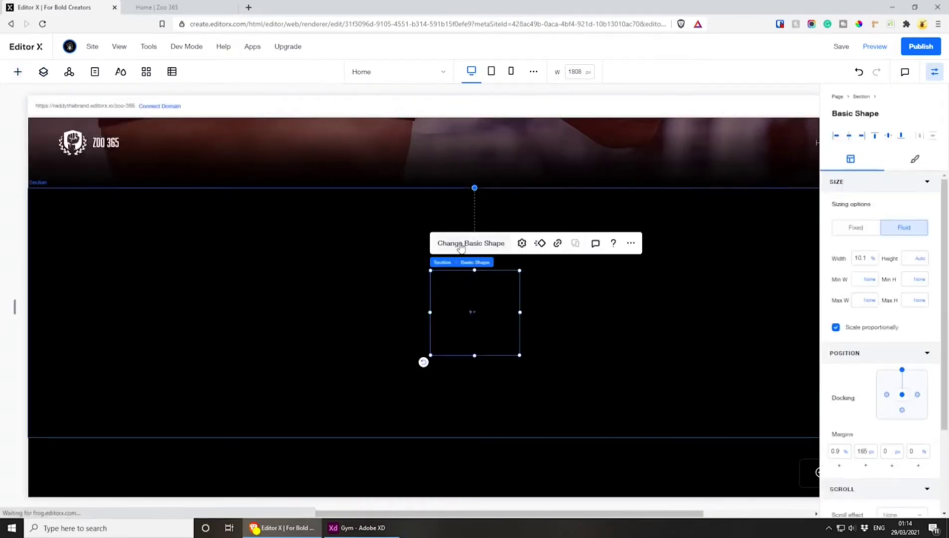
click(462, 245)
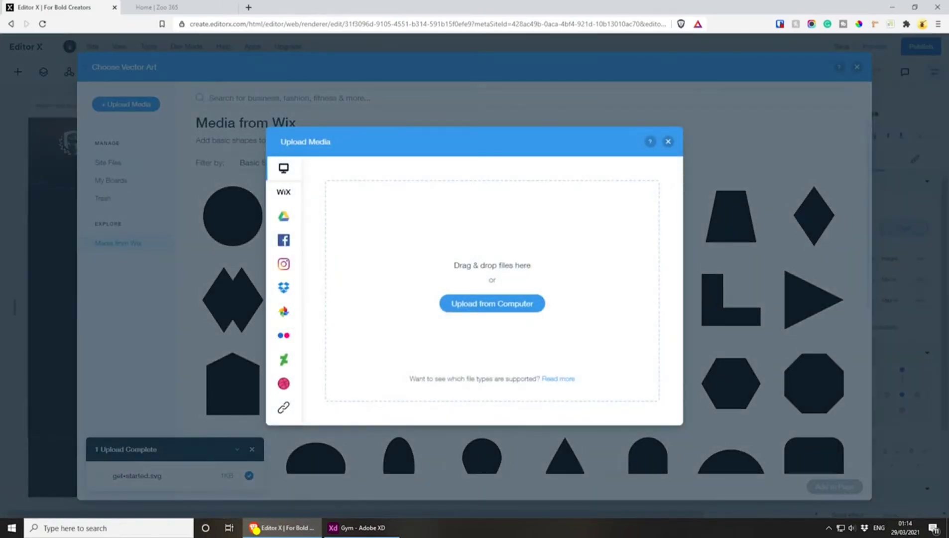
drag(948, 224, 519, 226)
drag(512, 304, 511, 304)
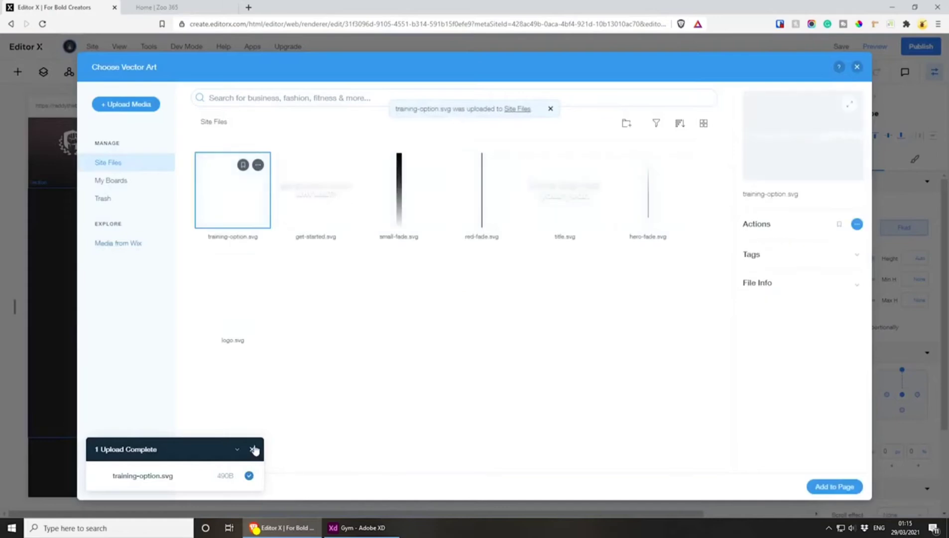
click(835, 487)
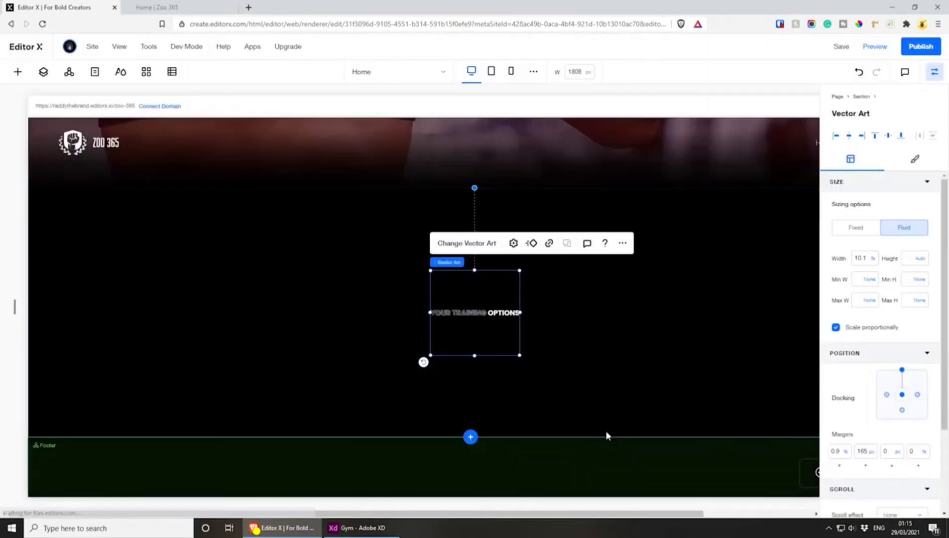
Enlarge the heading vector art to about 40.7% width and centre it about 80 px below the section's top edge
click(513, 243)
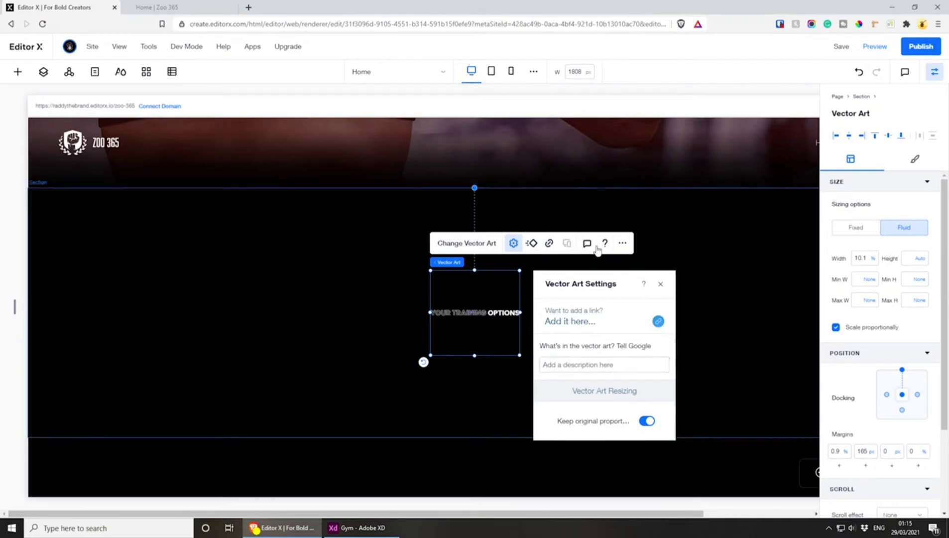
click(487, 311)
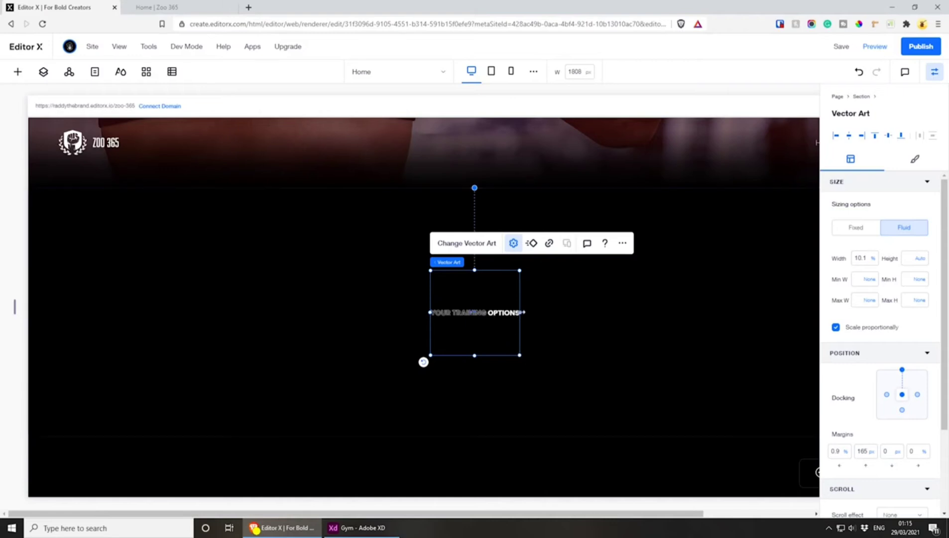
drag(599, 308, 793, 306)
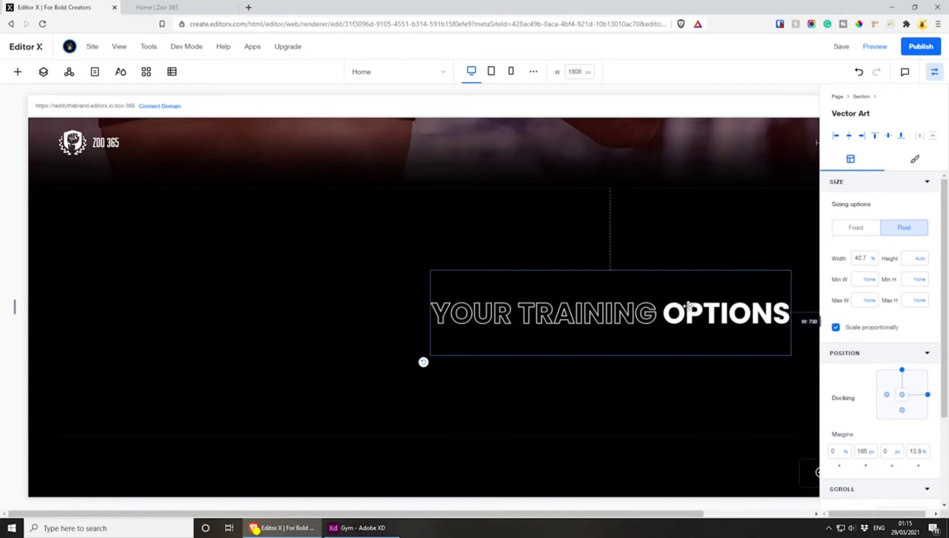
drag(663, 308, 540, 270)
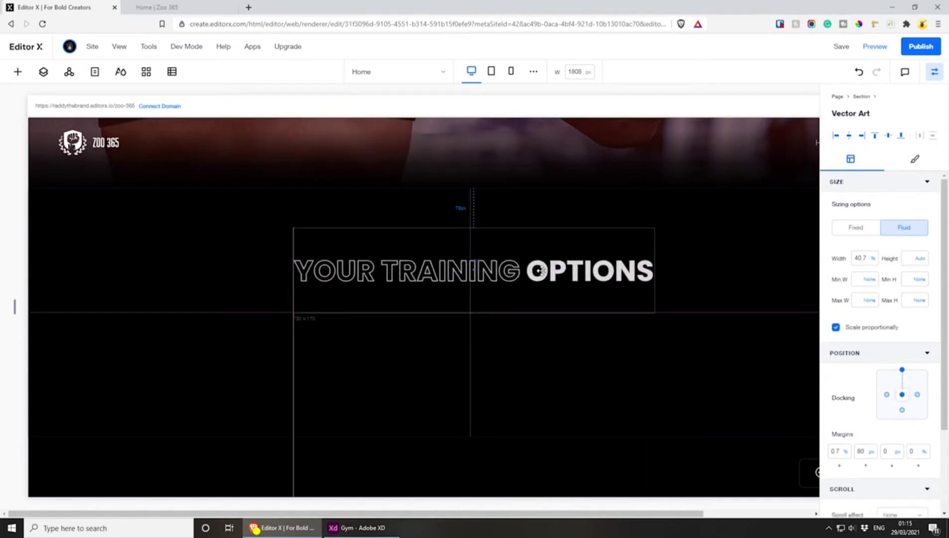
Compare the heading with the Adobe XD design, and in Editor X reduce it to about 35.8% width, centred horizontally
key(alt+Tab)
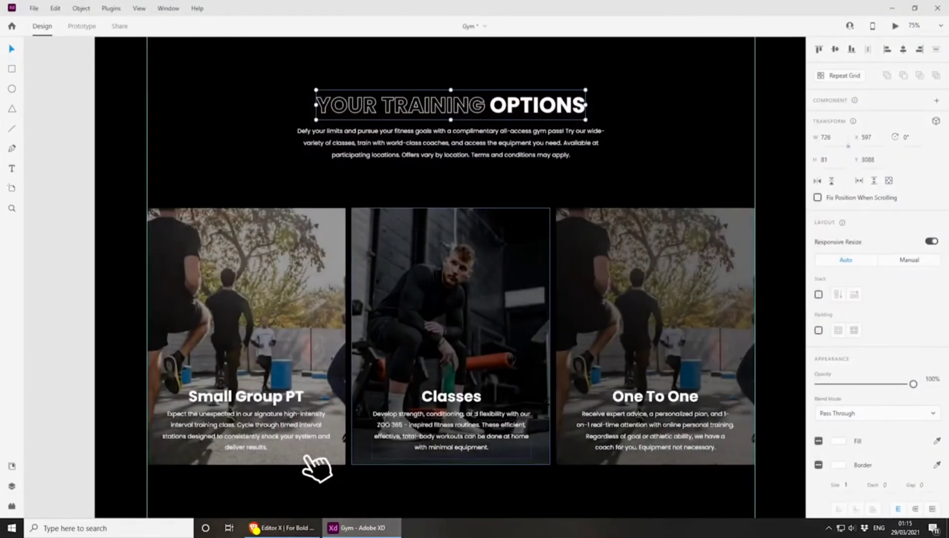
scroll(510, 395, up, 3)
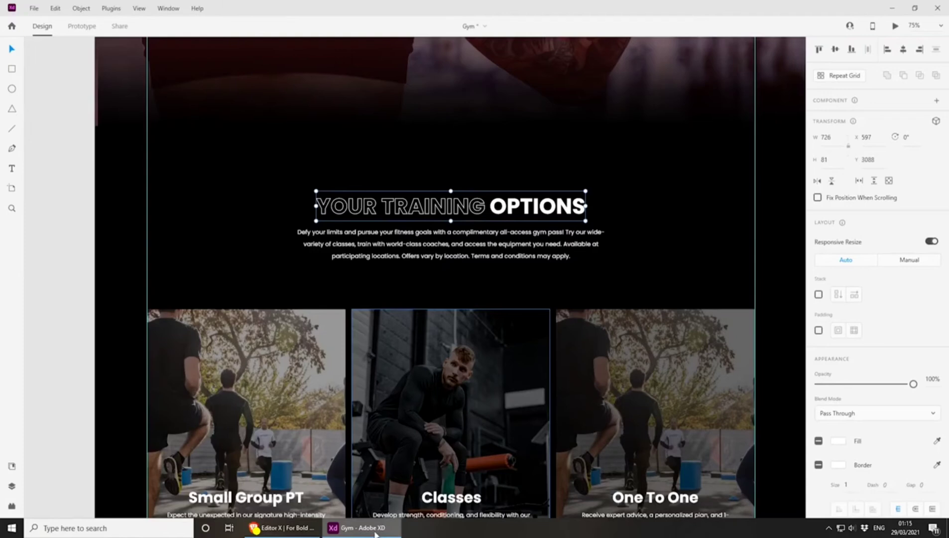
click(281, 528)
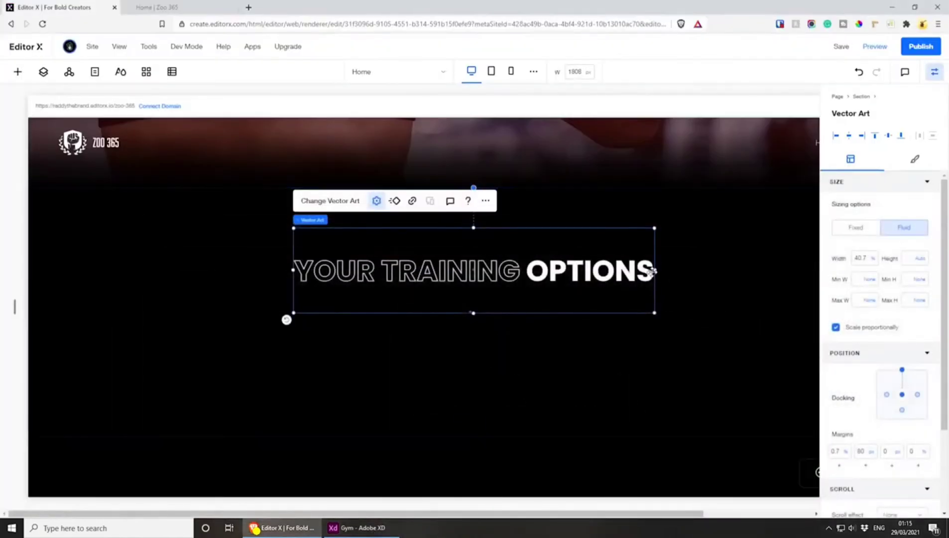
drag(655, 270, 611, 269)
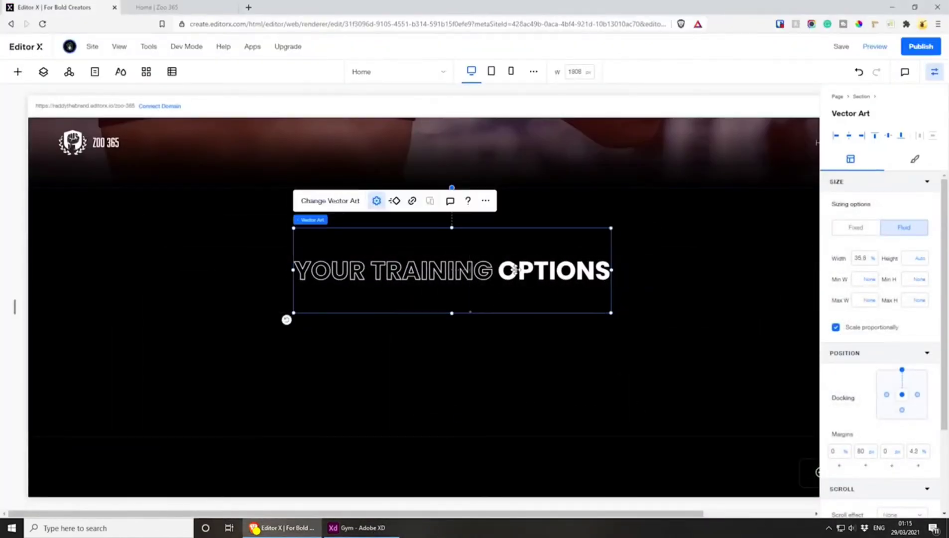
drag(515, 270, 534, 270)
Compare with the "Get Started Today" section and trim the training heading's frame to its lettering, about 108 px below the section's top
scroll(520, 356, up, 6)
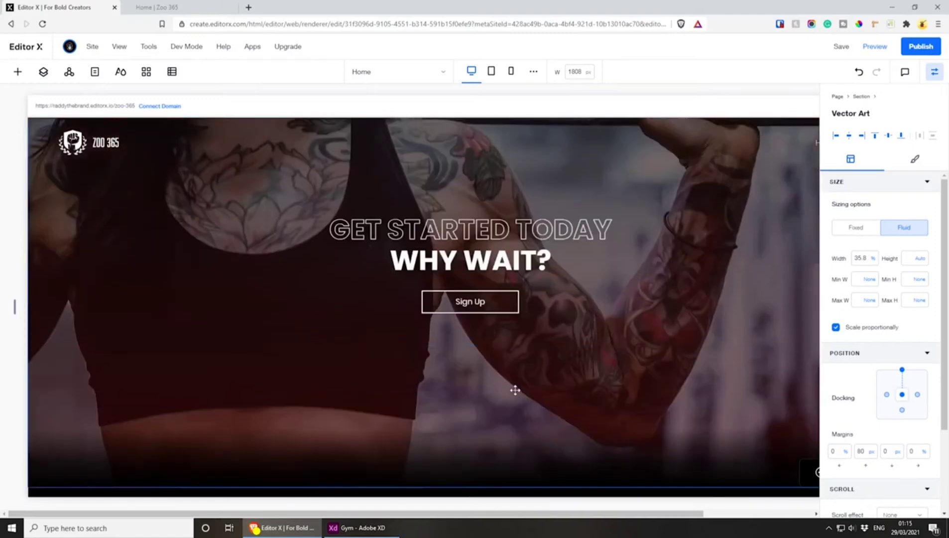
scroll(515, 391, down, 6)
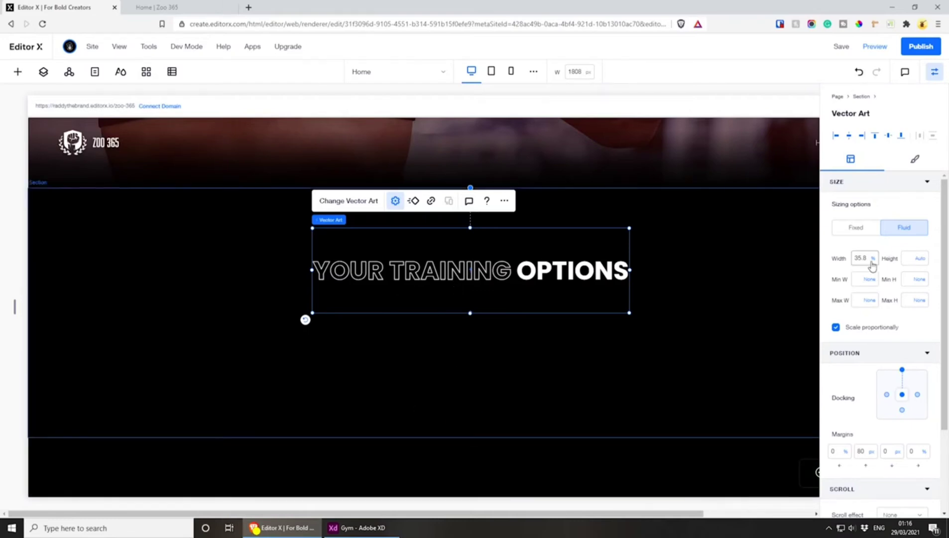
mouse_move(356, 527)
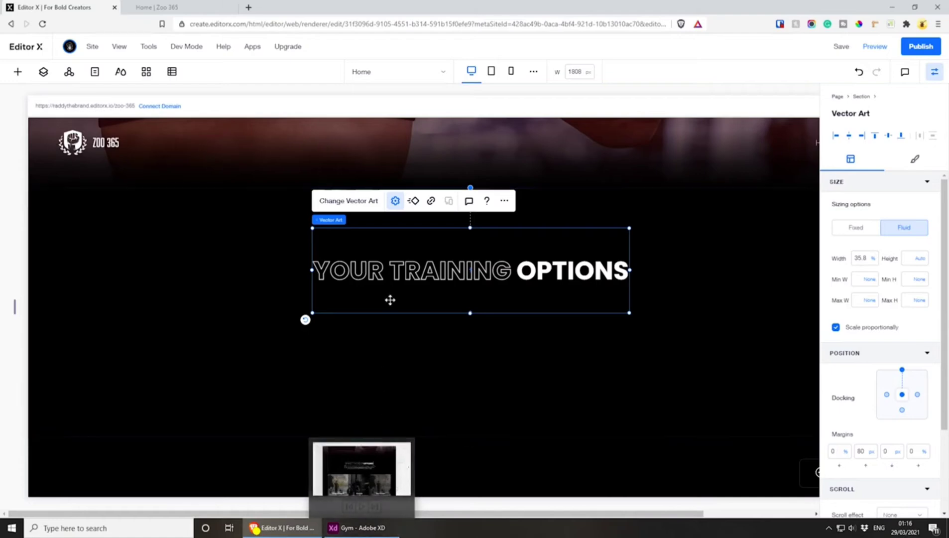
drag(469, 314, 473, 258)
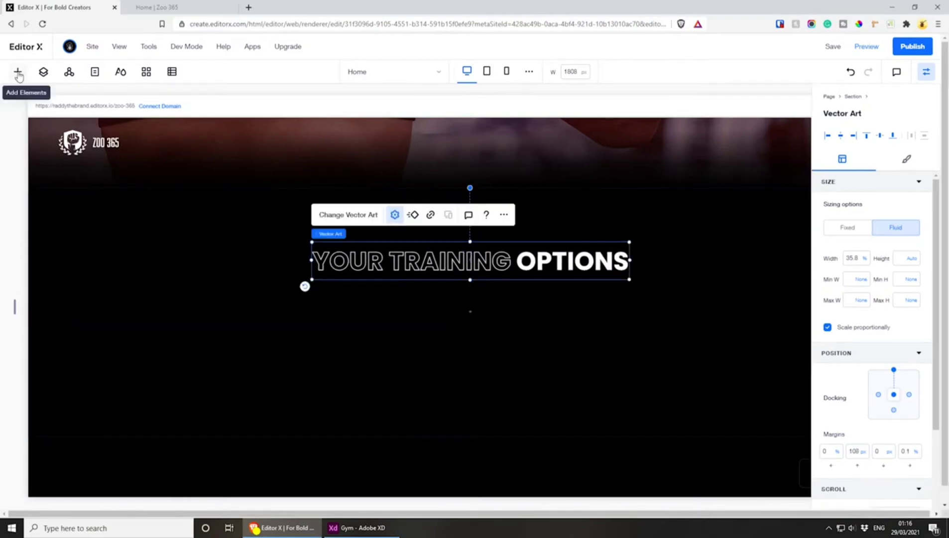
Add a paragraph below the heading and replace its placeholder with the training options description copied from the Adobe XD design
click(18, 73)
click(168, 148)
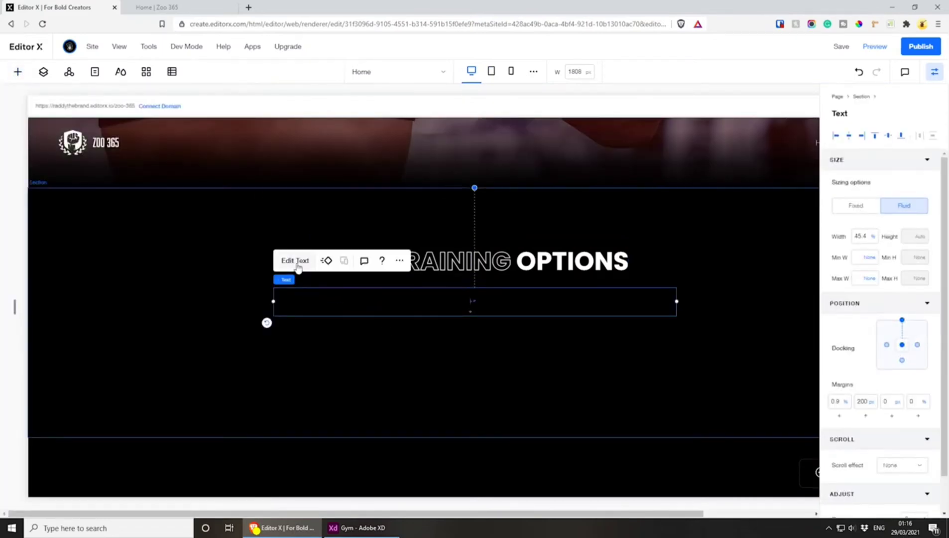
click(362, 528)
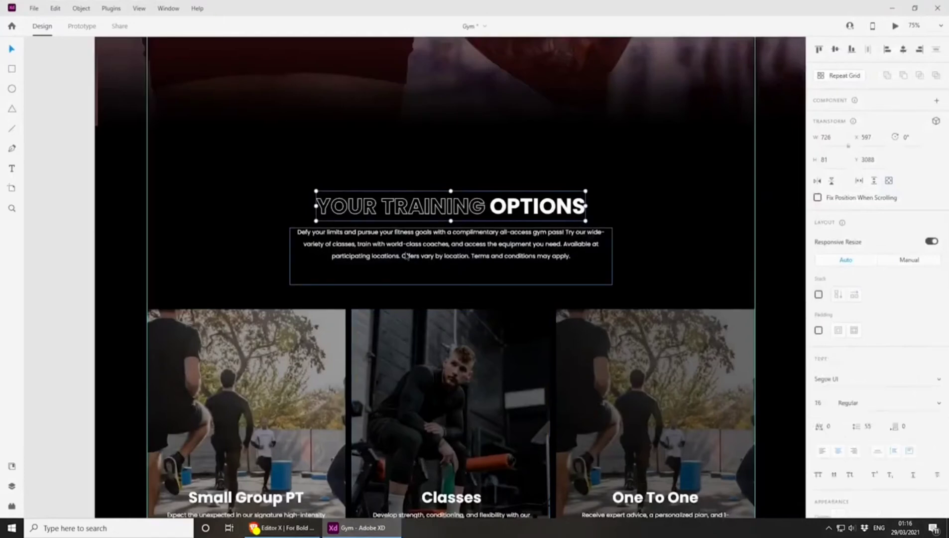
double_click(450, 249)
click(281, 527)
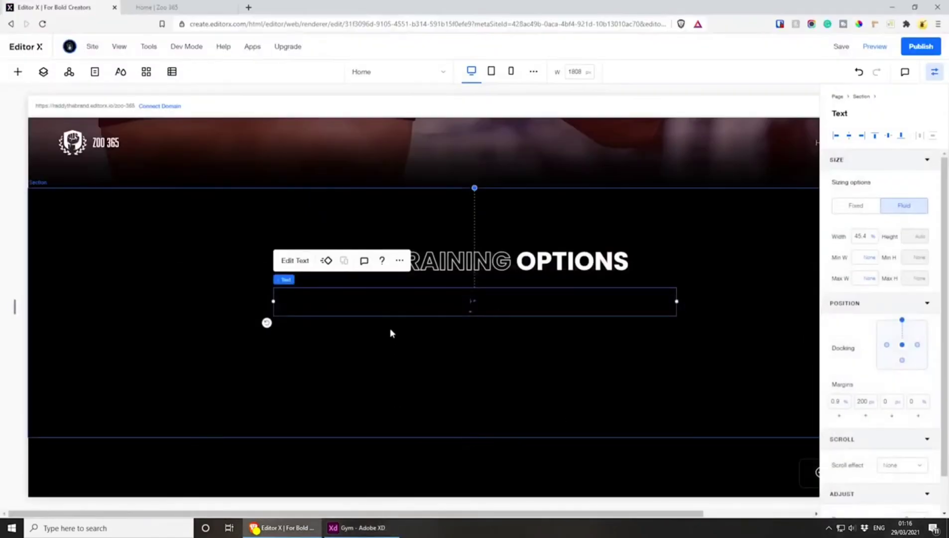
double_click(397, 300)
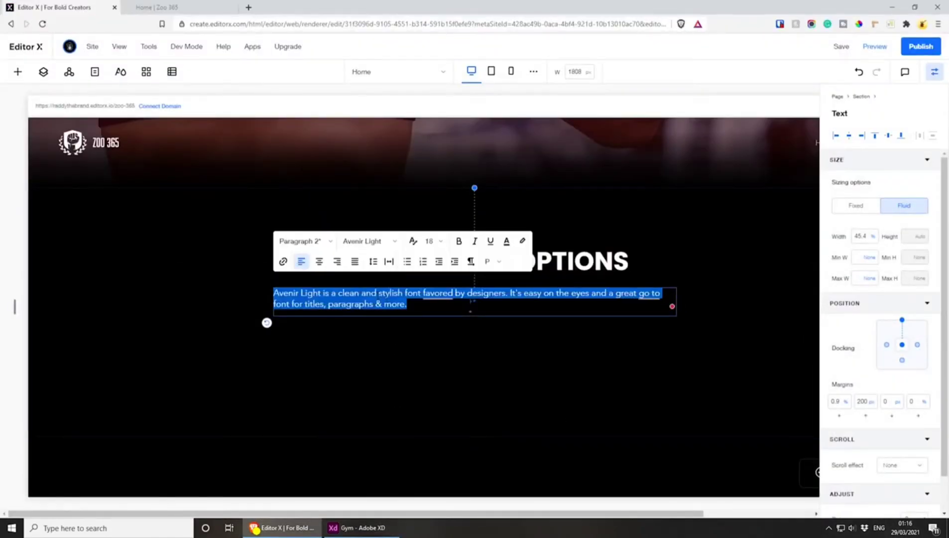
key(ctrl+v)
Set the whole description paragraph's text colour to white (#FFFFFF)
click(506, 240)
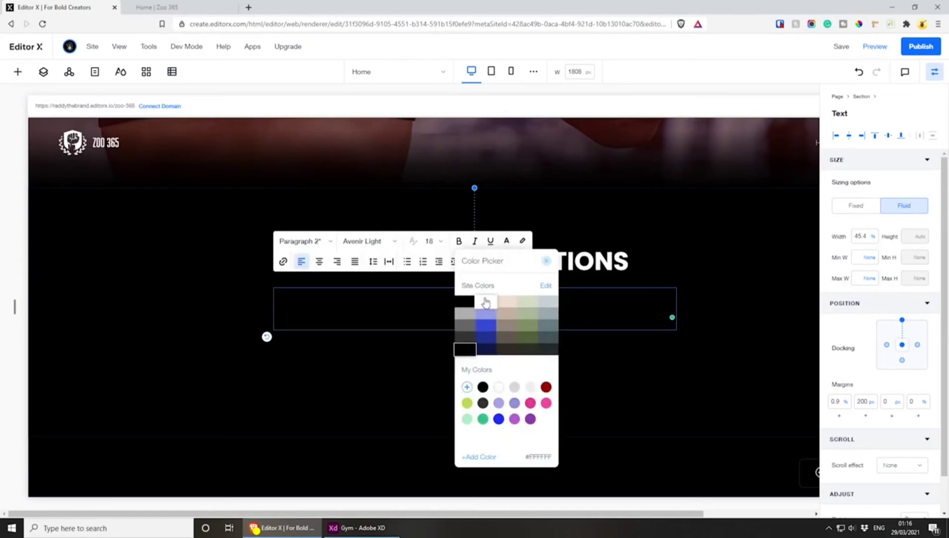
click(486, 302)
click(355, 307)
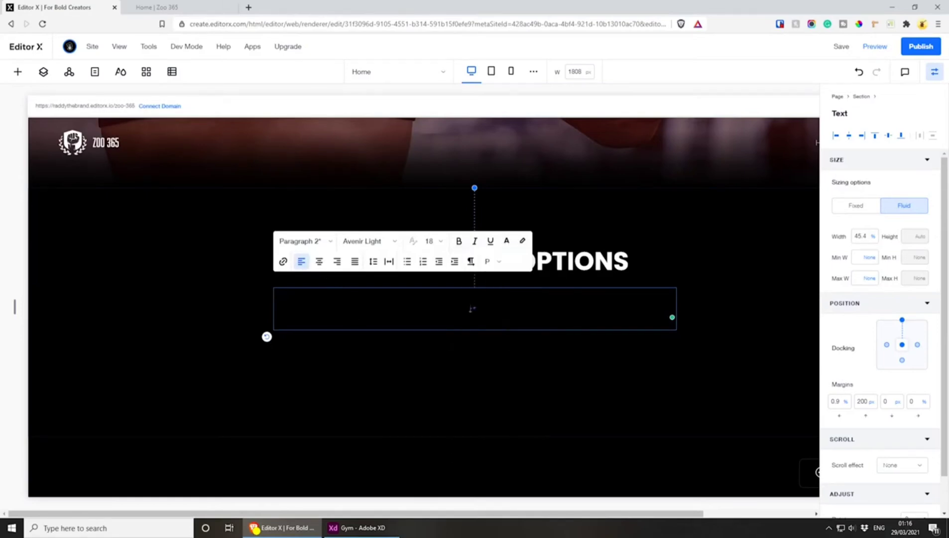
click(506, 242)
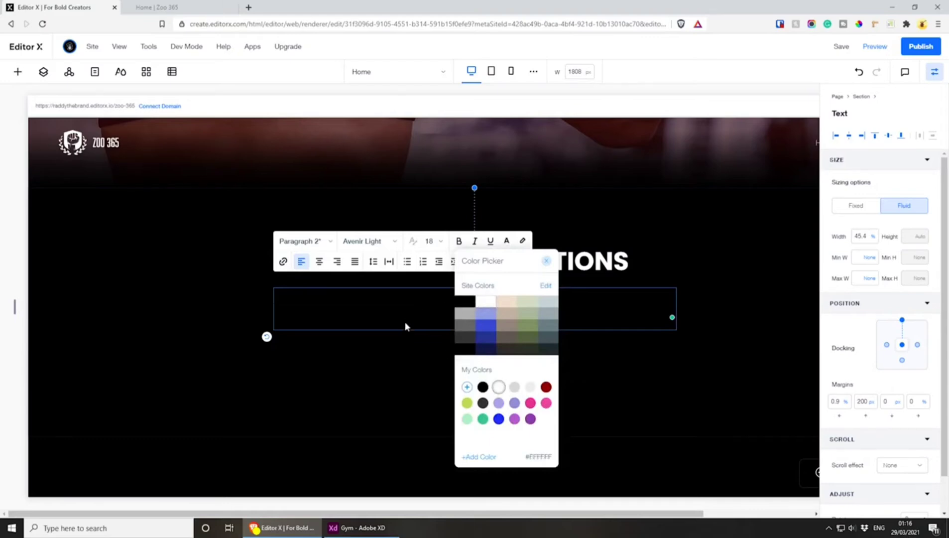
click(472, 309)
key(ctrl+a)
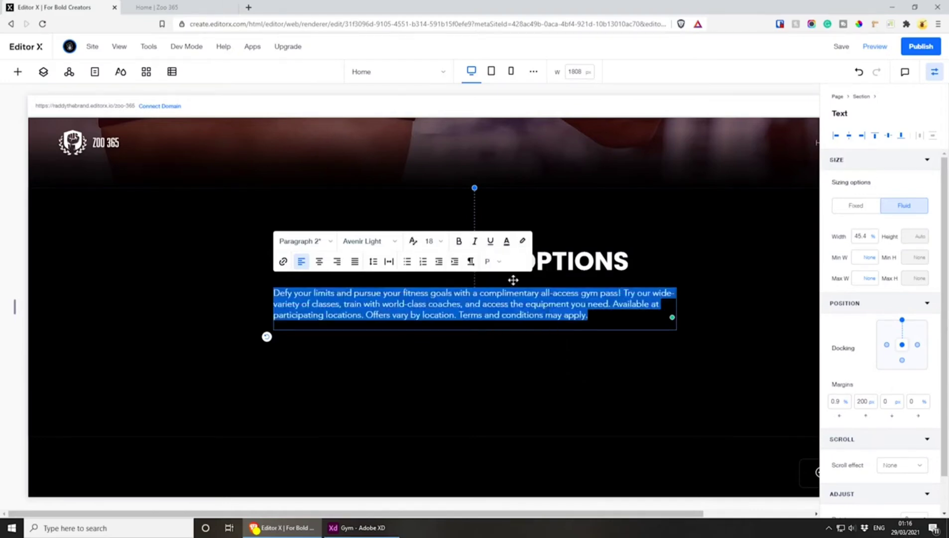
click(507, 242)
click(499, 387)
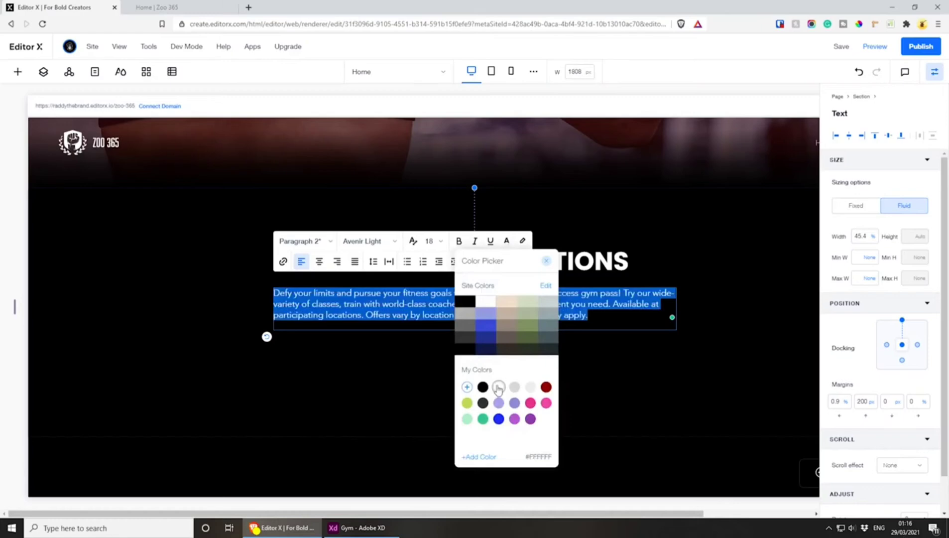
click(384, 304)
key(Right)
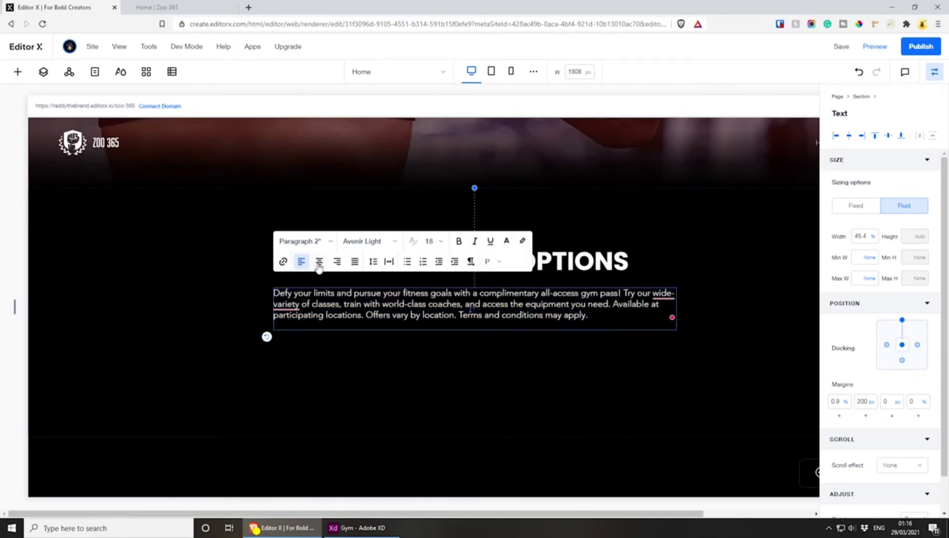
Centre-align the description and correct "wide-variety" to "wide variety"
click(319, 263)
mouse_move(663, 294)
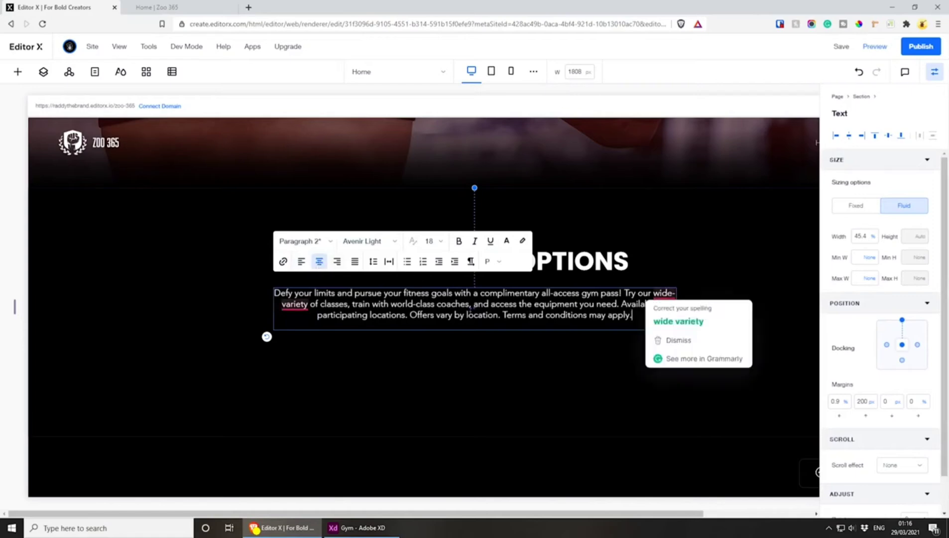
click(675, 321)
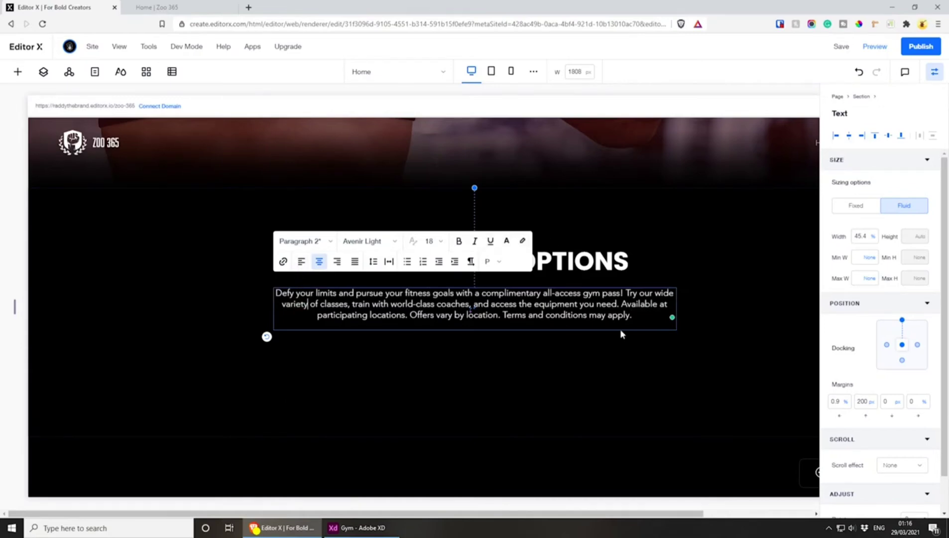
click(608, 257)
click(503, 310)
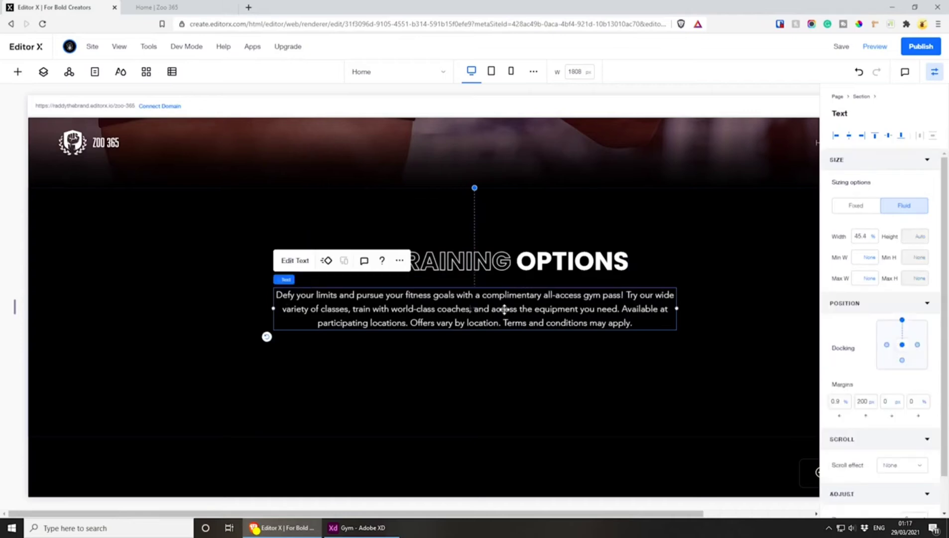
Stack the "Your Training Options" heading with its description and set the stack's left margin to 0%
click(508, 406)
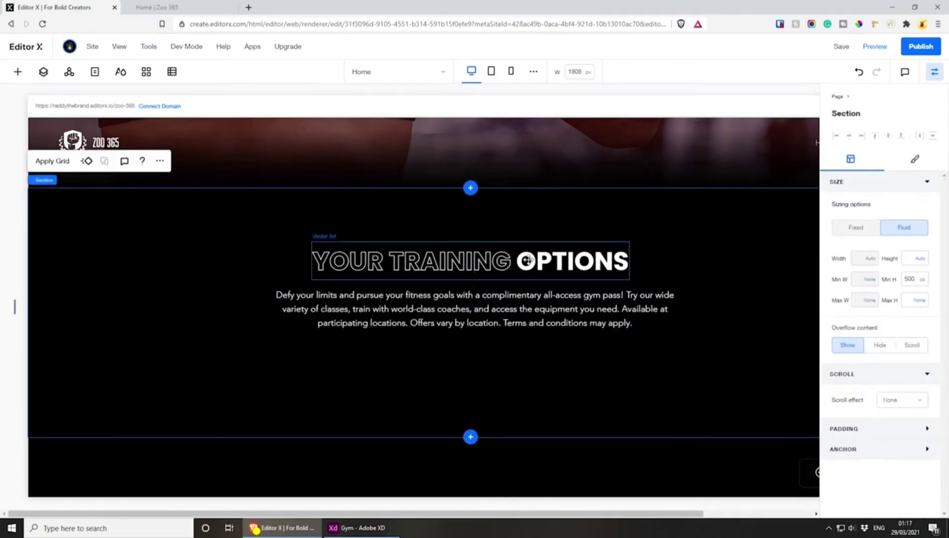
click(540, 311)
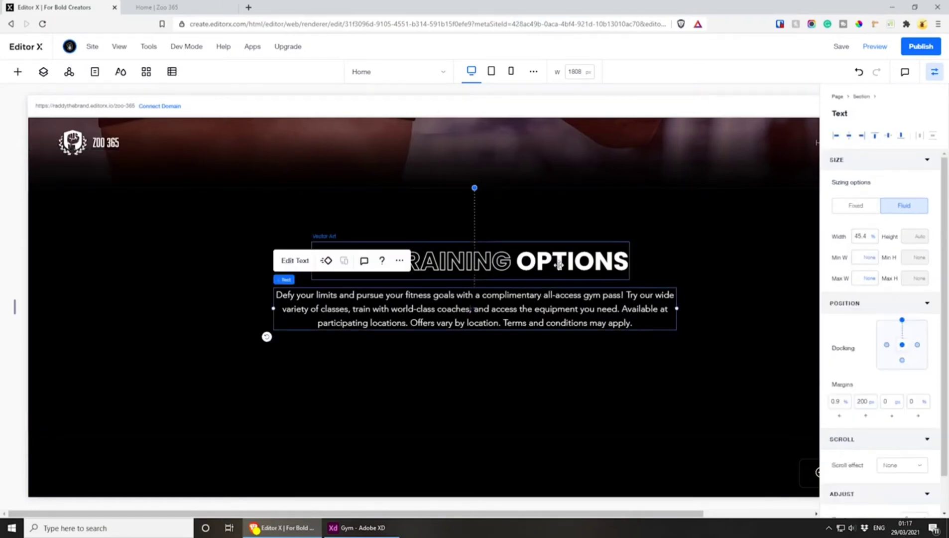
shift+click(559, 264)
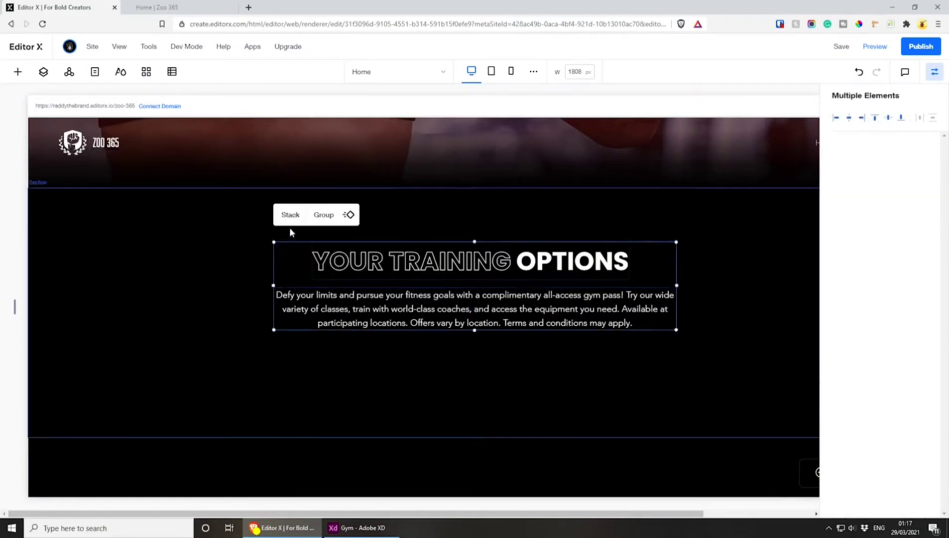
click(291, 213)
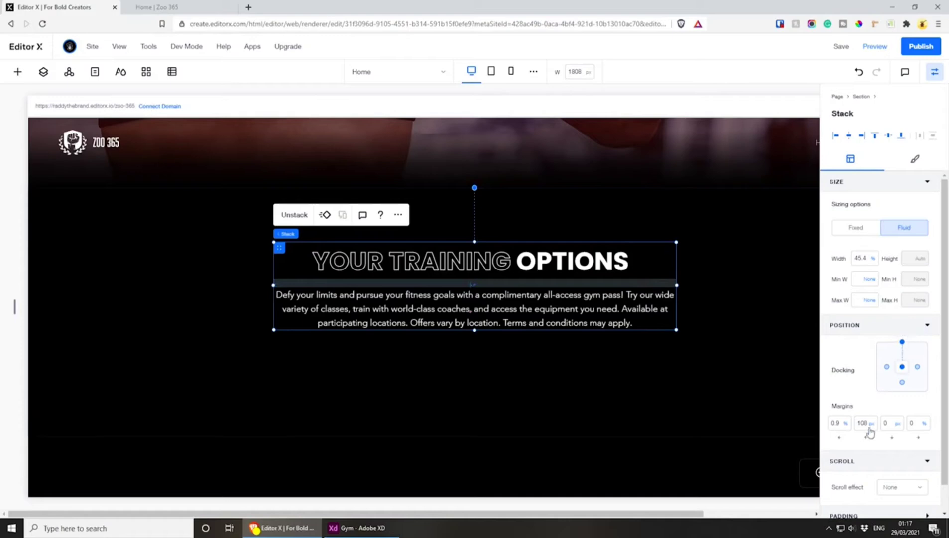
key(Return)
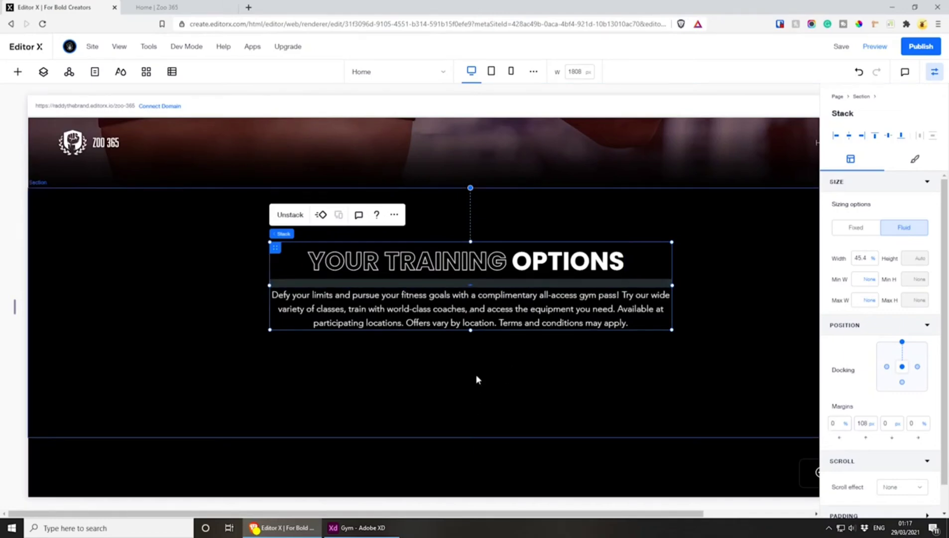
Copy the repeater with the Expert Coaching, Nutrition and Support cards and paste it into the Training Options section
scroll(478, 408, up, 4)
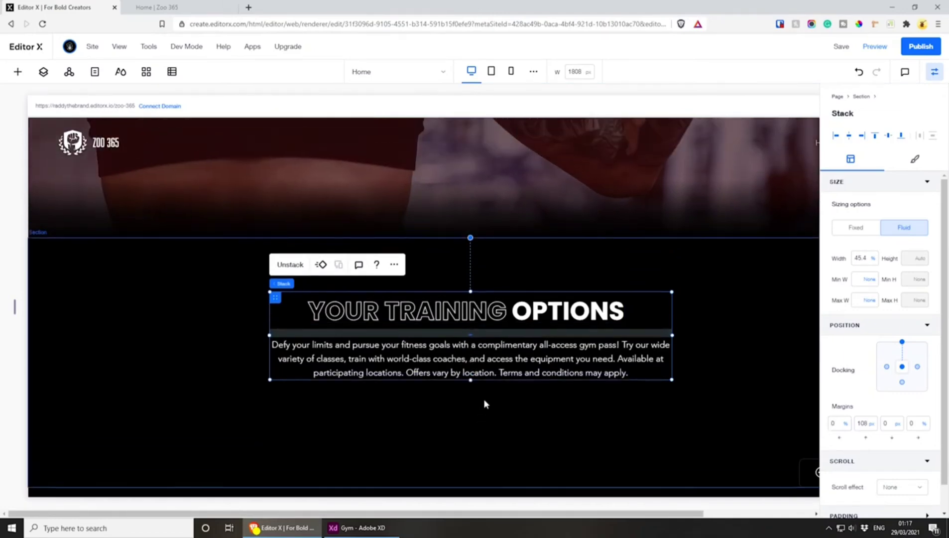
scroll(483, 401, down, 8)
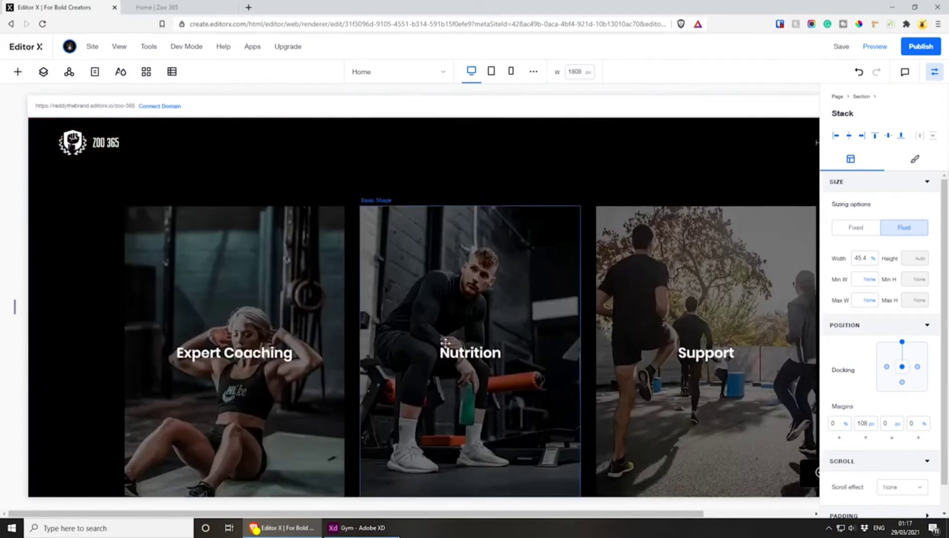
click(172, 215)
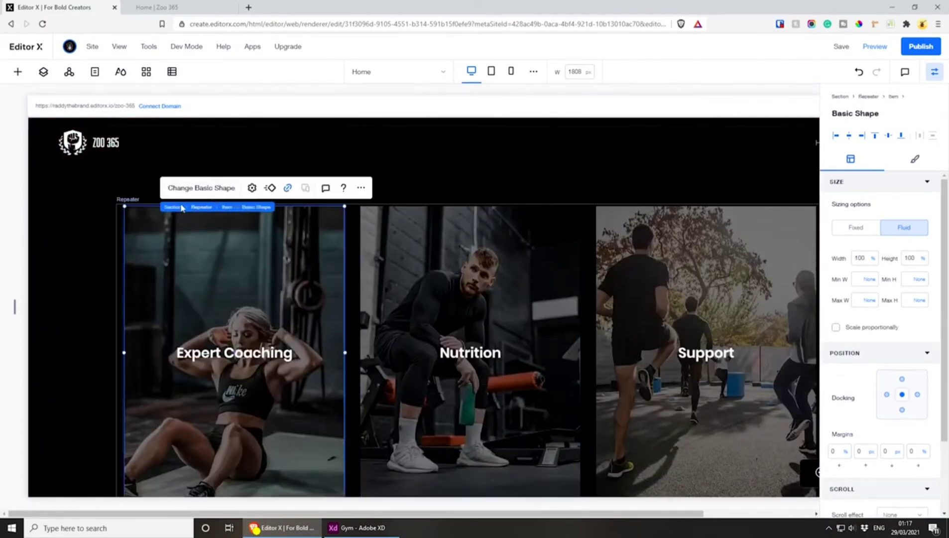
click(201, 207)
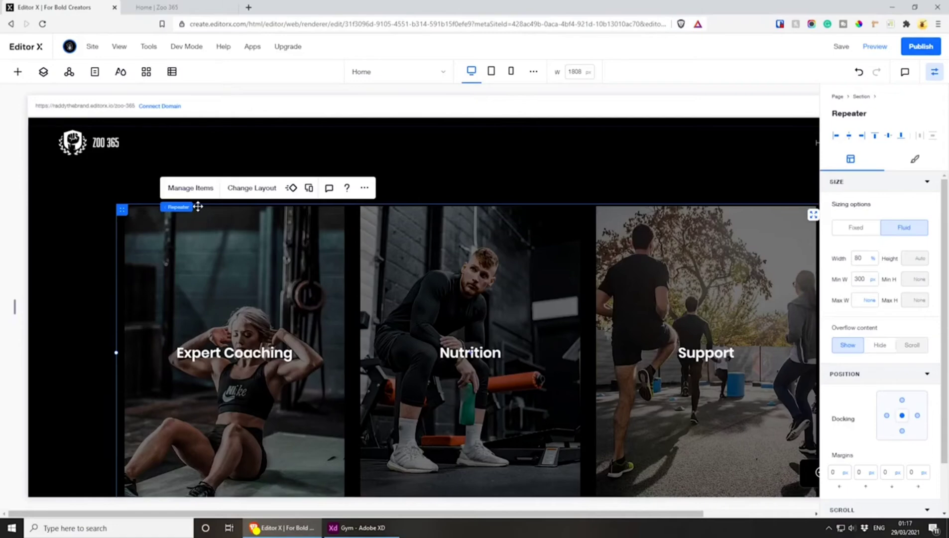
scroll(245, 317, up, 10)
scroll(245, 318, down, 6)
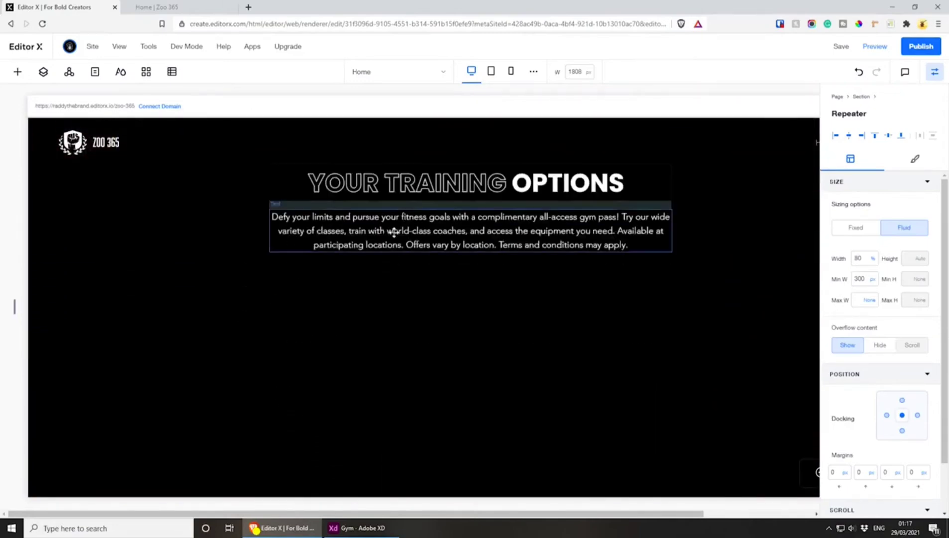
click(394, 231)
click(415, 306)
key(Escape)
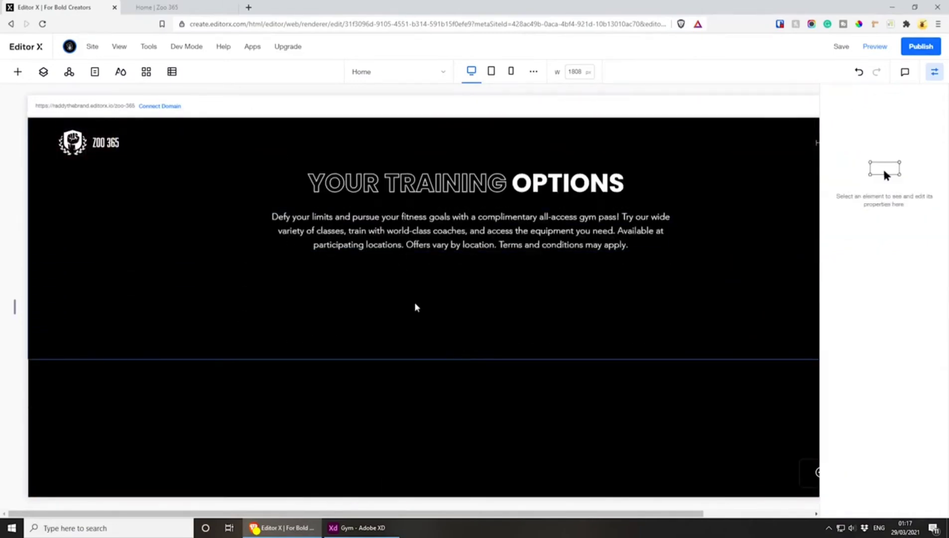
click(414, 302)
scroll(414, 303, up, 5)
scroll(406, 298, down, 5)
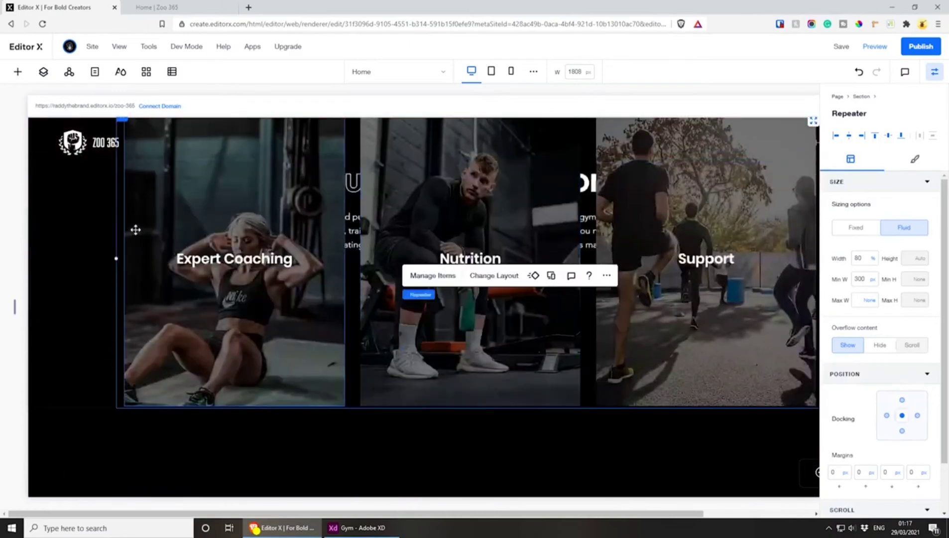
Move the pasted repeater down so its cards sit below the training options description
scroll(135, 230, up, 2)
drag(125, 222, 132, 383)
scroll(205, 309, down, 2)
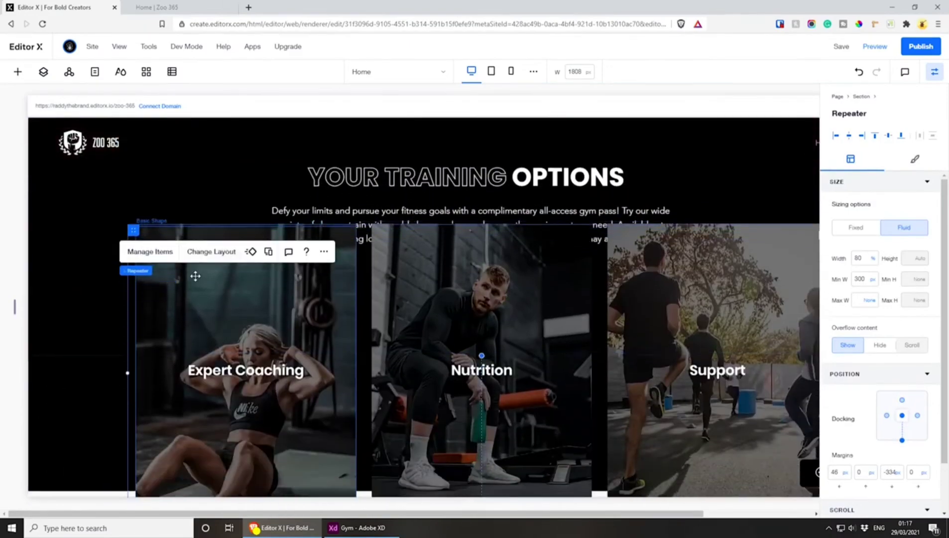
drag(135, 229, 142, 277)
scroll(122, 262, down, 1)
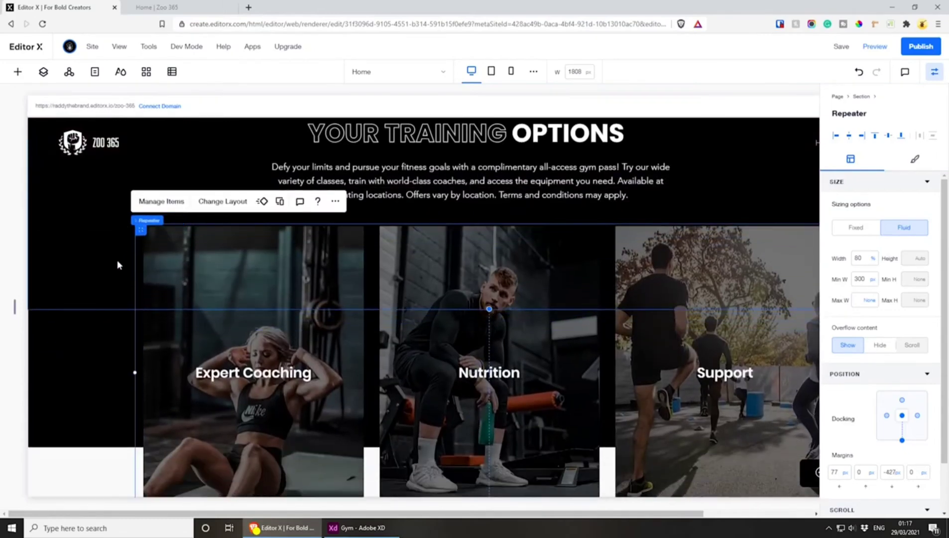
scroll(116, 264, up, 3)
scroll(117, 279, down, 3)
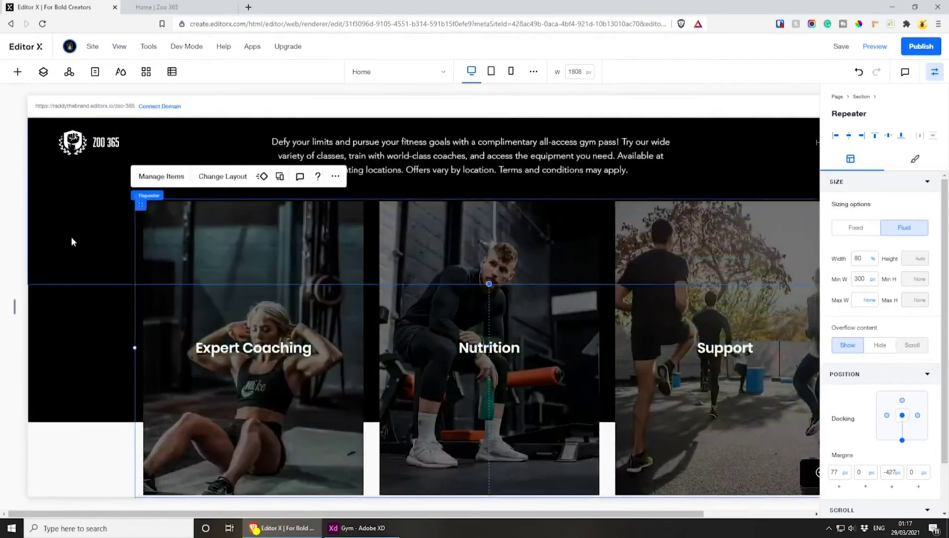
Switch to Adobe XD and measure the Training Options section's height with a temporary rectangle, copy the height and delete the rectangle
scroll(71, 239, up, 3)
click(72, 280)
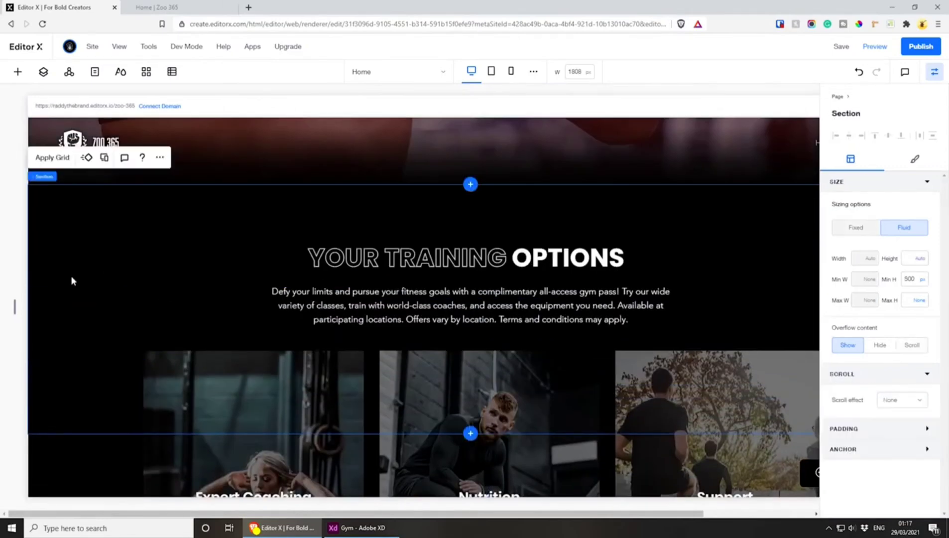
click(911, 280)
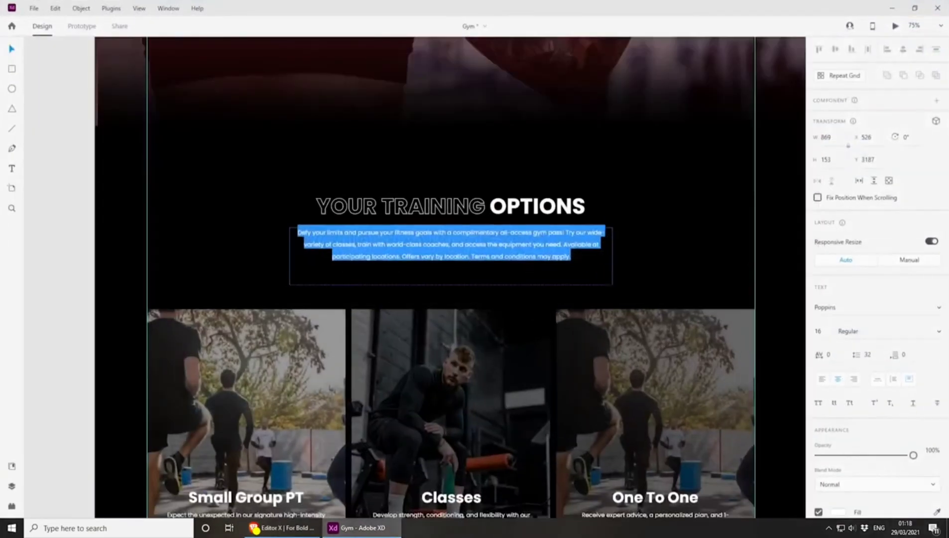
click(10, 50)
click(108, 181)
key(ctrl+minus)
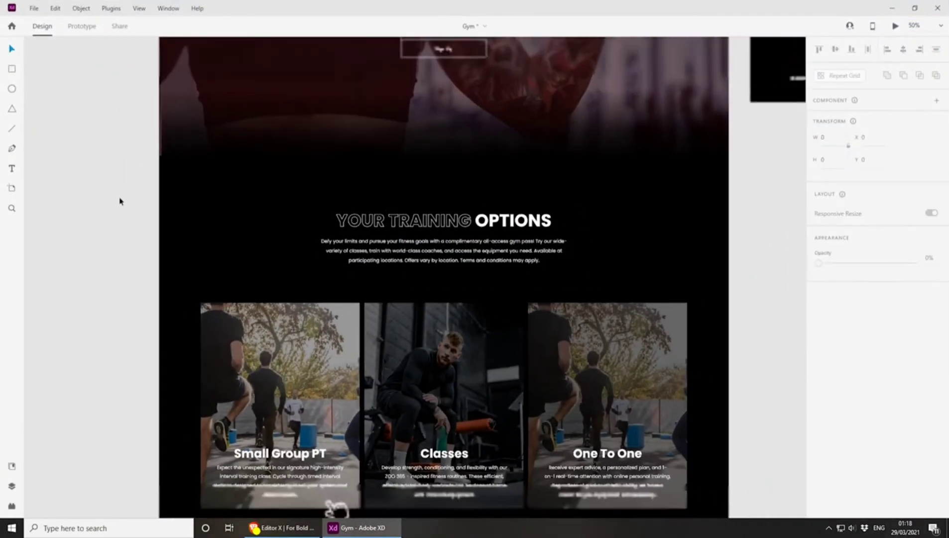
drag(65, 240, 63, 140)
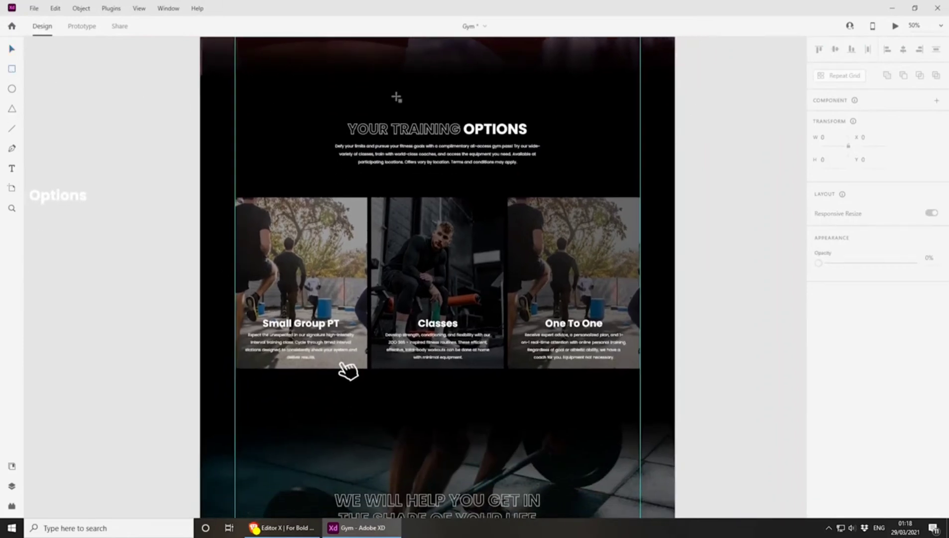
mouse_move(401, 111)
mouse_down()
mouse_move(477, 277)
mouse_move(512, 418)
mouse_up()
click(839, 162)
key(ctrl+c)
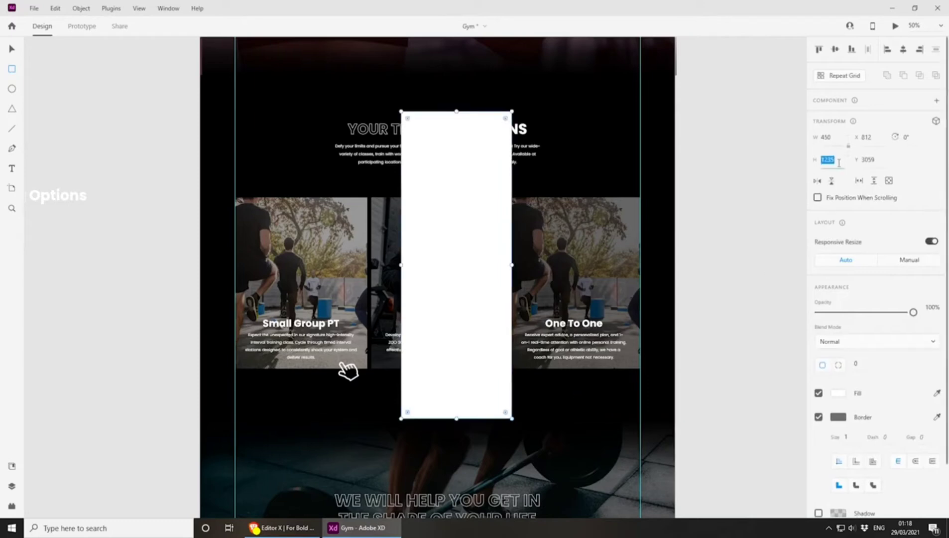
click(13, 50)
key(Delete)
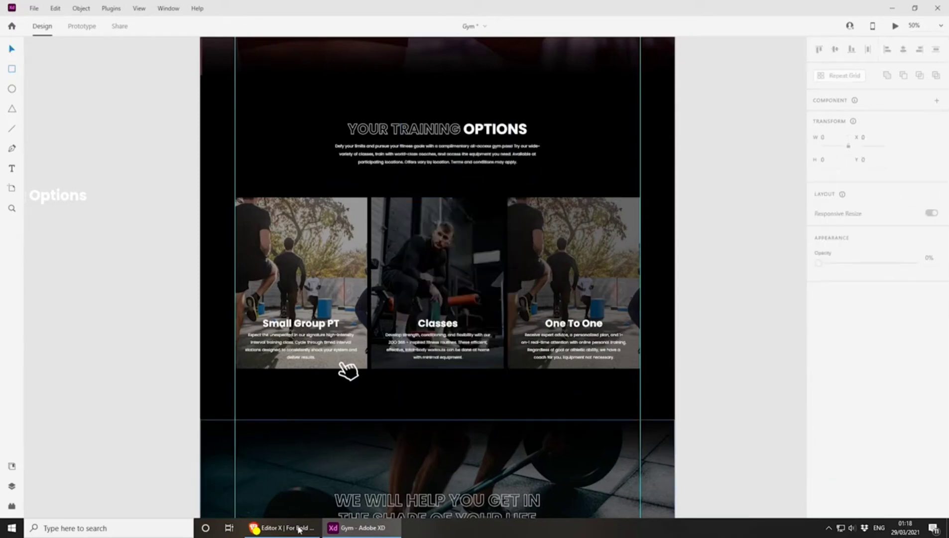
Return to Editor X and set the Training Options section's minimum height to 1235 px
click(299, 528)
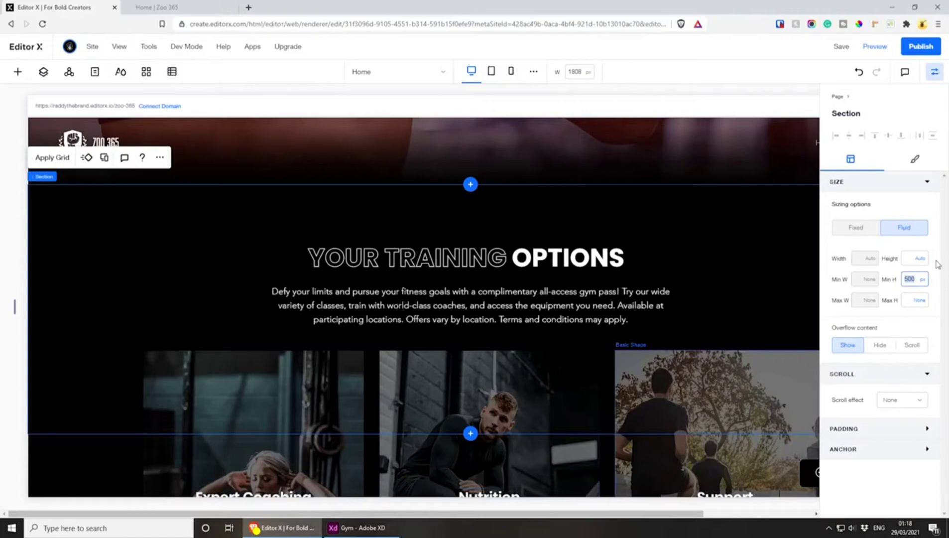
key(ctrl+v)
key(Return)
scroll(517, 246, down, 2)
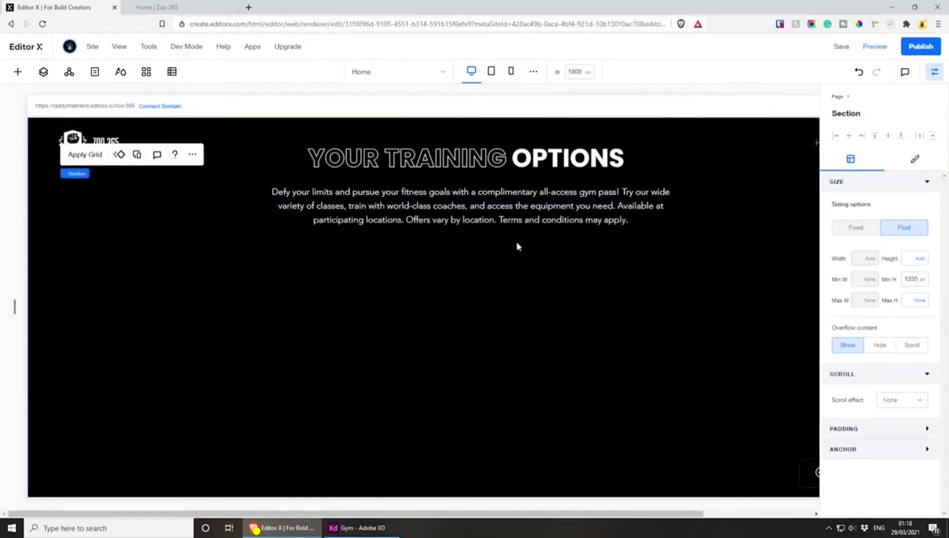
Reposition the repeater inside the Training Options section, horizontally centred below the description with a top margin of about 327 px
scroll(516, 246, down, 5)
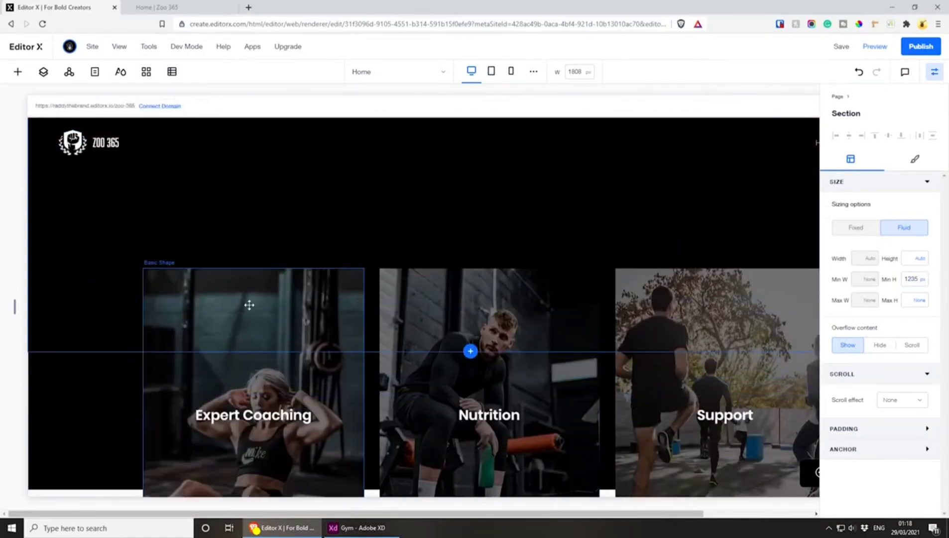
click(249, 305)
click(140, 288)
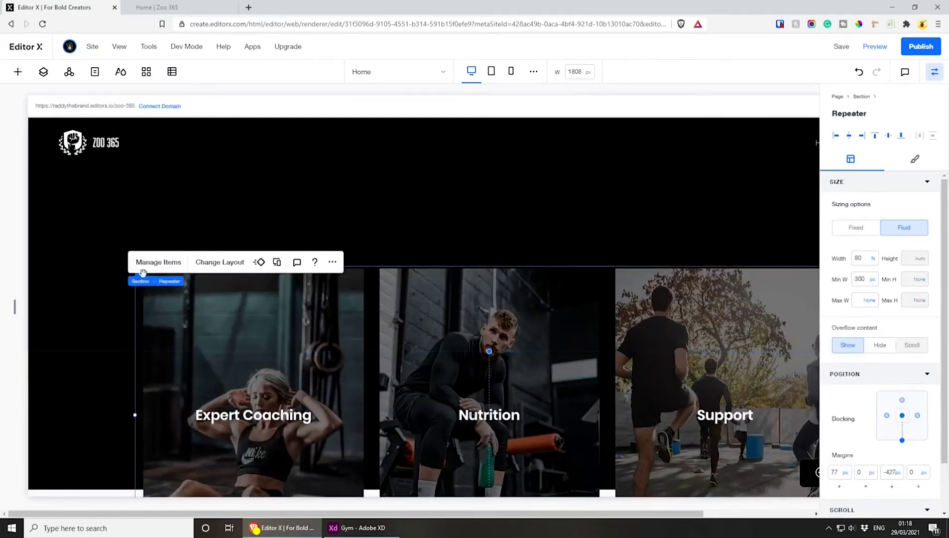
click(244, 341)
click(266, 327)
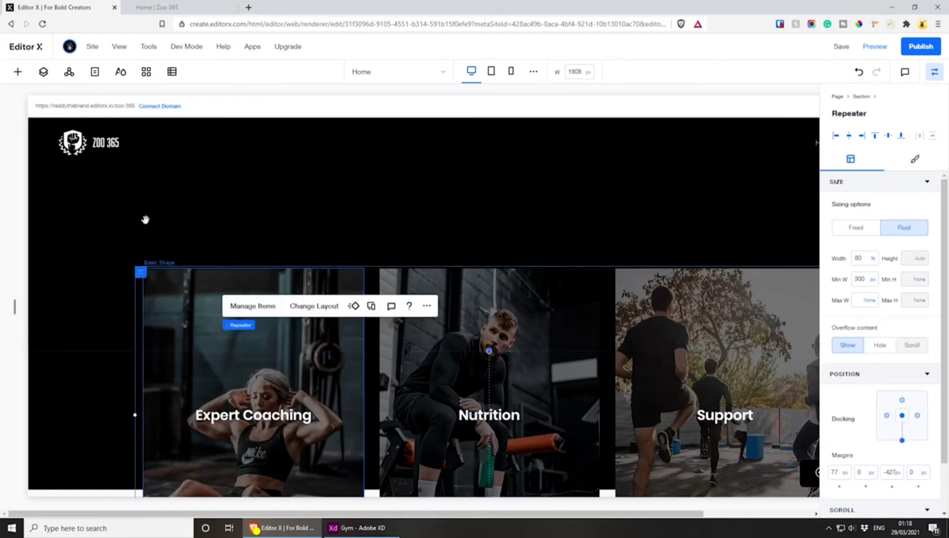
drag(145, 220, 147, 123)
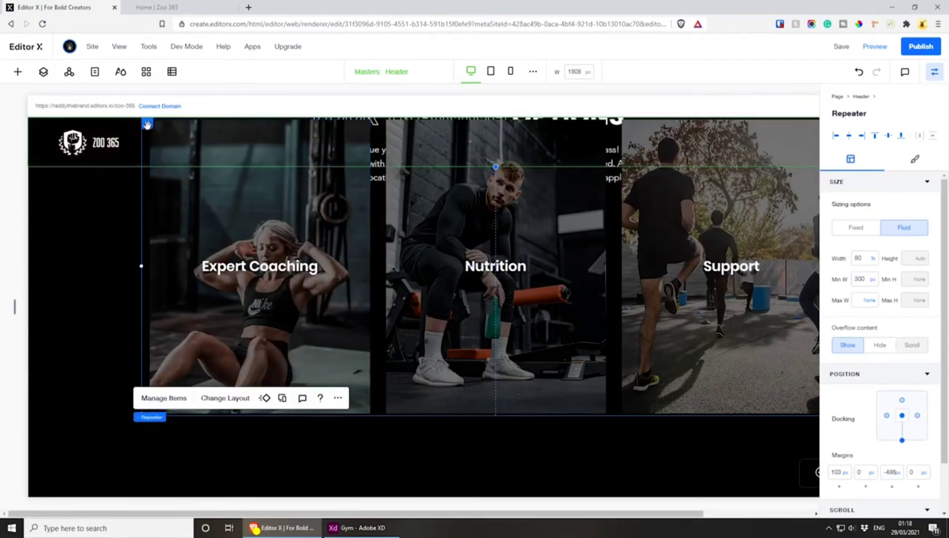
drag(155, 141, 169, 283)
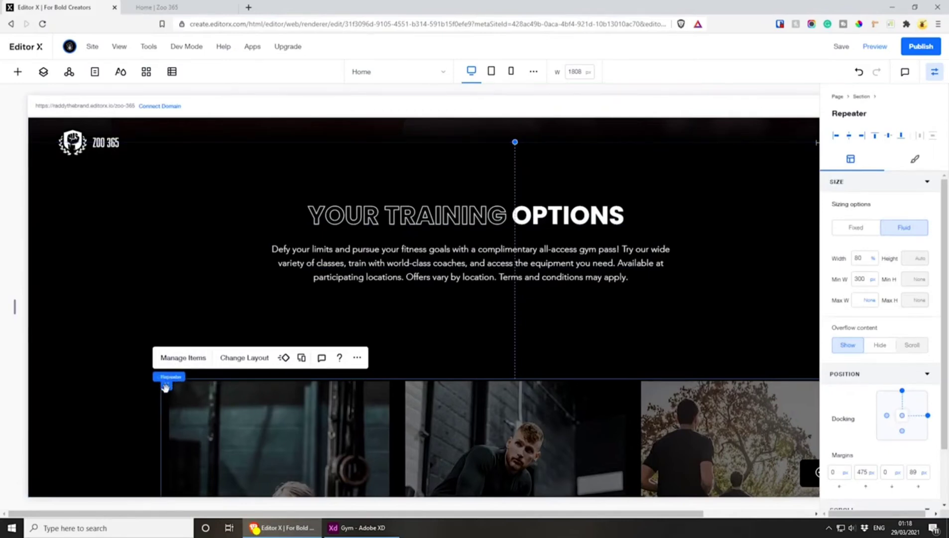
drag(165, 384, 121, 313)
scroll(343, 259, down, 7)
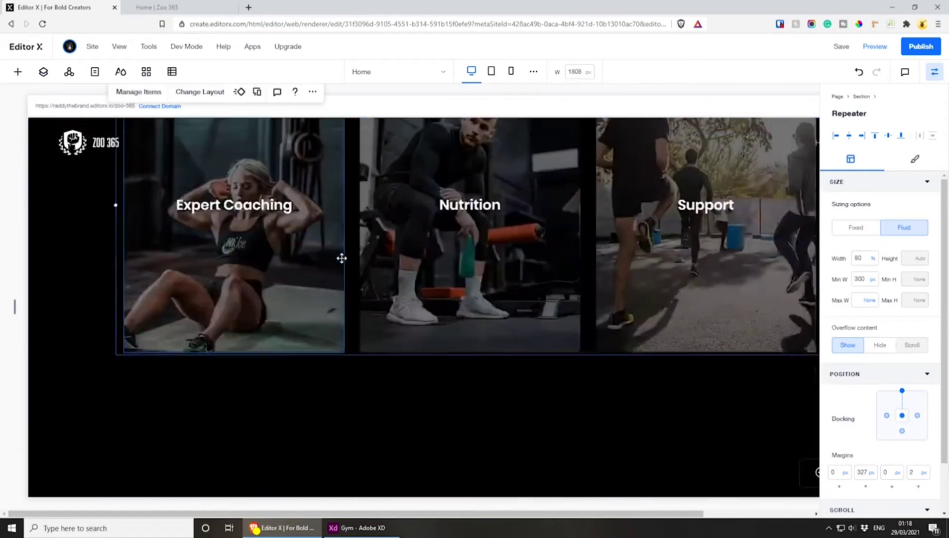
scroll(483, 250, up, 6)
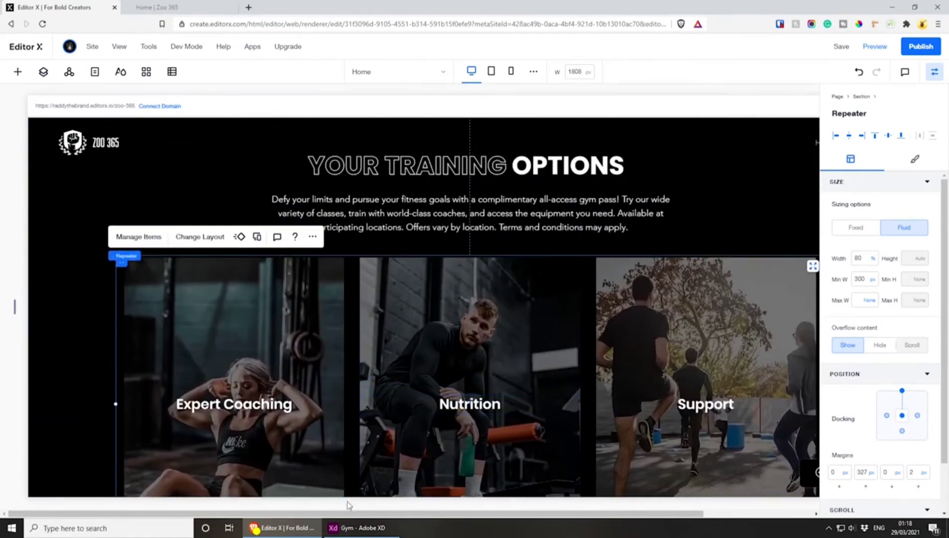
Compare the card spacing with the Adobe XD design and lower the repeater to a top margin of about 378 px
click(351, 530)
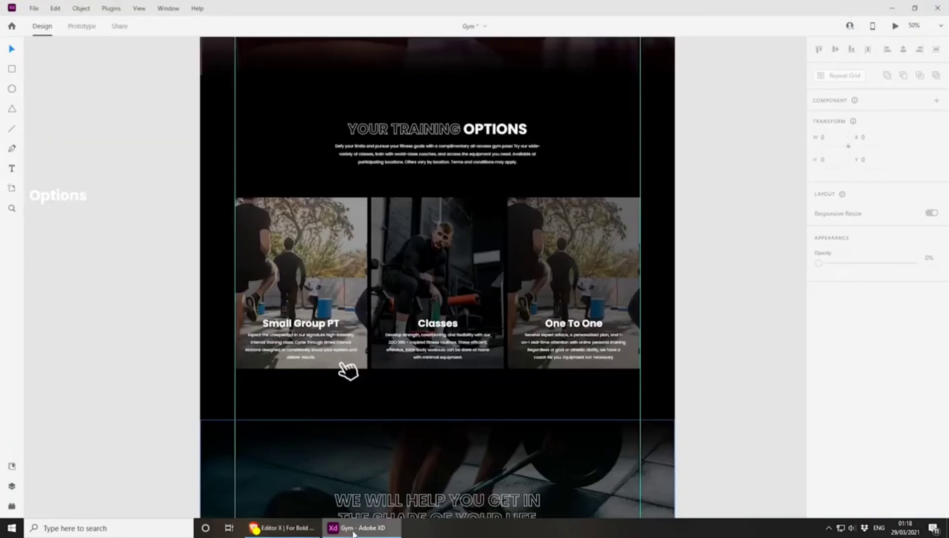
click(354, 534)
drag(123, 266, 123, 287)
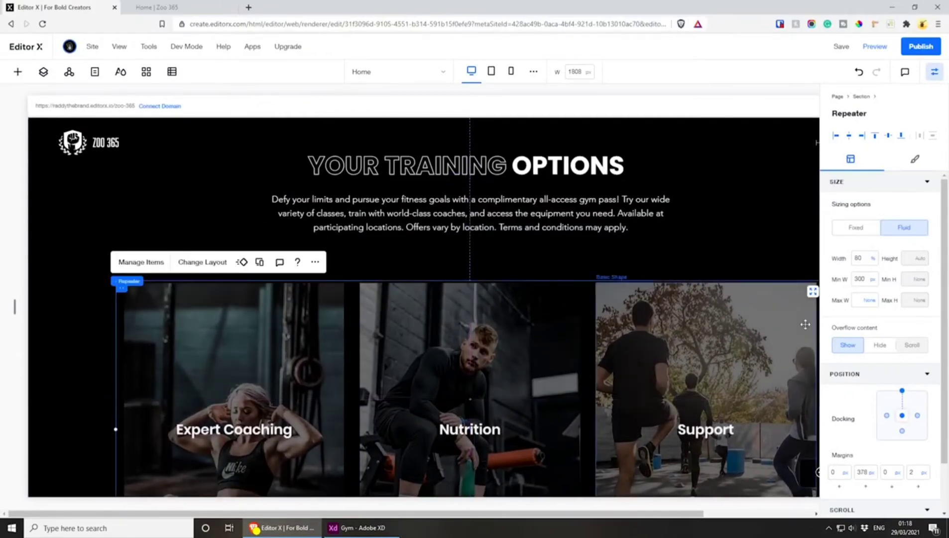
click(902, 391)
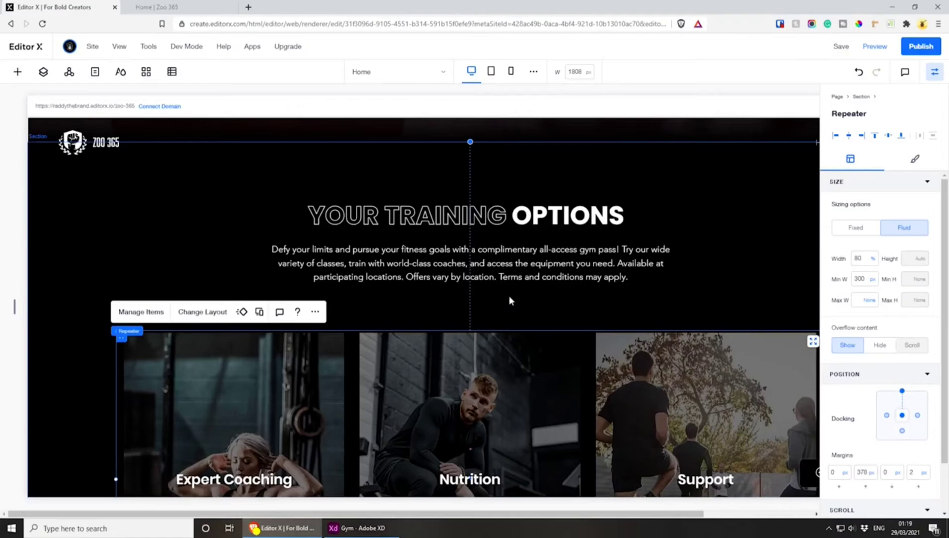
scroll(506, 291, down, 6)
scroll(508, 389, up, 3)
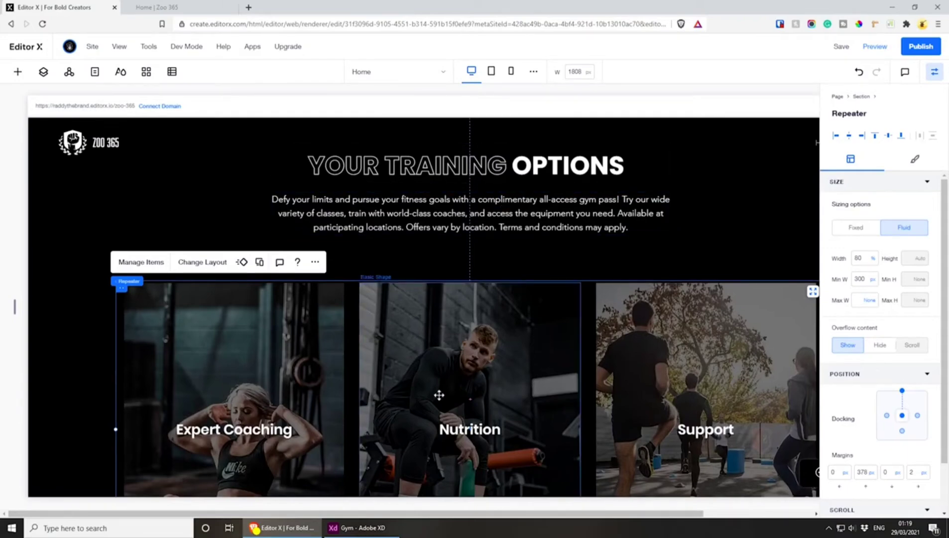
scroll(602, 391, down, 3)
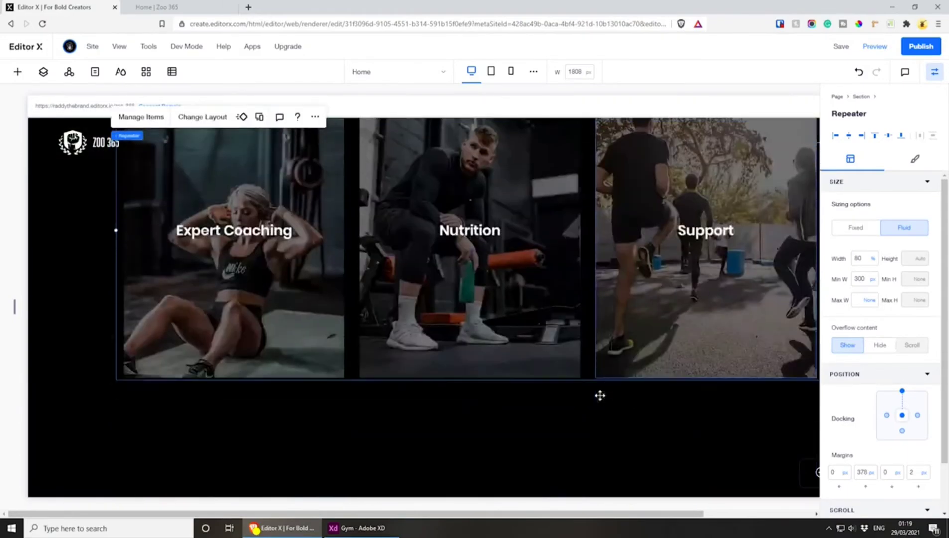
scroll(600, 395, up, 1)
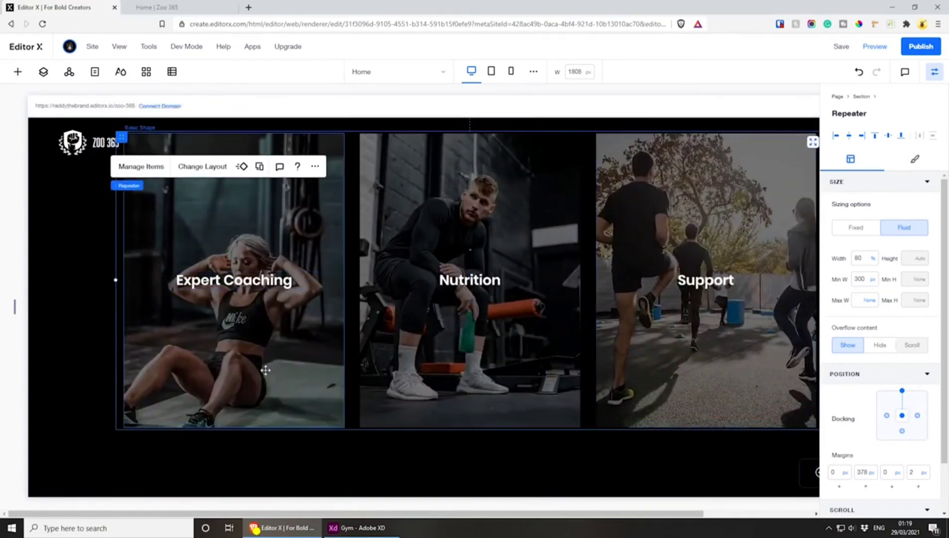
Copy the first card's title from the Adobe XD design and replace "Expert Coaching" with "Small Group PT" in Editor X
click(356, 527)
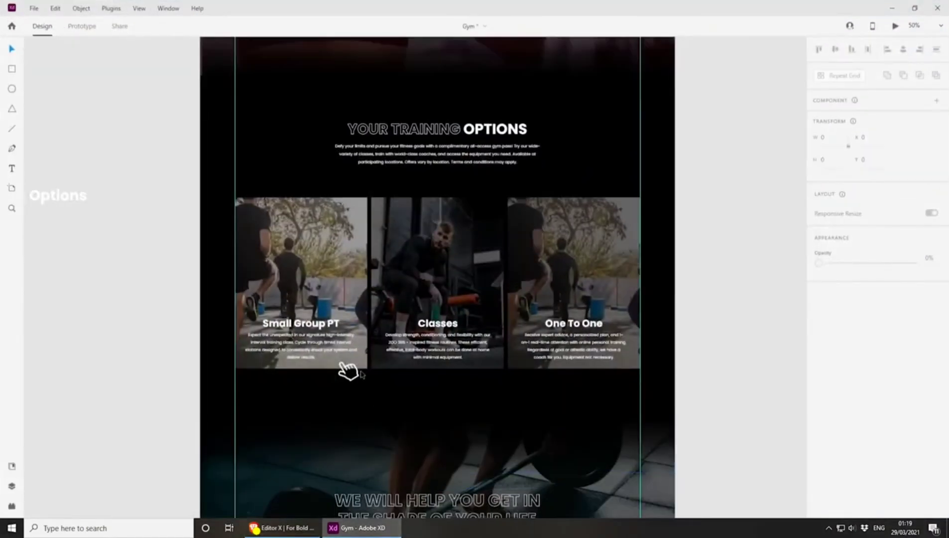
scroll(348, 371, up, 4)
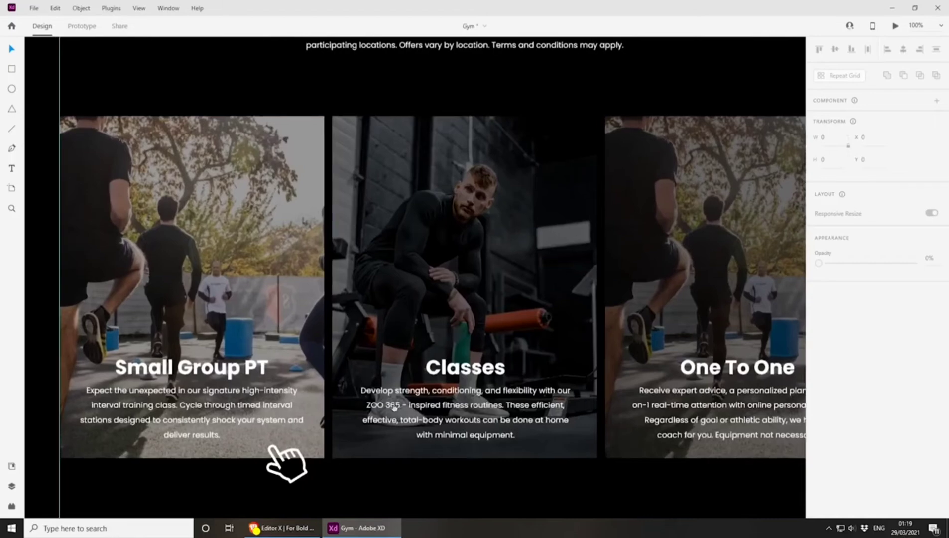
drag(271, 447, 387, 363)
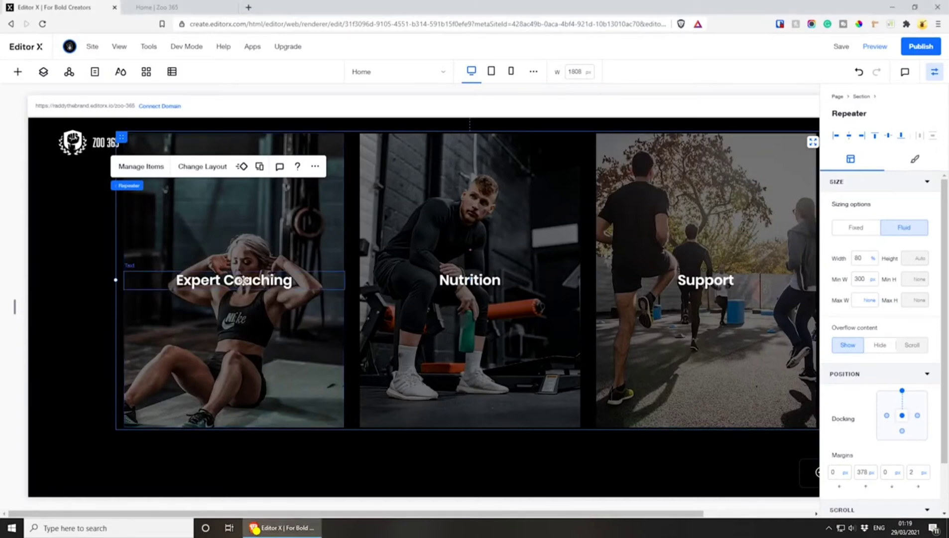
double_click(235, 287)
text(Small Group PT)
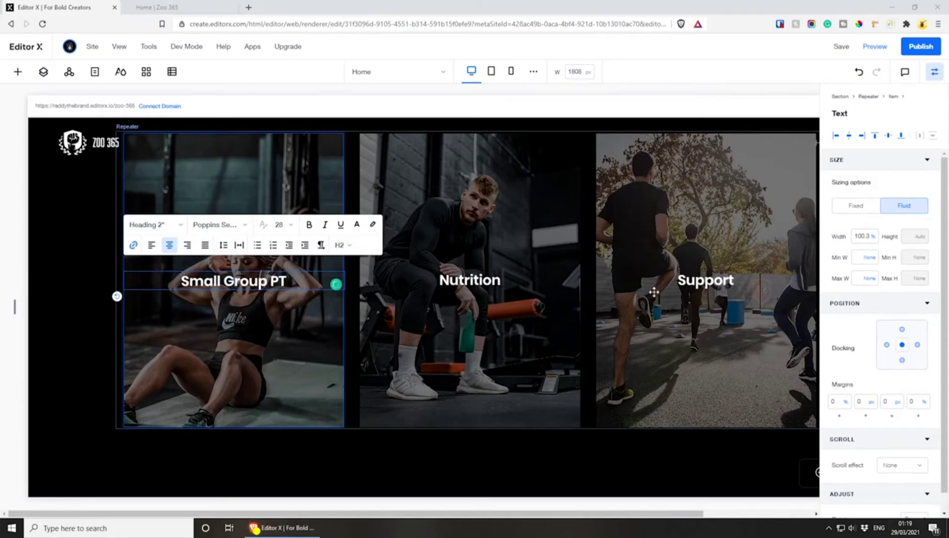
Replace the second card's title with "Classes" and the third card's title with "One To One"
click(500, 279)
double_click(500, 280)
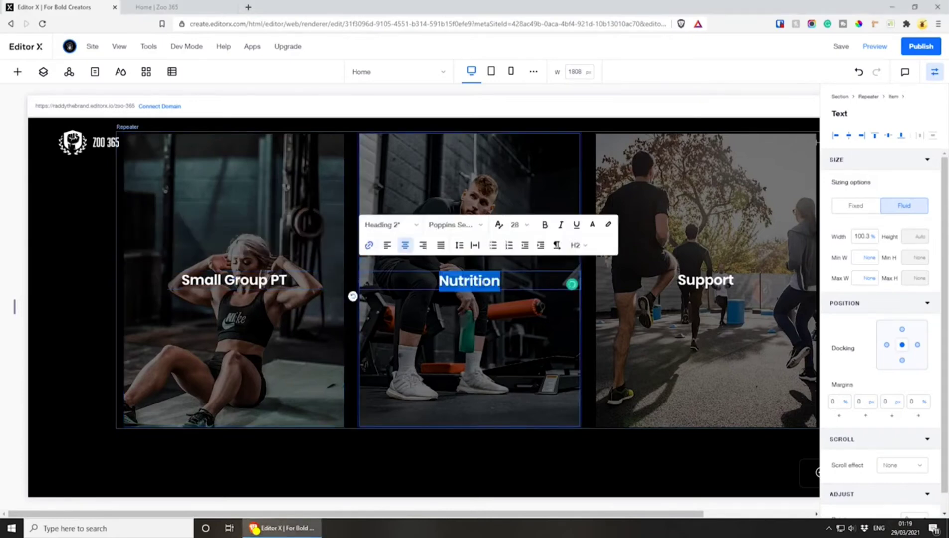
text(Classes)
click(727, 279)
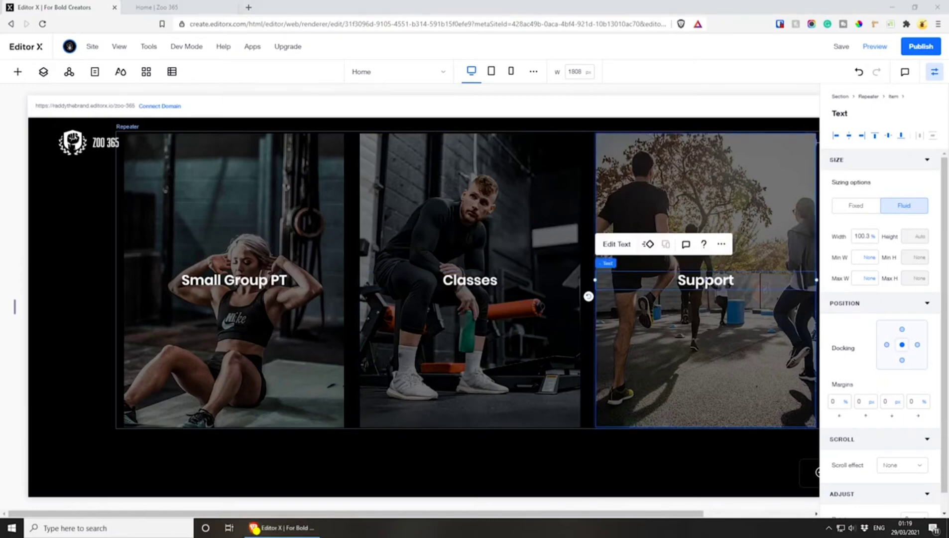
double_click(727, 280)
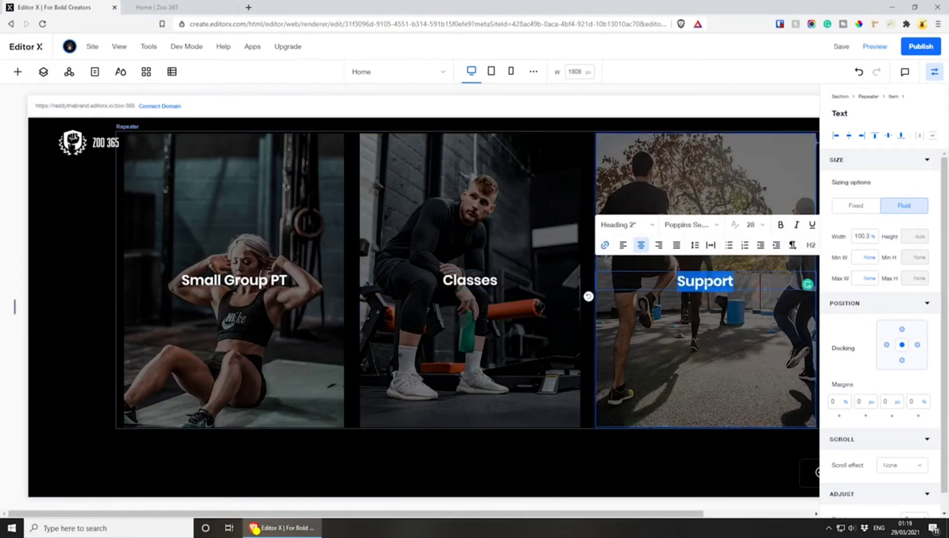
text(One To One)
click(681, 355)
Add a paragraph below the first card's title, about 99.3% wide, with a top margin of about 392 px
click(282, 296)
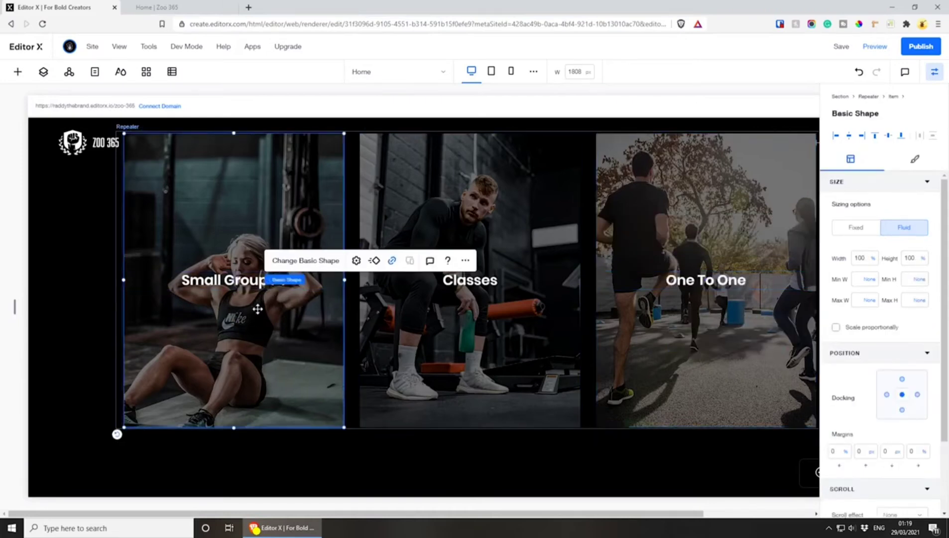
click(18, 72)
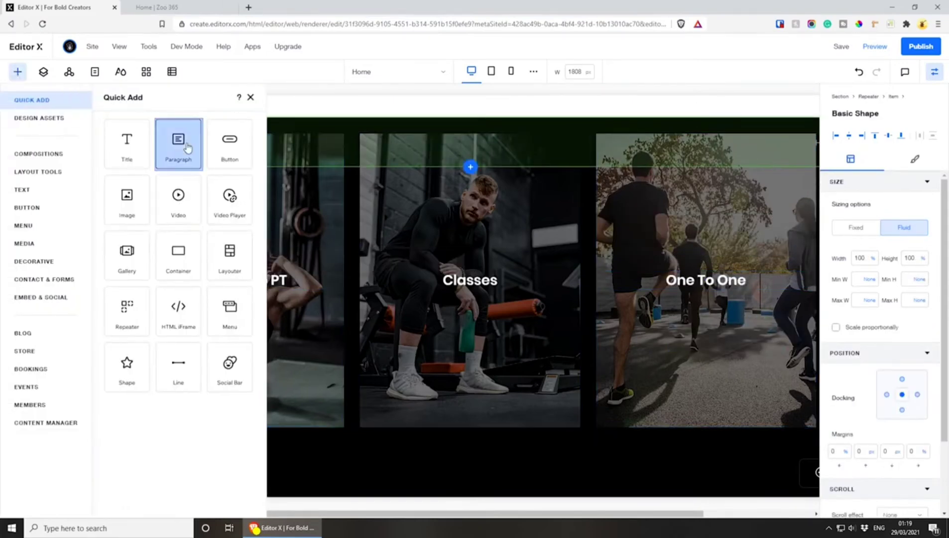
drag(188, 147, 278, 338)
drag(293, 297, 145, 336)
drag(433, 339, 343, 343)
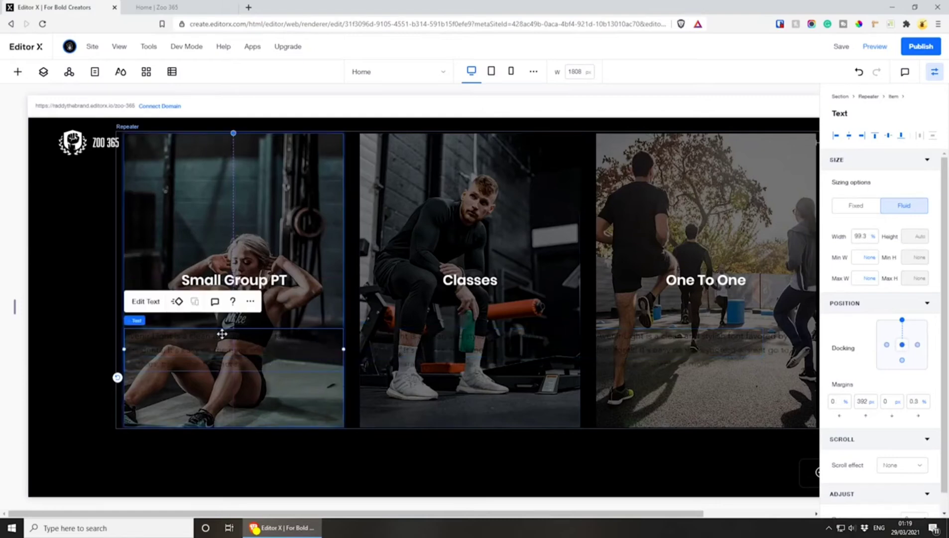
Colour the first card's paragraph text white and centre-align it
click(146, 301)
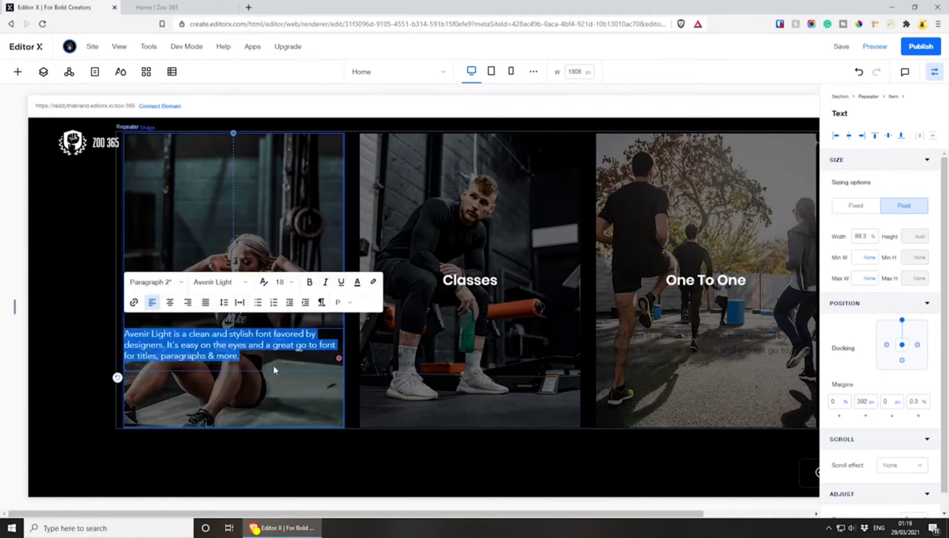
click(357, 282)
click(349, 428)
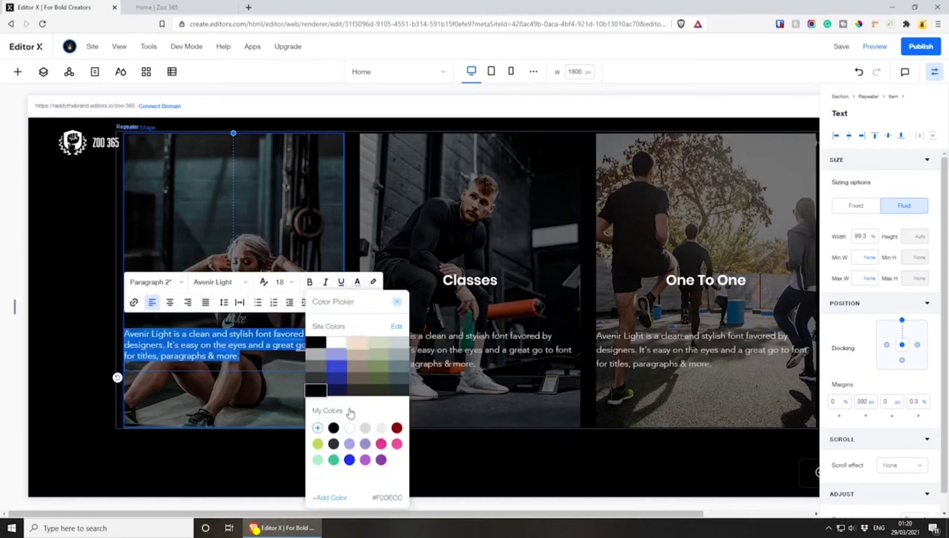
click(169, 301)
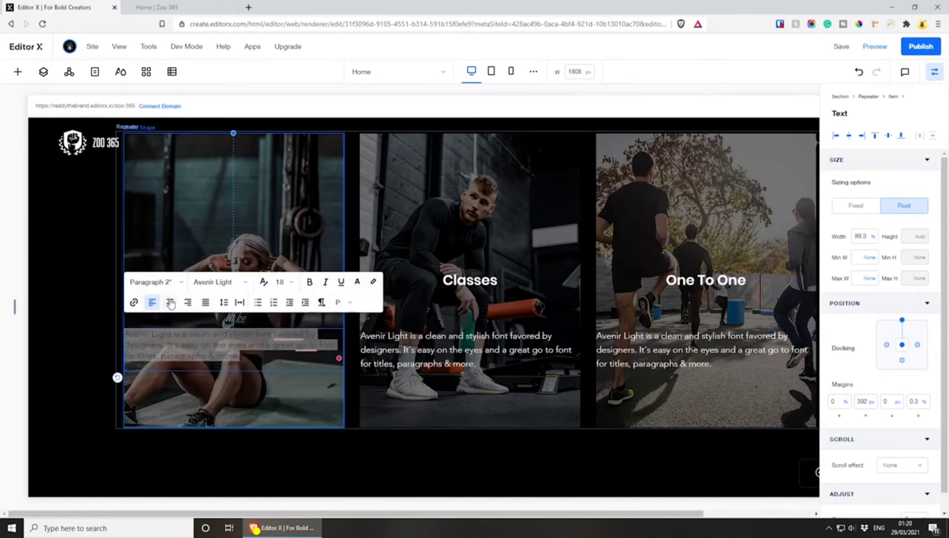
click(169, 301)
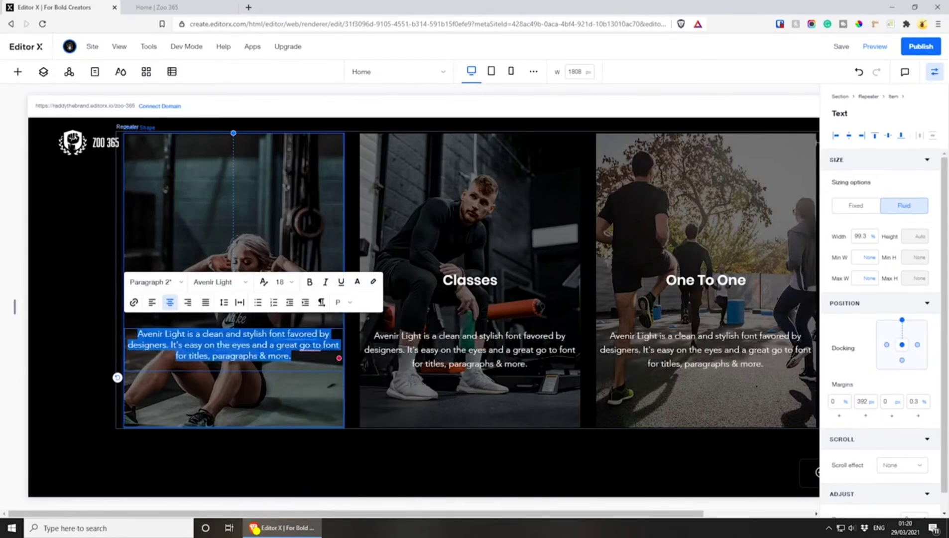
click(330, 364)
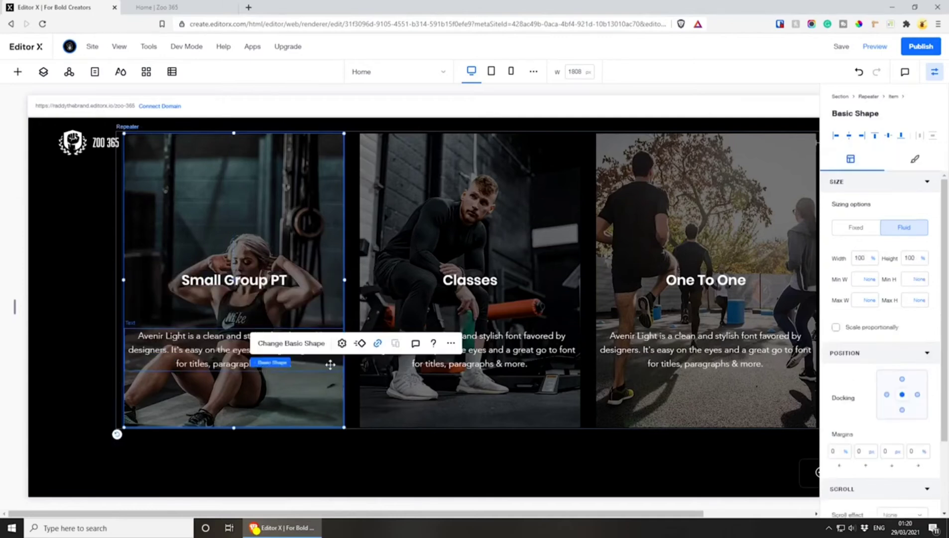
Narrow the first card's paragraph to about 83.9% width and centre it horizontally with a 0% right margin
click(133, 353)
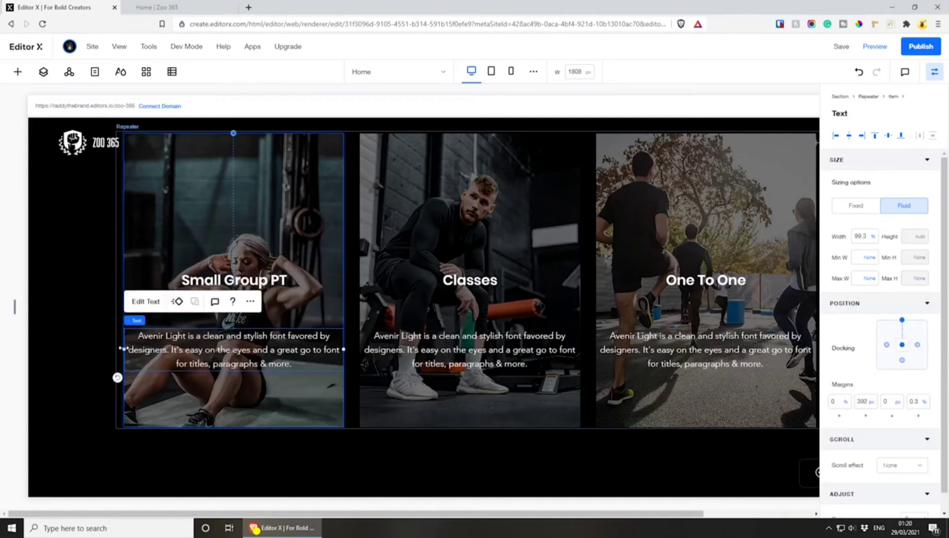
drag(122, 349, 139, 350)
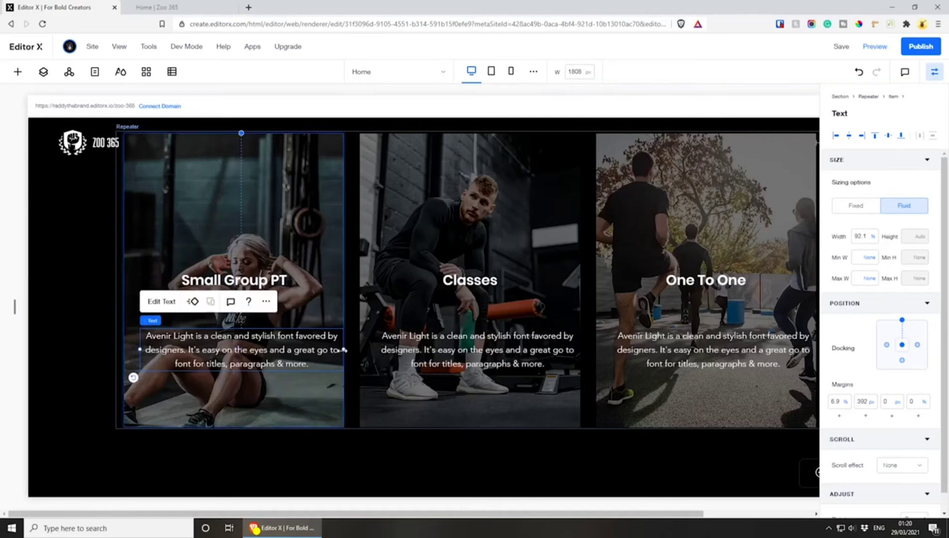
drag(344, 349, 325, 351)
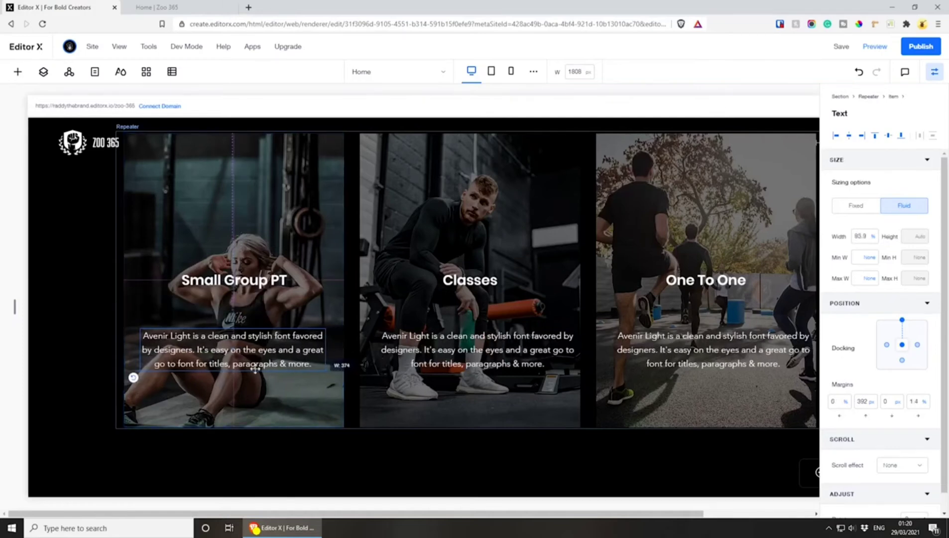
click(228, 370)
click(234, 367)
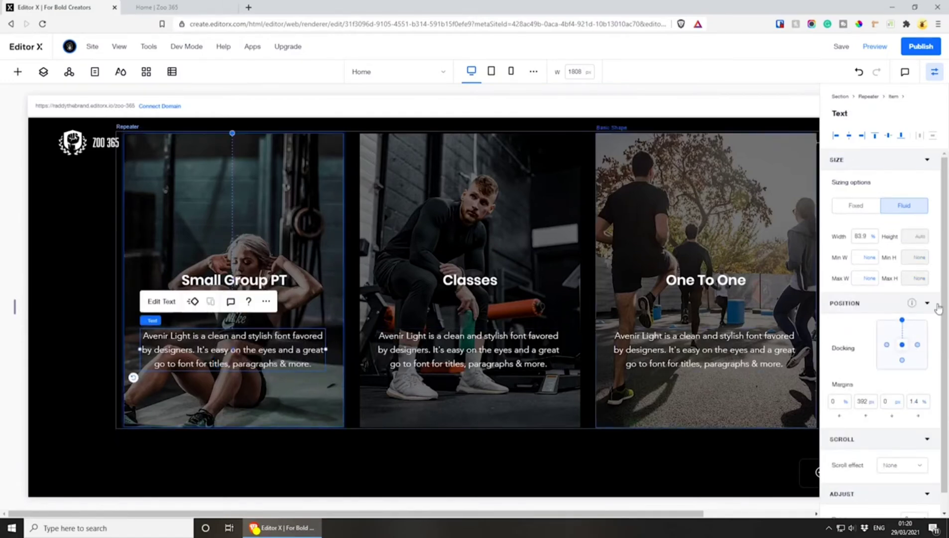
click(909, 403)
key(Return)
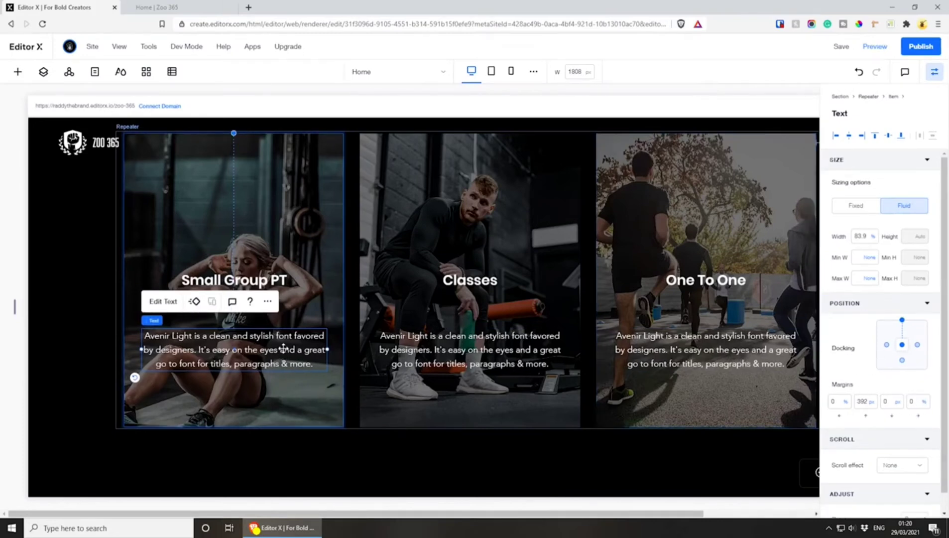
Lower the paragraph towards the first card's bottom edge and place the title just above it at a top margin of about 408 px
drag(284, 355, 283, 385)
shift+click(272, 328)
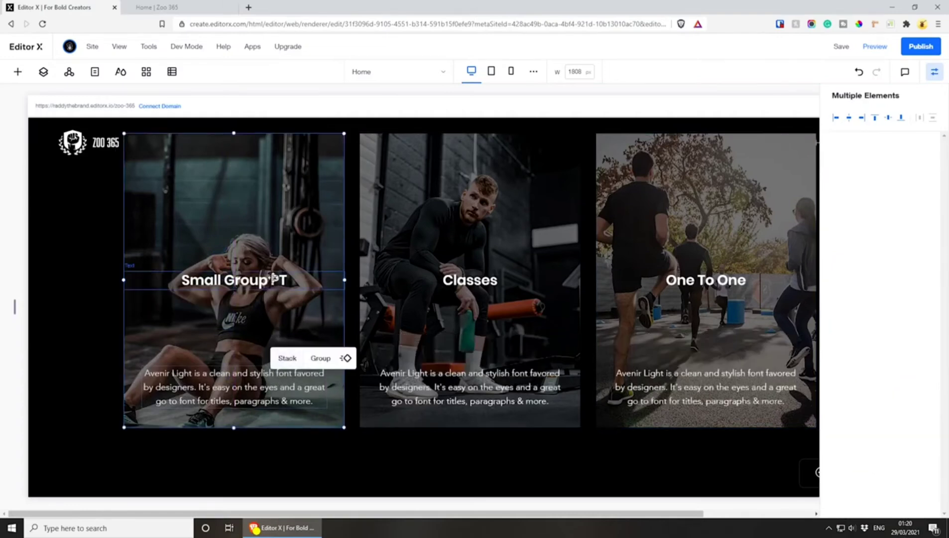
click(275, 281)
drag(275, 280, 273, 343)
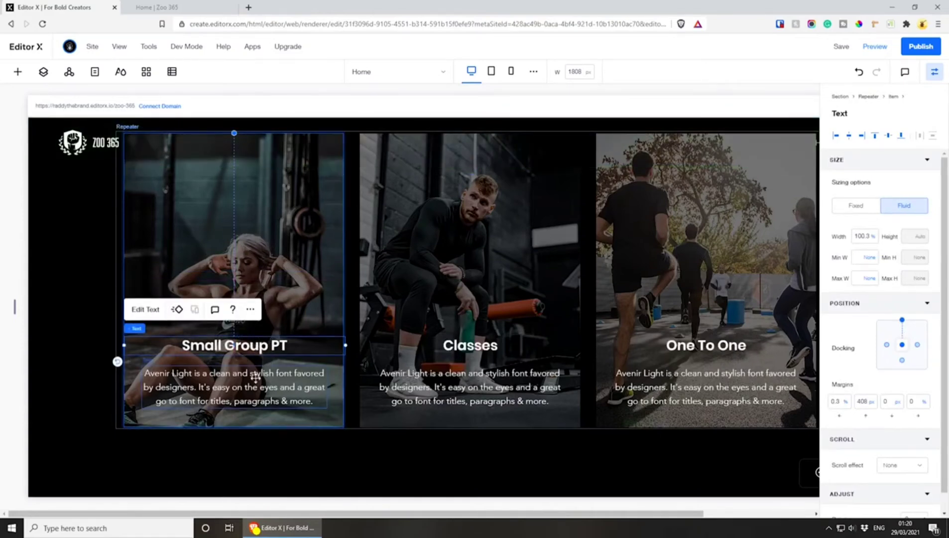
Stack the first card's title and paragraph, and dock the stack to the card's bottom with a margin of about 39 px
shift+click(255, 378)
click(139, 310)
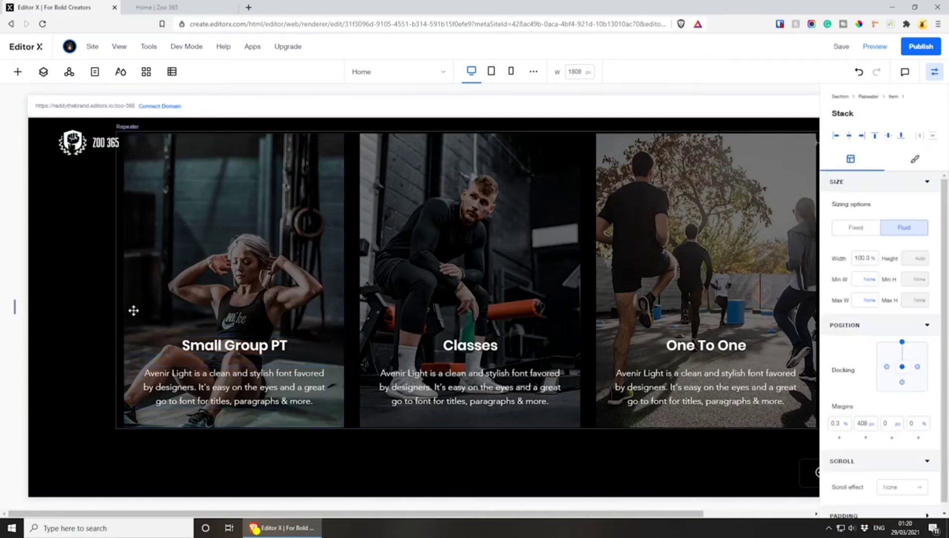
click(902, 343)
click(902, 383)
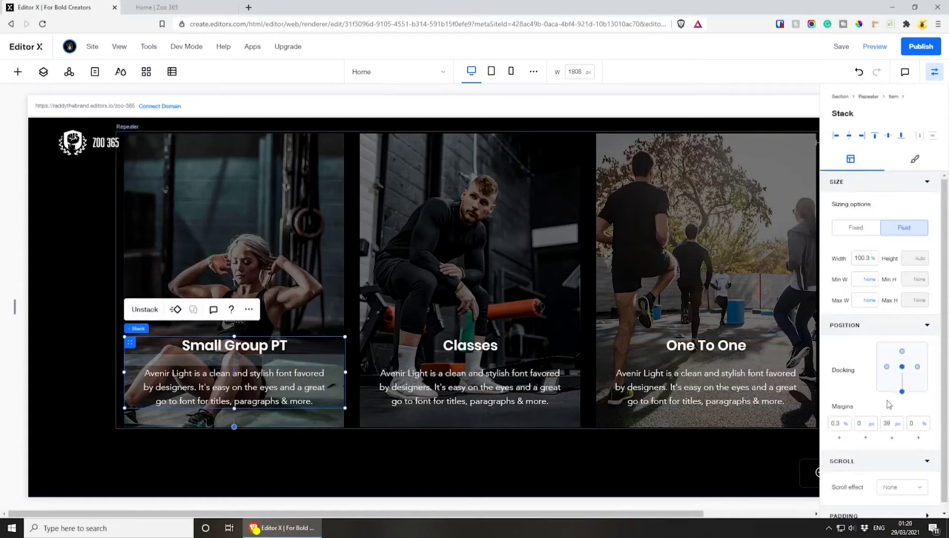
click(850, 406)
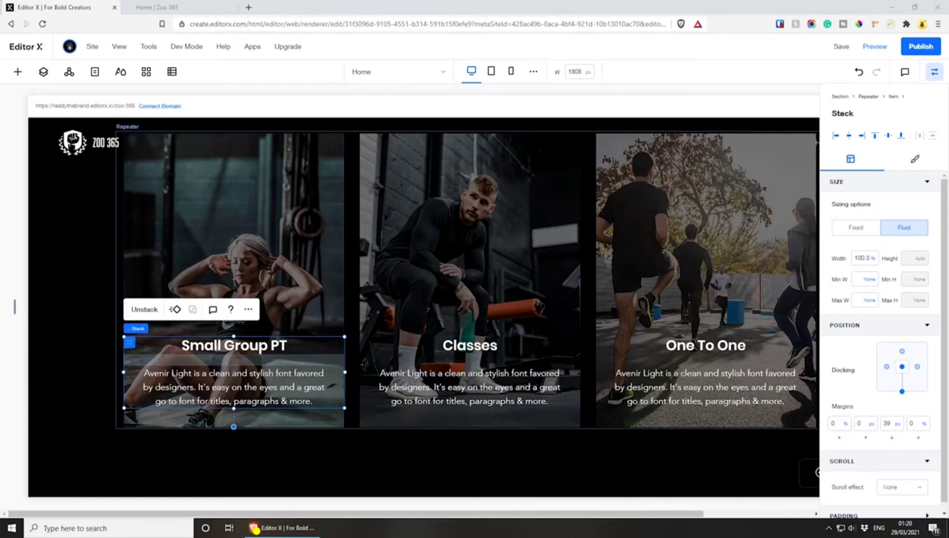
Paste the "Expect the unexpected" description into the Small Group PT card and the "Develop strength, conditioning, and flexibility" description into the Classes card
double_click(262, 389)
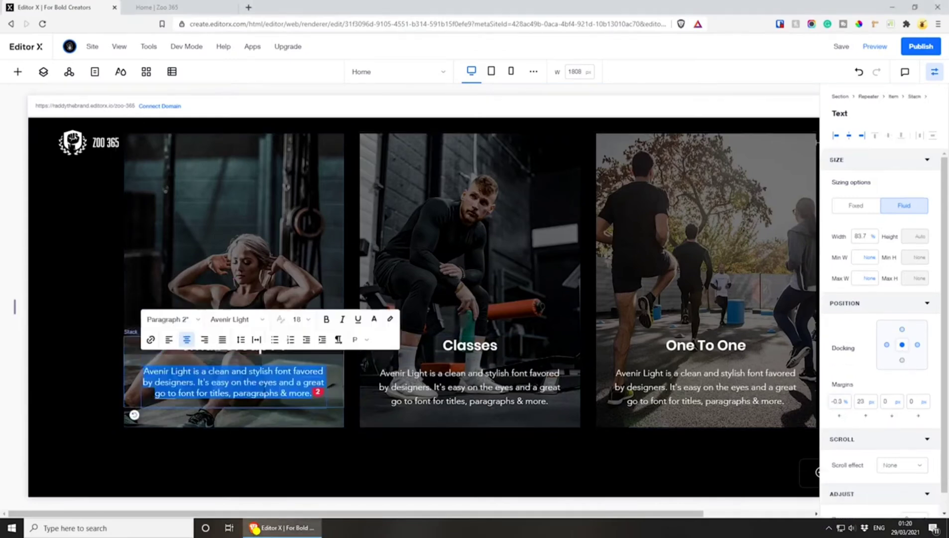
text(Expect the unexpected in our signature high-intensity interval training class. Cycle through timed interval stations designed to consistently shock your system and deliver results.)
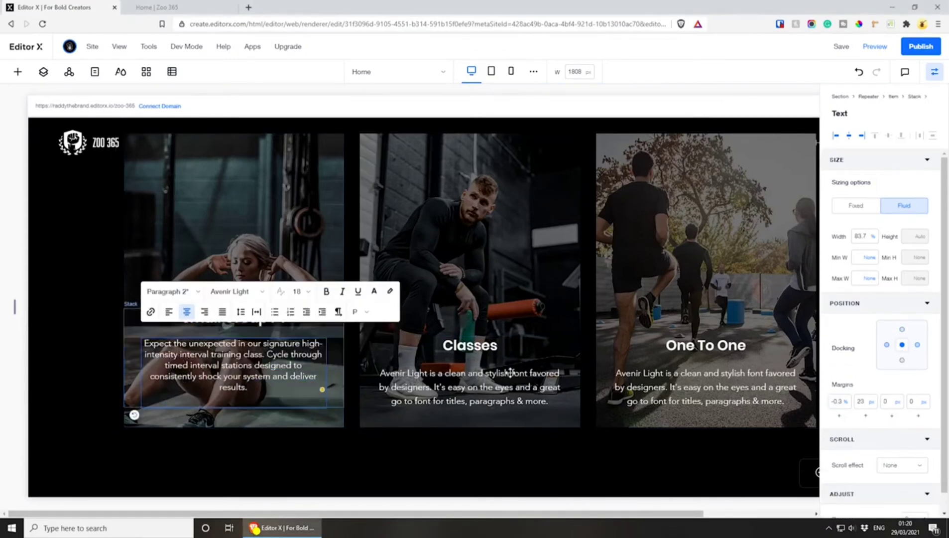
click(369, 391)
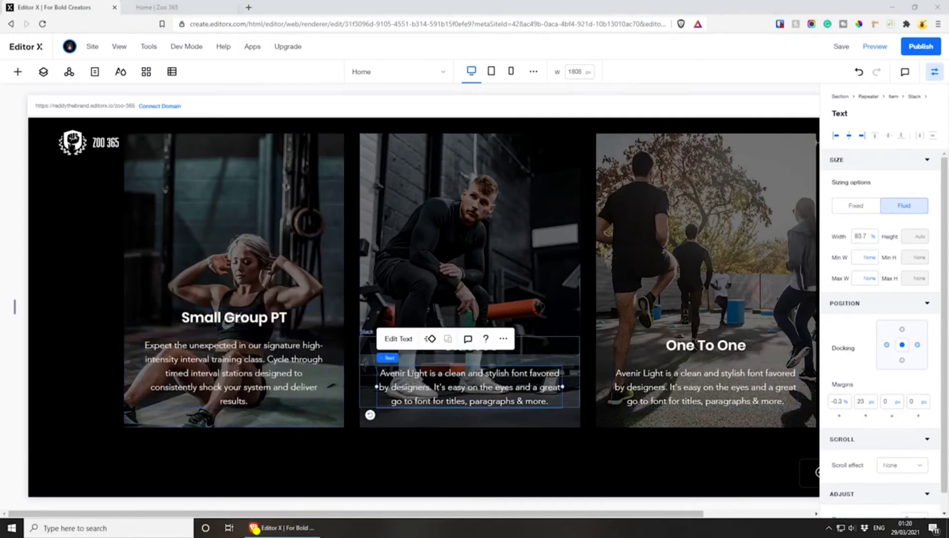
double_click(553, 391)
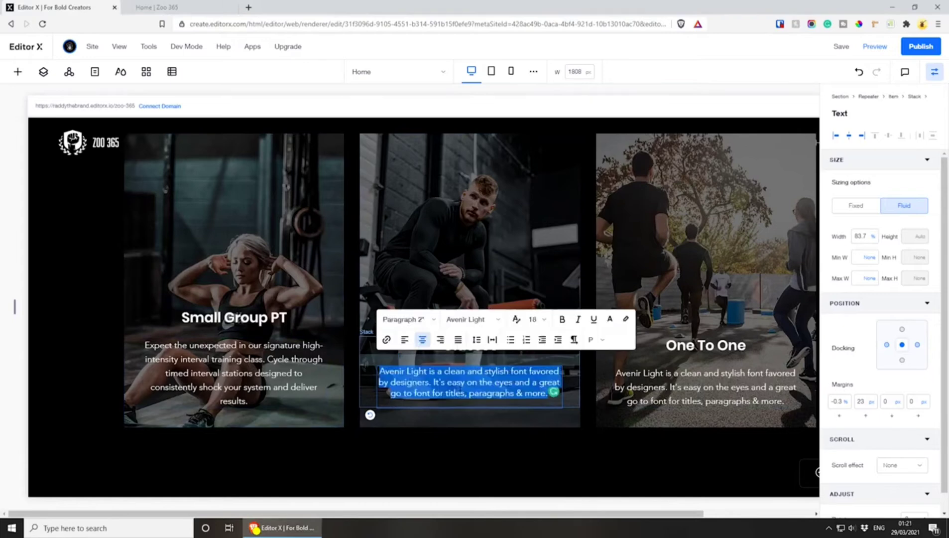
text(Develop strength, conditioning, and flexibility with our ZOO 365 - inspired fitness routines. These efficient, effective, total-body workouts can be done at home with minimal equipment.)
click(538, 278)
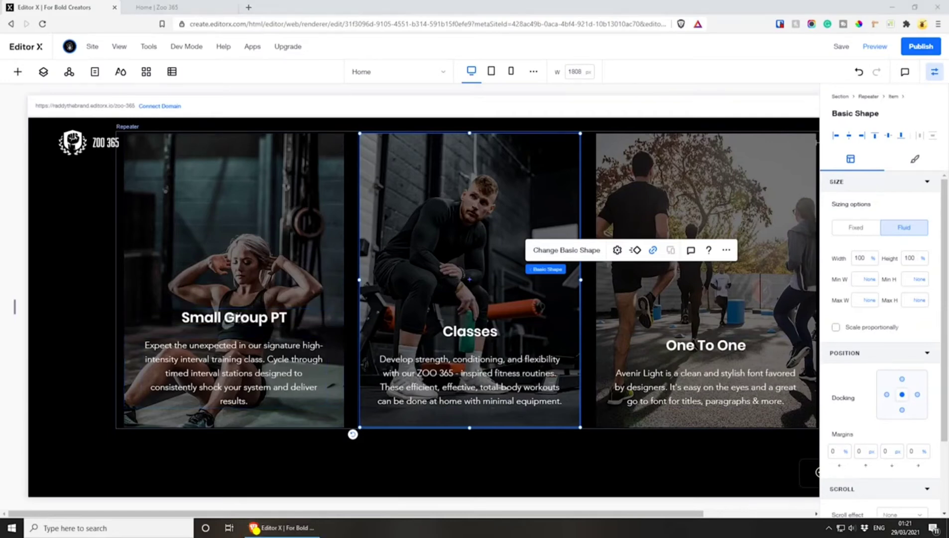
Replace the One To One card's placeholder paragraph with the "Receive expert advice, a personalized plan" description
double_click(737, 393)
text(Receive expert advice, a personalized plan, and 1-on-1 real-time attention with online personal training. Regardless of goal or athletic ability, we have a coach for you. Equipment not necessary.)
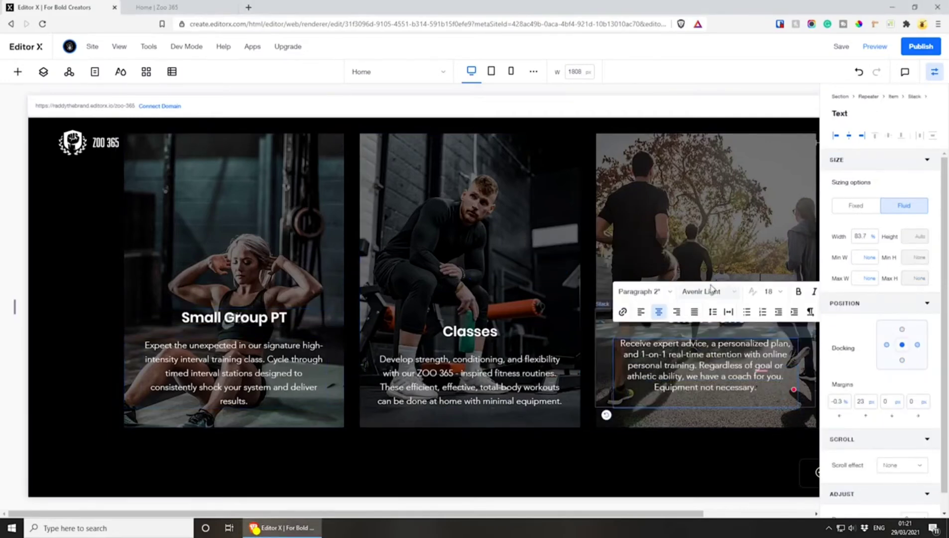
click(711, 290)
click(718, 256)
click(719, 255)
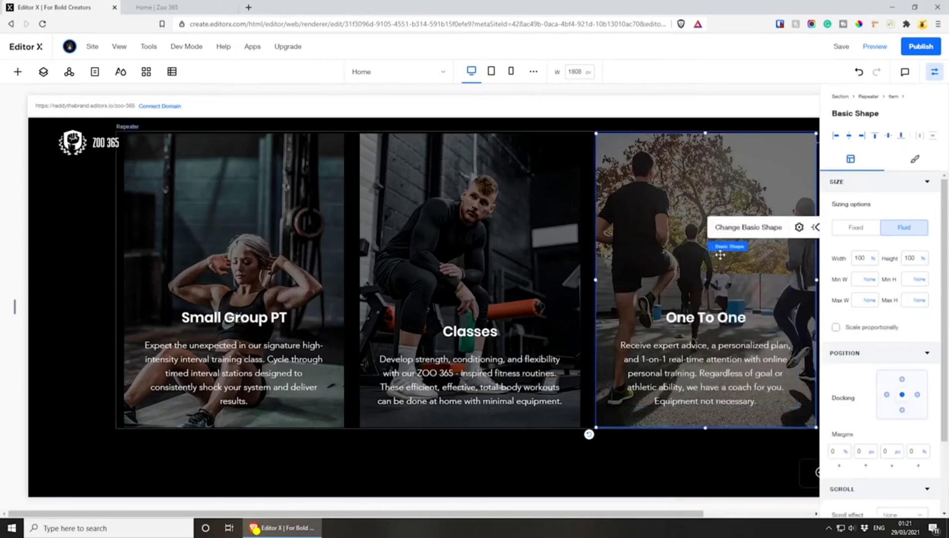
Narrow the Small Group PT description to about 77.9% width and recentre it beneath the title
click(202, 311)
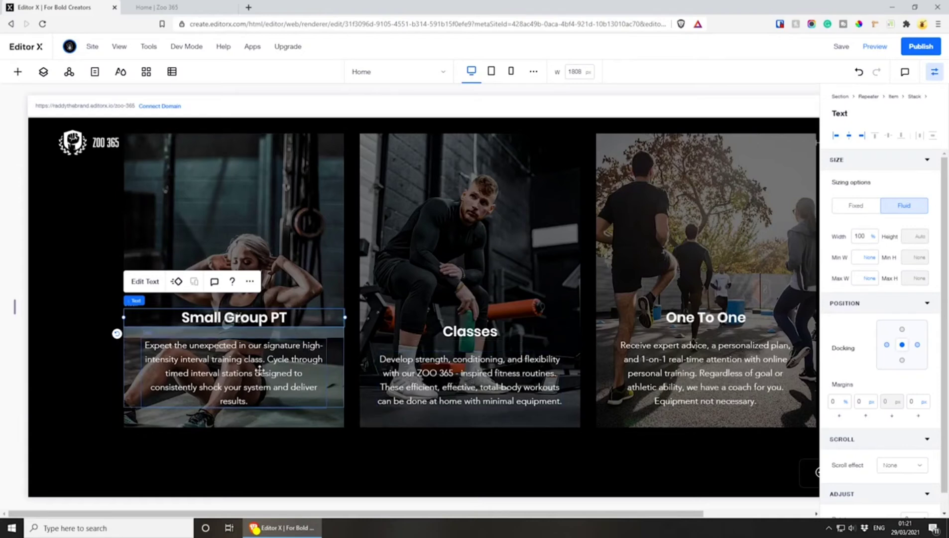
click(330, 371)
drag(326, 373, 313, 373)
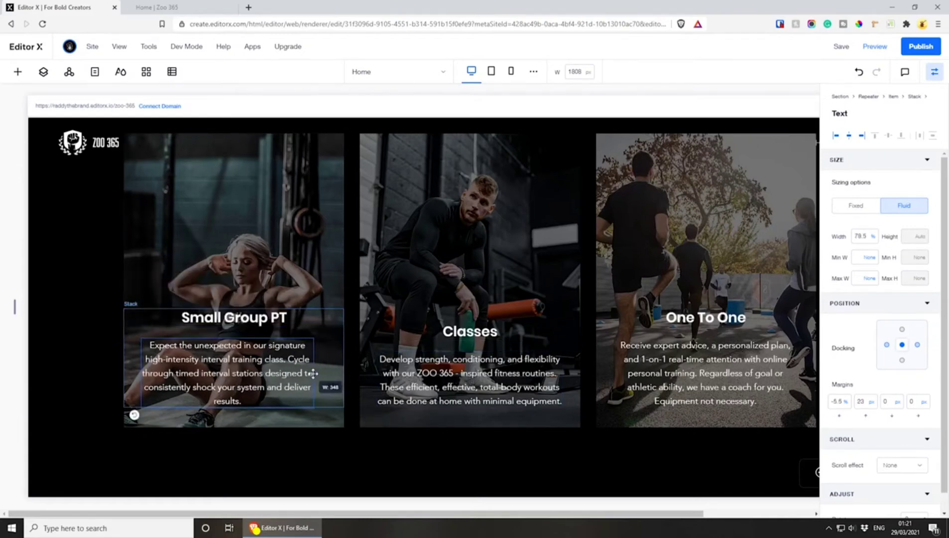
drag(238, 365, 245, 362)
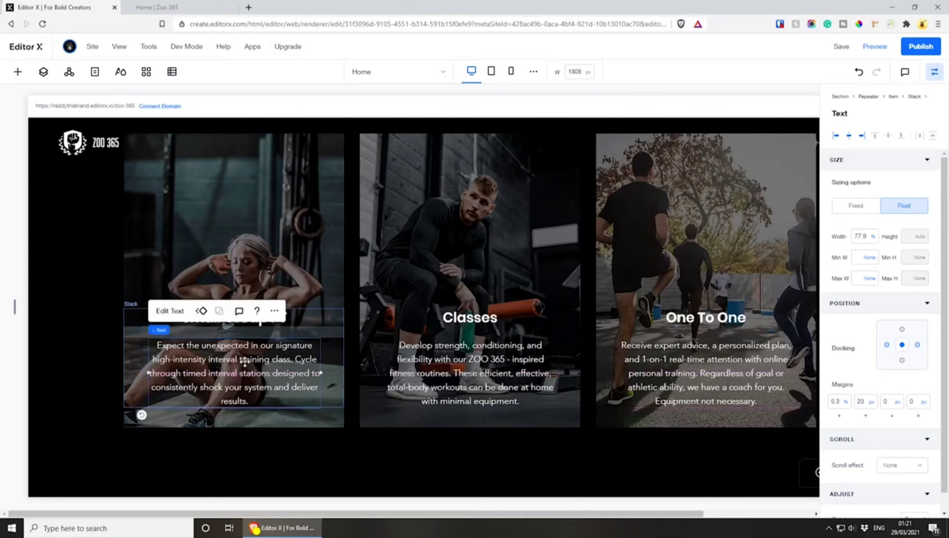
click(309, 317)
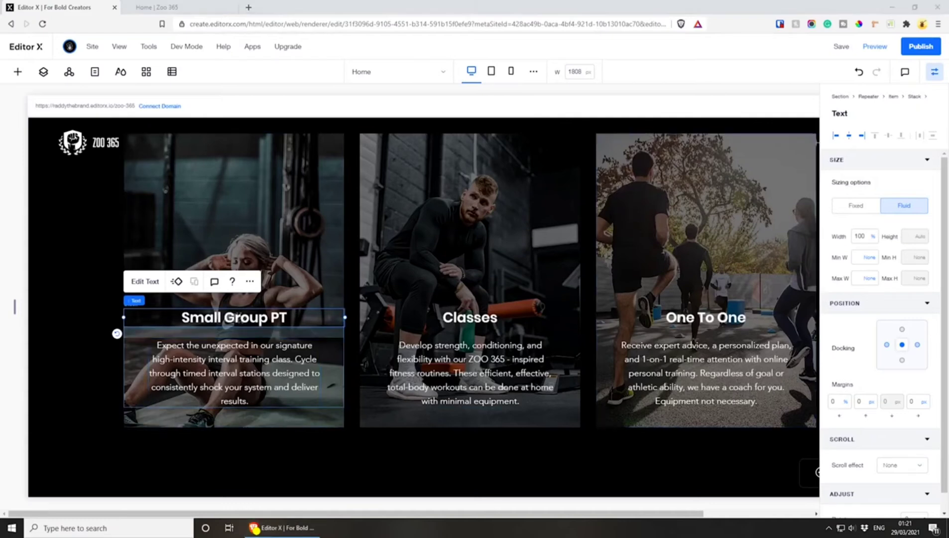
Check the fill colour and opacity of the first card's overlay shape, and save the site
click(373, 442)
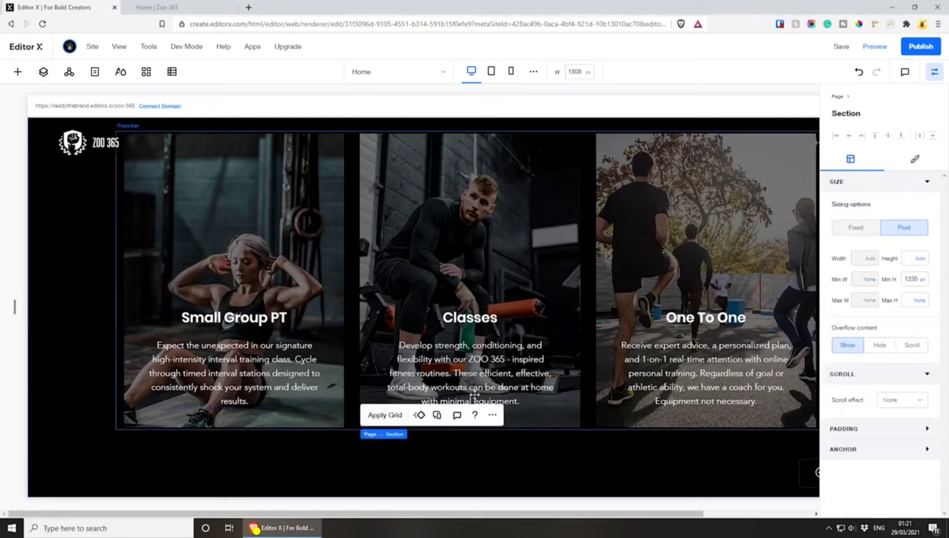
click(260, 187)
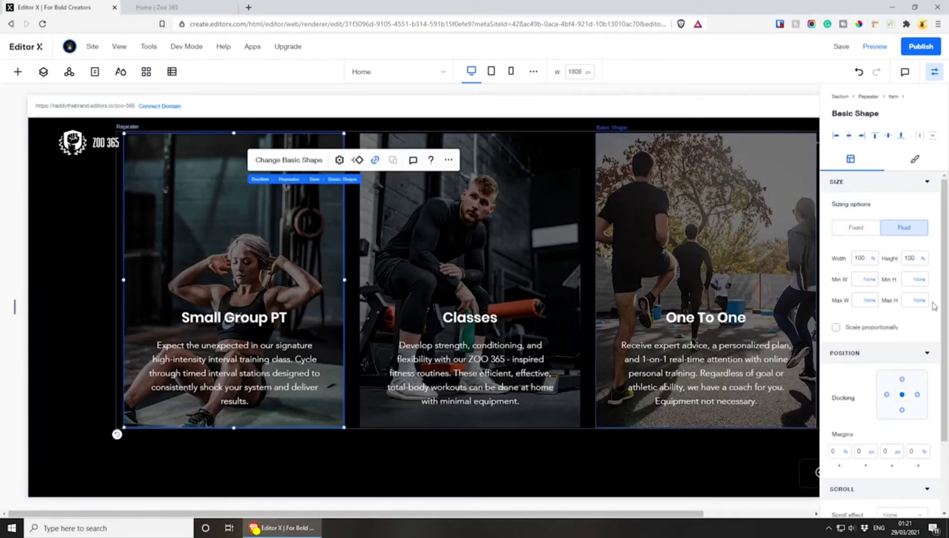
click(916, 160)
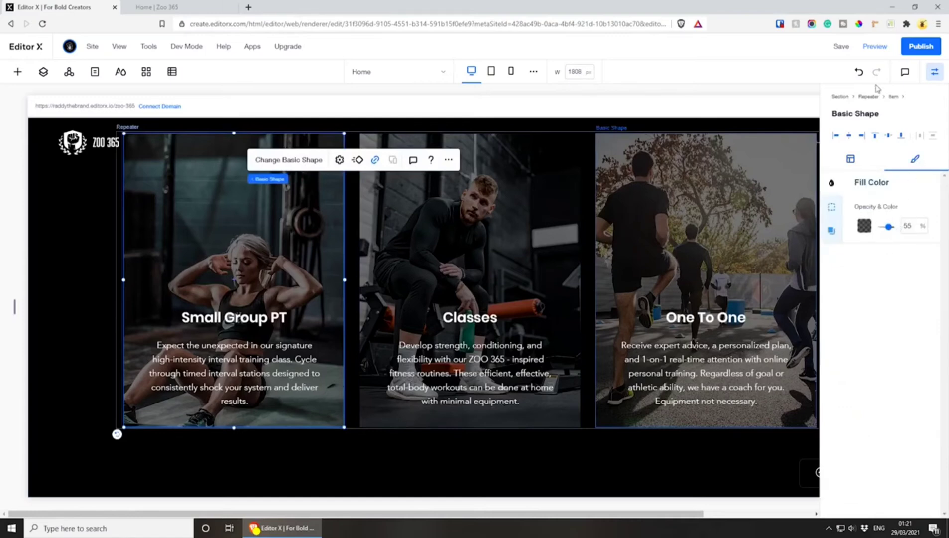
click(841, 46)
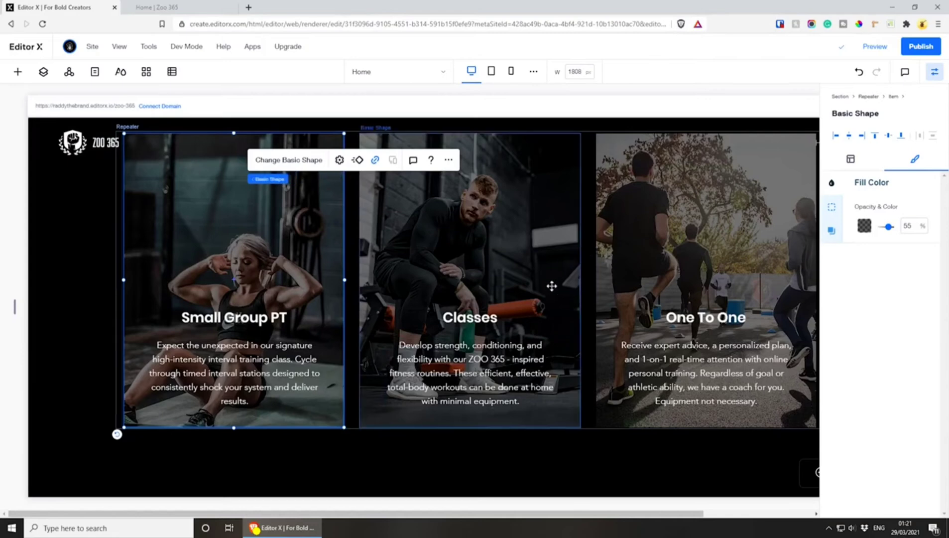
At the tablet breakpoint, widen the stack holding the "Your Training Options" heading and description to about 91.8% of the section
scroll(550, 285, up, 4)
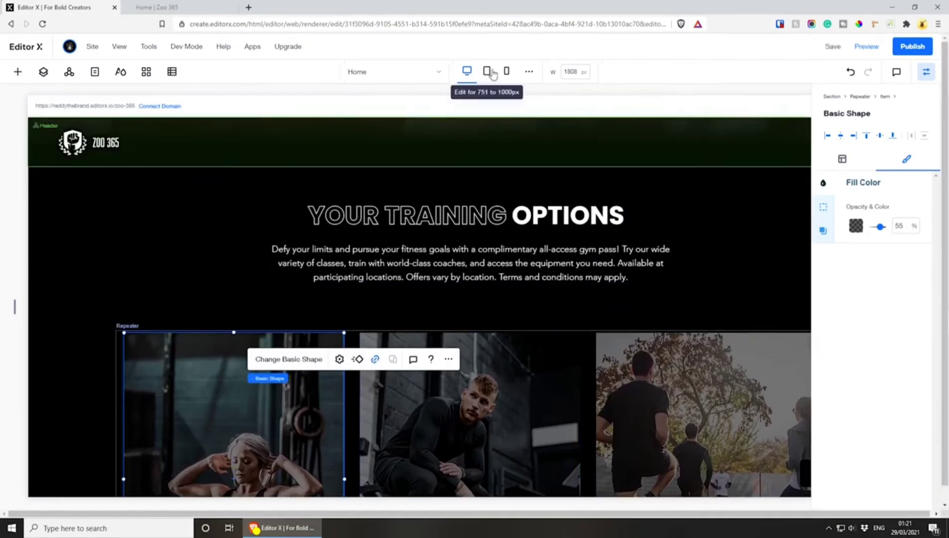
click(491, 72)
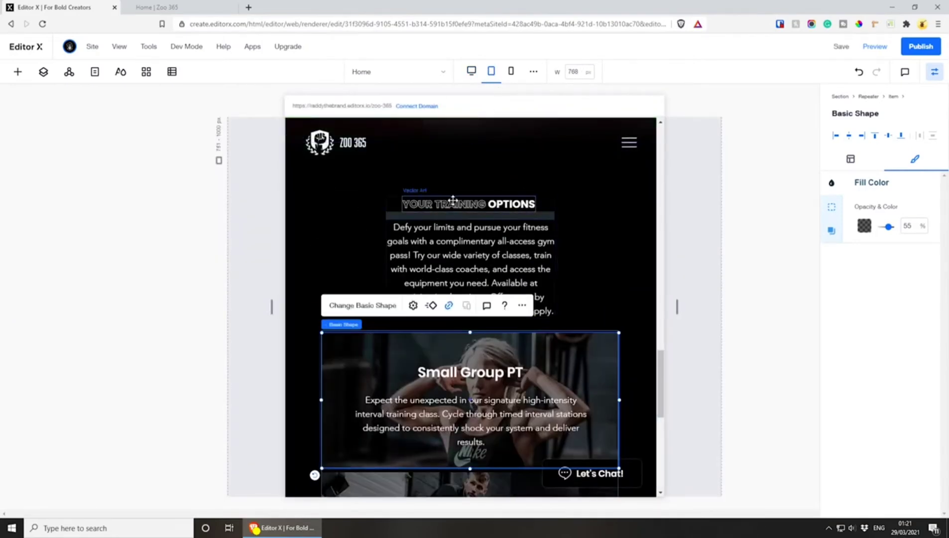
click(452, 203)
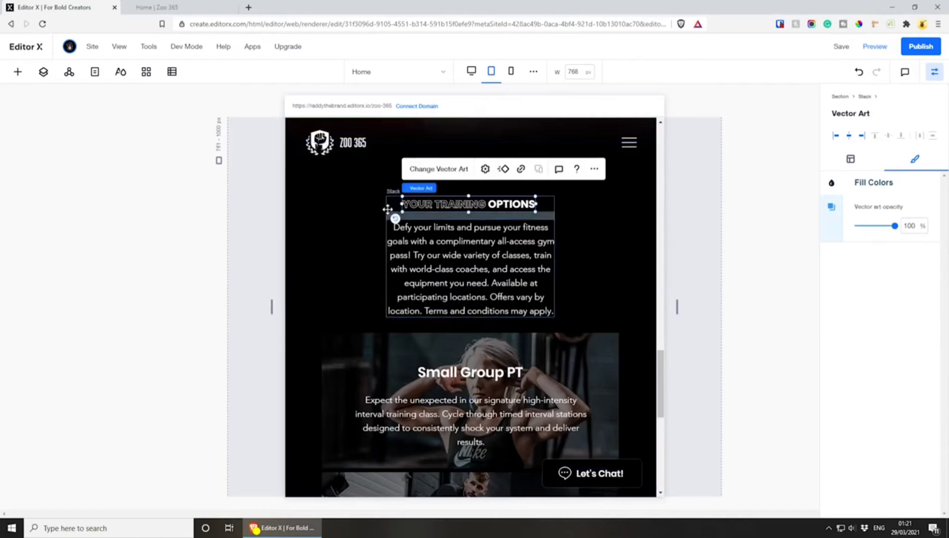
click(395, 197)
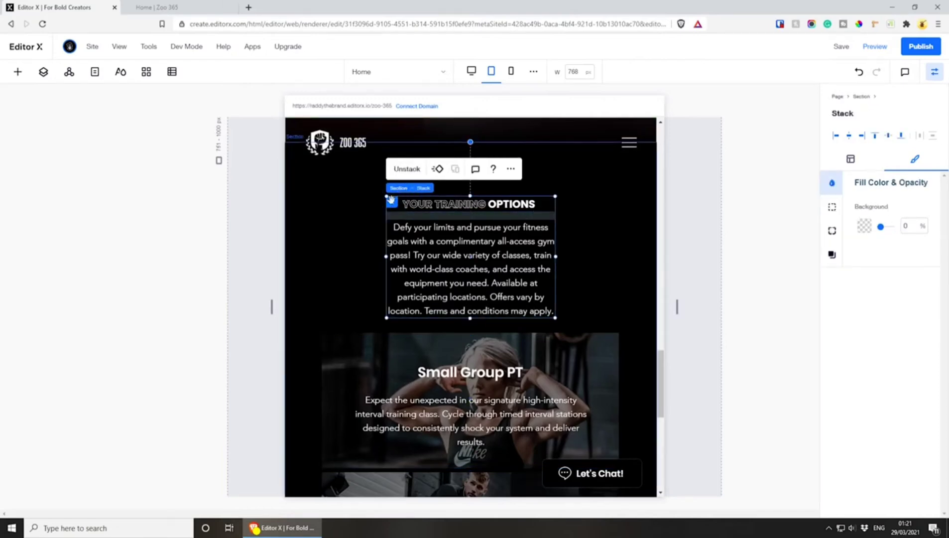
drag(557, 255, 639, 253)
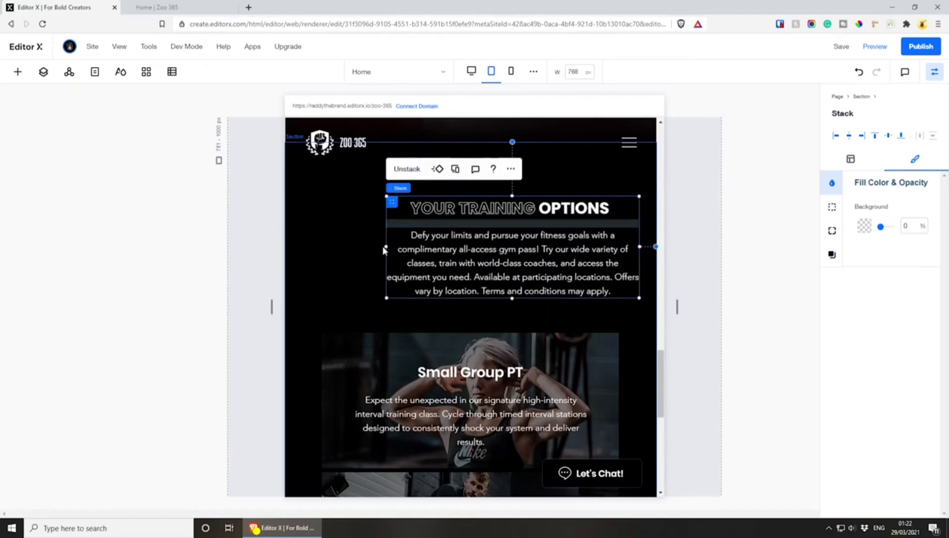
drag(386, 245, 297, 249)
Centre the heading stack horizontally by setting its right margin to 0%, keeping it docked to the top
click(850, 158)
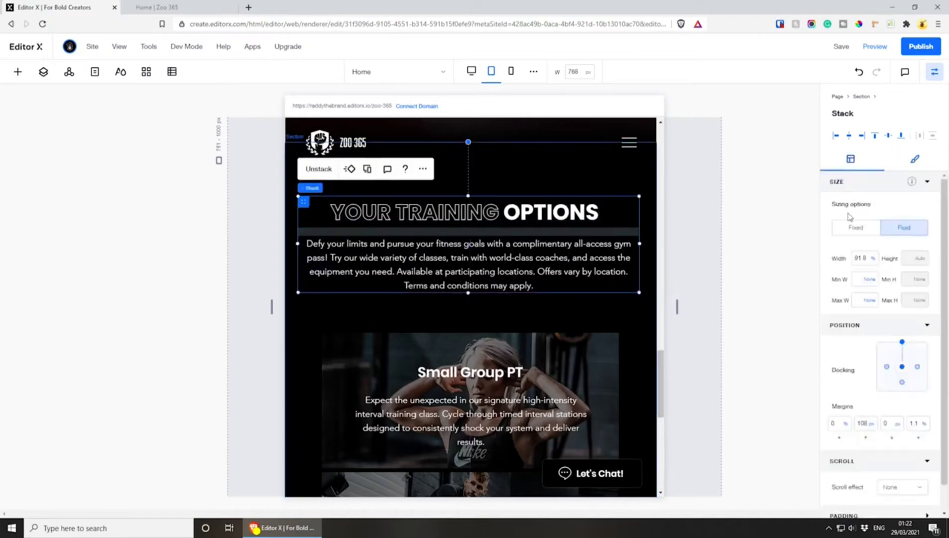
click(902, 343)
click(901, 345)
click(914, 423)
text(0)
key(Return)
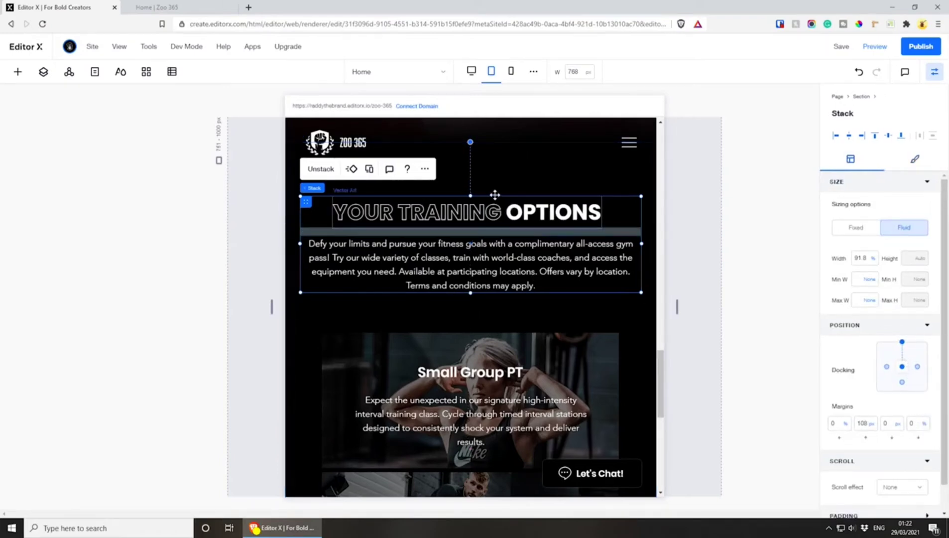
Undock the Small Group PT card's text stack from the bottom and set its bottom margin to 0 px, centring the text vertically
scroll(494, 197, down, 3)
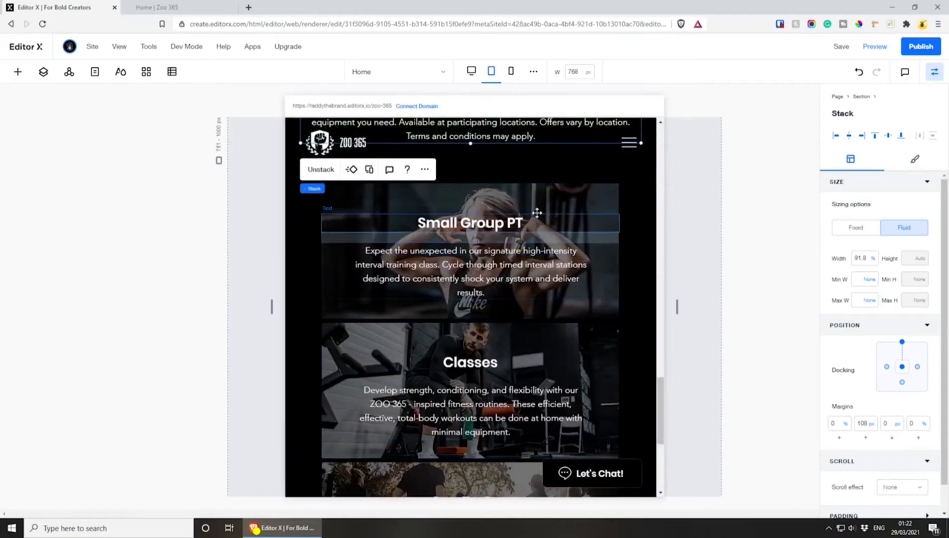
scroll(509, 309, down, 2)
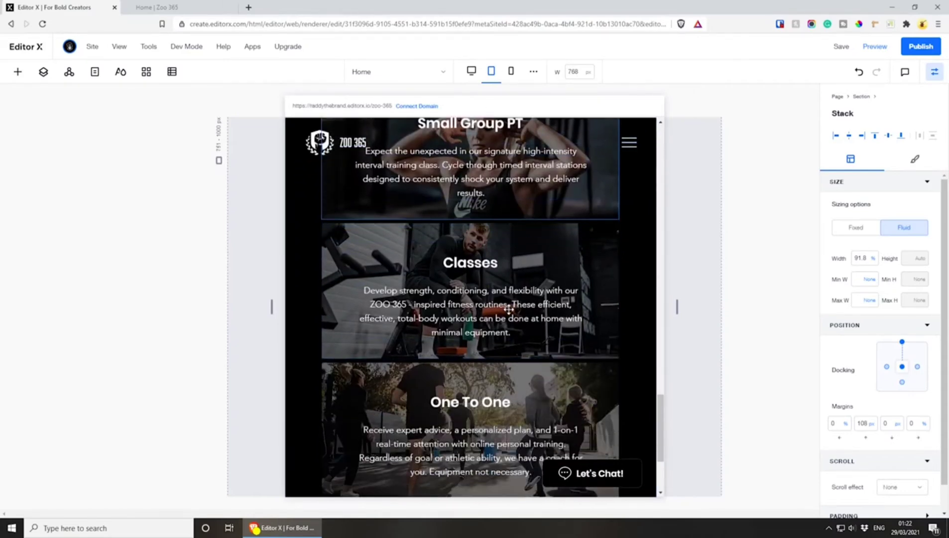
scroll(508, 309, down, 1)
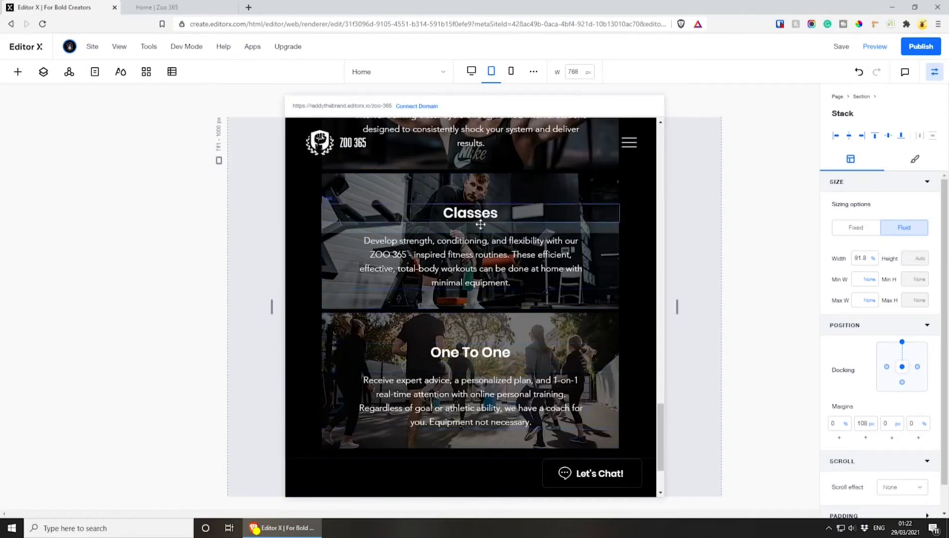
click(478, 251)
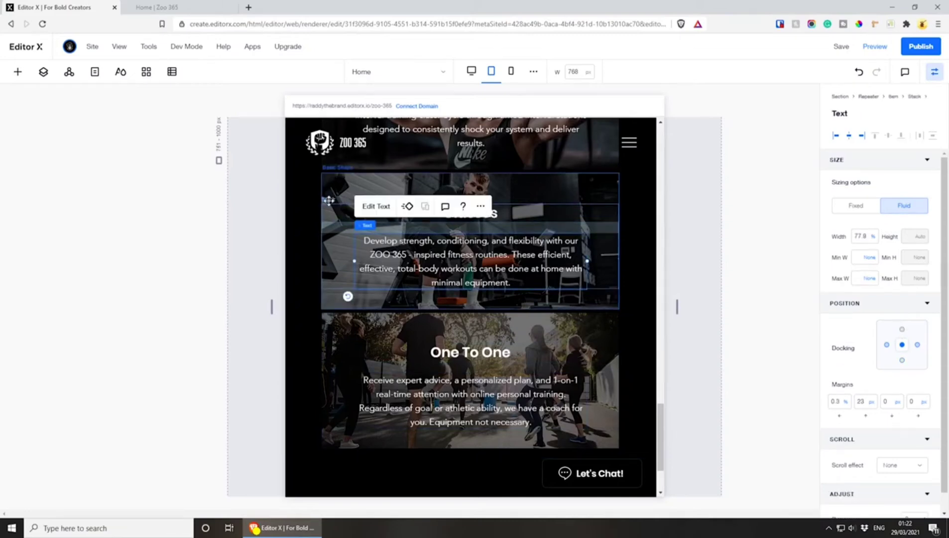
scroll(594, 226, up, 2)
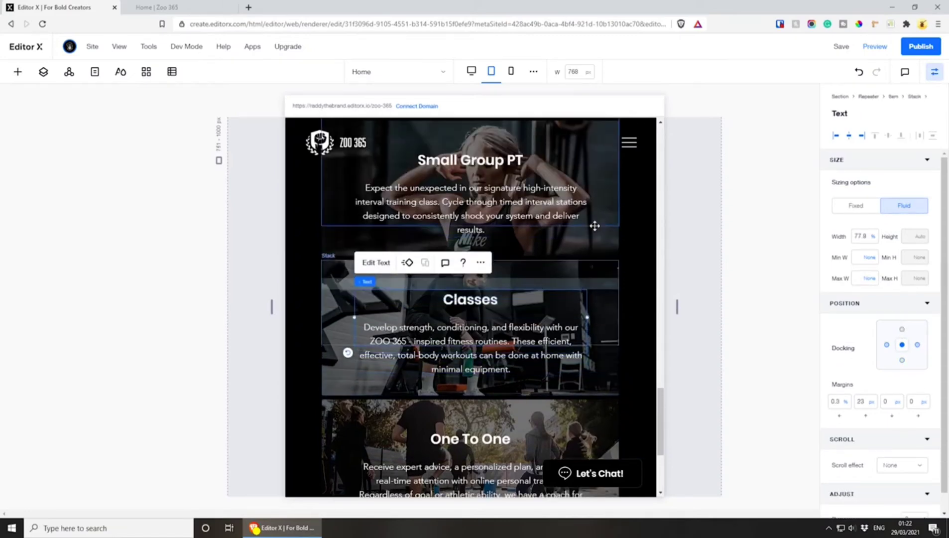
click(486, 198)
scroll(483, 253, up, 3)
mouse_move(367, 340)
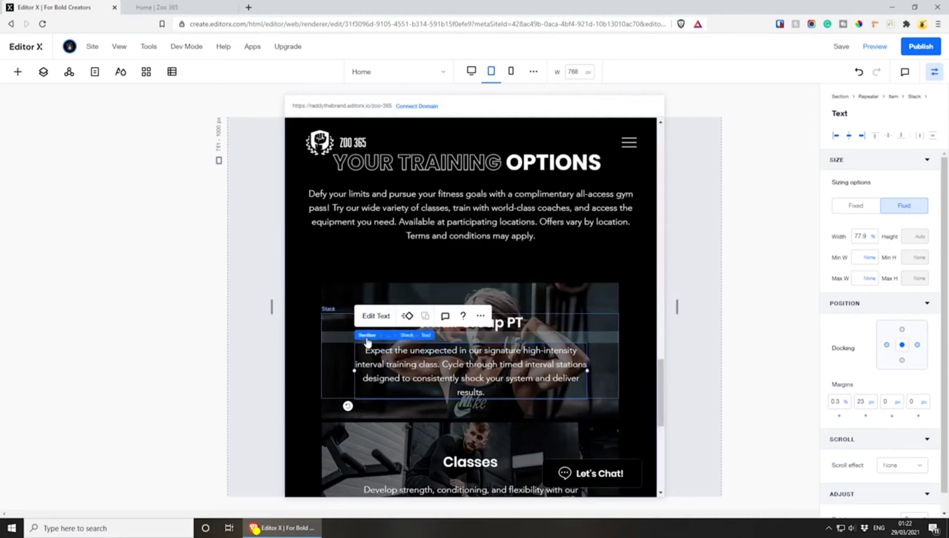
click(406, 335)
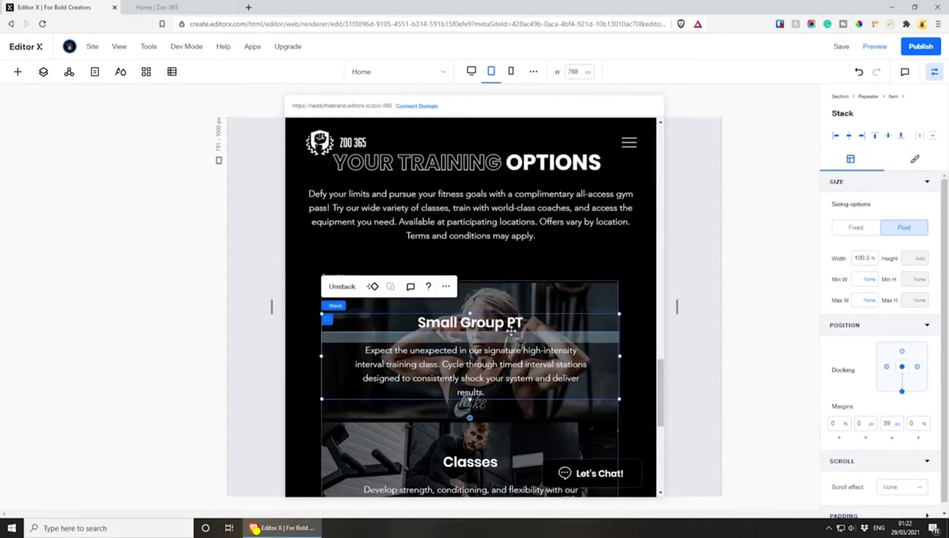
drag(901, 392, 904, 377)
click(885, 424)
key(Return)
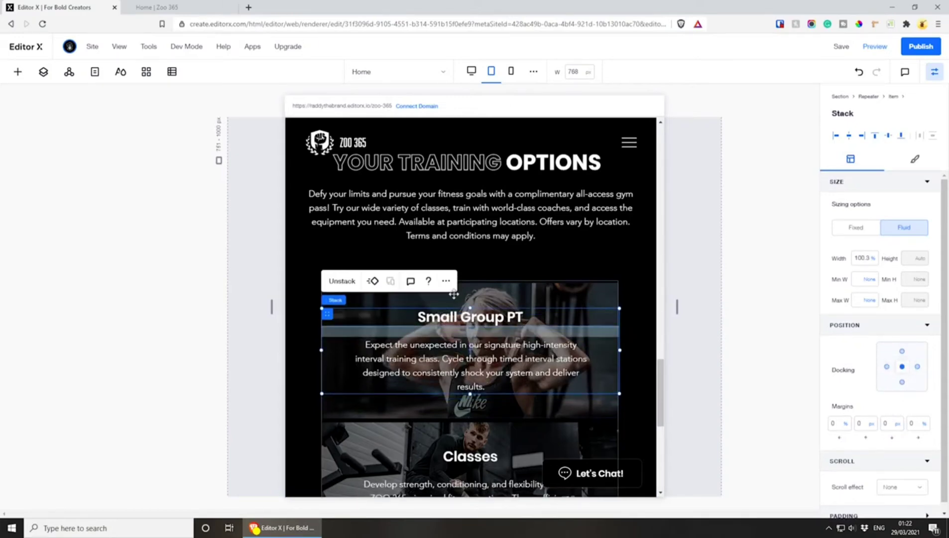
Review the cards' text placement on tablet and open the section description for editing at the mobile breakpoint
scroll(453, 293, down, 6)
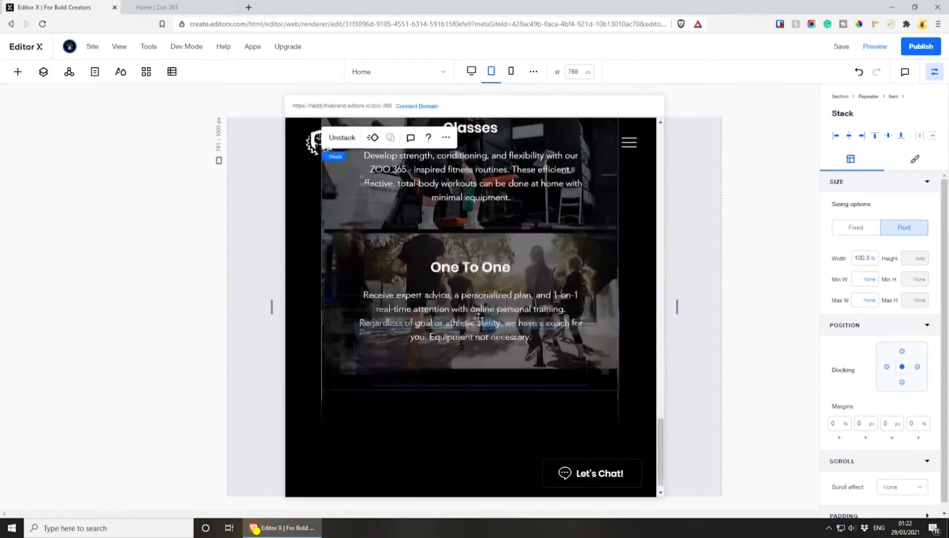
scroll(479, 318, up, 3)
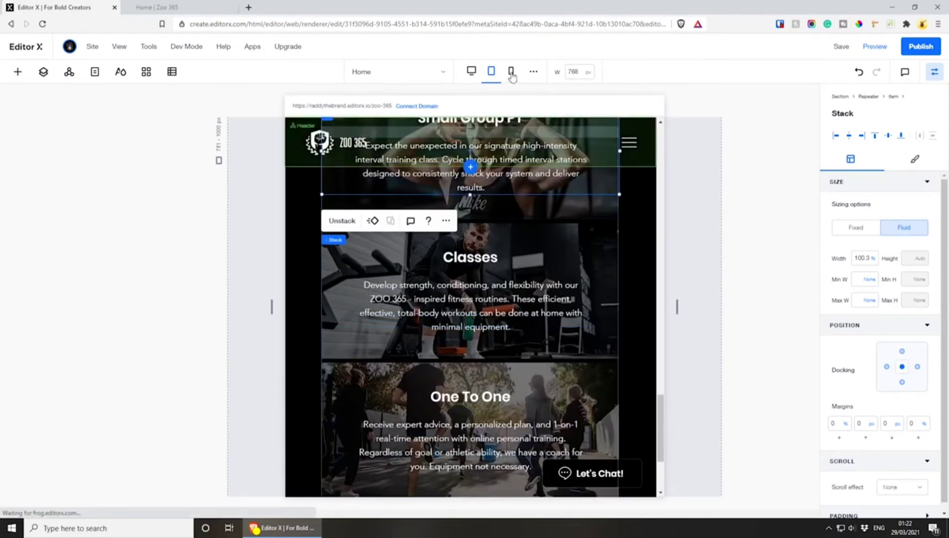
click(511, 73)
scroll(573, 239, up, 2)
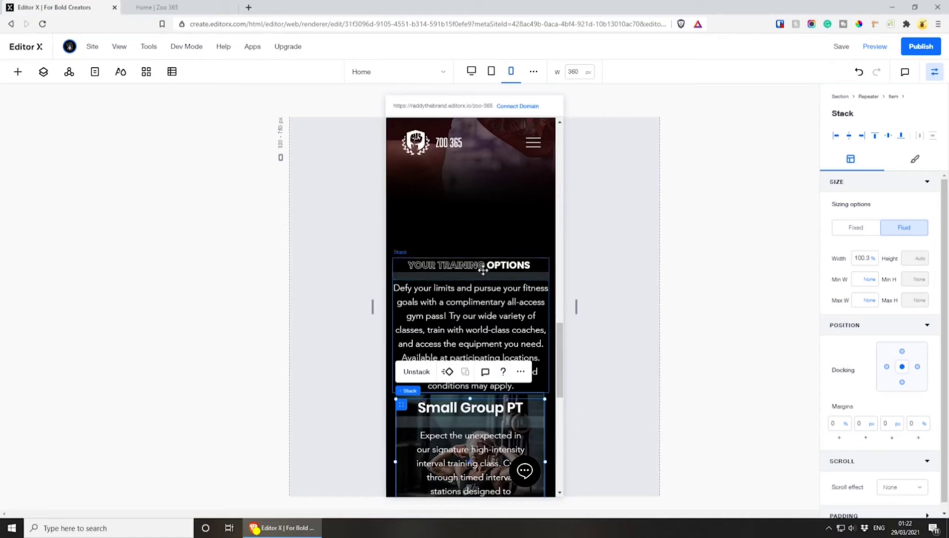
click(487, 302)
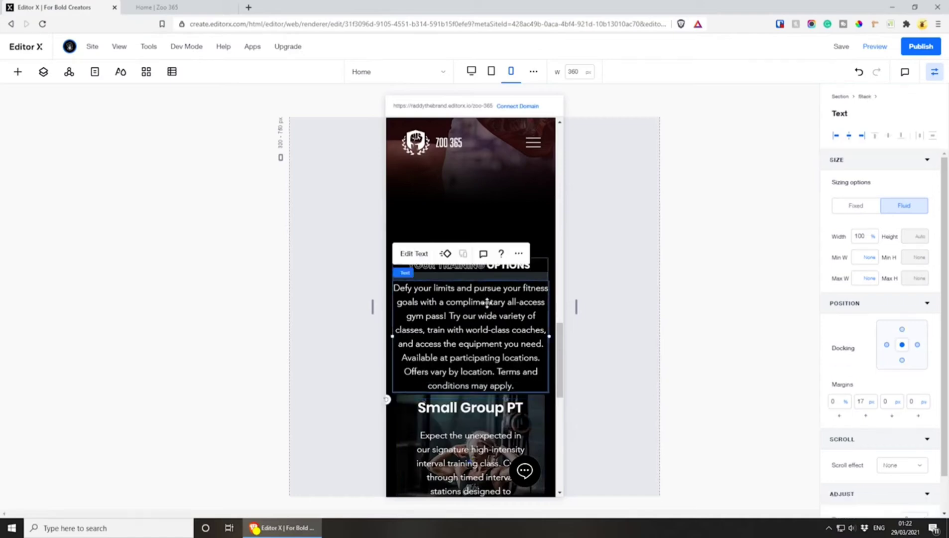
click(415, 252)
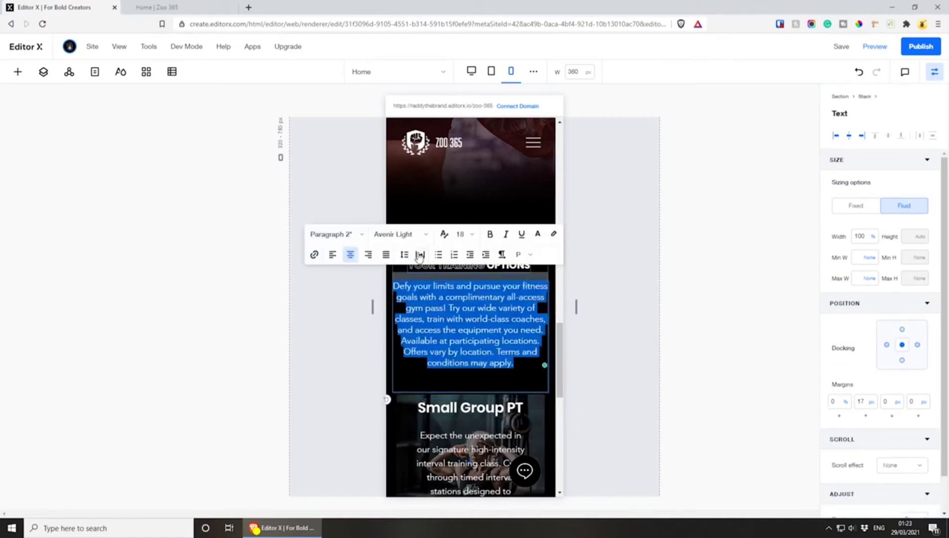
At the desktop breakpoint, set the font size of the "Defy your limits" description to 16
click(471, 71)
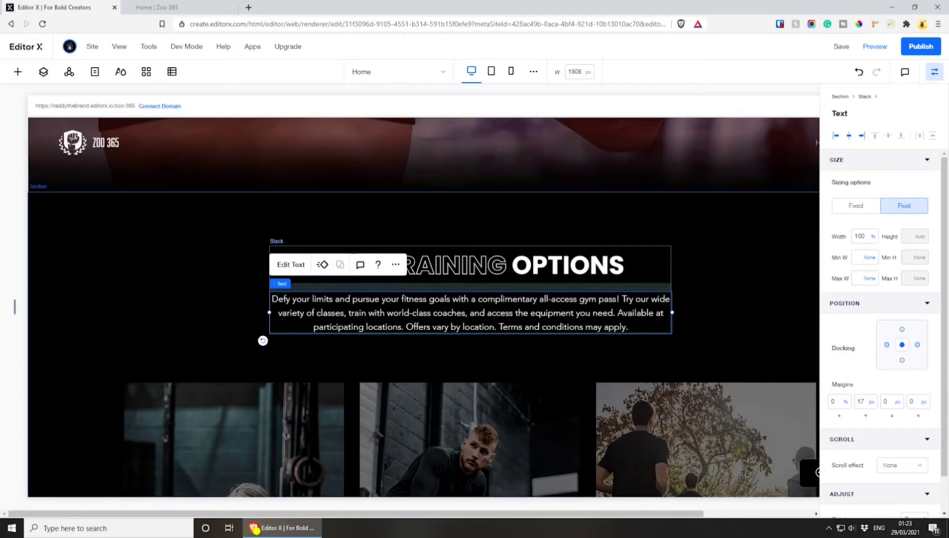
click(401, 326)
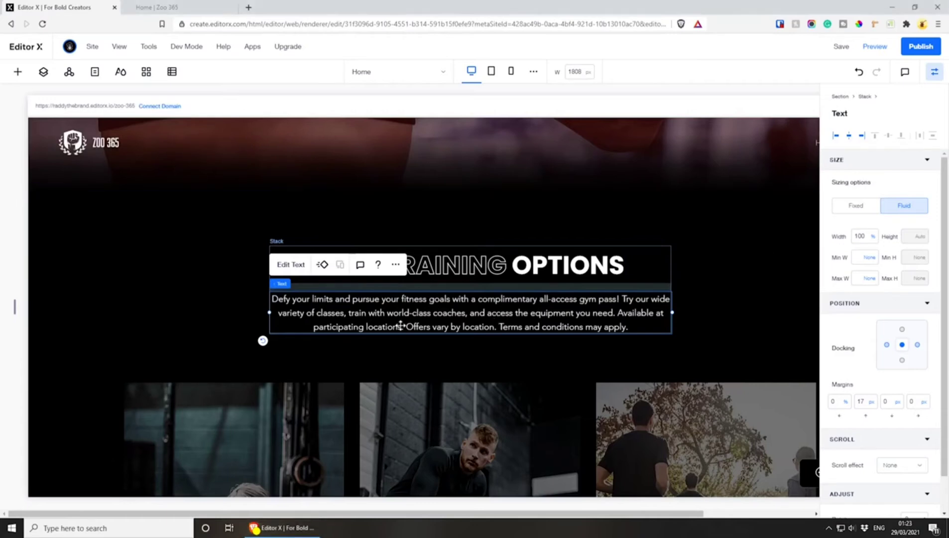
double_click(402, 327)
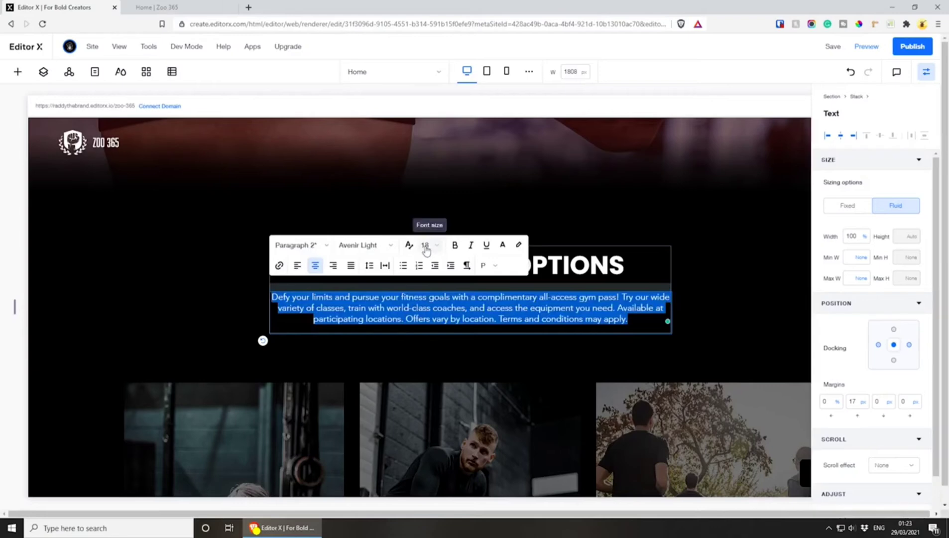
click(425, 246)
text(16)
key(Return)
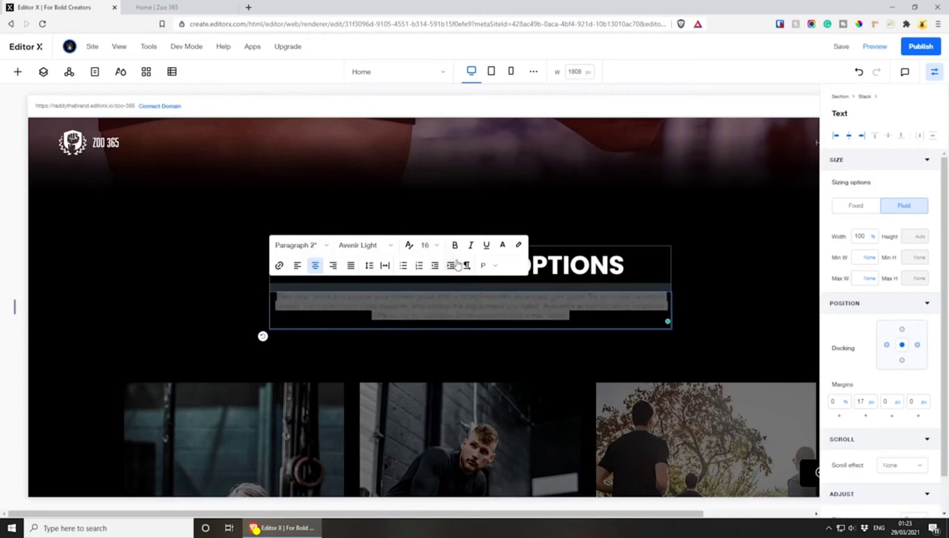
click(750, 309)
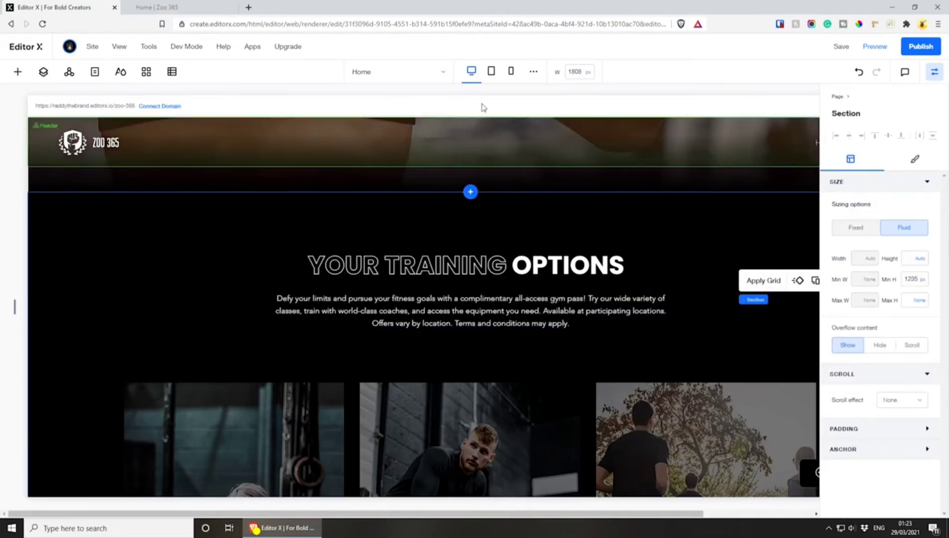
At the mobile breakpoint, enlarge the "Your Training Options" heading graphic to about 99.3% width so it spans its stack
click(491, 71)
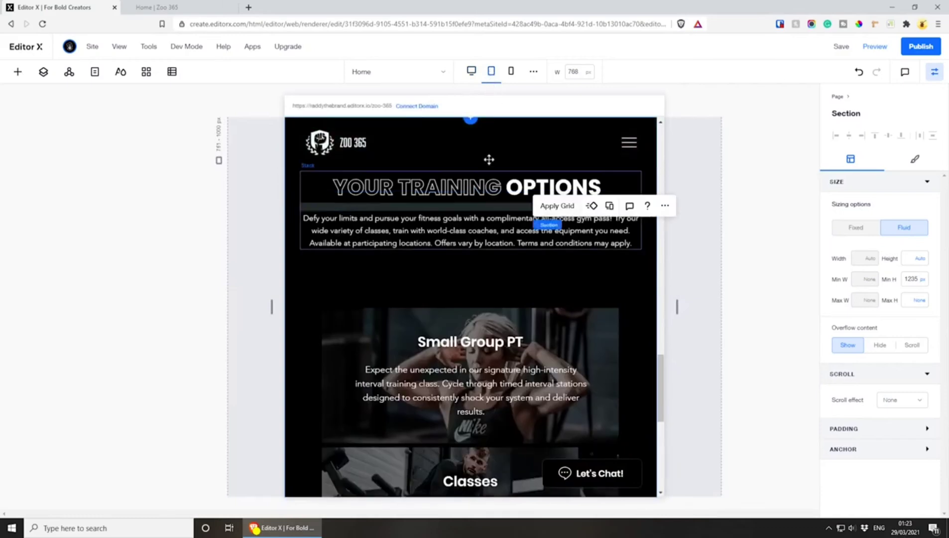
click(511, 71)
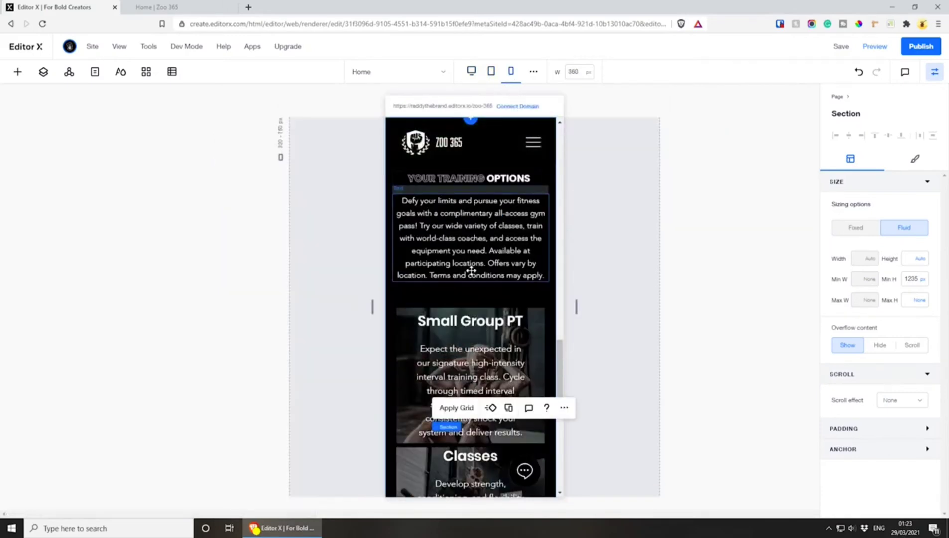
scroll(471, 269, up, 1)
click(466, 231)
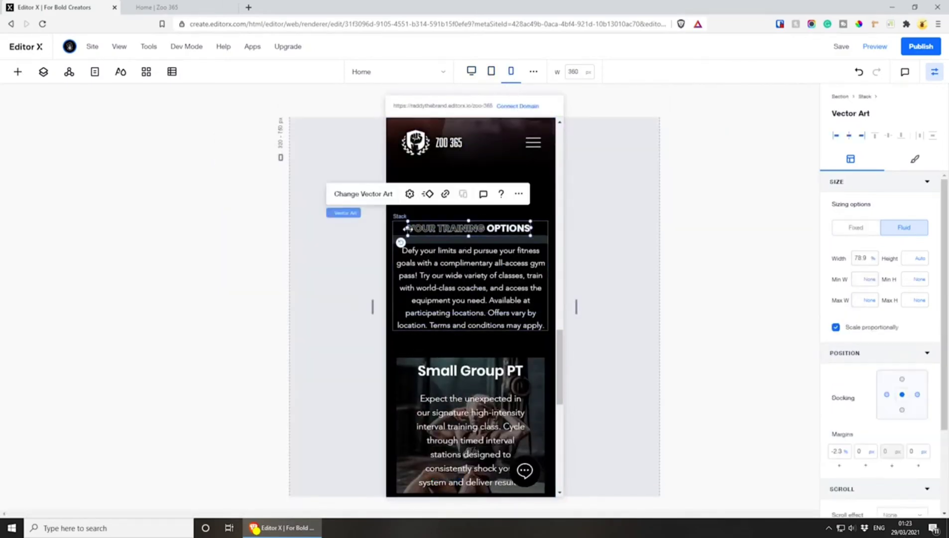
drag(407, 228, 393, 230)
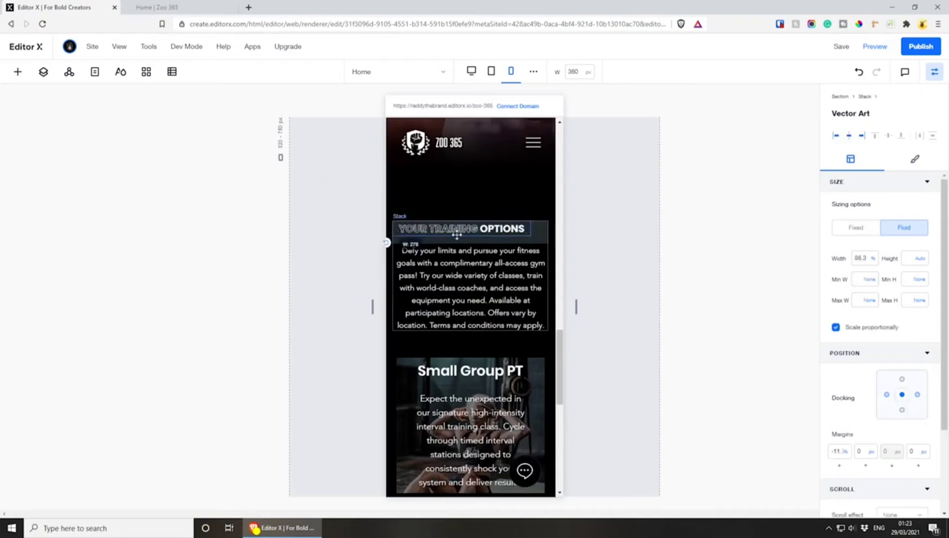
drag(540, 228, 546, 229)
drag(470, 236, 468, 241)
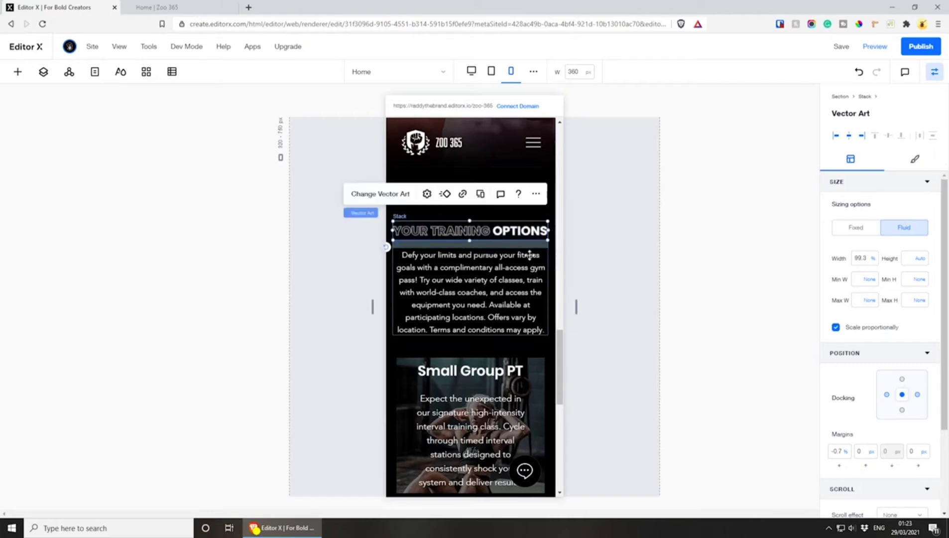
click(597, 246)
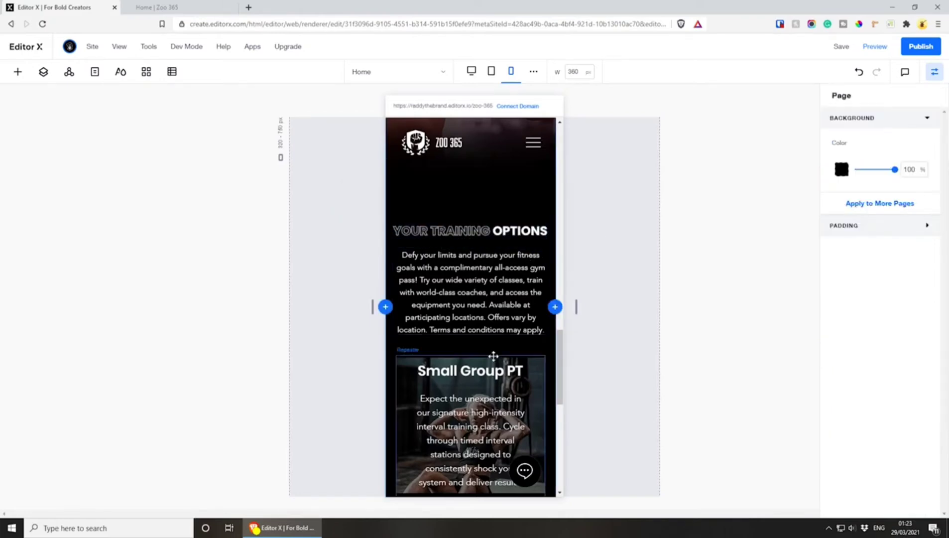
Review the training cards on mobile and try to make the Small Group PT card item taller
scroll(486, 258, down, 3)
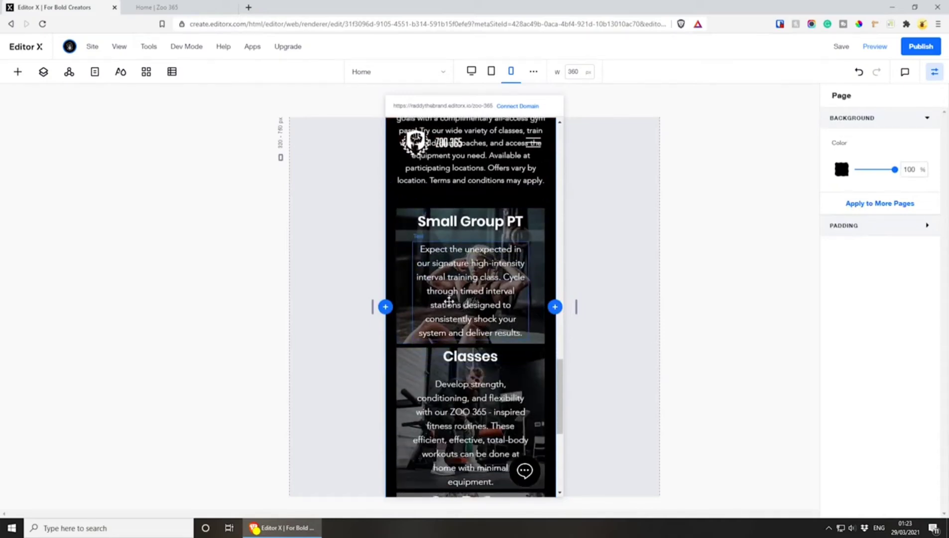
scroll(448, 300, down, 1)
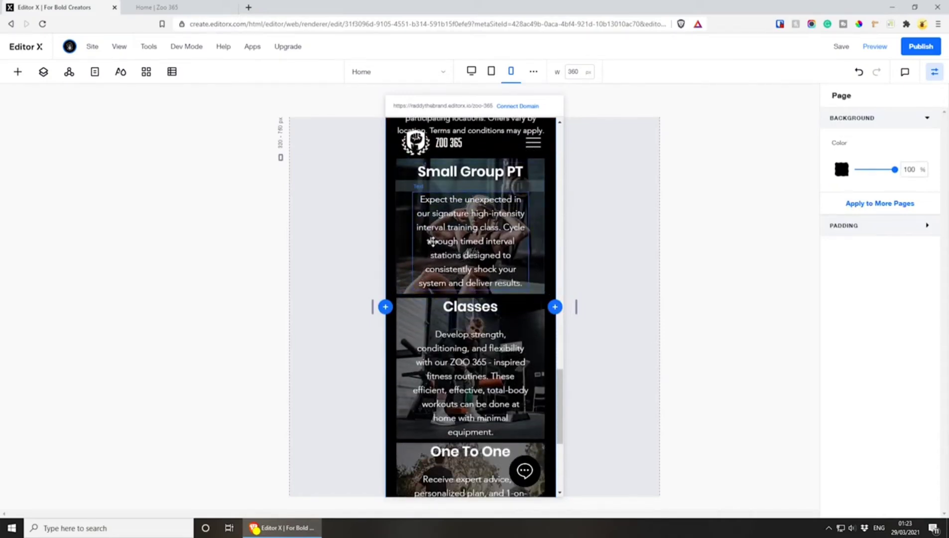
scroll(477, 268, up, 1)
click(523, 272)
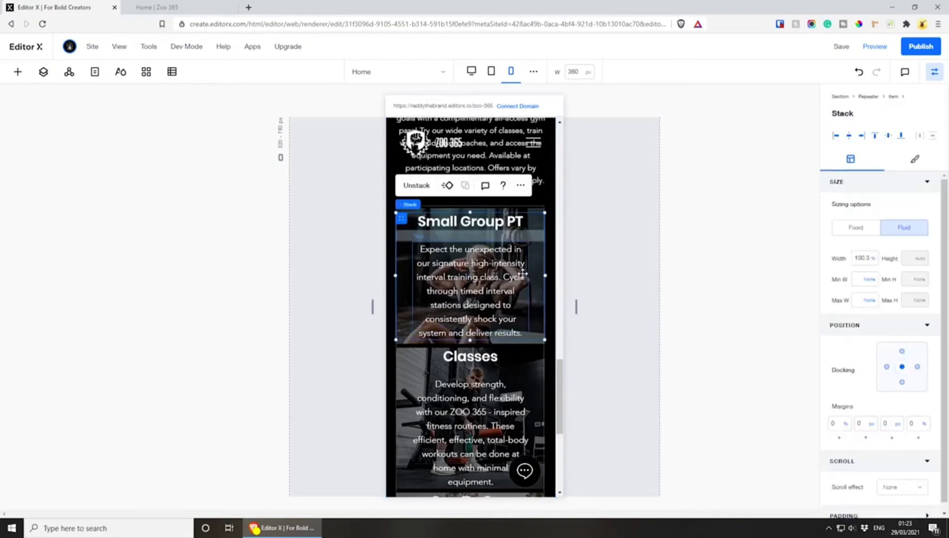
mouse_move(409, 211)
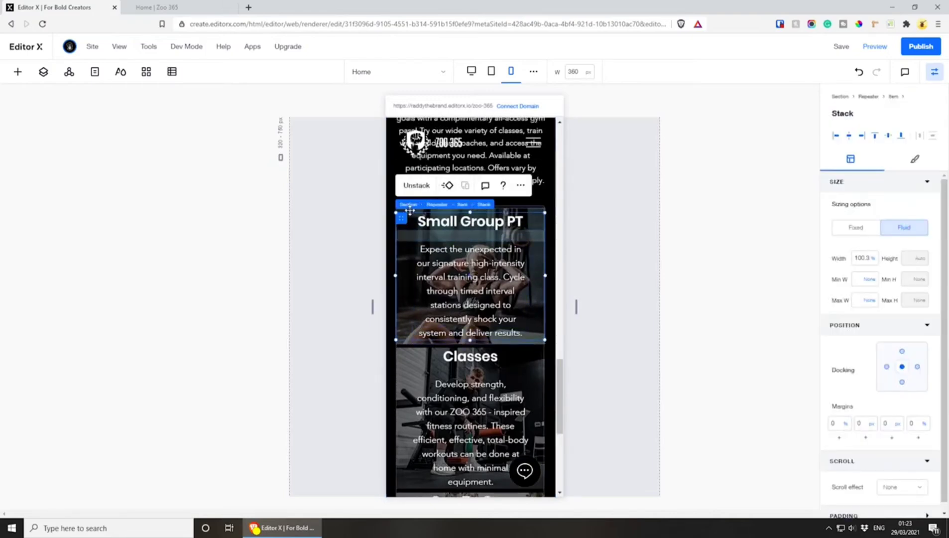
click(463, 205)
drag(471, 342, 473, 361)
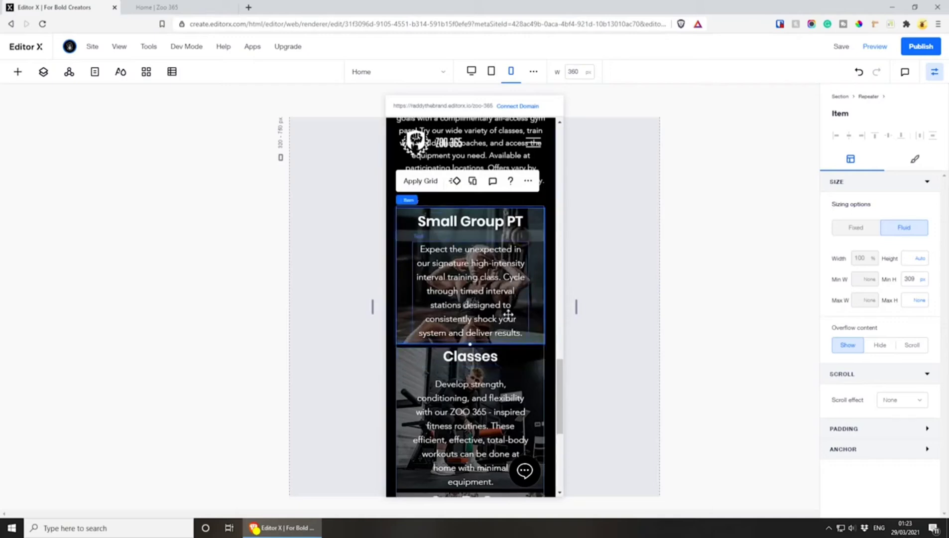
Widen the Small Group PT card's description to about 92.8% on mobile and set its left margin to 0%
click(521, 290)
drag(528, 292, 540, 292)
drag(411, 288, 400, 290)
click(841, 405)
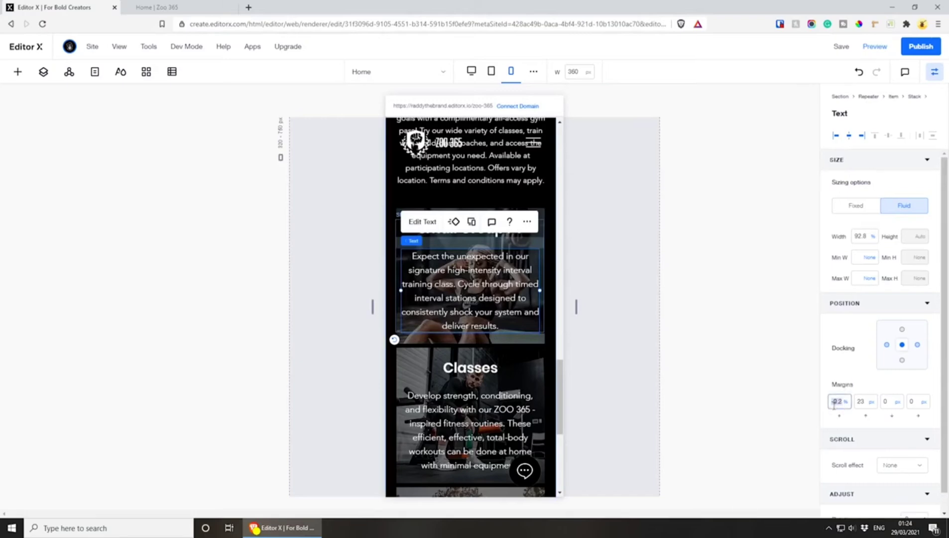
text(0)
key(Return)
Check the card descriptions on mobile and the cards at the desktop breakpoint, and save the site
scroll(495, 264, down, 5)
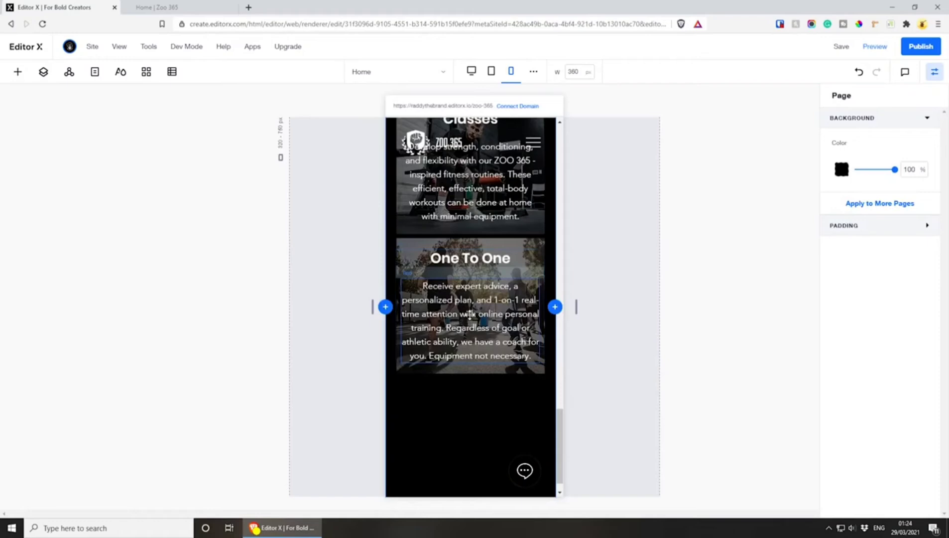
scroll(469, 313, up, 5)
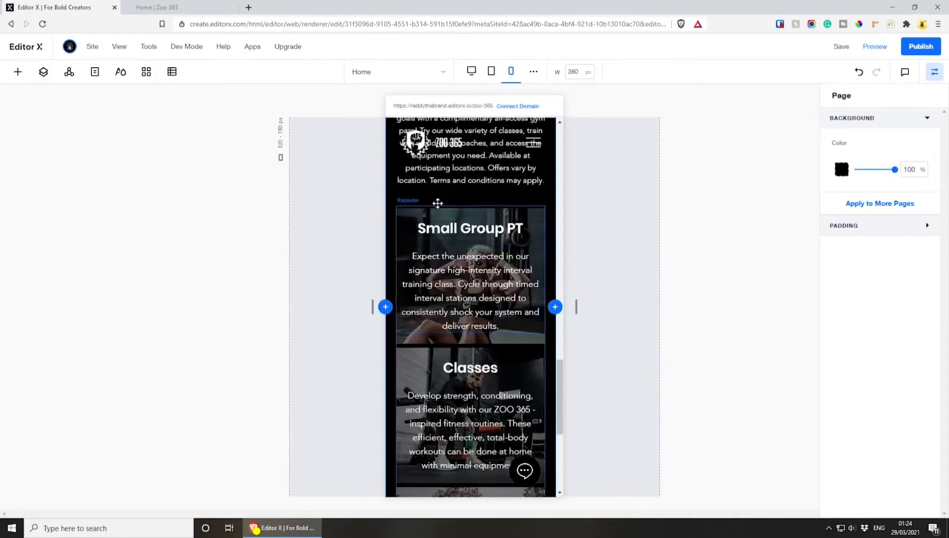
click(447, 313)
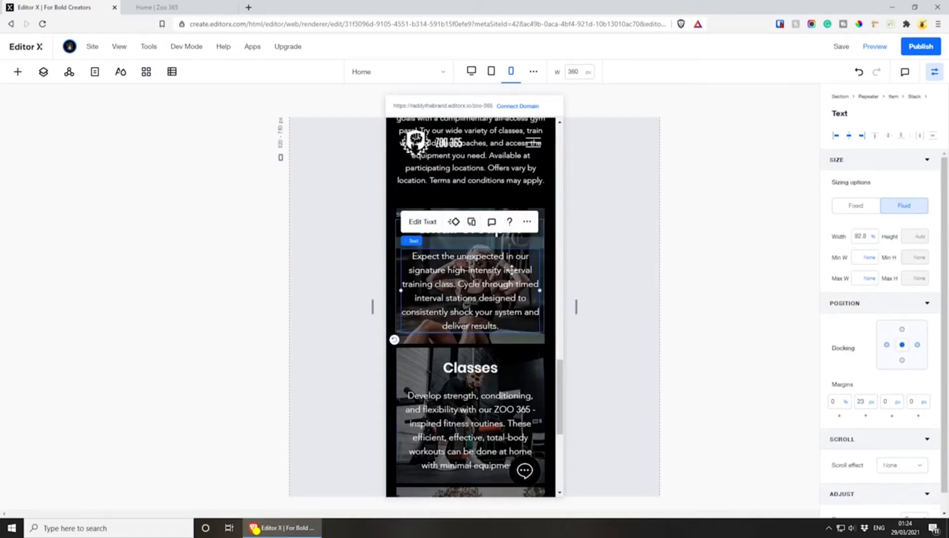
click(422, 221)
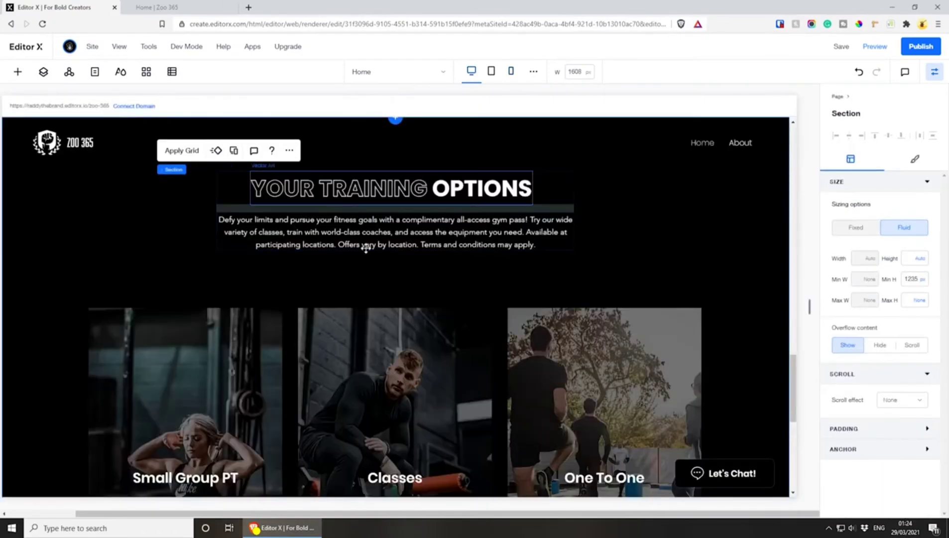
scroll(376, 263, down, 5)
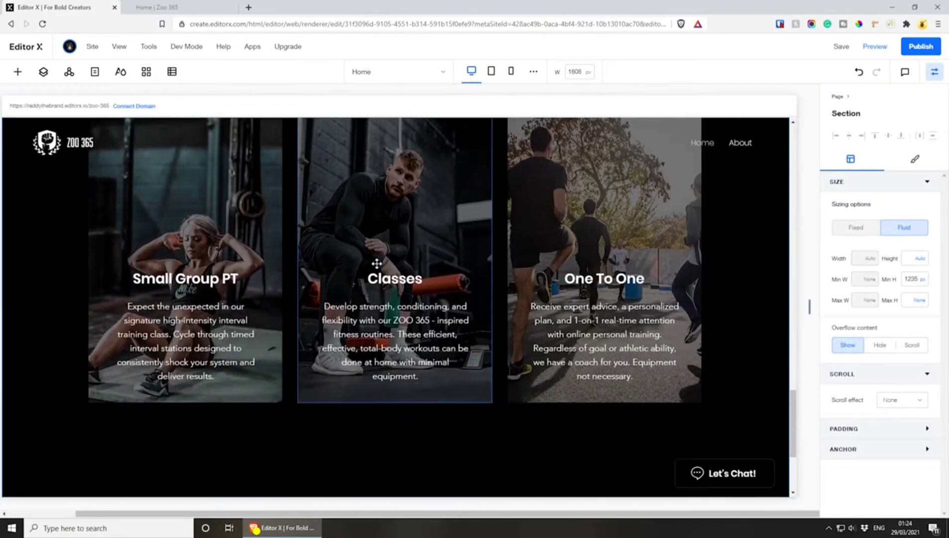
click(841, 46)
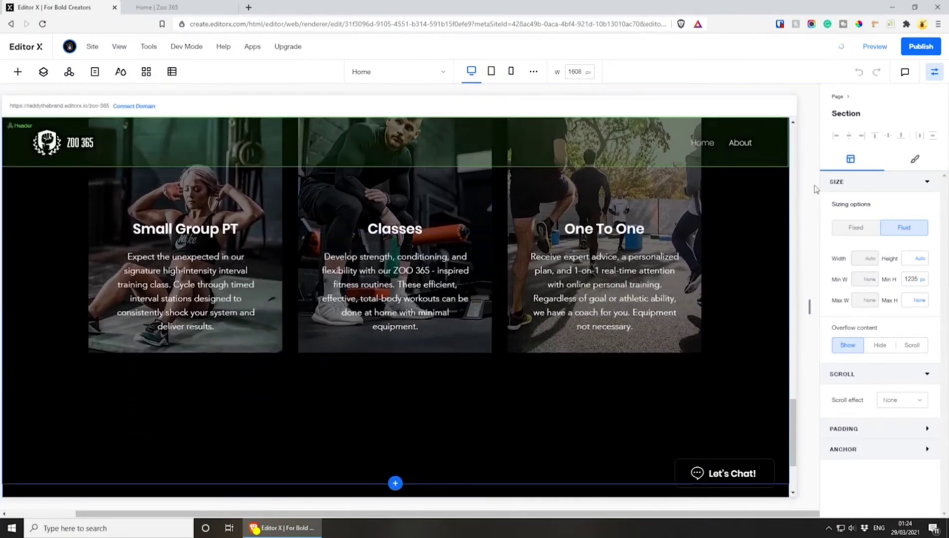
At the desktop breakpoint, reduce the training options section's minimum height to 1099 px to trim the empty space below the cards
scroll(548, 378, down, 2)
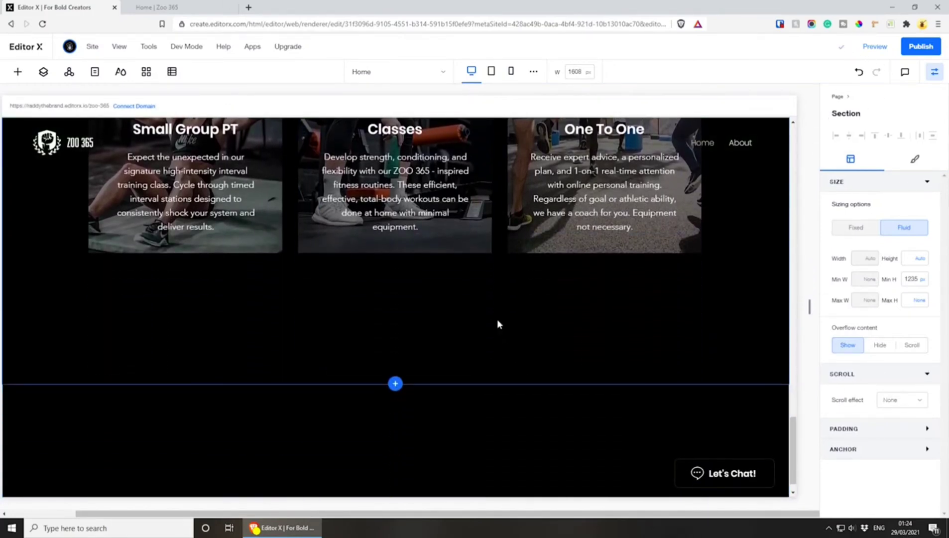
scroll(643, 408, up, 1)
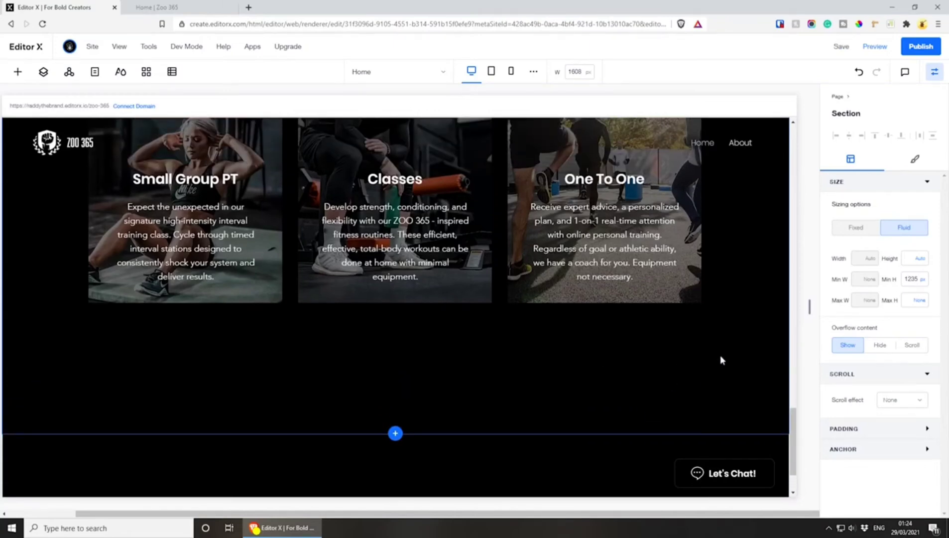
click(909, 279)
click(730, 337)
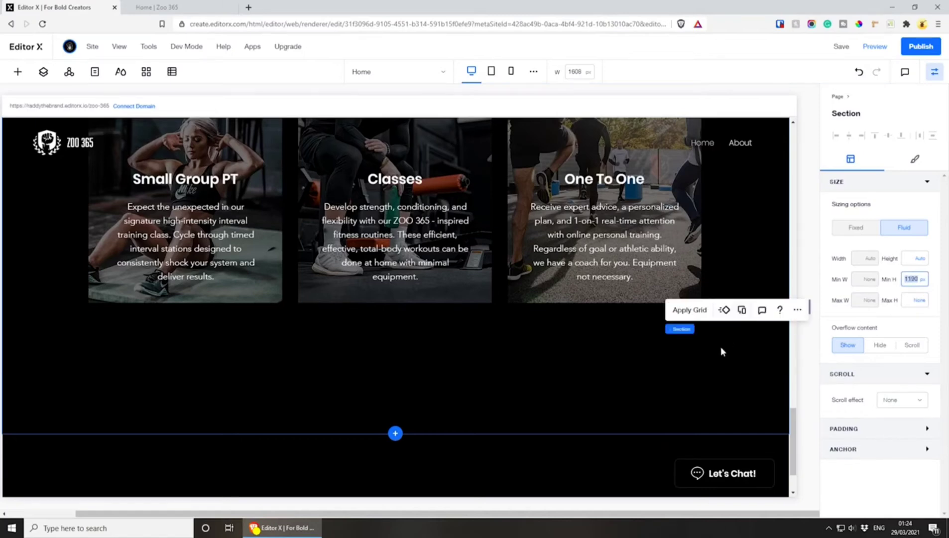
key(Return)
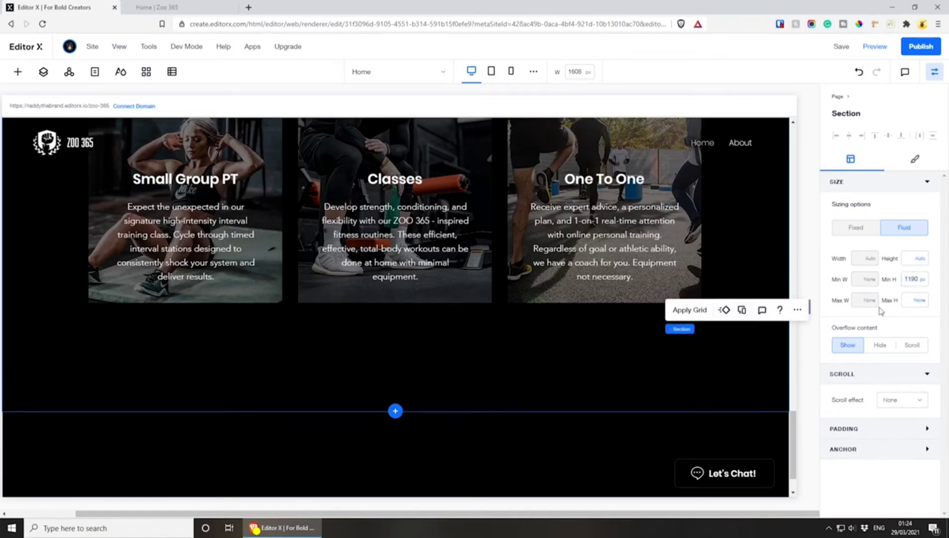
key(Return)
click(914, 283)
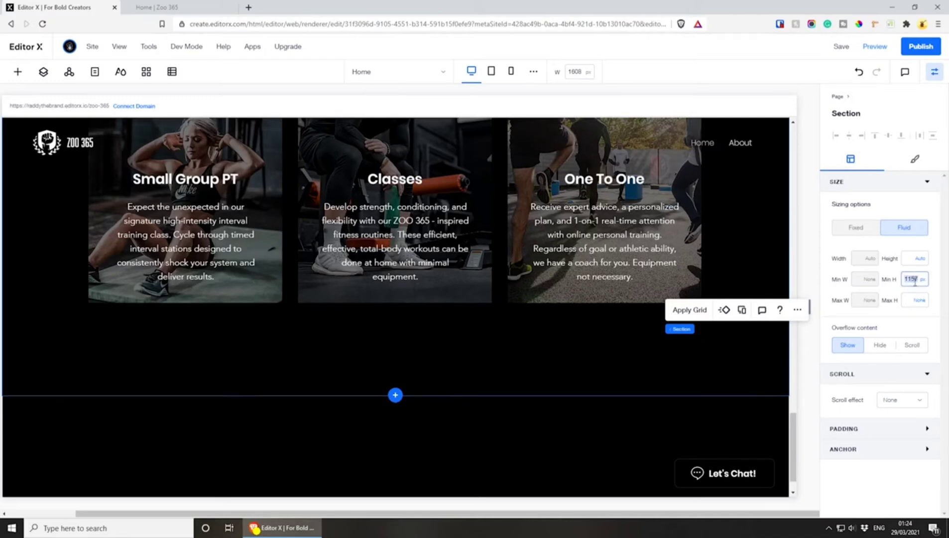
text(1116)
key(Return)
click(911, 282)
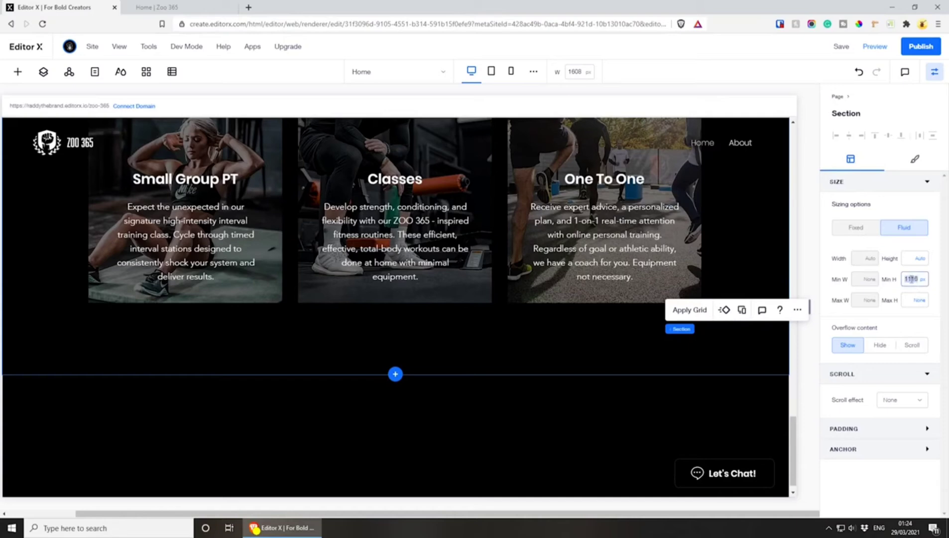
text(1099)
key(Return)
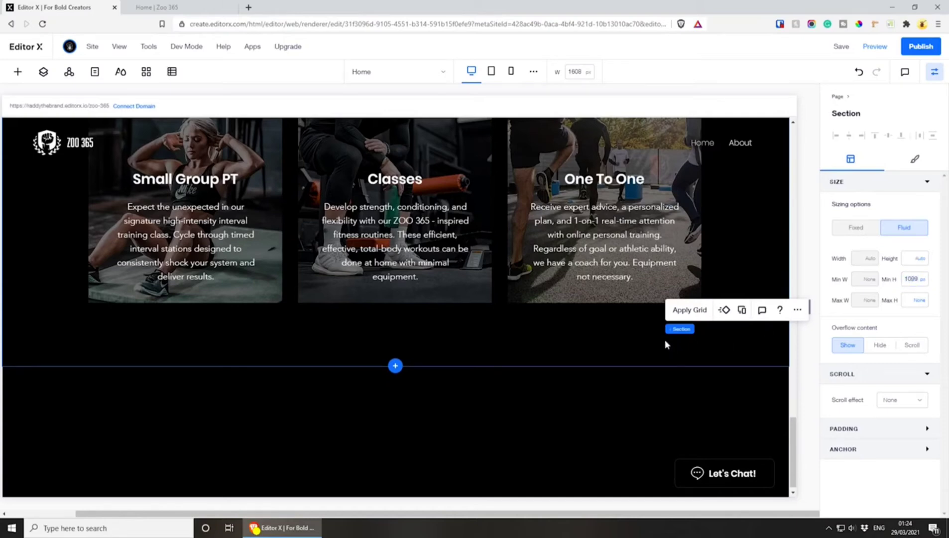
At the tablet breakpoint, set the training options section's minimum height to 1170 px
click(491, 72)
scroll(497, 313, up, 3)
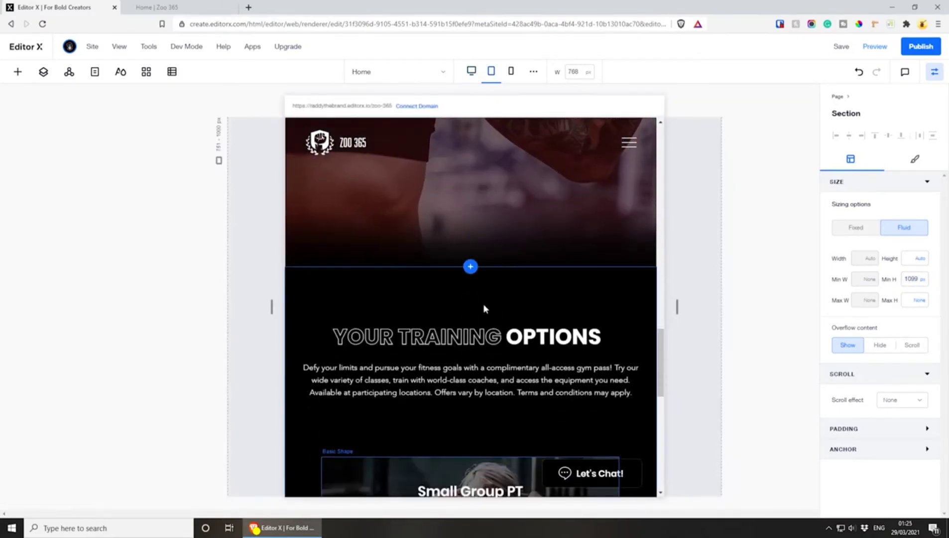
scroll(482, 303, down, 5)
click(914, 279)
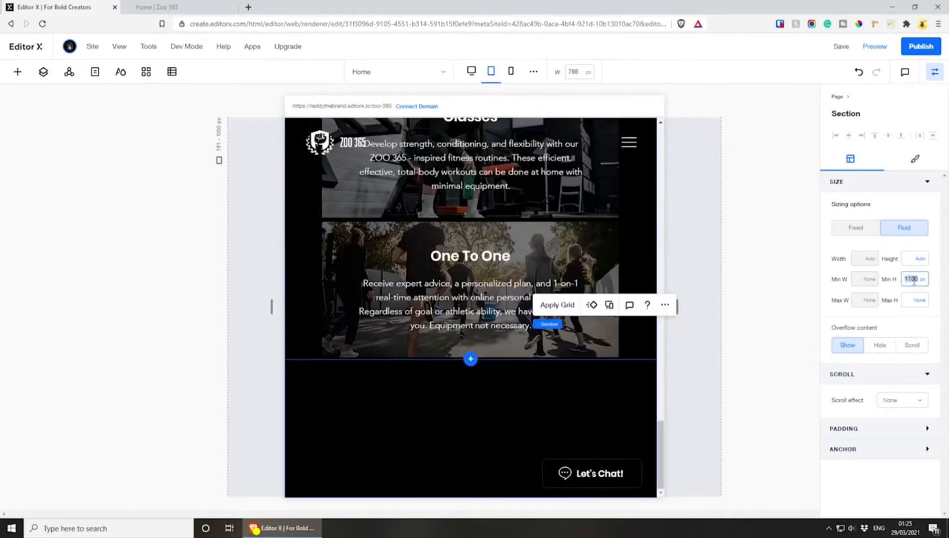
key(Down)
key(Down)
key(Down)
key(Down)
key(Down)
key(Down)
Move the tablet cards repeater up closer to the description and set the section's minimum height to 1219 px
scroll(553, 339, up, 5)
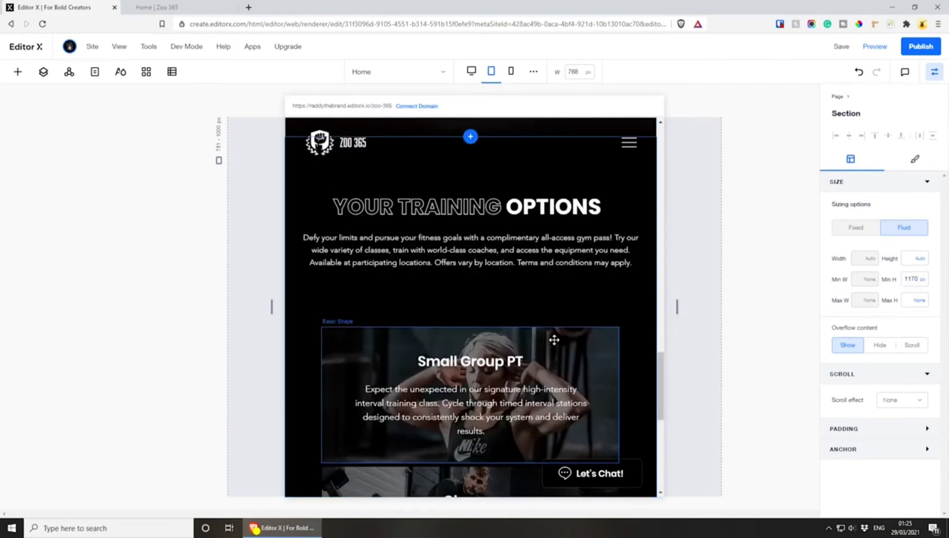
click(334, 328)
click(355, 318)
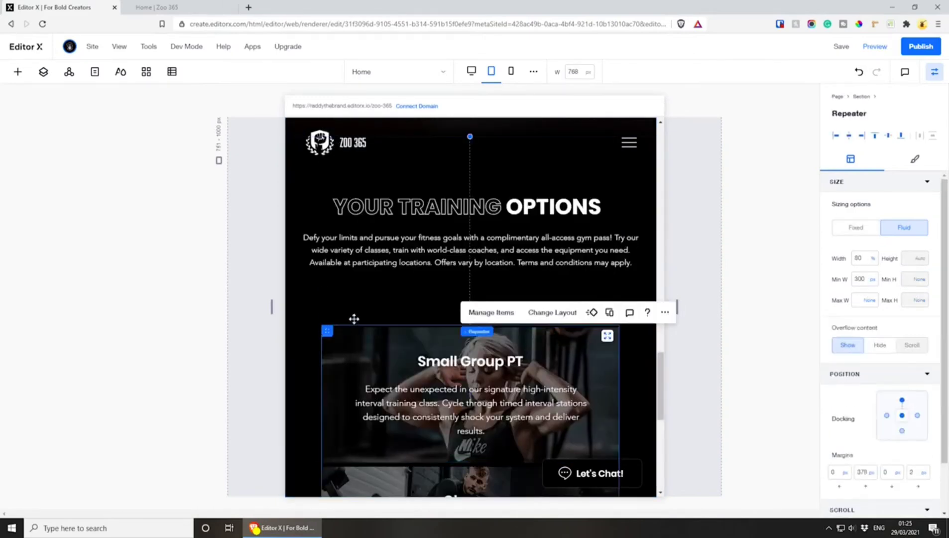
drag(328, 326, 328, 303)
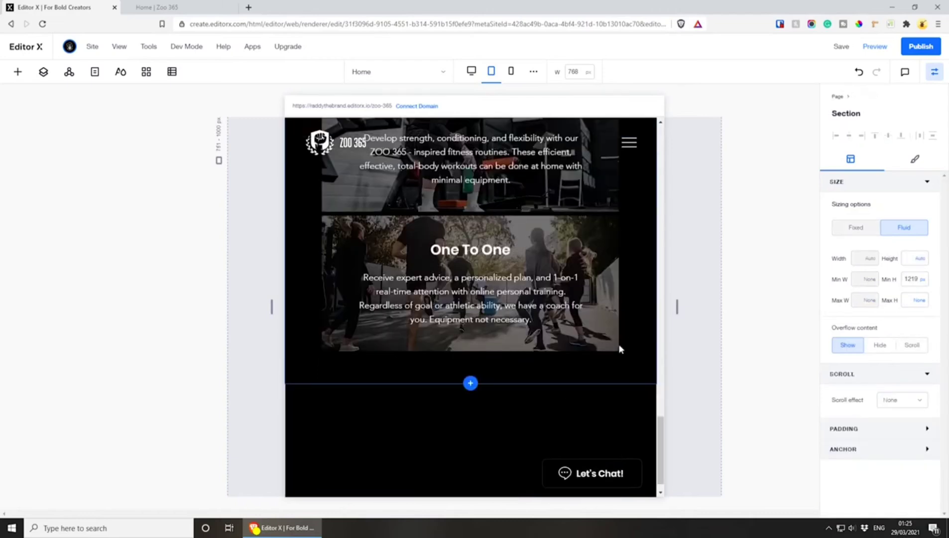
scroll(549, 395, up, 1)
scroll(549, 391, down, 1)
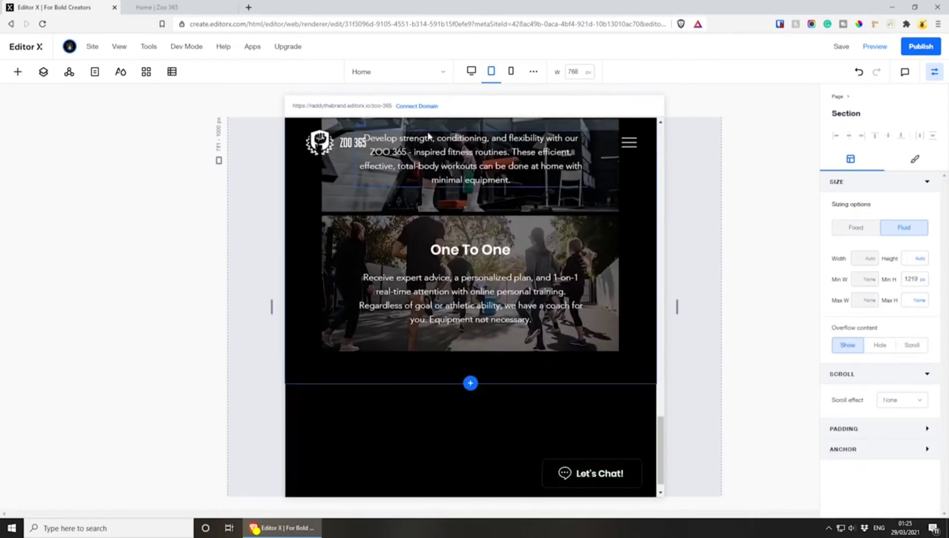
Check the cards on desktop, then switch to Adobe XD and examine the Gym design's "Let's Get Started" section below the training cards
click(471, 70)
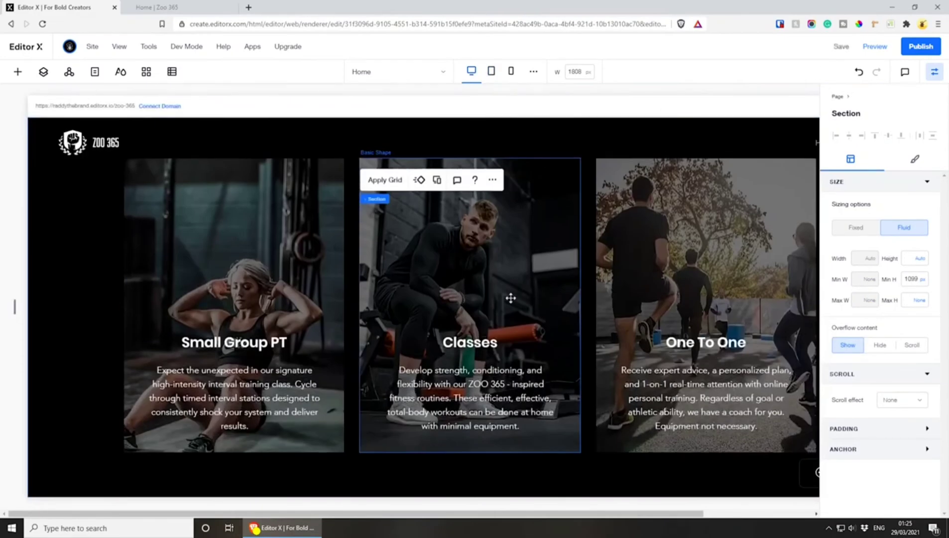
click(575, 71)
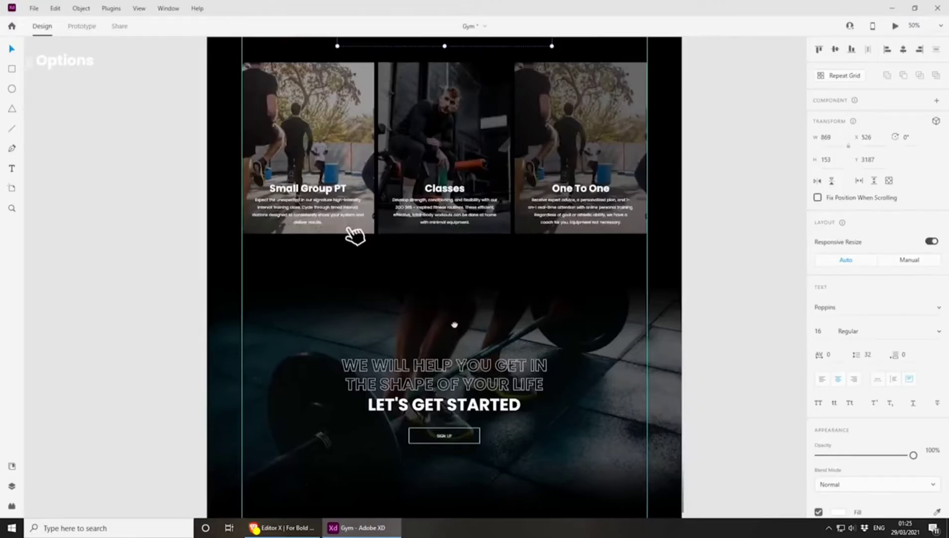
scroll(356, 233, down, 3)
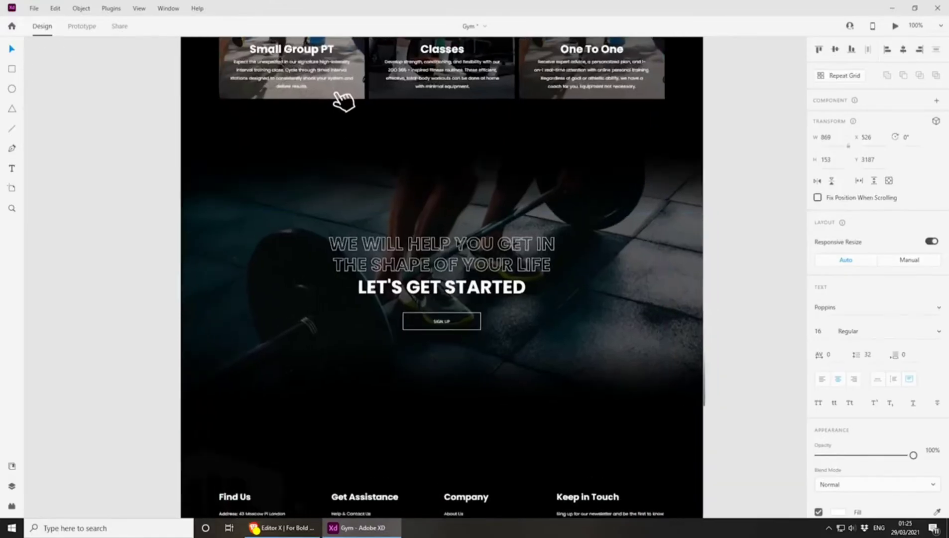
scroll(402, 279, up, 2)
key(ctrl+minus)
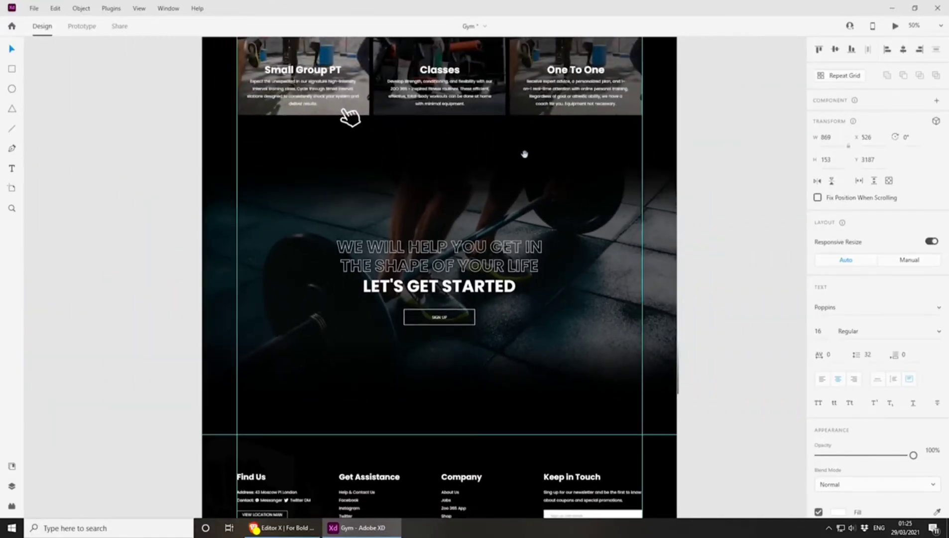
drag(525, 153, 531, 257)
scroll(531, 257, up, 8)
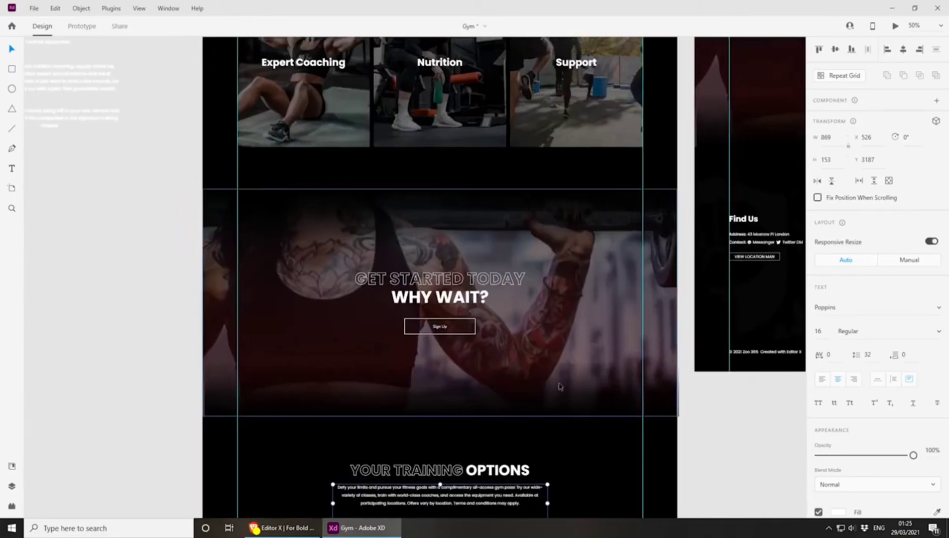
drag(516, 439, 510, 131)
drag(488, 383, 508, 104)
key(ctrl+plus)
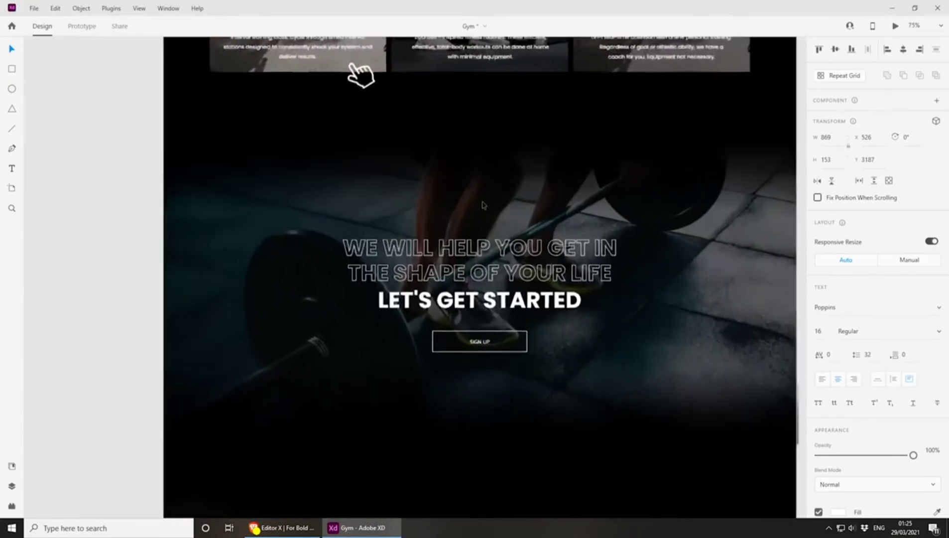
Move the 60% black overlay rectangle off the "Let's Get Started" barbell image onto the empty pasteboard beside the artboard
drag(320, 316, 409, 225)
key(ctrl+minus)
drag(330, 244, 193, 245)
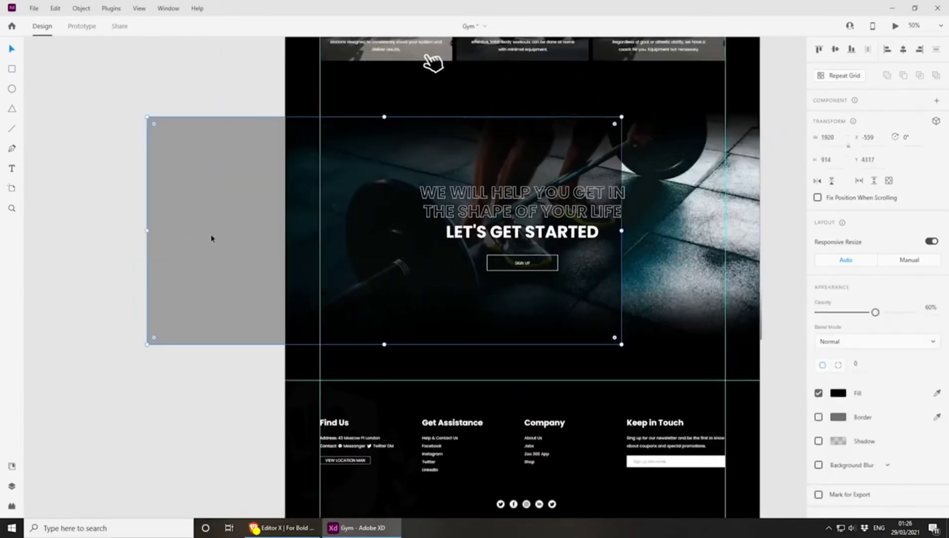
drag(268, 220, 141, 230)
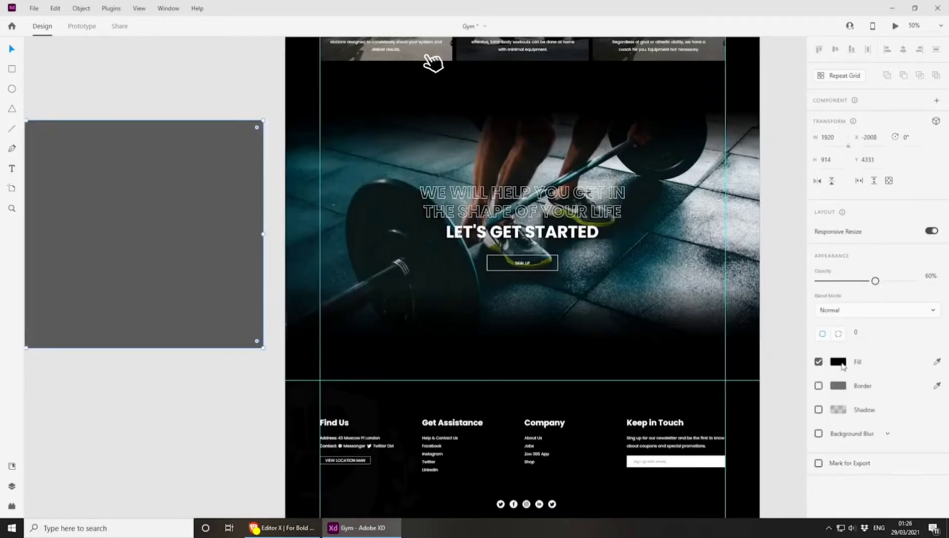
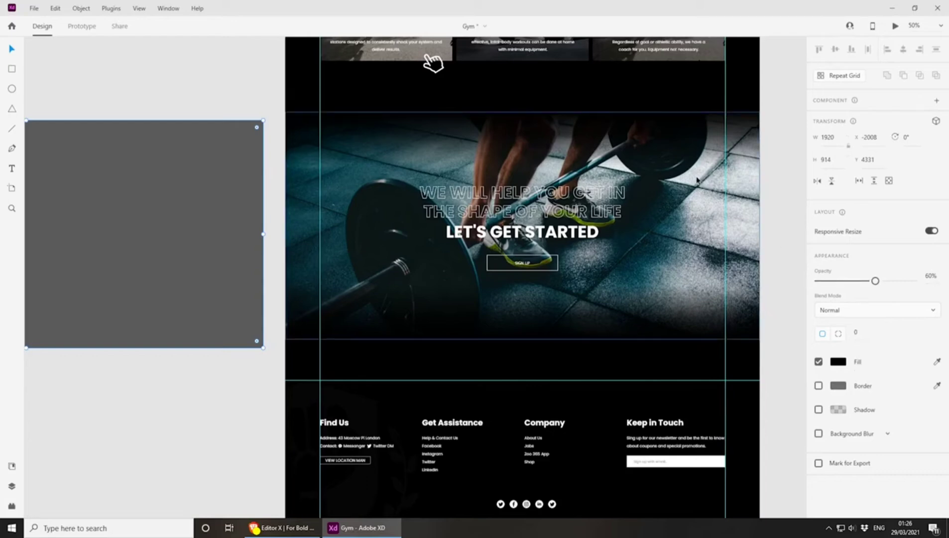
Move the barbell image down to Y 4478 in the Gym design and switch to Editor X
drag(697, 180, 699, 225)
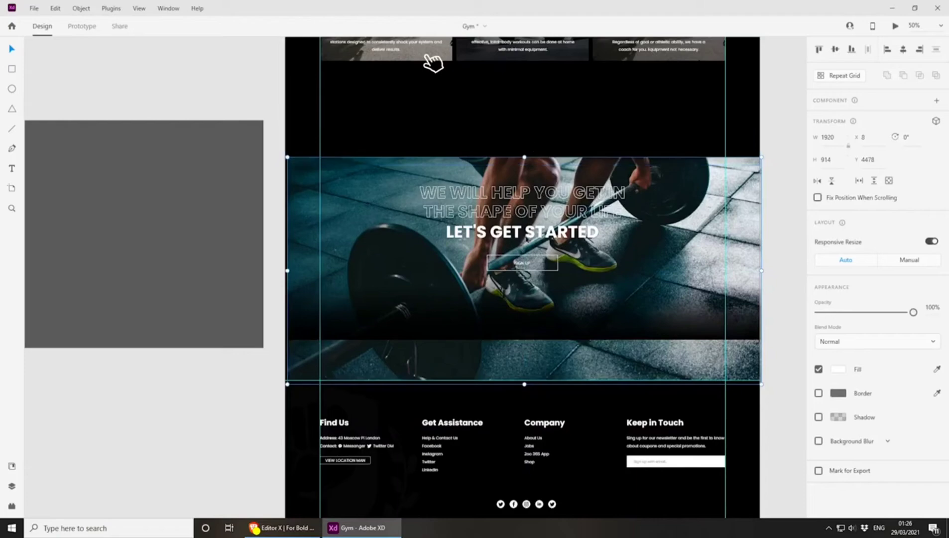
click(288, 532)
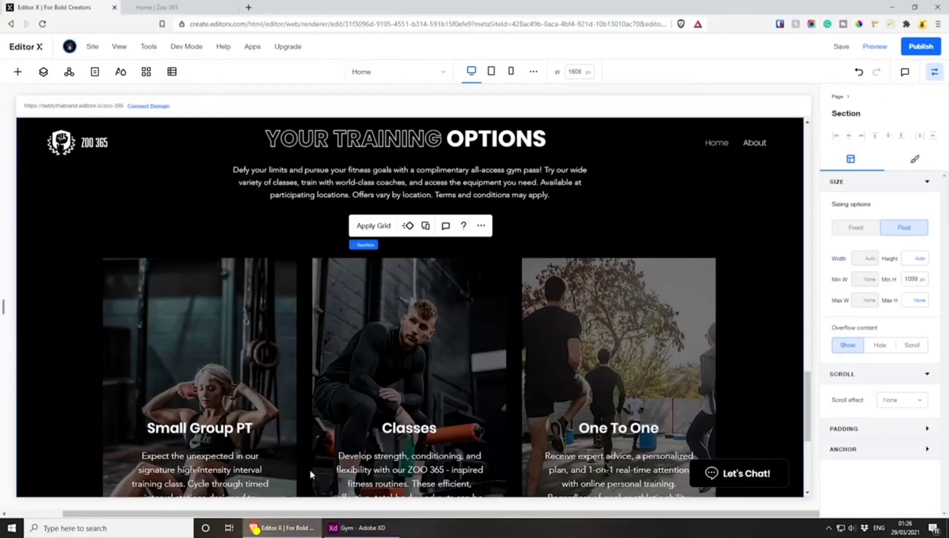
Duplicate the "Get Started Today" section and place the copy between the Training Options section and the Footer
scroll(339, 271, up, 10)
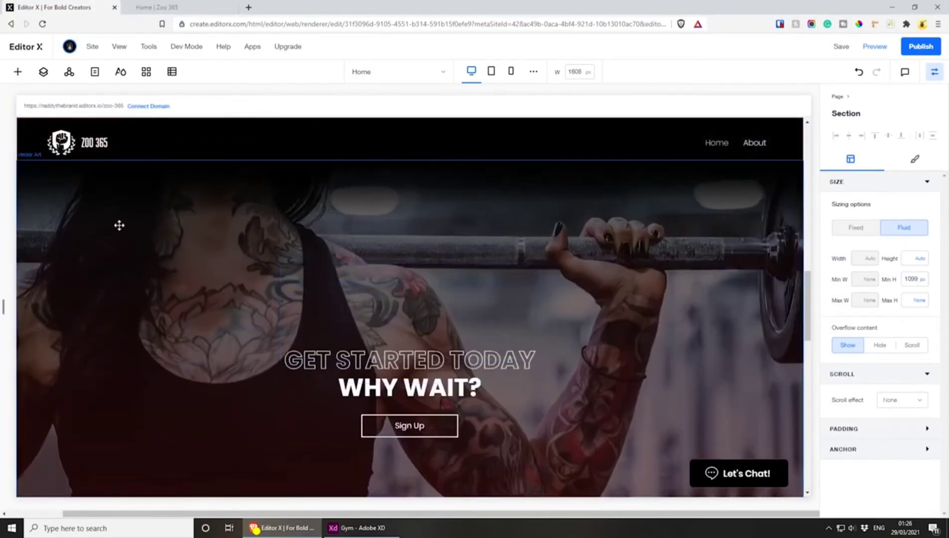
click(44, 71)
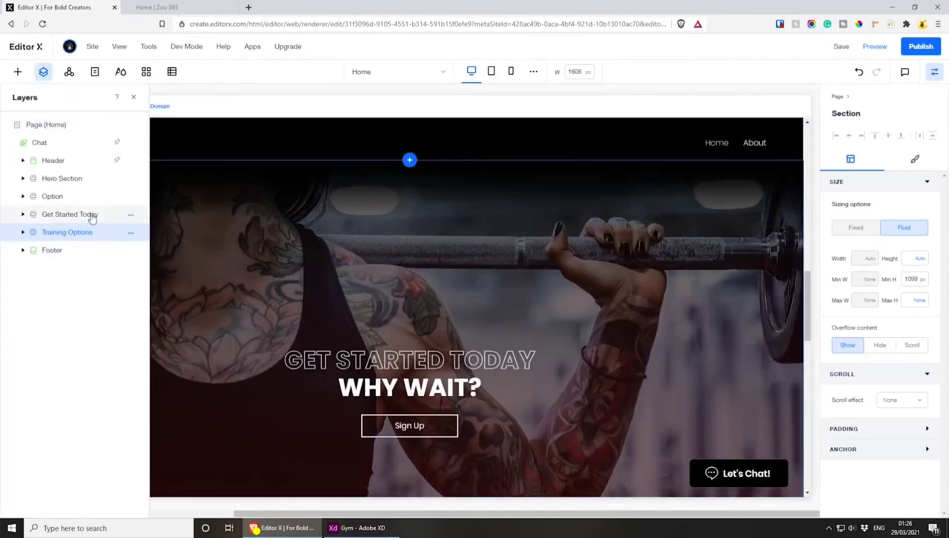
click(131, 215)
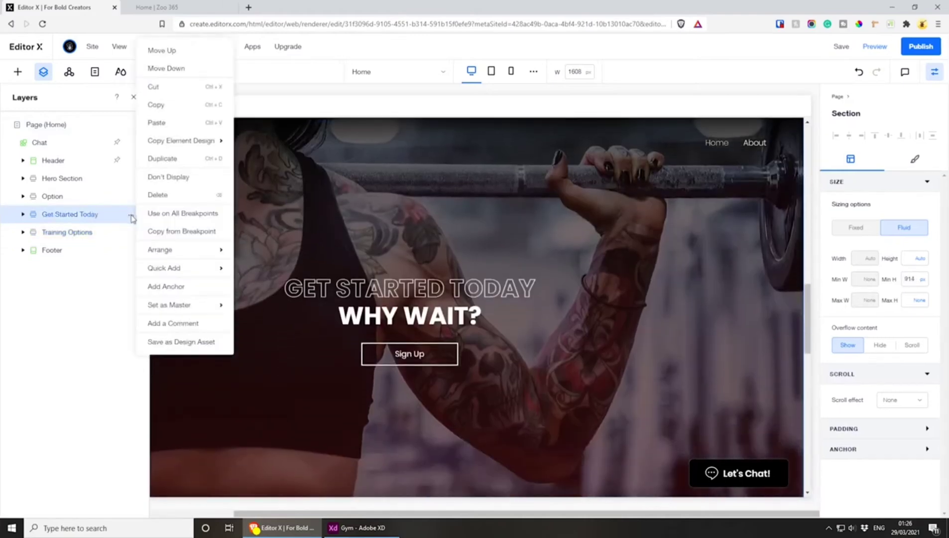
click(187, 159)
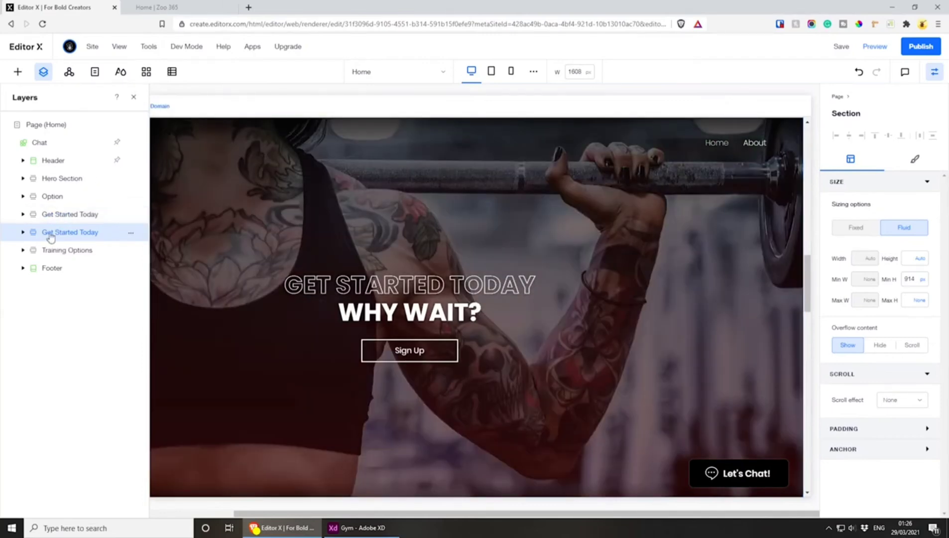
drag(50, 235, 54, 256)
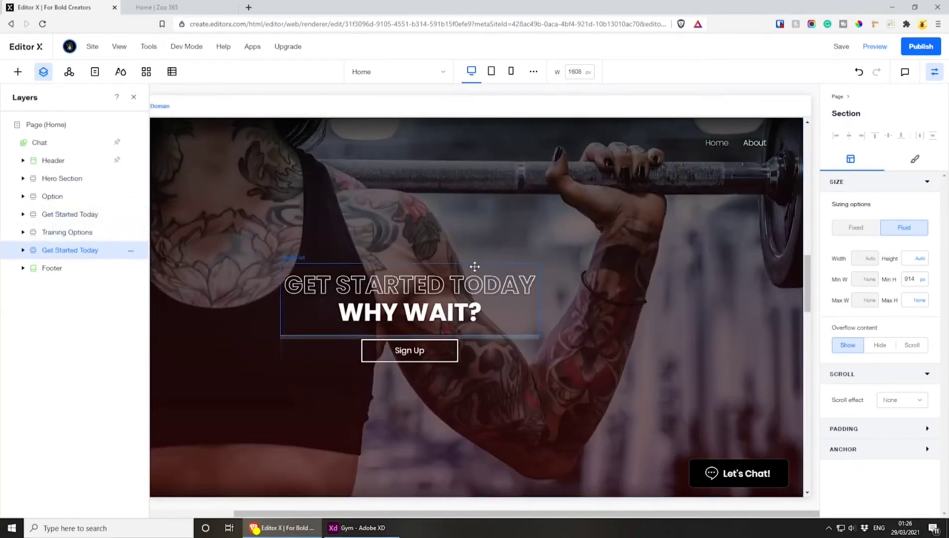
scroll(474, 268, down, 10)
scroll(475, 267, down, 4)
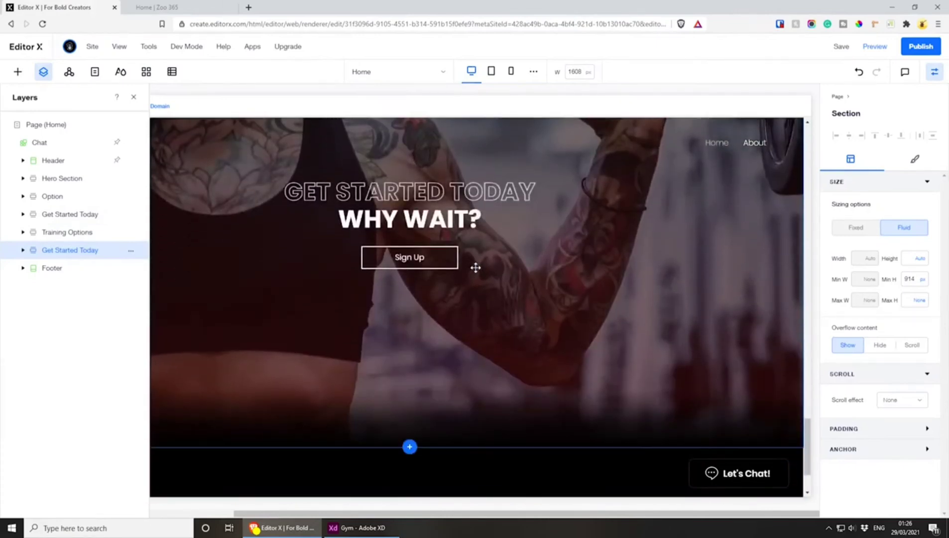
click(44, 72)
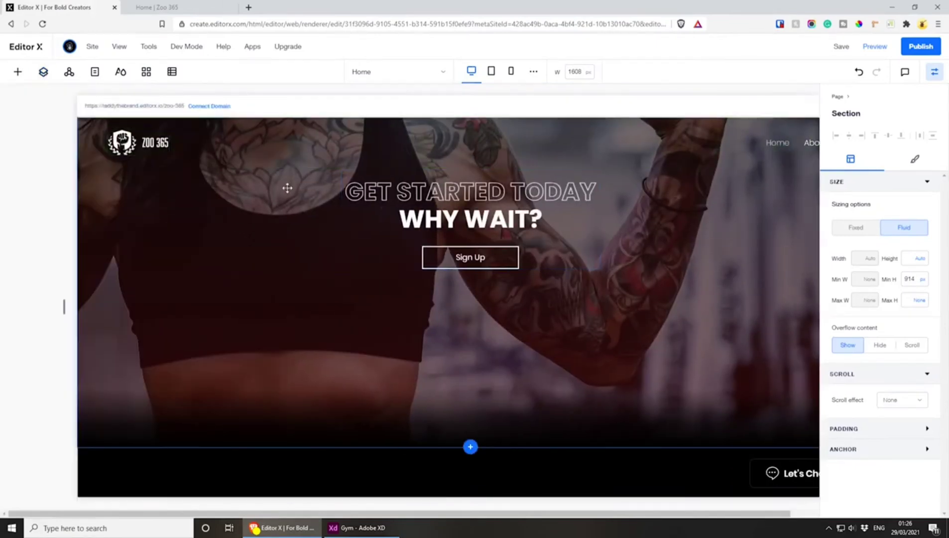
scroll(470, 348, up, 3)
scroll(475, 332, down, 2)
scroll(475, 332, right, 2)
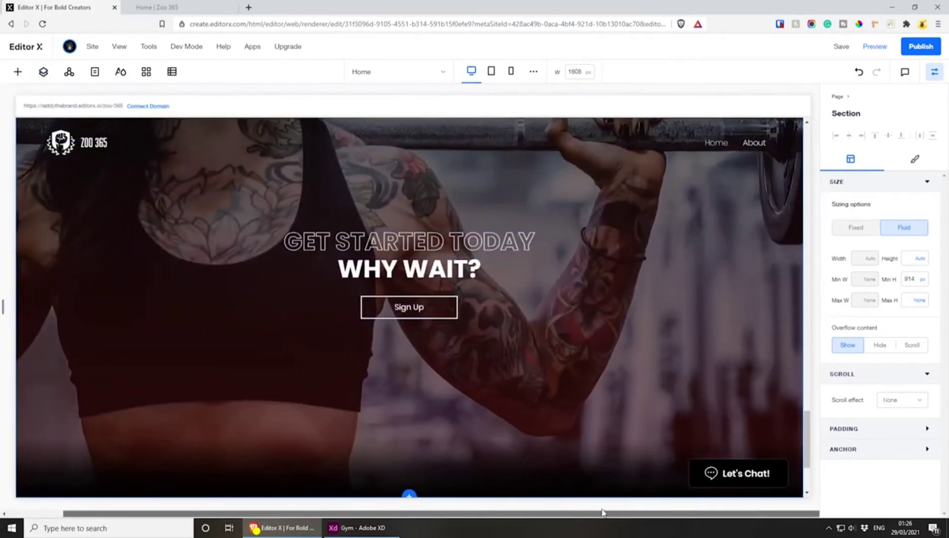
click(43, 72)
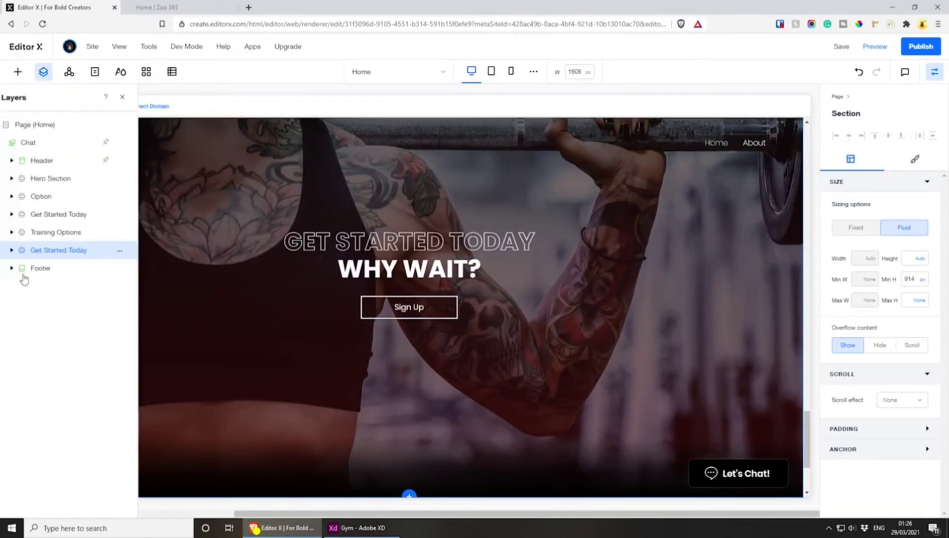
click(23, 250)
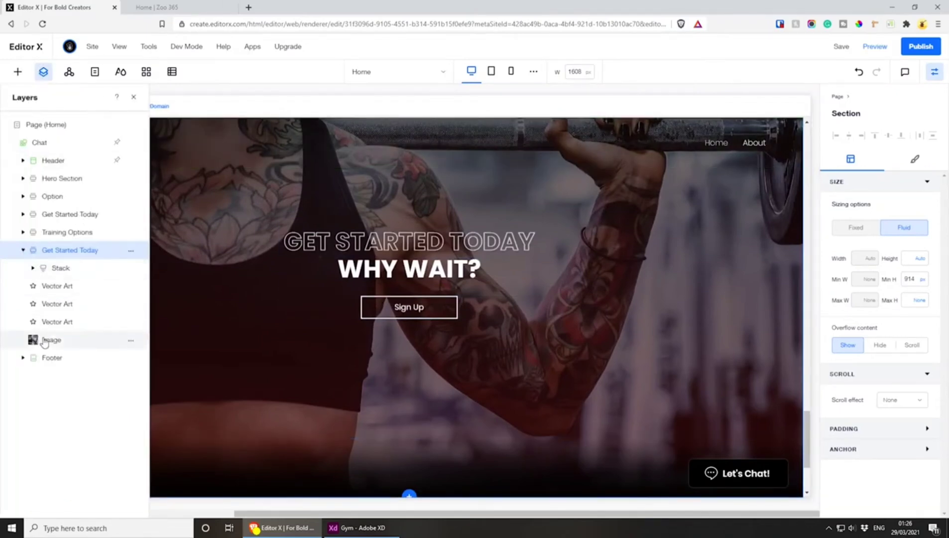
click(60, 340)
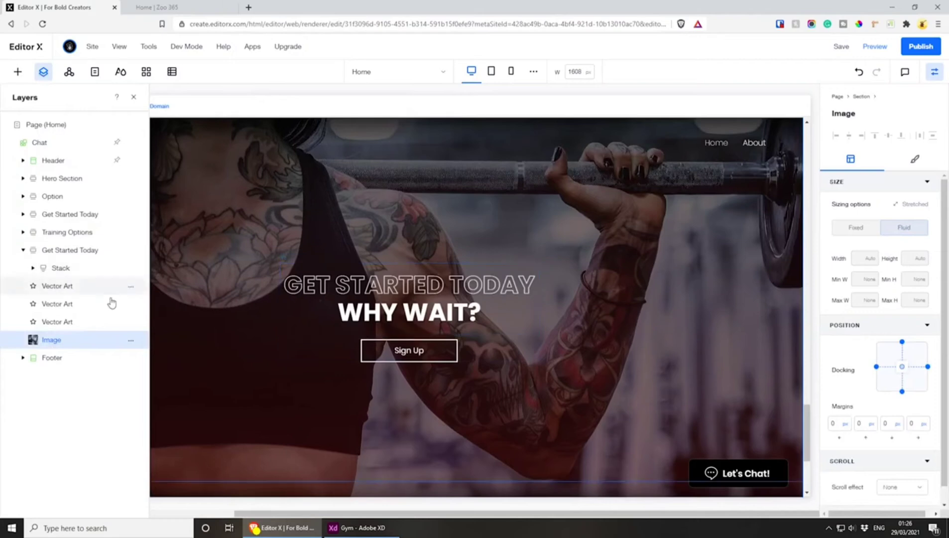
click(134, 97)
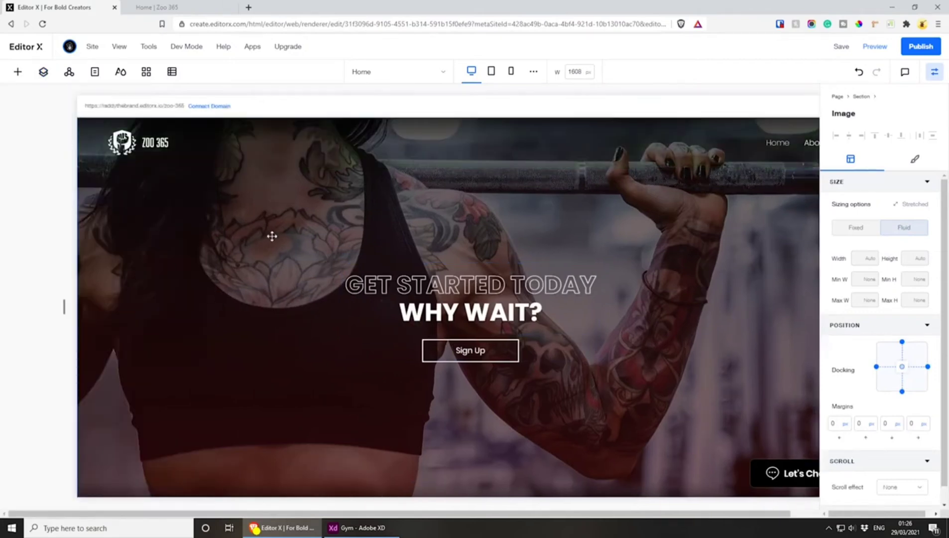
click(307, 379)
mouse_move(316, 377)
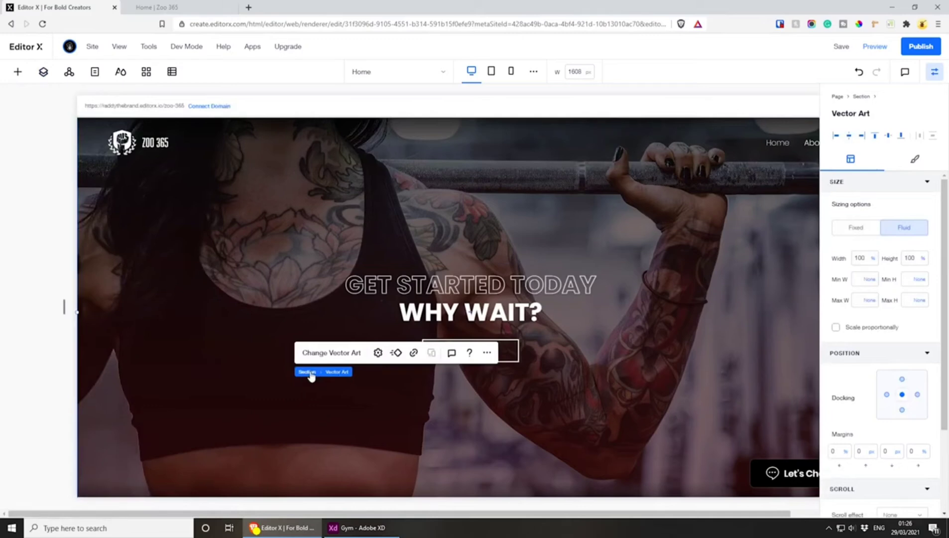
click(308, 372)
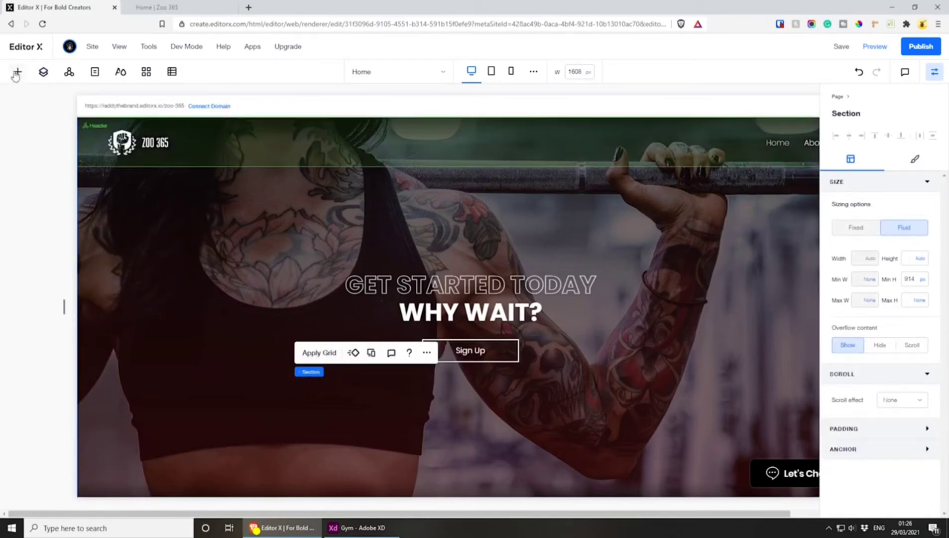
Start replacing the background image of the copied "Get Started Today" section and search Unsplash for "gym weights"
click(43, 72)
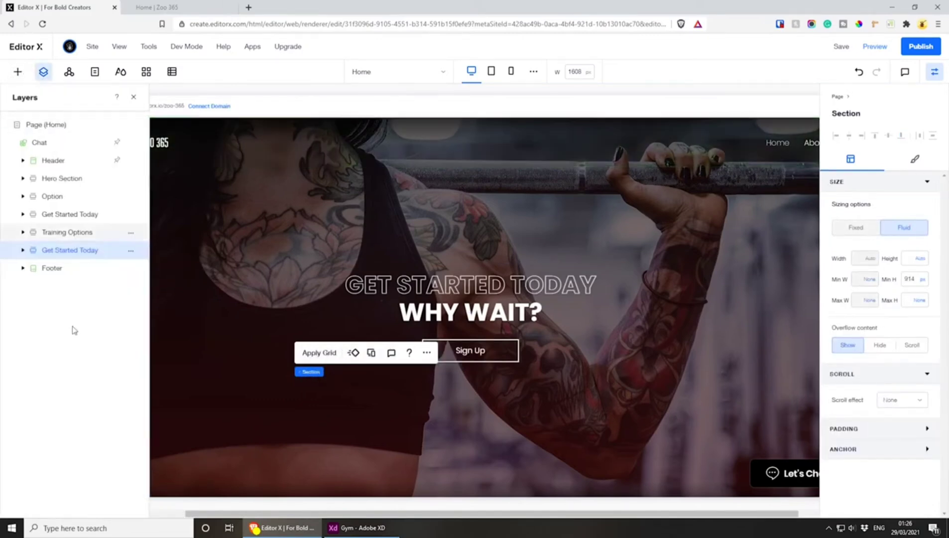
click(23, 250)
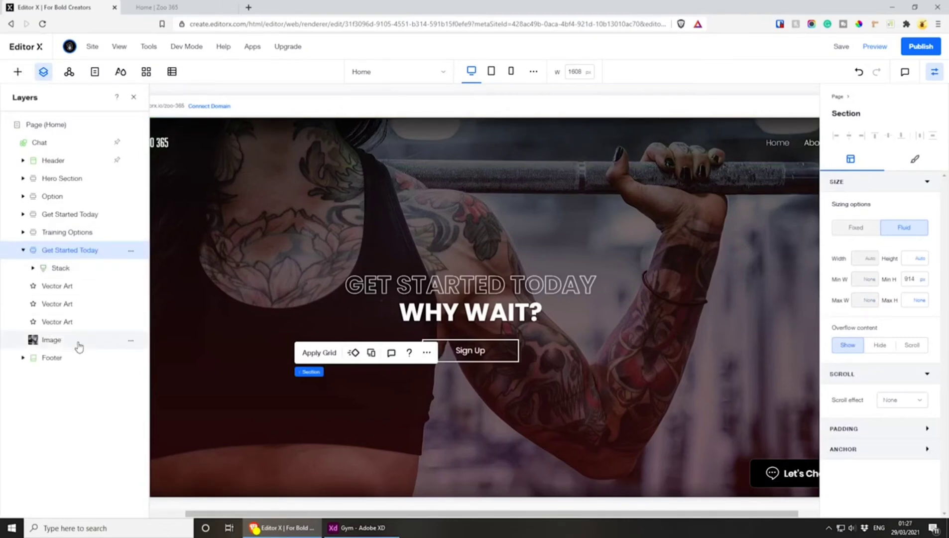
click(27, 341)
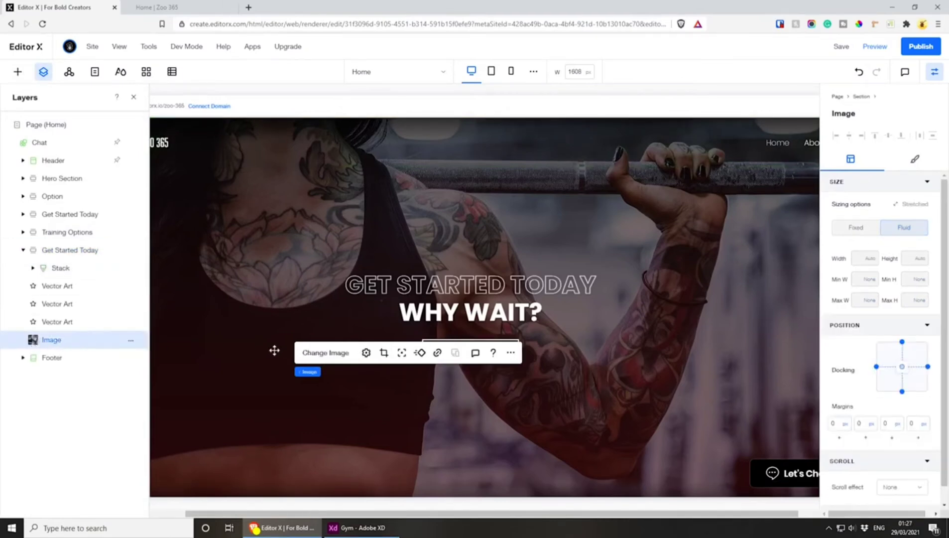
click(333, 353)
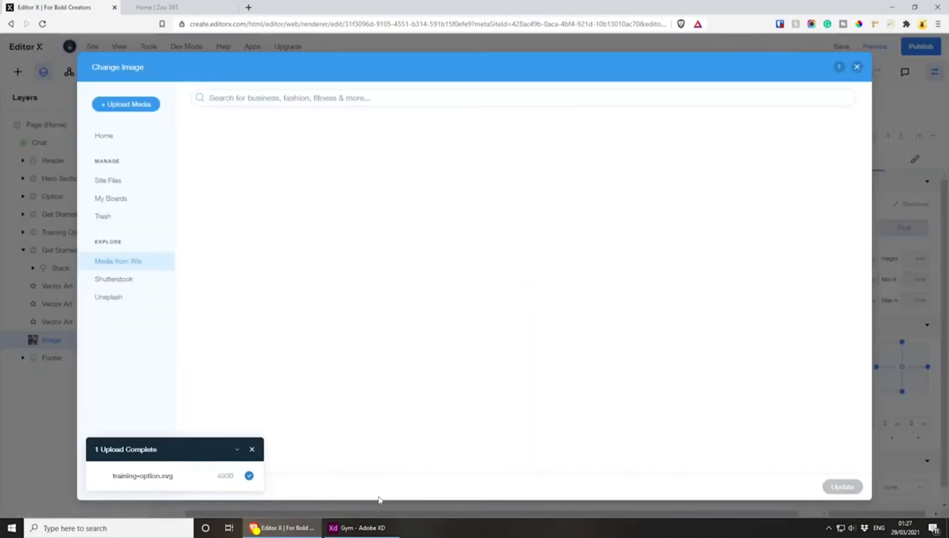
click(359, 527)
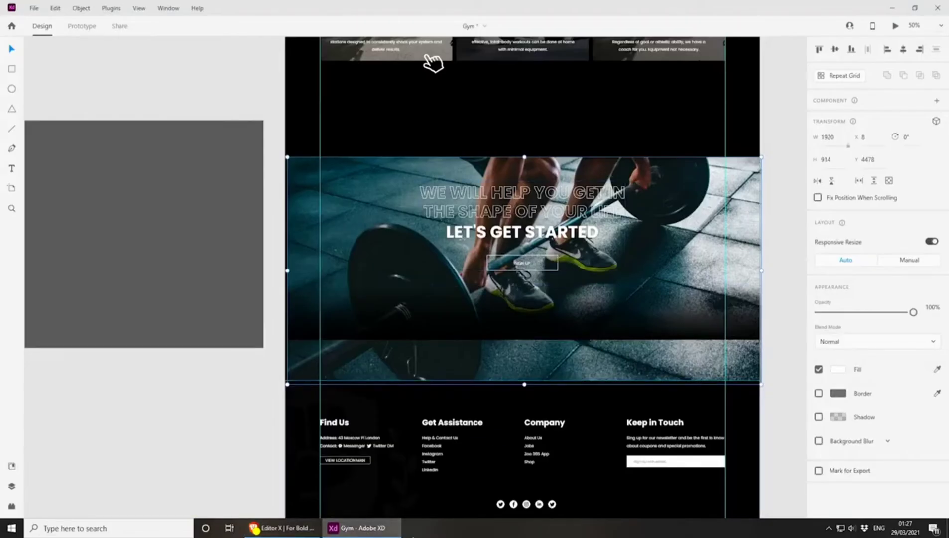
click(281, 527)
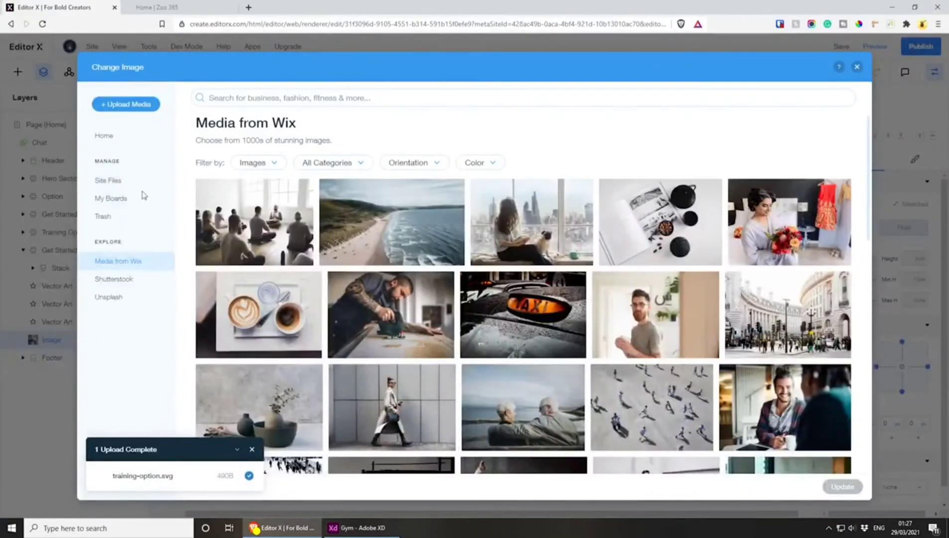
click(127, 298)
click(330, 98)
text(gym weights)
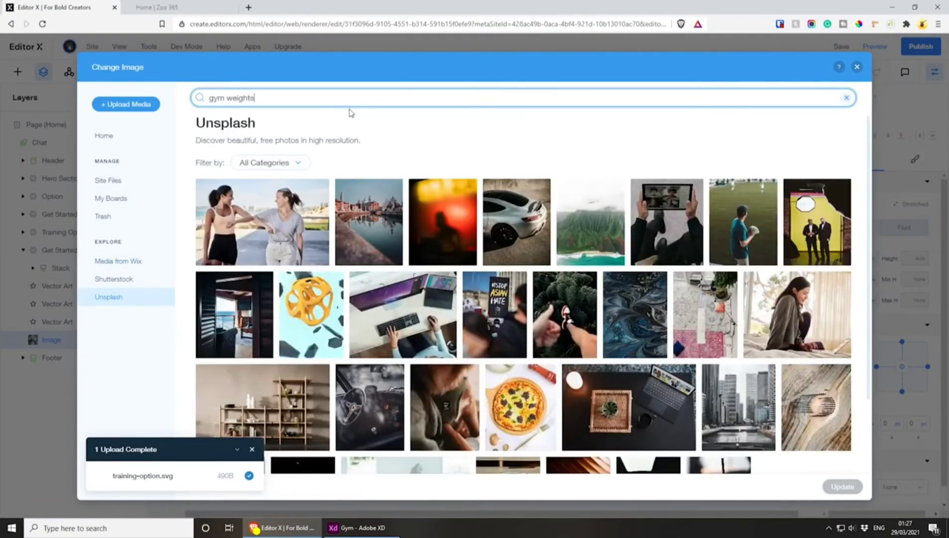
key(Return)
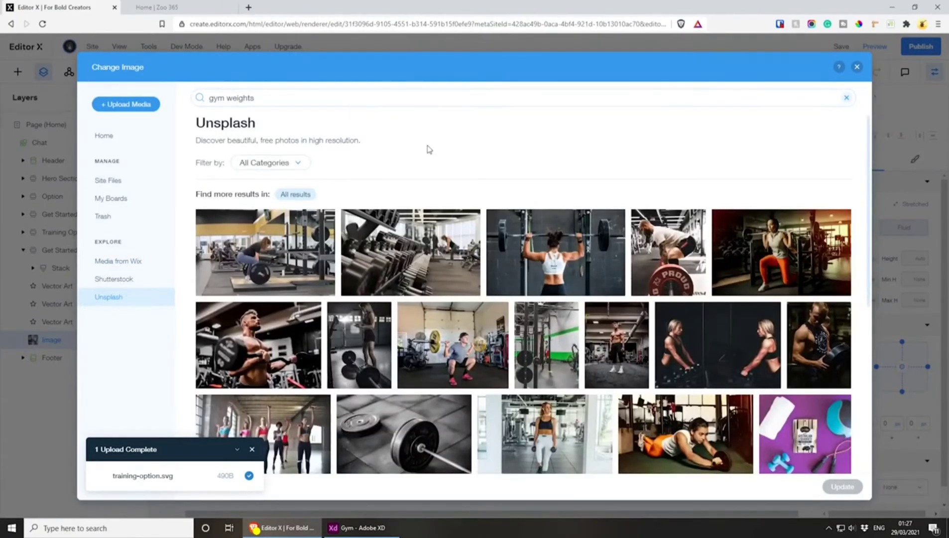
Move the Adobe XD window off this screen and replace the copied section's image with the Unsplash barbell photo used in the design
click(367, 530)
drag(517, 5, 948, 249)
scroll(414, 348, down, 4)
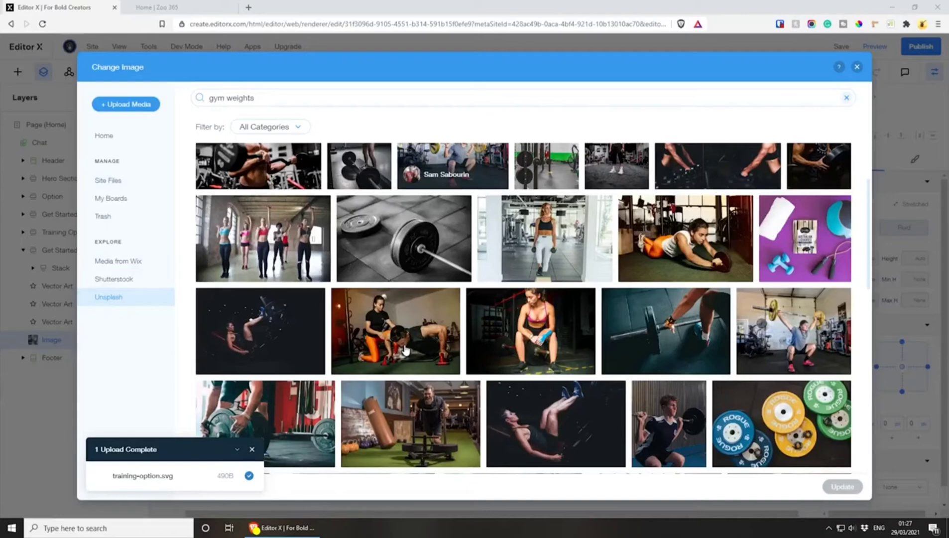
mouse_move(406, 349)
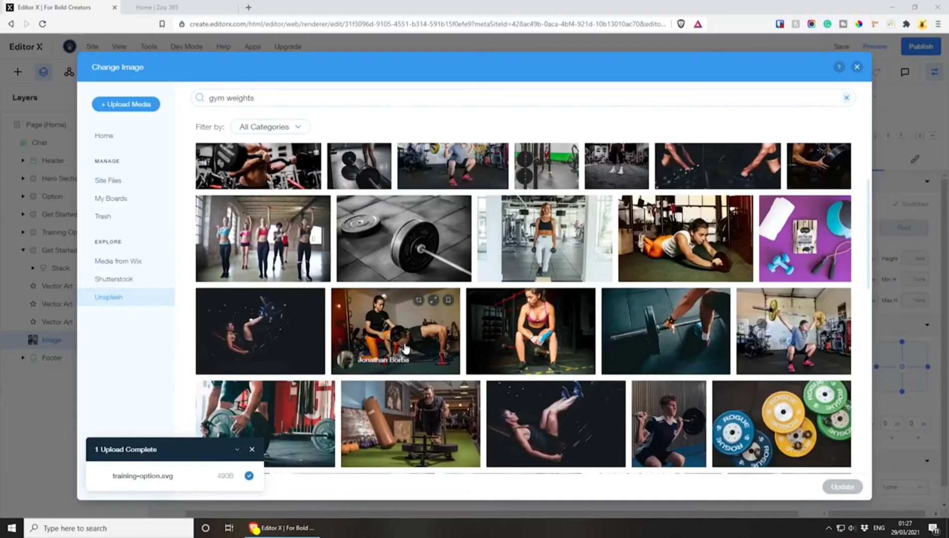
scroll(615, 333, down, 6)
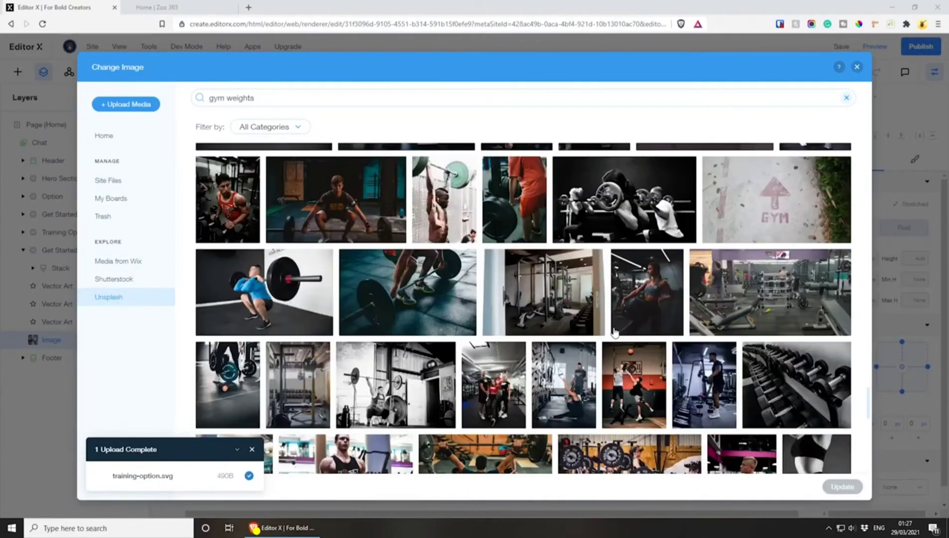
click(423, 309)
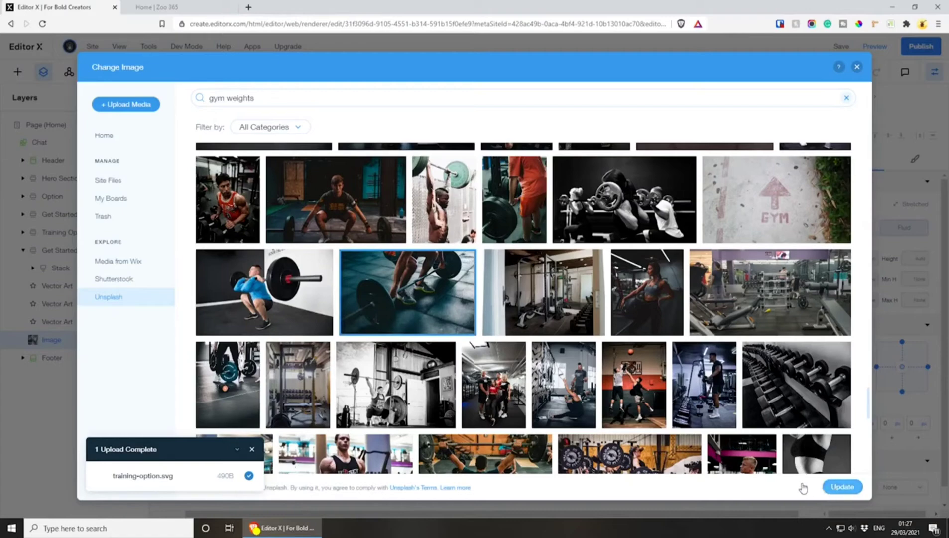
click(841, 486)
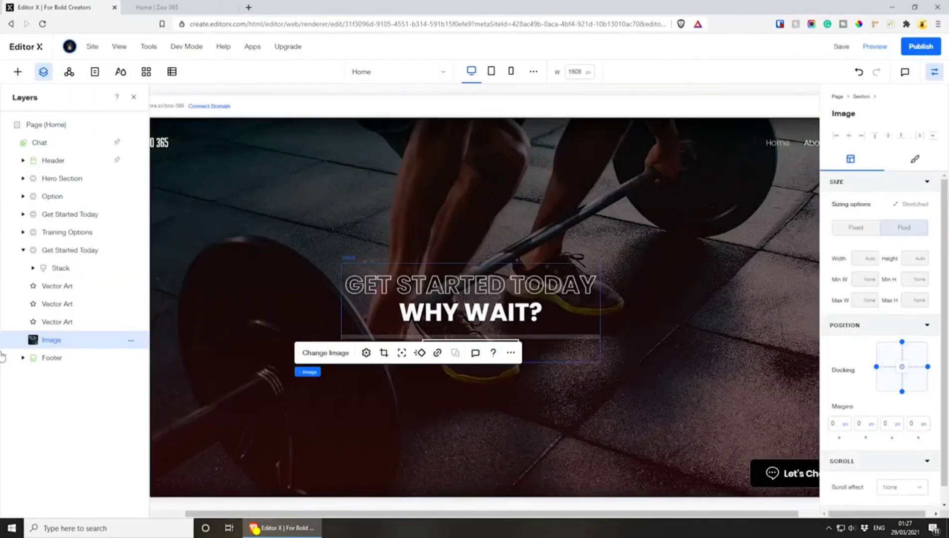
Delete the full-size dark overlay vector art from the copied section and inspect the fades at the barbell image's upper and lower edges
click(133, 97)
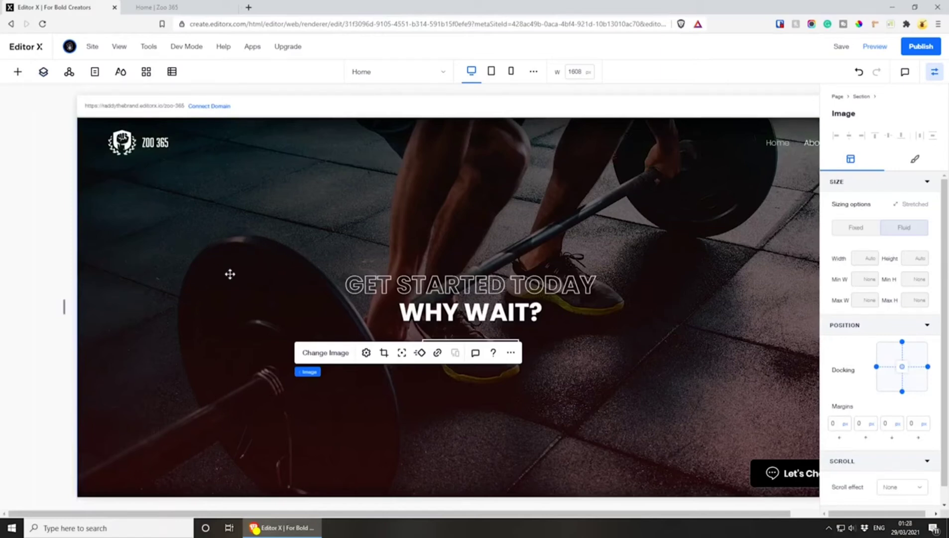
click(339, 284)
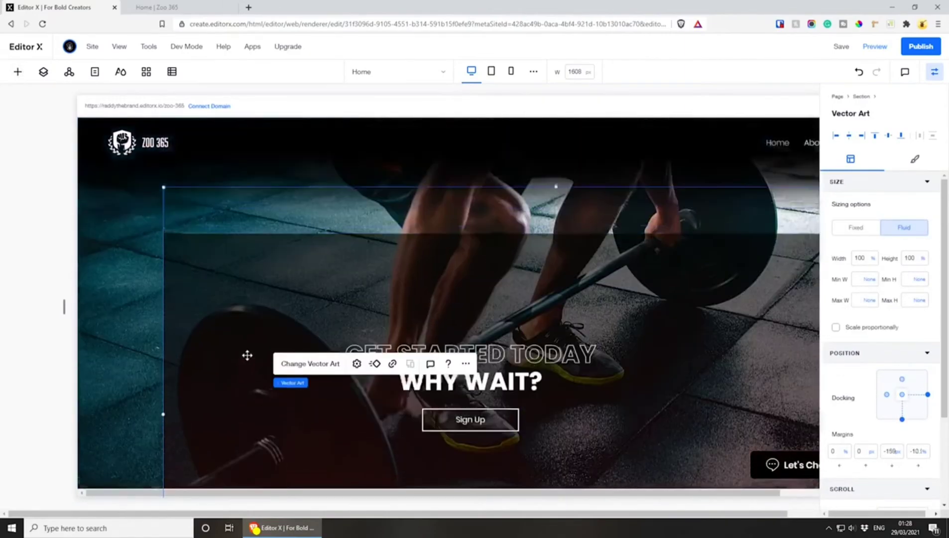
scroll(245, 356, up, 3)
scroll(282, 299, down, 6)
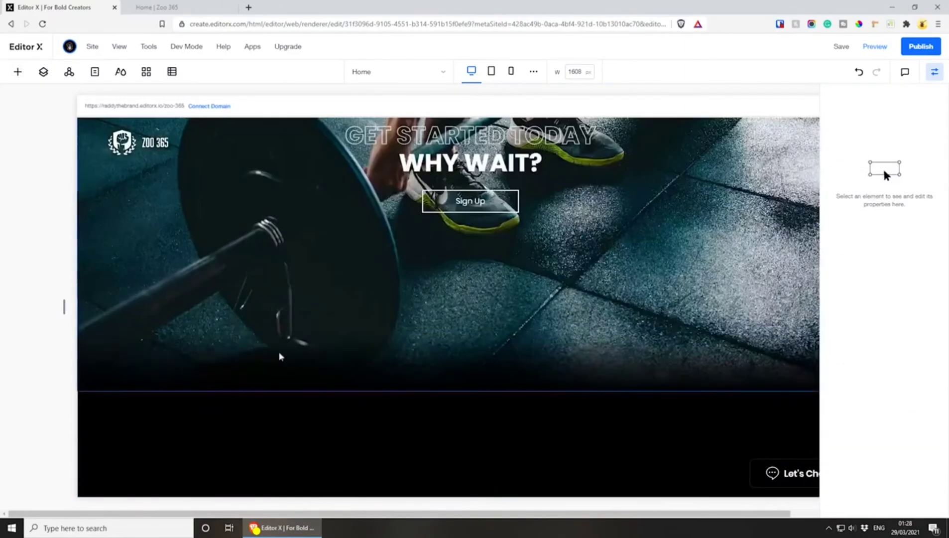
scroll(277, 368, up, 3)
scroll(263, 368, up, 1)
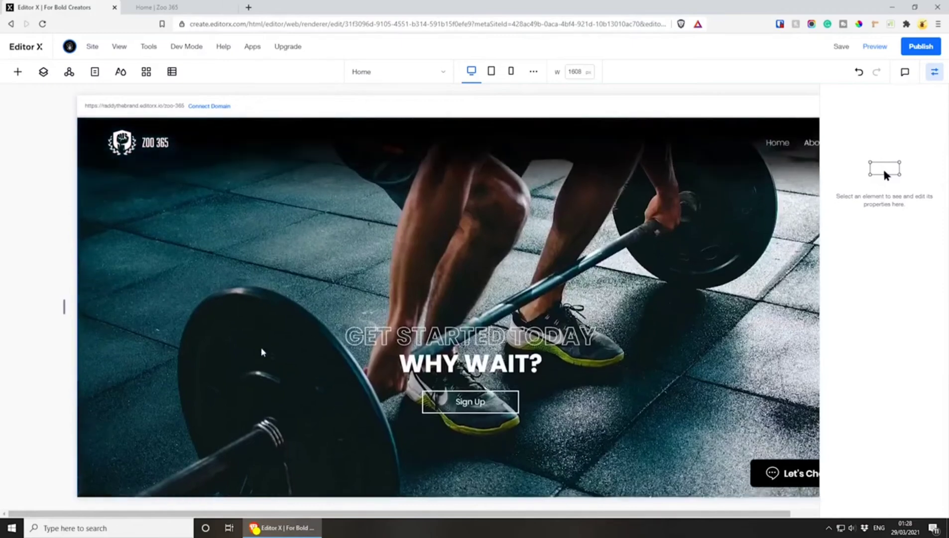
scroll(260, 351, down, 2)
scroll(259, 342, up, 1)
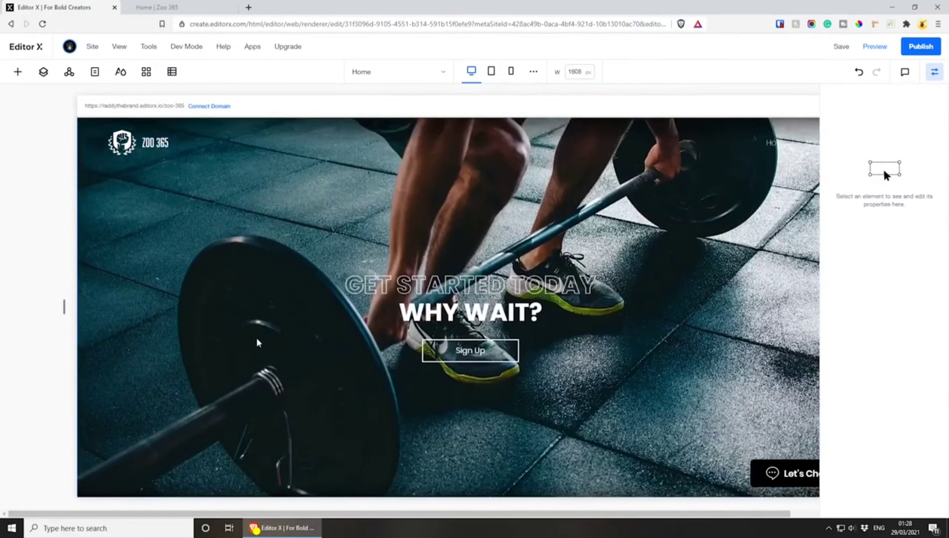
scroll(334, 293, up, 1)
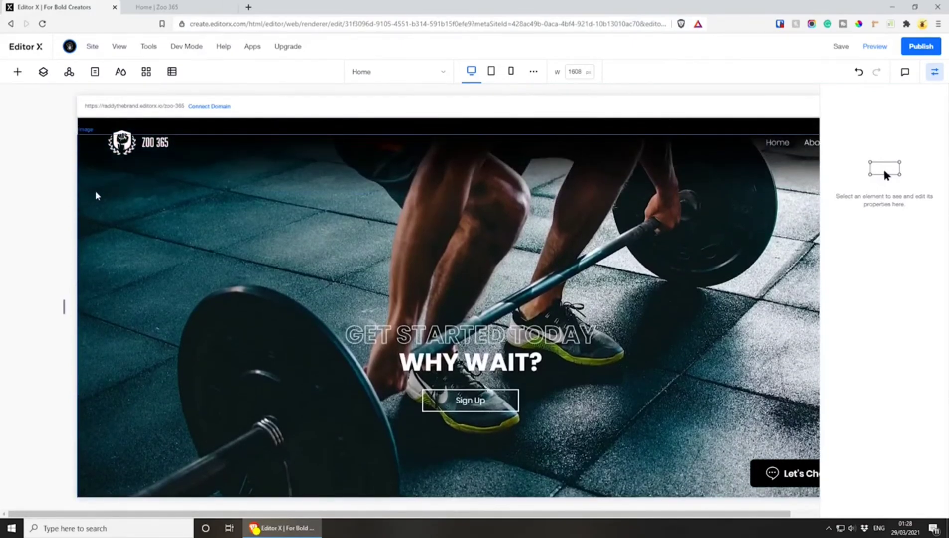
Add a basic shape over the barbell's front plate in the copied "Get Started Today" section and change it to a square
scroll(280, 328, down, 8)
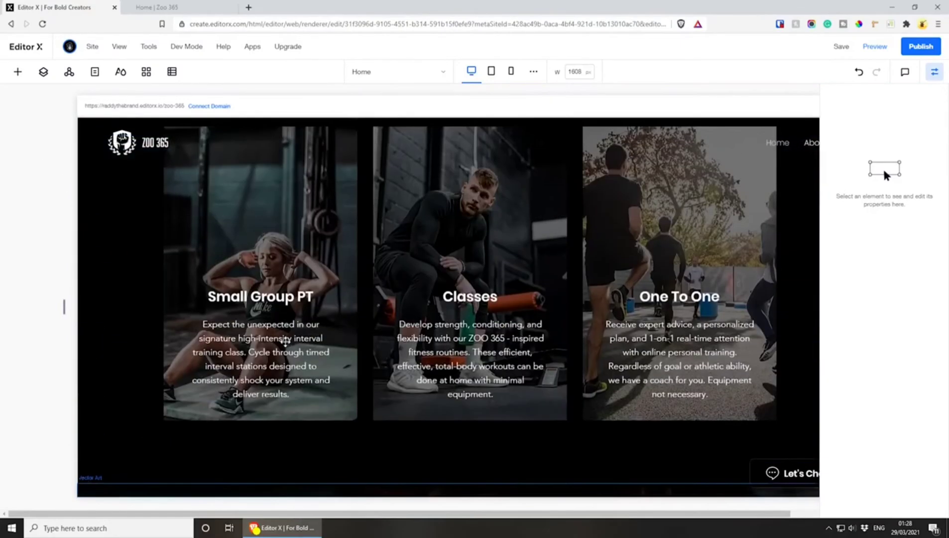
scroll(245, 205, up, 2)
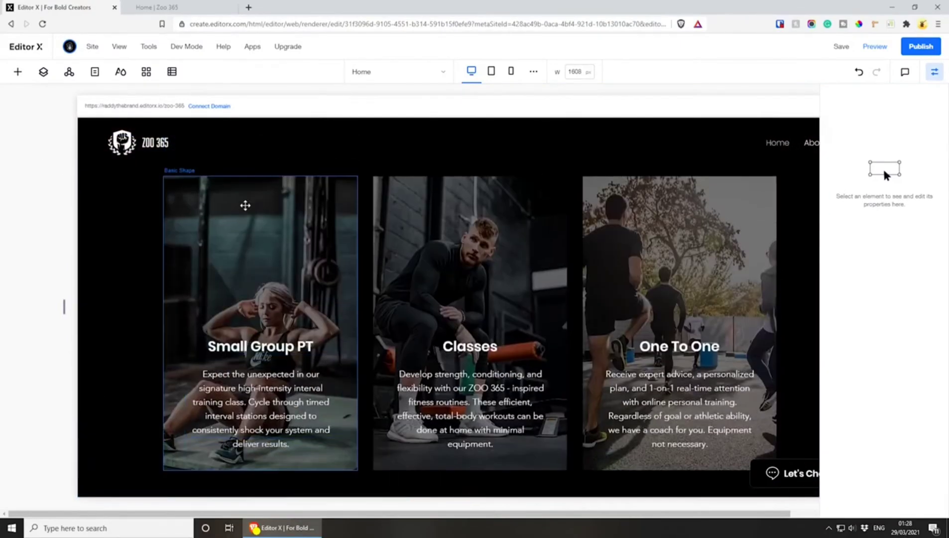
scroll(235, 219, up, 6)
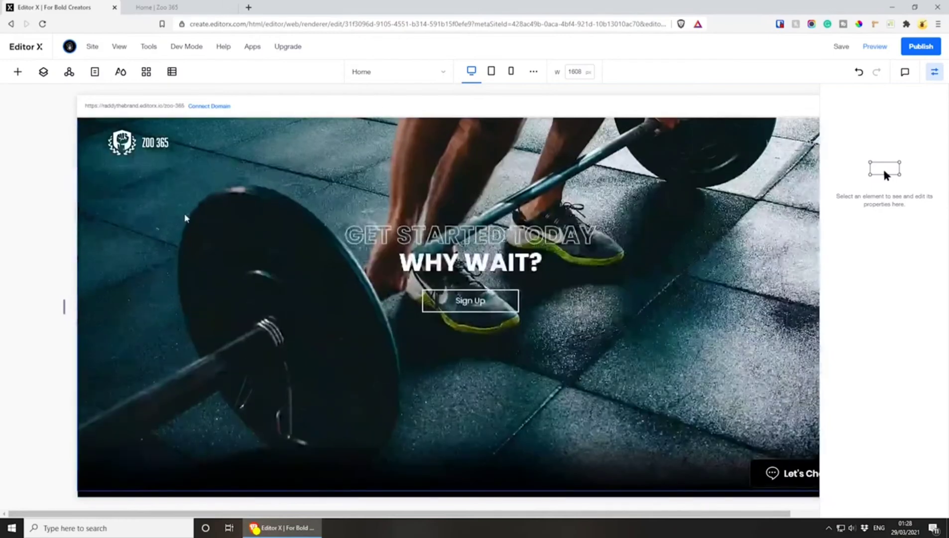
click(17, 71)
click(127, 362)
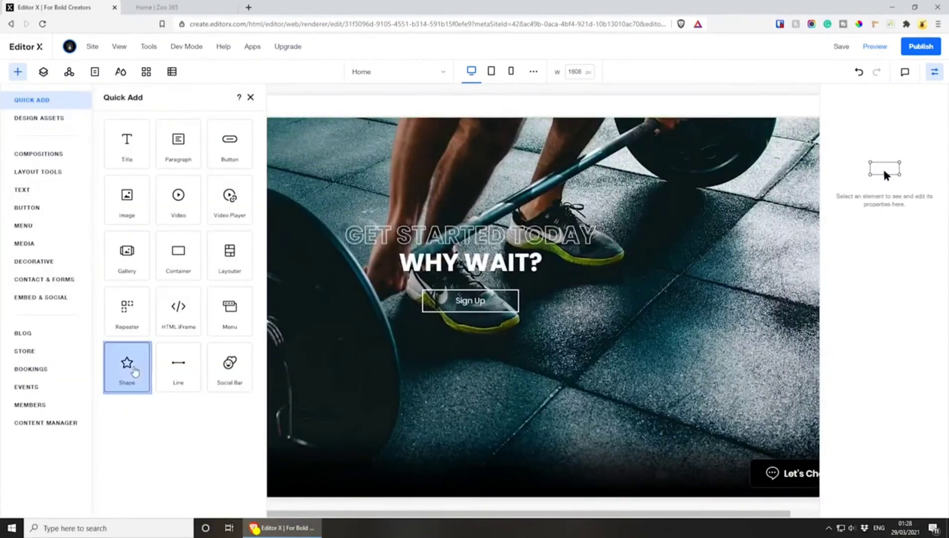
drag(474, 311, 247, 279)
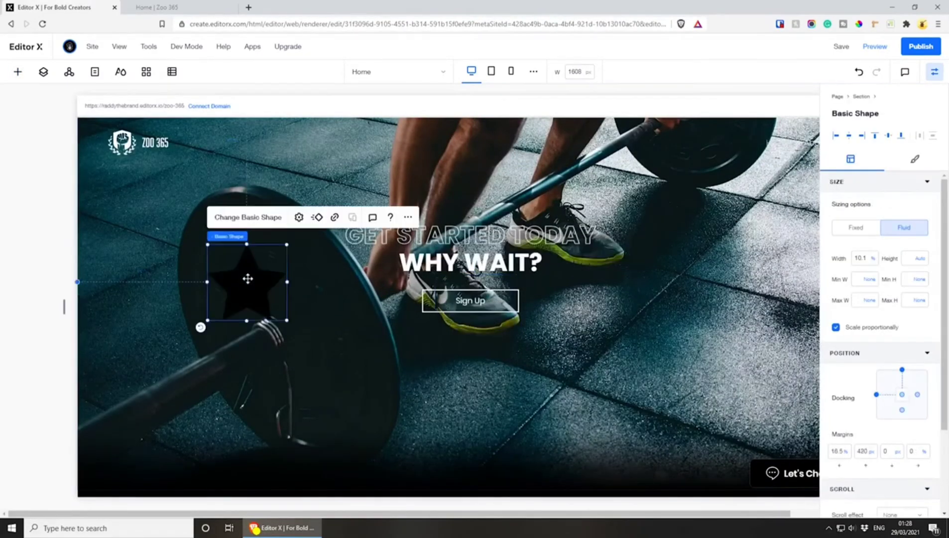
click(234, 219)
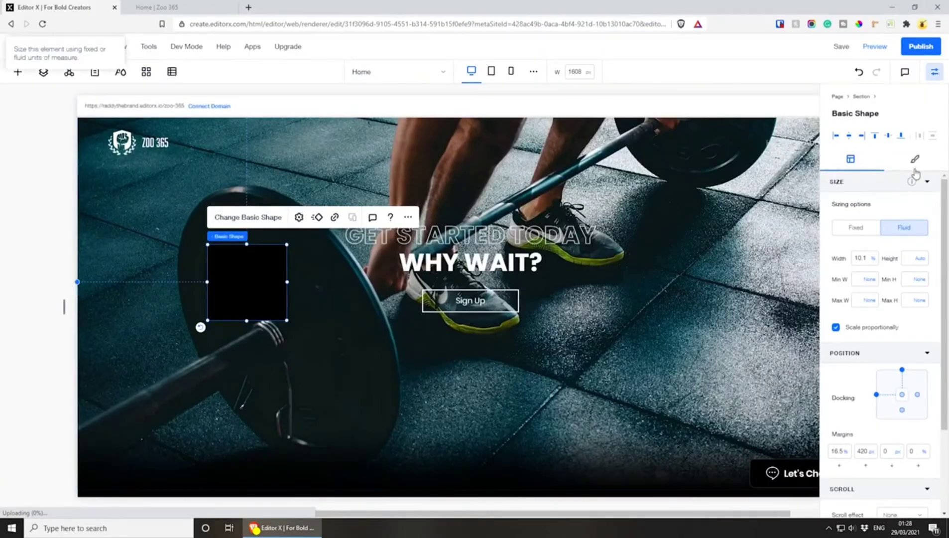
Set the black square's fill opacity to 60% and look at its shape settings
click(914, 160)
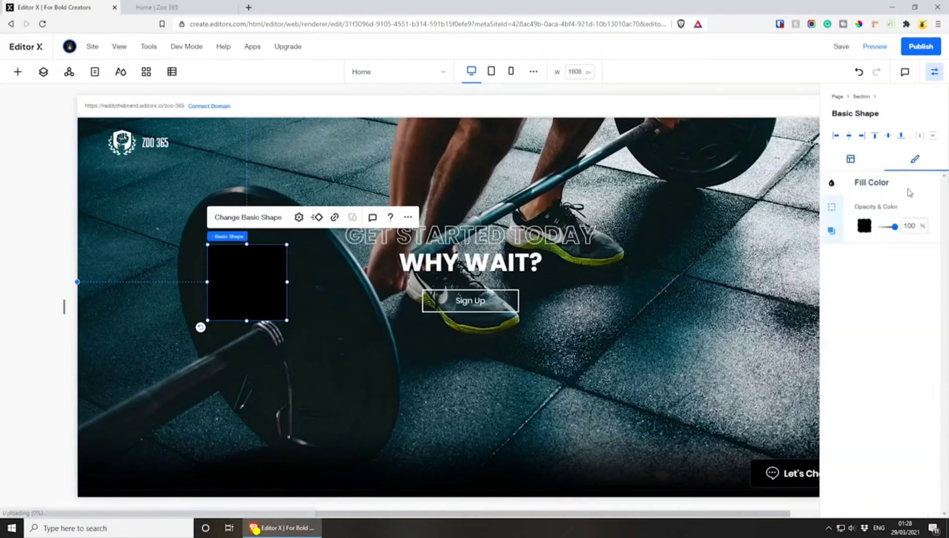
text(60)
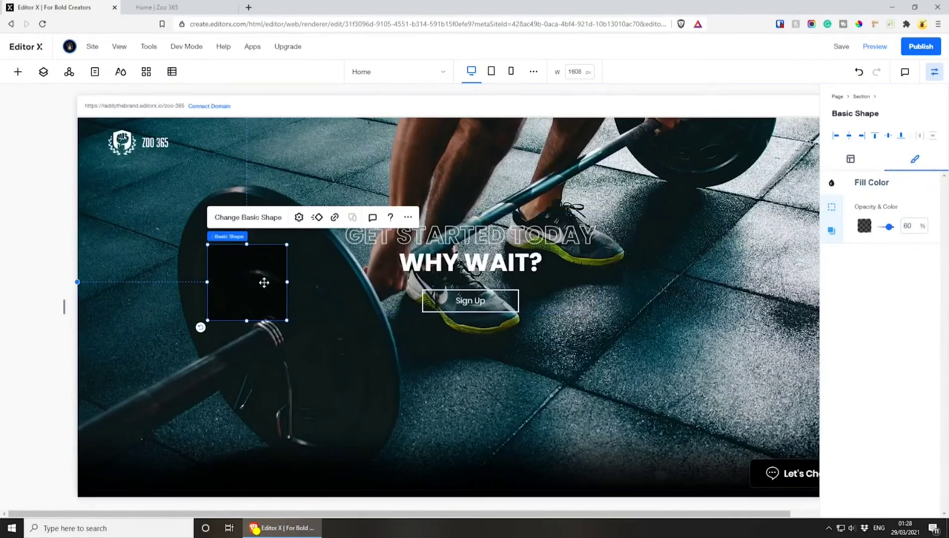
click(299, 217)
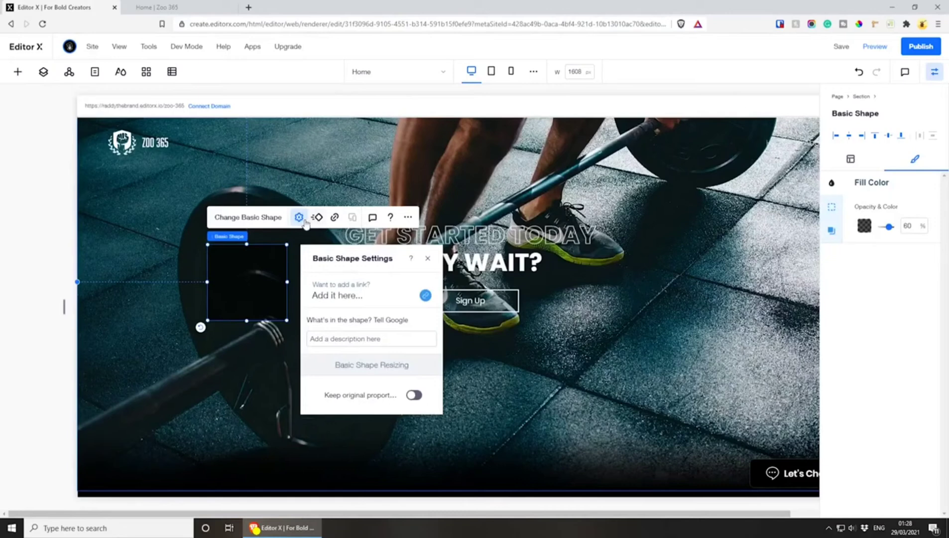
click(229, 280)
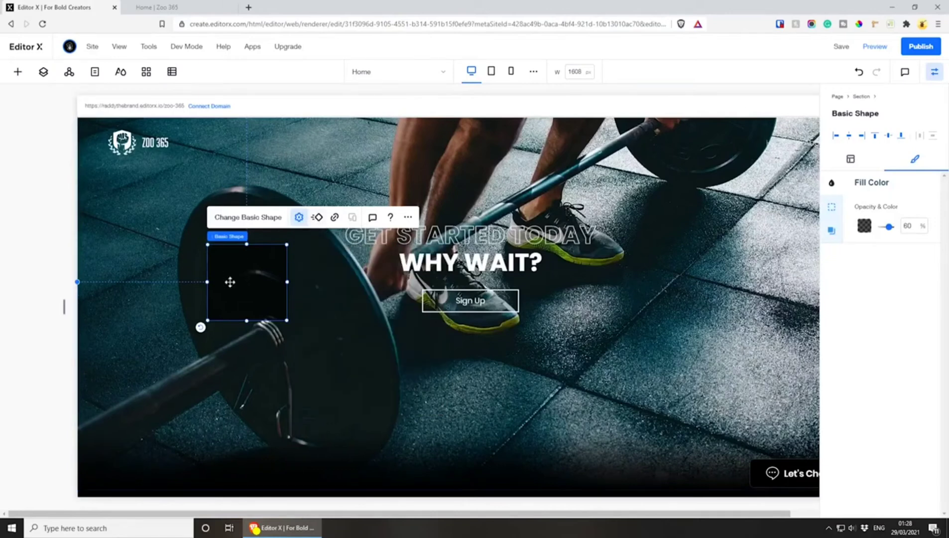
click(852, 159)
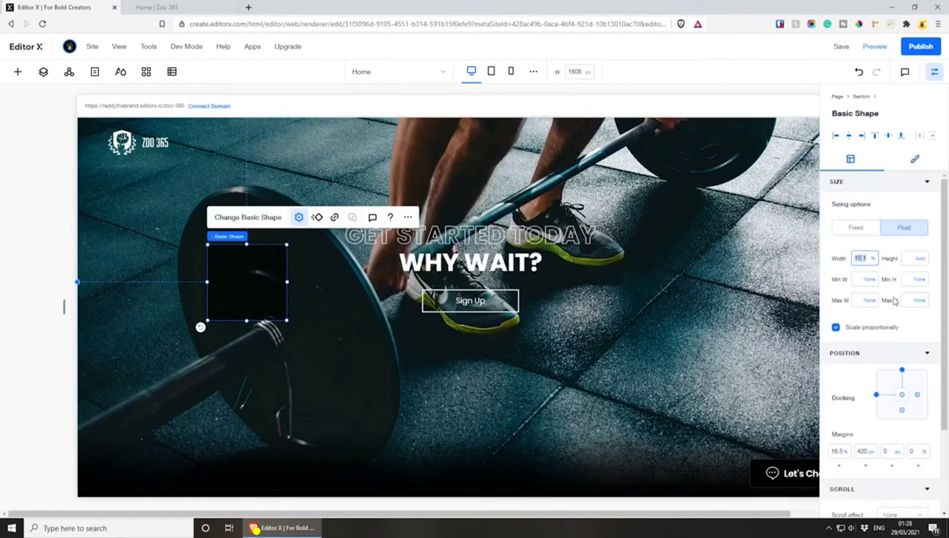
key(Return)
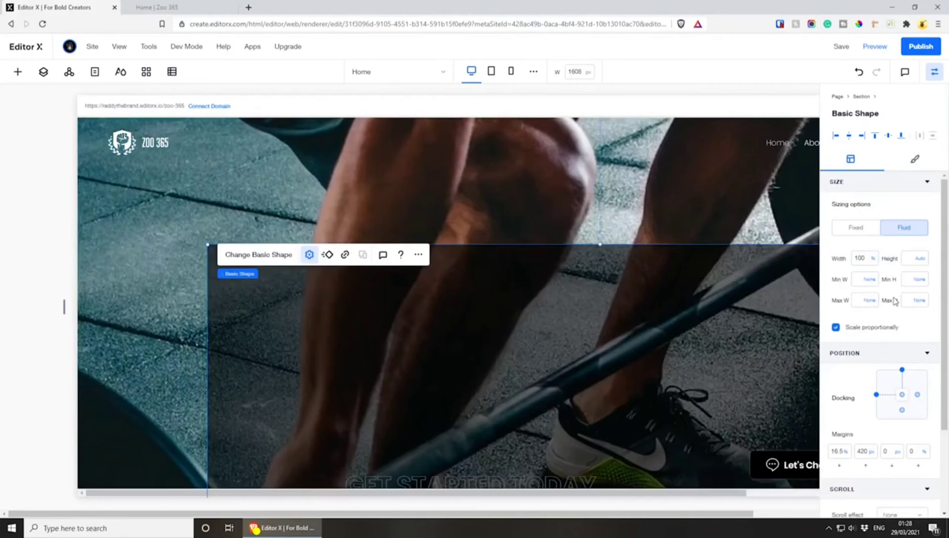
click(902, 370)
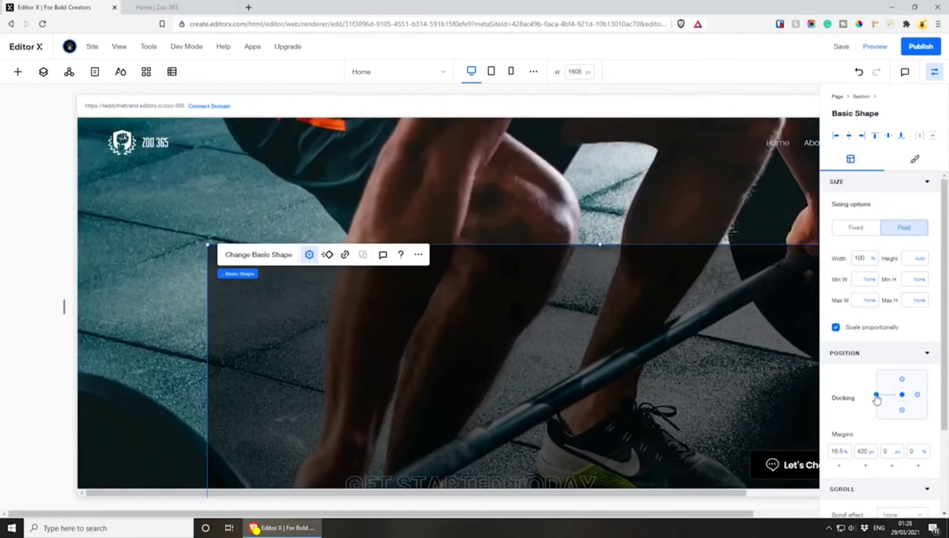
click(876, 396)
key(ctrl+z)
key(ctrl+z)
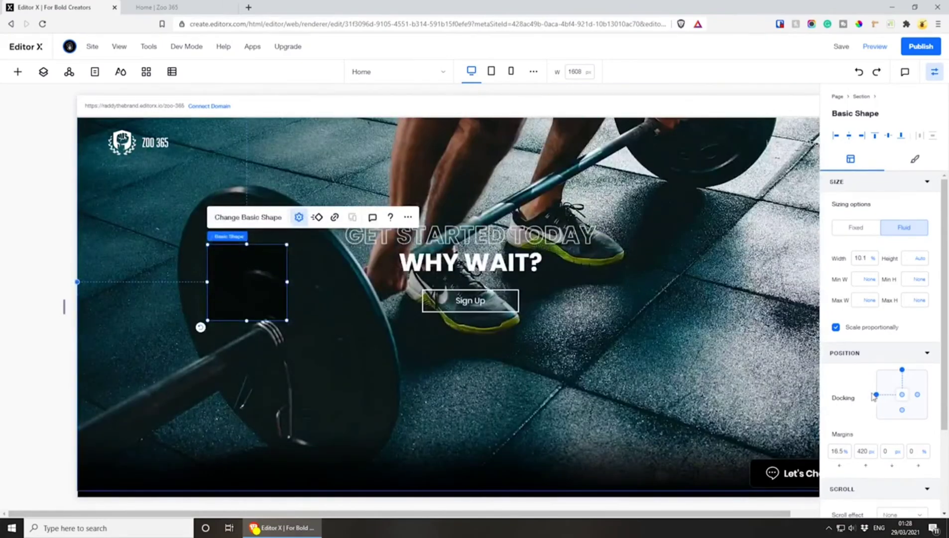
Dock the semi-transparent square to the section's centre and set its horizontal and vertical margins to 0
click(875, 395)
click(902, 371)
click(828, 452)
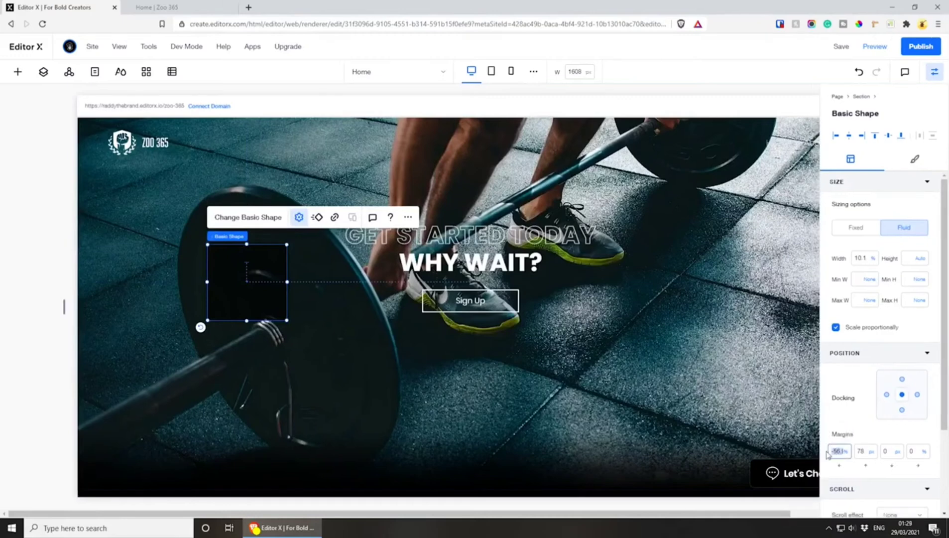
click(866, 452)
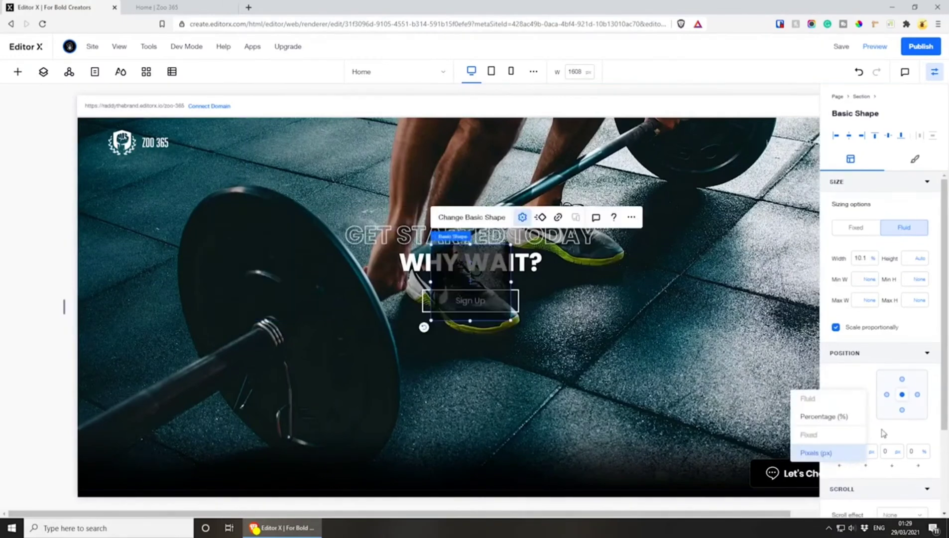
click(860, 453)
text(0)
key(Return)
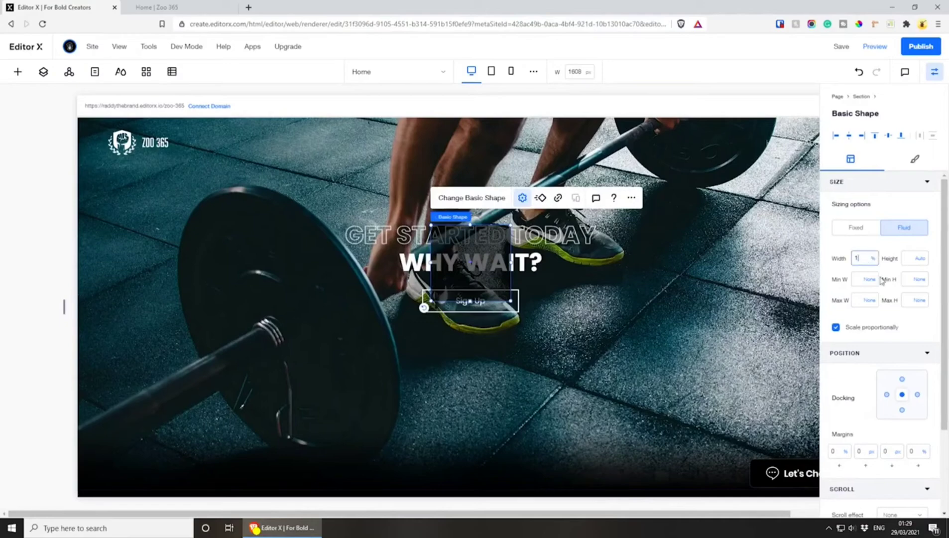
Set the square's width to 100% and check how the dark overlay covers the section's upper and lower edges
text(100)
key(Return)
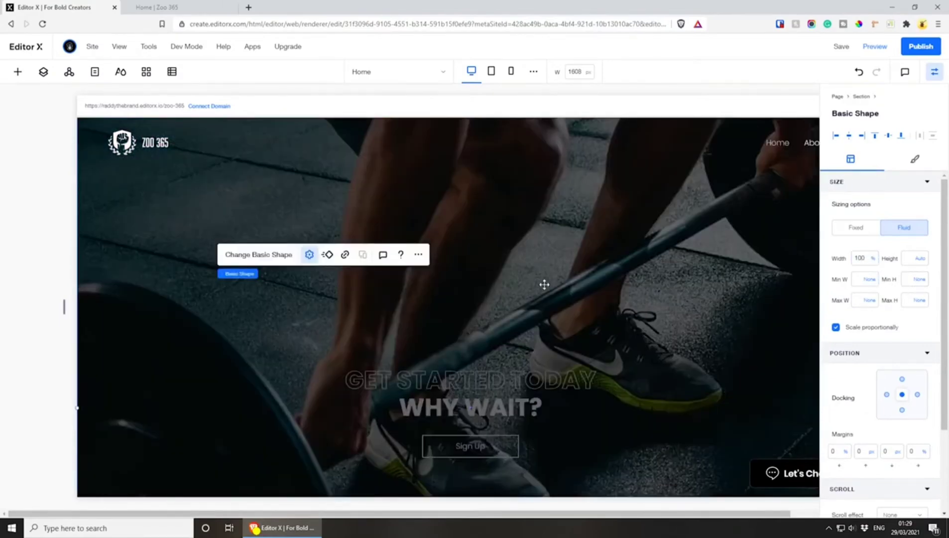
scroll(544, 284, down, 6)
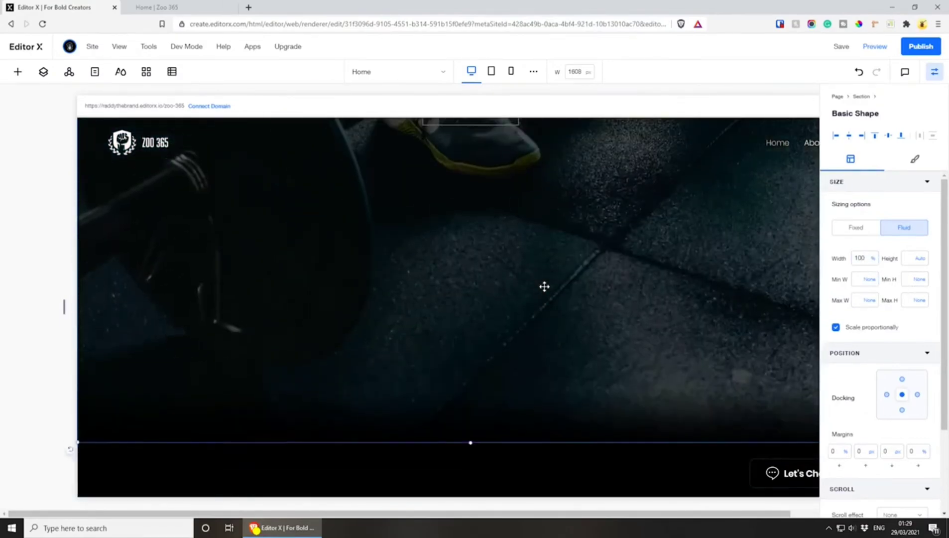
scroll(647, 291, up, 5)
scroll(713, 296, down, 7)
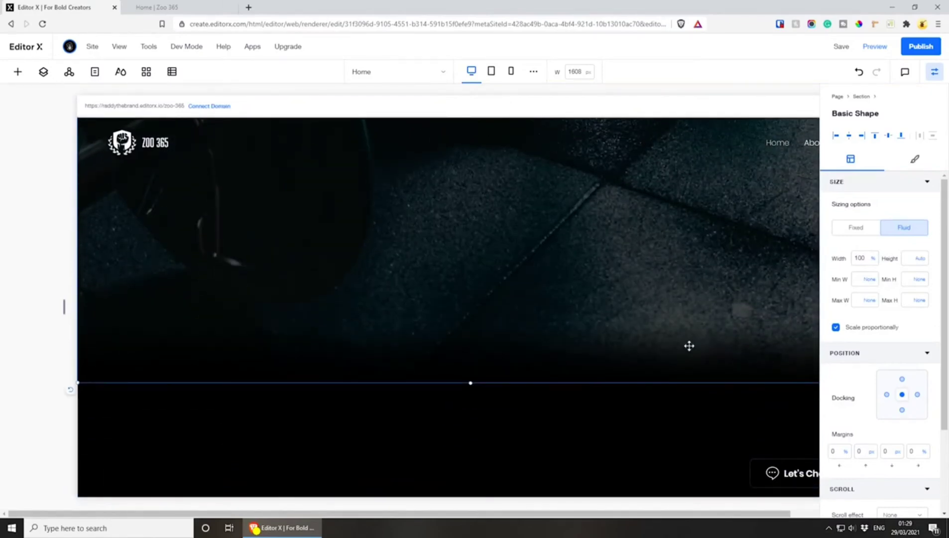
scroll(628, 362, up, 8)
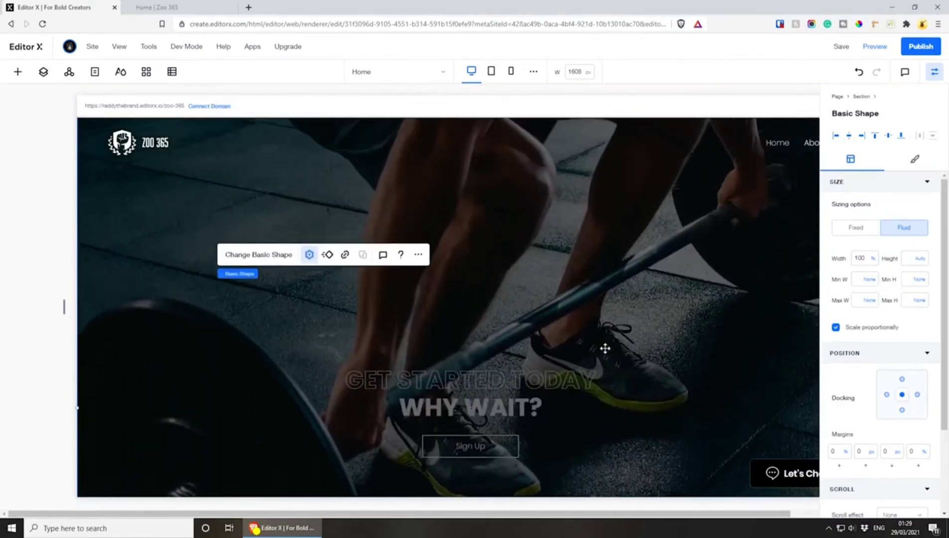
scroll(519, 334, up, 3)
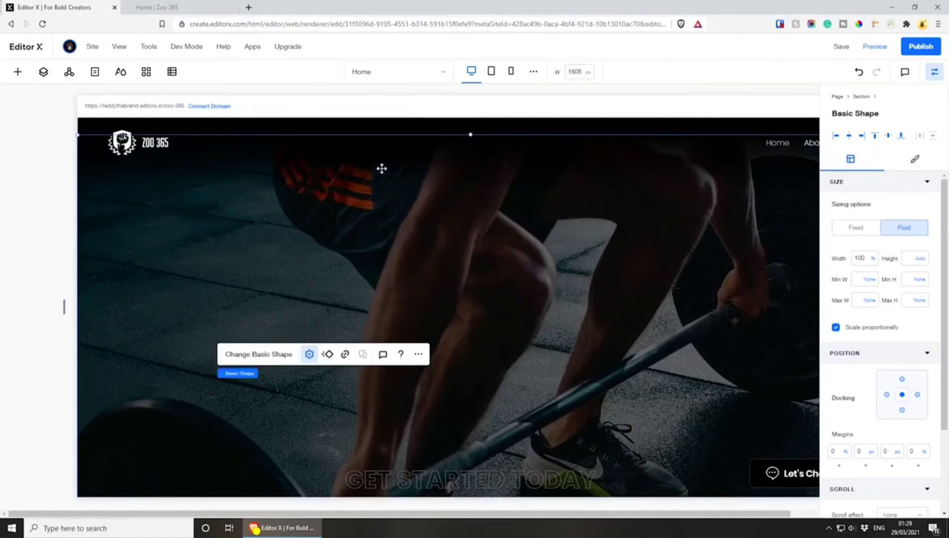
Reorder the overlay's Basic Shape layer to sit below both Vector Art layers and above the Image, and check the section
click(39, 73)
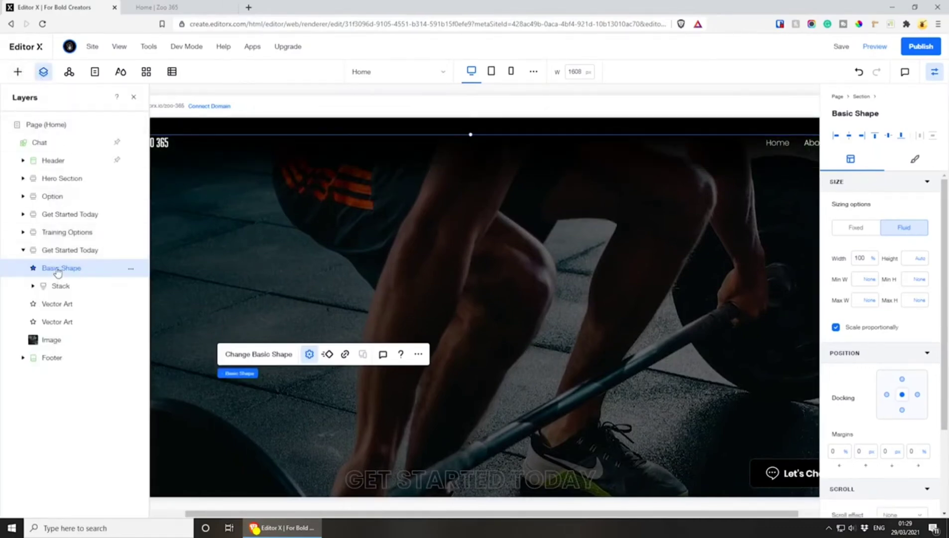
drag(58, 274, 59, 325)
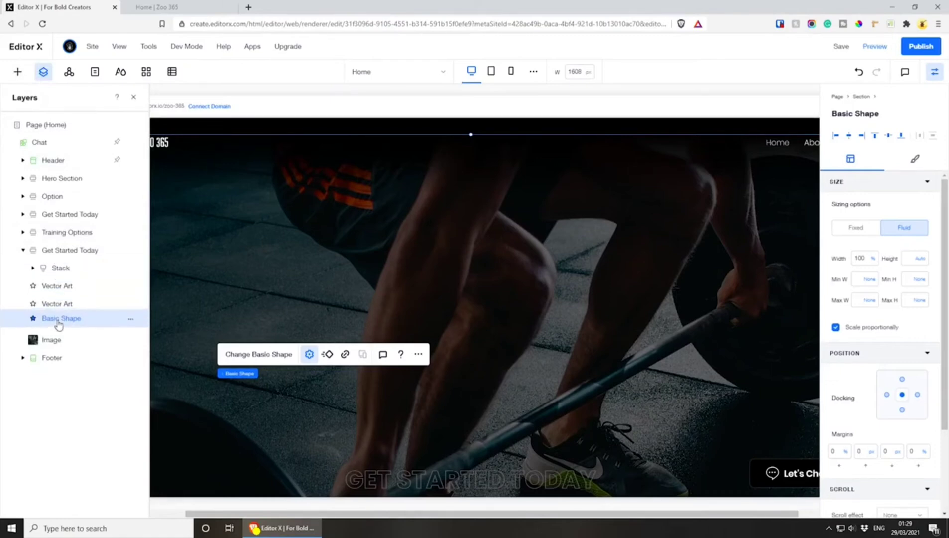
scroll(476, 284, down, 4)
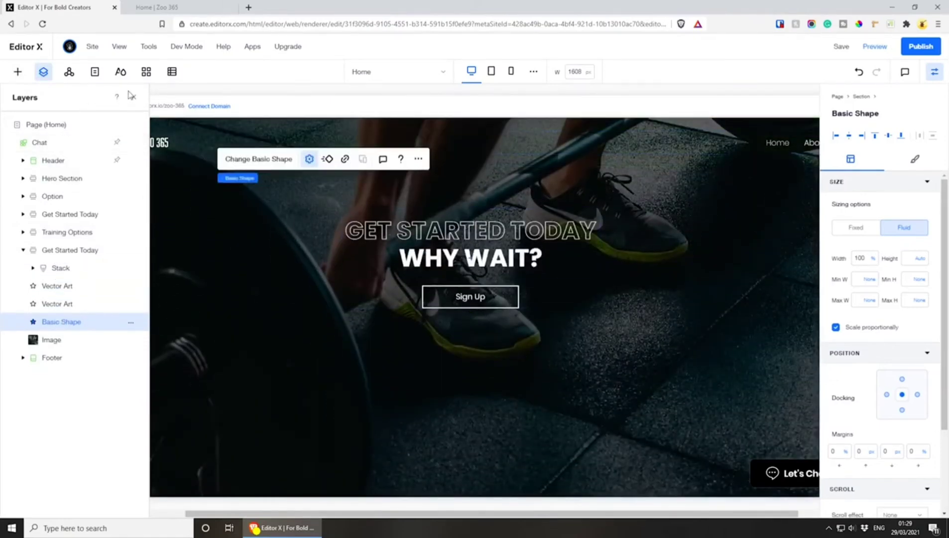
click(134, 98)
scroll(498, 311, up, 5)
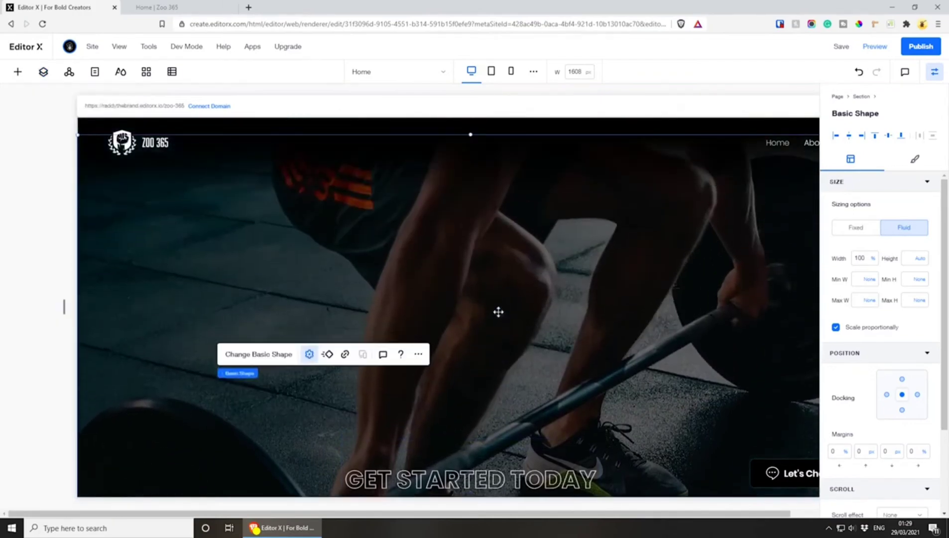
scroll(498, 312, down, 5)
scroll(498, 312, down, 3)
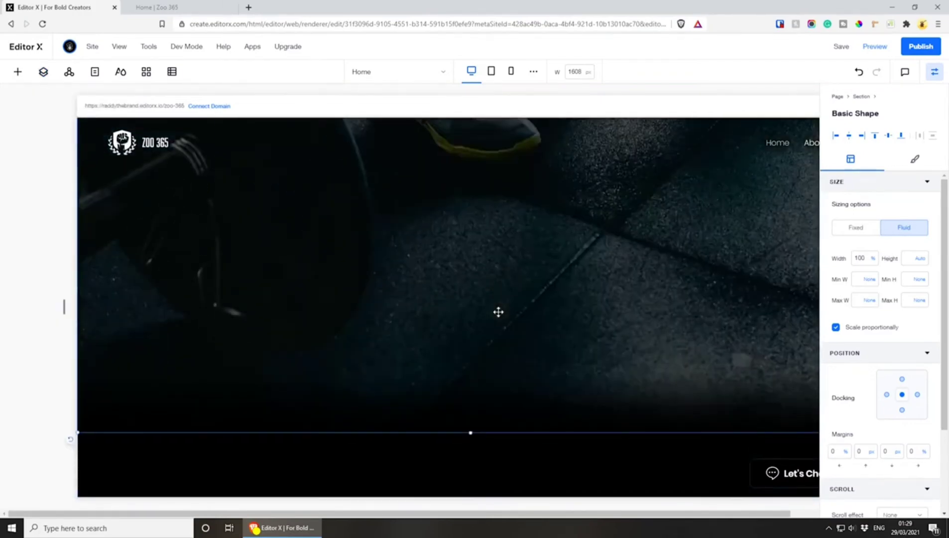
scroll(498, 311, up, 8)
Offset the dark overlay from the barbell image and compare their lower edges
click(279, 263)
click(279, 263)
drag(279, 263, 497, 327)
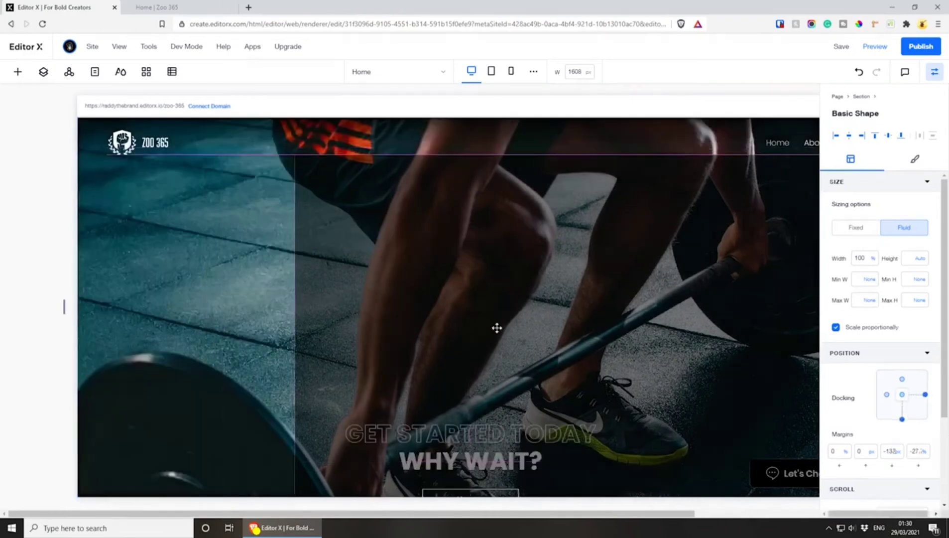
click(142, 234)
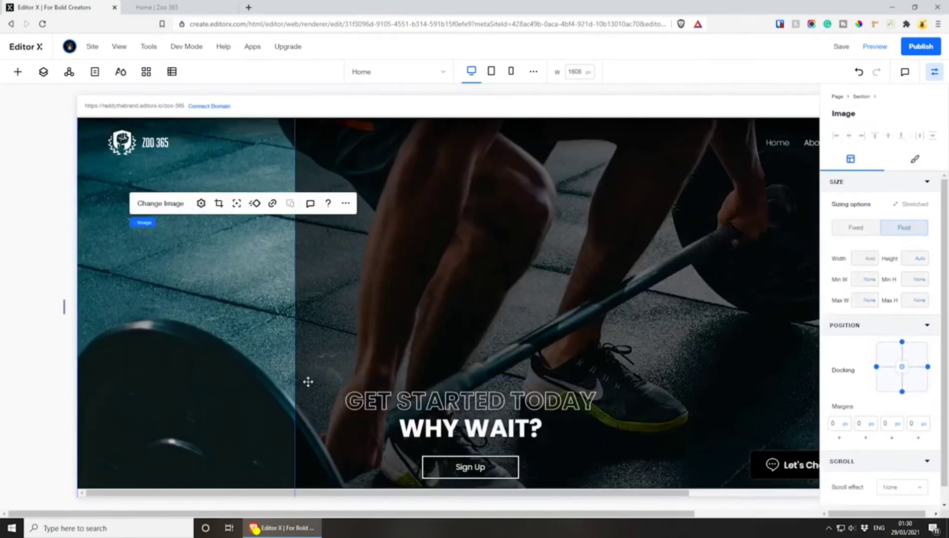
scroll(219, 359, down, 8)
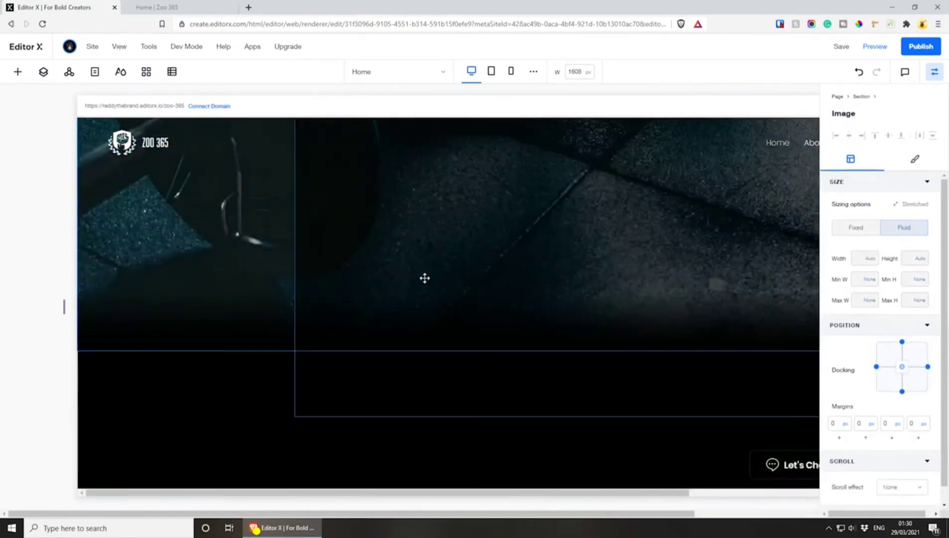
Try a height of 110 for the overlay shape, and undo its displacement to restore the centred position
click(405, 222)
click(909, 257)
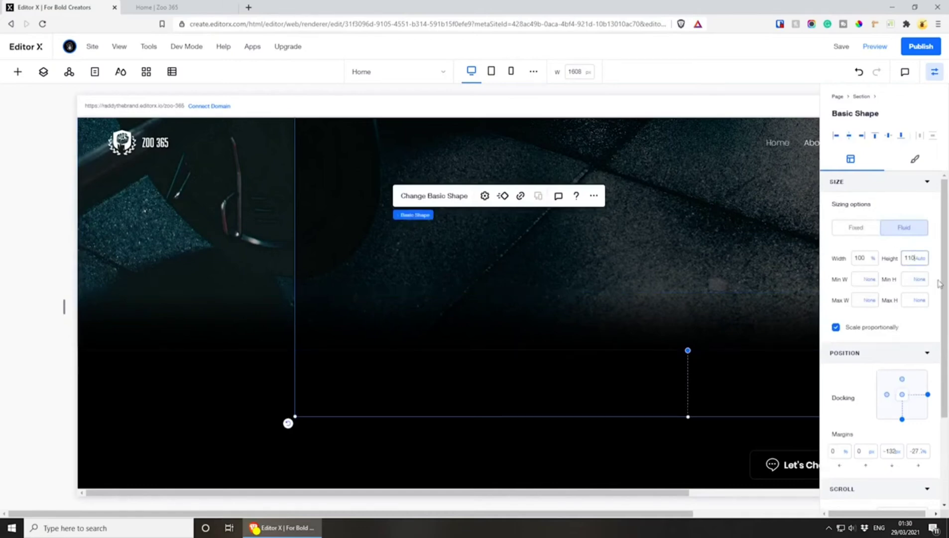
click(919, 262)
click(212, 212)
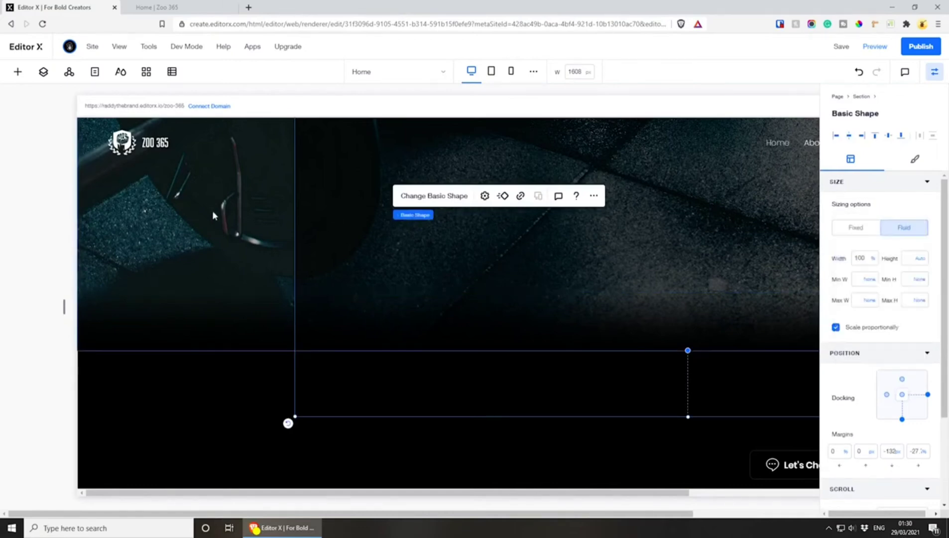
key(ctrl+z)
Set the dark overlay shape's height to 100% and check its coverage at the section's upper and lower edges
scroll(248, 282, up, 7)
scroll(249, 282, up, 3)
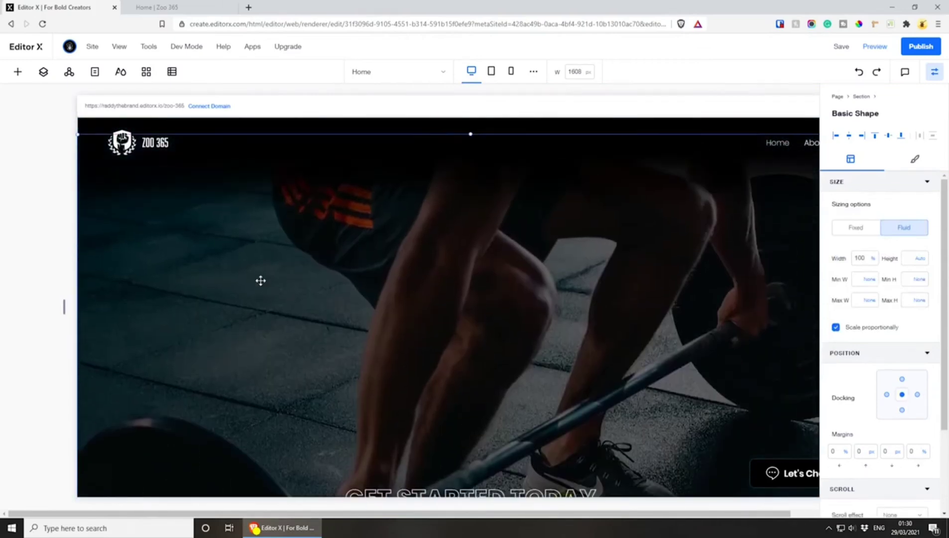
scroll(318, 332, down, 2)
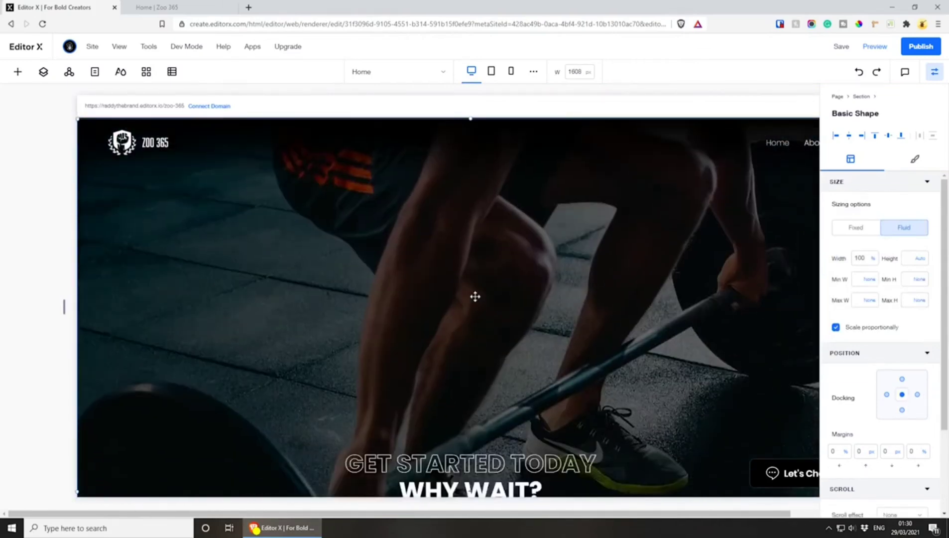
click(475, 296)
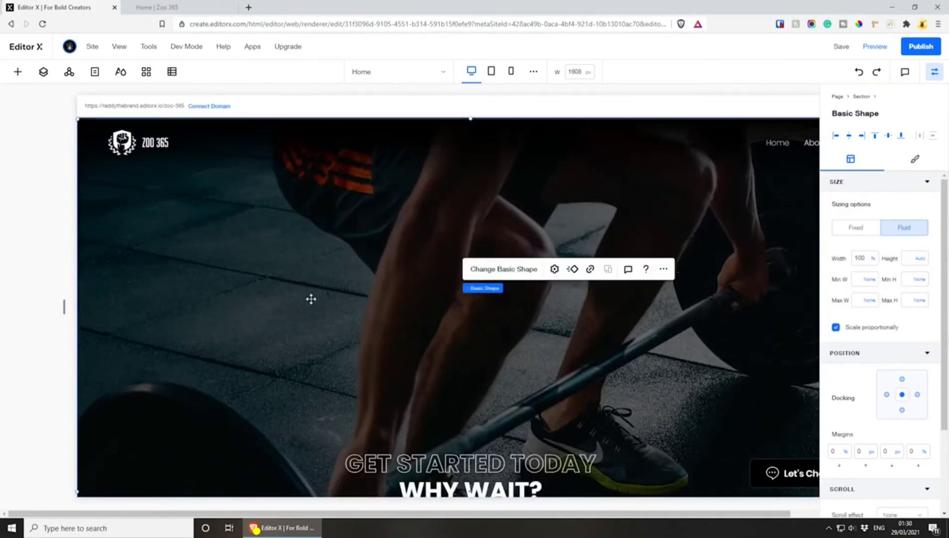
click(920, 259)
click(886, 242)
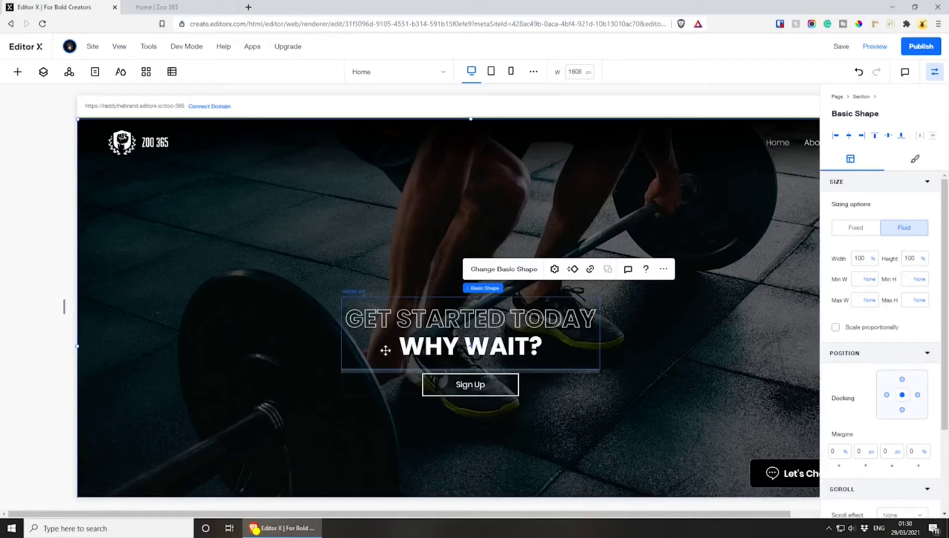
scroll(284, 244, down, 3)
scroll(284, 214, up, 5)
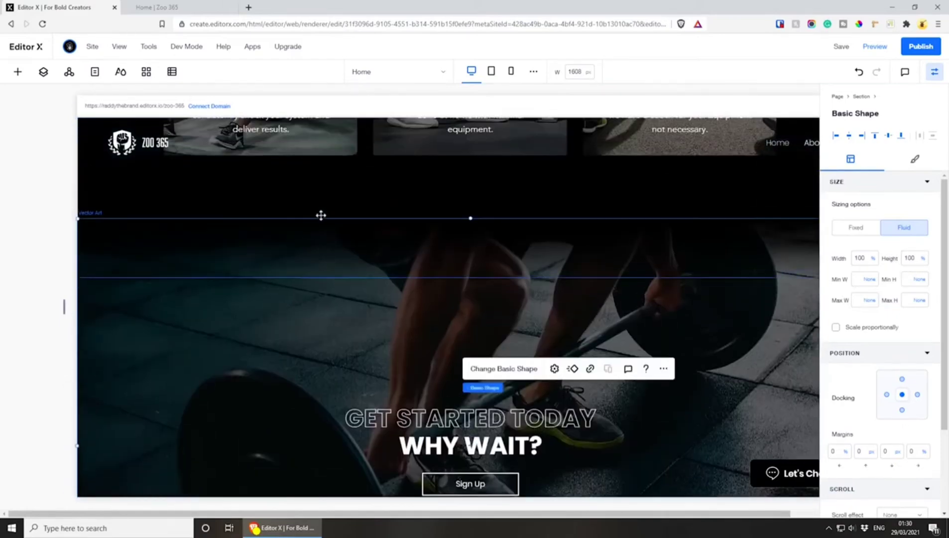
scroll(322, 214, down, 4)
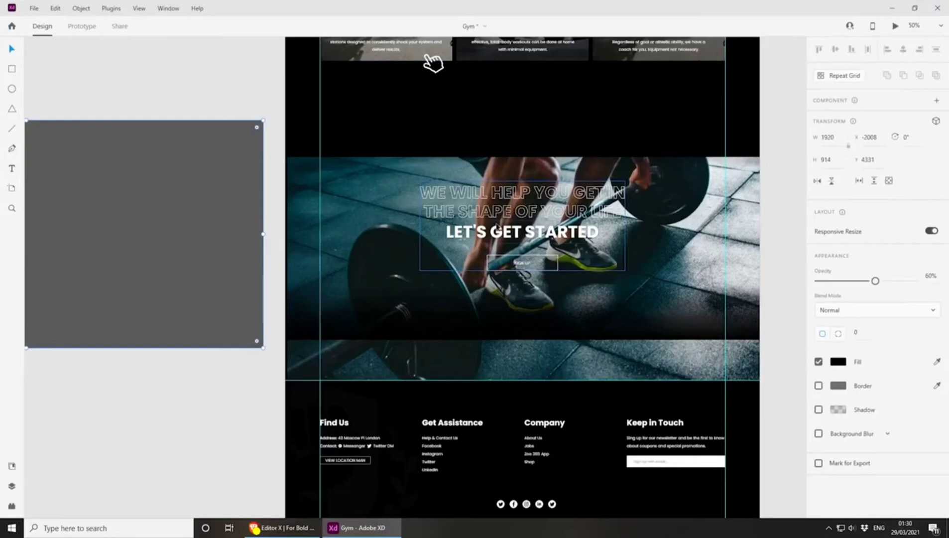
Switch to the Gym design in Adobe XD and undo the recent moves to put the dark overlay back over the barbell photo
click(498, 228)
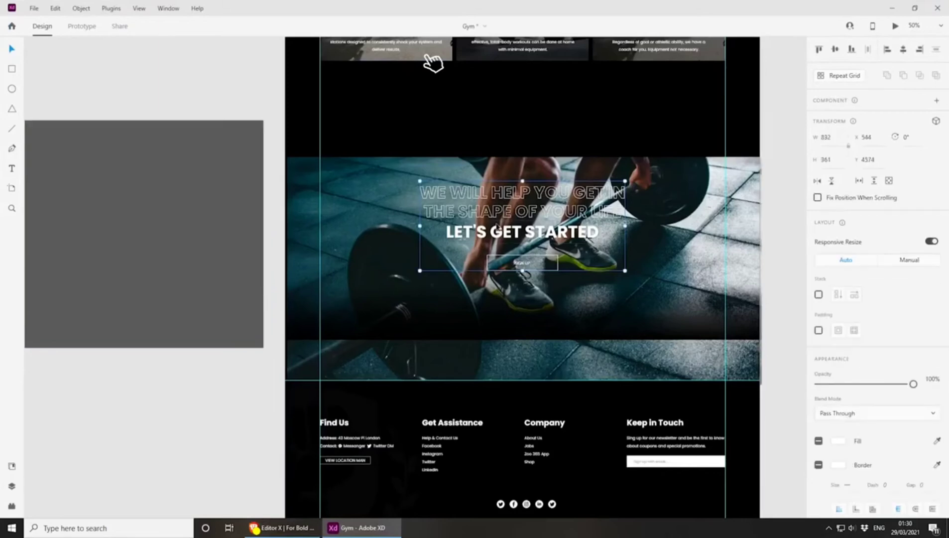
key(ctrl+z)
key(ctrl+z)
key(ctrl+z)
key(ctrl+z)
key(ctrl+z)
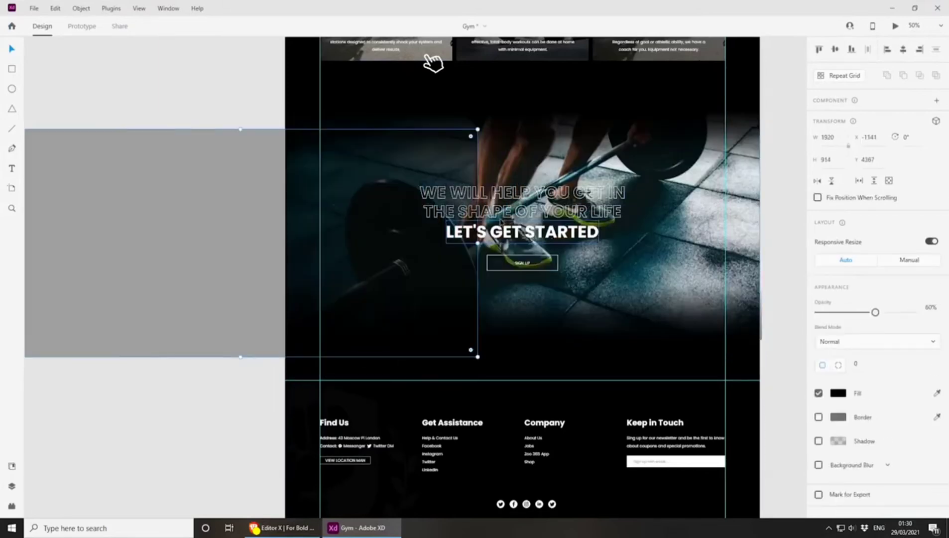
key(ctrl+z)
click(214, 195)
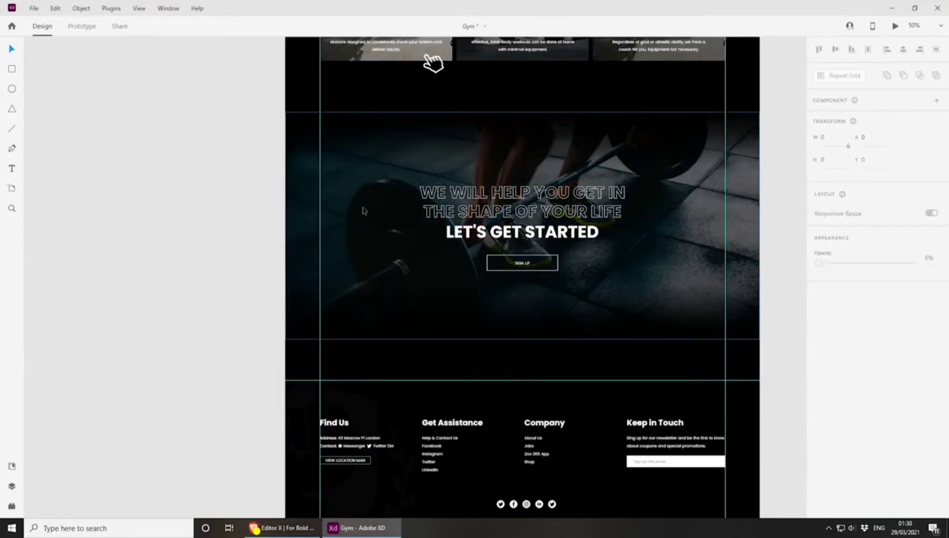
Group the outlined text with the "LET'S GET STARTED" heading and export the group to the Desktop as an embedded, optimized SVG
scroll(511, 270, up, 2)
drag(511, 269, 417, 305)
click(415, 219)
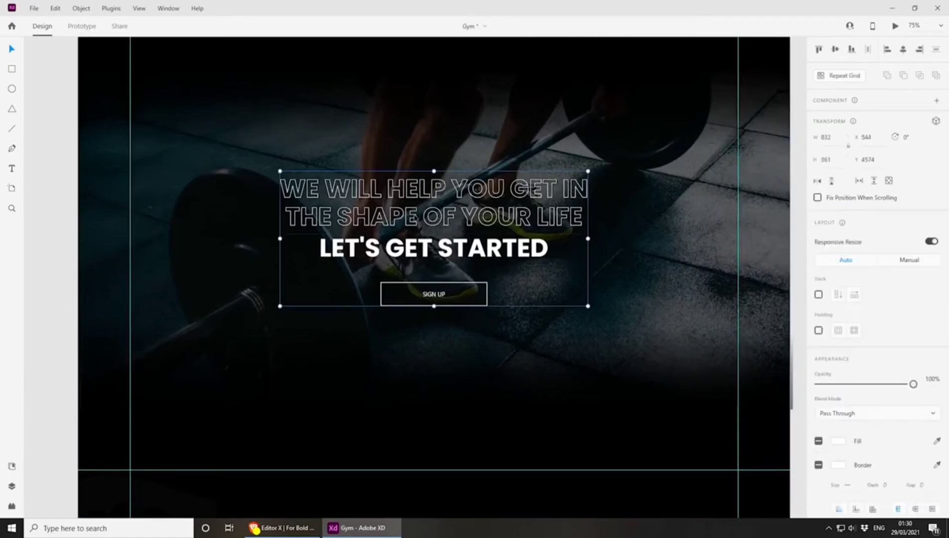
double_click(442, 250)
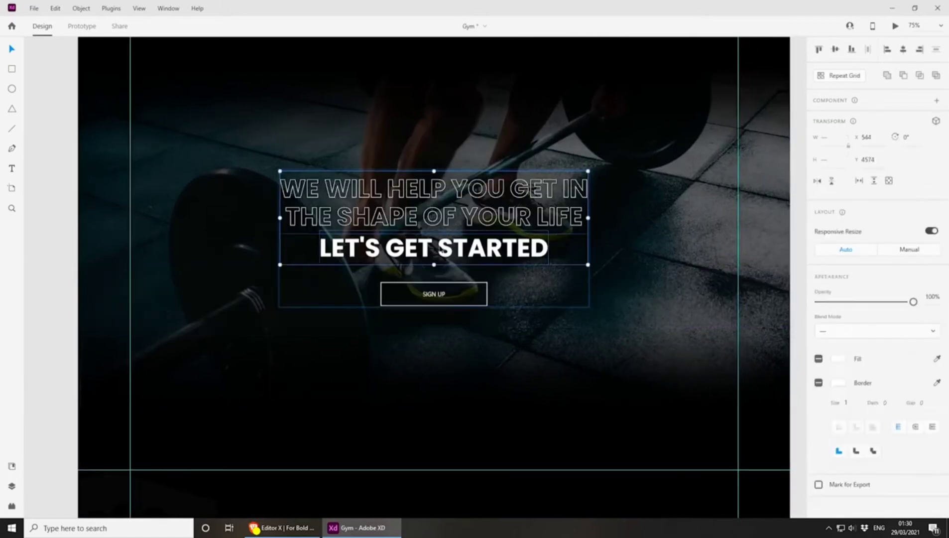
click(33, 8)
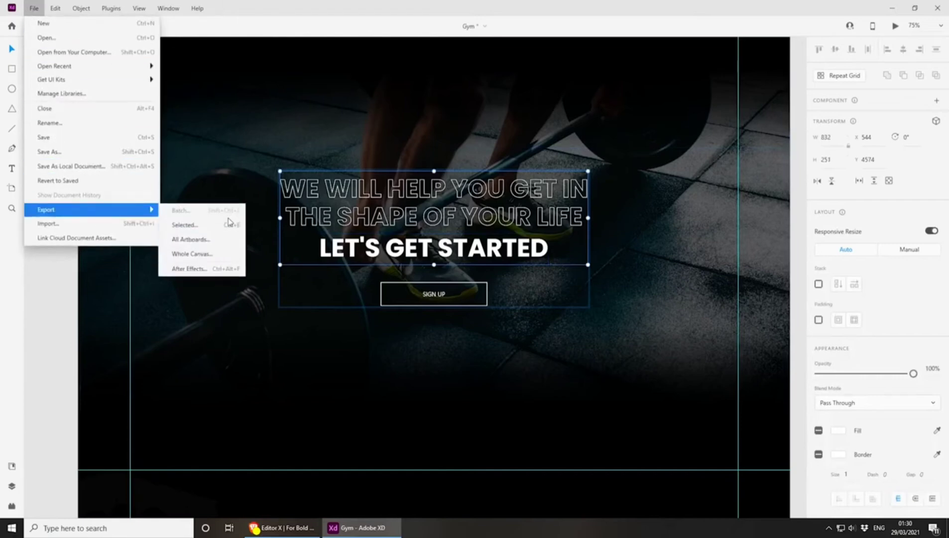
click(228, 226)
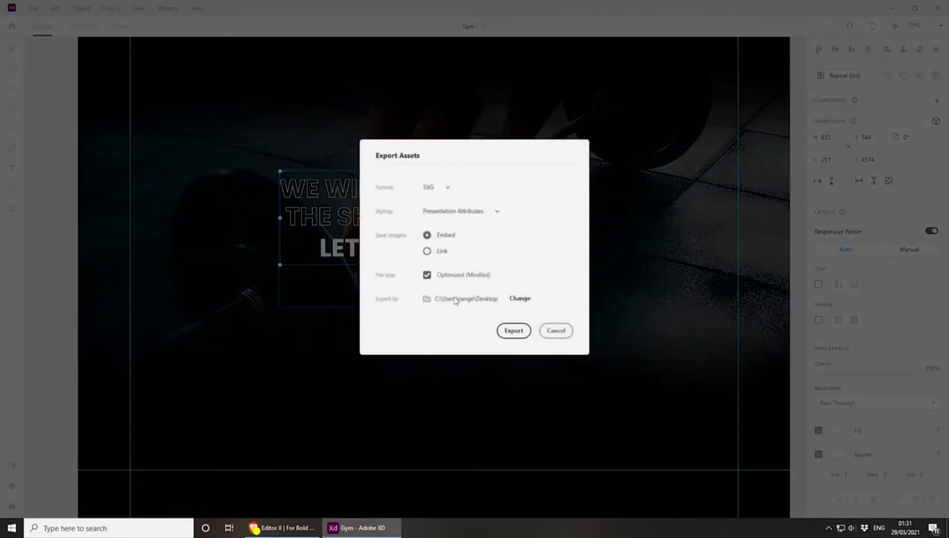
click(513, 330)
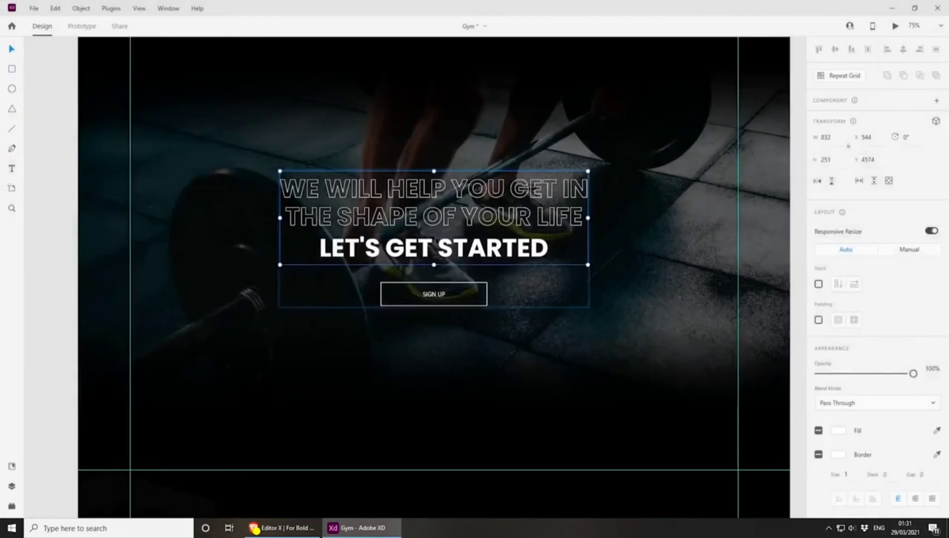
Return to Editor X, upload we-will-help.svg and replace the "Get Started Today" vector art with it
key(alt+Tab)
click(466, 228)
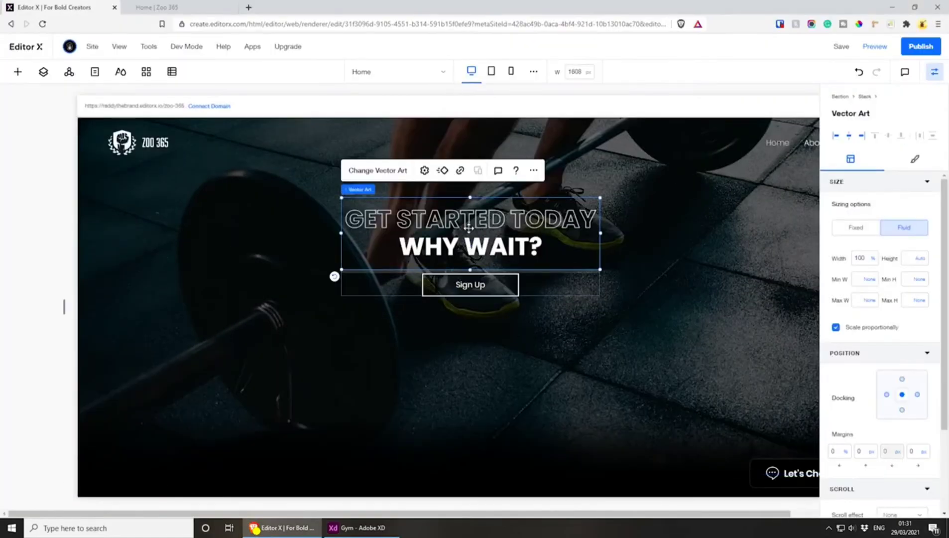
click(377, 170)
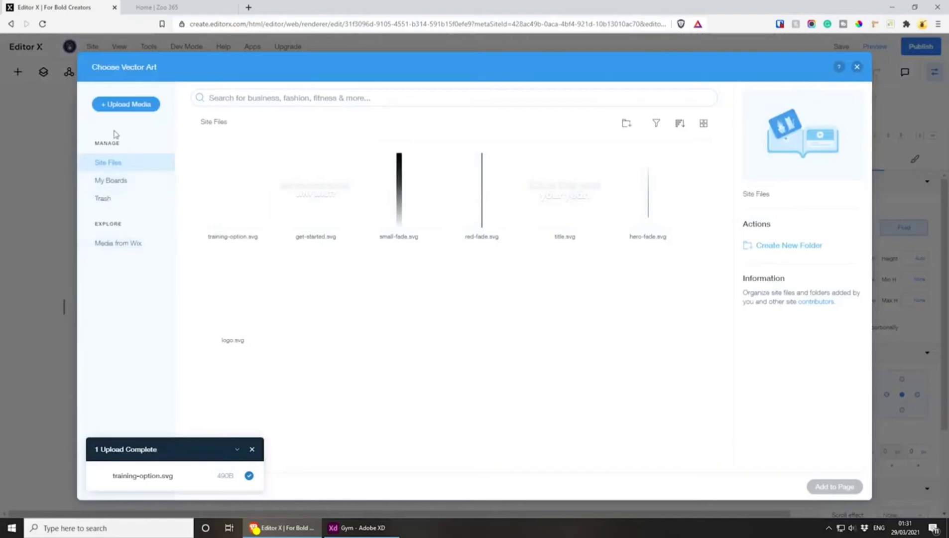
click(112, 104)
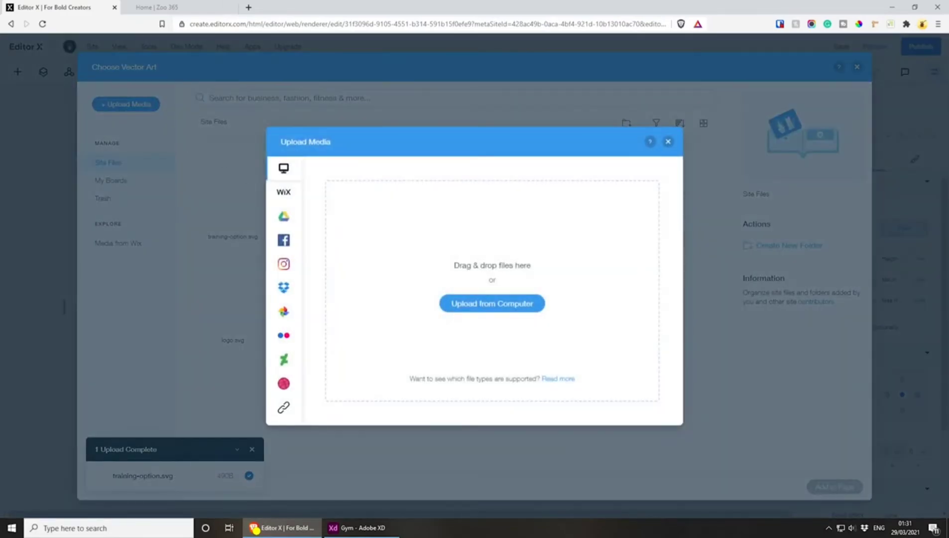
drag(442, 244, 473, 271)
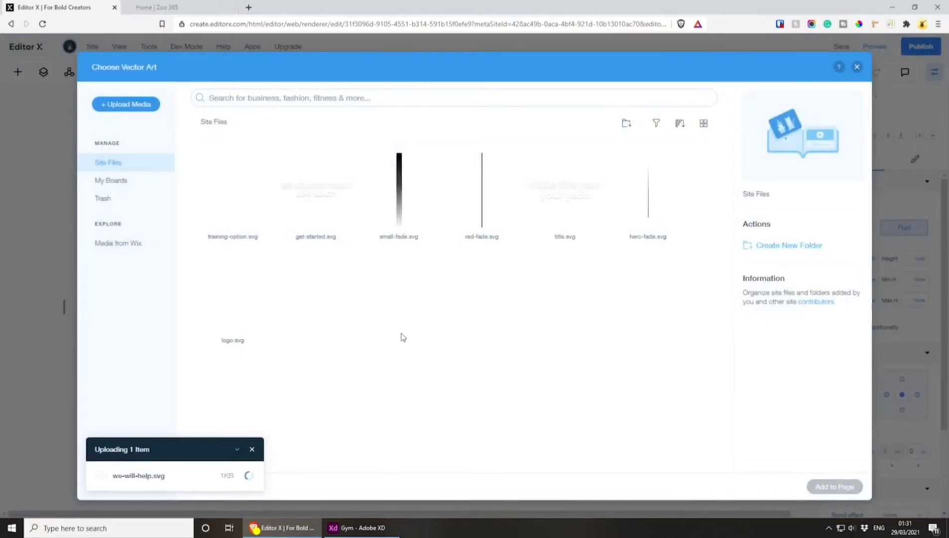
click(825, 487)
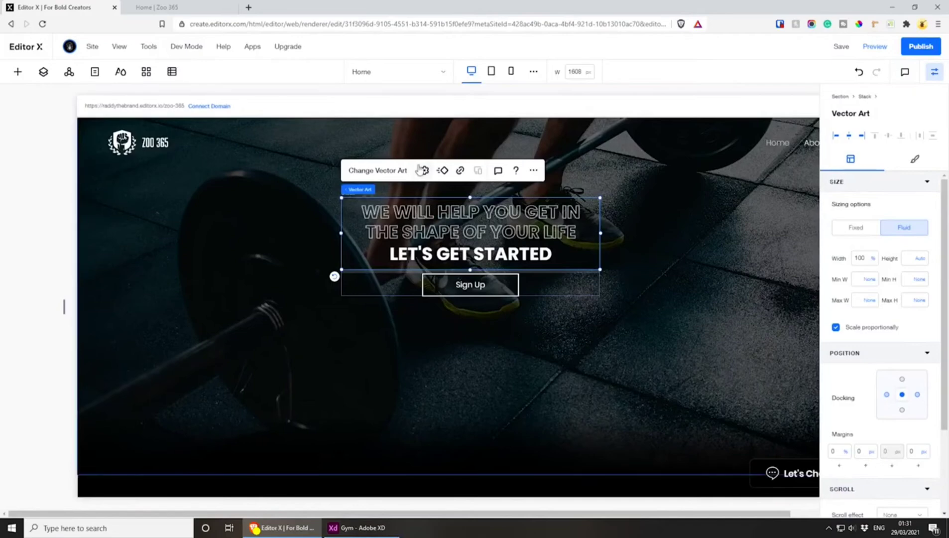
Copy "WE WILL HELP YOU GET IN THE SHAPE OF YOUR LIFE" from the Adobe XD design into the vector art's description in Editor X
click(423, 169)
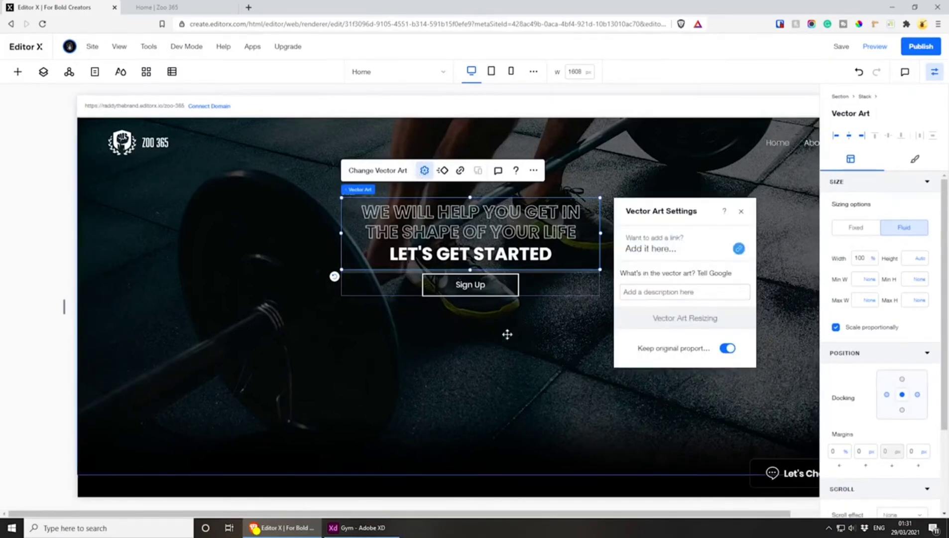
click(376, 527)
drag(398, 201, 586, 221)
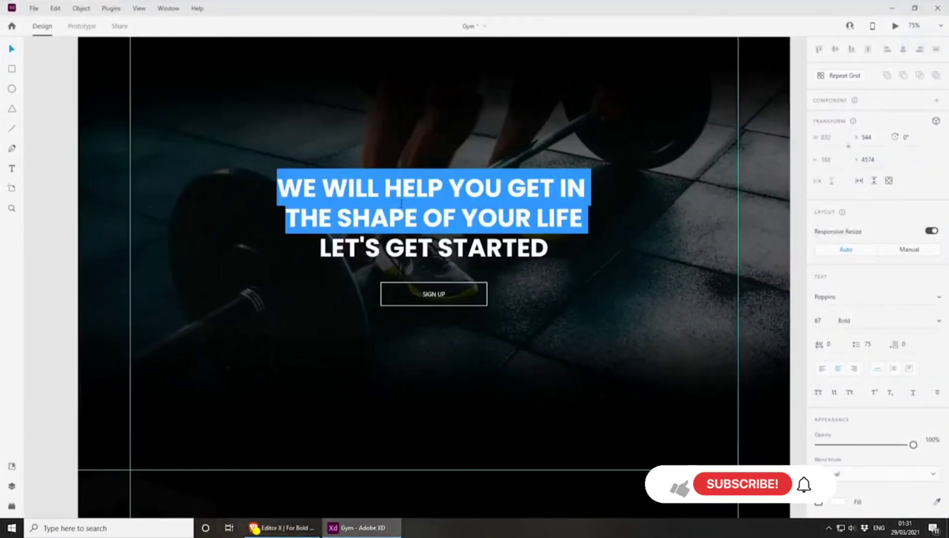
key(ctrl+c)
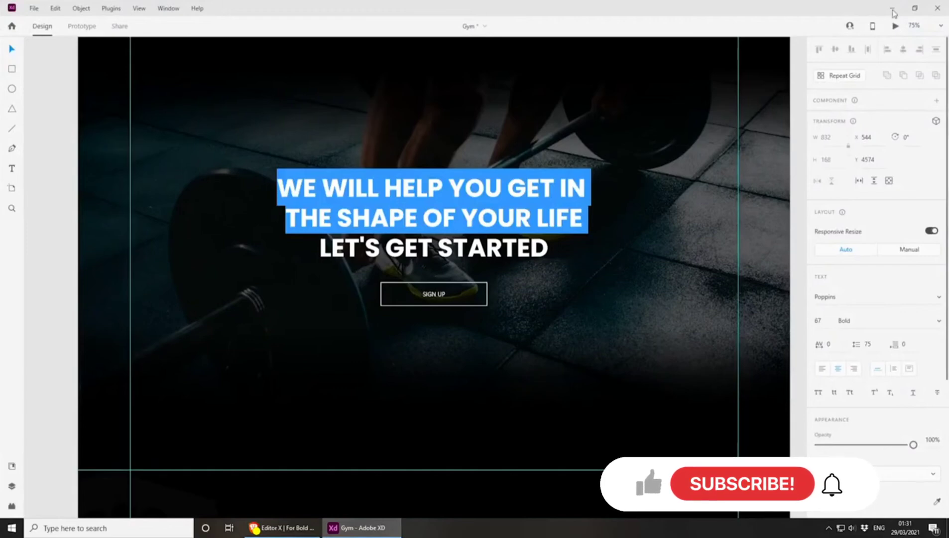
key(alt+Tab)
click(661, 292)
key(ctrl+v)
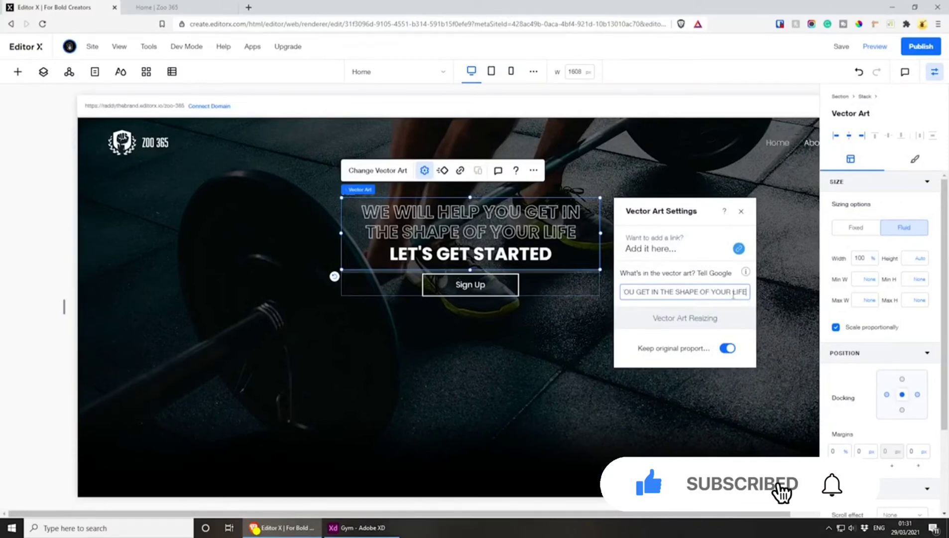
click(742, 214)
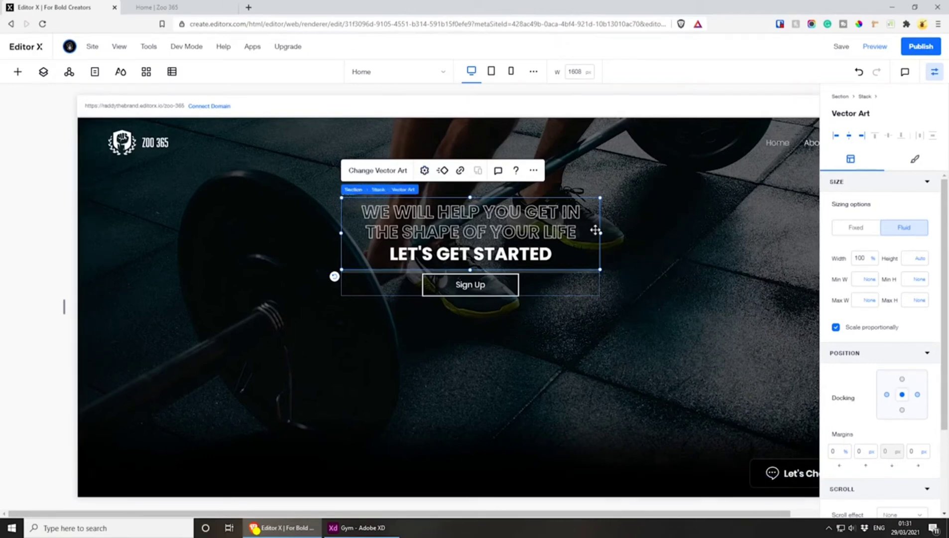
Try widening the heading vector art to 144.6% and centring it over its stack, and undo the resizing
drag(601, 232, 716, 232)
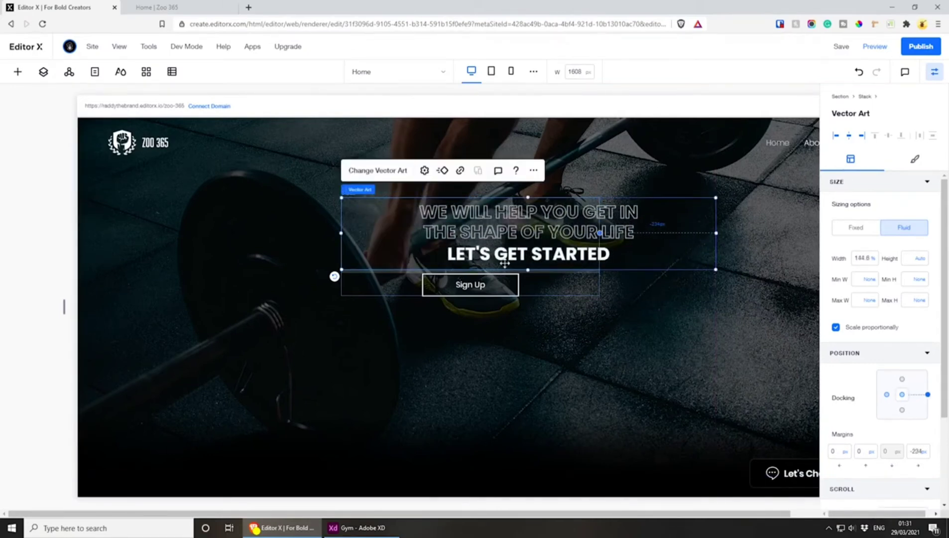
drag(525, 272, 459, 249)
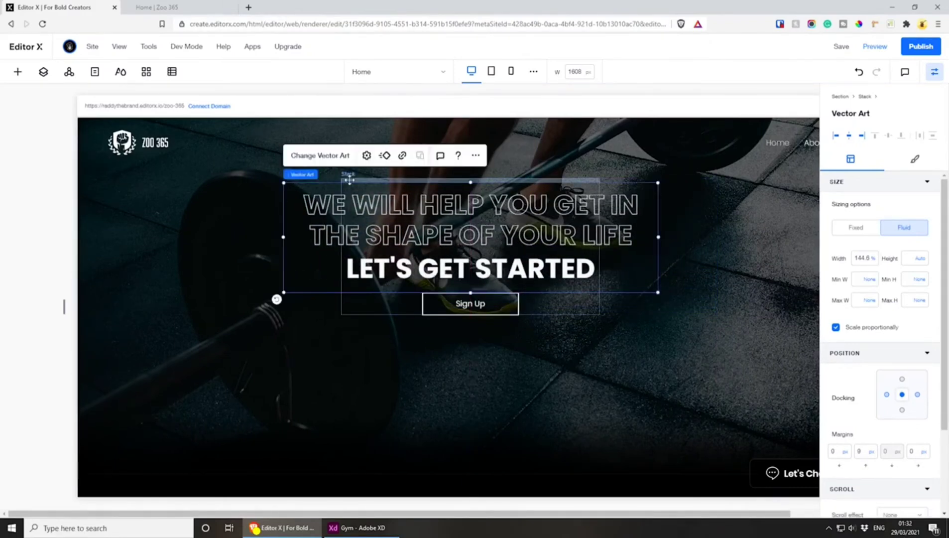
click(343, 208)
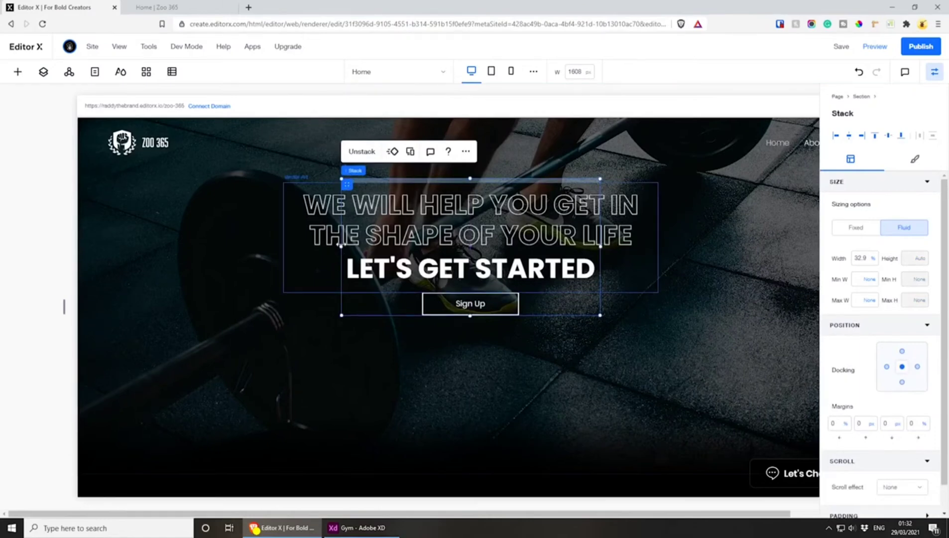
drag(341, 245, 267, 247)
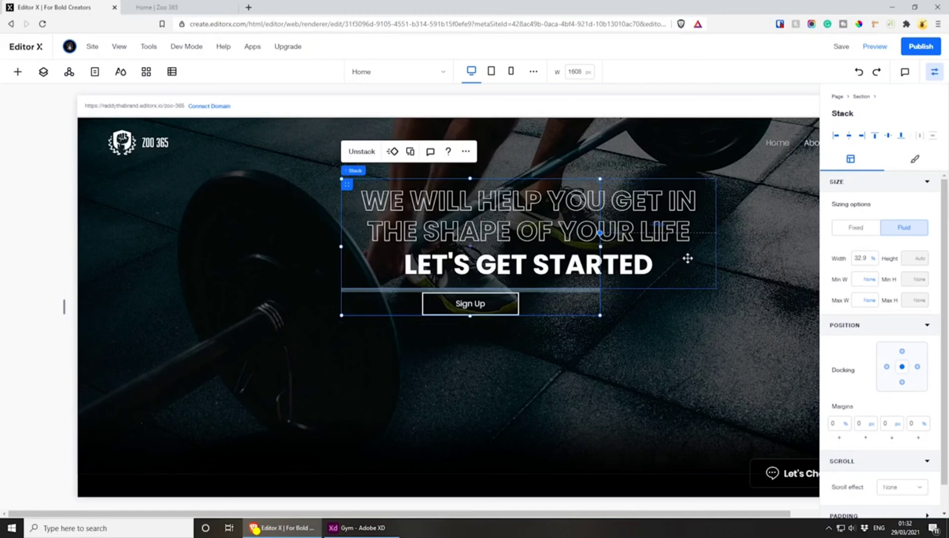
key(ctrl+z)
key(ctrl+z)
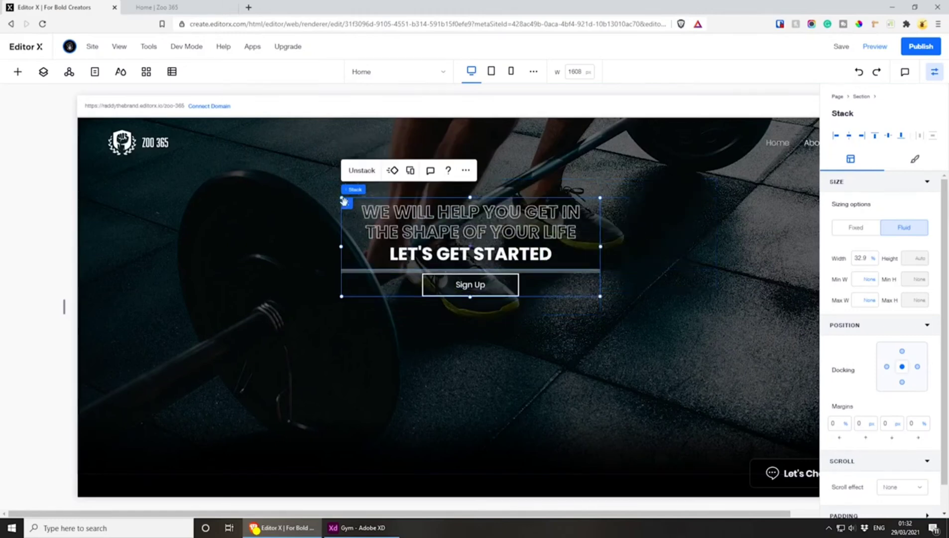
Widen the stack holding the heading and Sign Up button to about 46.1% and centre it horizontally in the section
mouse_move(344, 201)
mouse_down()
mouse_move(369, 205)
mouse_move(344, 200)
mouse_up()
drag(341, 245, 238, 247)
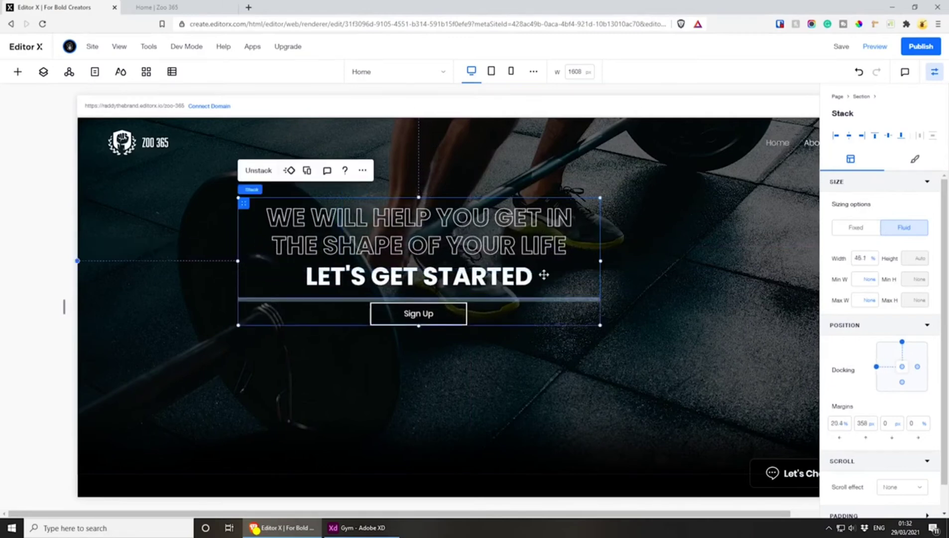
drag(396, 255, 427, 255)
key(ctrl+z)
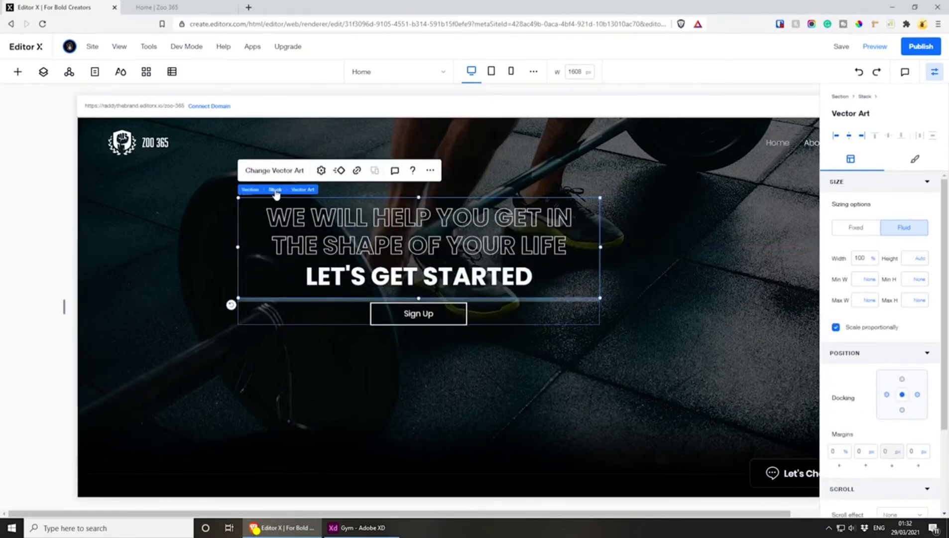
click(276, 193)
drag(242, 203, 296, 190)
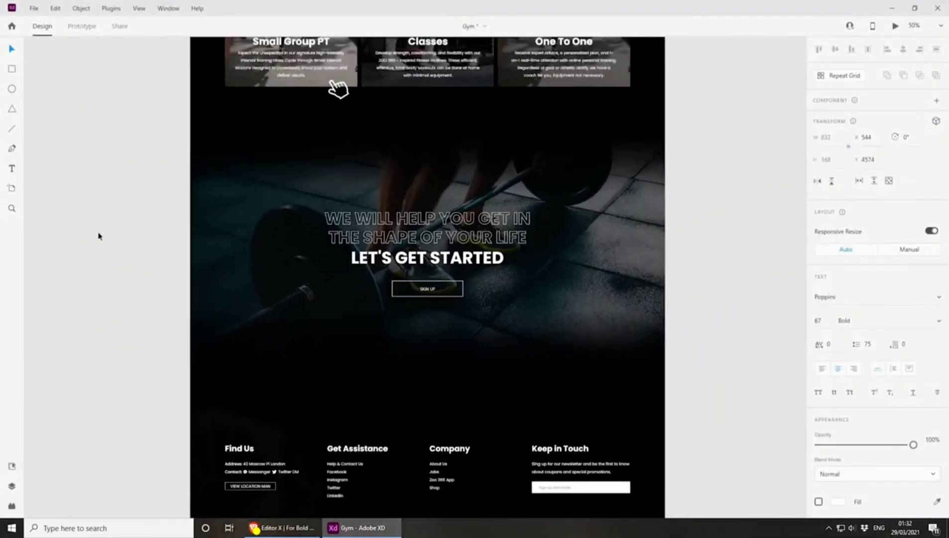
Compare the heading layout with the Adobe XD design, return to Editor X and save the site
click(97, 235)
key(ctrl+plus)
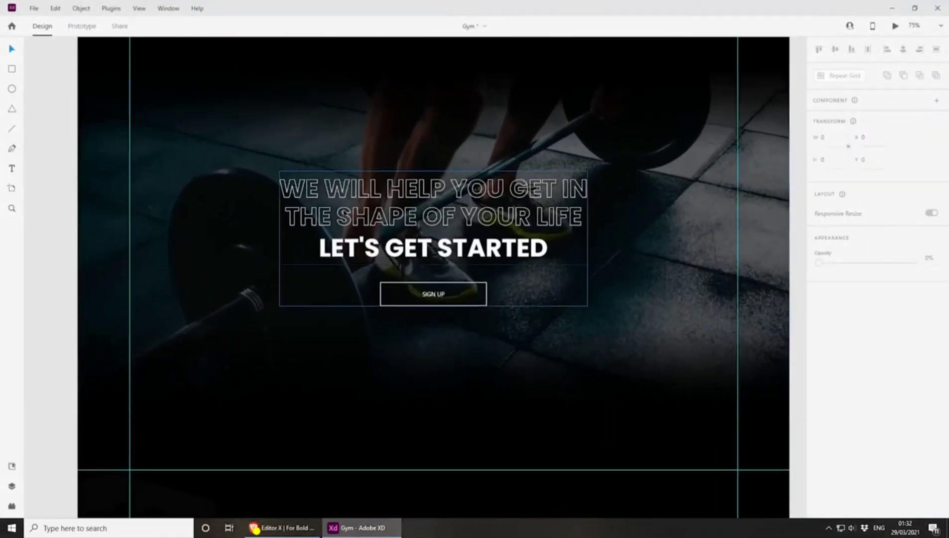
key(alt+Tab)
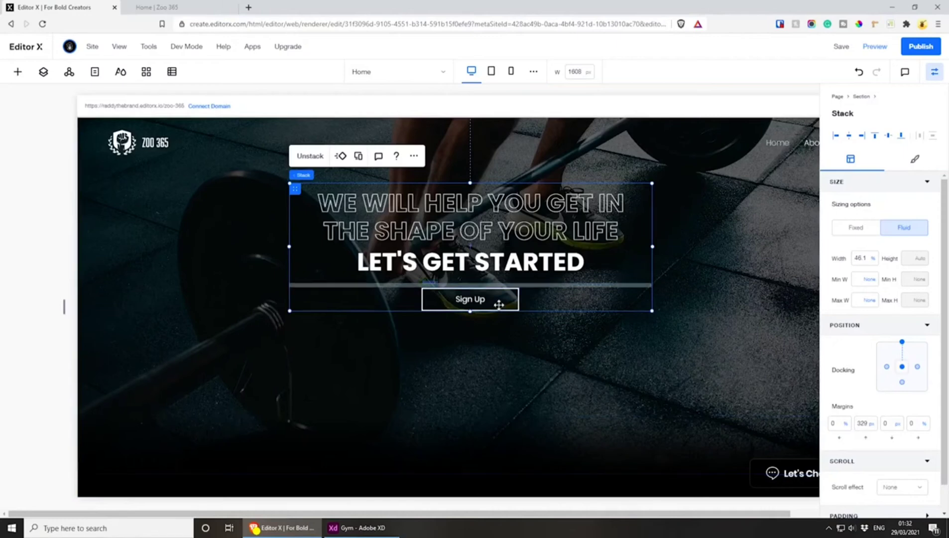
click(840, 46)
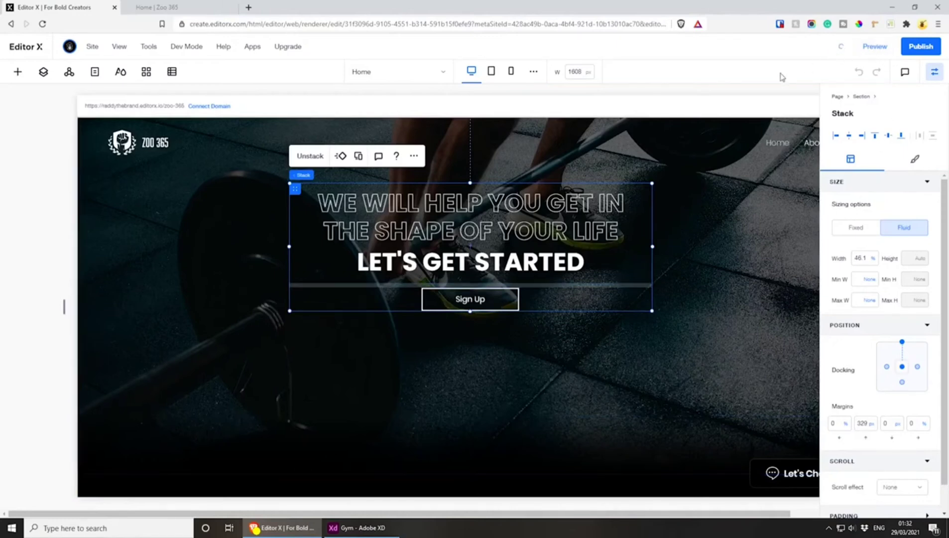
Examine the Let's Get Started section's heading, photo and button at the 751 to 1000px tablet breakpoint
click(486, 74)
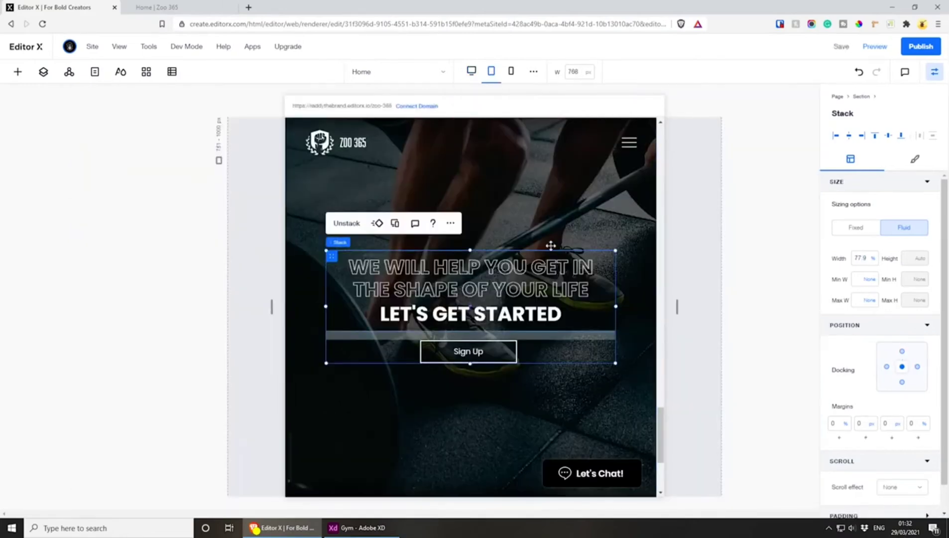
scroll(523, 427, up, 3)
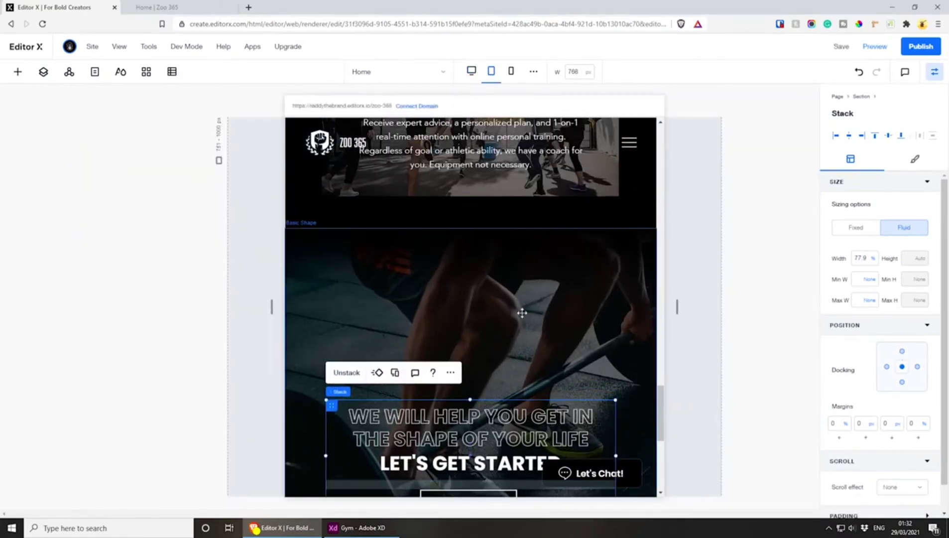
scroll(521, 249, down, 6)
scroll(517, 239, up, 5)
scroll(520, 271, down, 4)
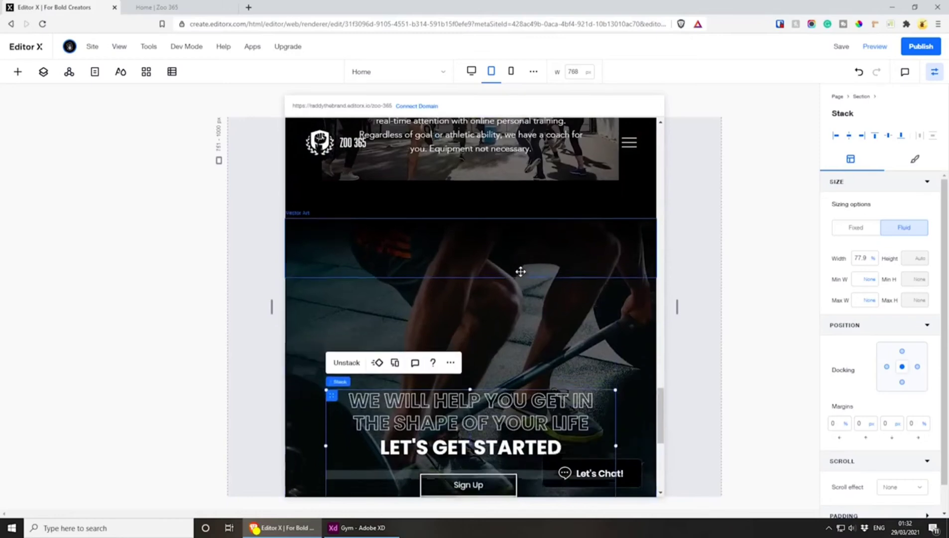
scroll(520, 271, up, 4)
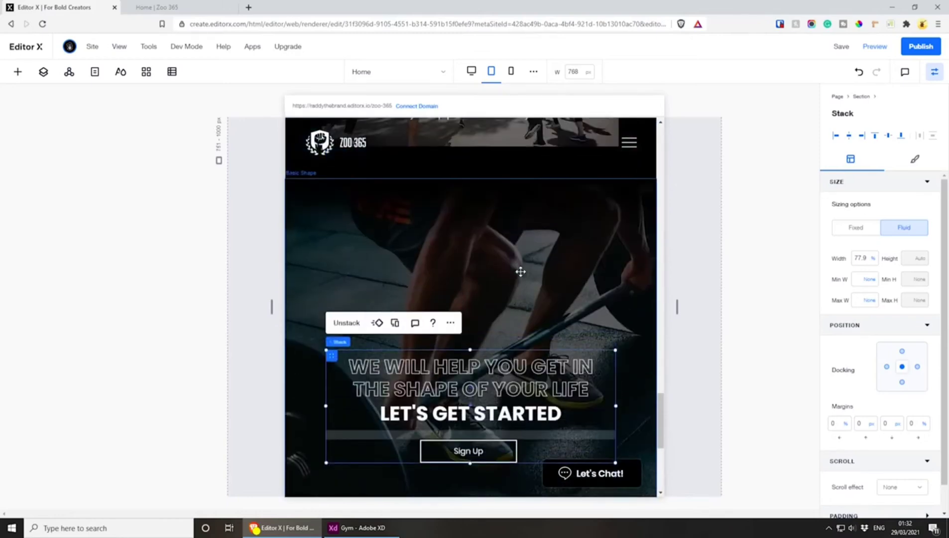
scroll(544, 243, down, 3)
scroll(527, 234, up, 2)
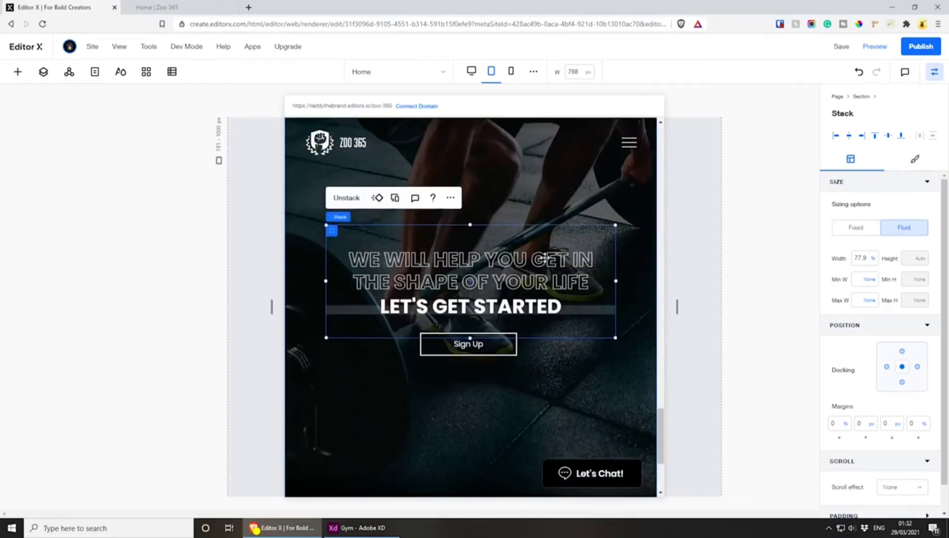
Check the Let's Get Started section at the mobile breakpoint, return to the desktop breakpoint and save the site
click(511, 71)
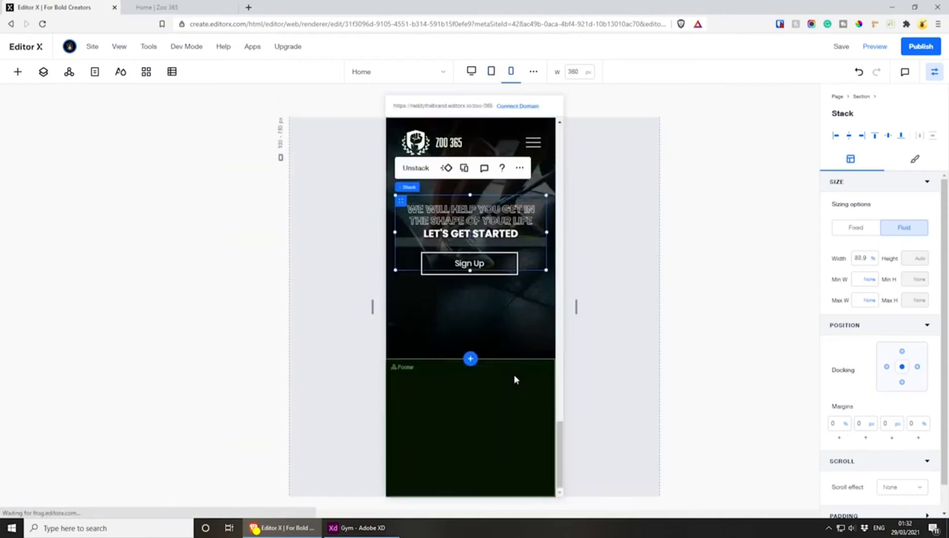
scroll(513, 374, up, 4)
scroll(458, 300, down, 4)
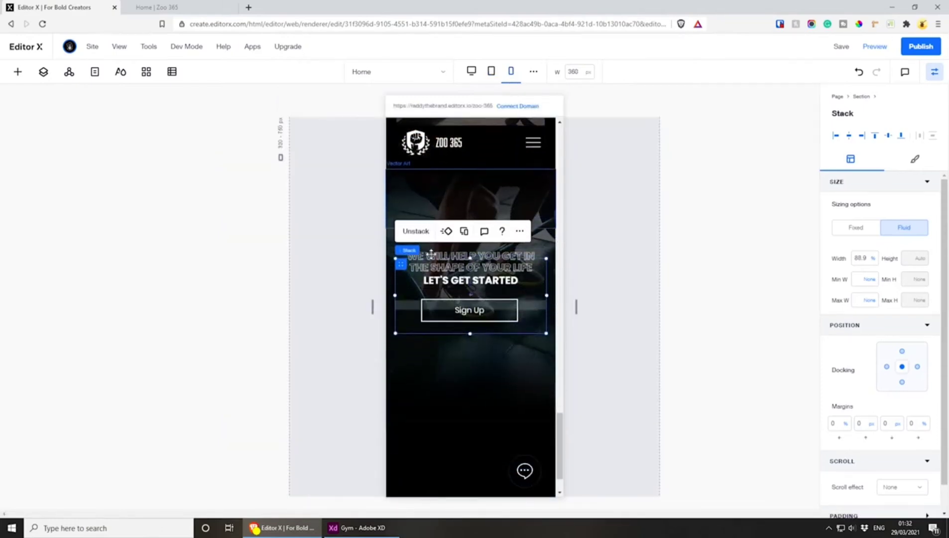
click(473, 74)
click(839, 49)
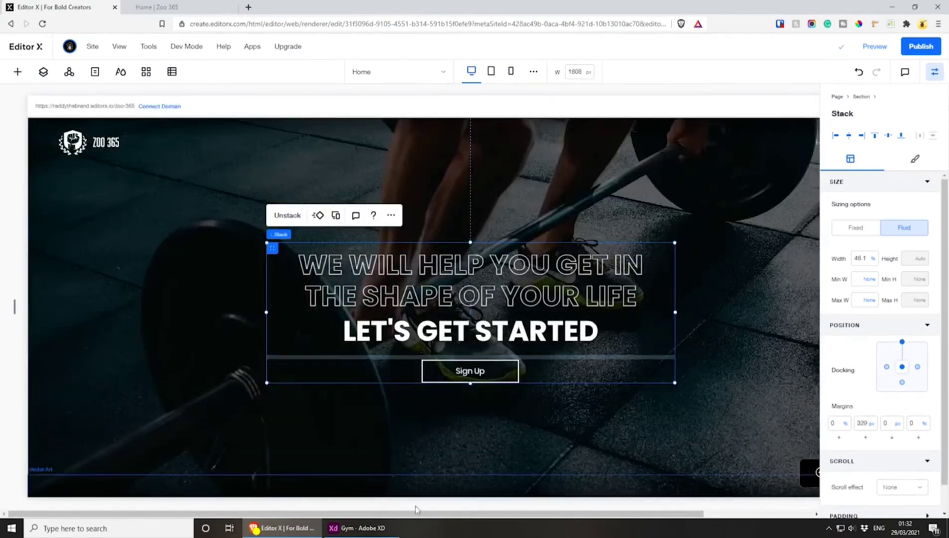
Switch to Adobe XD and examine the footer's columns, social icons and copyright line in the design
click(356, 527)
scroll(484, 394, down, 10)
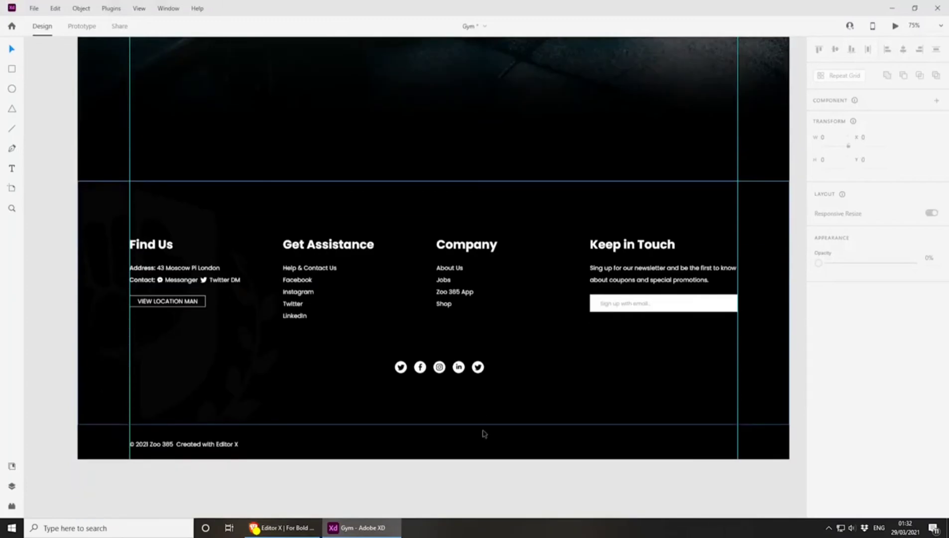
scroll(486, 436, down, 3)
scroll(485, 472, up, 3)
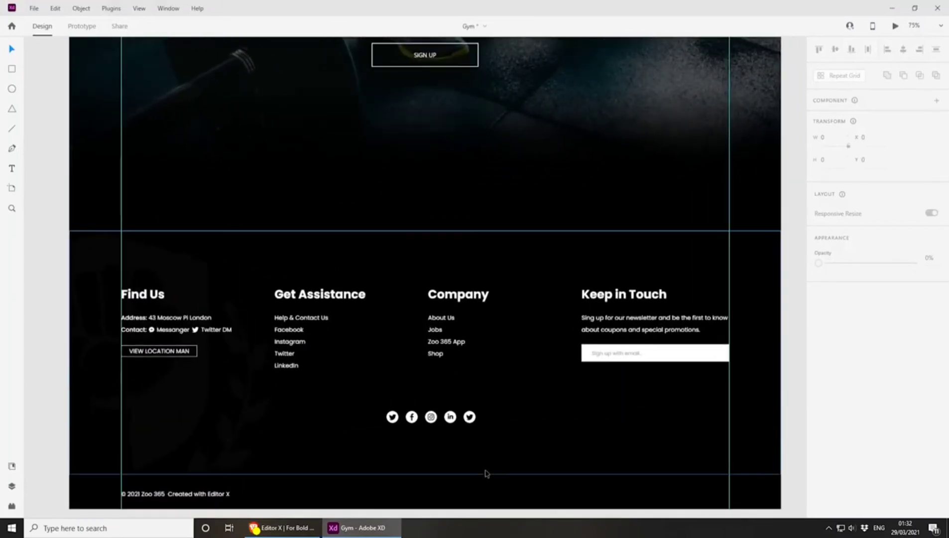
scroll(250, 342, down, 2)
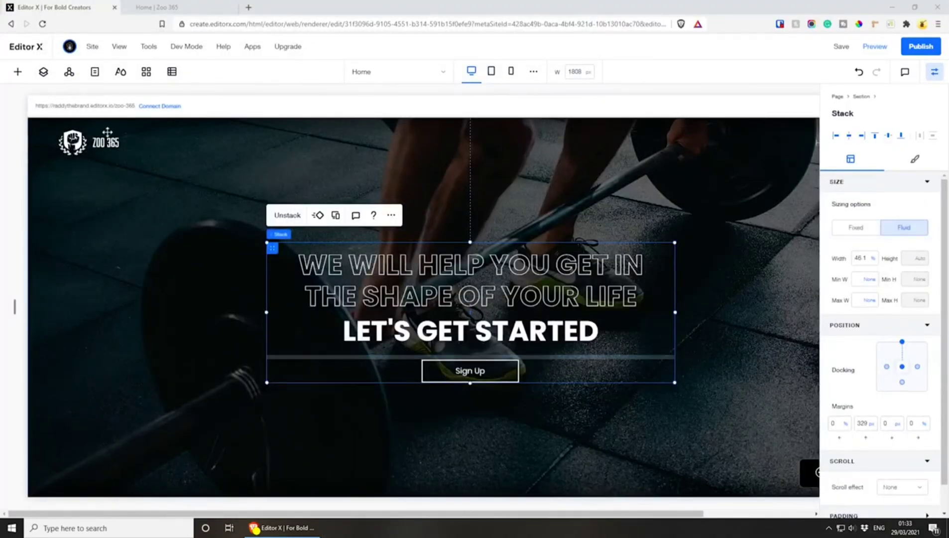
Collapse the last Get Started Today section's layers, select the Footer and show the site masters
click(44, 74)
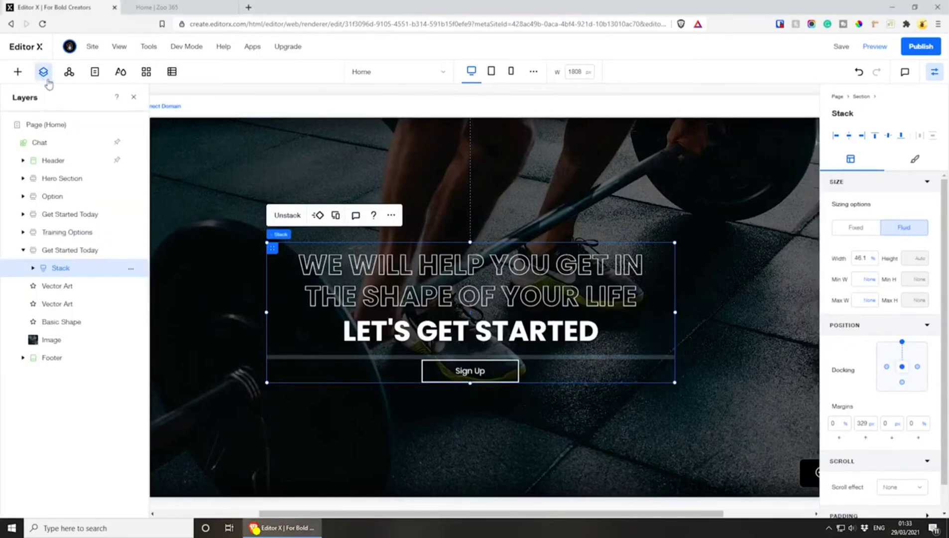
click(23, 250)
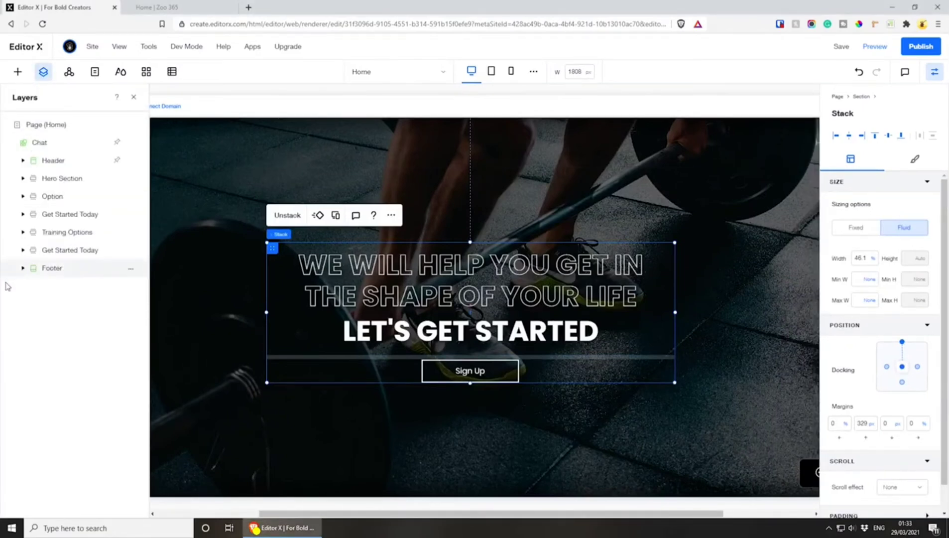
click(49, 269)
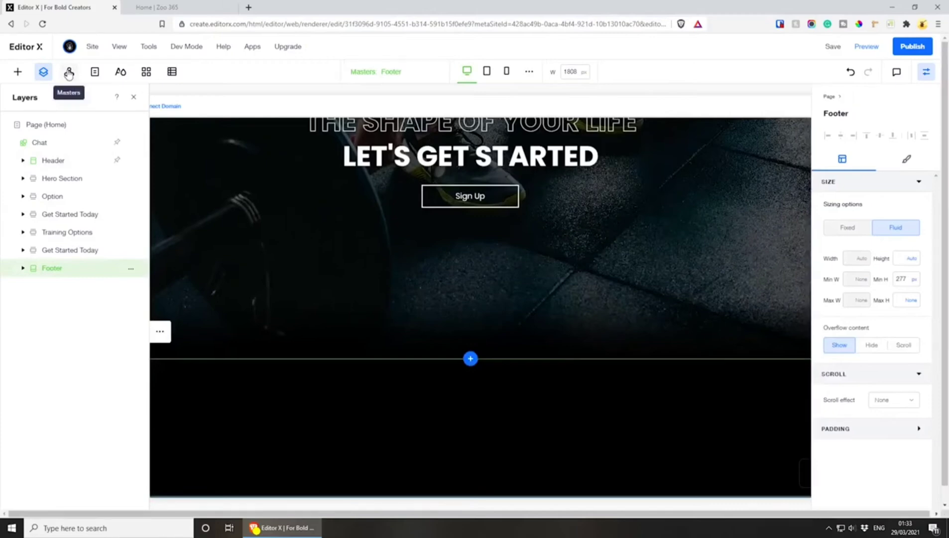
click(68, 73)
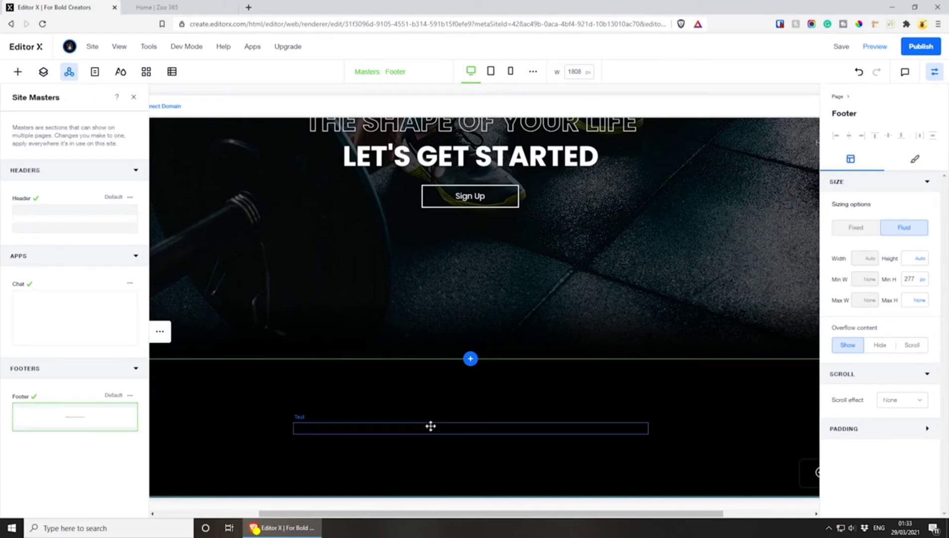
Close the site masters and set the footer's copyright text colour to white (#FFFFFF)
click(431, 425)
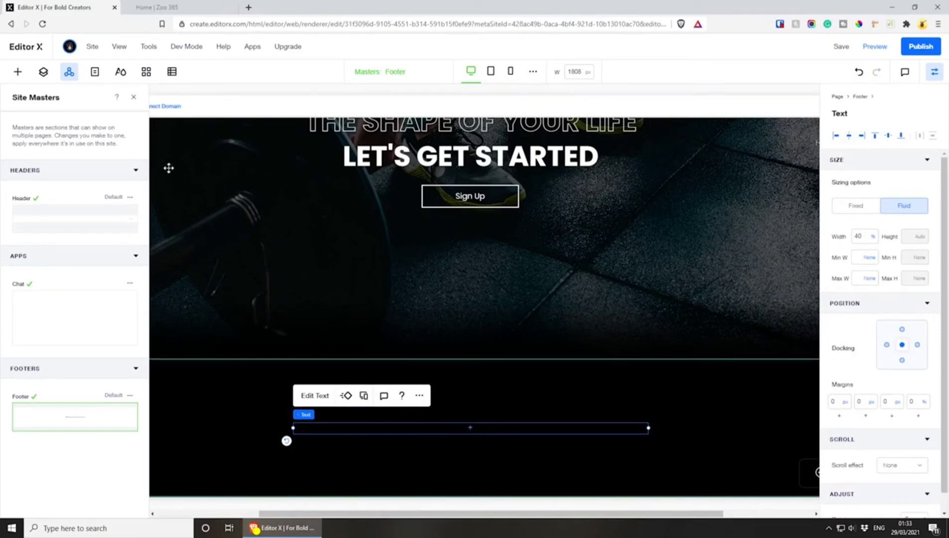
click(134, 97)
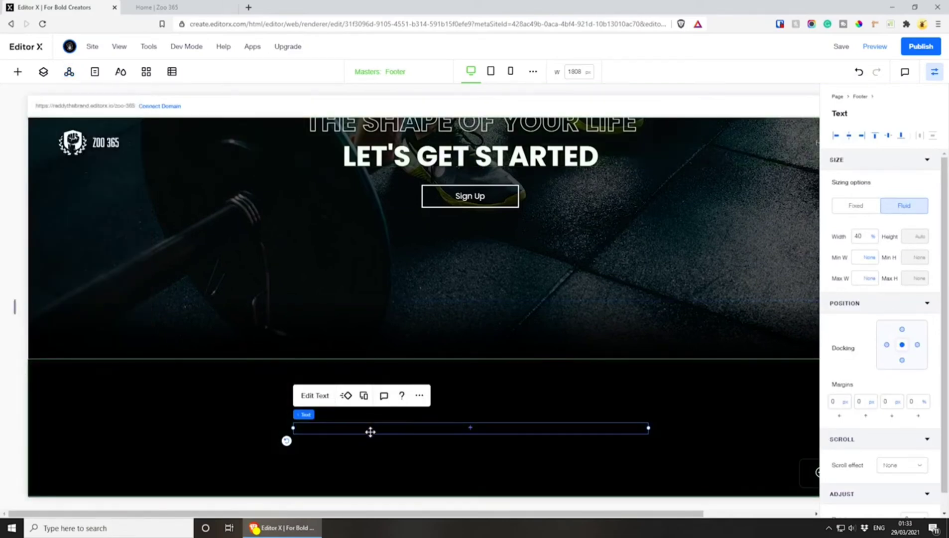
double_click(370, 432)
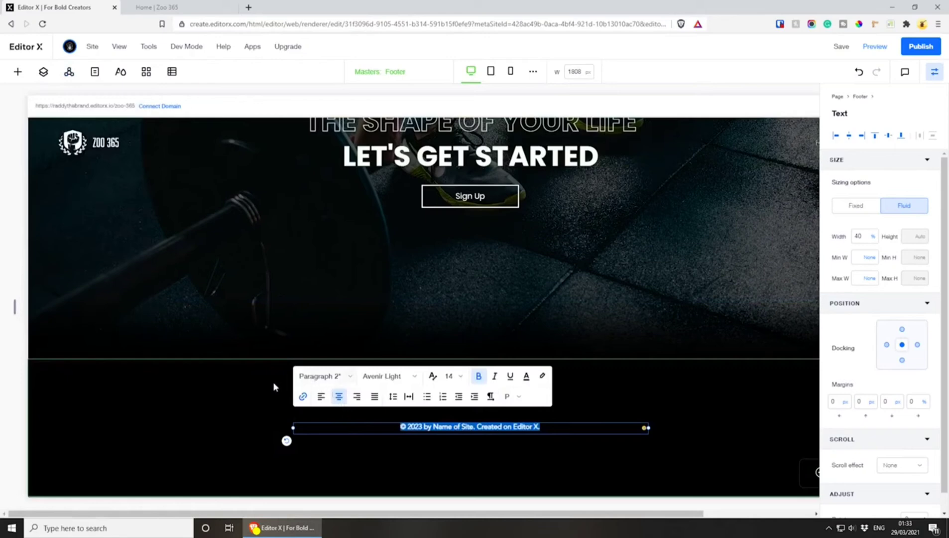
click(528, 376)
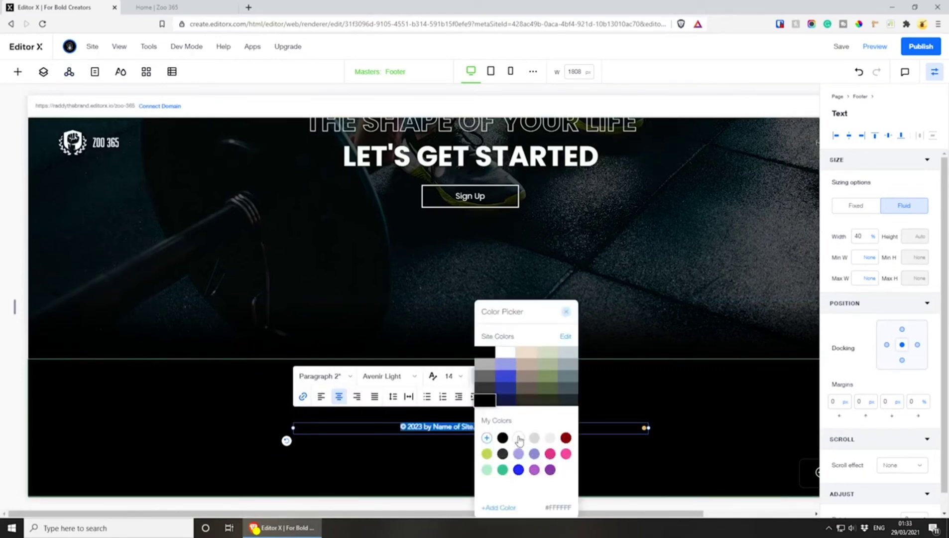
click(428, 427)
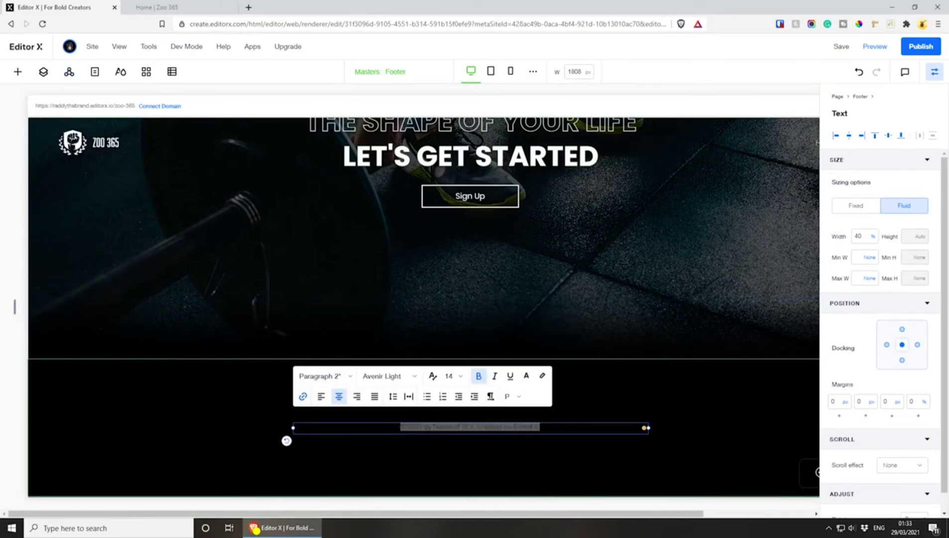
Change the footer text to read "© 2021 Zoo 365. Created on Editor X."
click(540, 427)
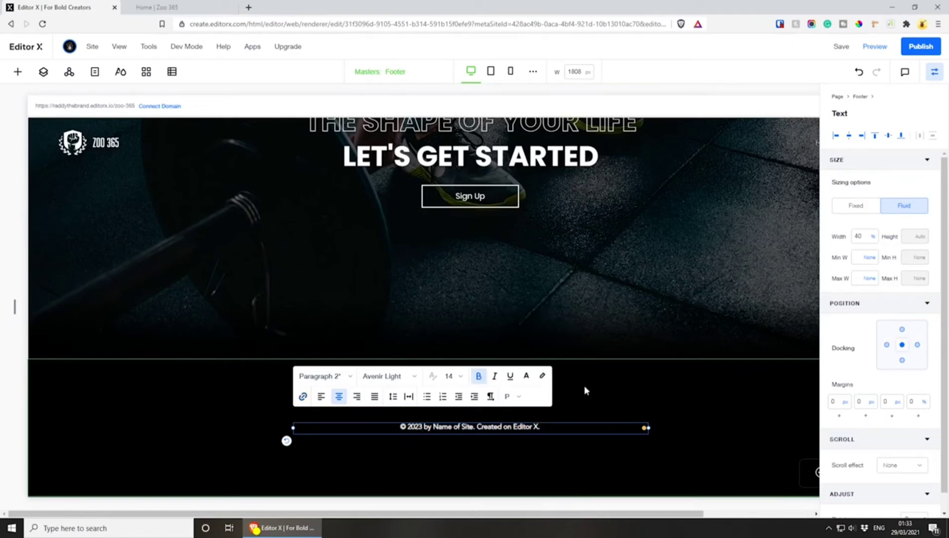
key(BackSpace)
text(1)
key(ctrl+shift+Right)
key(ctrl+shift+Right)
key(ctrl+shift+Right)
key(BackSpace)
key(BackSpace)
key(BackSpace)
key(BackSpace)
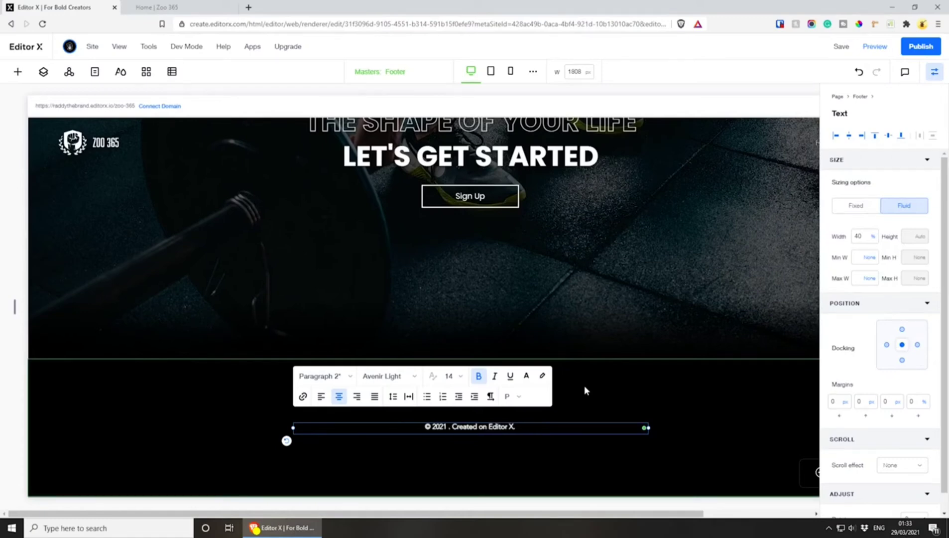
text(Zoo 3)
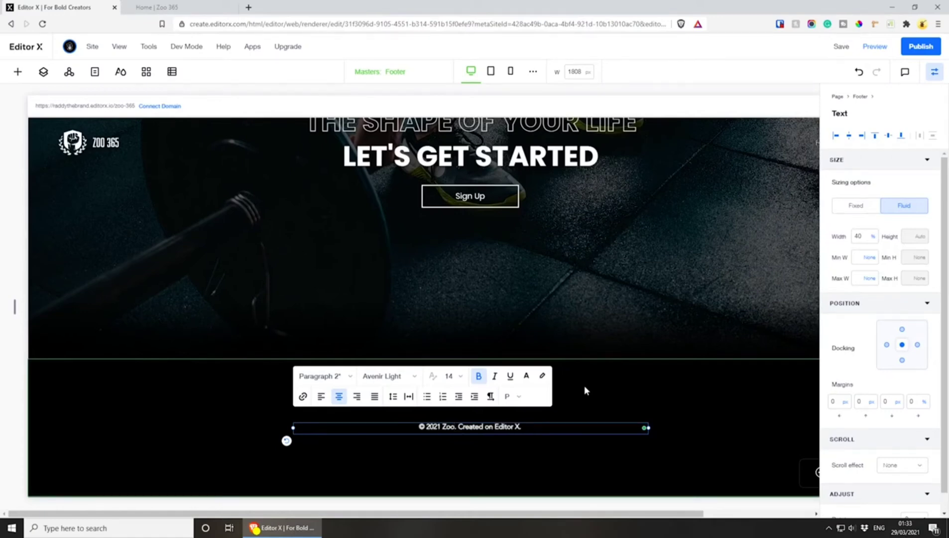
text(65)
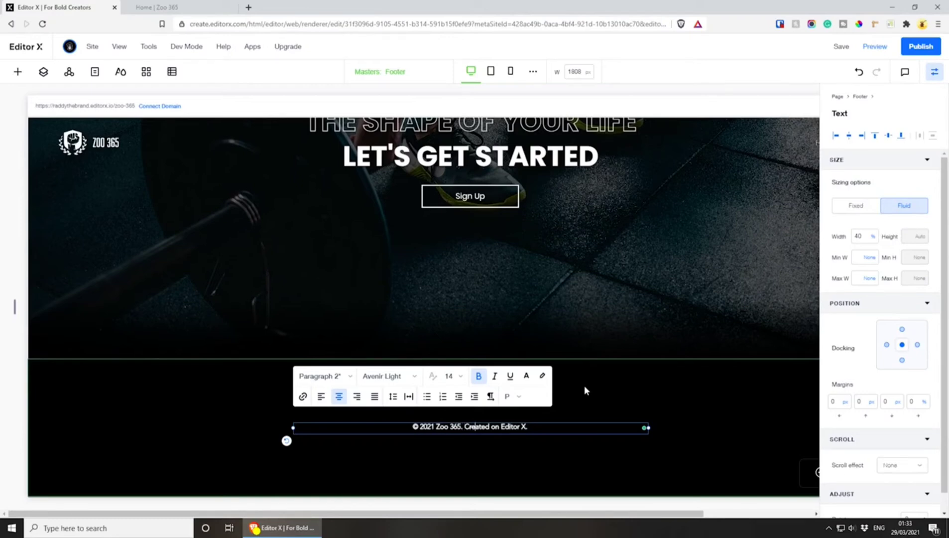
Insert "by" and the creator's name after "Created" in the footer's copyright text
key(ctrl+Right)
key(ctrl+Right)
text(by Ra)
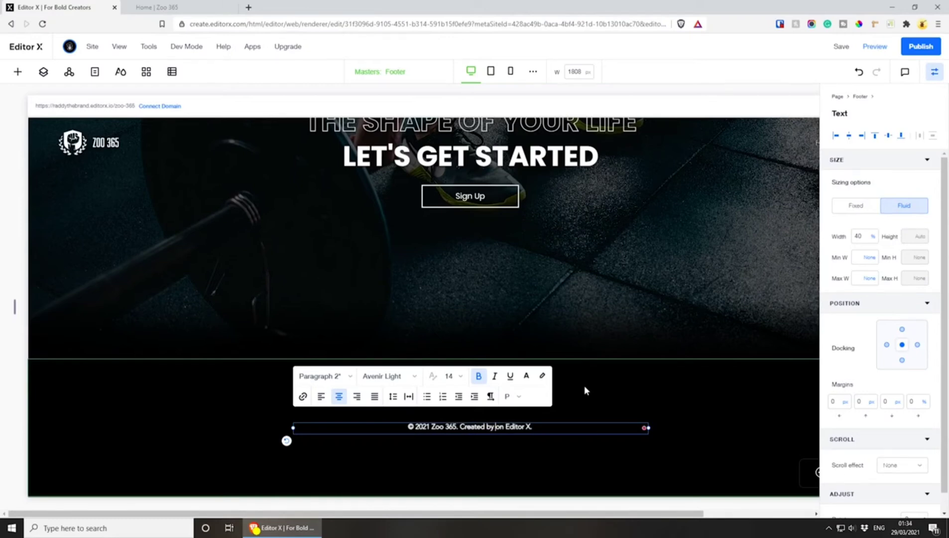
text(ddy)
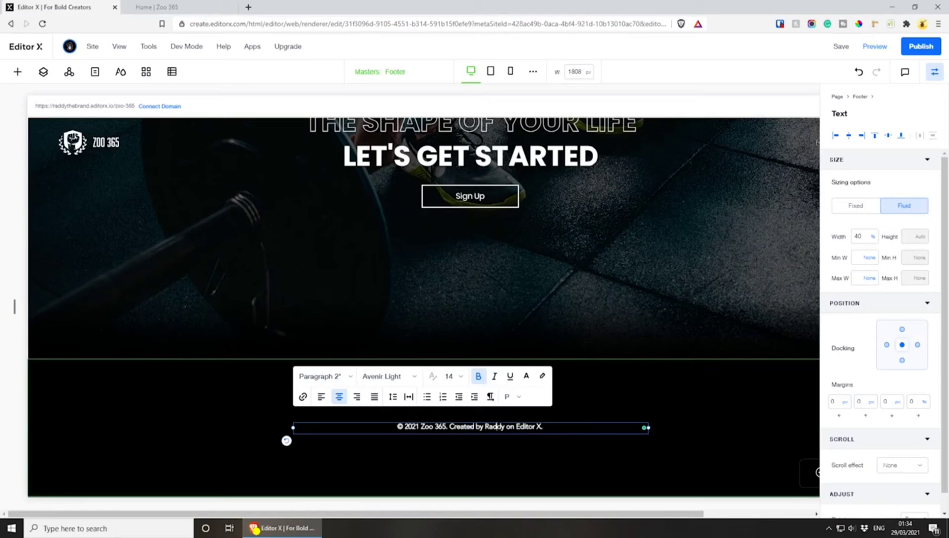
Link the creator's name in the footer text to their website address, opening in a new window
double_click(497, 426)
click(504, 428)
click(302, 397)
click(365, 232)
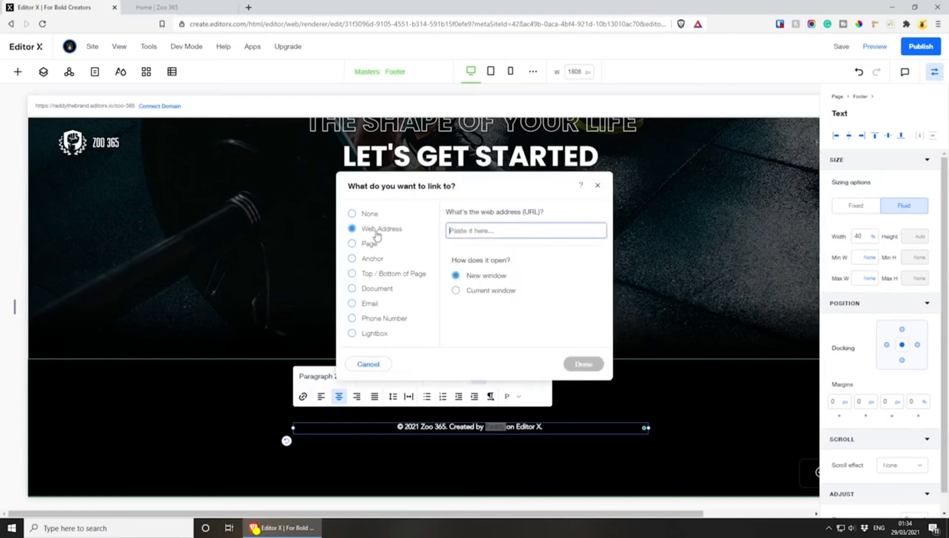
text(https://)
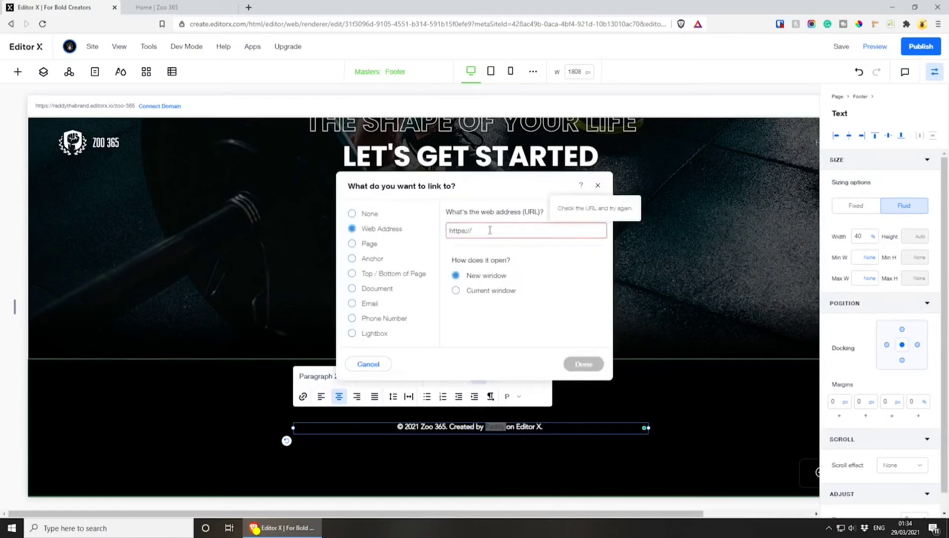
text(raddy.co.uk)
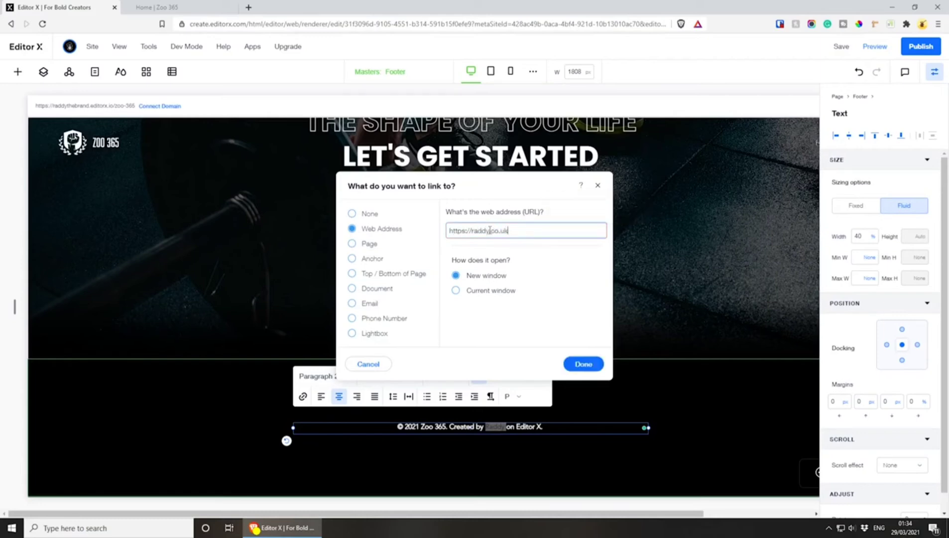
click(583, 364)
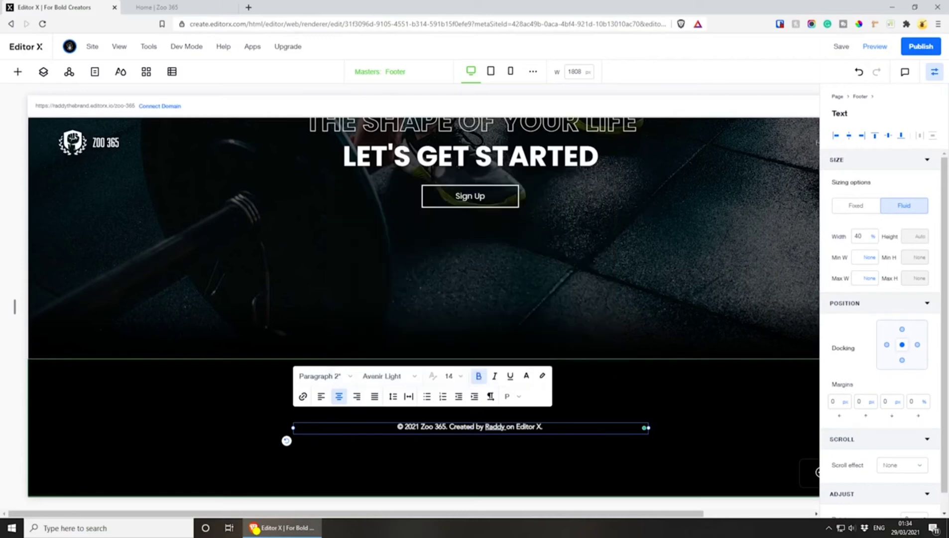
Trim the trailing space from the creator name's link and move the copyright text to the footer's lower left
click(507, 427)
click(507, 427)
key(BackSpace)
text(o)
key(BackSpace)
click(515, 414)
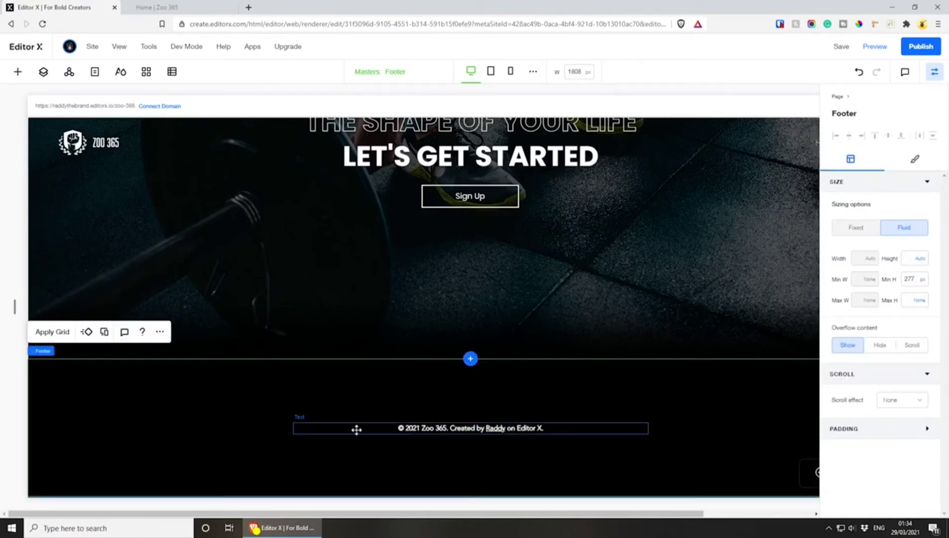
drag(349, 433, 160, 474)
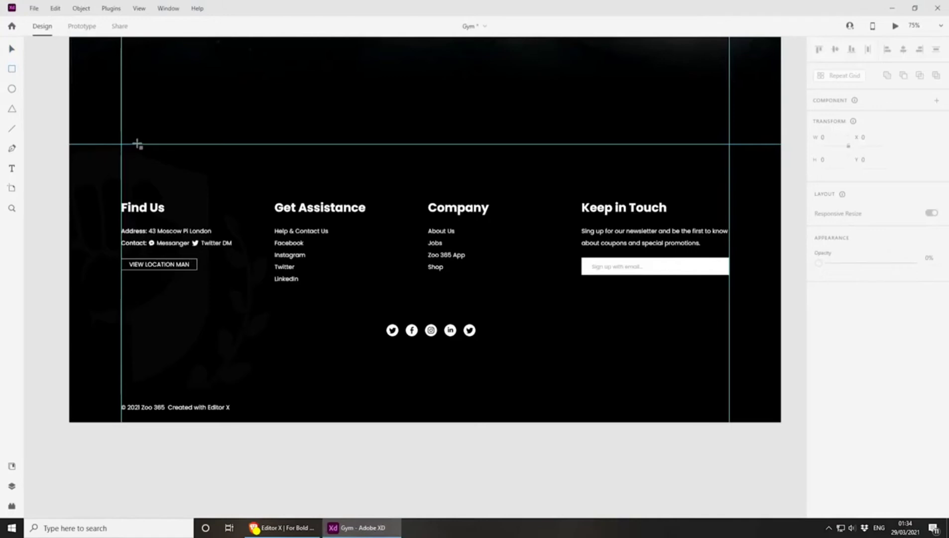
Measure the footer's height in the Adobe XD design with a temporary rectangle, delete it and return to Editor X
mouse_move(138, 144)
mouse_down()
mouse_move(213, 212)
mouse_move(326, 351)
mouse_move(330, 387)
mouse_up()
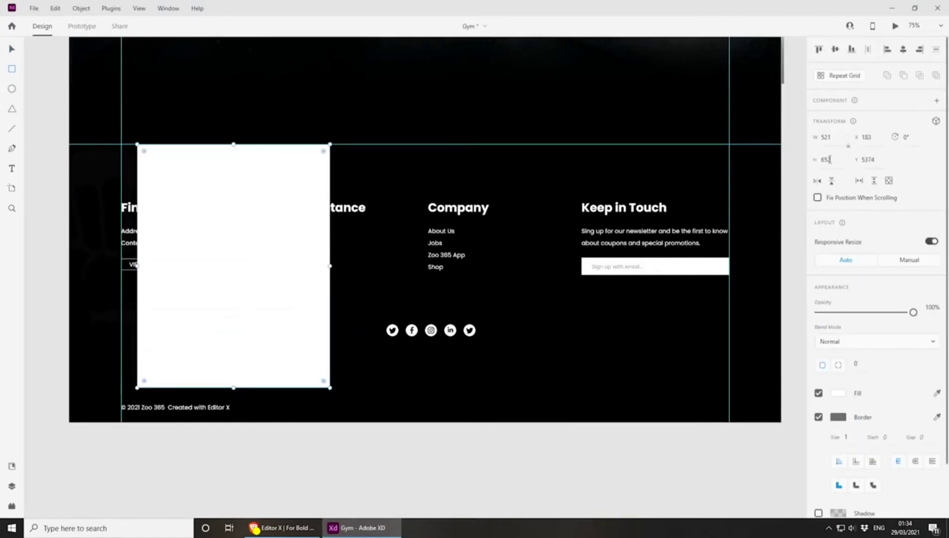
key(Delete)
click(281, 528)
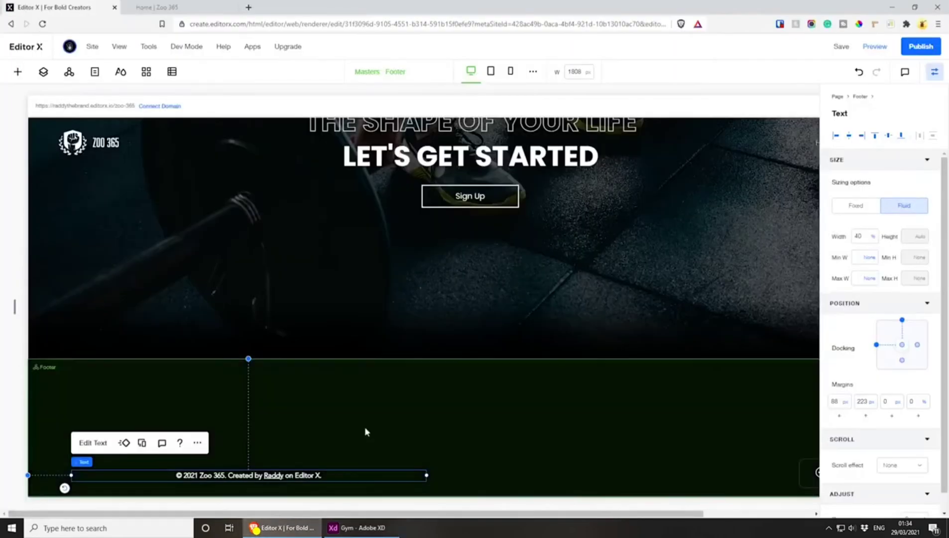
Set the footer's minimum height to 652 px and move the copyright text down to the footer's lower-left corner
click(360, 392)
click(915, 278)
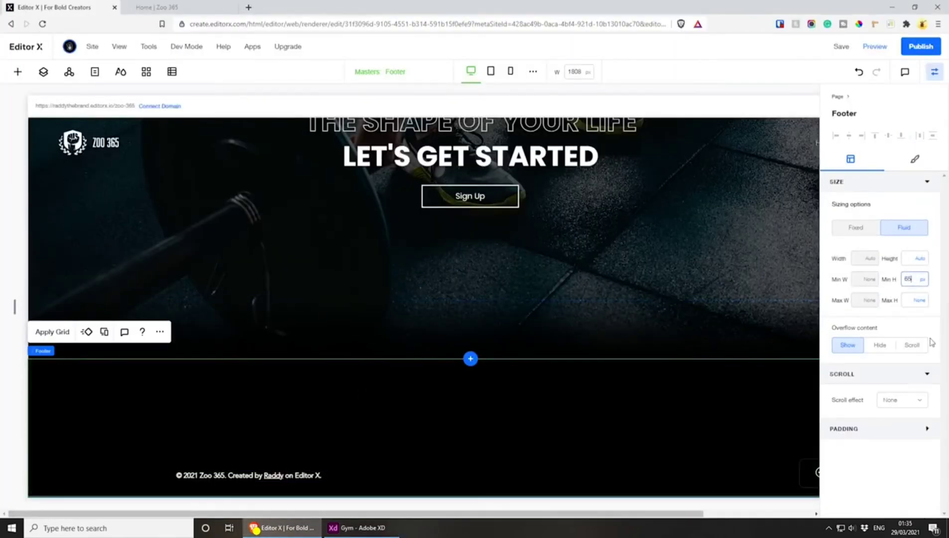
key(Return)
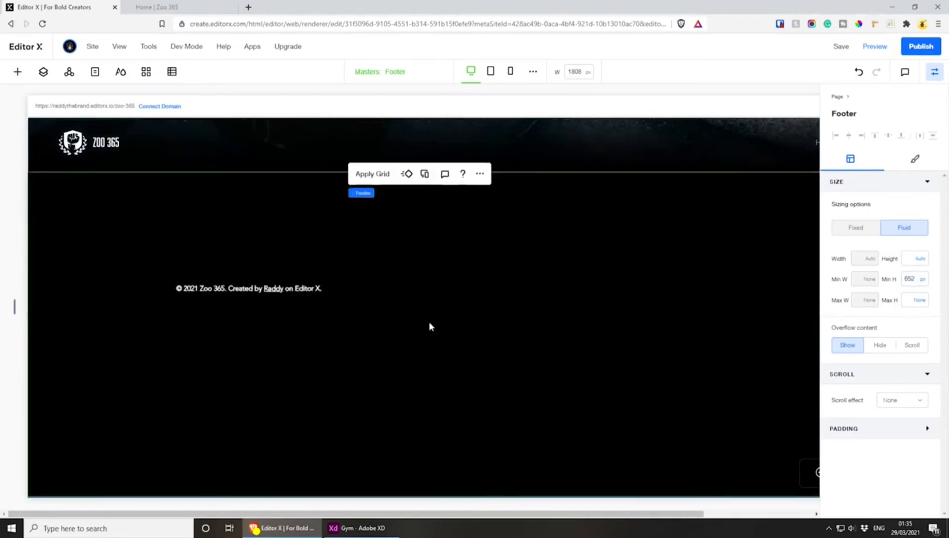
drag(231, 292, 218, 479)
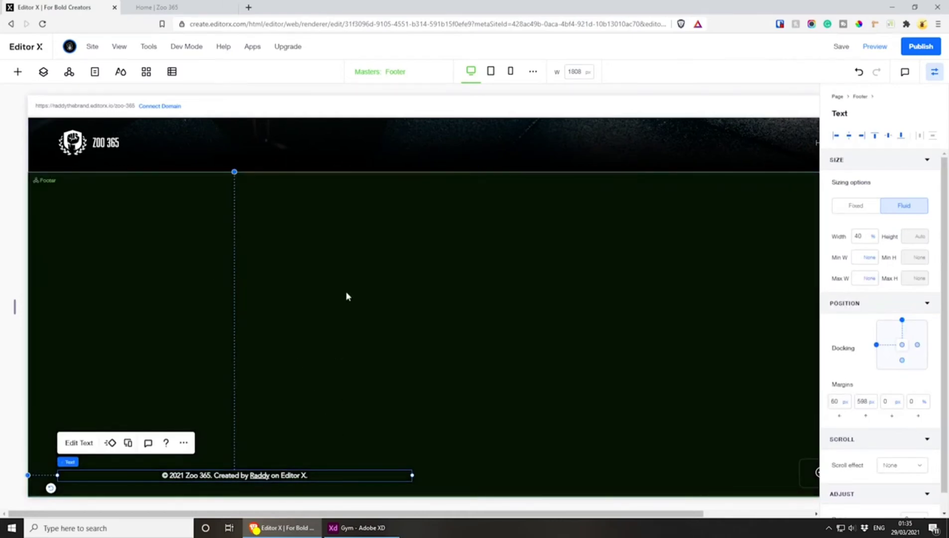
Add a container to the footer with a width of 80% and a left margin of 0%
key(alt+Tab)
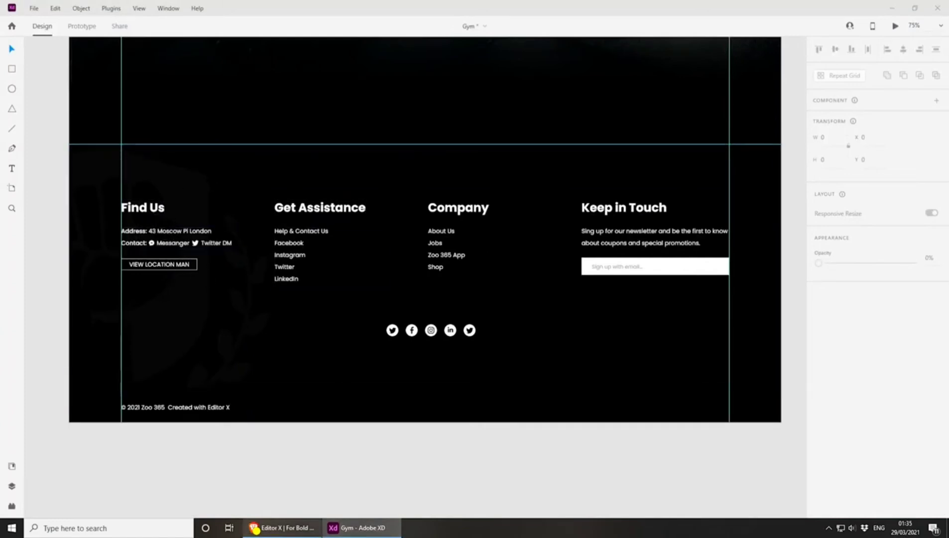
click(312, 484)
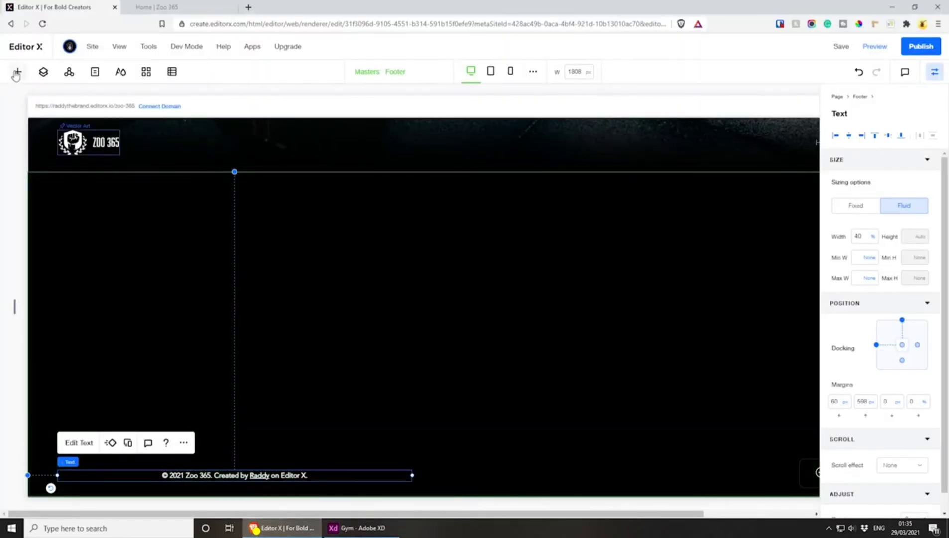
click(18, 72)
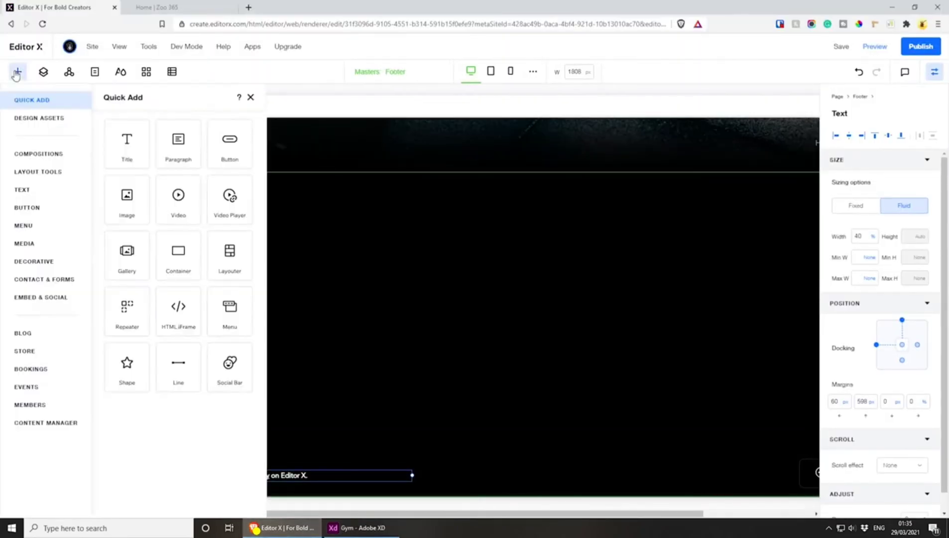
click(177, 254)
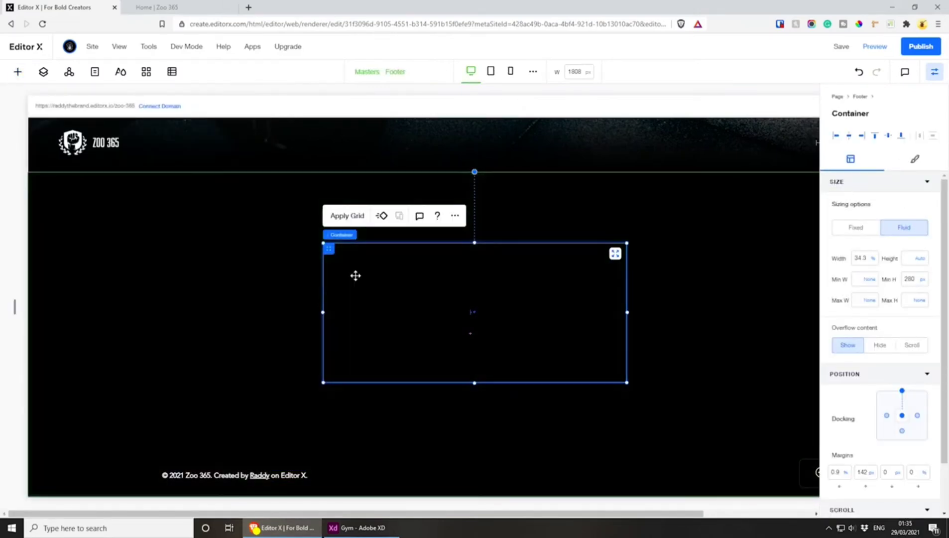
click(861, 259)
text(80)
key(Return)
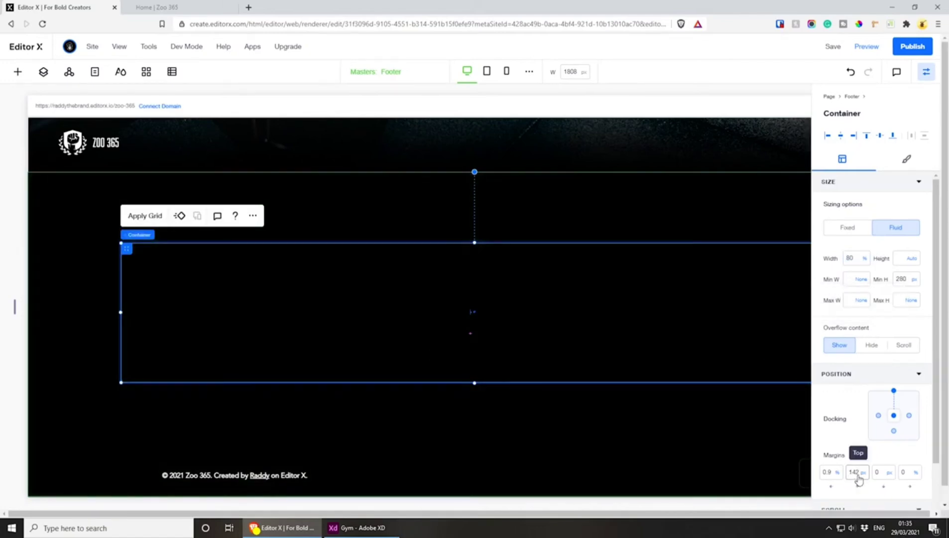
click(833, 476)
text(0)
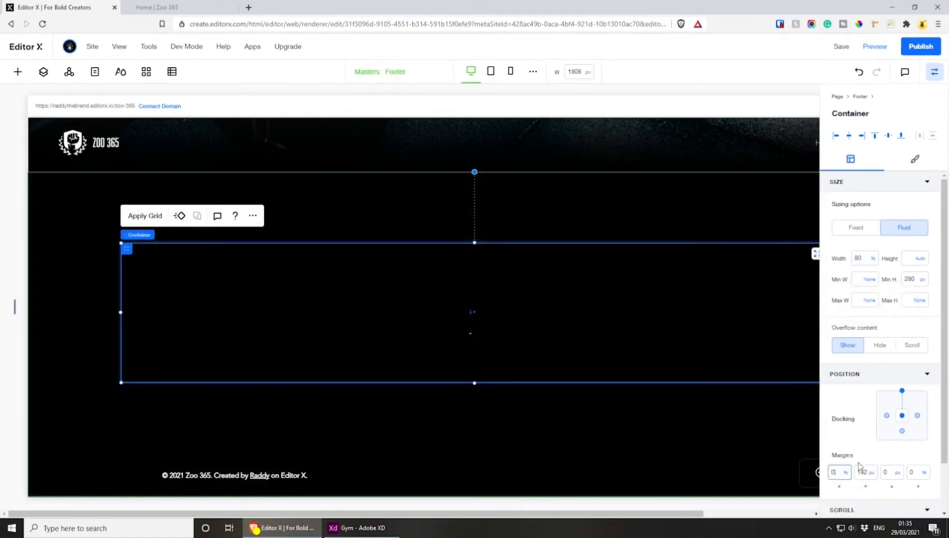
key(Return)
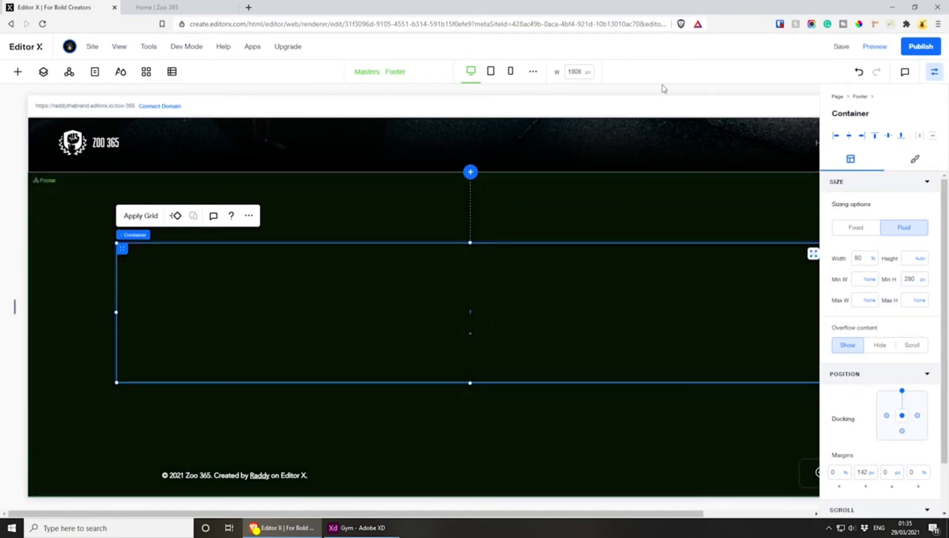
Set the desktop canvas width to 1608 px
click(574, 72)
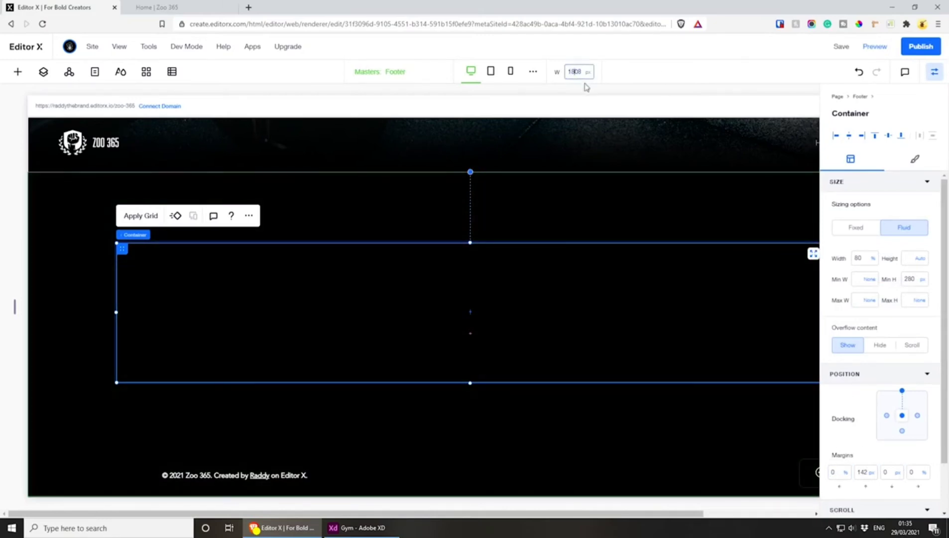
key(BackSpace)
text(6)
key(Return)
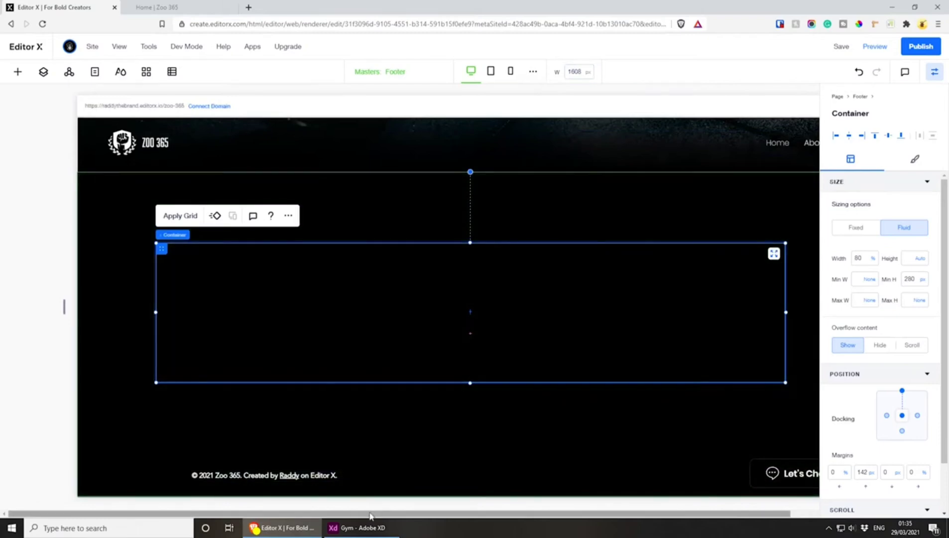
Apply a 4x1 grid to the footer container
drag(369, 515, 426, 513)
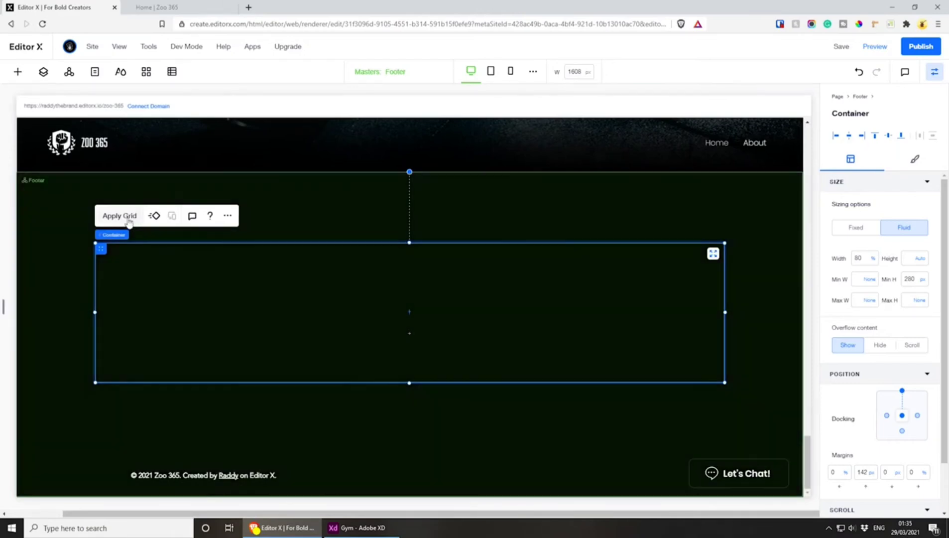
click(120, 216)
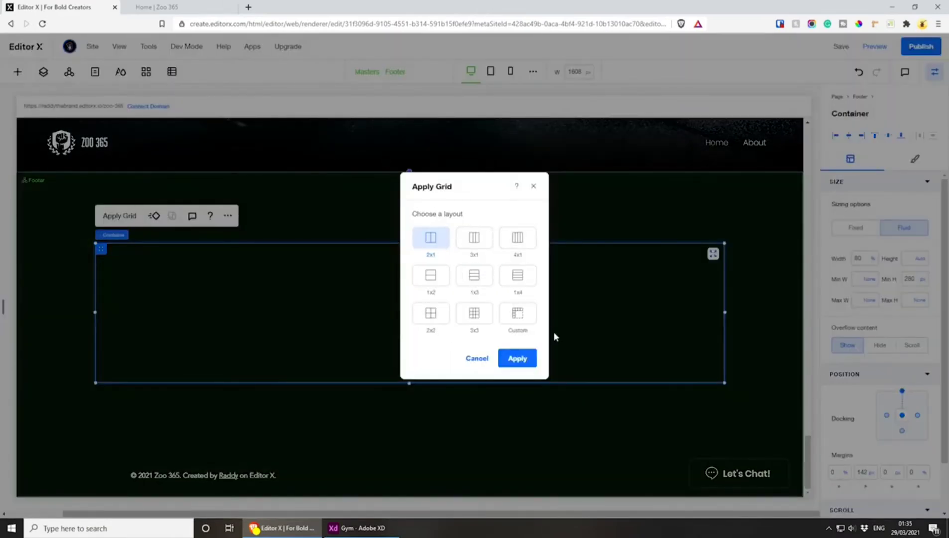
click(520, 238)
click(517, 358)
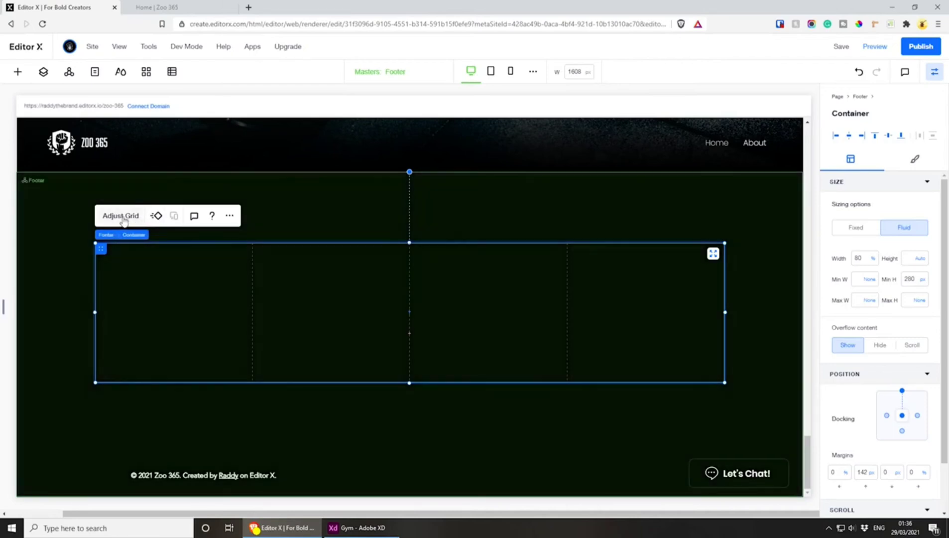
Edit the footer container's grid and set the gap between its columns to 16 px
click(122, 217)
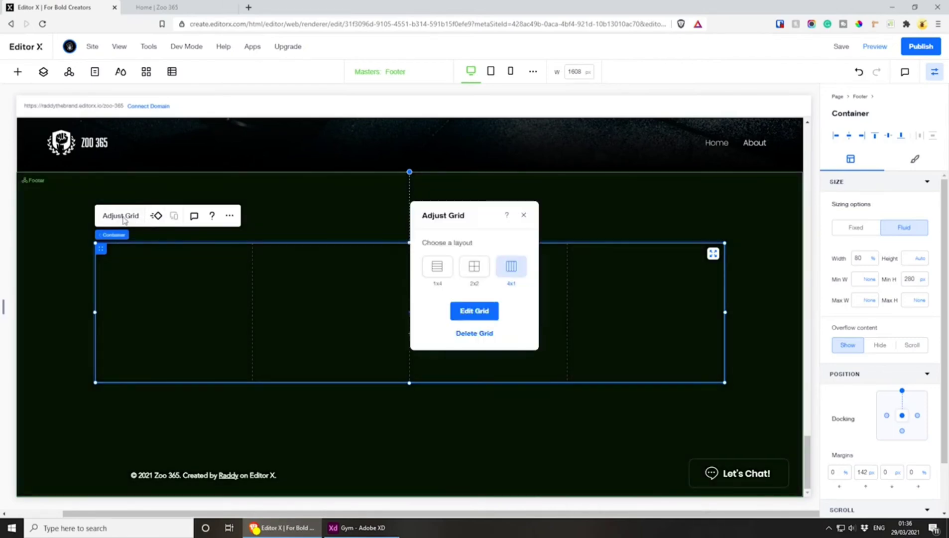
click(493, 311)
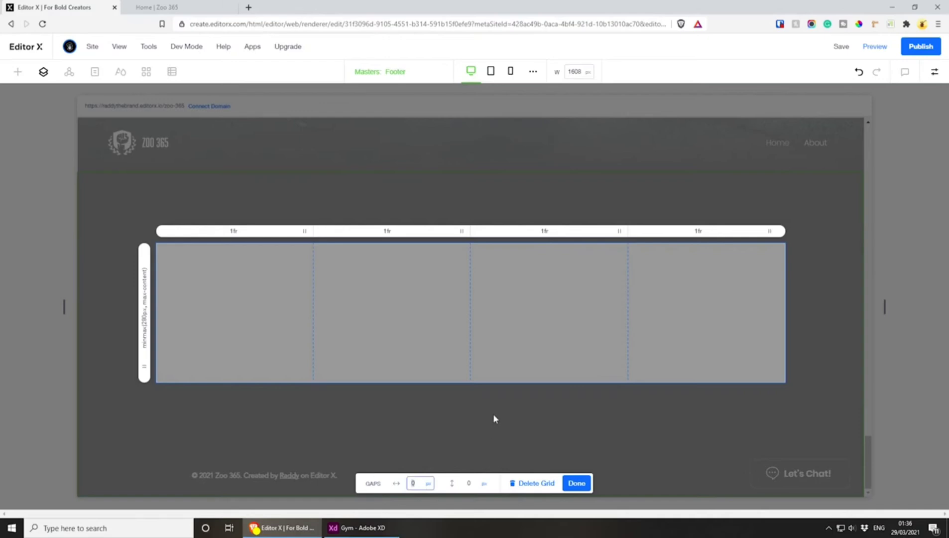
text(16)
key(Return)
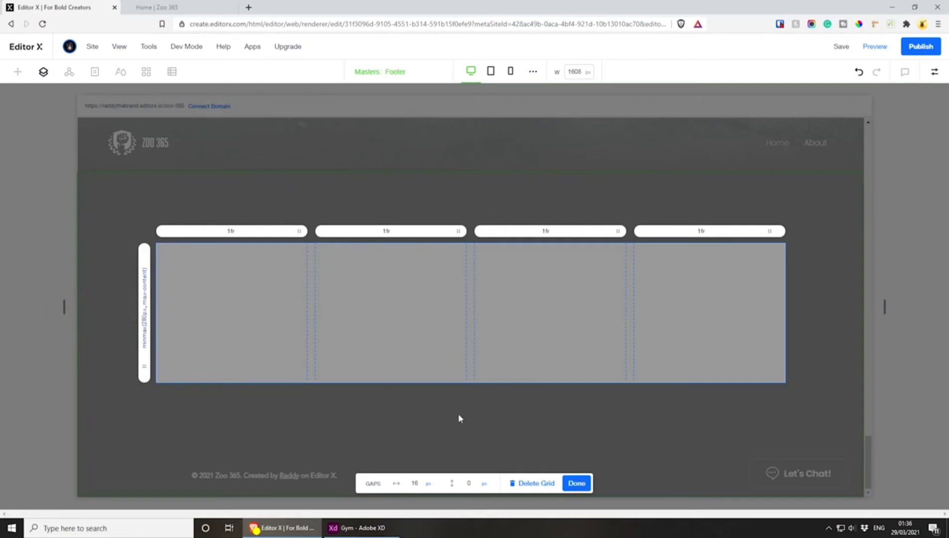
click(577, 484)
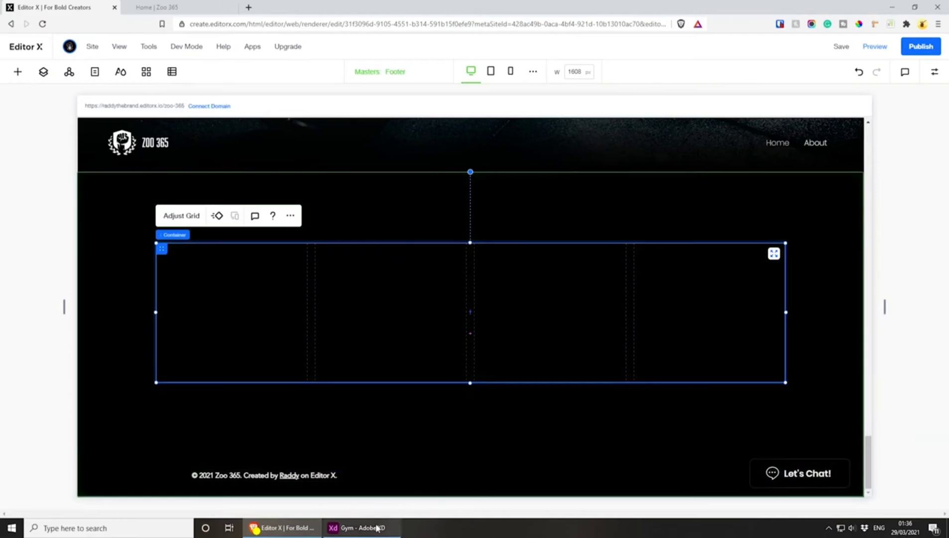
Move the Adobe XD window off this screen and add a title fitted to the footer container's first column in Editor X
click(374, 527)
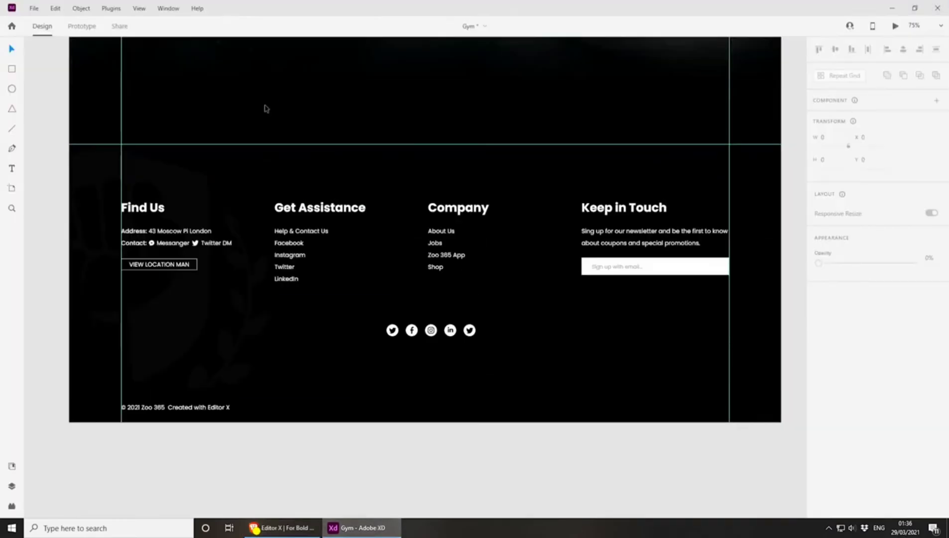
drag(244, 9, 947, 299)
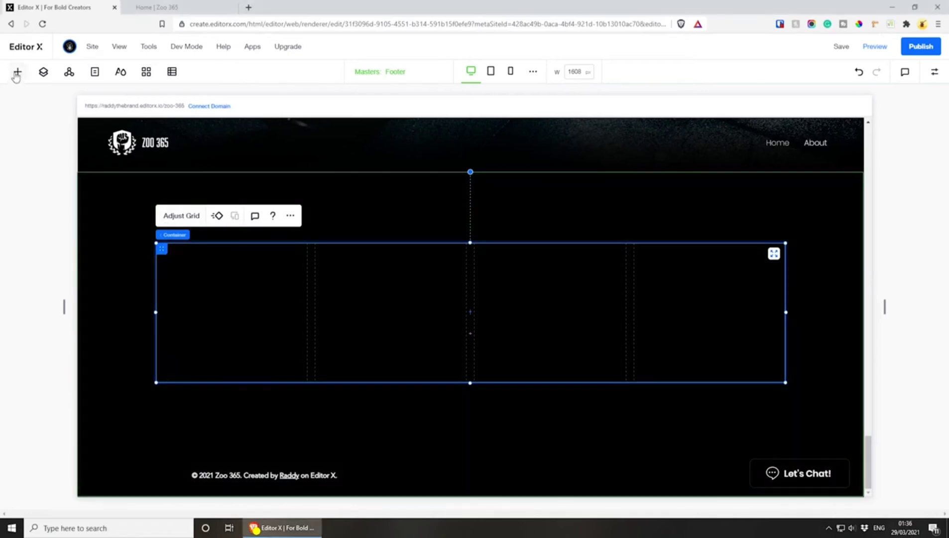
click(17, 72)
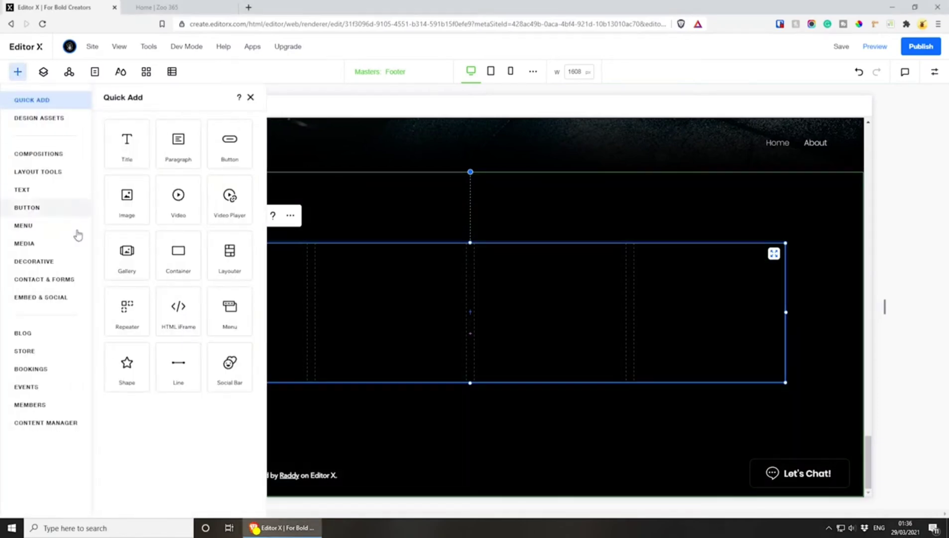
click(116, 149)
drag(384, 310, 208, 251)
drag(433, 252, 306, 252)
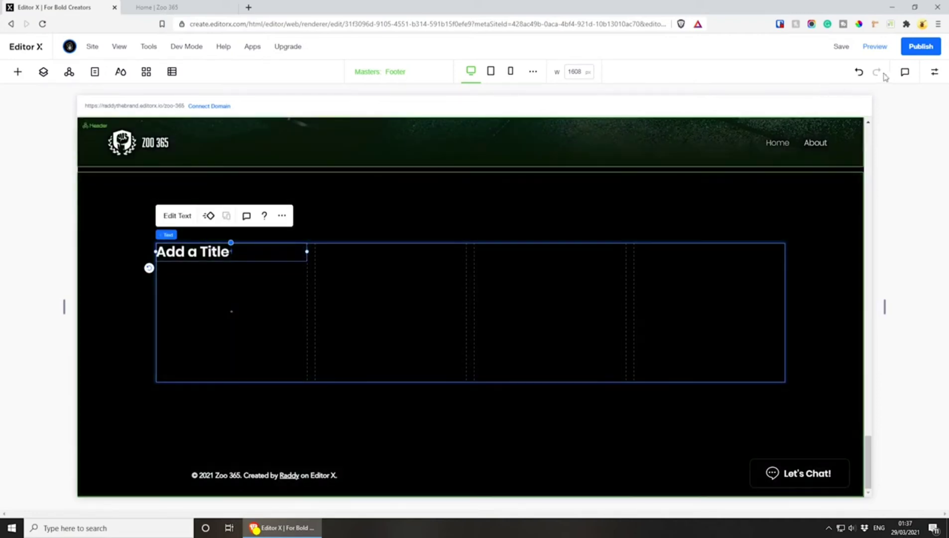
Set the title's right margin to 0% and its width to 100%
click(928, 74)
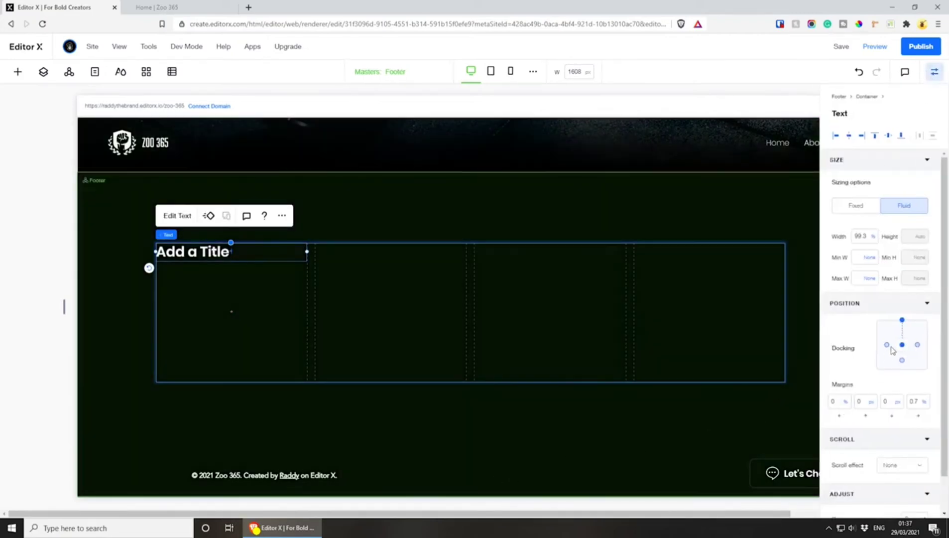
click(913, 401)
text(0)
key(Return)
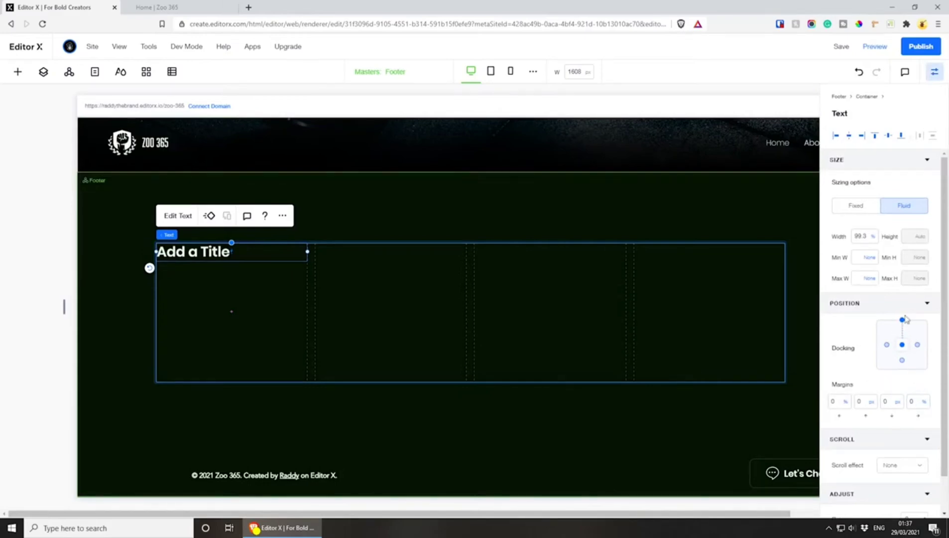
click(862, 236)
key(Return)
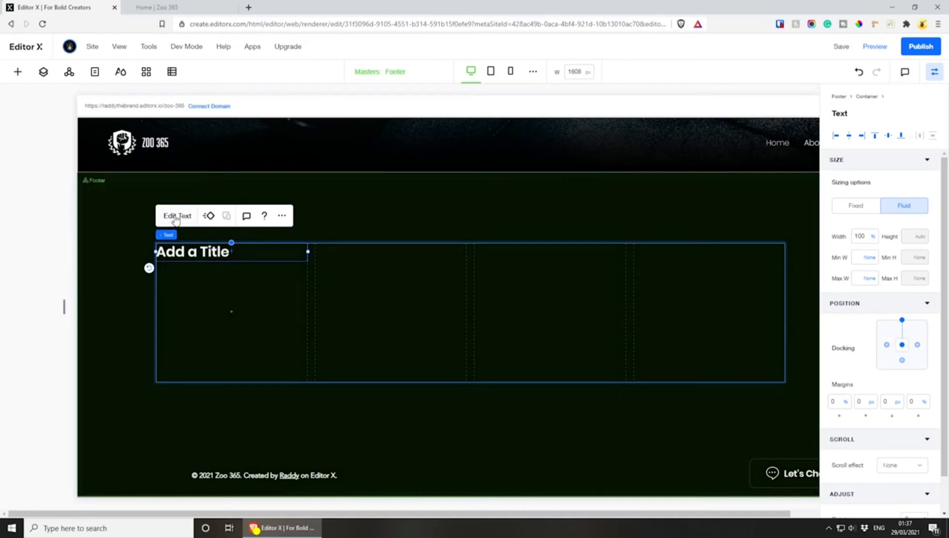
Set the text colour of the title in the first column to white
click(177, 215)
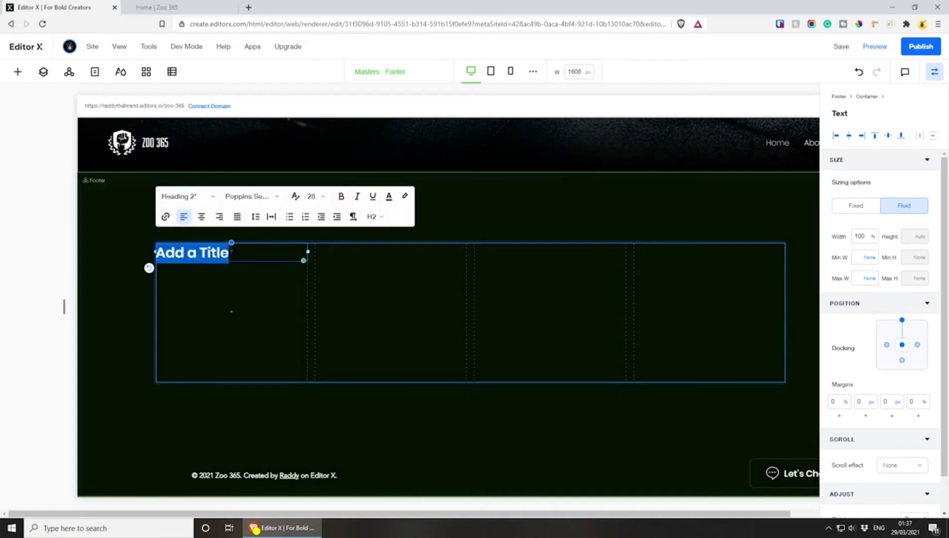
click(388, 198)
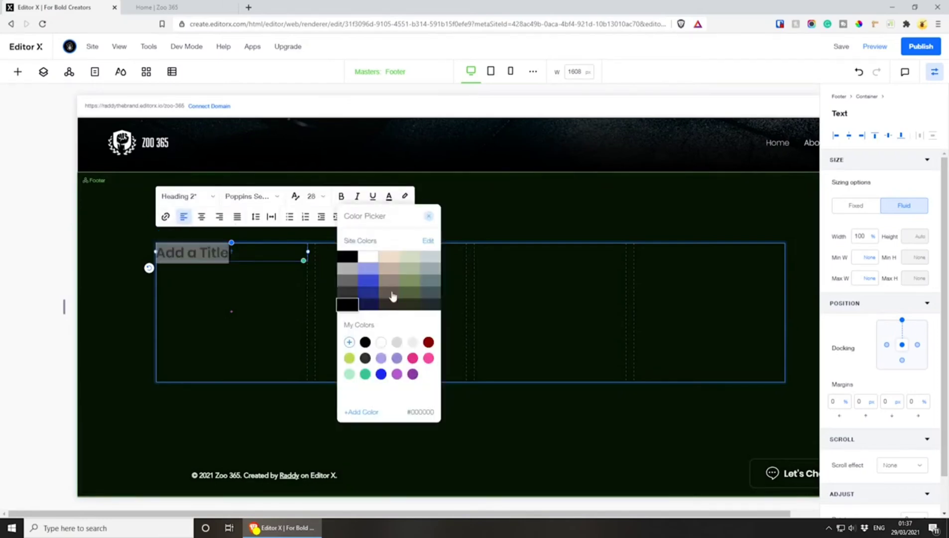
click(381, 341)
click(257, 270)
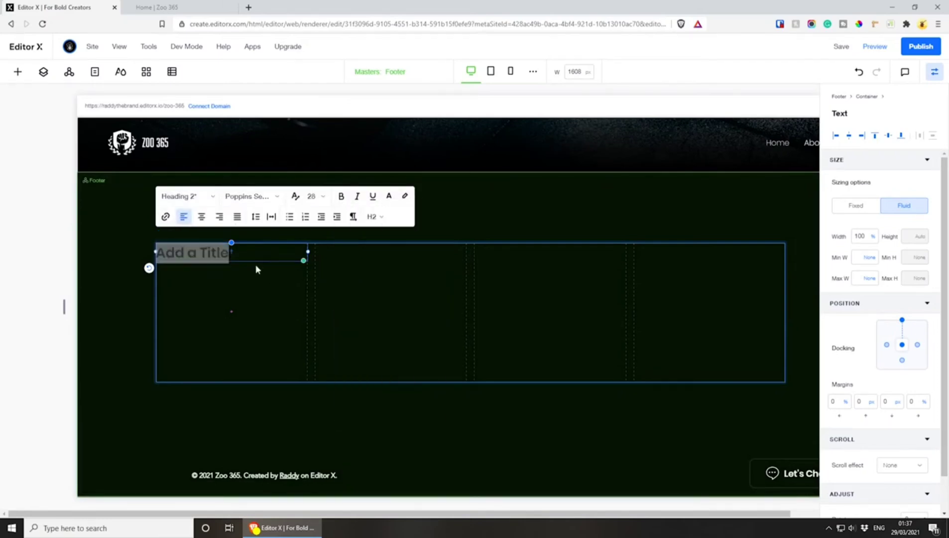
click(530, 225)
Replace the title's placeholder text with "Find Us"
click(209, 250)
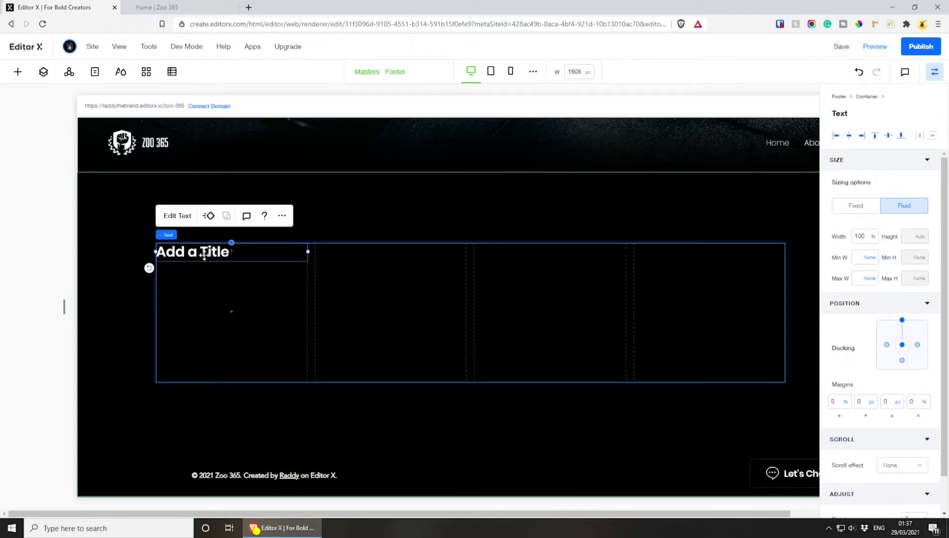
double_click(204, 253)
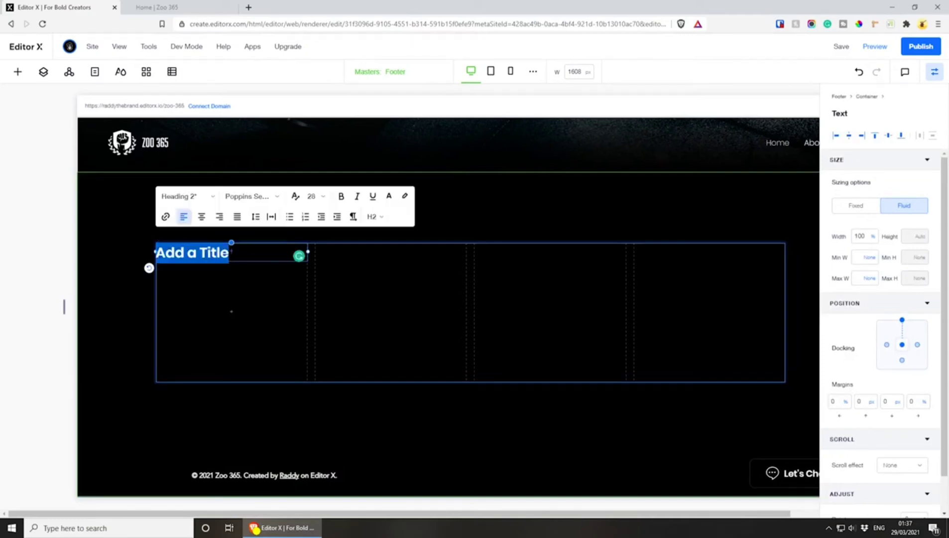
text(Find Us)
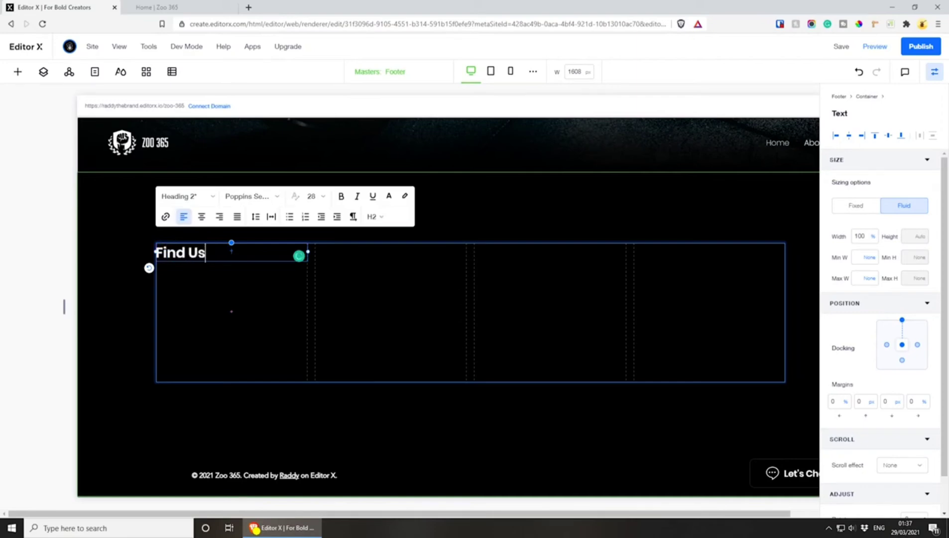
click(275, 290)
Duplicate the "Find Us" title into the footer container's second column and change its text to "Get Assistance"
click(191, 252)
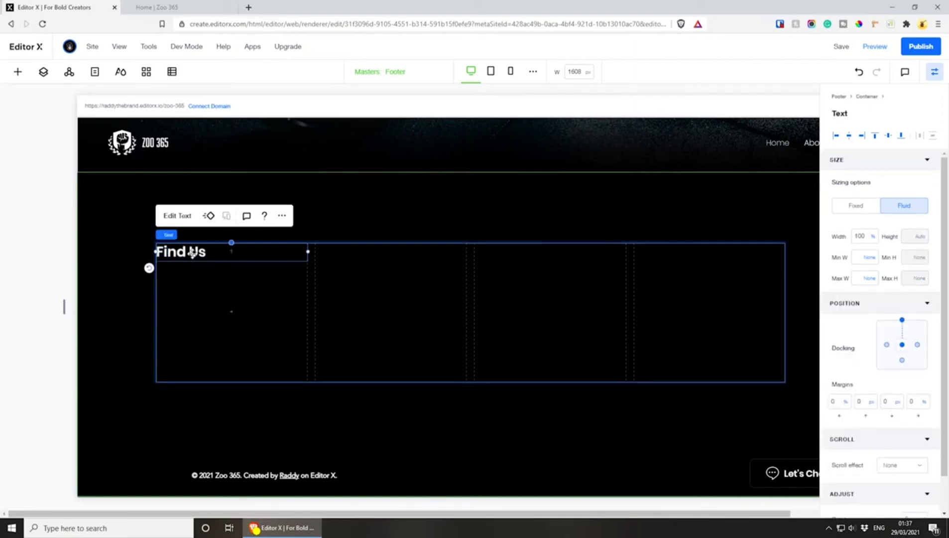
key(ctrl+d)
drag(198, 262, 348, 250)
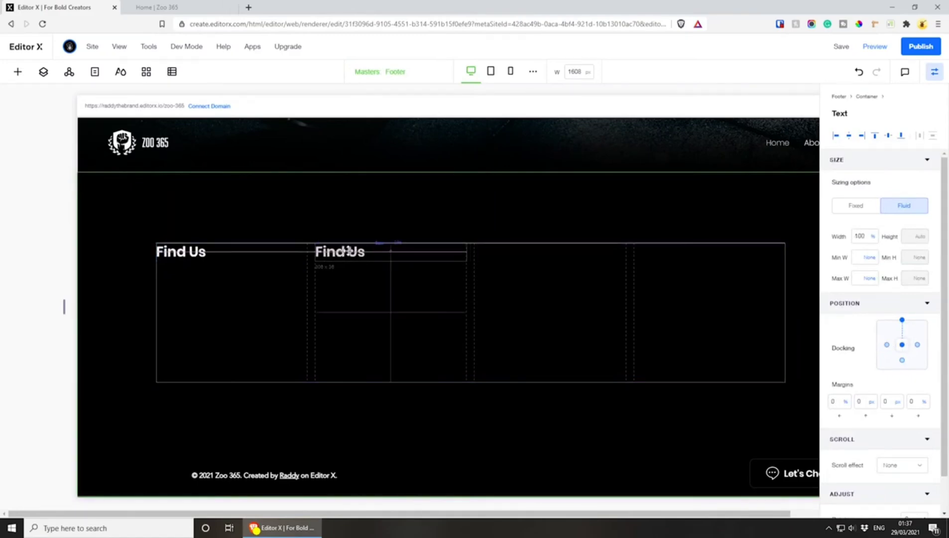
double_click(348, 251)
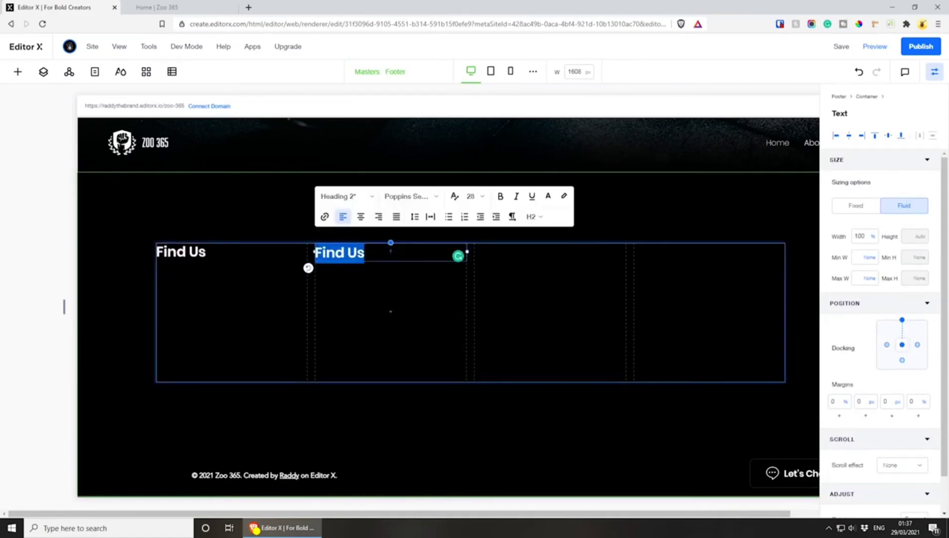
text(Get )
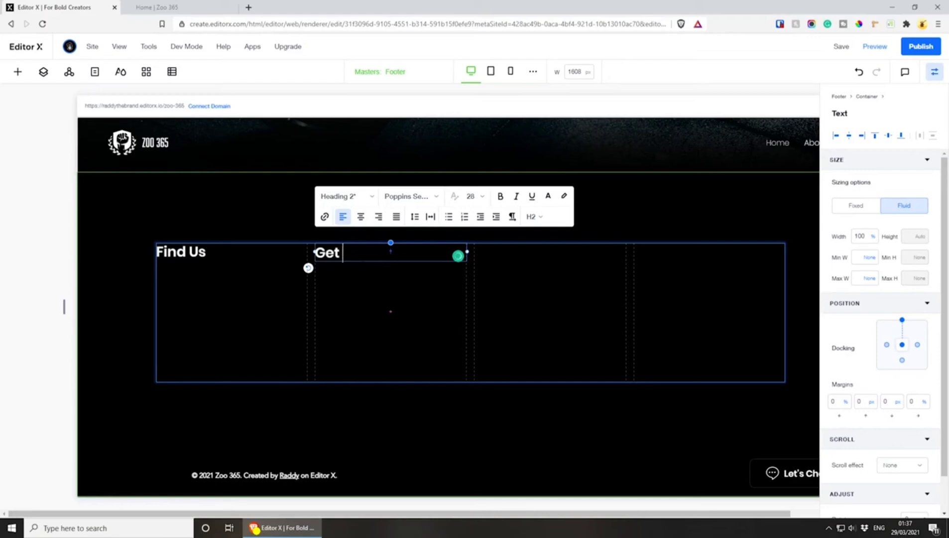
text(Assistance)
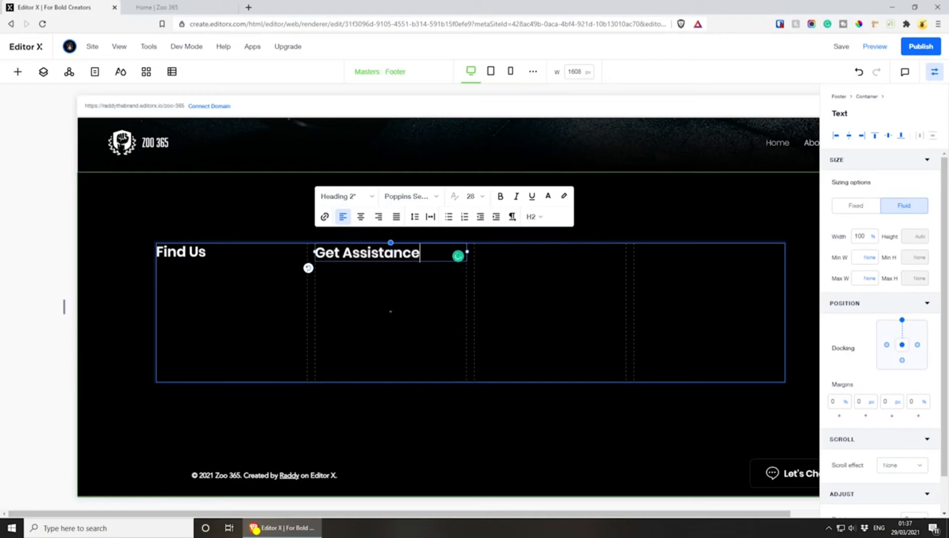
click(394, 284)
Copy the "Get Assistance" title into the third column and change the copy's text to "Company"
click(396, 253)
key(ctrl+c)
key(ctrl+v)
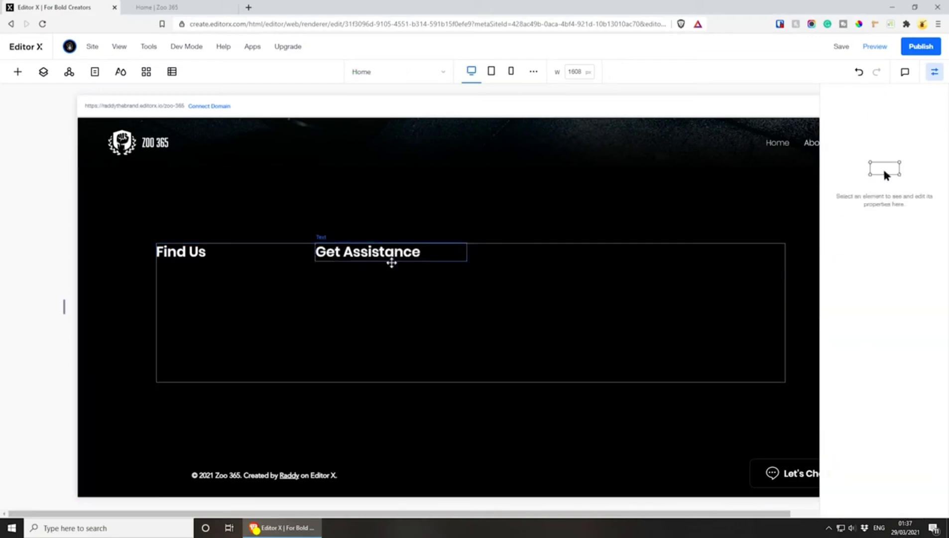
drag(392, 264, 535, 254)
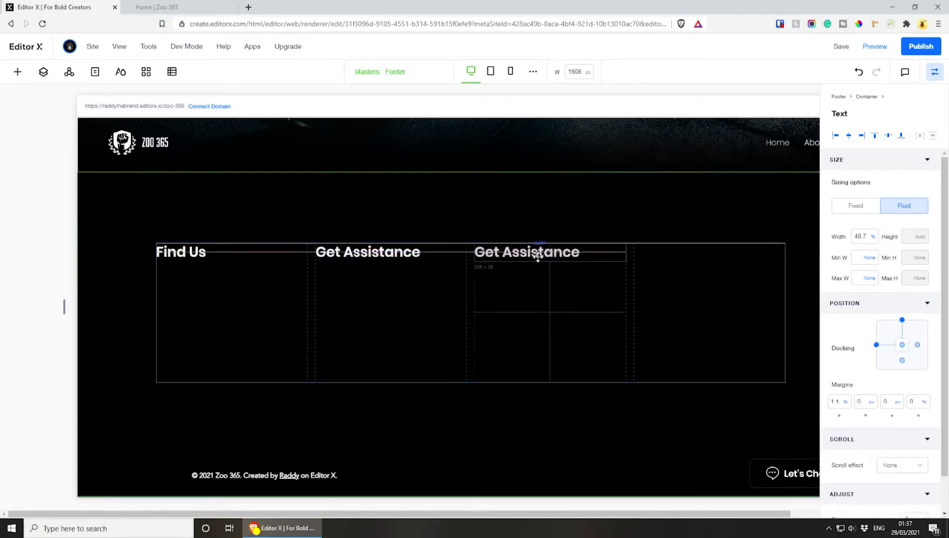
double_click(617, 256)
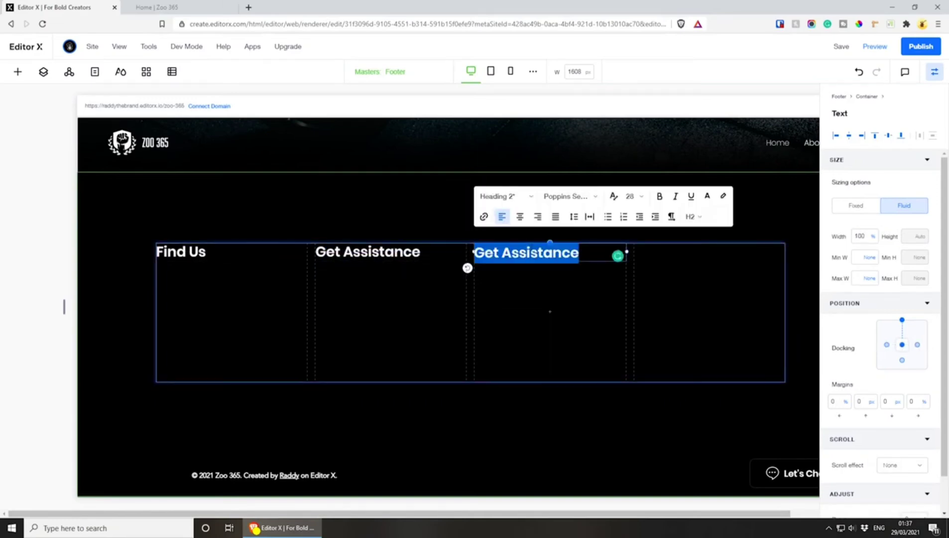
text(Company)
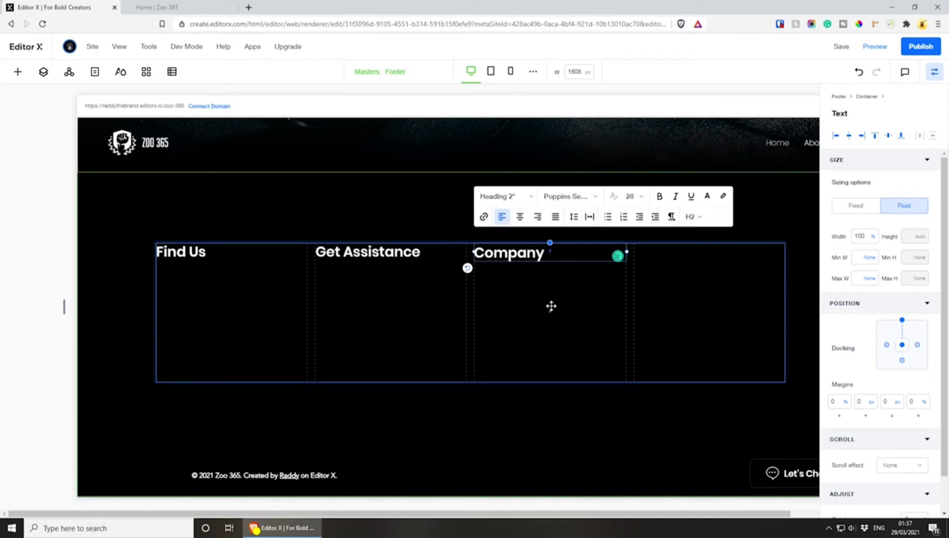
click(516, 262)
Place a copy of the "Company" title in the fourth column and set its left margin to 0%
click(505, 251)
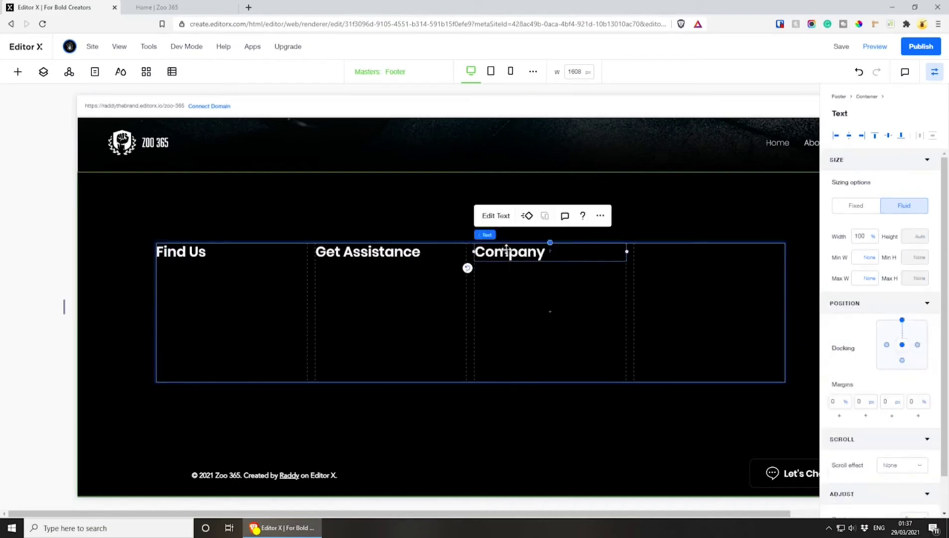
key(ctrl+v)
drag(512, 259, 664, 251)
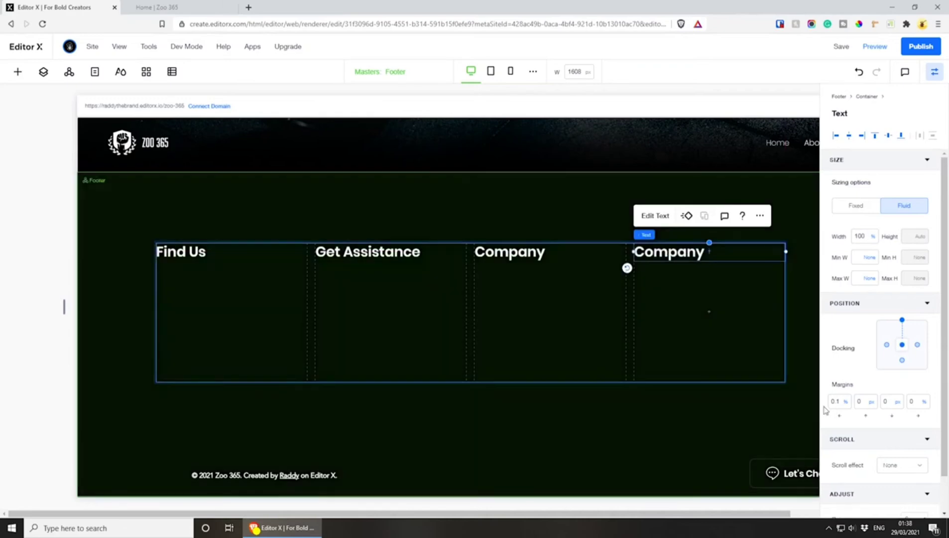
click(833, 401)
text(0)
click(838, 371)
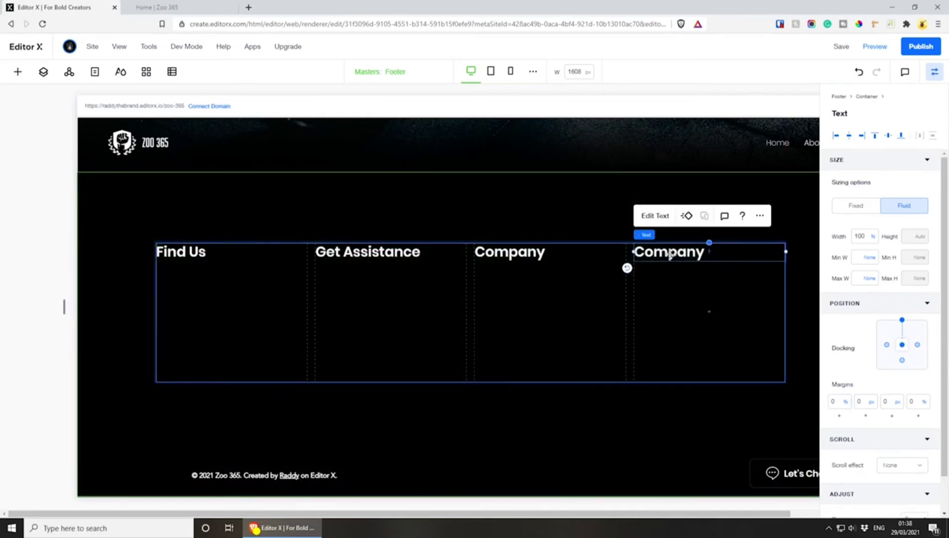
Change the text of the title in the fourth column to "Keep in Touch"
double_click(672, 255)
text(Kee)
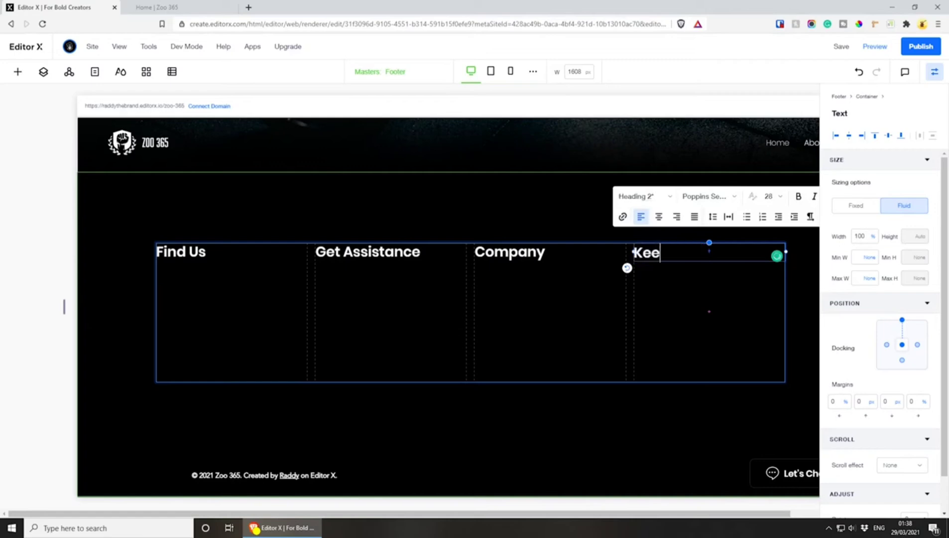
text(p in Touch)
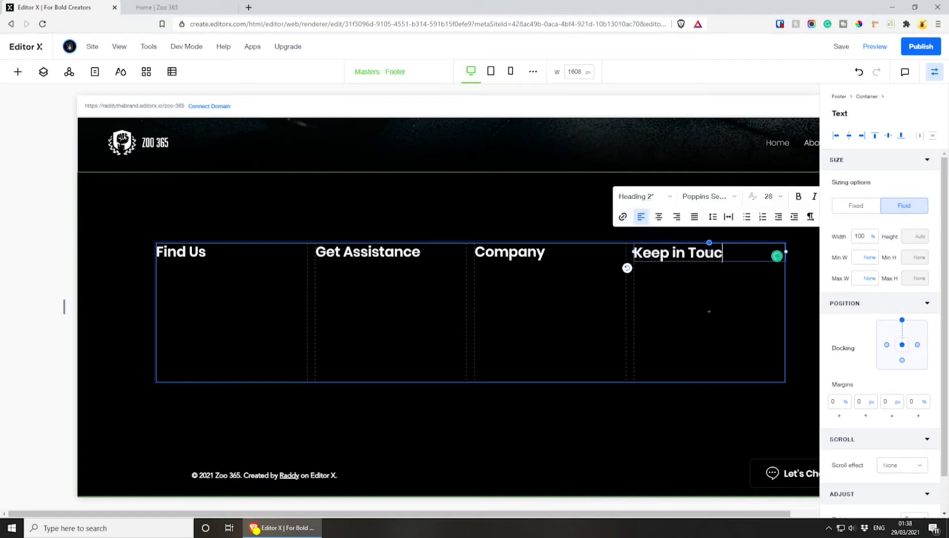
click(733, 303)
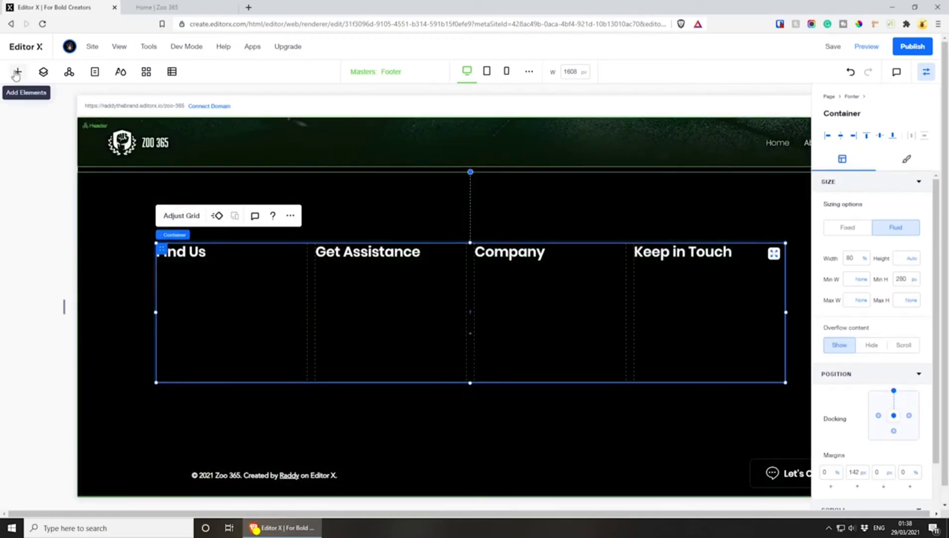
Add a paragraph text element below the "Find Us" title and narrow it to the width of the first column
click(17, 72)
click(179, 154)
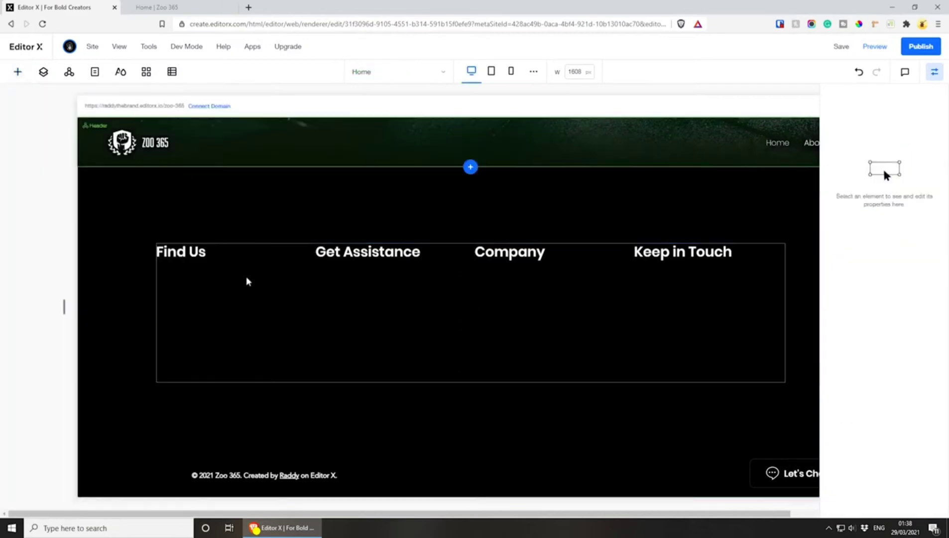
drag(703, 258, 189, 283)
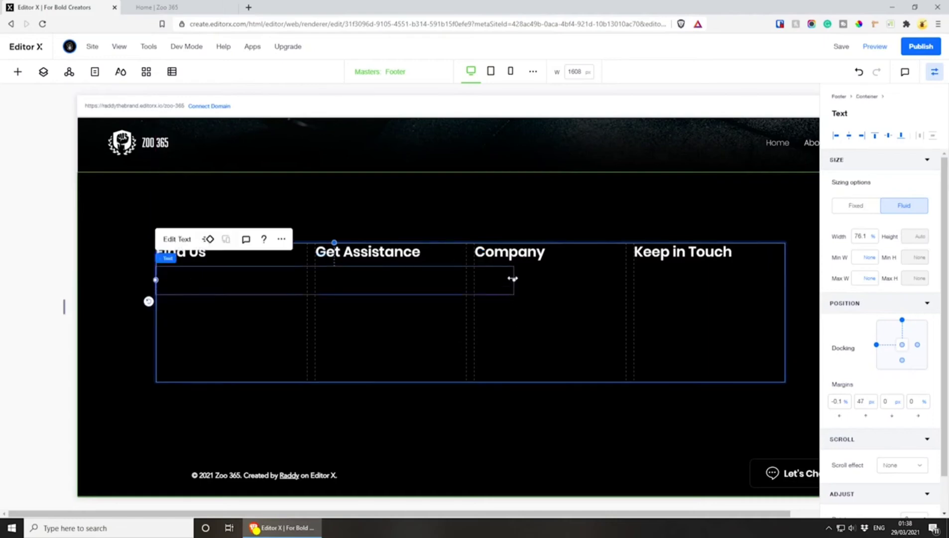
drag(513, 277, 307, 282)
Set the text colour of the Paragraph 1 typography theme to white and apply the theme
click(120, 71)
scroll(149, 386, down, 10)
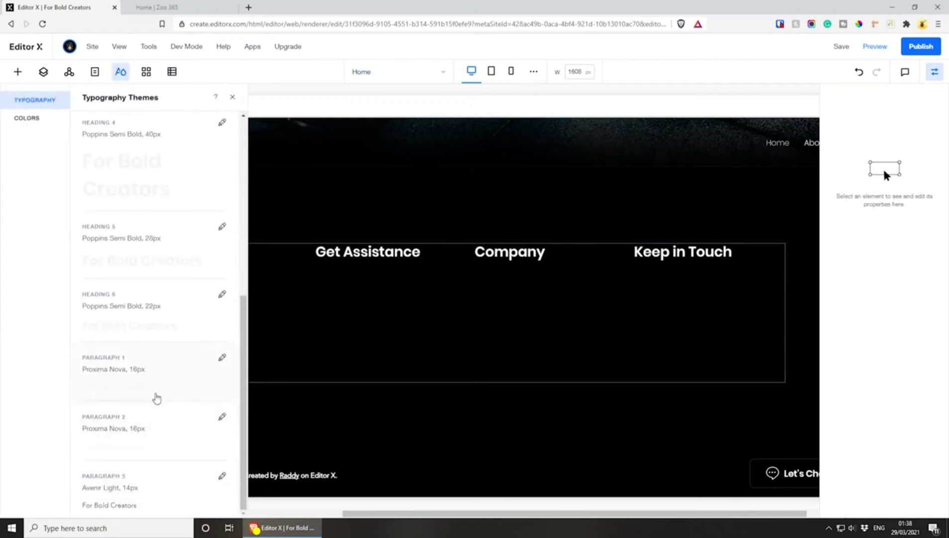
click(177, 371)
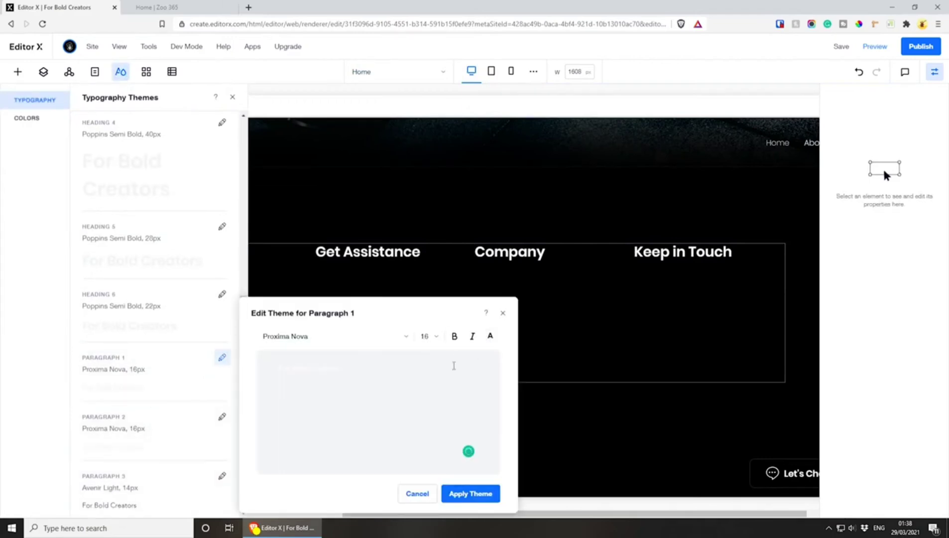
click(490, 335)
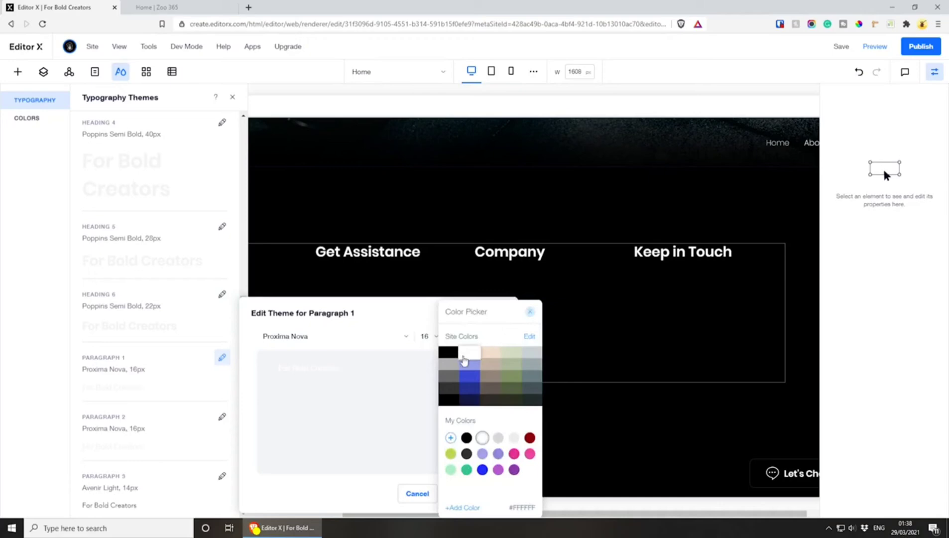
click(530, 311)
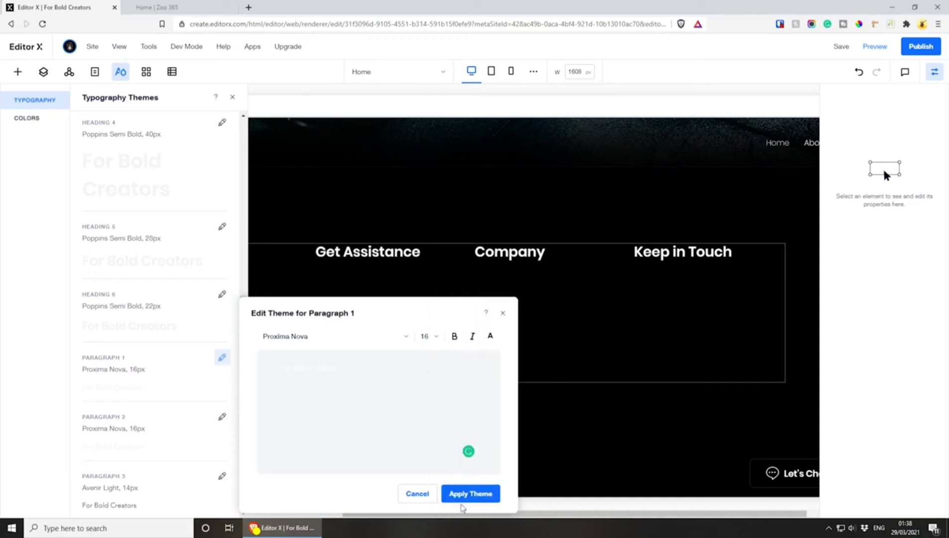
click(462, 493)
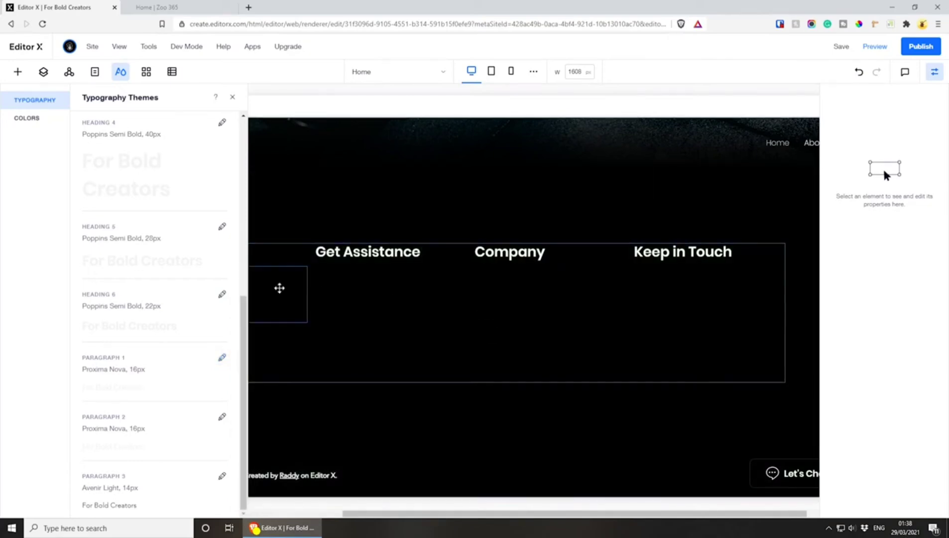
Set the text colour of the paragraph below the "Find Us" title to white
click(279, 287)
click(232, 97)
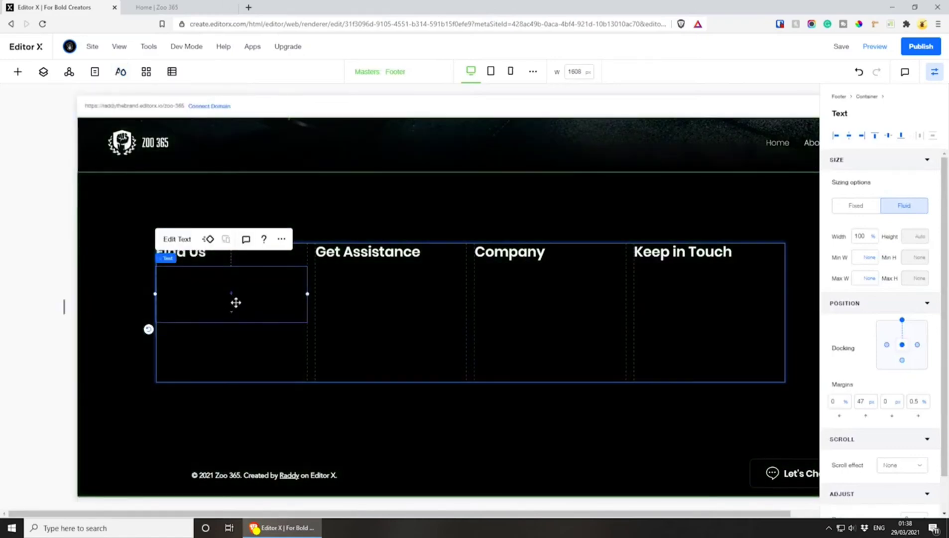
click(169, 239)
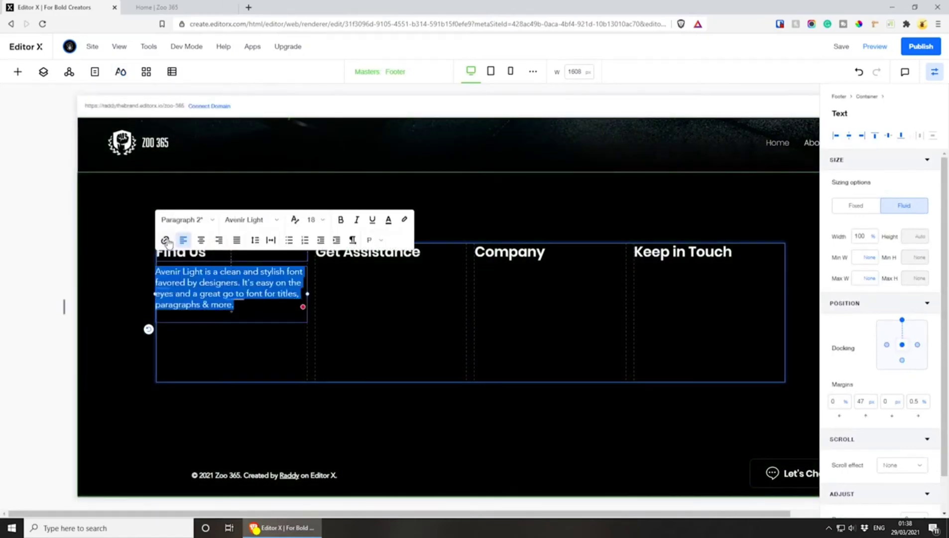
click(388, 220)
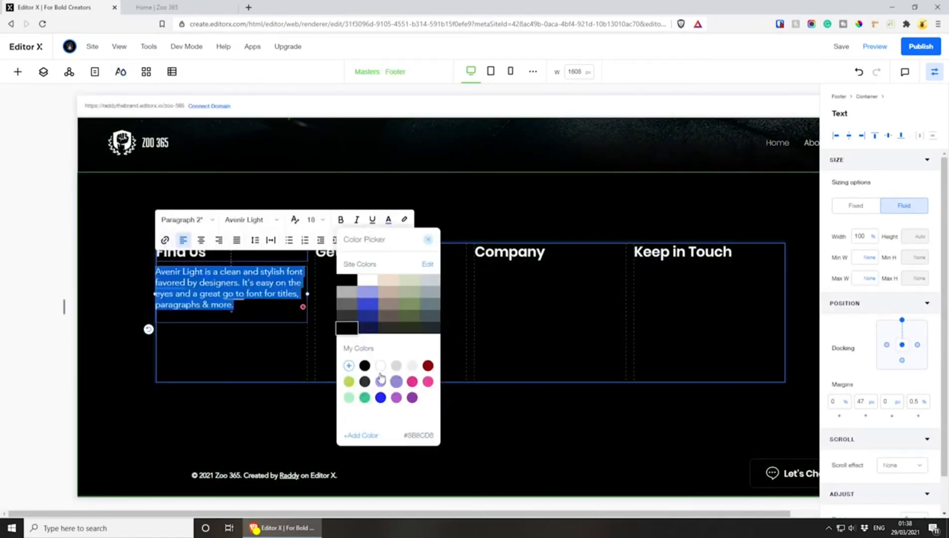
click(380, 366)
click(244, 316)
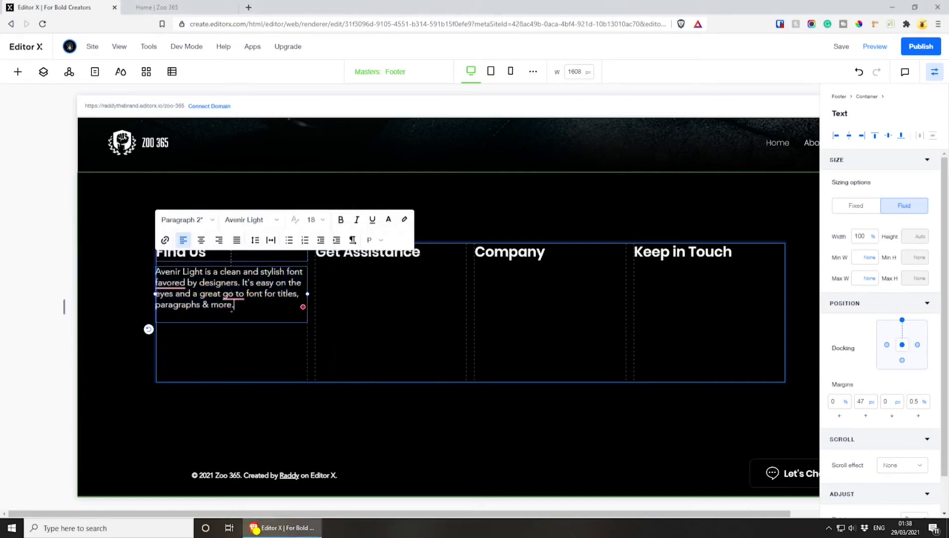
Consult the footer design in Adobe XD and replace the paragraph's placeholder text in Editor X with only the gym's address line
key(ctrl+a)
text(Address: 43 Moscow Pl London Contact:)
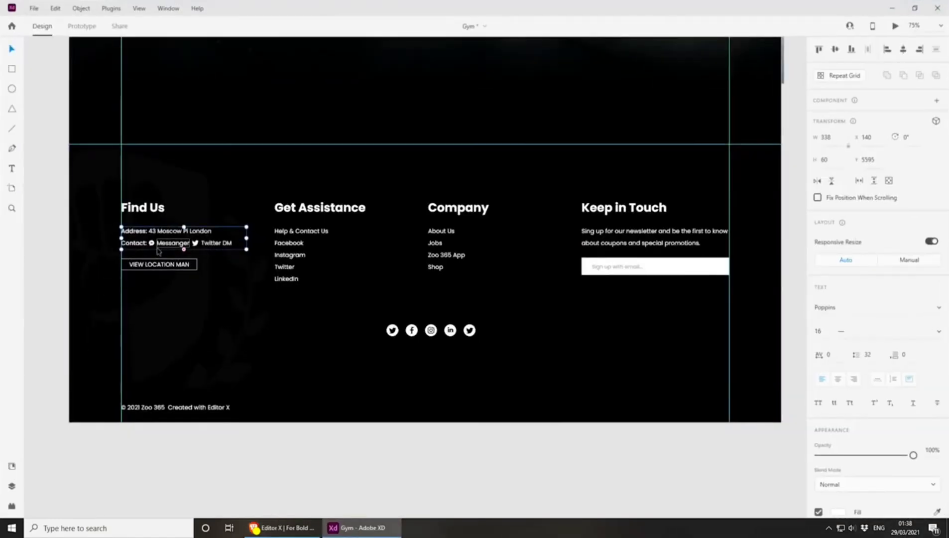
key(ctrl+plus)
key(ctrl+plus)
drag(261, 264, 680, 313)
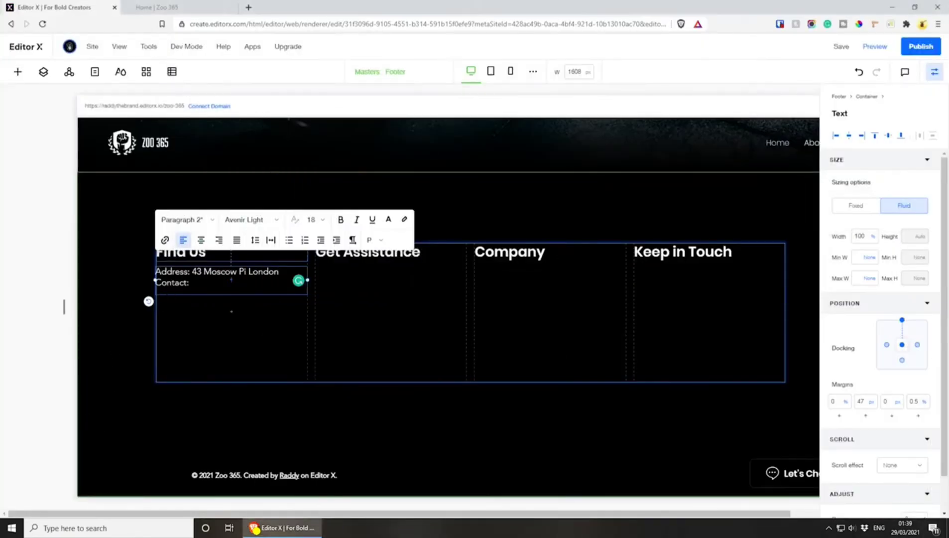
drag(190, 282, 136, 285)
key(BackSpace)
key(BackSpace)
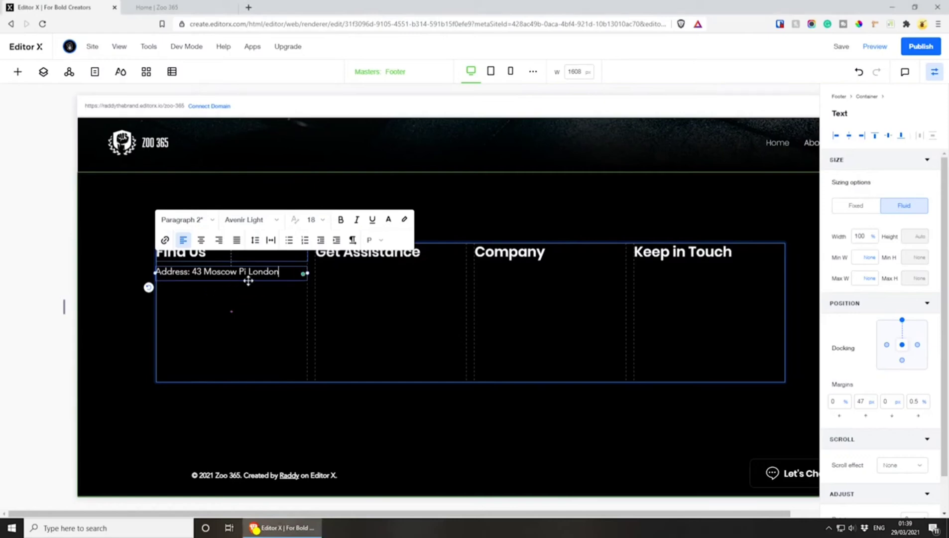
click(248, 282)
Duplicate the address text directly below itself in the first column and change the copy's text to "Contact:"
click(248, 275)
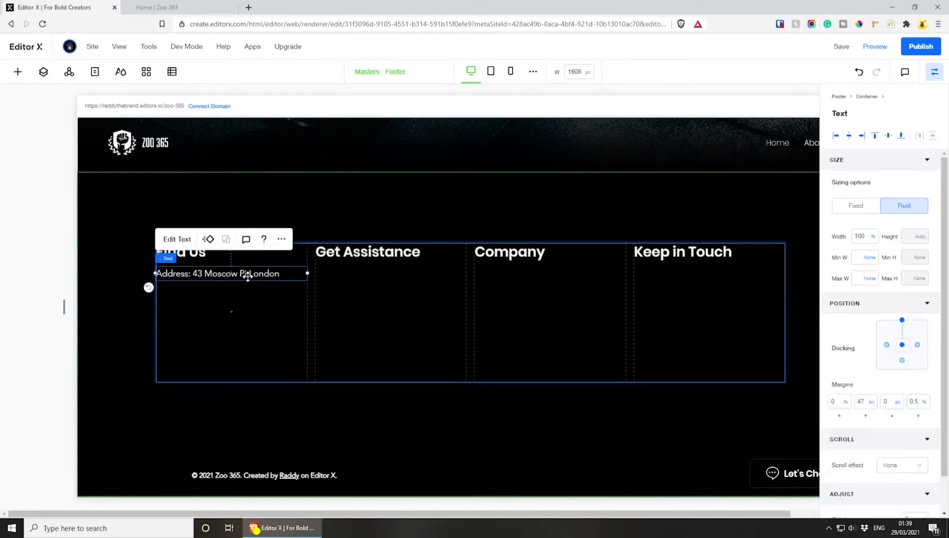
key(ctrl+v)
drag(246, 284, 236, 287)
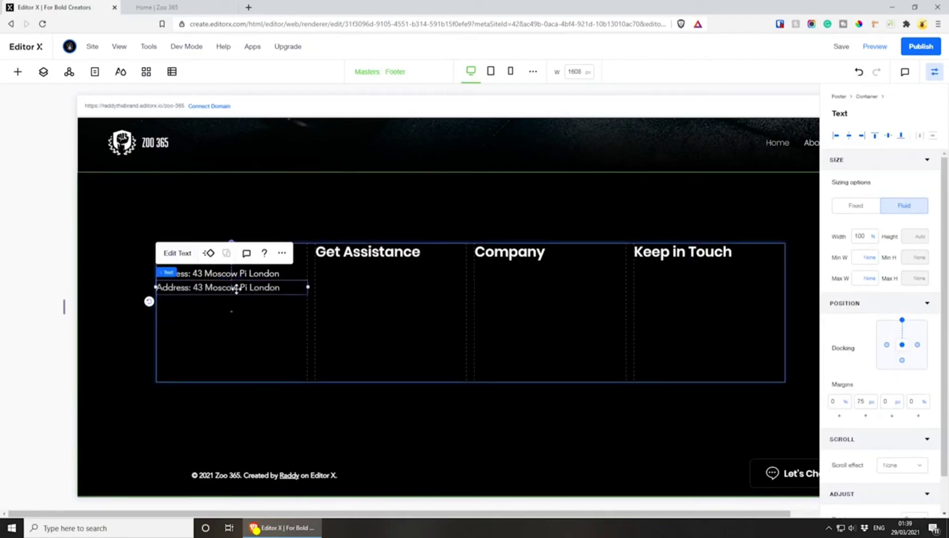
double_click(236, 286)
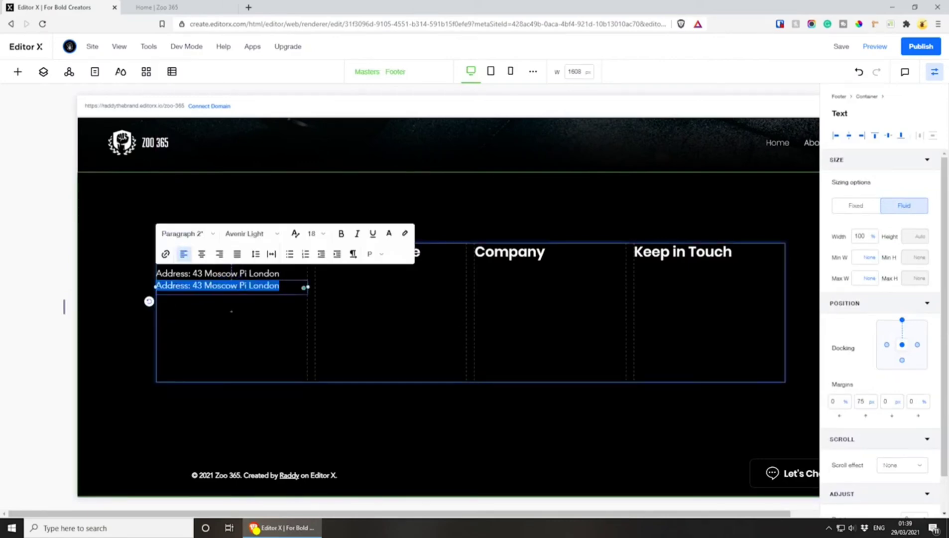
text(Contact:)
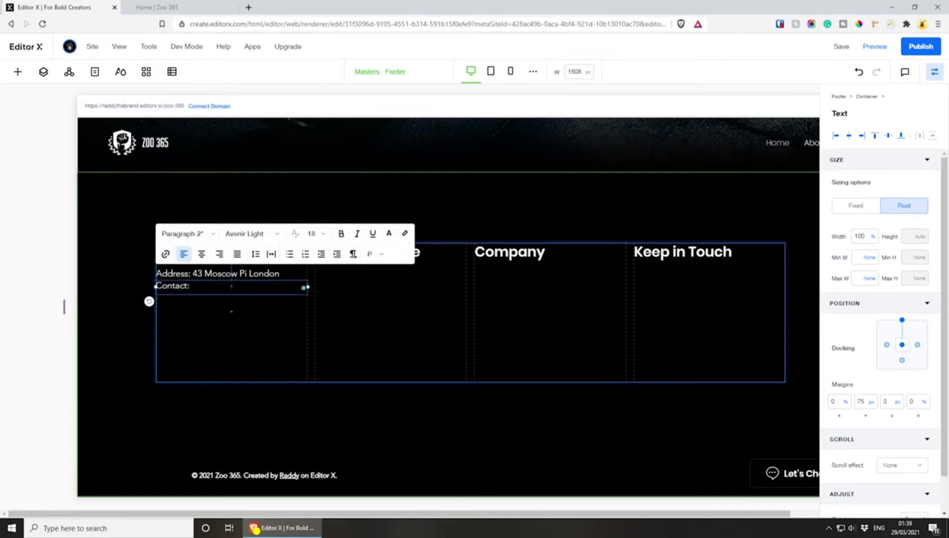
Narrow the "Contact:" text box to about 39% of the first column's width
drag(307, 287, 225, 288)
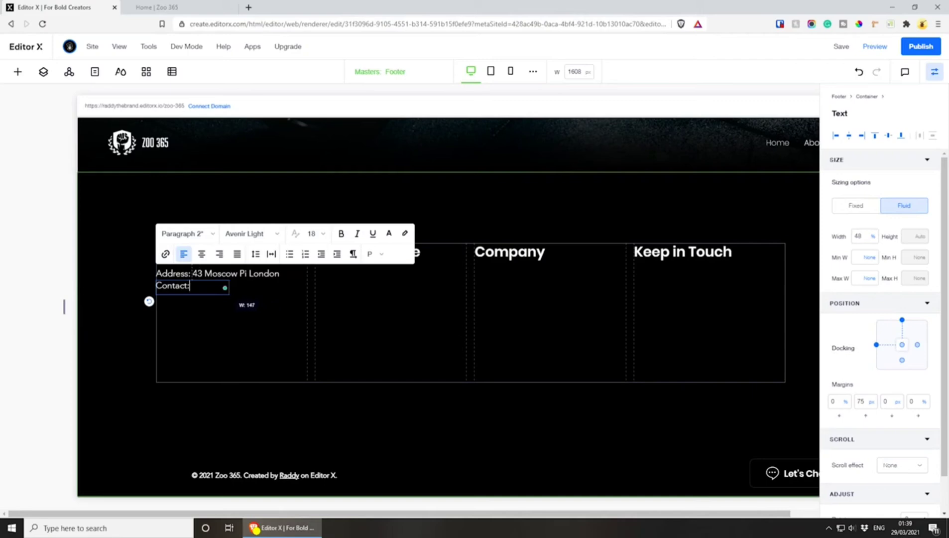
click(210, 333)
click(215, 288)
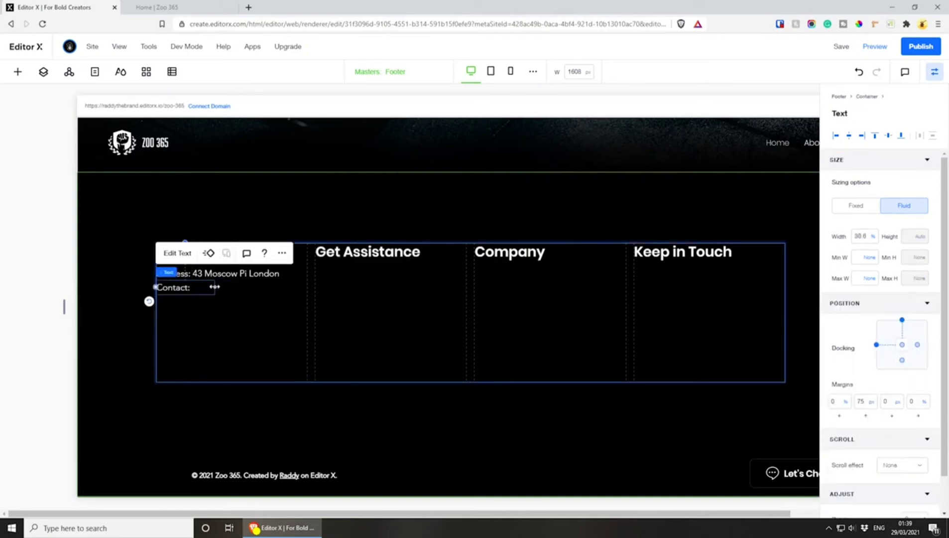
Narrow the "Contact:" text box to about 25% width and place a copy of it beside the original on the same line
mouse_move(214, 287)
mouse_down()
mouse_move(187, 292)
mouse_move(226, 288)
mouse_up()
key(ctrl+c)
key(ctrl+v)
key(ctrl+z)
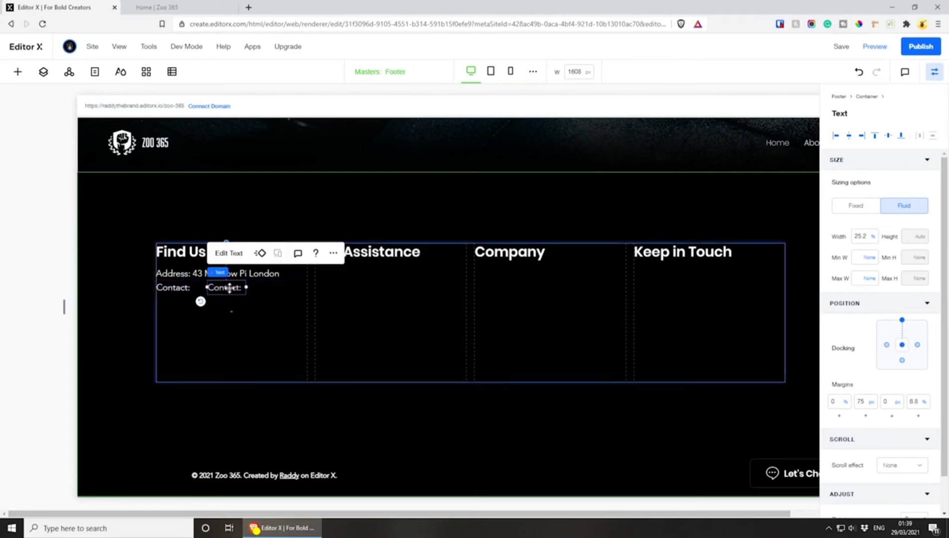
Change the copied contact text to "Messanger" and widen its text box so the word fits on one line
double_click(224, 288)
text(Messa)
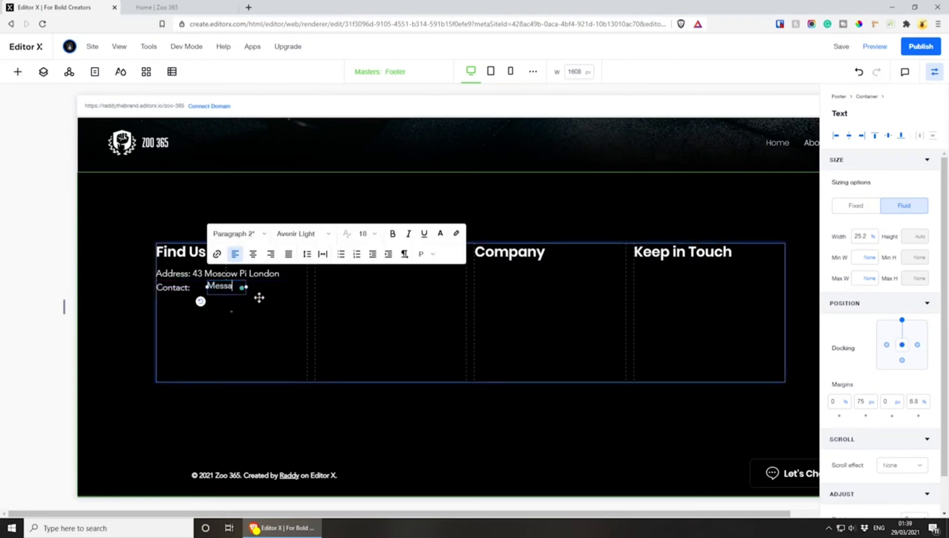
text(nger)
drag(247, 294, 260, 294)
click(264, 312)
Duplicate the "Messanger" text, place the copy beside it on the contact line, and change the copy's text to "Twitter DM"
click(231, 287)
key(ctrl+d)
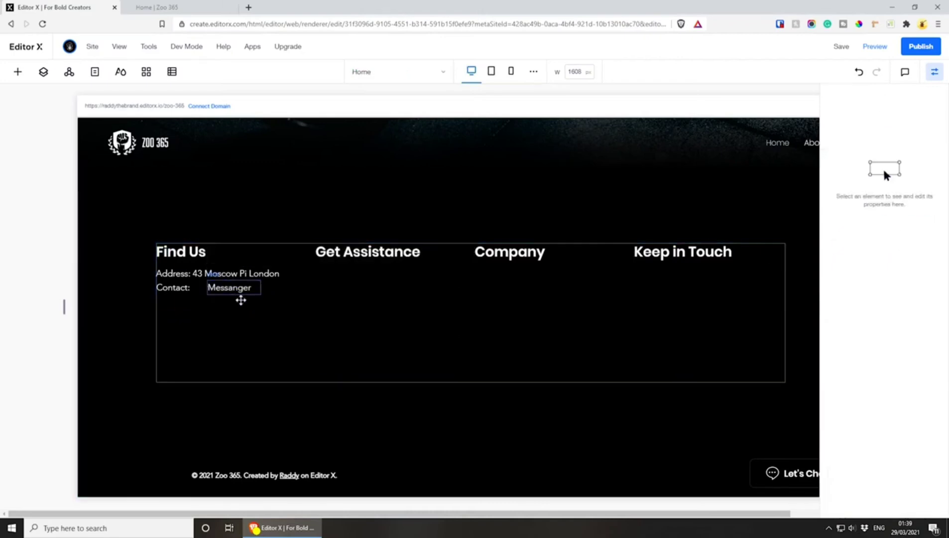
drag(242, 298, 289, 290)
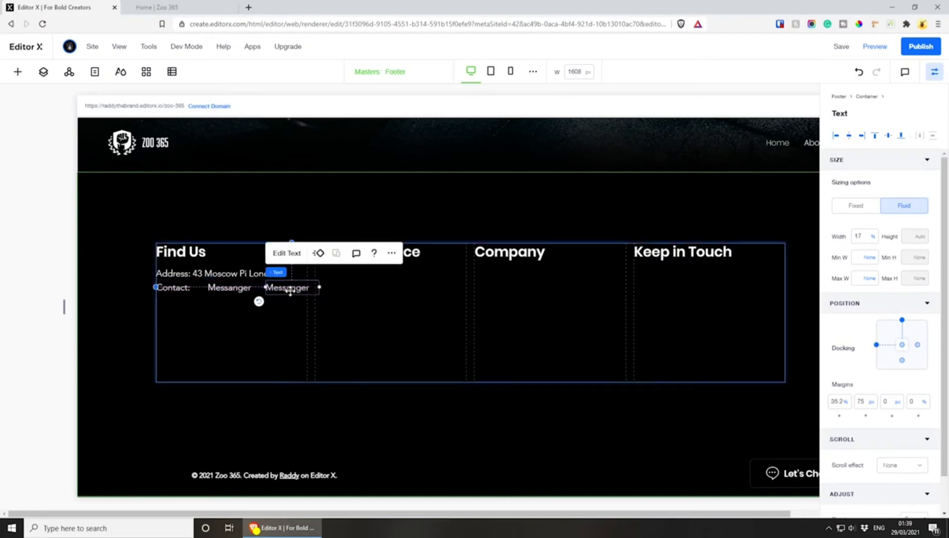
double_click(289, 287)
key(BackSpace)
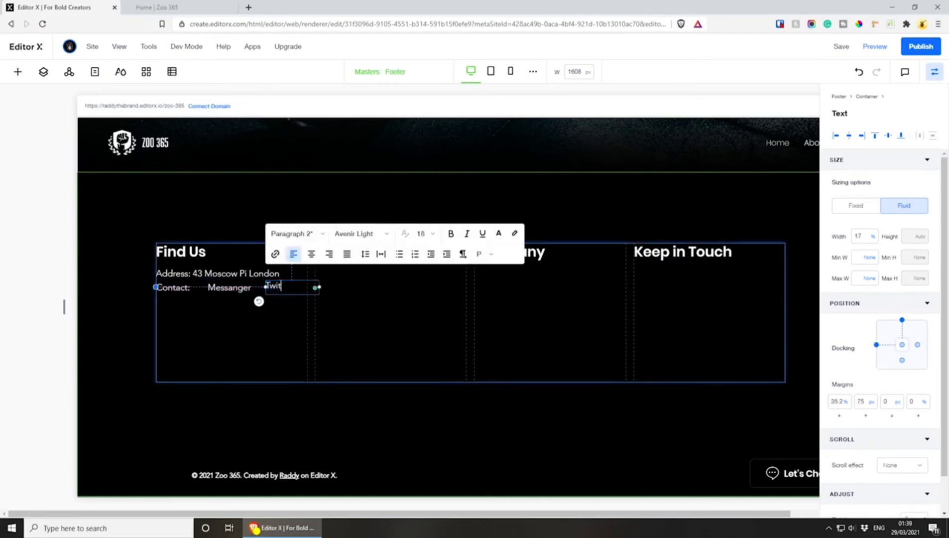
Fit "Twitter DM" against the first column's right edge at about 29% width, and narrow "Messanger" to about 31%, spaced between its neighbours
click(338, 314)
drag(284, 287, 308, 288)
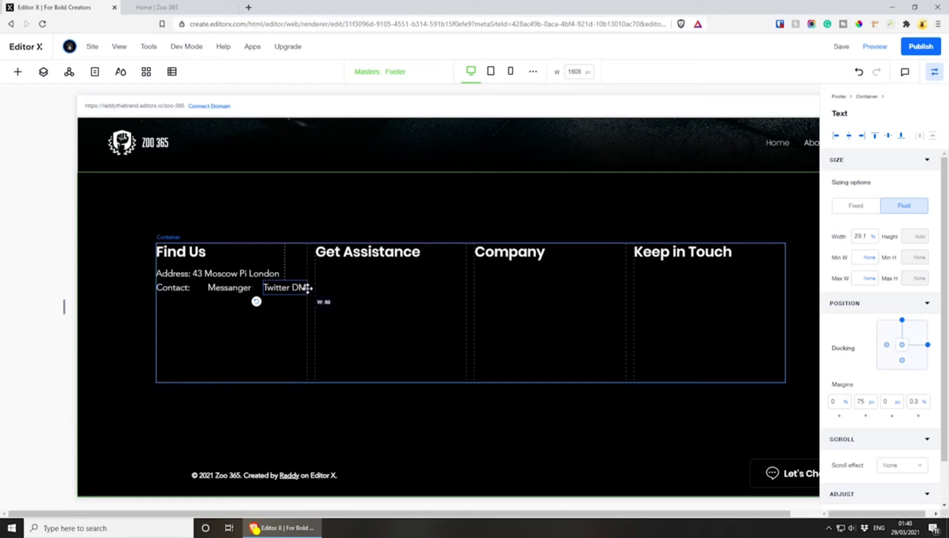
click(228, 288)
drag(224, 289, 252, 288)
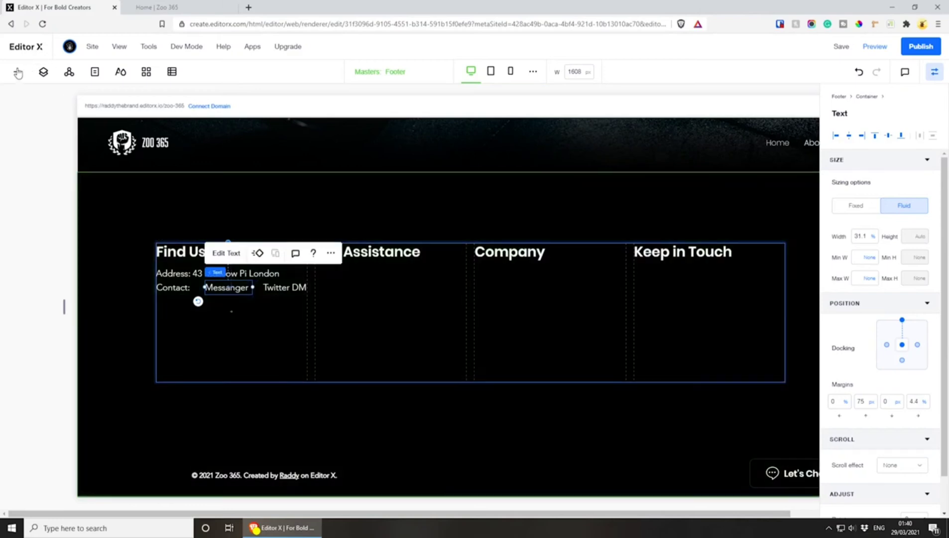
Browse the Embed & Social elements and compare the available social bar icon styles
click(18, 71)
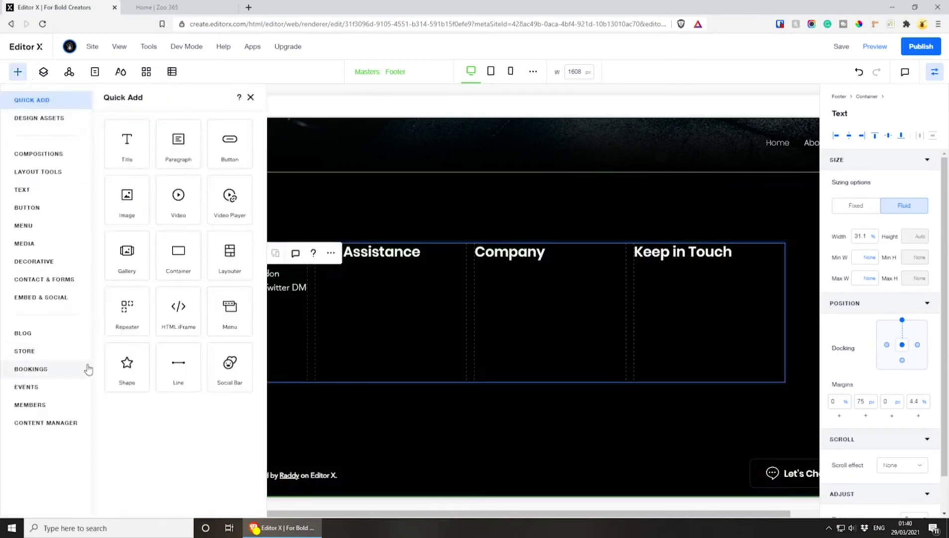
click(31, 297)
scroll(206, 366, down, 1)
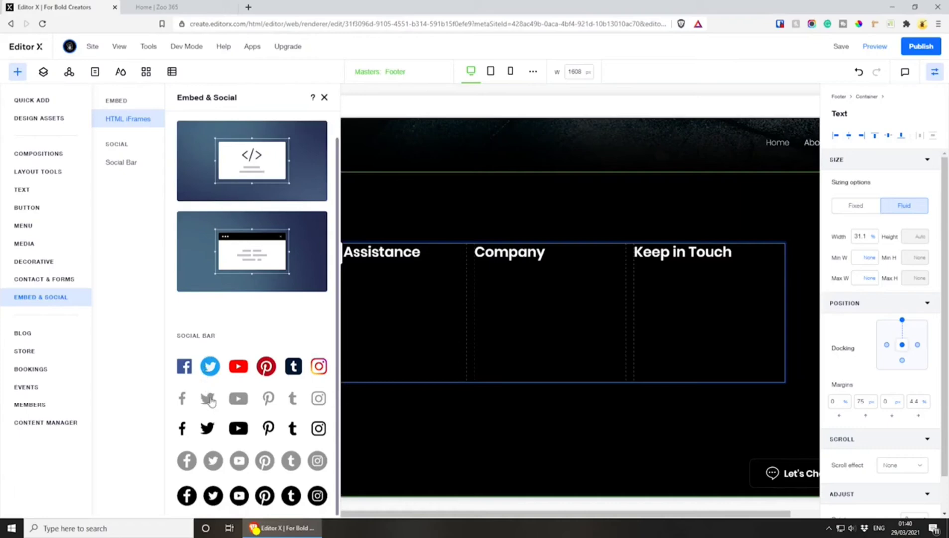
scroll(219, 445, up, 1)
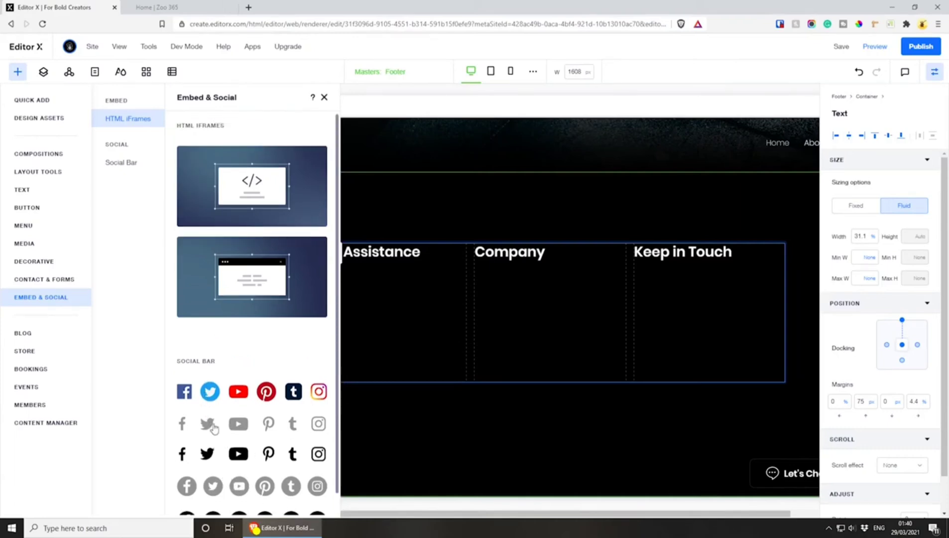
scroll(214, 424, down, 1)
click(120, 163)
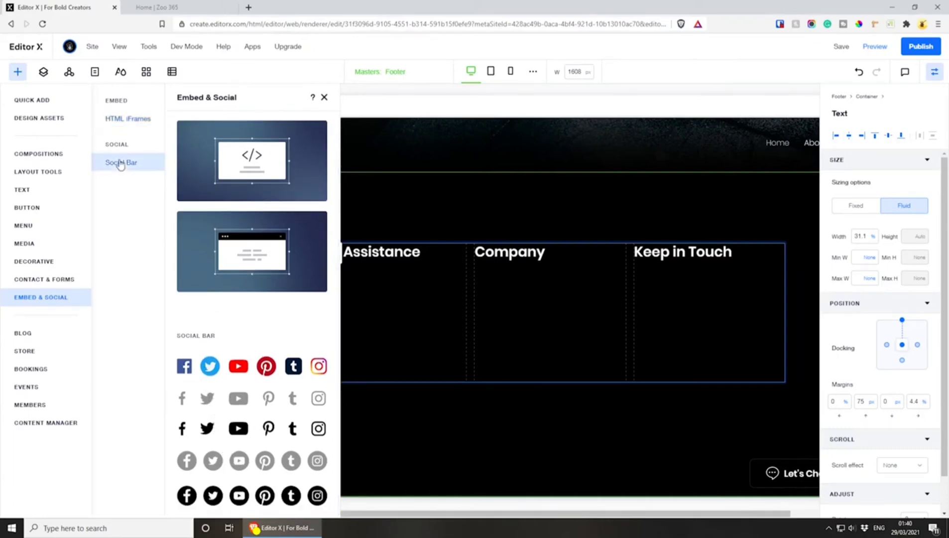
click(120, 118)
scroll(267, 385, down, 1)
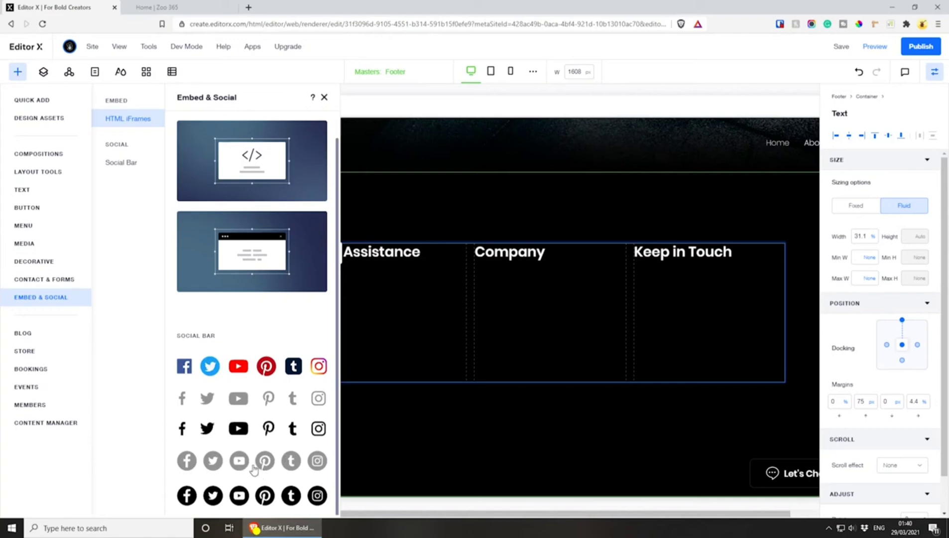
Try to add the plain black icon social bar to the footer and place it below the contact line
click(207, 435)
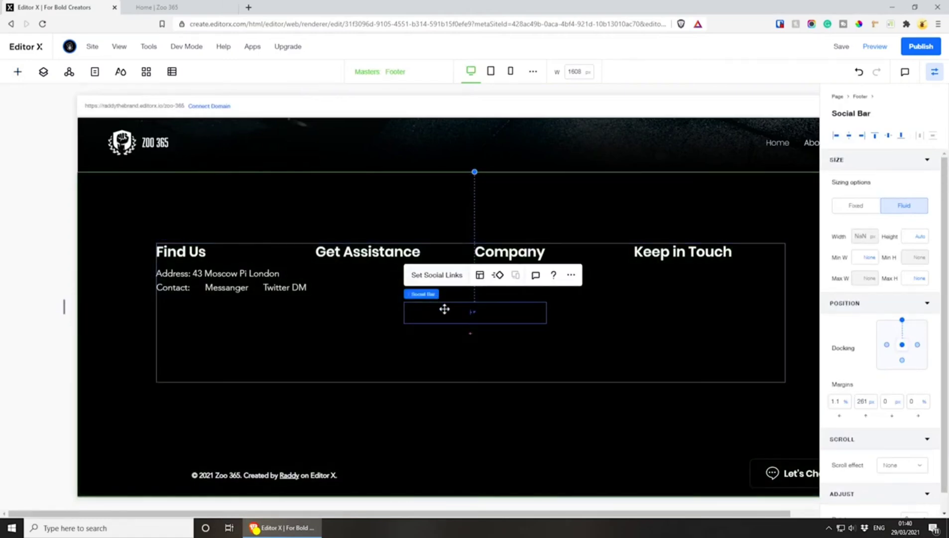
drag(464, 312, 220, 334)
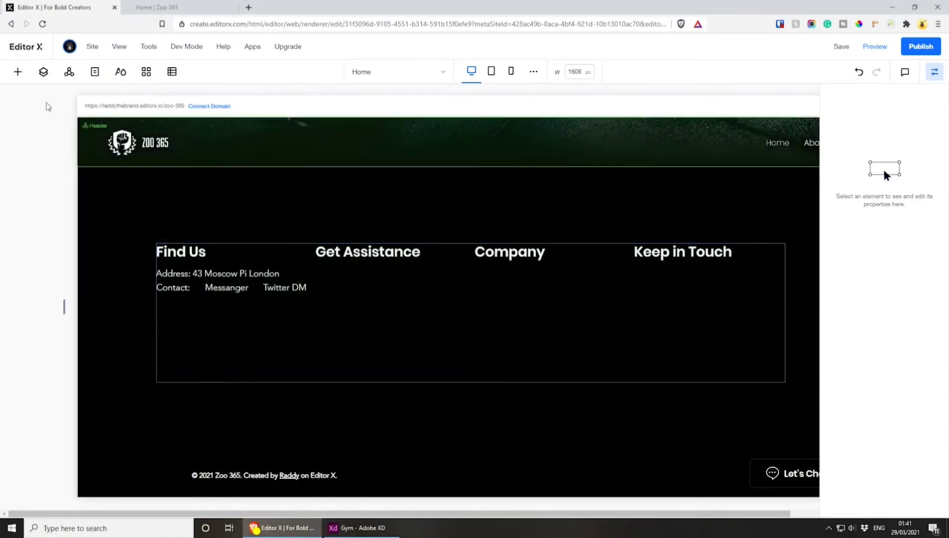
Add a basic shape to the footer and place it in the first column around the contact line
click(18, 71)
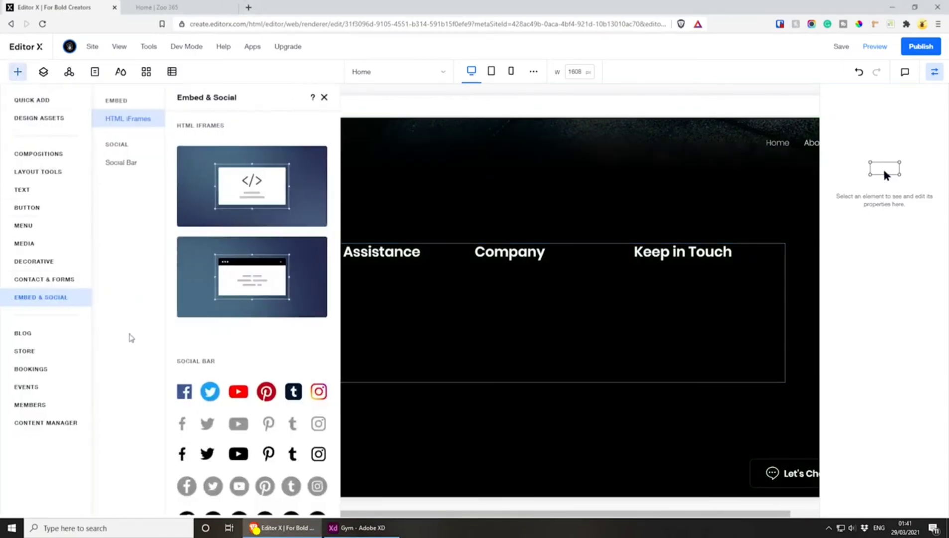
click(20, 101)
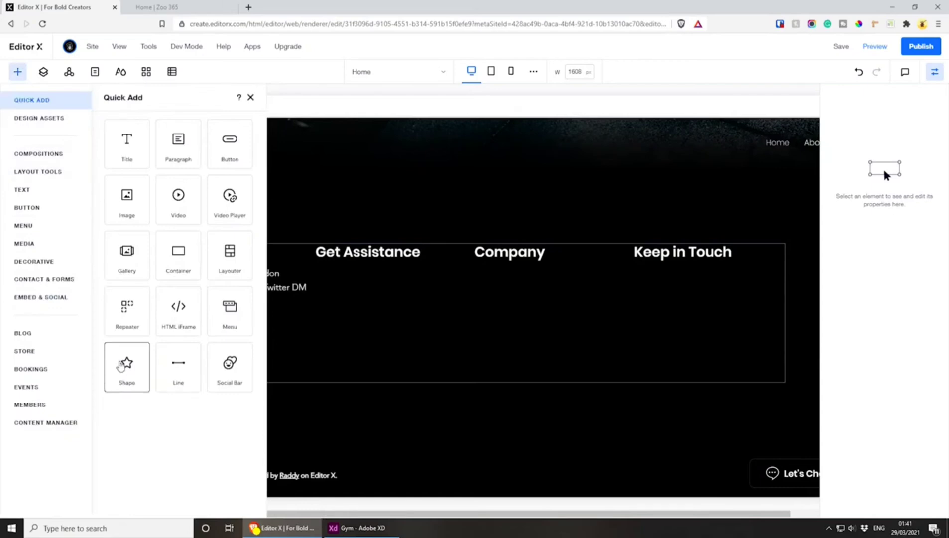
click(282, 347)
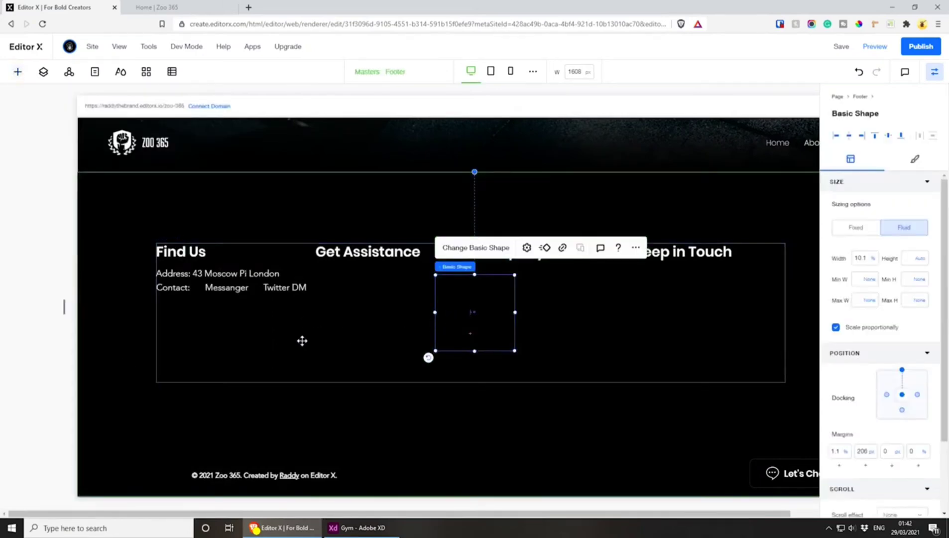
drag(470, 309, 211, 327)
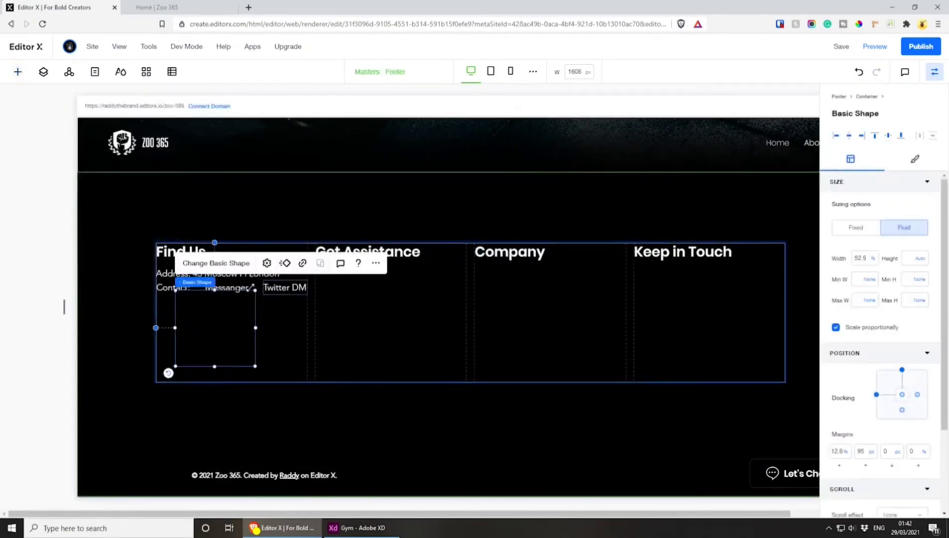
Upload messanger.svg and twitter.svg to the site files and replace the basic shape with messanger.svg
click(201, 263)
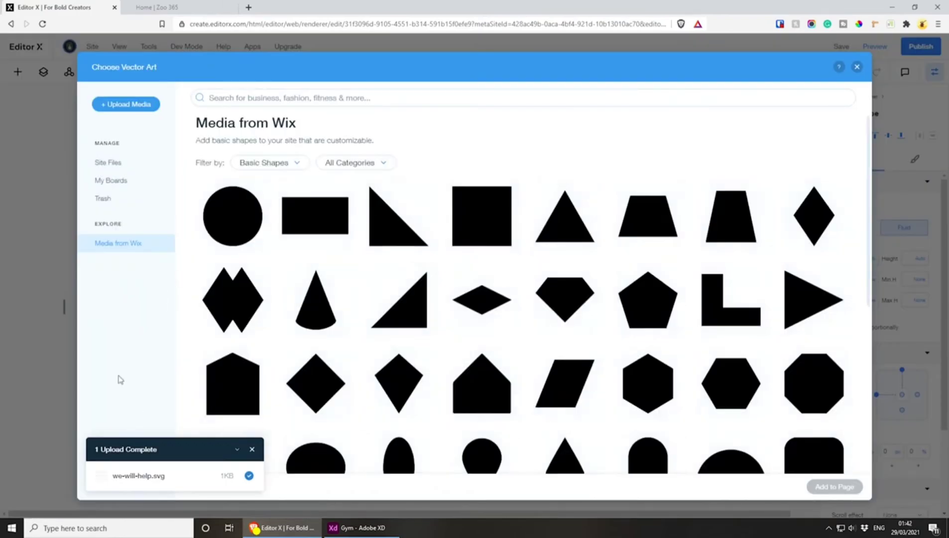
click(114, 103)
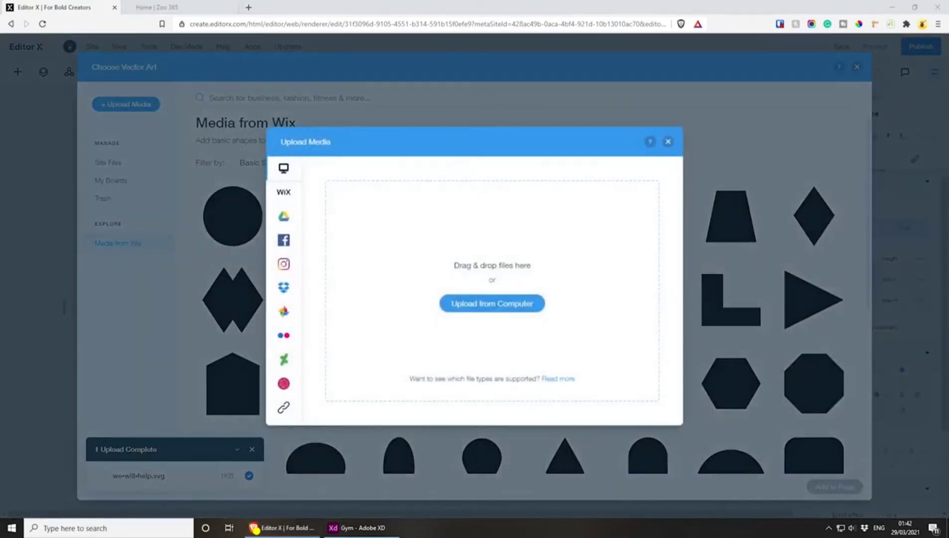
drag(948, 199, 435, 250)
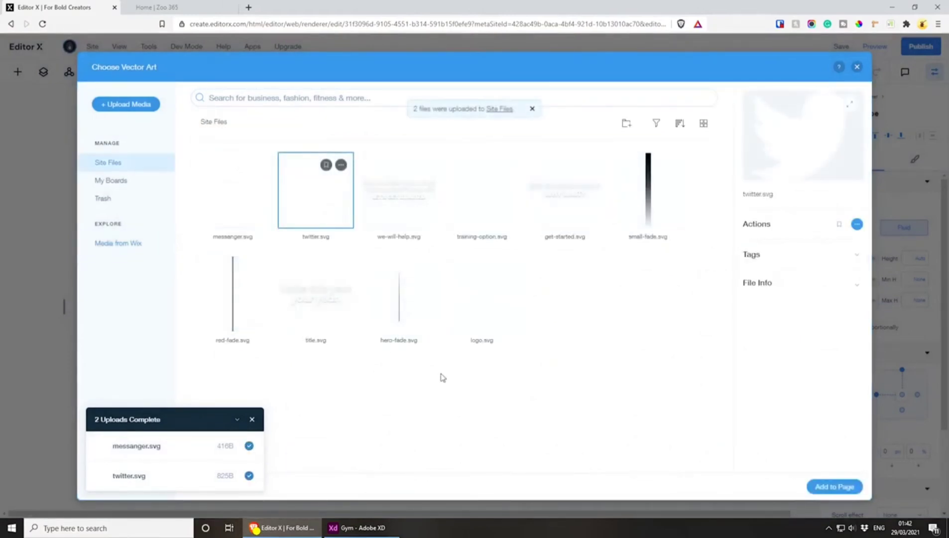
click(253, 206)
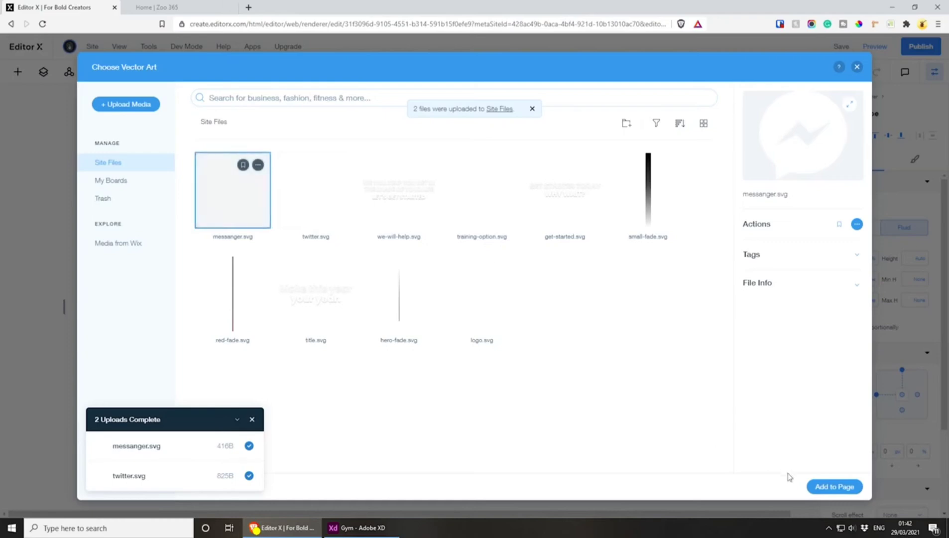
click(834, 486)
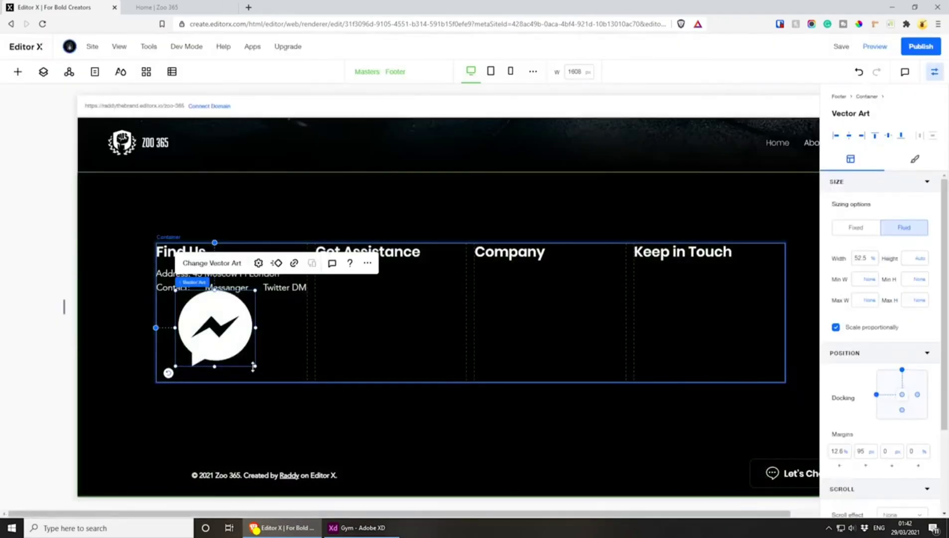
Shrink the Messenger icon to about 6.1% width and fit it between "Contact:" and "Messanger", nudging the text closer to it
drag(244, 354, 198, 287)
click(245, 291)
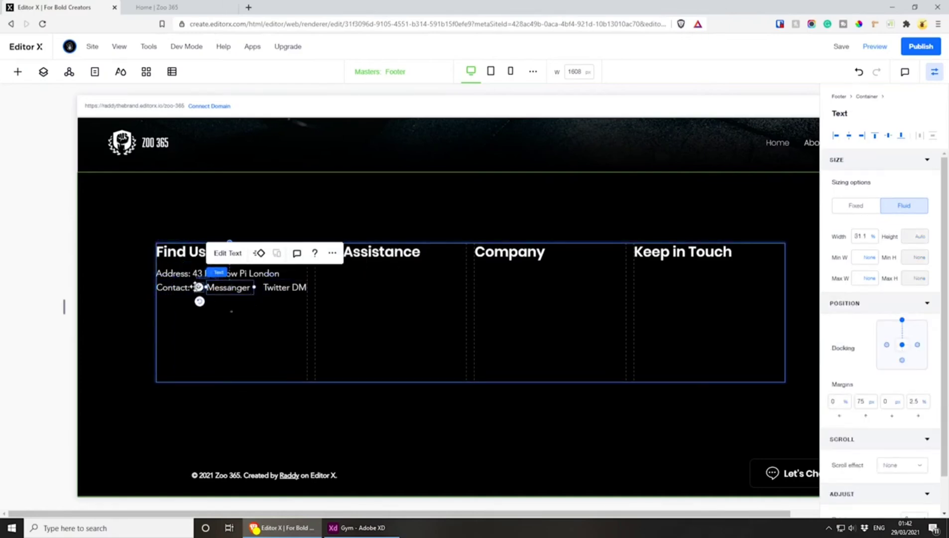
click(198, 287)
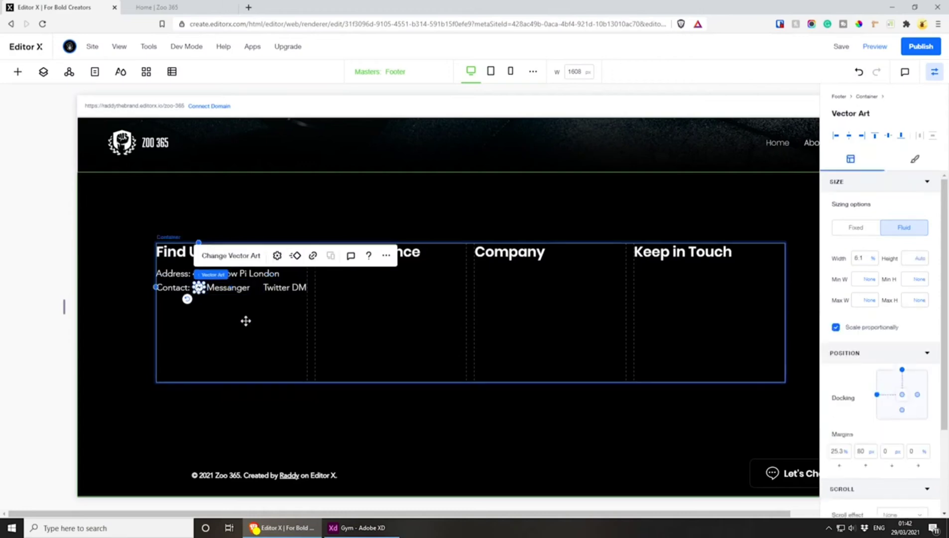
click(225, 288)
key(Left)
key(Left)
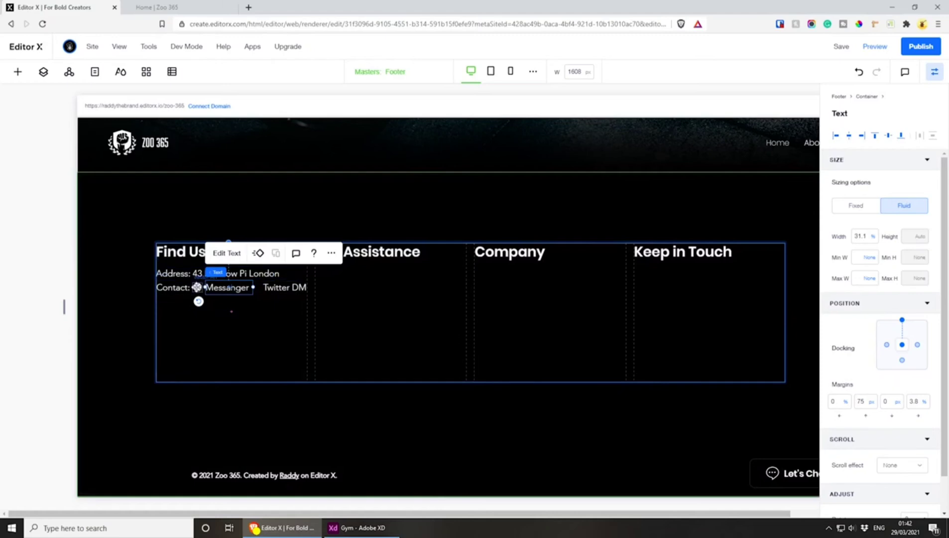
Duplicate the Messenger icon below the contact line and replace the copy's art with twitter.svg
click(197, 287)
key(ctrl+d)
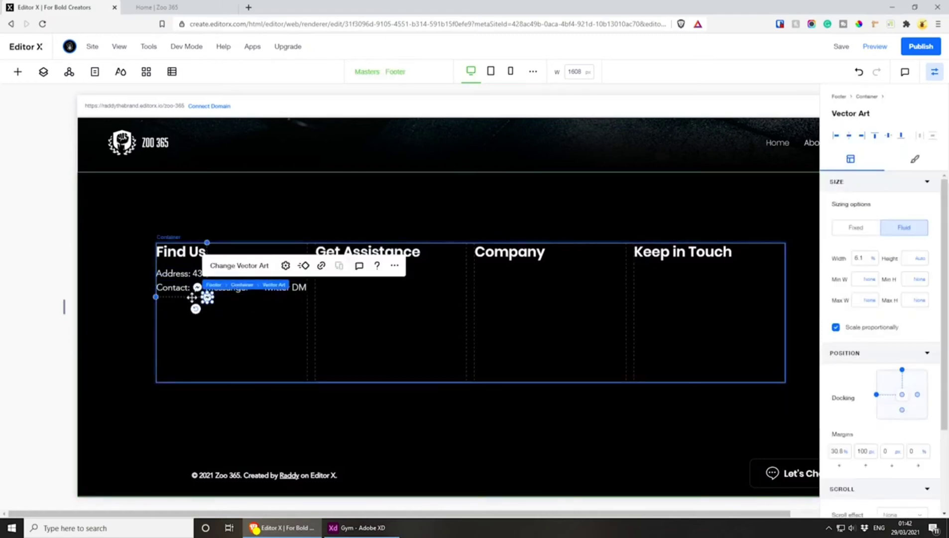
drag(235, 298, 254, 319)
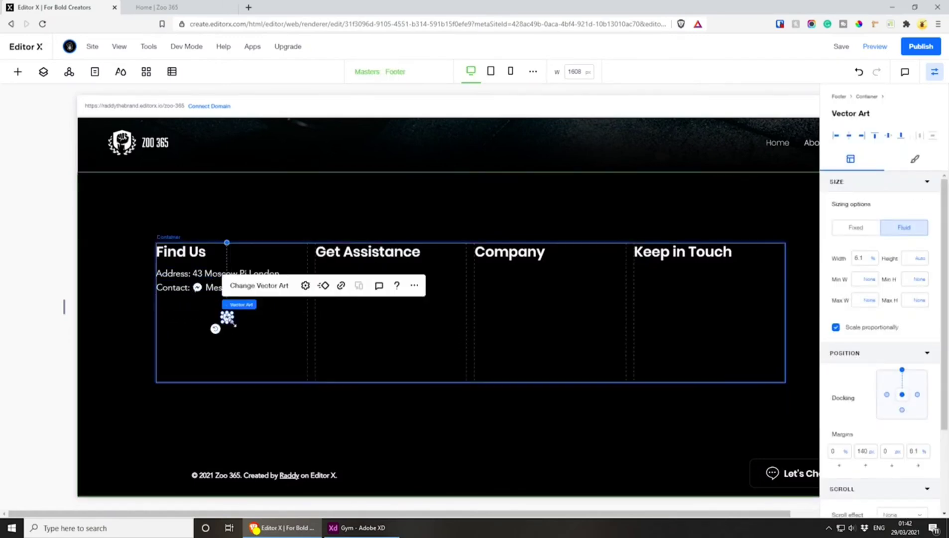
click(241, 287)
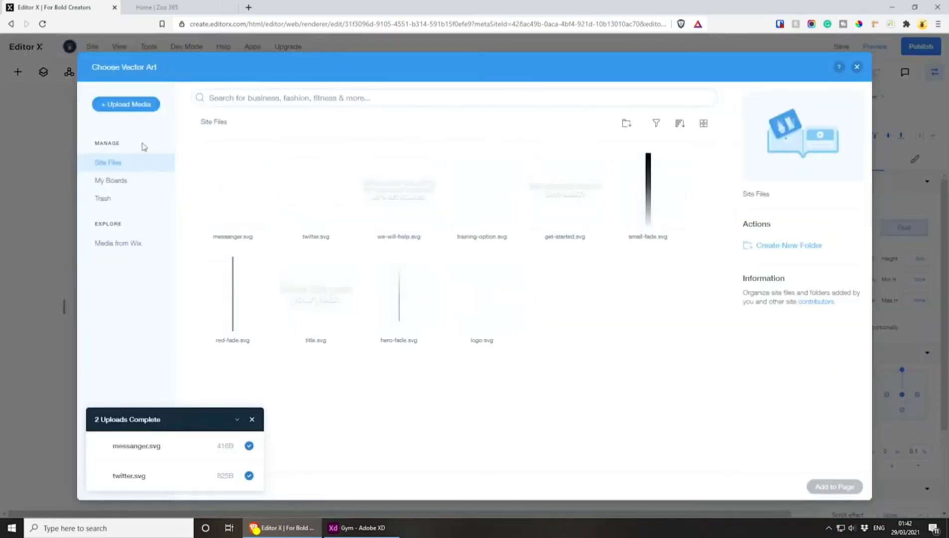
click(307, 181)
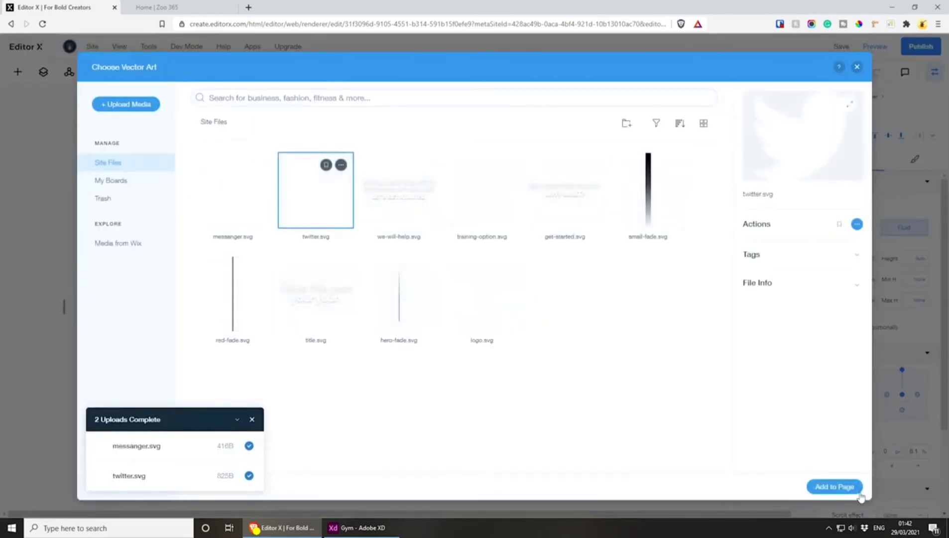
click(835, 486)
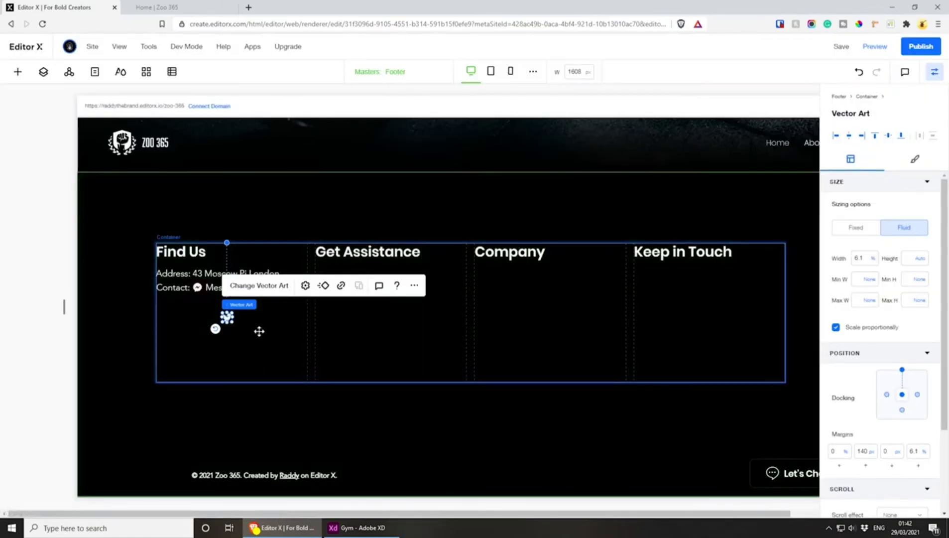
Move the Twitter icon onto the contact line, directly in front of "Twitter DM"
click(220, 318)
click(225, 318)
drag(224, 318, 256, 291)
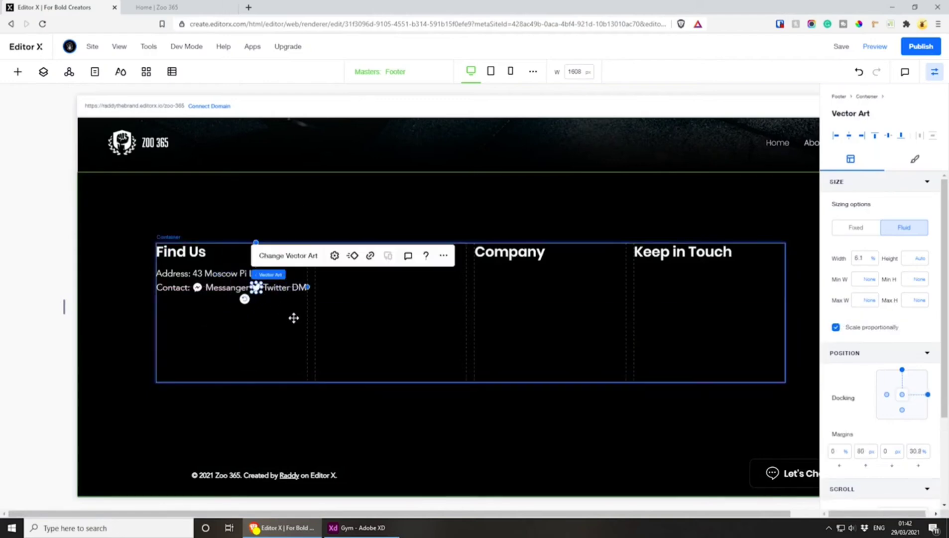
Nudge "Messanger", the Twitter icon and "Twitter DM" slightly left to tighten the contact line beside the Messenger icon
click(279, 288)
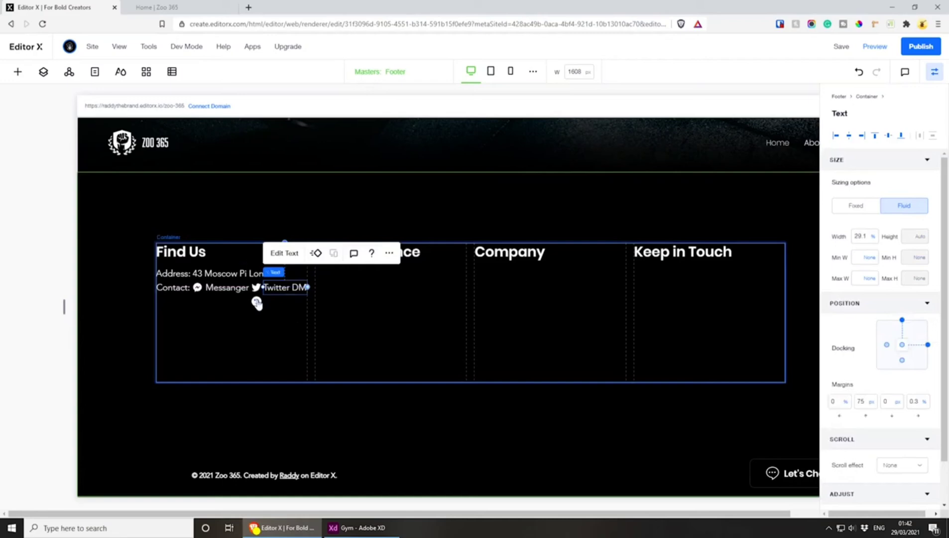
click(197, 289)
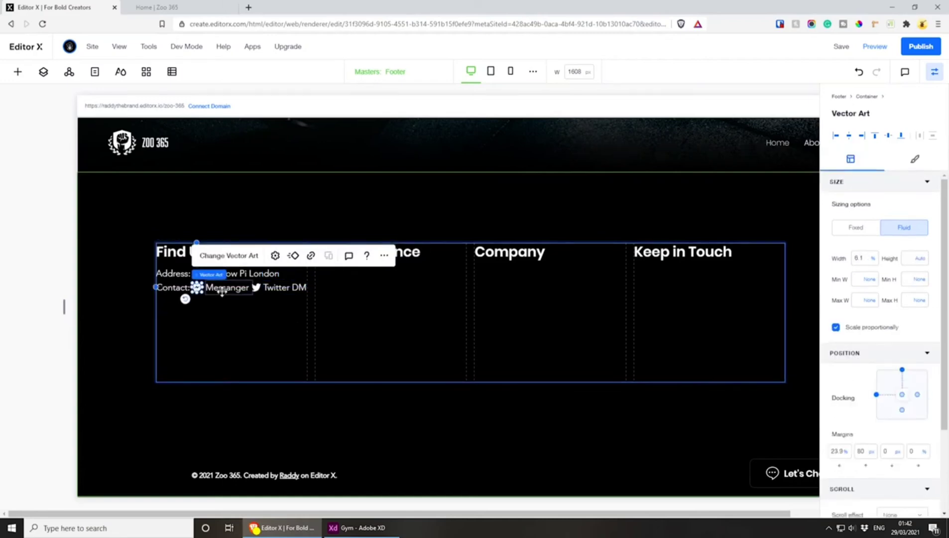
click(223, 292)
key(Left)
key(Left)
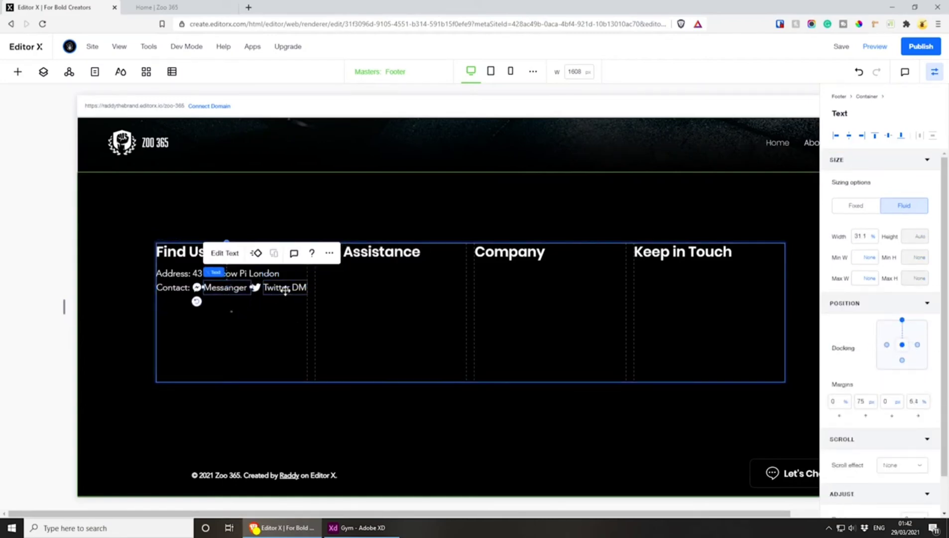
click(256, 288)
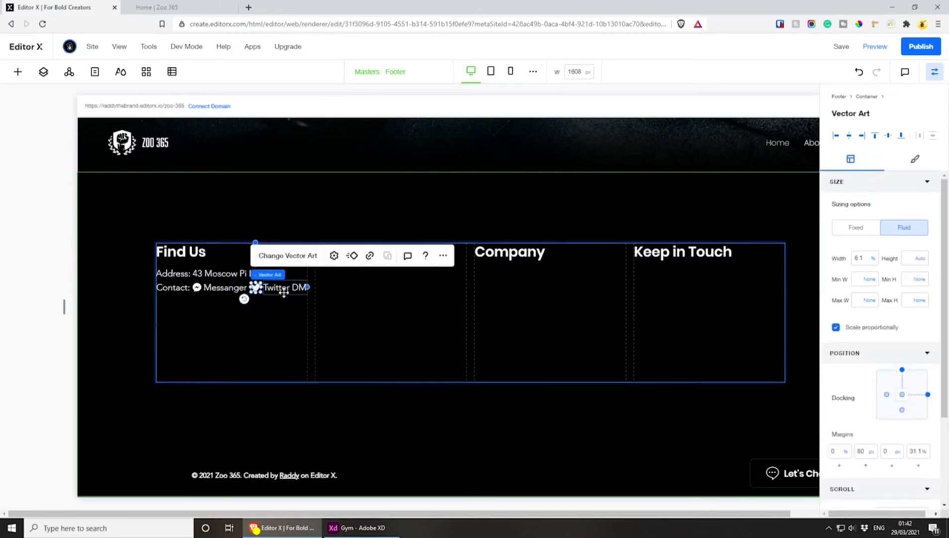
click(282, 289)
click(299, 343)
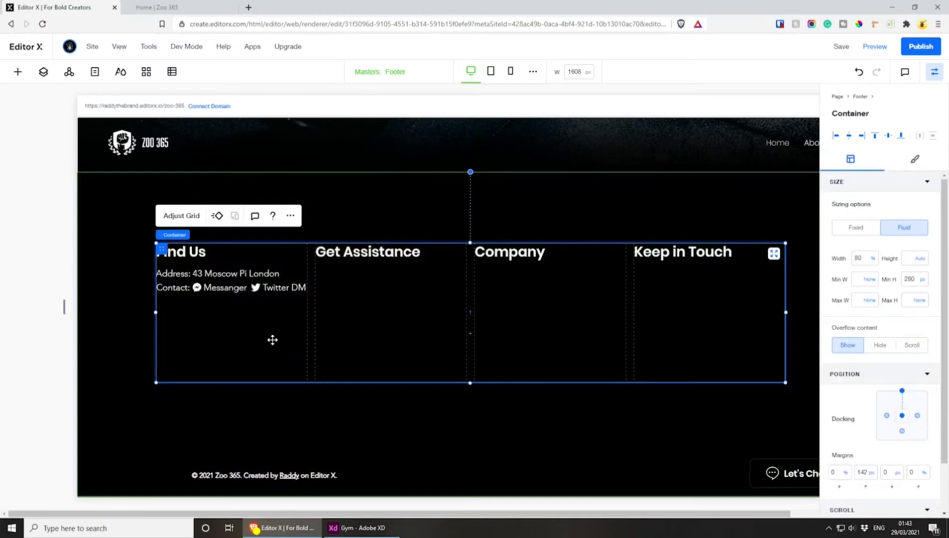
Fine-tune the horizontal positions of both icons and their labels so the spacing along the contact line is even
click(177, 287)
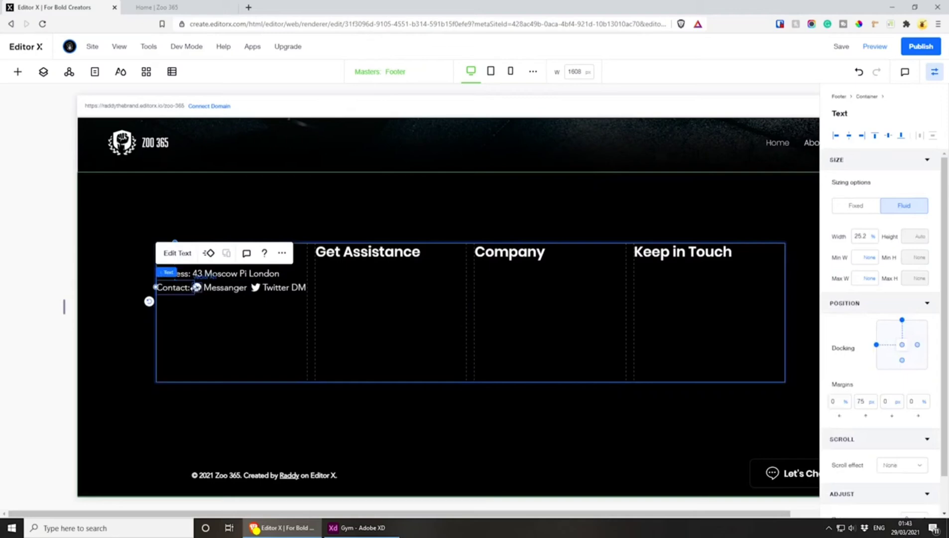
click(195, 288)
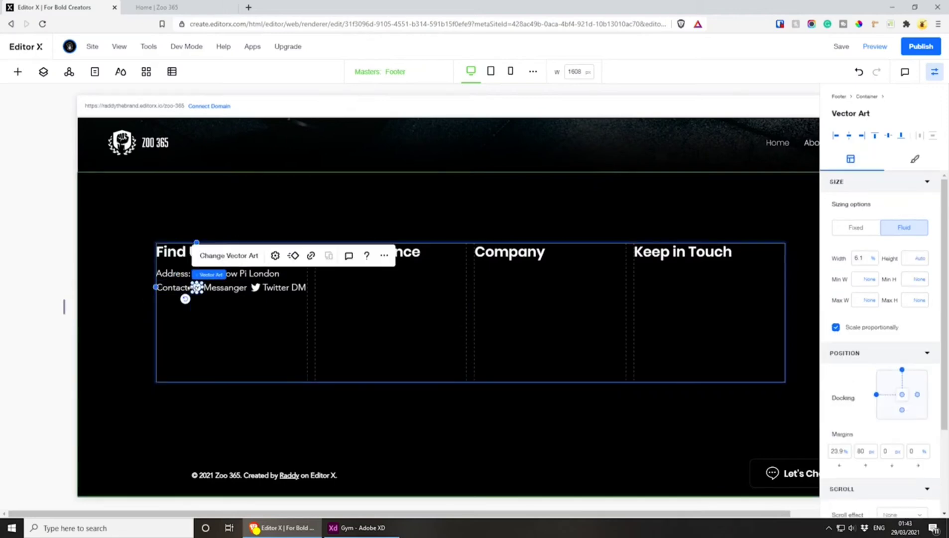
click(259, 330)
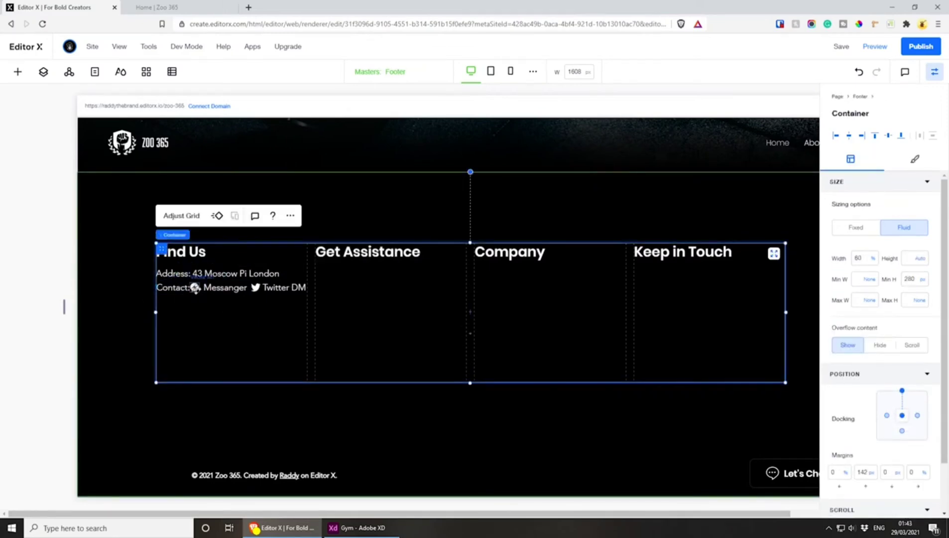
click(196, 288)
click(226, 288)
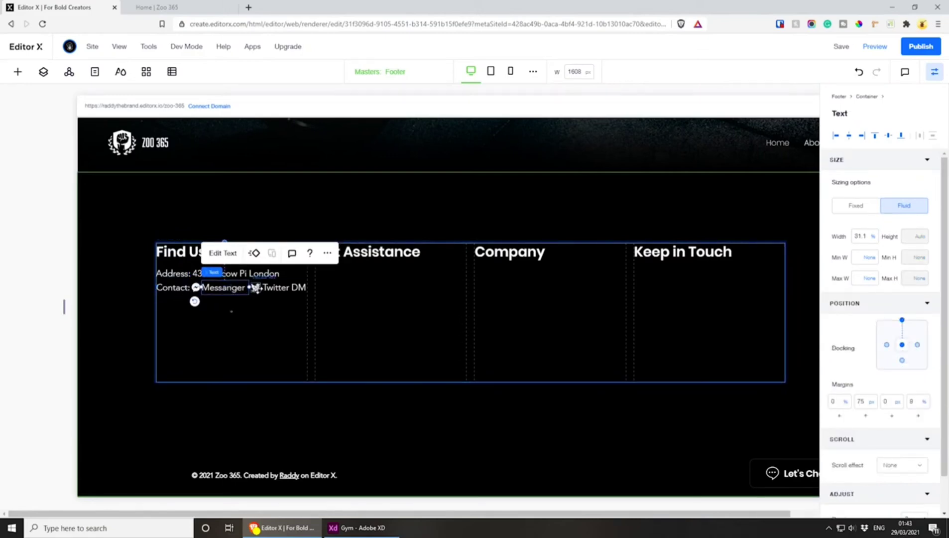
click(255, 287)
click(285, 287)
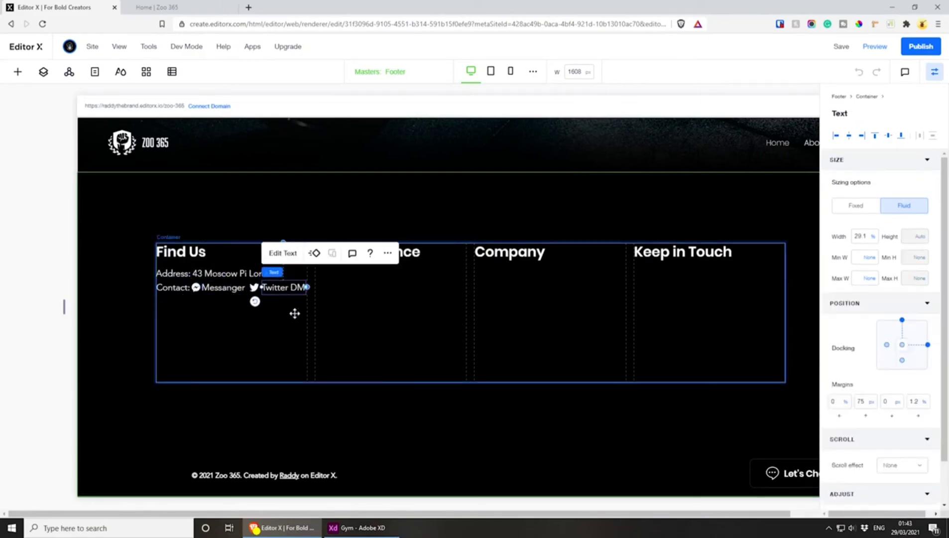
key(Left)
key(Left)
click(362, 317)
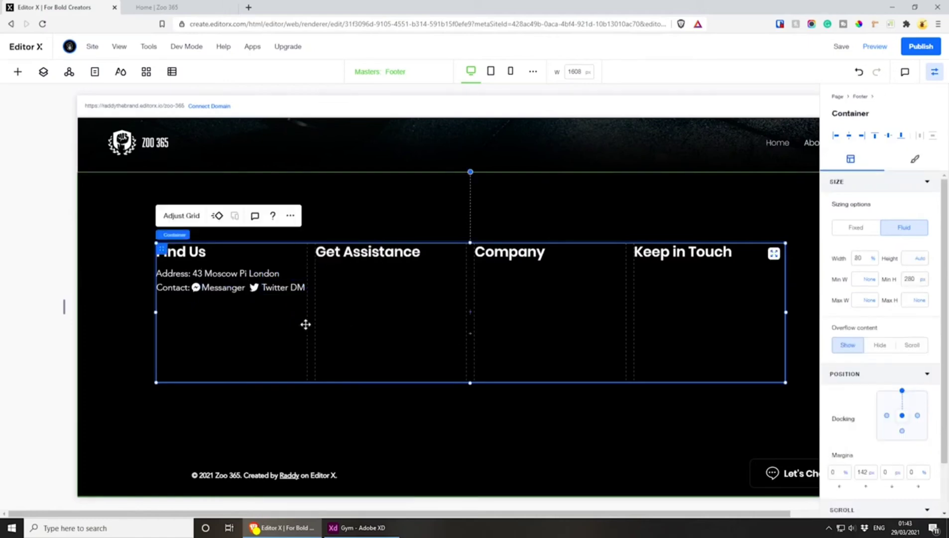
click(226, 288)
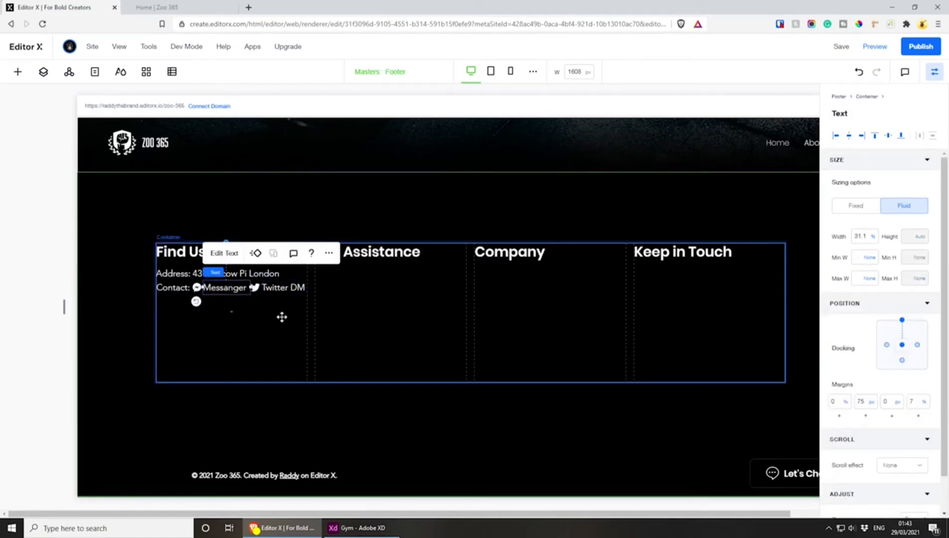
click(282, 317)
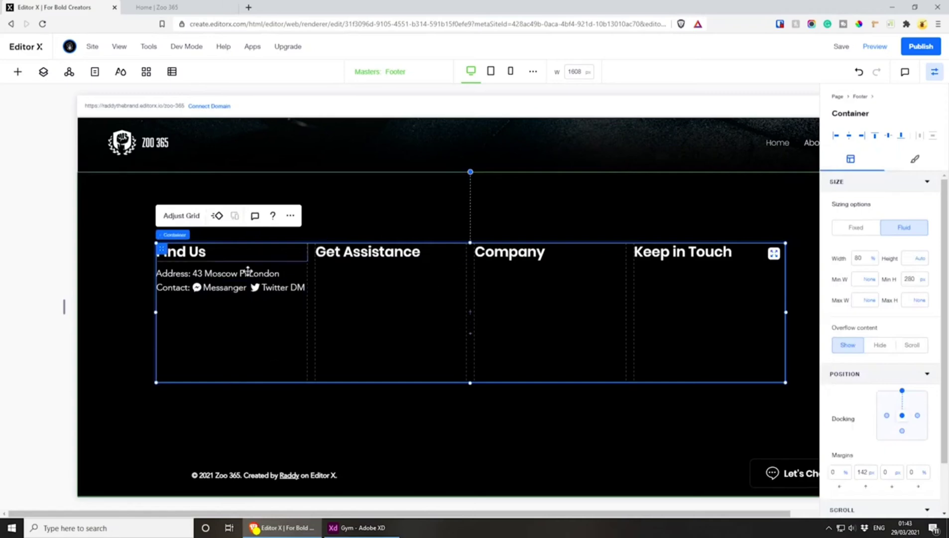
Switch to the Adobe XD design, examine the content of the footer columns, and return to Editor X
click(359, 527)
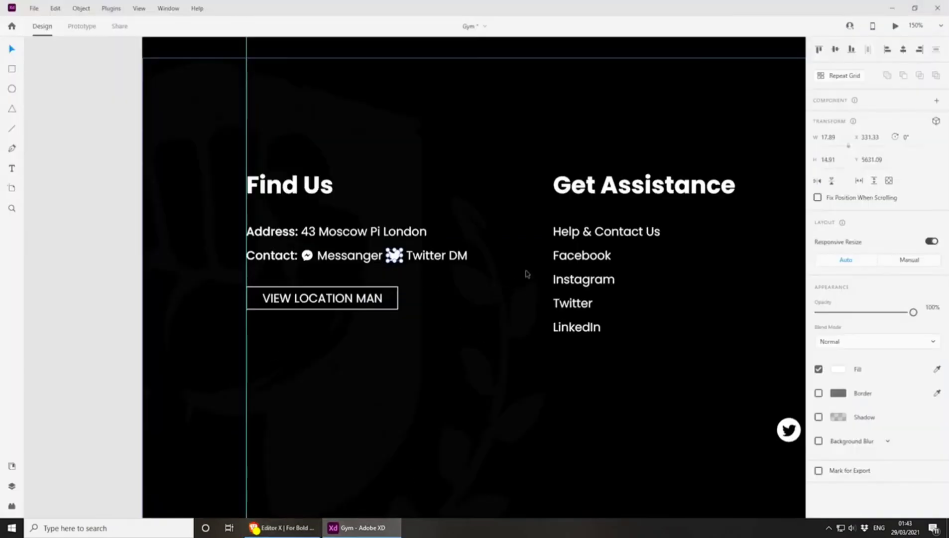
key(ctrl+minus)
drag(534, 265, 383, 267)
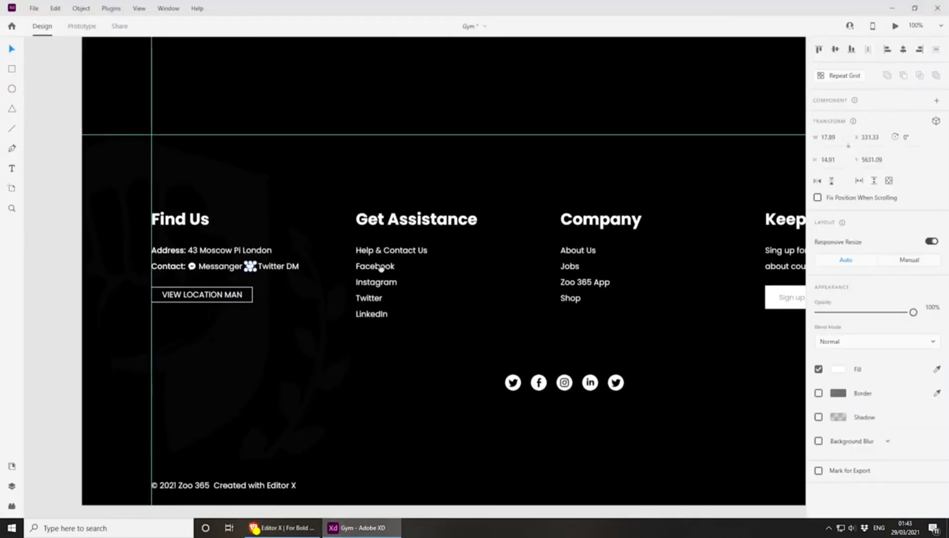
key(alt+Tab)
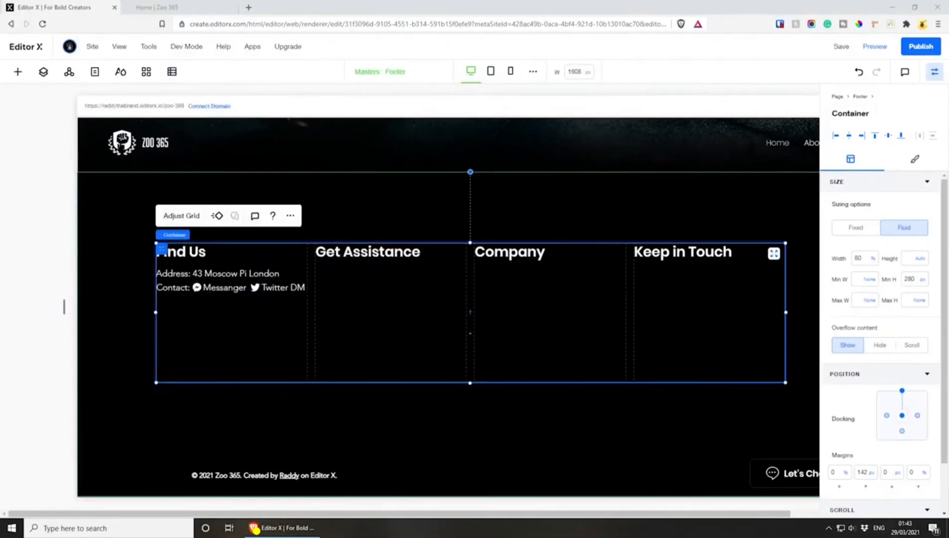
Duplicate the address line from the Find Us column and place the copy under the "Get Assistance" heading
click(179, 275)
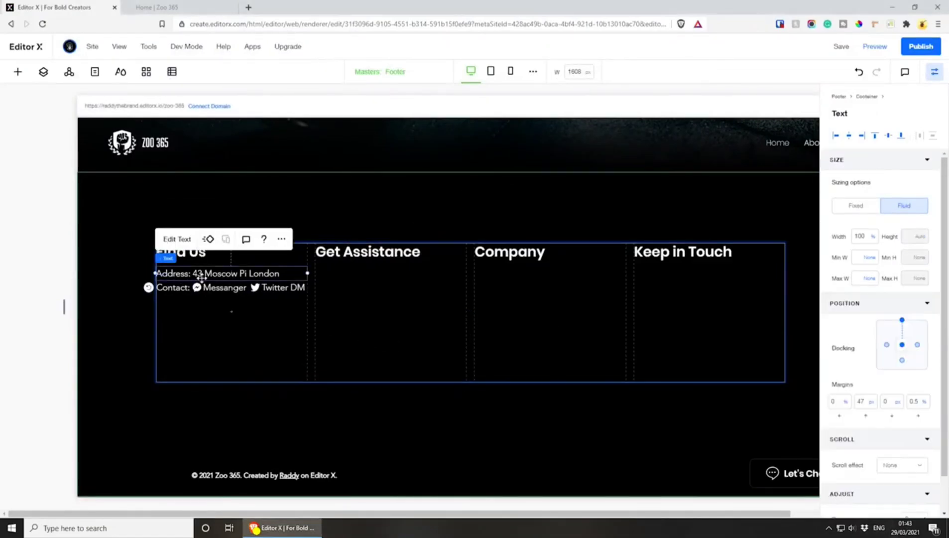
key(Escape)
drag(212, 275, 345, 314)
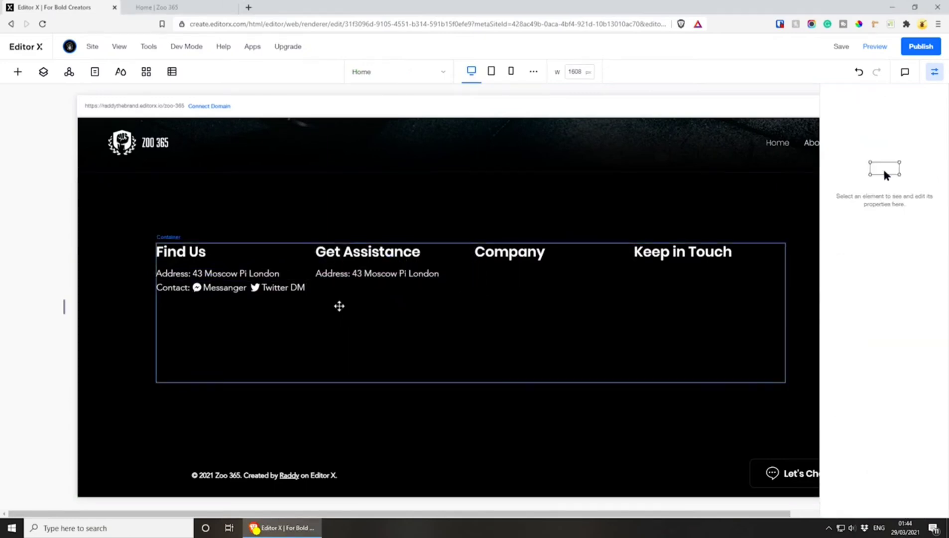
click(326, 266)
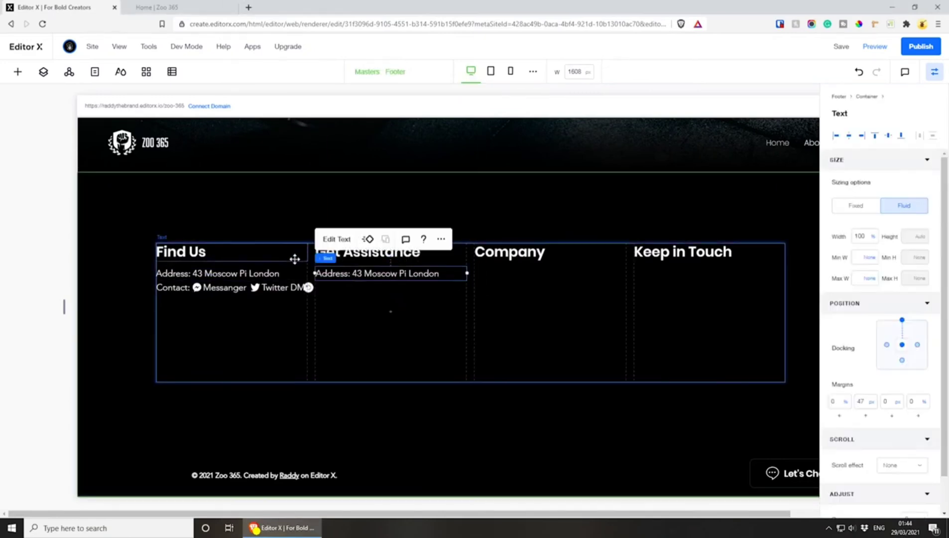
Replace the copied line under "Get Assistance" with Help & Contact Us, Facebook, Instagram, Twitter and LinkedIn on separate lines, at 1.6 line spacing
double_click(439, 279)
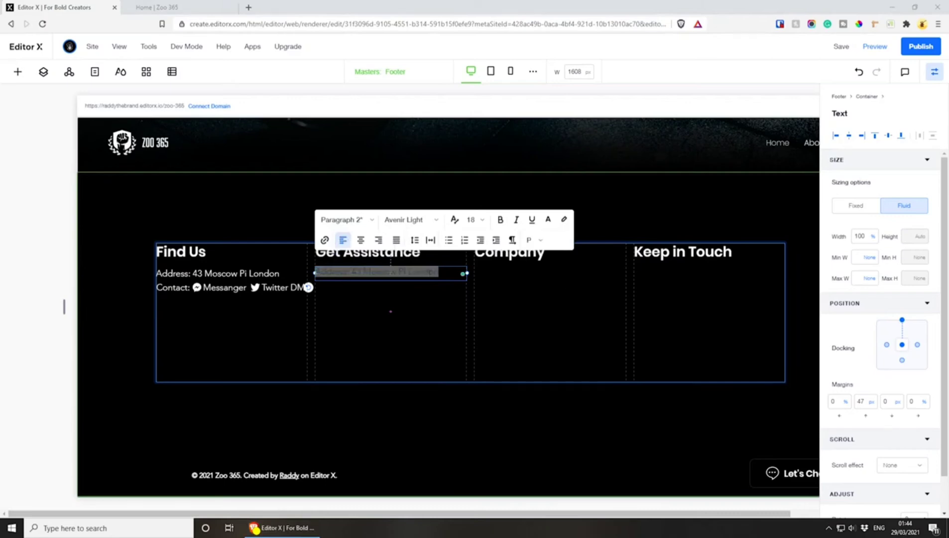
key(alt+Tab)
text(Help & Contact Us Facebook Instagram Twitter LinkedIn)
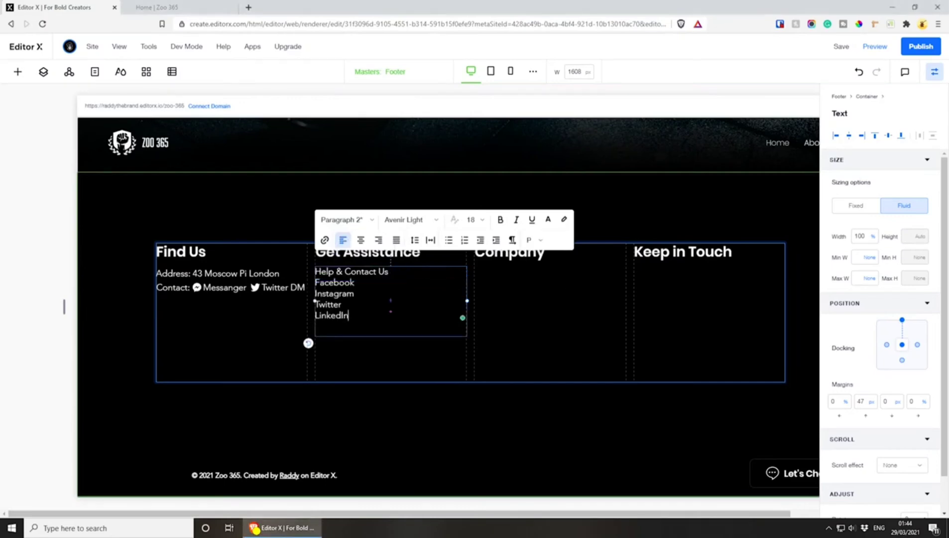
key(ctrl+a)
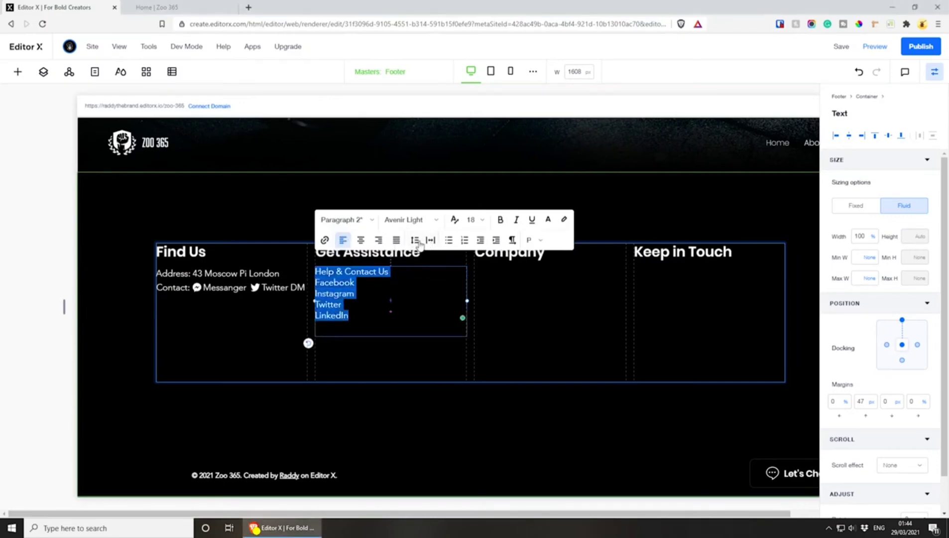
click(415, 241)
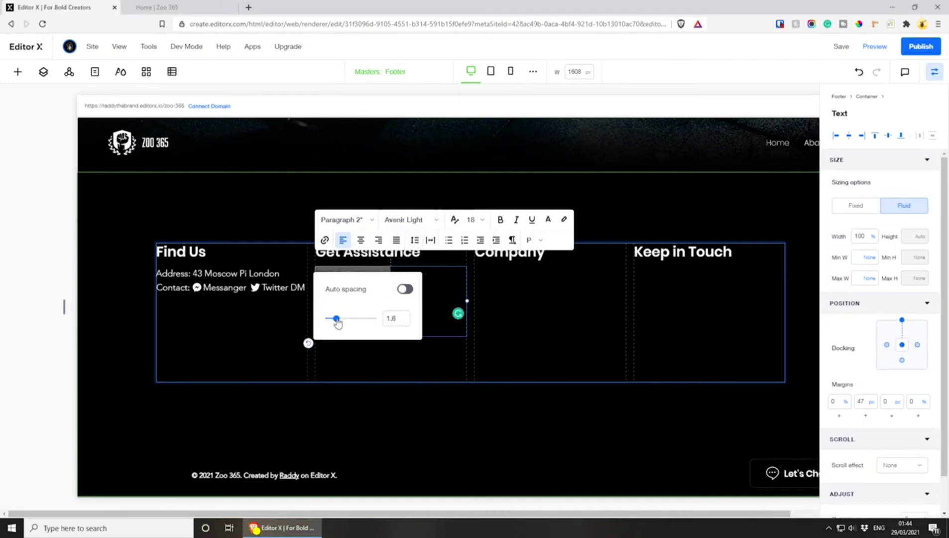
mouse_move(337, 322)
mouse_down()
mouse_move(350, 320)
mouse_move(336, 319)
mouse_up()
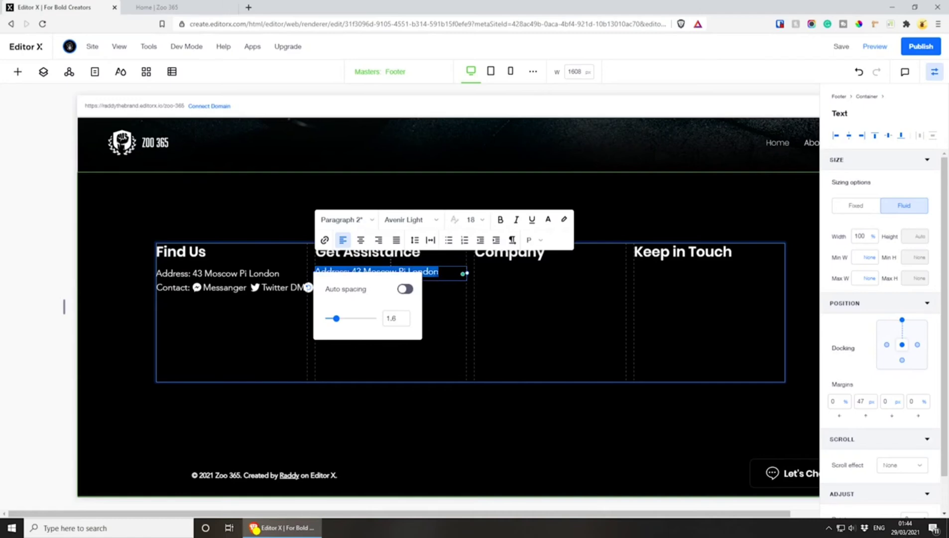
key(ctrl+v)
click(534, 305)
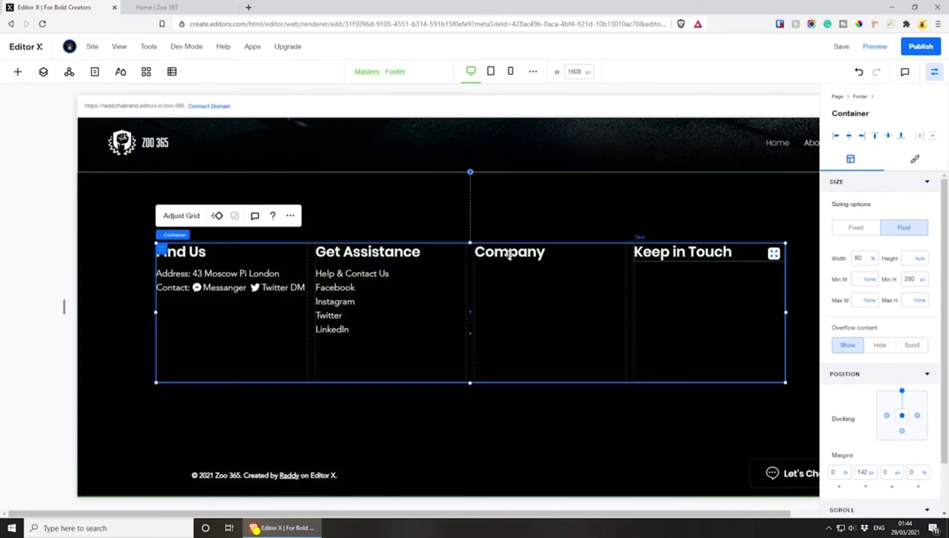
Copy the Get Assistance list into the Company column and replace its text with About Us, Jobs, Zoo 365 App and Shop
click(347, 279)
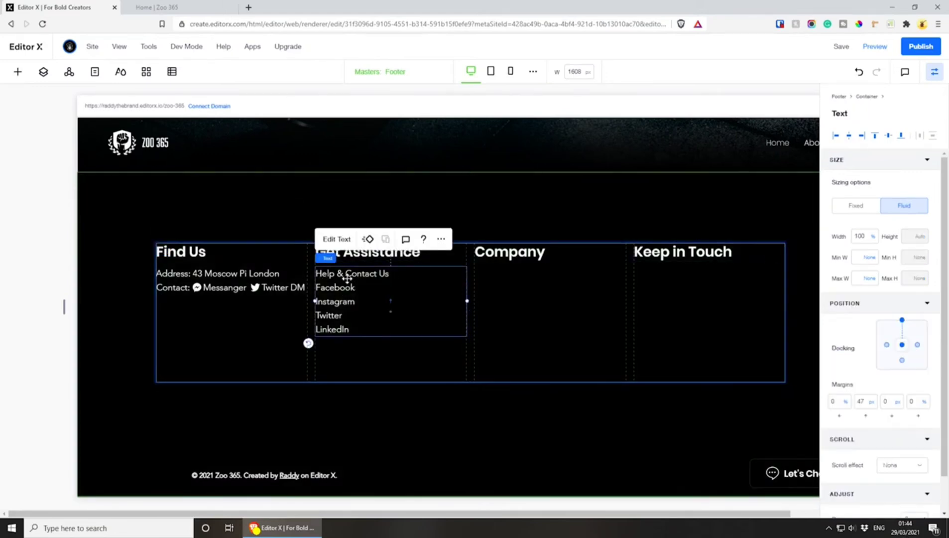
key(ctrl+c)
key(ctrl+v)
drag(411, 300, 492, 288)
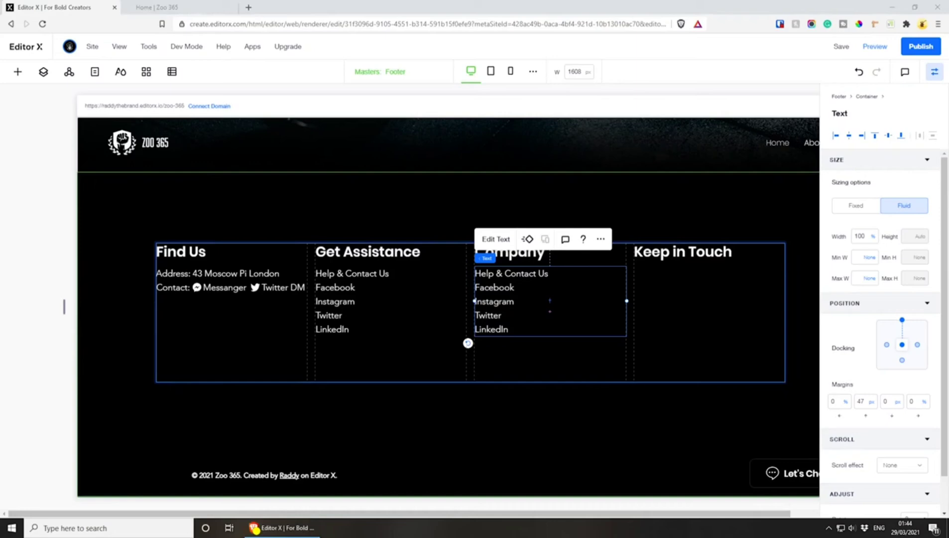
double_click(508, 303)
key(ctrl+v)
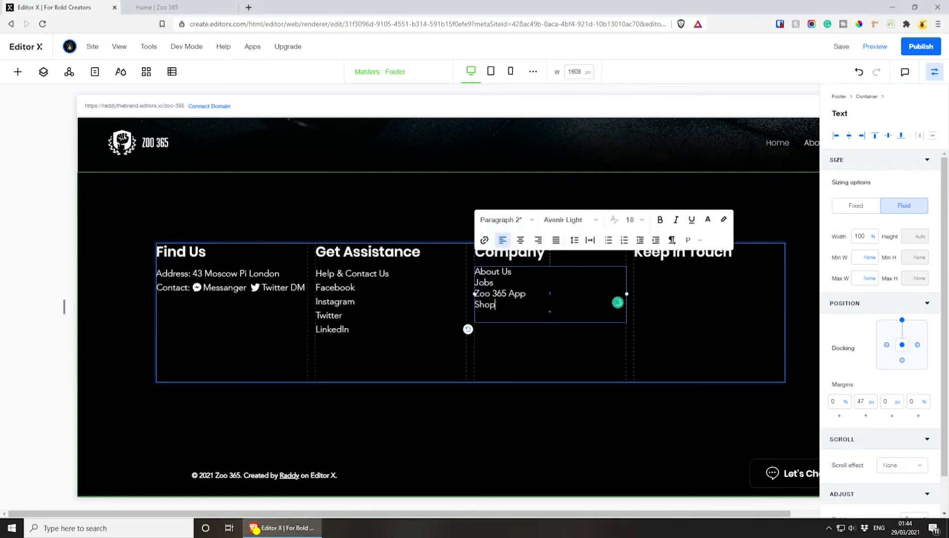
click(671, 398)
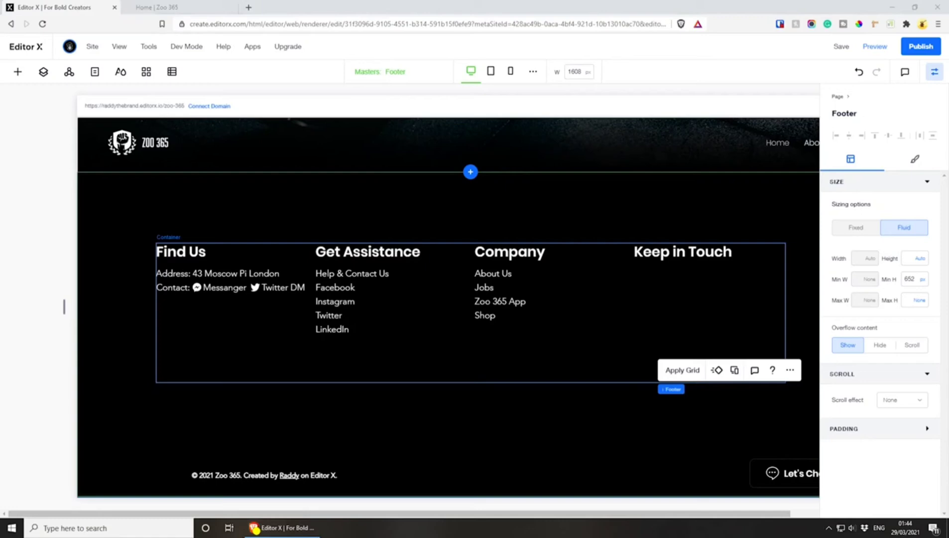
Copy the Company list under "Keep in Touch" and replace it with "Sing up for our newsletter and be the first to know about coupons and special promotions."
click(495, 286)
drag(497, 299, 643, 291)
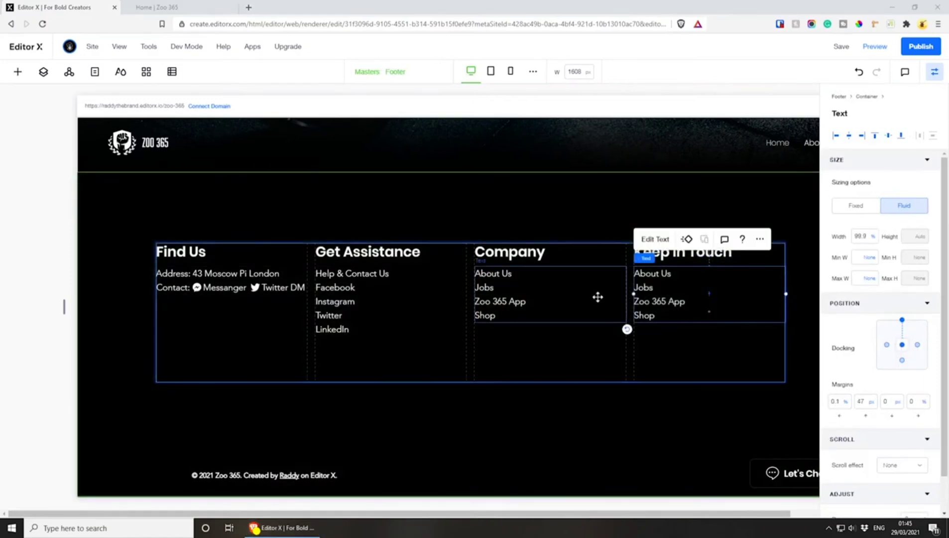
double_click(661, 282)
key(ctrl+v)
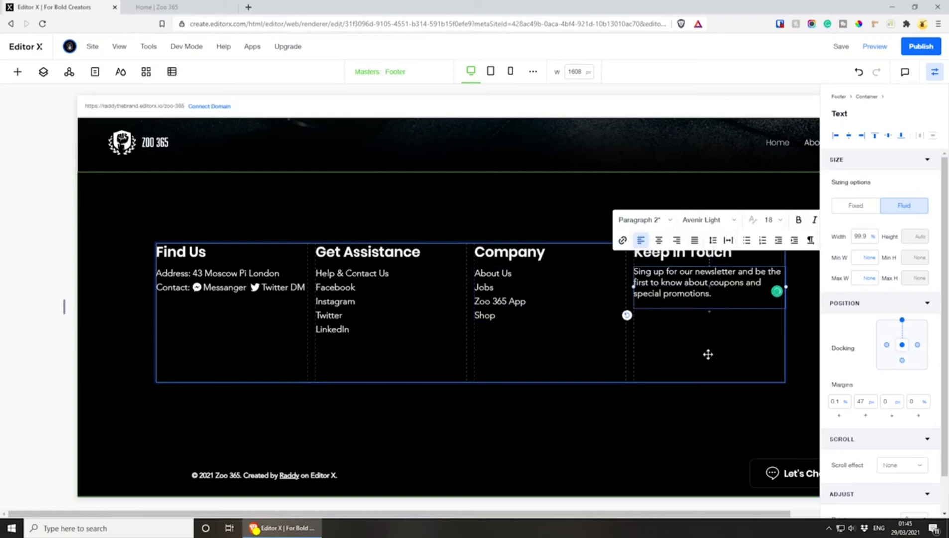
click(717, 351)
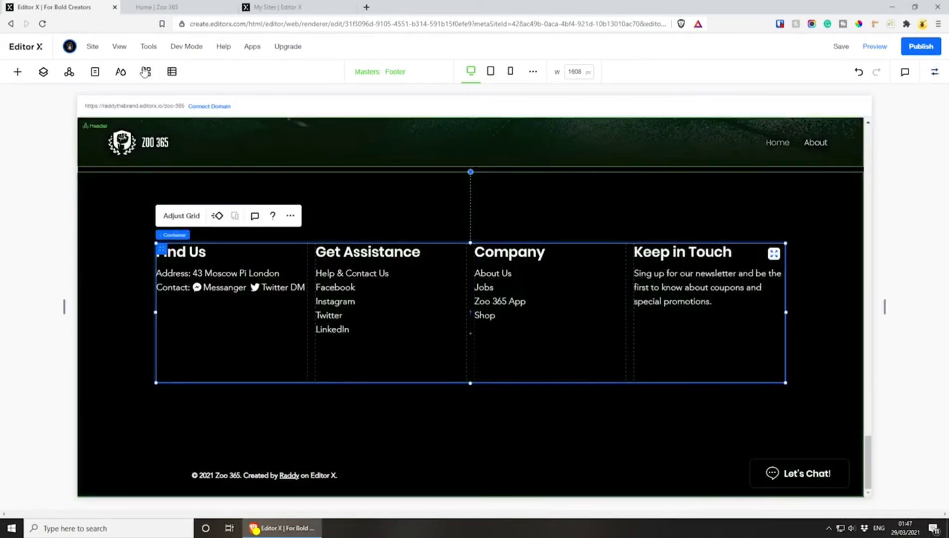
Search the App Market for "get subscribers" and open the Wix Forms & Payments app
click(145, 71)
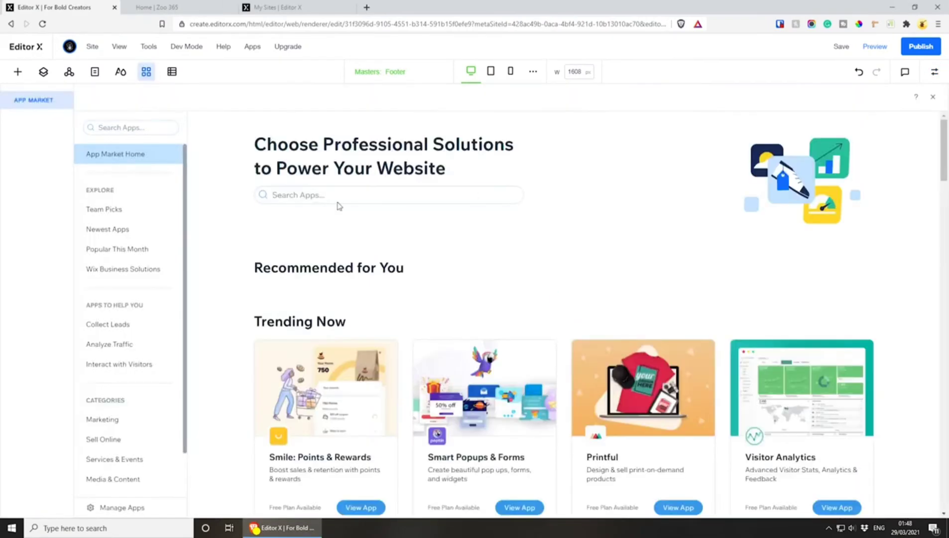
click(118, 129)
text(get)
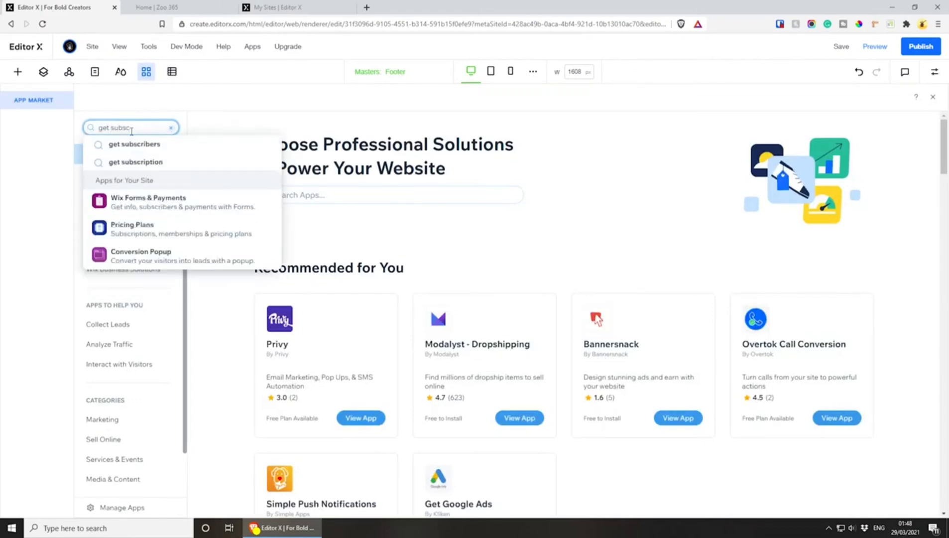
text( subsc)
click(151, 144)
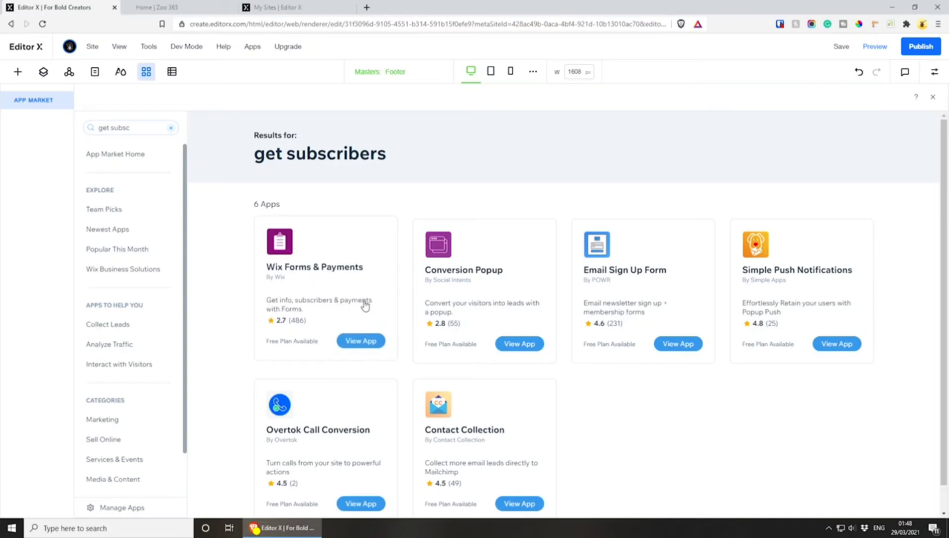
click(359, 343)
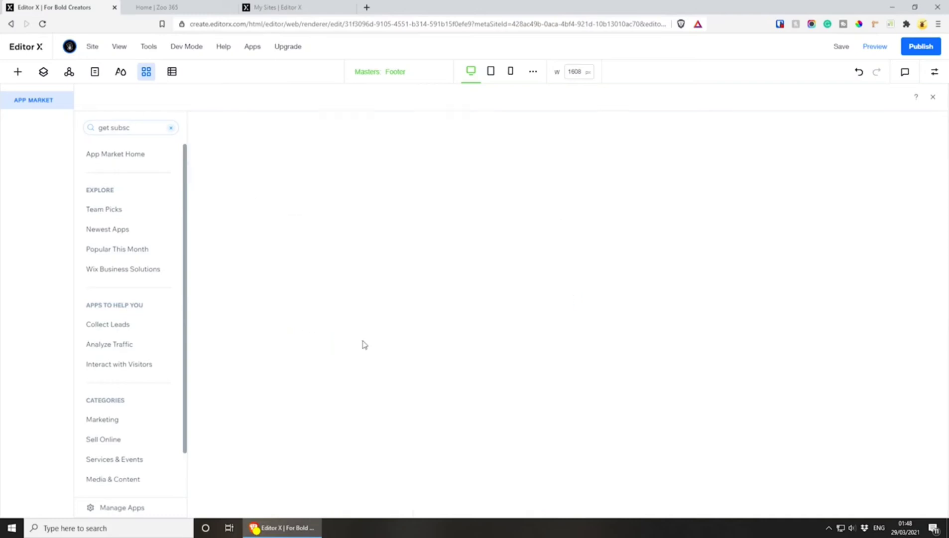
Add the Wix Forms & Payments app using the Subscribers form template and move the form below the footer's column container
click(339, 303)
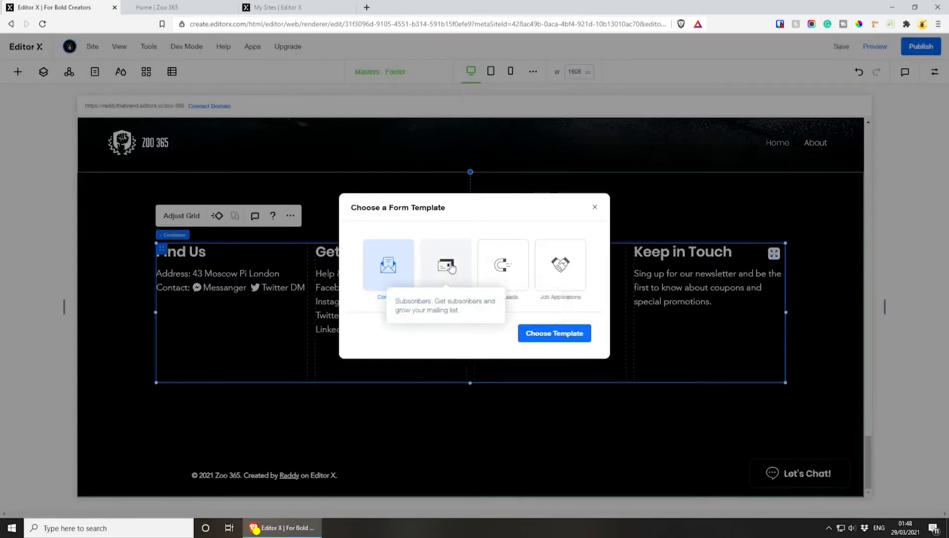
click(446, 266)
click(542, 336)
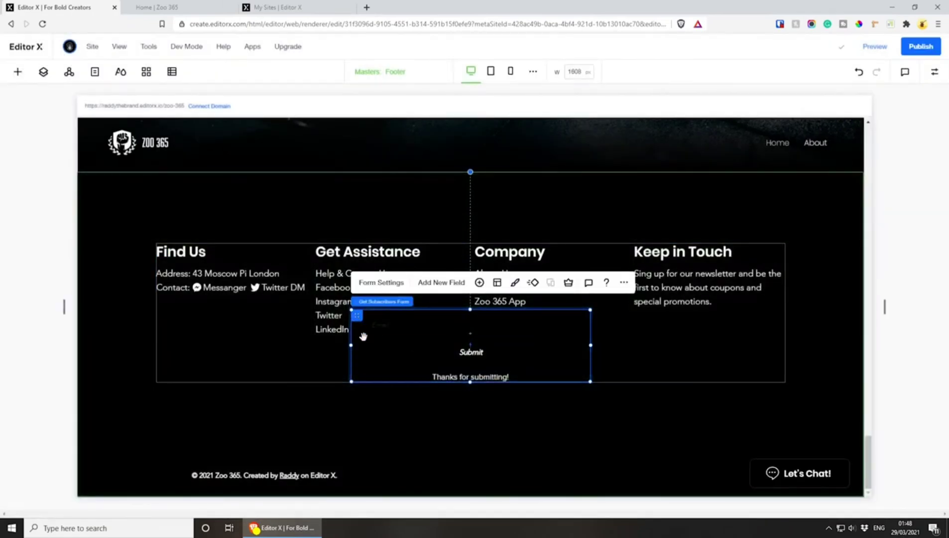
drag(363, 337, 421, 396)
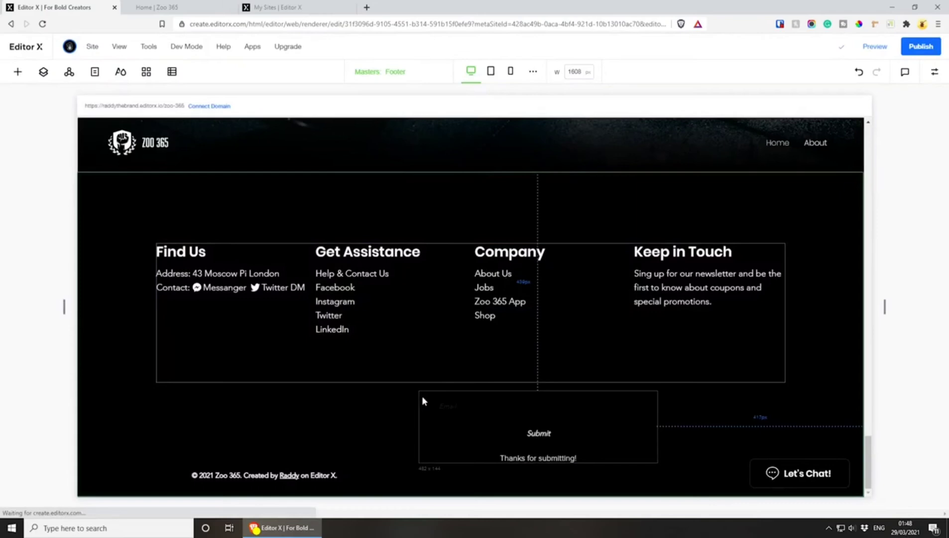
Set the background fill of the form's email field to solid white (#FFFFFF)
click(486, 411)
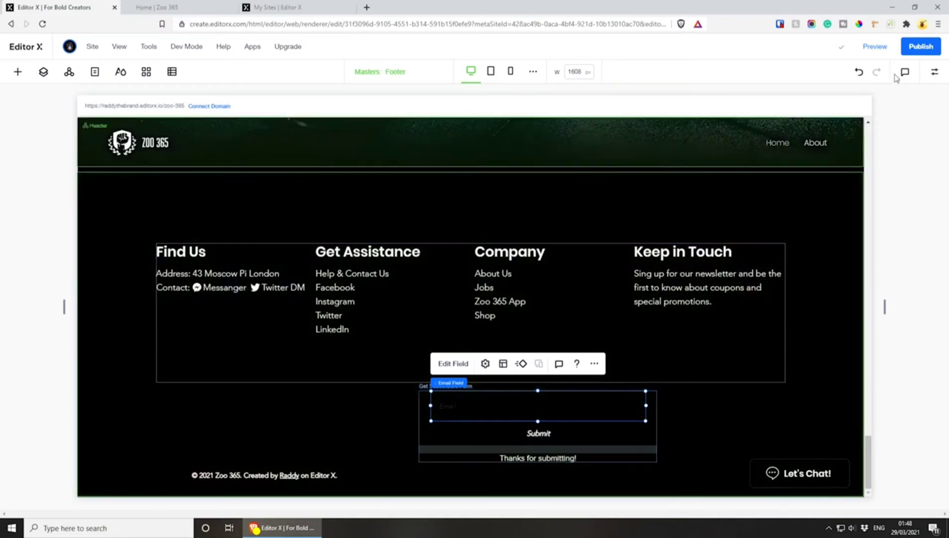
click(935, 72)
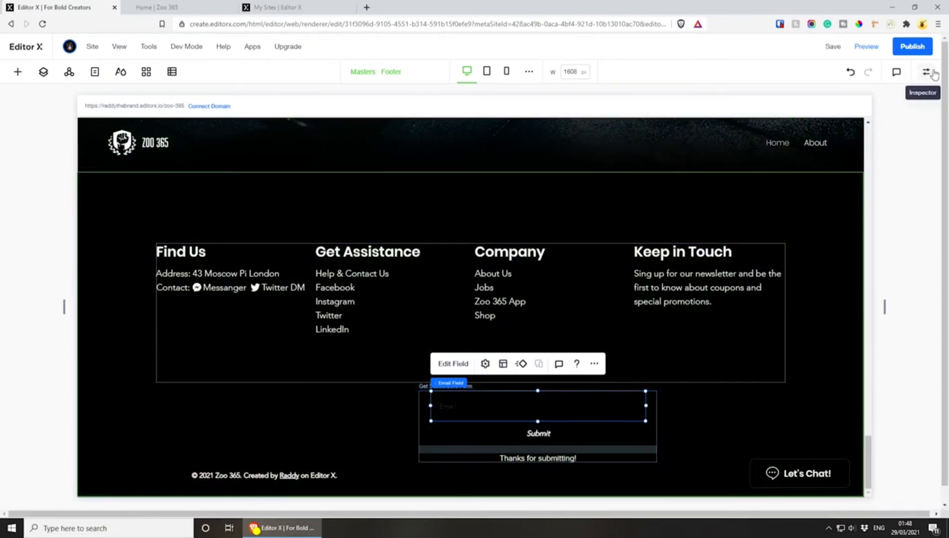
click(918, 160)
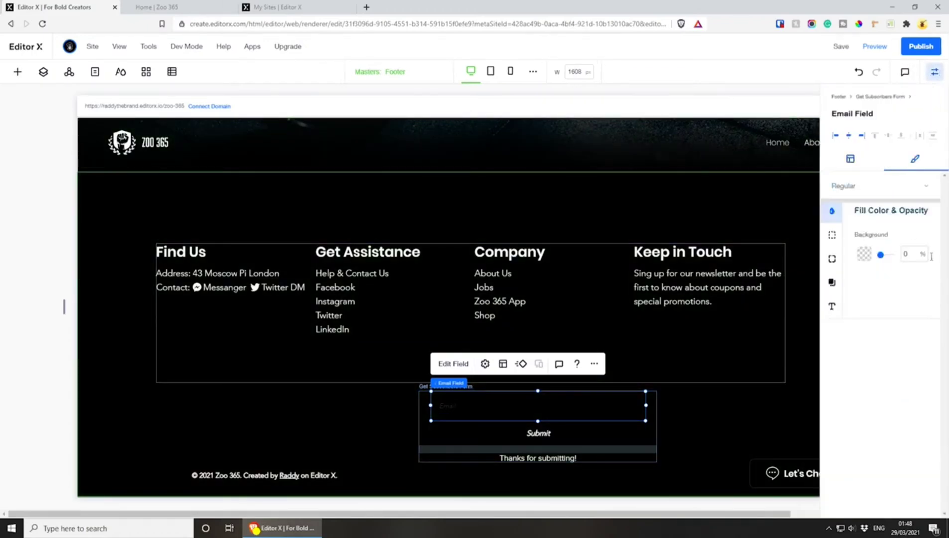
click(865, 253)
click(877, 305)
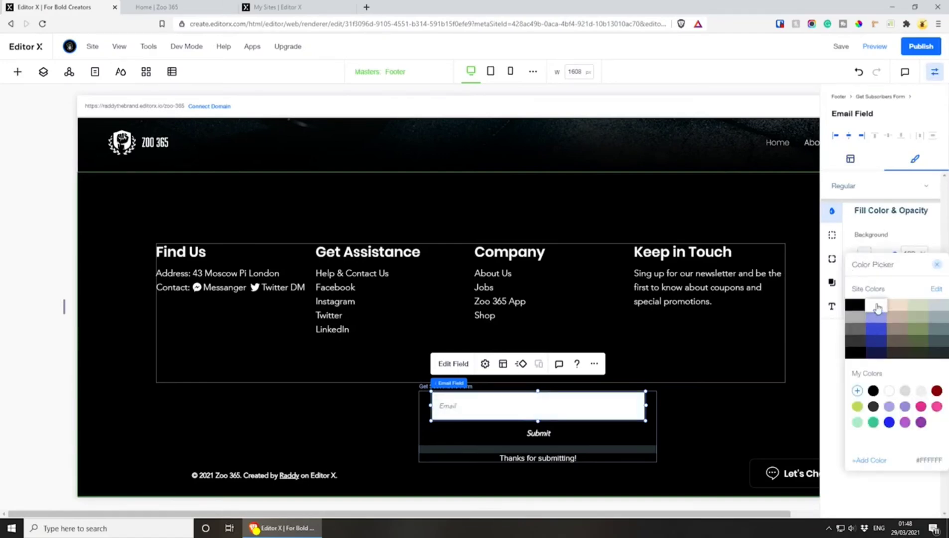
click(891, 224)
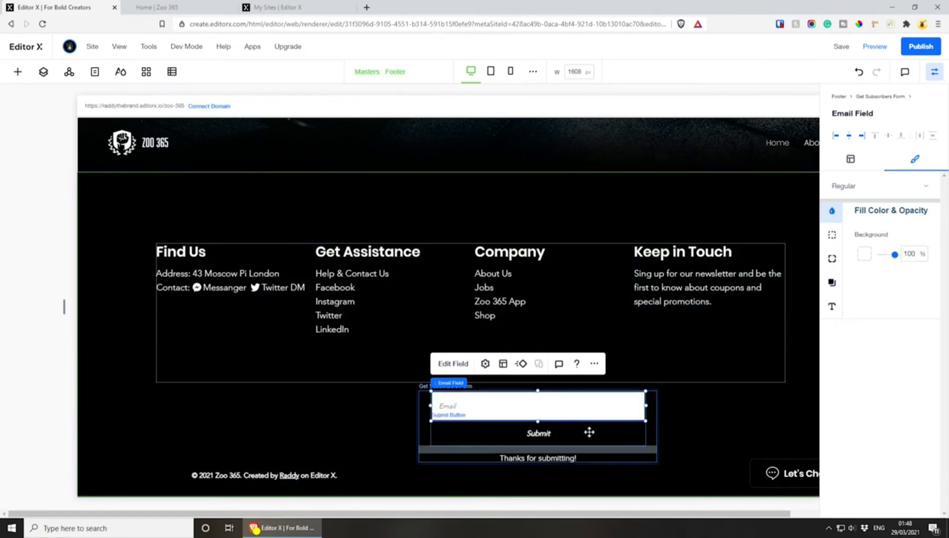
Change the background fill of the form's Submit button to dark grey
click(589, 432)
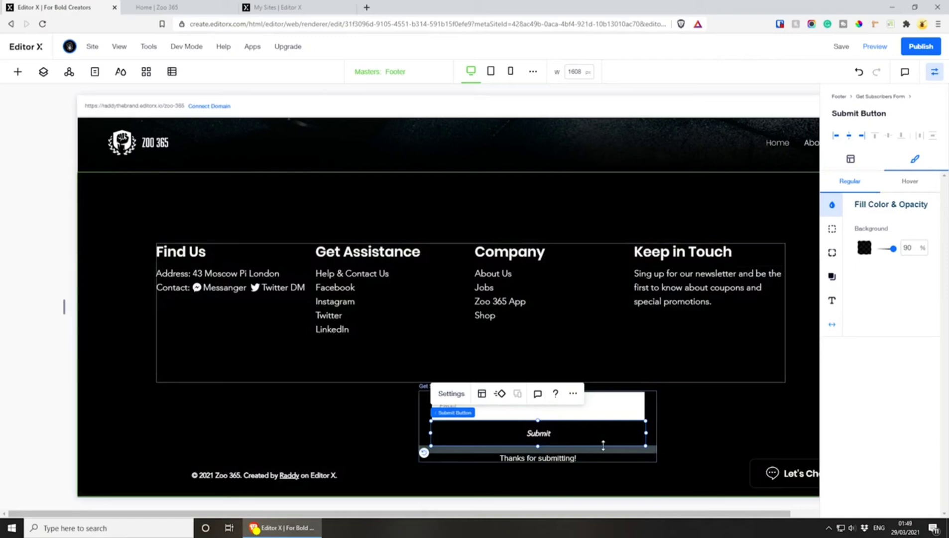
click(675, 422)
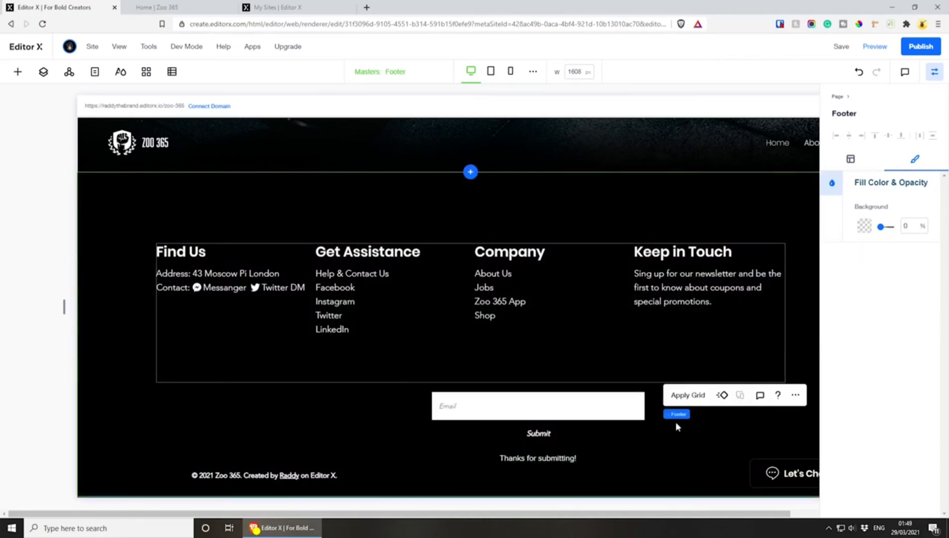
click(596, 423)
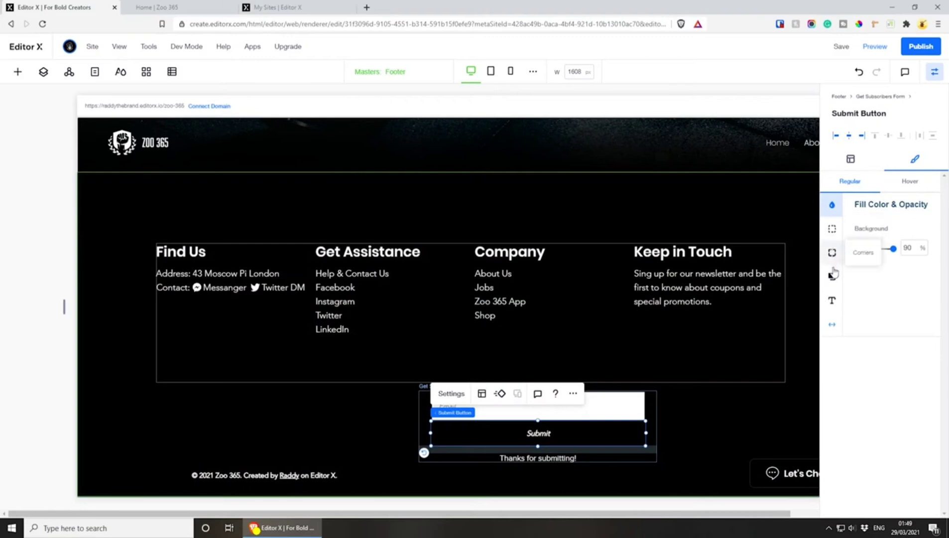
click(865, 247)
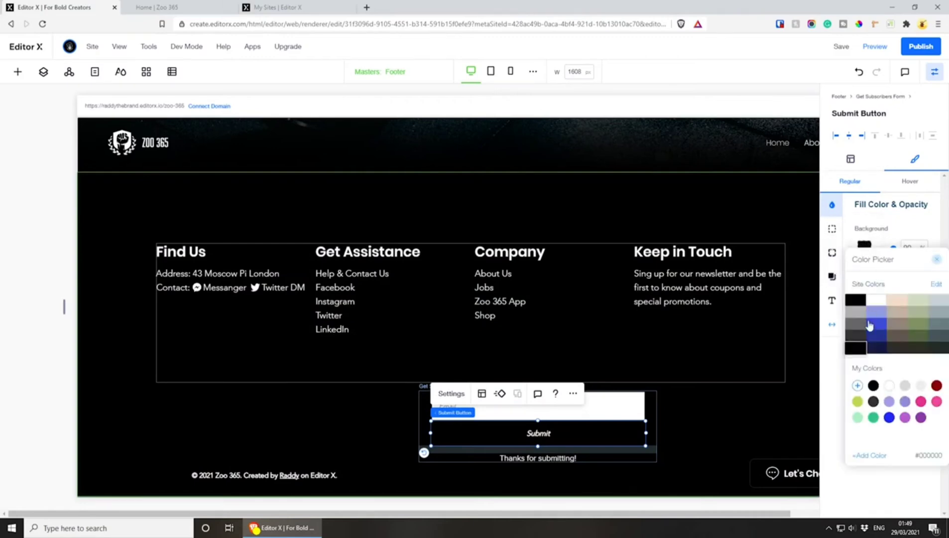
click(533, 429)
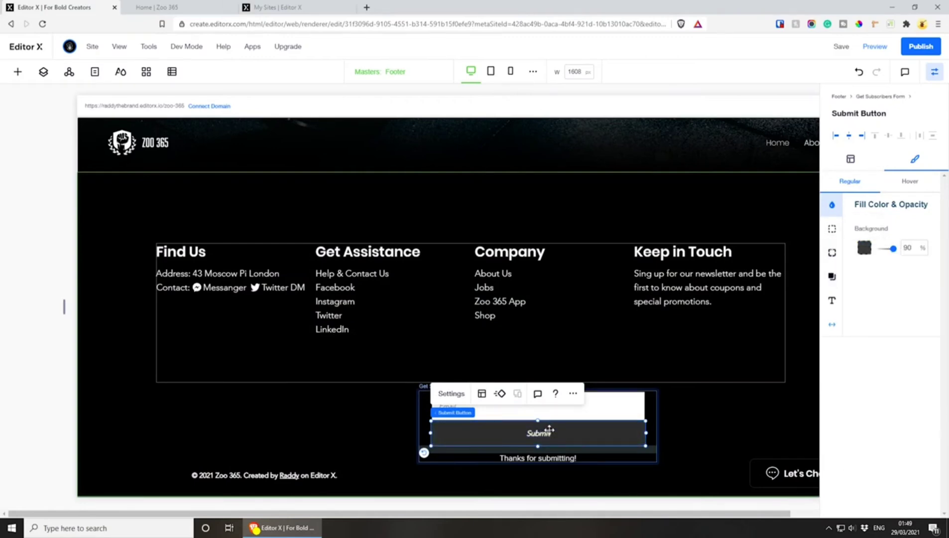
Move the subscribers form into the Keep in Touch column, directly beneath the newsletter text
drag(426, 401, 715, 342)
drag(717, 310, 652, 326)
Set the width of the form's email field to 100%
click(652, 327)
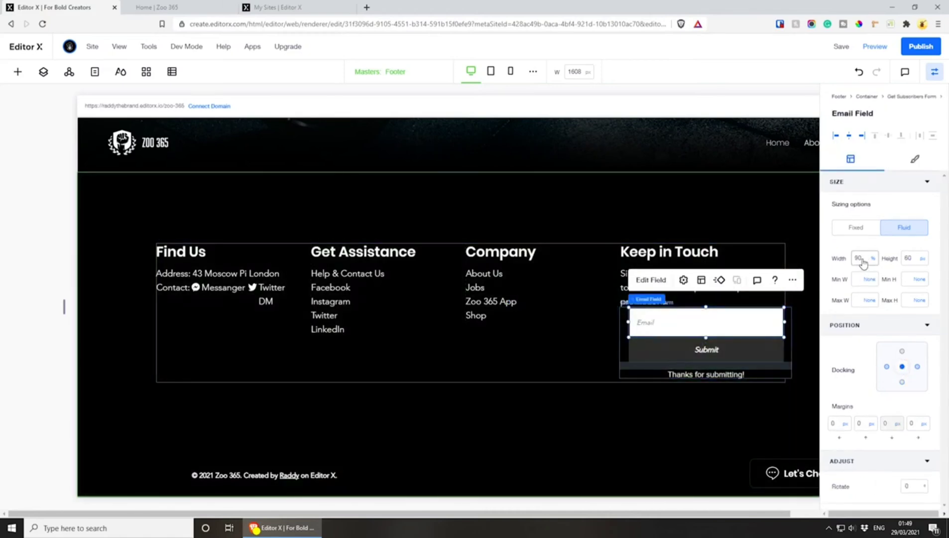
click(861, 260)
key(Return)
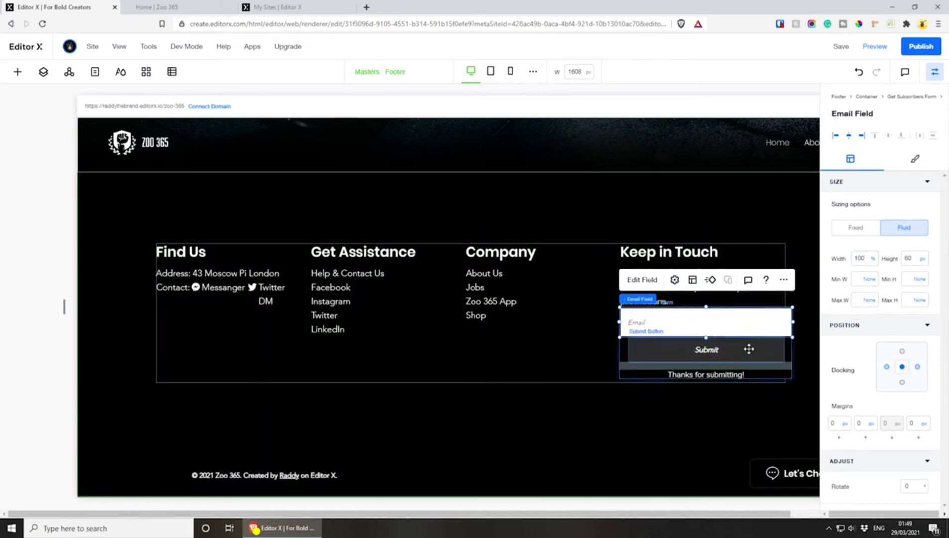
Set the width of the form's Submit button to 100%
click(747, 348)
click(869, 259)
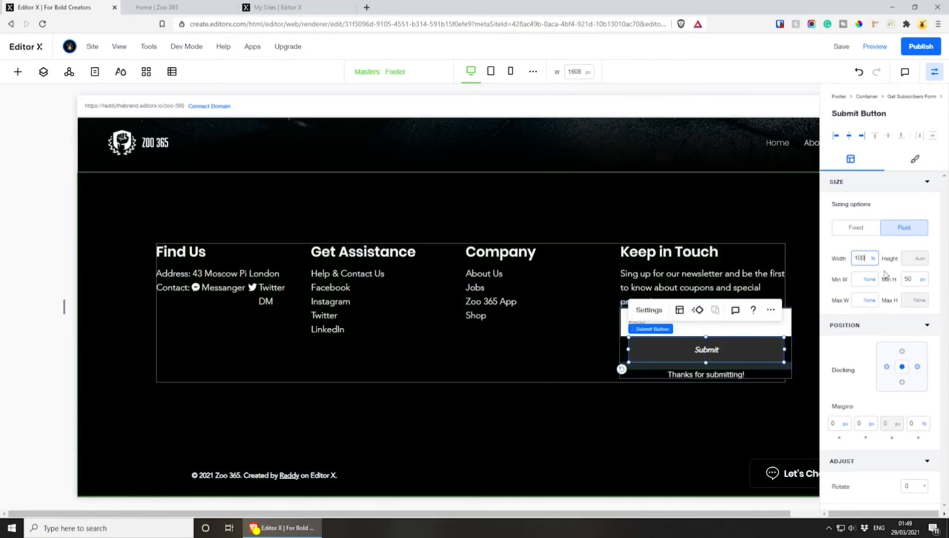
text(100)
key(Return)
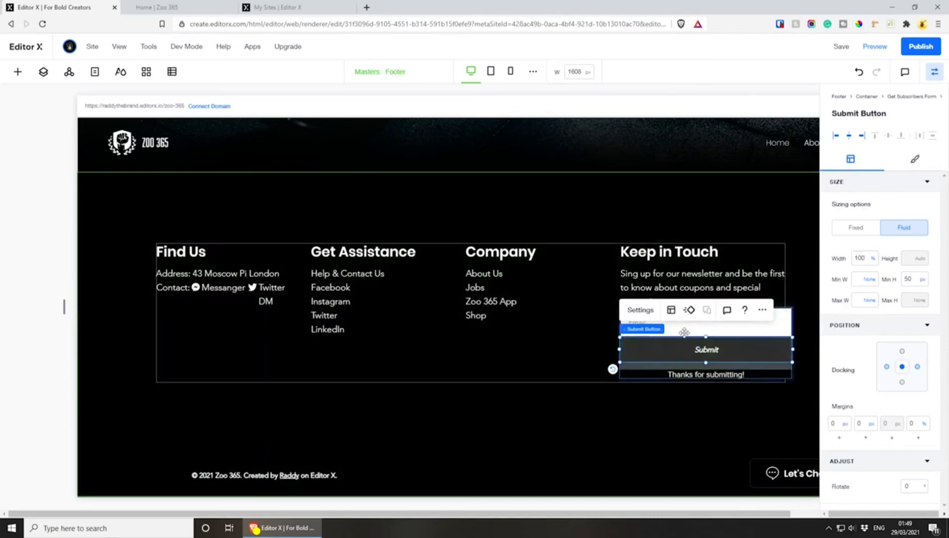
Try setting the width of the whole subscribers form to 100%
click(667, 322)
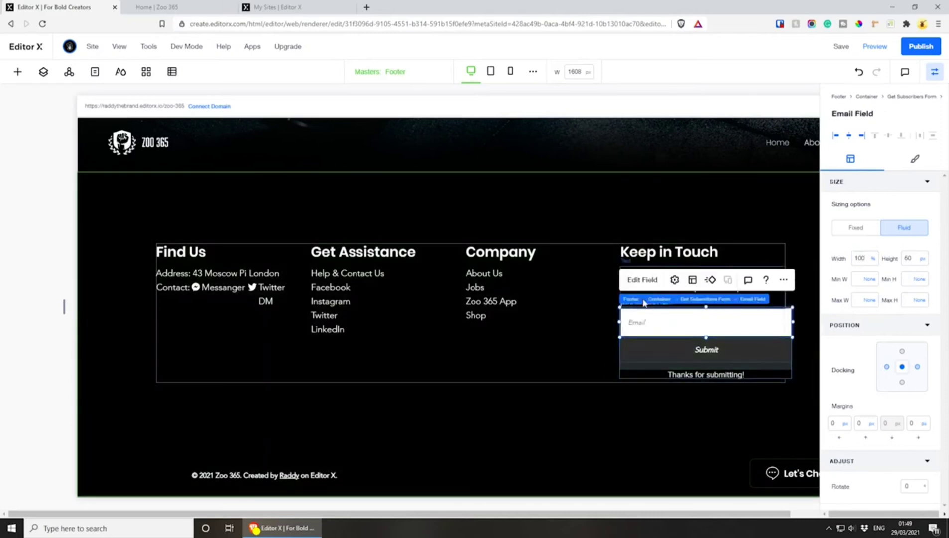
click(702, 299)
drag(787, 341, 786, 344)
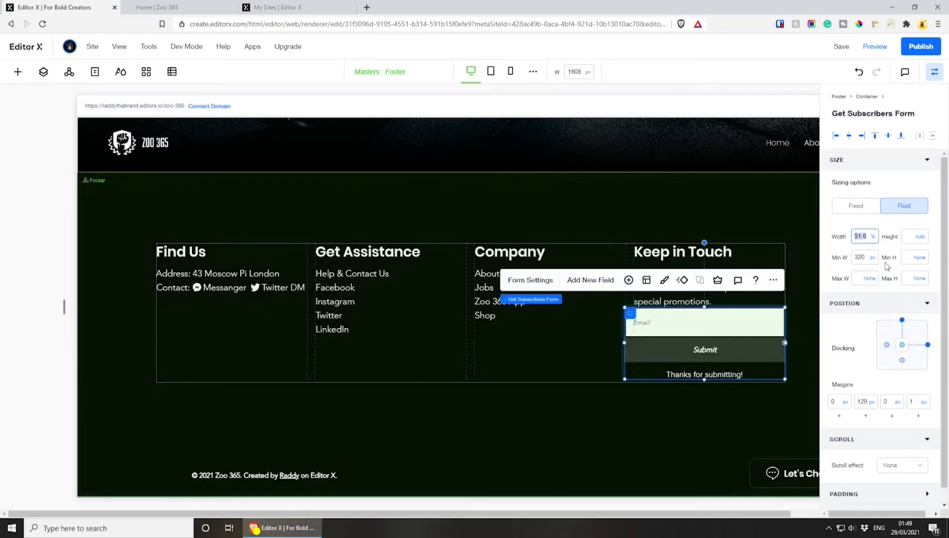
text(100)
key(Return)
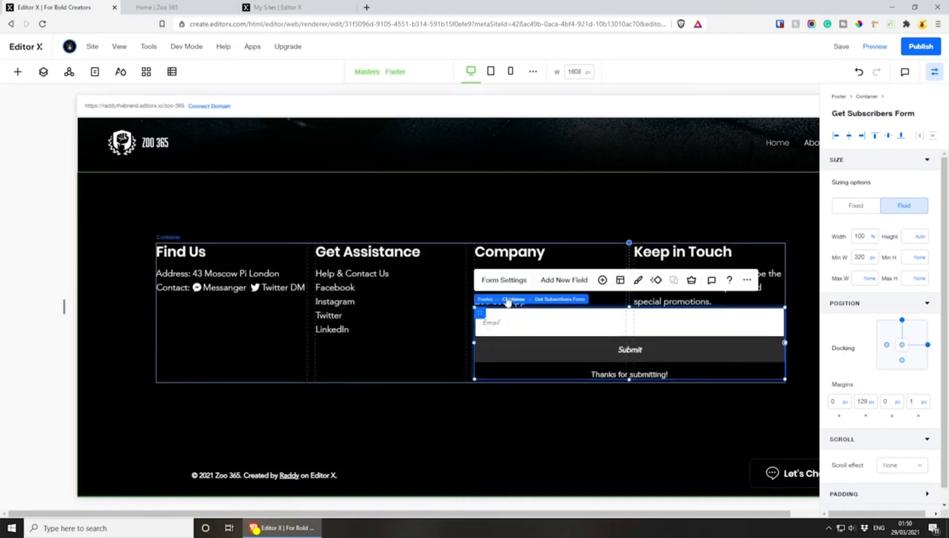
Resize the subscribers form to fit inside the Keep in Touch column only, and set its width to 100%
click(512, 301)
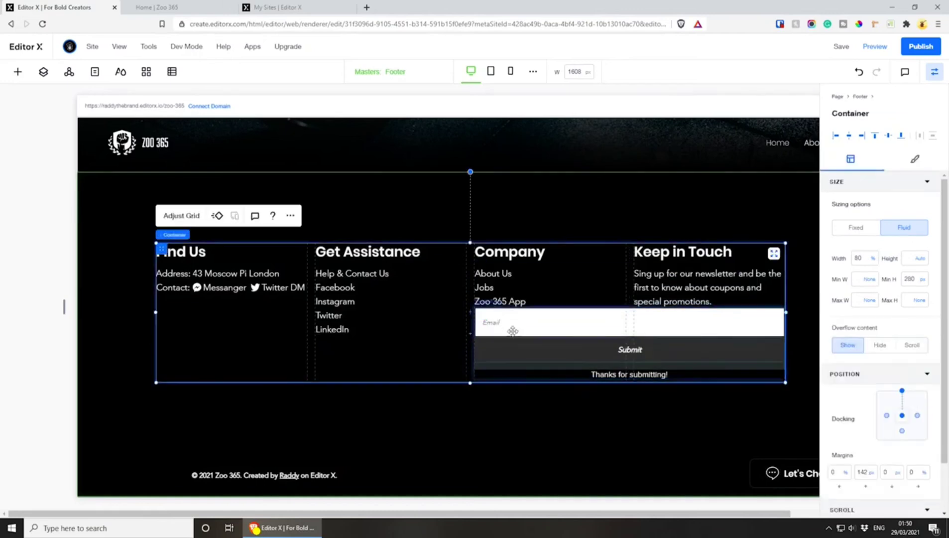
click(518, 310)
mouse_move(500, 302)
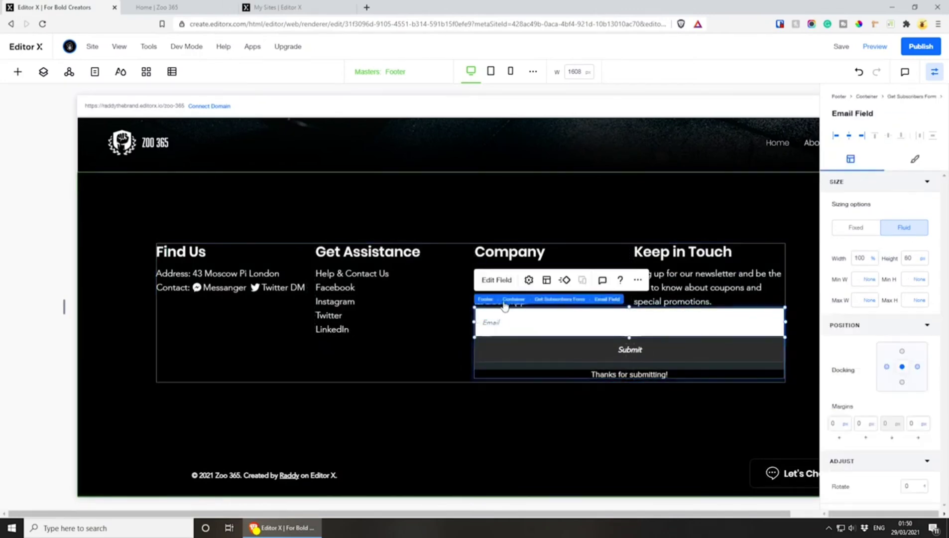
click(551, 300)
drag(474, 343, 648, 333)
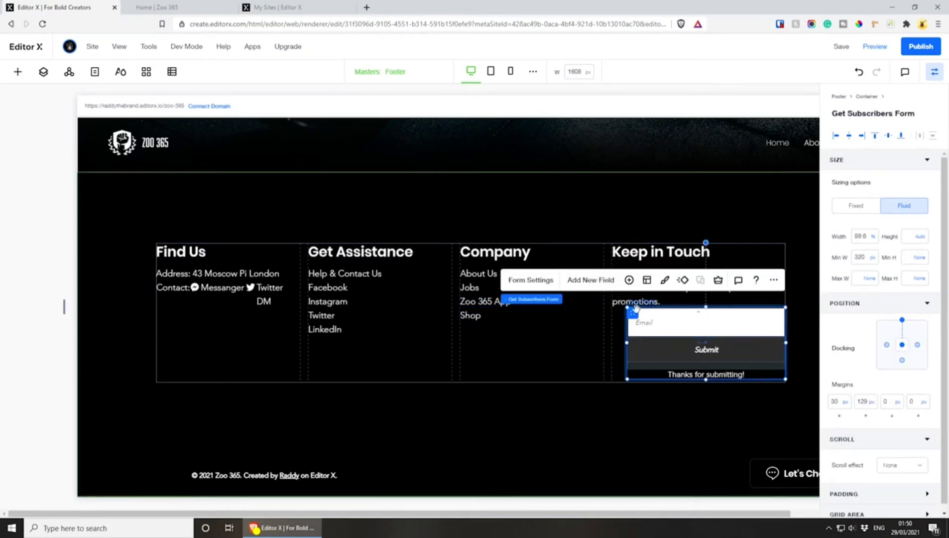
drag(629, 311, 623, 311)
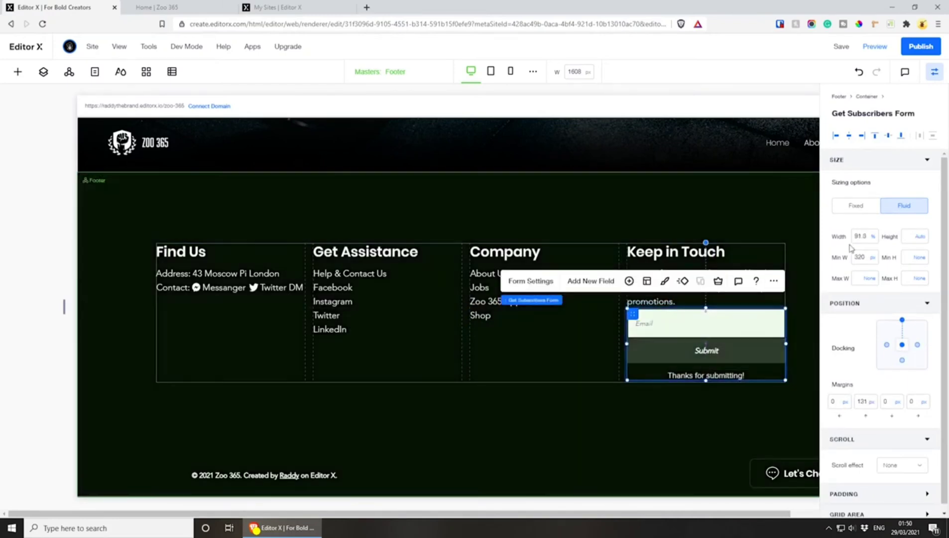
click(860, 237)
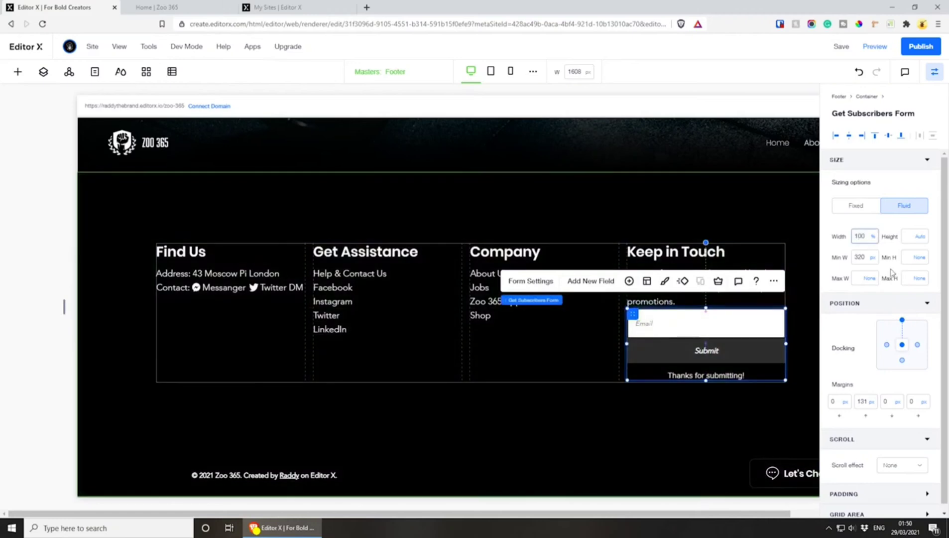
click(894, 223)
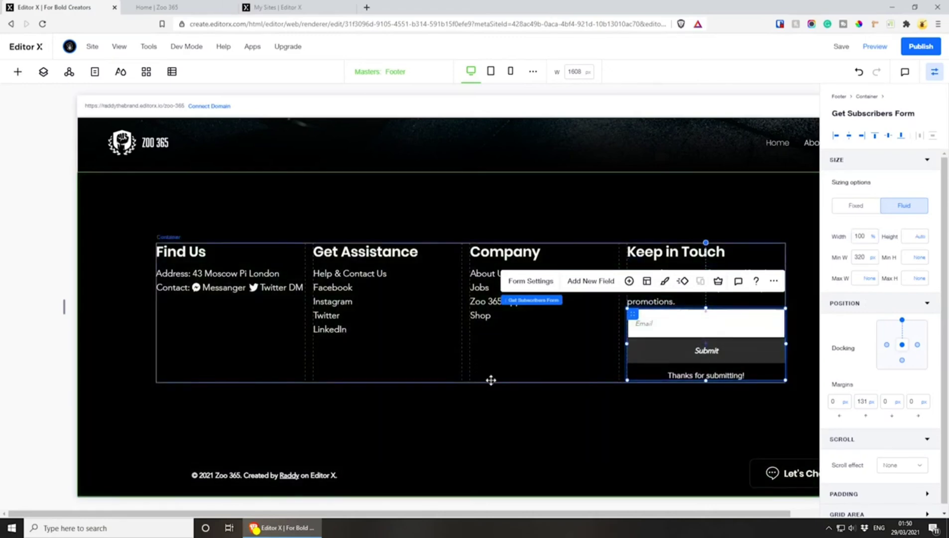
Extend the four-column footer container downward to a minimum height of about 331 px
click(468, 386)
drag(469, 381, 469, 407)
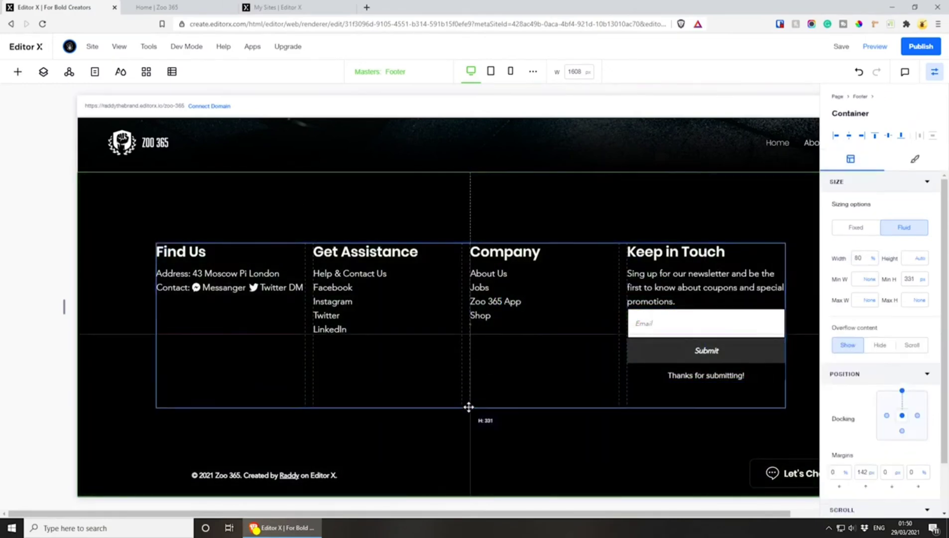
Move the whole subscribers form slightly lower, leaving a gap beneath the newsletter text
drag(688, 326, 680, 336)
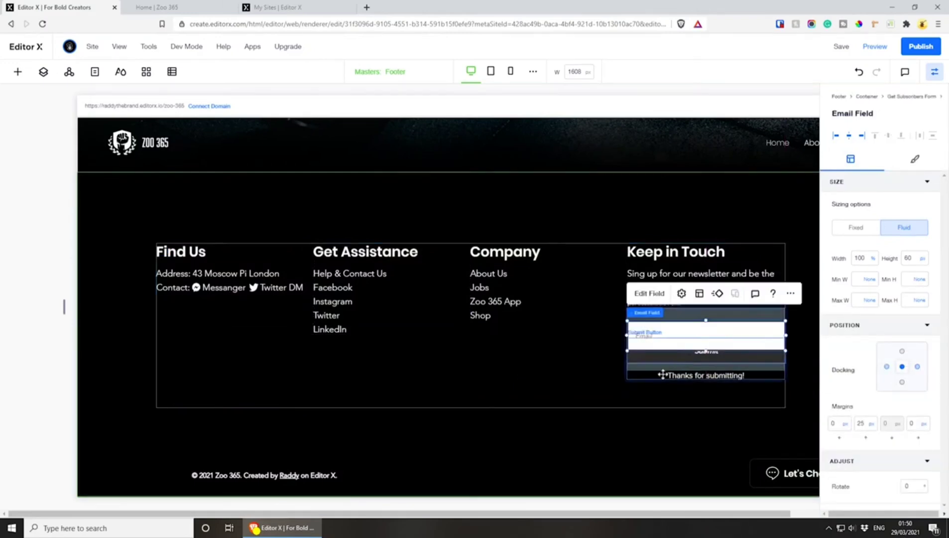
key(ctrl+z)
click(629, 378)
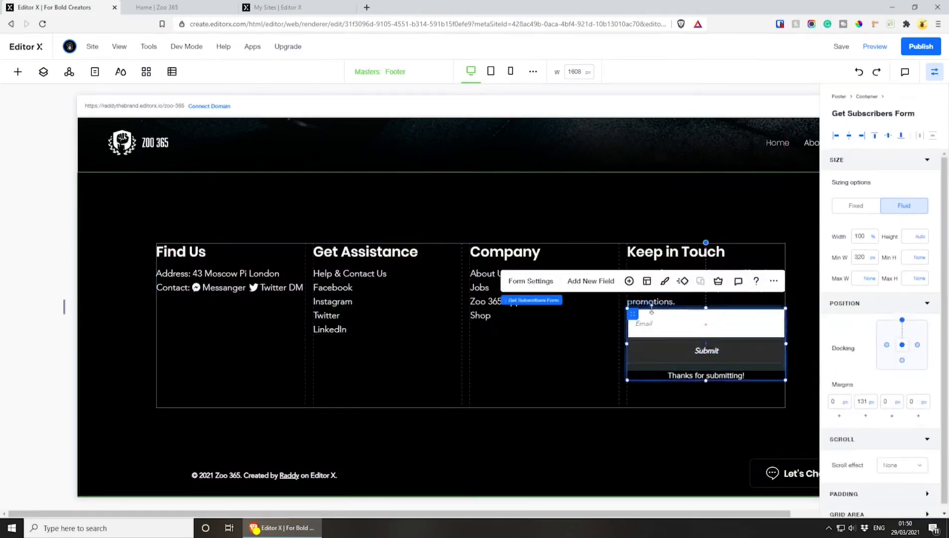
drag(633, 313, 633, 324)
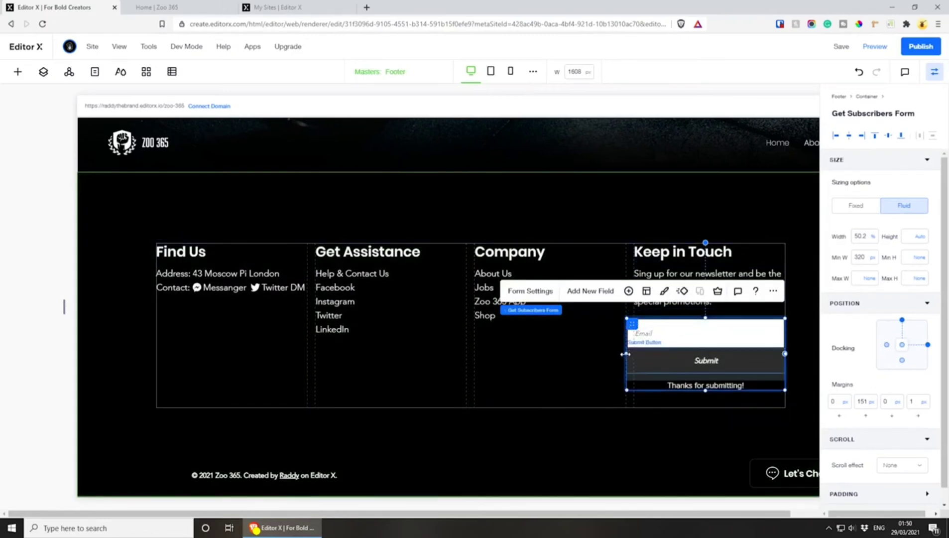
Refit the subscribers form to the Keep in Touch column with a width of 100% and a left margin of 0 px
drag(625, 354, 635, 353)
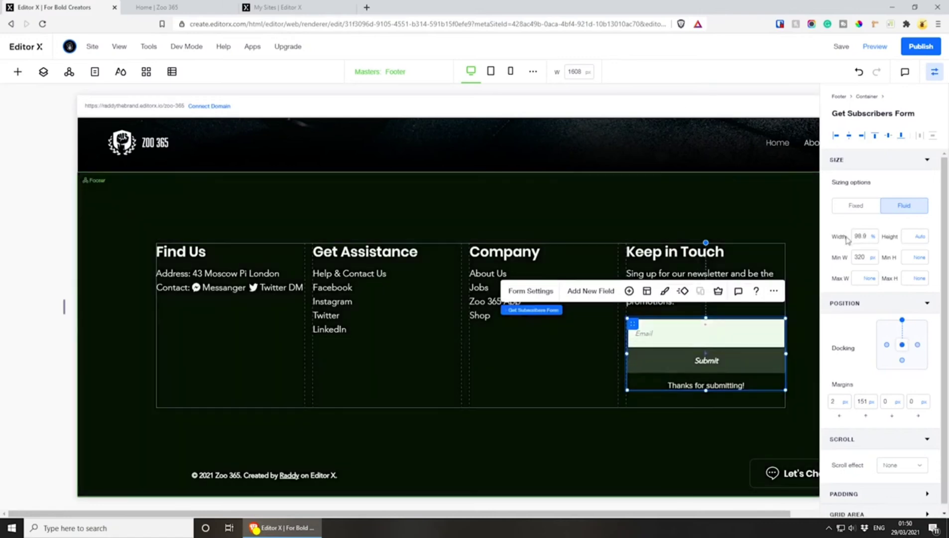
click(860, 236)
click(845, 401)
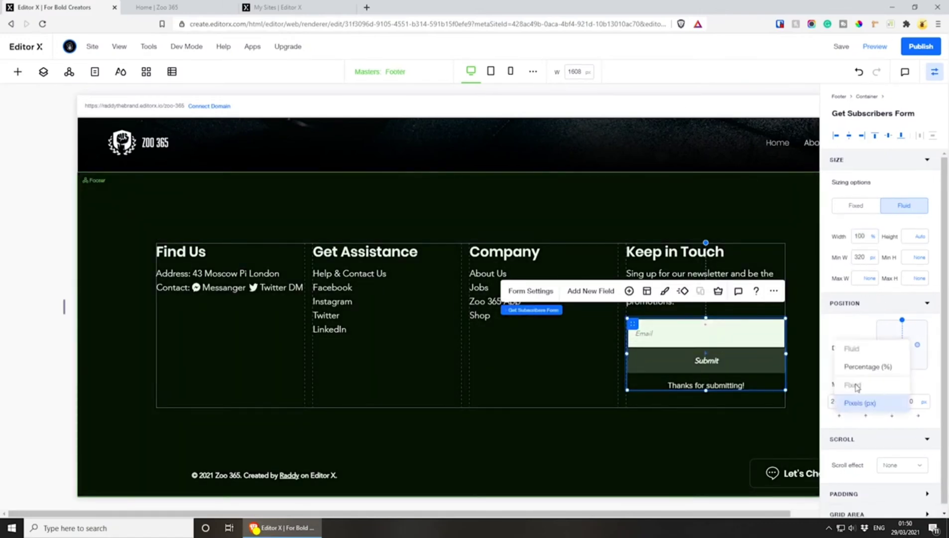
click(828, 367)
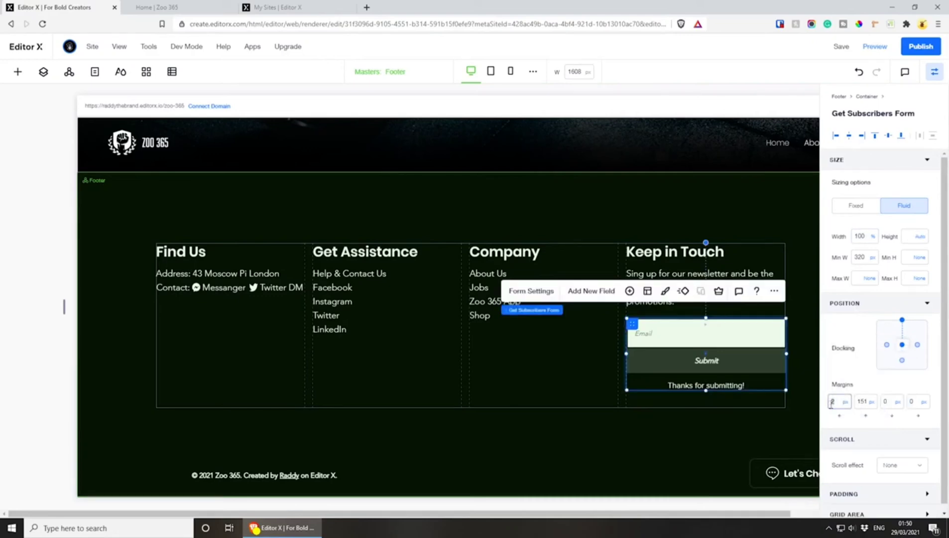
click(839, 329)
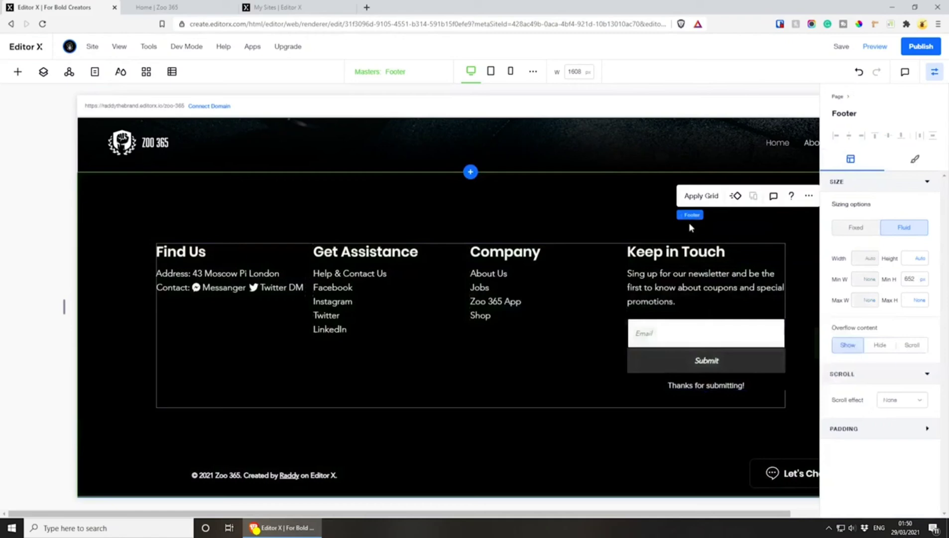
Save and publish the site, and check the footer on the live Zoo 365 page
mouse_move(685, 215)
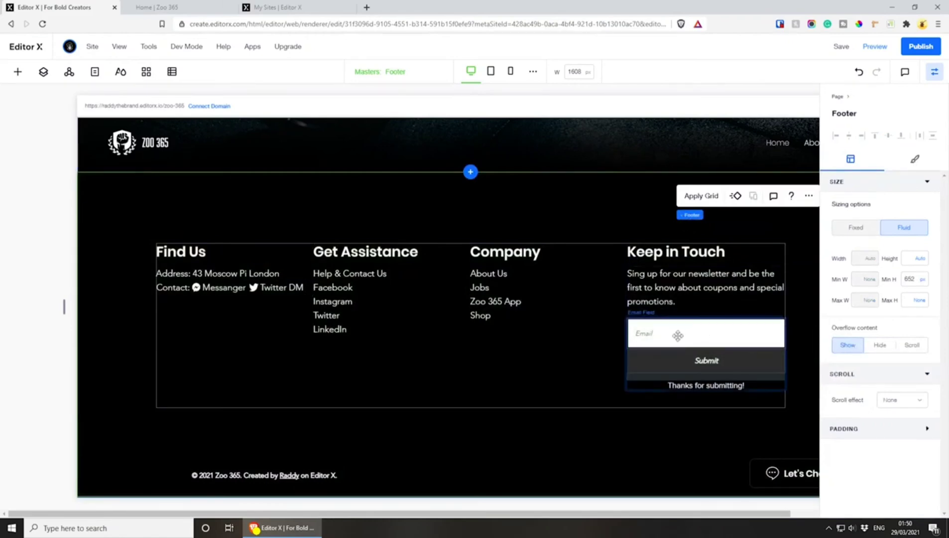
click(841, 47)
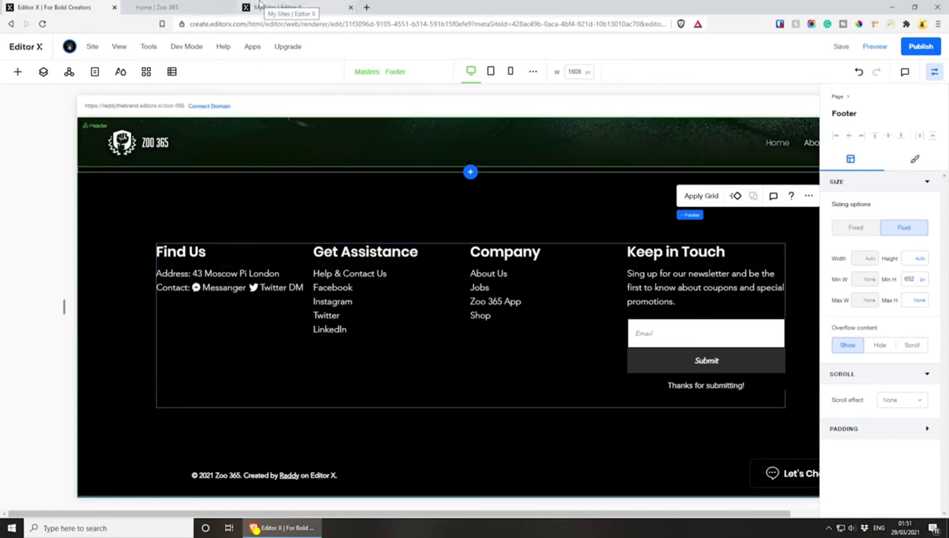
click(918, 47)
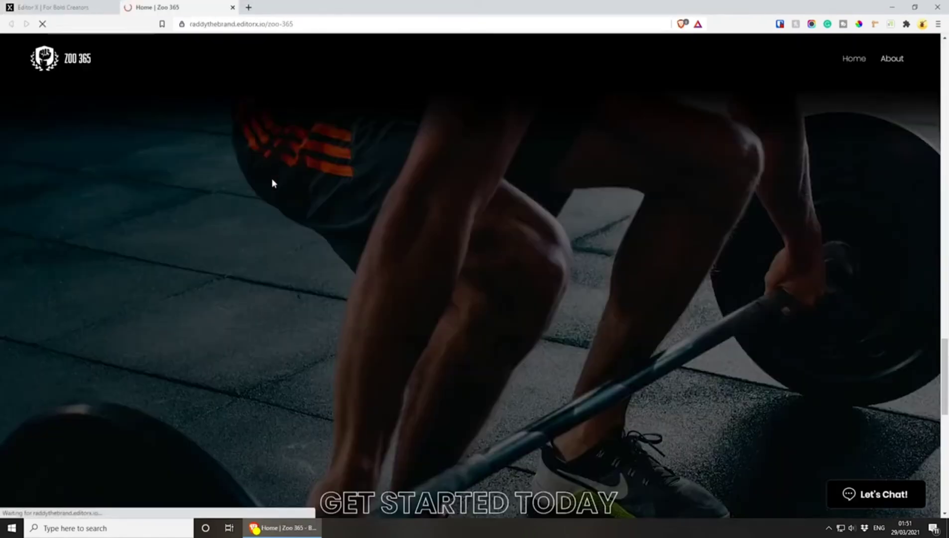
scroll(269, 175, down, 8)
scroll(311, 208, down, 6)
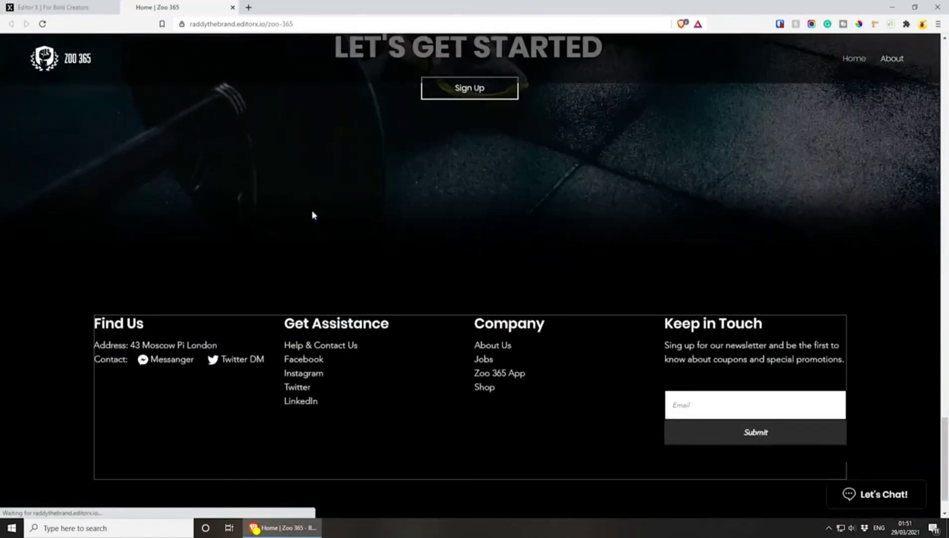
scroll(312, 214, down, 1)
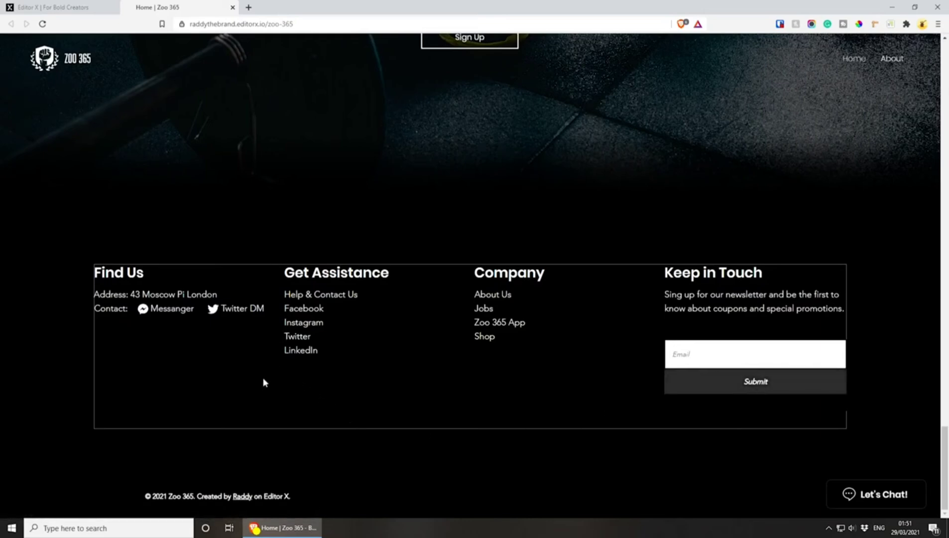
Return to the editor and widen the horizontal gap between the columns of the footer container's grid
click(49, 7)
click(254, 249)
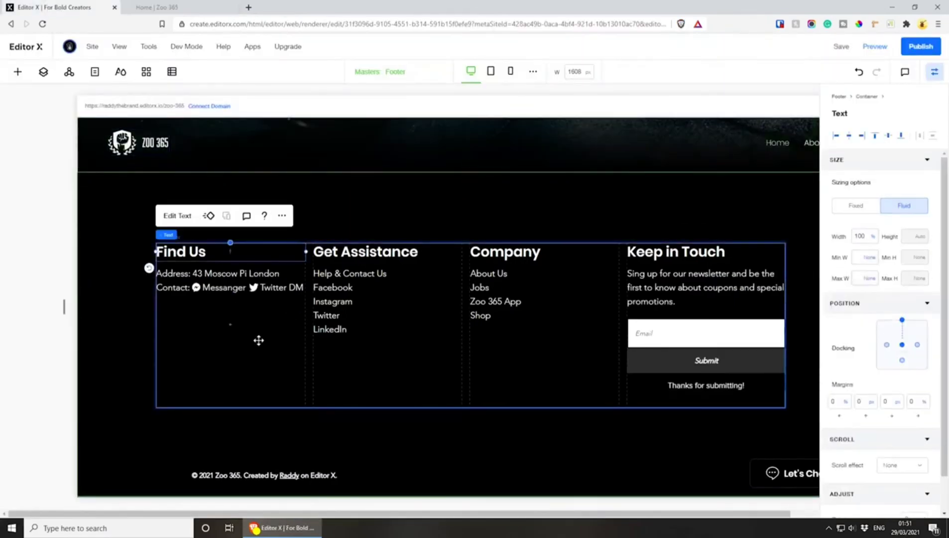
click(258, 338)
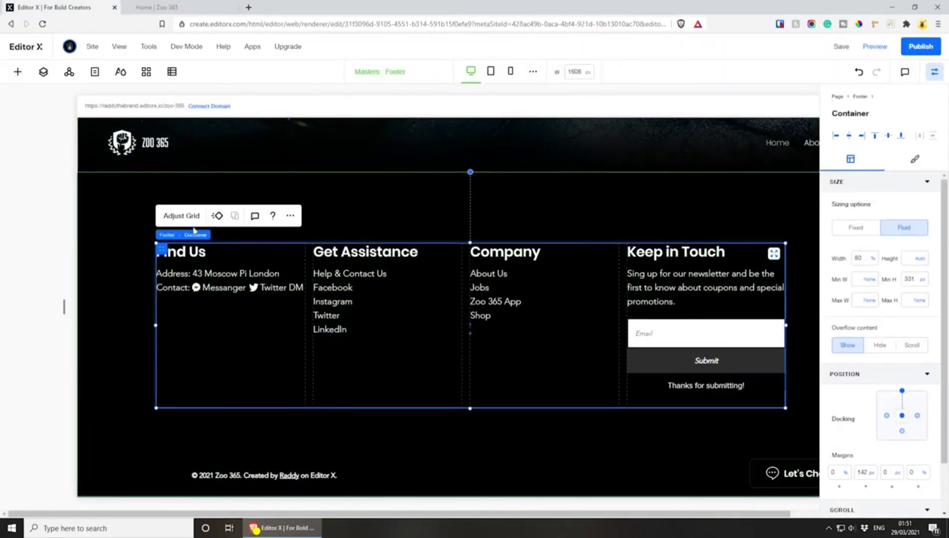
click(182, 216)
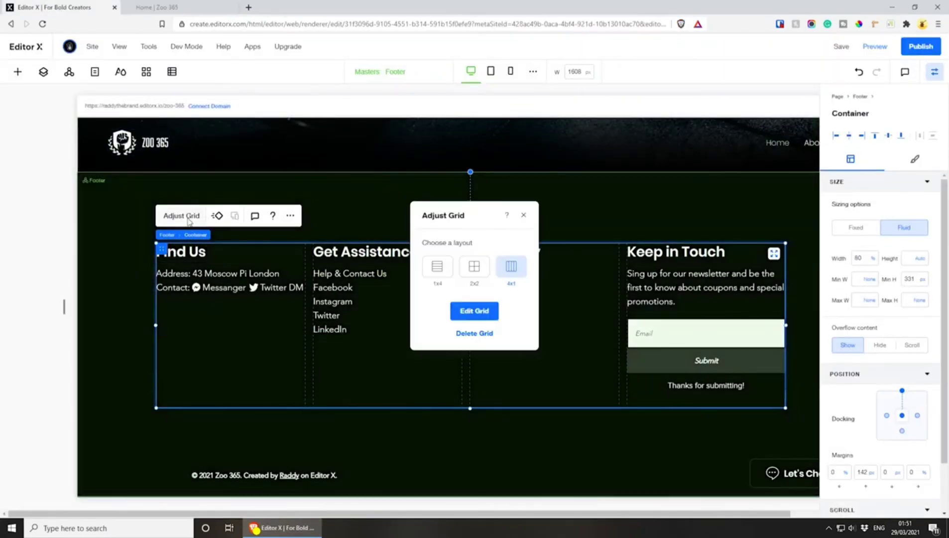
click(473, 312)
click(422, 482)
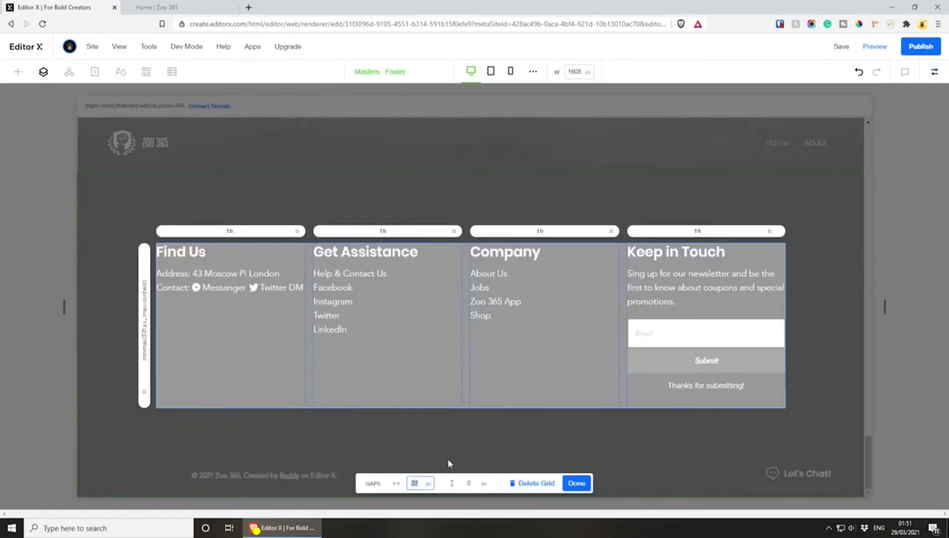
click(576, 483)
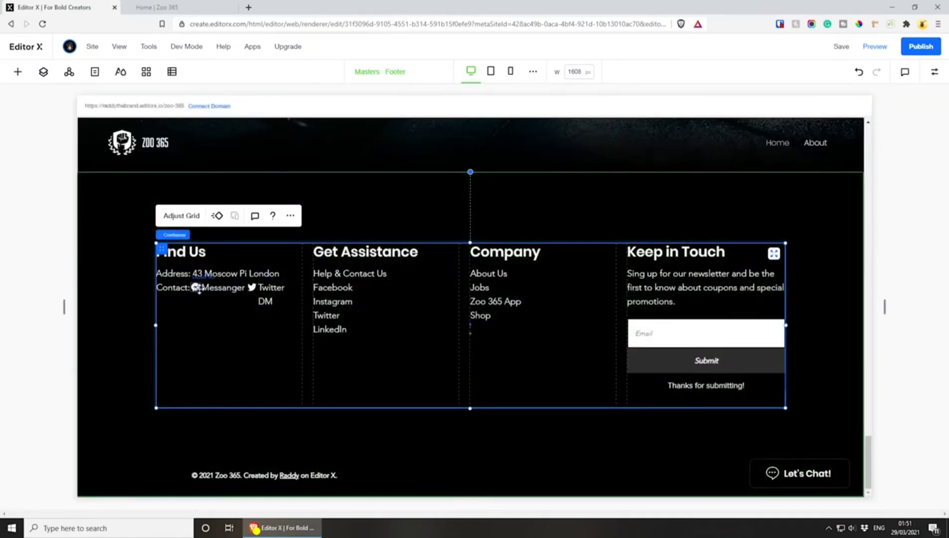
Stack the Messanger and Twitter DM icons with their labels on separate lines beneath Contact in the Find Us column
click(196, 287)
drag(170, 304, 164, 304)
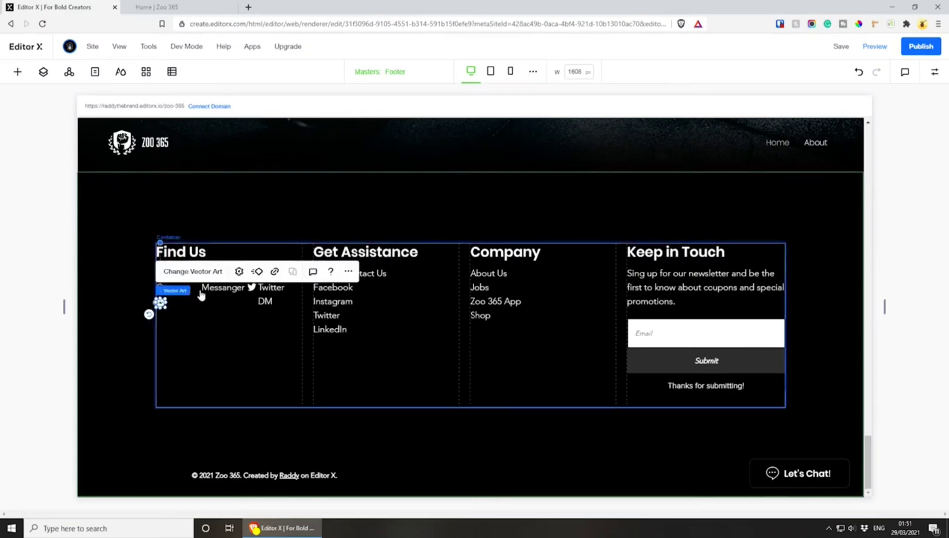
click(221, 323)
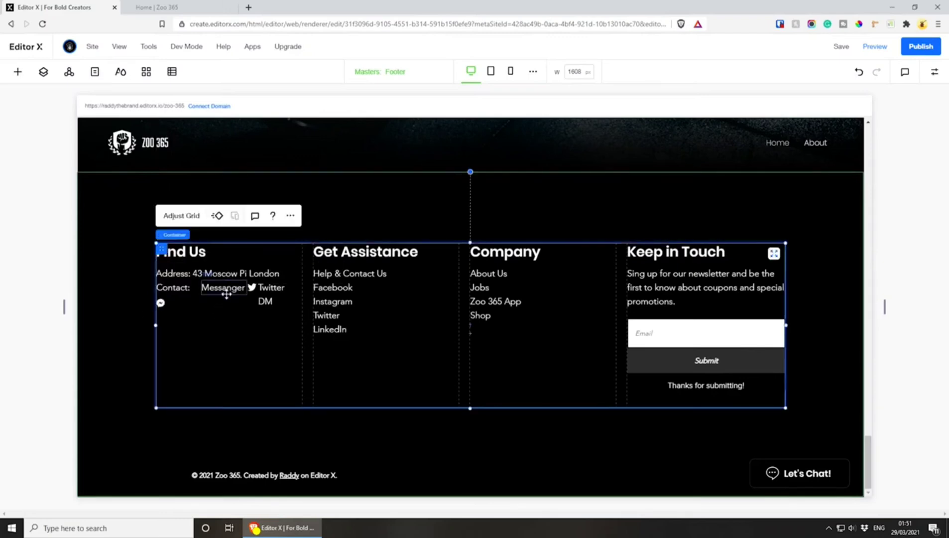
drag(228, 292, 199, 304)
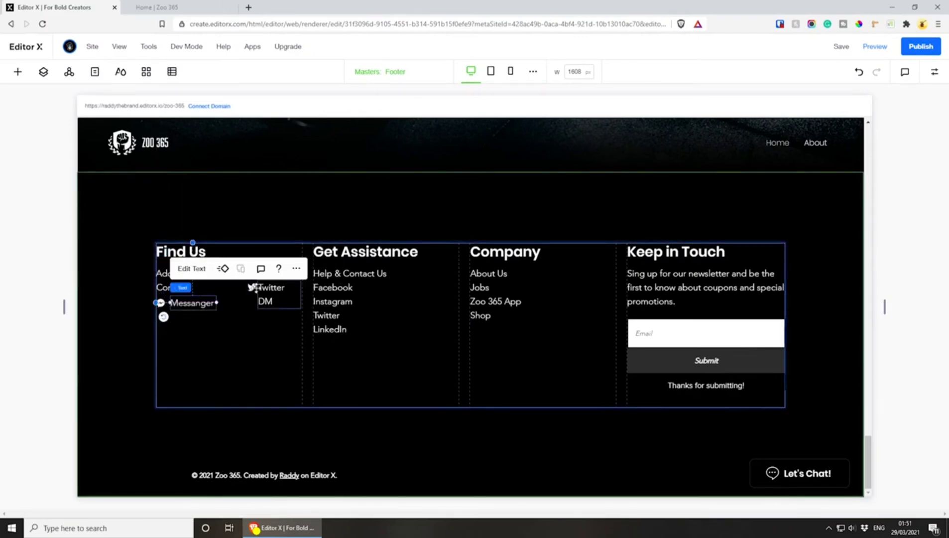
drag(252, 287, 160, 320)
click(266, 301)
drag(265, 301, 206, 321)
click(359, 315)
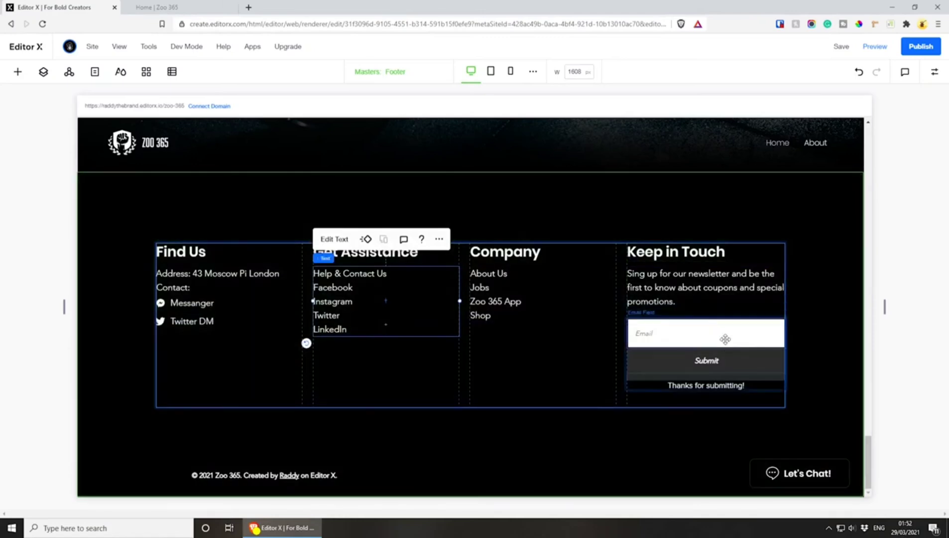
Set the hover-state background of the newsletter form's email field to white (#FFFFFF)
click(726, 335)
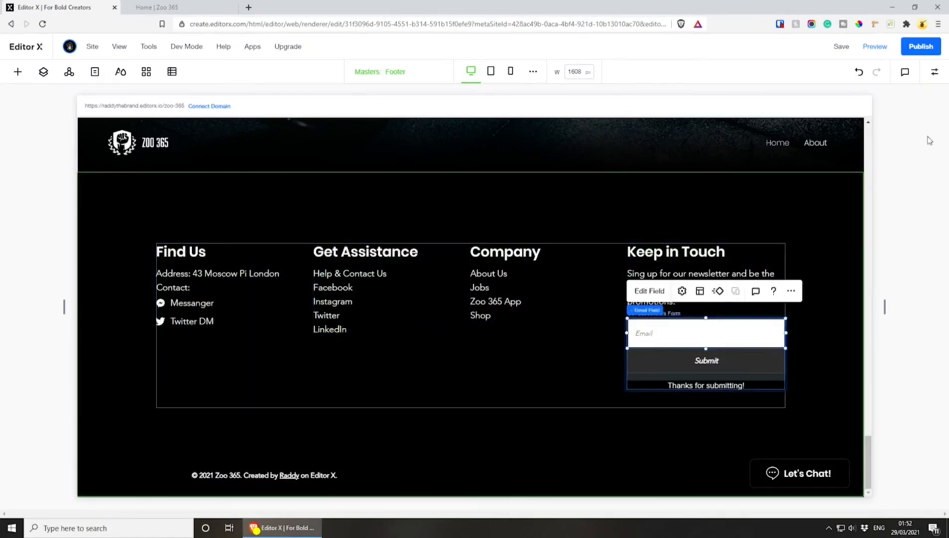
click(934, 72)
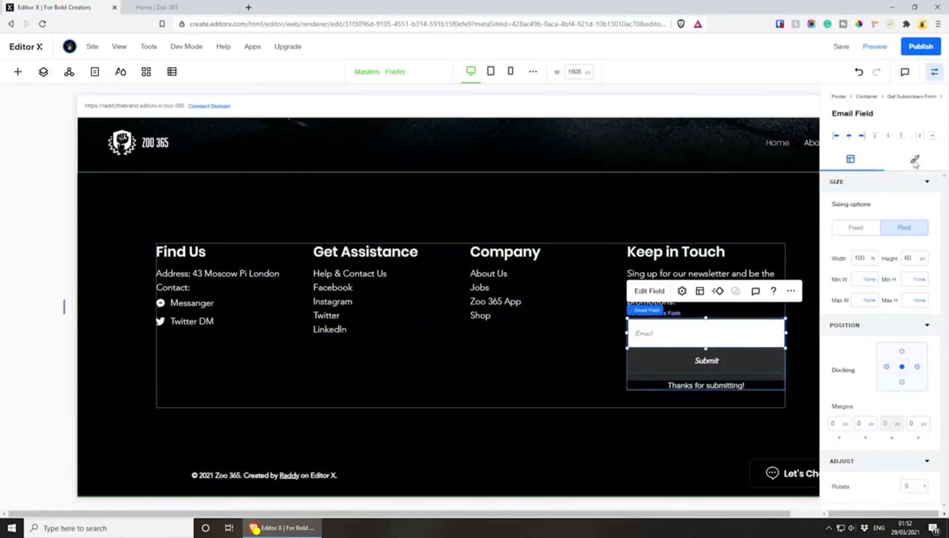
click(915, 160)
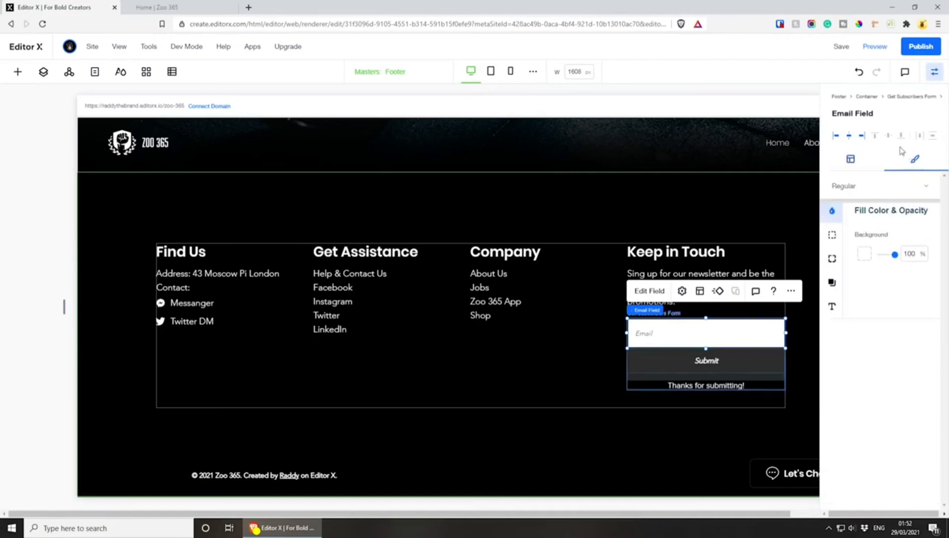
click(856, 189)
click(860, 205)
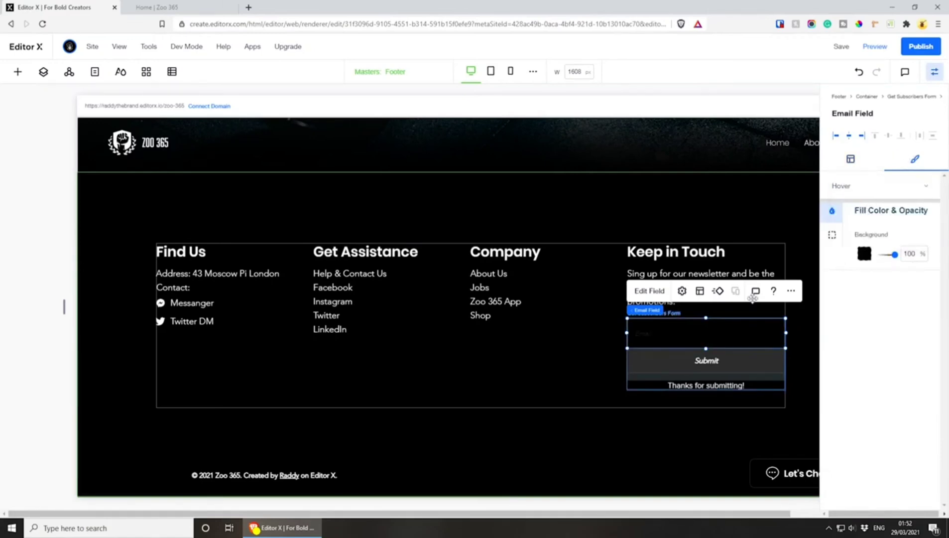
click(864, 253)
click(874, 310)
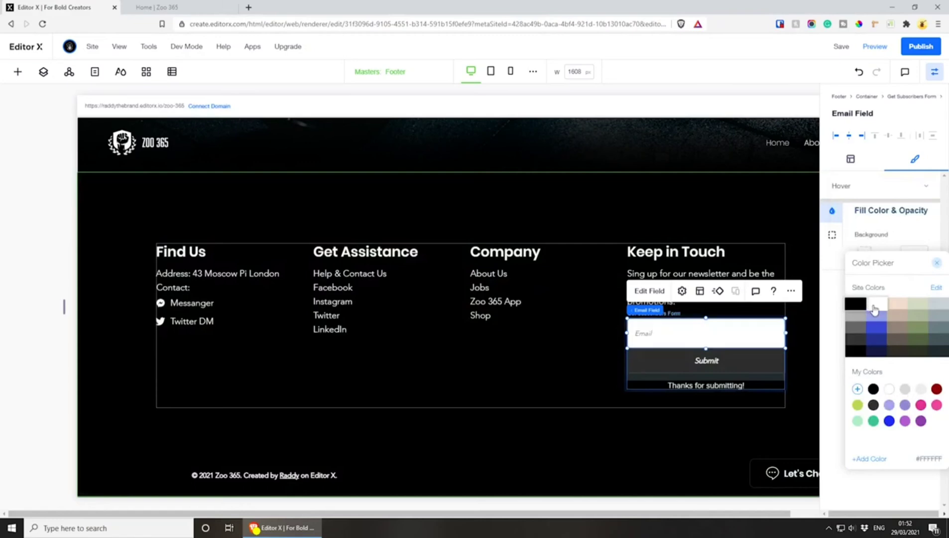
click(863, 202)
Set the email field's focus-state background to white (#FFFFFF) and check its border settings
click(904, 188)
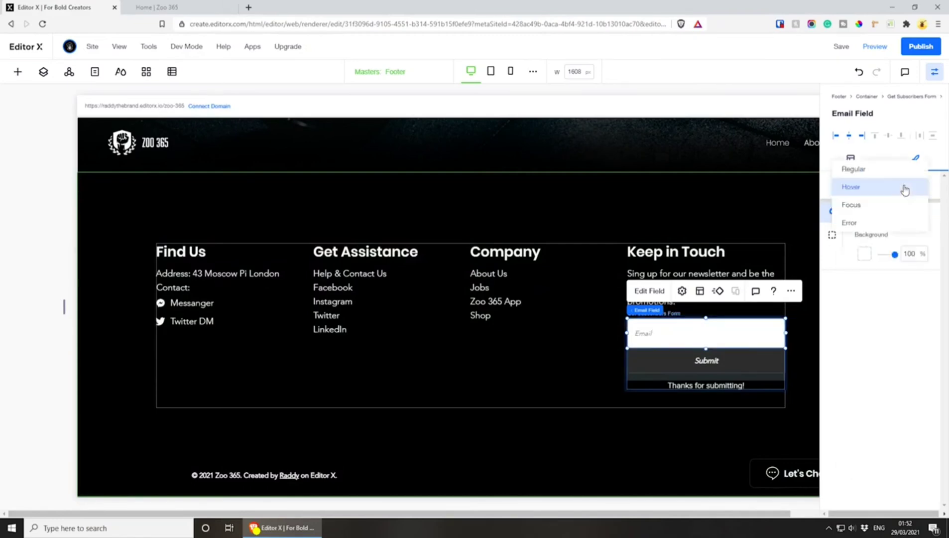
click(892, 211)
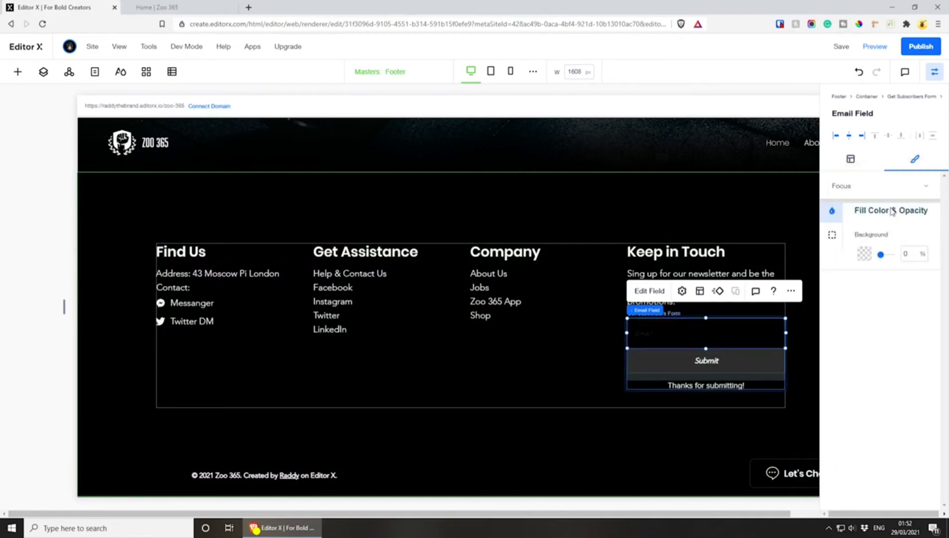
click(864, 255)
click(876, 307)
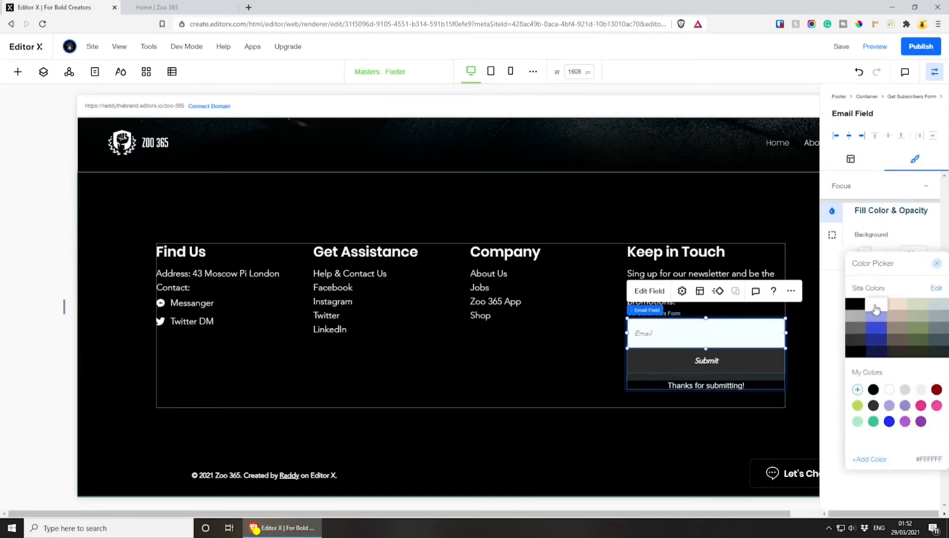
click(864, 235)
click(833, 236)
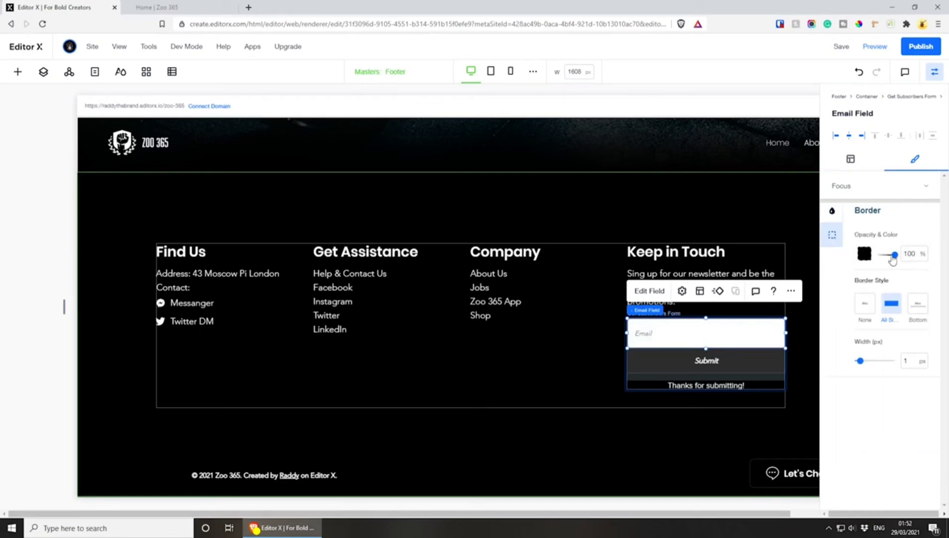
Set the email field's error-state background to white (#FFFFFF)
click(915, 188)
click(882, 207)
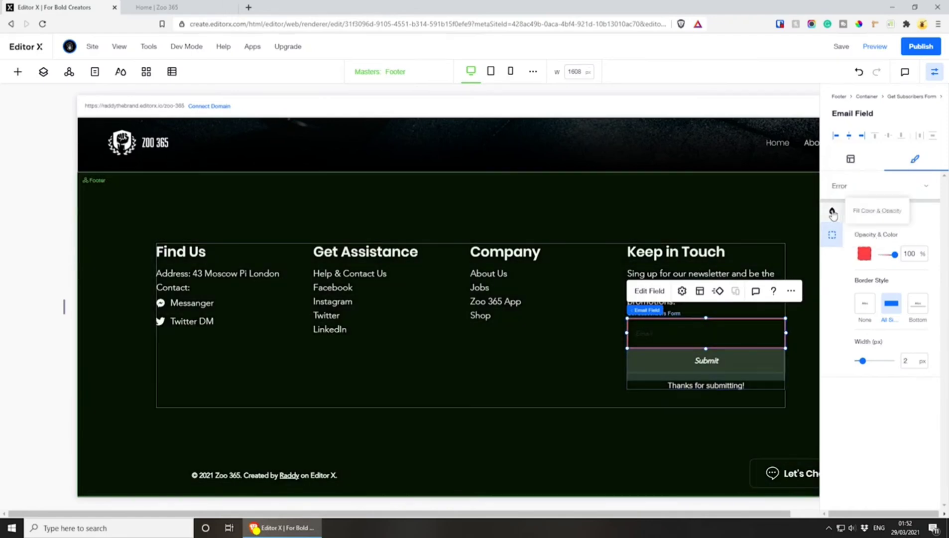
click(832, 211)
click(865, 255)
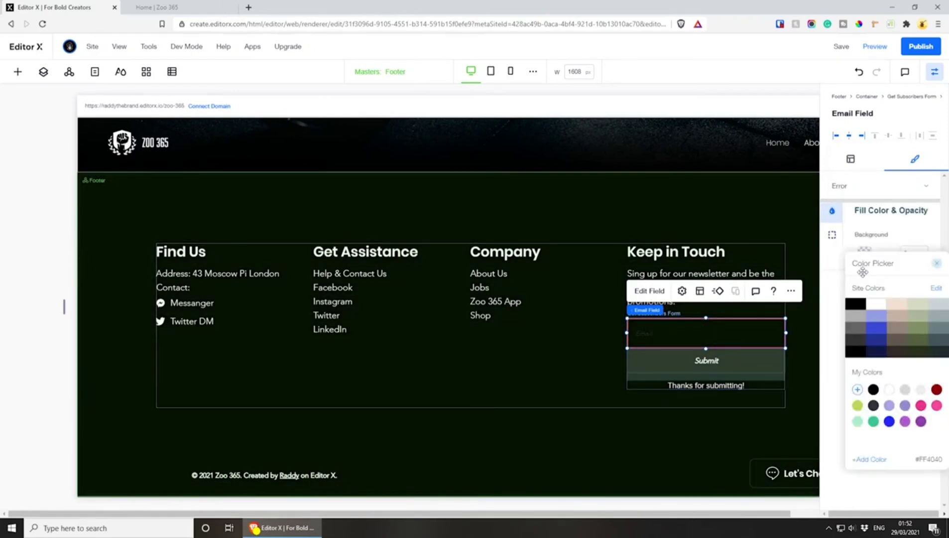
click(867, 302)
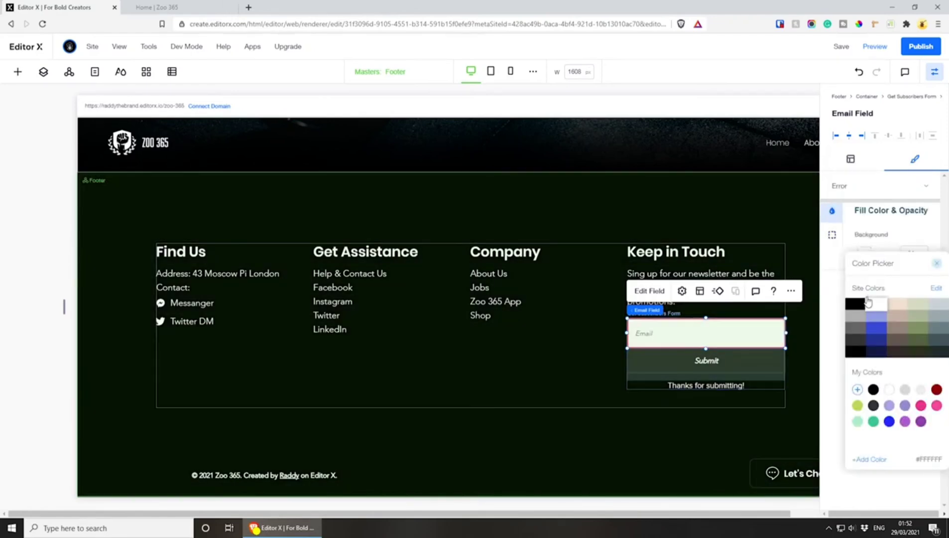
click(886, 221)
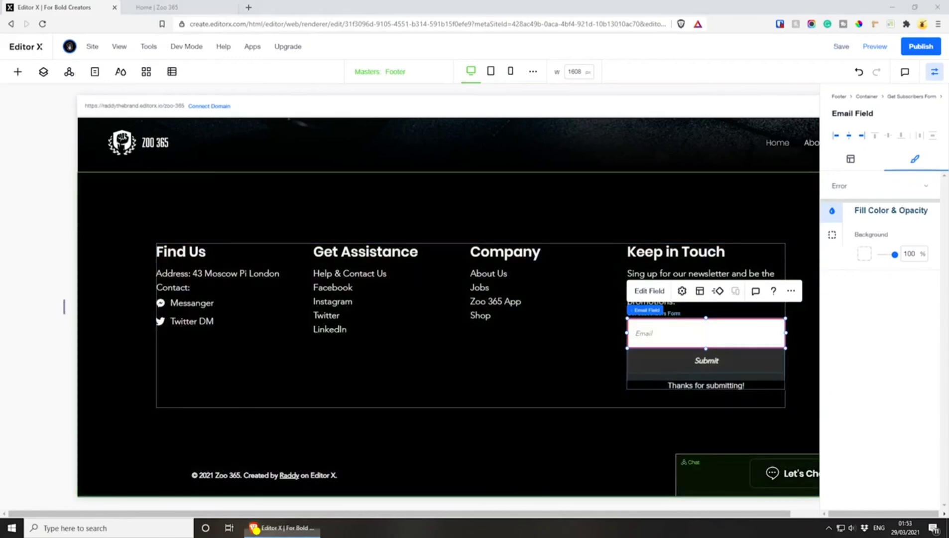
Switch to the Gym design in Adobe XD, select the five social icons beneath the footer columns and export the selection
drag(946, 398, 478, 1)
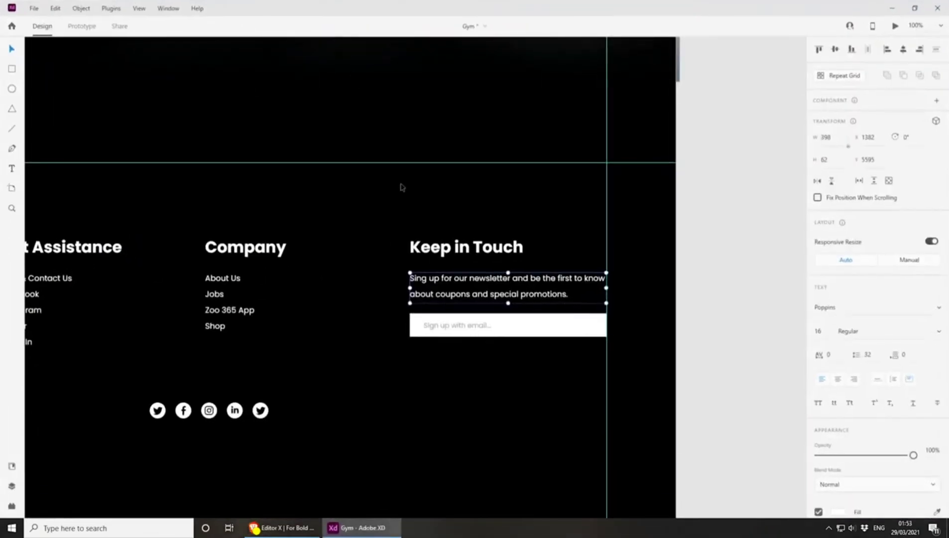
click(350, 452)
drag(342, 433, 657, 412)
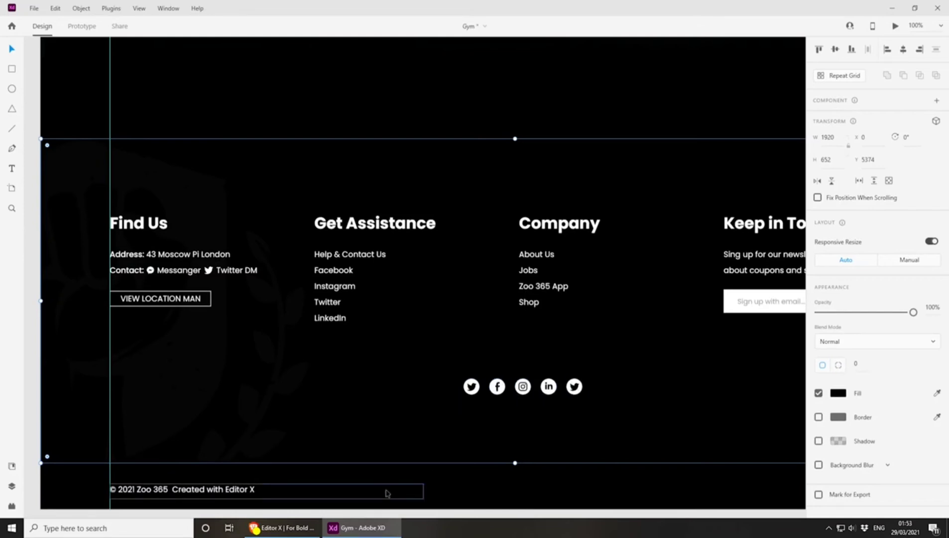
click(472, 393)
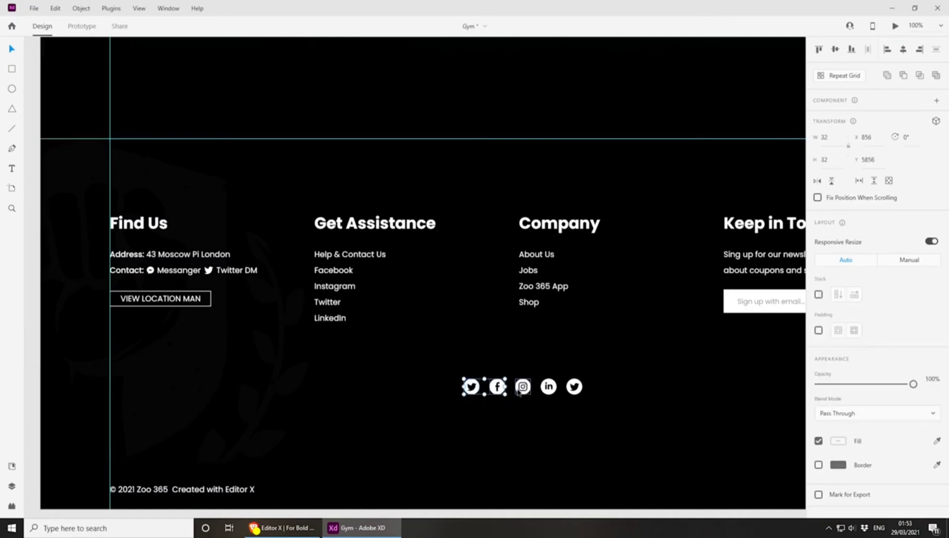
shift+click(574, 387)
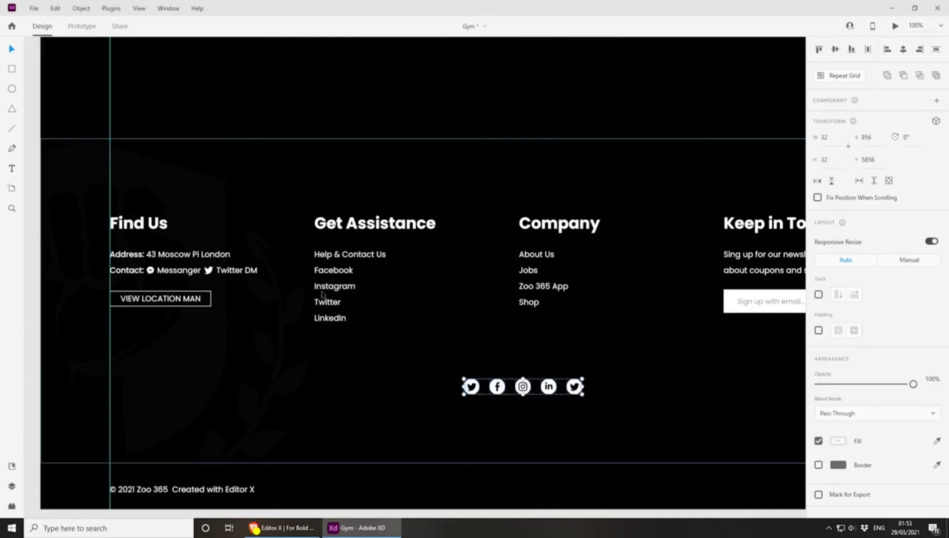
click(33, 8)
mouse_move(78, 213)
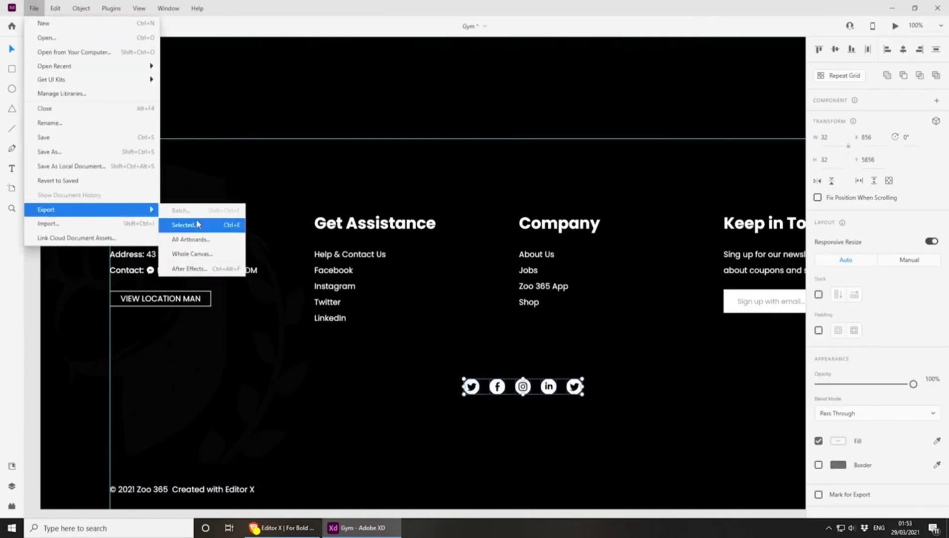
click(197, 225)
click(513, 330)
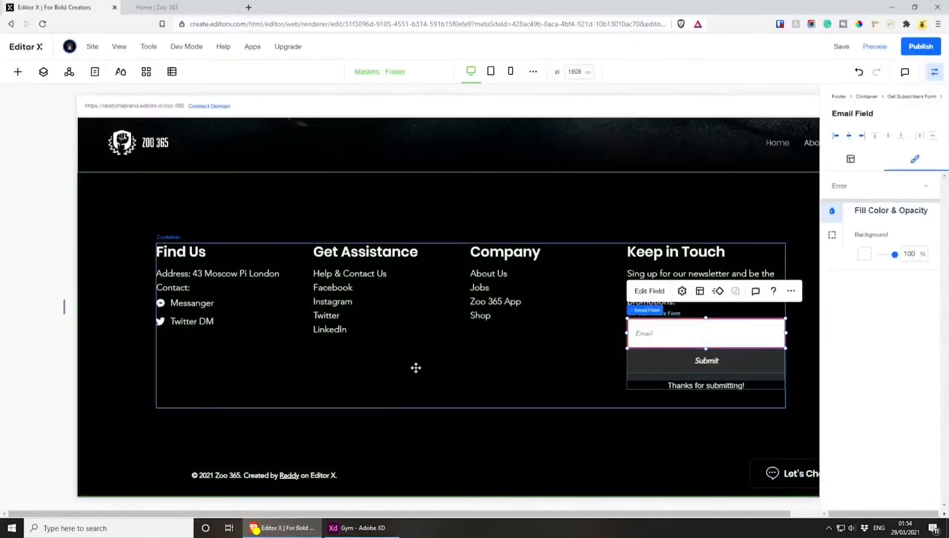
Remove the border around the footer's four-column container
click(411, 400)
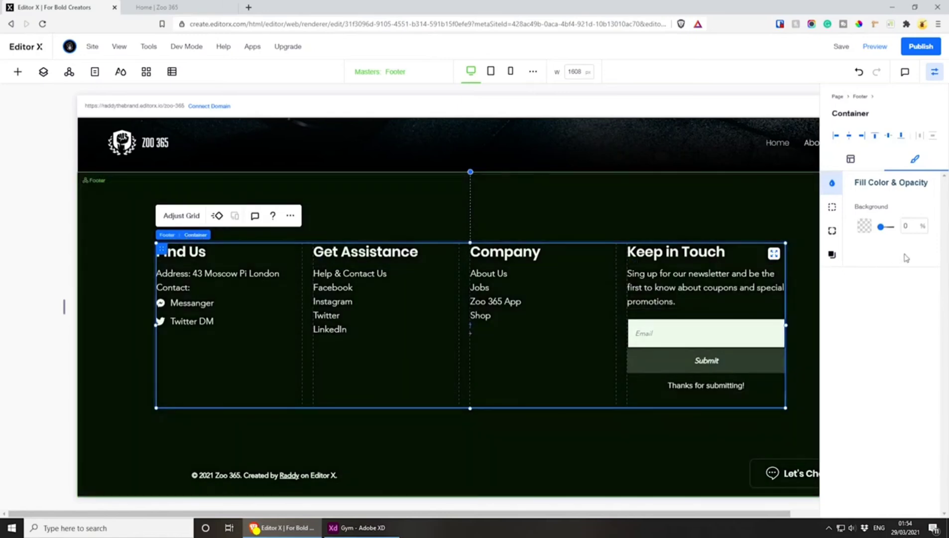
click(831, 206)
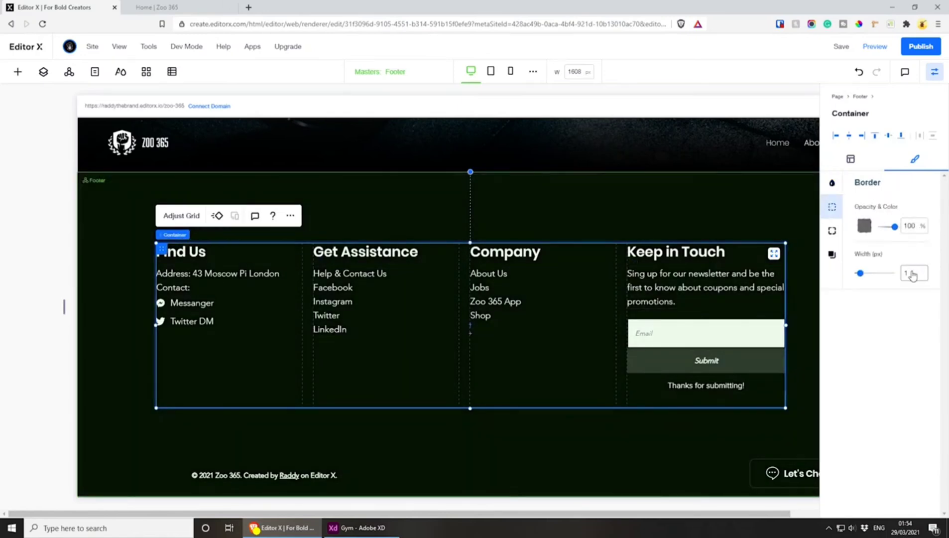
click(733, 206)
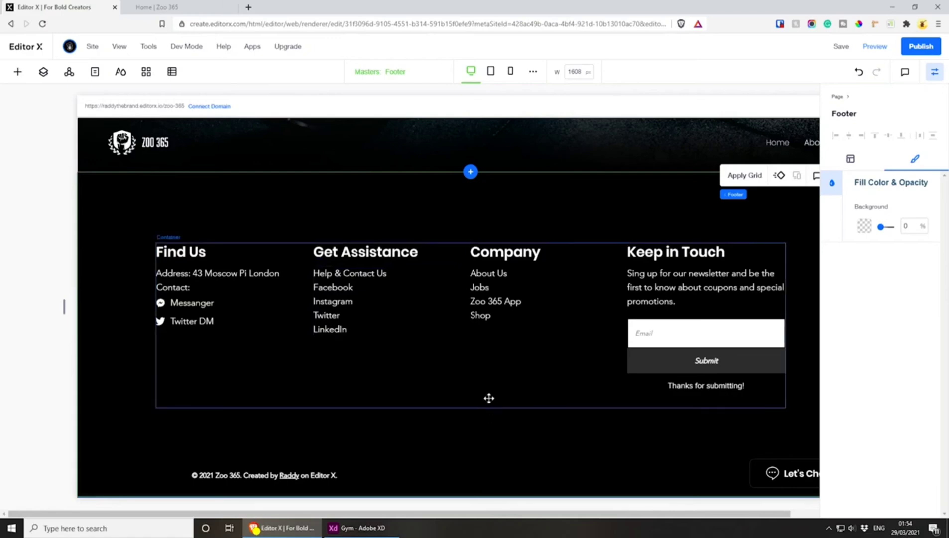
Add a star shape to the footer beneath the columns and fill it with white (#FFFFFF)
click(241, 475)
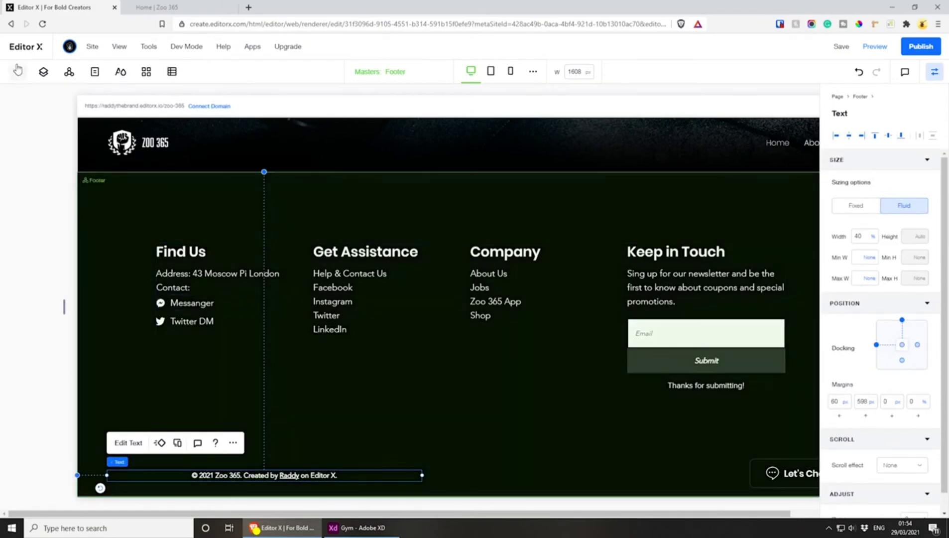
click(17, 72)
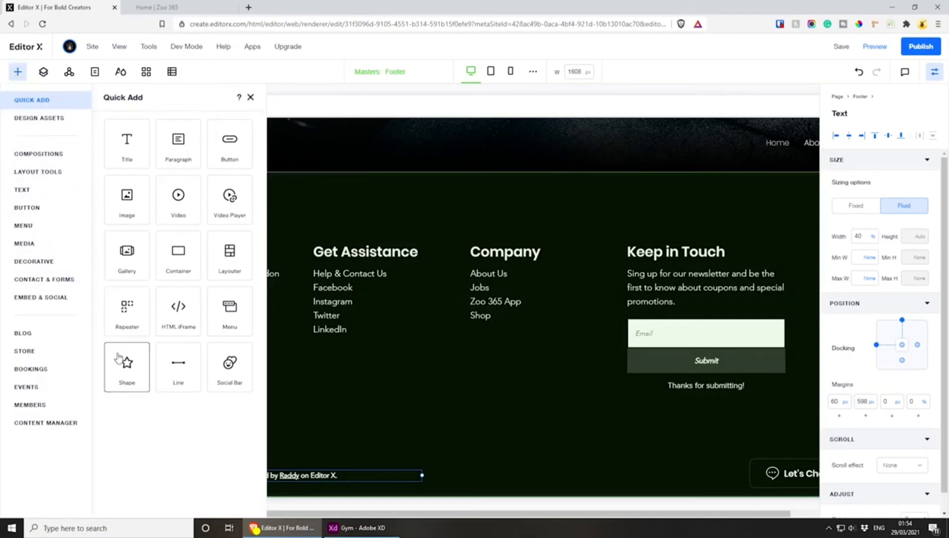
drag(118, 357, 451, 424)
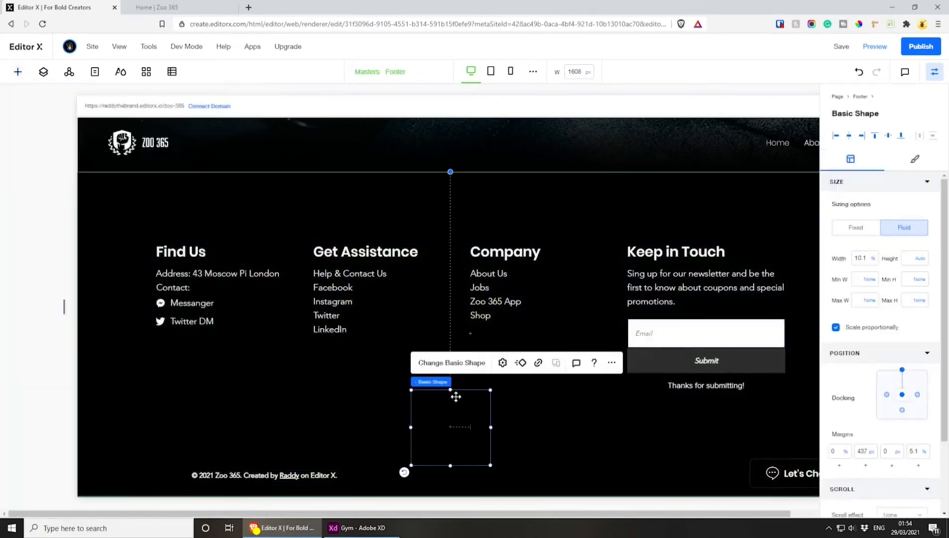
mouse_move(450, 391)
mouse_down()
mouse_move(453, 427)
mouse_move(453, 389)
mouse_up()
key(ctrl+z)
click(915, 159)
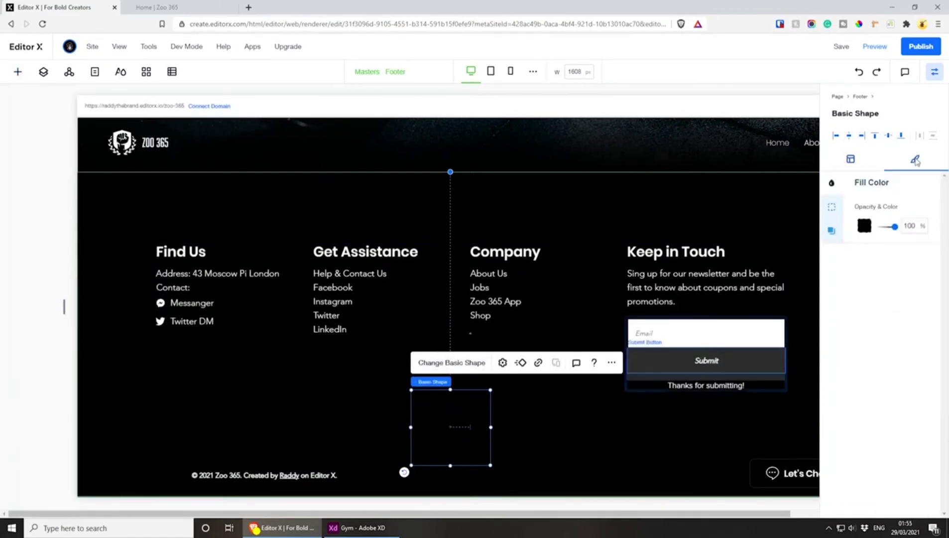
click(864, 226)
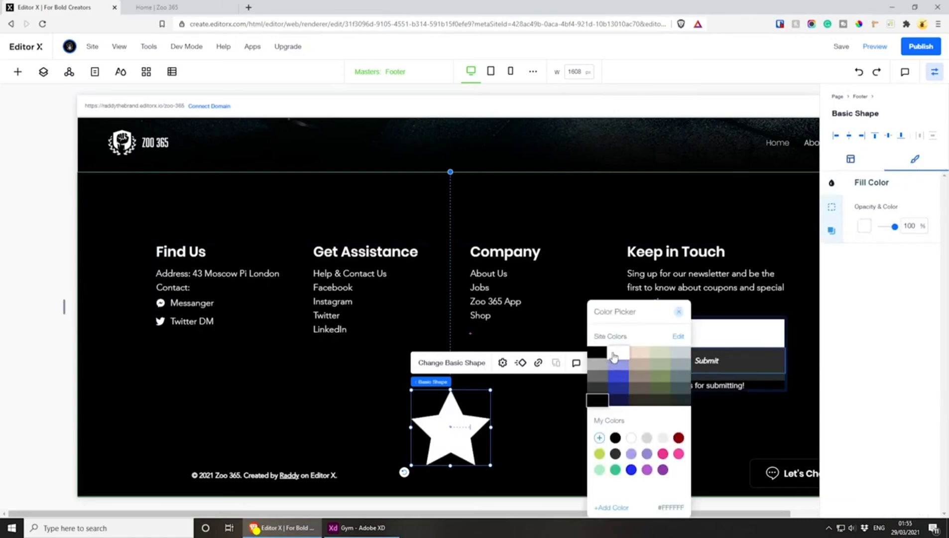
Upload the exported icons f.svg, insta.svg, twitter.svg and linkedin.svg to the site files while replacing the star shape
click(448, 367)
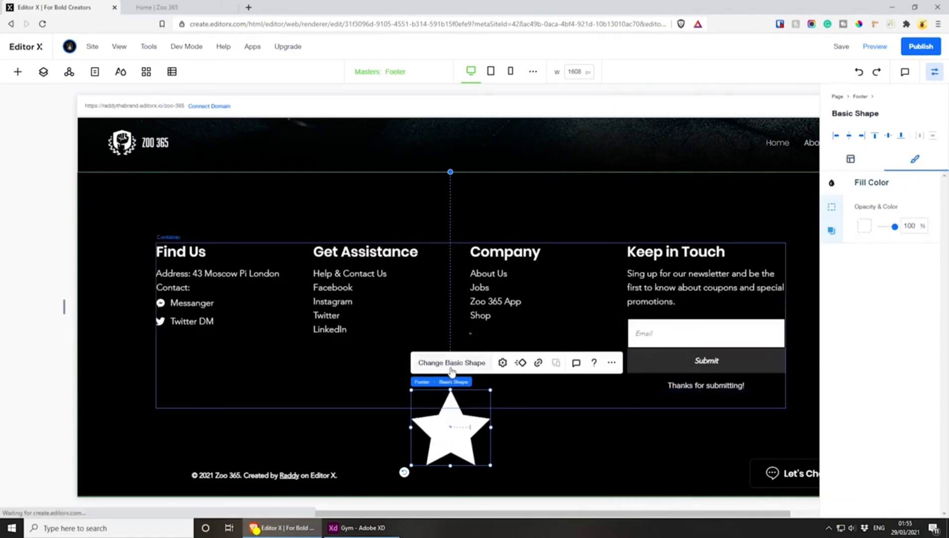
click(448, 368)
click(361, 527)
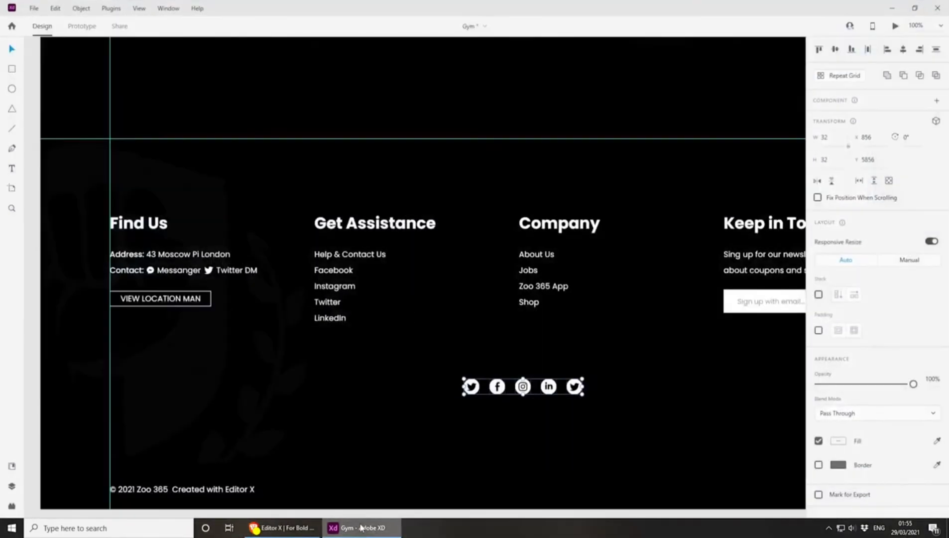
click(361, 531)
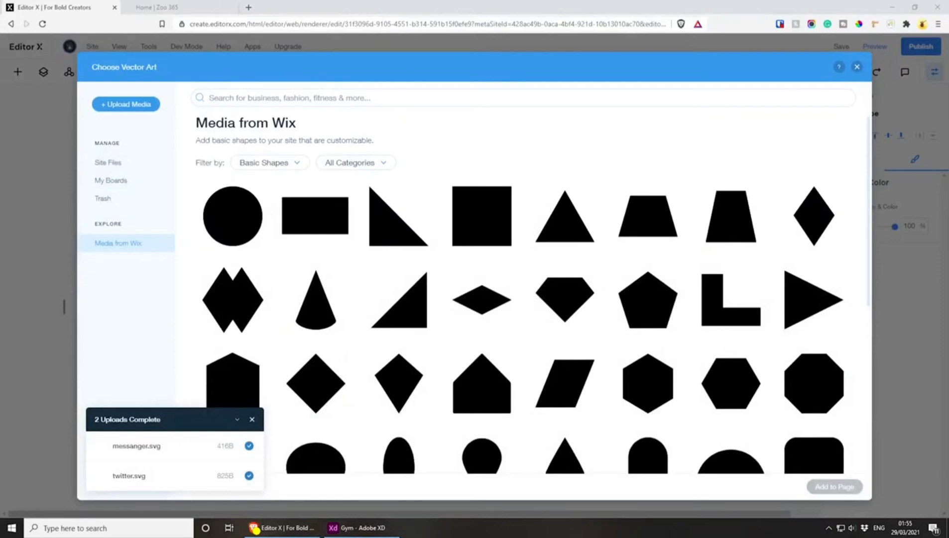
click(361, 527)
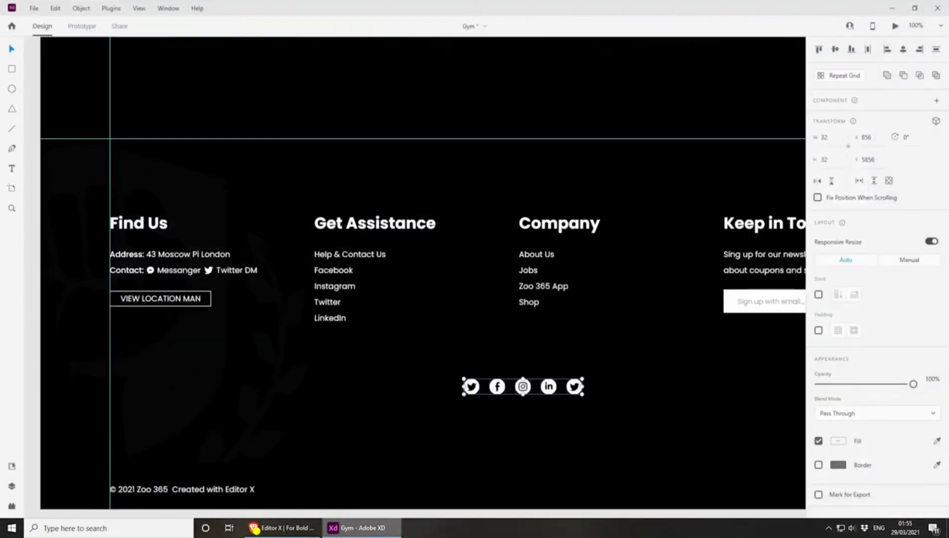
click(366, 529)
drag(948, 267, 469, 189)
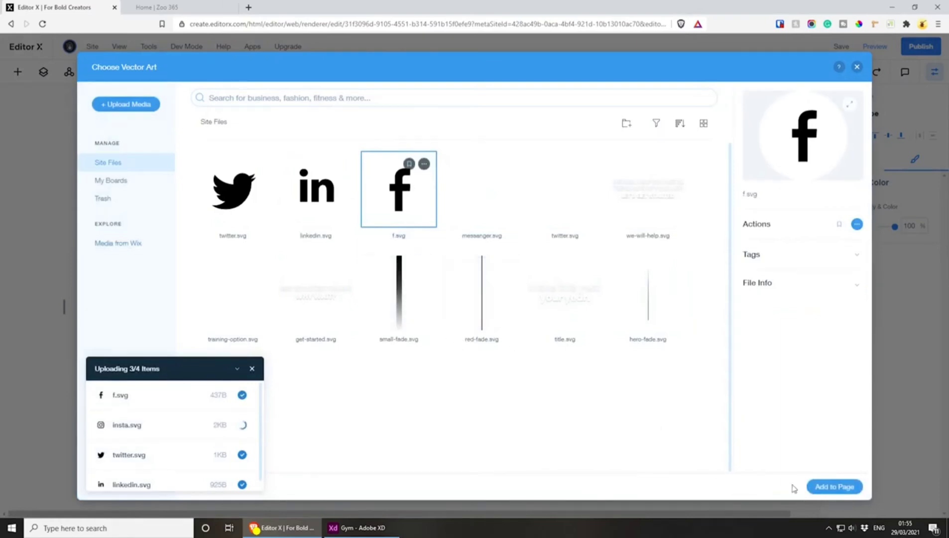
Replace the star with the round Twitter icon, shrunk to about 2.4% width beneath the columns, and duplicate it
click(833, 486)
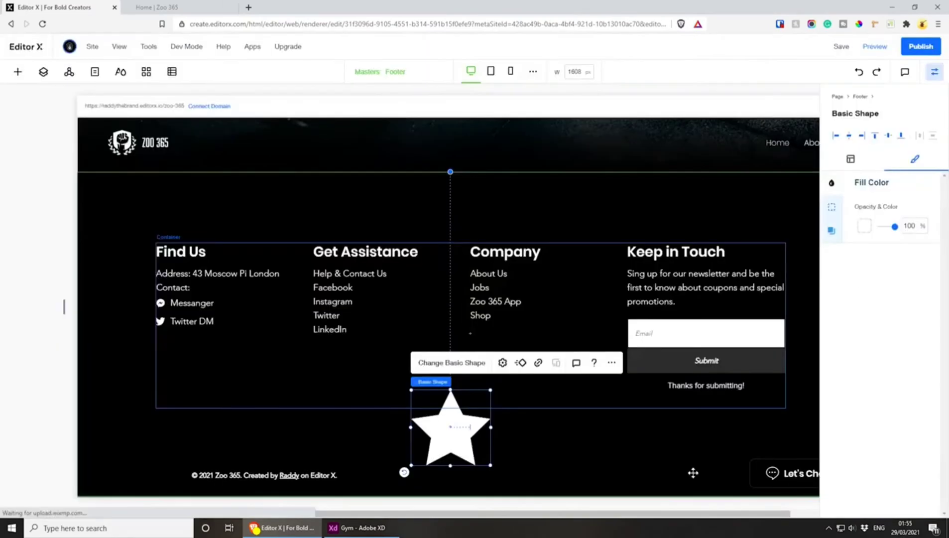
drag(486, 394, 419, 434)
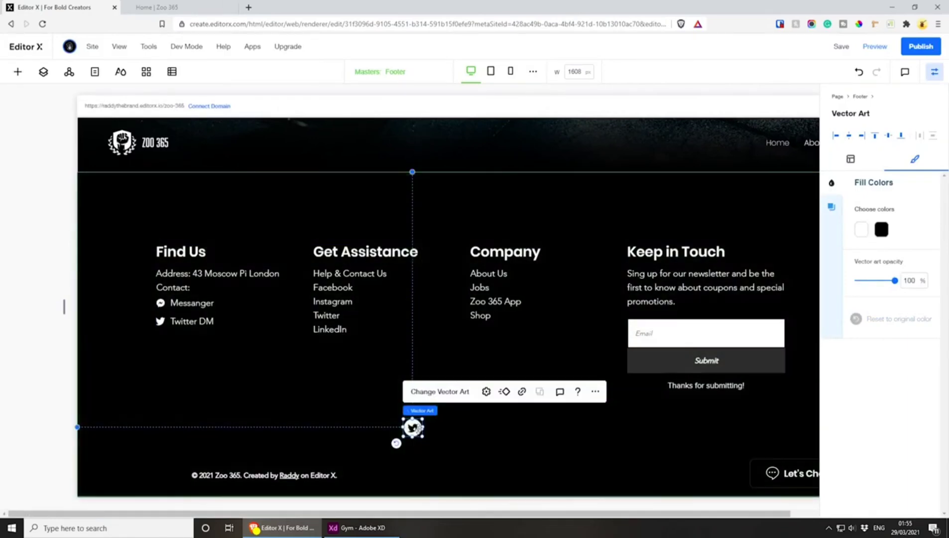
key(ctrl+v)
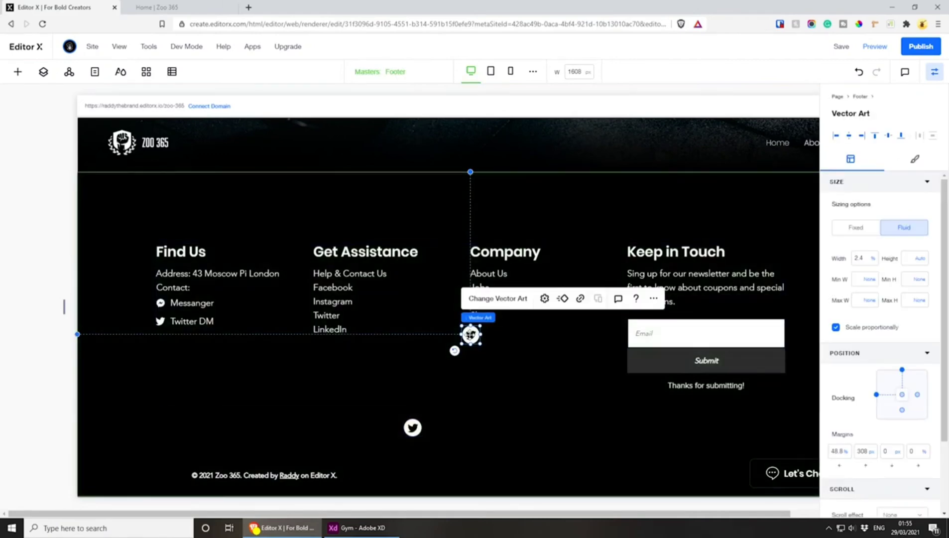
Place the duplicated Twitter icon beside the original in the row beneath the columns and replace its artwork with insta.svg
drag(466, 337, 441, 427)
click(468, 390)
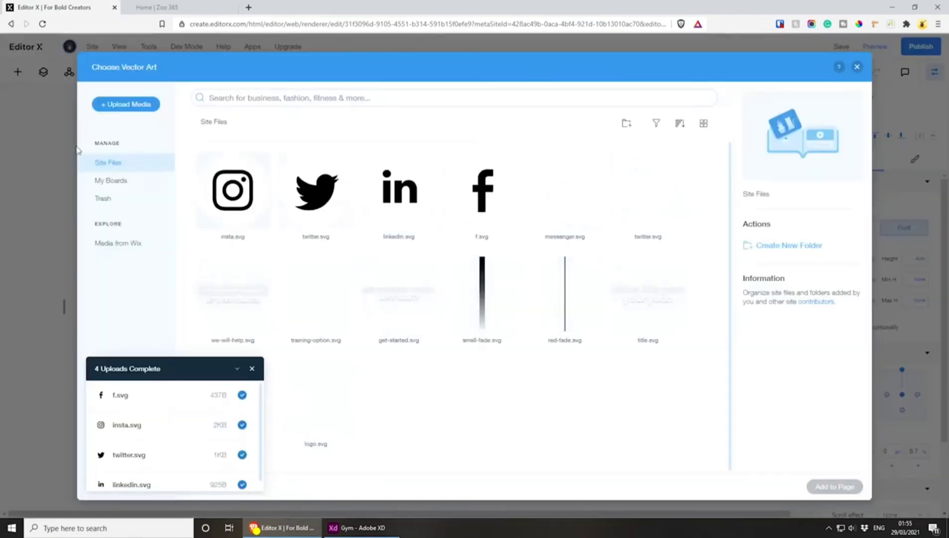
click(232, 191)
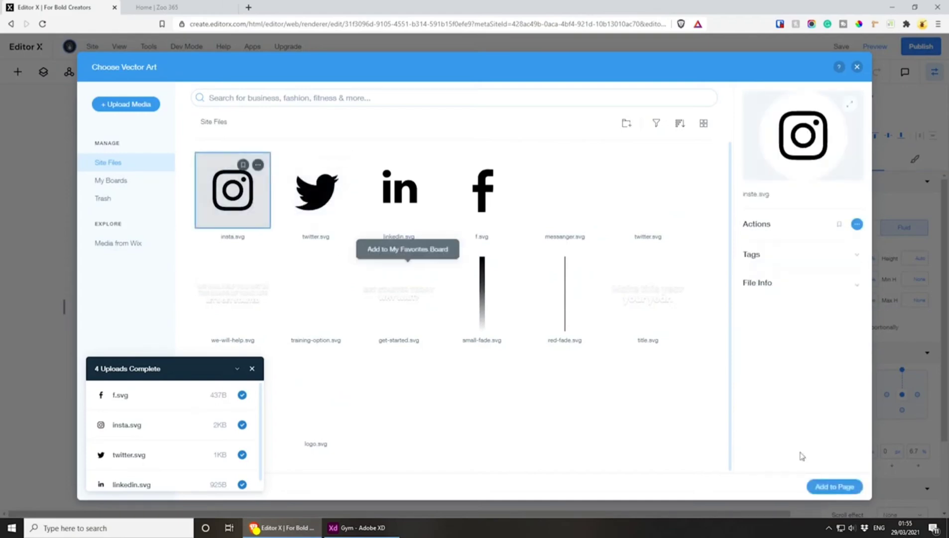
click(834, 486)
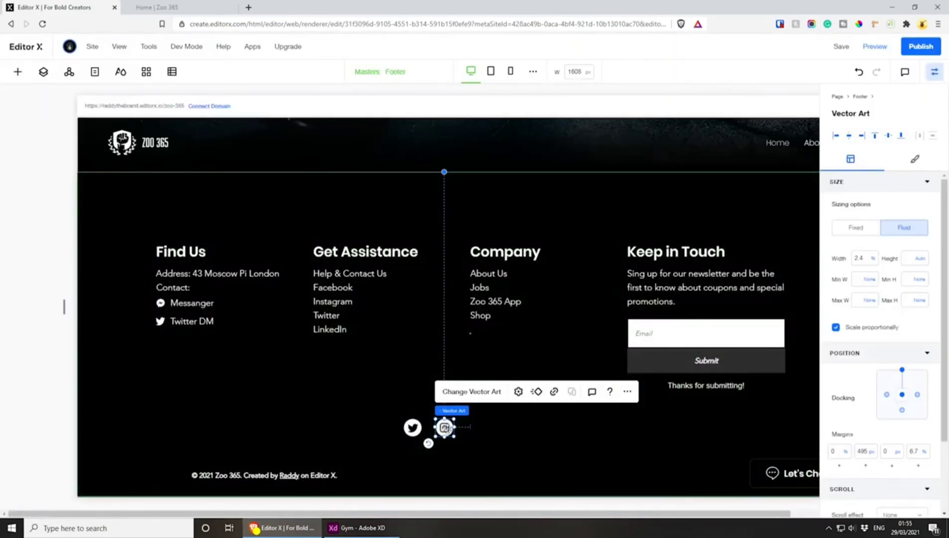
Duplicate the Instagram icon to continue the social row and replace the copy's artwork with linkedin.svg
drag(445, 426, 474, 427)
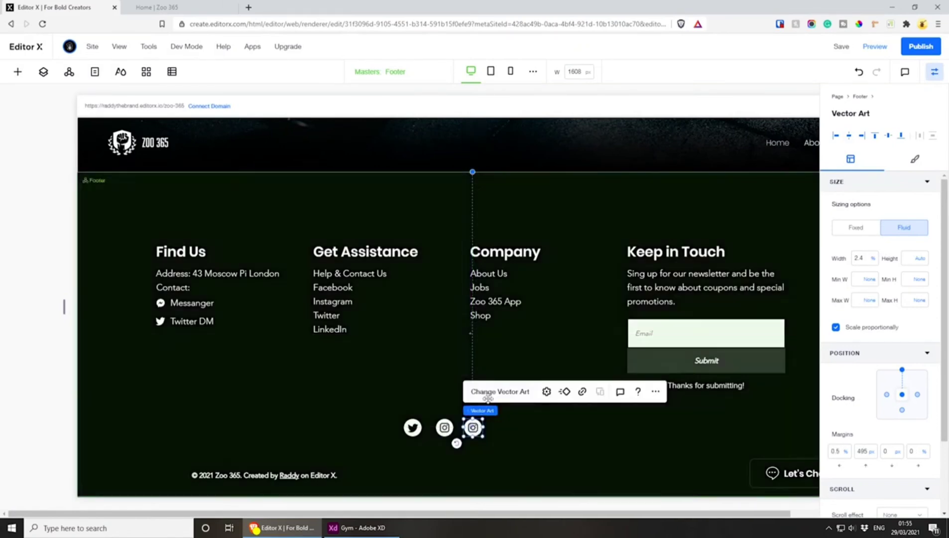
click(490, 399)
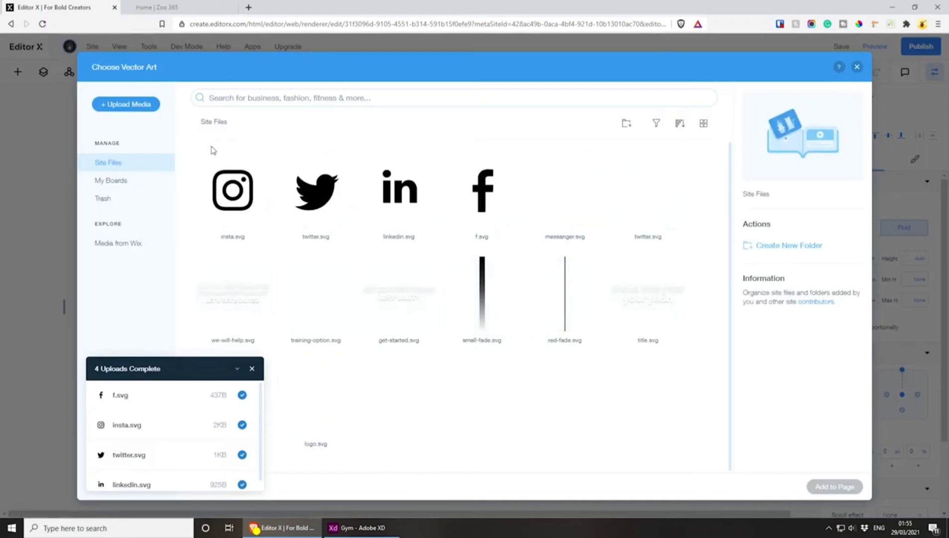
click(398, 189)
click(834, 486)
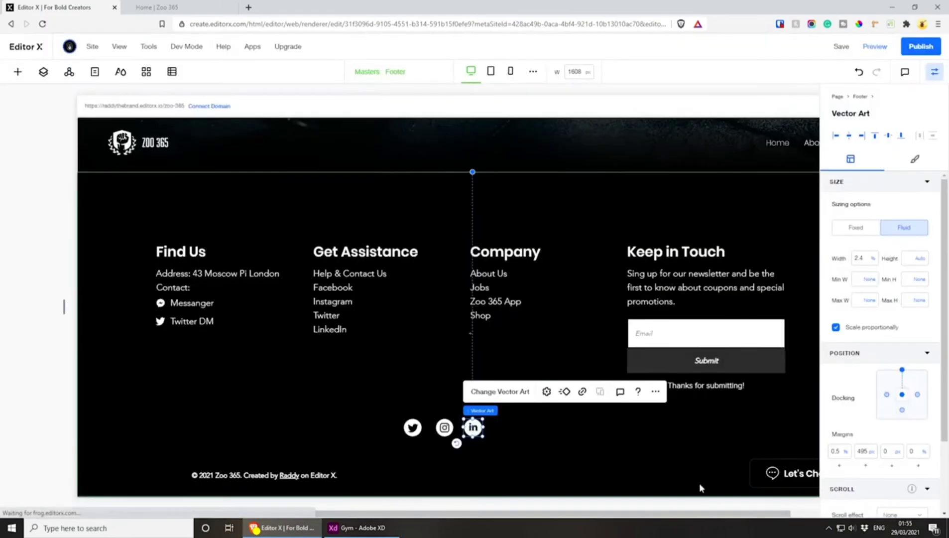
Copy the LinkedIn icon, place the duplicate at the end of the social row and replace its artwork with f.svg
key(ctrl+c)
key(ctrl+v)
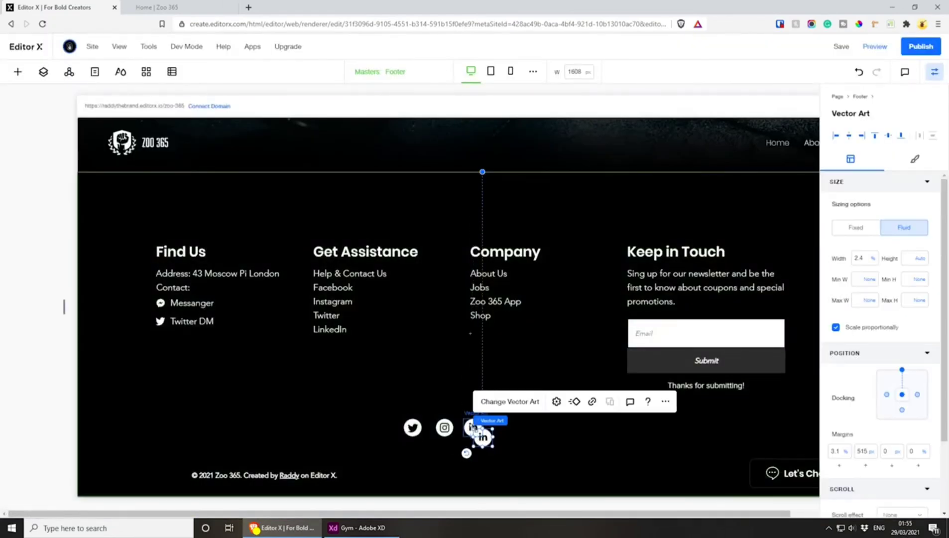
drag(483, 438, 503, 427)
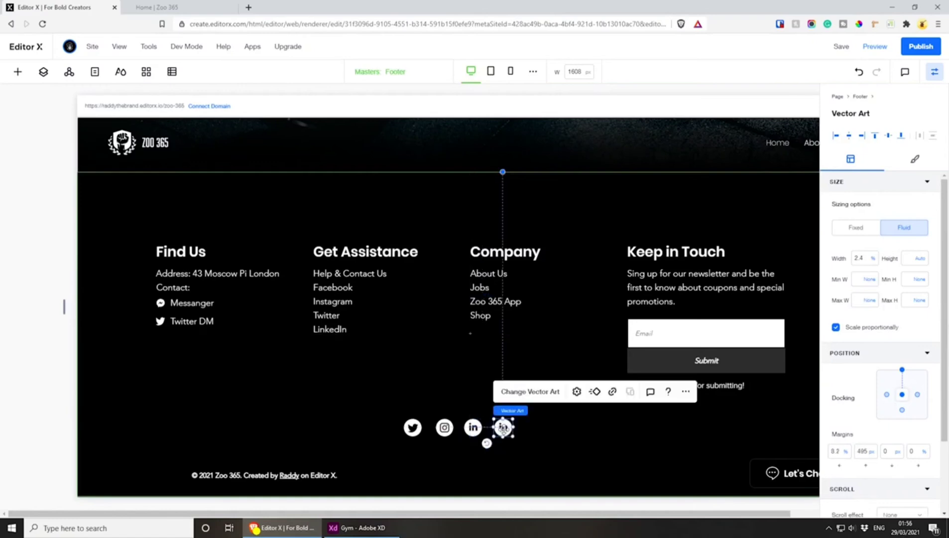
click(524, 393)
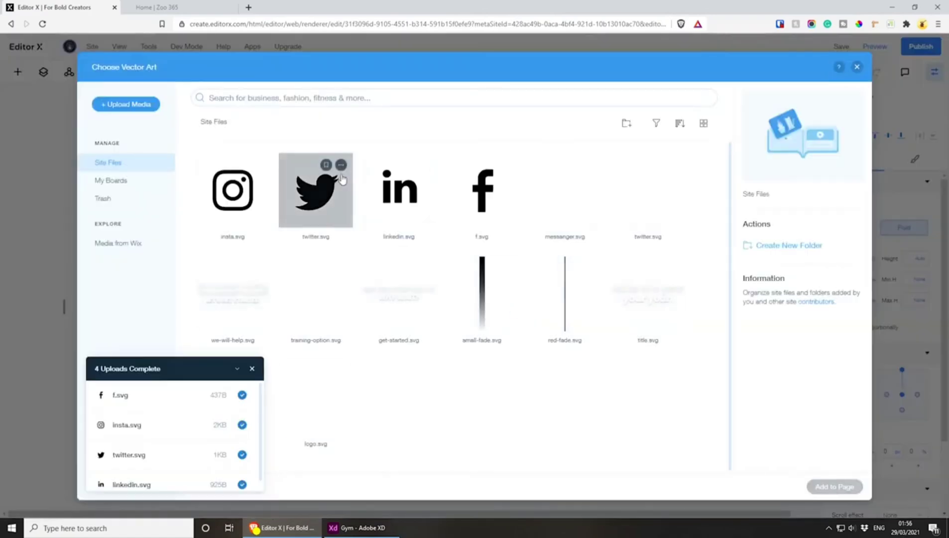
click(470, 193)
click(838, 486)
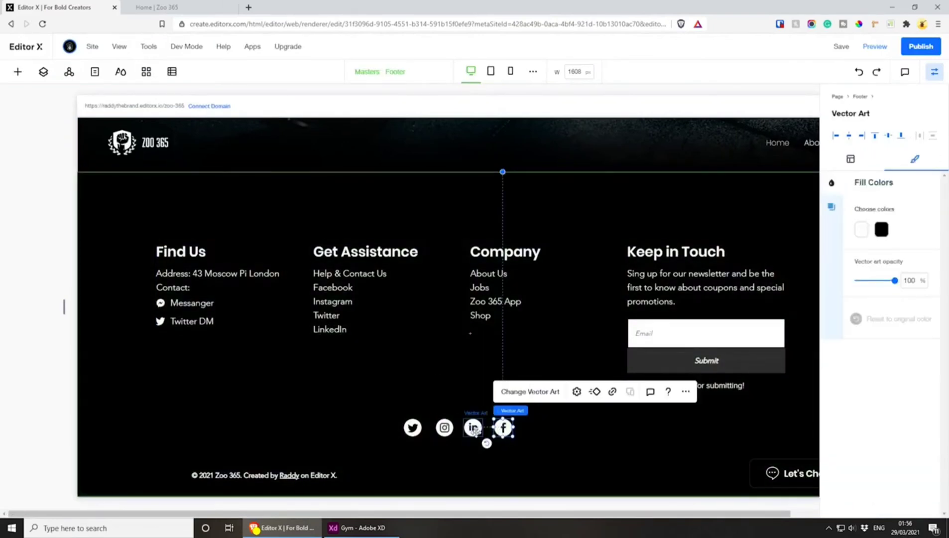
Group the four social icons and position the group beneath the footer columns, above the copyright line
shift+click(473, 427)
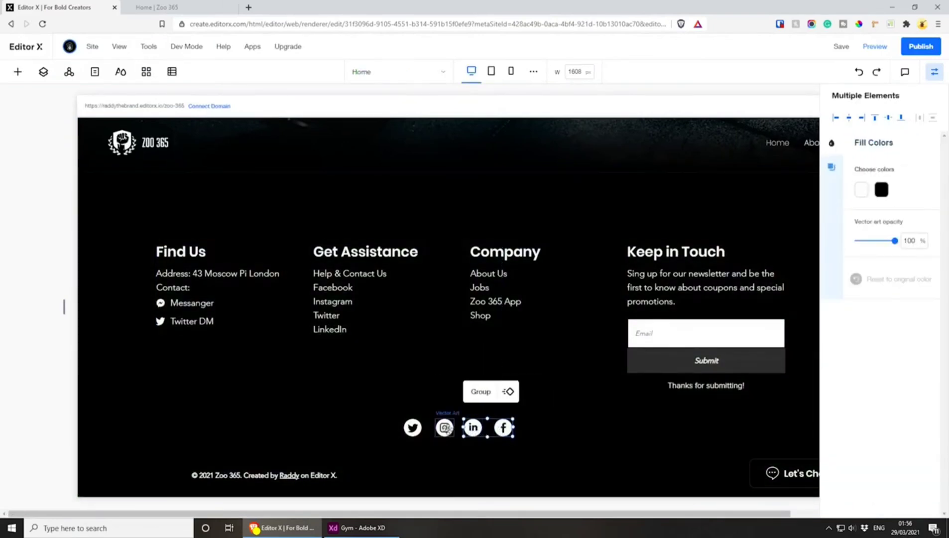
shift+click(444, 427)
shift+click(411, 428)
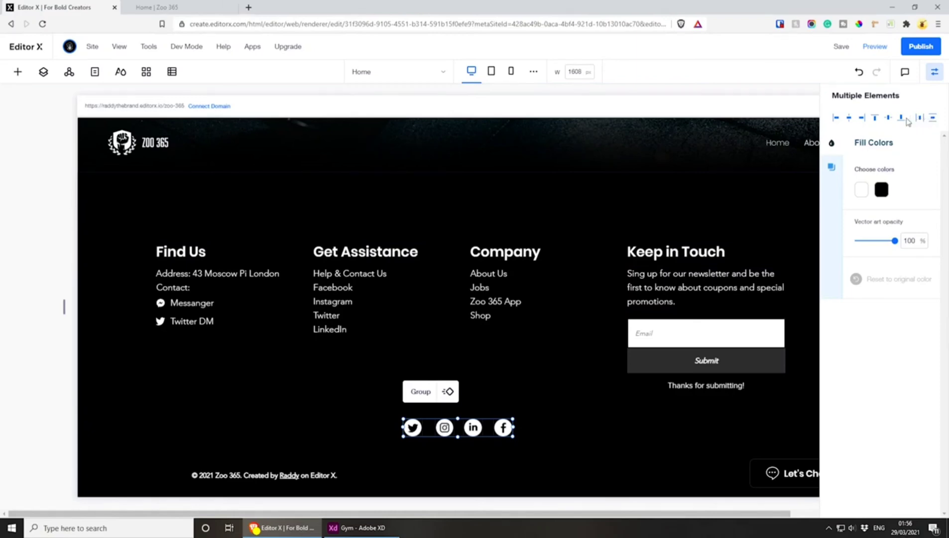
click(420, 392)
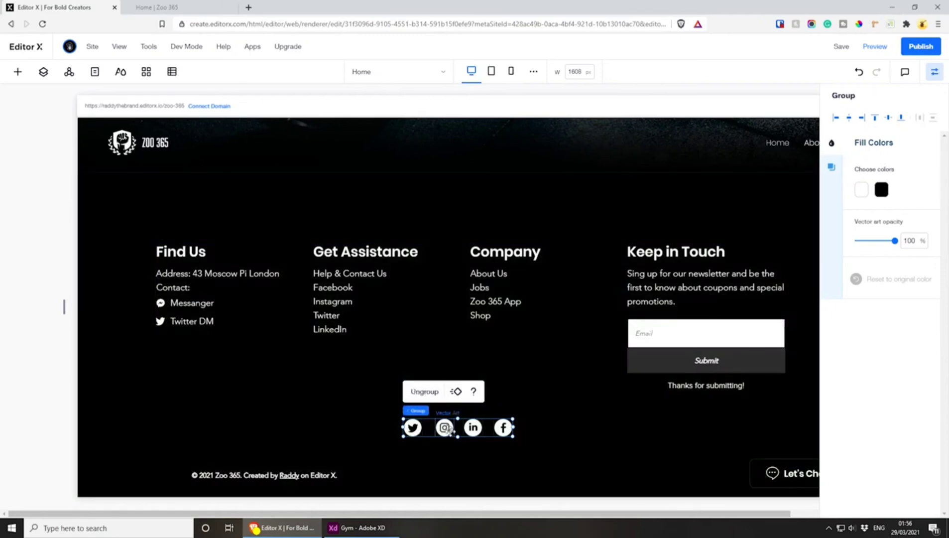
mouse_move(450, 429)
mouse_down()
mouse_move(433, 433)
mouse_move(452, 438)
mouse_up()
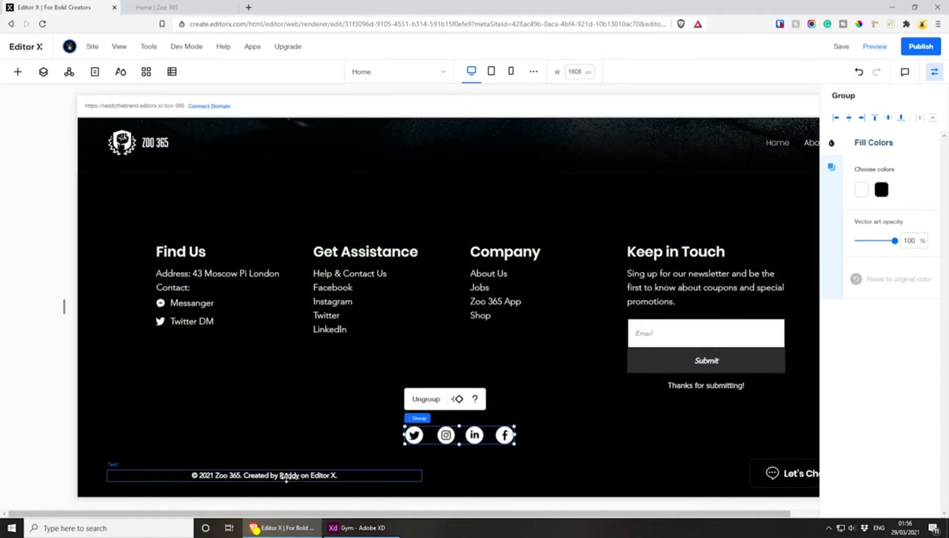
click(287, 477)
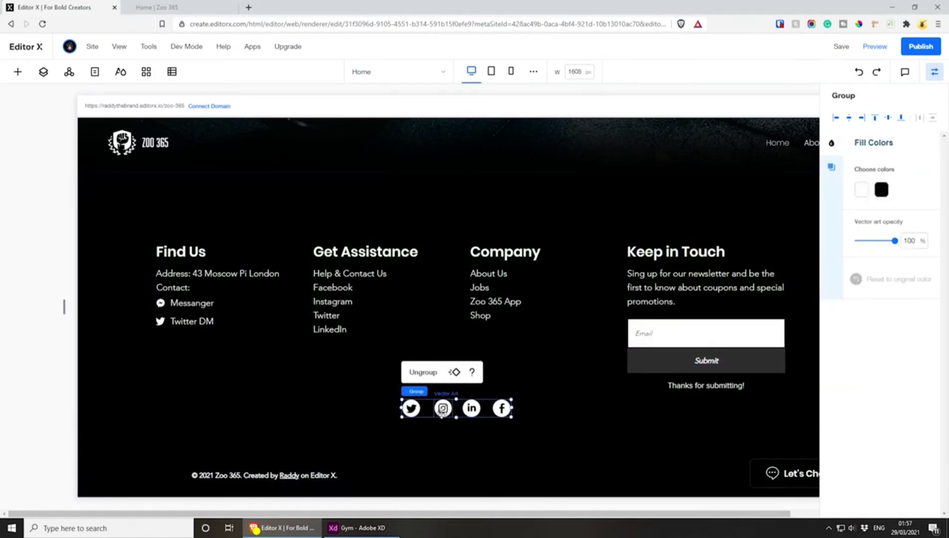
drag(442, 413, 449, 429)
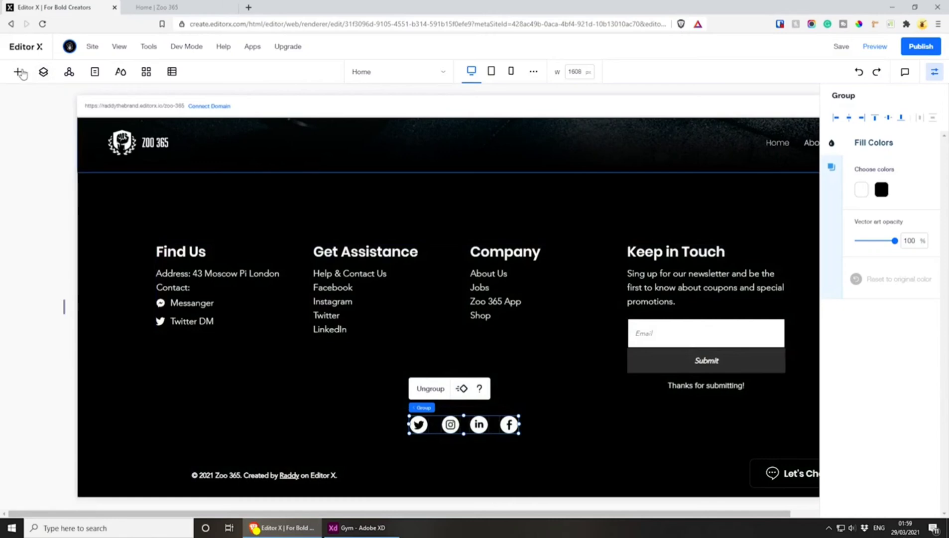
Add a container to the footer, shrink it to about 109 px high and place it beside the social icon group
click(21, 73)
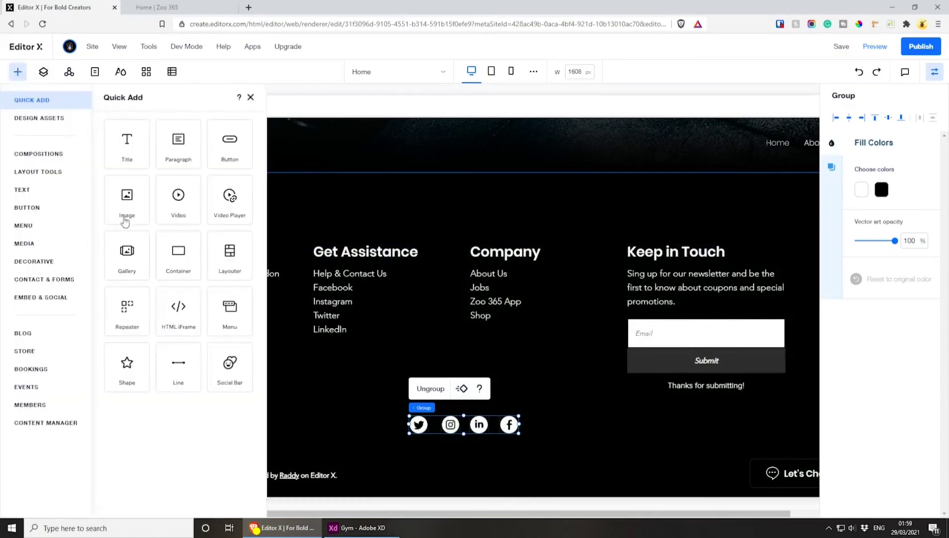
drag(173, 261, 276, 312)
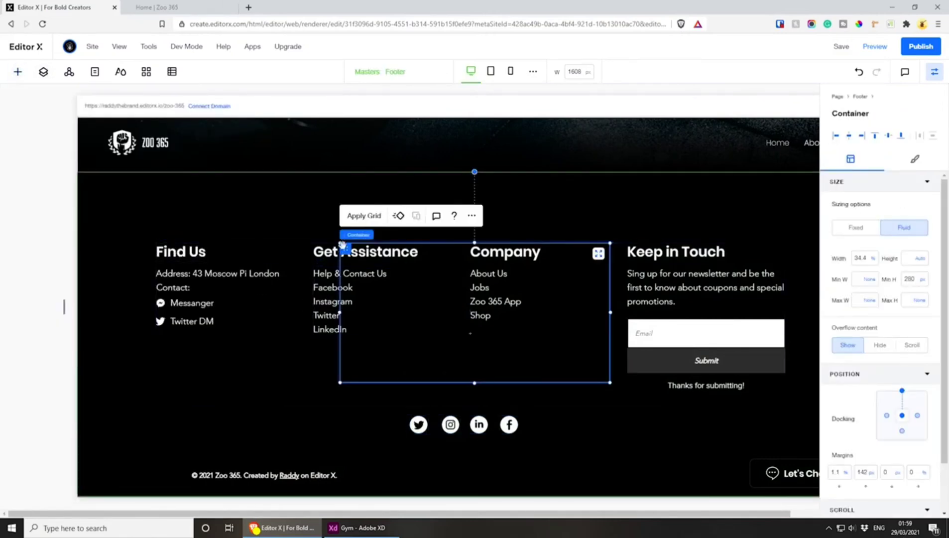
drag(335, 270, 251, 332)
drag(519, 461, 354, 377)
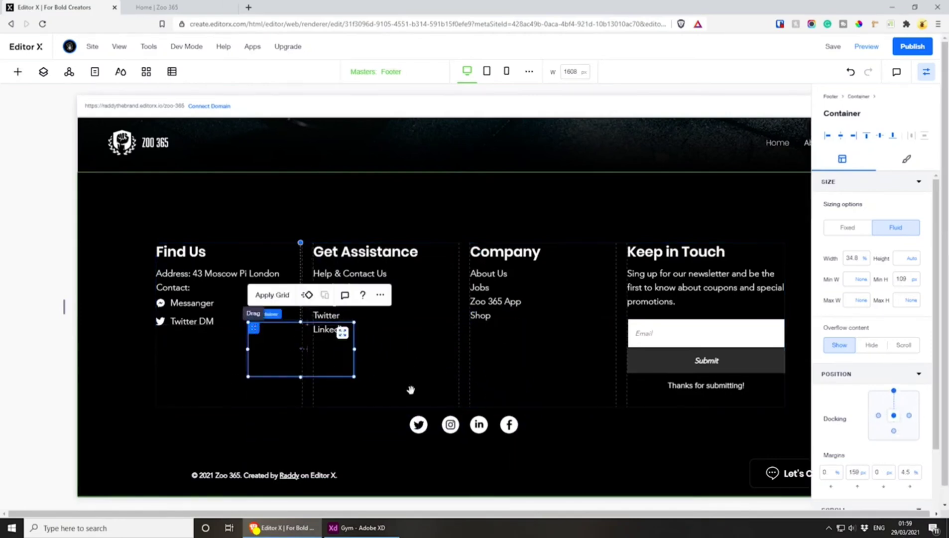
drag(411, 389, 543, 421)
Swap the positions of the container and icon group, enlarge the container and move the social icons inside it
click(450, 424)
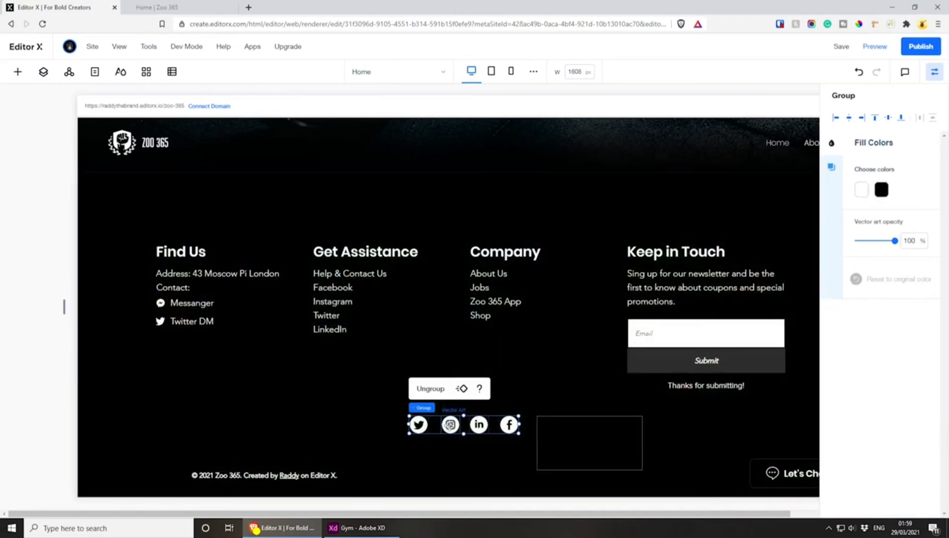
drag(450, 424, 427, 416)
click(542, 461)
click(572, 436)
click(527, 458)
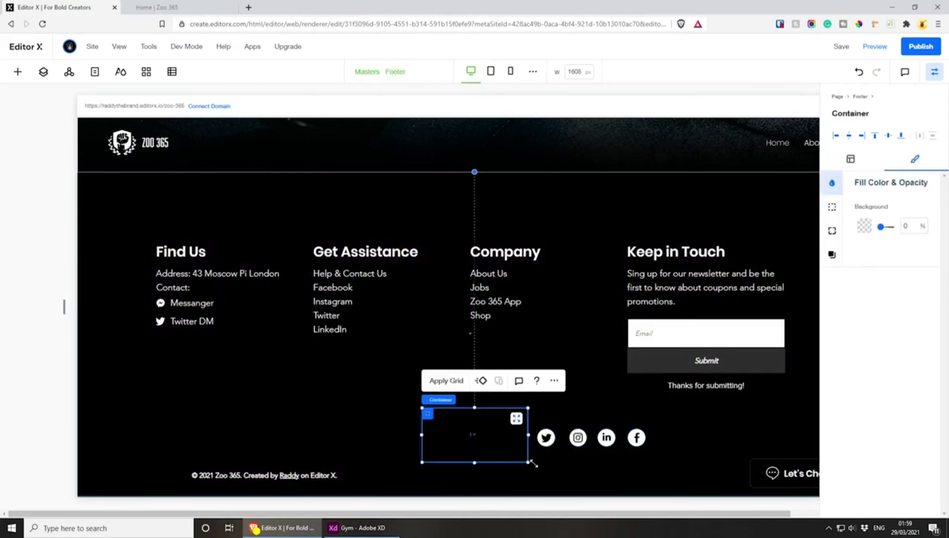
mouse_move(529, 462)
mouse_down()
mouse_move(596, 463)
mouse_move(566, 453)
mouse_move(604, 447)
mouse_move(529, 446)
mouse_up()
click(623, 438)
click(611, 438)
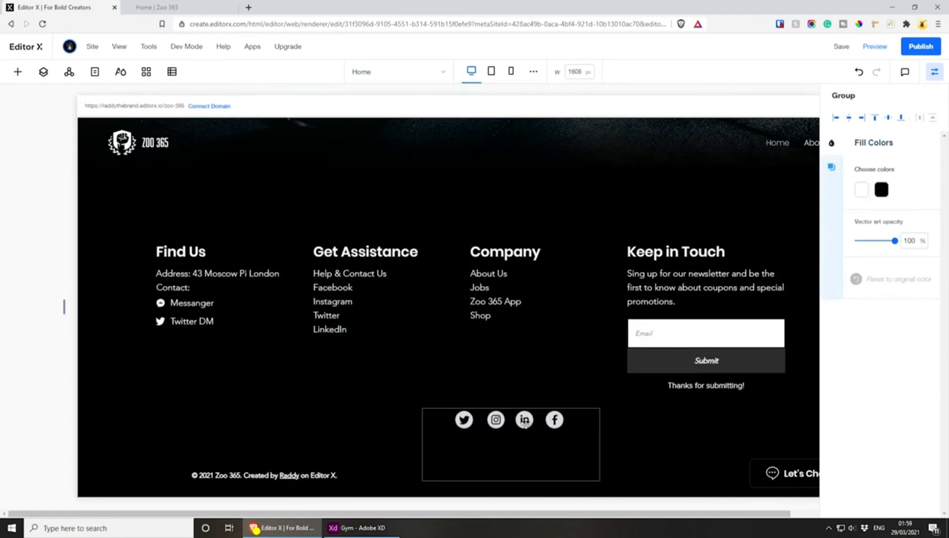
Centre the icon container horizontally in the footer and reduce its height to about 49 px around the icons
click(529, 472)
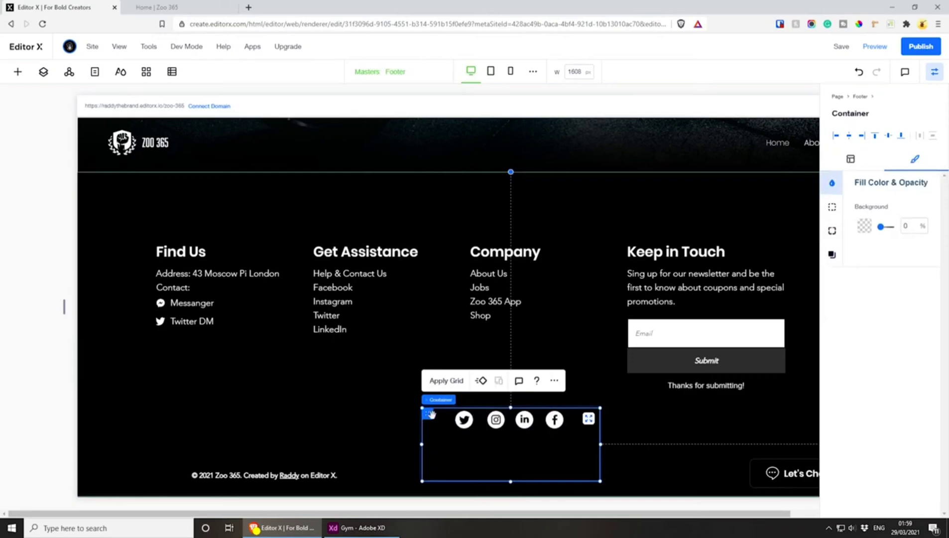
mouse_move(386, 413)
mouse_down()
mouse_move(367, 417)
mouse_move(385, 411)
mouse_up()
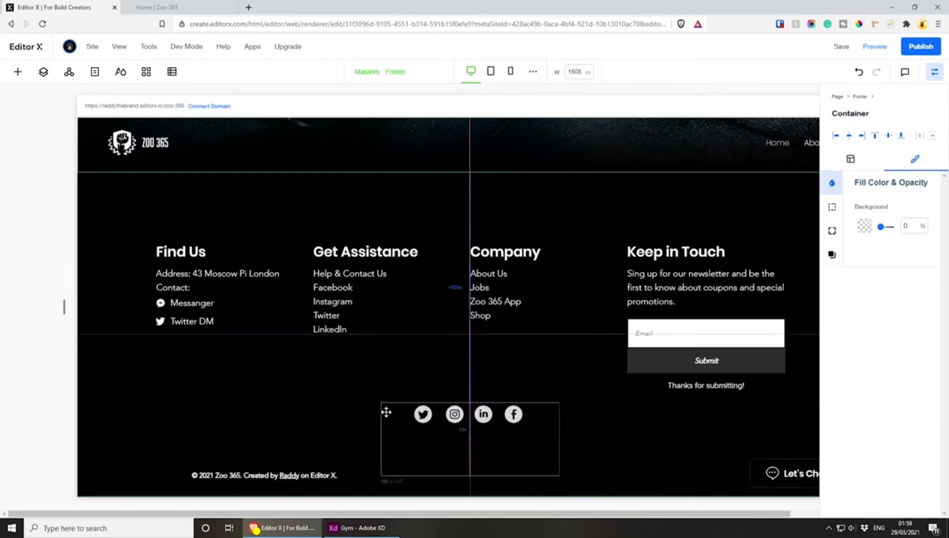
drag(476, 480, 472, 425)
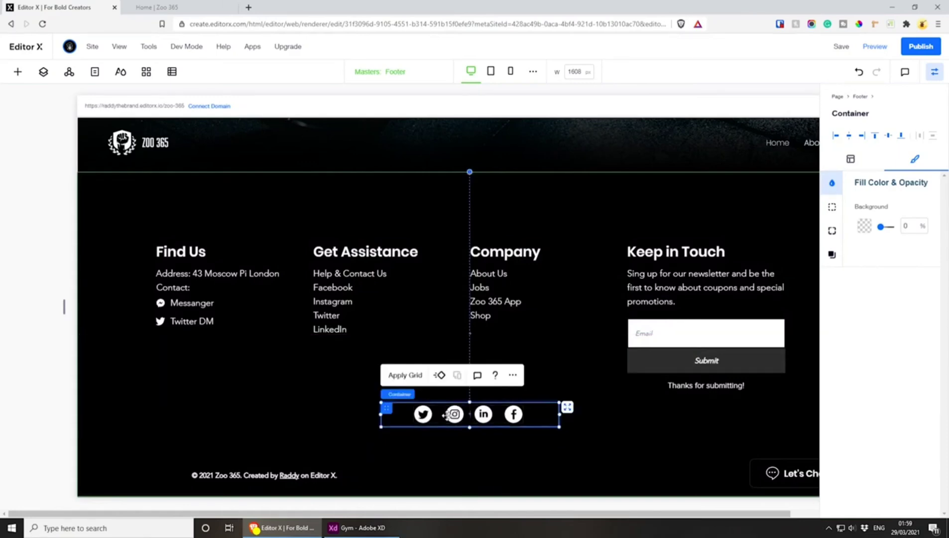
click(462, 419)
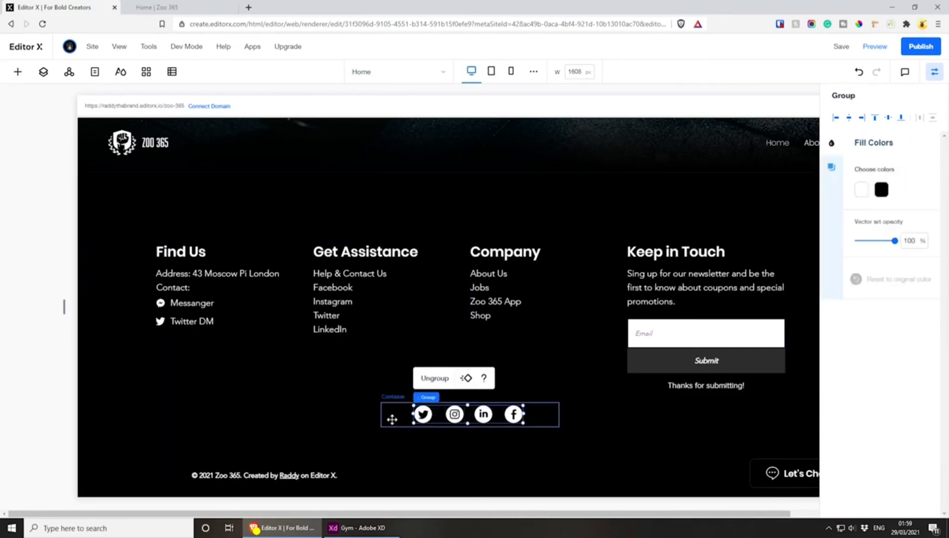
Align the icon container directly under the four-column container and combine the two containers into a stack
click(383, 404)
drag(384, 407, 385, 413)
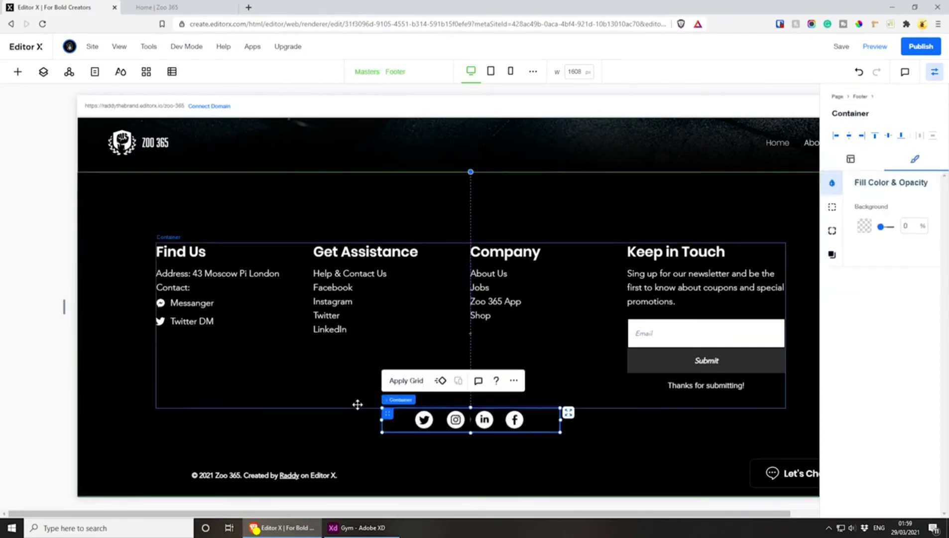
shift+click(357, 405)
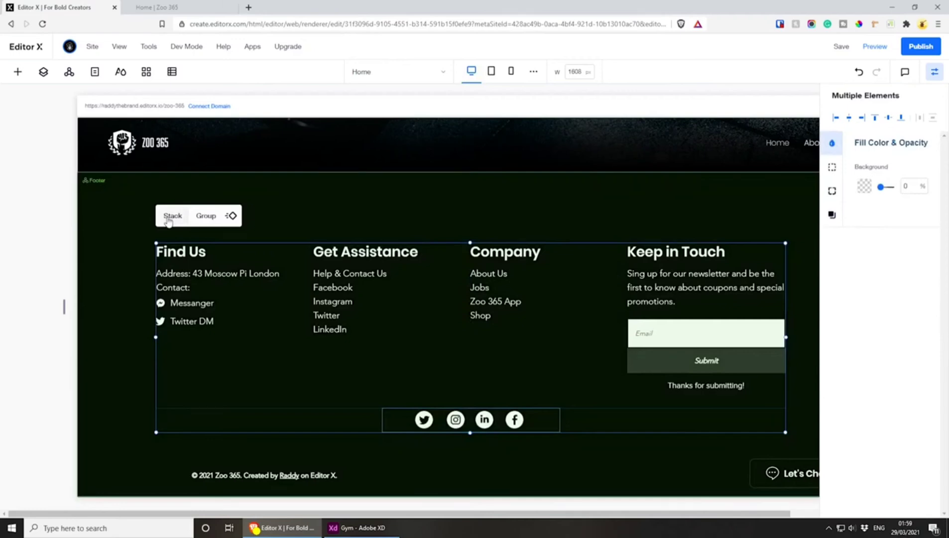
click(169, 216)
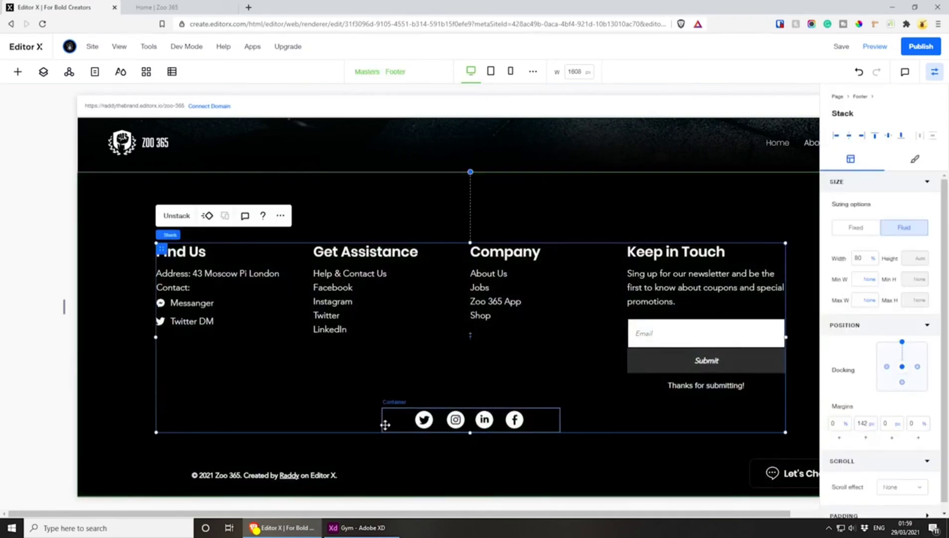
Set the border width of the social icon container to 0 px
click(385, 424)
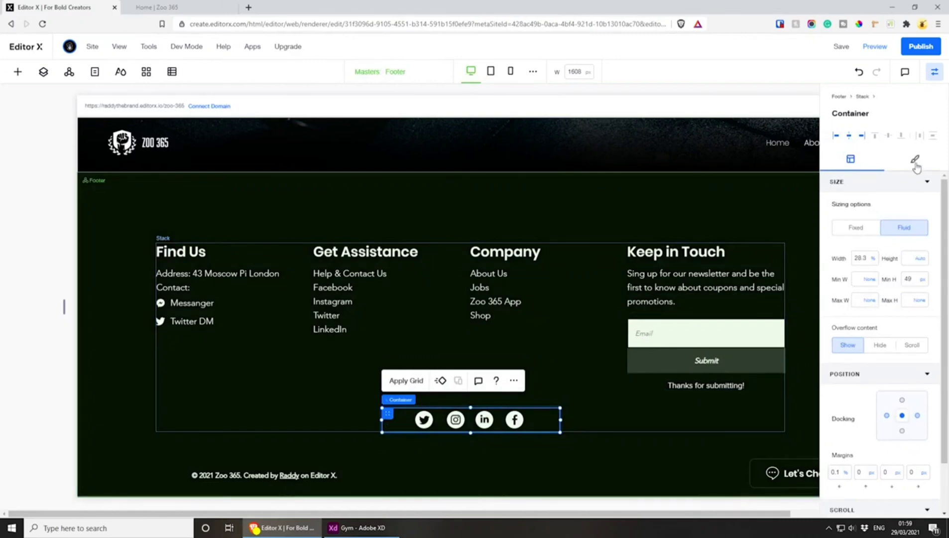
click(915, 166)
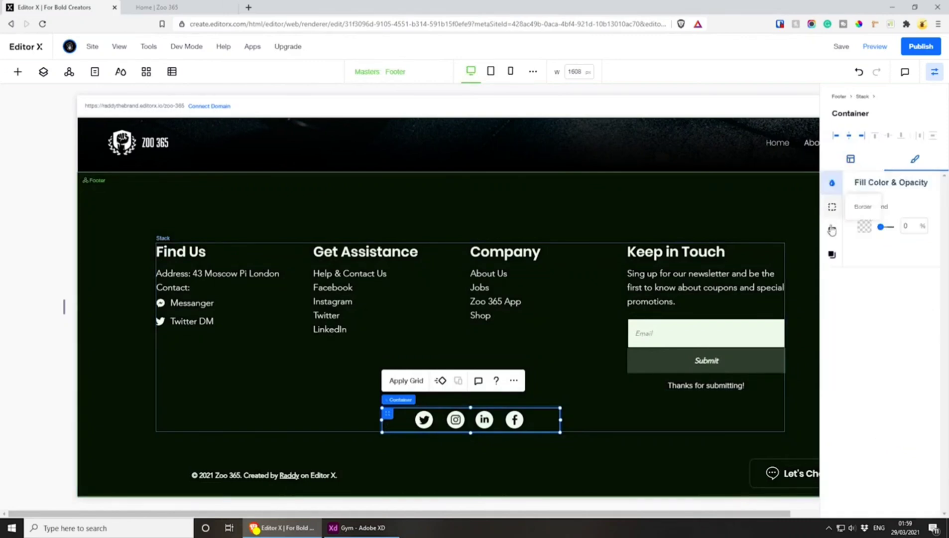
click(833, 211)
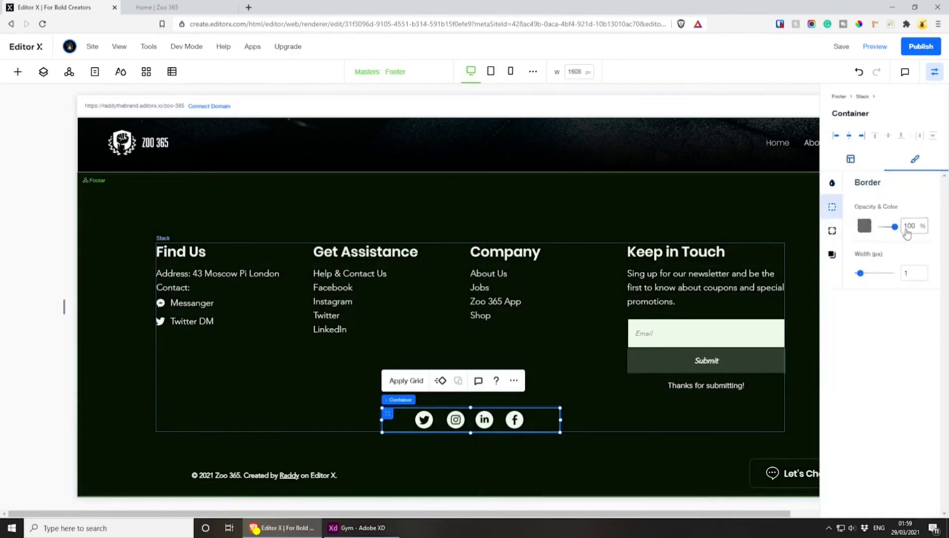
text(0)
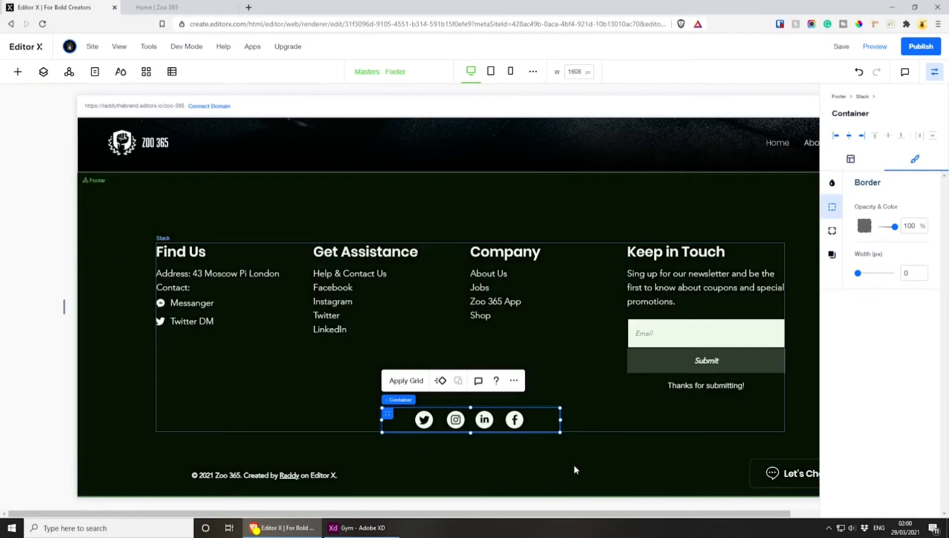
Move the copyright text up beneath the columns, with margins of about 158 px left and 522 px top
click(572, 464)
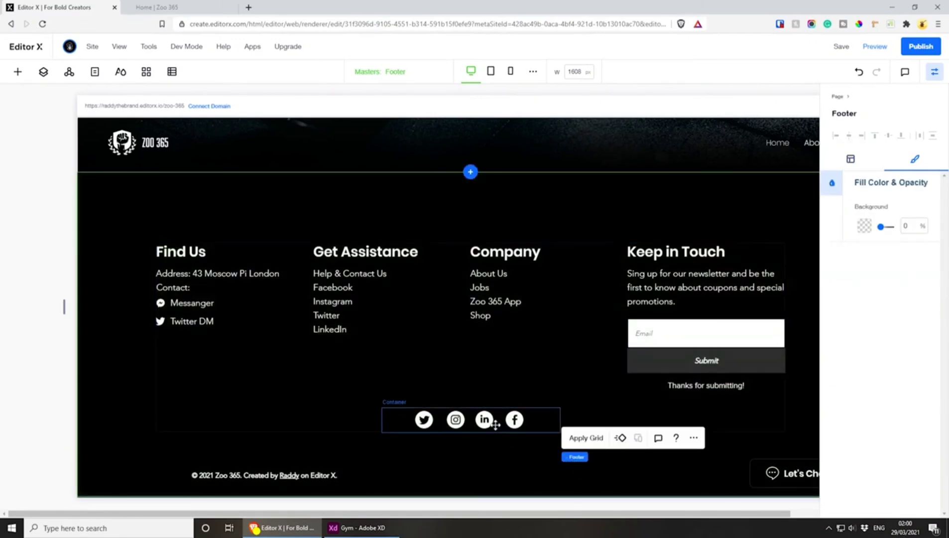
click(241, 476)
drag(252, 469, 280, 437)
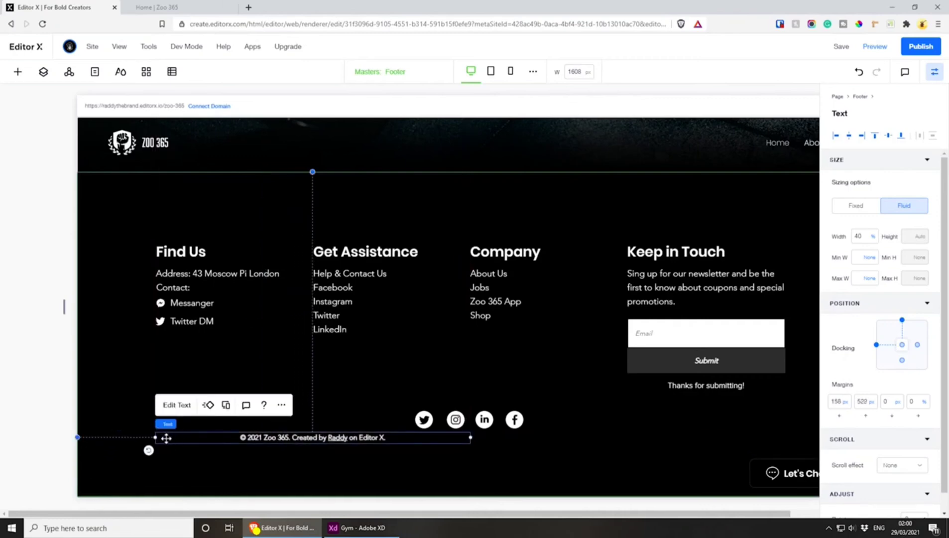
Stack the copyright text with the footer columns, and move it back out just below the stack, with a top margin of about 544 px
shift+click(332, 428)
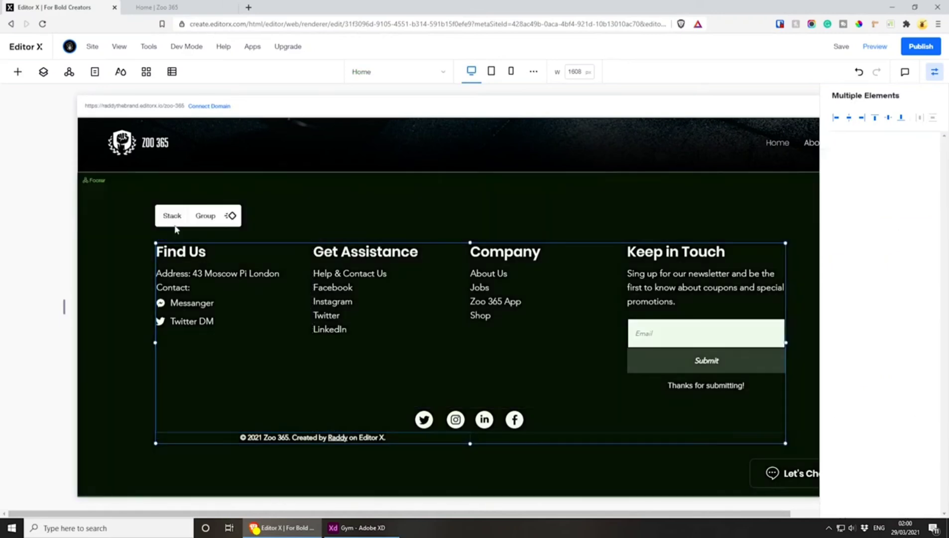
click(172, 215)
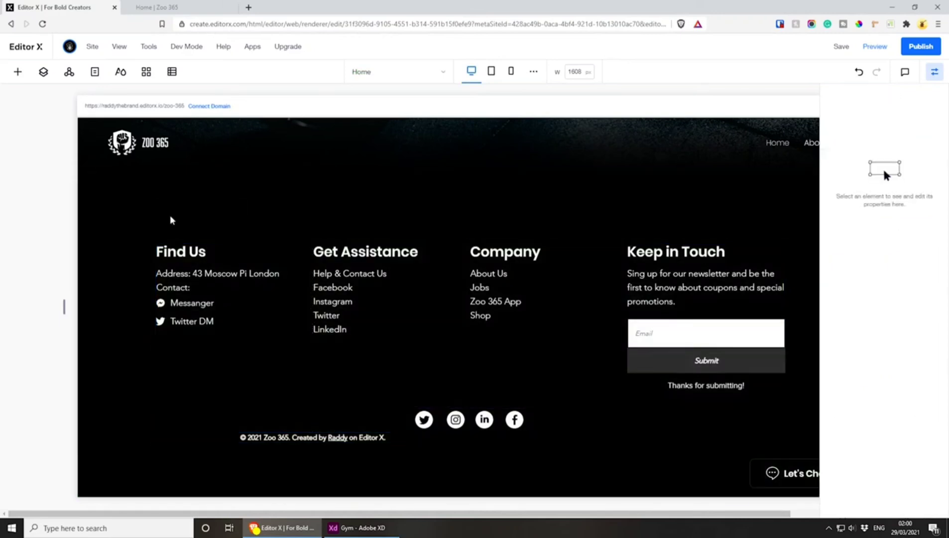
click(286, 440)
drag(299, 433, 298, 449)
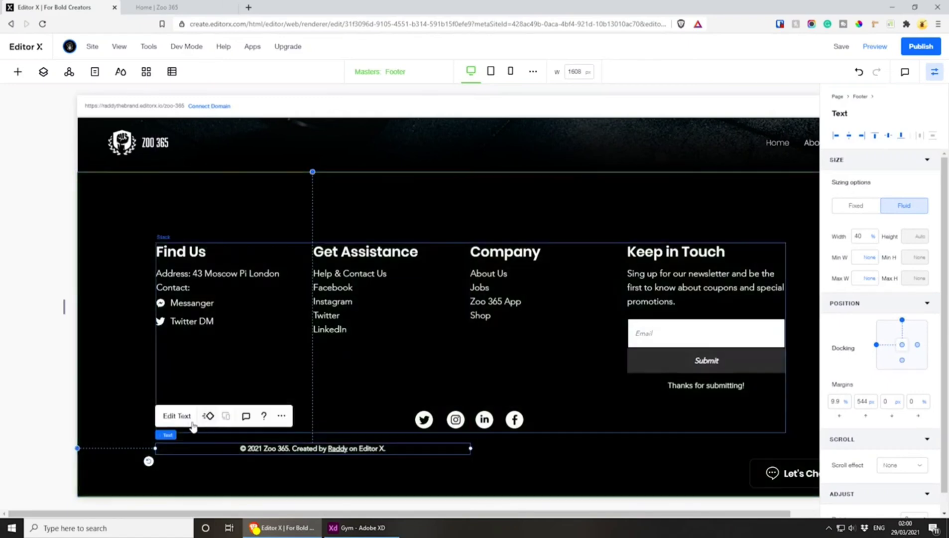
Left-align the copyright text in the footer
click(177, 416)
click(182, 418)
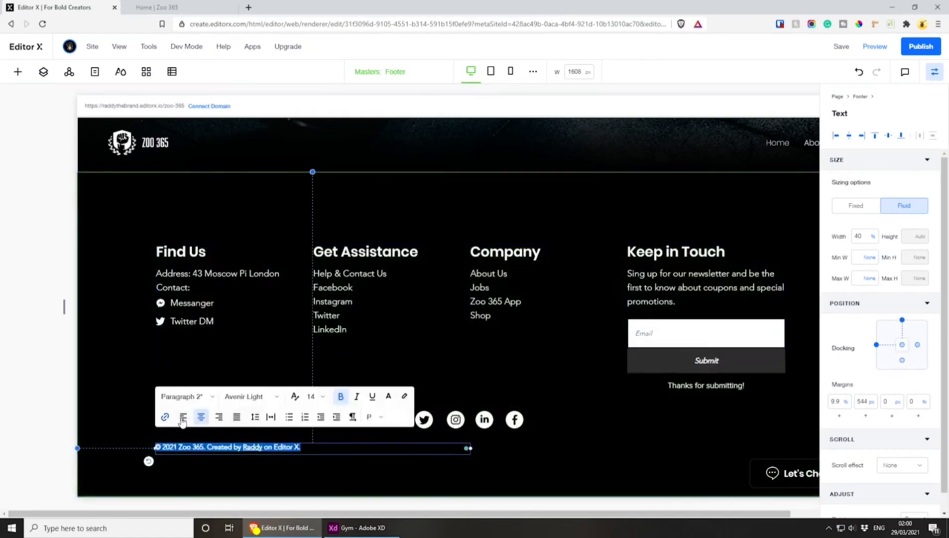
click(494, 473)
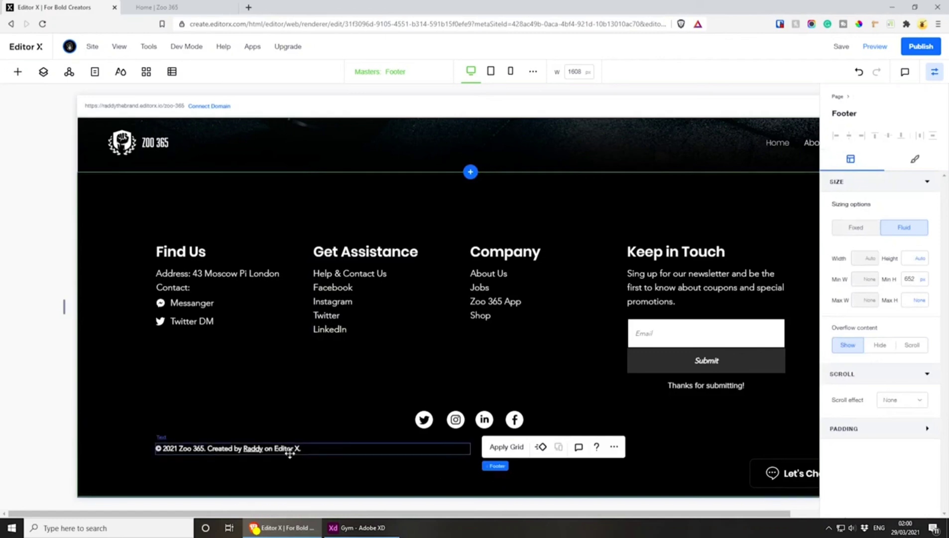
Switch to Adobe XD and group the shapes of the faded fist logo in the footer's background
mouse_move(361, 528)
click(362, 473)
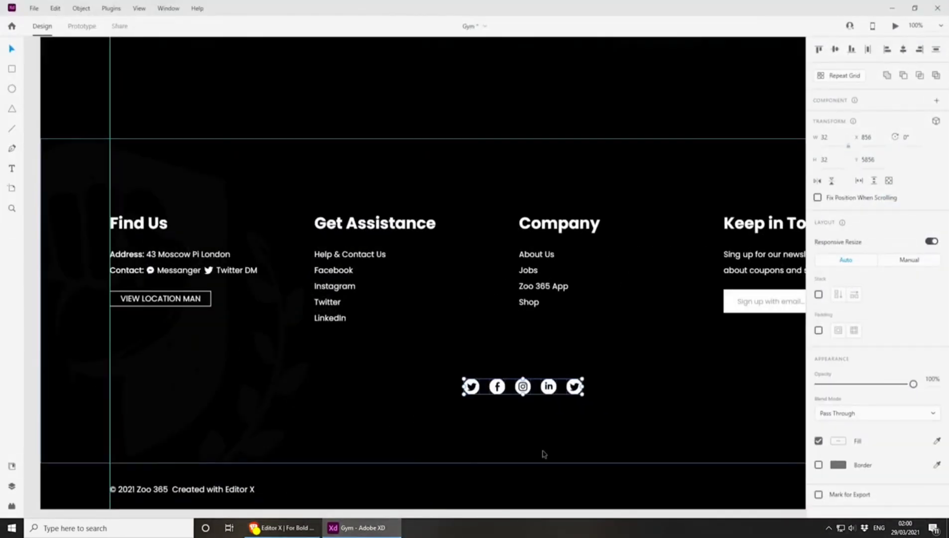
click(544, 452)
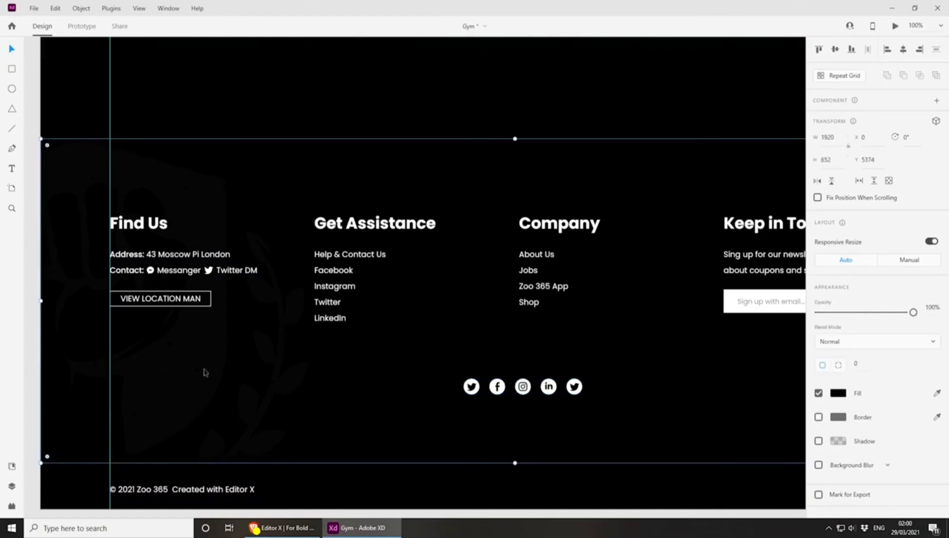
click(345, 528)
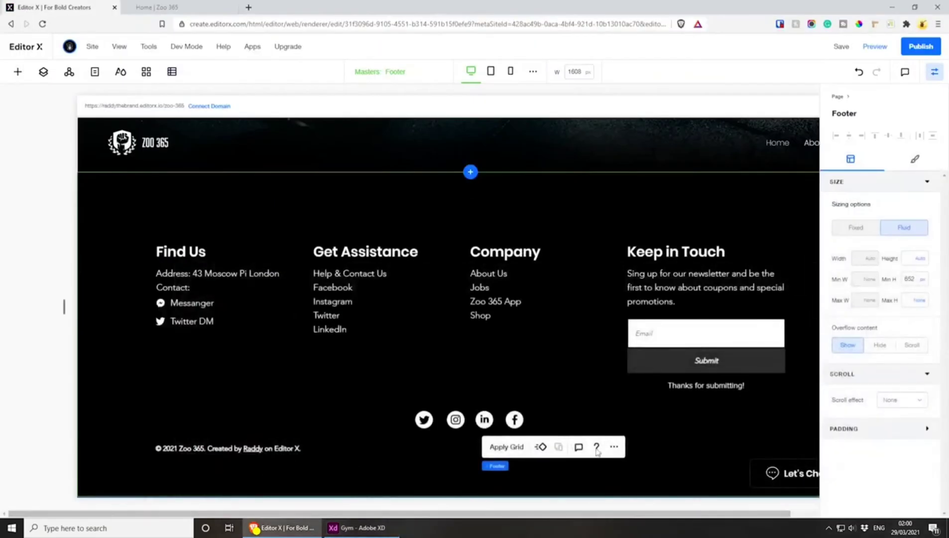
click(356, 527)
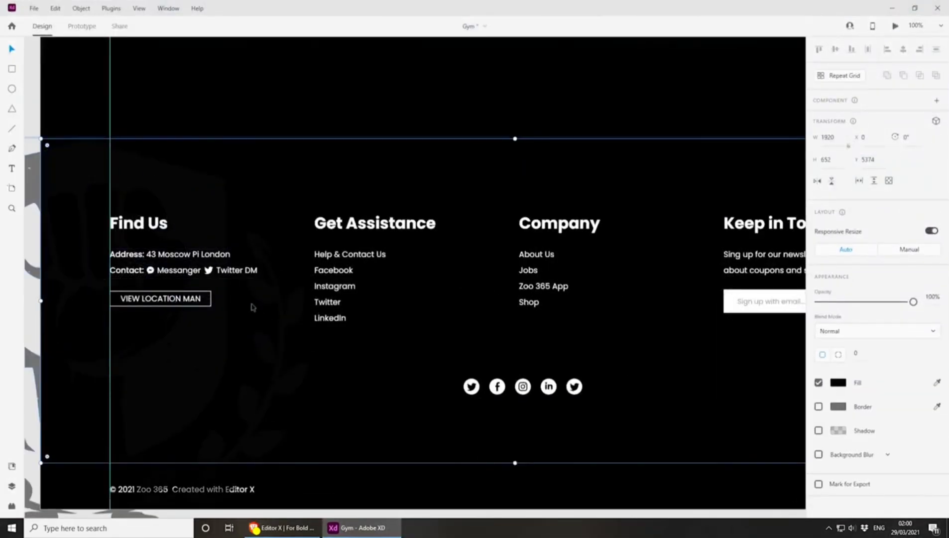
click(213, 332)
shift+click(268, 342)
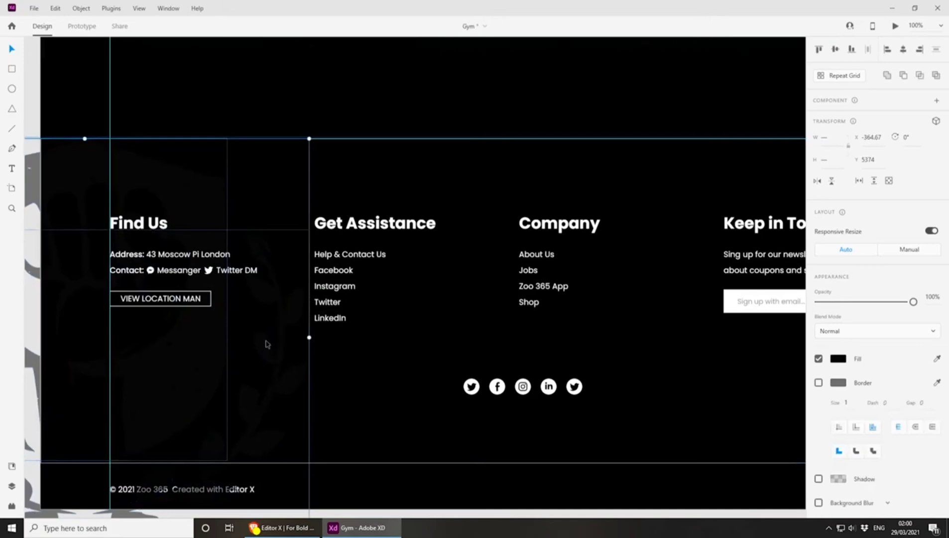
key(ctrl+g)
Export the grouped footer logo to the Desktop as an optimized SVG with embedded images
click(34, 8)
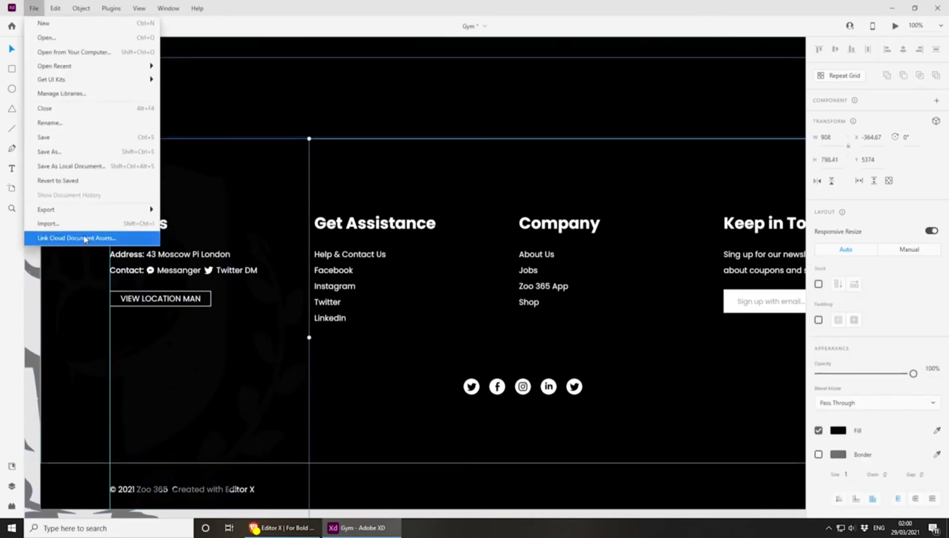
mouse_move(98, 209)
click(200, 223)
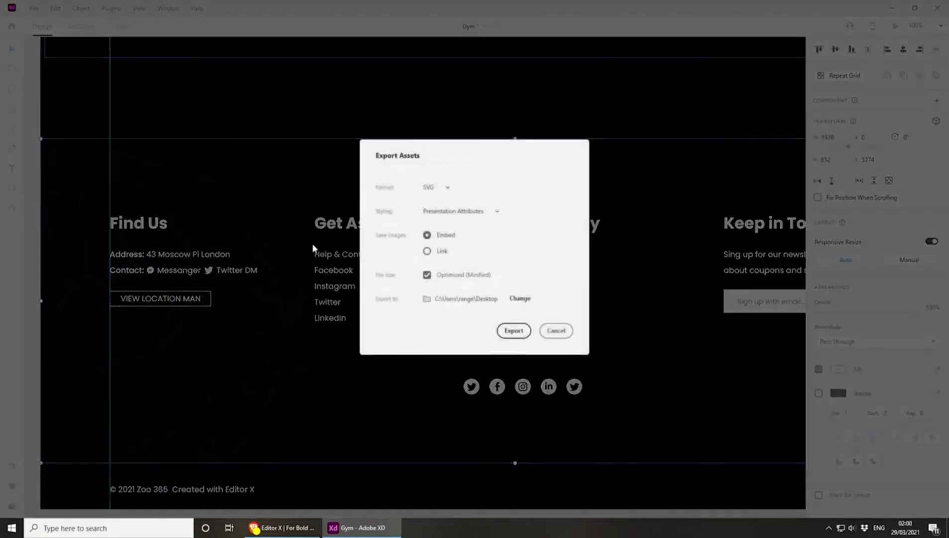
click(514, 330)
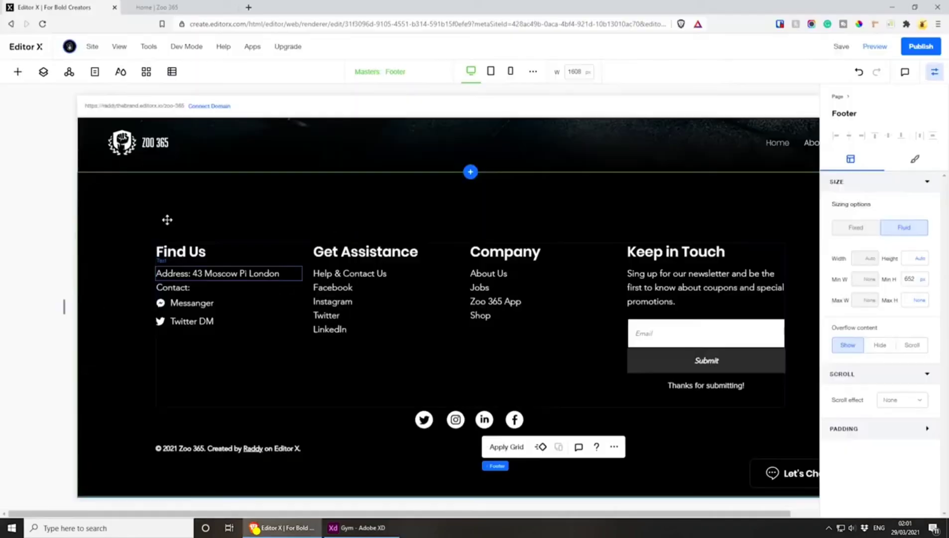
Switch back to Editor X, add a basic shape to the footer and replace it with the uploaded footer-logo.svg
click(17, 72)
drag(125, 367, 475, 344)
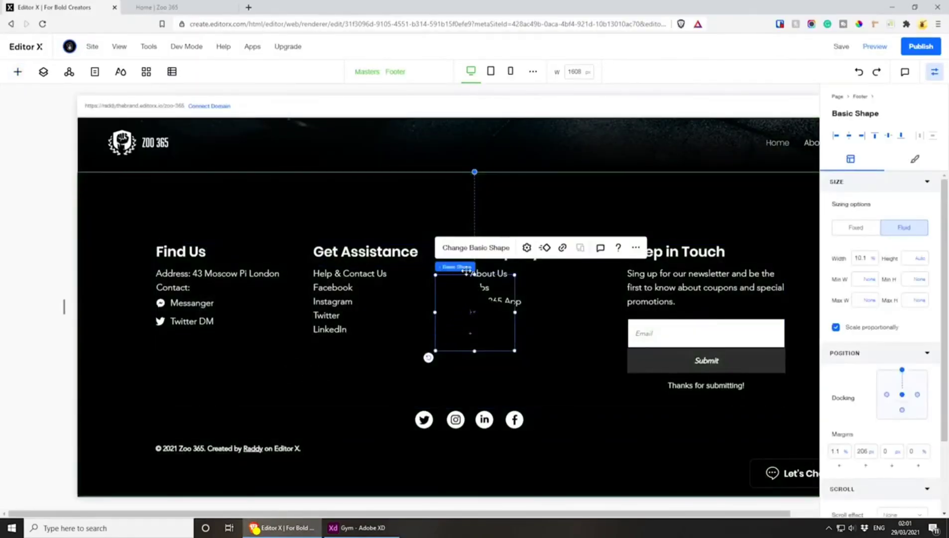
click(451, 249)
click(119, 105)
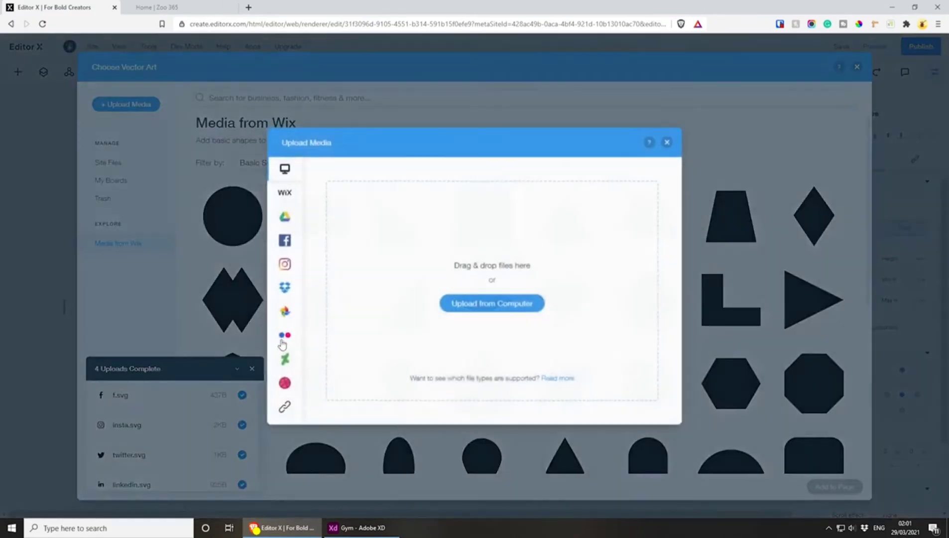
drag(946, 150, 503, 207)
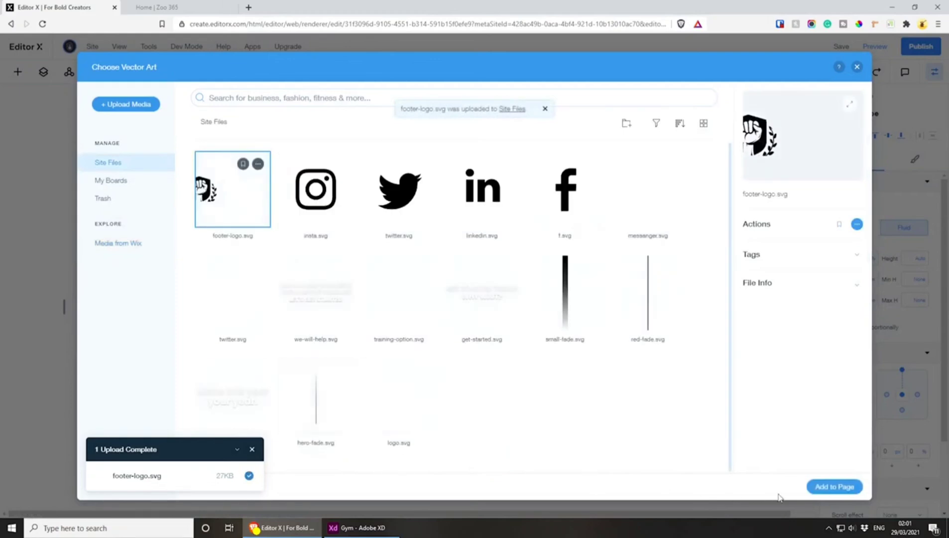
click(846, 487)
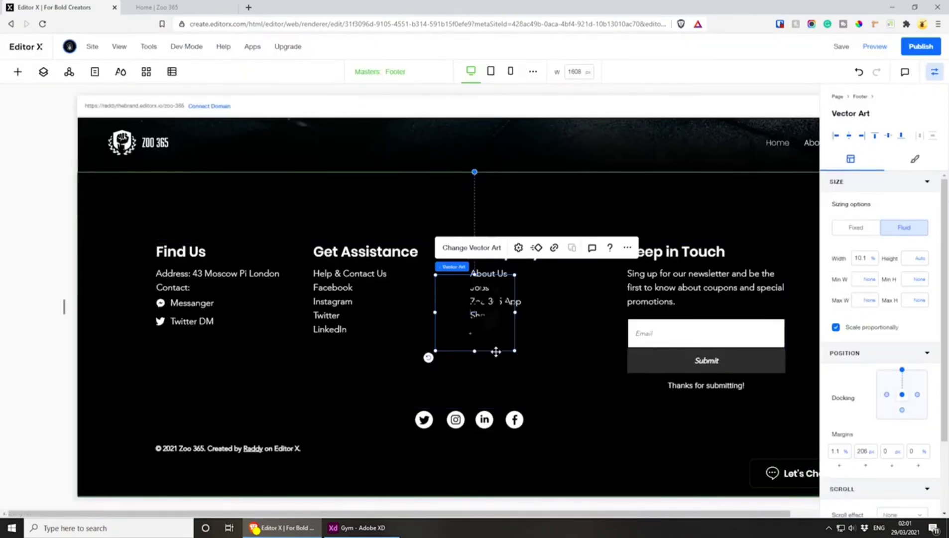
Enlarge the fist logo to about 51.4% width and place it partly off the footer's left edge, with a left margin of about -21%
drag(514, 351, 657, 432)
drag(611, 409, 148, 328)
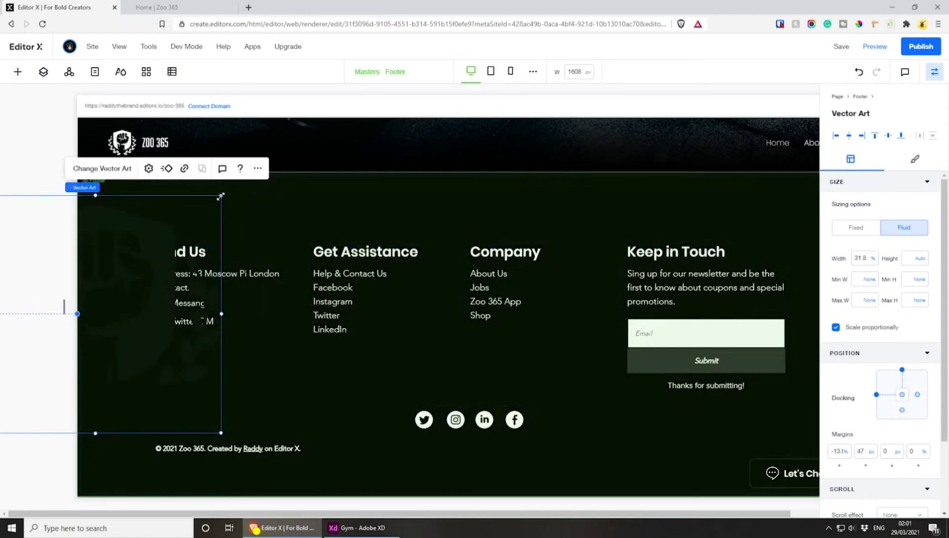
drag(220, 195, 282, 135)
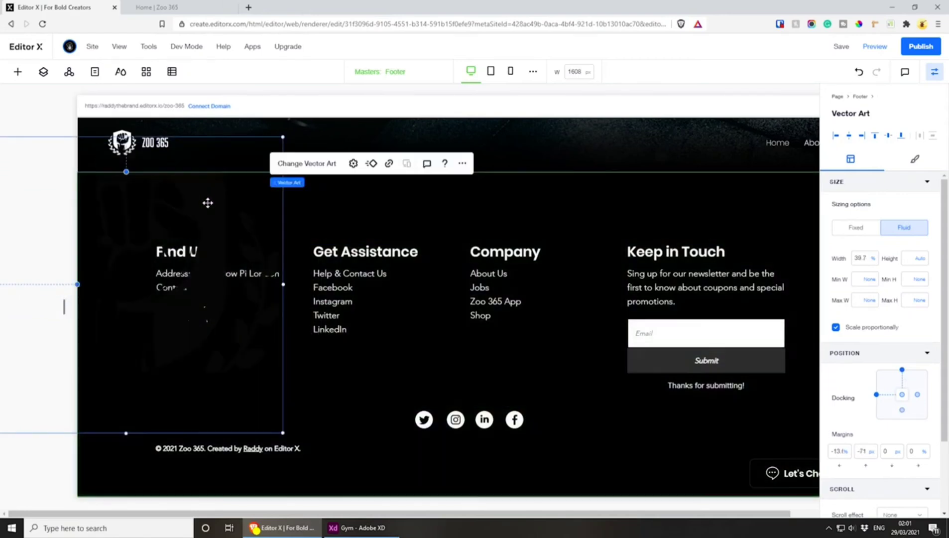
drag(207, 203, 192, 323)
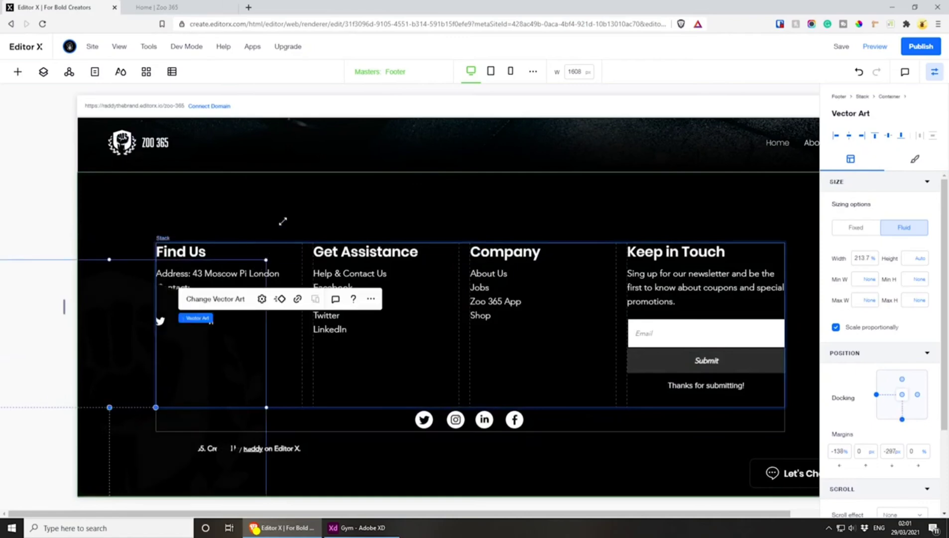
drag(283, 220, 351, 168)
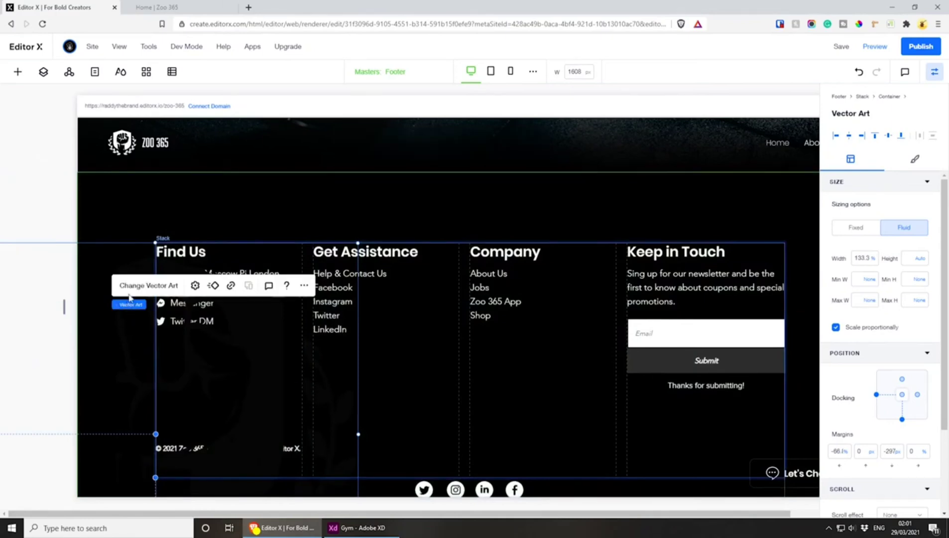
drag(138, 344, 135, 261)
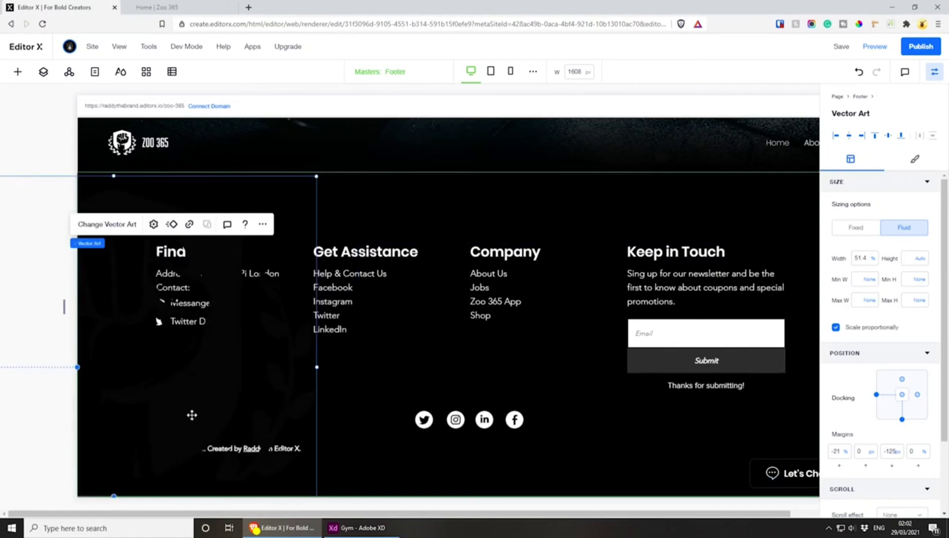
drag(192, 414, 158, 385)
key(ctrl+z)
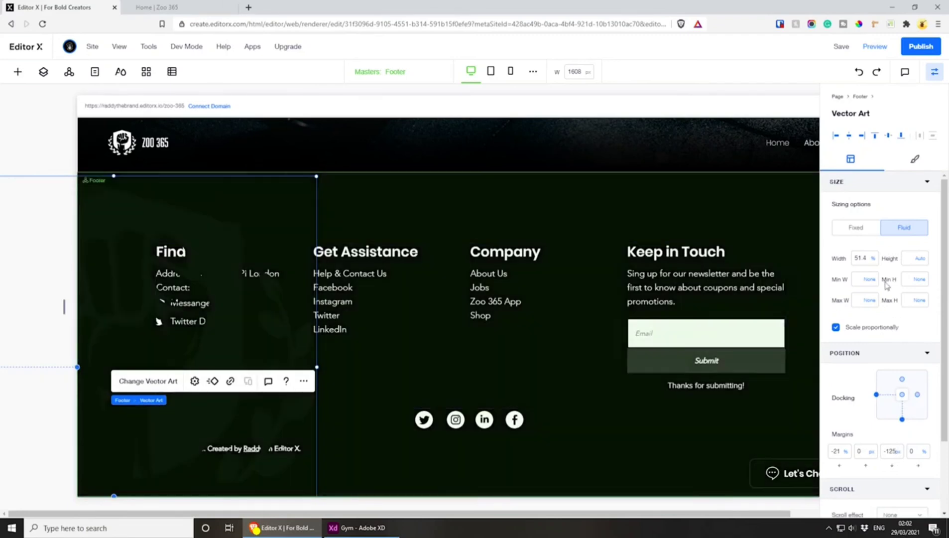
Set the fist logo's bottom margin to 0 px and dock it to the left and vertical centre of the footer
click(836, 451)
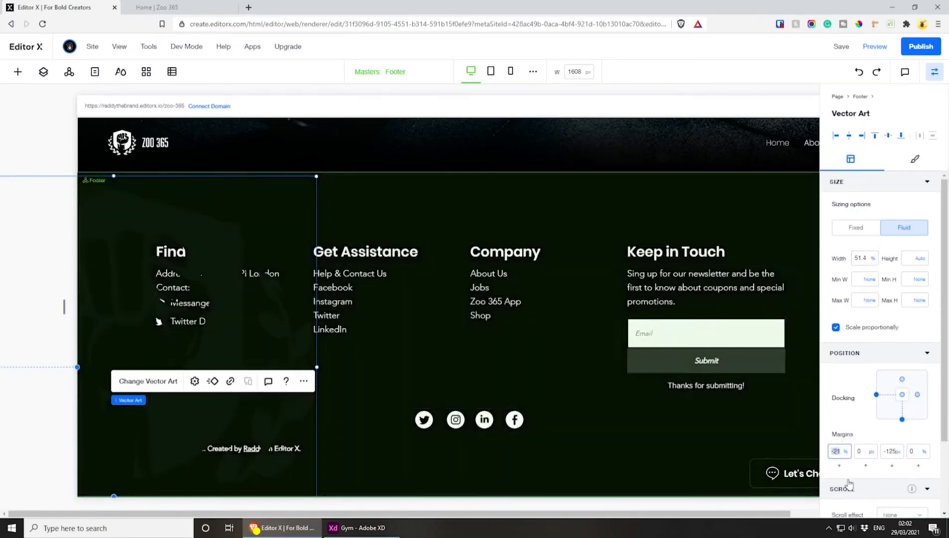
click(893, 451)
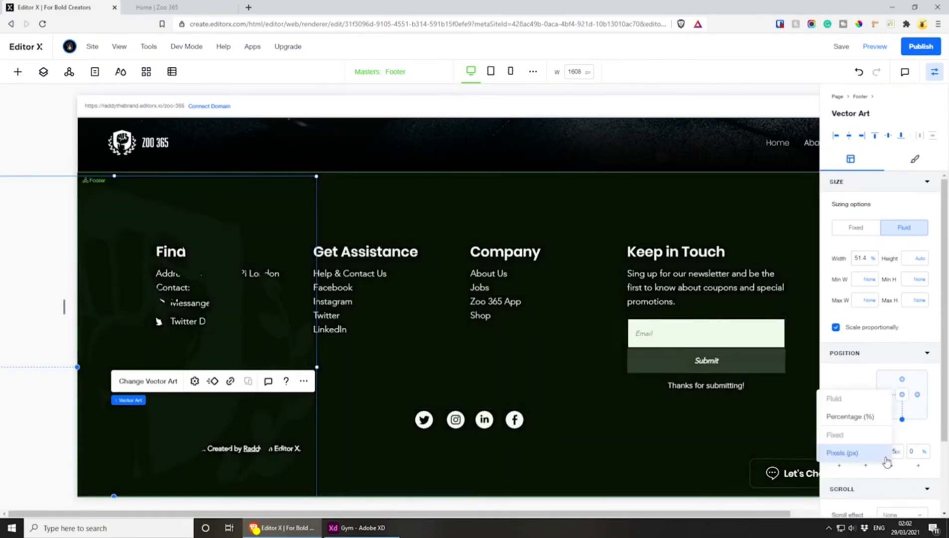
click(907, 484)
click(891, 453)
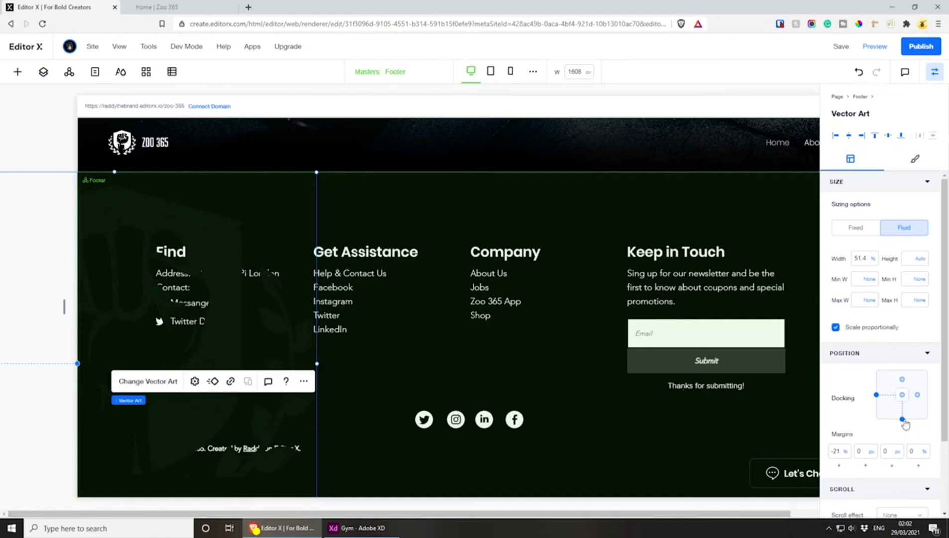
click(902, 420)
click(902, 394)
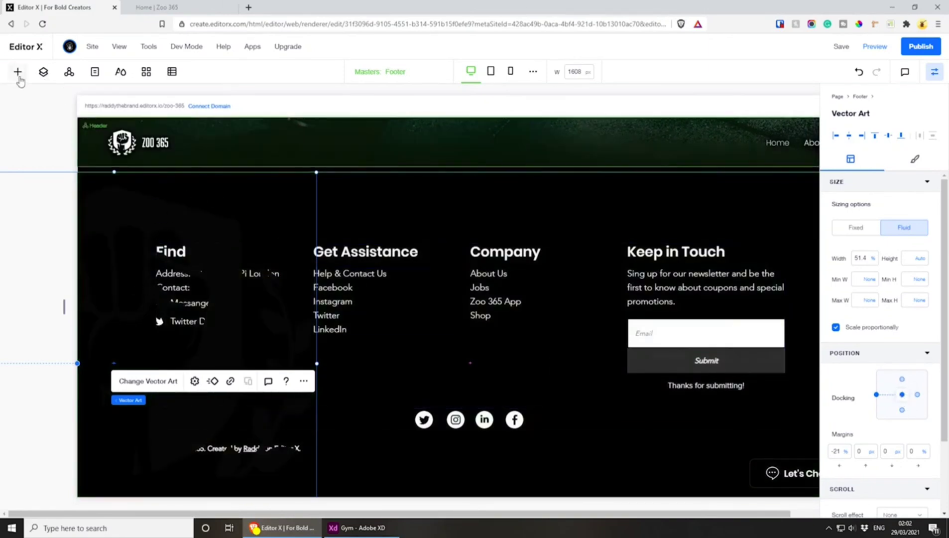
Reorder the footer's layers so the vector art logo sits last, behind the stack and the copyright text
click(43, 71)
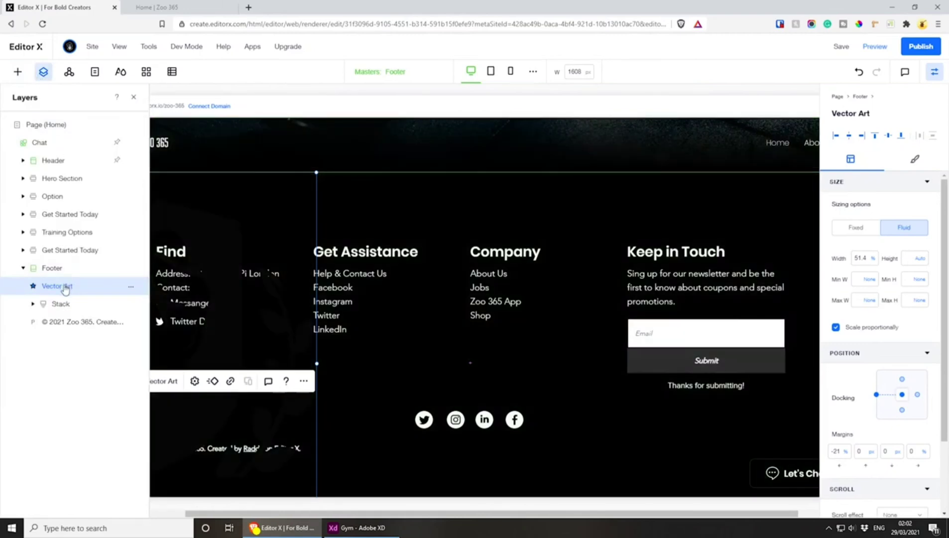
drag(65, 289, 68, 327)
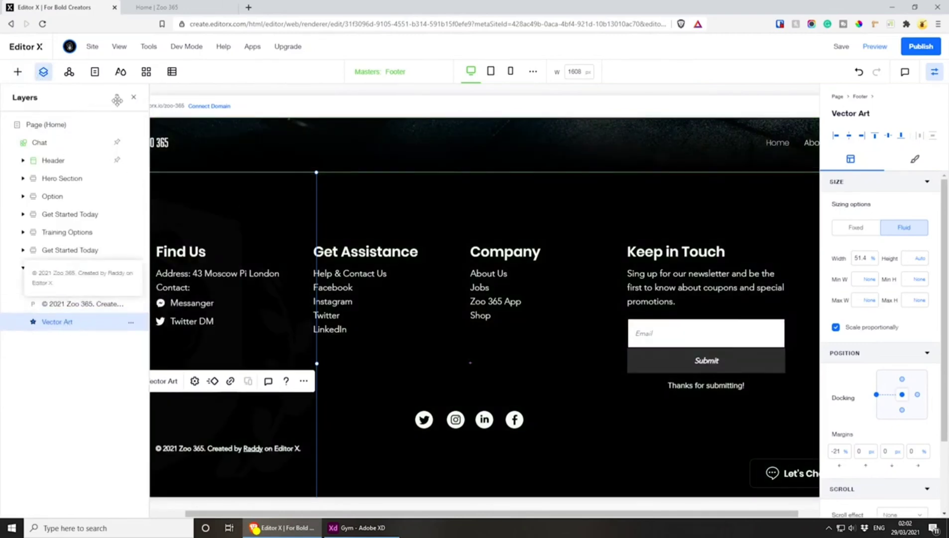
click(134, 98)
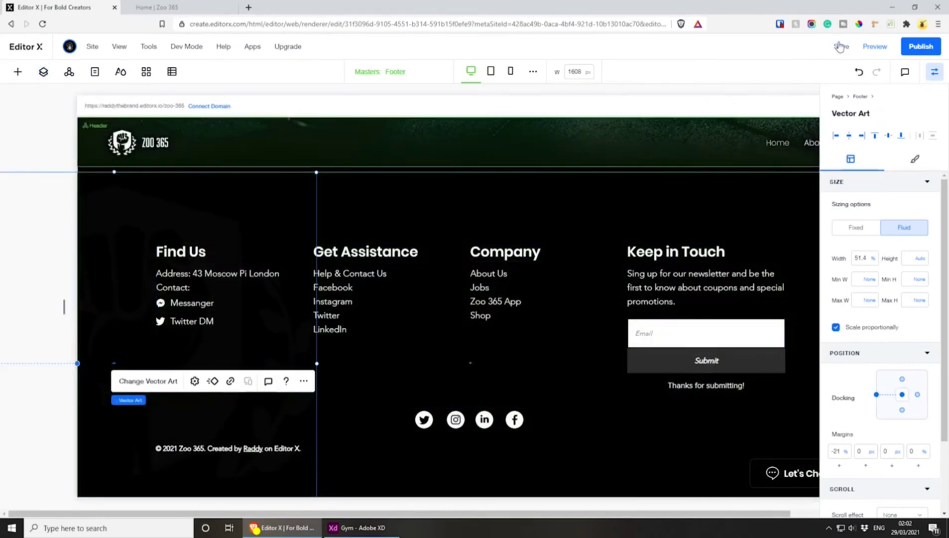
Save and publish the site, and check the footer on the reloaded live page
click(841, 46)
click(918, 48)
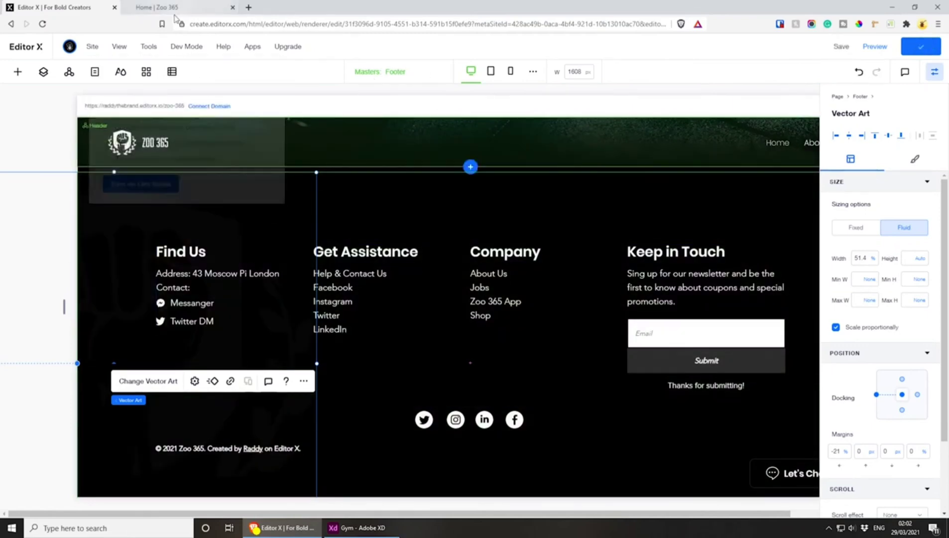
click(175, 8)
click(42, 23)
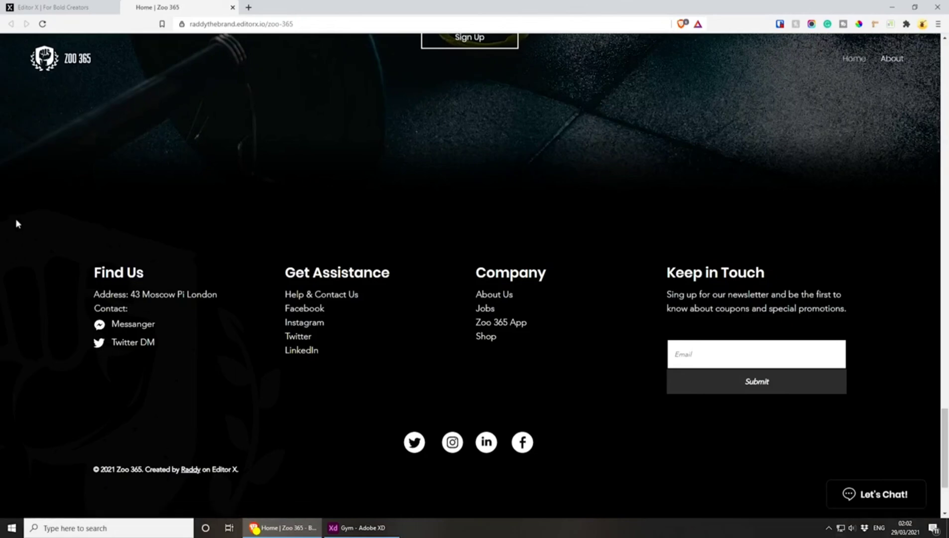
scroll(17, 234, down, 3)
scroll(20, 265, up, 3)
scroll(20, 265, down, 3)
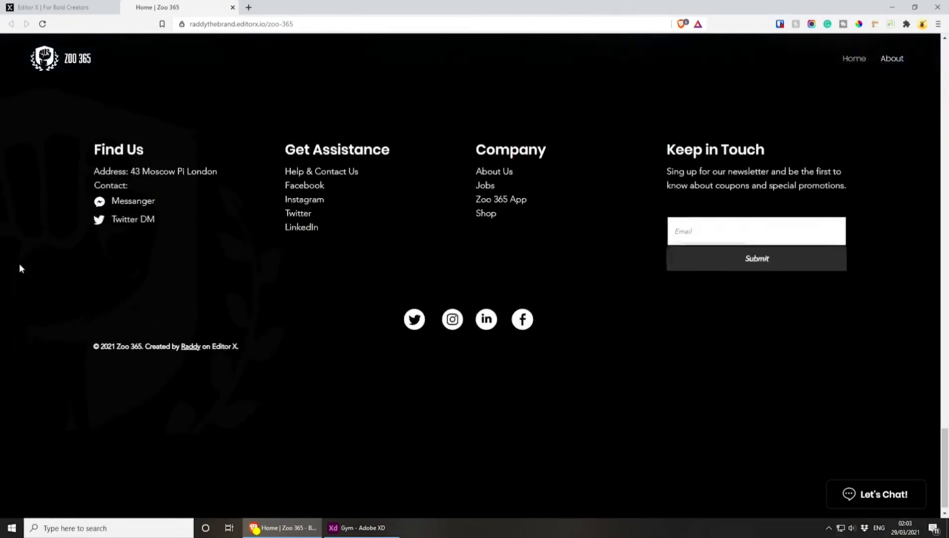
scroll(611, 482, up, 3)
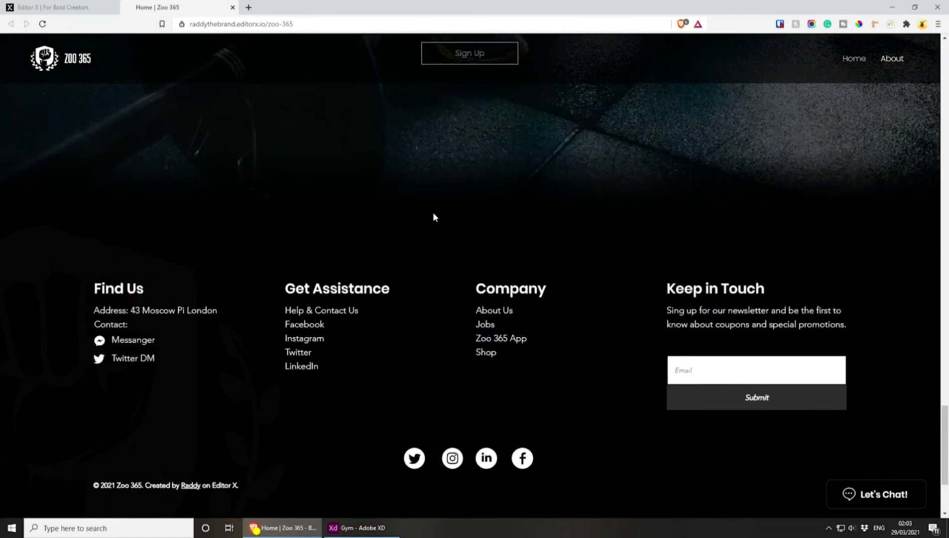
Return to the Editor X tab and move the faded fist logo lower in the footer, to a bottom margin of about -52 px
key(ctrl+shift+Tab)
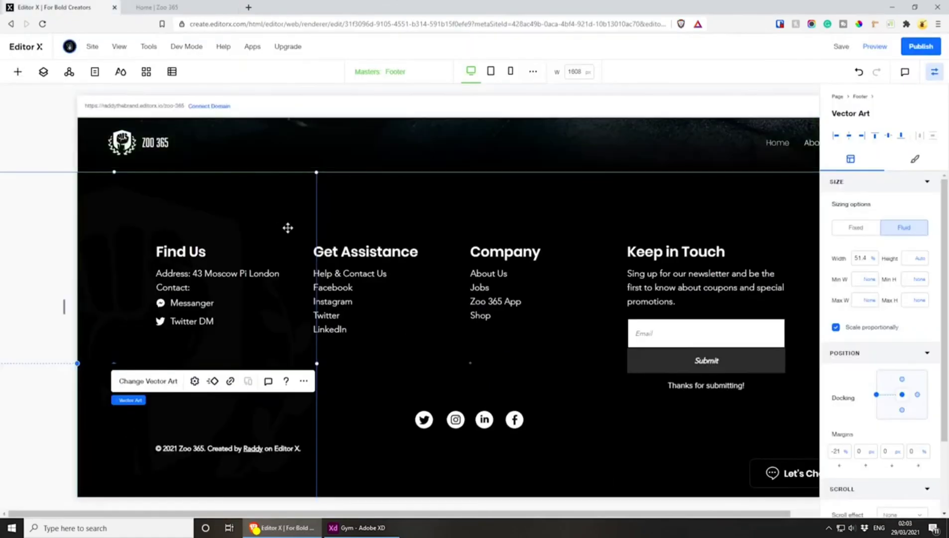
click(413, 194)
drag(129, 204, 131, 229)
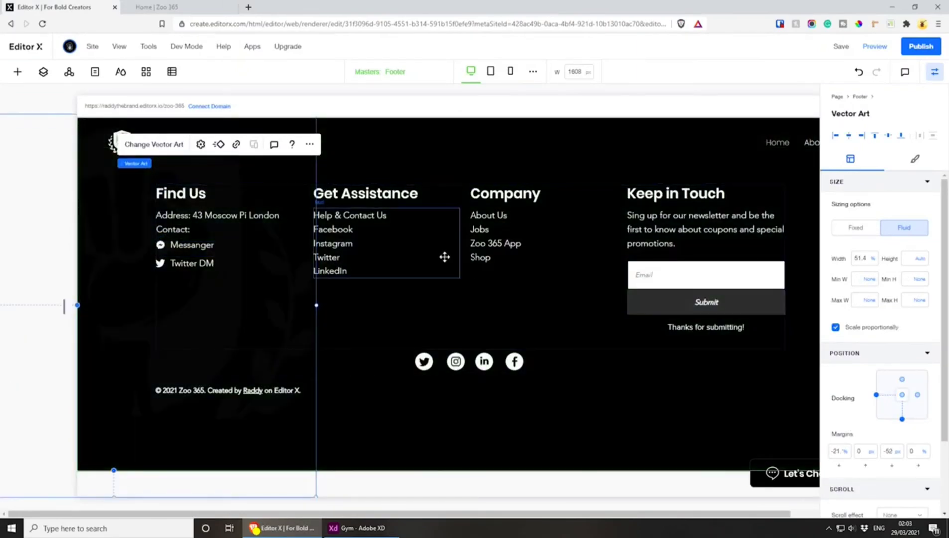
Try to move the footer's column stack and copyright text lower, and undo the moves
click(393, 336)
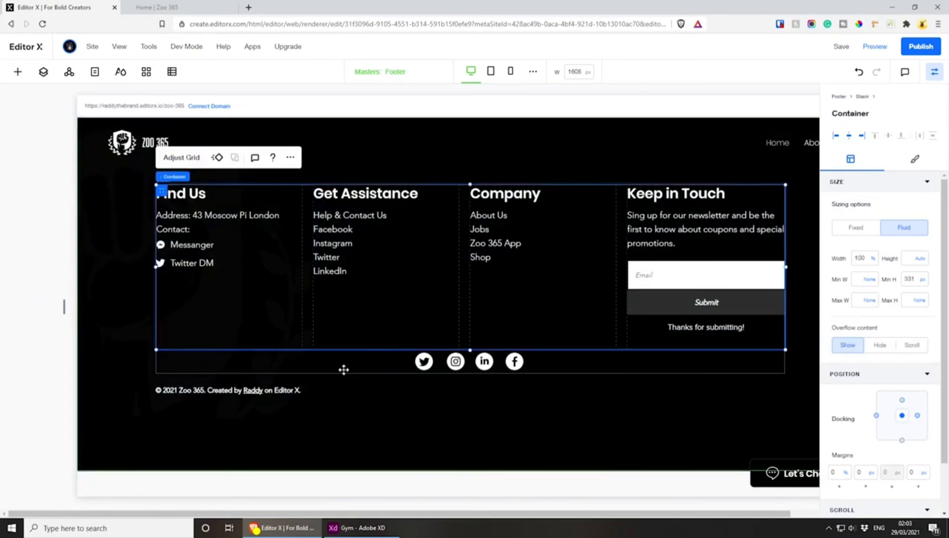
shift+click(290, 391)
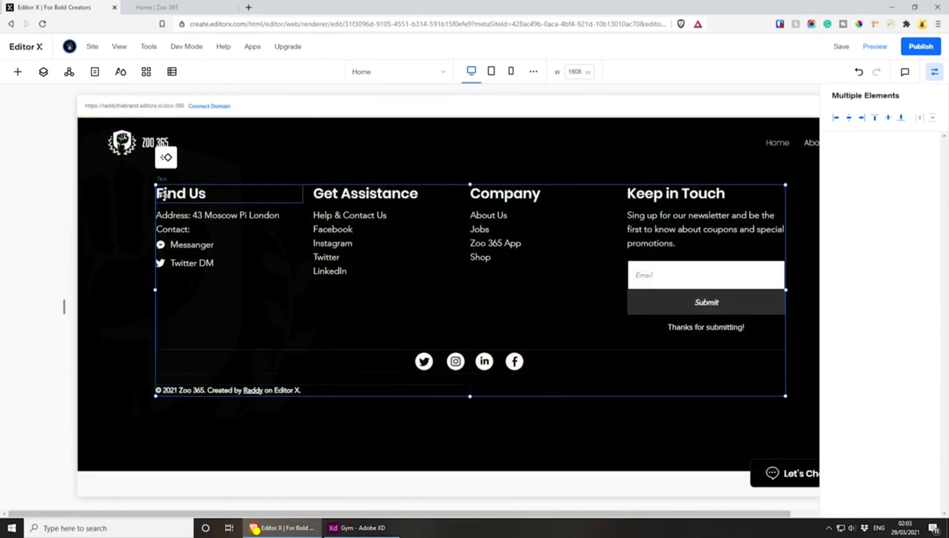
drag(157, 194, 155, 221)
key(ctrl+z)
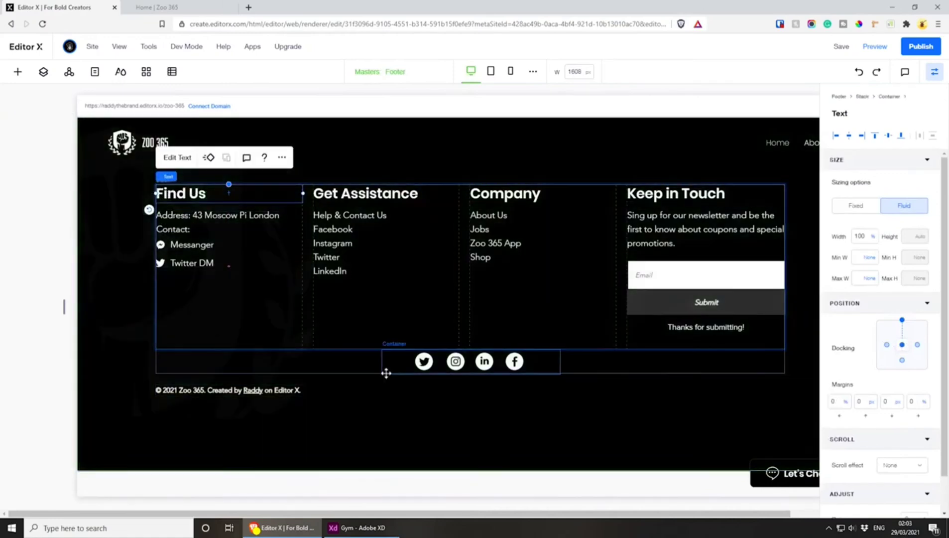
click(177, 179)
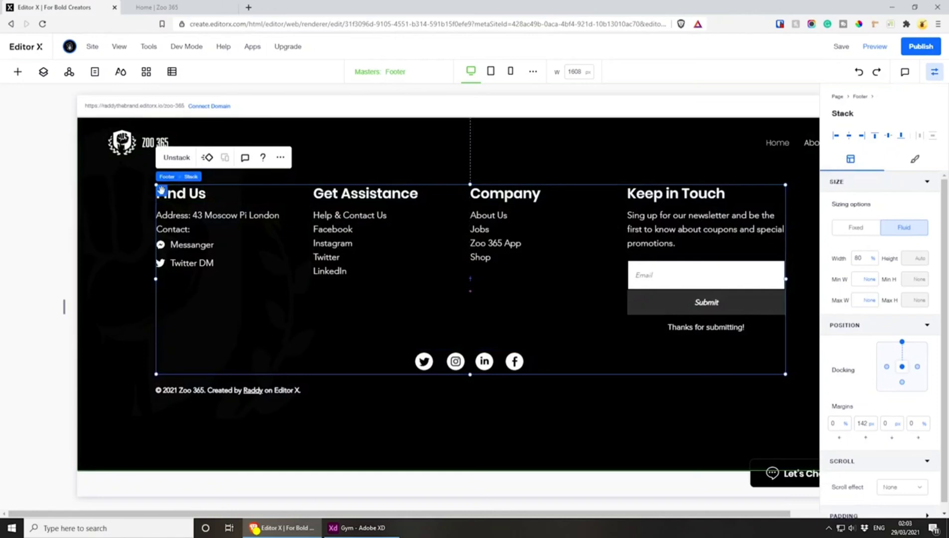
drag(161, 190, 162, 211)
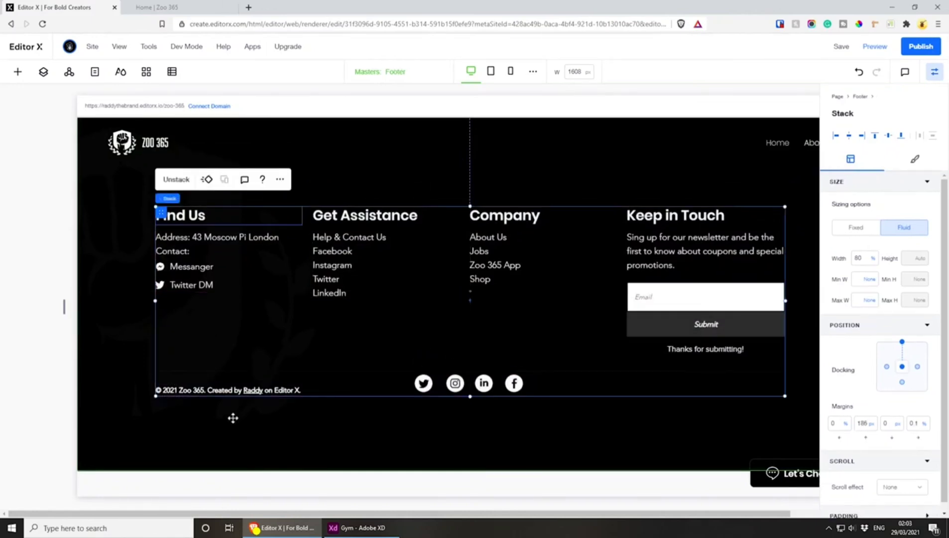
key(ctrl+z)
Combine the footer's column stack and the copyright text into a single stack
shift+click(227, 392)
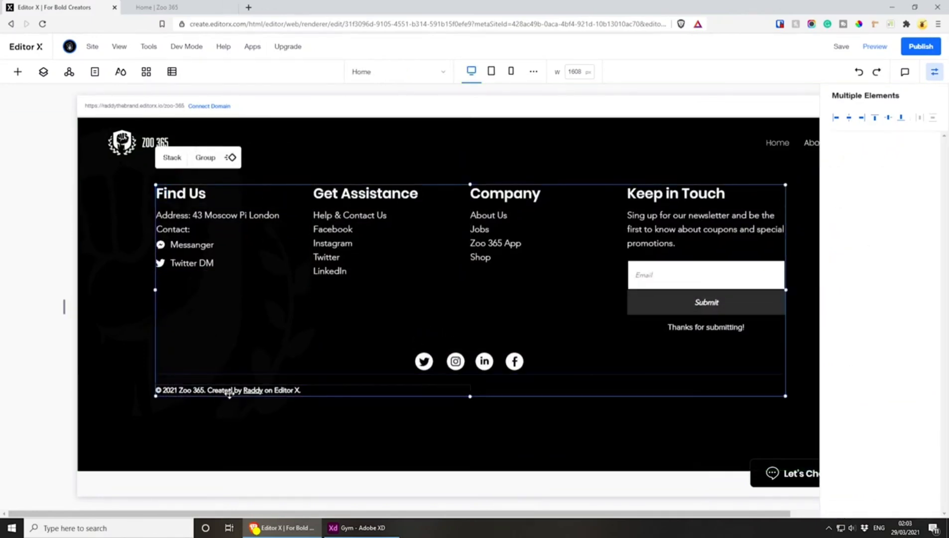
click(171, 157)
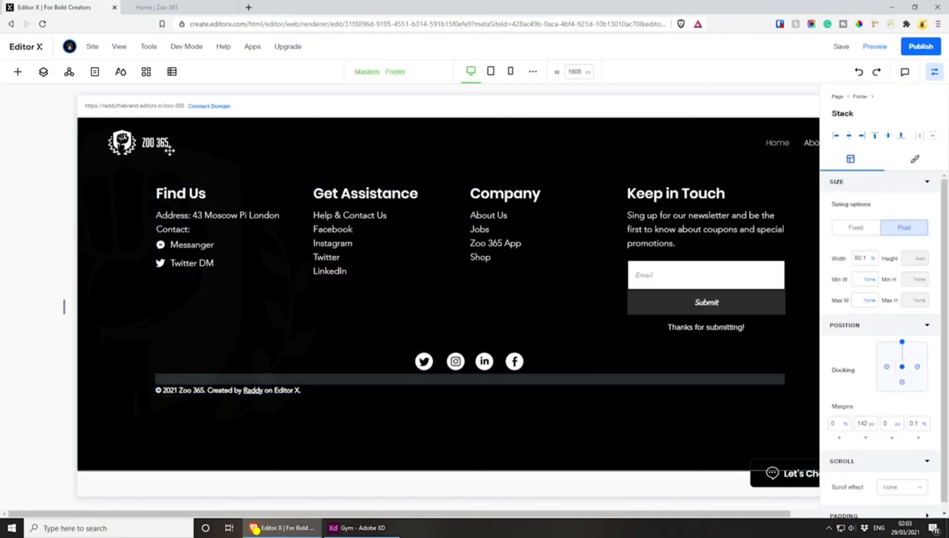
drag(160, 191, 160, 192)
click(161, 192)
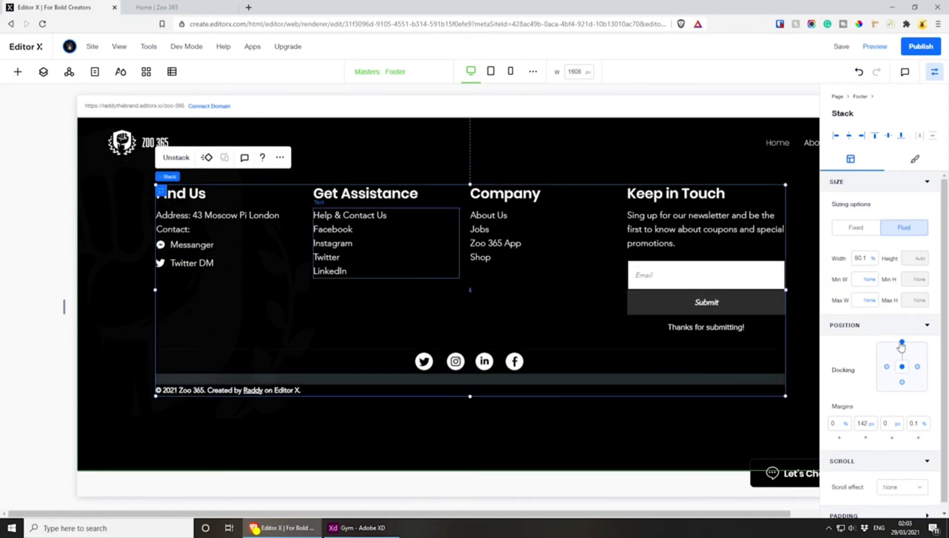
Dock the combined stack to the vertical centre of the footer and set its top margin to 0 px and right margin to 0%
click(902, 367)
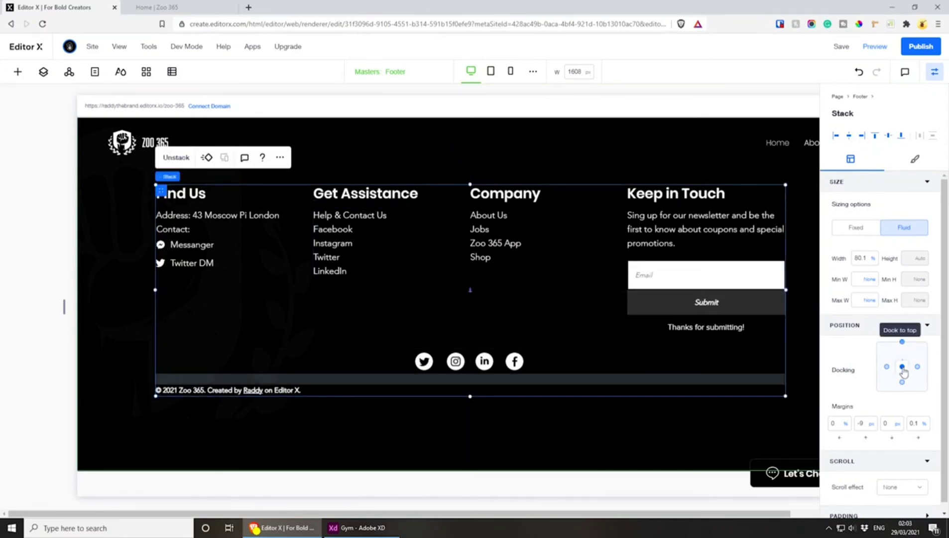
click(865, 427)
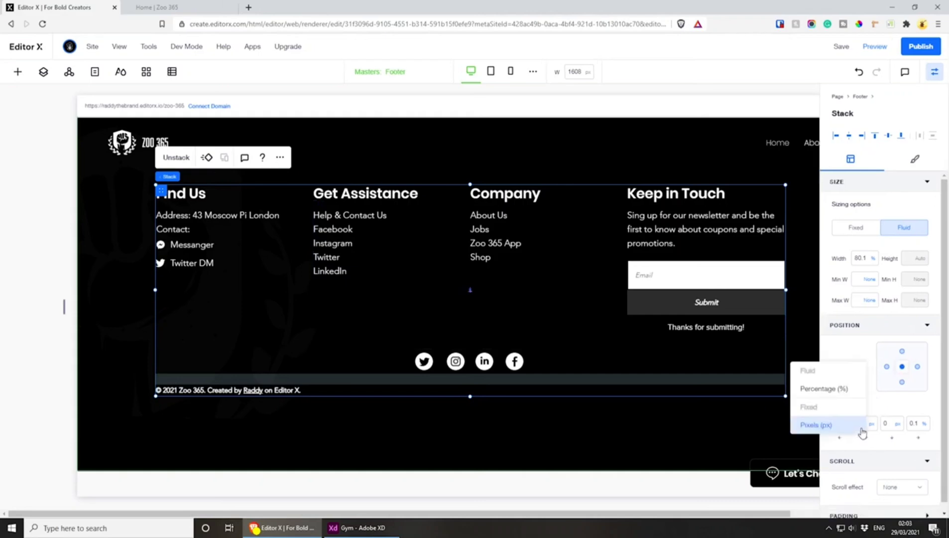
click(860, 423)
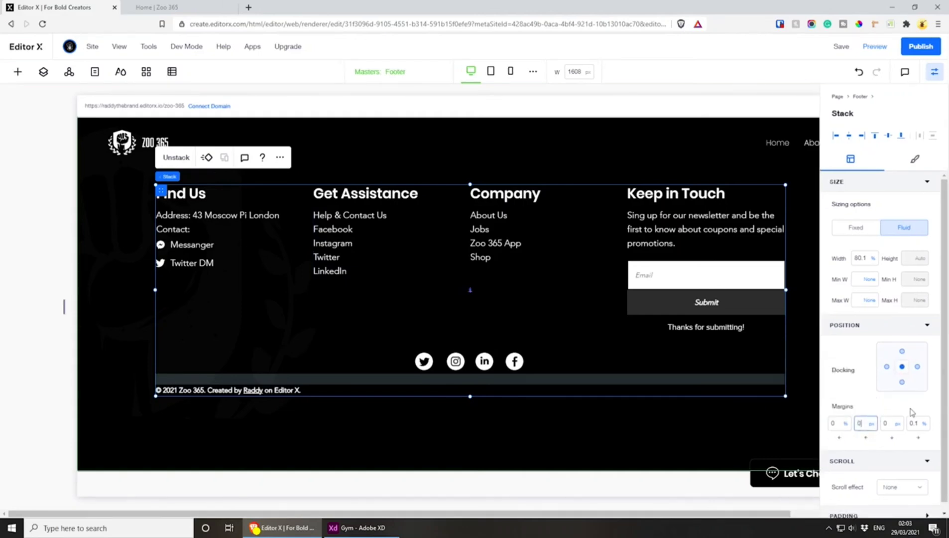
double_click(913, 423)
text(0)
click(898, 404)
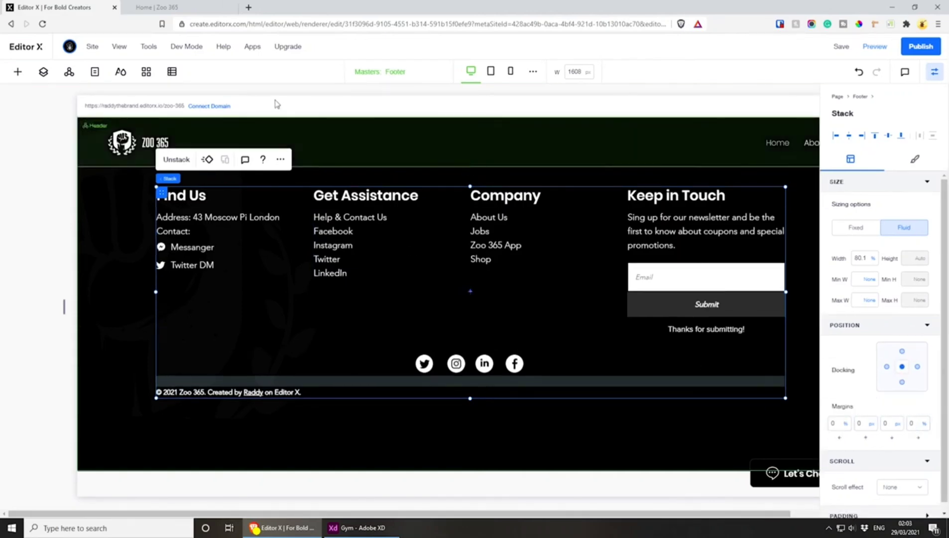
Dock the faded fist logo to the footer's vertical centre and set its bottom margin to 0 px
click(97, 331)
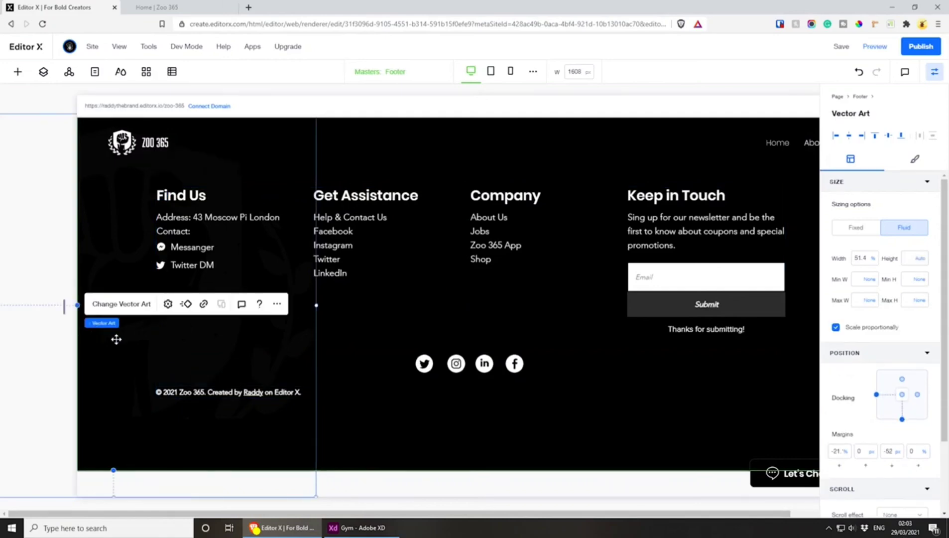
scroll(136, 364, up, 2)
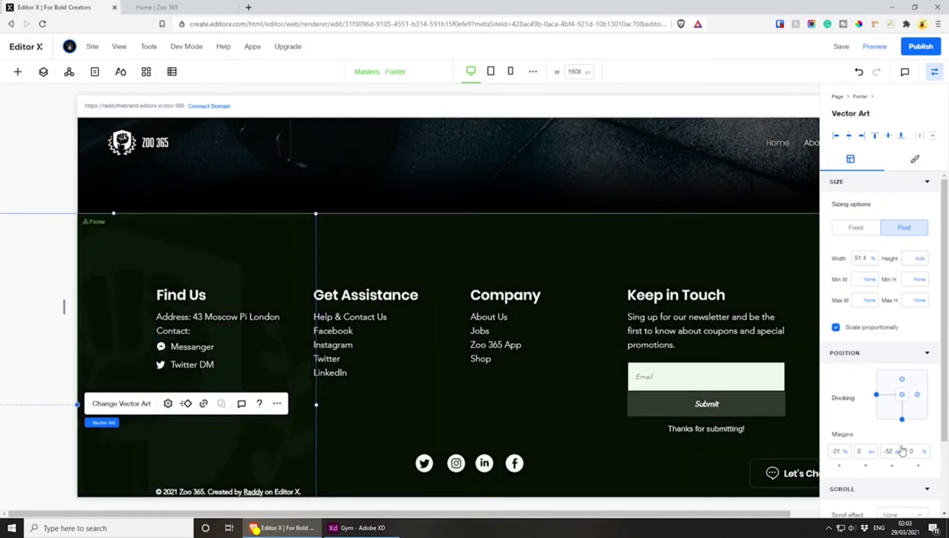
click(896, 416)
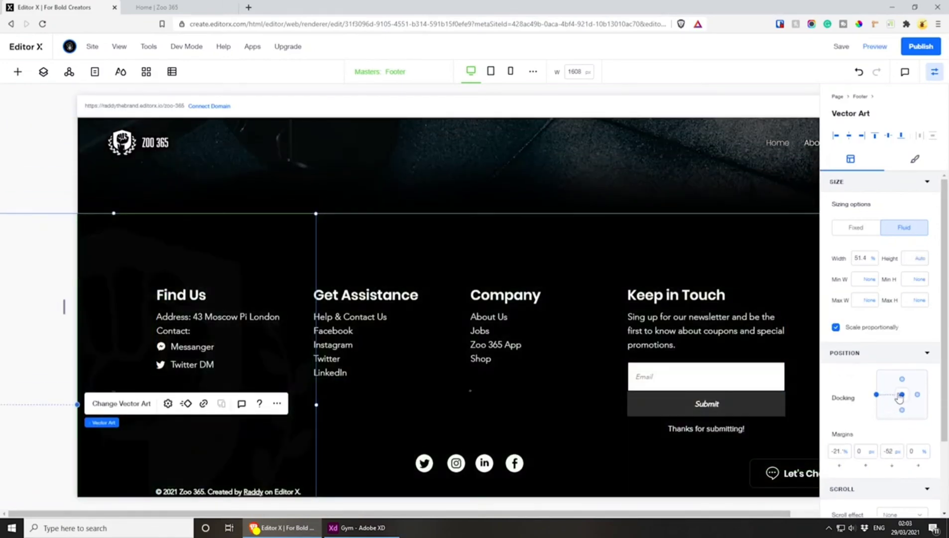
click(881, 453)
text(0)
key(Return)
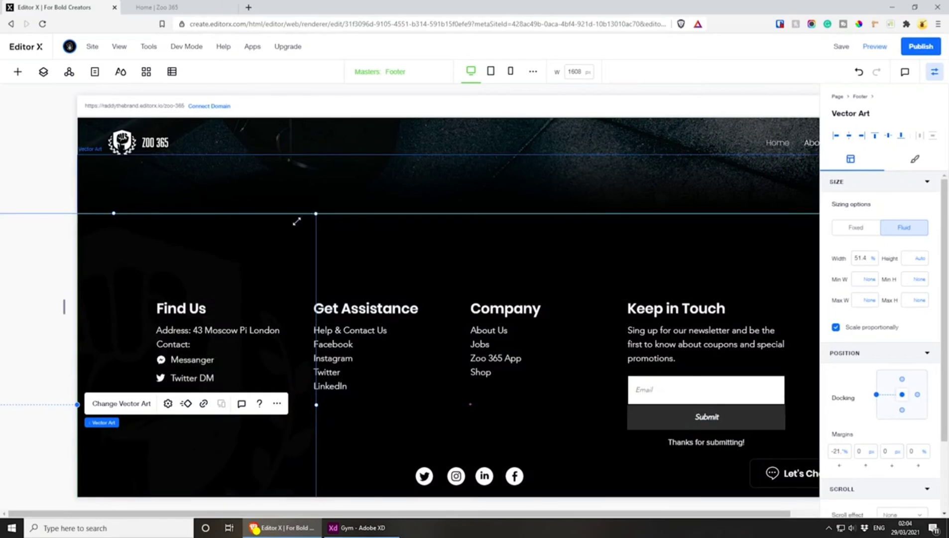
Shrink the faded fist logo to about 46.6% width and re-dock it to the footer's vertical centre with a 0 px top margin
drag(297, 221, 106, 286)
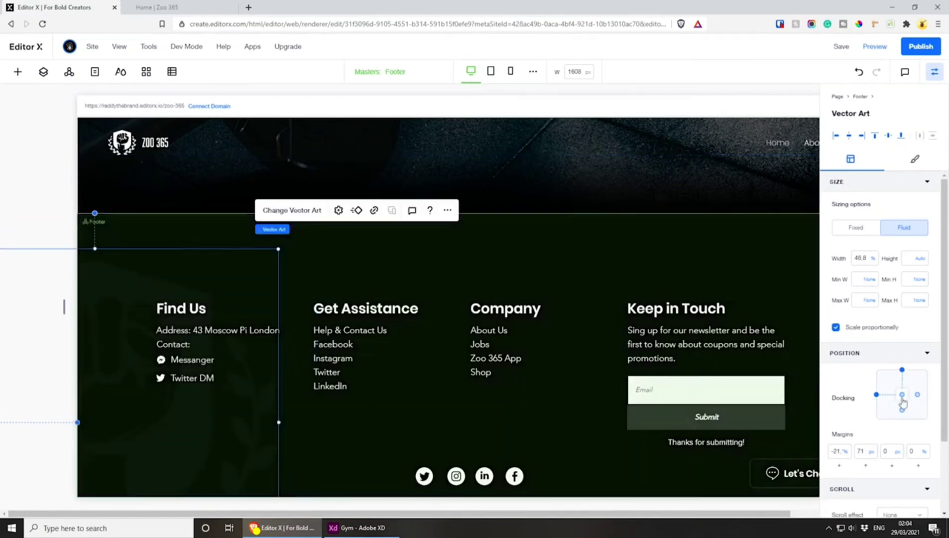
click(902, 370)
text(0)
key(Return)
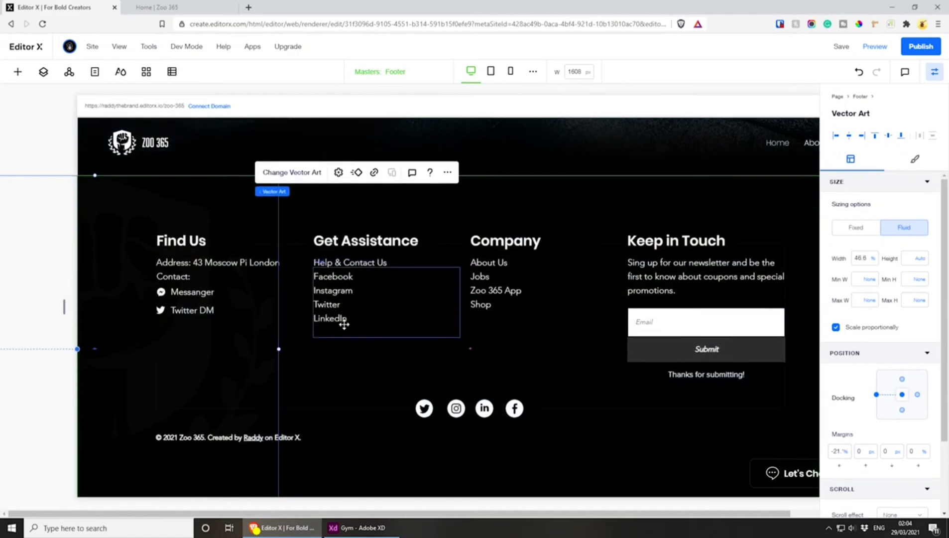
click(307, 449)
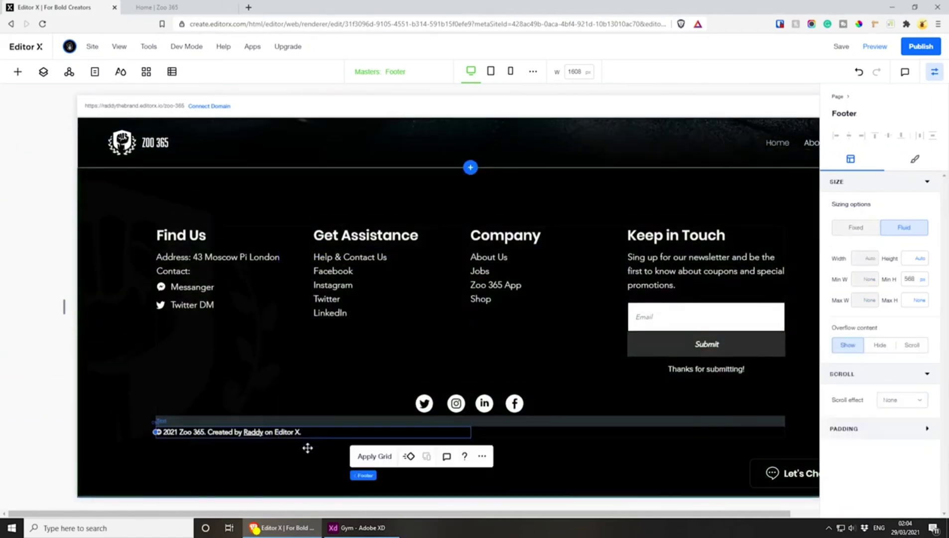
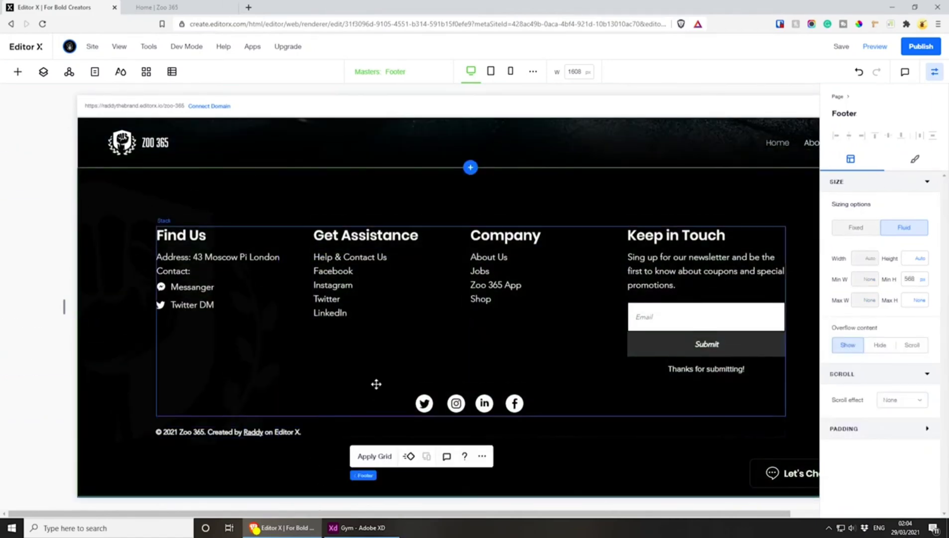
Save the site and reload the live page to check the finished desktop footer
click(836, 50)
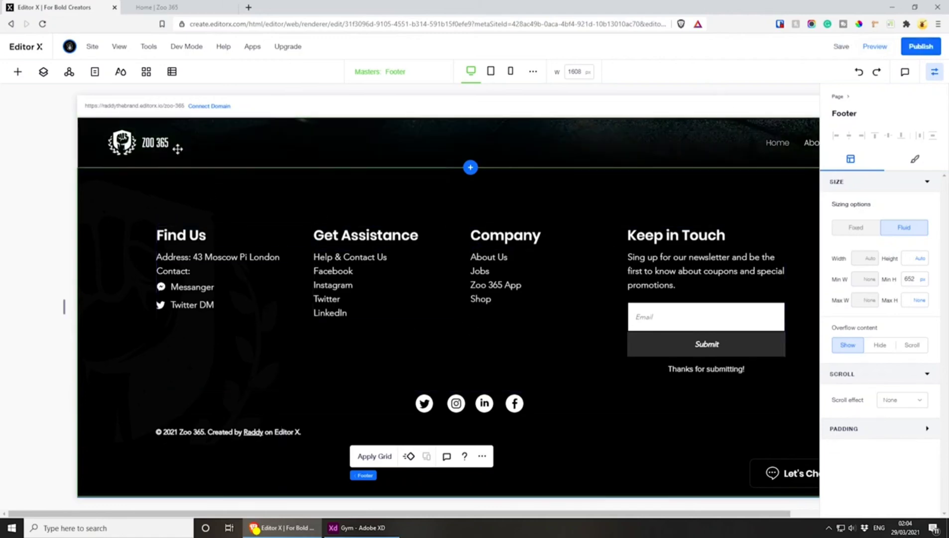
click(159, 7)
key(F5)
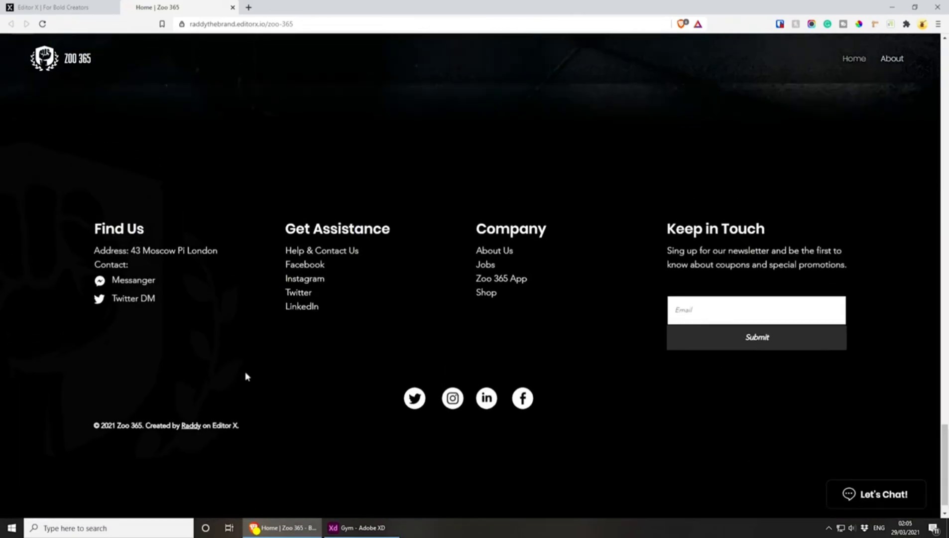
scroll(244, 371, up, 1)
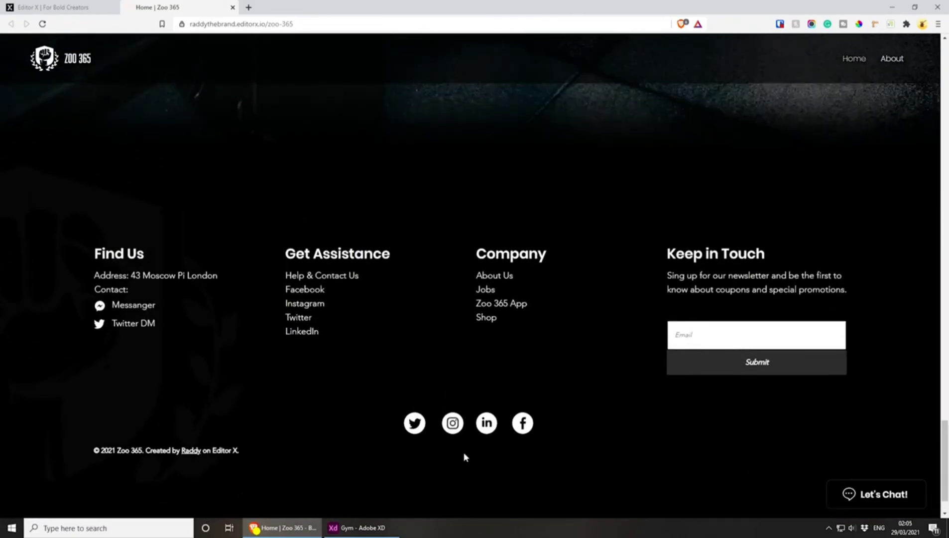
Return to the editor and, at the tablet breakpoint, rearrange the footer's four-column container into a 1x4 grid
click(40, 6)
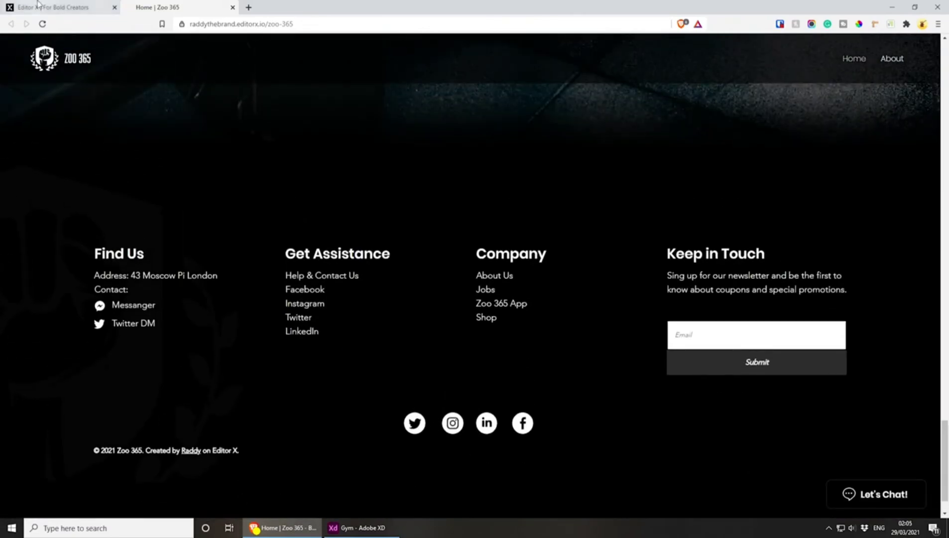
click(491, 72)
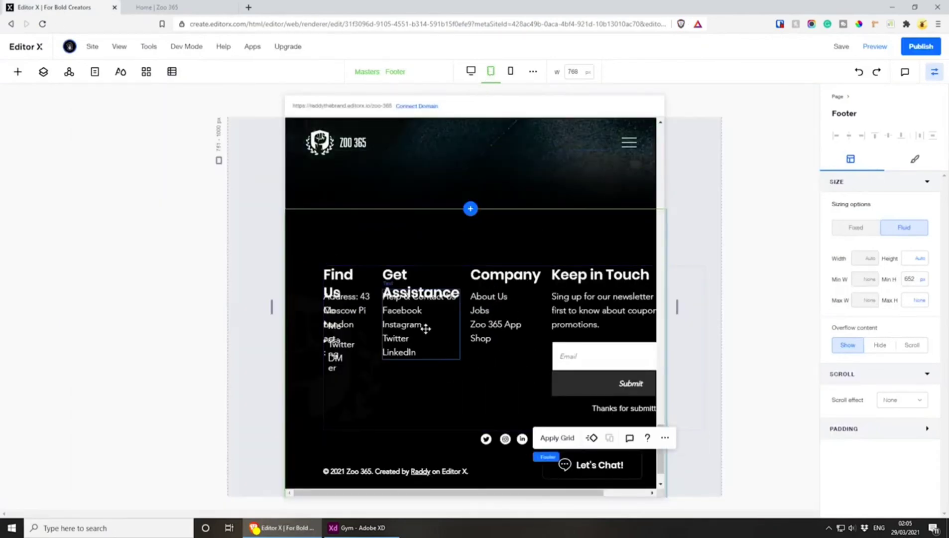
click(421, 387)
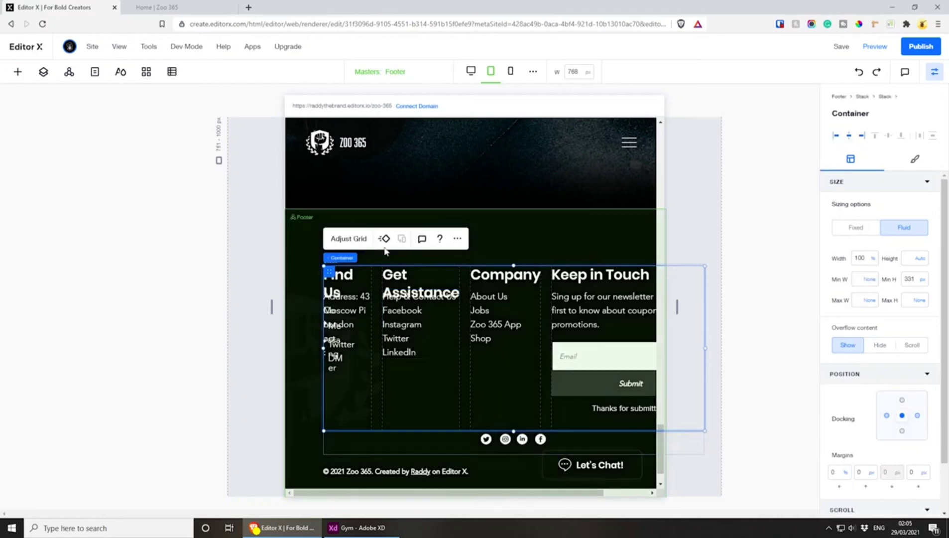
click(361, 240)
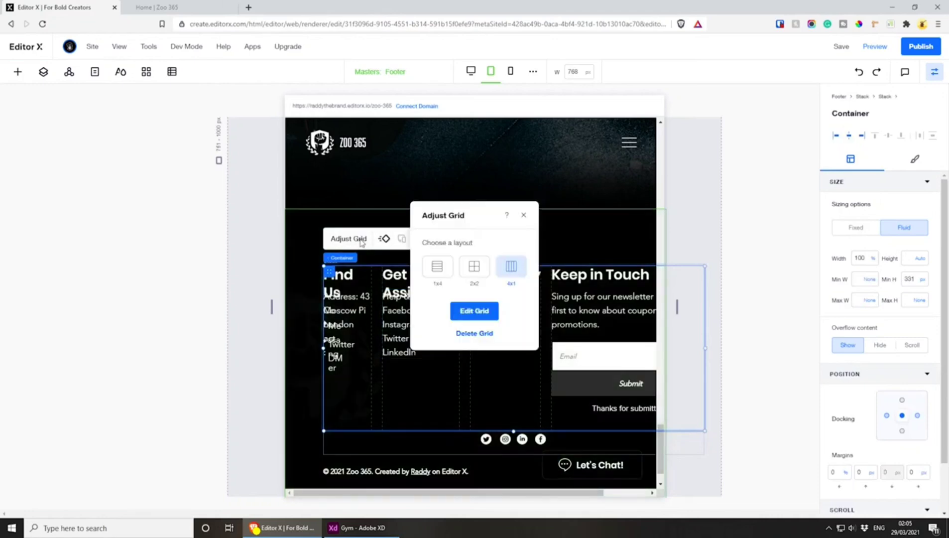
click(437, 268)
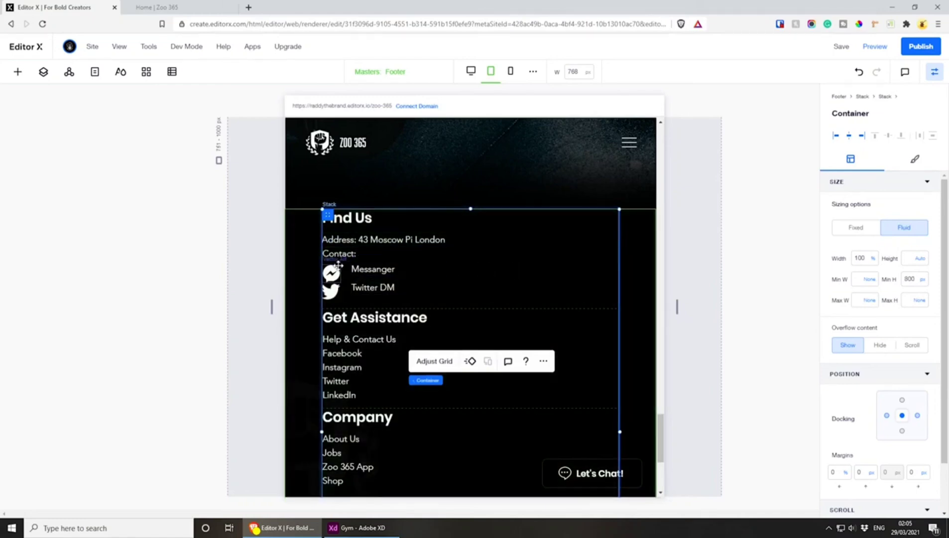
Shrink the Messanger and Twitter icons under Find Us and move their text labels close beside them
scroll(345, 273, down, 4)
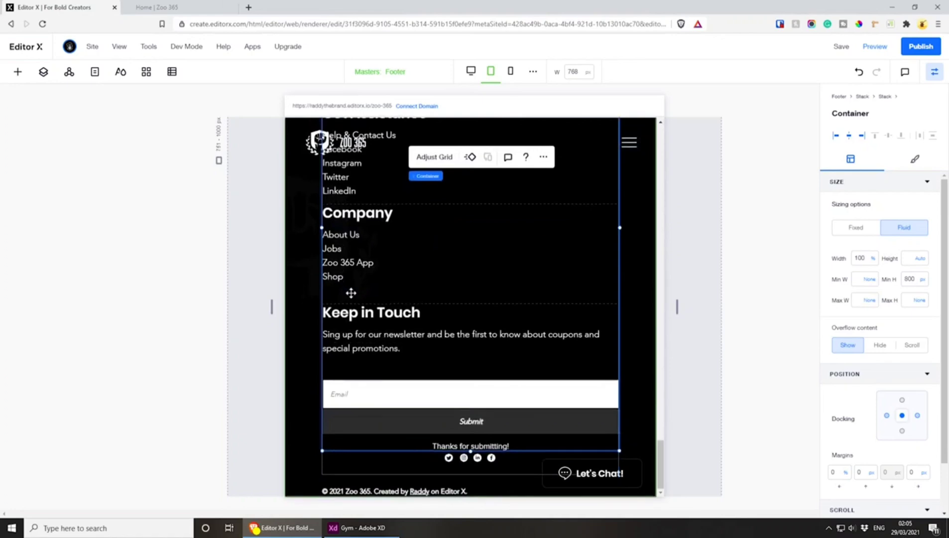
scroll(351, 293, up, 4)
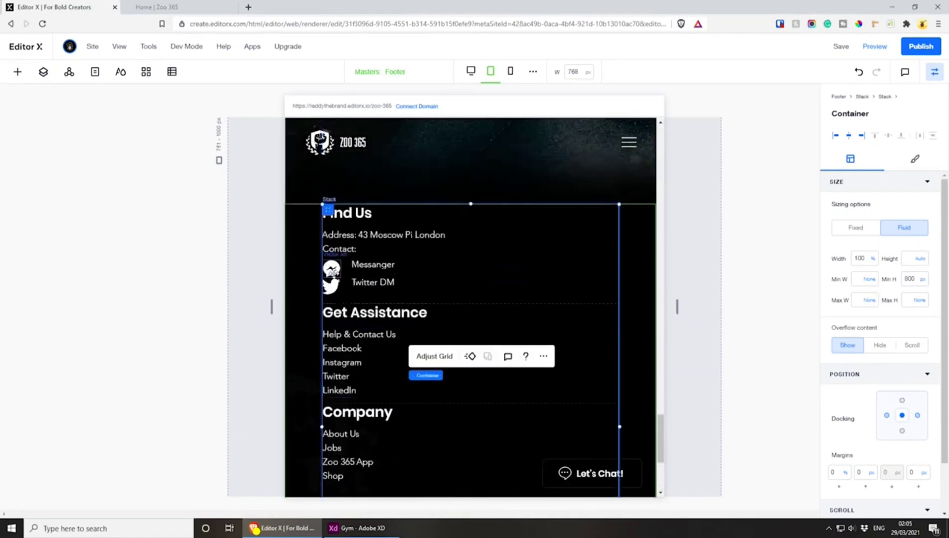
click(332, 271)
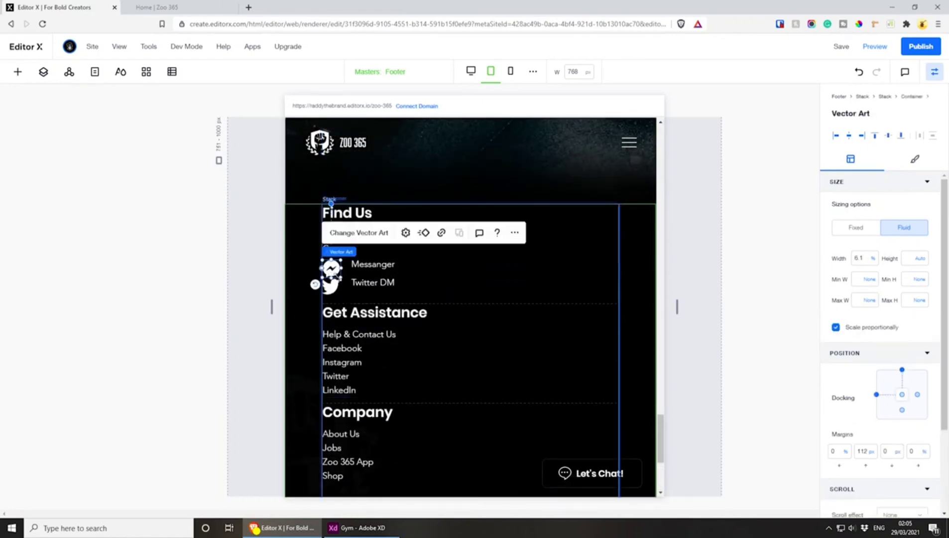
mouse_move(340, 278)
mouse_down()
mouse_move(333, 270)
mouse_move(351, 264)
mouse_up()
click(357, 264)
click(332, 287)
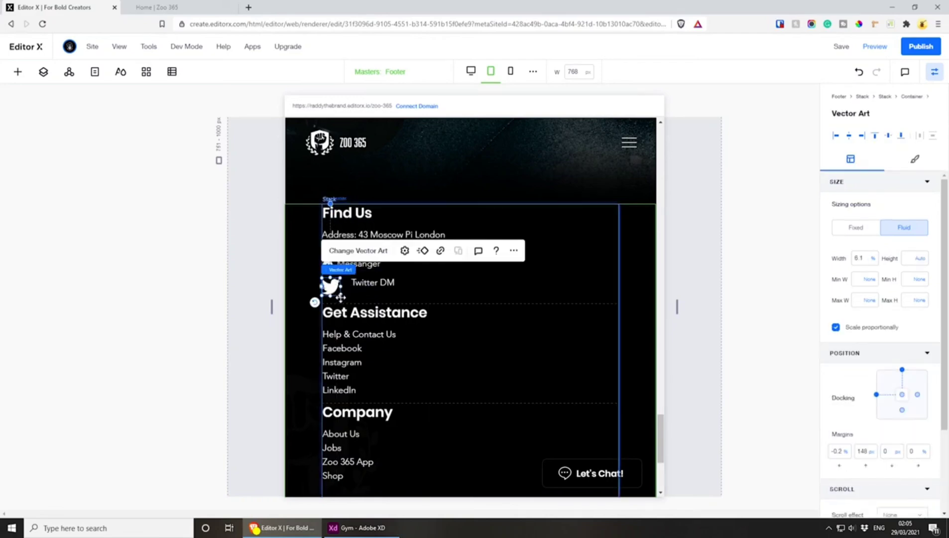
click(341, 297)
click(331, 287)
mouse_move(340, 296)
mouse_down()
mouse_move(334, 286)
mouse_move(346, 283)
mouse_up()
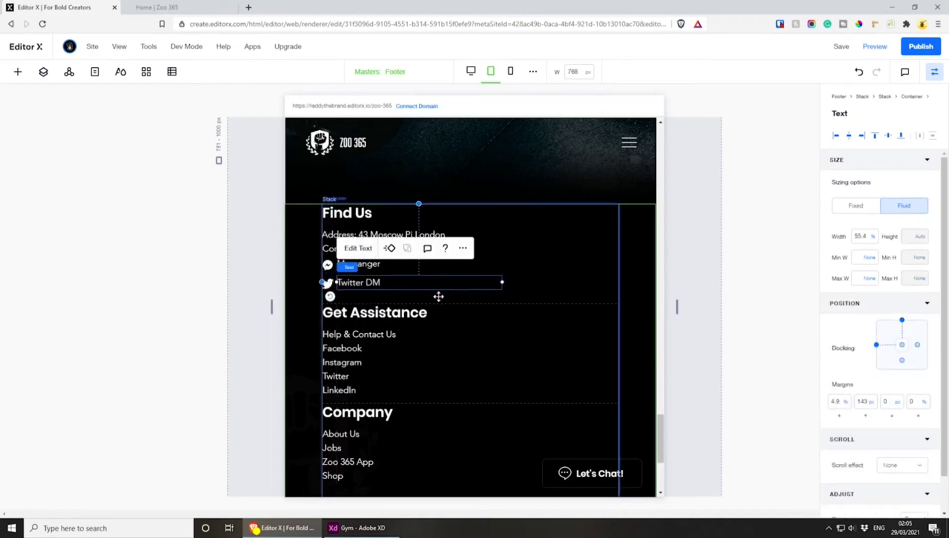
scroll(438, 296, down, 1)
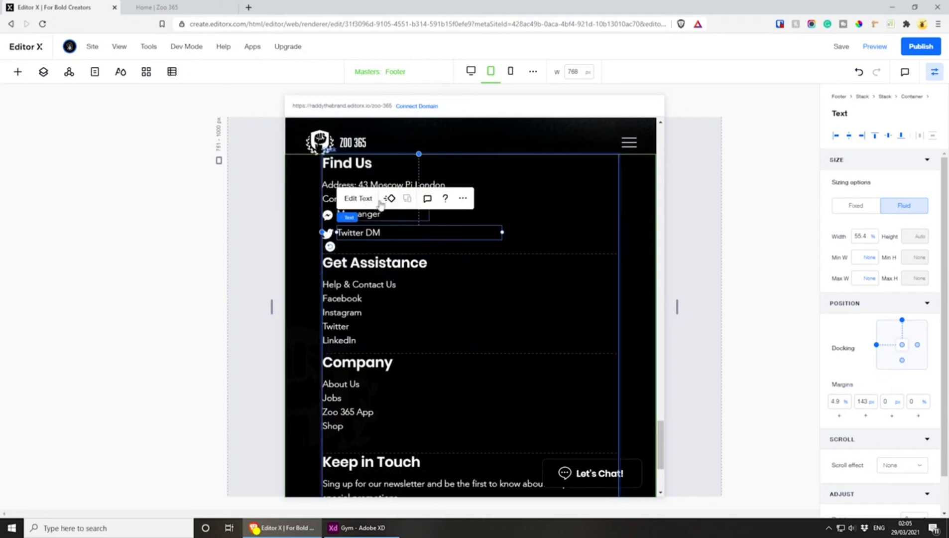
click(353, 199)
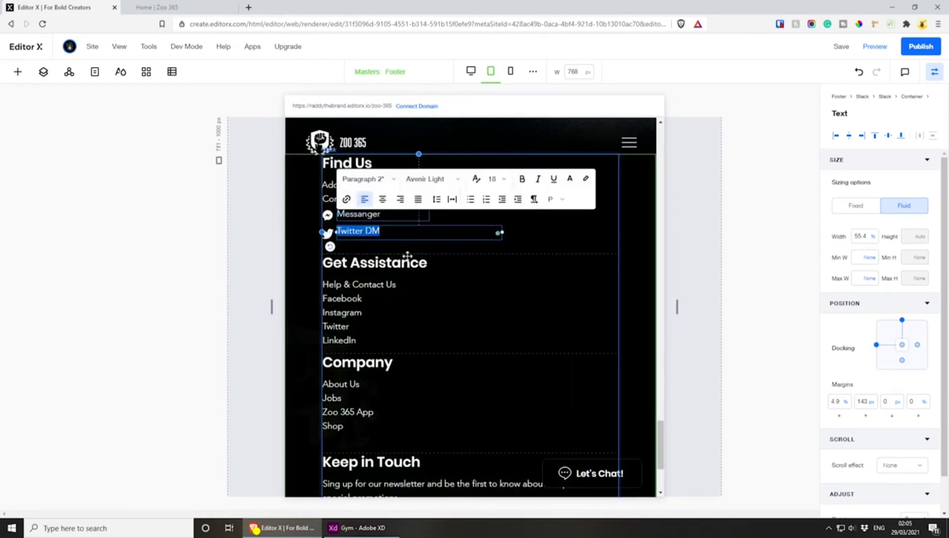
click(447, 280)
Set the vertical gap between the rows of the footer container's grid to 22 px
scroll(448, 280, up, 2)
click(338, 267)
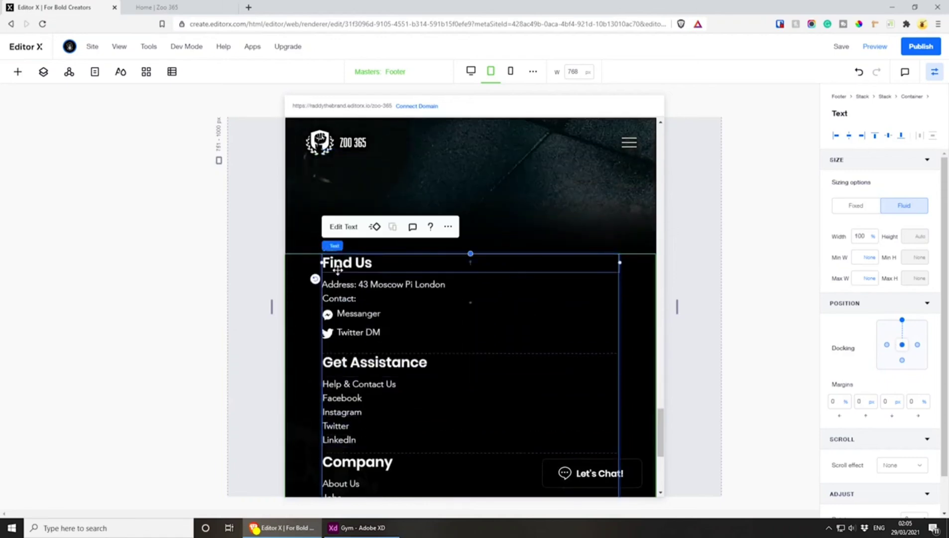
click(377, 246)
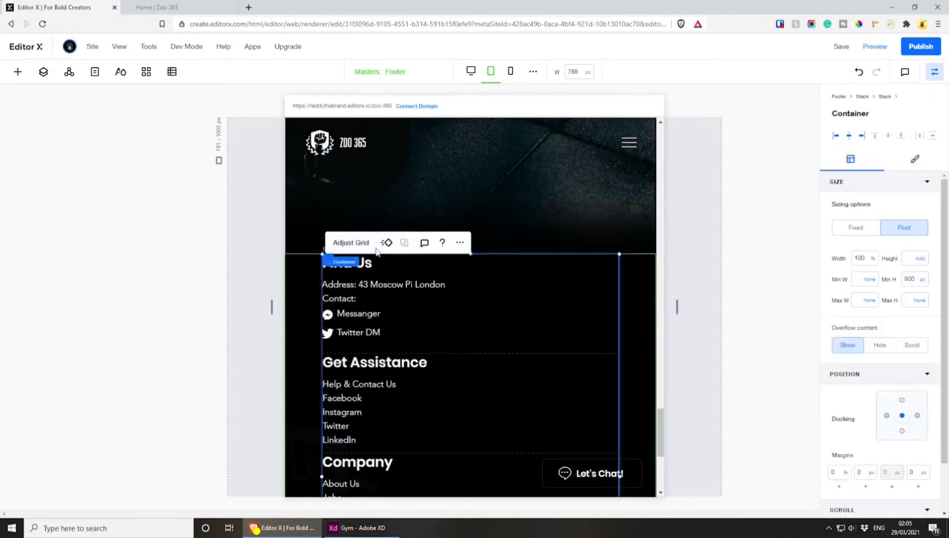
click(353, 242)
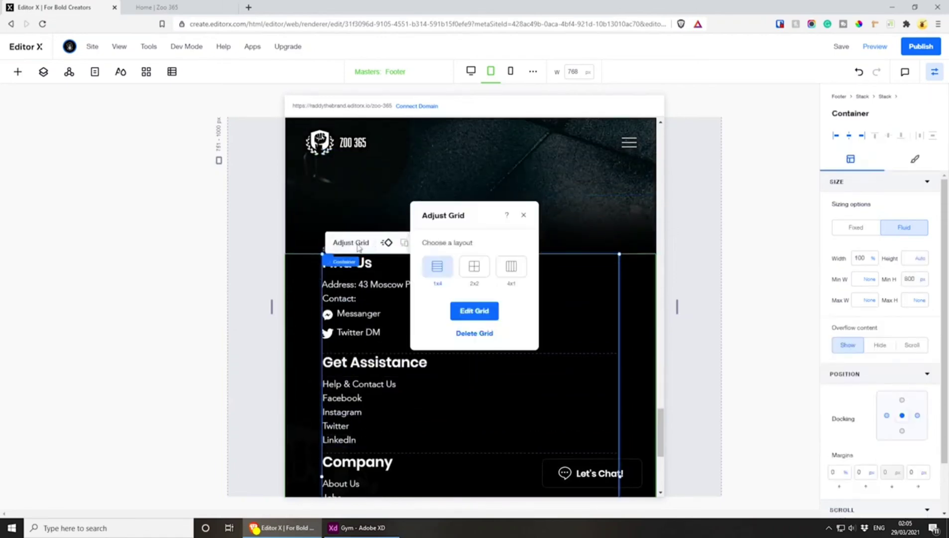
click(490, 313)
scroll(448, 311, down, 2)
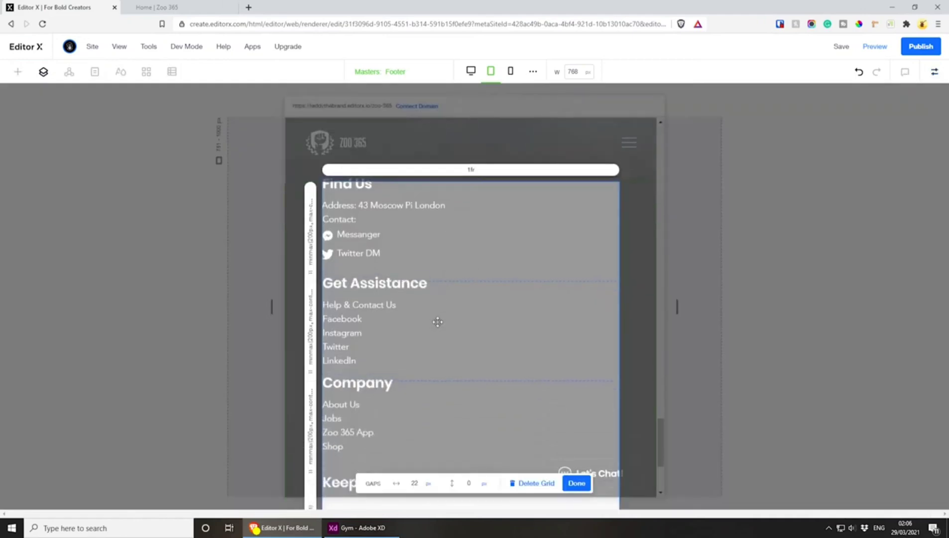
click(473, 483)
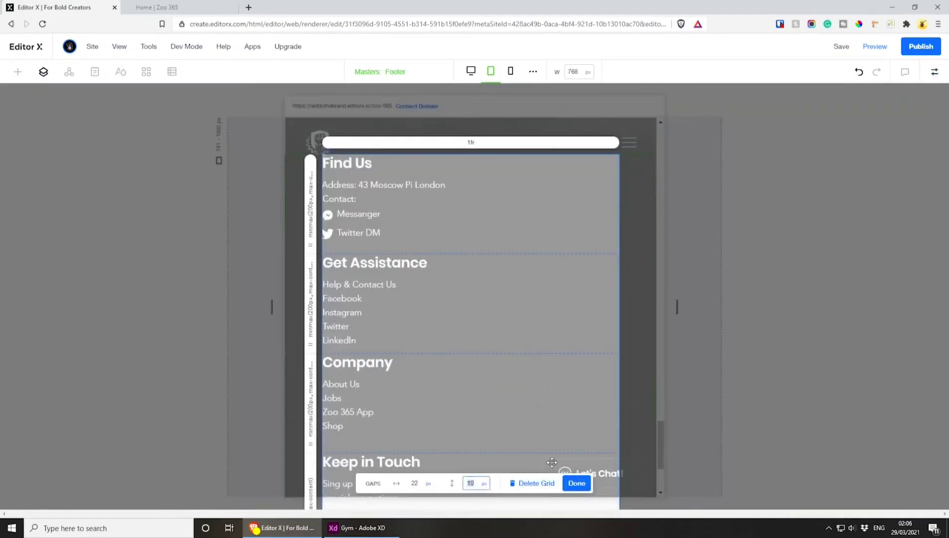
text(22)
click(588, 488)
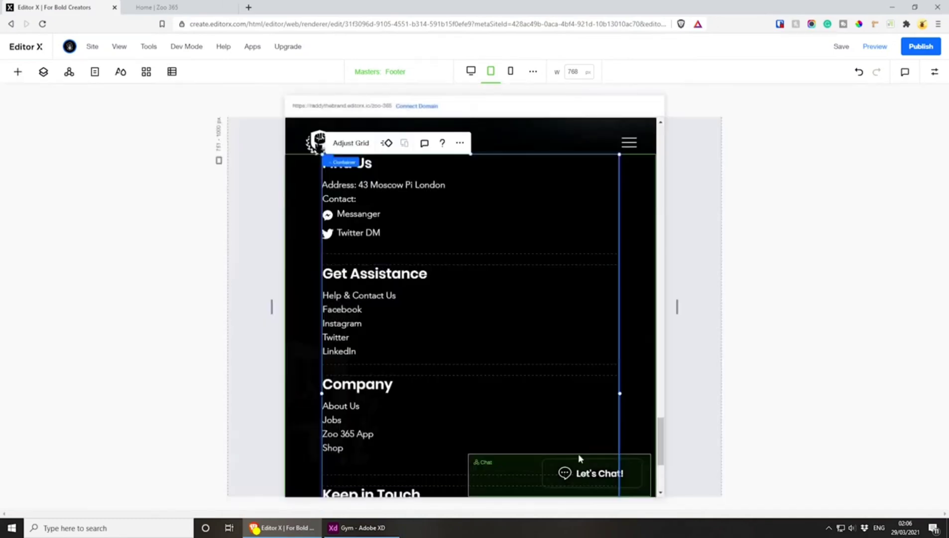
Move the faded fist logo down to the tablet footer's lower left, with a -72 px bottom margin
scroll(455, 349, down, 4)
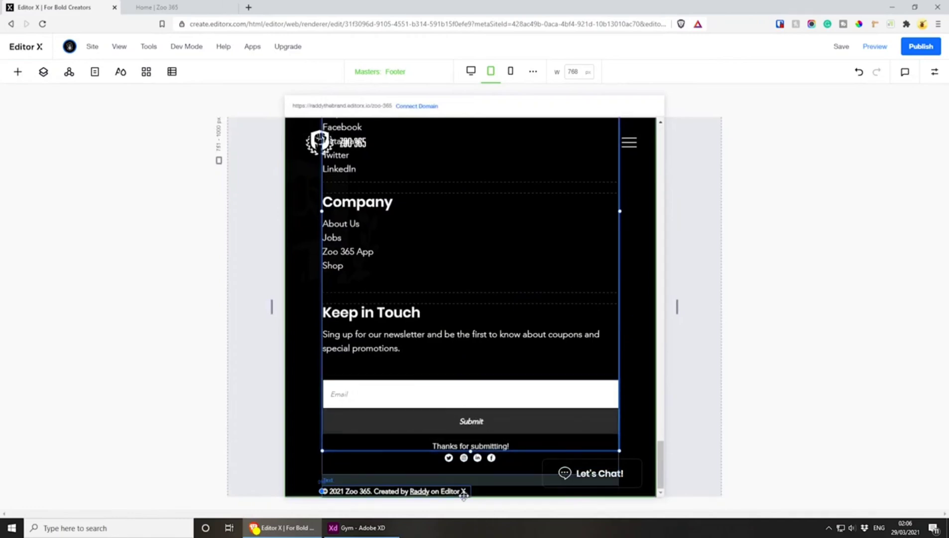
drag(294, 245, 307, 462)
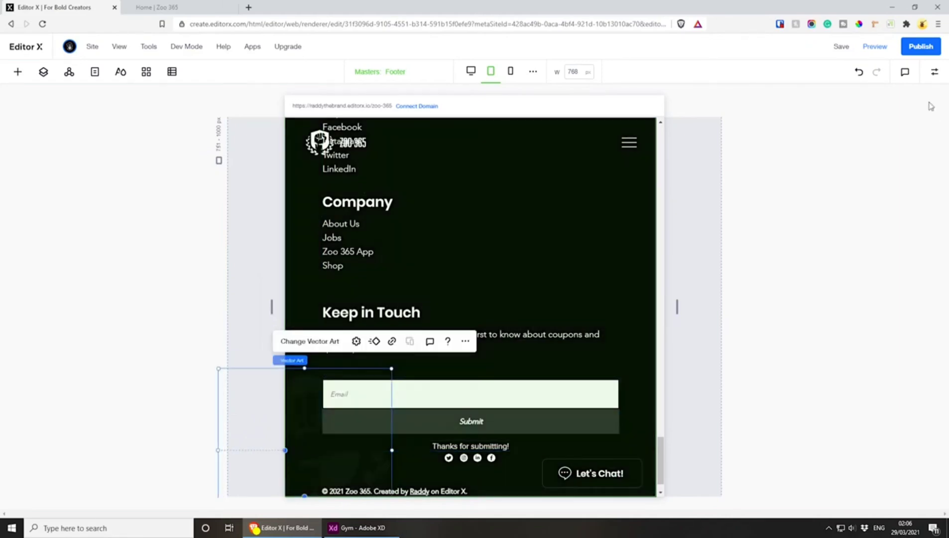
click(934, 71)
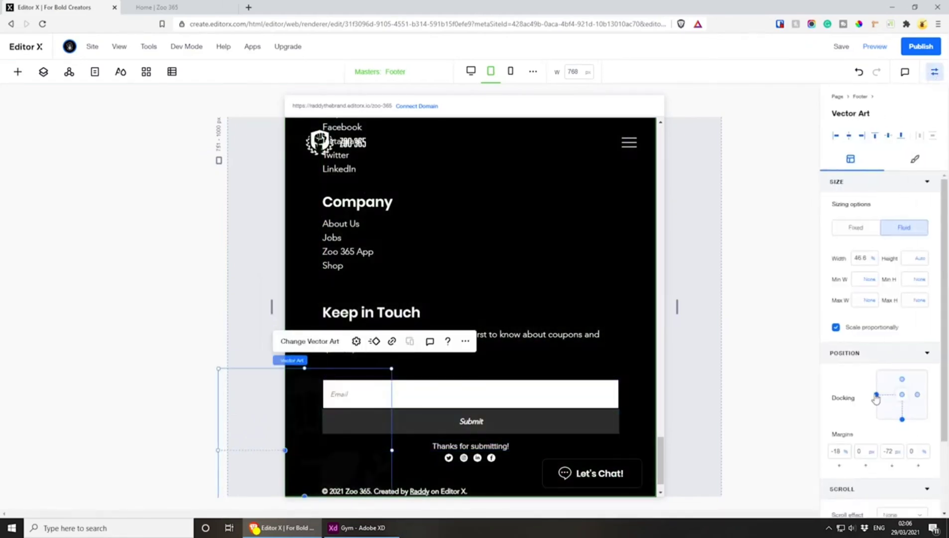
Try the faded fist logo with a 0 px bottom margin and lower it back to -72 px
click(885, 452)
key(Return)
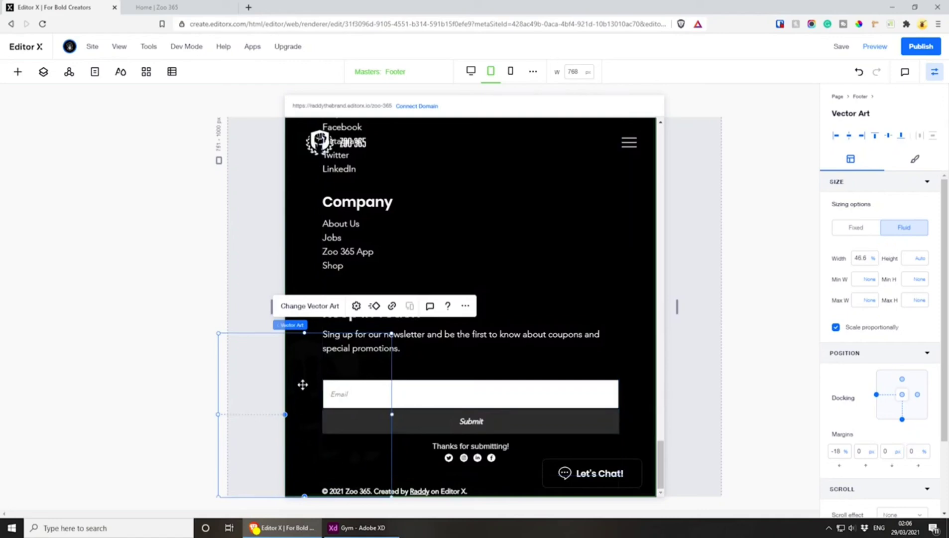
drag(302, 384, 304, 420)
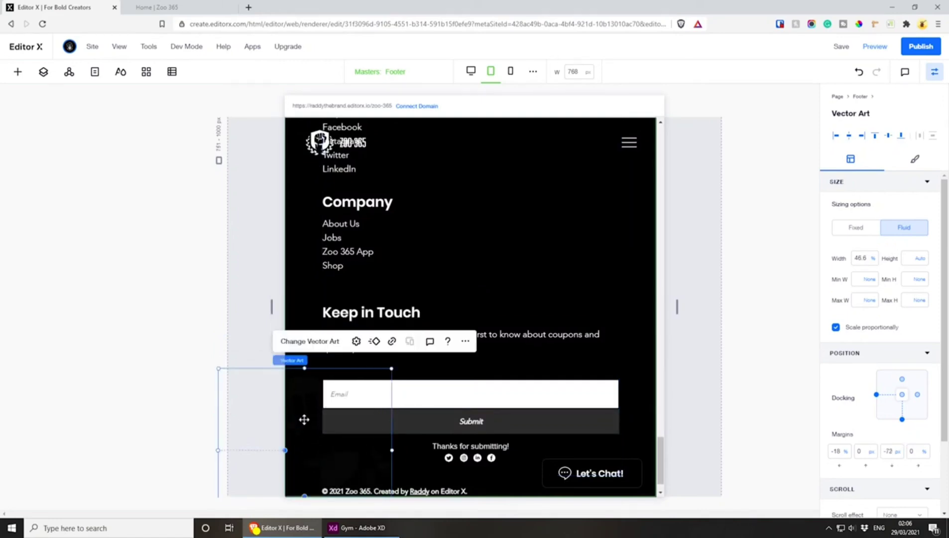
Review the stacked footer at the tablet breakpoint and switch to the mobile breakpoint to check its layout there
scroll(527, 351, up, 5)
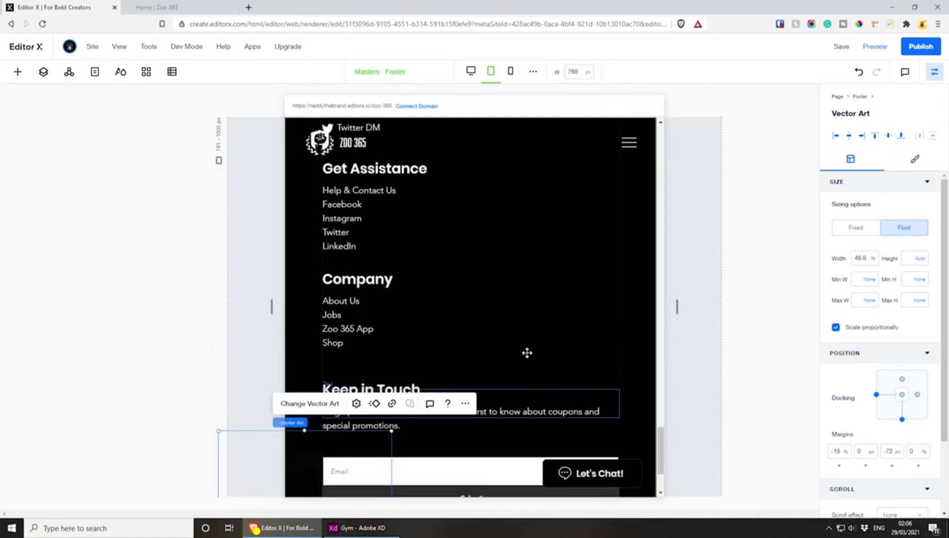
scroll(523, 291, down, 5)
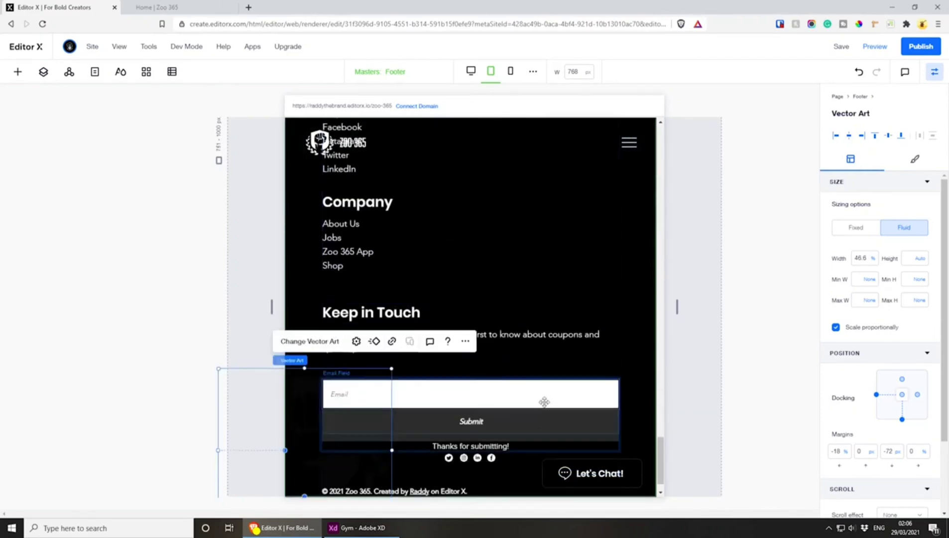
scroll(543, 404, up, 5)
click(303, 297)
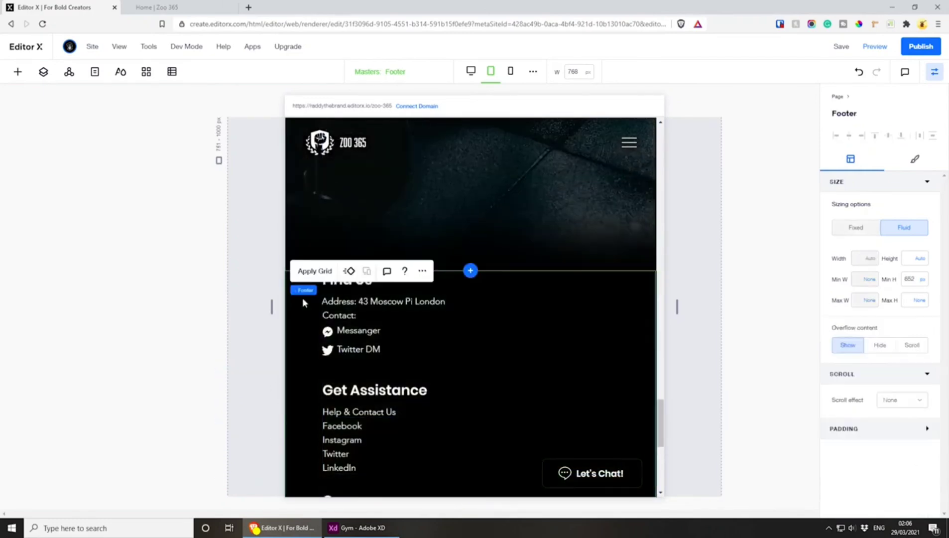
click(510, 71)
scroll(538, 369, up, 5)
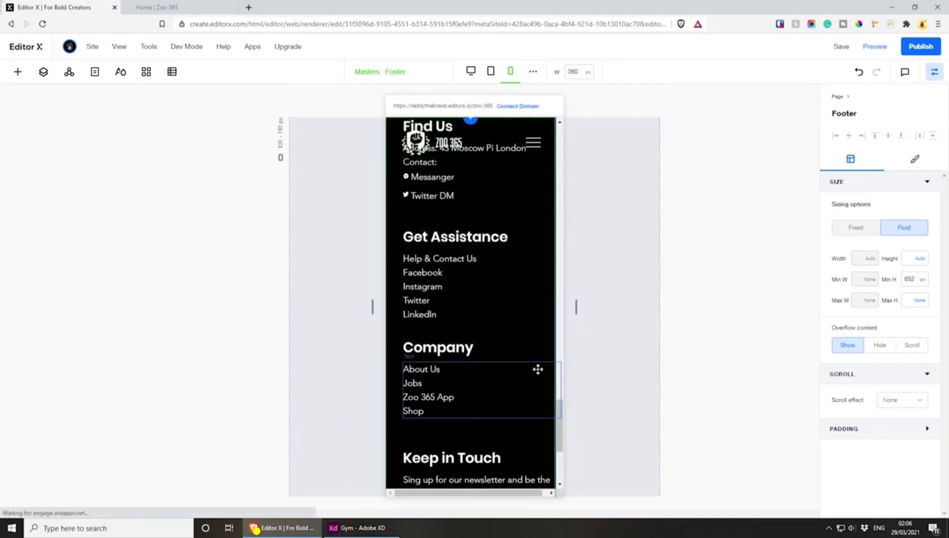
scroll(496, 395, up, 2)
scroll(491, 375, down, 8)
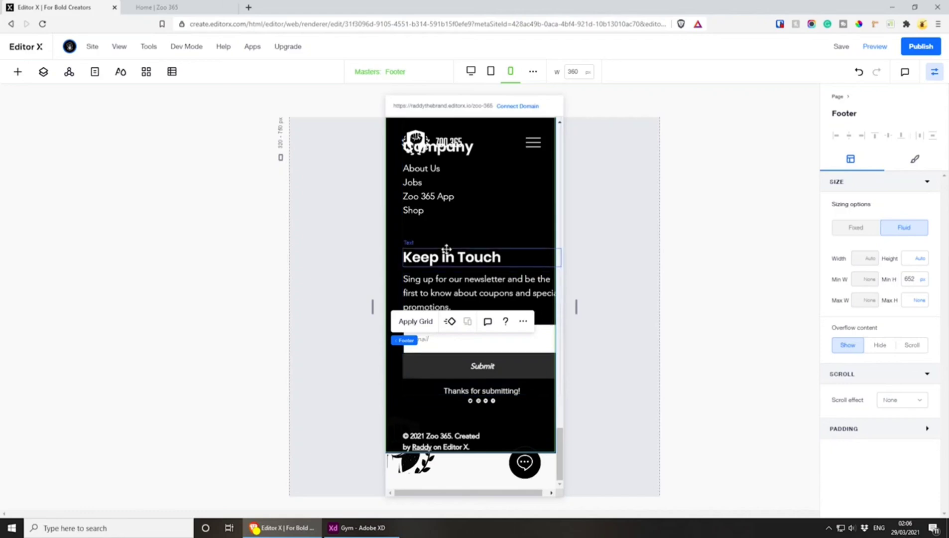
Shift the mobile footer's outer stack closer to the left edge, giving it a 4.3% left margin
click(528, 257)
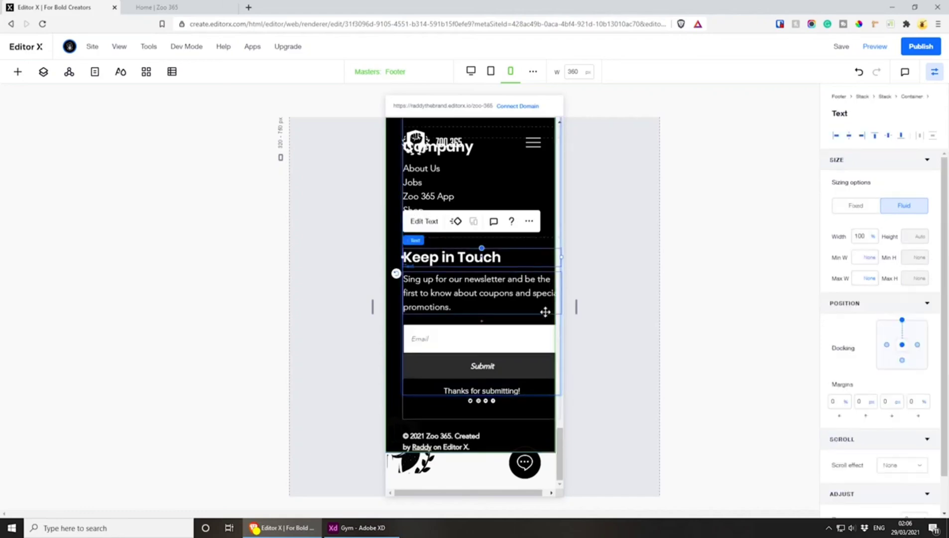
scroll(515, 402, up, 5)
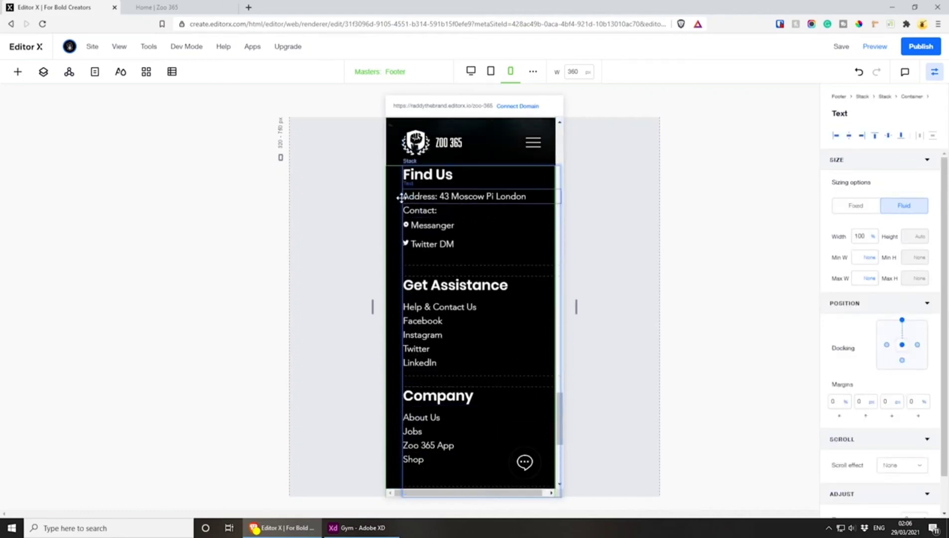
scroll(470, 275, up, 2)
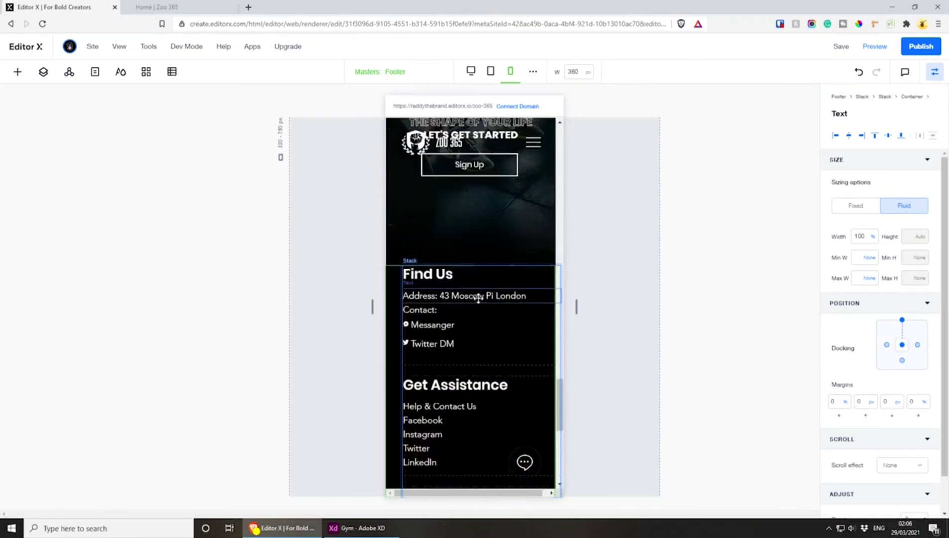
click(478, 297)
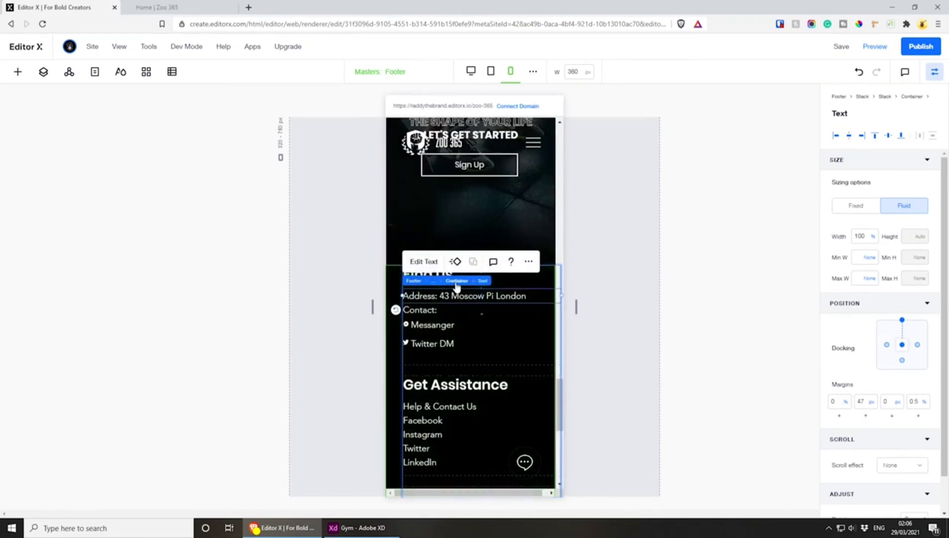
click(457, 282)
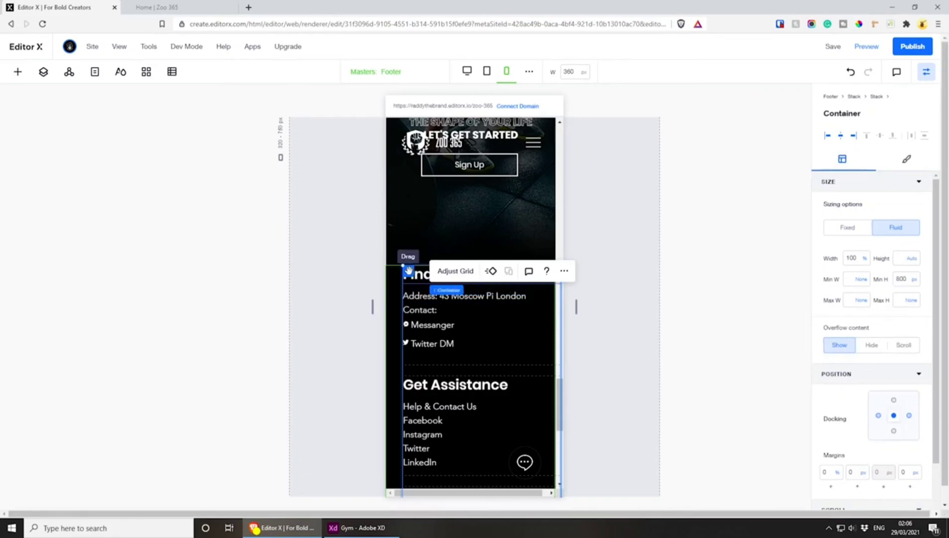
click(464, 290)
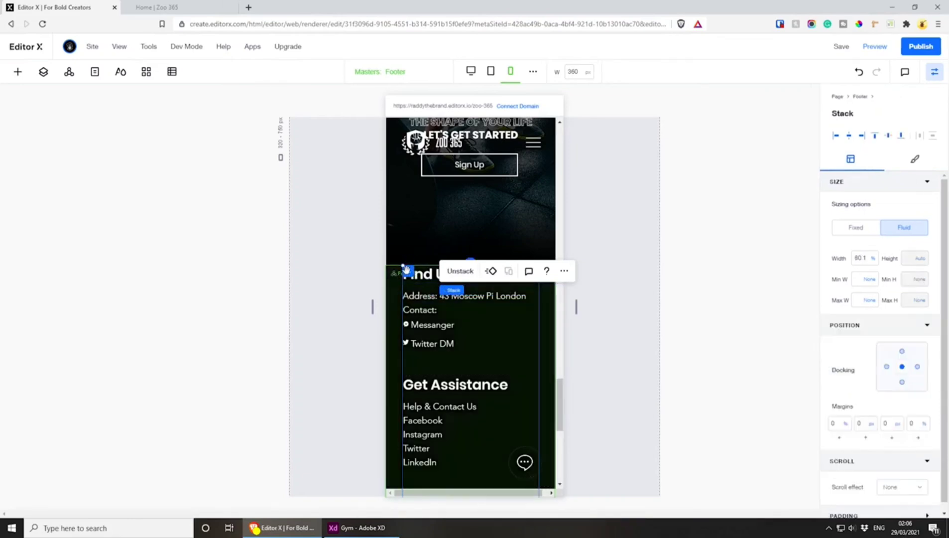
drag(407, 271, 402, 272)
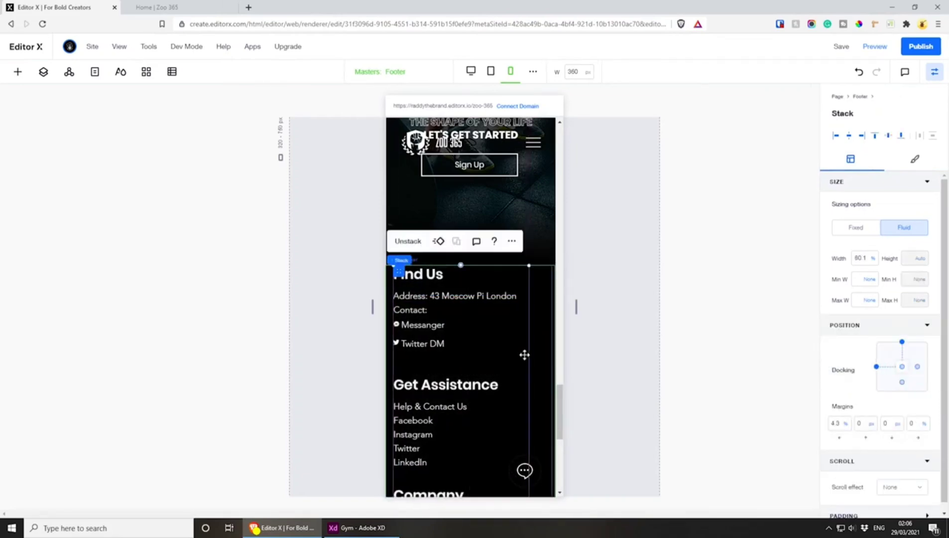
Try docking the mobile footer's outer stack to the centre with a 0% left margin
scroll(525, 353, down, 7)
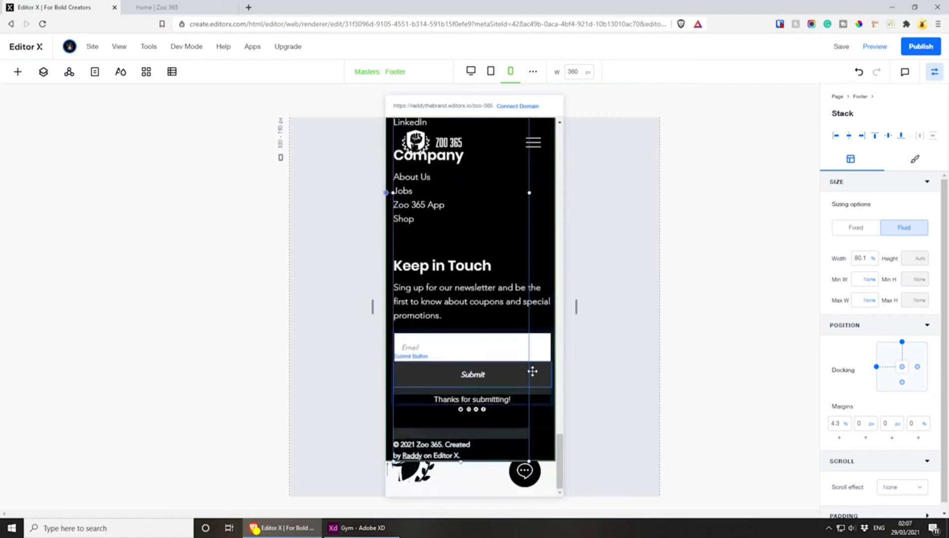
scroll(532, 373, up, 3)
scroll(532, 373, down, 3)
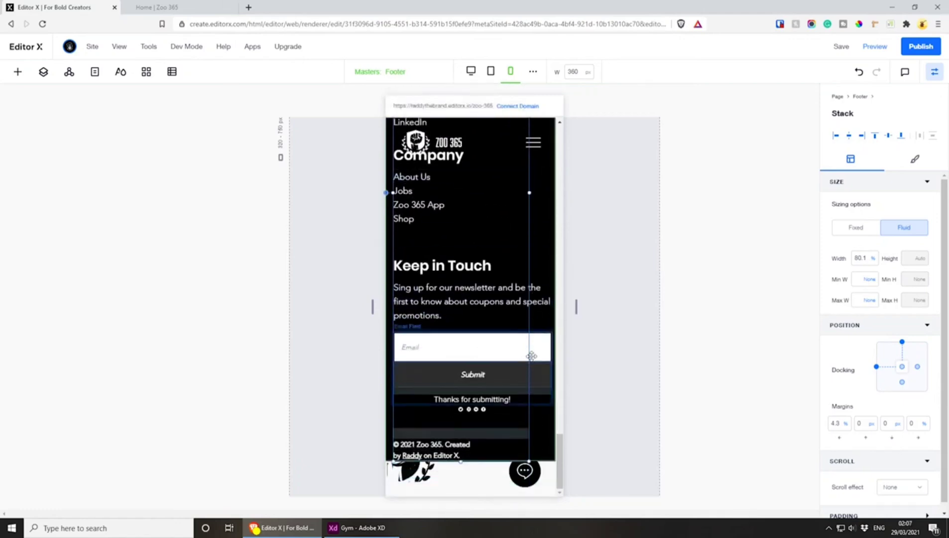
scroll(542, 348, up, 6)
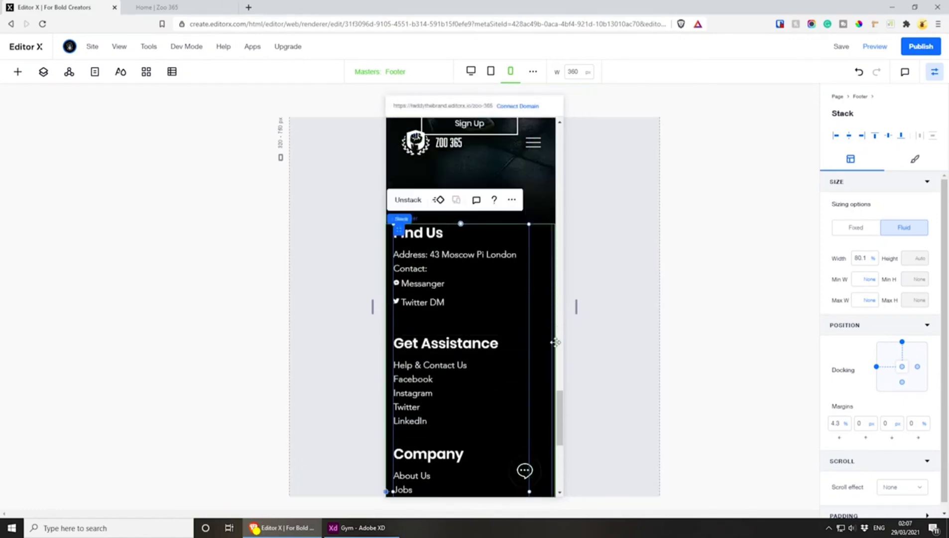
scroll(555, 342, down, 1)
click(901, 346)
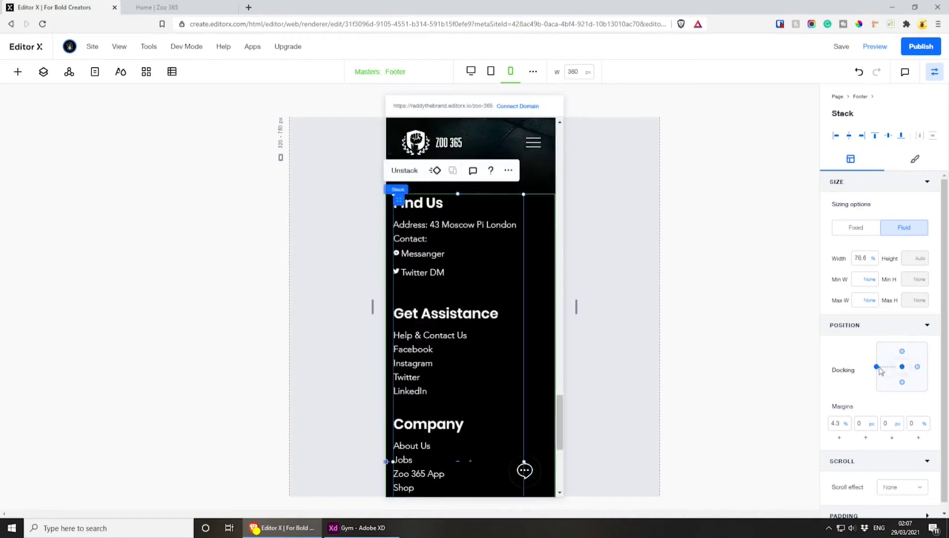
click(877, 367)
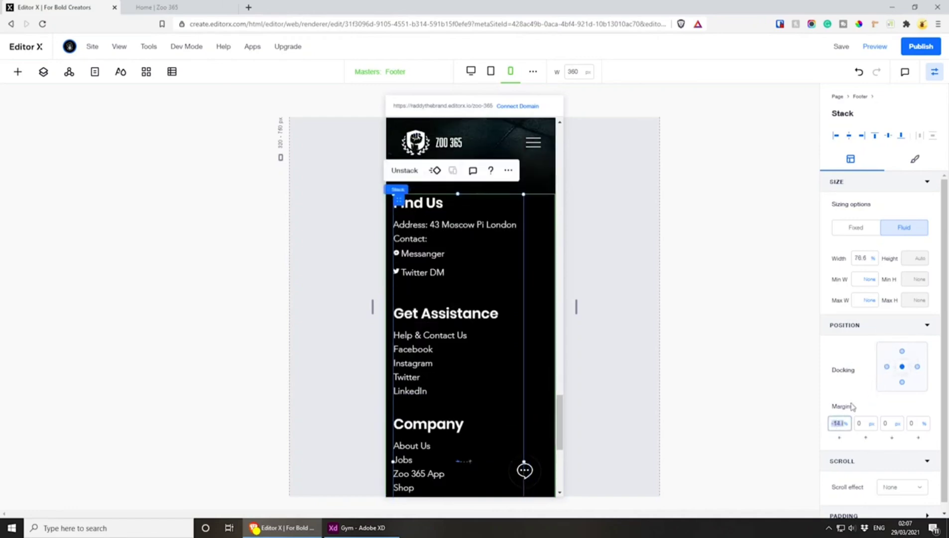
scroll(483, 262, down, 5)
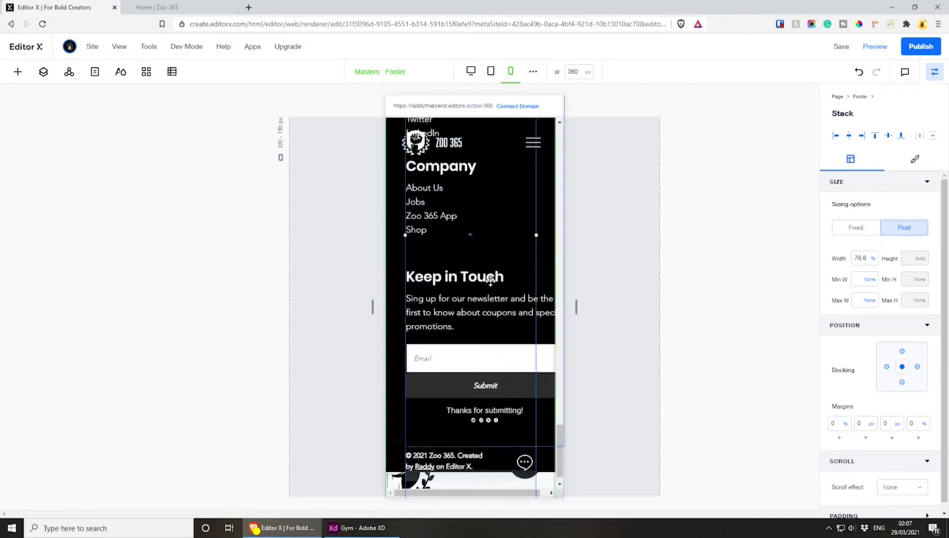
Try narrowing the newsletter text under Keep in Touch to a width of 84.2%, and undo the change
click(493, 299)
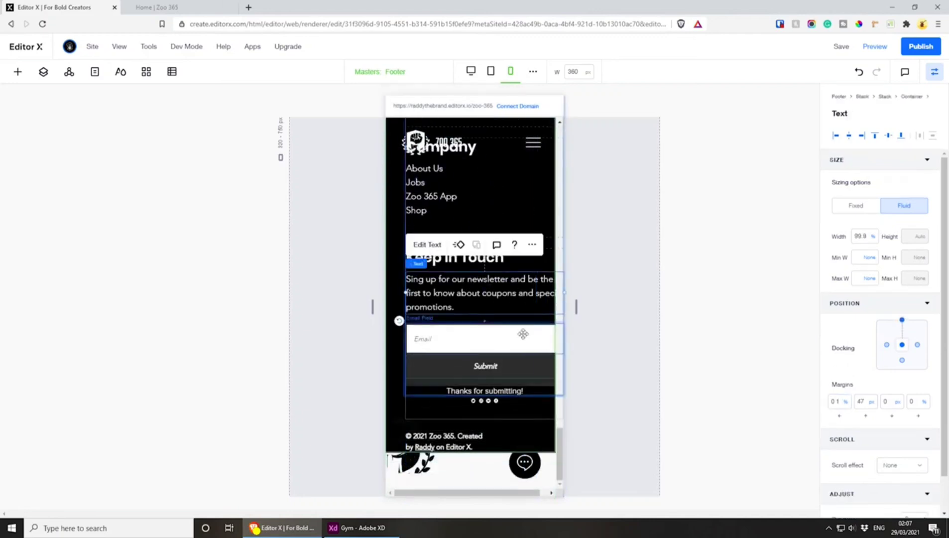
click(522, 334)
click(523, 281)
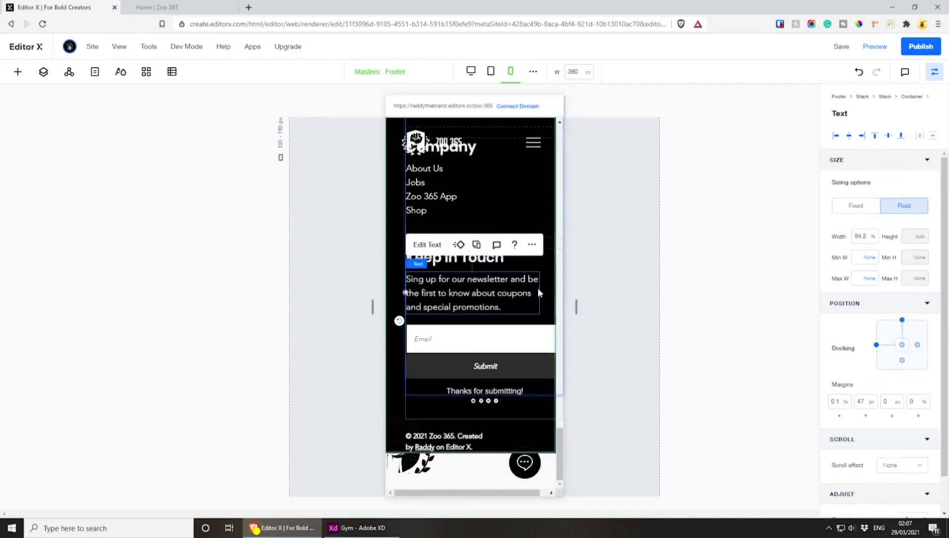
key(ctrl+z)
Try narrowing the mobile footer's column container to a width of 92%, and undo the change
click(413, 230)
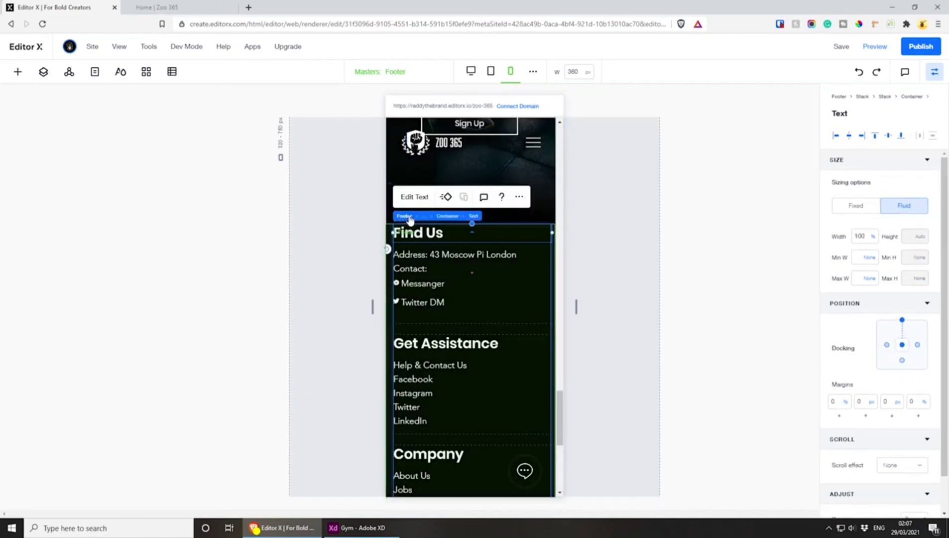
click(447, 217)
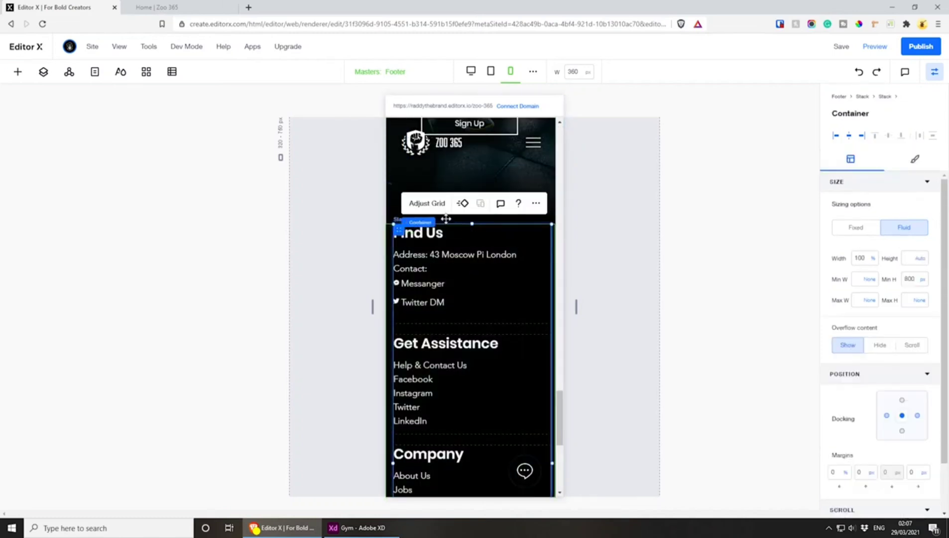
drag(551, 463, 538, 459)
scroll(497, 345, down, 4)
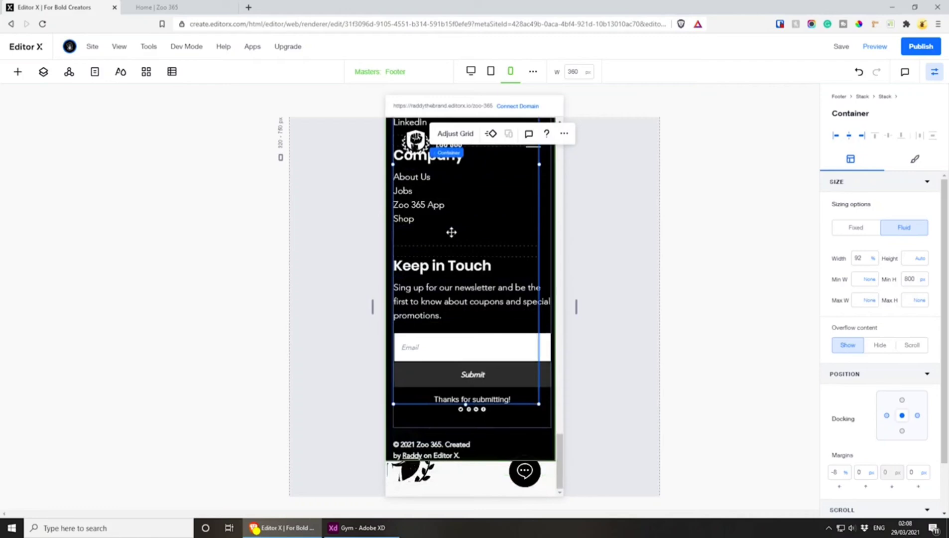
key(ctrl+z)
Compare the footer's layout at the mobile, desktop and tablet breakpoints, ending on the desktop one
scroll(463, 244, up, 4)
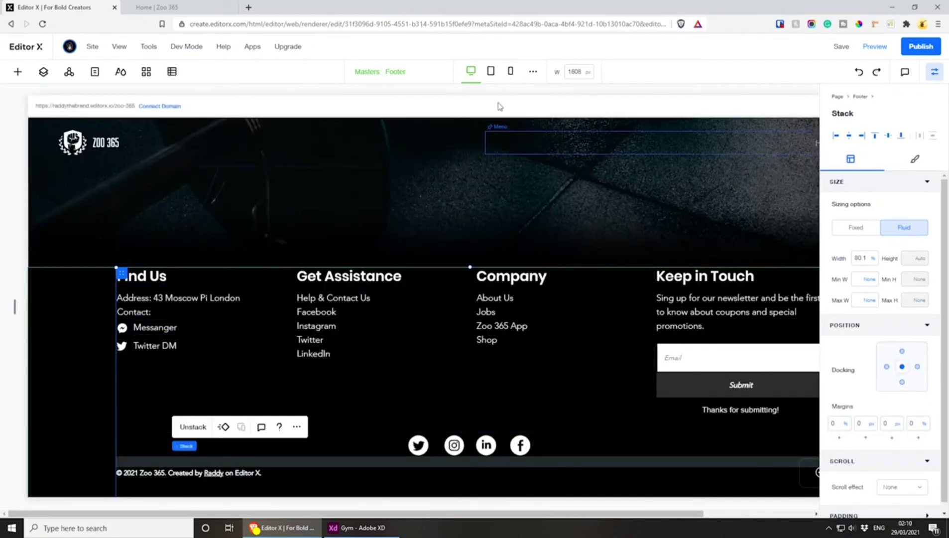
click(510, 71)
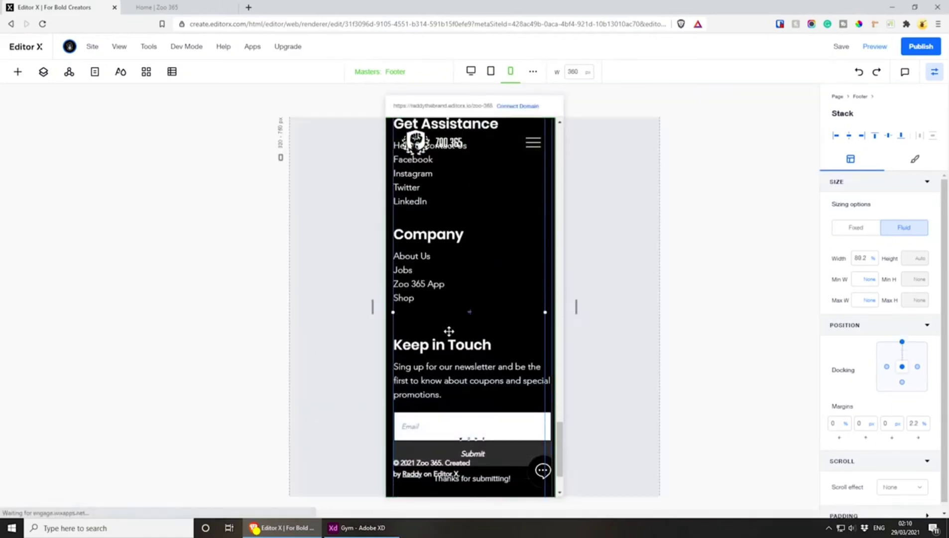
scroll(451, 326, up, 5)
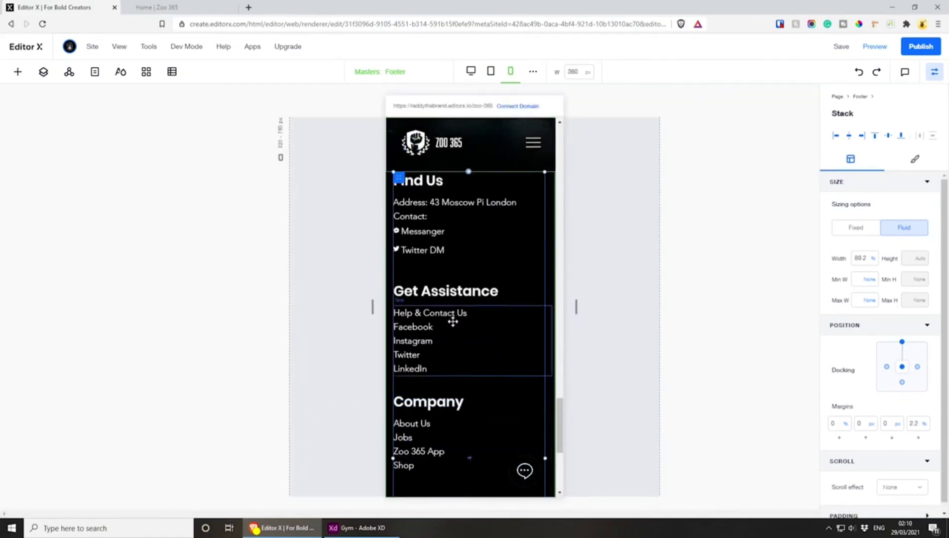
scroll(452, 322, up, 3)
scroll(456, 339, down, 3)
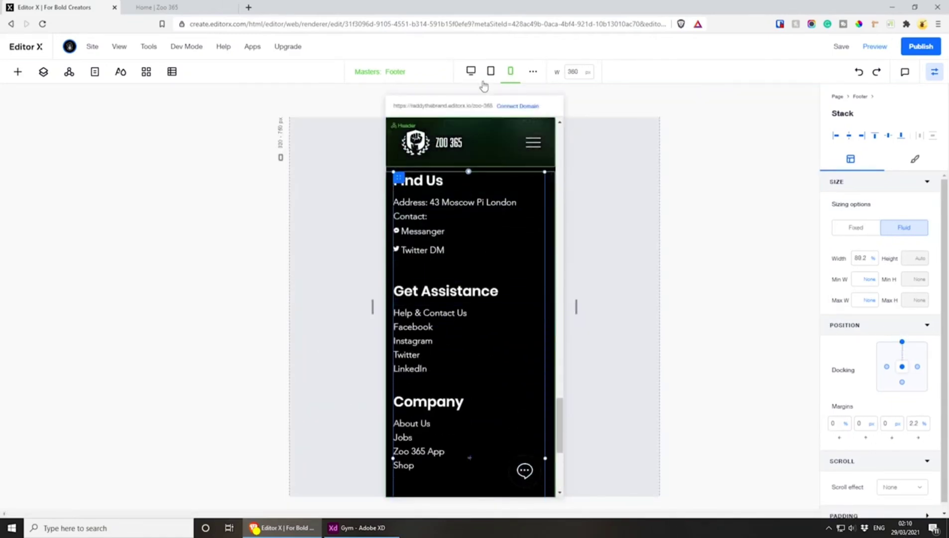
click(470, 71)
scroll(290, 307, up, 5)
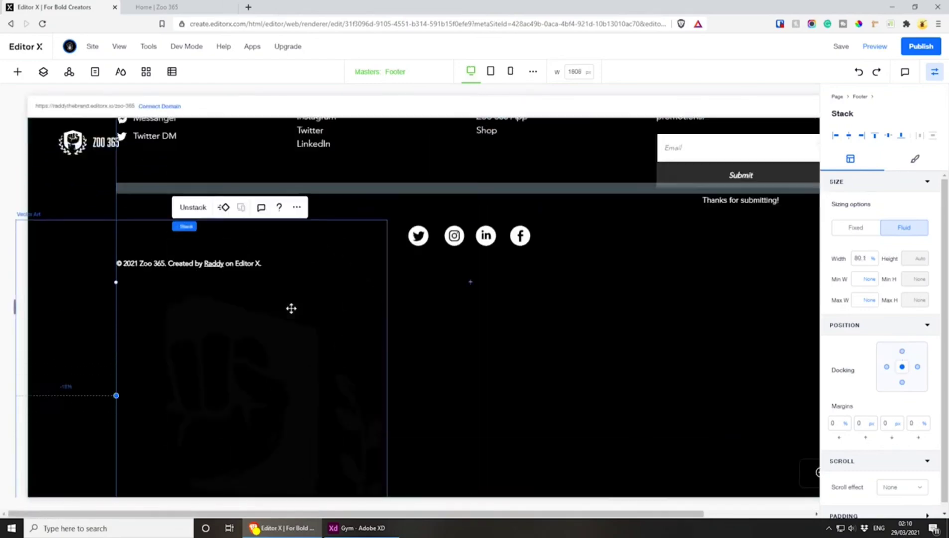
scroll(291, 309, down, 3)
click(172, 197)
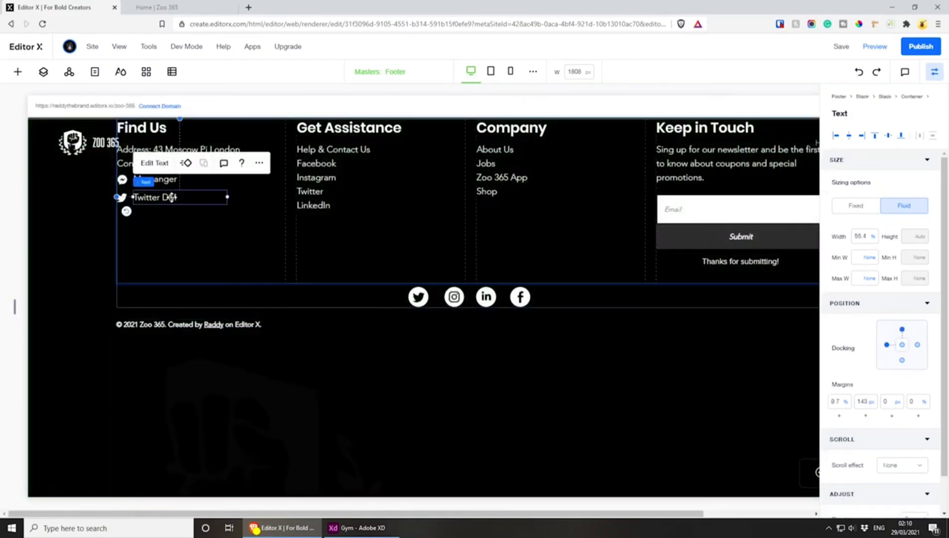
scroll(218, 234, up, 4)
click(490, 71)
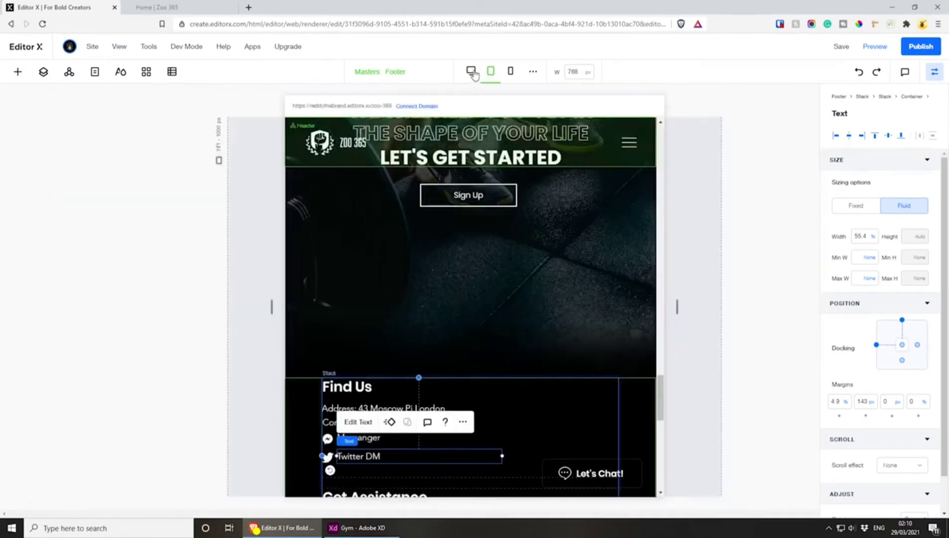
click(471, 71)
scroll(299, 284, down, 6)
scroll(244, 323, up, 5)
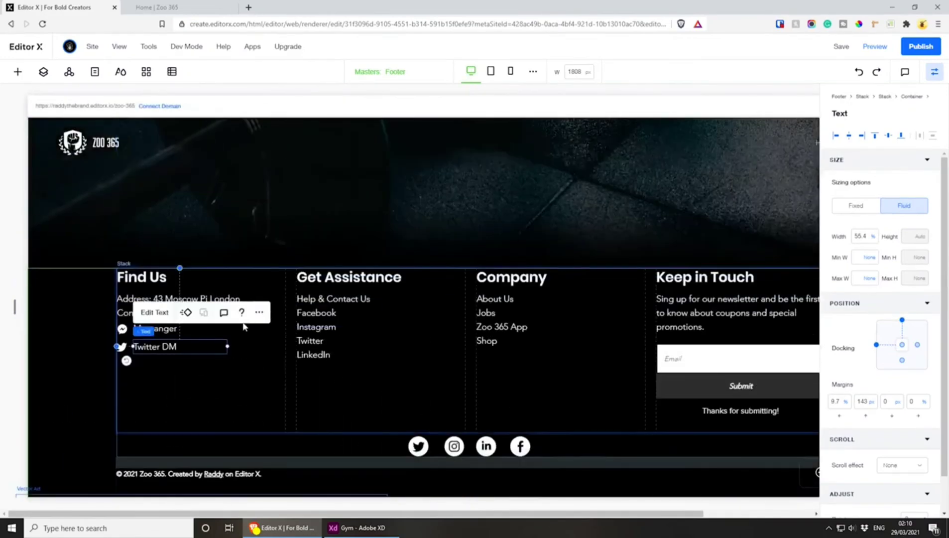
scroll(185, 326, down, 2)
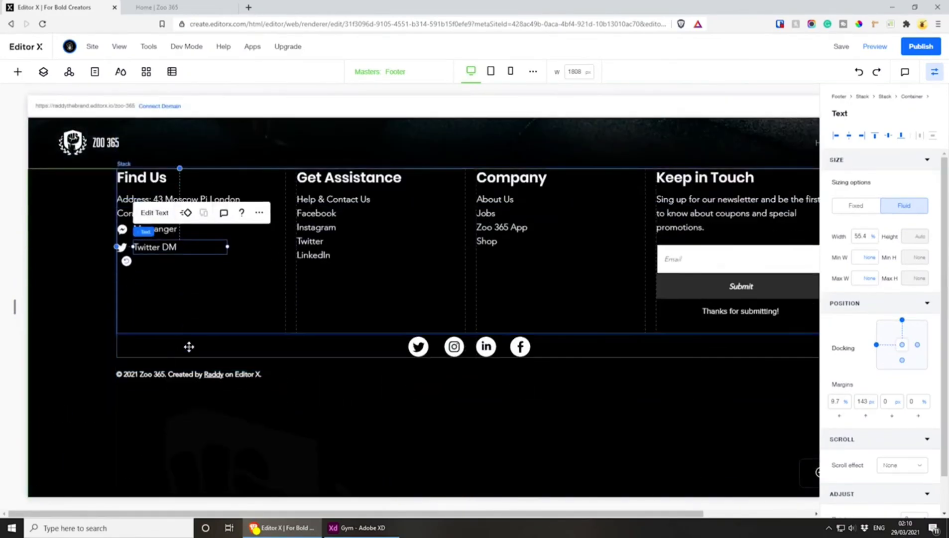
Unstack the desktop footer's outer stack and the inner stack that holds the link columns and social icons
click(189, 346)
mouse_move(173, 164)
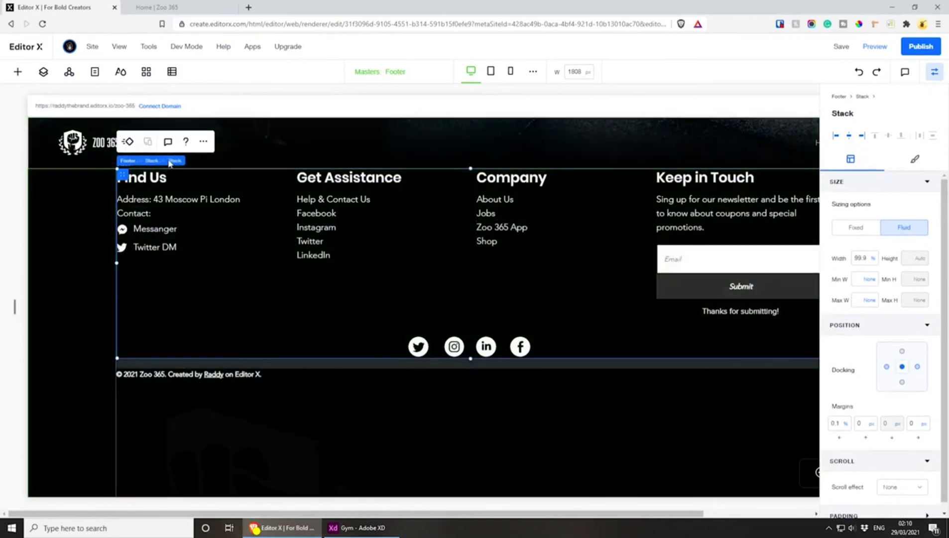
click(153, 161)
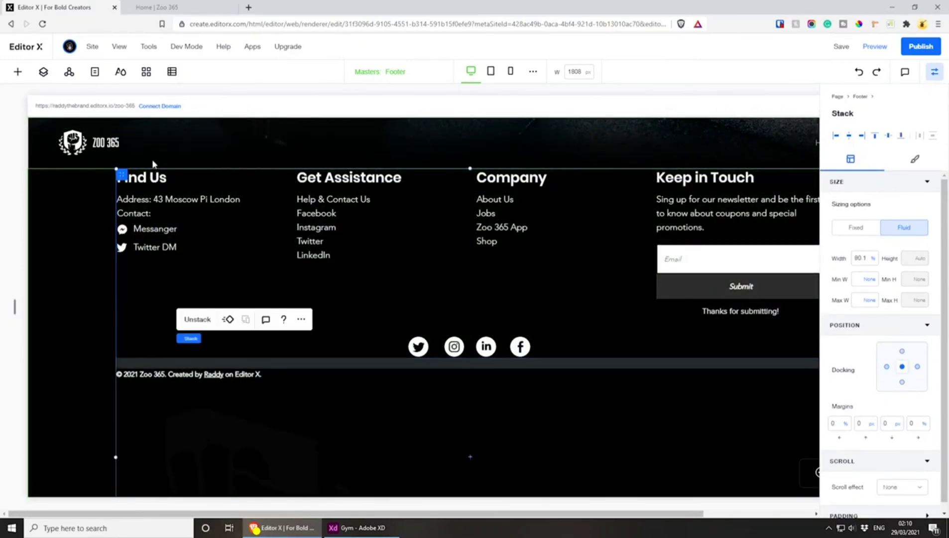
click(198, 319)
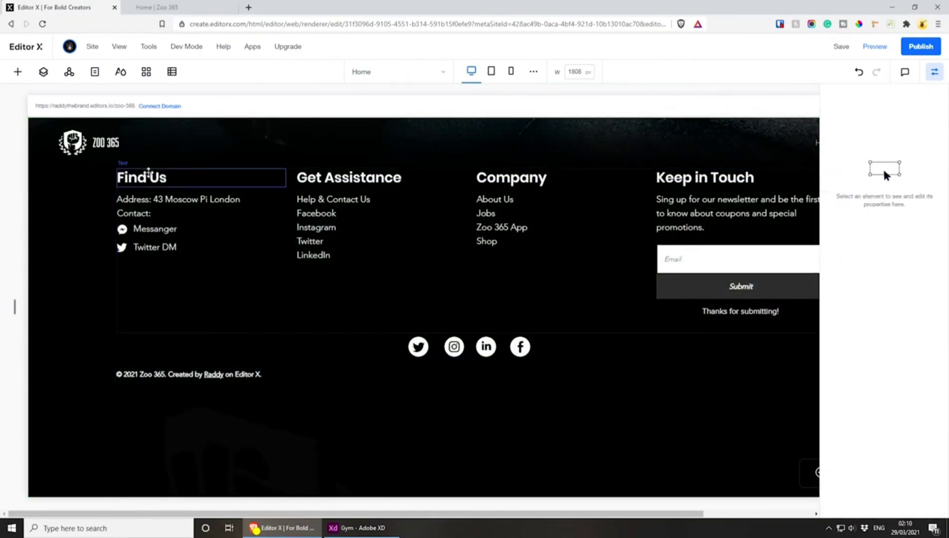
click(171, 349)
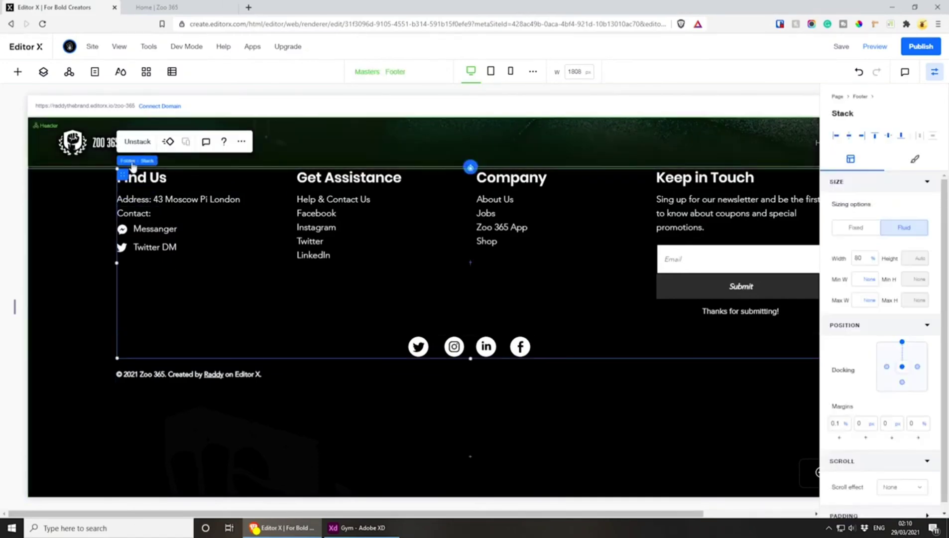
mouse_move(154, 168)
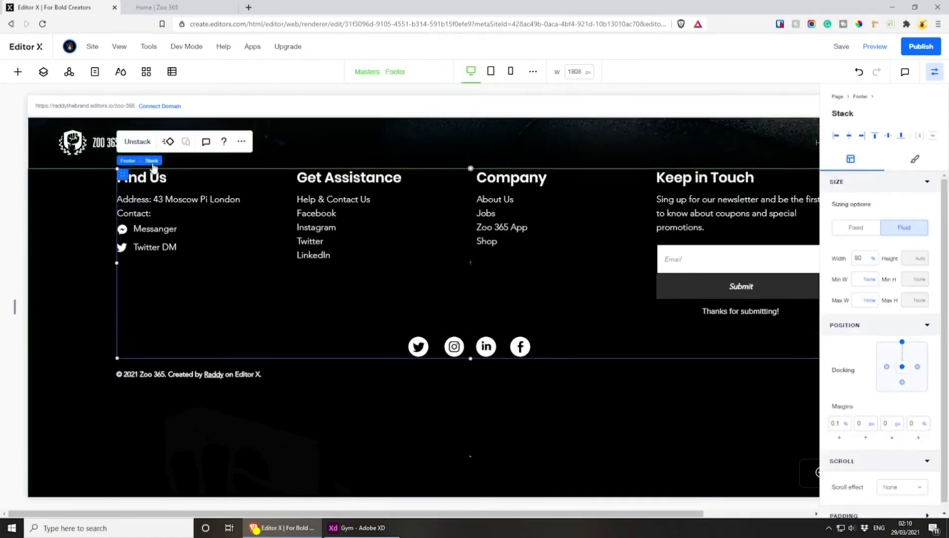
click(138, 142)
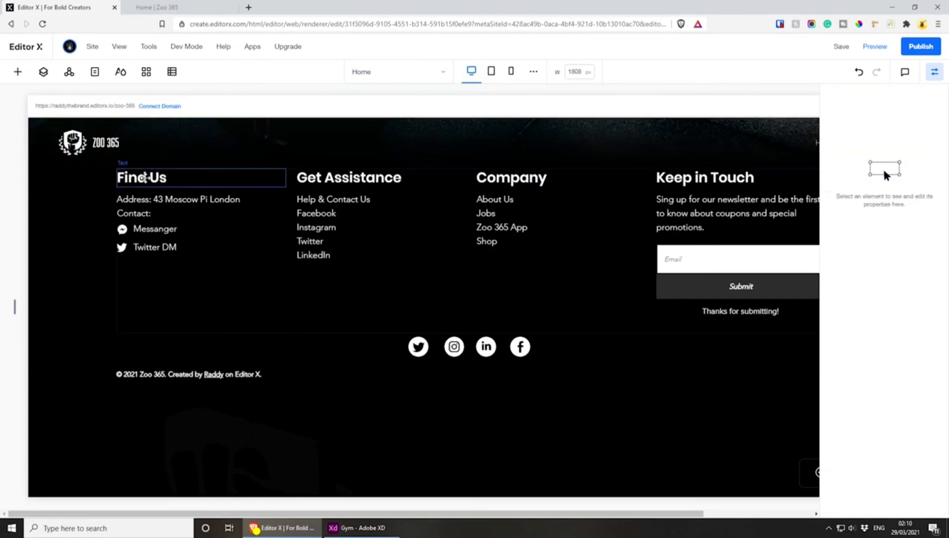
Stack the desktop footer's link-column container, social icons and copyright text together
click(115, 315)
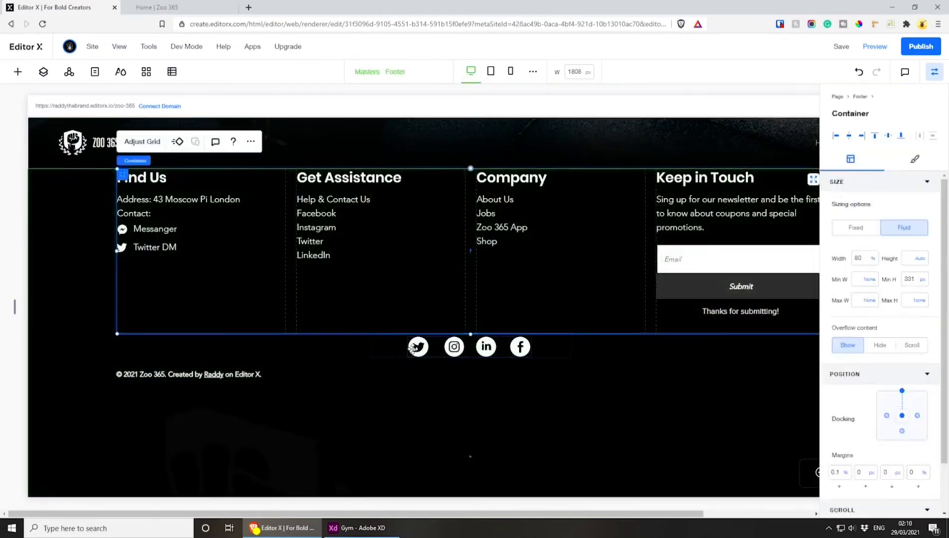
shift+click(387, 355)
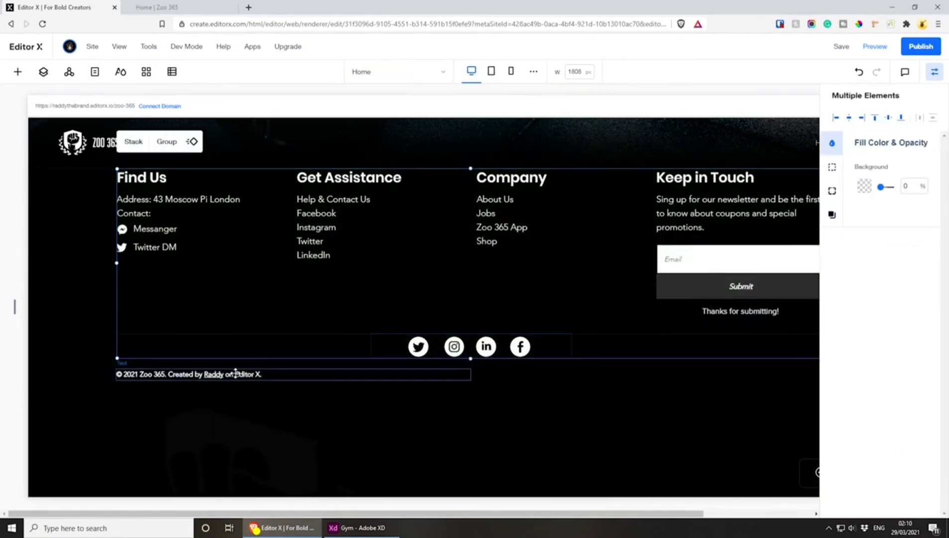
shift+click(235, 373)
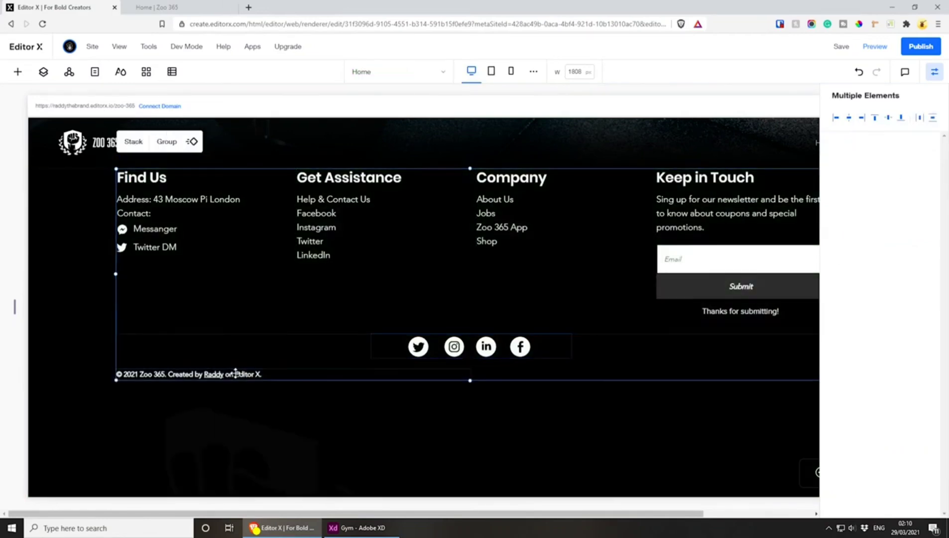
click(132, 142)
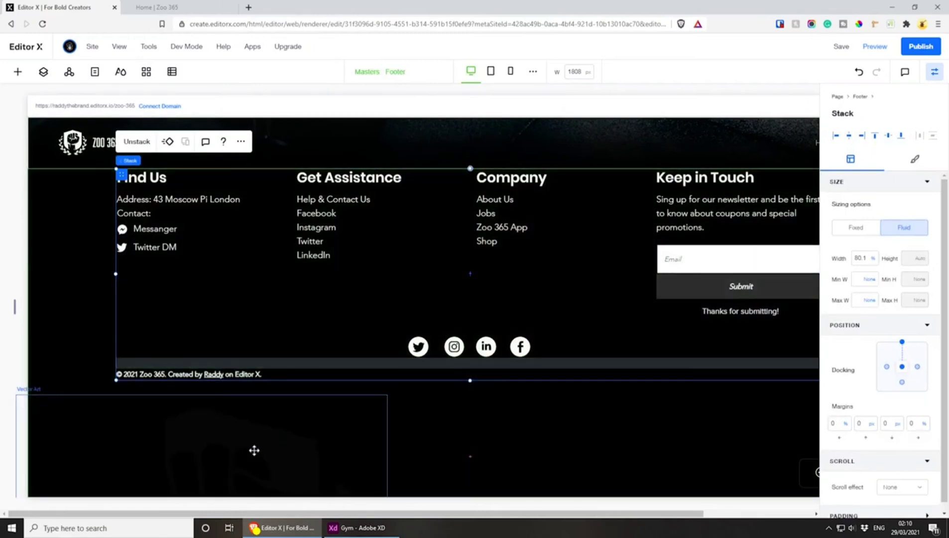
Move the fist vector art to the desktop footer's lower-left corner, with a left margin of about -17% and a bottom margin of -68 px
drag(254, 450, 192, 254)
drag(208, 426, 100, 457)
scroll(421, 414, up, 4)
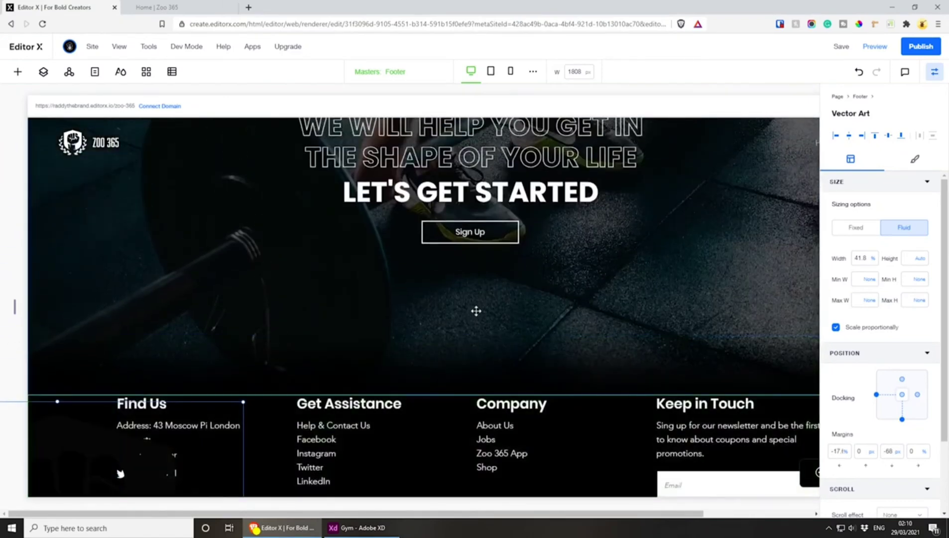
scroll(468, 308, down, 4)
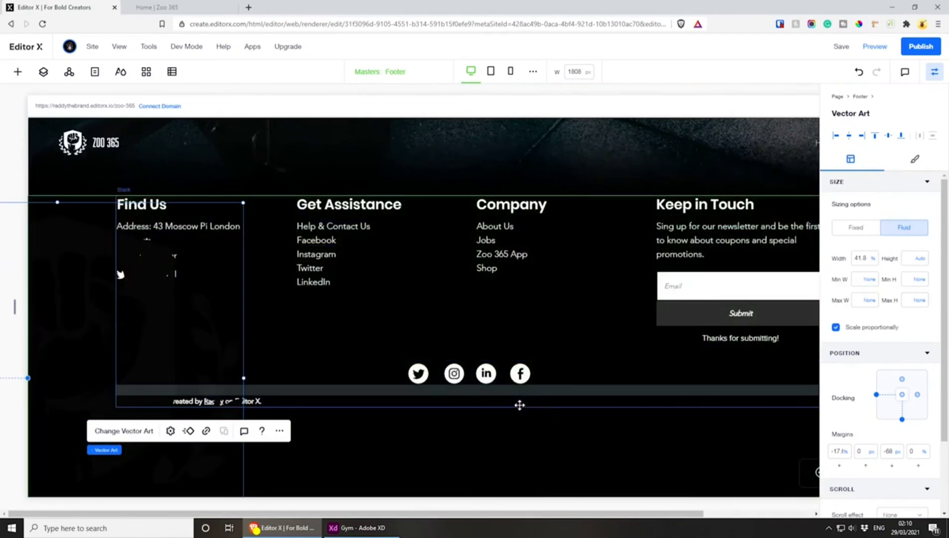
Dock the desktop footer's stack to the centre and set its top margin to 0 px
click(254, 303)
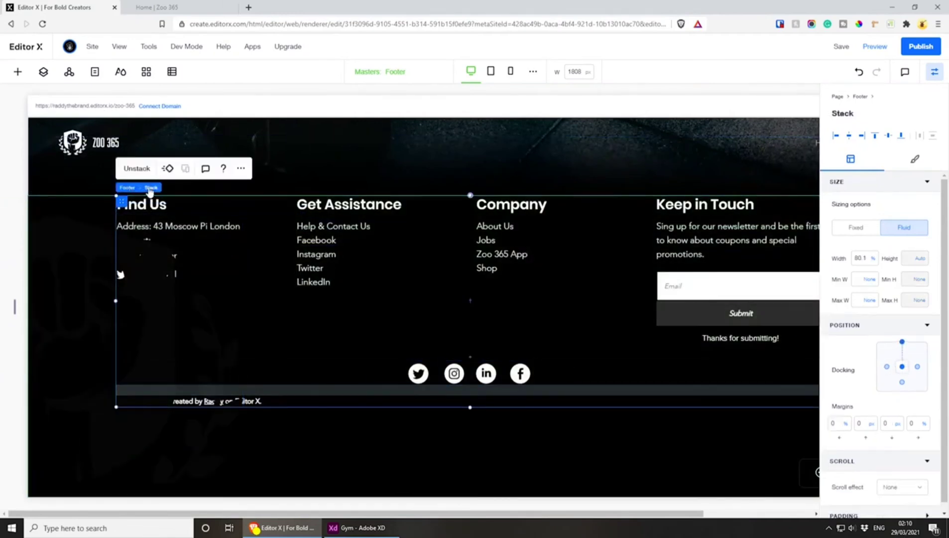
click(902, 367)
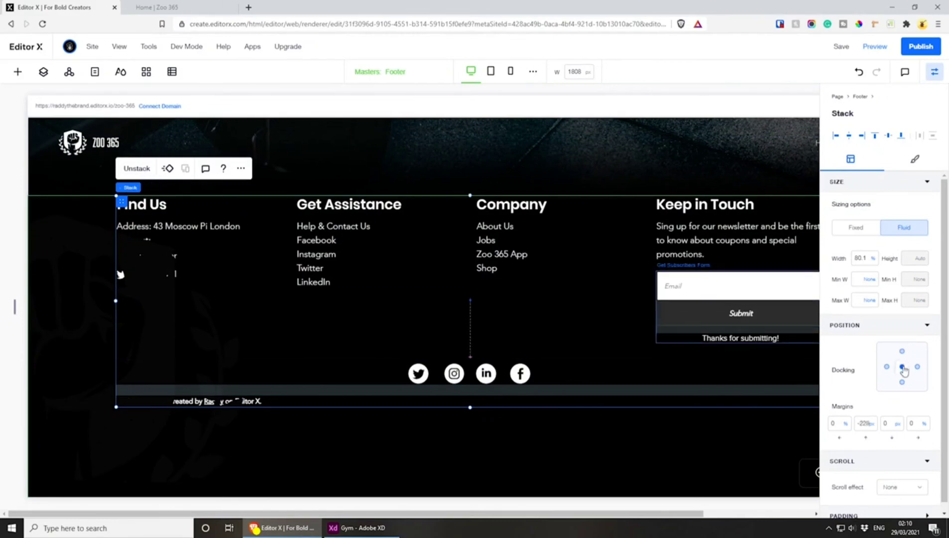
click(871, 423)
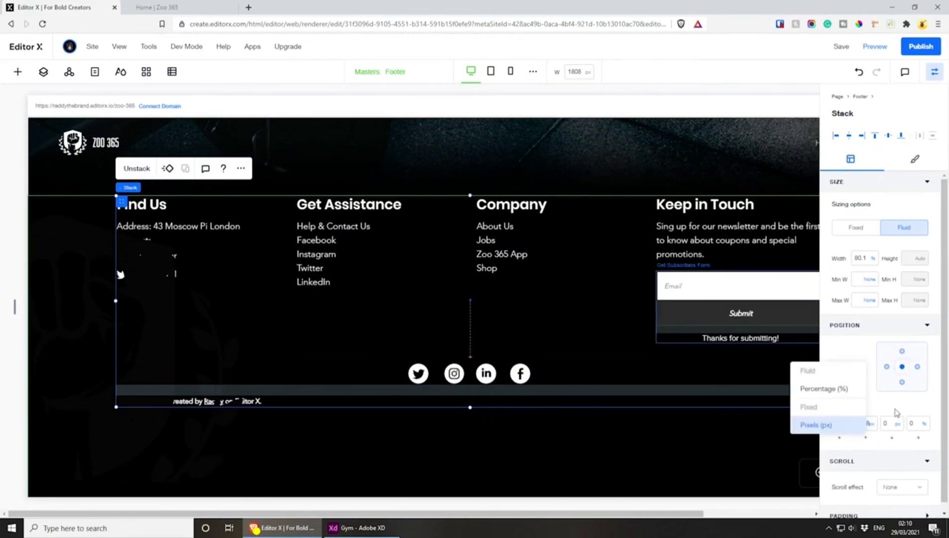
click(857, 425)
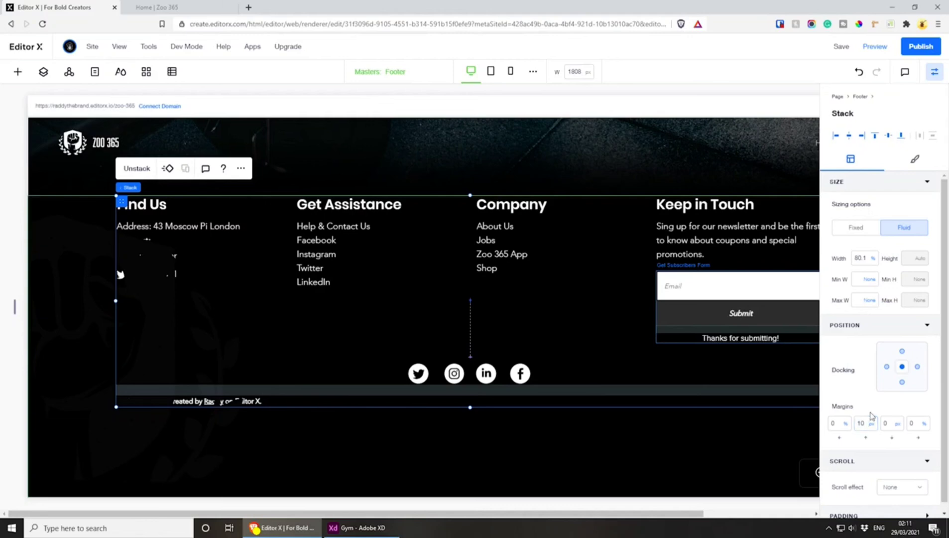
click(859, 424)
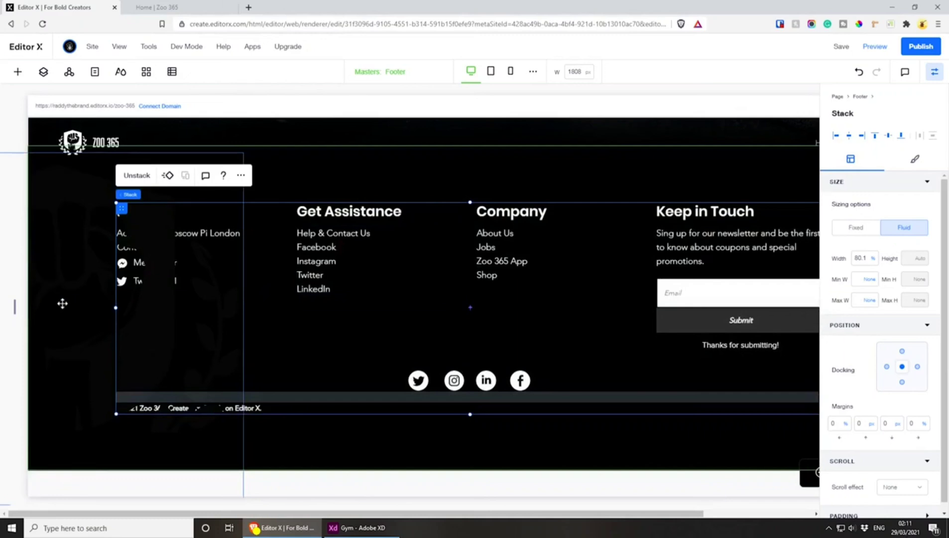
Reorder the footer's layers so that the Vector Art sits beneath the Stack
click(62, 303)
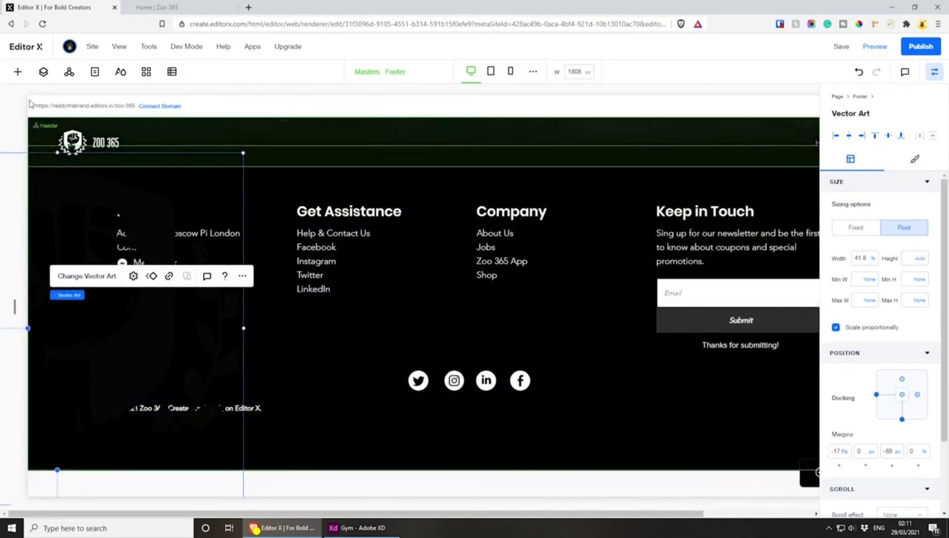
click(43, 75)
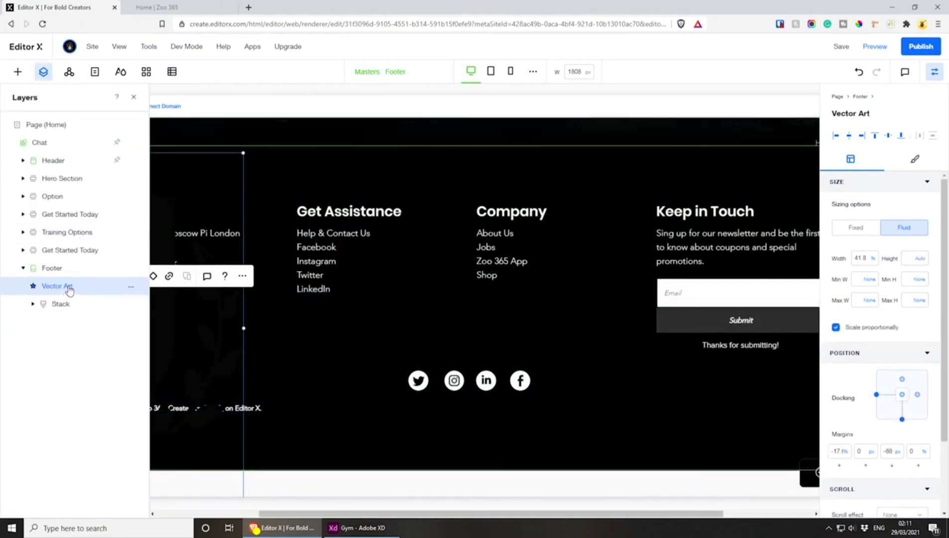
drag(70, 307, 70, 316)
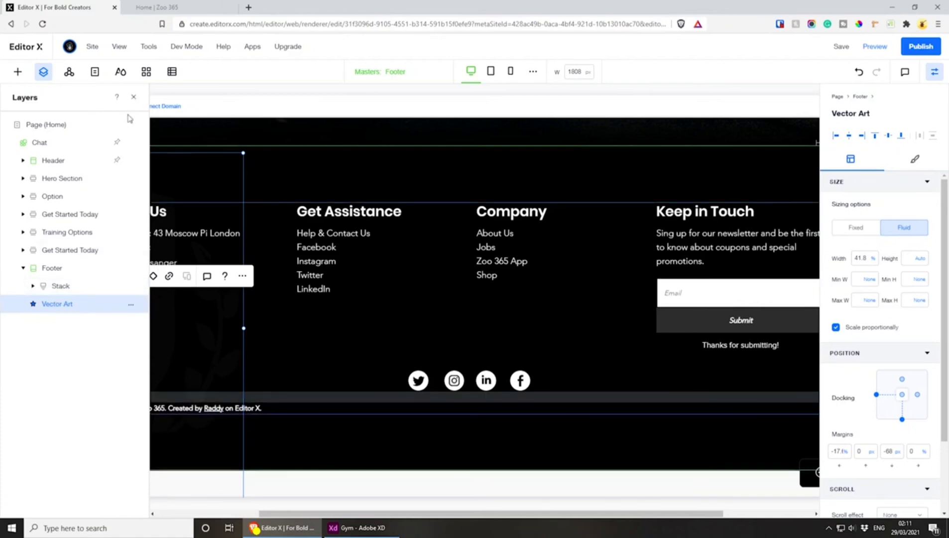
click(133, 97)
Undo a trial move of the footer's vector art and lower its upper edge to just above the social icons
drag(148, 353, 65, 384)
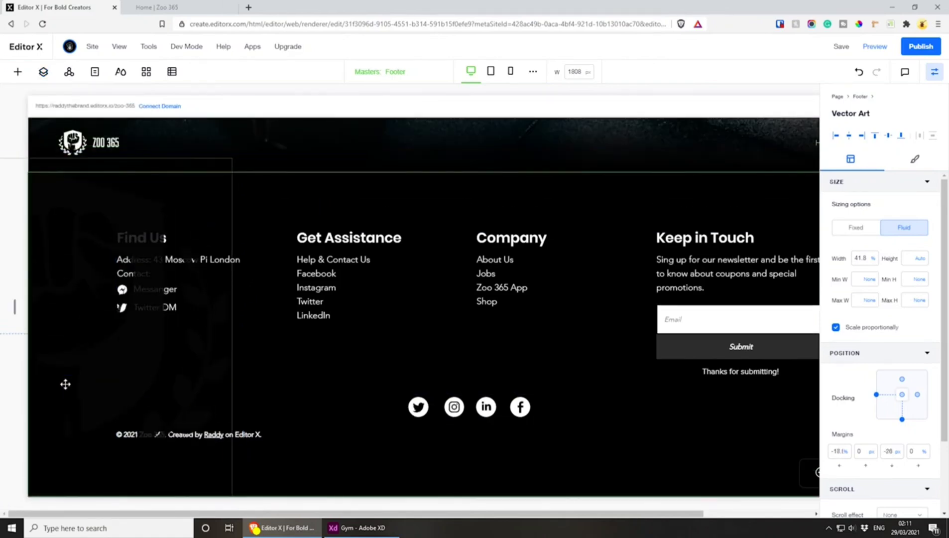
key(ctrl+z)
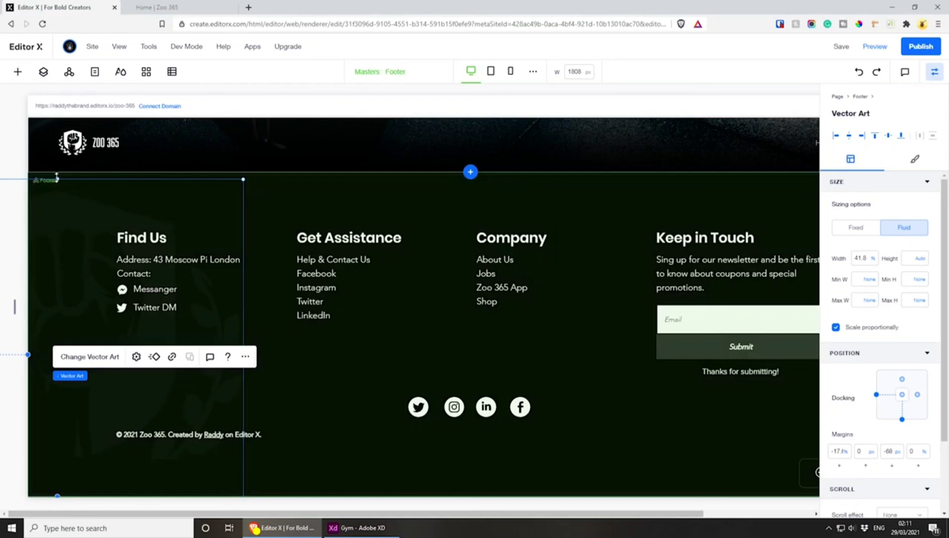
drag(57, 178, 54, 332)
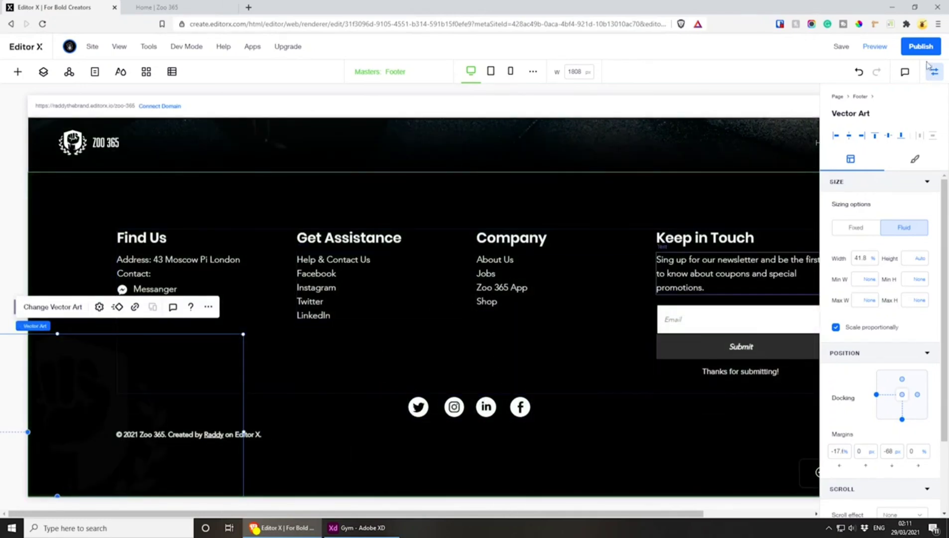
click(933, 71)
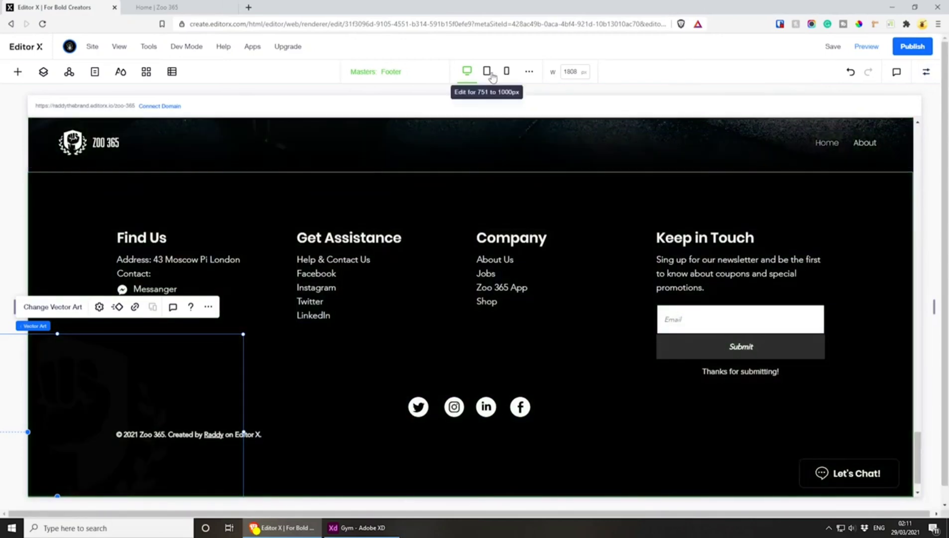
Examine the footer at the tablet breakpoint, from the Find Us column to the copyright line
click(487, 72)
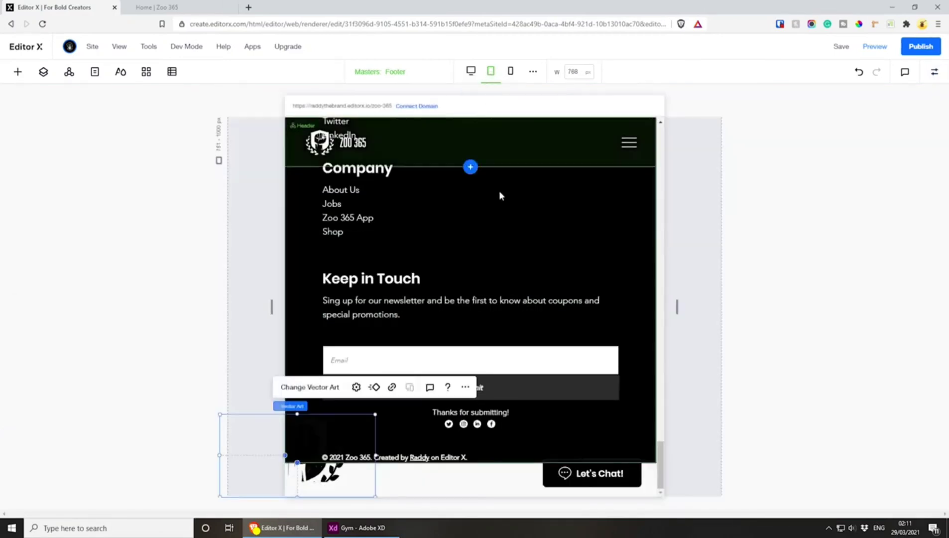
scroll(508, 269, up, 4)
scroll(515, 345, up, 7)
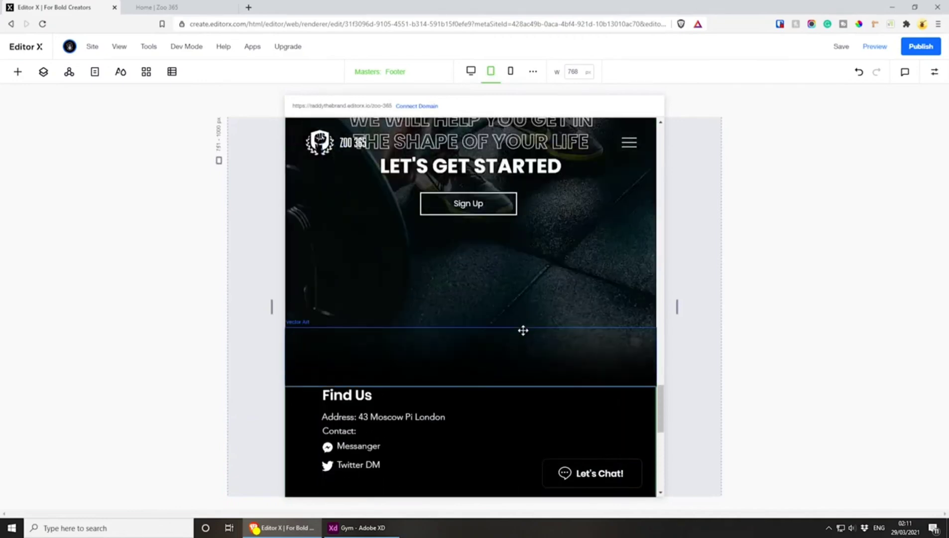
scroll(521, 331, down, 2)
scroll(591, 266, down, 1)
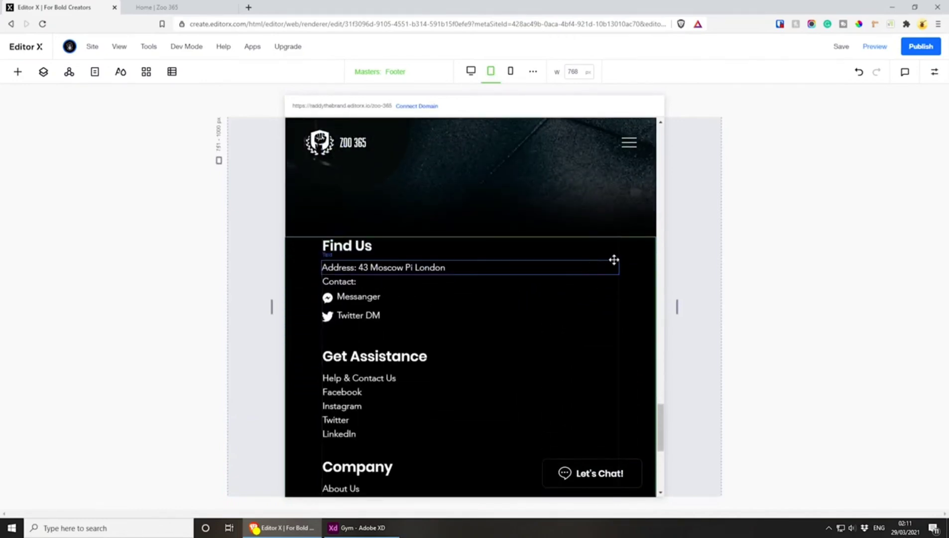
click(610, 266)
scroll(597, 279, down, 6)
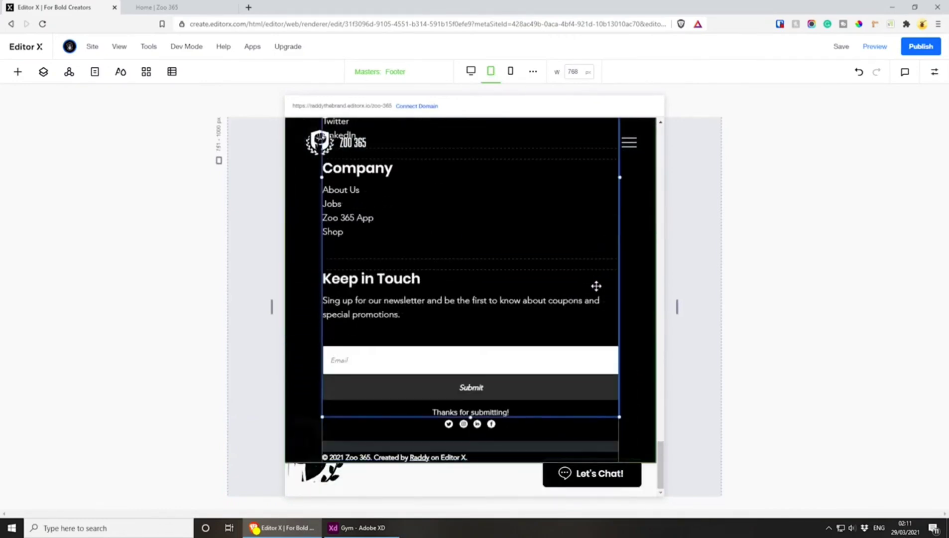
scroll(596, 286, up, 6)
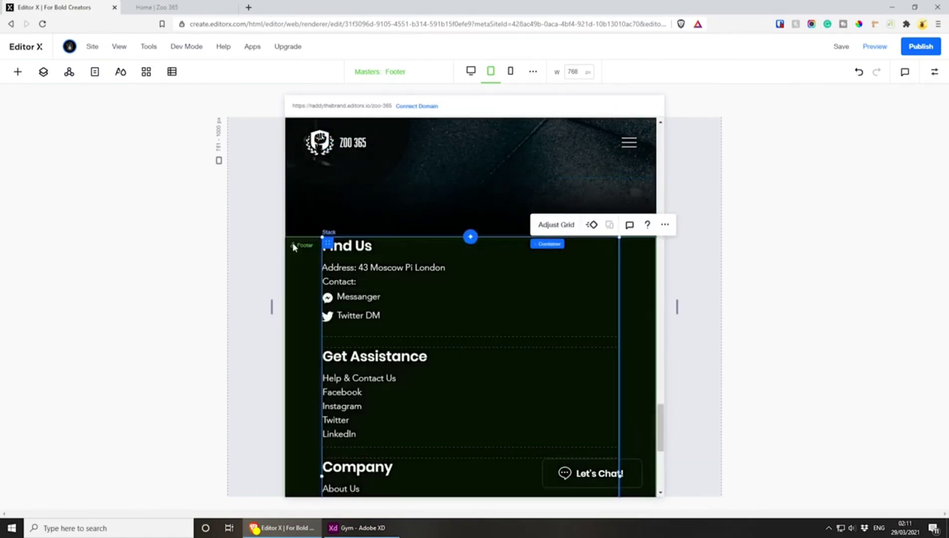
scroll(293, 247, down, 6)
Set the tablet footer's minimum height to 1200 px, trying smaller values such as 1000 px first
click(301, 305)
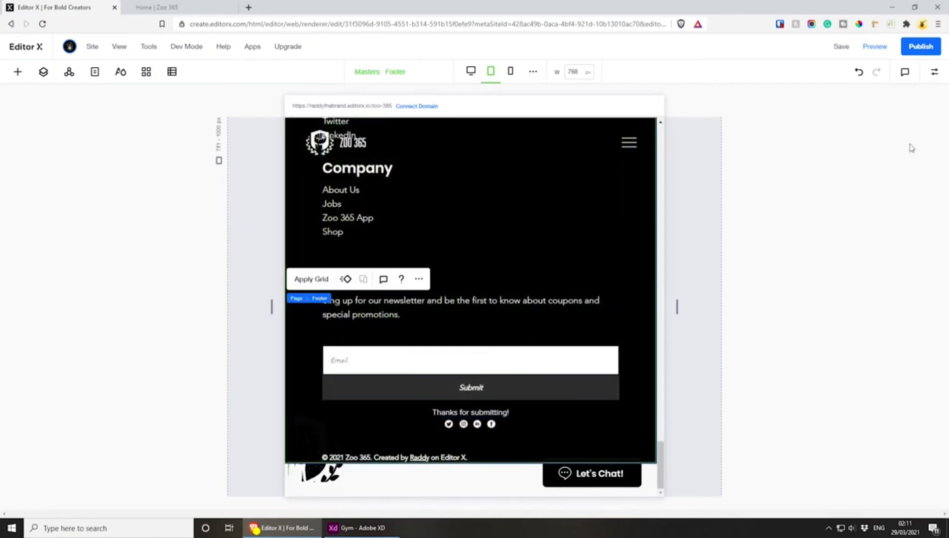
click(934, 71)
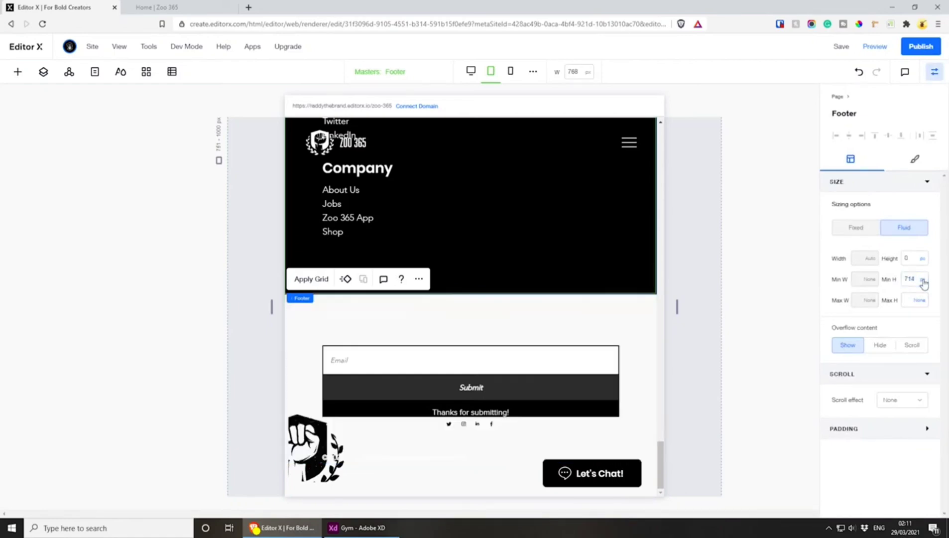
scroll(518, 282, up, 6)
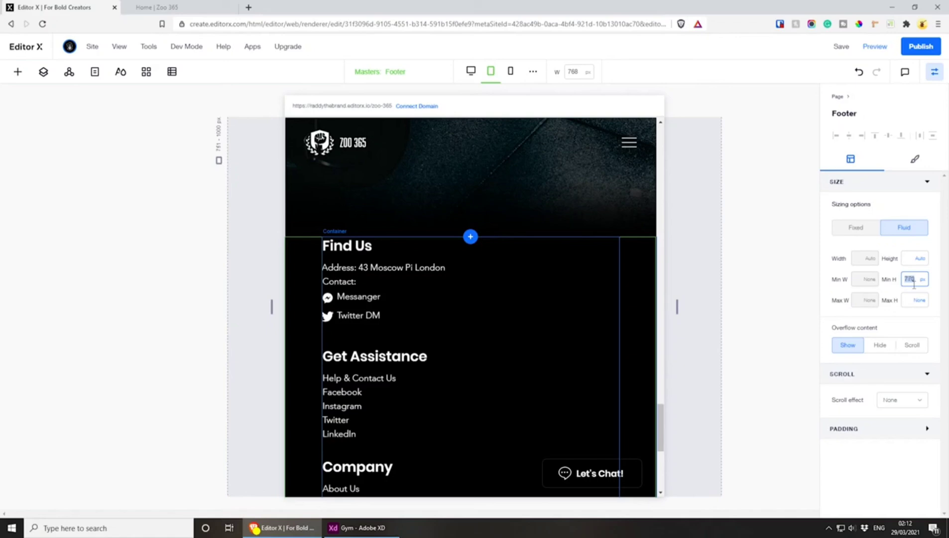
scroll(472, 313, down, 5)
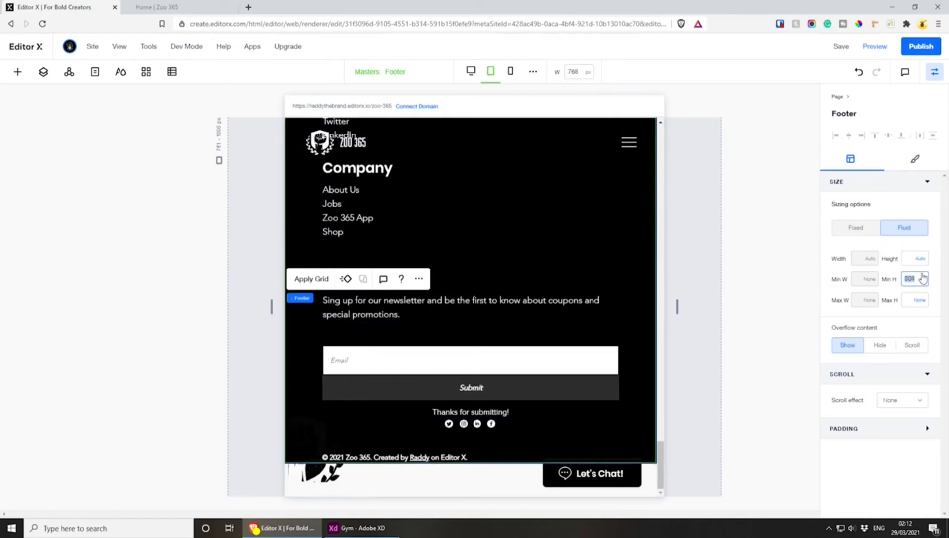
key(Return)
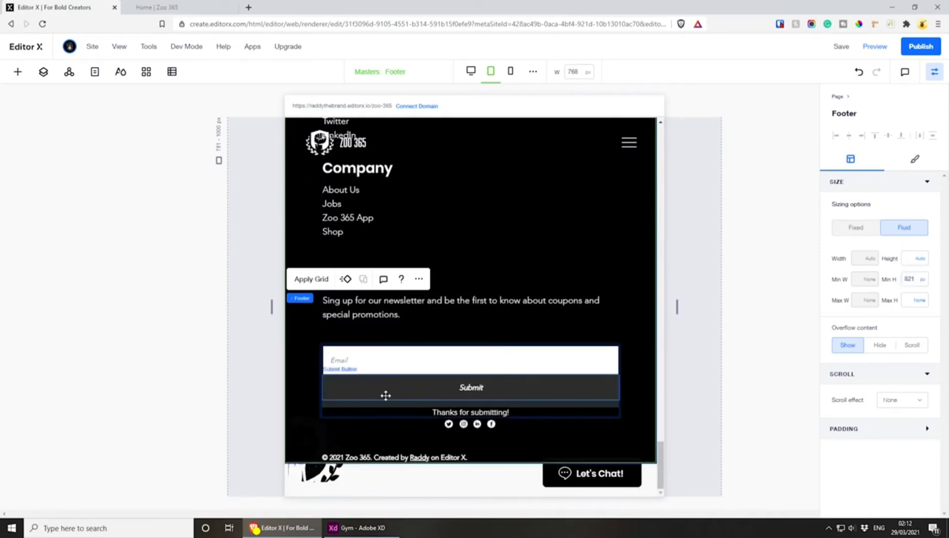
click(912, 280)
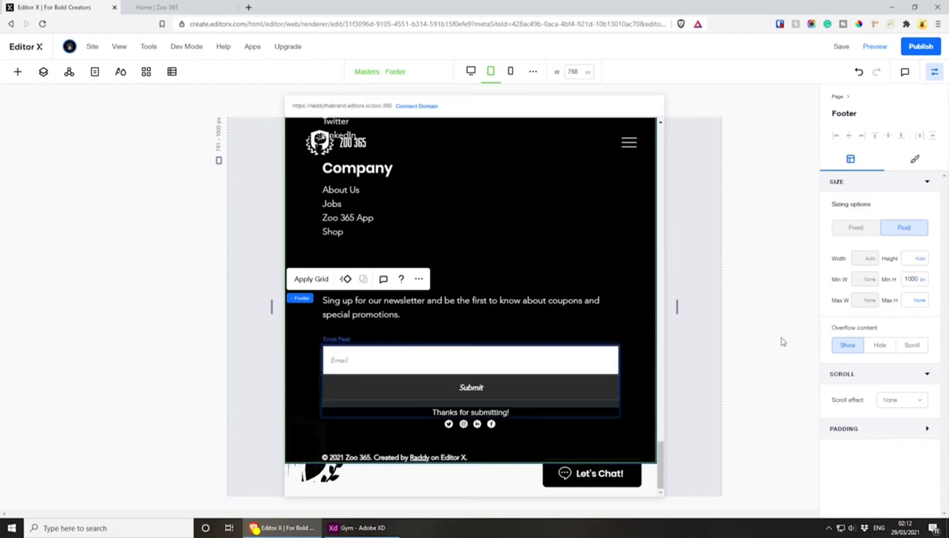
click(909, 280)
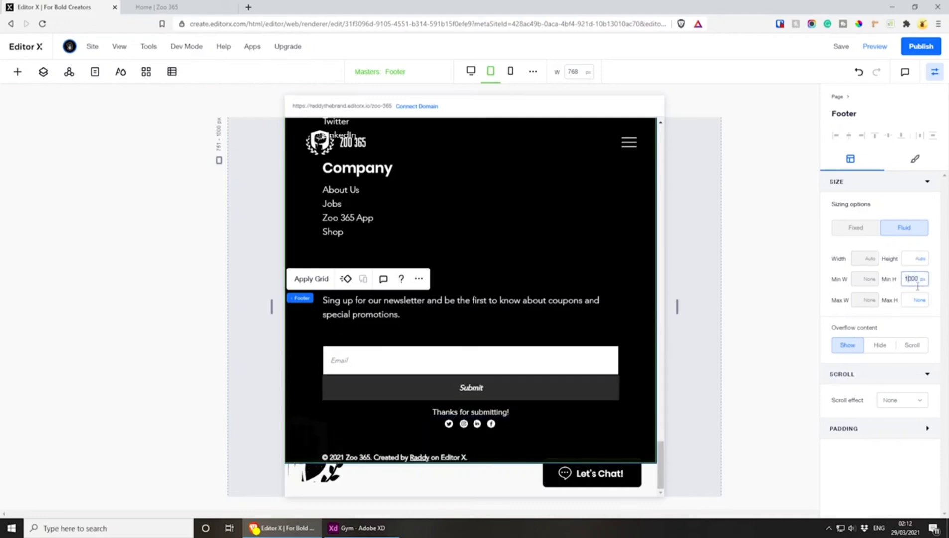
key(Return)
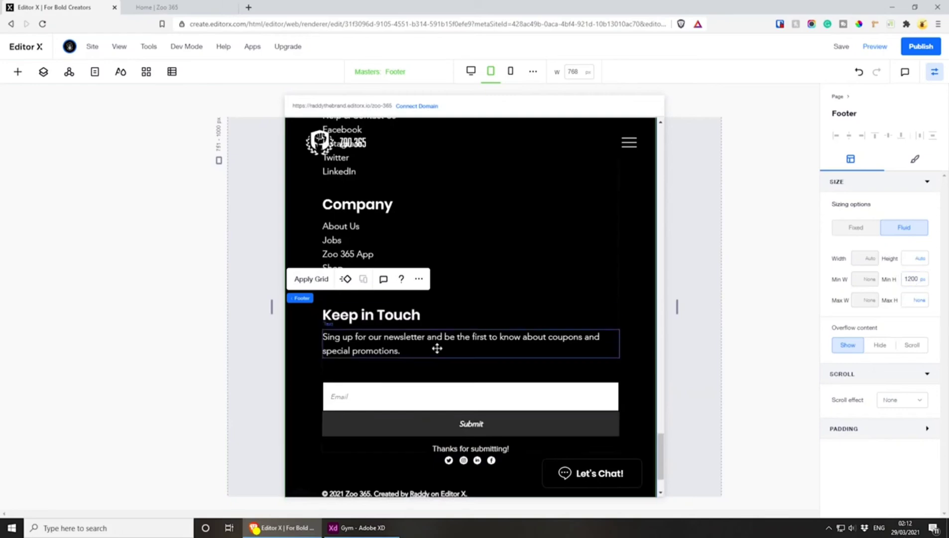
Move the tablet footer's vector art to the lower-left corner, with a left margin of -19% and a top margin of about 1031 px
scroll(466, 360, up, 5)
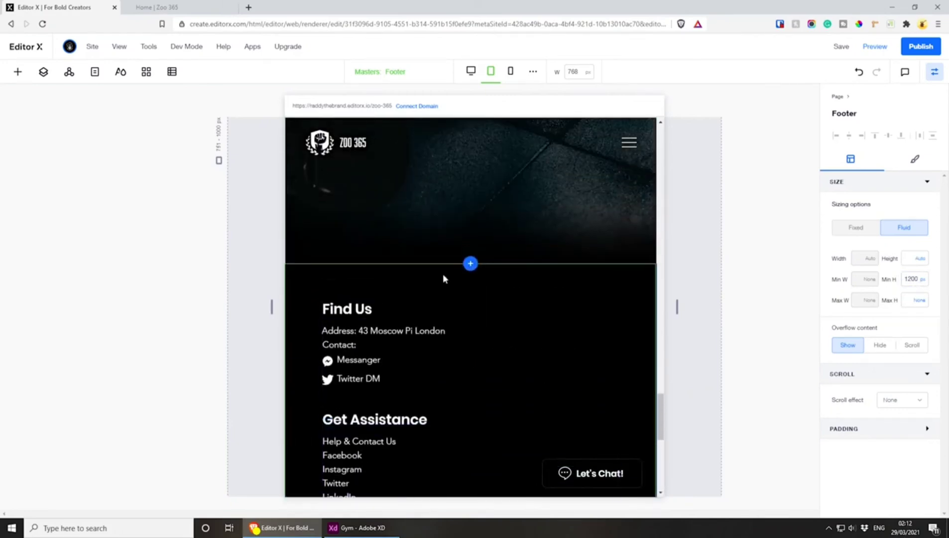
scroll(424, 265, down, 4)
scroll(427, 272, down, 4)
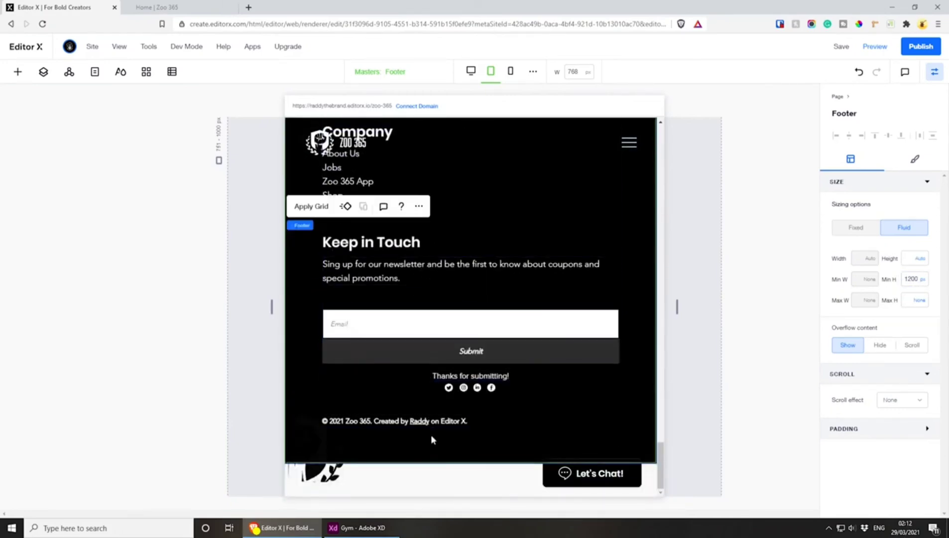
click(308, 451)
drag(309, 450, 310, 470)
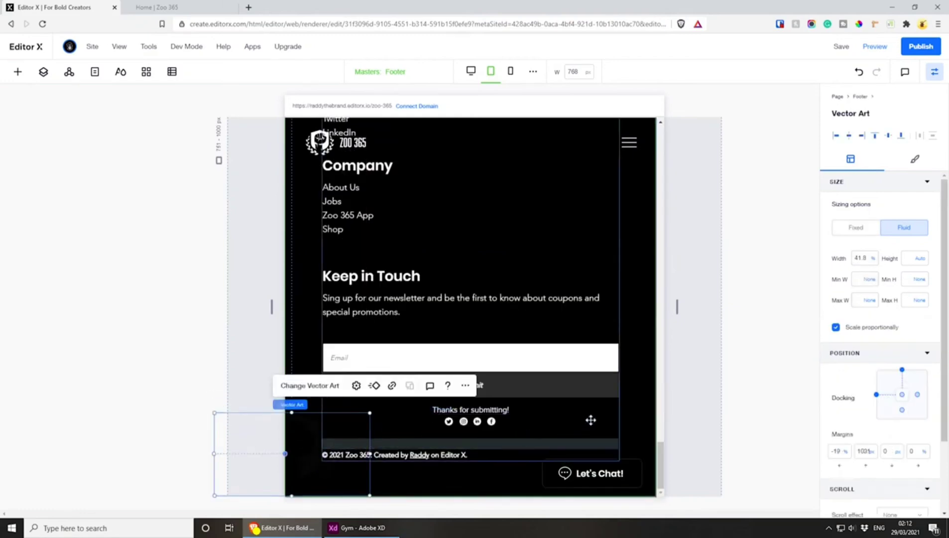
scroll(592, 364, up, 1)
scroll(498, 378, down, 1)
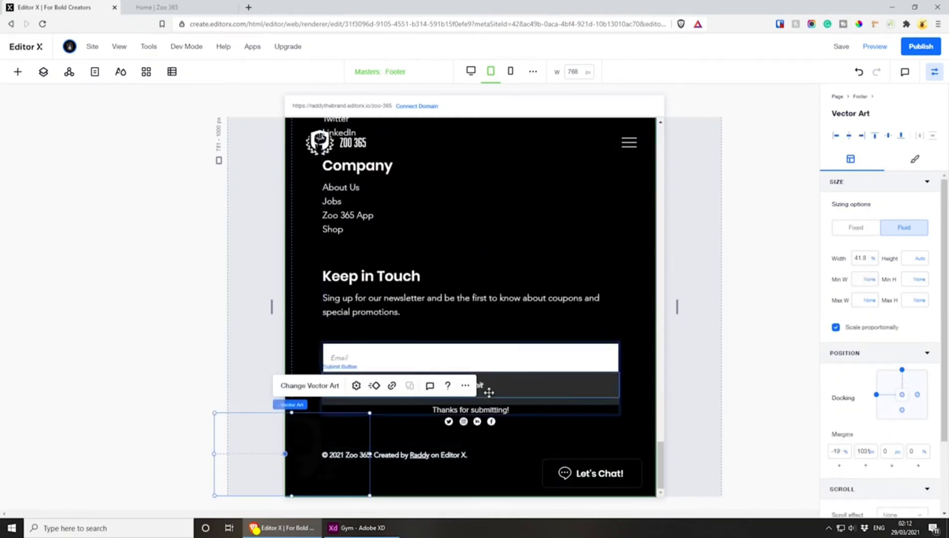
Widen the footer's social icons container at the tablet breakpoint to about 53%, undoing a trial resize of the icon group
click(479, 423)
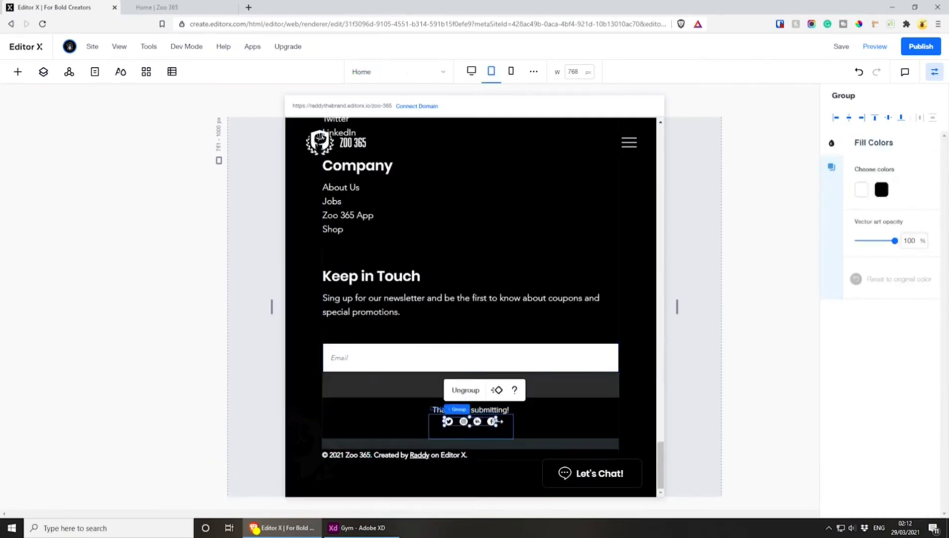
drag(498, 421, 589, 426)
key(ctrl+z)
click(512, 434)
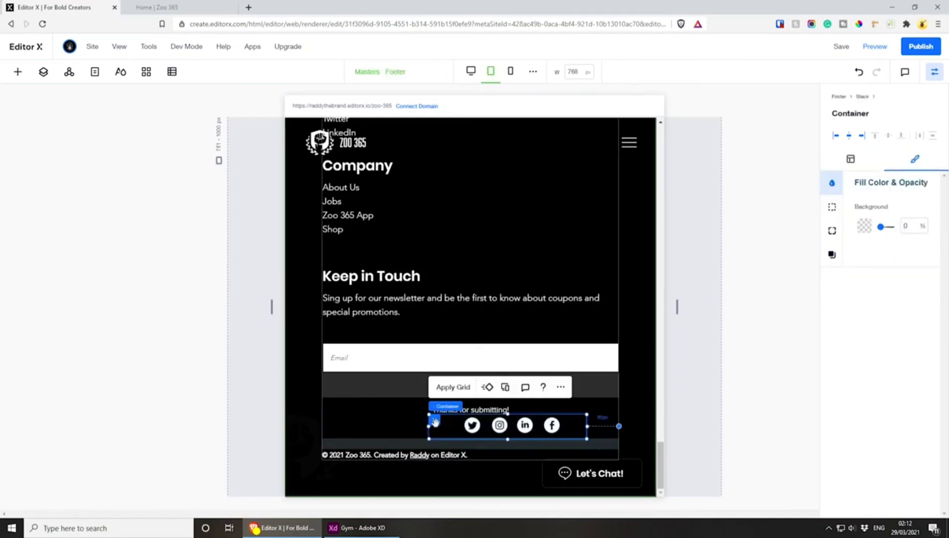
Centre the social icons container in the stack and set its left margin to 0 px
drag(430, 419, 407, 421)
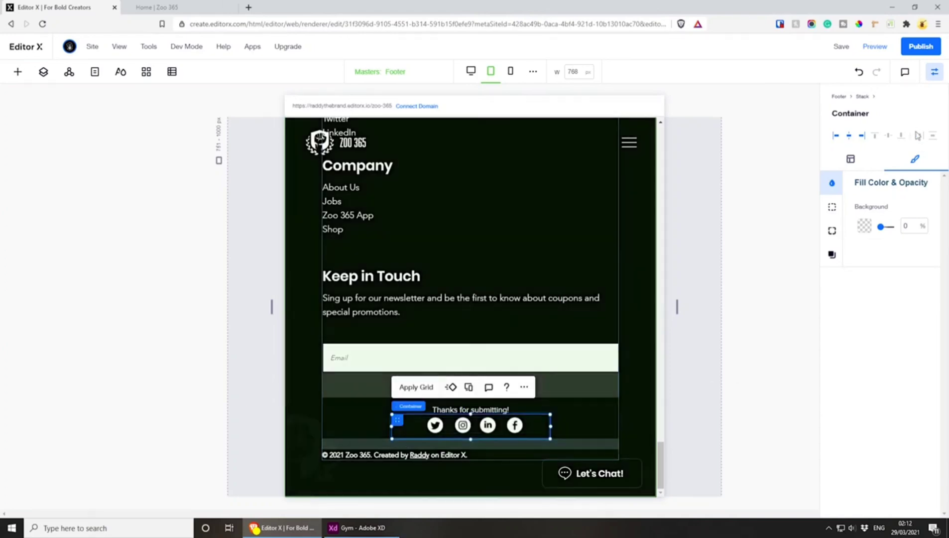
click(851, 160)
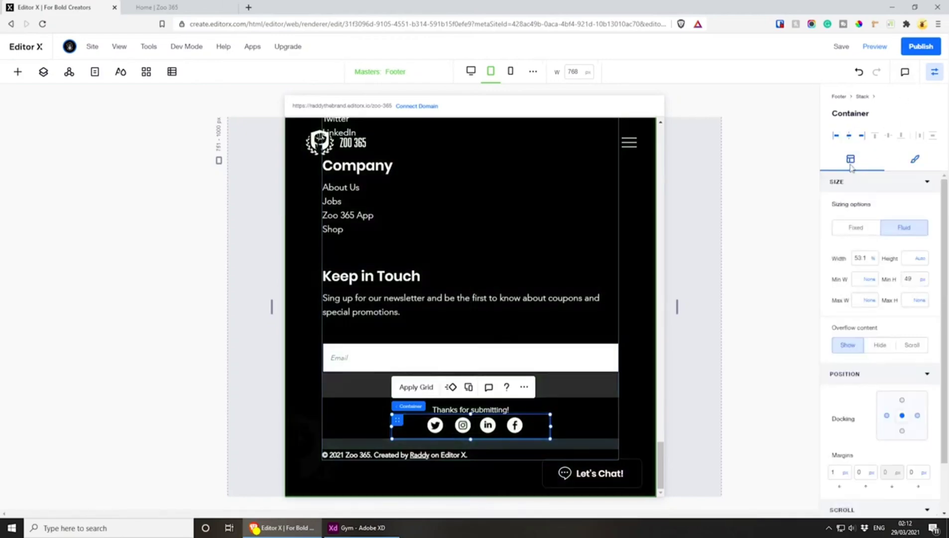
click(833, 473)
key(Return)
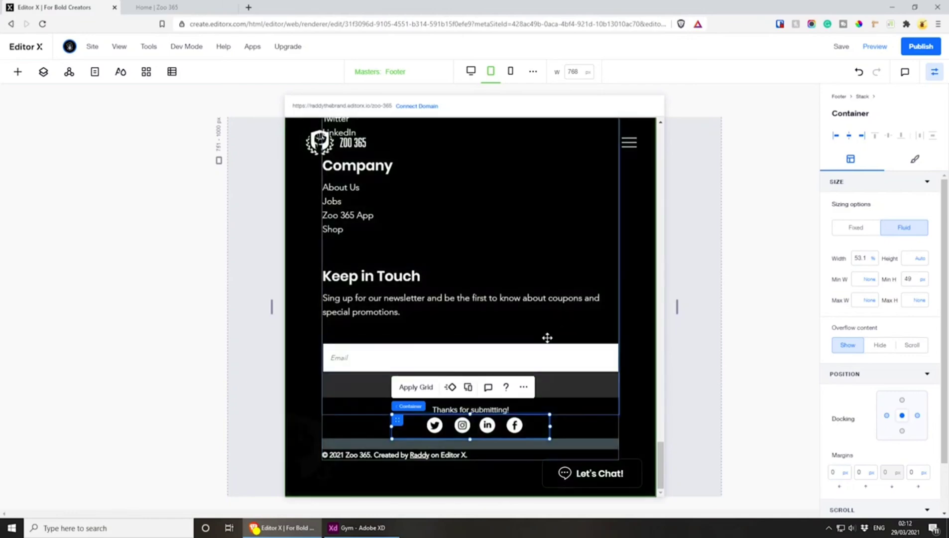
Try a width of 100% for the social icons container and undo it
click(866, 258)
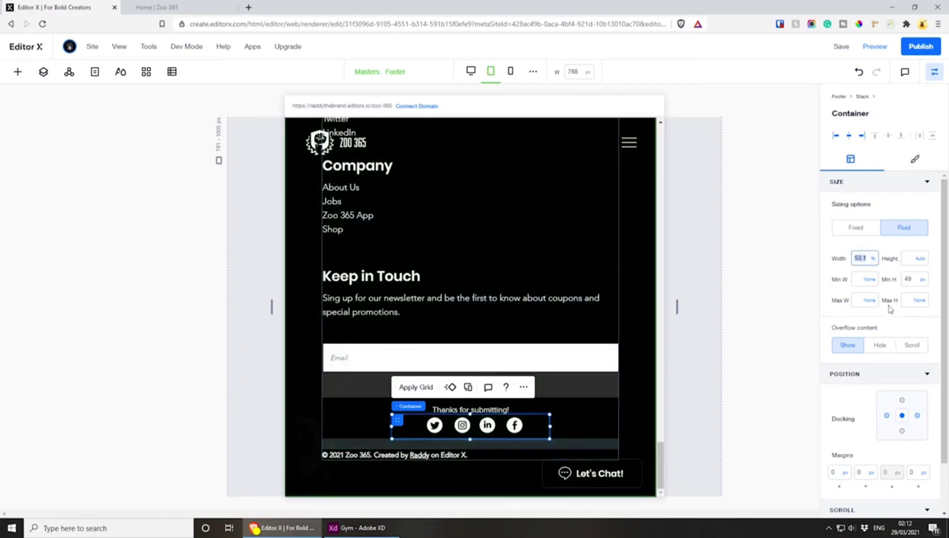
text(100)
key(Return)
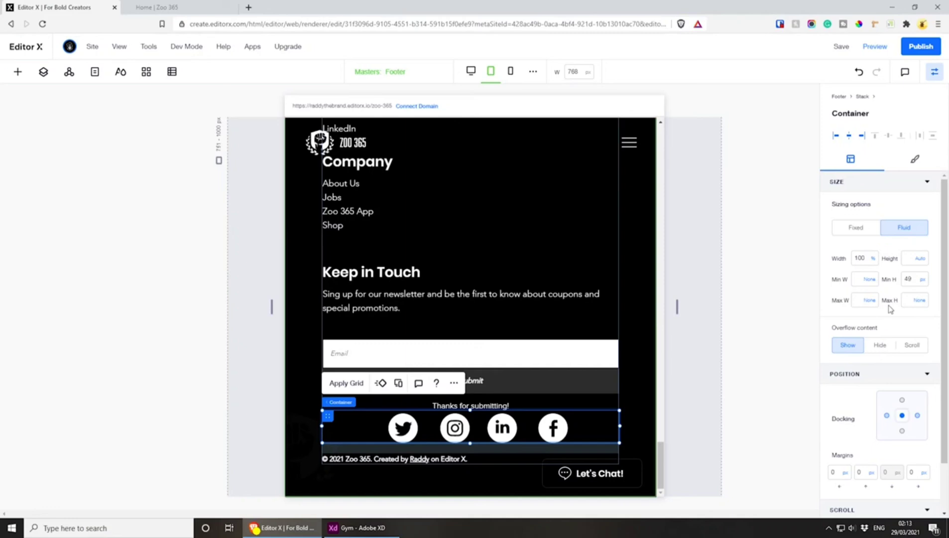
key(ctrl+z)
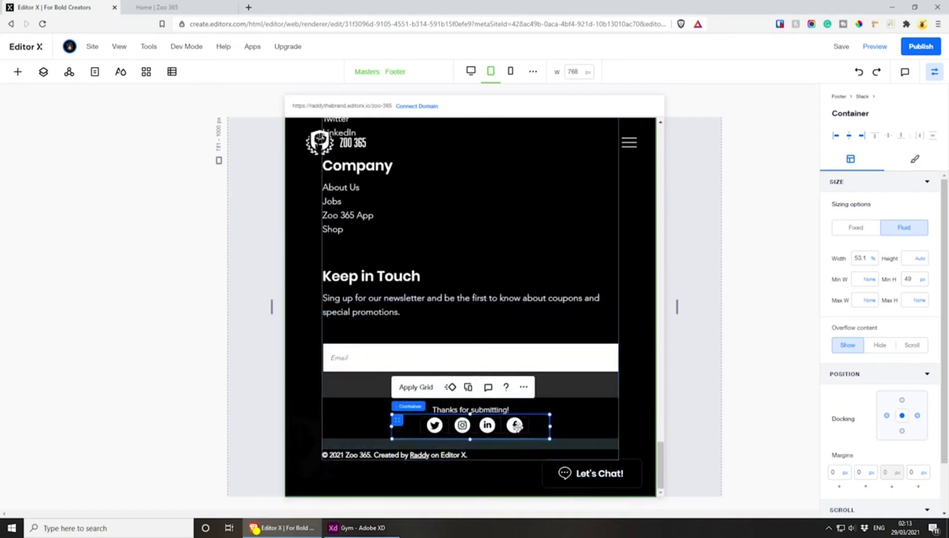
Reduce the social icons container's minimum height to about 38 px
drag(544, 415, 544, 420)
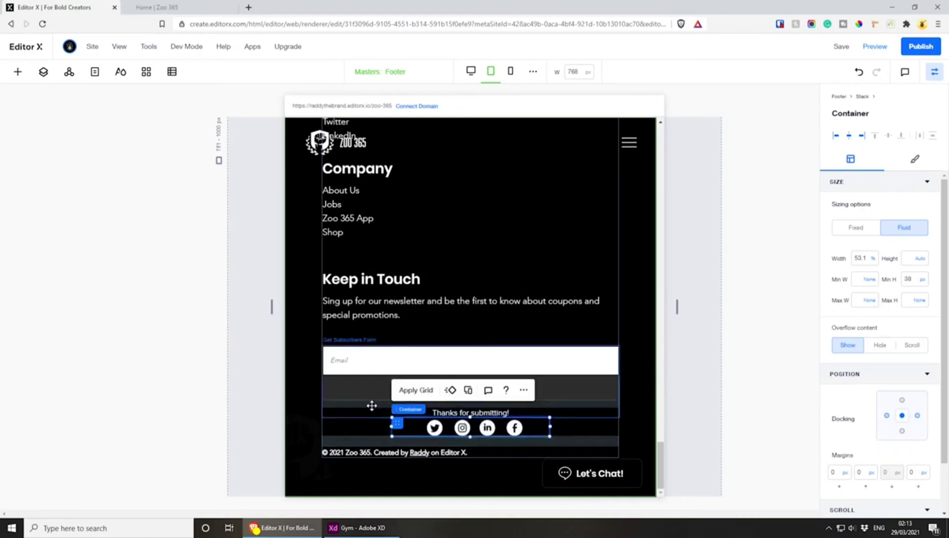
click(372, 406)
click(547, 432)
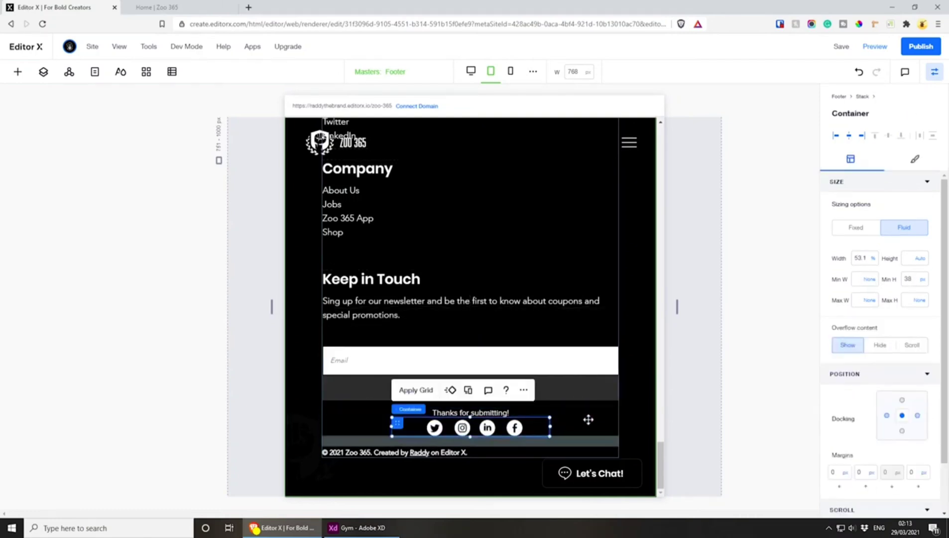
Lower the social icons container within the stack to a 7 px top margin, undoing any accidental move of the stack
click(588, 419)
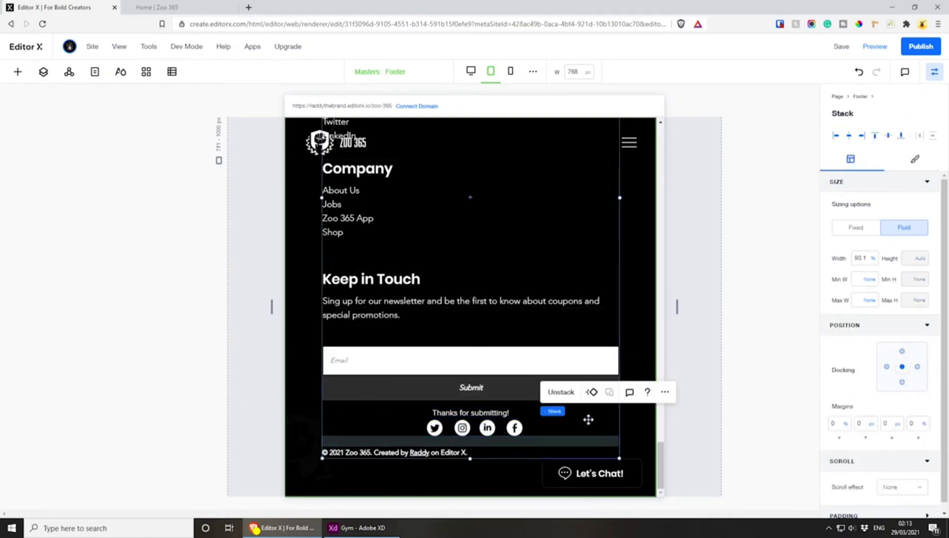
click(420, 437)
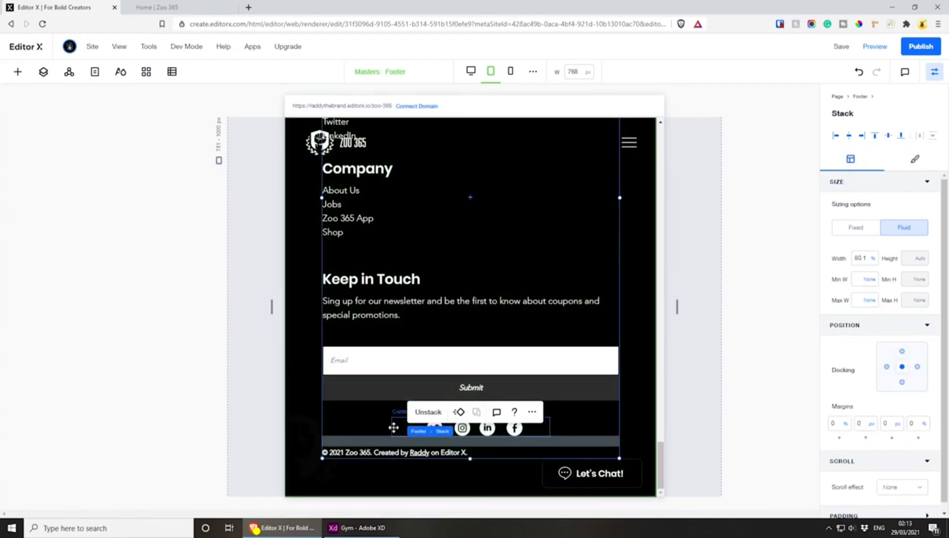
drag(394, 427, 377, 418)
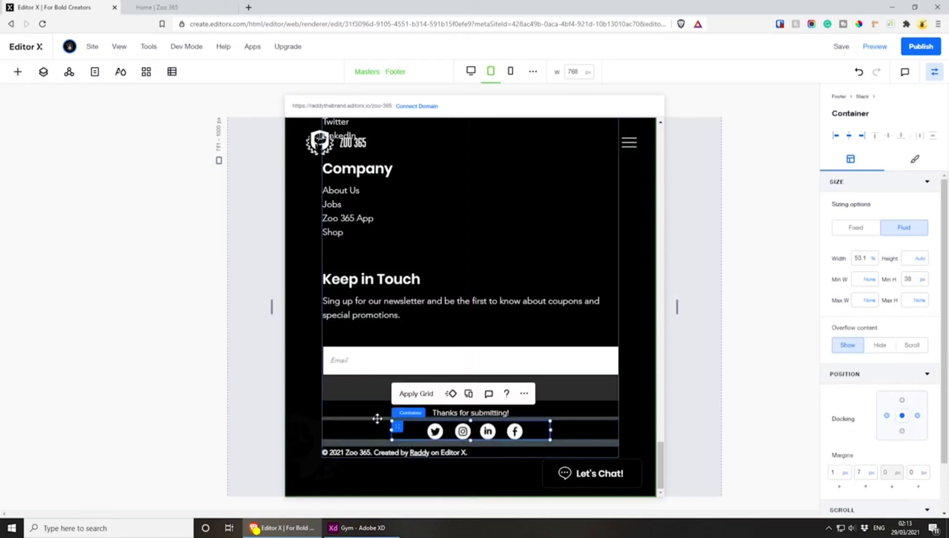
key(ctrl+z)
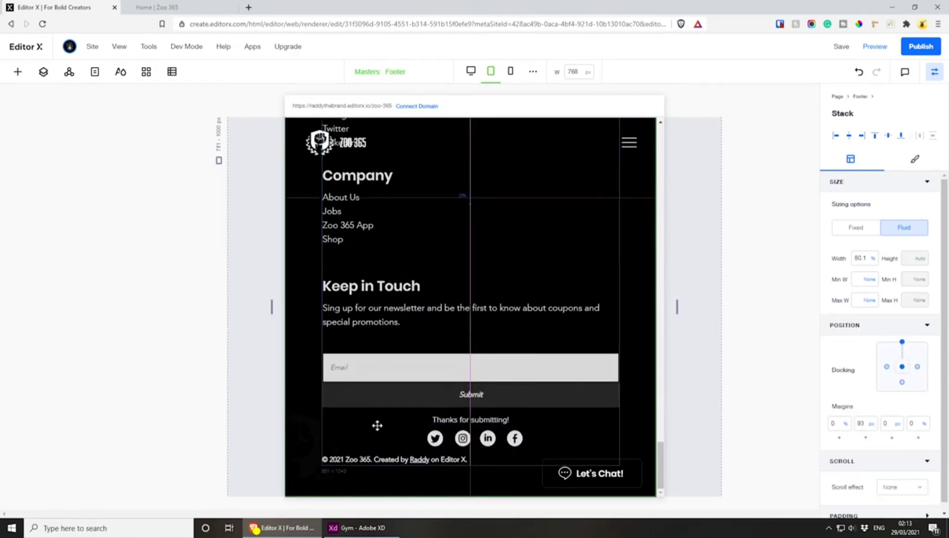
scroll(412, 420, up, 10)
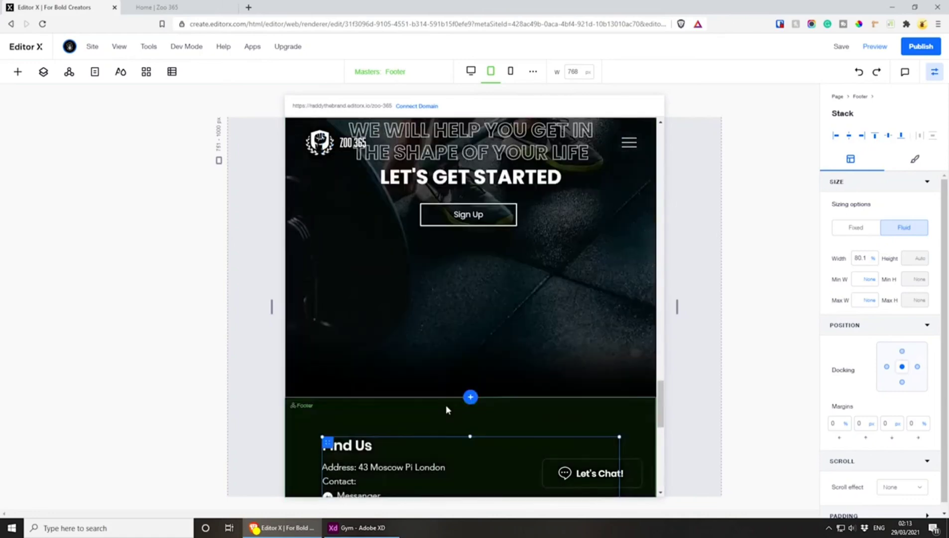
scroll(512, 313, down, 8)
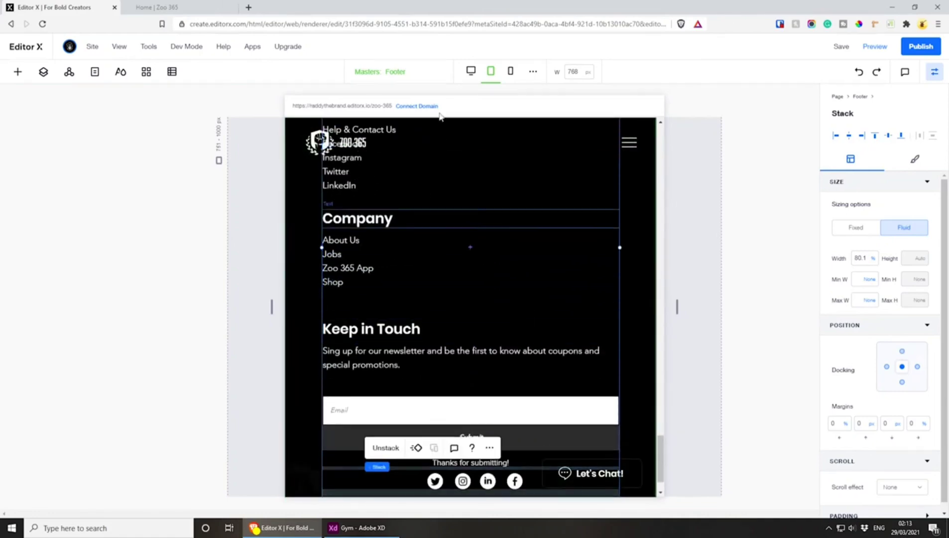
Switch to the mobile breakpoint and narrow the newsletter text under Keep in Touch to about 85% width
click(511, 71)
scroll(542, 249, up, 5)
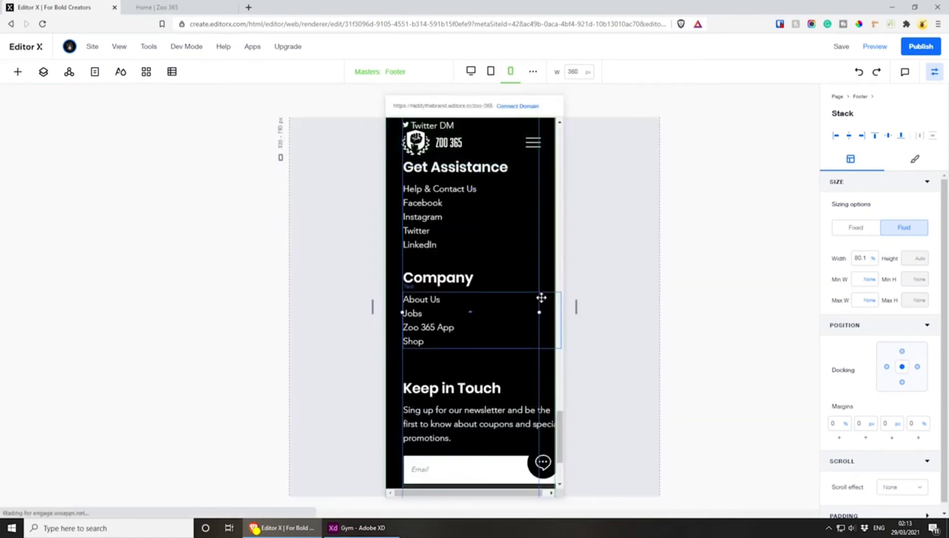
scroll(484, 275, up, 2)
scroll(483, 272, down, 7)
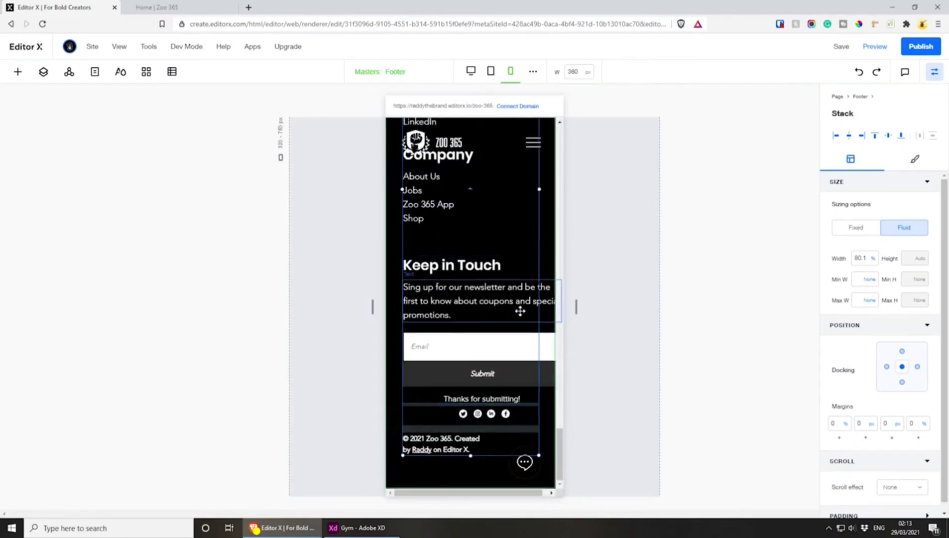
click(523, 312)
drag(561, 301, 538, 306)
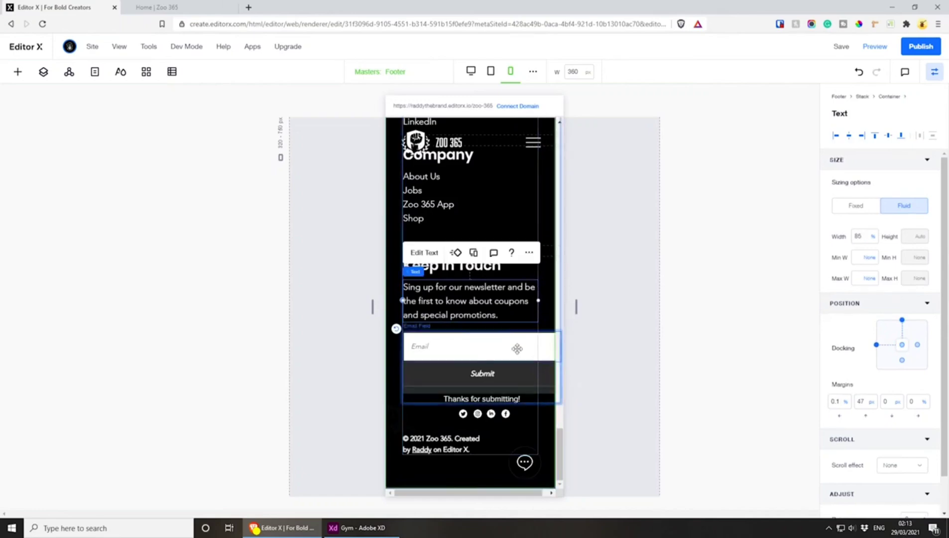
Shrink the Get Subscribers Form's minimum width to about 264 px and set its width to 100%
click(561, 356)
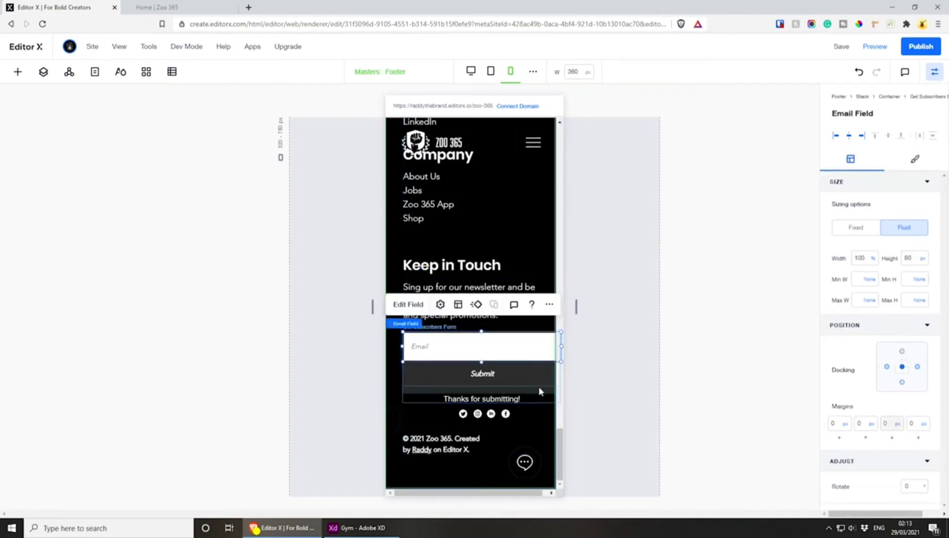
click(445, 326)
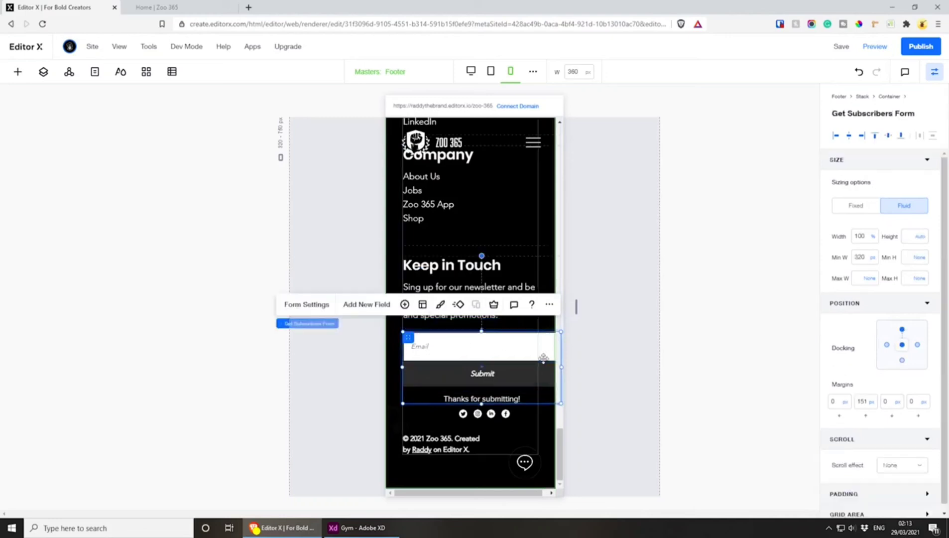
drag(560, 367, 532, 366)
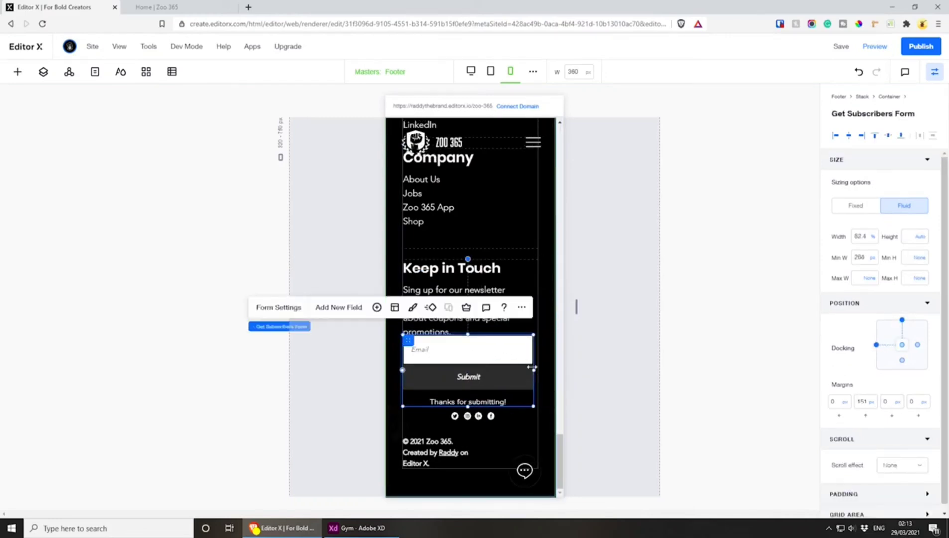
click(860, 237)
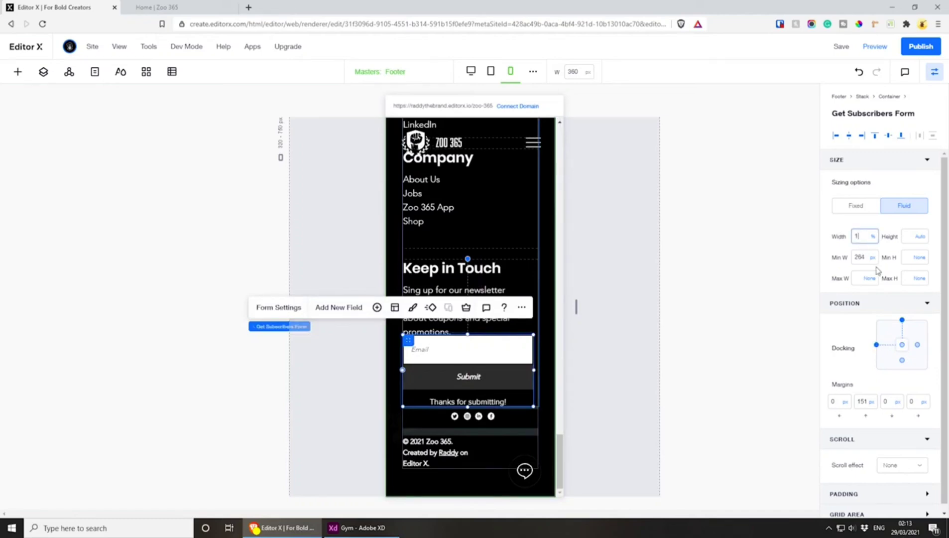
key(Return)
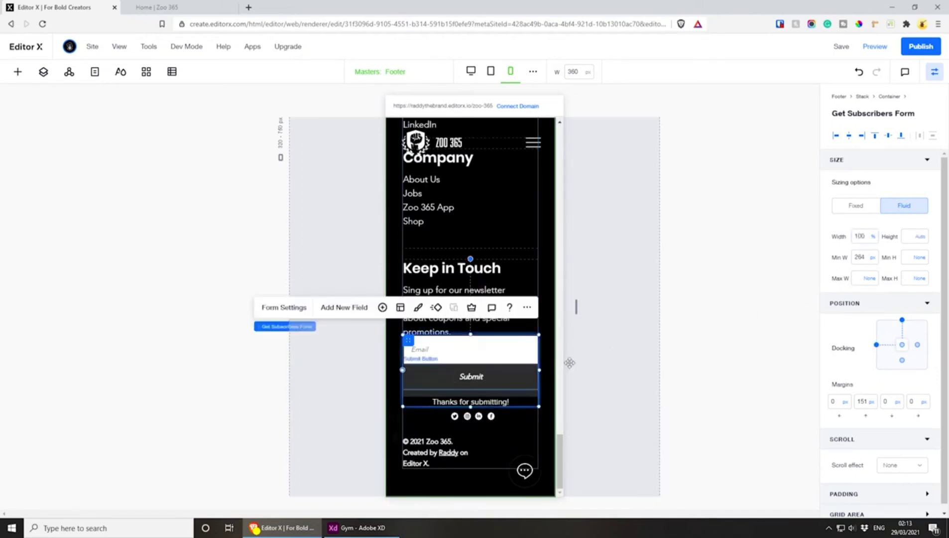
Set the width of the newsletter text under Keep in Touch to 100%
click(486, 290)
click(859, 238)
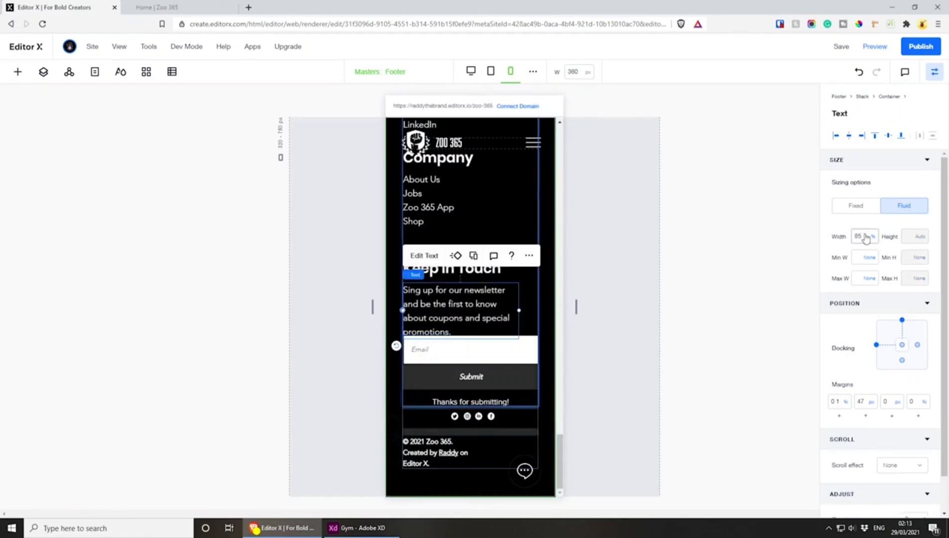
text(100)
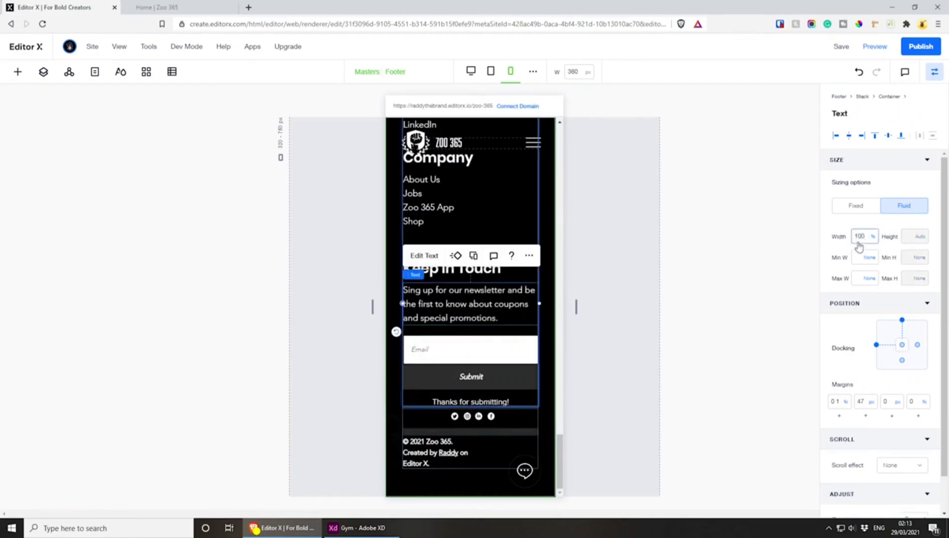
key(Return)
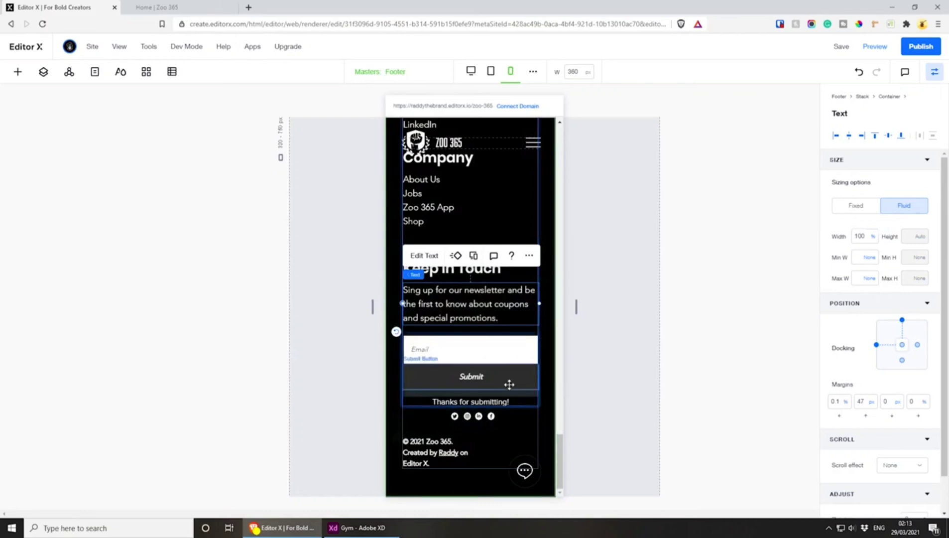
Set the width of the mobile footer's copyright text to 100%
click(465, 456)
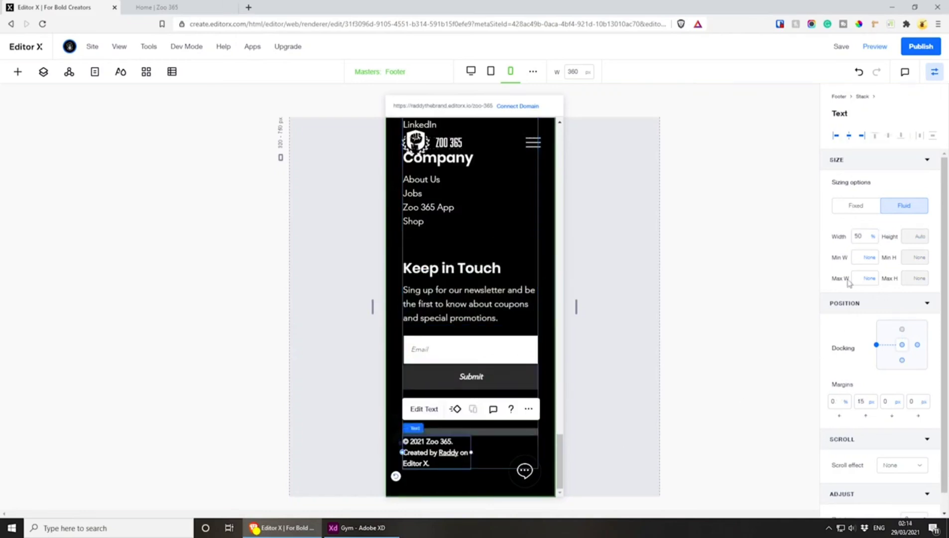
click(858, 236)
key(Return)
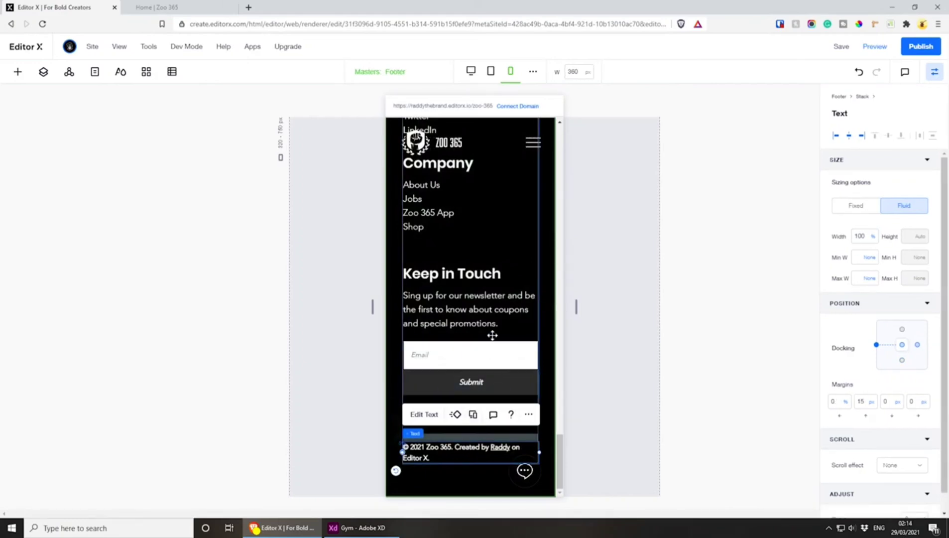
Save the site and publish it with the updated footer
scroll(490, 328, up, 3)
scroll(491, 331, up, 5)
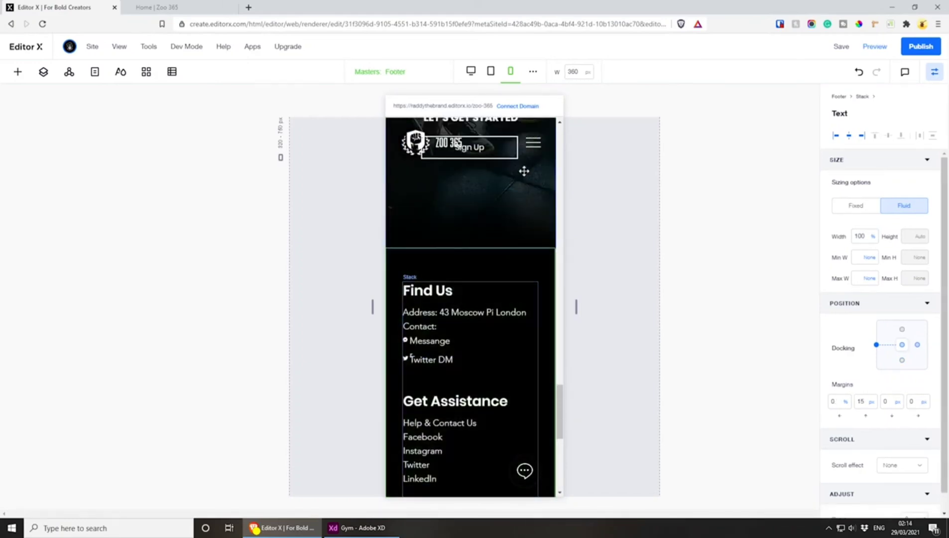
click(840, 47)
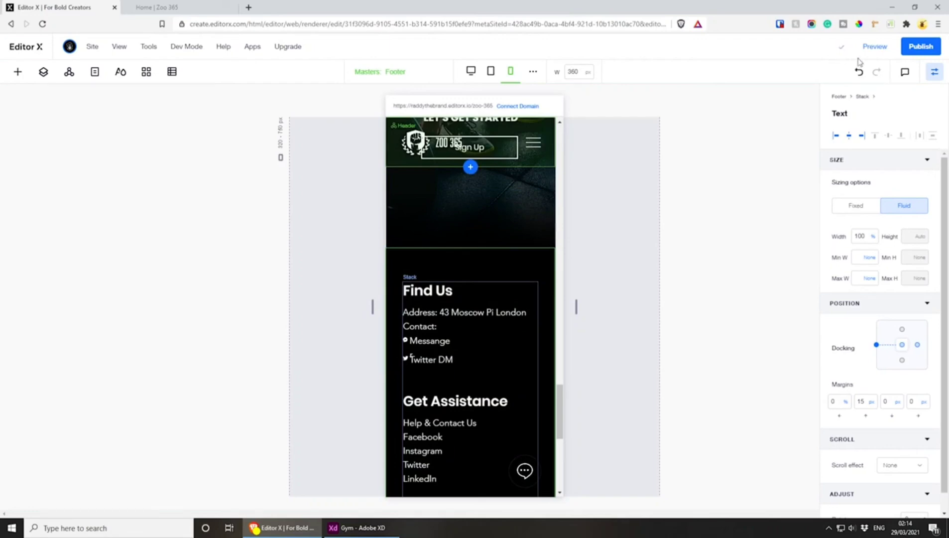
click(917, 47)
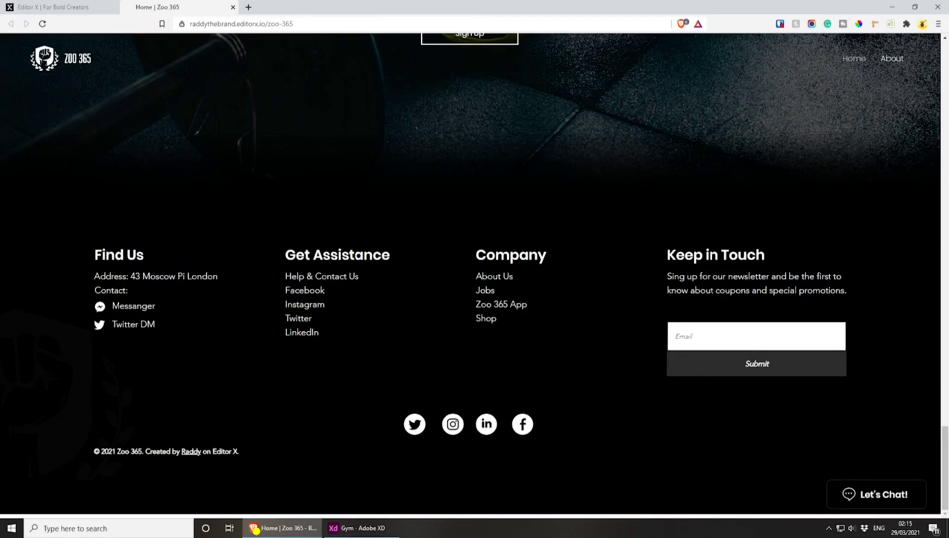
Back in Editor X, raise the desktop footer's vector art to a top margin of about 236 px, and save and republish the site
click(55, 7)
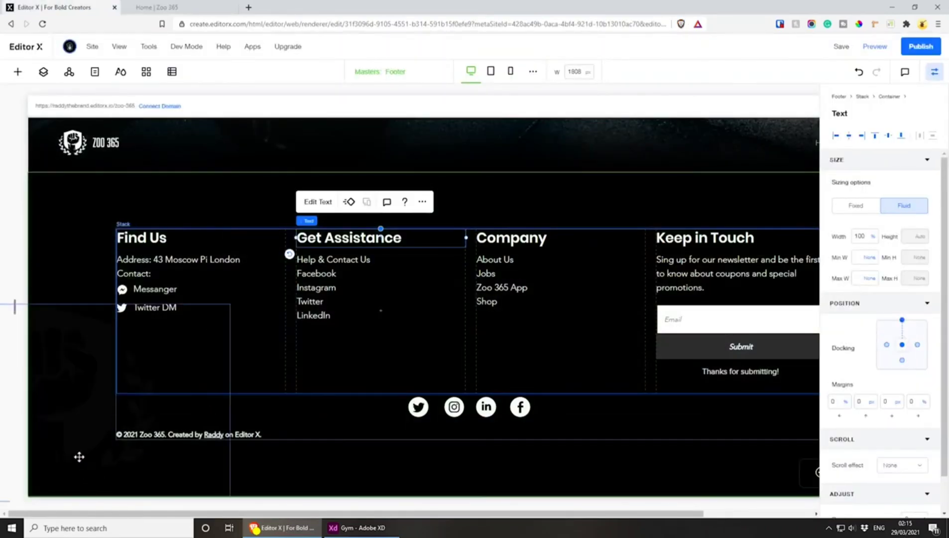
click(79, 456)
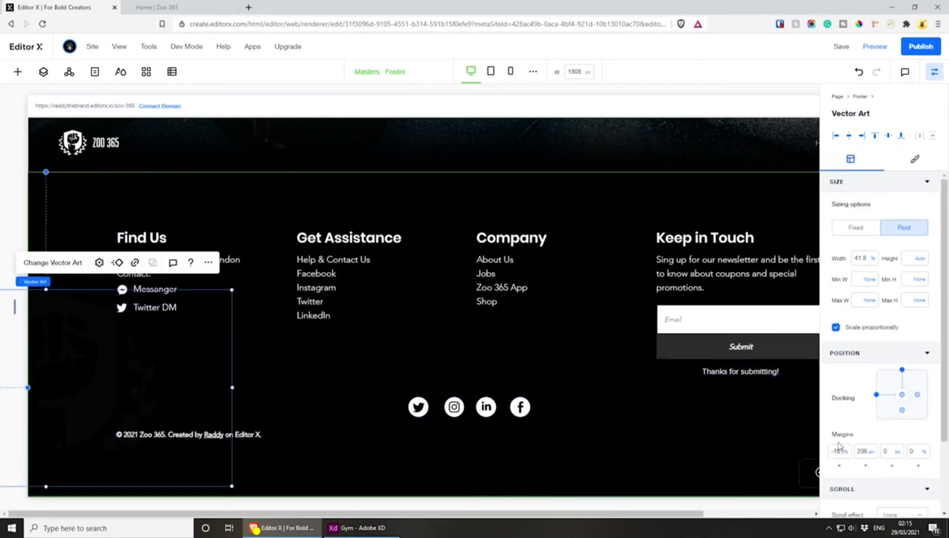
click(836, 47)
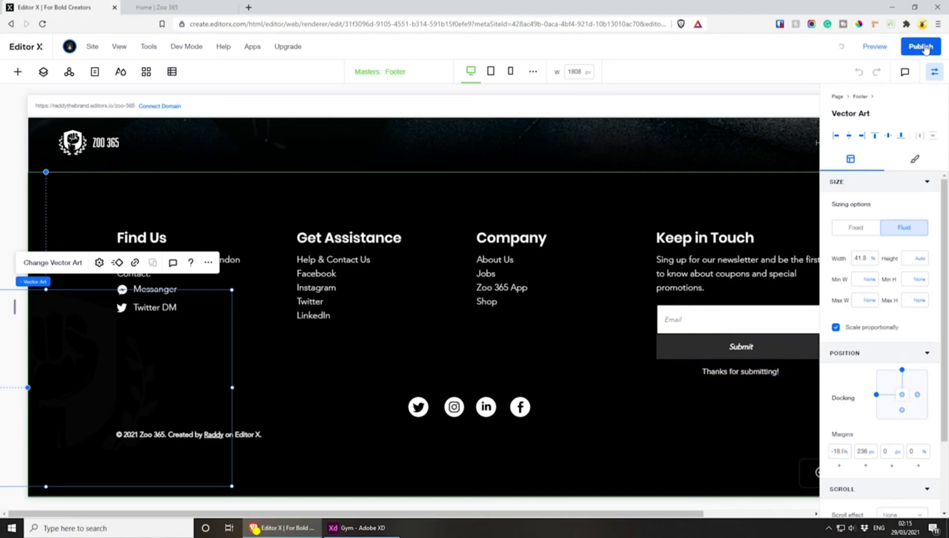
Switch to the published Zoo 365 site, reload it and inspect it with the iPhone 6/7/8 Plus device emulation
click(150, 7)
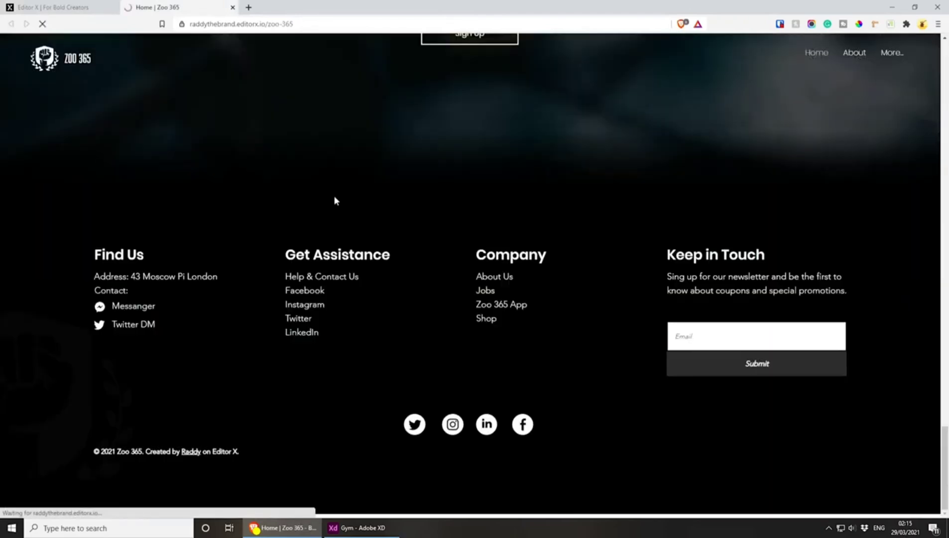
key(F5)
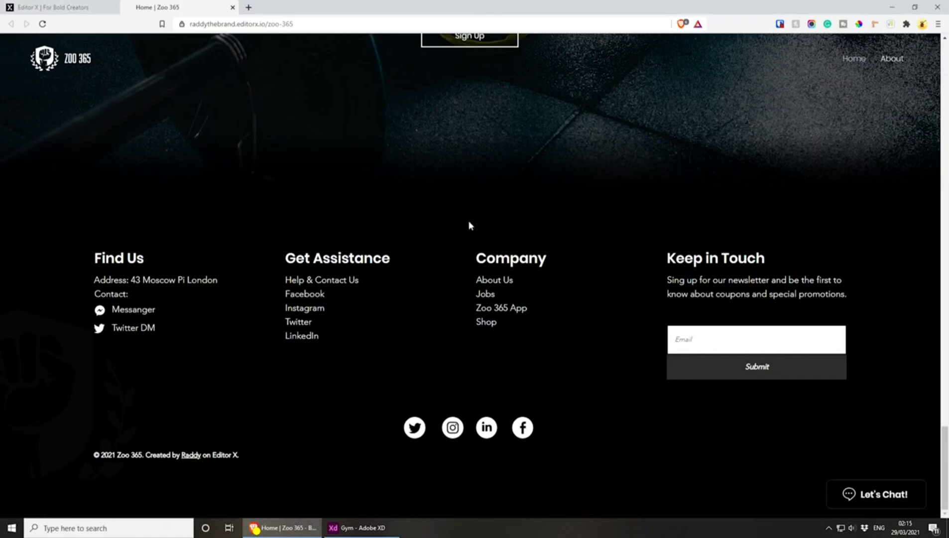
right_click(469, 179)
click(496, 295)
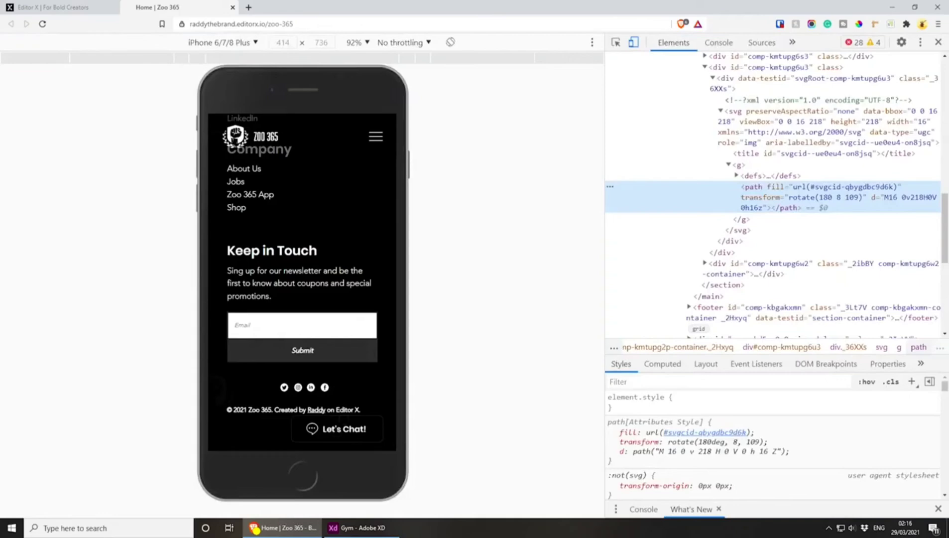
Examine the published home page's mobile layout, from the upper sections to the footer
scroll(296, 330, up, 10)
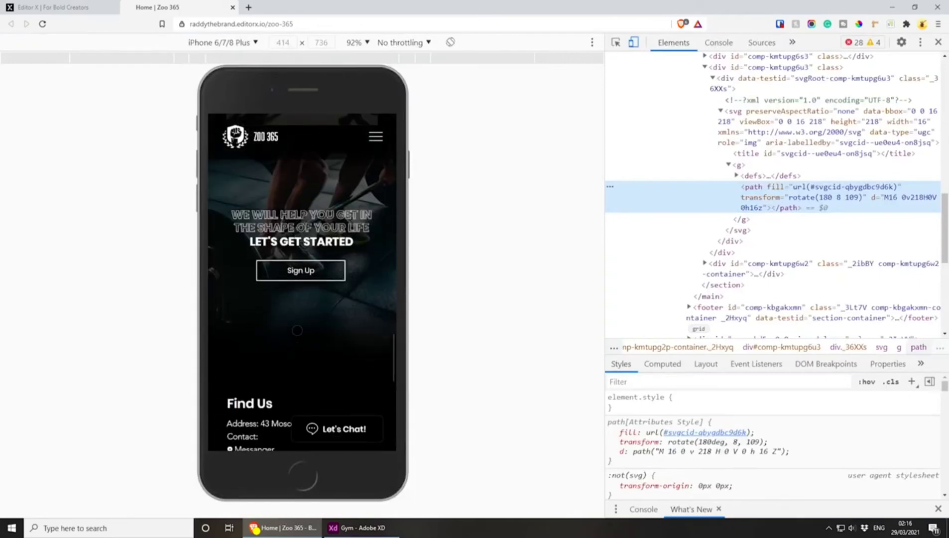
scroll(297, 331, up, 20)
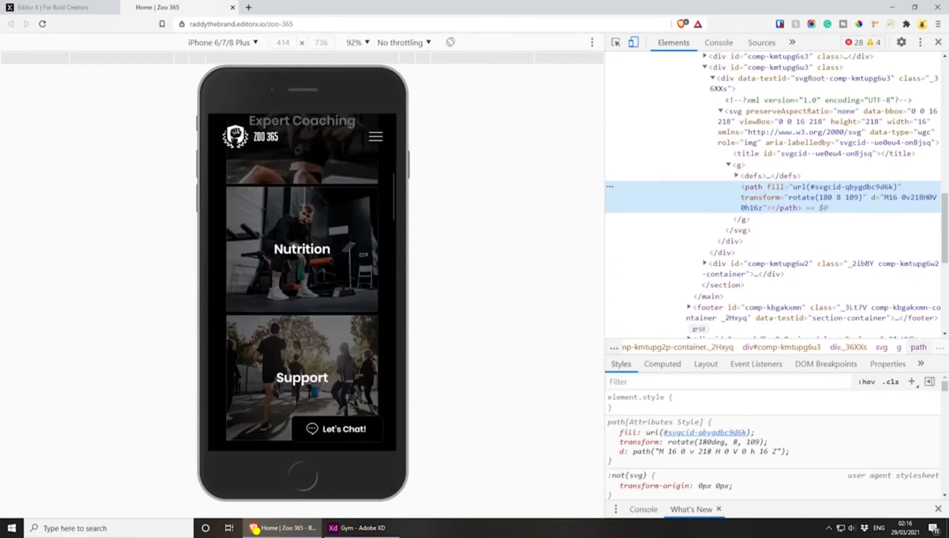
scroll(296, 343, up, 9)
scroll(296, 343, down, 17)
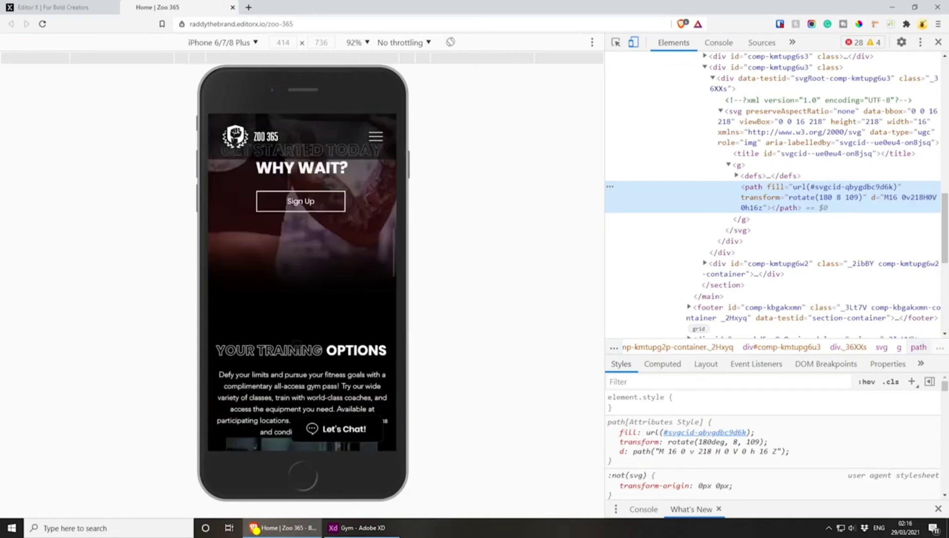
scroll(297, 344, down, 4)
scroll(296, 344, down, 15)
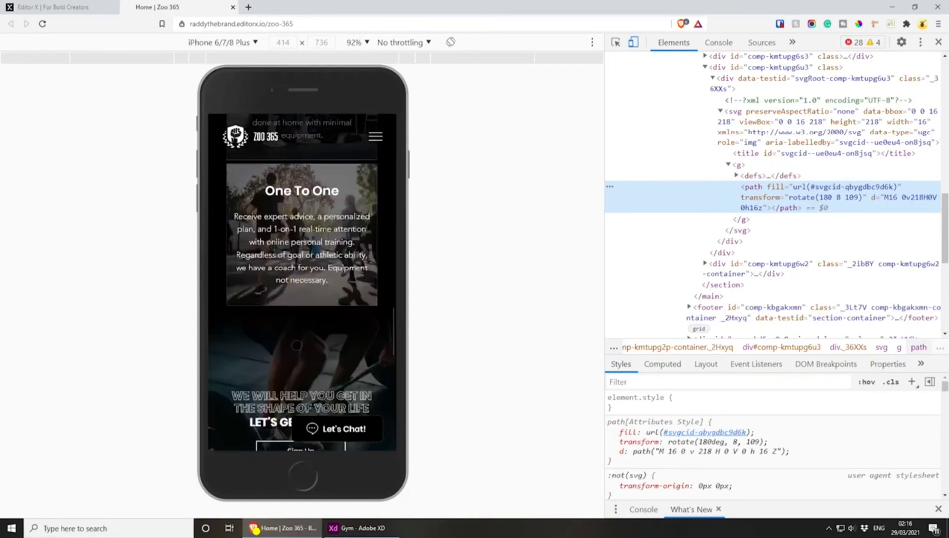
scroll(296, 345, down, 5)
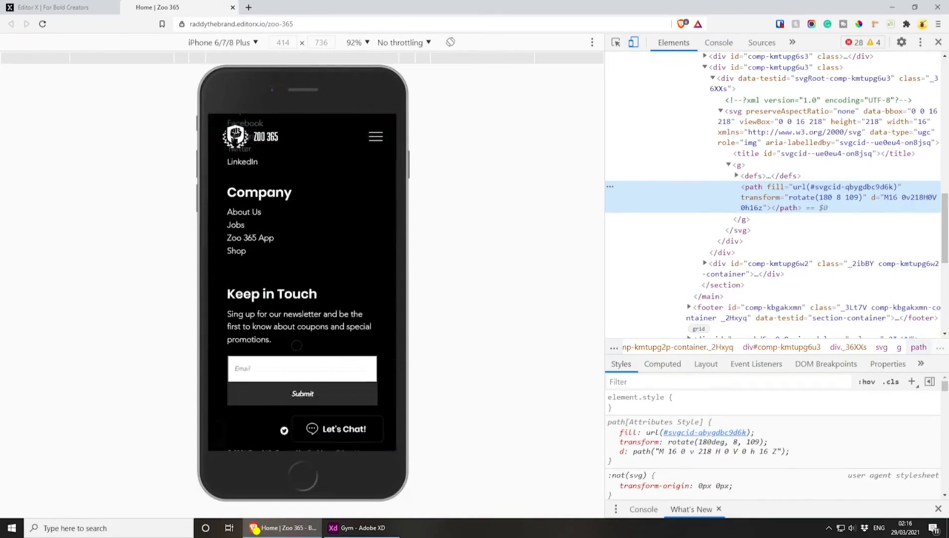
scroll(297, 344, up, 5)
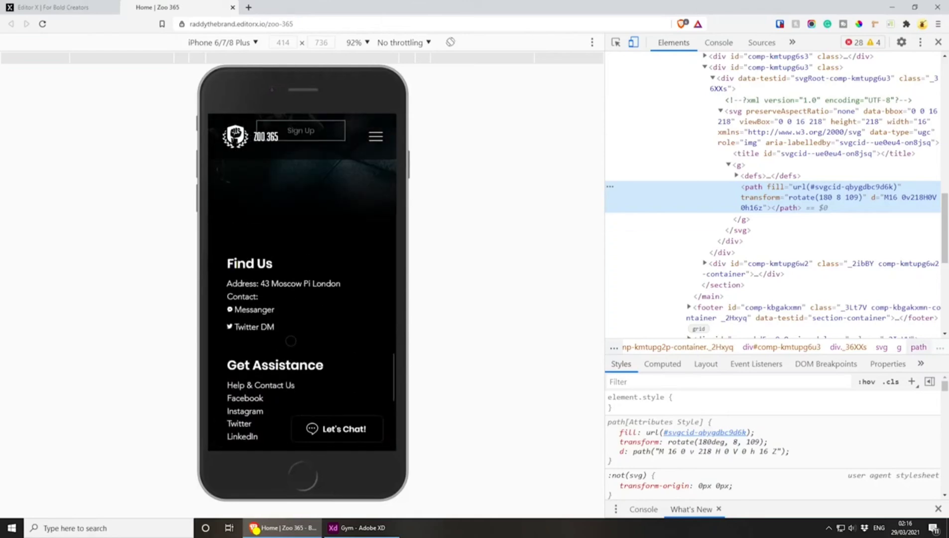
scroll(296, 329, up, 5)
Check the published site's mobile navigation menu, and return to Editor X with the element inspector hidden
click(375, 136)
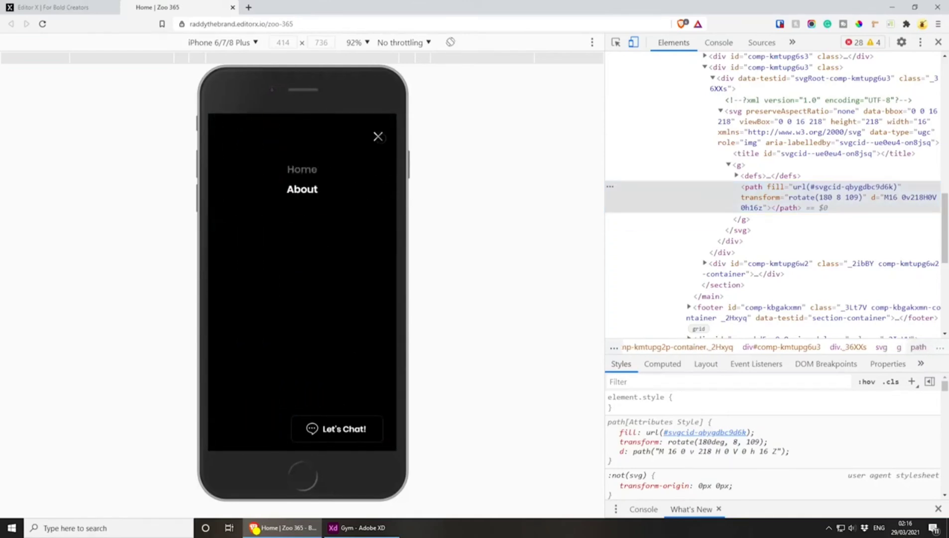
click(377, 136)
click(935, 72)
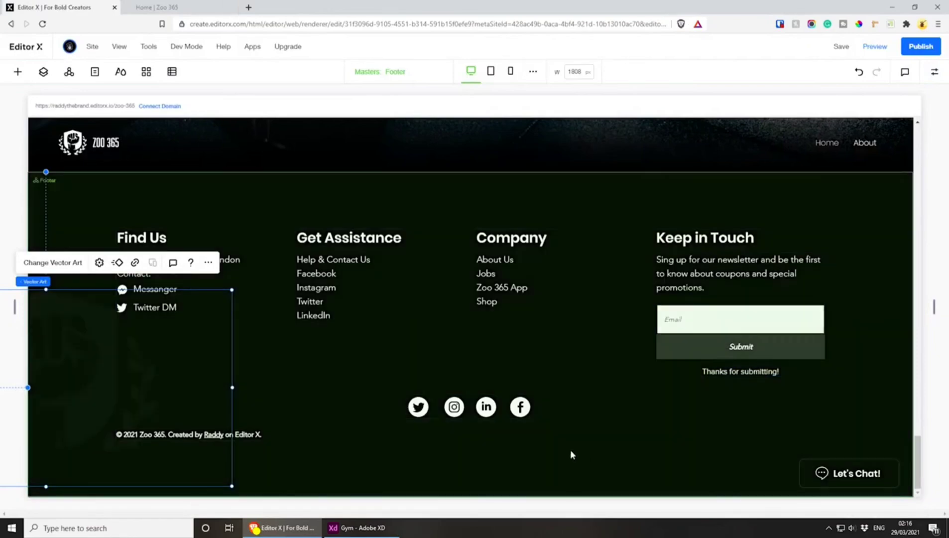
Switch to the Gym design in Adobe XD and examine the navigation items in the Home artboard's header
click(363, 528)
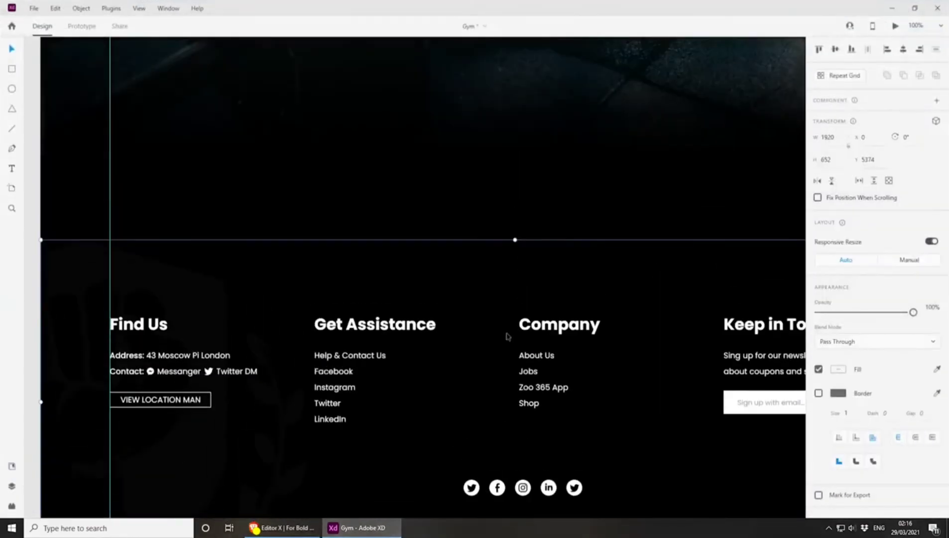
click(515, 178)
key(ctrl+minus)
key(ctrl+minus)
key(ctrl+minus)
drag(508, 79, 525, 498)
drag(490, 254, 459, 501)
drag(473, 277, 473, 472)
key(ctrl+plus)
key(ctrl+plus)
key(ctrl+plus)
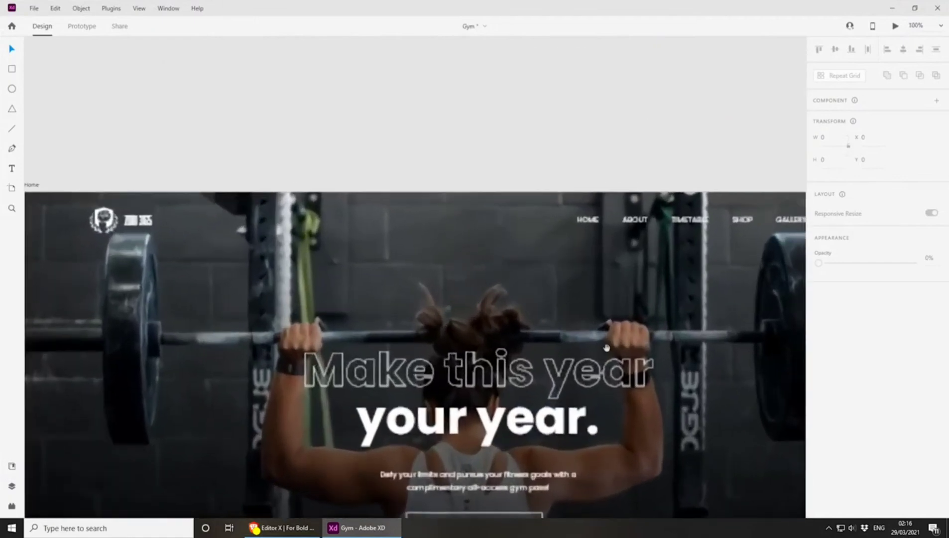
drag(615, 344, 484, 319)
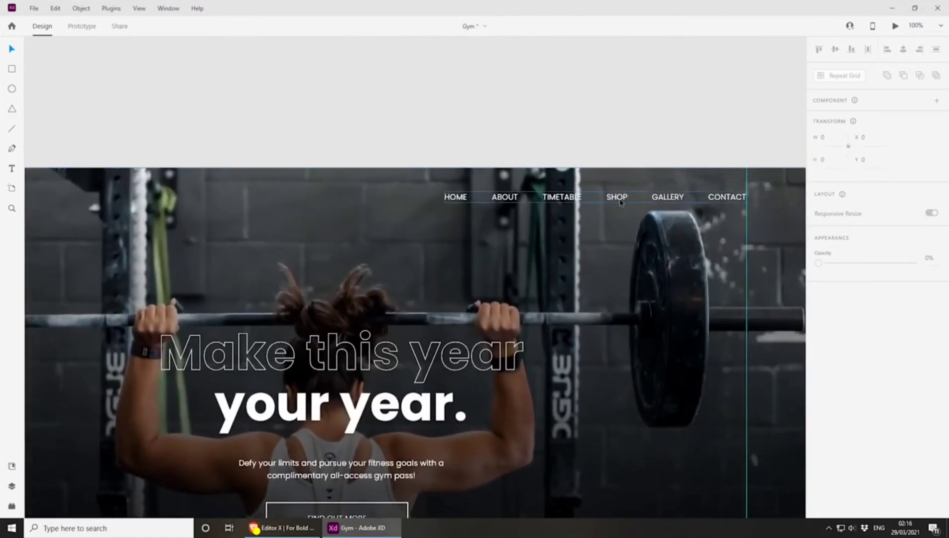
scroll(617, 320, down, 3)
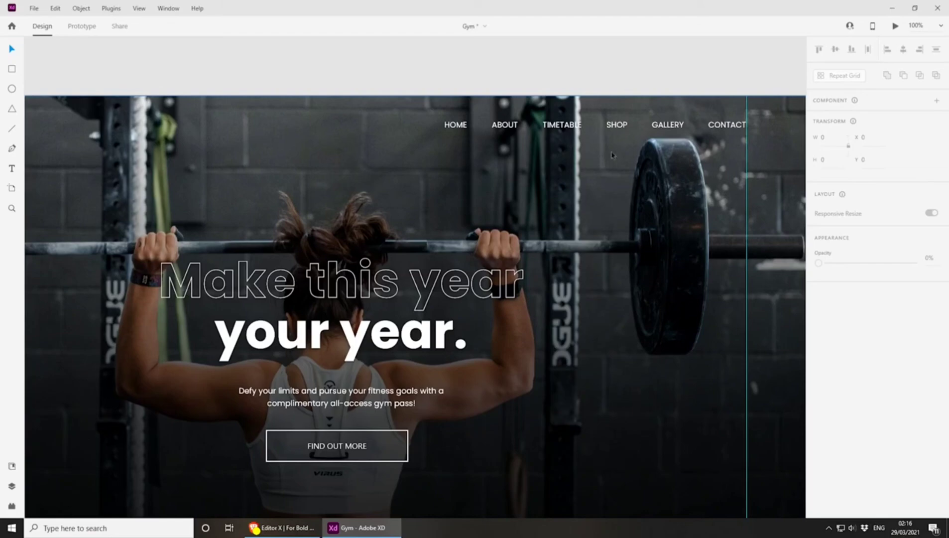
Back in Editor X, search the App Market for online store apps and view the details of Wix Stores
click(273, 527)
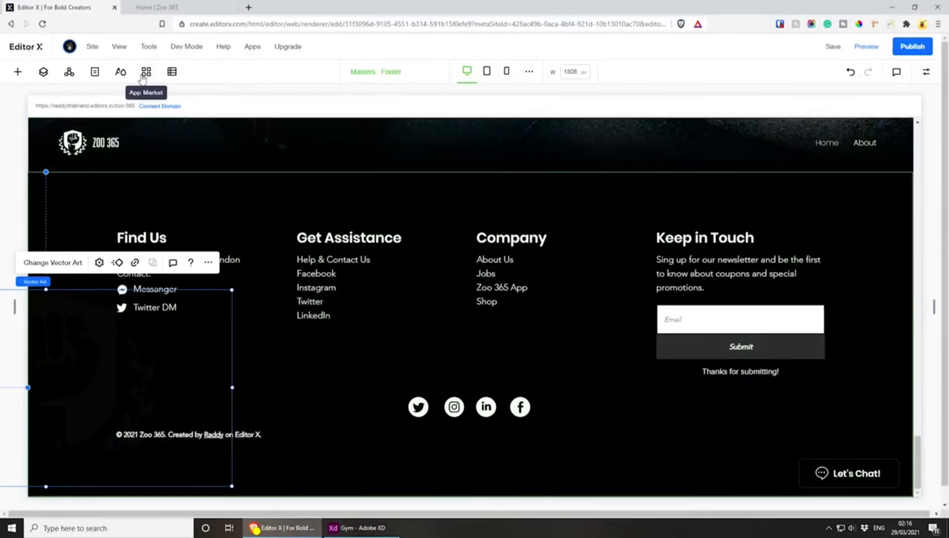
click(143, 76)
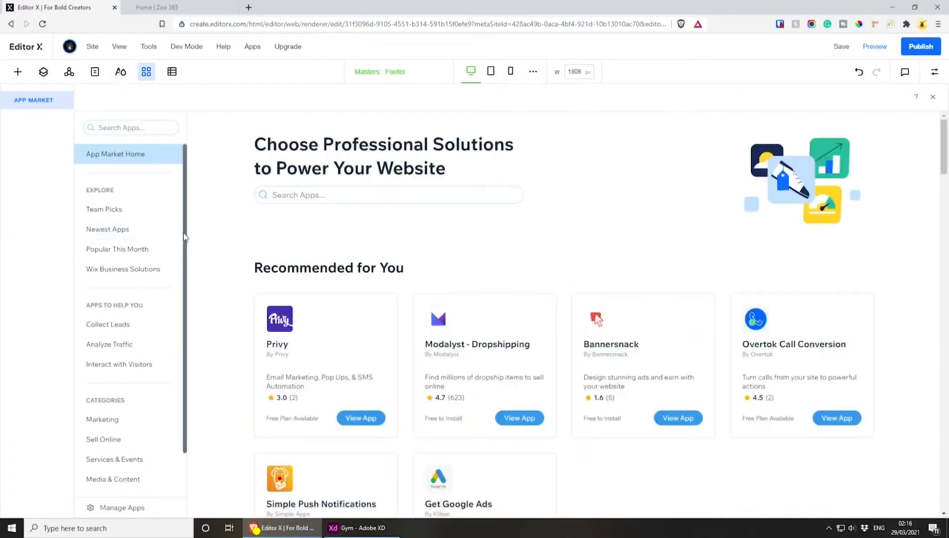
click(122, 128)
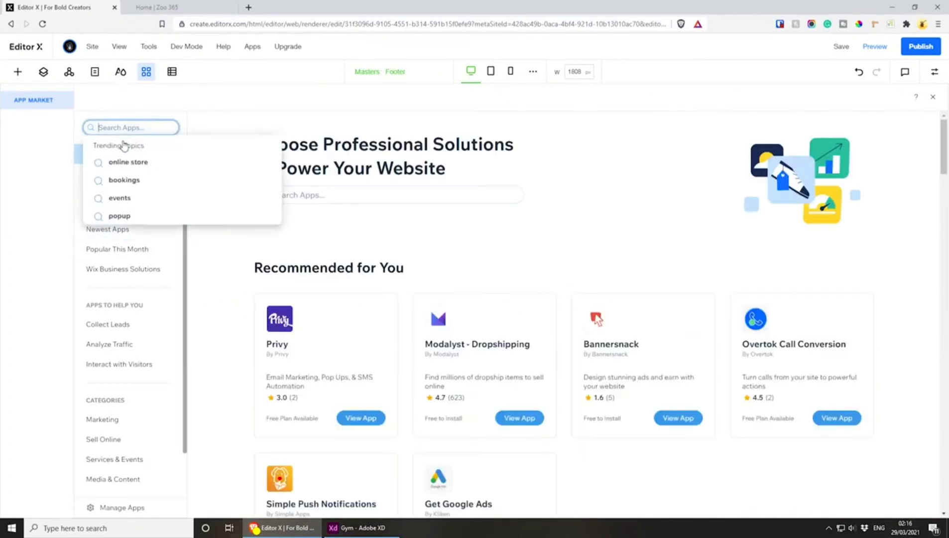
click(144, 160)
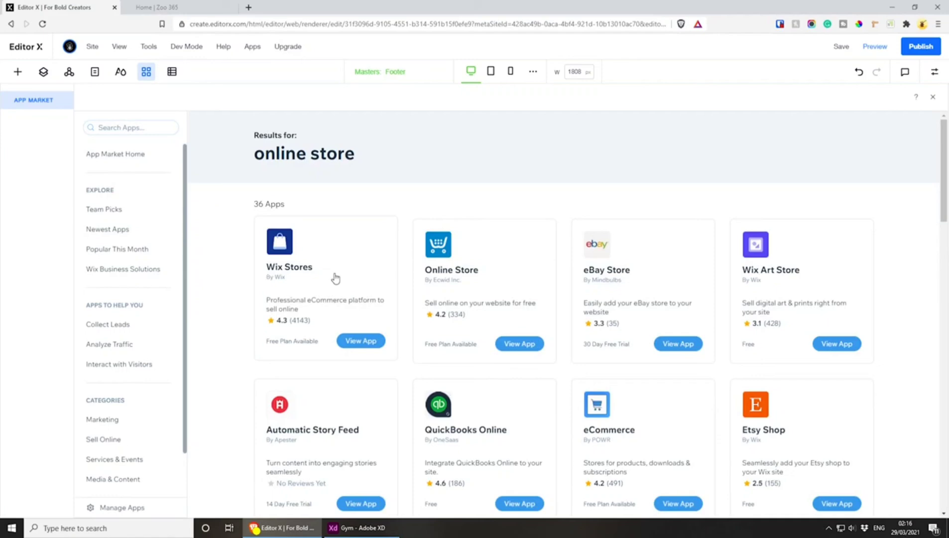
click(349, 342)
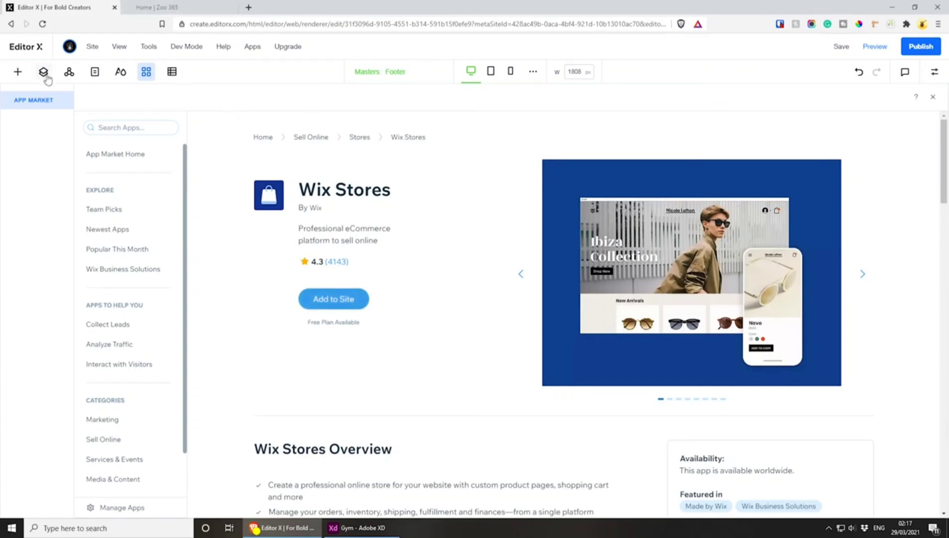
Show the site's page list and move the Adobe XD window off this screen
click(95, 72)
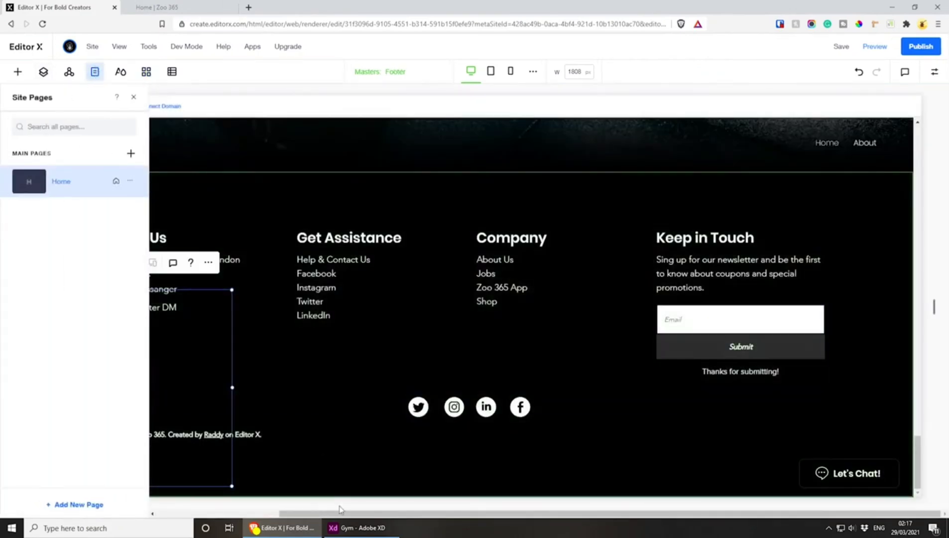
click(356, 528)
drag(462, 7, 478, 0)
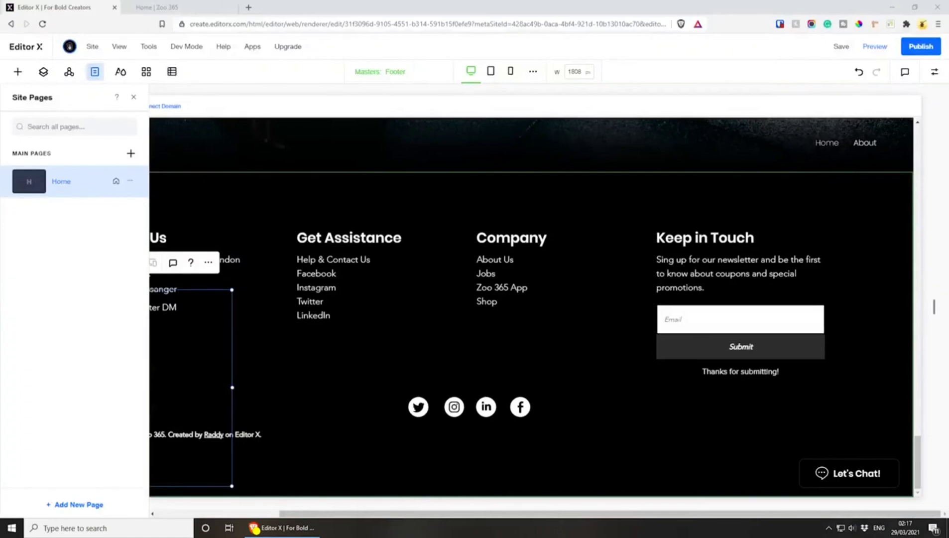
Add a new main page named About
scroll(806, 184, up, 5)
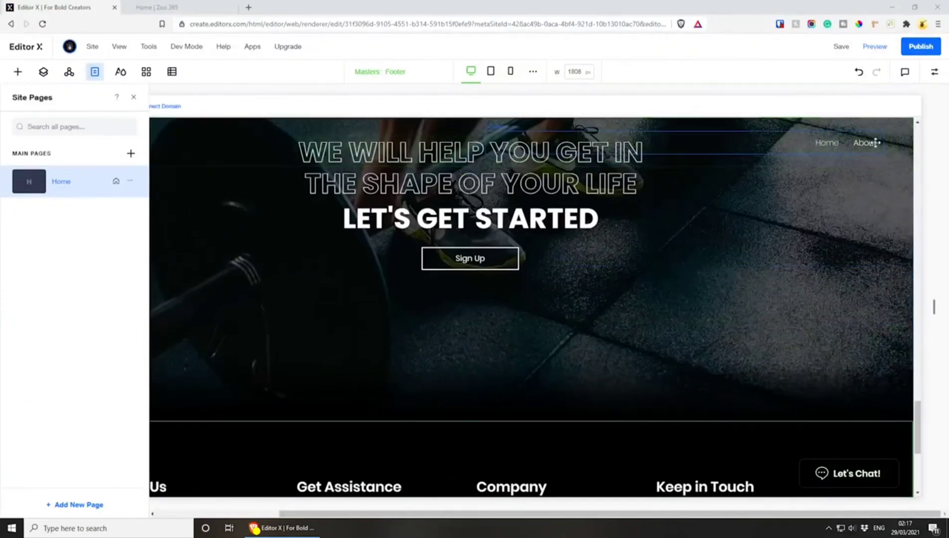
scroll(875, 142, up, 20)
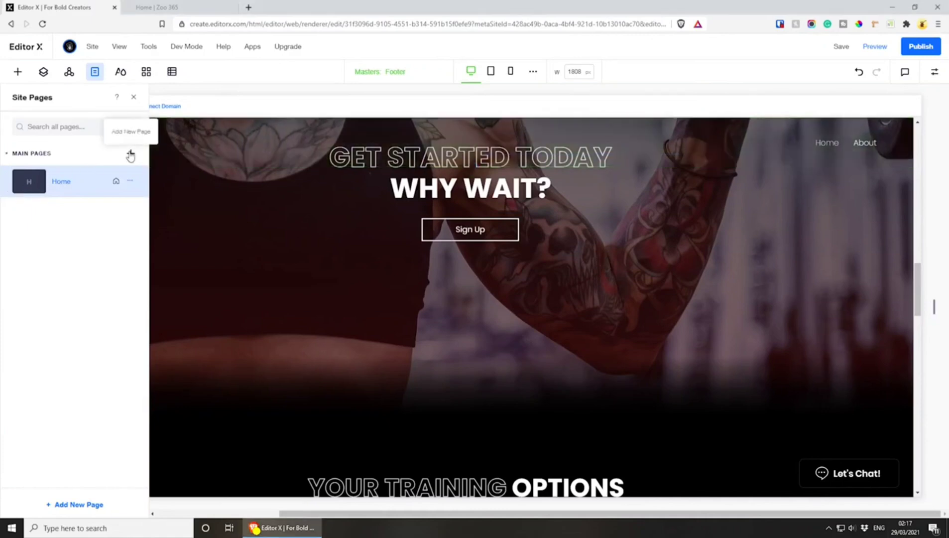
click(130, 154)
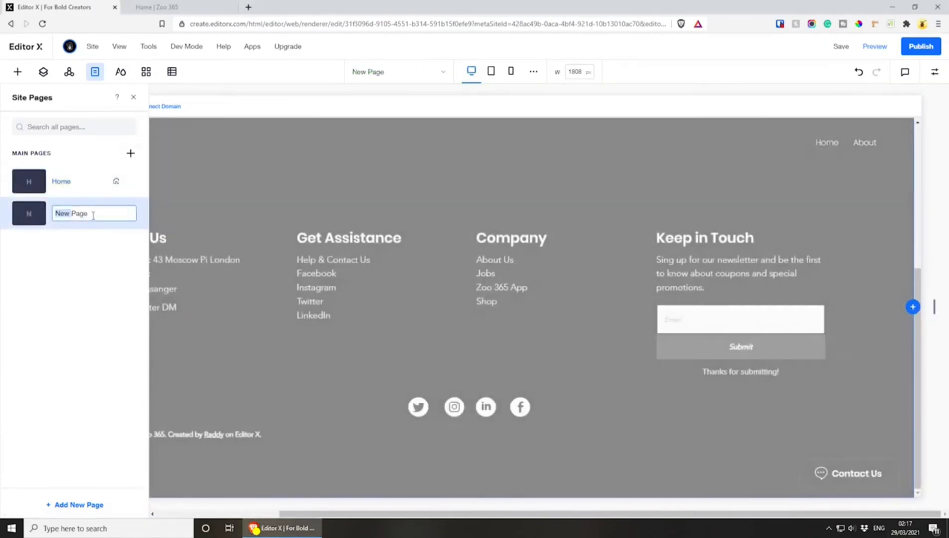
text(About)
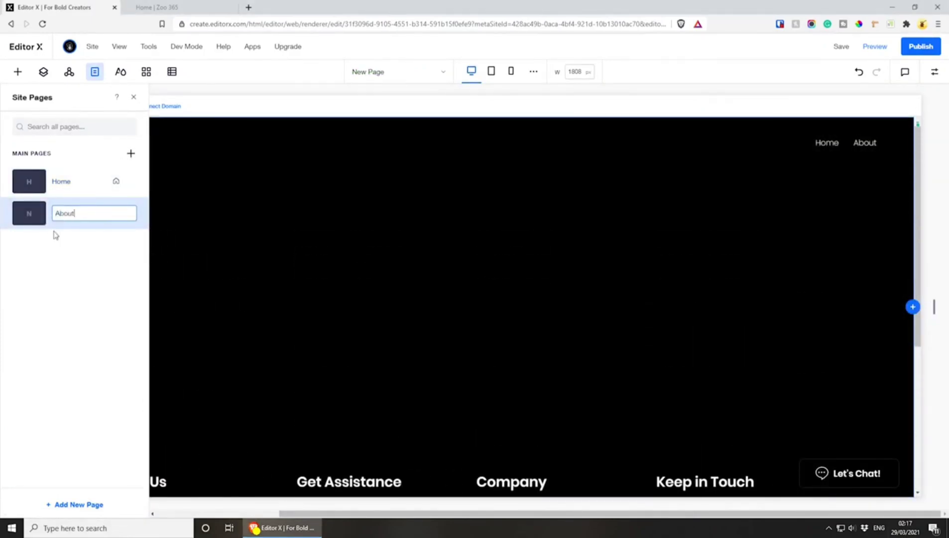
key(Return)
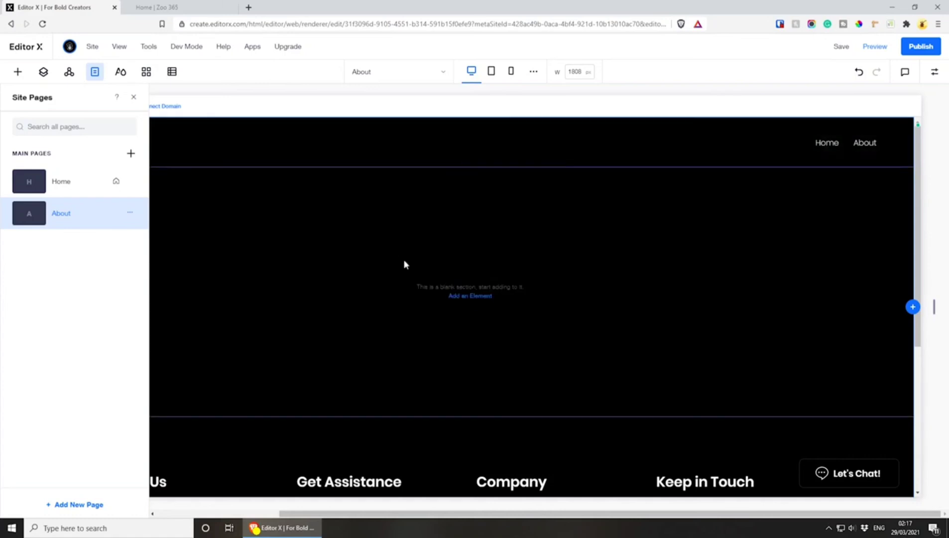
Look over the blank About page, and add another main page named Timetable
scroll(524, 392, down, 5)
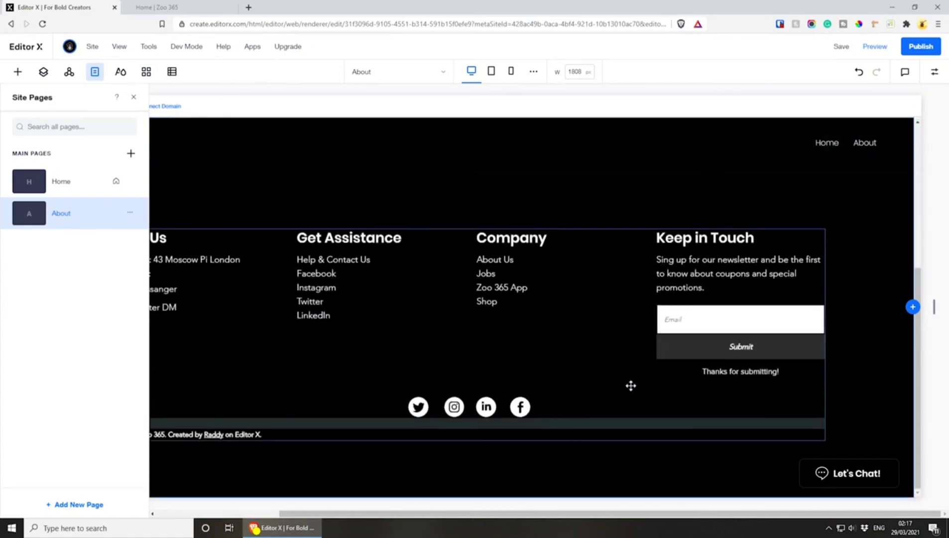
scroll(580, 432, up, 5)
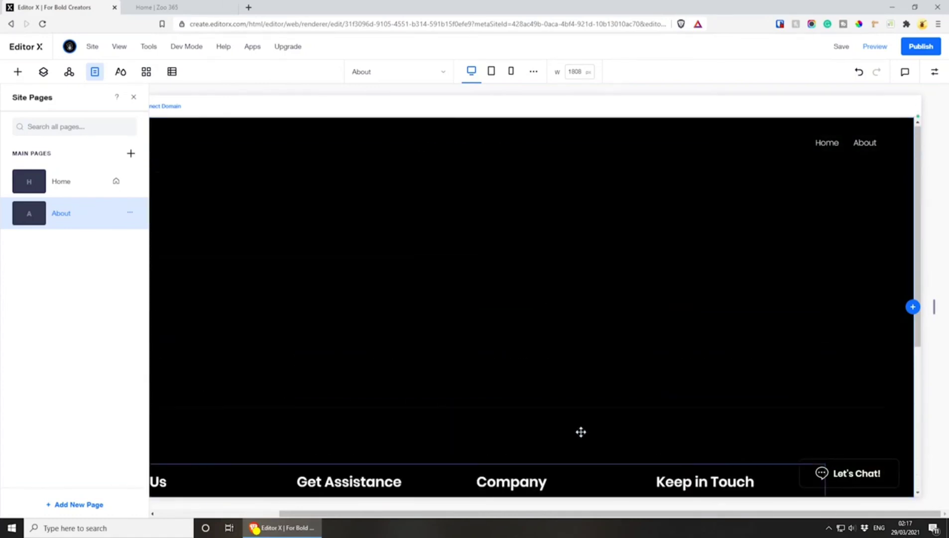
click(131, 154)
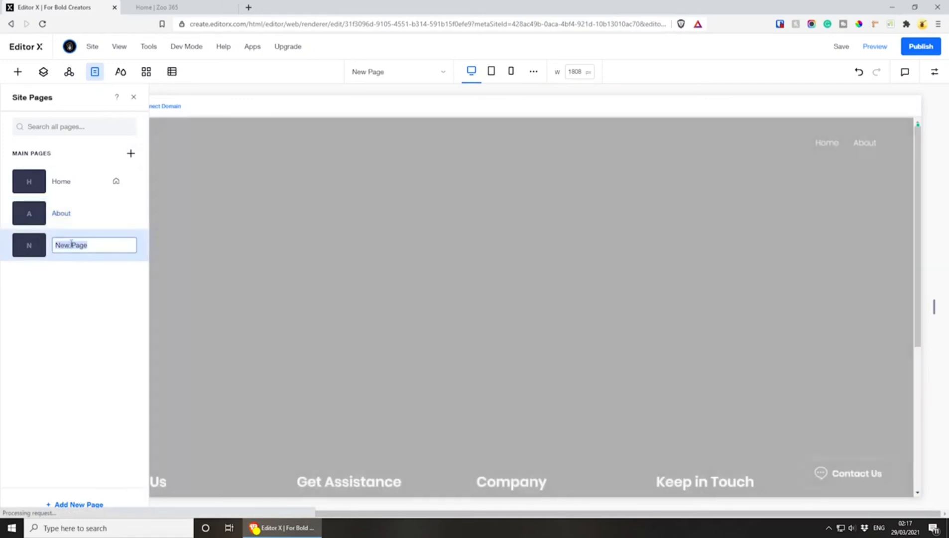
text(Ti)
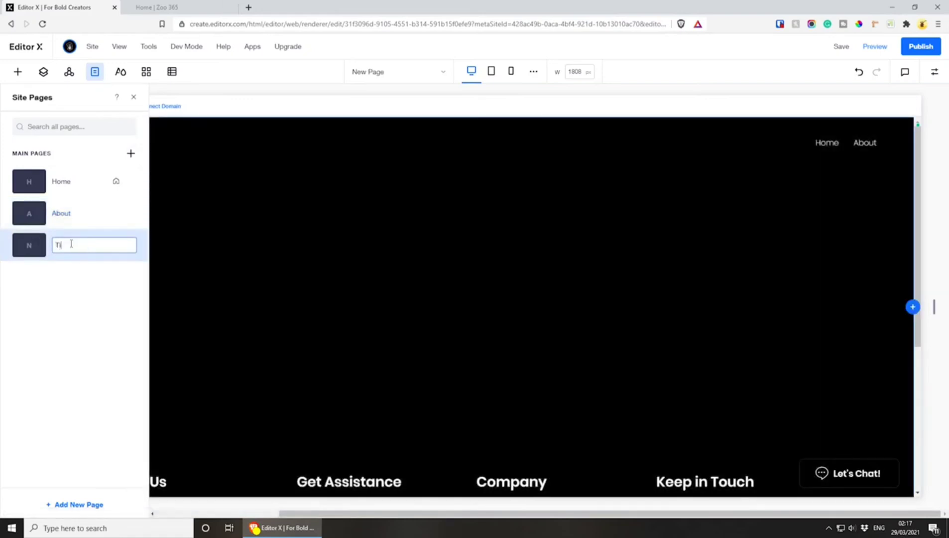
text(metable)
key(Return)
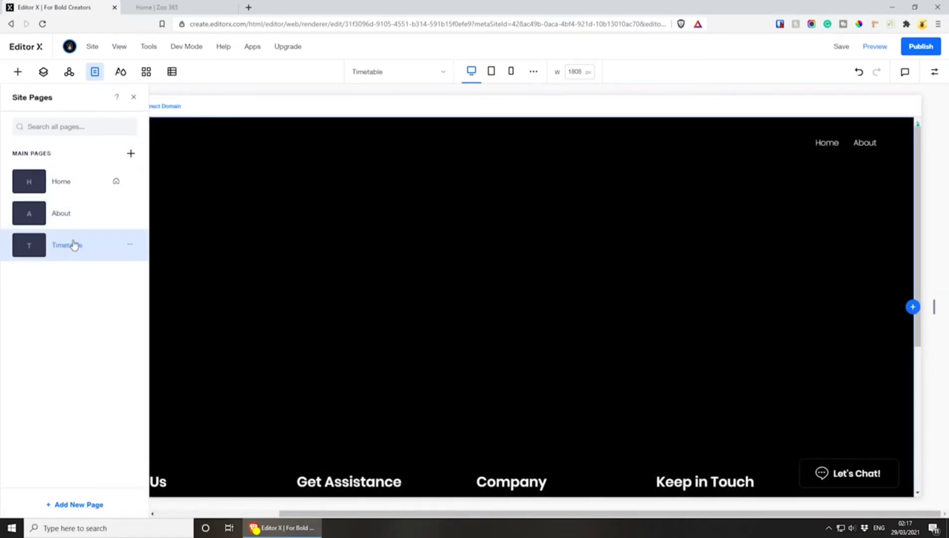
Add a main page named Shop after Timetable
click(131, 153)
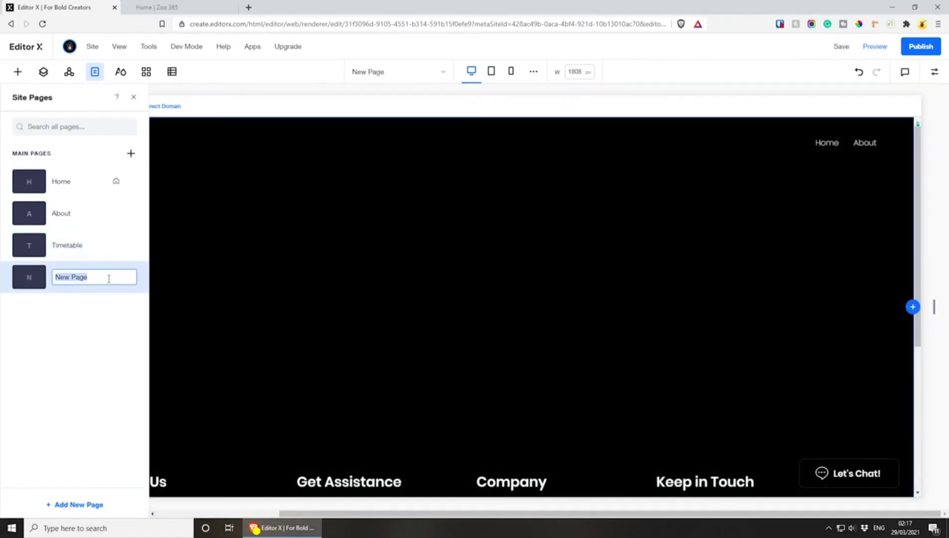
text(Shop)
key(Return)
Add a main page named Gallery after Shop
click(131, 154)
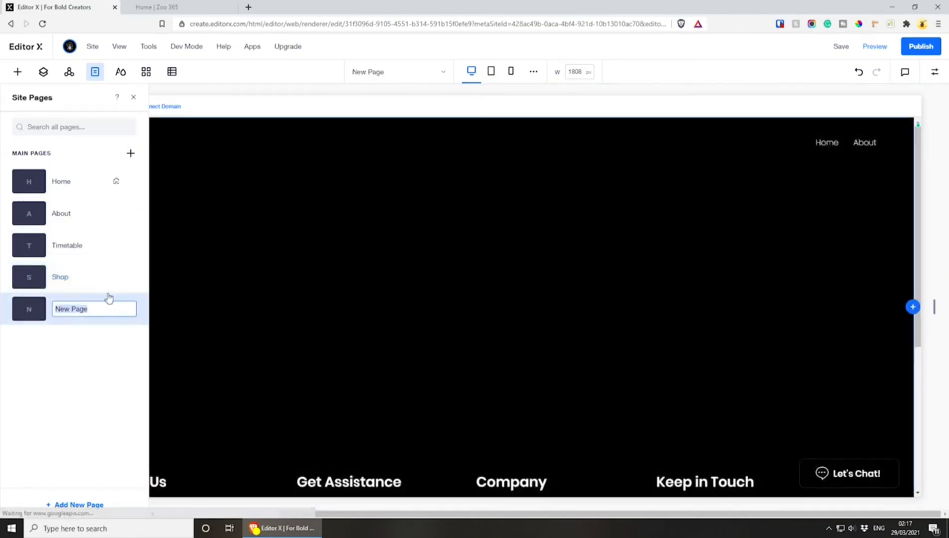
text(Gallery)
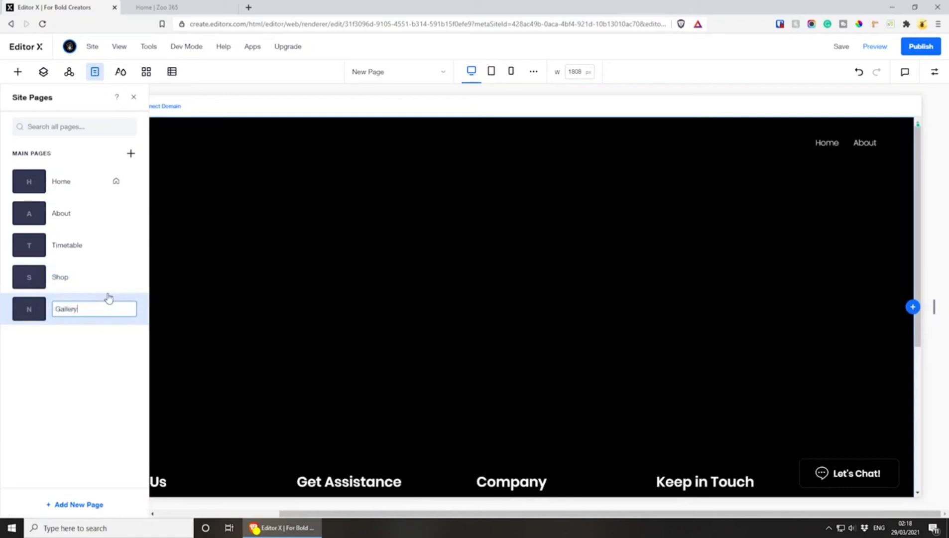
key(Return)
Add a main page named Contact after Gallery
click(131, 153)
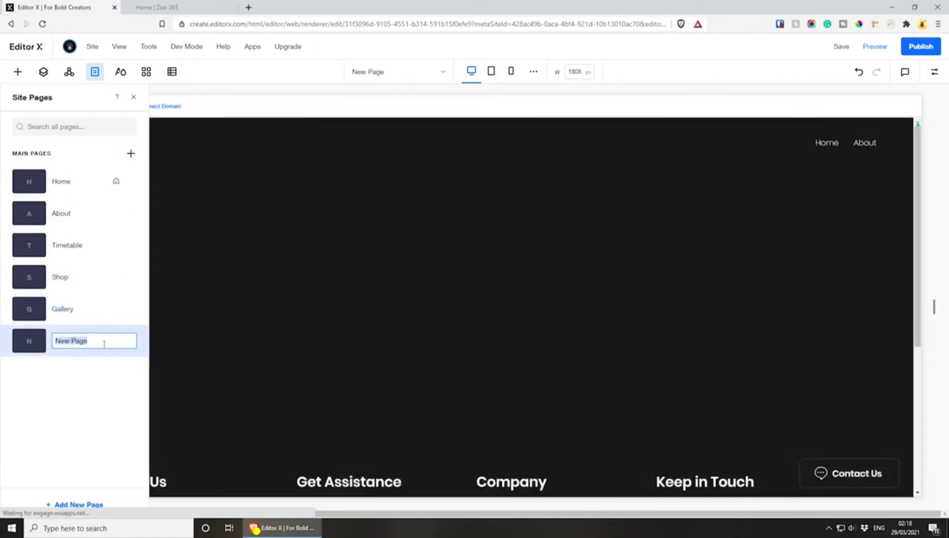
text(Contact)
key(Return)
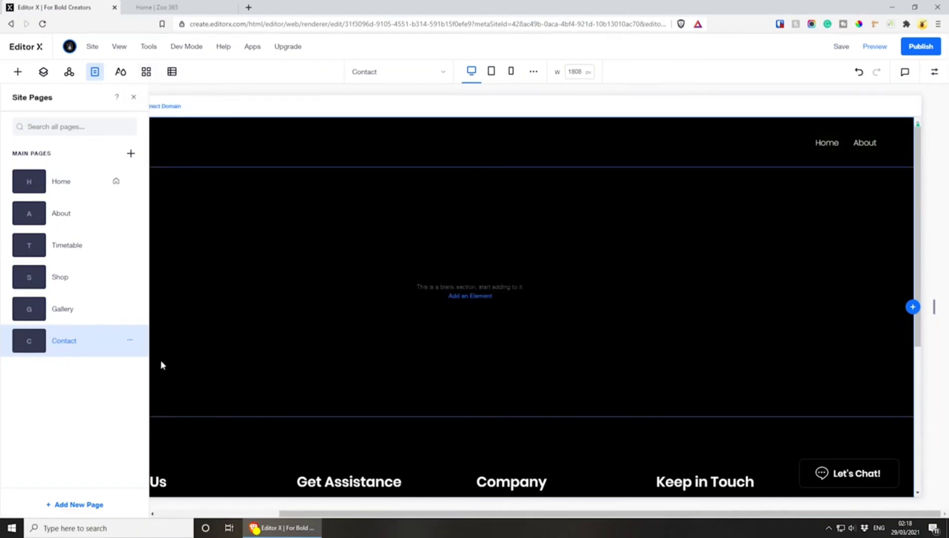
Open the Home page and remove the old About link from the header's navigation menu
click(63, 190)
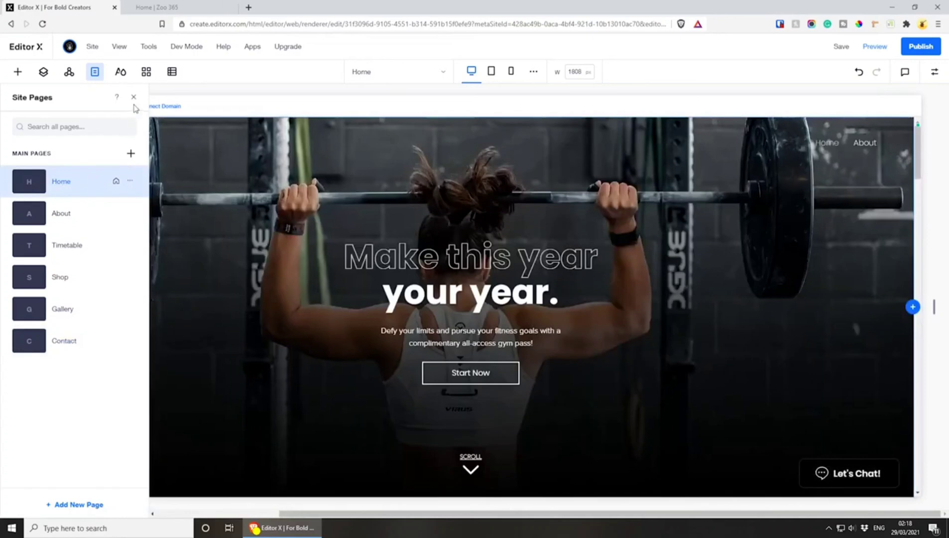
click(829, 143)
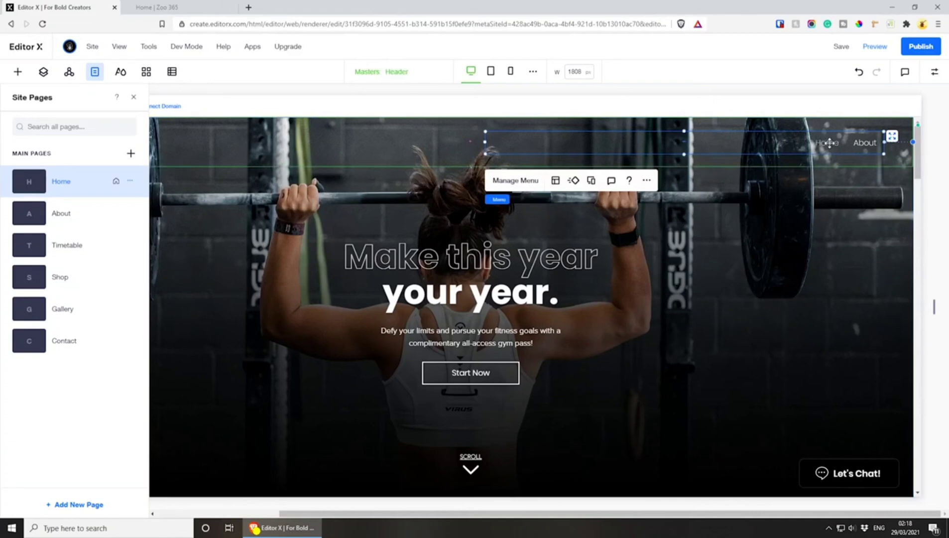
click(506, 185)
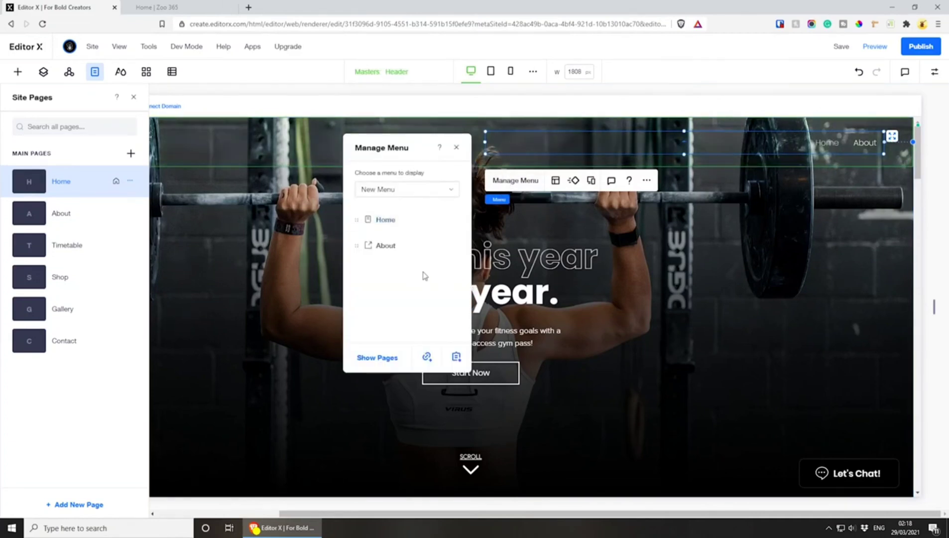
click(450, 248)
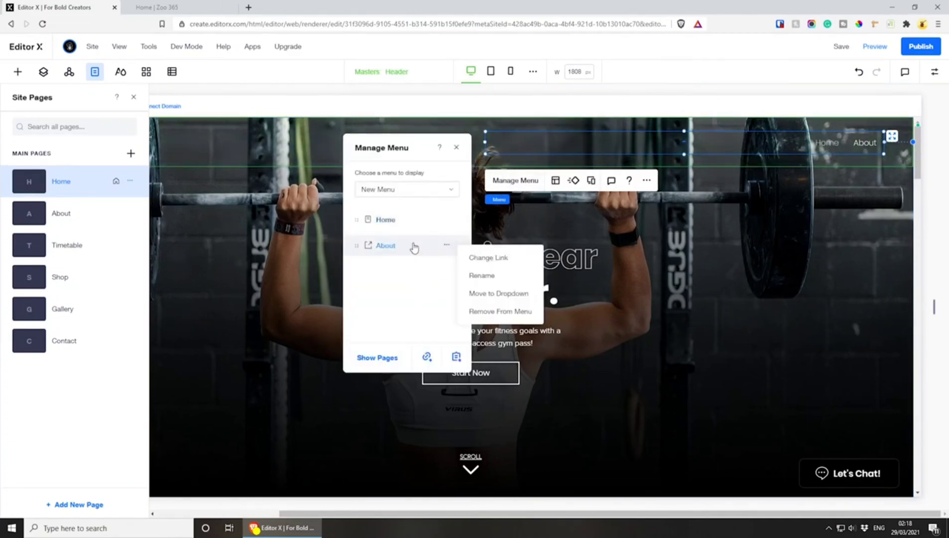
click(495, 312)
Include all site pages in the header menu: Home, About, Timetable, Shop, Gallery and Contact
click(376, 358)
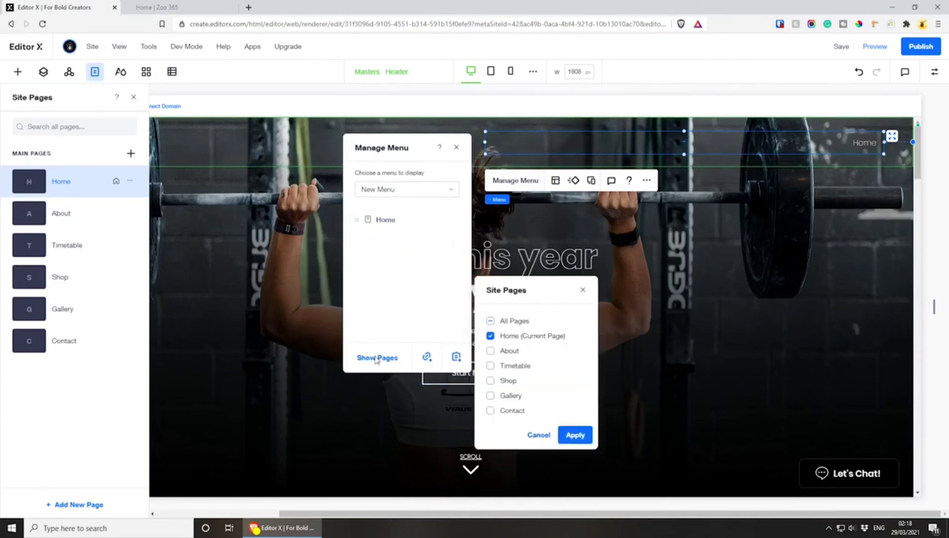
click(491, 321)
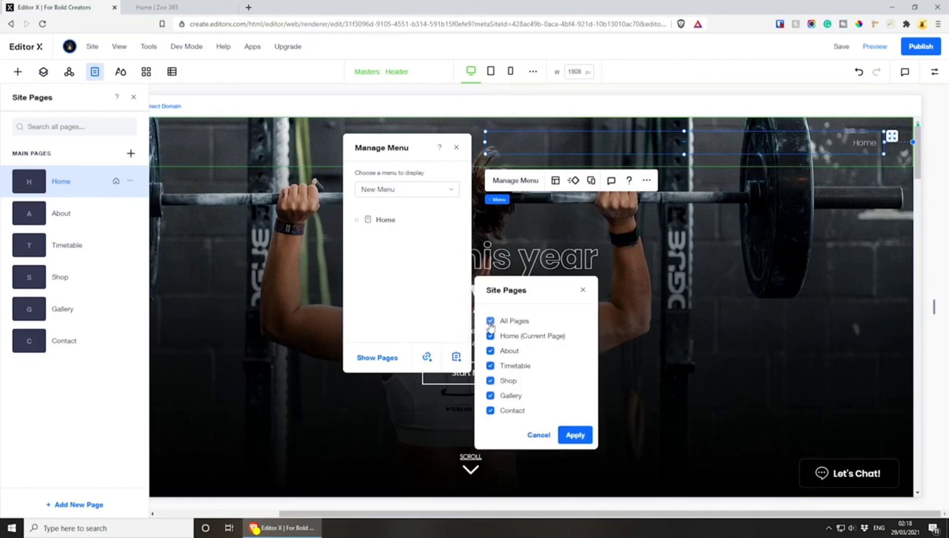
click(575, 434)
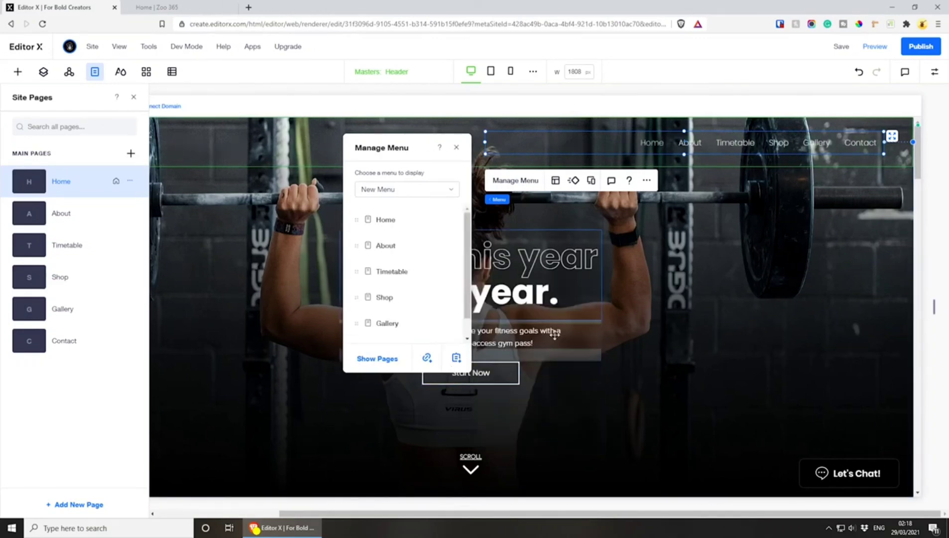
click(456, 149)
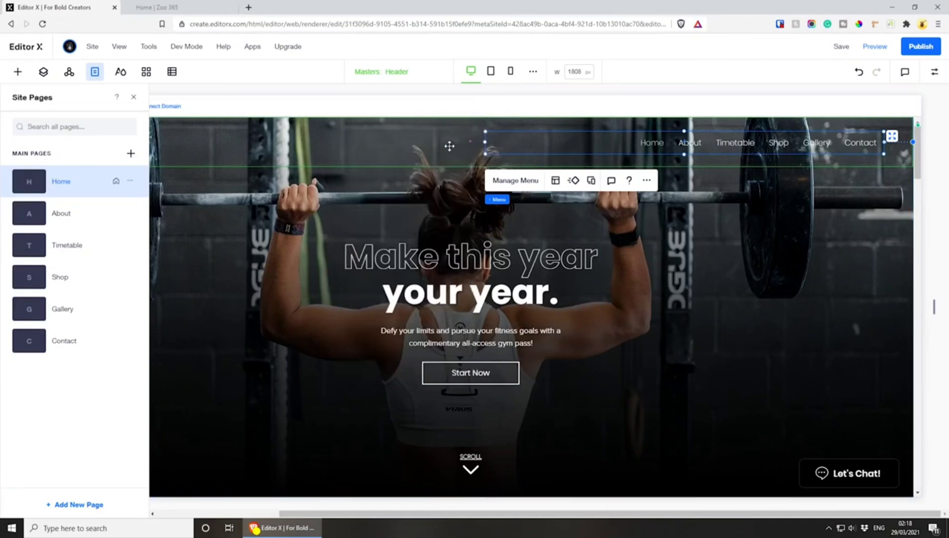
Add a title element to the blank section of the About page and clear its placeholder text
click(77, 213)
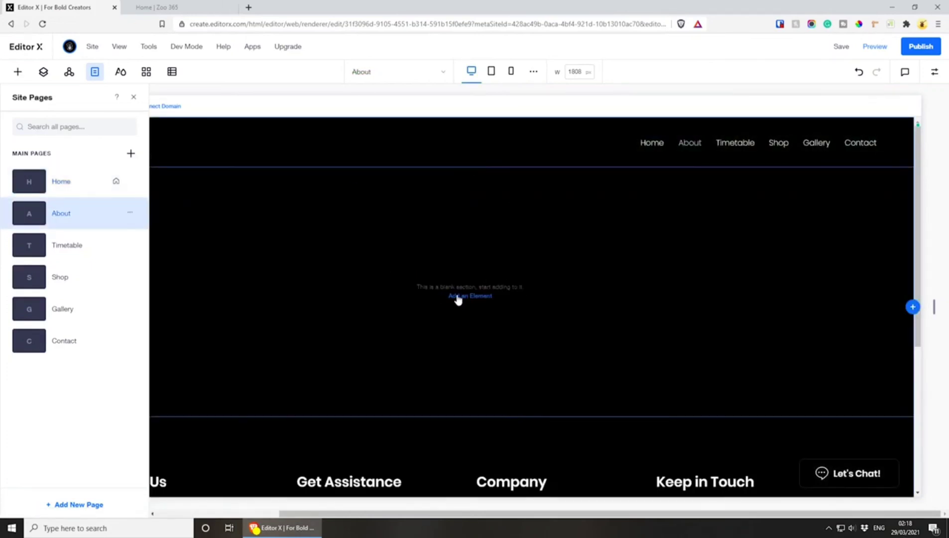
click(459, 297)
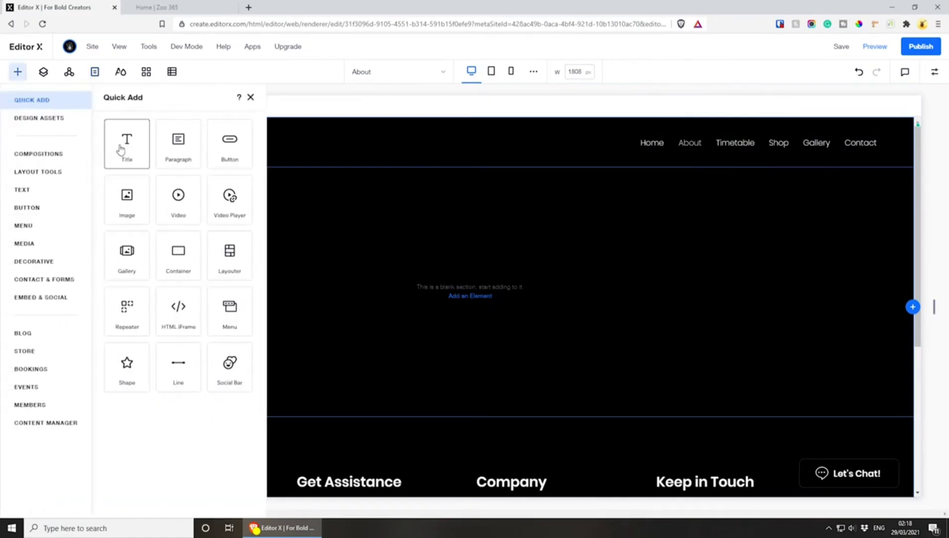
click(121, 150)
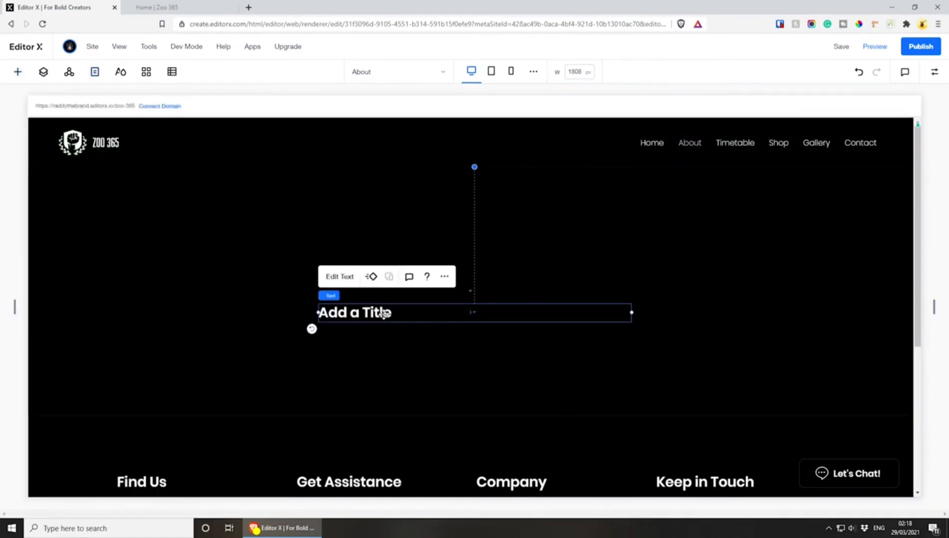
double_click(382, 312)
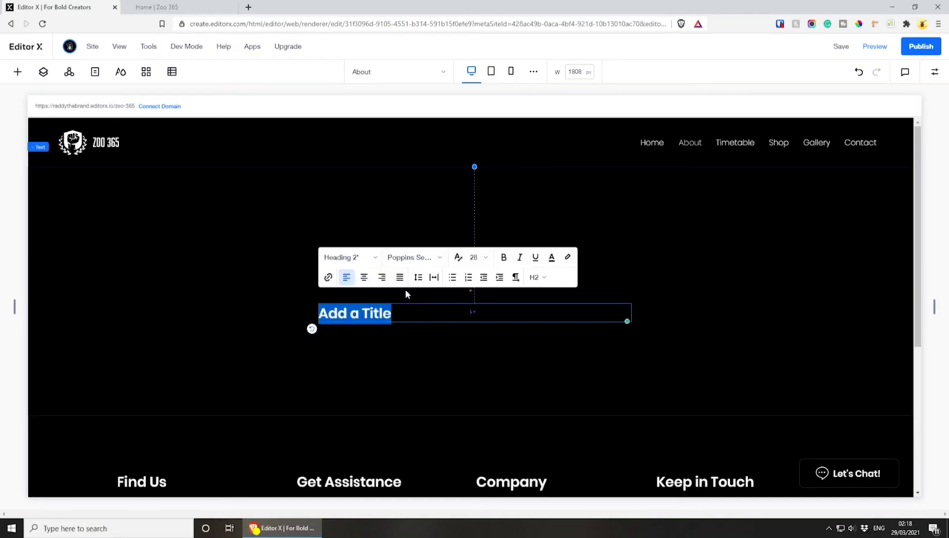
key(BackSpace)
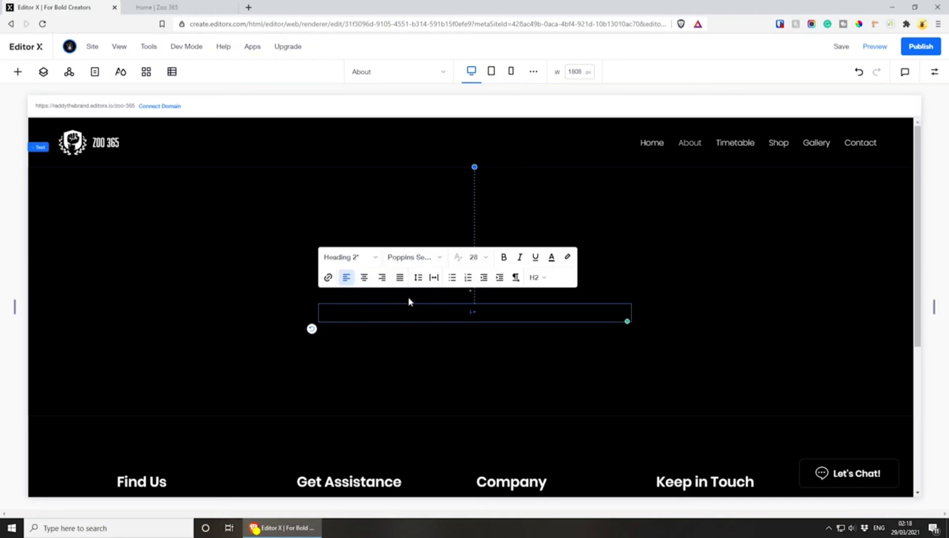
Enter About Us as the title text and colour it white
click(551, 257)
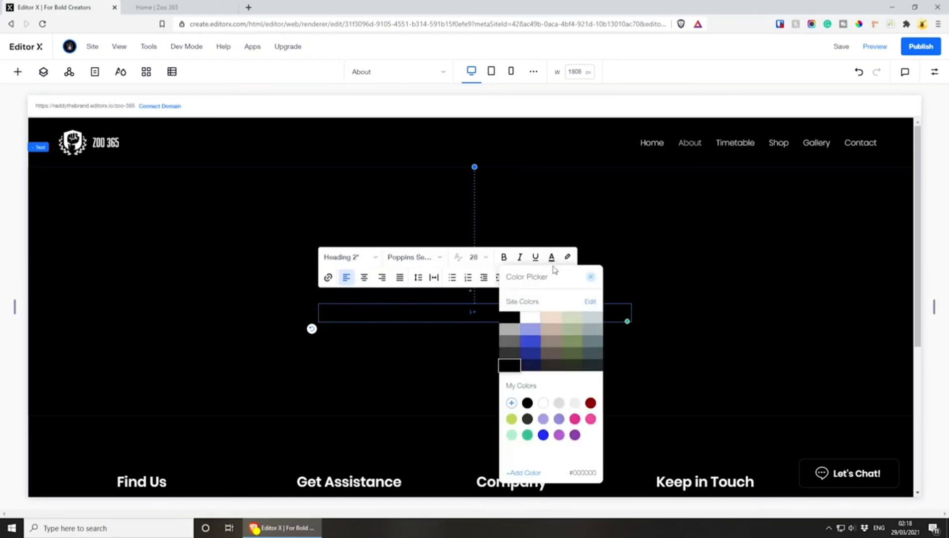
click(536, 322)
click(411, 315)
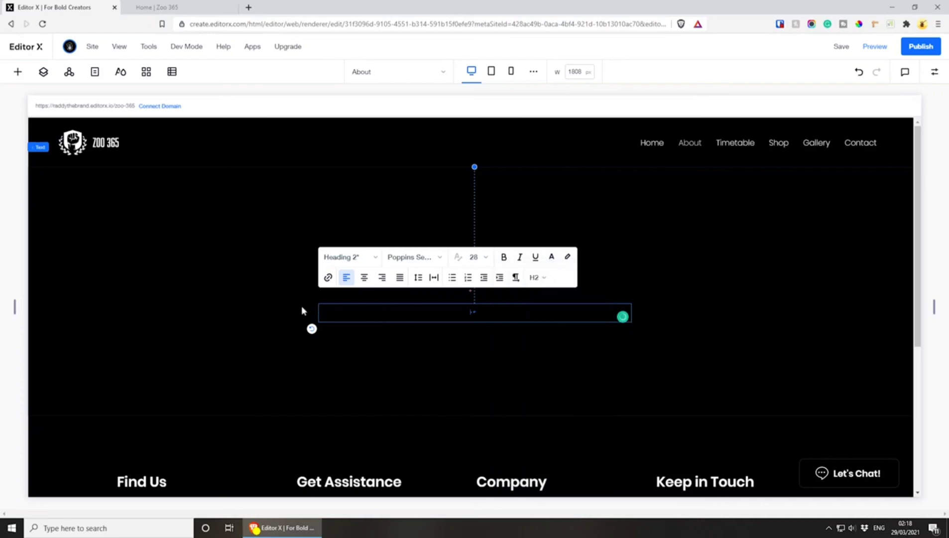
key(ctrl+a)
click(551, 257)
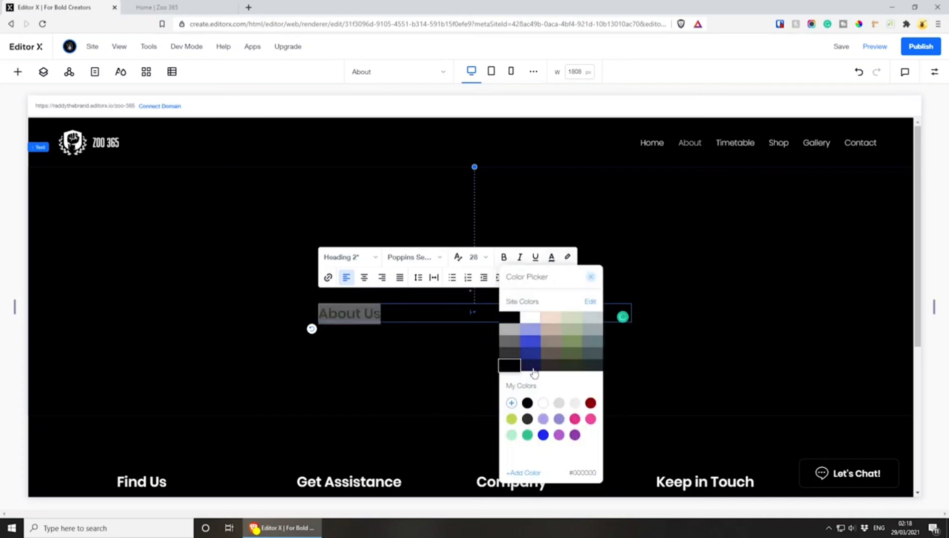
click(542, 404)
click(426, 319)
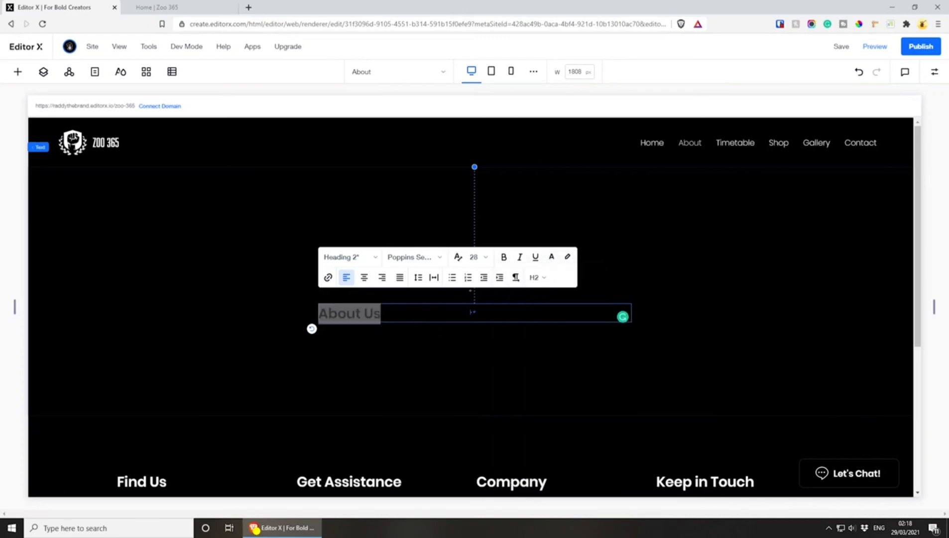
Move the About Us title higher up and slightly to the right within its section
click(467, 349)
click(390, 319)
drag(389, 319, 399, 252)
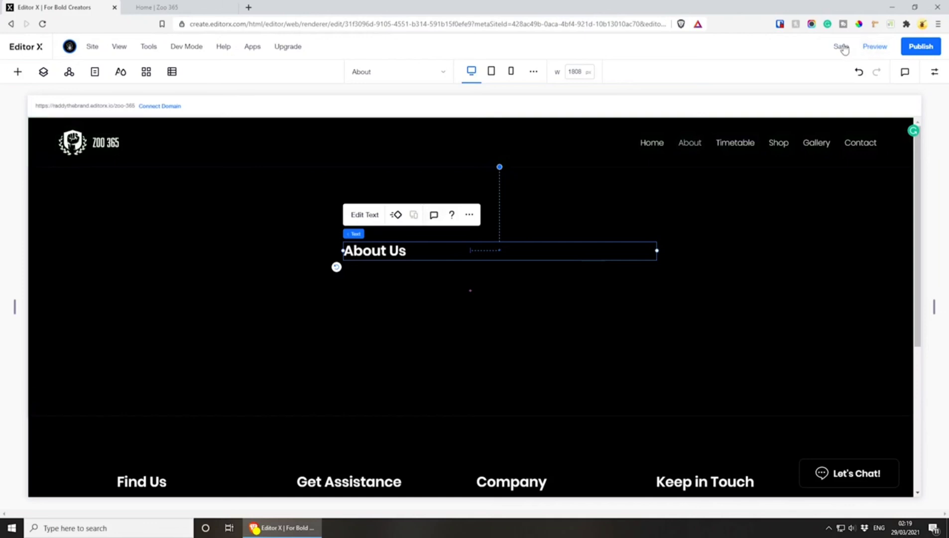
Save and publish the site, and reload the live version in the browser
click(841, 46)
click(902, 49)
click(156, 7)
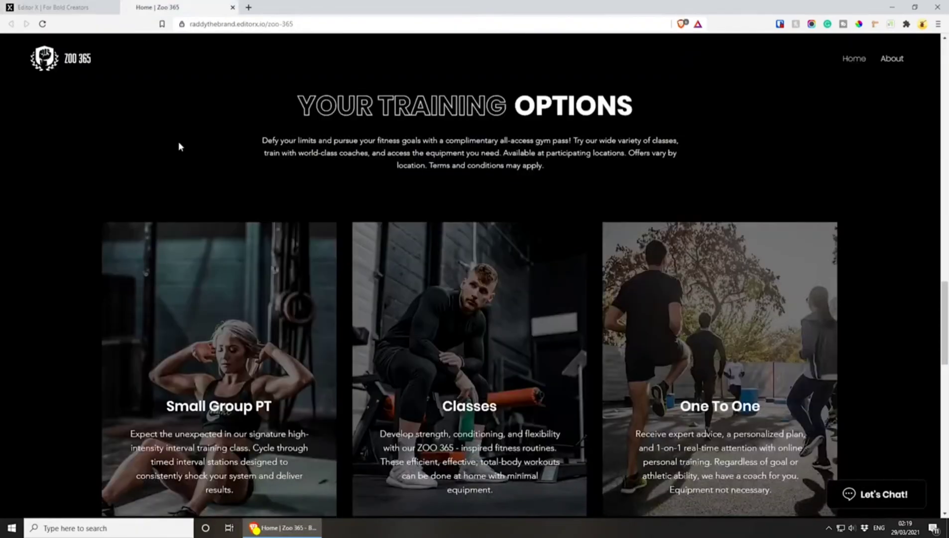
key(F5)
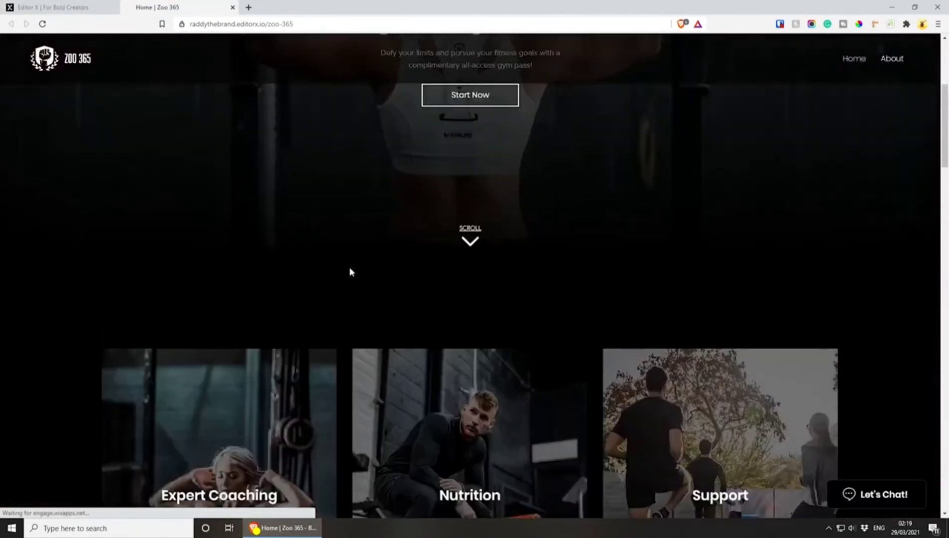
key(F5)
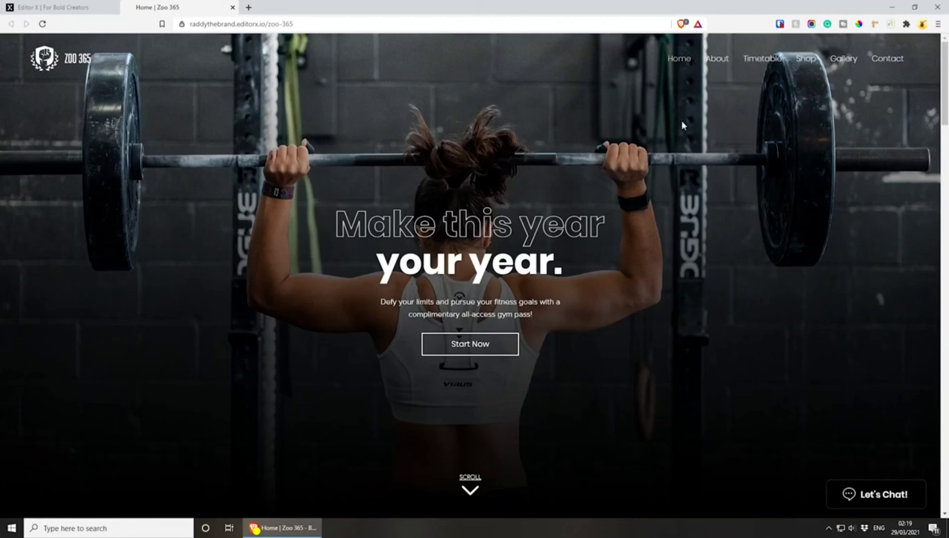
Check the live About page from its header menu down to the footer
click(718, 60)
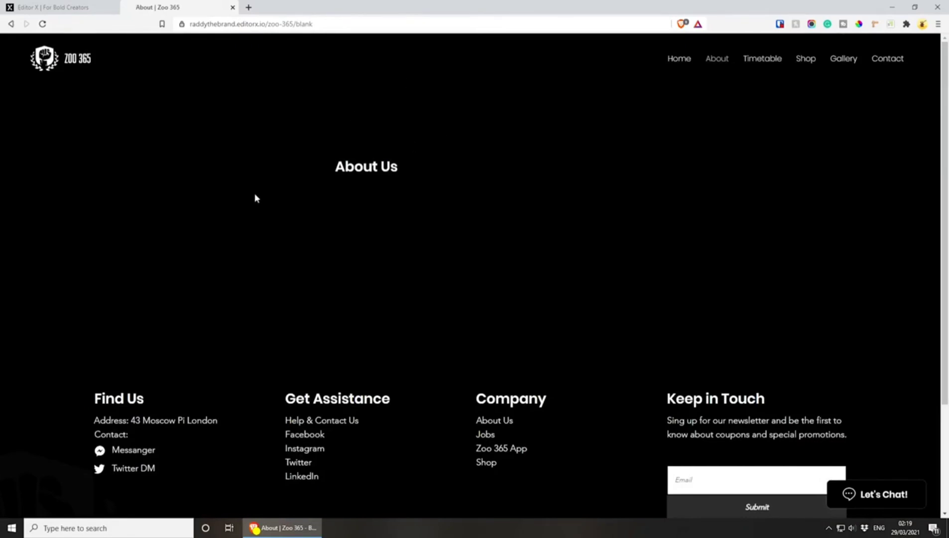
scroll(540, 254, down, 3)
scroll(239, 318, up, 3)
scroll(655, 263, down, 5)
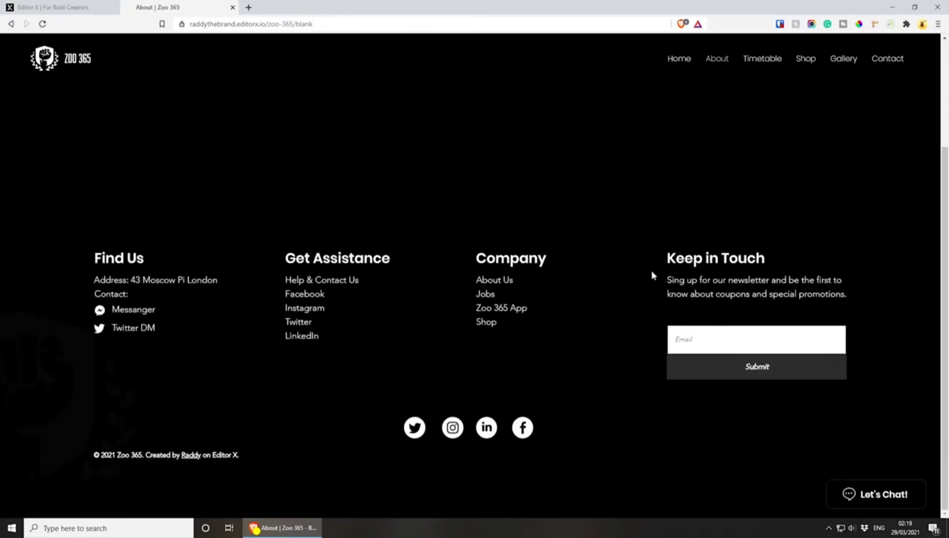
scroll(651, 273, up, 5)
Return to the editor, insert an image on the About page and stretch it to fill the About Us section
click(100, 7)
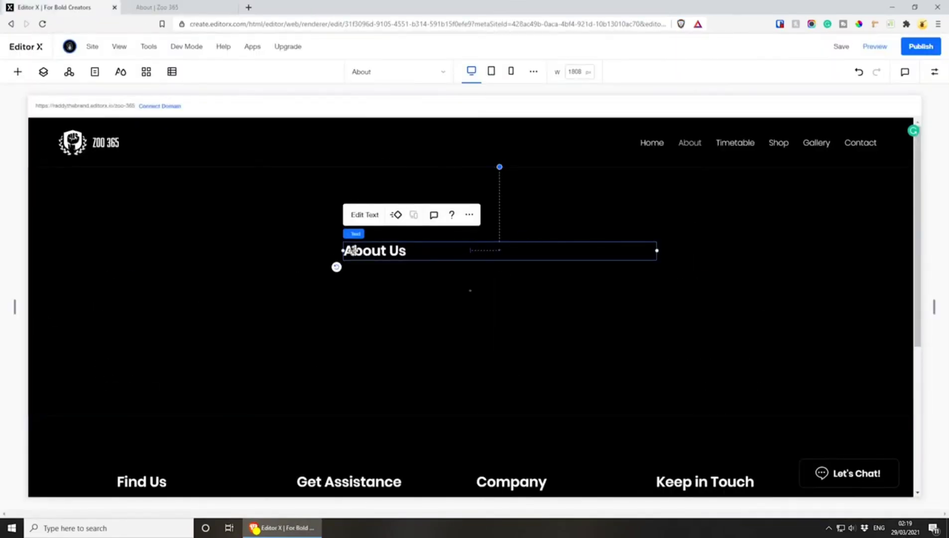
click(449, 377)
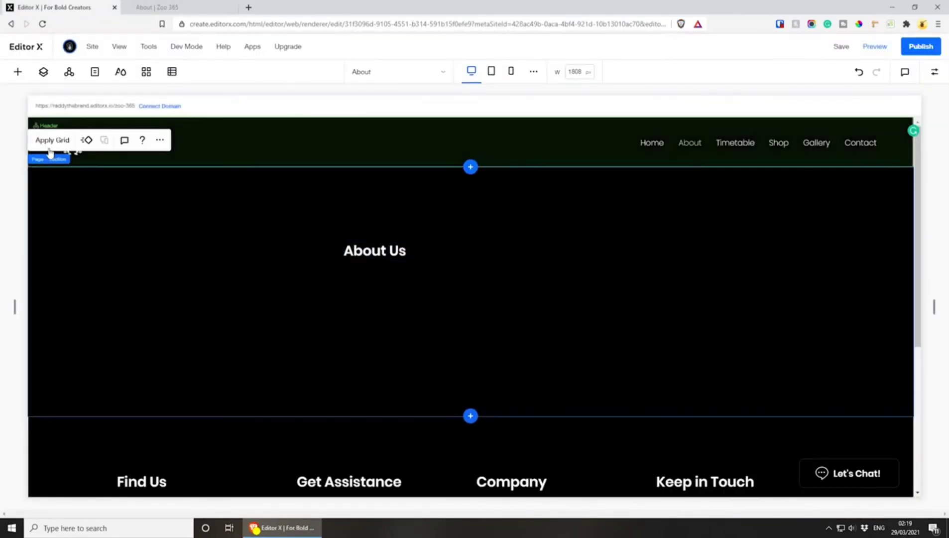
click(18, 72)
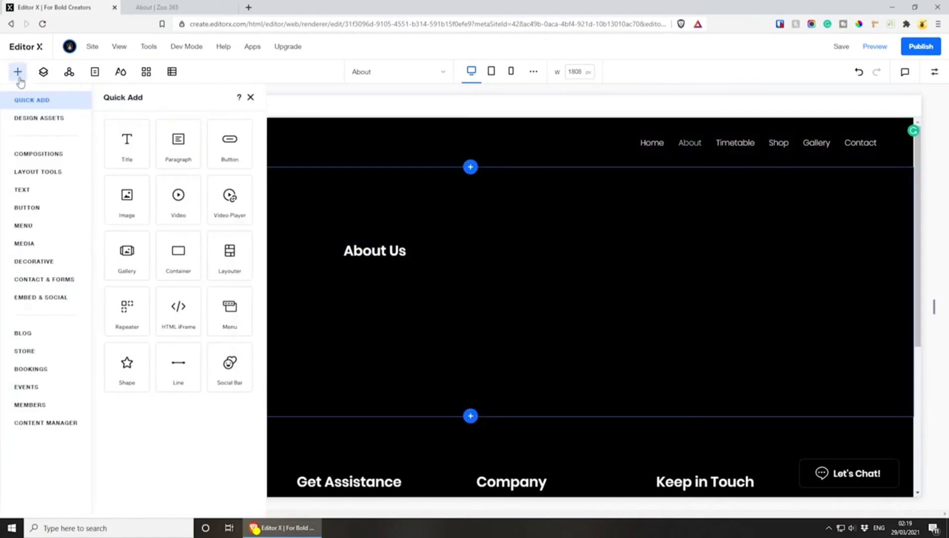
click(134, 211)
click(619, 218)
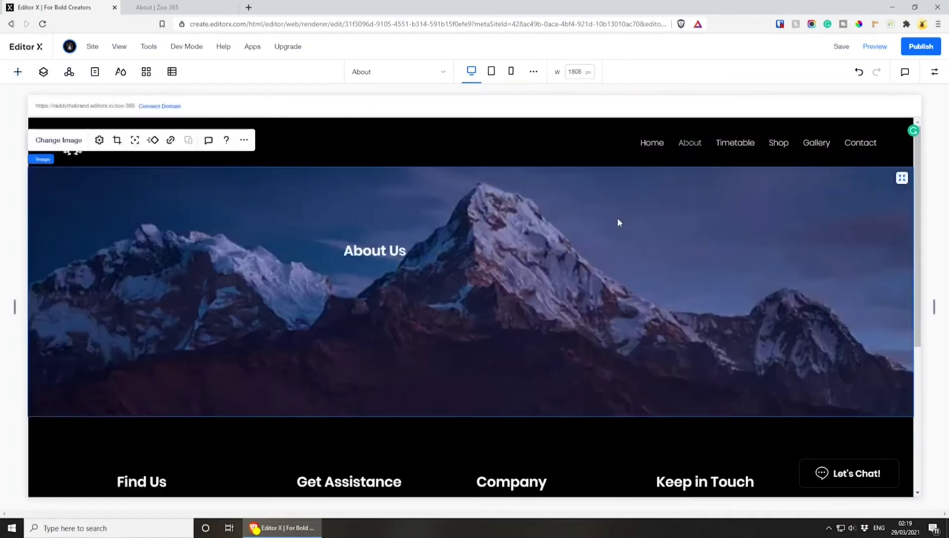
Centre-align the text of the About Us title
click(374, 251)
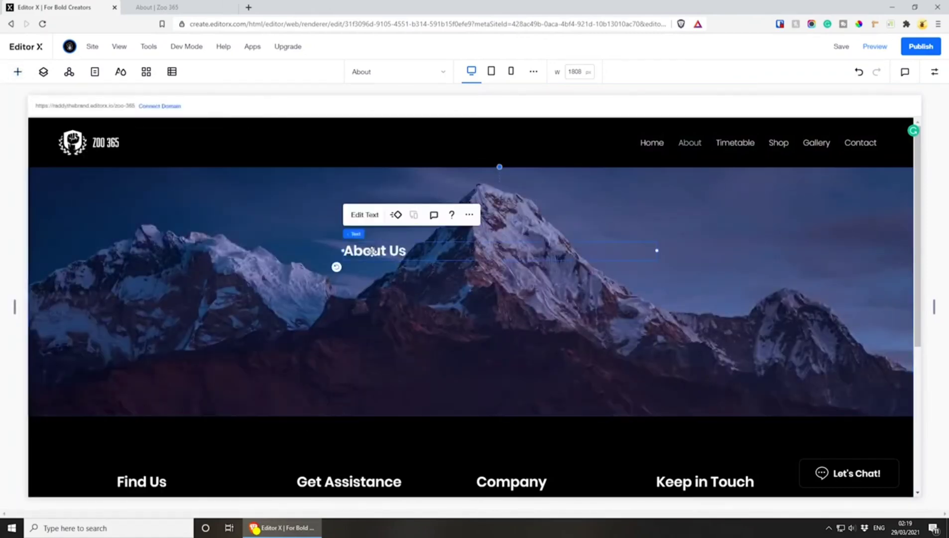
click(345, 297)
click(369, 255)
click(365, 215)
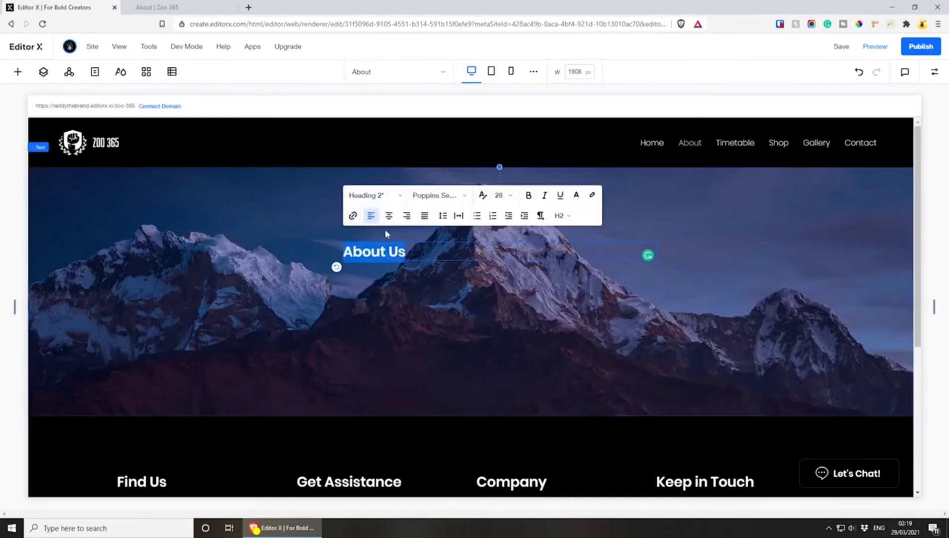
click(389, 219)
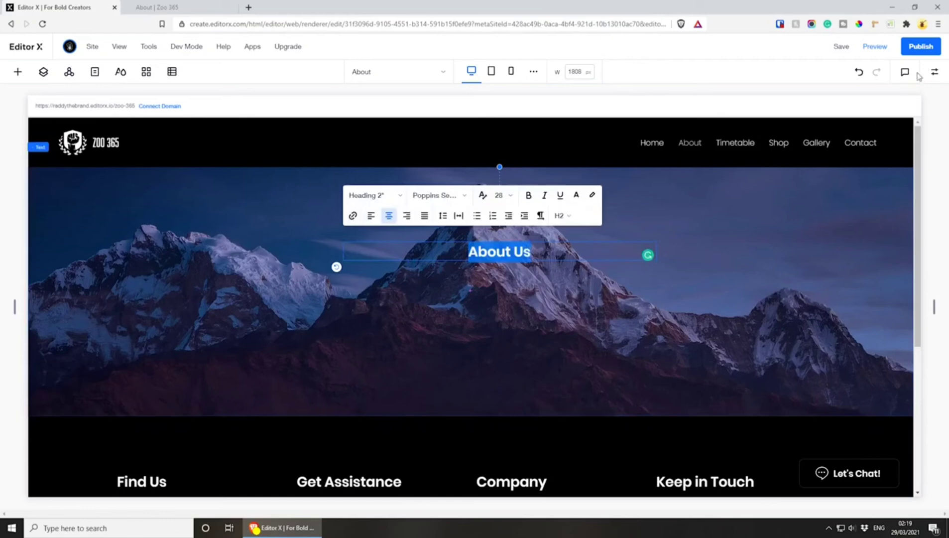
Dock the About Us title to the centre of its section and set its first two margins to 0
click(935, 71)
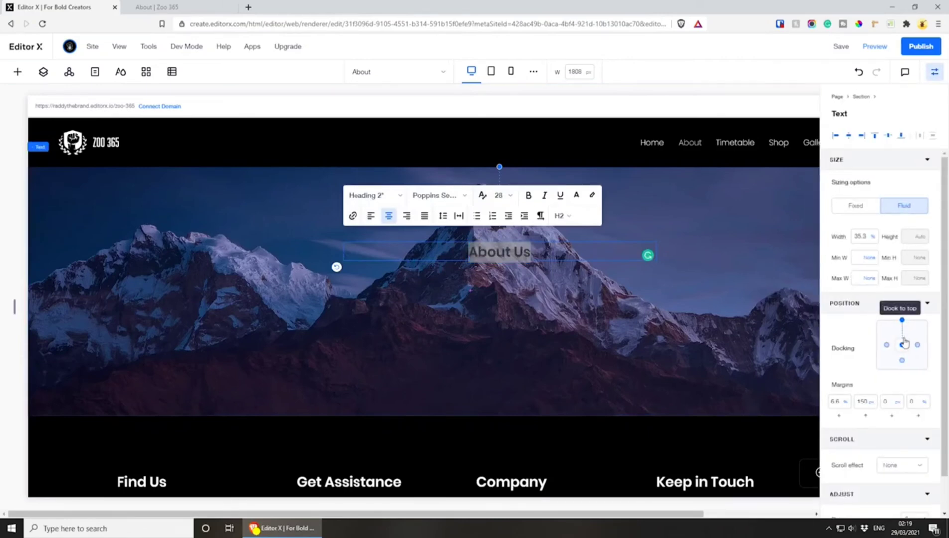
click(902, 322)
click(836, 401)
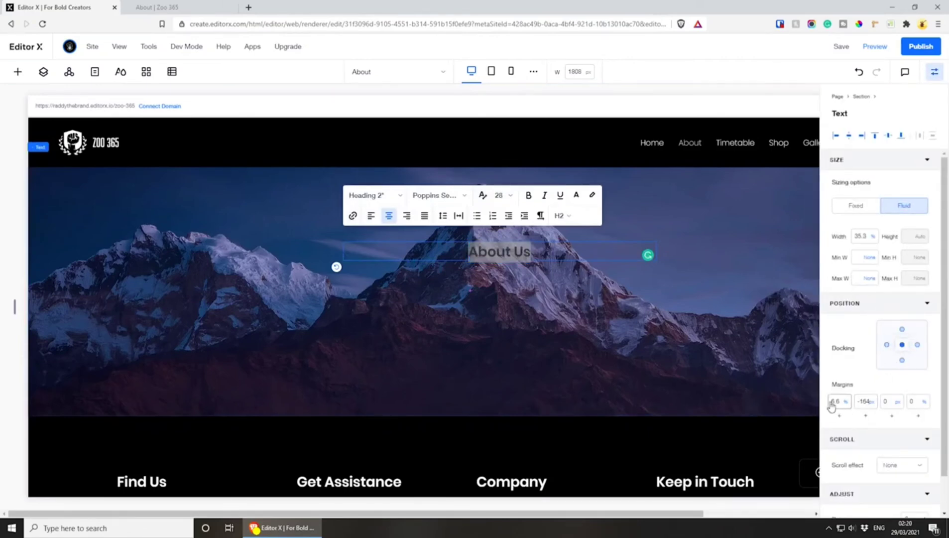
text(0)
click(865, 401)
text(0)
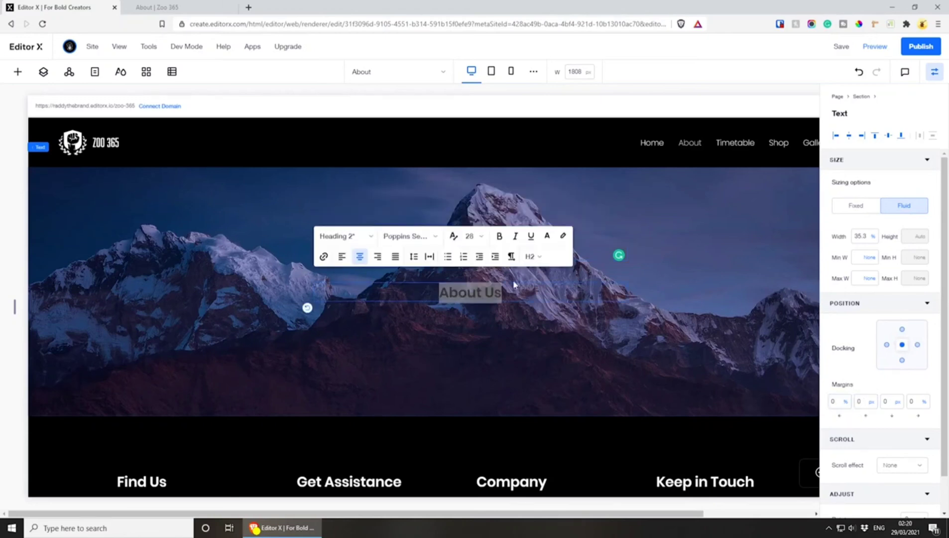
Set the About Us title's font size to 60 and save the site
click(482, 236)
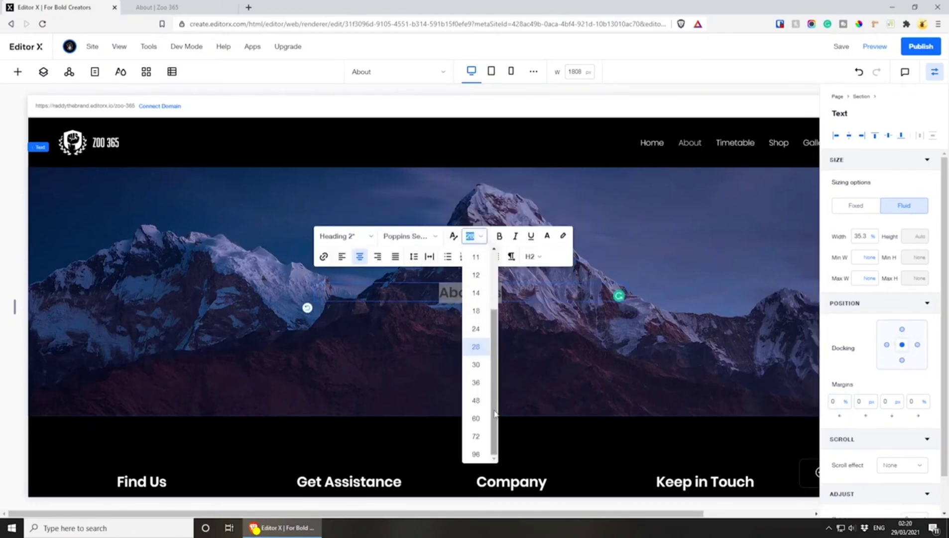
click(477, 418)
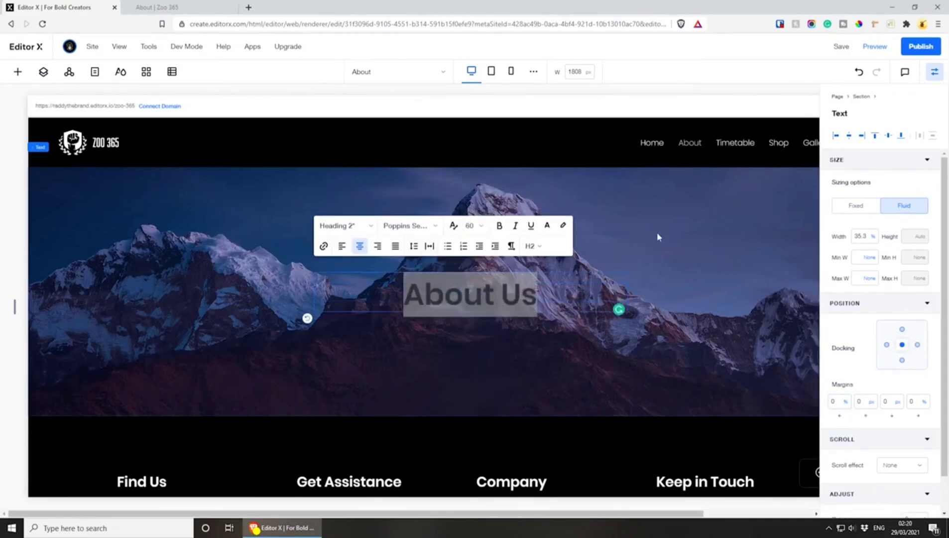
click(673, 225)
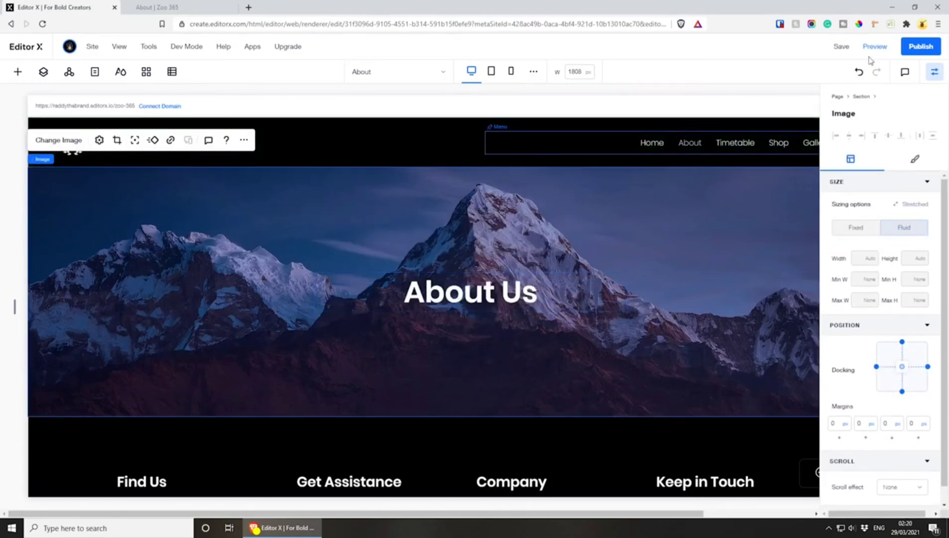
click(842, 46)
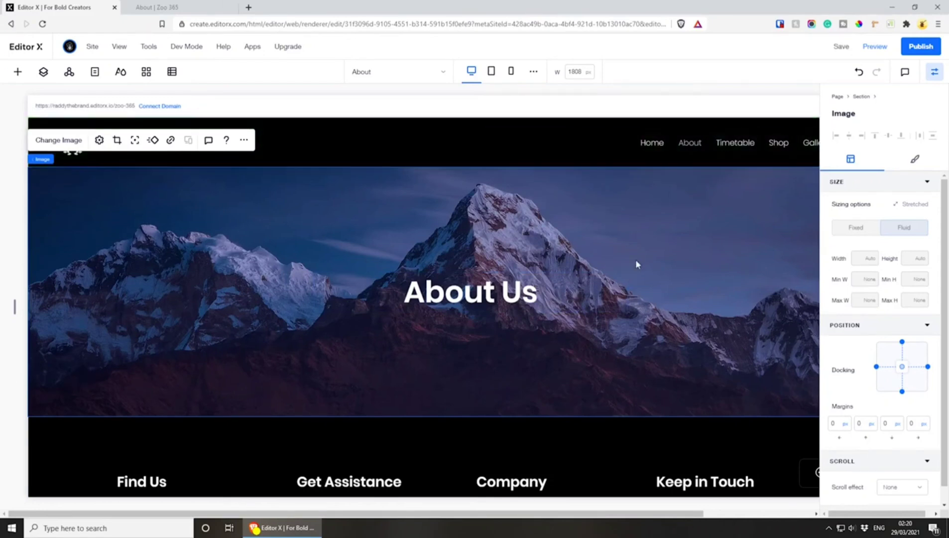
Set the header to overlap the next section so the About Us image extends behind it
click(398, 158)
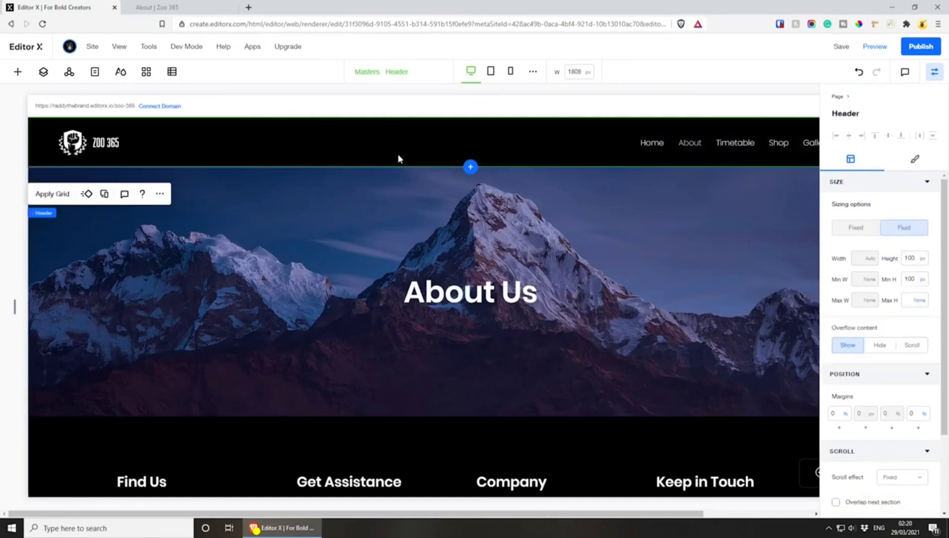
scroll(899, 448, down, 2)
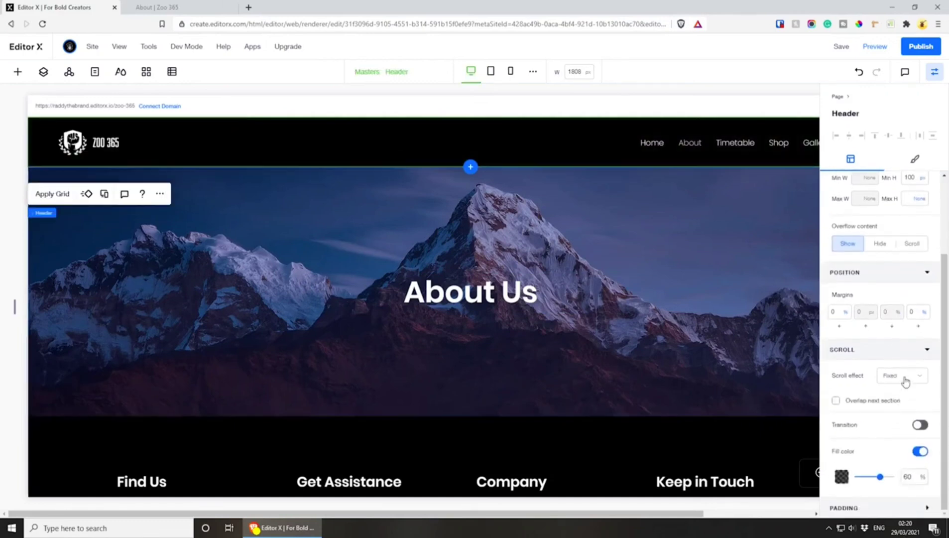
click(835, 403)
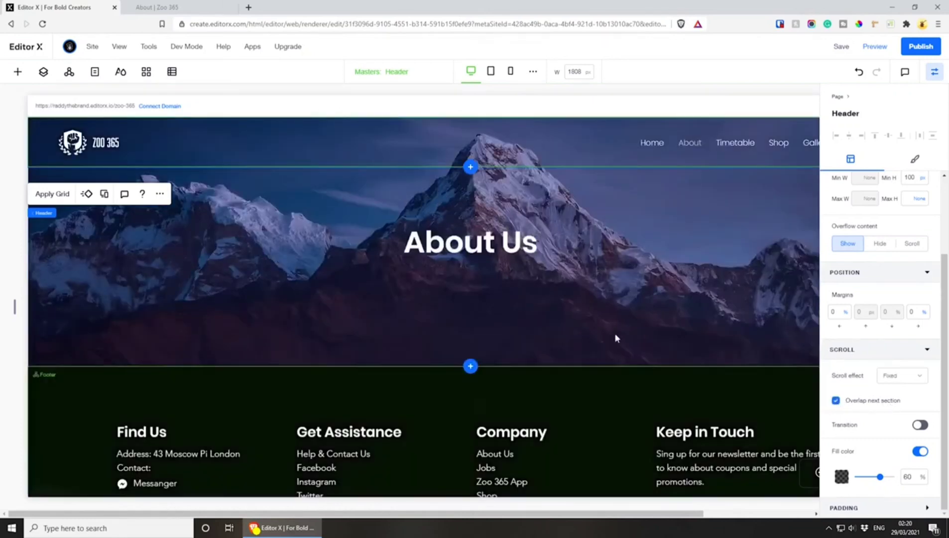
Save and publish the site, and reload the live About page to check its header and title
click(841, 46)
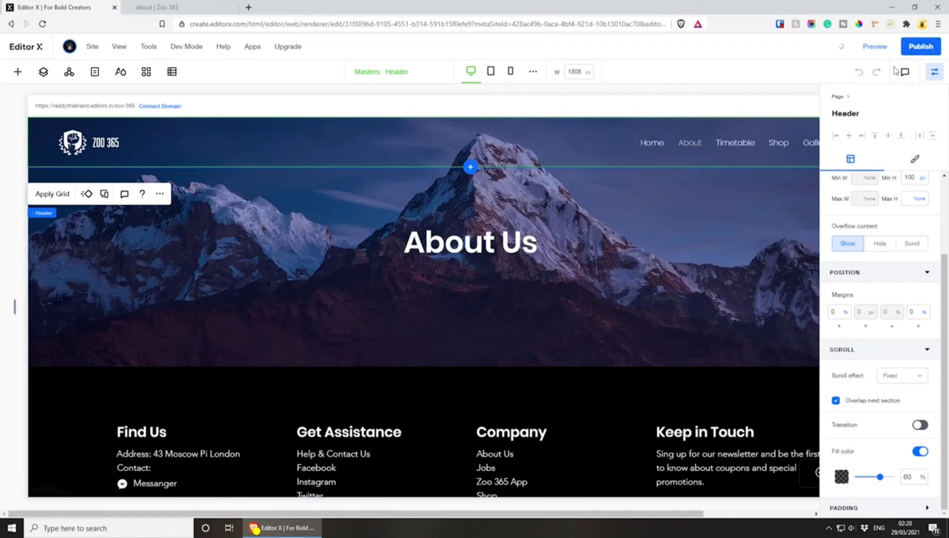
click(185, 8)
key(F5)
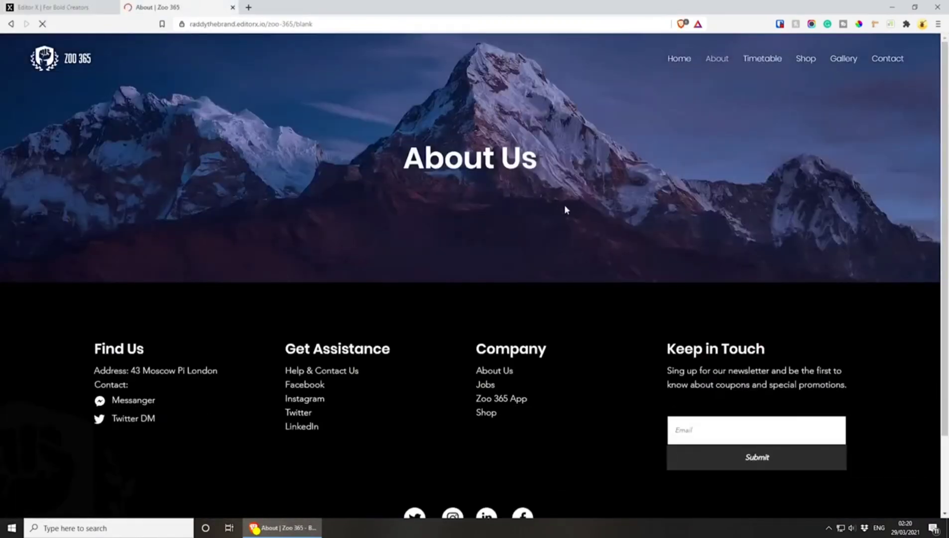
drag(252, 151, 577, 163)
click(576, 163)
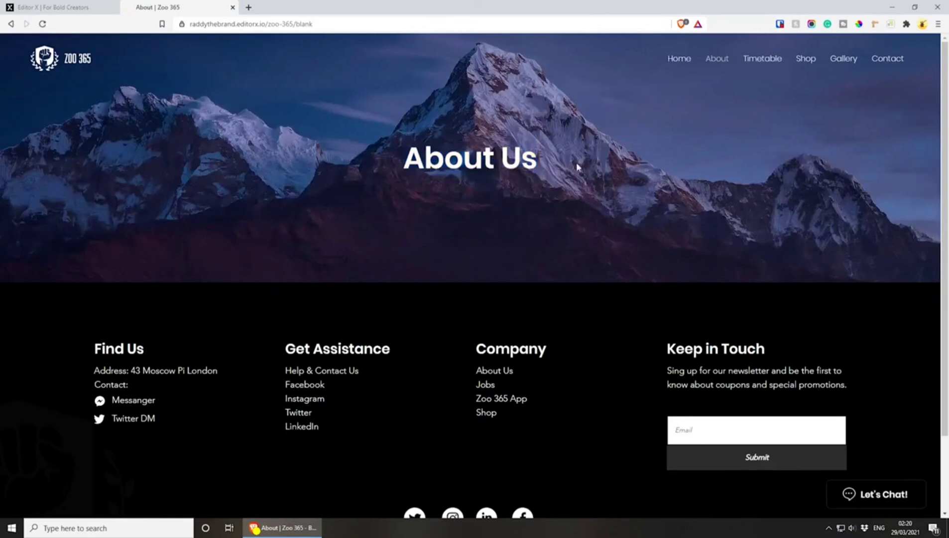
Open the live Home page from the header menu and examine its sections from the hero down to the footer
click(669, 66)
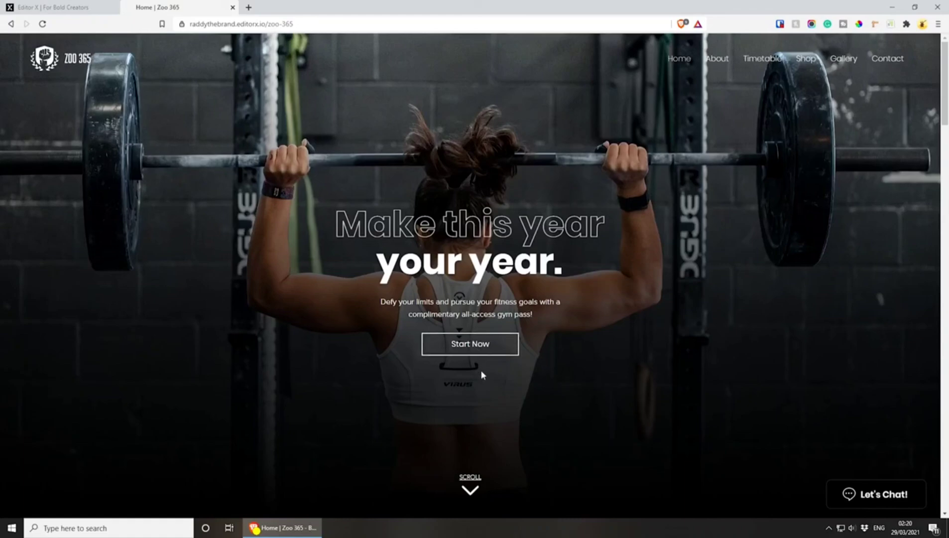
scroll(481, 374, down, 10)
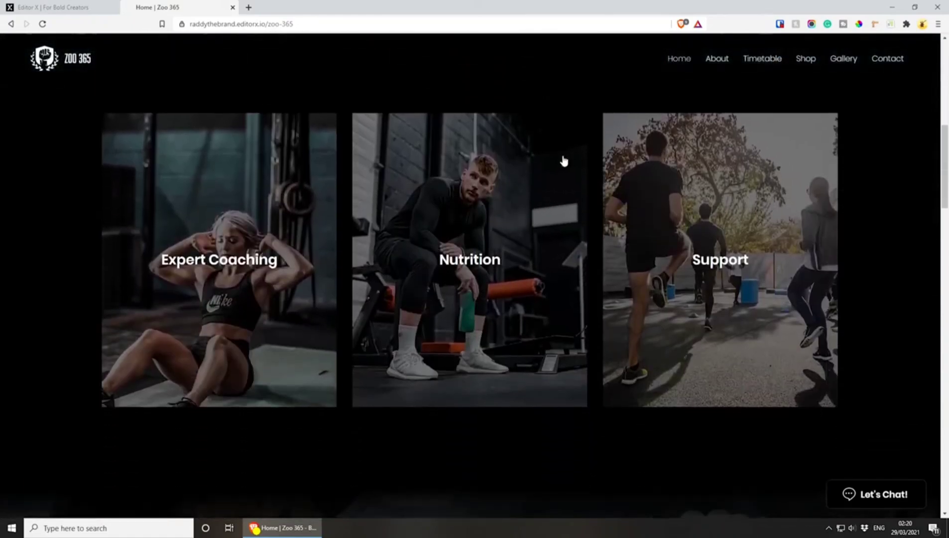
scroll(619, 299, down, 6)
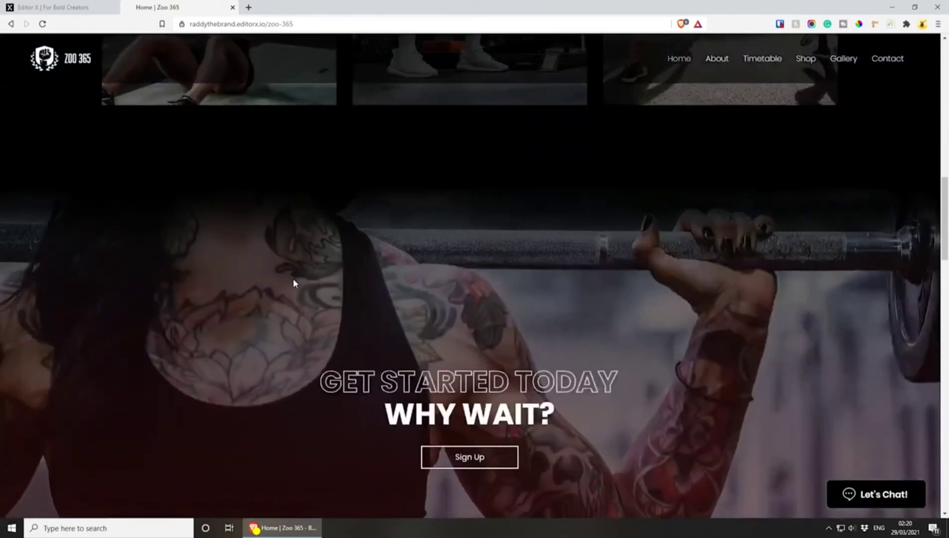
scroll(294, 283, down, 3)
scroll(455, 314, down, 6)
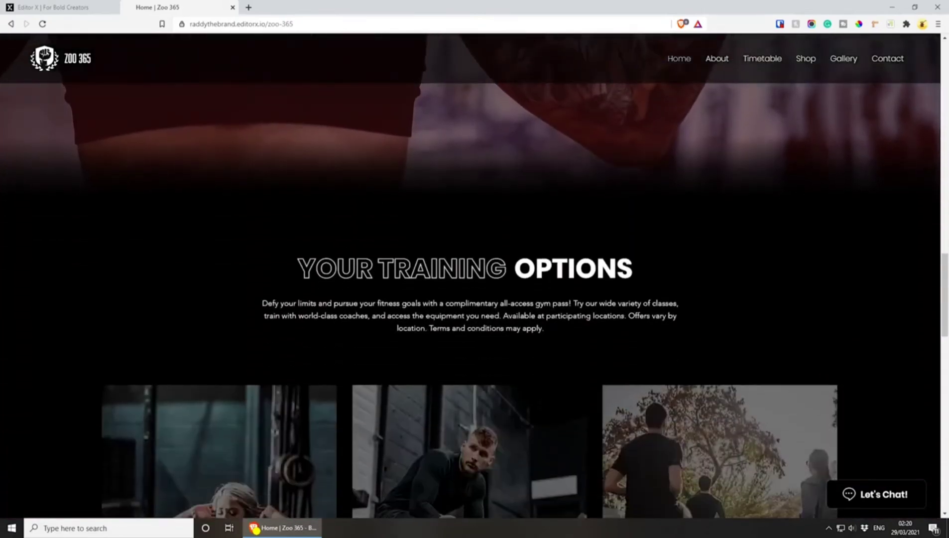
scroll(322, 247, down, 2)
drag(338, 172, 513, 181)
click(512, 182)
scroll(438, 217, down, 10)
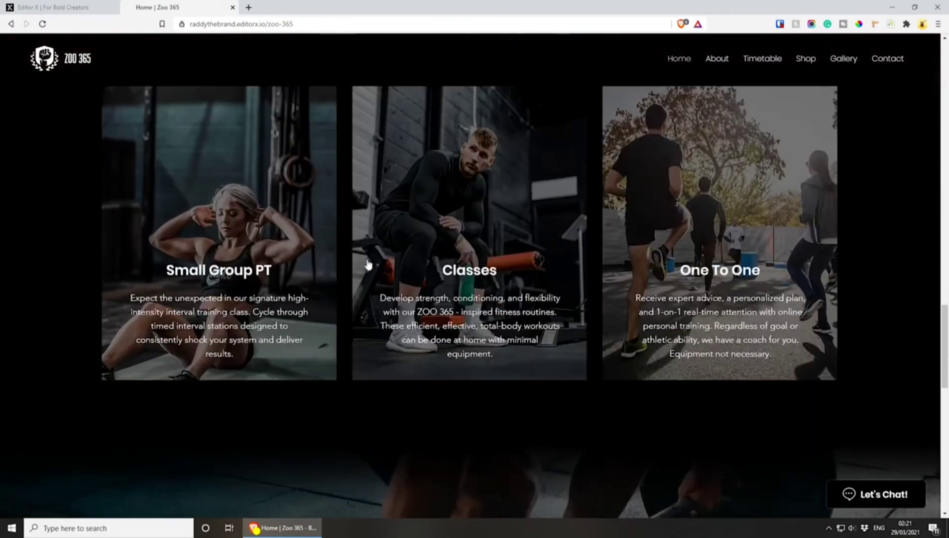
scroll(380, 230, up, 12)
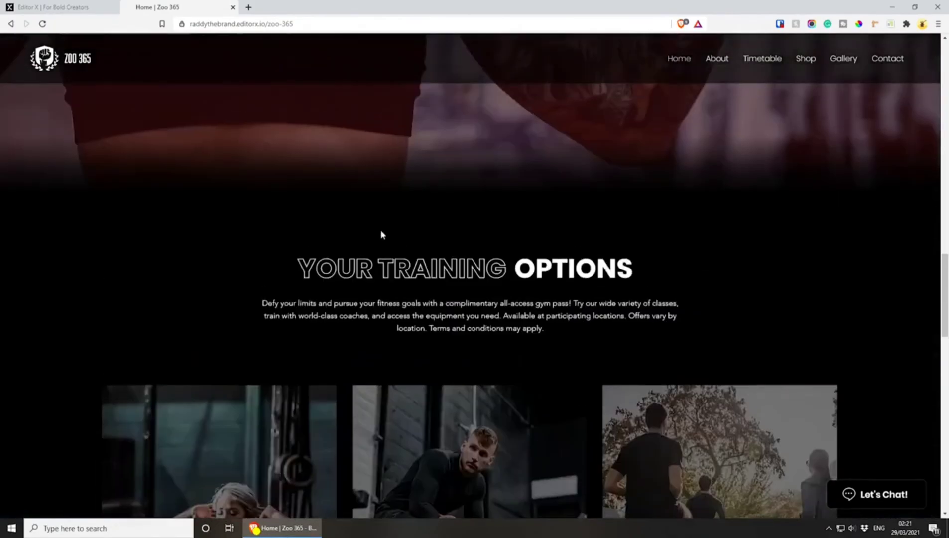
drag(375, 269, 431, 272)
scroll(431, 271, down, 4)
scroll(345, 262, down, 9)
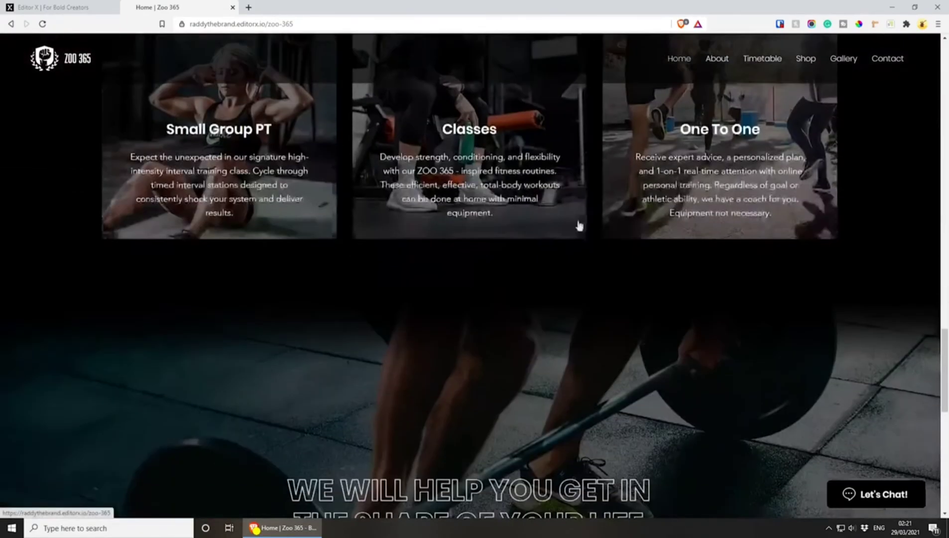
scroll(493, 283, down, 7)
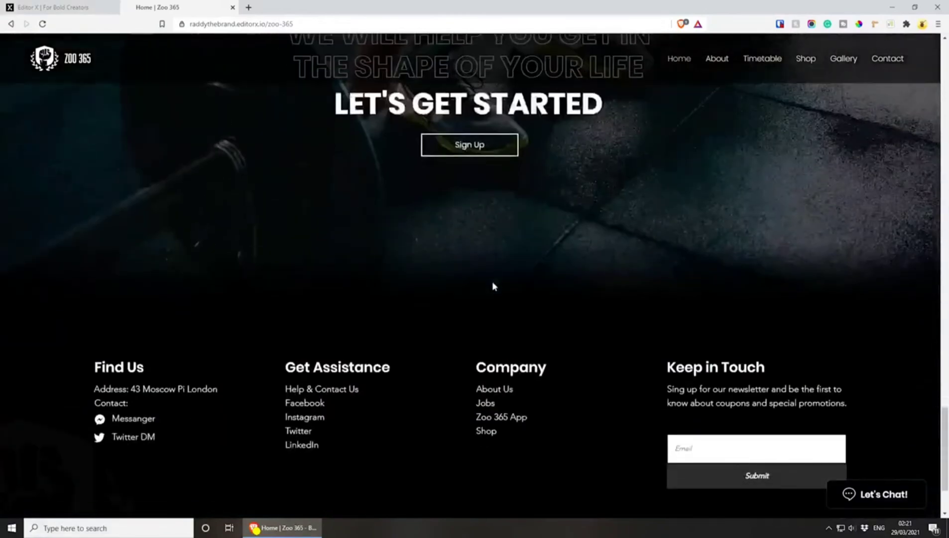
Test the footer's Keep in Touch form by submitting it with an empty email field
click(740, 342)
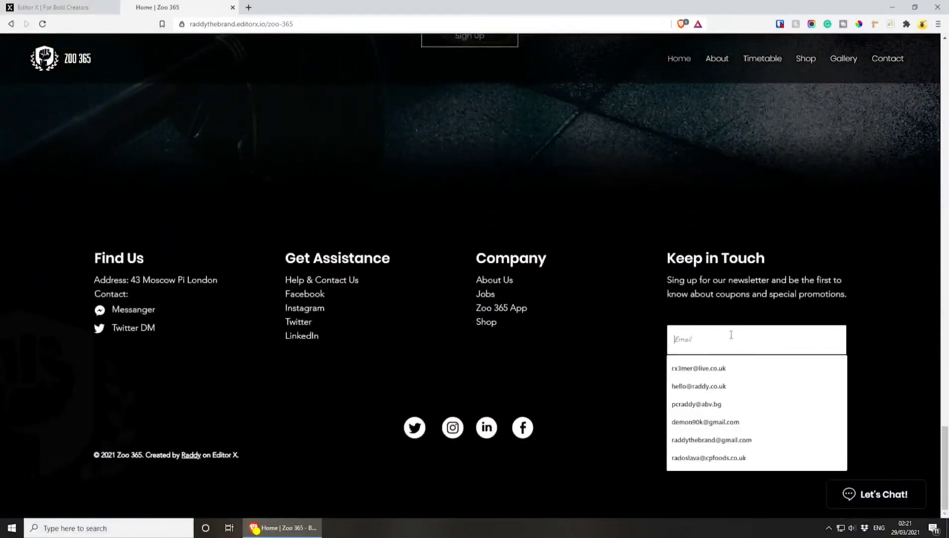
click(586, 295)
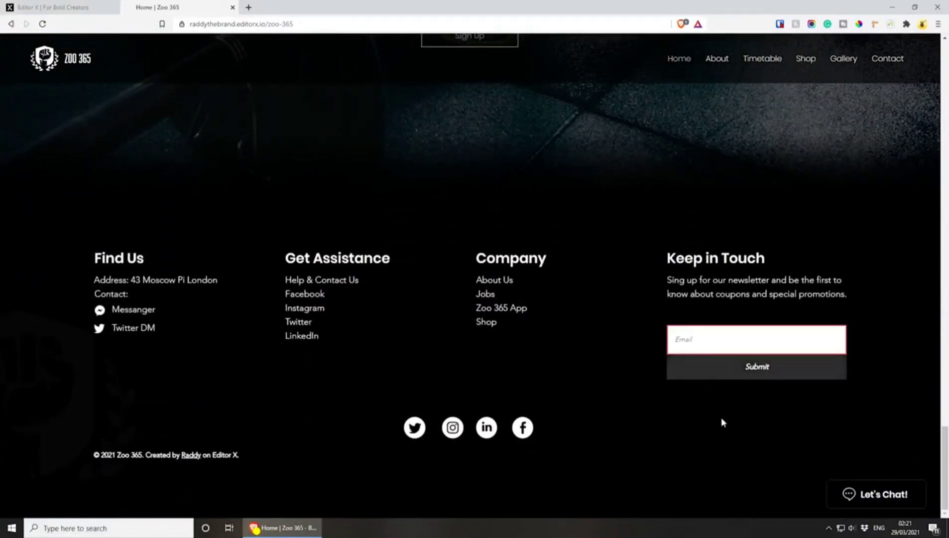
click(748, 369)
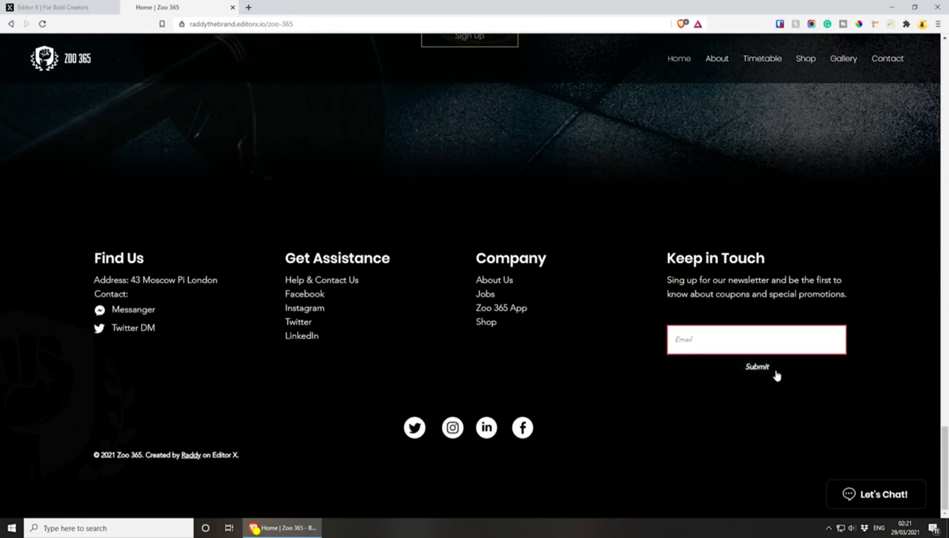
click(757, 379)
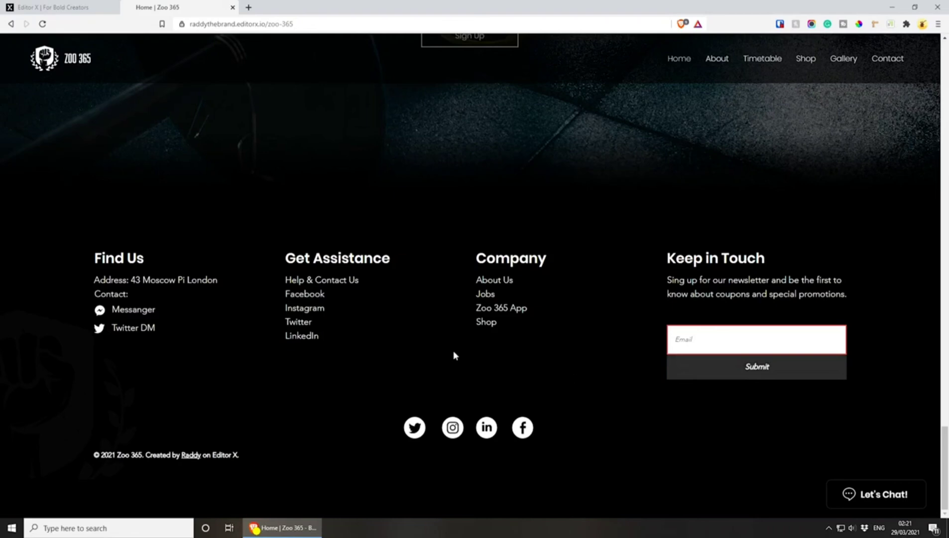
Open and close the Let's Chat window on the live site, and return to the Home page's hero section
scroll(488, 390, up, 5)
click(877, 494)
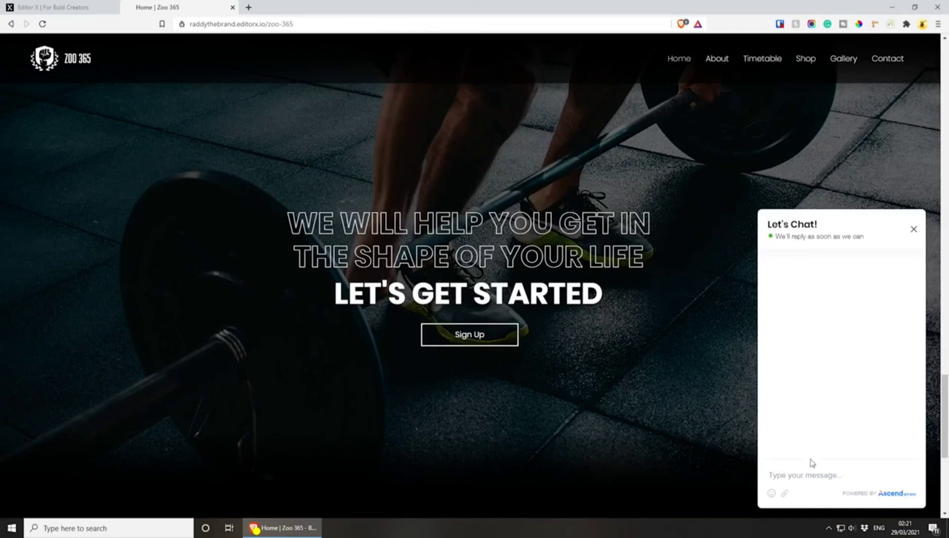
click(914, 229)
scroll(771, 339, up, 20)
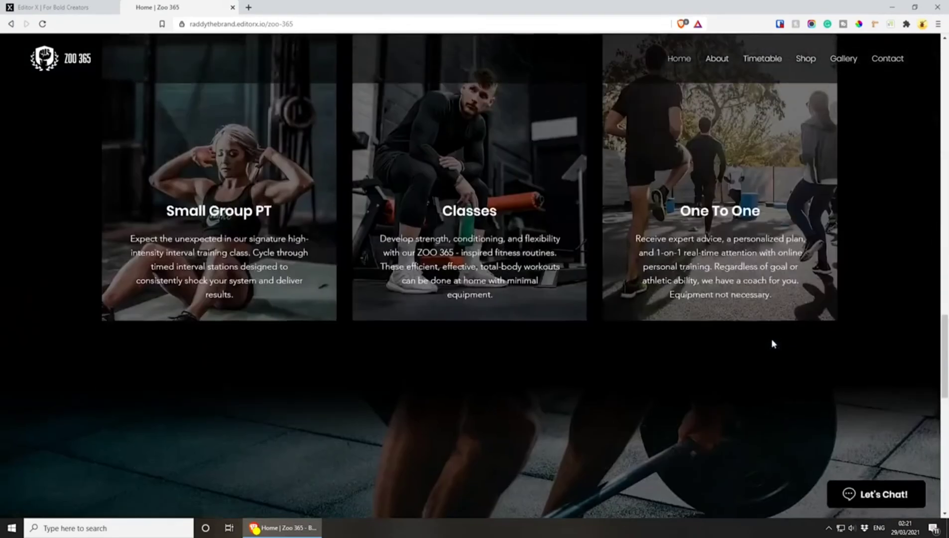
scroll(767, 387, up, 5)
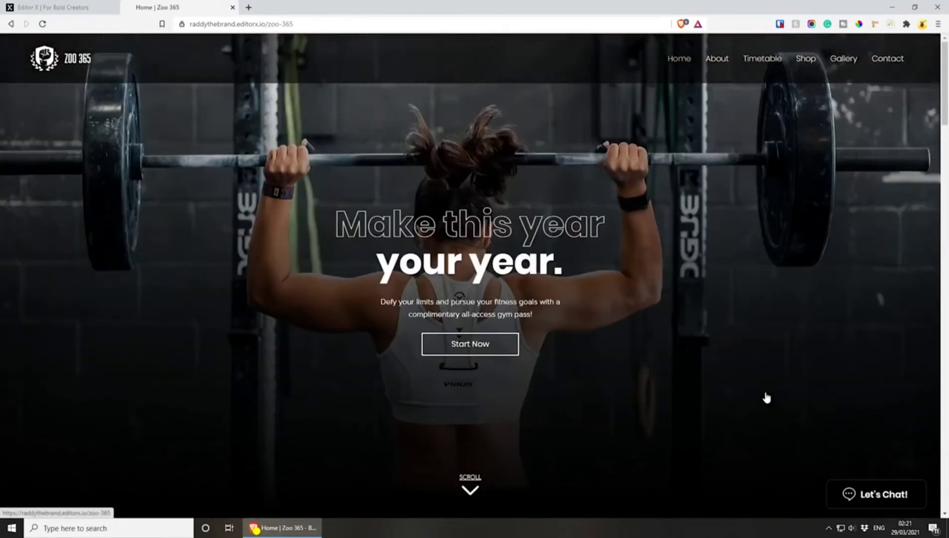